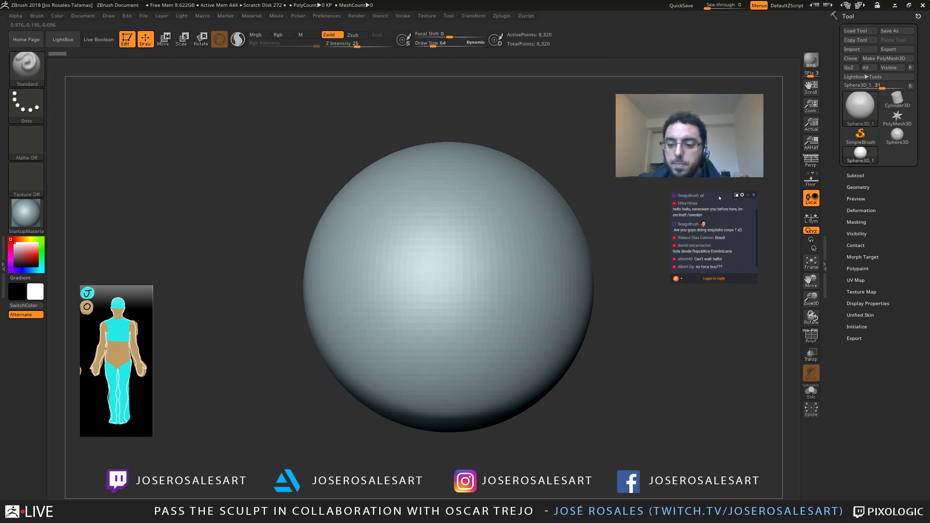
# Step: Enlarge the brush draw size to 169 and turn on X symmetry for sculpting the sphere
pyautogui.keyDown('alt'); pyautogui.moveTo(426, 259); pyautogui.dragTo(507, 251, button='right'); pyautogui.keyUp('alt')
pyautogui.keyDown('alt'); pyautogui.moveTo(631, 223); pyautogui.dragTo(536, 234, button='right'); pyautogui.keyUp('alt')
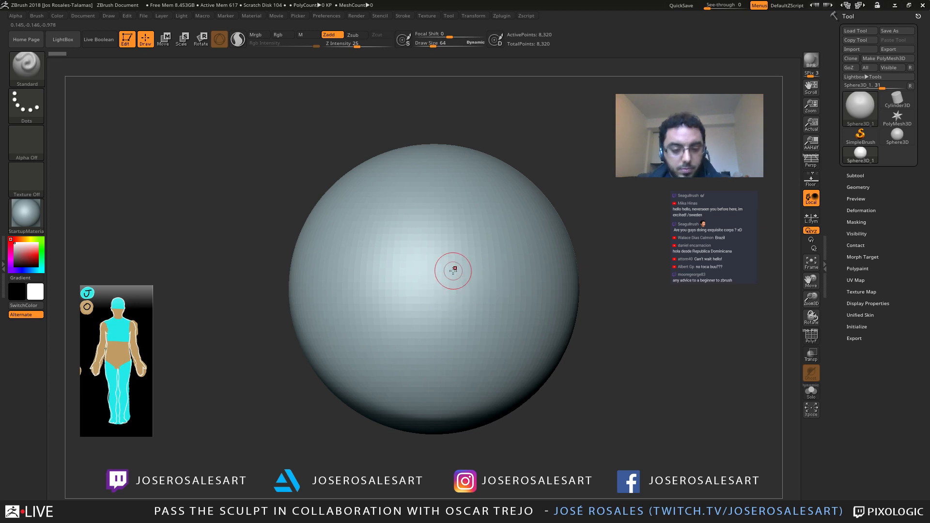
pyautogui.press('s')
pyautogui.moveTo(454, 271); pyautogui.dragTo(463, 271)
pyautogui.keyDown('alt'); pyautogui.moveTo(462, 265); pyautogui.dragTo(464, 257, button='right'); pyautogui.keyUp('alt')
pyautogui.press('x')
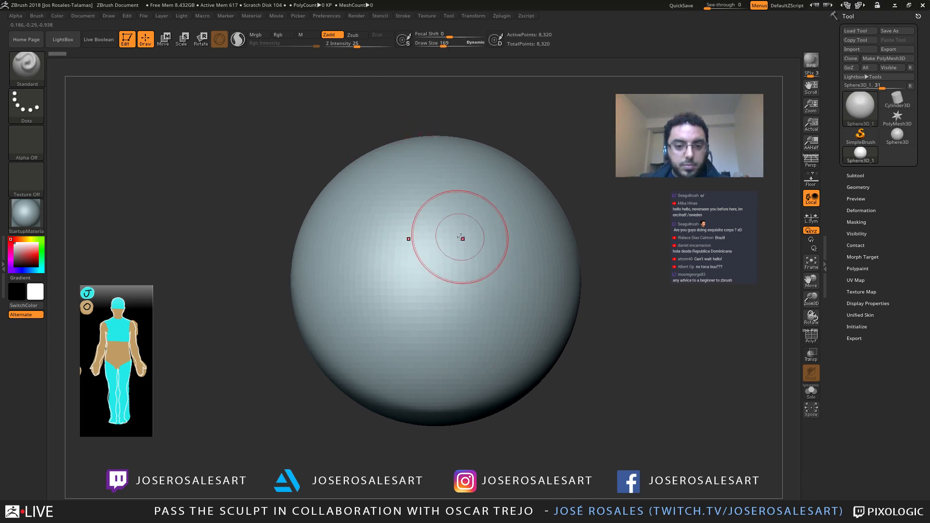
# Step: Check the sphere's polyframe and convert the primitive into an editable PolyMesh3D
pyautogui.rightClick(478, 234)
pyautogui.hotkey('shift', 'f')
pyautogui.hotkey('shift', 'f')
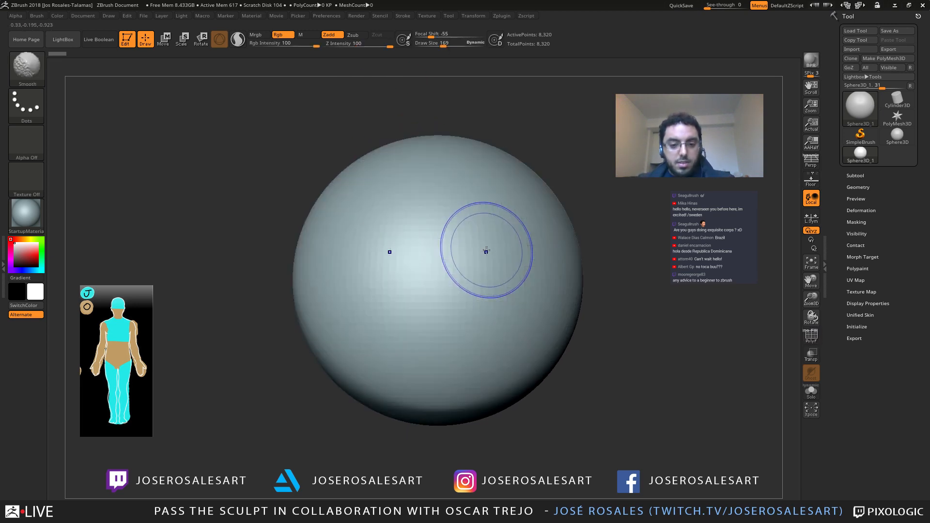
pyautogui.click(880, 59)
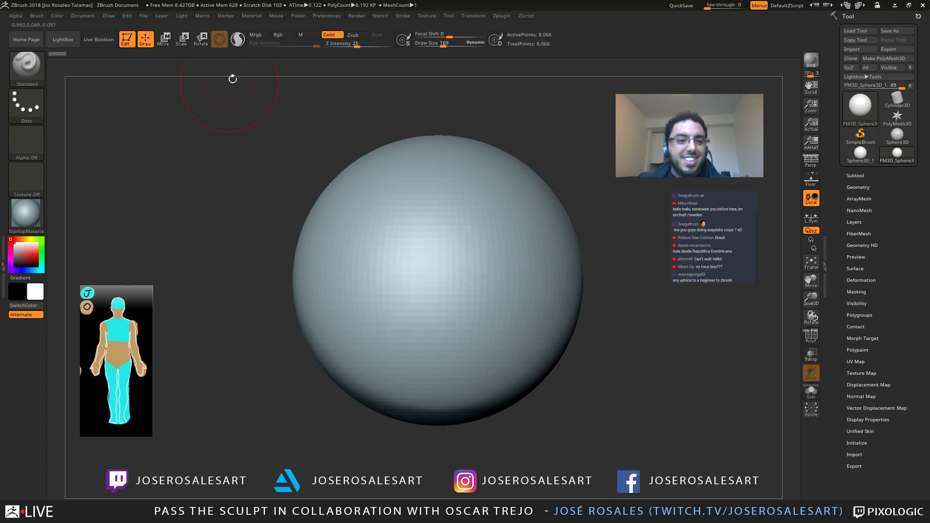
pyautogui.click(253, 16)
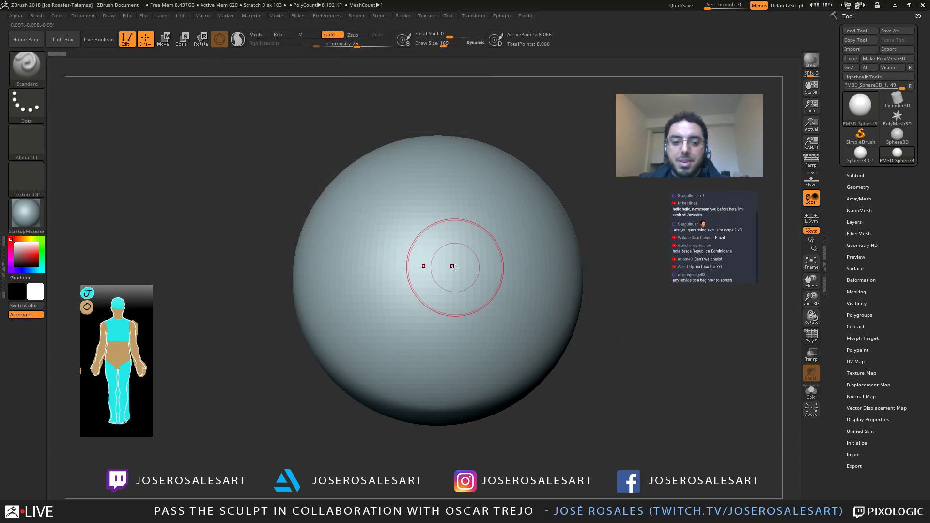
pyautogui.keyDown('alt'); pyautogui.moveTo(490, 272); pyautogui.dragTo(490, 253, button='right'); pyautogui.keyUp('alt')
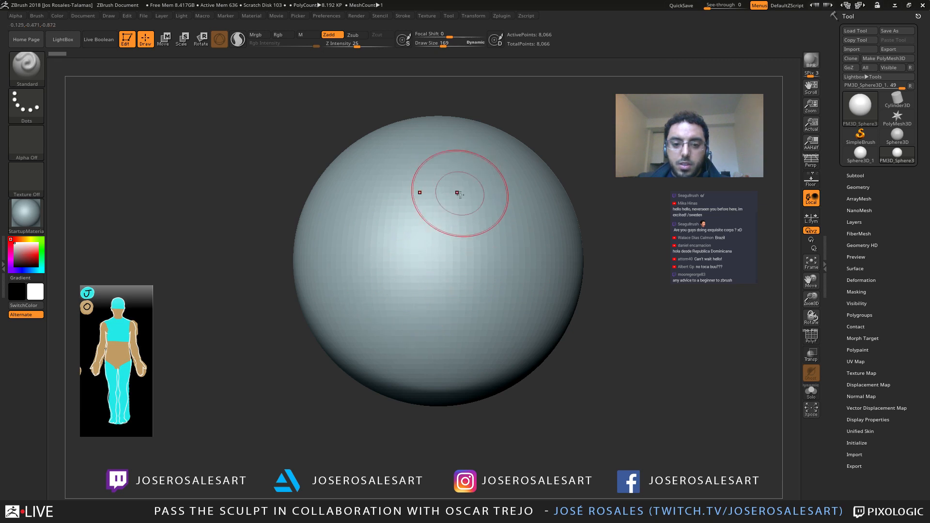
pyautogui.keyDown('alt'); pyautogui.moveTo(458, 194); pyautogui.dragTo(454, 218, button='right'); pyautogui.keyUp('alt')
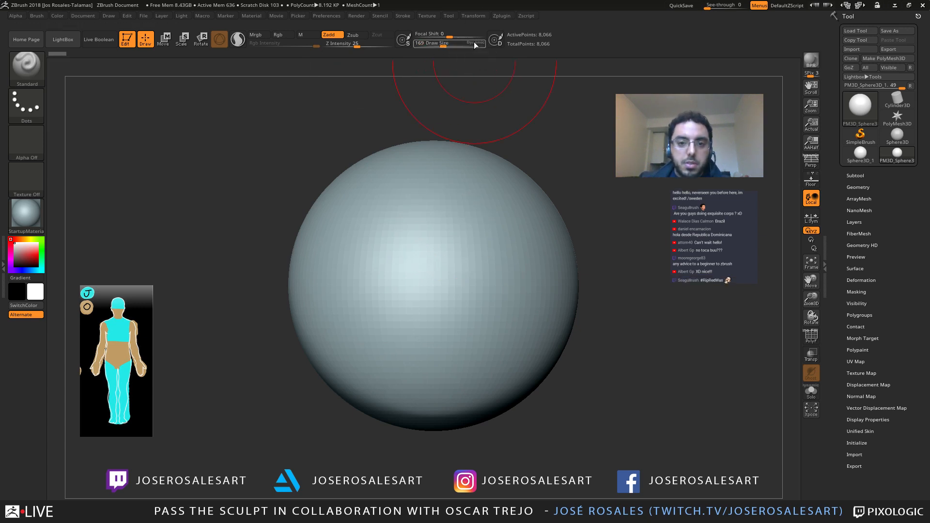
# Step: Reduce the brush draw size to 109 and activate Sculptris Pro mode
pyautogui.press('s')
pyautogui.moveTo(571, 213); pyautogui.dragTo(561, 214)
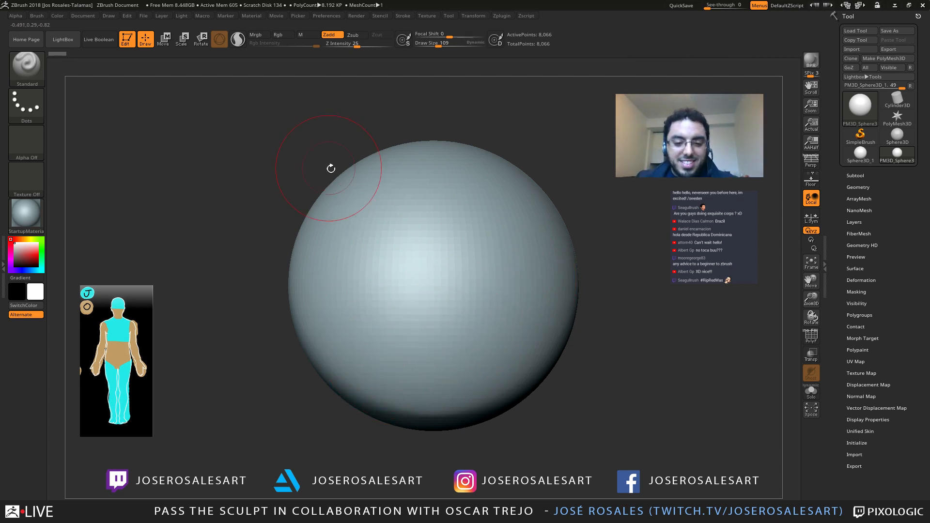
pyautogui.moveTo(472, 243)
pyautogui.keyDown('alt'); pyautogui.mouseDown(button='right')
pyautogui.moveTo(478, 235)
pyautogui.moveTo(465, 253)
pyautogui.moveTo(429, 247)
pyautogui.mouseUp(button='right'); pyautogui.keyUp('alt')
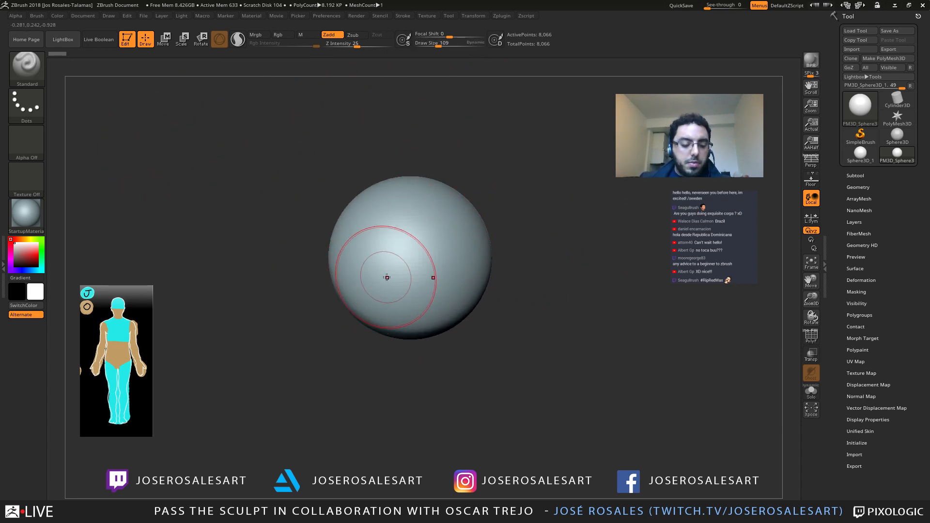
pyautogui.keyDown('alt'); pyautogui.moveTo(379, 276); pyautogui.dragTo(451, 252, button='right'); pyautogui.keyUp('alt')
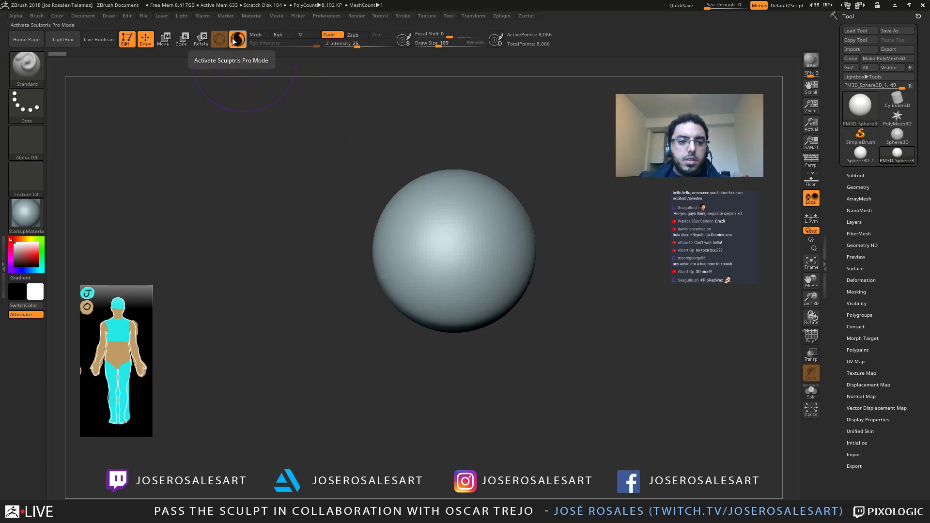
pyautogui.keyDown('alt'); pyautogui.moveTo(335, 206); pyautogui.dragTo(318, 211, button='right'); pyautogui.keyUp('alt')
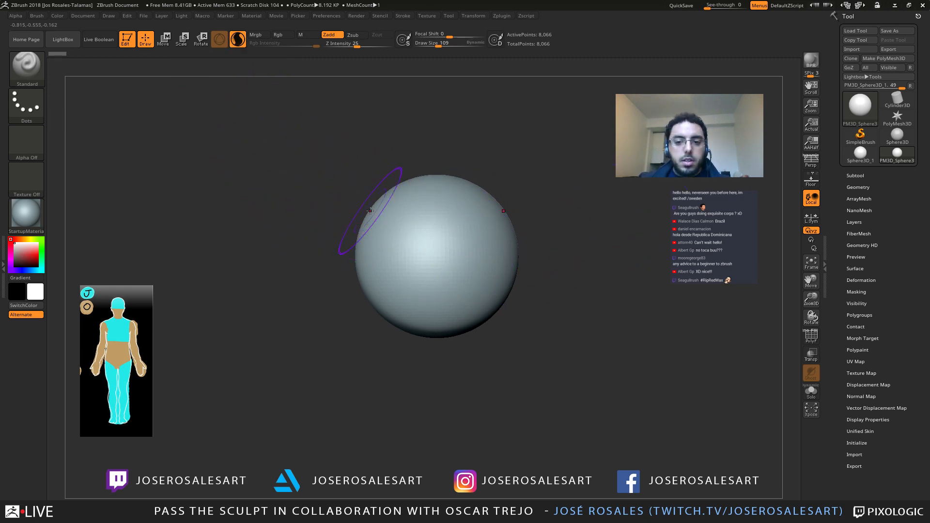
pyautogui.keyDown('ctrl'); pyautogui.moveTo(464, 249); pyautogui.dragTo(462, 261, button='right'); pyautogui.keyUp('ctrl')
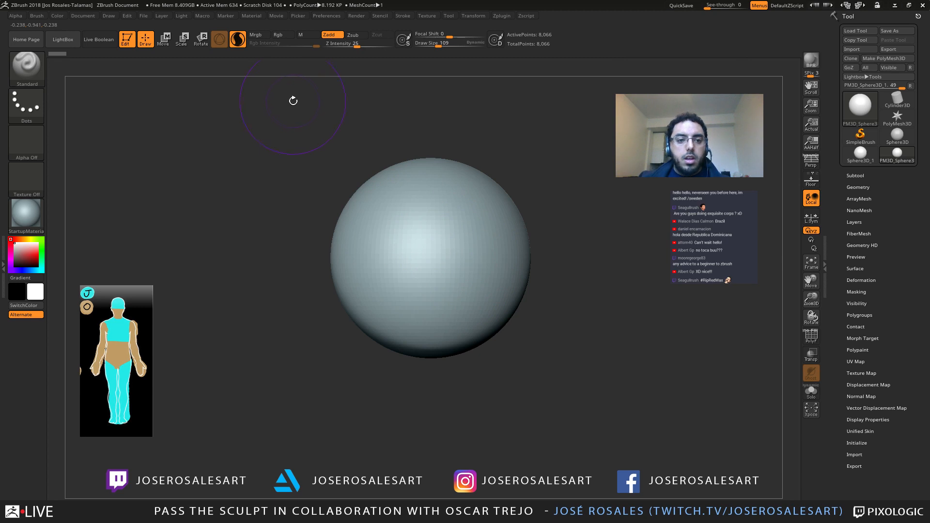
# Step: Assign backslash as the custom hotkey for Sculptris Pro mode and test it, leaving the mode active
pyautogui.press('ctrl')
pyautogui.keyDown('ctrl'); pyautogui.keyDown('alt'); pyautogui.click(236, 44); pyautogui.keyUp('alt'); pyautogui.keyUp('ctrl')
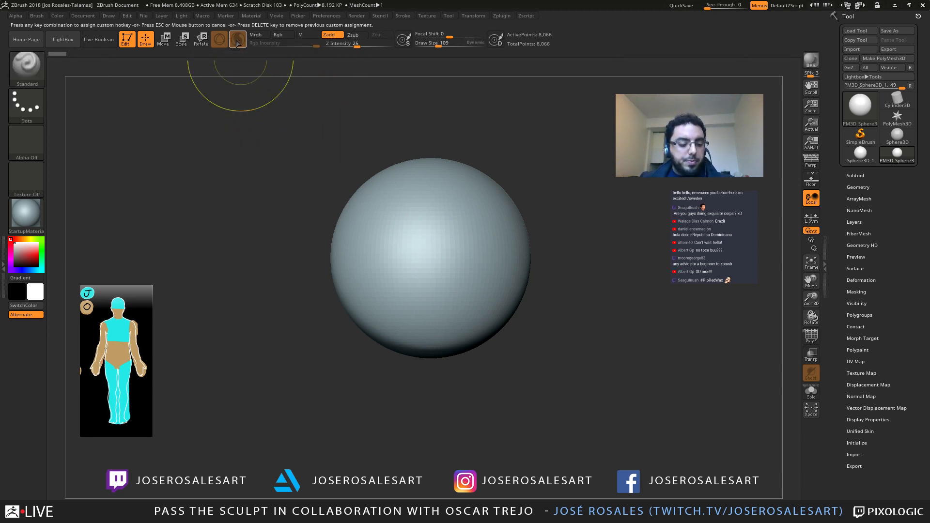
pyautogui.press('\\')
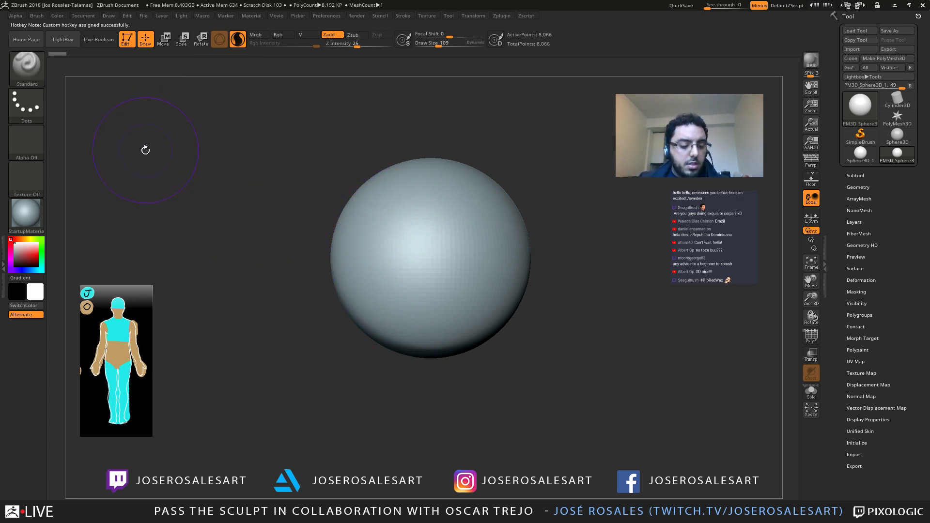
pyautogui.press('\\')
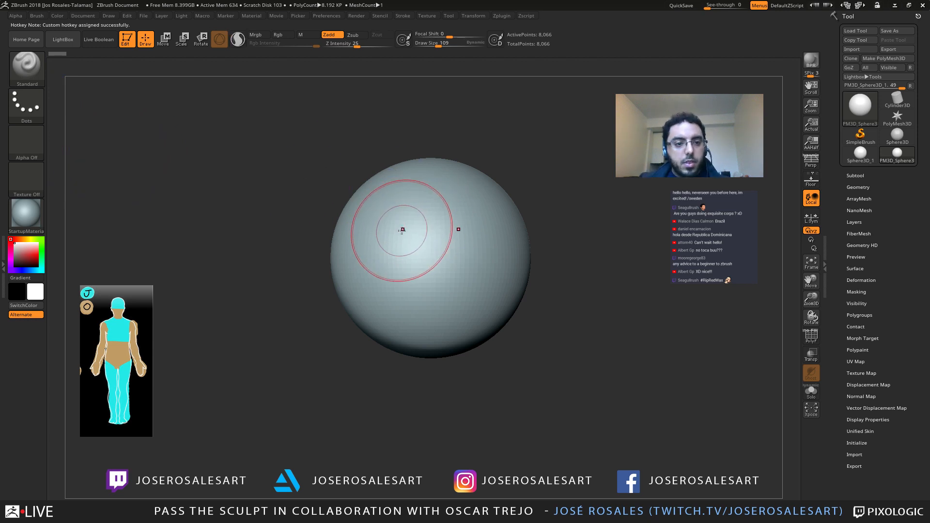
pyautogui.keyDown('ctrl'); pyautogui.keyDown('alt'); pyautogui.click(238, 40); pyautogui.keyUp('alt'); pyautogui.keyUp('ctrl')
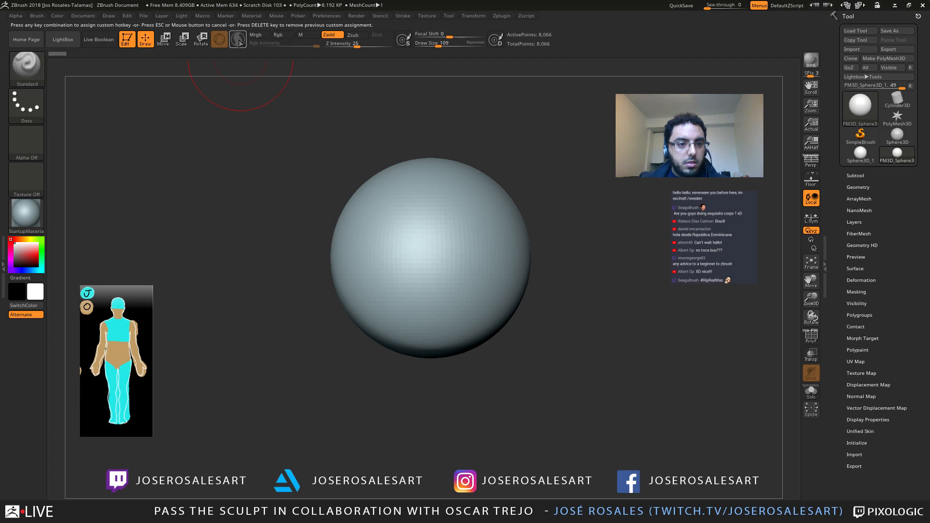
pyautogui.press('\\')
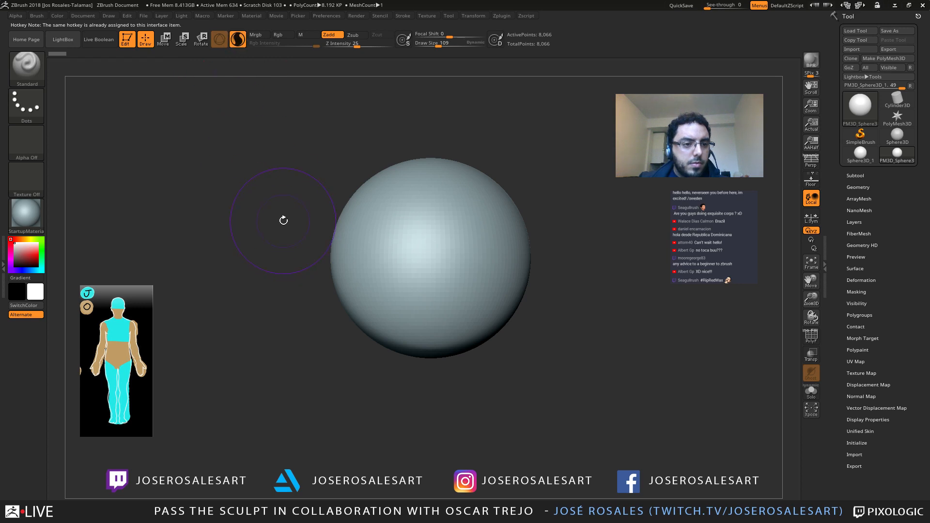
# Step: Set the draw size to 86 and build up mirrored clay on the sphere's lower area with the ClayBuildup brush
pyautogui.moveTo(428, 280)
pyautogui.keyDown('alt'); pyautogui.mouseDown(button='right')
pyautogui.moveTo(435, 256)
pyautogui.moveTo(467, 257)
pyautogui.moveTo(426, 280)
pyautogui.moveTo(447, 240)
pyautogui.mouseUp(button='right'); pyautogui.keyUp('alt')
pyautogui.press('x')
pyautogui.press('[')
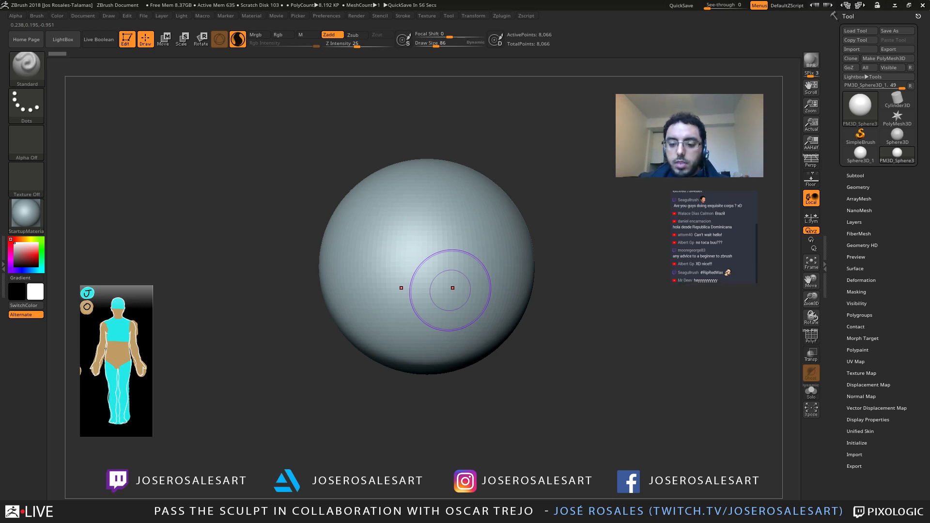
pyautogui.keyDown('alt'); pyautogui.moveTo(481, 247); pyautogui.dragTo(426, 257, button='right'); pyautogui.keyUp('alt')
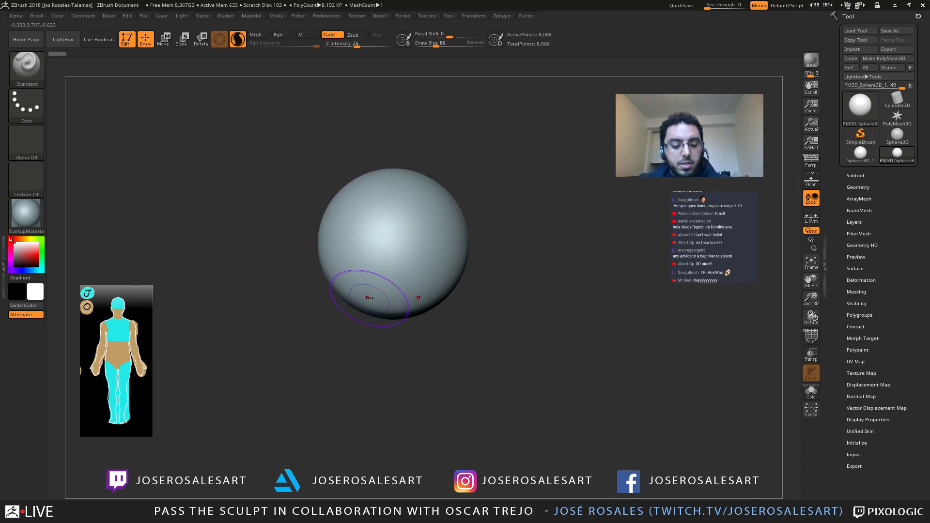
pyautogui.moveTo(366, 294)
pyautogui.keyDown('alt'); pyautogui.mouseDown(button='right')
pyautogui.moveTo(419, 289)
pyautogui.moveTo(403, 281)
pyautogui.mouseUp(button='right'); pyautogui.keyUp('alt')
pyautogui.press('1')
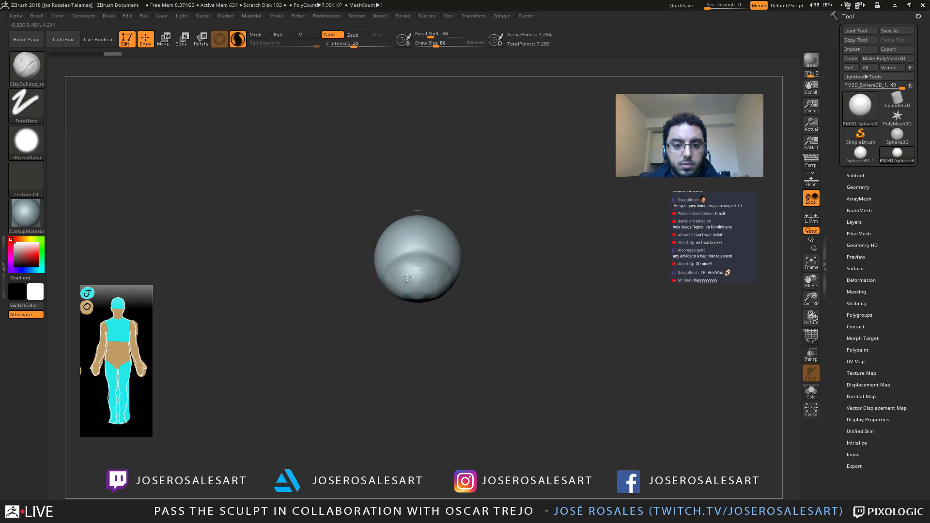
# Step: Examine the mesh around the new clay in polyframe display, trying further strokes on the lower sphere and undoing them
pyautogui.hotkey('shift', 'f')
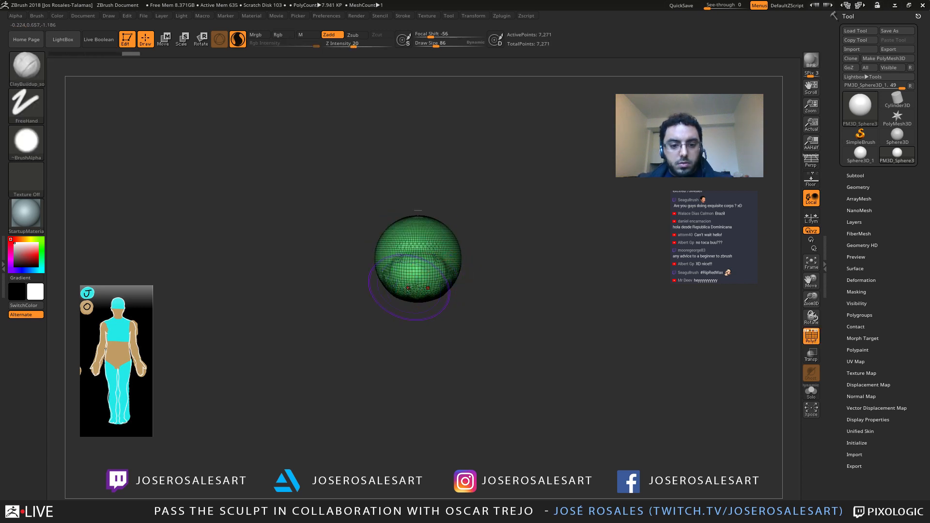
pyautogui.keyDown('ctrl'); pyautogui.moveTo(412, 275); pyautogui.dragTo(457, 281, button='right'); pyautogui.keyUp('ctrl')
pyautogui.keyDown('ctrl'); pyautogui.moveTo(457, 281); pyautogui.dragTo(462, 276); pyautogui.keyUp('ctrl')
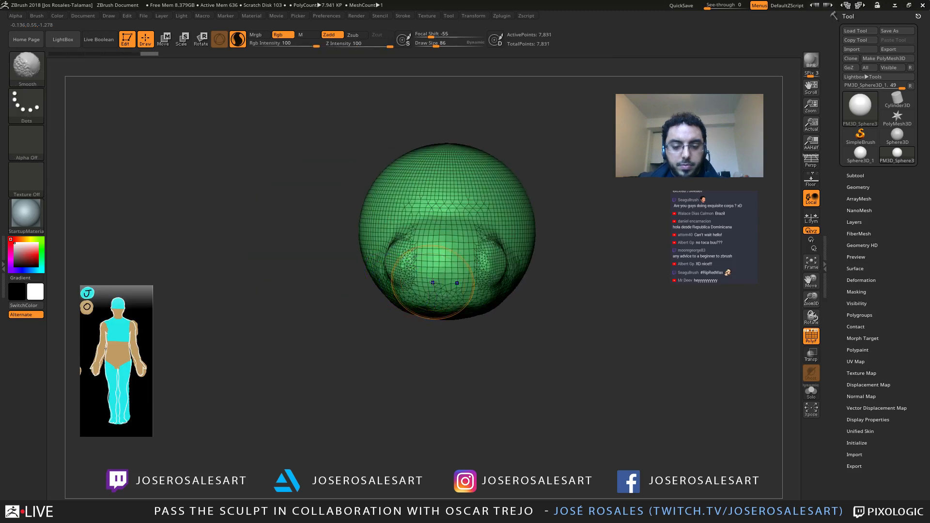
pyautogui.hotkey('ctrl', 'z')
pyautogui.keyDown('ctrl'); pyautogui.moveTo(475, 275); pyautogui.dragTo(421, 270, button='right'); pyautogui.keyUp('ctrl')
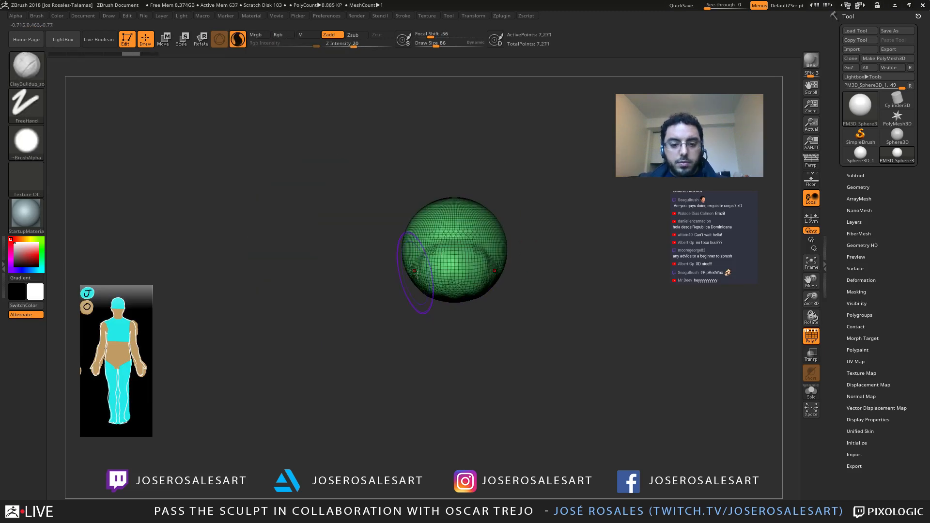
pyautogui.hotkey('shift', 'f')
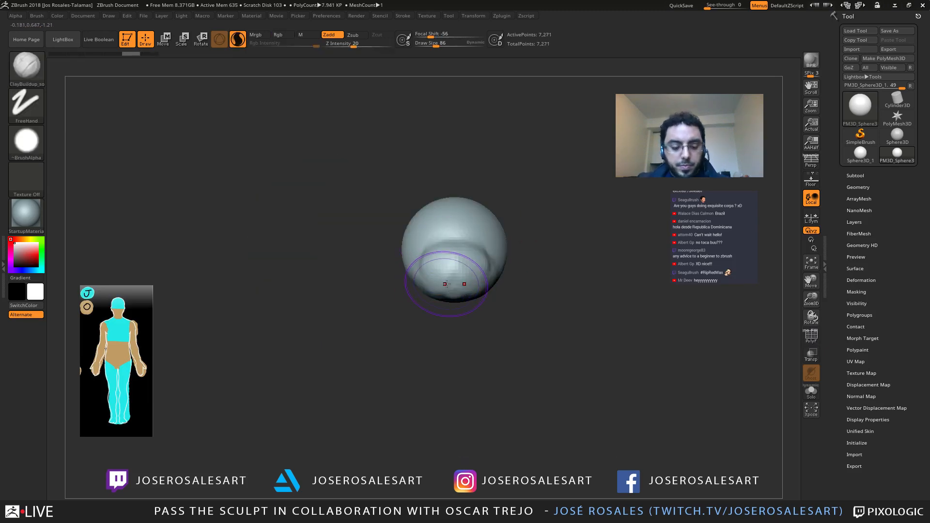
# Step: Pull the sphere's underside down into a long tapered form with the Move brush at draw size 114
pyautogui.press('b')
pyautogui.press('m')
pyautogui.press('v')
pyautogui.press('s')
pyautogui.click(466, 307)
pyautogui.moveTo(456, 297); pyautogui.dragTo(455, 347)
pyautogui.moveTo(438, 314); pyautogui.dragTo(470, 324, button='right')
pyautogui.moveTo(391, 339); pyautogui.dragTo(392, 358)
# Step: Refine the side silhouette with Move strokes, shaping the rounded upper mass, the protruding bulge and the tapered lower part
pyautogui.moveTo(437, 334); pyautogui.dragTo(425, 331)
pyautogui.moveTo(365, 286); pyautogui.dragTo(349, 279)
pyautogui.moveTo(433, 330); pyautogui.dragTo(424, 325)
pyautogui.moveTo(447, 309); pyautogui.dragTo(442, 295)
pyautogui.moveTo(351, 296); pyautogui.dragTo(360, 299)
pyautogui.moveTo(376, 345)
pyautogui.mouseDown()
pyautogui.moveTo(345, 347)
pyautogui.moveTo(374, 386)
pyautogui.mouseUp()
pyautogui.moveTo(342, 342)
pyautogui.mouseDown()
pyautogui.moveTo(353, 339)
pyautogui.moveTo(353, 320)
pyautogui.mouseUp()
pyautogui.moveTo(448, 318)
pyautogui.mouseDown()
pyautogui.moveTo(341, 318)
pyautogui.moveTo(448, 293)
pyautogui.mouseUp()
pyautogui.moveTo(376, 264); pyautogui.dragTo(390, 266)
# Step: Add mirrored ClayBuildup strokes to the side of the rounded upper mass at draw size 65
pyautogui.press('b')
pyautogui.press('c')
pyautogui.press('b')
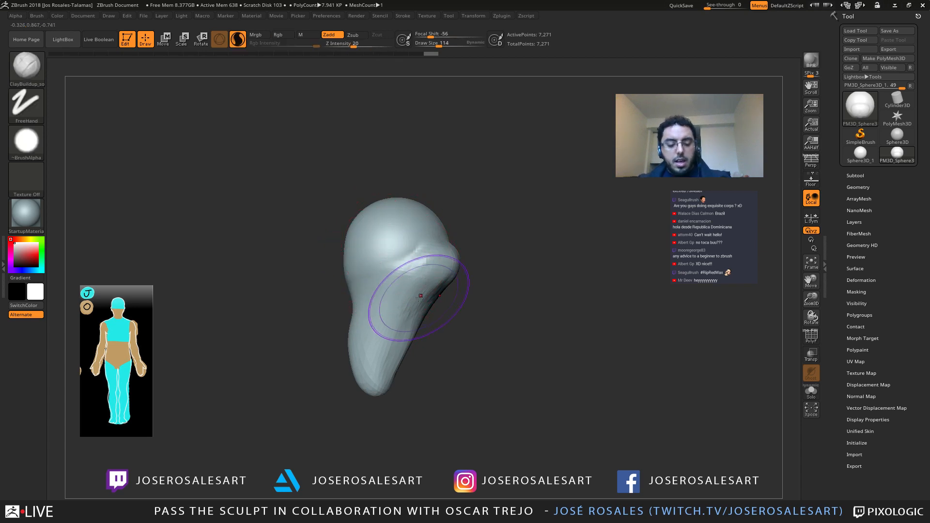
pyautogui.press('s')
pyautogui.moveTo(423, 298); pyautogui.dragTo(417, 299)
pyautogui.moveTo(382, 239)
pyautogui.mouseDown(button='right')
pyautogui.moveTo(384, 260)
pyautogui.moveTo(346, 212)
pyautogui.mouseUp(button='right')
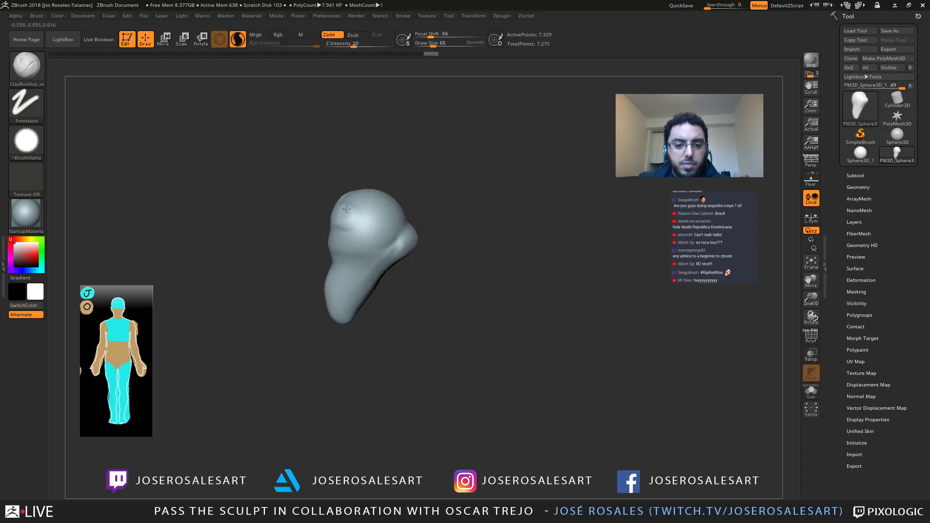
pyautogui.moveTo(347, 209); pyautogui.dragTo(356, 219)
pyautogui.moveTo(366, 221); pyautogui.dragTo(336, 218, button='right')
pyautogui.moveTo(330, 227)
pyautogui.mouseDown()
pyautogui.moveTo(318, 204)
pyautogui.moveTo(317, 213)
pyautogui.mouseUp()
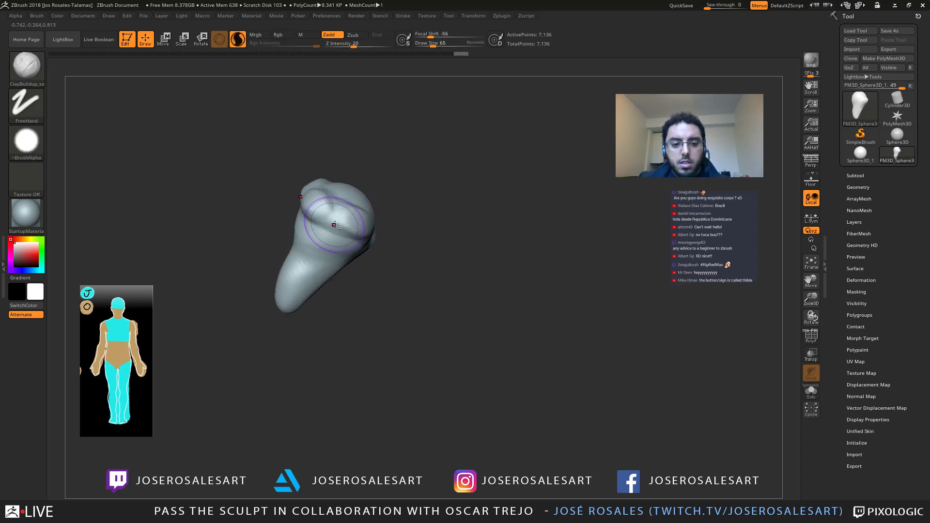
# Step: Build up clay above the central bulge and over the side and crown of the upper mass
pyautogui.moveTo(335, 224)
pyautogui.mouseDown(button='right')
pyautogui.moveTo(326, 246)
pyautogui.moveTo(333, 259)
pyautogui.mouseUp(button='right')
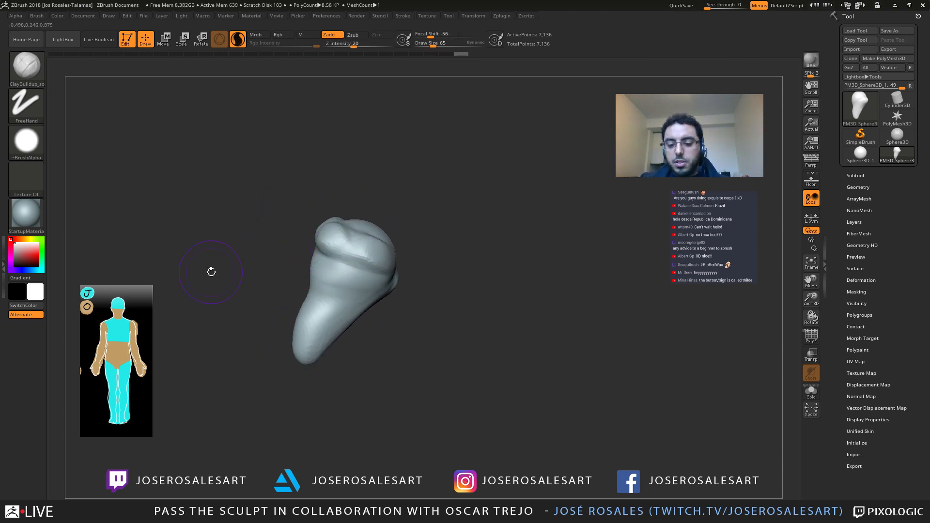
pyautogui.moveTo(371, 282)
pyautogui.mouseDown(button='right')
pyautogui.moveTo(323, 248)
pyautogui.moveTo(352, 259)
pyautogui.mouseUp(button='right')
pyautogui.moveTo(341, 298)
pyautogui.mouseDown(button='right')
pyautogui.moveTo(345, 262)
pyautogui.moveTo(402, 272)
pyautogui.moveTo(361, 256)
pyautogui.moveTo(441, 271)
pyautogui.mouseUp(button='right')
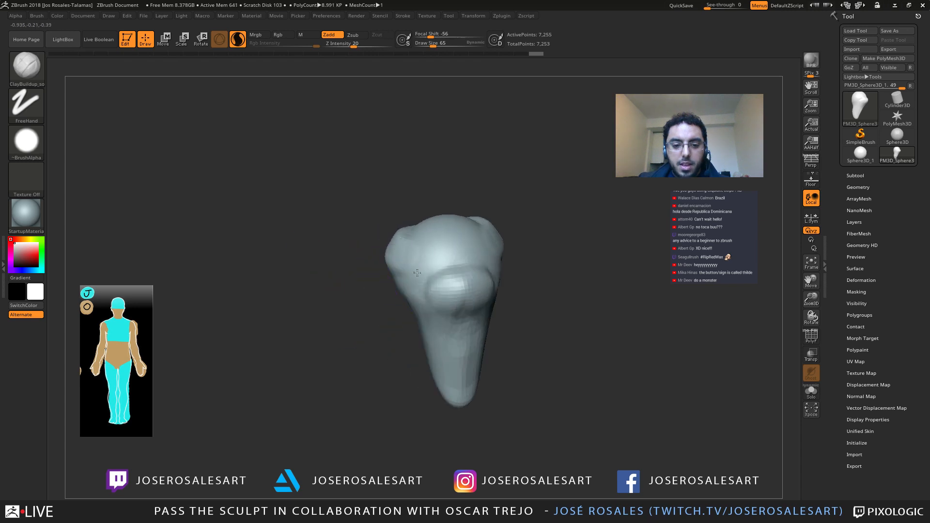
pyautogui.moveTo(436, 271); pyautogui.dragTo(460, 267)
pyautogui.moveTo(468, 269)
pyautogui.mouseDown(button='right')
pyautogui.moveTo(363, 246)
pyautogui.moveTo(315, 219)
pyautogui.mouseUp(button='right')
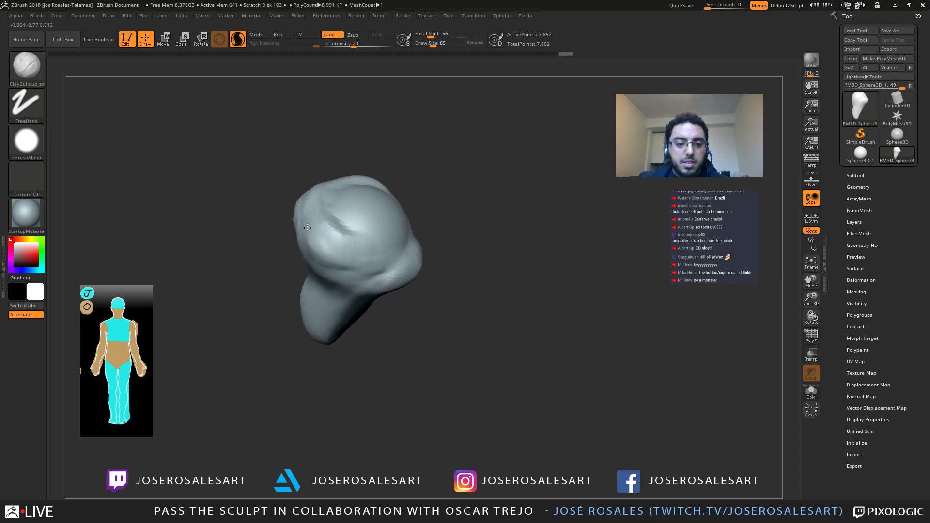
pyautogui.moveTo(307, 228); pyautogui.dragTo(334, 189)
pyautogui.moveTo(334, 189)
pyautogui.mouseDown(button='right')
pyautogui.moveTo(317, 196)
pyautogui.moveTo(331, 214)
pyautogui.mouseUp(button='right')
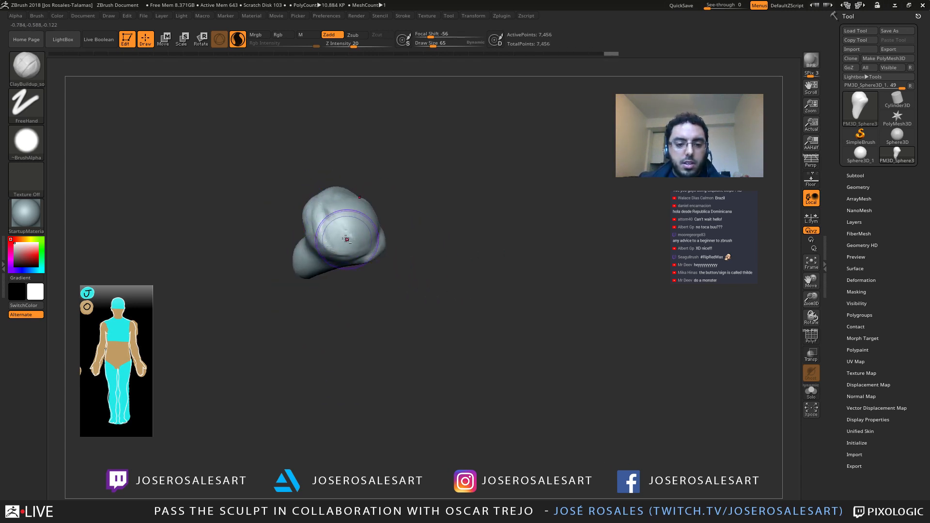
pyautogui.moveTo(347, 238); pyautogui.dragTo(359, 246)
pyautogui.moveTo(316, 216)
pyautogui.mouseDown(button='right')
pyautogui.moveTo(365, 264)
pyautogui.moveTo(325, 248)
pyautogui.mouseUp(button='right')
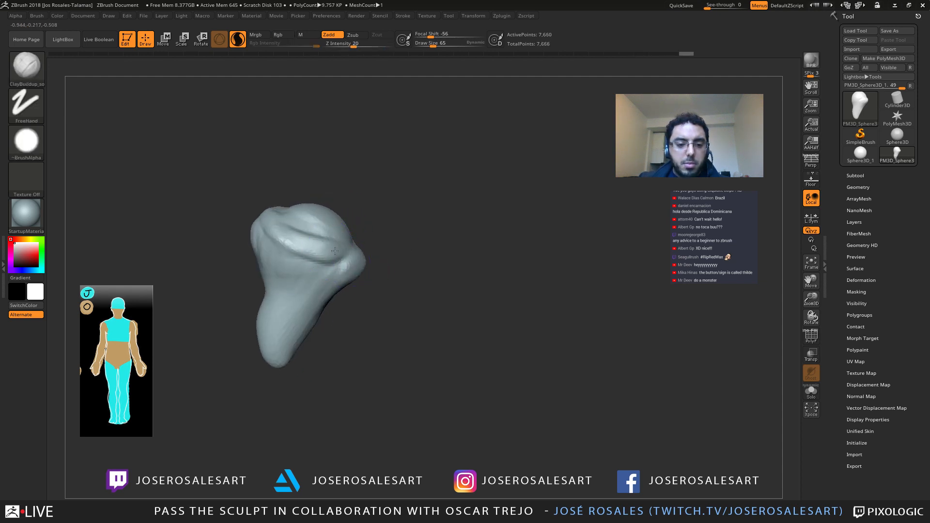
# Step: Thicken the ridge running around the upper mass and fill the hollow above it with ClayBuildup strokes
pyautogui.moveTo(335, 251); pyautogui.dragTo(352, 254)
pyautogui.moveTo(352, 253); pyautogui.dragTo(328, 247, button='right')
pyautogui.moveTo(328, 247); pyautogui.dragTo(360, 249)
pyautogui.moveTo(341, 233); pyautogui.dragTo(331, 255, button='right')
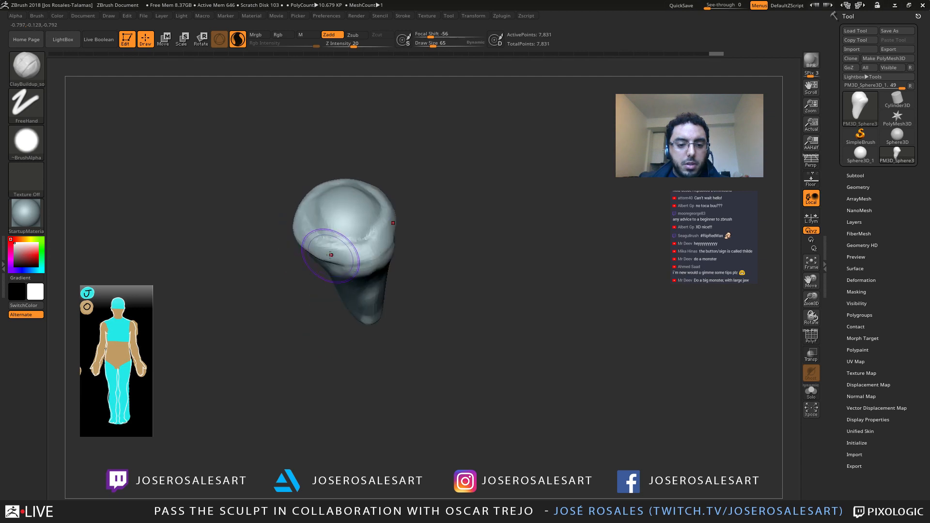
pyautogui.moveTo(351, 243); pyautogui.dragTo(342, 244)
pyautogui.moveTo(334, 242); pyautogui.dragTo(346, 225, button='right')
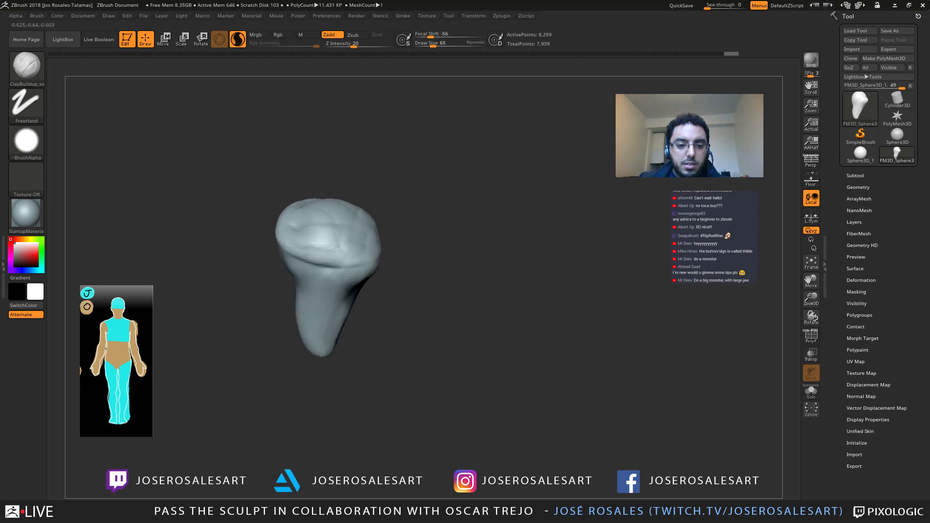
# Step: Build up a small protrusion on the front of the form below the upper mass with ClayBuildup strokes at draw size 39
pyautogui.moveTo(301, 204)
pyautogui.mouseDown(button='right')
pyautogui.moveTo(324, 232)
pyautogui.moveTo(278, 266)
pyautogui.moveTo(320, 274)
pyautogui.moveTo(335, 306)
pyautogui.moveTo(341, 296)
pyautogui.moveTo(325, 265)
pyautogui.moveTo(345, 290)
pyautogui.mouseUp(button='right')
pyautogui.press('[')
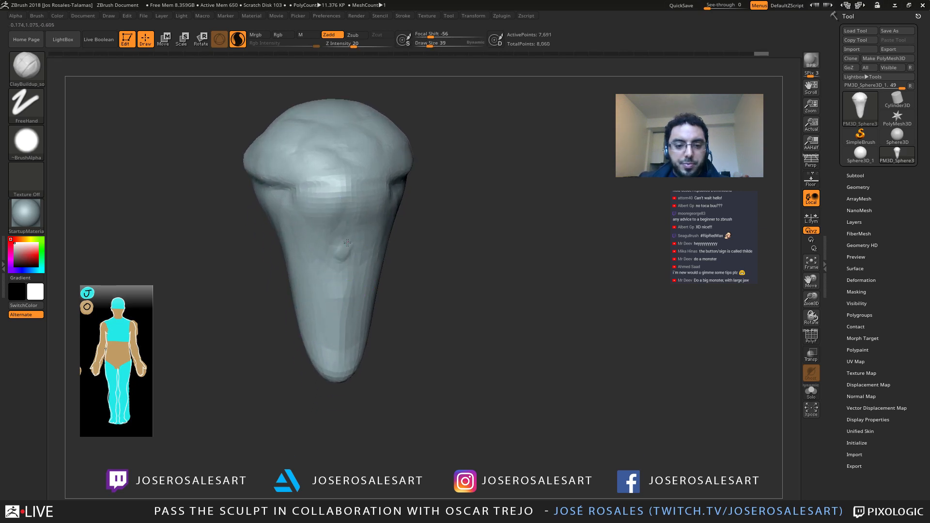
pyautogui.moveTo(347, 243); pyautogui.dragTo(344, 246)
pyautogui.keyDown('ctrl'); pyautogui.moveTo(344, 246); pyautogui.dragTo(332, 231, button='right'); pyautogui.keyUp('ctrl')
pyautogui.moveTo(332, 232); pyautogui.dragTo(350, 251, button='right')
pyautogui.moveTo(341, 253); pyautogui.dragTo(343, 258)
pyautogui.moveTo(343, 258)
pyautogui.mouseDown(button='right')
pyautogui.moveTo(333, 263)
pyautogui.moveTo(345, 246)
pyautogui.moveTo(336, 248)
pyautogui.moveTo(328, 222)
pyautogui.mouseUp(button='right')
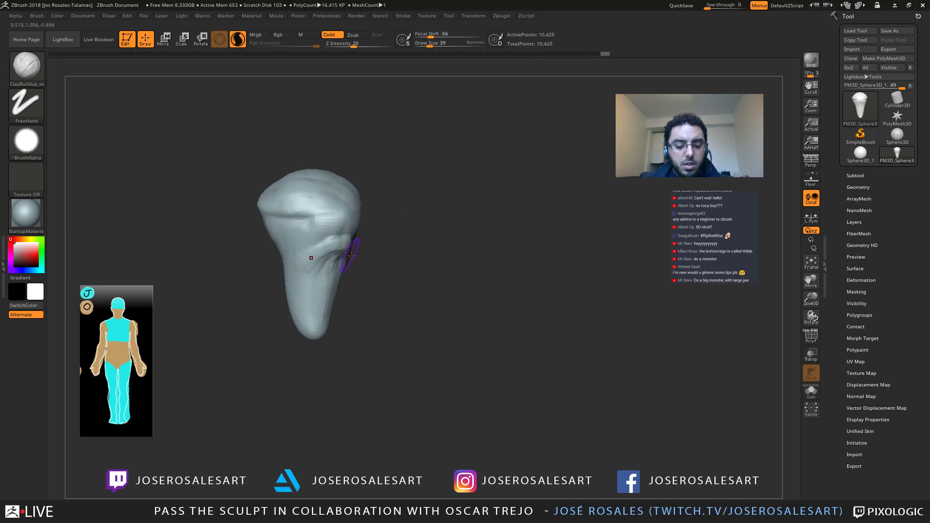
# Step: Pull the front protrusion out into a jutting muzzle using the Move brush at draw size 81
pyautogui.moveTo(352, 256); pyautogui.dragTo(369, 234, button='right')
pyautogui.press('b')
pyautogui.press('m')
pyautogui.press('v')
pyautogui.press('s')
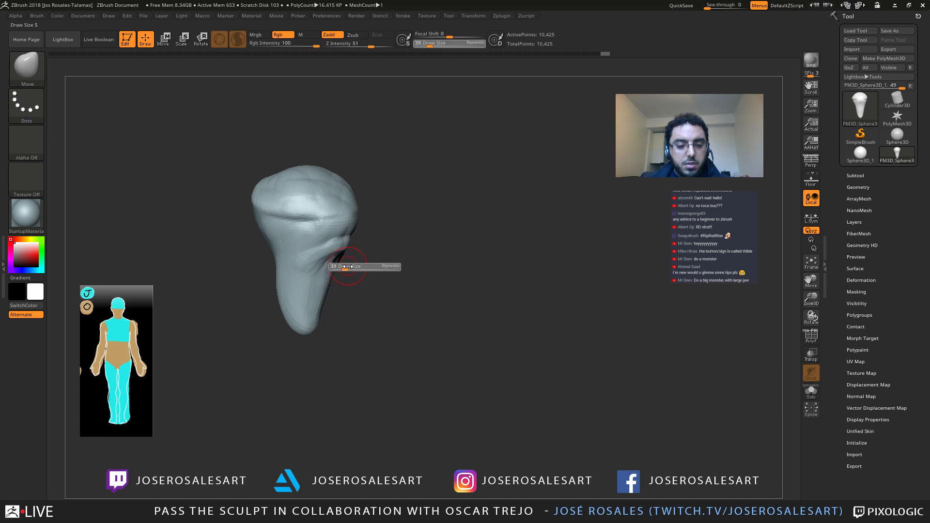
pyautogui.moveTo(347, 266); pyautogui.dragTo(370, 254)
pyautogui.moveTo(370, 253); pyautogui.dragTo(348, 231, button='right')
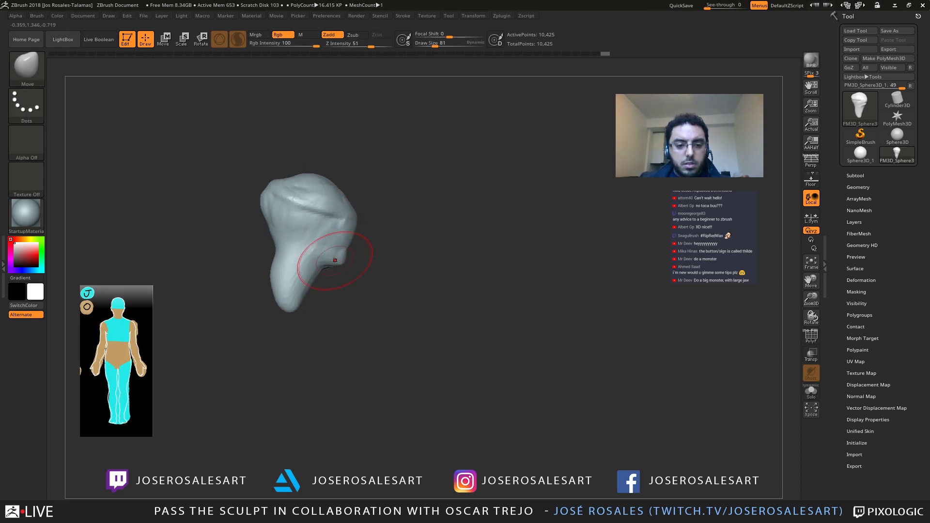
pyautogui.moveTo(343, 200); pyautogui.dragTo(347, 193)
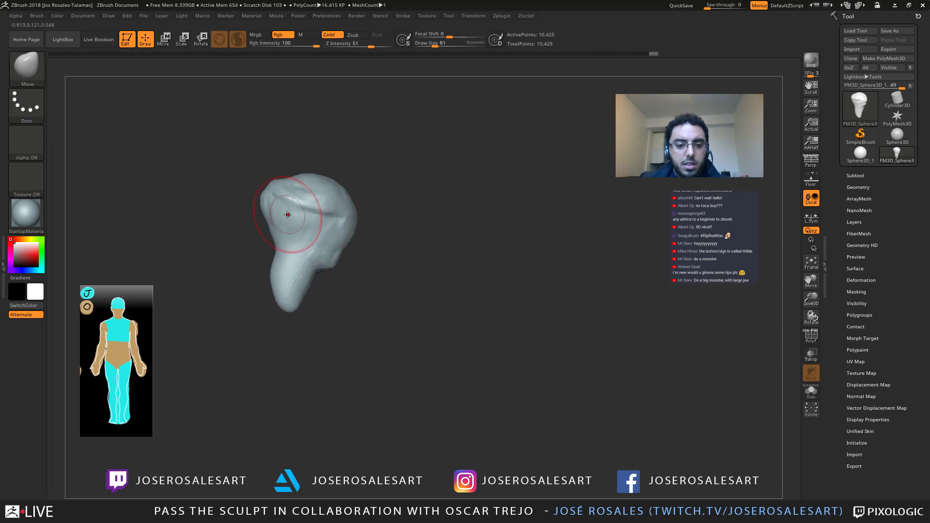
# Step: Push out the back of the upper mass with the Move brush at draw size 157 and pull the lower neck backward
pyautogui.press('s')
pyautogui.moveTo(286, 214)
pyautogui.mouseDown()
pyautogui.moveTo(295, 214)
pyautogui.moveTo(264, 188)
pyautogui.mouseUp()
pyautogui.press('s')
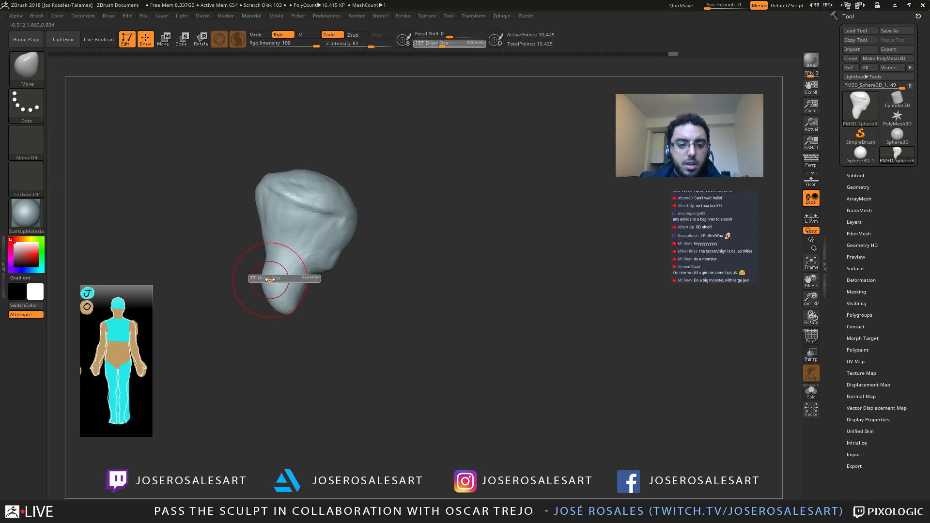
pyautogui.moveTo(276, 266); pyautogui.dragTo(261, 266)
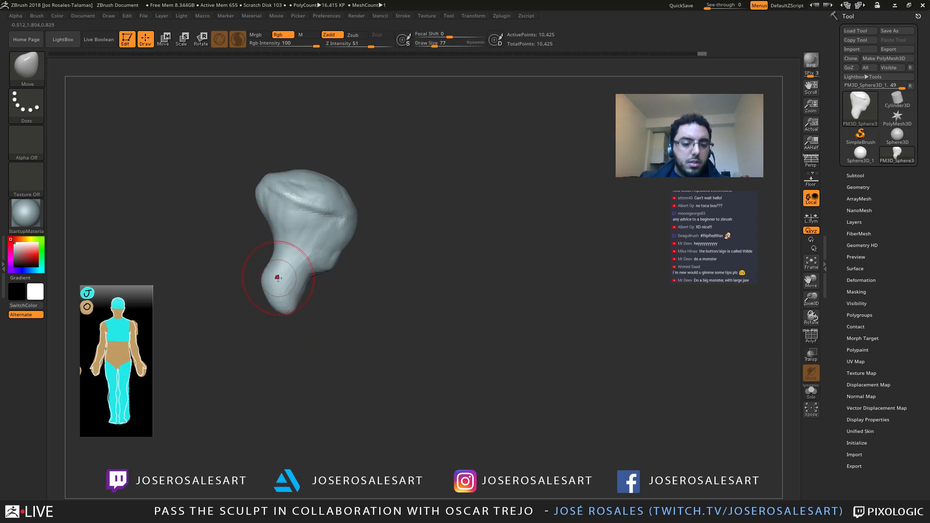
pyautogui.press(']')
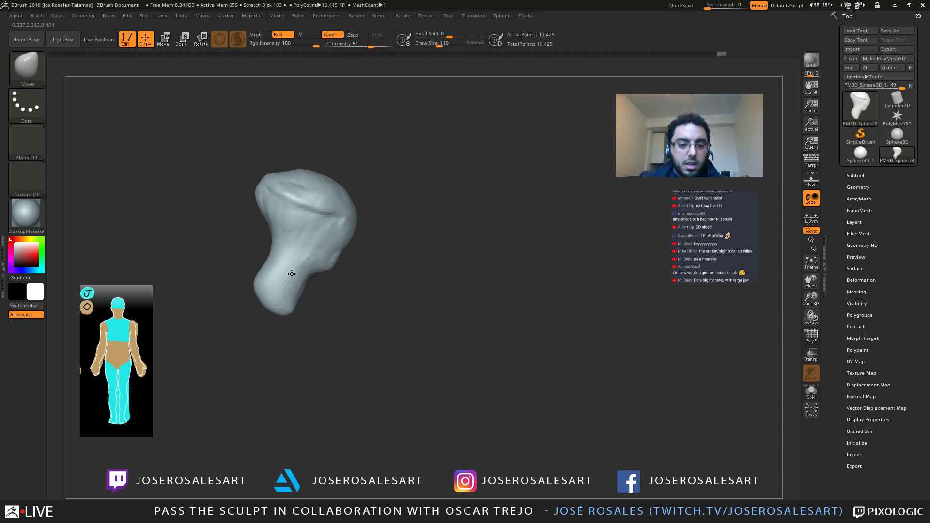
pyautogui.keyDown('shift'); pyautogui.moveTo(260, 292); pyautogui.dragTo(252, 284); pyautogui.keyUp('shift')
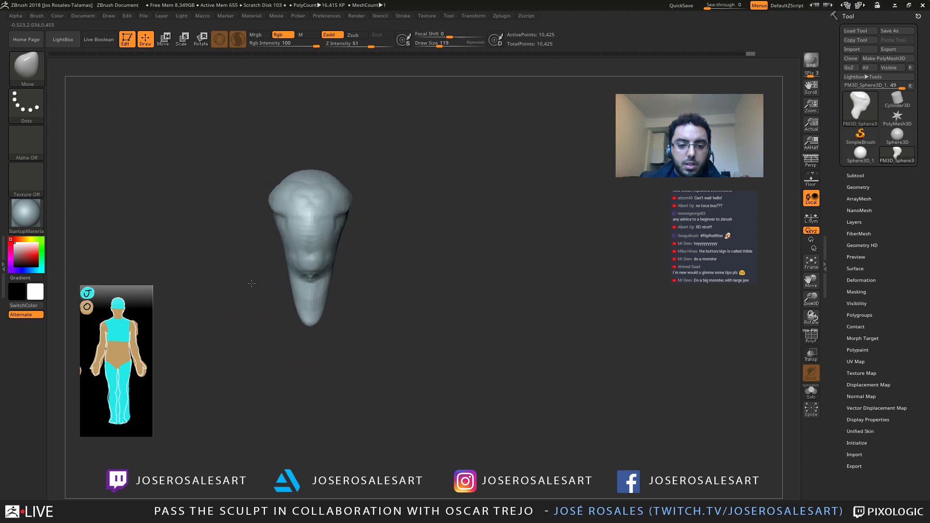
# Step: Add mirrored ClayBuildup strokes to the lower neck at draw size 58
pyautogui.press('b')
pyautogui.press('c')
pyautogui.press('b')
pyautogui.moveTo(296, 306); pyautogui.dragTo(302, 314)
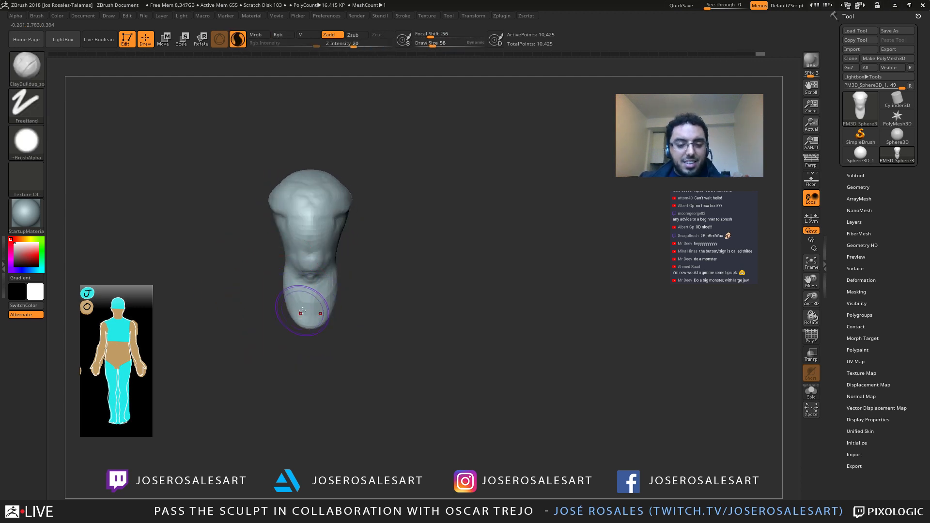
pyautogui.moveTo(252, 295)
pyautogui.mouseDown()
pyautogui.moveTo(270, 283)
pyautogui.moveTo(309, 314)
pyautogui.mouseUp()
pyautogui.moveTo(260, 300)
pyautogui.keyDown('alt'); pyautogui.mouseDown()
pyautogui.moveTo(262, 310)
pyautogui.moveTo(259, 289)
pyautogui.moveTo(284, 285)
pyautogui.moveTo(314, 298)
pyautogui.moveTo(292, 238)
pyautogui.moveTo(283, 289)
pyautogui.moveTo(245, 291)
pyautogui.moveTo(284, 308)
pyautogui.moveTo(283, 285)
pyautogui.mouseUp(); pyautogui.keyUp('alt')
# Step: Reshape the head's side profile with the Move brush at draw size 124, deepening the skull and shortening the neck
pyautogui.press('b')
pyautogui.press('m')
pyautogui.press('v')
pyautogui.press('s')
pyautogui.press('s')
pyautogui.moveTo(246, 338)
pyautogui.mouseDown()
pyautogui.moveTo(255, 338)
pyautogui.moveTo(236, 281)
pyautogui.mouseUp()
pyautogui.press('s')
pyautogui.moveTo(230, 219); pyautogui.dragTo(206, 216)
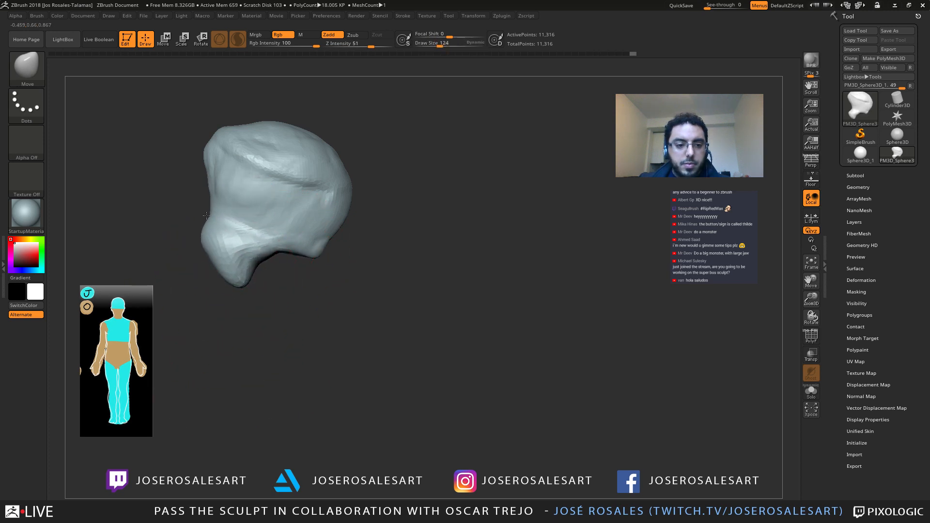
# Step: Build up the back of the neck and the base of the skull with ClayBuildup strokes at draw size 65
pyautogui.press('b')
pyautogui.press('c')
pyautogui.press('b')
pyautogui.moveTo(264, 291); pyautogui.dragTo(310, 285)
pyautogui.moveTo(251, 225); pyautogui.dragTo(232, 196)
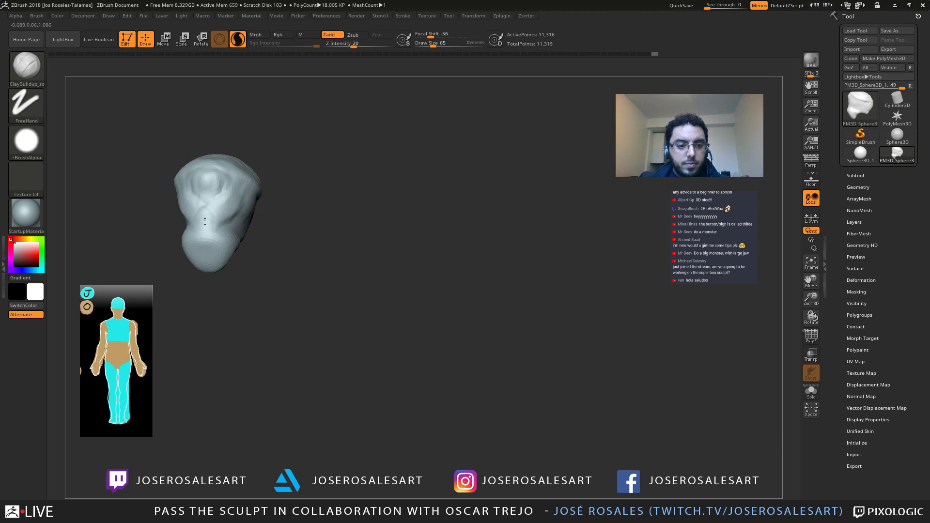
pyautogui.moveTo(229, 237); pyautogui.dragTo(246, 219)
pyautogui.moveTo(300, 262)
pyautogui.mouseDown()
pyautogui.moveTo(272, 260)
pyautogui.moveTo(324, 286)
pyautogui.mouseUp()
pyautogui.moveTo(223, 228); pyautogui.dragTo(209, 219)
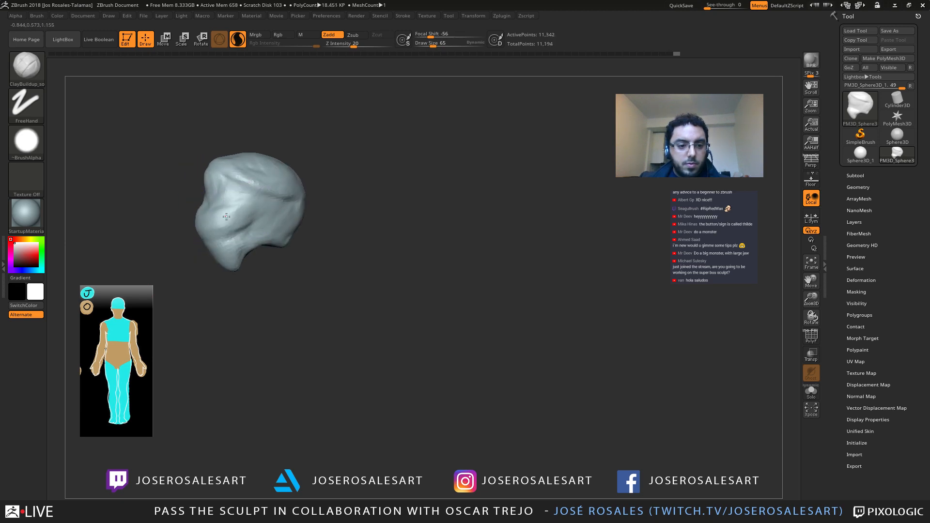
# Step: Add ClayBuildup volume to the side and rear of the head where the skull meets the neck
pyautogui.moveTo(290, 281); pyautogui.dragTo(264, 281)
pyautogui.moveTo(218, 220); pyautogui.dragTo(222, 214)
pyautogui.moveTo(193, 272); pyautogui.dragTo(220, 271)
pyautogui.moveTo(211, 217)
pyautogui.mouseDown()
pyautogui.moveTo(221, 201)
pyautogui.moveTo(202, 203)
pyautogui.mouseUp()
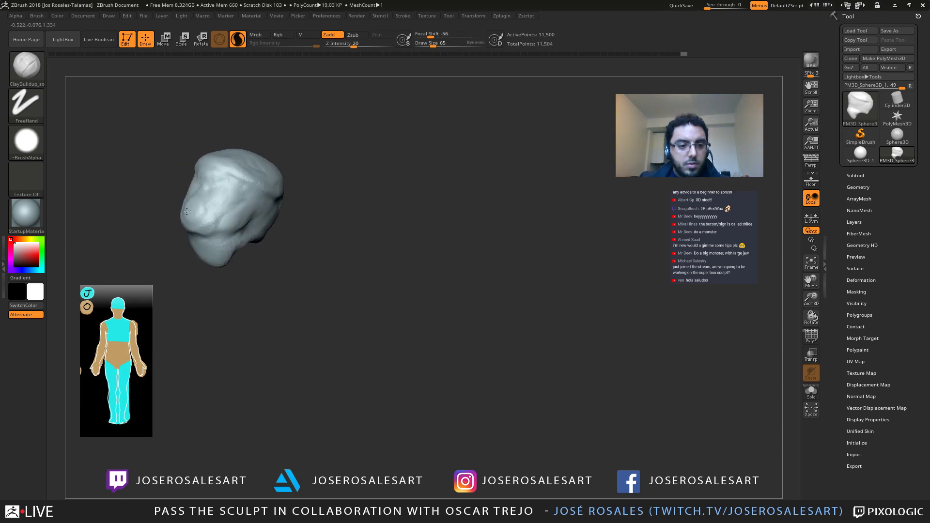
pyautogui.moveTo(247, 272); pyautogui.dragTo(250, 293)
pyautogui.moveTo(215, 185); pyautogui.dragTo(216, 201)
pyautogui.moveTo(290, 272); pyautogui.dragTo(267, 250)
pyautogui.moveTo(213, 218); pyautogui.dragTo(247, 225)
# Step: Fill out the side of the head between the skull ridge and the neck with ClayBuildup strokes
pyautogui.keyDown('ctrl'); pyautogui.moveTo(315, 281); pyautogui.dragTo(330, 296); pyautogui.keyUp('ctrl')
pyautogui.moveTo(320, 286)
pyautogui.mouseDown()
pyautogui.moveTo(291, 277)
pyautogui.moveTo(335, 271)
pyautogui.moveTo(325, 242)
pyautogui.mouseUp()
pyautogui.moveTo(334, 281); pyautogui.dragTo(375, 271)
pyautogui.moveTo(321, 218); pyautogui.dragTo(322, 242)
pyautogui.moveTo(349, 271); pyautogui.dragTo(349, 252)
pyautogui.moveTo(291, 191); pyautogui.dragTo(307, 232)
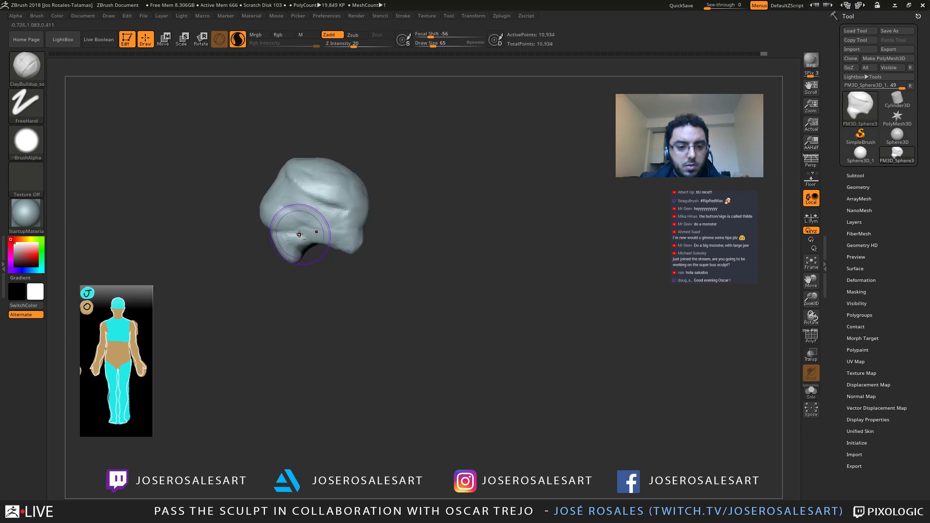
# Step: Carve hollows into the sides of the face above the muzzle with inverted ClayBuildup strokes
pyautogui.moveTo(335, 276); pyautogui.dragTo(353, 291)
pyautogui.moveTo(345, 228)
pyautogui.keyDown('alt'); pyautogui.mouseDown()
pyautogui.moveTo(363, 218)
pyautogui.moveTo(326, 213)
pyautogui.mouseUp(); pyautogui.keyUp('alt')
pyautogui.moveTo(394, 247); pyautogui.dragTo(390, 234)
pyautogui.moveTo(409, 254)
pyautogui.keyDown('alt'); pyautogui.mouseDown()
pyautogui.moveTo(373, 246)
pyautogui.moveTo(397, 209)
pyautogui.mouseUp(); pyautogui.keyUp('alt')
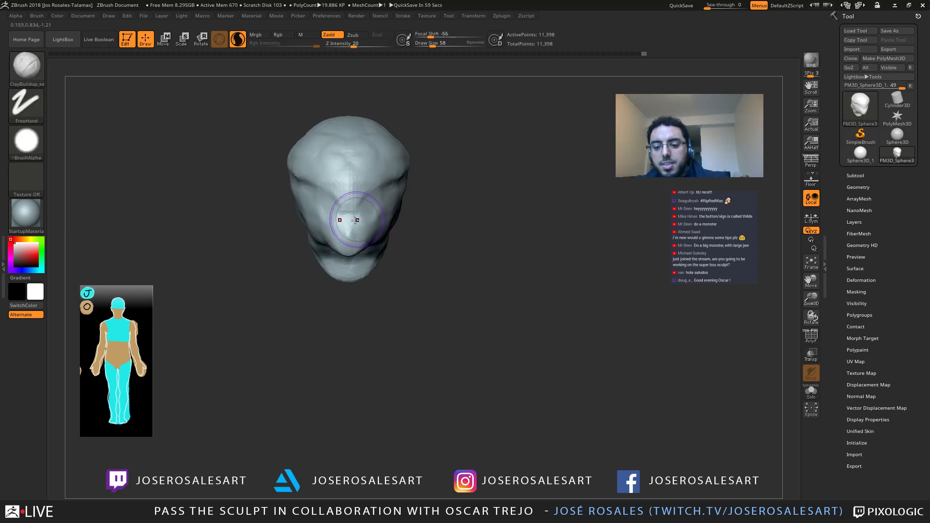
# Step: Sculpt mirrored eye areas beneath the brow with ClayBuildup strokes at draw size 42
pyautogui.moveTo(345, 228)
pyautogui.keyDown('ctrl'); pyautogui.mouseDown(button='right')
pyautogui.moveTo(389, 209)
pyautogui.moveTo(347, 206)
pyautogui.mouseUp(button='right'); pyautogui.keyUp('ctrl')
pyautogui.moveTo(378, 208); pyautogui.dragTo(369, 216)
pyautogui.moveTo(370, 216)
pyautogui.keyDown('ctrl'); pyautogui.mouseDown(button='right')
pyautogui.moveTo(361, 225)
pyautogui.moveTo(379, 214)
pyautogui.moveTo(407, 218)
pyautogui.mouseUp(button='right'); pyautogui.keyUp('ctrl')
pyautogui.moveTo(326, 233); pyautogui.dragTo(356, 230, button='right')
pyautogui.keyDown('ctrl'); pyautogui.moveTo(356, 229); pyautogui.dragTo(295, 222, button='right'); pyautogui.keyUp('ctrl')
pyautogui.moveTo(306, 218); pyautogui.dragTo(313, 226)
pyautogui.moveTo(313, 226)
pyautogui.keyDown('ctrl'); pyautogui.mouseDown(button='right')
pyautogui.moveTo(340, 216)
pyautogui.moveTo(310, 211)
pyautogui.mouseUp(button='right'); pyautogui.keyUp('ctrl')
pyautogui.moveTo(318, 225); pyautogui.dragTo(336, 225)
pyautogui.moveTo(329, 213); pyautogui.dragTo(329, 225, button='right')
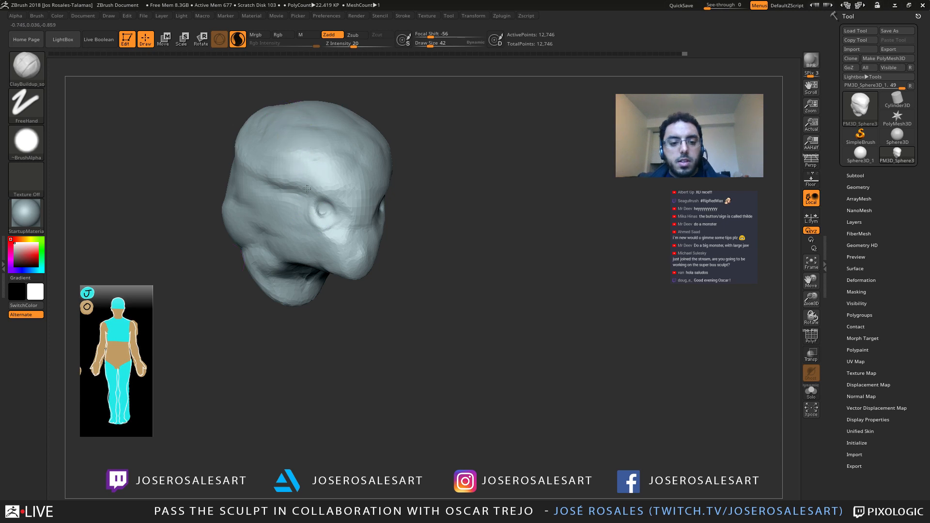
# Step: Build up the cheek below the eye and strengthen the brow ridge at draw size 42
pyautogui.moveTo(307, 188); pyautogui.dragTo(321, 188, button='right')
pyautogui.keyDown('ctrl'); pyautogui.moveTo(321, 188); pyautogui.dragTo(311, 189, button='right'); pyautogui.keyUp('ctrl')
pyautogui.moveTo(321, 208)
pyautogui.mouseDown()
pyautogui.moveTo(324, 239)
pyautogui.moveTo(342, 242)
pyautogui.mouseUp()
pyautogui.keyDown('ctrl'); pyautogui.moveTo(349, 233); pyautogui.dragTo(345, 238, button='right'); pyautogui.keyUp('ctrl')
pyautogui.moveTo(344, 237)
pyautogui.mouseDown(button='right')
pyautogui.moveTo(325, 235)
pyautogui.moveTo(363, 243)
pyautogui.moveTo(374, 234)
pyautogui.moveTo(360, 207)
pyautogui.mouseUp(button='right')
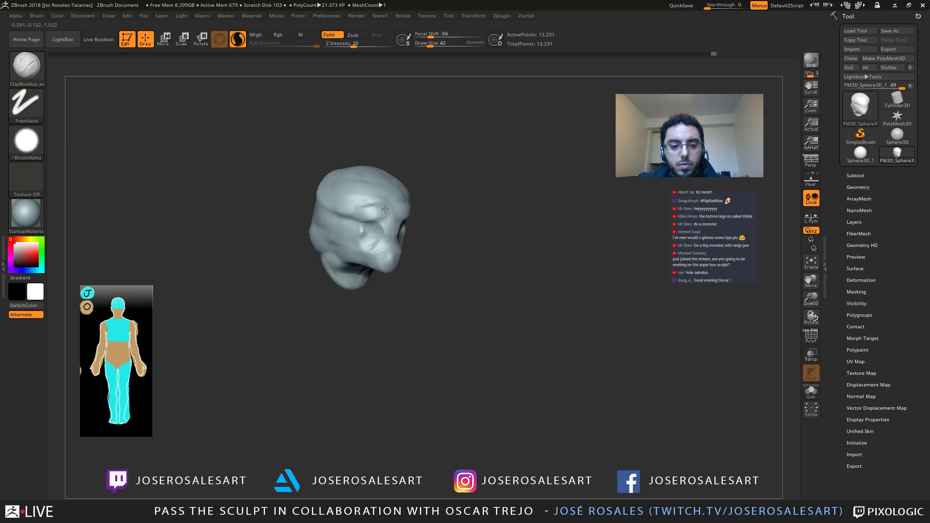
pyautogui.moveTo(381, 248)
pyautogui.mouseDown(button='right')
pyautogui.moveTo(376, 214)
pyautogui.moveTo(358, 216)
pyautogui.moveTo(371, 214)
pyautogui.moveTo(418, 265)
pyautogui.moveTo(353, 260)
pyautogui.moveTo(405, 272)
pyautogui.moveTo(417, 262)
pyautogui.mouseUp(button='right')
pyautogui.moveTo(425, 258); pyautogui.dragTo(412, 261)
pyautogui.moveTo(412, 260)
pyautogui.mouseDown(button='right')
pyautogui.moveTo(378, 254)
pyautogui.moveTo(401, 263)
pyautogui.moveTo(442, 191)
pyautogui.mouseUp(button='right')
pyautogui.moveTo(441, 223); pyautogui.dragTo(383, 183, button='right')
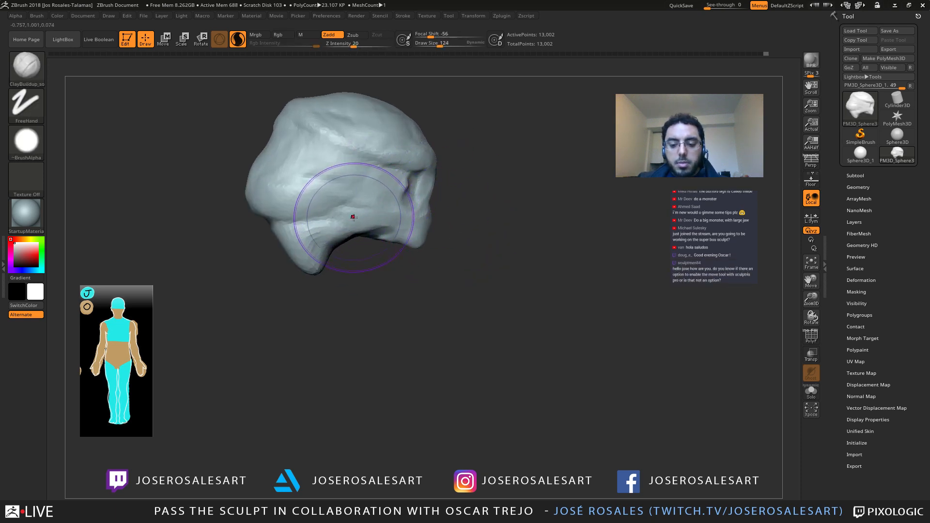
# Step: Add broad ClayBuildup strokes to the cheek and side of the head at draw size 77
pyautogui.moveTo(353, 218); pyautogui.dragTo(361, 214, button='right')
pyautogui.press('s')
pyautogui.moveTo(359, 214); pyautogui.dragTo(356, 213)
pyautogui.moveTo(356, 214)
pyautogui.mouseDown(button='right')
pyautogui.moveTo(323, 193)
pyautogui.moveTo(356, 173)
pyautogui.mouseUp(button='right')
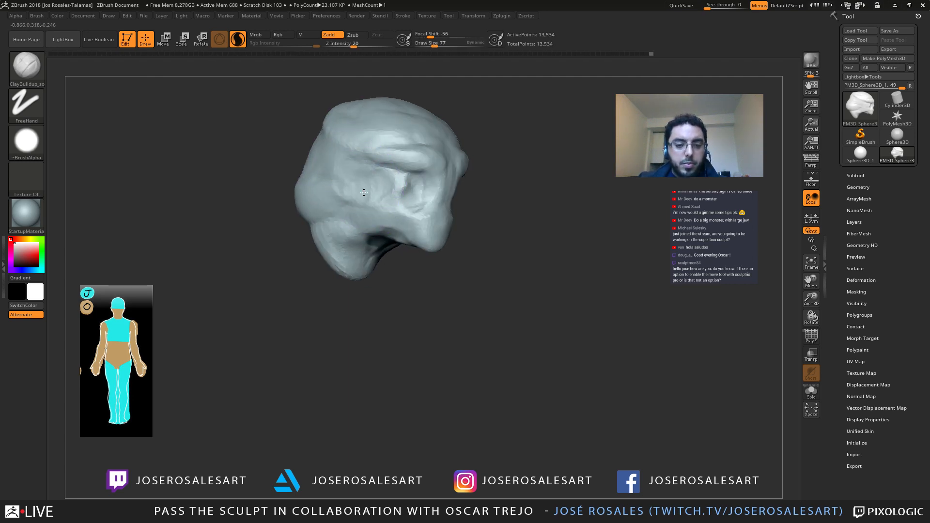
pyautogui.moveTo(364, 192); pyautogui.dragTo(339, 186)
pyautogui.moveTo(326, 189); pyautogui.dragTo(354, 196, button='right')
pyautogui.moveTo(319, 236)
pyautogui.mouseDown(button='right')
pyautogui.moveTo(367, 224)
pyautogui.moveTo(388, 245)
pyautogui.moveTo(387, 224)
pyautogui.mouseUp(button='right')
# Step: Adjust the overall shape of the head and muzzle with the Move brush
pyautogui.press('b')
pyautogui.press('m')
pyautogui.press('v')
pyautogui.press('s')
pyautogui.moveTo(388, 225); pyautogui.dragTo(393, 224)
pyautogui.moveTo(348, 242)
pyautogui.keyDown('ctrl'); pyautogui.mouseDown(button='right')
pyautogui.moveTo(348, 221)
pyautogui.moveTo(383, 209)
pyautogui.moveTo(440, 220)
pyautogui.moveTo(465, 187)
pyautogui.moveTo(374, 234)
pyautogui.moveTo(398, 228)
pyautogui.moveTo(443, 159)
pyautogui.moveTo(424, 175)
pyautogui.moveTo(468, 207)
pyautogui.mouseUp(button='right'); pyautogui.keyUp('ctrl')
# Step: Define the side of the nose next to the eye with ClayBuildup strokes at draw size 36
pyautogui.press('1')
pyautogui.moveTo(412, 196)
pyautogui.mouseDown(button='right')
pyautogui.moveTo(445, 183)
pyautogui.moveTo(435, 182)
pyautogui.mouseUp(button='right')
pyautogui.moveTo(434, 176); pyautogui.dragTo(430, 182)
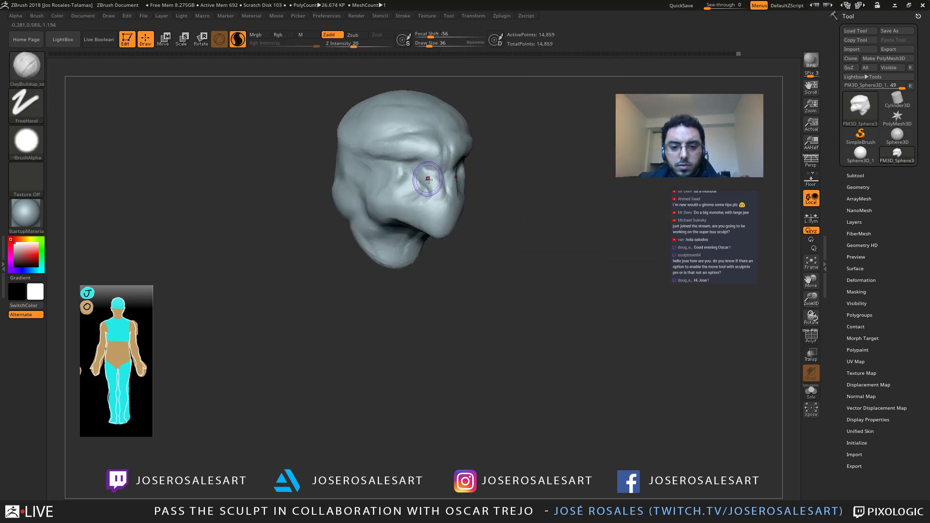
pyautogui.moveTo(426, 177); pyautogui.dragTo(417, 177, button='right')
pyautogui.moveTo(433, 171); pyautogui.dragTo(434, 185)
pyautogui.moveTo(478, 180); pyautogui.dragTo(464, 183, button='right')
pyautogui.moveTo(462, 196); pyautogui.dragTo(459, 202)
# Step: Smooth the transitions along the side of the nose and refine its form with a short clay stroke
pyautogui.moveTo(450, 194)
pyautogui.keyDown('ctrl'); pyautogui.mouseDown(button='right')
pyautogui.moveTo(440, 204)
pyautogui.moveTo(455, 201)
pyautogui.mouseUp(button='right'); pyautogui.keyUp('ctrl')
pyautogui.keyDown('shift'); pyautogui.moveTo(446, 192); pyautogui.dragTo(444, 201); pyautogui.keyUp('shift')
pyautogui.moveTo(462, 194); pyautogui.dragTo(448, 192, button='right')
pyautogui.moveTo(452, 190); pyautogui.dragTo(452, 195)
pyautogui.moveTo(469, 194)
pyautogui.keyDown('ctrl'); pyautogui.mouseDown(button='right')
pyautogui.moveTo(450, 184)
pyautogui.moveTo(445, 200)
pyautogui.mouseUp(button='right'); pyautogui.keyUp('ctrl')
pyautogui.keyDown('shift'); pyautogui.moveTo(455, 192); pyautogui.dragTo(471, 211); pyautogui.keyUp('shift')
# Step: Build up the lower edge of the muzzle into an upper lip with ClayBuildup strokes at draw size 36
pyautogui.moveTo(471, 194); pyautogui.dragTo(495, 200, button='right')
pyautogui.moveTo(461, 240); pyautogui.dragTo(499, 237, button='right')
pyautogui.moveTo(421, 233); pyautogui.dragTo(447, 228)
pyautogui.moveTo(436, 229); pyautogui.dragTo(456, 226, button='right')
pyautogui.moveTo(418, 234); pyautogui.dragTo(458, 225)
pyautogui.moveTo(458, 227); pyautogui.dragTo(425, 236, button='right')
pyautogui.moveTo(425, 237); pyautogui.dragTo(420, 233)
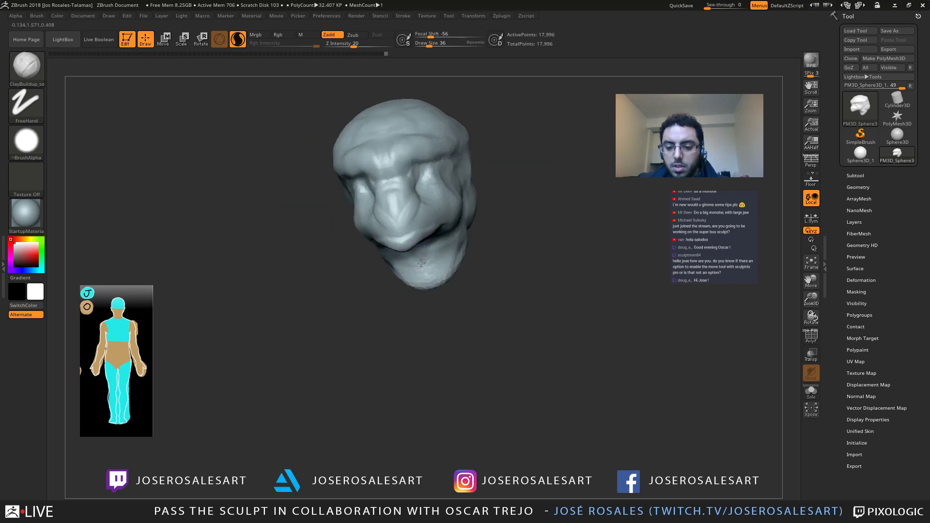
# Step: Thicken the side of the muzzle from the cheek toward its tip with ClayBuildup strokes at draw size 48
pyautogui.moveTo(421, 263); pyautogui.dragTo(356, 262, button='right')
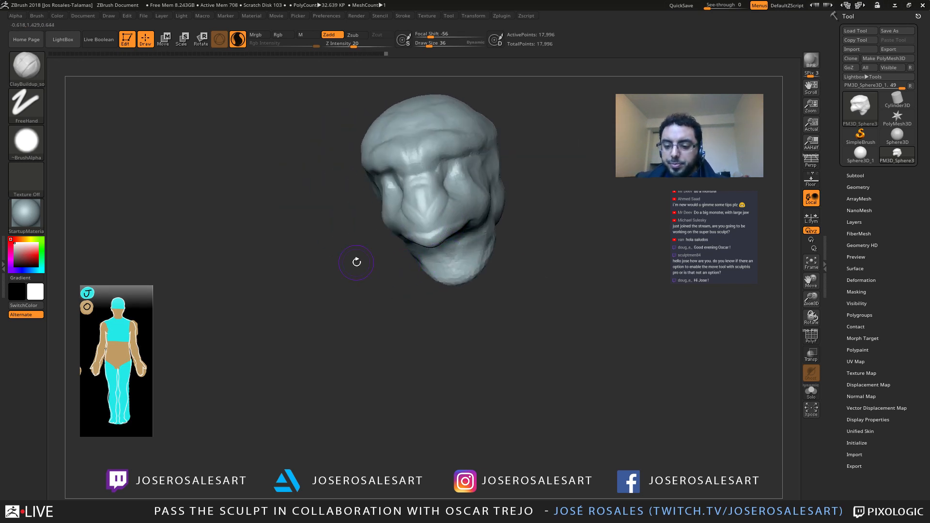
pyautogui.moveTo(385, 222); pyautogui.dragTo(412, 212, button='right')
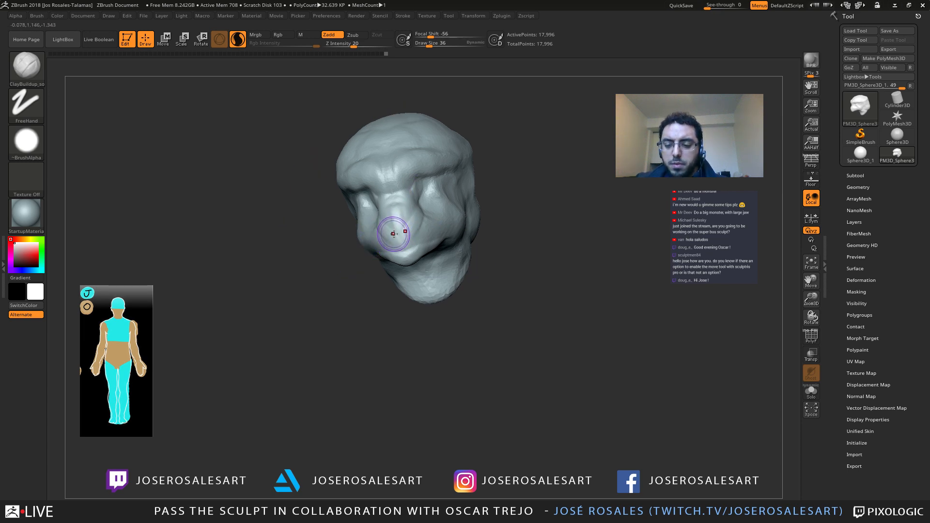
pyautogui.keyDown('ctrl'); pyautogui.moveTo(394, 234); pyautogui.dragTo(398, 259, button='right'); pyautogui.keyUp('ctrl')
pyautogui.moveTo(494, 233)
pyautogui.mouseDown(button='right')
pyautogui.moveTo(451, 226)
pyautogui.moveTo(378, 246)
pyautogui.moveTo(375, 263)
pyautogui.moveTo(360, 235)
pyautogui.moveTo(371, 281)
pyautogui.mouseUp(button='right')
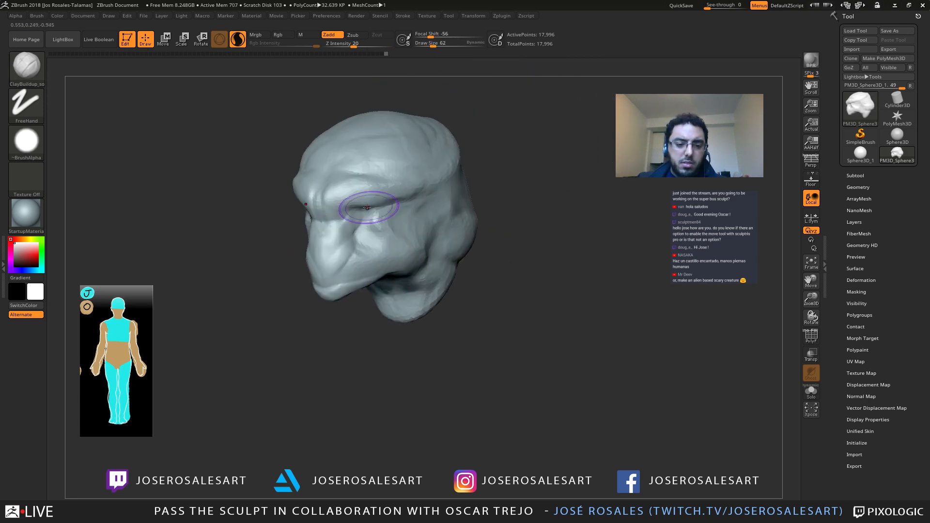
pyautogui.moveTo(342, 274)
pyautogui.mouseDown()
pyautogui.moveTo(351, 250)
pyautogui.moveTo(357, 266)
pyautogui.mouseUp()
pyautogui.moveTo(353, 272); pyautogui.dragTo(342, 256, button='right')
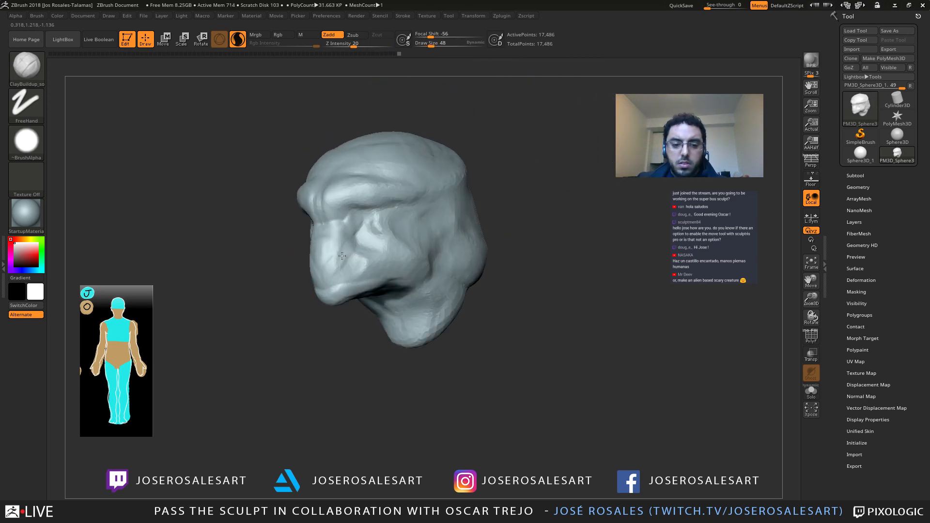
pyautogui.moveTo(306, 298); pyautogui.dragTo(342, 266)
pyautogui.moveTo(308, 286); pyautogui.dragTo(332, 287, button='right')
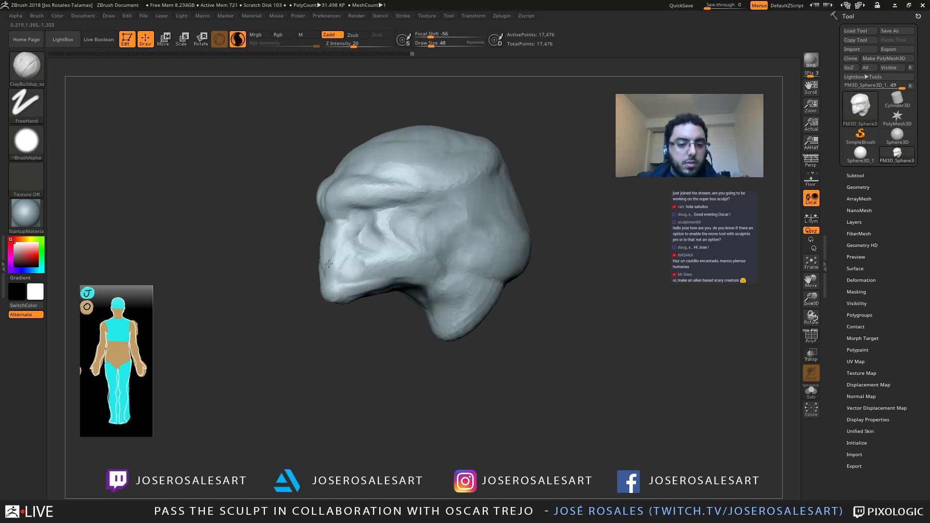
# Step: Build up the front of the muzzle around the nose tip and smooth the surface
pyautogui.moveTo(329, 264); pyautogui.dragTo(328, 277)
pyautogui.moveTo(310, 278); pyautogui.dragTo(336, 276, button='right')
pyautogui.keyDown('shift'); pyautogui.moveTo(340, 278); pyautogui.dragTo(351, 277); pyautogui.keyUp('shift')
pyautogui.moveTo(353, 277)
pyautogui.mouseDown(button='right')
pyautogui.moveTo(317, 274)
pyautogui.moveTo(342, 286)
pyautogui.mouseUp(button='right')
pyautogui.moveTo(300, 256); pyautogui.dragTo(301, 266)
# Step: Cut creases along the side of the nose and around the nostril with the DamStandard brush at draw size 48
pyautogui.press('b')
pyautogui.press('d')
pyautogui.press('s')
pyautogui.keyDown('alt'); pyautogui.moveTo(284, 264); pyautogui.dragTo(333, 270, button='right'); pyautogui.keyUp('alt')
pyautogui.keyDown('ctrl'); pyautogui.moveTo(333, 269); pyautogui.dragTo(335, 290, button='right'); pyautogui.keyUp('ctrl')
pyautogui.moveTo(271, 250); pyautogui.dragTo(303, 251, button='right')
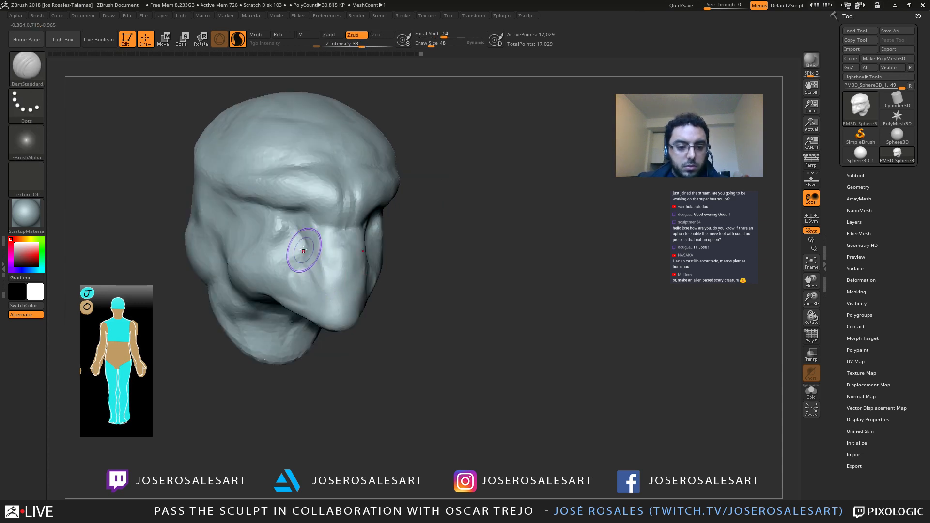
pyautogui.moveTo(323, 290); pyautogui.dragTo(327, 303, button='right')
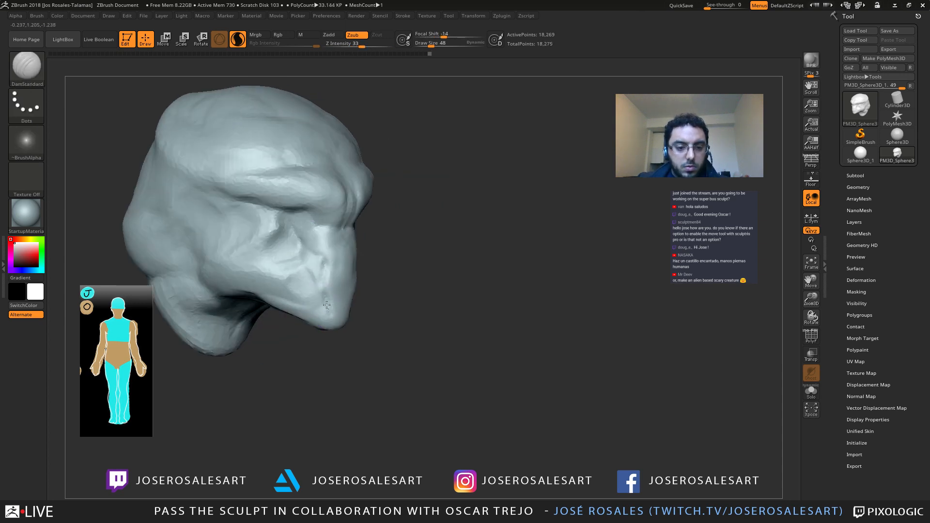
pyautogui.moveTo(270, 273)
pyautogui.mouseDown(button='right')
pyautogui.moveTo(335, 309)
pyautogui.moveTo(305, 311)
pyautogui.moveTo(381, 291)
pyautogui.moveTo(309, 305)
pyautogui.moveTo(306, 291)
pyautogui.moveTo(269, 294)
pyautogui.mouseUp(button='right')
# Step: Reshape the muzzle with the Move brush and build up the cheek fold at the mouth corner with ClayBuildup at draw size 48
pyautogui.press('b')
pyautogui.press('m')
pyautogui.press('v')
pyautogui.press('b')
pyautogui.press('c')
pyautogui.press('b')
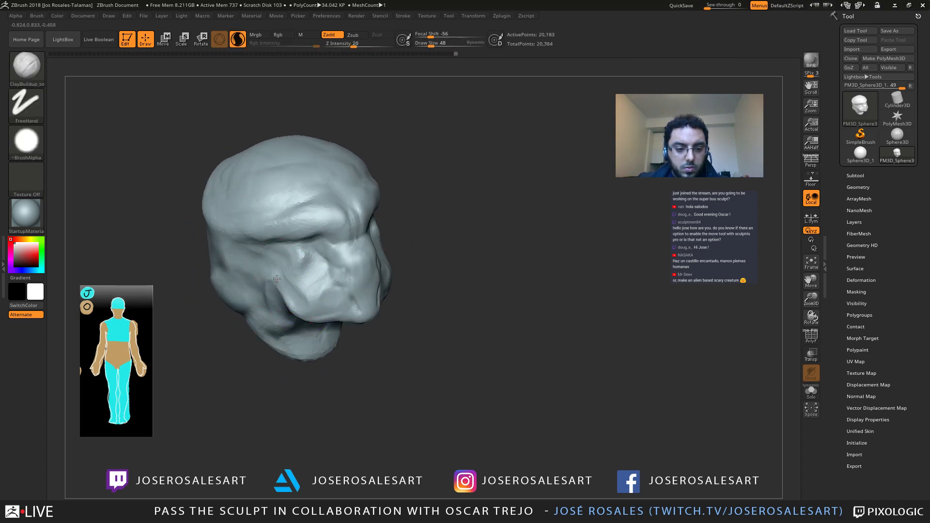
pyautogui.moveTo(279, 296); pyautogui.dragTo(280, 293)
pyautogui.moveTo(280, 293)
pyautogui.mouseDown(button='right')
pyautogui.moveTo(290, 279)
pyautogui.moveTo(268, 276)
pyautogui.mouseUp(button='right')
# Step: Examine the mesh density over the face and temple in polyframe view and undo the test stroke on the temple
pyautogui.hotkey('shift', 'f')
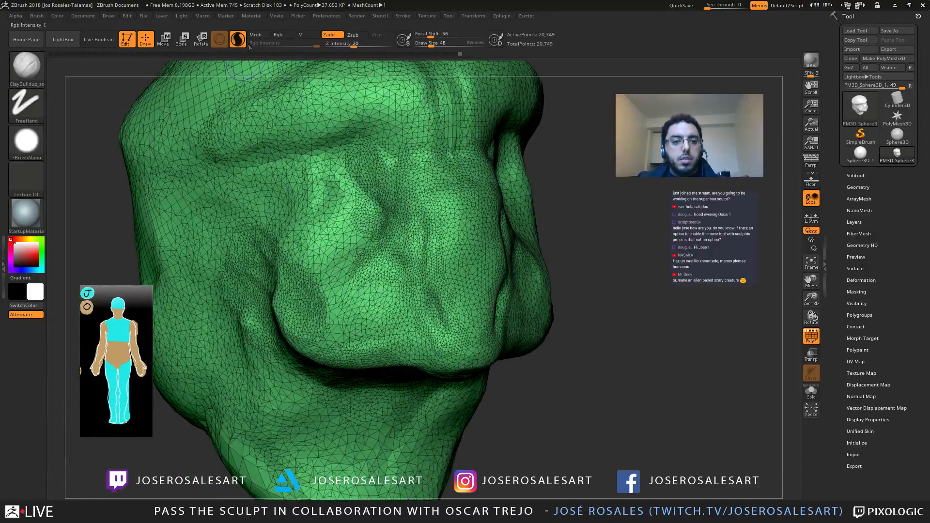
pyautogui.keyDown('alt'); pyautogui.moveTo(360, 83); pyautogui.dragTo(340, 155, button='right'); pyautogui.keyUp('alt')
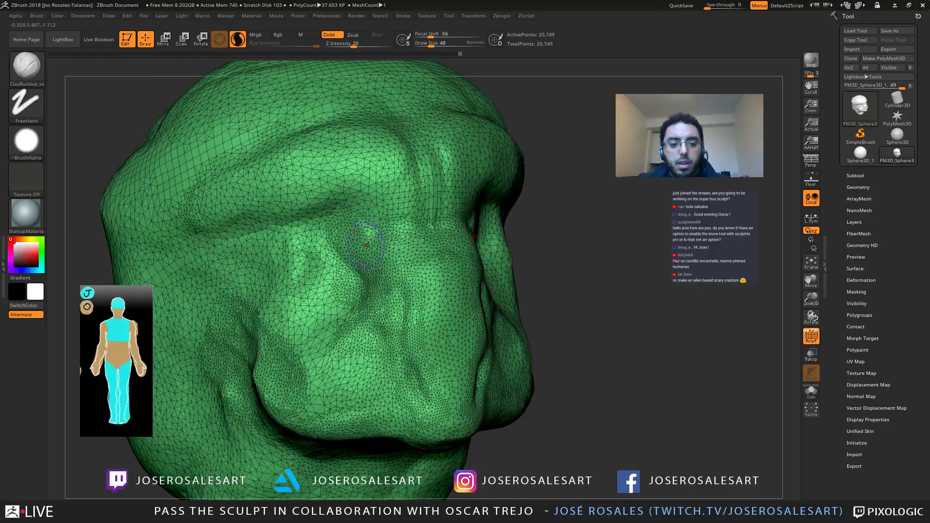
pyautogui.moveTo(278, 204); pyautogui.dragTo(314, 187, button='right')
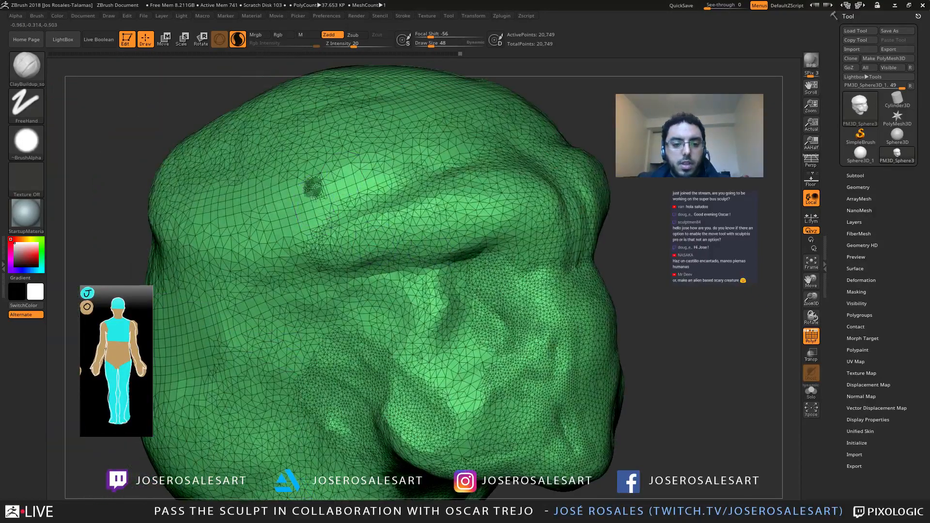
pyautogui.hotkey('ctrl', 'z')
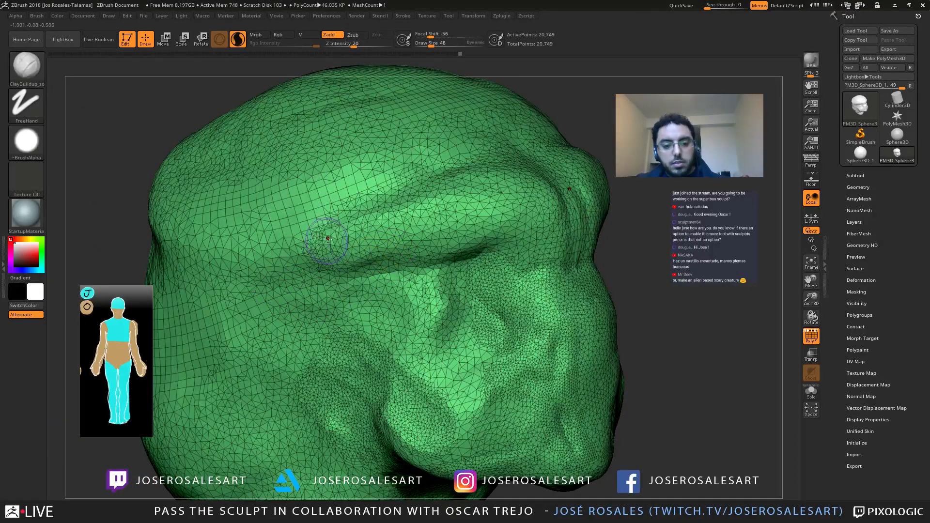
pyautogui.moveTo(398, 332)
pyautogui.mouseDown(button='right')
pyautogui.moveTo(432, 170)
pyautogui.moveTo(412, 155)
pyautogui.mouseUp(button='right')
pyautogui.moveTo(488, 330)
pyautogui.mouseDown(button='right')
pyautogui.moveTo(426, 271)
pyautogui.moveTo(463, 182)
pyautogui.moveTo(437, 194)
pyautogui.moveTo(443, 240)
pyautogui.mouseUp(button='right')
pyautogui.hotkey('shift', 'f')
pyautogui.moveTo(442, 301)
pyautogui.mouseDown(button='right')
pyautogui.moveTo(439, 260)
pyautogui.moveTo(303, 269)
pyautogui.moveTo(349, 281)
pyautogui.mouseUp(button='right')
pyautogui.moveTo(340, 208)
pyautogui.mouseDown(button='right')
pyautogui.moveTo(351, 262)
pyautogui.moveTo(411, 261)
pyautogui.moveTo(422, 278)
pyautogui.mouseUp(button='right')
pyautogui.moveTo(360, 271)
pyautogui.keyDown('ctrl'); pyautogui.mouseDown(button='right')
pyautogui.moveTo(347, 259)
pyautogui.moveTo(291, 271)
pyautogui.mouseUp(button='right'); pyautogui.keyUp('ctrl')
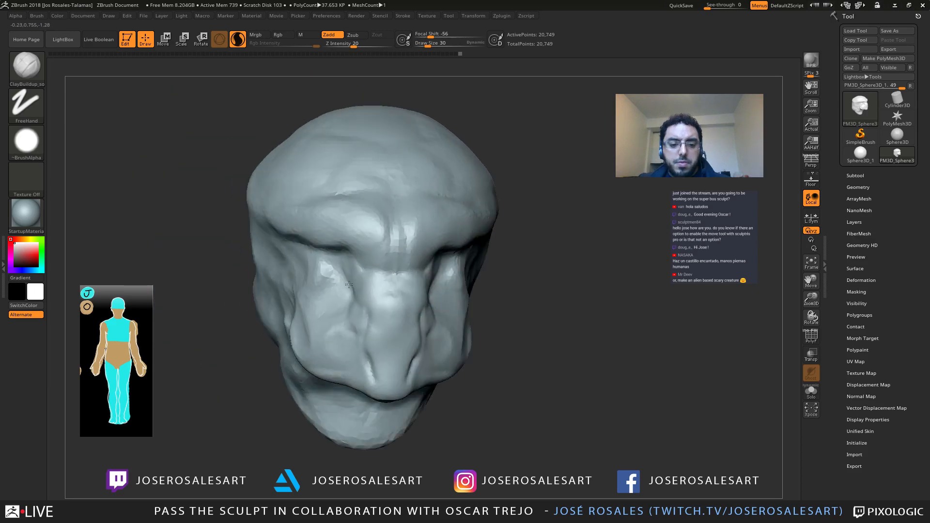
# Step: Carve creases along the side of the nose and its bridge with the DamStandard brush at draw size 30
pyautogui.moveTo(368, 300)
pyautogui.keyDown('ctrl'); pyautogui.mouseDown(button='right')
pyautogui.moveTo(332, 276)
pyautogui.moveTo(272, 281)
pyautogui.mouseUp(button='right'); pyautogui.keyUp('ctrl')
pyautogui.keyDown('ctrl'); pyautogui.moveTo(477, 302); pyautogui.dragTo(465, 320, button='right'); pyautogui.keyUp('ctrl')
pyautogui.moveTo(378, 320); pyautogui.dragTo(437, 340, button='right')
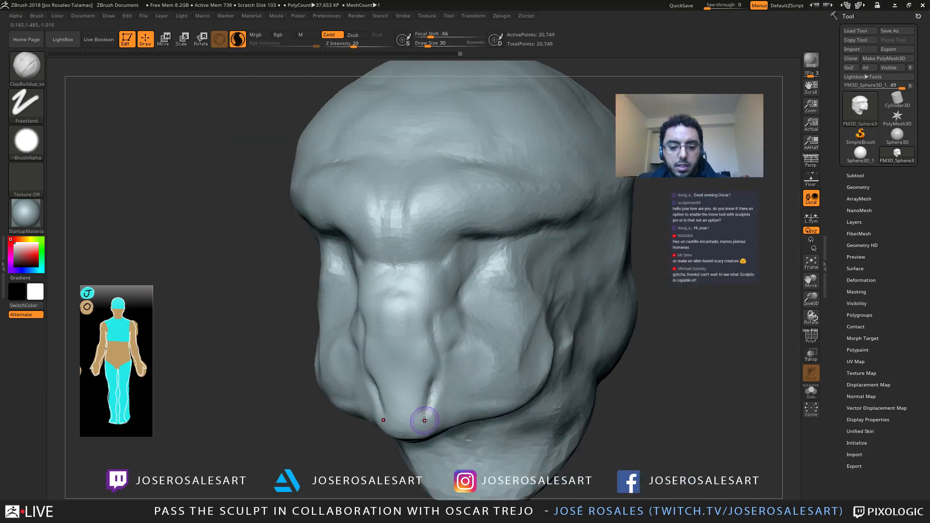
pyautogui.press('b')
pyautogui.press('d')
pyautogui.press('s')
pyautogui.moveTo(429, 391); pyautogui.dragTo(423, 412, button='right')
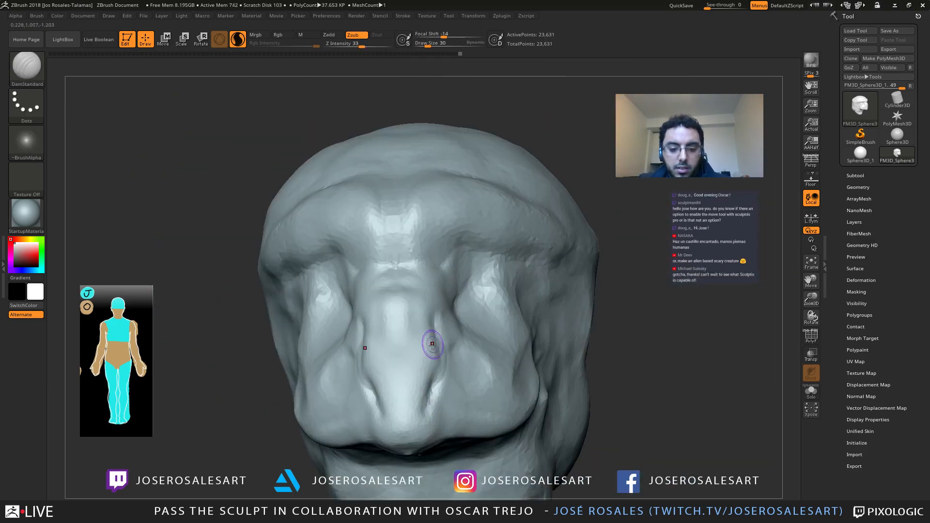
pyautogui.moveTo(433, 345); pyautogui.dragTo(485, 342, button='right')
pyautogui.moveTo(363, 382); pyautogui.dragTo(353, 341)
# Step: Build up the area beside the nose and the side of the muzzle with the ClayBuildup brush at draw size 48
pyautogui.moveTo(334, 337)
pyautogui.mouseDown(button='right')
pyautogui.moveTo(361, 331)
pyautogui.moveTo(315, 315)
pyautogui.mouseUp(button='right')
pyautogui.press('b')
pyautogui.press('c')
pyautogui.press('b')
pyautogui.moveTo(343, 347); pyautogui.dragTo(351, 343)
pyautogui.moveTo(334, 339)
pyautogui.keyDown('ctrl'); pyautogui.mouseDown(button='right')
pyautogui.moveTo(296, 308)
pyautogui.moveTo(359, 330)
pyautogui.mouseUp(button='right'); pyautogui.keyUp('ctrl')
pyautogui.moveTo(348, 308)
pyautogui.mouseDown()
pyautogui.moveTo(357, 323)
pyautogui.moveTo(334, 330)
pyautogui.mouseUp()
pyautogui.moveTo(409, 322)
pyautogui.mouseDown(button='right')
pyautogui.moveTo(434, 318)
pyautogui.moveTo(422, 368)
pyautogui.moveTo(409, 378)
pyautogui.moveTo(441, 316)
pyautogui.moveTo(388, 349)
pyautogui.mouseUp(button='right')
pyautogui.moveTo(373, 368)
pyautogui.mouseDown()
pyautogui.moveTo(384, 358)
pyautogui.moveTo(407, 370)
pyautogui.mouseUp()
pyautogui.keyDown('ctrl'); pyautogui.moveTo(410, 369); pyautogui.dragTo(405, 363, button='right'); pyautogui.keyUp('ctrl')
pyautogui.moveTo(405, 365); pyautogui.dragTo(412, 371)
pyautogui.moveTo(412, 371)
pyautogui.mouseDown(button='right')
pyautogui.moveTo(434, 366)
pyautogui.moveTo(299, 373)
pyautogui.mouseUp(button='right')
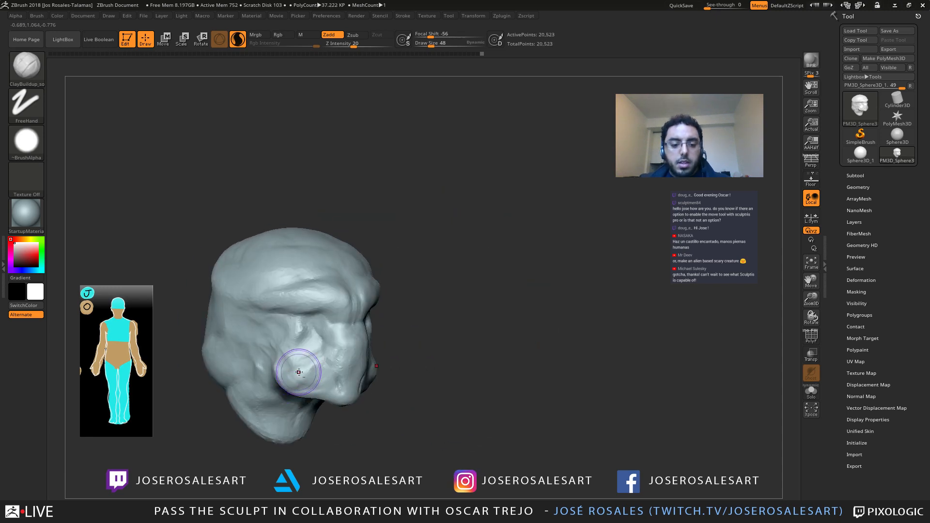
# Step: Add volume to the cheek near the mouth corner and smooth the cheek and the area under the brow
pyautogui.moveTo(306, 384); pyautogui.dragTo(314, 386)
pyautogui.moveTo(313, 387); pyautogui.dragTo(321, 375, button='right')
pyautogui.moveTo(322, 375); pyautogui.dragTo(318, 380)
pyautogui.moveTo(319, 380)
pyautogui.keyDown('shift'); pyautogui.mouseDown(button='right')
pyautogui.moveTo(293, 372)
pyautogui.moveTo(332, 395)
pyautogui.mouseUp(button='right'); pyautogui.keyUp('shift')
pyautogui.keyDown('shift'); pyautogui.moveTo(331, 383); pyautogui.dragTo(325, 373); pyautogui.keyUp('shift')
pyautogui.keyDown('shift'); pyautogui.moveTo(325, 383); pyautogui.dragTo(291, 378, button='right'); pyautogui.keyUp('shift')
pyautogui.keyDown('shift'); pyautogui.moveTo(310, 344); pyautogui.dragTo(304, 319); pyautogui.keyUp('shift')
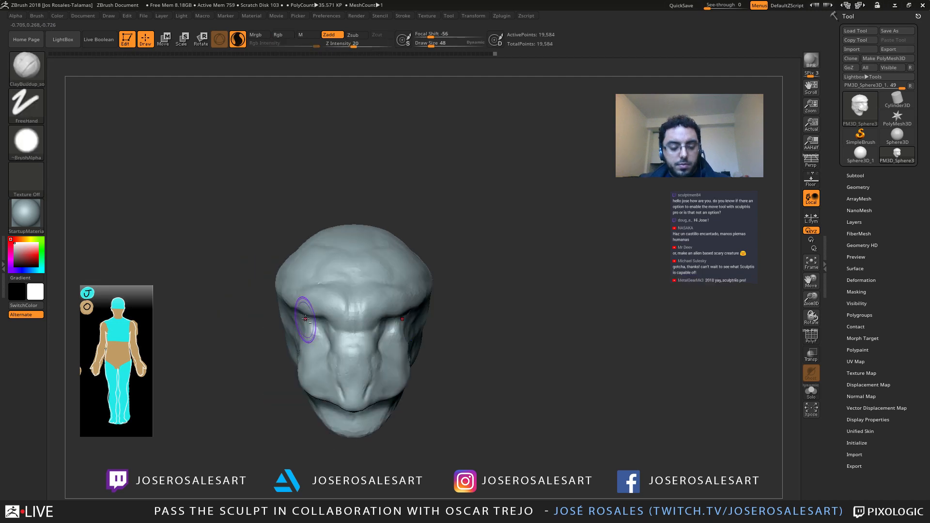
pyautogui.keyDown('alt'); pyautogui.moveTo(316, 386); pyautogui.dragTo(292, 324, button='right'); pyautogui.keyUp('alt')
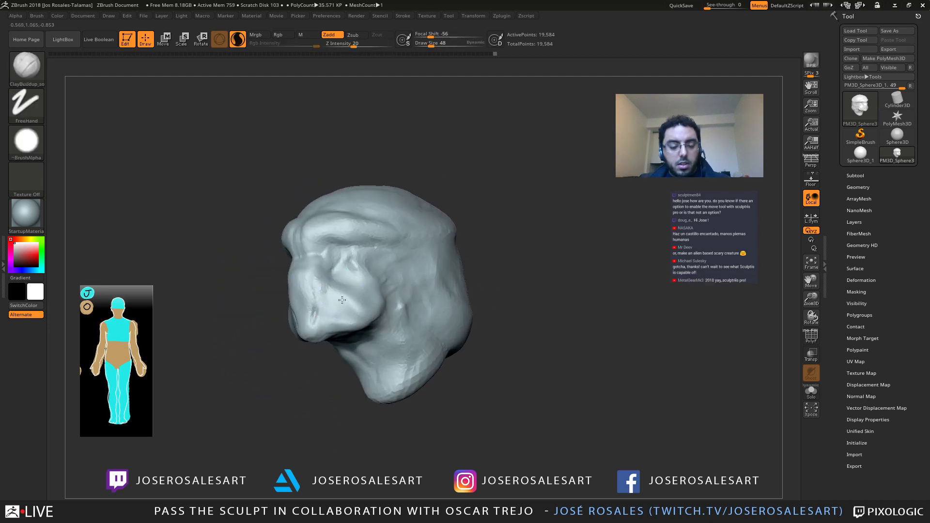
pyautogui.moveTo(378, 320)
pyautogui.keyDown('ctrl'); pyautogui.mouseDown(button='right')
pyautogui.moveTo(406, 284)
pyautogui.moveTo(351, 257)
pyautogui.mouseUp(button='right'); pyautogui.keyUp('ctrl')
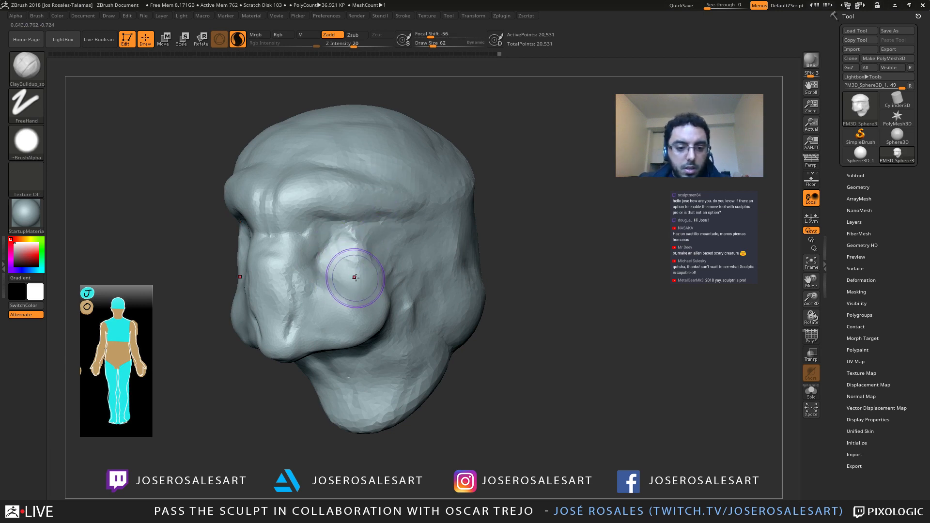
# Step: Carve a crease around the side and back of the head above the neck with the DamStandard brush at draw size 62
pyautogui.moveTo(356, 278)
pyautogui.mouseDown(button='right')
pyautogui.moveTo(260, 286)
pyautogui.moveTo(215, 271)
pyautogui.mouseUp(button='right')
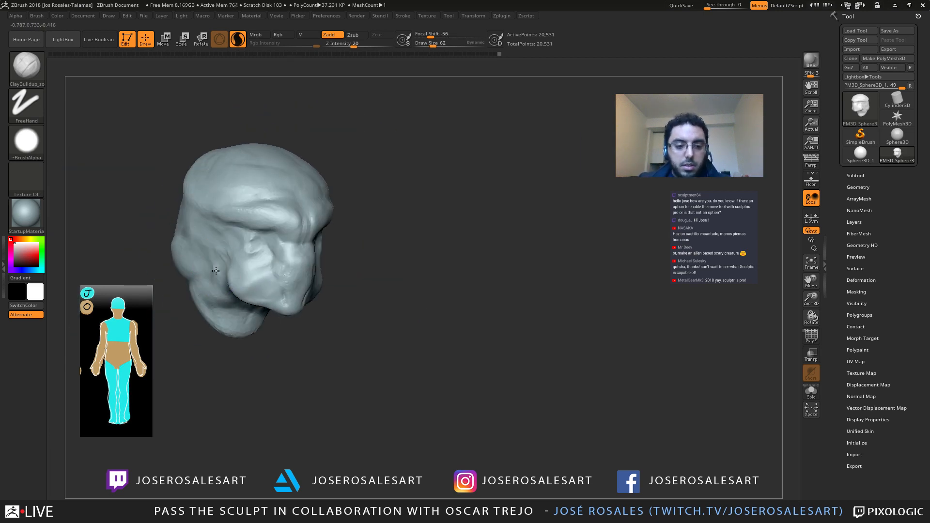
pyautogui.moveTo(291, 292)
pyautogui.mouseDown(button='right')
pyautogui.moveTo(331, 283)
pyautogui.moveTo(291, 297)
pyautogui.moveTo(281, 286)
pyautogui.moveTo(301, 266)
pyautogui.mouseUp(button='right')
pyautogui.press('b')
pyautogui.press('d')
pyautogui.press('s')
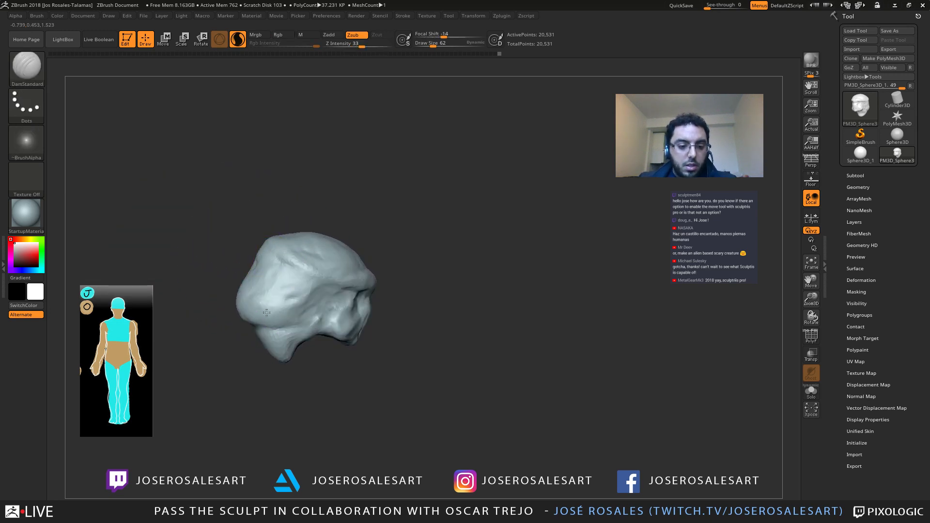
pyautogui.keyDown('ctrl'); pyautogui.moveTo(267, 312); pyautogui.dragTo(313, 324, button='right'); pyautogui.keyUp('ctrl')
pyautogui.moveTo(213, 343); pyautogui.dragTo(318, 325)
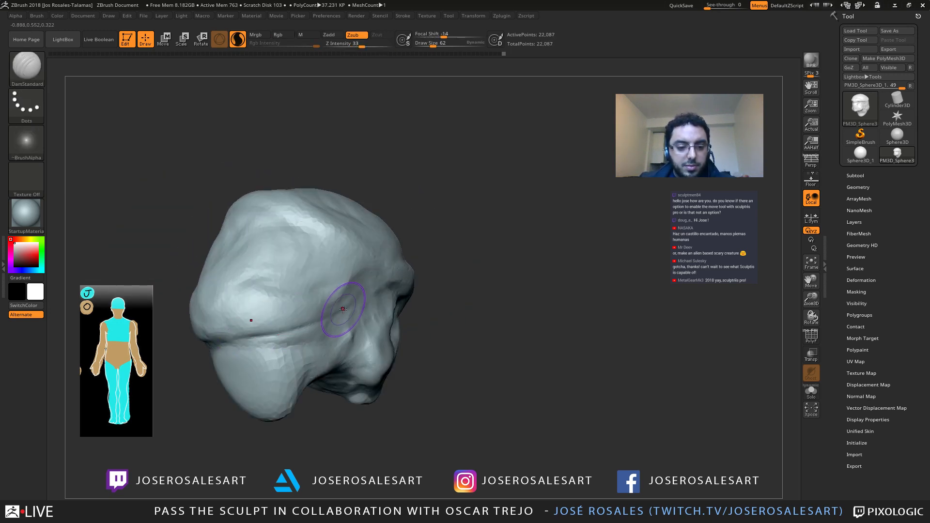
pyautogui.moveTo(352, 321); pyautogui.dragTo(332, 318, button='right')
pyautogui.moveTo(269, 340); pyautogui.dragTo(343, 308)
# Step: Refine the crease along the side of the head from behind the cheek towards the temple
pyautogui.keyDown('ctrl'); pyautogui.moveTo(342, 307); pyautogui.dragTo(329, 290, button='right'); pyautogui.keyUp('ctrl')
pyautogui.moveTo(329, 291)
pyautogui.mouseDown(button='right')
pyautogui.moveTo(300, 310)
pyautogui.moveTo(317, 312)
pyautogui.mouseUp(button='right')
pyautogui.moveTo(339, 299)
pyautogui.mouseDown()
pyautogui.moveTo(287, 321)
pyautogui.moveTo(301, 320)
pyautogui.mouseUp()
pyautogui.moveTo(315, 318); pyautogui.dragTo(247, 310, button='right')
pyautogui.moveTo(340, 305)
pyautogui.mouseDown()
pyautogui.moveTo(334, 327)
pyautogui.moveTo(362, 318)
pyautogui.mouseUp()
pyautogui.press('1')
pyautogui.moveTo(362, 318); pyautogui.dragTo(382, 306, button='right')
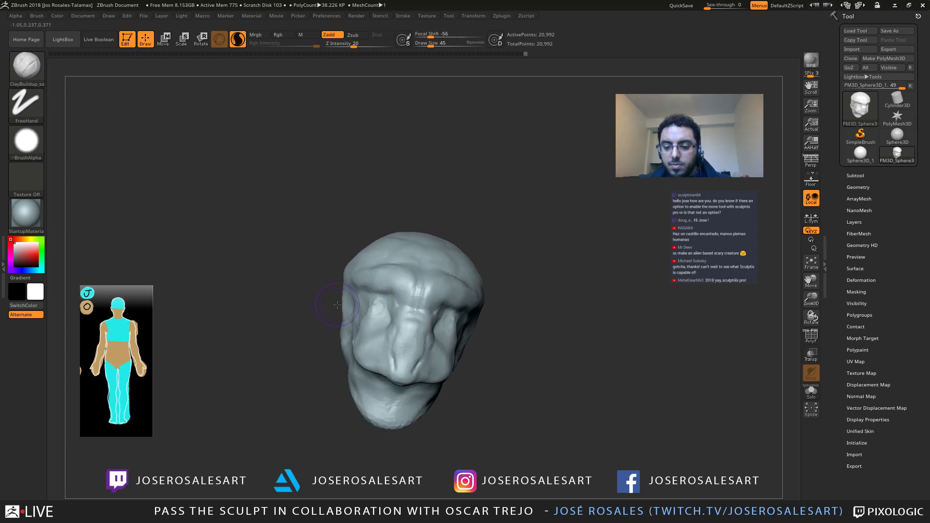
pyautogui.moveTo(469, 164)
pyautogui.mouseDown(button='right')
pyautogui.moveTo(406, 201)
pyautogui.moveTo(393, 310)
pyautogui.moveTo(380, 285)
pyautogui.moveTo(440, 256)
pyautogui.mouseUp(button='right')
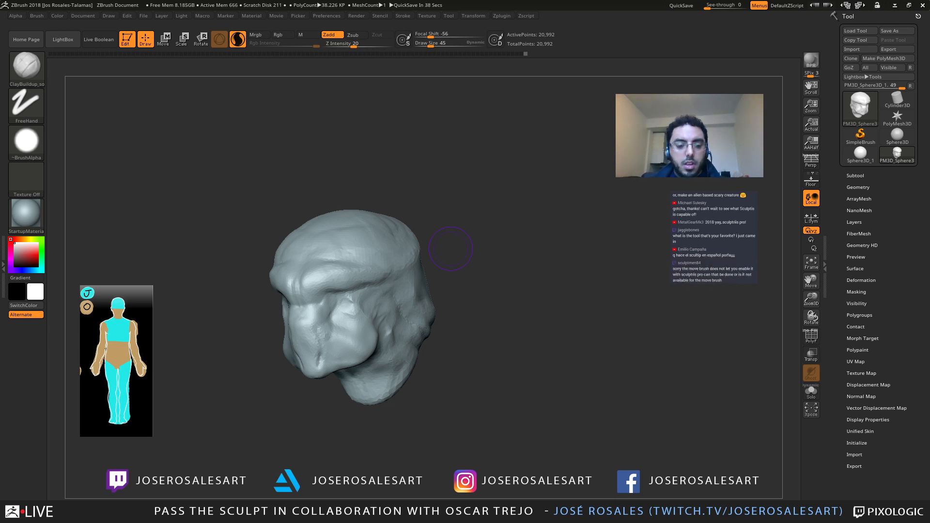
# Step: Try ClayBuildup strokes at draw size 45 on the forehead and side of the head in polyframe view, and undo them
pyautogui.moveTo(311, 453); pyautogui.dragTo(378, 445)
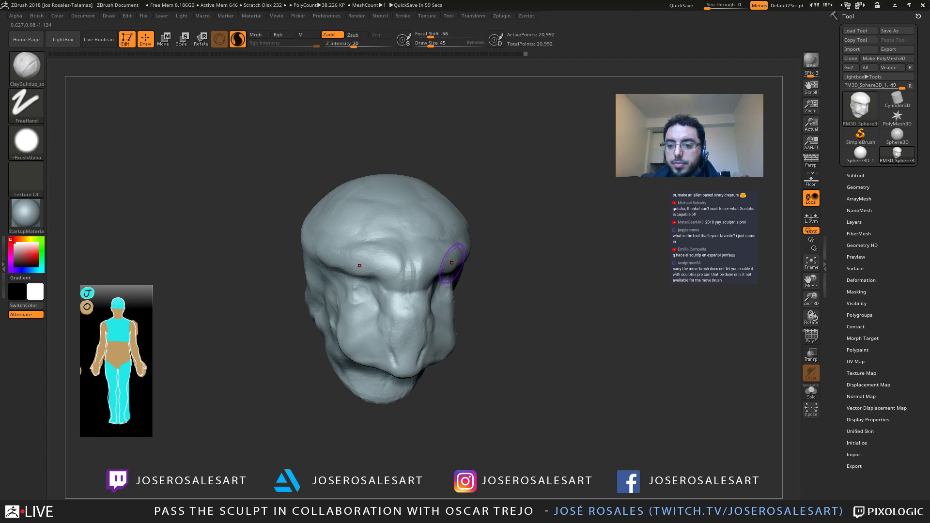
pyautogui.moveTo(458, 317); pyautogui.dragTo(417, 300)
pyautogui.hotkey('shift', 'f')
pyautogui.keyDown('alt'); pyautogui.moveTo(310, 296); pyautogui.dragTo(342, 295, button='right'); pyautogui.keyUp('alt')
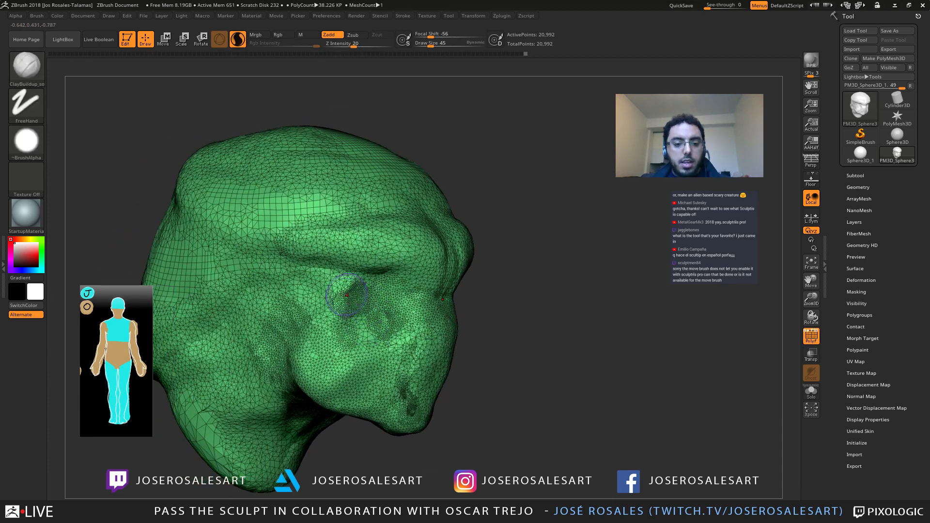
pyautogui.keyDown('alt'); pyautogui.moveTo(283, 234); pyautogui.dragTo(345, 252, button='right'); pyautogui.keyUp('alt')
pyautogui.press('s')
pyautogui.moveTo(264, 180)
pyautogui.mouseDown()
pyautogui.moveTo(415, 188)
pyautogui.moveTo(446, 199)
pyautogui.mouseUp()
pyautogui.keyDown('ctrl'); pyautogui.moveTo(425, 236); pyautogui.dragTo(375, 242, button='right'); pyautogui.keyUp('ctrl')
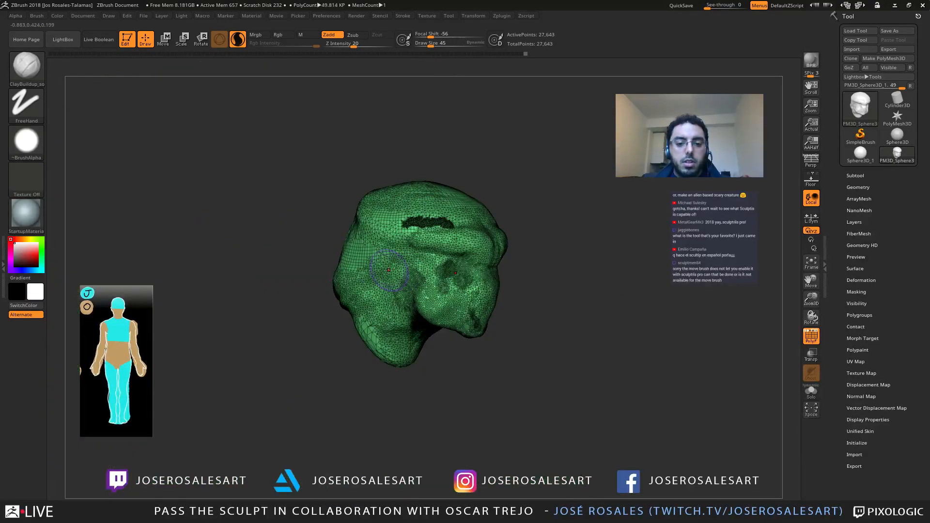
pyautogui.moveTo(375, 270); pyautogui.dragTo(397, 280)
pyautogui.moveTo(397, 281)
pyautogui.mouseDown(button='right')
pyautogui.moveTo(386, 276)
pyautogui.moveTo(443, 270)
pyautogui.moveTo(405, 218)
pyautogui.mouseUp(button='right')
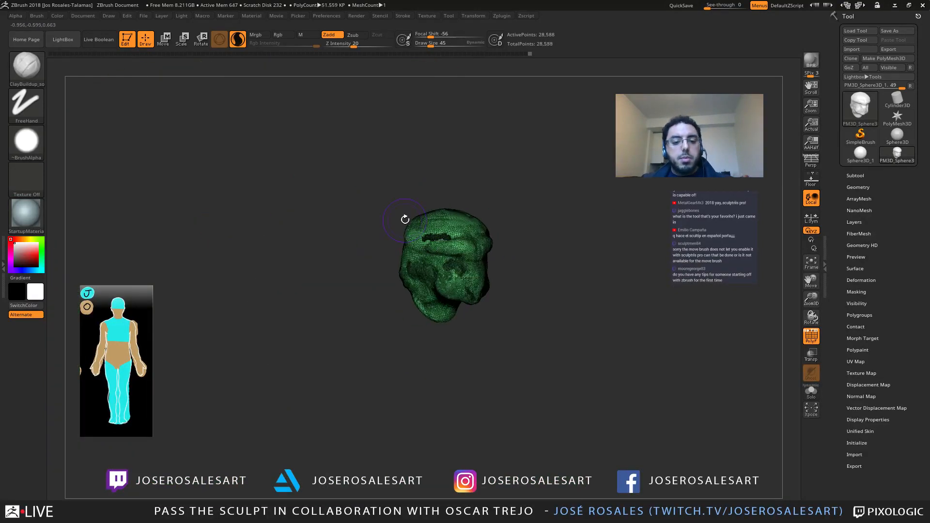
pyautogui.moveTo(417, 273)
pyautogui.keyDown('shift'); pyautogui.mouseDown()
pyautogui.moveTo(452, 233)
pyautogui.moveTo(478, 236)
pyautogui.mouseUp(); pyautogui.keyUp('shift')
pyautogui.moveTo(418, 269); pyautogui.dragTo(429, 281, button='right')
pyautogui.moveTo(428, 281)
pyautogui.keyDown('ctrl'); pyautogui.mouseDown(button='right')
pyautogui.moveTo(443, 294)
pyautogui.moveTo(250, 183)
pyautogui.mouseUp(button='right'); pyautogui.keyUp('ctrl')
pyautogui.hotkey('shift', 'f')
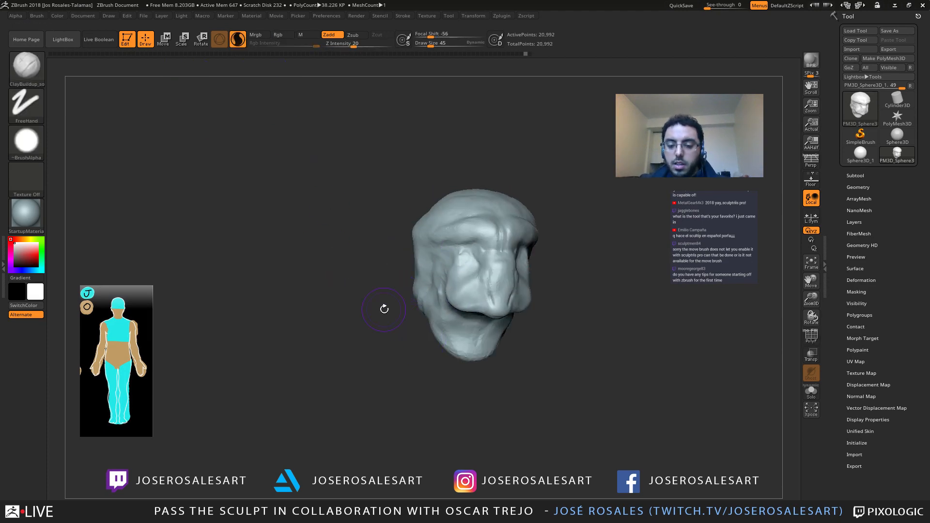
# Step: Form the eyeballs and the folds beneath them in the eye sockets with the ClayBuildup brush at draw size 45
pyautogui.moveTo(384, 201)
pyautogui.mouseDown(button='right')
pyautogui.moveTo(407, 218)
pyautogui.moveTo(402, 209)
pyautogui.mouseUp(button='right')
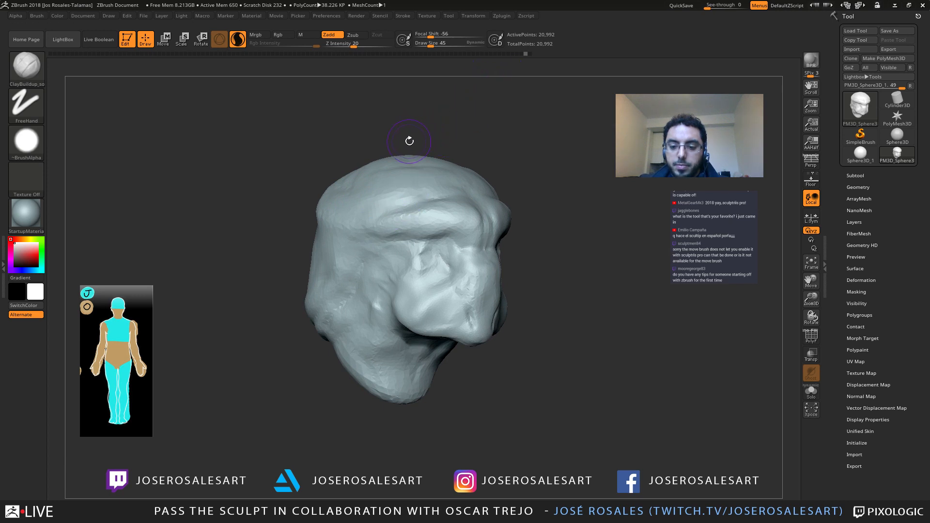
pyautogui.moveTo(354, 315)
pyautogui.mouseDown(button='right')
pyautogui.moveTo(426, 312)
pyautogui.moveTo(408, 338)
pyautogui.moveTo(487, 268)
pyautogui.mouseUp(button='right')
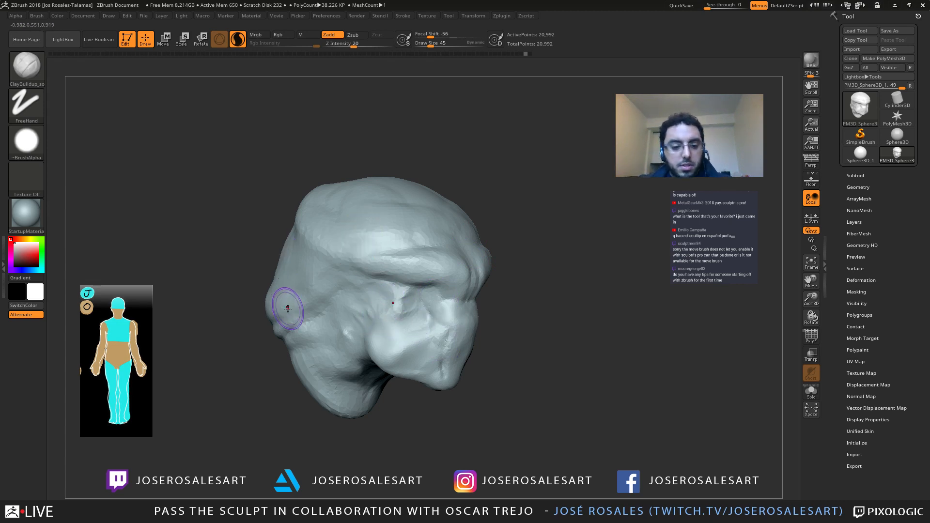
pyautogui.moveTo(411, 322)
pyautogui.keyDown('ctrl'); pyautogui.mouseDown(button='right')
pyautogui.moveTo(427, 361)
pyautogui.moveTo(409, 313)
pyautogui.moveTo(397, 309)
pyautogui.moveTo(416, 316)
pyautogui.mouseUp(button='right'); pyautogui.keyUp('ctrl')
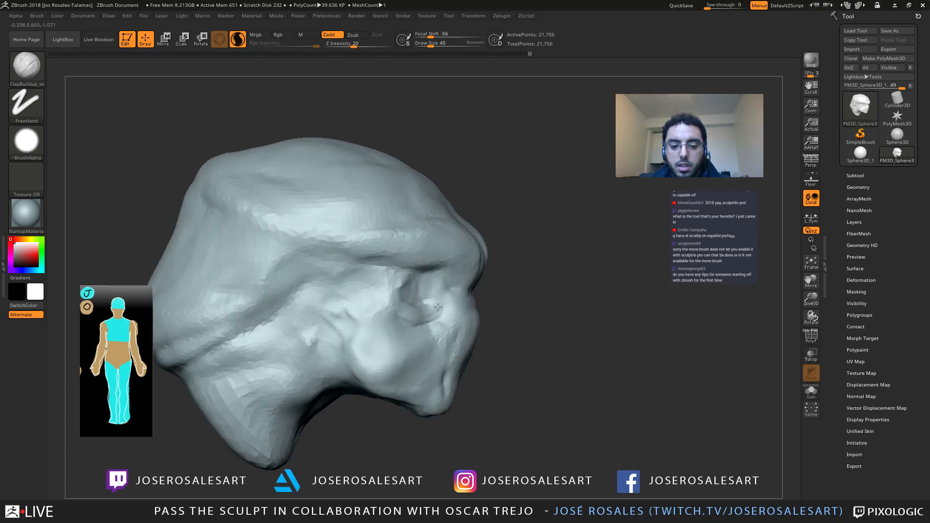
pyautogui.moveTo(438, 307); pyautogui.dragTo(446, 310)
pyautogui.moveTo(446, 310)
pyautogui.keyDown('ctrl'); pyautogui.mouseDown(button='right')
pyautogui.moveTo(439, 284)
pyautogui.moveTo(421, 305)
pyautogui.mouseUp(button='right'); pyautogui.keyUp('ctrl')
pyautogui.moveTo(421, 309)
pyautogui.mouseDown()
pyautogui.moveTo(441, 306)
pyautogui.moveTo(432, 310)
pyautogui.mouseUp()
pyautogui.moveTo(431, 310)
pyautogui.mouseDown(button='right')
pyautogui.moveTo(381, 314)
pyautogui.moveTo(407, 311)
pyautogui.mouseUp(button='right')
pyautogui.moveTo(407, 310); pyautogui.dragTo(412, 307)
pyautogui.moveTo(442, 328); pyautogui.dragTo(440, 324, button='right')
pyautogui.moveTo(416, 302); pyautogui.dragTo(422, 307)
pyautogui.moveTo(447, 304)
pyautogui.mouseDown(button='right')
pyautogui.moveTo(420, 321)
pyautogui.moveTo(423, 307)
pyautogui.mouseUp(button='right')
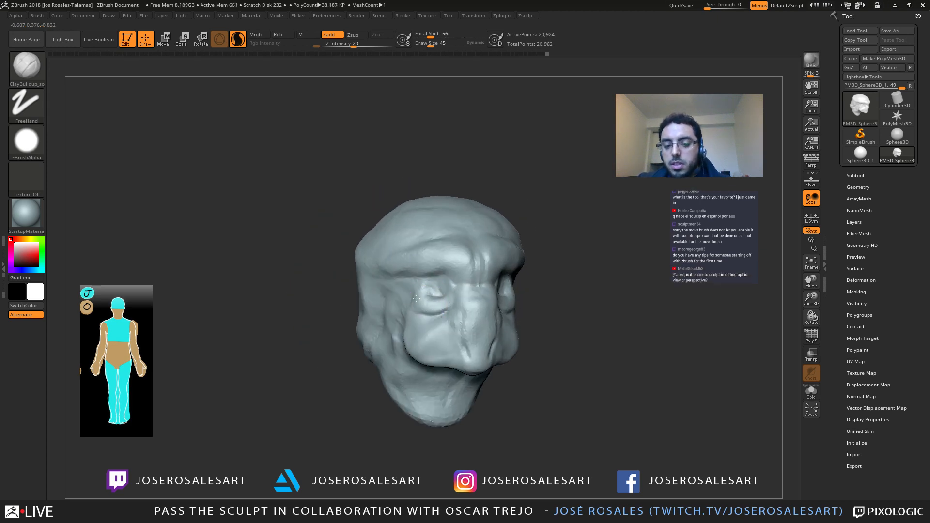
pyautogui.moveTo(425, 307); pyautogui.dragTo(440, 311)
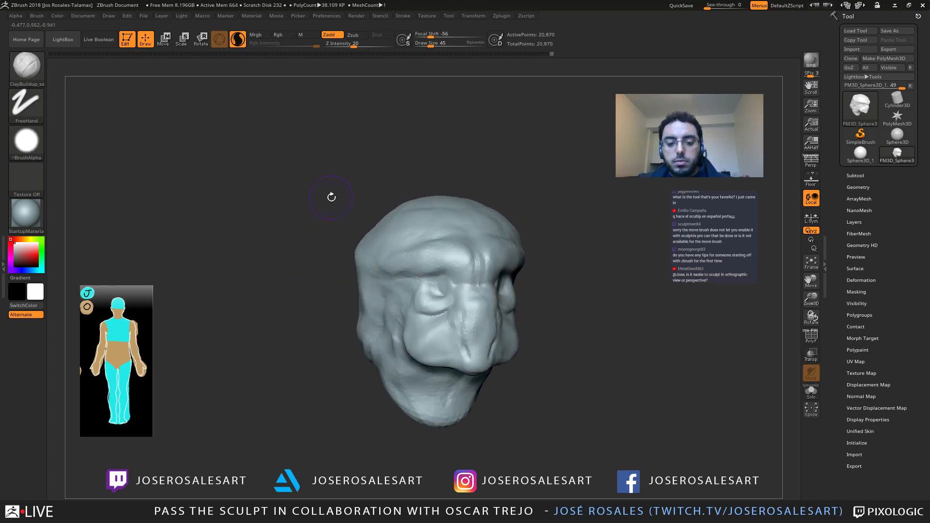
pyautogui.moveTo(434, 303)
pyautogui.mouseDown(button='right')
pyautogui.moveTo(369, 302)
pyautogui.moveTo(380, 308)
pyautogui.moveTo(344, 271)
pyautogui.moveTo(405, 208)
pyautogui.mouseUp(button='right')
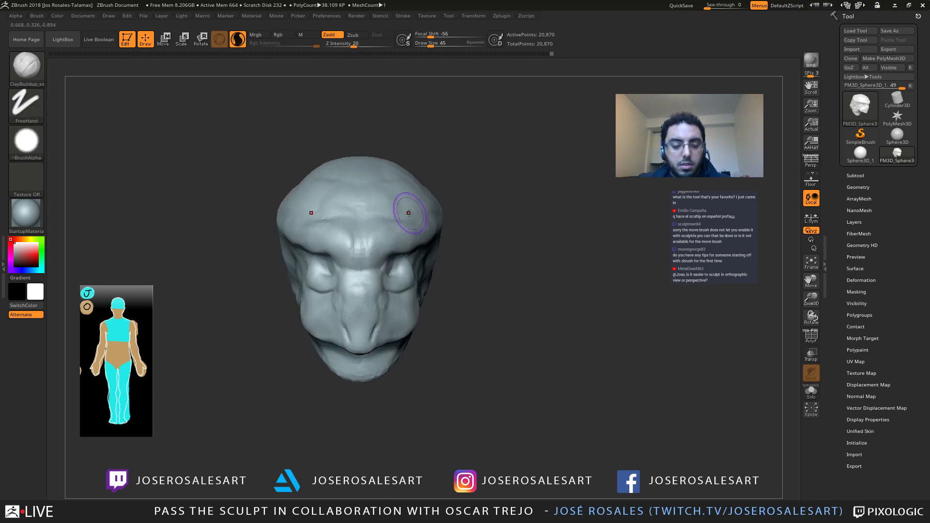
# Step: Switch to the Move brush, show the mesh in polyframe view and set the draw size to 208
pyautogui.press('b')
pyautogui.press('m')
pyautogui.press('v')
pyautogui.keyDown('ctrl'); pyautogui.moveTo(360, 277); pyautogui.dragTo(369, 302, button='right'); pyautogui.keyUp('ctrl')
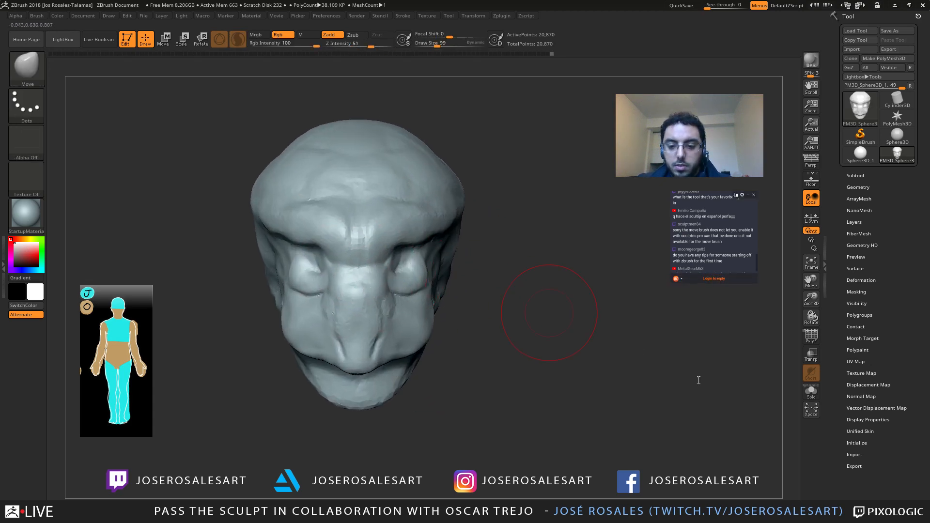
pyautogui.moveTo(756, 265); pyautogui.dragTo(756, 265)
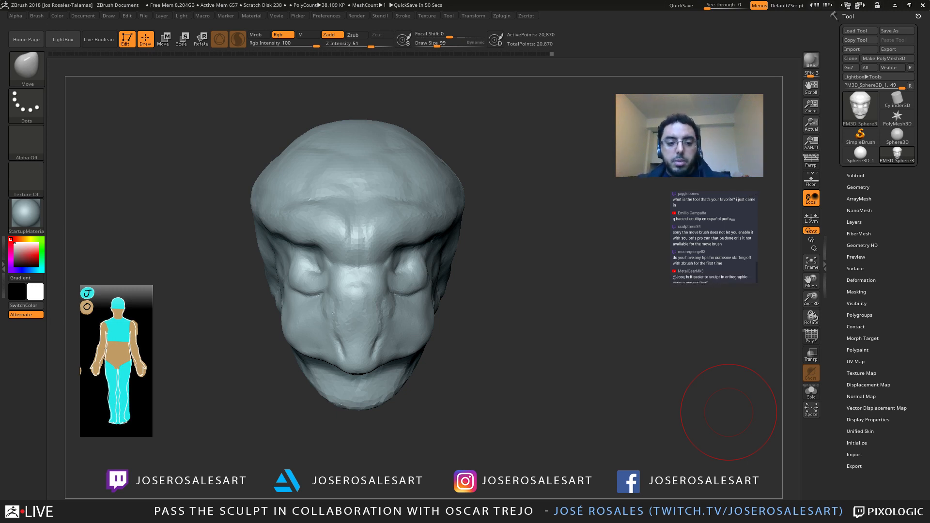
pyautogui.moveTo(481, 203)
pyautogui.mouseDown(button='right')
pyautogui.moveTo(480, 220)
pyautogui.moveTo(448, 235)
pyautogui.moveTo(394, 220)
pyautogui.moveTo(405, 237)
pyautogui.mouseUp(button='right')
pyautogui.hotkey('shift', 'f')
pyautogui.press('s')
pyautogui.moveTo(415, 238); pyautogui.dragTo(426, 238)
# Step: Try pulling the forehead with the Move brush and inspect the mesh from the side
pyautogui.moveTo(429, 239)
pyautogui.keyDown('alt'); pyautogui.mouseDown(button='right')
pyautogui.moveTo(354, 246)
pyautogui.moveTo(391, 237)
pyautogui.mouseUp(button='right'); pyautogui.keyUp('alt')
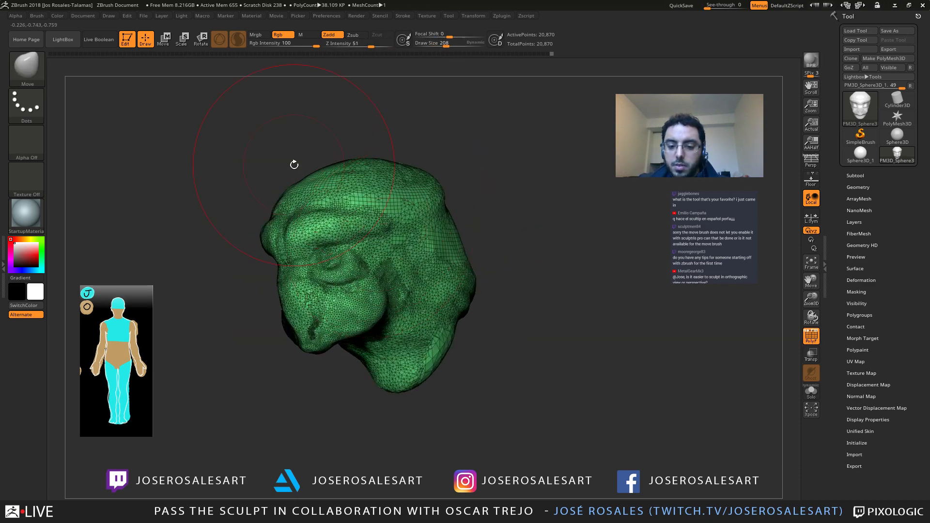
pyautogui.moveTo(426, 153); pyautogui.dragTo(262, 193, button='right')
pyautogui.moveTo(335, 193); pyautogui.dragTo(302, 185)
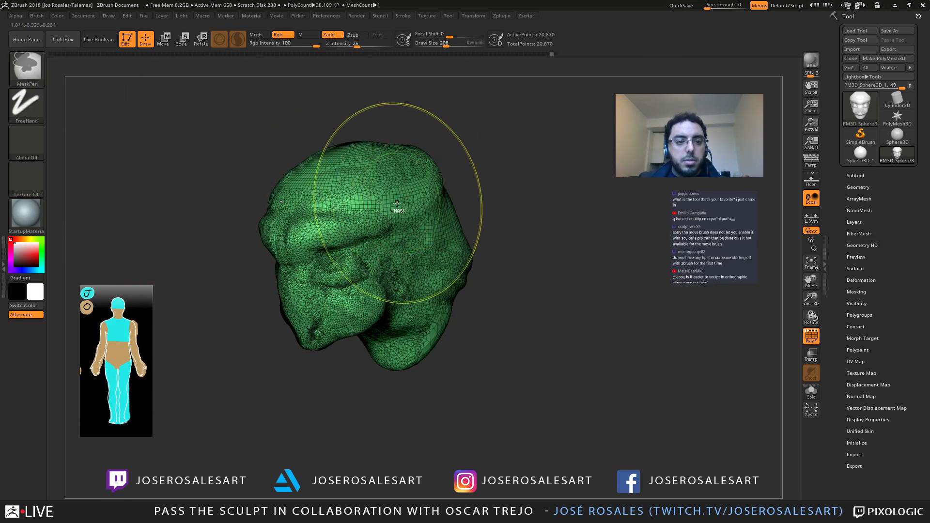
pyautogui.moveTo(401, 205)
pyautogui.mouseDown(button='right')
pyautogui.moveTo(289, 260)
pyautogui.moveTo(316, 272)
pyautogui.moveTo(308, 255)
pyautogui.moveTo(319, 287)
pyautogui.mouseUp(button='right')
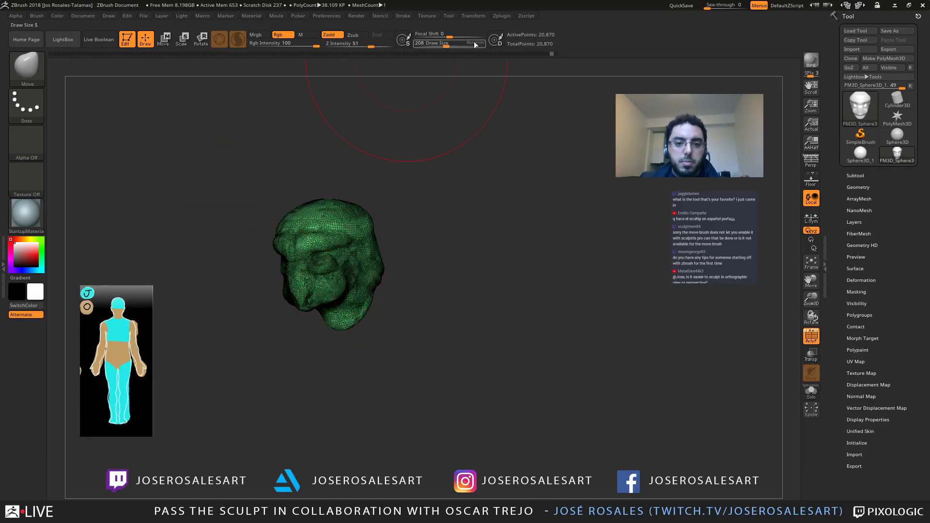
pyautogui.keyDown('alt'); pyautogui.moveTo(292, 296); pyautogui.dragTo(372, 286, button='right'); pyautogui.keyUp('alt')
pyautogui.moveTo(373, 287)
pyautogui.keyDown('ctrl'); pyautogui.mouseDown(button='right')
pyautogui.moveTo(347, 242)
pyautogui.moveTo(289, 232)
pyautogui.moveTo(338, 252)
pyautogui.moveTo(311, 237)
pyautogui.mouseUp(button='right'); pyautogui.keyUp('ctrl')
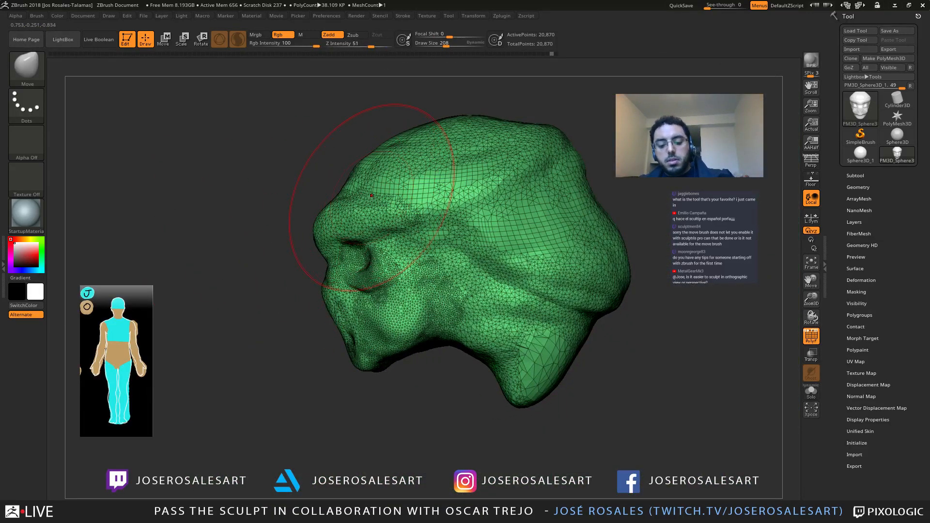
# Step: Select the SnakeHook brush and orient the head to a side view for pulling the forehead
pyautogui.press('b')
pyautogui.press('s')
pyautogui.press('h')
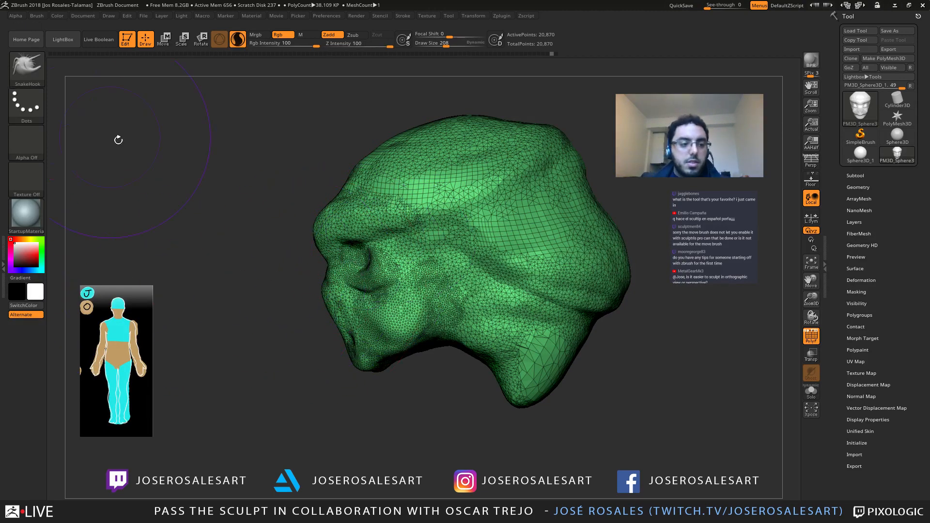
pyautogui.keyDown('alt'); pyautogui.moveTo(334, 243); pyautogui.dragTo(293, 252, button='right'); pyautogui.keyUp('alt')
pyautogui.moveTo(403, 200); pyautogui.dragTo(361, 196, button='right')
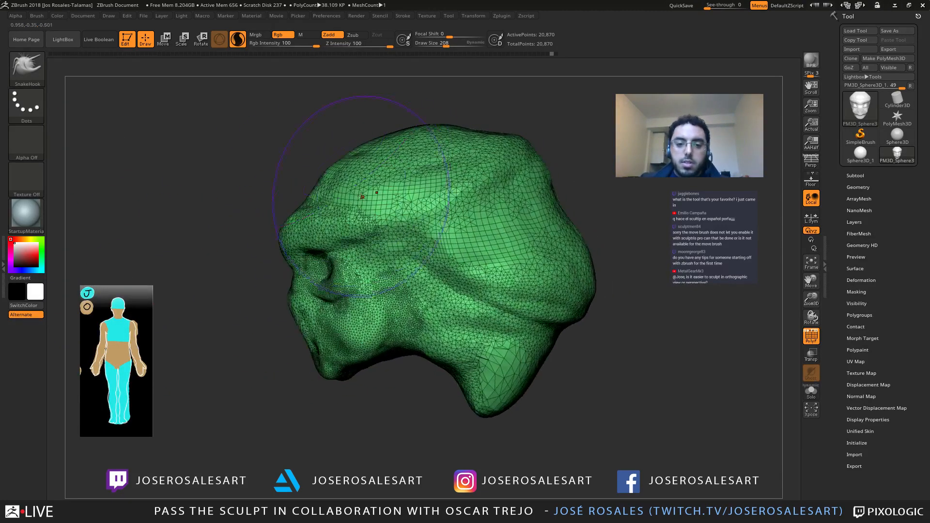
pyautogui.keyDown('alt'); pyautogui.moveTo(312, 216); pyautogui.dragTo(291, 191, button='right'); pyautogui.keyUp('alt')
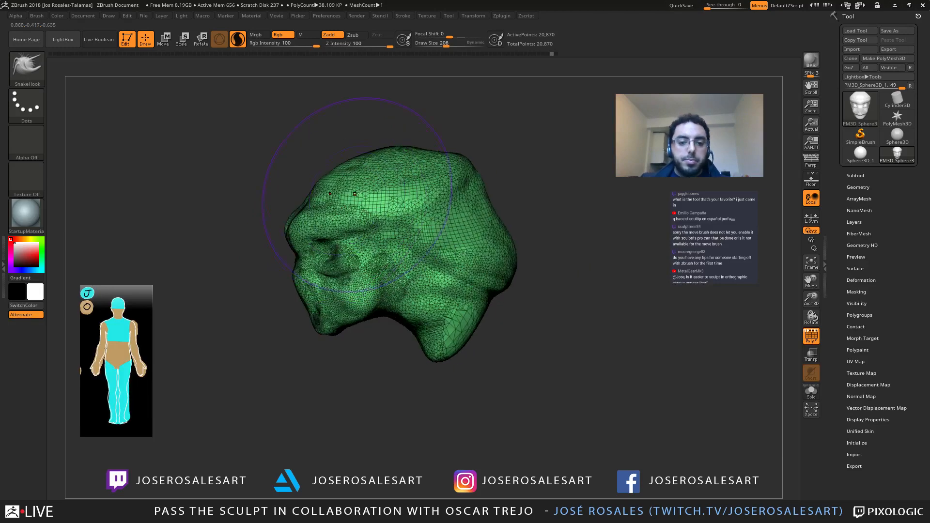
# Step: Try pulling the forehead and brow outward with the SnakeHook brush at draw size 208, and undo the strokes
pyautogui.moveTo(343, 190)
pyautogui.mouseDown()
pyautogui.moveTo(272, 127)
pyautogui.moveTo(135, 156)
pyautogui.moveTo(104, 188)
pyautogui.moveTo(241, 143)
pyautogui.mouseUp()
pyautogui.hotkey('ctrl', 'z')
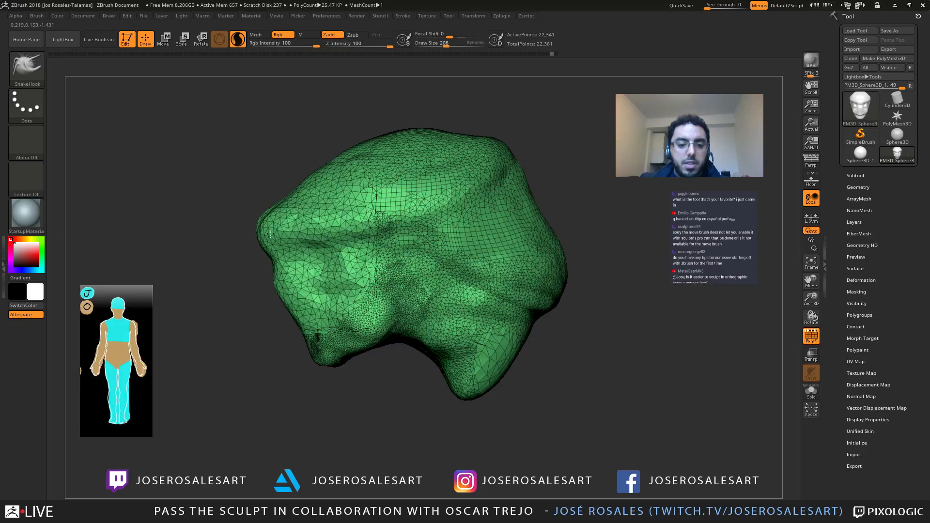
pyautogui.hotkey('ctrl', 'z')
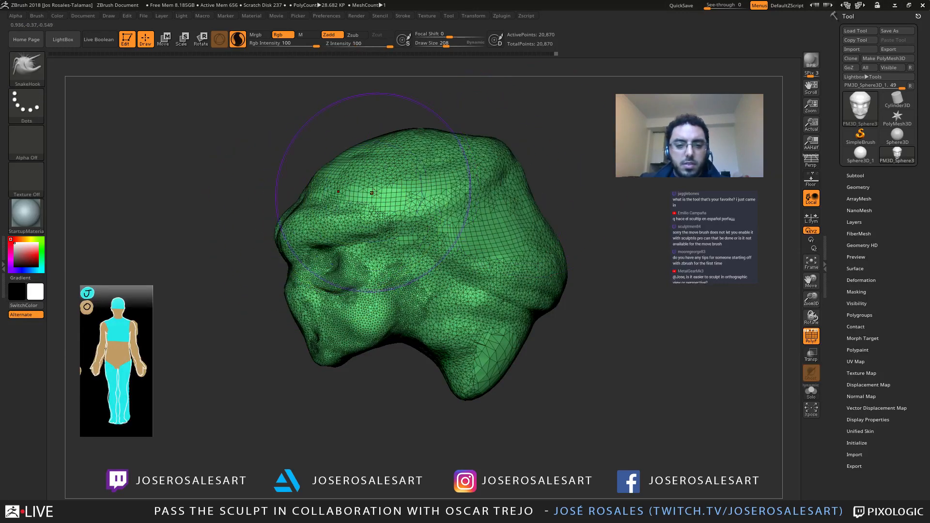
# Step: Reshape the top and back of the cranium with the SnakeHook brush at draw size 208
pyautogui.moveTo(373, 193); pyautogui.dragTo(388, 216, button='right')
pyautogui.moveTo(407, 160)
pyautogui.keyDown('alt'); pyautogui.mouseDown(button='right')
pyautogui.moveTo(378, 213)
pyautogui.moveTo(361, 182)
pyautogui.mouseUp(button='right'); pyautogui.keyUp('alt')
pyautogui.moveTo(361, 182); pyautogui.dragTo(364, 183)
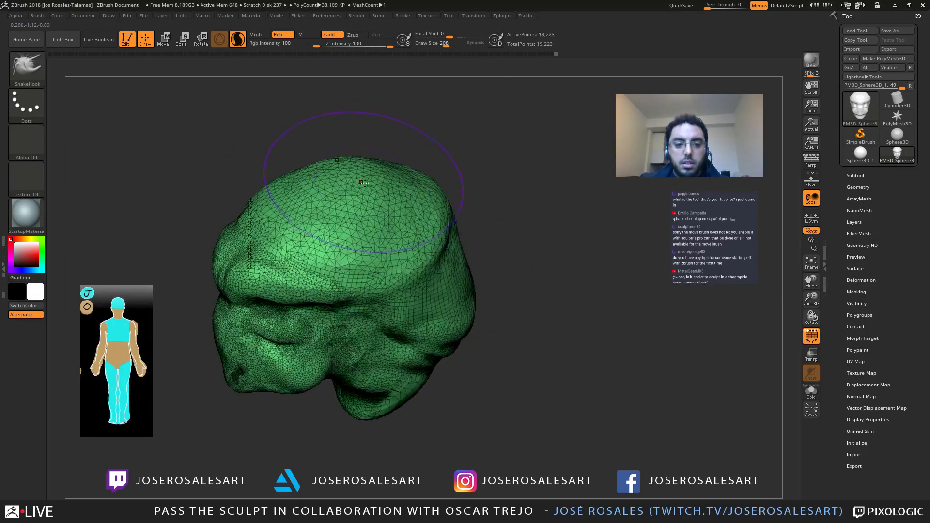
pyautogui.moveTo(365, 183); pyautogui.dragTo(339, 165, button='right')
pyautogui.moveTo(316, 214); pyautogui.dragTo(325, 220)
pyautogui.moveTo(383, 192); pyautogui.dragTo(329, 196, button='right')
pyautogui.moveTo(381, 169)
pyautogui.keyDown('alt'); pyautogui.mouseDown(button='right')
pyautogui.moveTo(388, 200)
pyautogui.moveTo(415, 218)
pyautogui.moveTo(393, 177)
pyautogui.moveTo(346, 221)
pyautogui.moveTo(414, 225)
pyautogui.moveTo(406, 210)
pyautogui.mouseUp(button='right'); pyautogui.keyUp('alt')
pyautogui.hotkey('ctrl', 'z')
pyautogui.moveTo(406, 210); pyautogui.dragTo(413, 235)
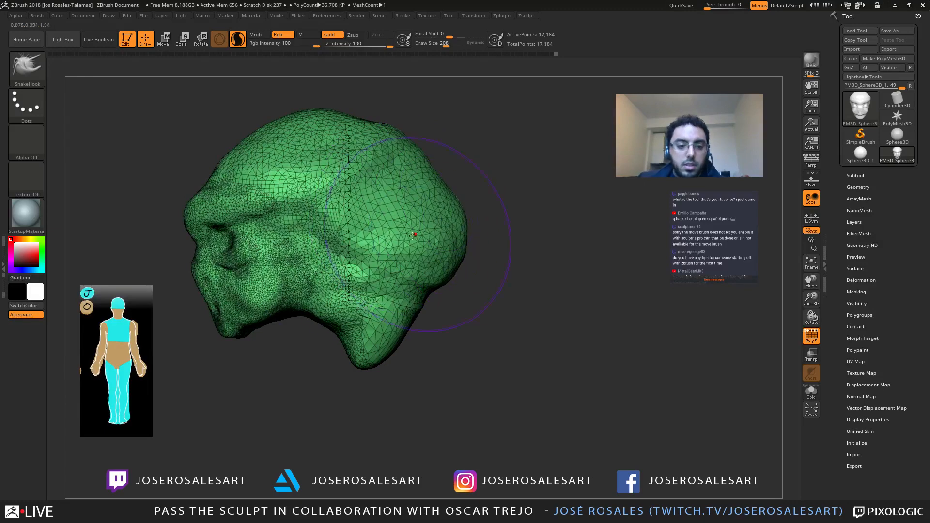
# Step: Switch to the ClayBuildup brush at draw size 77 and hide the polygon wireframe on the head
pyautogui.moveTo(414, 236)
pyautogui.mouseDown(button='right')
pyautogui.moveTo(391, 256)
pyautogui.moveTo(243, 268)
pyautogui.moveTo(232, 200)
pyautogui.mouseUp(button='right')
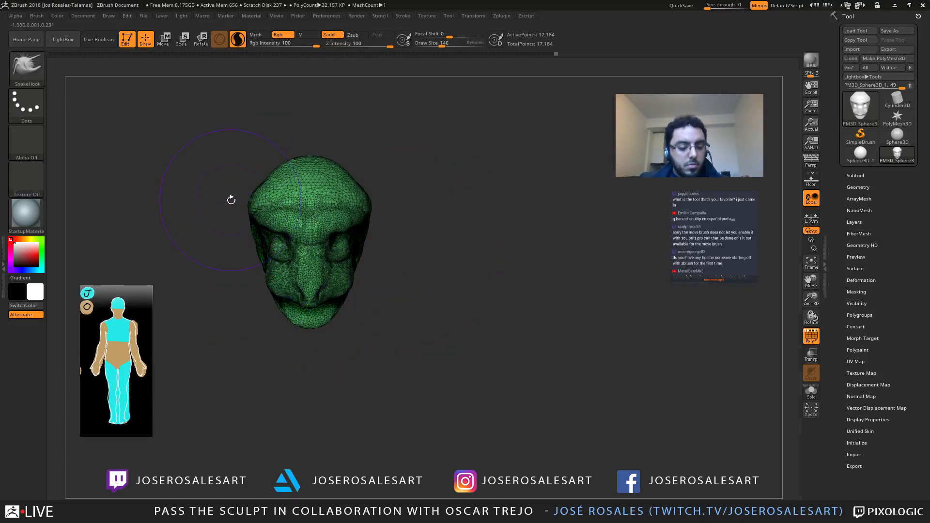
pyautogui.press('1')
pyautogui.press('s')
pyautogui.moveTo(273, 274); pyautogui.dragTo(268, 275)
pyautogui.moveTo(267, 275)
pyautogui.keyDown('ctrl'); pyautogui.mouseDown(button='right')
pyautogui.moveTo(288, 194)
pyautogui.moveTo(382, 275)
pyautogui.mouseUp(button='right'); pyautogui.keyUp('ctrl')
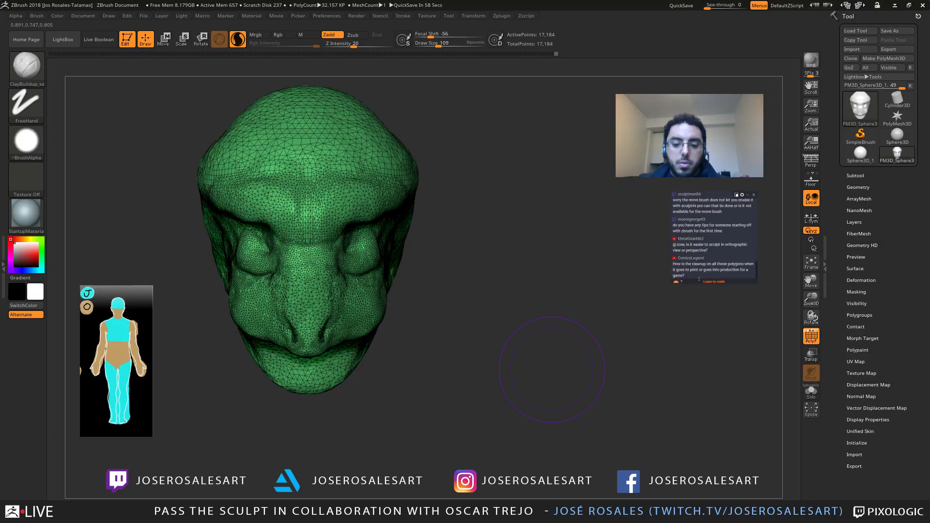
pyautogui.moveTo(208, 271)
pyautogui.mouseDown(button='right')
pyautogui.moveTo(334, 262)
pyautogui.moveTo(443, 298)
pyautogui.moveTo(373, 279)
pyautogui.moveTo(348, 294)
pyautogui.moveTo(312, 291)
pyautogui.mouseUp(button='right')
pyautogui.hotkey('shift', 'f')
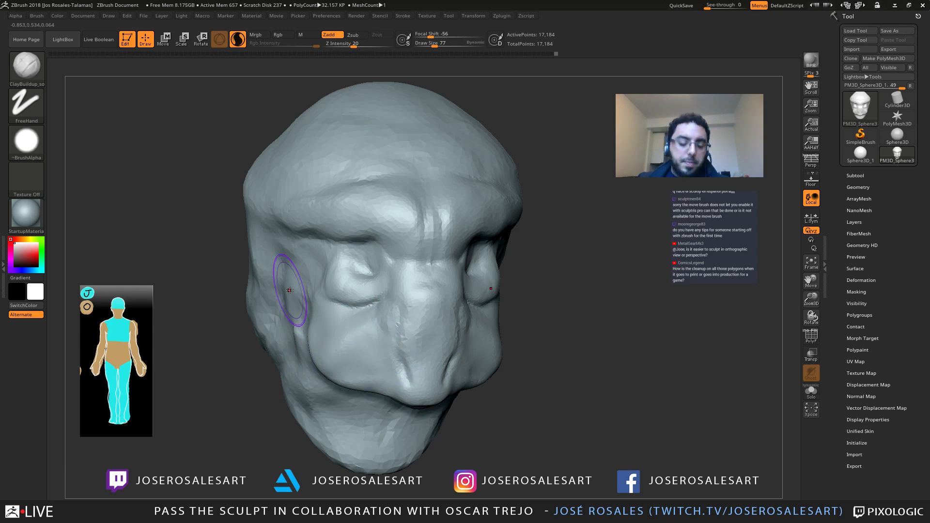
pyautogui.moveTo(298, 373); pyautogui.dragTo(312, 385, button='right')
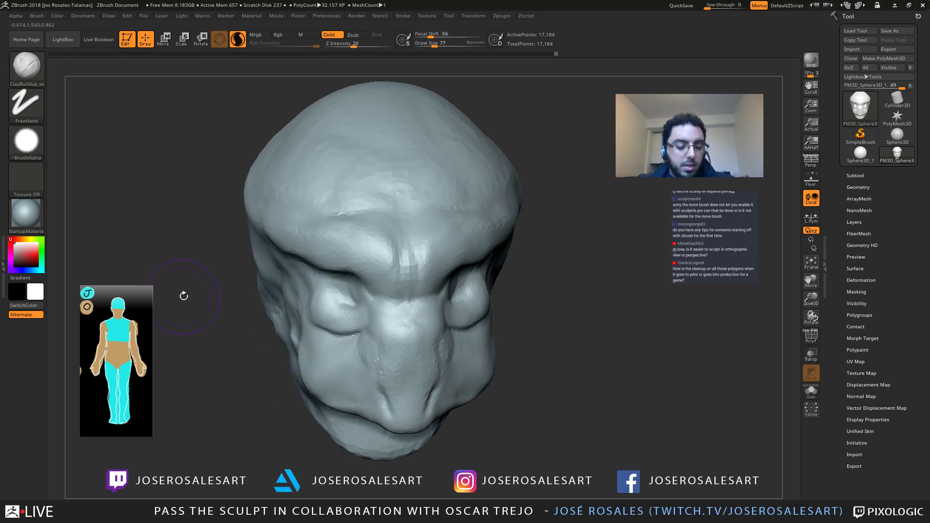
# Step: Adjust the underside of the head near the muzzle with the Move brush at draw size 99
pyautogui.moveTo(235, 321)
pyautogui.mouseDown(button='right')
pyautogui.moveTo(285, 337)
pyautogui.moveTo(310, 306)
pyautogui.moveTo(311, 208)
pyautogui.mouseUp(button='right')
pyautogui.press('b')
pyautogui.press('m')
pyautogui.press('v')
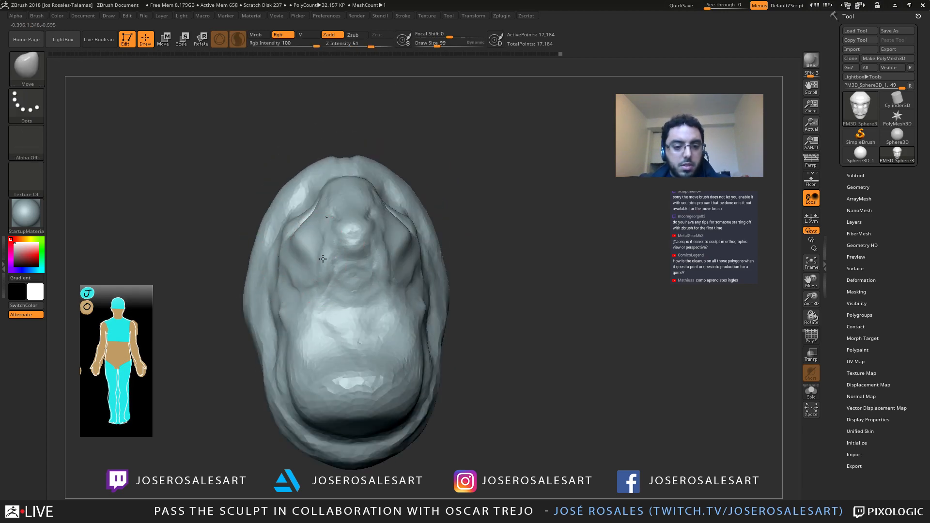
pyautogui.moveTo(323, 259); pyautogui.dragTo(322, 252)
# Step: Build up the cheek below the eye with the ClayBuildup brush at draw size 48
pyautogui.moveTo(320, 227); pyautogui.dragTo(322, 305, button='right')
pyautogui.press('b')
pyautogui.press('c')
pyautogui.press('b')
pyautogui.moveTo(333, 274)
pyautogui.keyDown('ctrl'); pyautogui.mouseDown(button='right')
pyautogui.moveTo(334, 287)
pyautogui.moveTo(392, 265)
pyautogui.moveTo(383, 244)
pyautogui.mouseUp(button='right'); pyautogui.keyUp('ctrl')
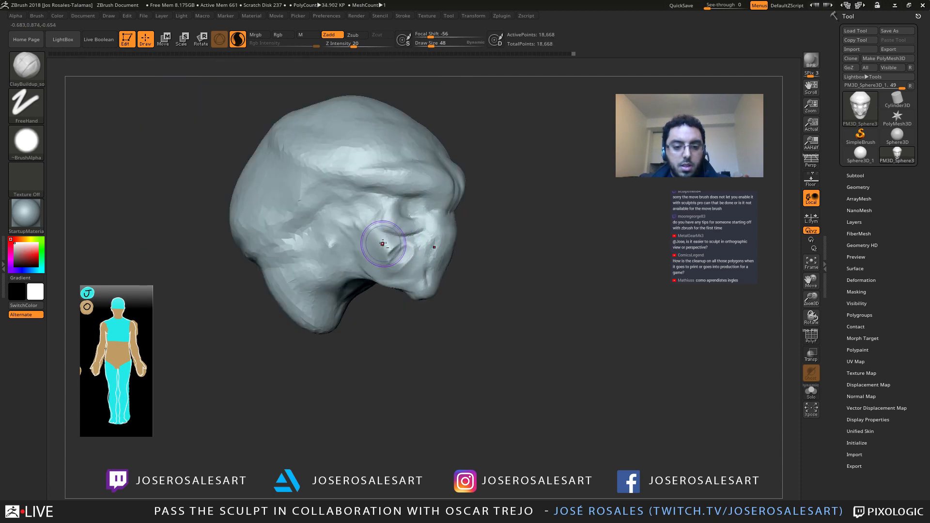
pyautogui.moveTo(404, 261); pyautogui.dragTo(416, 266)
pyautogui.moveTo(417, 265); pyautogui.dragTo(399, 254, button='right')
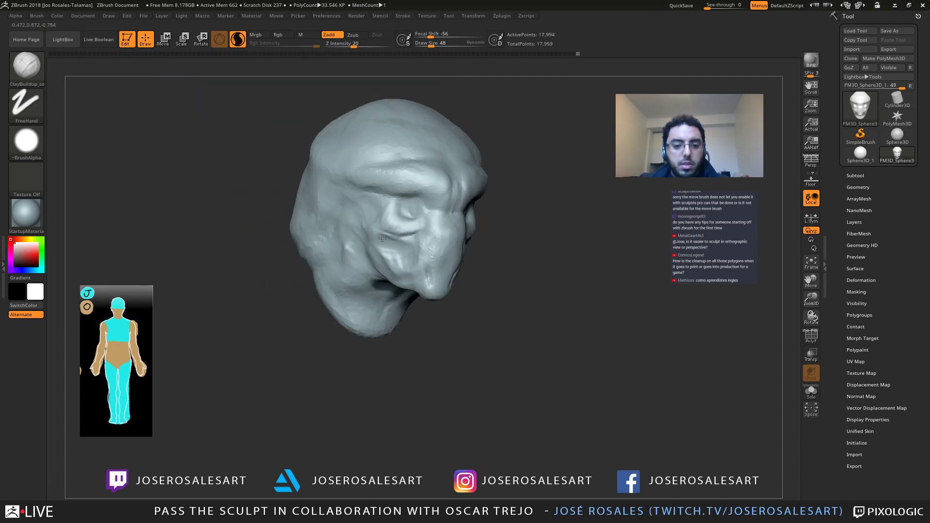
# Step: Fill out the side of the muzzle and the cheek fold with ClayBuildup strokes at draw size 48
pyautogui.moveTo(382, 239); pyautogui.dragTo(393, 258)
pyautogui.moveTo(393, 257); pyautogui.dragTo(384, 247, button='right')
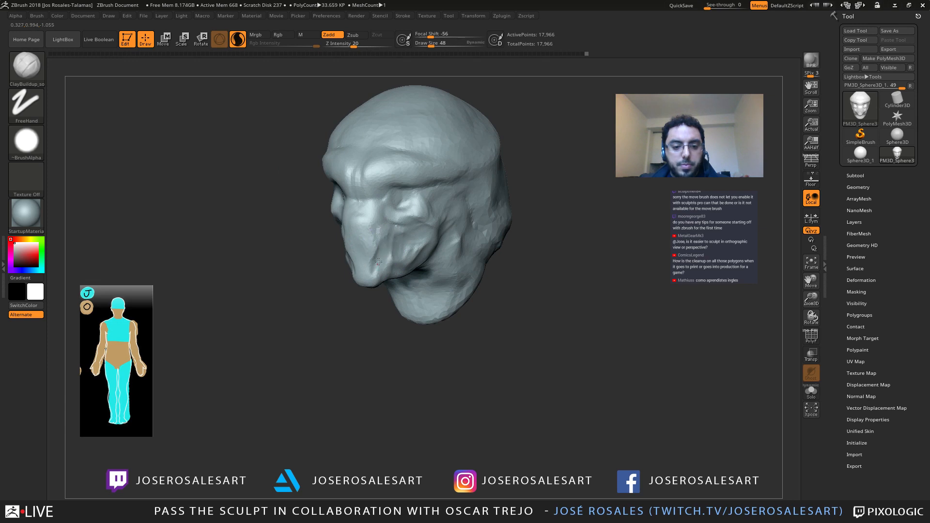
pyautogui.moveTo(400, 260); pyautogui.dragTo(423, 242)
pyautogui.moveTo(422, 242)
pyautogui.mouseDown(button='right')
pyautogui.moveTo(398, 253)
pyautogui.moveTo(403, 244)
pyautogui.mouseUp(button='right')
pyautogui.moveTo(395, 246); pyautogui.dragTo(380, 260)
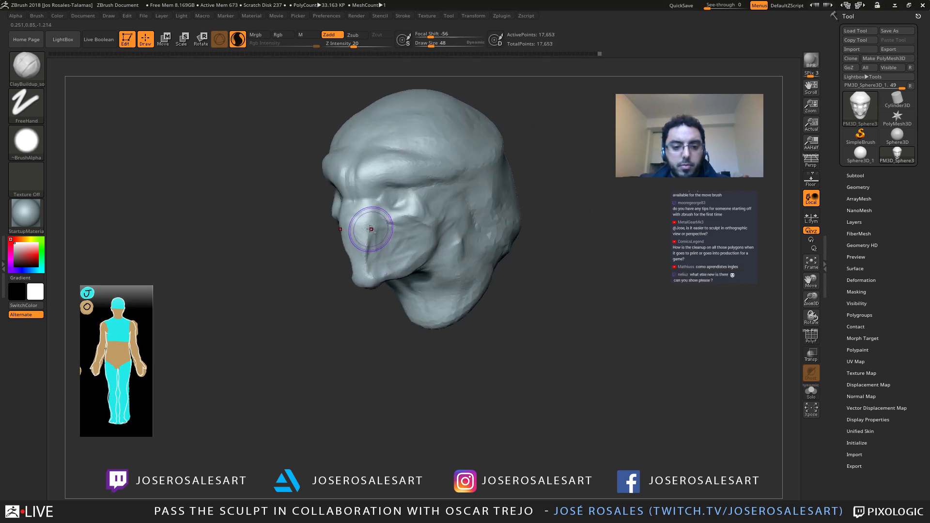
pyautogui.keyDown('ctrl'); pyautogui.moveTo(370, 230); pyautogui.dragTo(420, 223, button='right'); pyautogui.keyUp('ctrl')
pyautogui.moveTo(402, 211)
pyautogui.mouseDown()
pyautogui.moveTo(419, 198)
pyautogui.moveTo(447, 208)
pyautogui.moveTo(455, 193)
pyautogui.mouseUp()
# Step: Sculpt the outer corner of the eye socket with the ClayBuildup brush at draw size 28
pyautogui.moveTo(436, 199)
pyautogui.keyDown('ctrl'); pyautogui.mouseDown(button='right')
pyautogui.moveTo(378, 208)
pyautogui.moveTo(386, 219)
pyautogui.mouseUp(button='right'); pyautogui.keyUp('ctrl')
pyautogui.press('s')
pyautogui.moveTo(386, 218); pyautogui.dragTo(383, 219)
pyautogui.moveTo(334, 210)
pyautogui.keyDown('ctrl'); pyautogui.mouseDown(button='right')
pyautogui.moveTo(311, 202)
pyautogui.moveTo(352, 202)
pyautogui.mouseUp(button='right'); pyautogui.keyUp('ctrl')
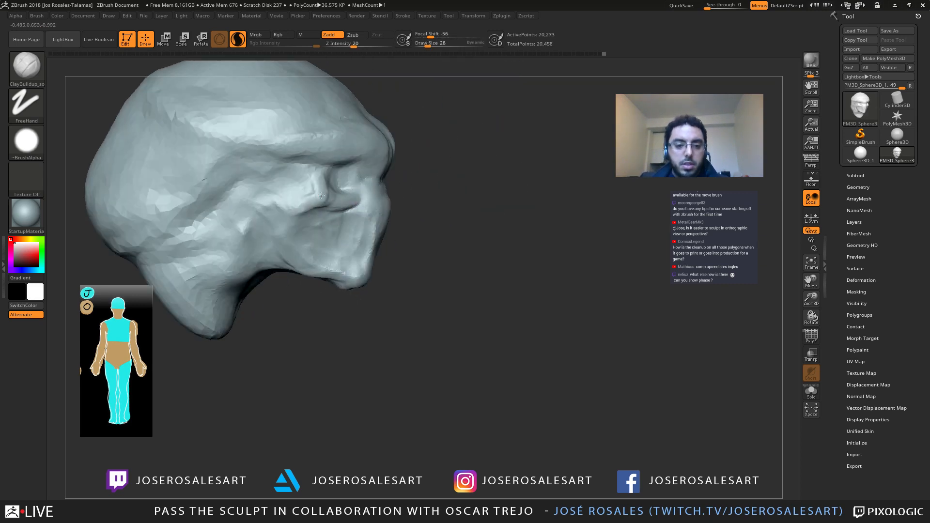
pyautogui.moveTo(328, 172); pyautogui.dragTo(312, 185)
pyautogui.moveTo(320, 187)
pyautogui.mouseDown(button='right')
pyautogui.moveTo(275, 187)
pyautogui.moveTo(284, 186)
pyautogui.mouseUp(button='right')
pyautogui.moveTo(321, 173)
pyautogui.mouseDown()
pyautogui.moveTo(347, 162)
pyautogui.moveTo(351, 170)
pyautogui.mouseUp()
pyautogui.keyDown('ctrl'); pyautogui.moveTo(353, 170); pyautogui.dragTo(367, 160, button='right'); pyautogui.keyUp('ctrl')
pyautogui.moveTo(368, 160)
pyautogui.mouseDown(button='right')
pyautogui.moveTo(330, 162)
pyautogui.moveTo(357, 173)
pyautogui.mouseUp(button='right')
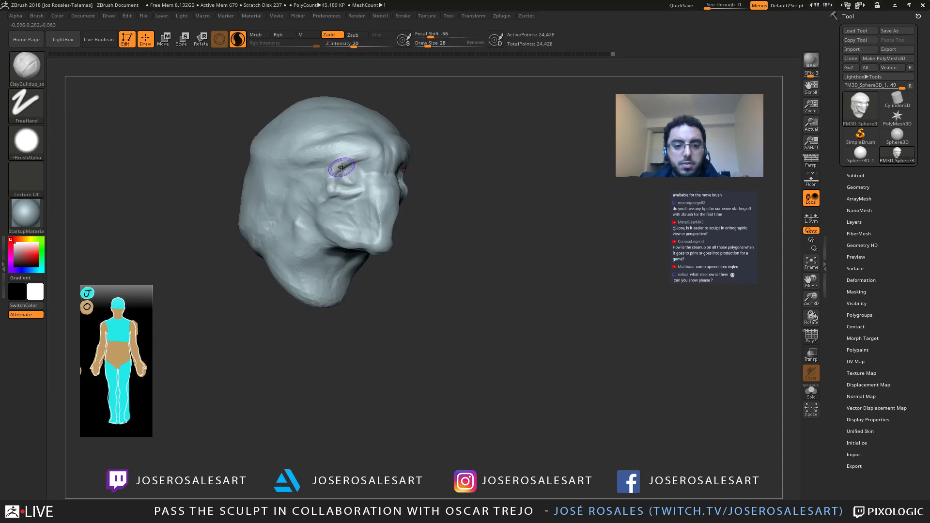
# Step: Add ClayBuildup strokes at draw size 28 around the upper eyelid, brow and temple
pyautogui.moveTo(342, 167); pyautogui.dragTo(356, 164)
pyautogui.moveTo(350, 176); pyautogui.dragTo(364, 176, button='right')
pyautogui.moveTo(377, 171); pyautogui.dragTo(303, 194)
pyautogui.moveTo(309, 187)
pyautogui.mouseDown(button='right')
pyautogui.moveTo(271, 189)
pyautogui.moveTo(283, 205)
pyautogui.moveTo(325, 194)
pyautogui.mouseUp(button='right')
pyautogui.moveTo(377, 139); pyautogui.dragTo(340, 161)
pyautogui.keyDown('ctrl'); pyautogui.moveTo(340, 168); pyautogui.dragTo(354, 156, button='right'); pyautogui.keyUp('ctrl')
pyautogui.moveTo(353, 156)
pyautogui.mouseDown(button='right')
pyautogui.moveTo(318, 165)
pyautogui.moveTo(355, 170)
pyautogui.mouseUp(button='right')
pyautogui.moveTo(355, 171); pyautogui.dragTo(327, 184)
pyautogui.moveTo(328, 184)
pyautogui.mouseDown(button='right')
pyautogui.moveTo(365, 180)
pyautogui.moveTo(391, 224)
pyautogui.mouseUp(button='right')
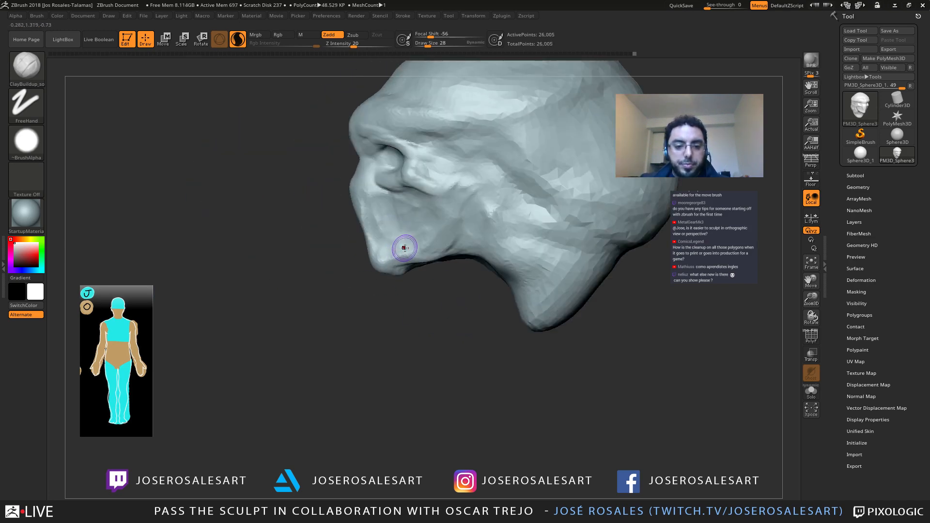
# Step: Reshape the tip and underside of the muzzle from the side with the Move brush at draw size 73
pyautogui.moveTo(375, 262)
pyautogui.mouseDown(button='right')
pyautogui.moveTo(391, 249)
pyautogui.moveTo(370, 243)
pyautogui.moveTo(401, 271)
pyautogui.mouseUp(button='right')
pyautogui.press('b')
pyautogui.press('m')
pyautogui.press('v')
pyautogui.press('s')
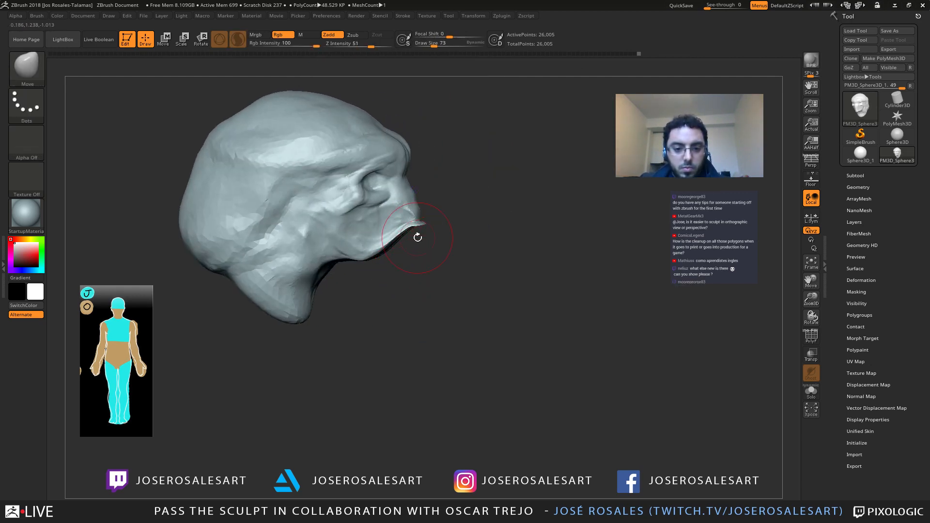
pyautogui.keyDown('ctrl'); pyautogui.moveTo(423, 250); pyautogui.dragTo(433, 264); pyautogui.keyUp('ctrl')
pyautogui.moveTo(398, 246)
pyautogui.mouseDown(button='right')
pyautogui.moveTo(366, 242)
pyautogui.moveTo(397, 246)
pyautogui.mouseUp(button='right')
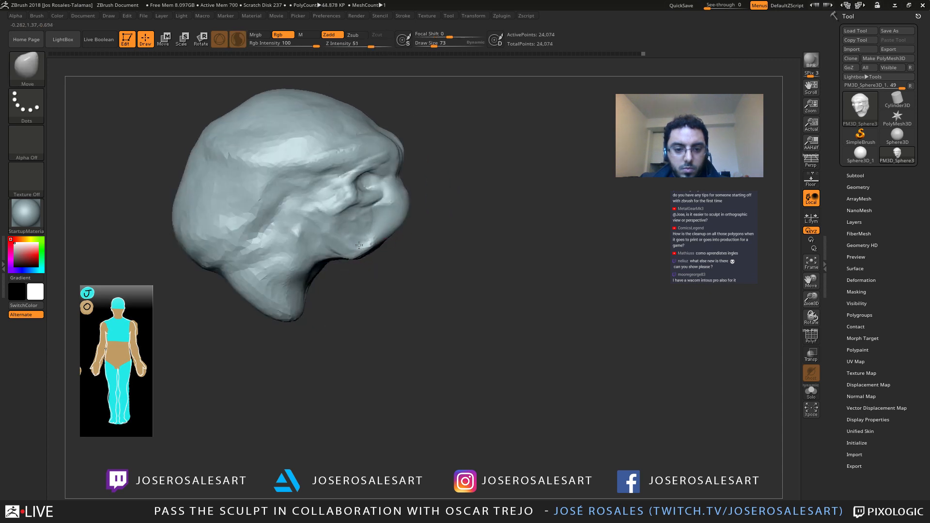
pyautogui.keyDown('ctrl'); pyautogui.moveTo(367, 267); pyautogui.dragTo(345, 269); pyautogui.keyUp('ctrl')
pyautogui.moveTo(372, 260)
pyautogui.mouseDown(button='right')
pyautogui.moveTo(341, 240)
pyautogui.moveTo(370, 228)
pyautogui.mouseUp(button='right')
# Step: Carve the mouth line across the front of the muzzle with the DamStandard brush at draw size 28
pyautogui.moveTo(371, 227)
pyautogui.keyDown('ctrl'); pyautogui.mouseDown(button='right')
pyautogui.moveTo(421, 242)
pyautogui.moveTo(393, 226)
pyautogui.moveTo(444, 207)
pyautogui.moveTo(388, 217)
pyautogui.moveTo(434, 204)
pyautogui.mouseUp(button='right'); pyautogui.keyUp('ctrl')
pyautogui.press('b')
pyautogui.press('d')
pyautogui.press('s')
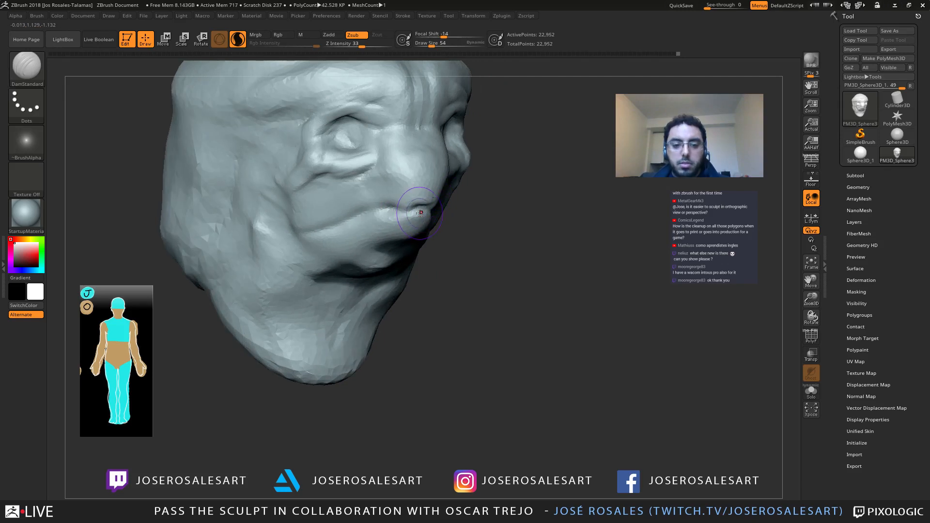
pyautogui.press('s')
pyautogui.moveTo(412, 206); pyautogui.dragTo(414, 209)
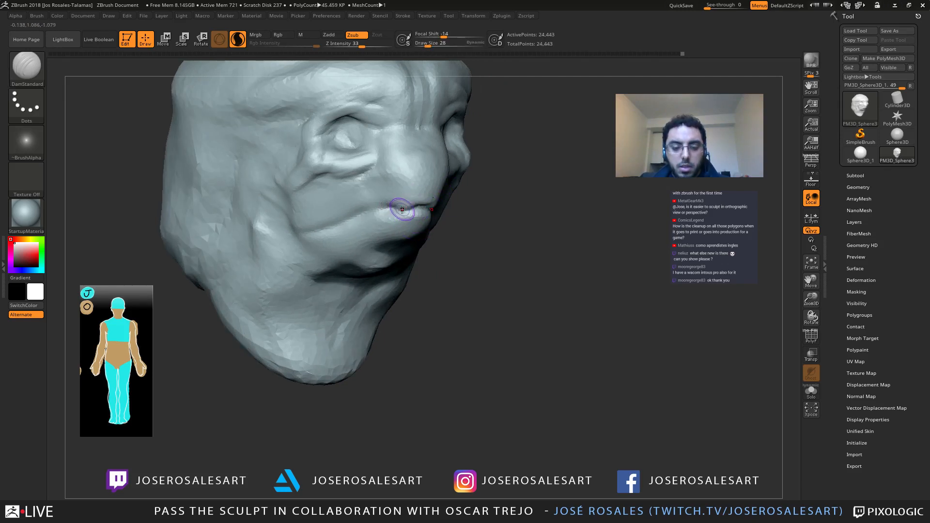
pyautogui.moveTo(403, 209); pyautogui.dragTo(384, 209, button='right')
pyautogui.moveTo(406, 208); pyautogui.dragTo(420, 205)
pyautogui.moveTo(421, 206); pyautogui.dragTo(416, 216, button='right')
# Step: Deepen the corner of the mouth with the DamStandard brush at draw size 58
pyautogui.moveTo(415, 216); pyautogui.dragTo(433, 216, button='right')
pyautogui.press(']')
pyautogui.press(']')
pyautogui.press(']')
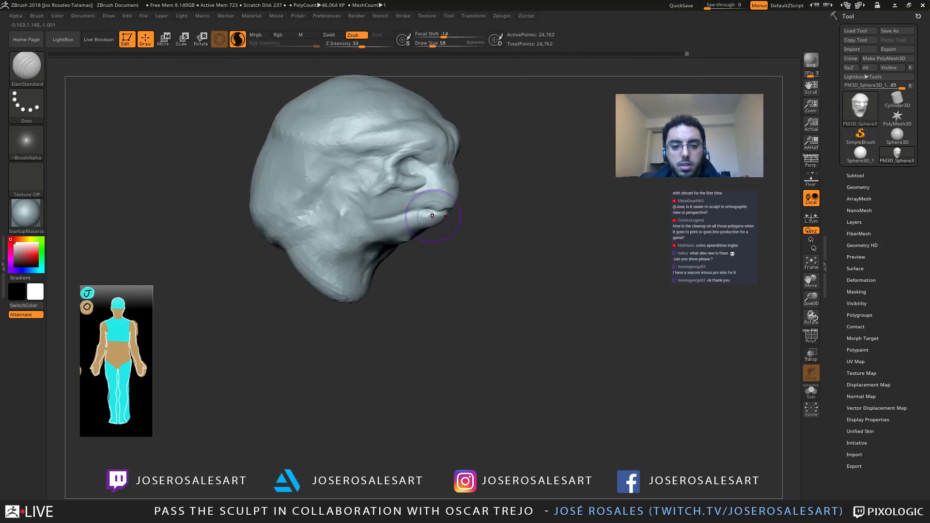
pyautogui.moveTo(390, 208); pyautogui.dragTo(398, 223)
# Step: Tilt the whole head slightly in side view with the transform gizmo and return to drawing mode
pyautogui.moveTo(421, 223)
pyautogui.mouseDown(button='right')
pyautogui.moveTo(395, 222)
pyautogui.moveTo(463, 205)
pyautogui.mouseUp(button='right')
pyautogui.keyDown('ctrl'); pyautogui.moveTo(426, 205); pyautogui.dragTo(345, 279, button='right'); pyautogui.keyUp('ctrl')
pyautogui.moveTo(429, 245); pyautogui.dragTo(460, 241, button='right')
pyautogui.keyDown('ctrl'); pyautogui.moveTo(436, 259); pyautogui.dragTo(471, 265, button='right'); pyautogui.keyUp('ctrl')
pyautogui.press('e')
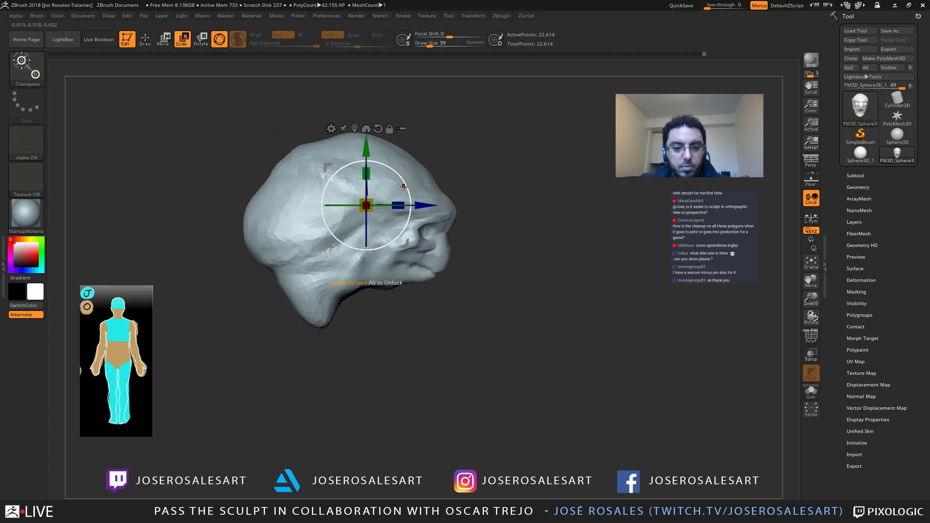
pyautogui.moveTo(407, 186); pyautogui.dragTo(402, 179)
pyautogui.press('q')
pyautogui.moveTo(526, 234); pyautogui.dragTo(466, 235, button='right')
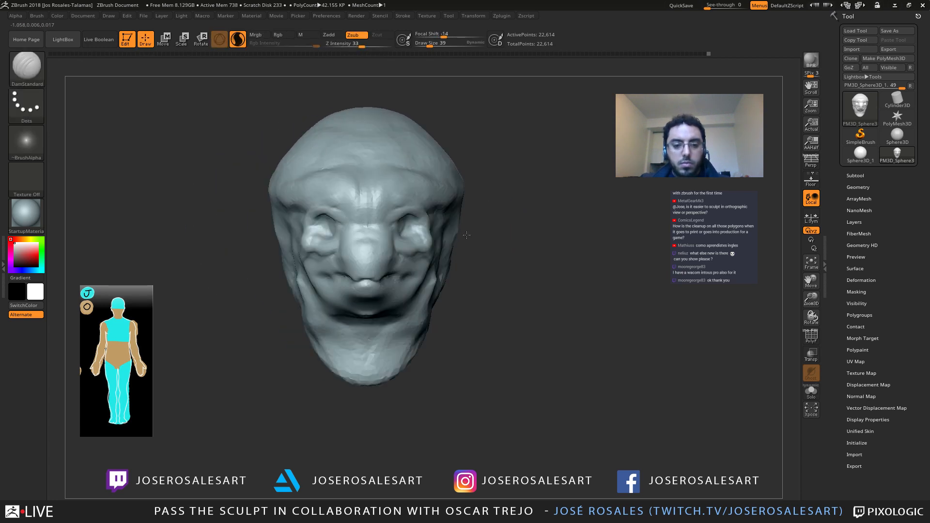
# Step: Build up the brow above the nose bridge with the ClayBuildup brush at draw size 54
pyautogui.press('s')
pyautogui.moveTo(442, 244); pyautogui.dragTo(444, 244)
pyautogui.moveTo(407, 249)
pyautogui.keyDown('alt'); pyautogui.mouseDown(button='right')
pyautogui.moveTo(425, 229)
pyautogui.moveTo(377, 231)
pyautogui.moveTo(406, 233)
pyautogui.moveTo(376, 213)
pyautogui.moveTo(379, 237)
pyautogui.mouseUp(button='right'); pyautogui.keyUp('alt')
pyautogui.press('2')
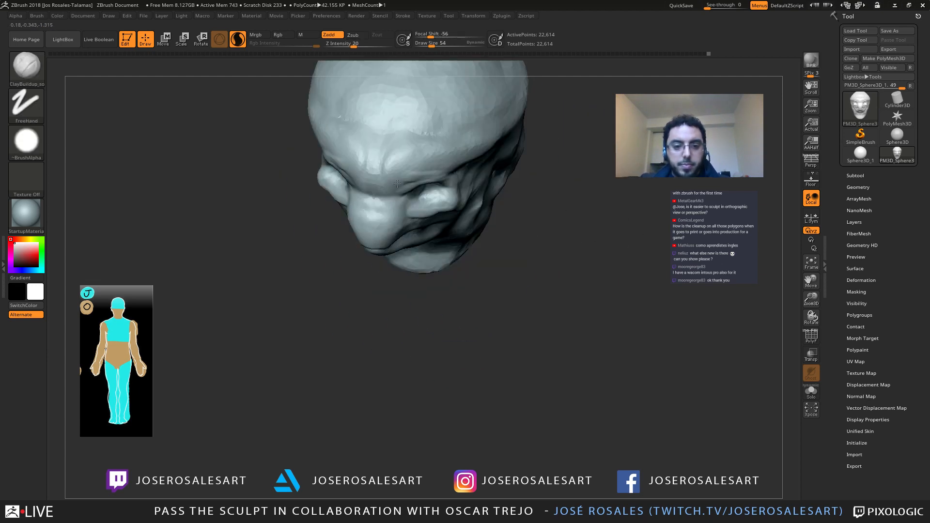
pyautogui.moveTo(386, 160); pyautogui.dragTo(382, 185)
pyautogui.moveTo(383, 183); pyautogui.dragTo(394, 150, button='right')
# Step: Refine the area between the brows with ClayBuildup at draw size 42 and smooth it
pyautogui.press('s')
pyautogui.moveTo(395, 150)
pyautogui.mouseDown()
pyautogui.moveTo(372, 193)
pyautogui.moveTo(361, 179)
pyautogui.mouseUp()
pyautogui.moveTo(361, 180); pyautogui.dragTo(398, 183, button='right')
pyautogui.keyDown('shift'); pyautogui.moveTo(357, 189); pyautogui.dragTo(361, 198); pyautogui.keyUp('shift')
pyautogui.moveTo(361, 196)
pyautogui.mouseDown(button='right')
pyautogui.moveTo(317, 196)
pyautogui.moveTo(332, 195)
pyautogui.mouseUp(button='right')
pyautogui.keyDown('ctrl'); pyautogui.moveTo(332, 194); pyautogui.dragTo(337, 179, button='right'); pyautogui.keyUp('ctrl')
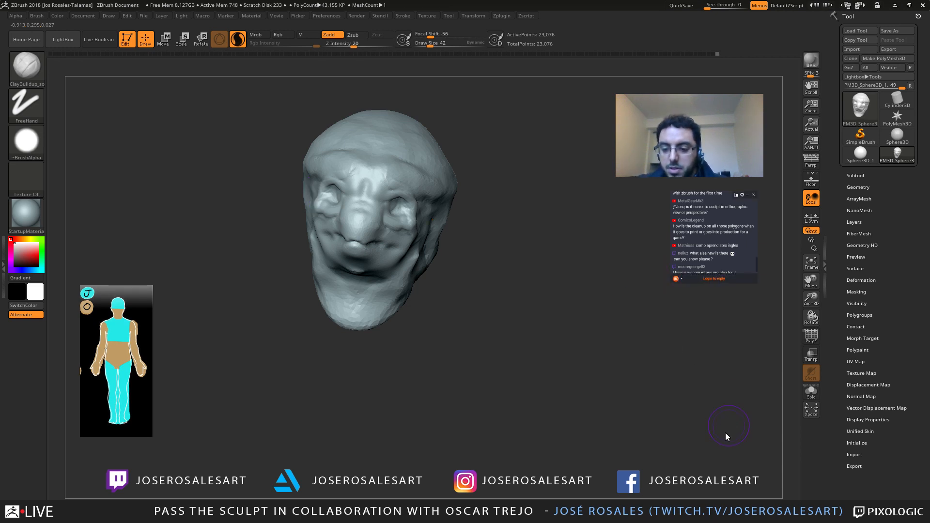
pyautogui.moveTo(725, 432); pyautogui.dragTo(726, 410)
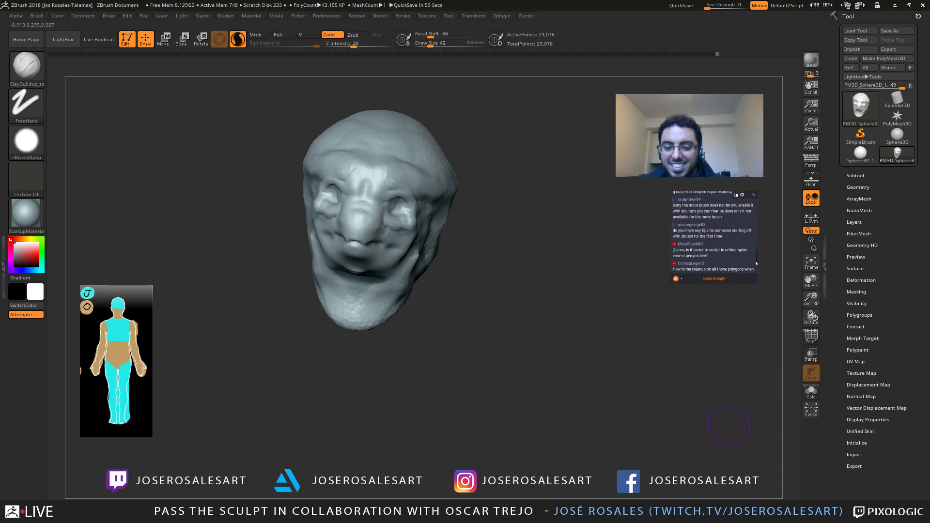
pyautogui.moveTo(756, 260); pyautogui.dragTo(757, 272)
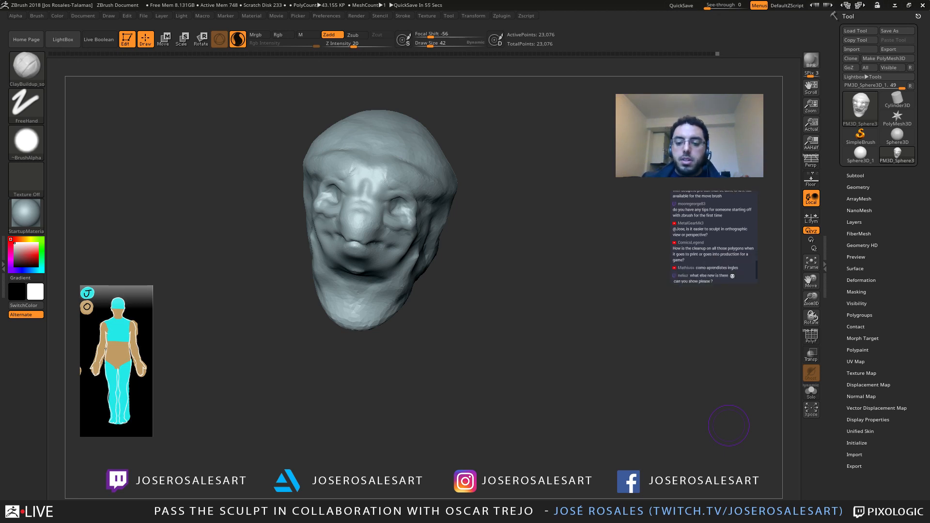
# Step: Turn on perspective for the viewport and review the head from the front and three-quarter angles
pyautogui.keyDown('shift'); pyautogui.moveTo(436, 245); pyautogui.dragTo(442, 247, button='right'); pyautogui.keyUp('shift')
pyautogui.keyDown('alt'); pyautogui.moveTo(369, 235); pyautogui.dragTo(328, 250, button='right'); pyautogui.keyUp('alt')
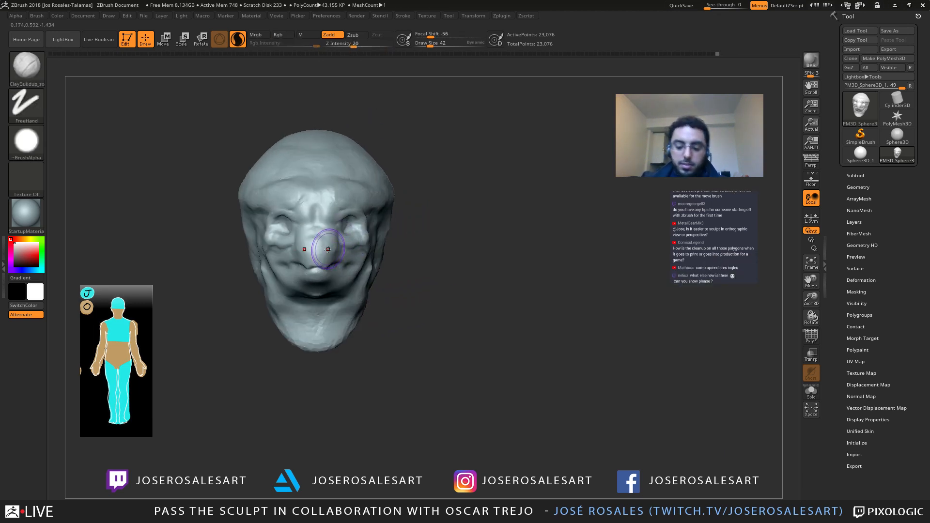
pyautogui.press('p')
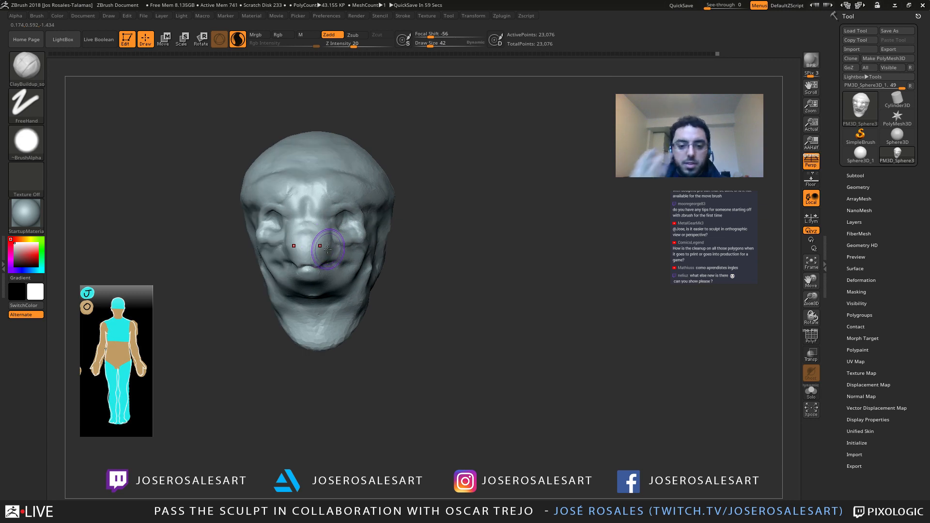
pyautogui.moveTo(352, 214)
pyautogui.keyDown('alt'); pyautogui.mouseDown(button='right')
pyautogui.moveTo(402, 215)
pyautogui.moveTo(388, 249)
pyautogui.moveTo(428, 243)
pyautogui.moveTo(413, 210)
pyautogui.mouseUp(button='right'); pyautogui.keyUp('alt')
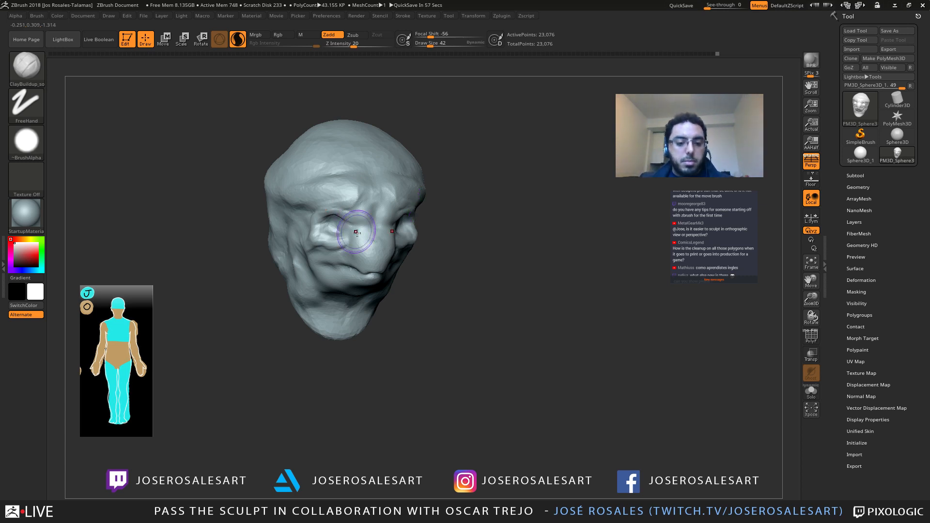
pyautogui.moveTo(355, 235); pyautogui.dragTo(326, 256, button='right')
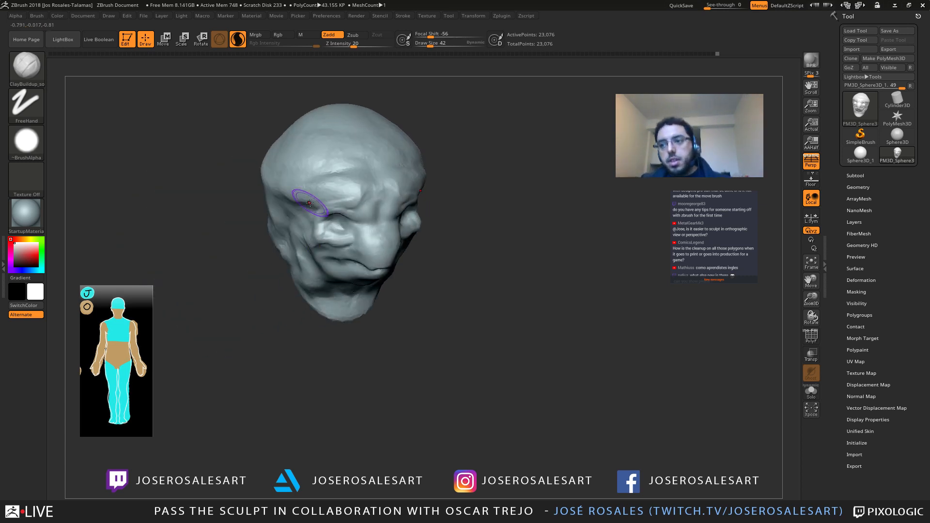
pyautogui.moveTo(310, 127); pyautogui.dragTo(343, 187, button='right')
pyautogui.keyDown('ctrl'); pyautogui.moveTo(344, 186); pyautogui.dragTo(349, 241, button='right'); pyautogui.keyUp('ctrl')
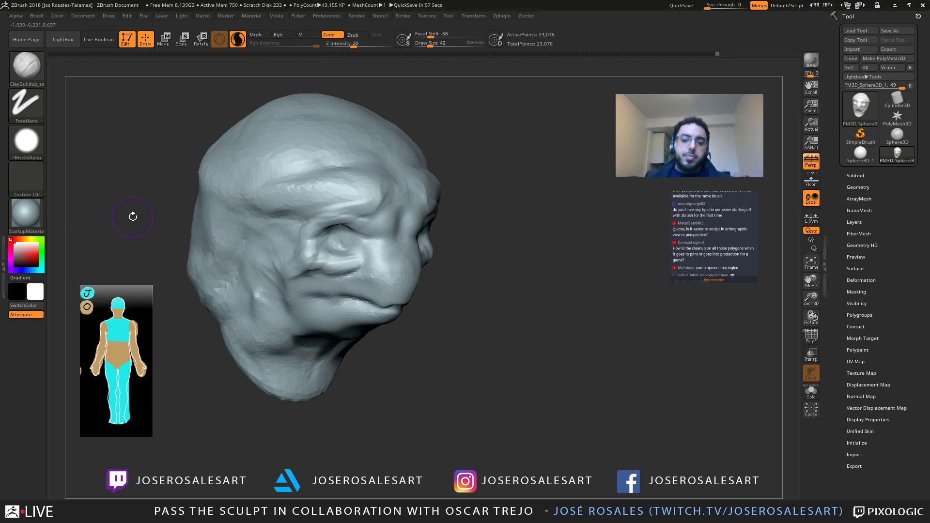
# Step: Carve a crease into the cheek below the outer eye with the DamStandard brush at draw size 42
pyautogui.press('b')
pyautogui.press('d')
pyautogui.press('s')
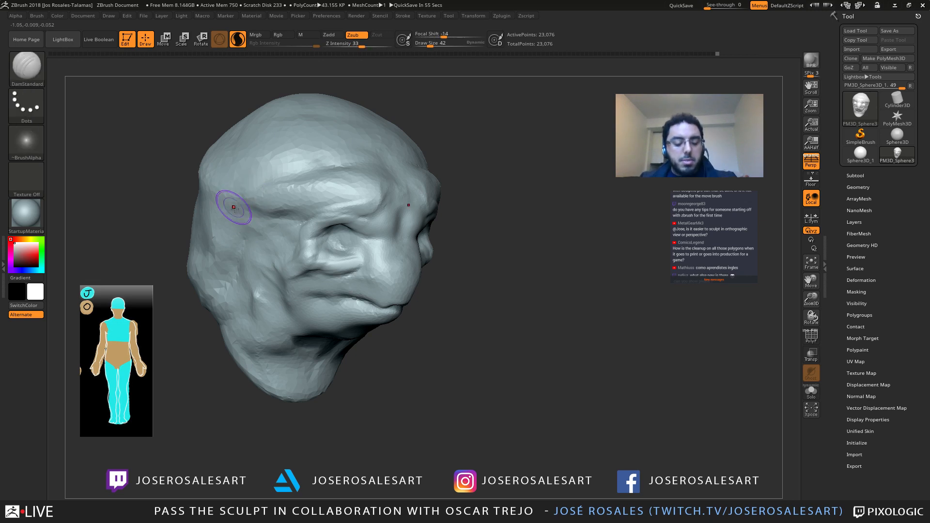
pyautogui.moveTo(286, 271); pyautogui.dragTo(321, 274, button='right')
pyautogui.moveTo(292, 279); pyautogui.dragTo(311, 267)
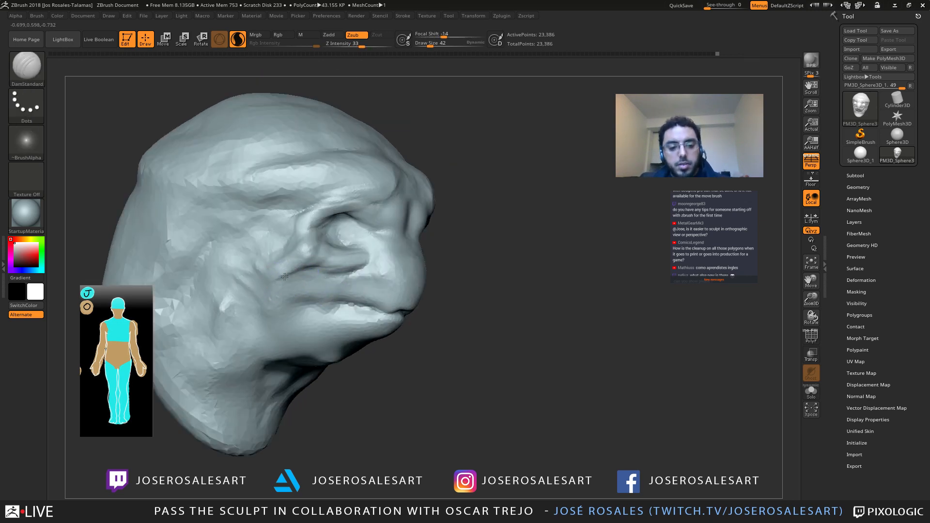
pyautogui.moveTo(368, 286); pyautogui.dragTo(291, 286, button='right')
pyautogui.moveTo(291, 286)
pyautogui.keyDown('ctrl'); pyautogui.mouseDown(button='right')
pyautogui.moveTo(310, 301)
pyautogui.moveTo(269, 298)
pyautogui.moveTo(323, 281)
pyautogui.mouseUp(button='right'); pyautogui.keyUp('ctrl')
pyautogui.press('b')
pyautogui.press('c')
pyautogui.press('b')
pyautogui.press('b')
pyautogui.press('m')
pyautogui.press('v')
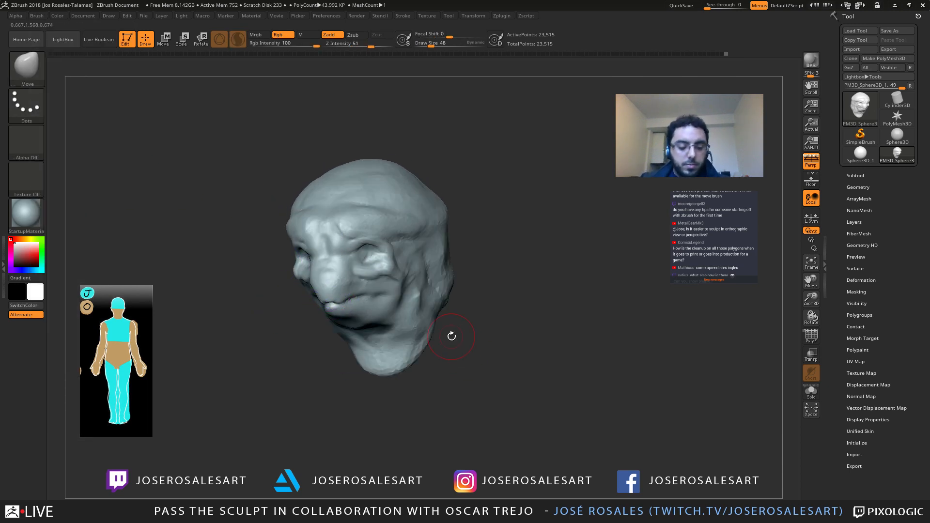
# Step: Pull the bags below the outer eye corners outward and down with the SnakeHook brush at draw size 48
pyautogui.press('b')
pyautogui.press('s')
pyautogui.press('h')
pyautogui.keyDown('ctrl'); pyautogui.moveTo(377, 329); pyautogui.dragTo(418, 324, button='right'); pyautogui.keyUp('ctrl')
pyautogui.moveTo(404, 229); pyautogui.dragTo(412, 238)
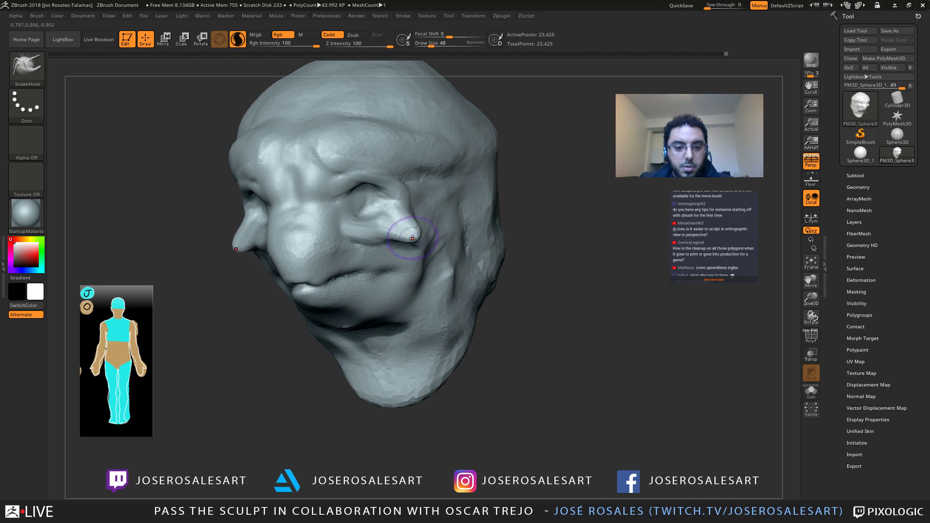
pyautogui.moveTo(395, 250); pyautogui.dragTo(358, 235, button='right')
pyautogui.moveTo(412, 225); pyautogui.dragTo(420, 239)
pyautogui.moveTo(421, 240); pyautogui.dragTo(383, 242, button='right')
pyautogui.moveTo(418, 235); pyautogui.dragTo(427, 240)
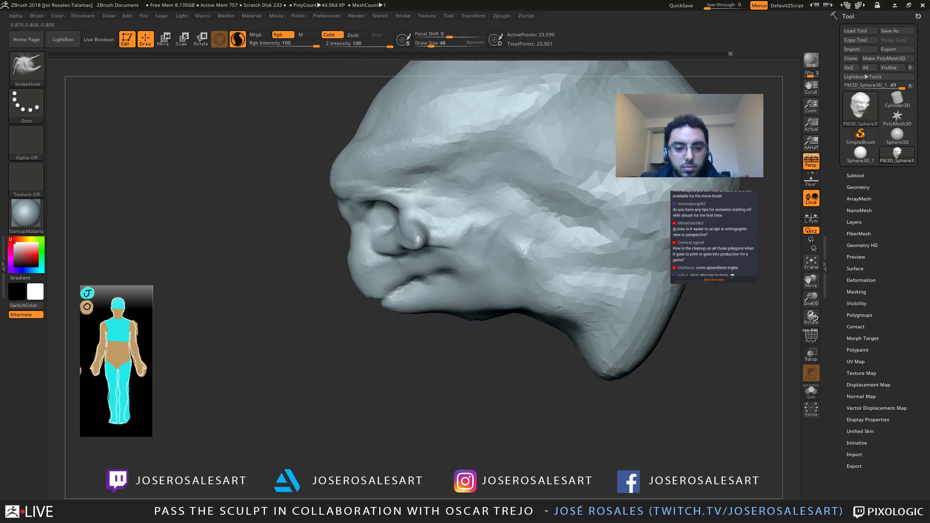
# Step: Reshape the nose tip and the side of the nose with the SnakeHook brush at draw size 48
pyautogui.moveTo(317, 264); pyautogui.dragTo(336, 262, button='right')
pyautogui.moveTo(351, 259)
pyautogui.mouseDown()
pyautogui.moveTo(340, 261)
pyautogui.moveTo(348, 281)
pyautogui.mouseUp()
pyautogui.moveTo(330, 288); pyautogui.dragTo(460, 271, button='right')
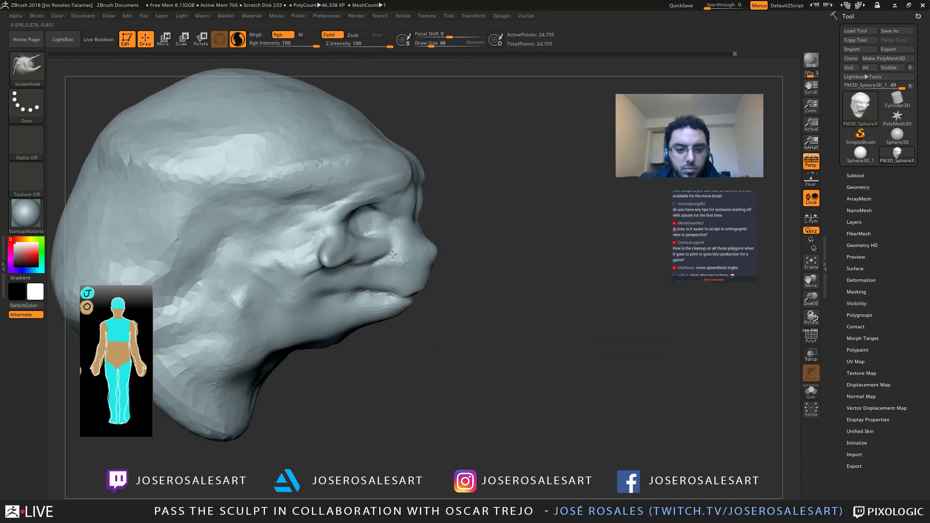
pyautogui.moveTo(378, 238); pyautogui.dragTo(390, 232)
# Step: Pull the brow ridge forward with the SnakeHook brush at draw size 95
pyautogui.press(']')
pyautogui.moveTo(405, 174)
pyautogui.mouseDown()
pyautogui.moveTo(420, 167)
pyautogui.moveTo(423, 179)
pyautogui.mouseUp()
pyautogui.moveTo(443, 182)
pyautogui.mouseDown(button='right')
pyautogui.moveTo(504, 170)
pyautogui.moveTo(421, 160)
pyautogui.moveTo(409, 148)
pyautogui.moveTo(340, 195)
pyautogui.moveTo(387, 232)
pyautogui.mouseUp(button='right')
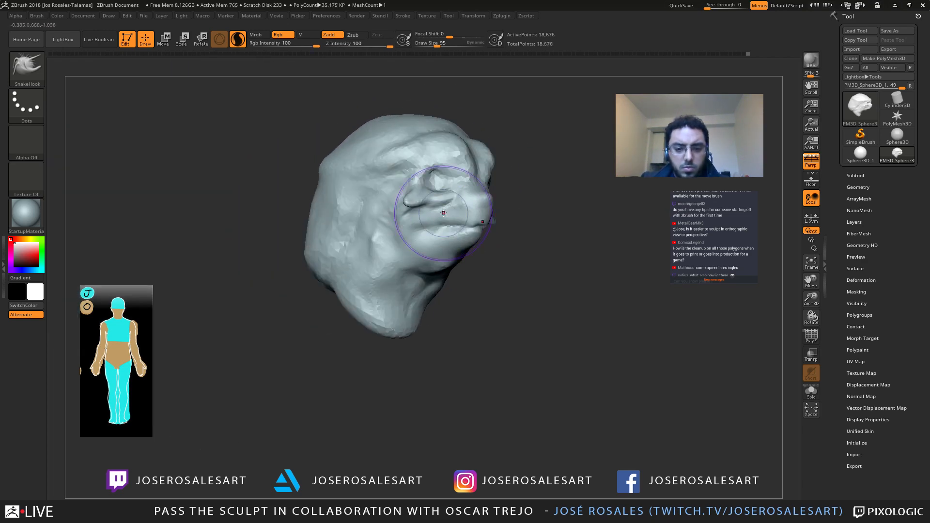
# Step: Set the SnakeHook brush to draw size 54
pyautogui.moveTo(434, 200); pyautogui.dragTo(405, 208)
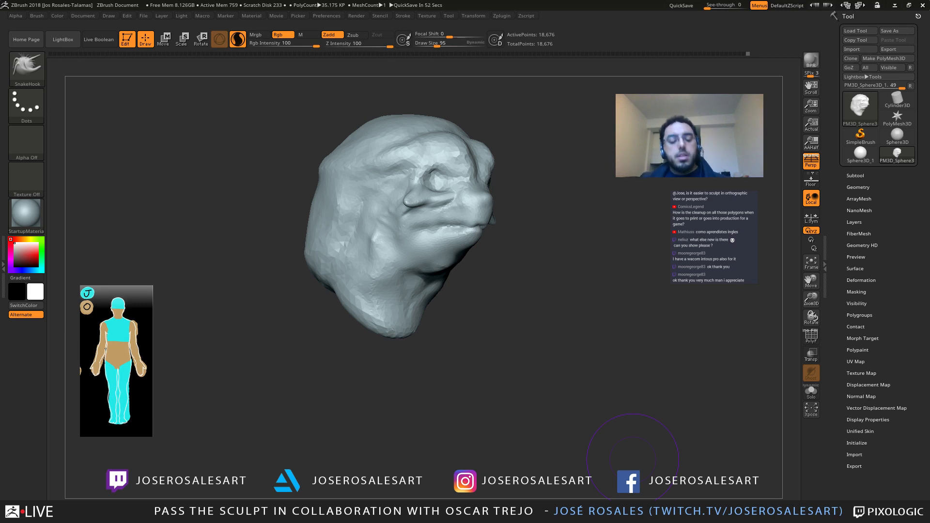
pyautogui.moveTo(520, 246)
pyautogui.keyDown('alt'); pyautogui.mouseDown()
pyautogui.moveTo(509, 248)
pyautogui.moveTo(527, 262)
pyautogui.moveTo(481, 318)
pyautogui.mouseUp(); pyautogui.keyUp('alt')
pyautogui.moveTo(372, 287); pyautogui.dragTo(412, 257)
pyautogui.moveTo(557, 264)
pyautogui.mouseDown()
pyautogui.moveTo(475, 257)
pyautogui.moveTo(420, 283)
pyautogui.mouseUp()
pyautogui.press('s')
pyautogui.moveTo(422, 277); pyautogui.dragTo(418, 278)
# Step: Examine the mesh density of the brow, eyes, nose and side of the head with the wireframe shown
pyautogui.moveTo(577, 276); pyautogui.dragTo(426, 252)
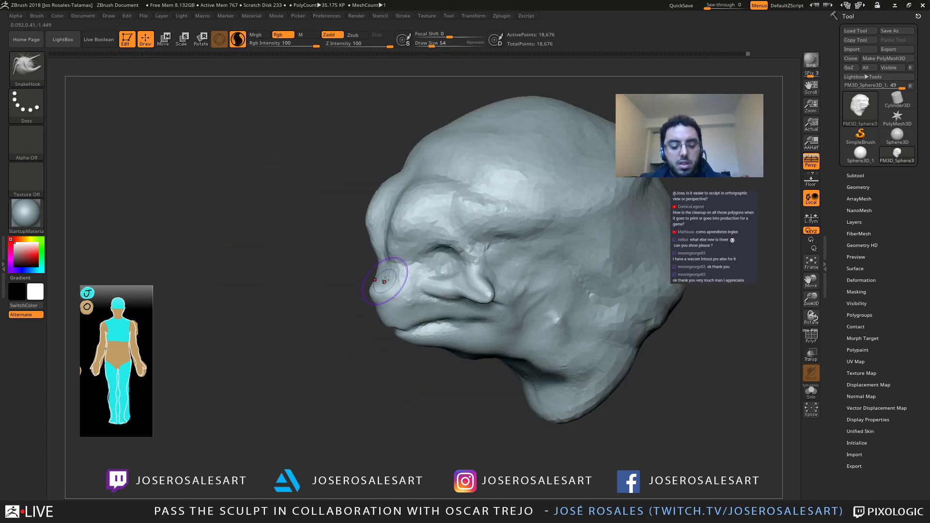
pyautogui.keyDown('alt'); pyautogui.moveTo(387, 279); pyautogui.dragTo(401, 295, button='right'); pyautogui.keyUp('alt')
pyautogui.moveTo(434, 224)
pyautogui.keyDown('alt'); pyautogui.mouseDown(button='right')
pyautogui.moveTo(332, 248)
pyautogui.moveTo(383, 242)
pyautogui.moveTo(372, 228)
pyautogui.moveTo(386, 262)
pyautogui.mouseUp(button='right'); pyautogui.keyUp('alt')
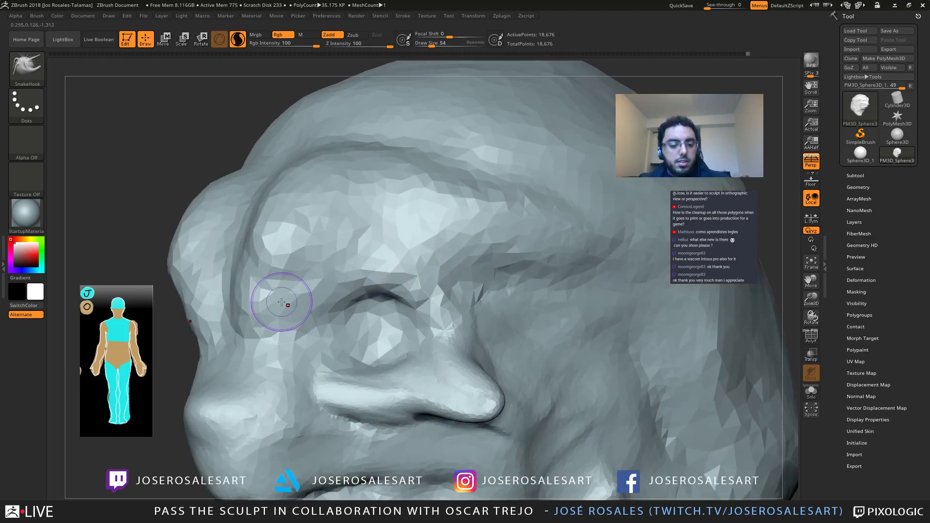
pyautogui.hotkey('shift', 'f')
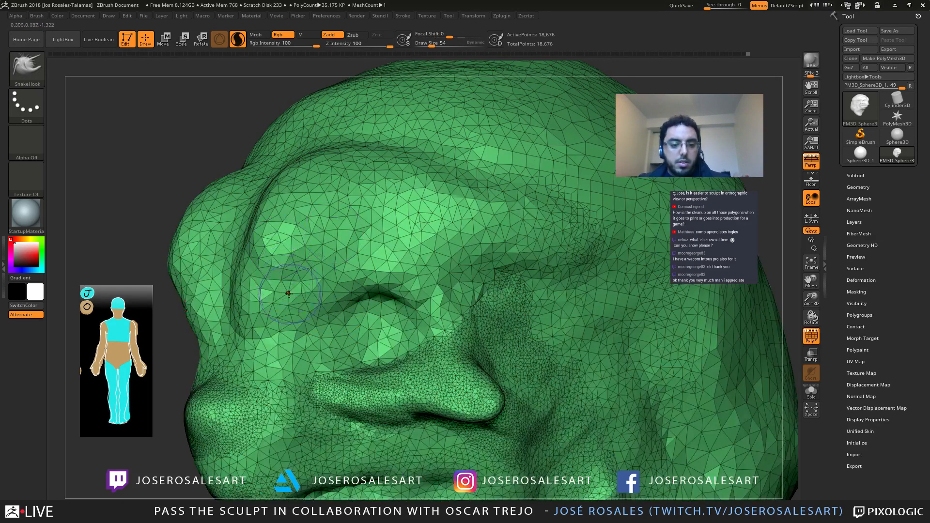
pyautogui.moveTo(373, 300); pyautogui.dragTo(500, 237, button='right')
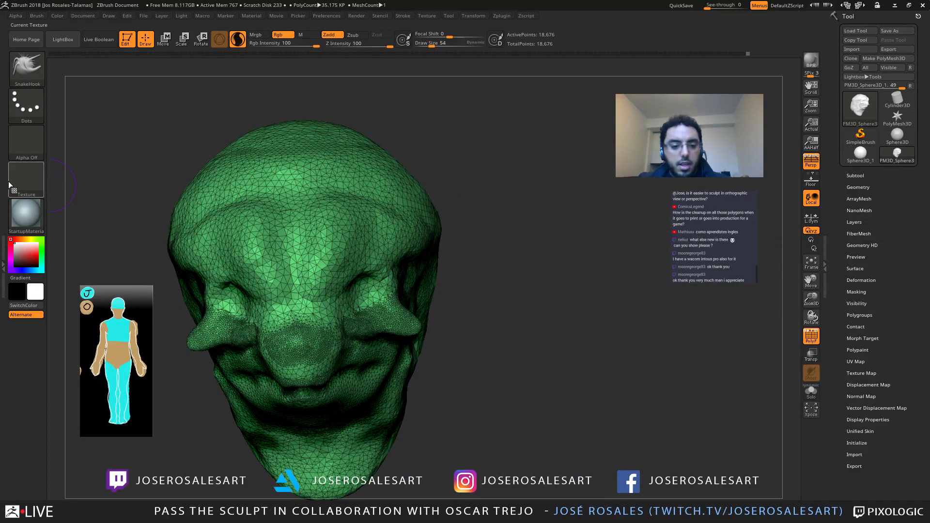
pyautogui.moveTo(349, 223)
pyautogui.mouseDown(button='right')
pyautogui.moveTo(383, 252)
pyautogui.moveTo(408, 295)
pyautogui.moveTo(416, 252)
pyautogui.mouseUp(button='right')
pyautogui.moveTo(417, 252)
pyautogui.mouseDown(button='right')
pyautogui.moveTo(450, 247)
pyautogui.moveTo(378, 262)
pyautogui.moveTo(417, 267)
pyautogui.mouseUp(button='right')
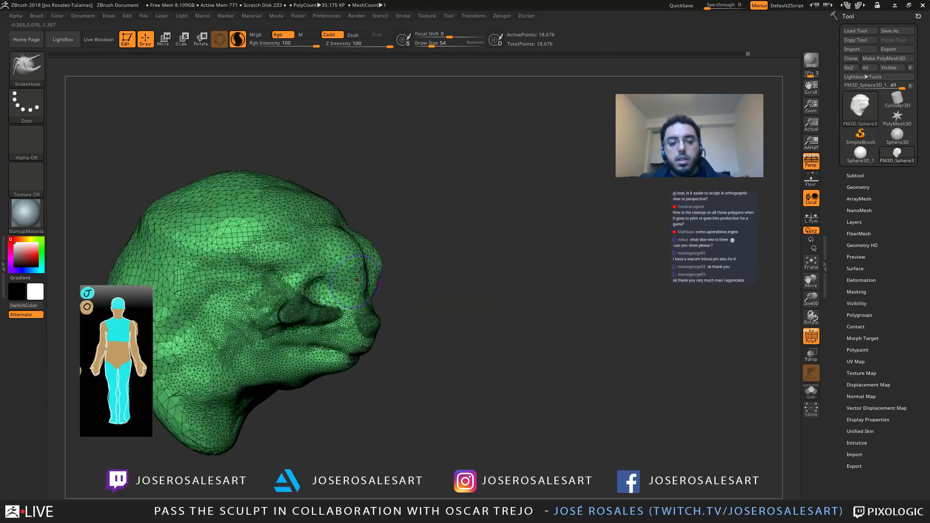
pyautogui.moveTo(355, 280); pyautogui.dragTo(298, 255, button='right')
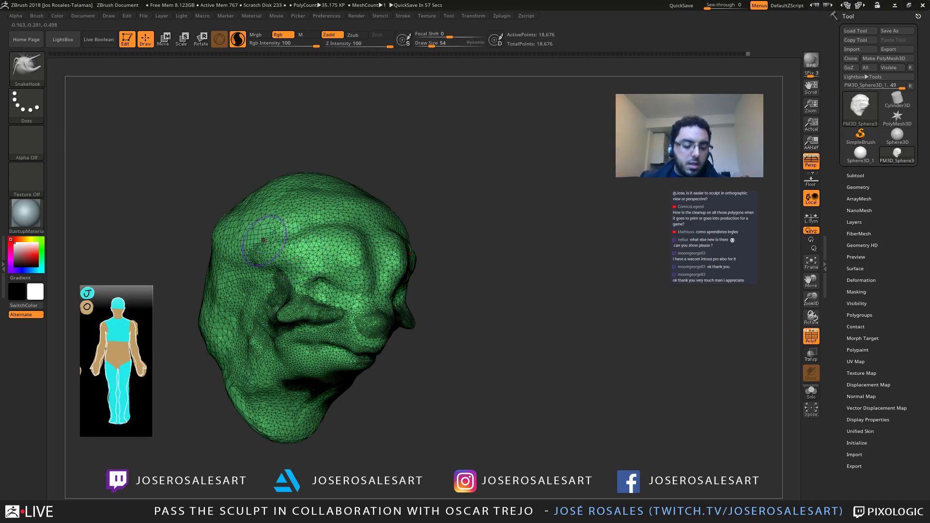
pyautogui.press('shift')
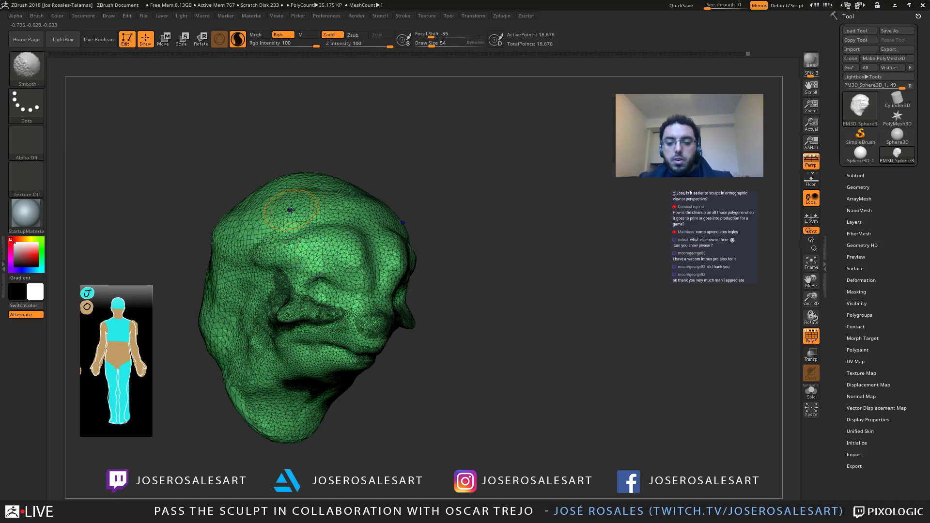
pyautogui.hotkey('shift', 'f')
# Step: Smooth the surface between the eye and the bag below it with the Smooth brush at draw size 54
pyautogui.moveTo(297, 291)
pyautogui.mouseDown(button='right')
pyautogui.moveTo(284, 289)
pyautogui.moveTo(339, 252)
pyautogui.moveTo(402, 277)
pyautogui.moveTo(409, 210)
pyautogui.mouseUp(button='right')
pyautogui.keyDown('ctrl'); pyautogui.moveTo(336, 234); pyautogui.dragTo(353, 217, button='right'); pyautogui.keyUp('ctrl')
pyautogui.moveTo(388, 312); pyautogui.dragTo(426, 255, button='right')
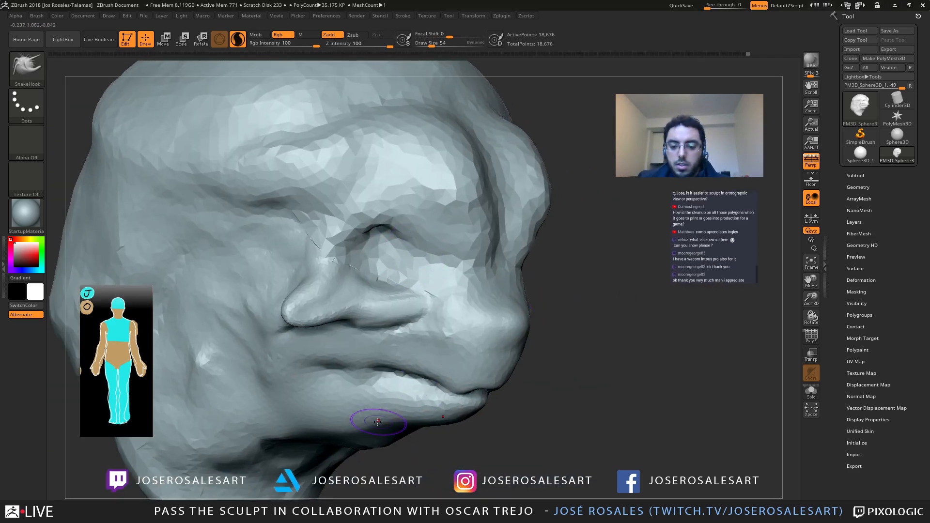
pyautogui.press('shift')
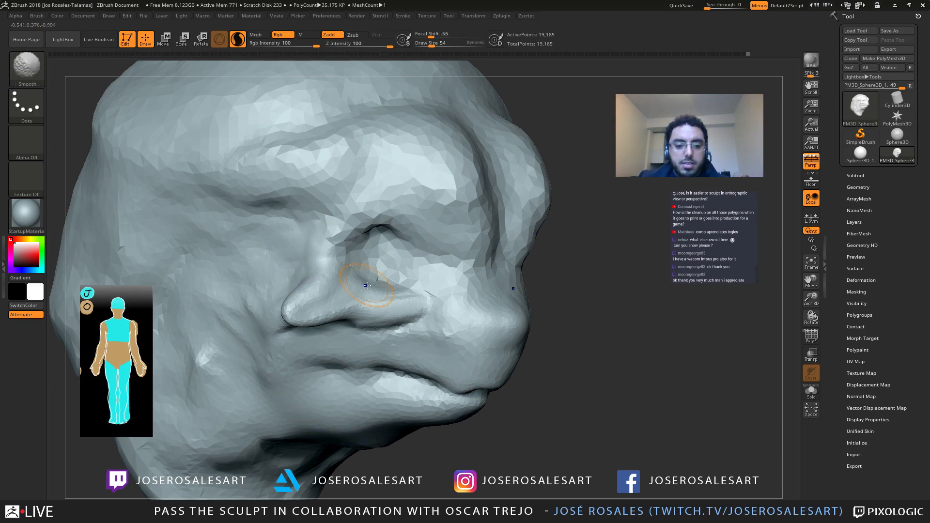
pyautogui.keyDown('ctrl'); pyautogui.moveTo(424, 286); pyautogui.dragTo(411, 275, button='right'); pyautogui.keyUp('ctrl')
pyautogui.keyDown('shift'); pyautogui.moveTo(410, 275); pyautogui.dragTo(413, 290); pyautogui.keyUp('shift')
pyautogui.moveTo(461, 277); pyautogui.dragTo(410, 269, button='right')
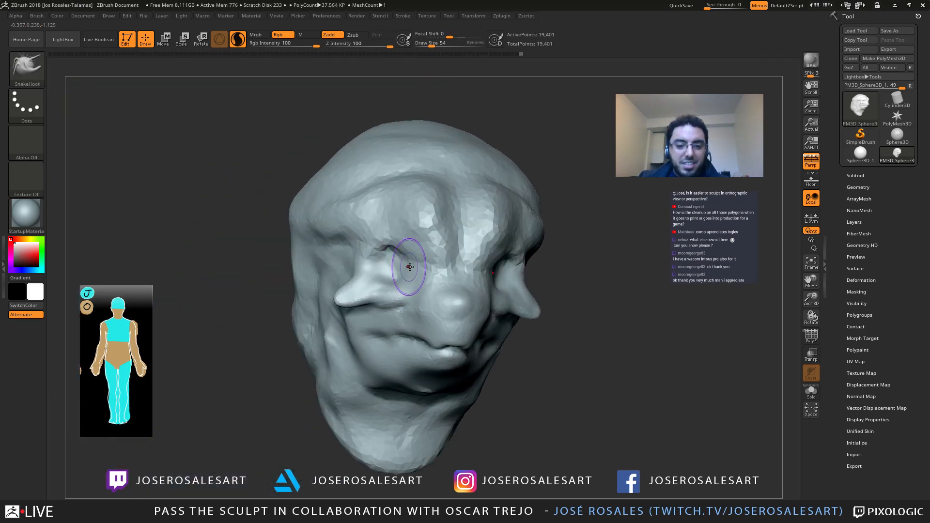
# Step: Build up the area between the inner eye corner and the nose with the ClayBuildup brush at draw size 36
pyautogui.press('1')
pyautogui.press('s')
pyautogui.moveTo(427, 279); pyautogui.dragTo(425, 279)
pyautogui.moveTo(406, 283); pyautogui.dragTo(426, 288, button='right')
pyautogui.moveTo(406, 283); pyautogui.dragTo(439, 297)
pyautogui.moveTo(406, 280)
pyautogui.mouseDown()
pyautogui.moveTo(418, 277)
pyautogui.moveTo(441, 295)
pyautogui.mouseUp()
pyautogui.moveTo(429, 261); pyautogui.dragTo(409, 261, button='right')
pyautogui.keyDown('ctrl'); pyautogui.moveTo(410, 262); pyautogui.dragTo(404, 250, button='right'); pyautogui.keyUp('ctrl')
pyautogui.moveTo(405, 250); pyautogui.dragTo(431, 249)
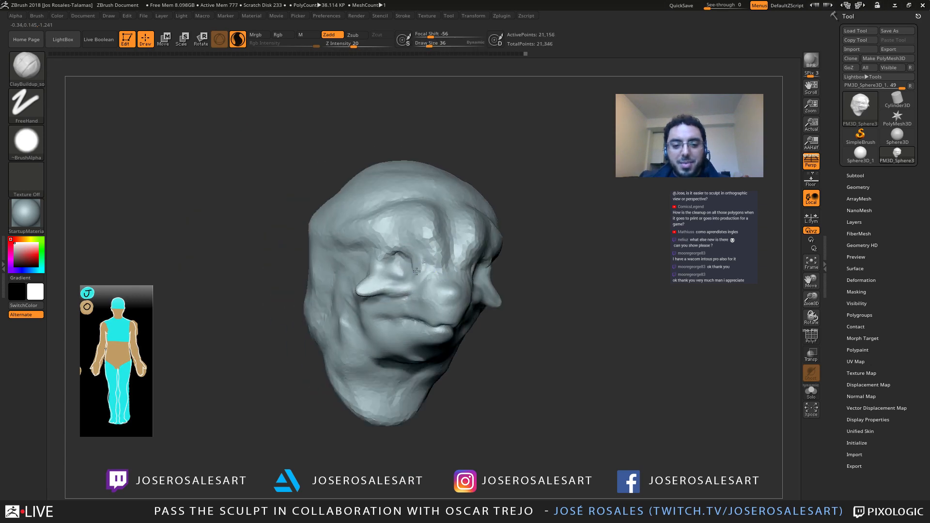
# Step: Build up the underside of the nose and upper lip with the ClayBuildup brush at draw size 69
pyautogui.moveTo(499, 264)
pyautogui.mouseDown(button='right')
pyautogui.moveTo(436, 269)
pyautogui.moveTo(453, 301)
pyautogui.moveTo(442, 324)
pyautogui.mouseUp(button='right')
pyautogui.moveTo(427, 319); pyautogui.dragTo(423, 322)
pyautogui.moveTo(422, 322); pyautogui.dragTo(436, 286, button='right')
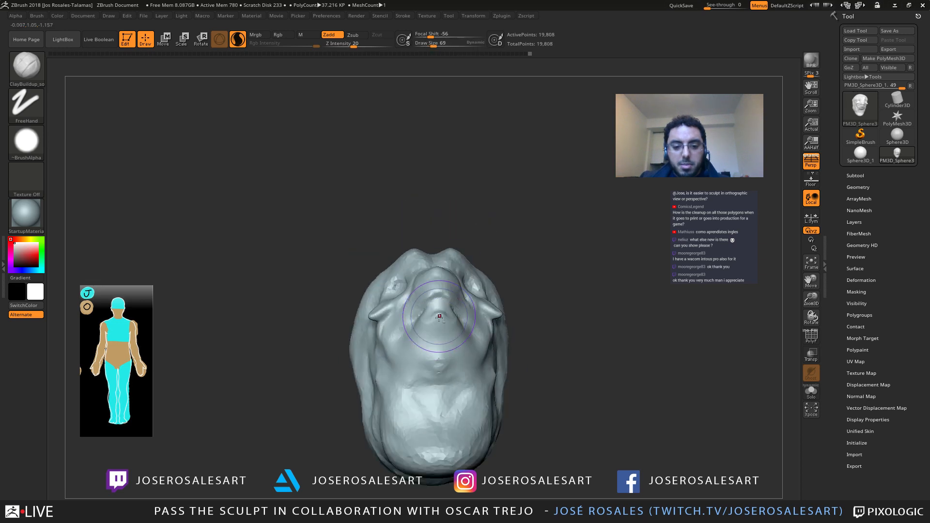
pyautogui.moveTo(432, 313); pyautogui.dragTo(434, 325)
pyautogui.moveTo(434, 326)
pyautogui.mouseDown(button='right')
pyautogui.moveTo(417, 327)
pyautogui.moveTo(457, 354)
pyautogui.moveTo(444, 354)
pyautogui.moveTo(429, 335)
pyautogui.moveTo(437, 290)
pyautogui.moveTo(401, 363)
pyautogui.mouseUp(button='right')
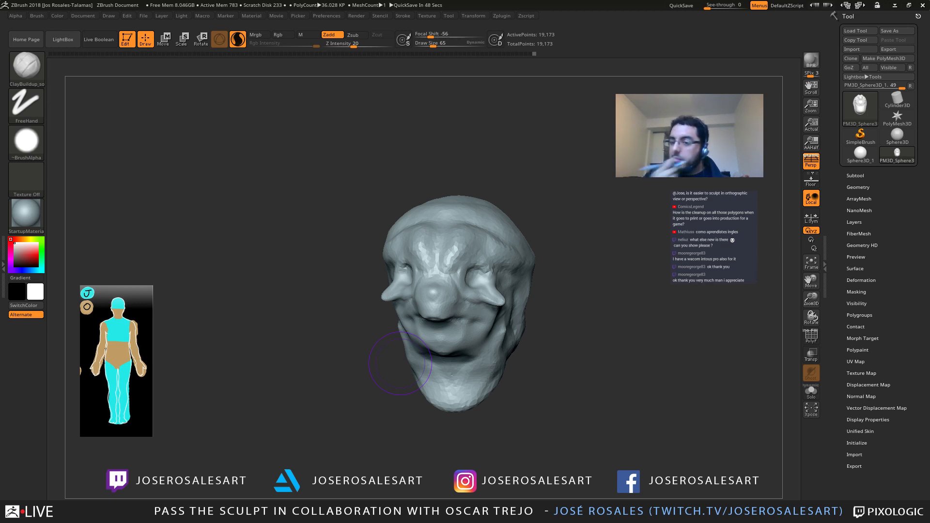
# Step: Push the protruding eye bags back into the face with the Move brush at draw size 114 and smooth them down
pyautogui.moveTo(401, 363)
pyautogui.mouseDown()
pyautogui.moveTo(482, 270)
pyautogui.moveTo(591, 311)
pyautogui.moveTo(370, 277)
pyautogui.moveTo(475, 323)
pyautogui.mouseUp()
pyautogui.moveTo(474, 323); pyautogui.dragTo(528, 291, button='right')
pyautogui.moveTo(455, 298); pyautogui.dragTo(388, 310, button='right')
pyautogui.moveTo(388, 310)
pyautogui.keyDown('alt'); pyautogui.mouseDown(button='right')
pyautogui.moveTo(455, 308)
pyautogui.moveTo(412, 302)
pyautogui.moveTo(434, 296)
pyautogui.moveTo(354, 293)
pyautogui.moveTo(388, 259)
pyautogui.mouseUp(button='right'); pyautogui.keyUp('alt')
pyautogui.press('b')
pyautogui.press('m')
pyautogui.press('v')
pyautogui.press('s')
pyautogui.moveTo(395, 315)
pyautogui.mouseDown()
pyautogui.moveTo(405, 316)
pyautogui.moveTo(342, 341)
pyautogui.mouseUp()
pyautogui.moveTo(367, 265); pyautogui.dragTo(356, 261)
pyautogui.moveTo(349, 319)
pyautogui.keyDown('shift'); pyautogui.mouseDown()
pyautogui.moveTo(354, 305)
pyautogui.moveTo(358, 314)
pyautogui.mouseUp(); pyautogui.keyUp('shift')
pyautogui.moveTo(362, 326); pyautogui.dragTo(419, 311, button='right')
pyautogui.keyDown('shift'); pyautogui.moveTo(420, 311); pyautogui.dragTo(439, 312); pyautogui.keyUp('shift')
pyautogui.keyDown('alt'); pyautogui.moveTo(433, 310); pyautogui.dragTo(436, 310, button='right'); pyautogui.keyUp('alt')
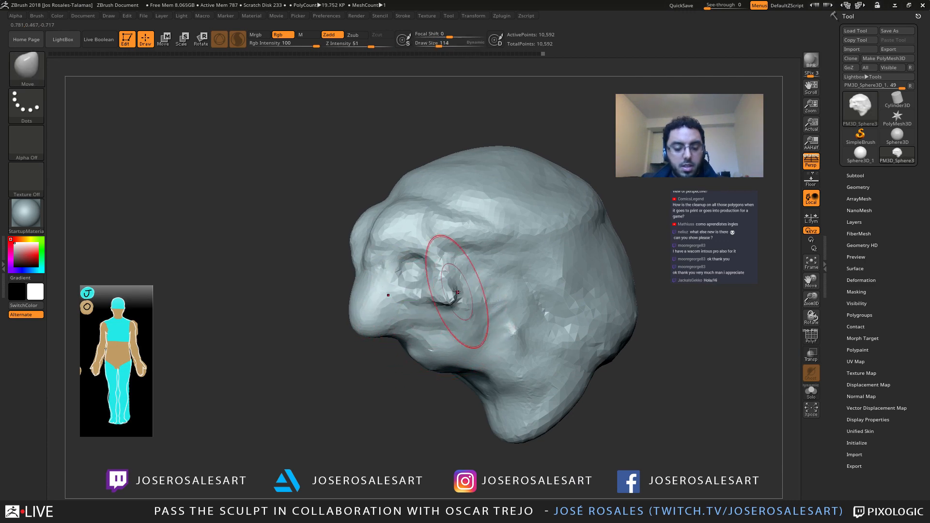
# Step: Clean up the leftover pinch below the outer eye corner and adjust the side of the face with the Move brush
pyautogui.press('s')
pyautogui.moveTo(445, 299); pyautogui.dragTo(435, 300)
pyautogui.press('b')
pyautogui.press('c')
pyautogui.press('b')
pyautogui.moveTo(435, 299)
pyautogui.mouseDown(button='right')
pyautogui.moveTo(557, 300)
pyautogui.moveTo(558, 310)
pyautogui.mouseUp(button='right')
pyautogui.press('b')
pyautogui.press('m')
pyautogui.press('v')
pyautogui.moveTo(282, 313); pyautogui.dragTo(287, 297)
# Step: Fill in the mouth area below the nose with the ClayBuildup brush at draw size 51
pyautogui.press('b')
pyautogui.press('c')
pyautogui.press('b')
pyautogui.keyDown('ctrl'); pyautogui.moveTo(314, 289); pyautogui.dragTo(292, 274, button='right'); pyautogui.keyUp('ctrl')
pyautogui.moveTo(292, 274)
pyautogui.mouseDown(button='right')
pyautogui.moveTo(312, 301)
pyautogui.moveTo(334, 287)
pyautogui.mouseUp(button='right')
pyautogui.moveTo(334, 287)
pyautogui.mouseDown(button='right')
pyautogui.moveTo(305, 292)
pyautogui.moveTo(339, 296)
pyautogui.mouseUp(button='right')
pyautogui.moveTo(339, 295)
pyautogui.mouseDown(button='right')
pyautogui.moveTo(359, 305)
pyautogui.moveTo(324, 319)
pyautogui.moveTo(337, 321)
pyautogui.mouseUp(button='right')
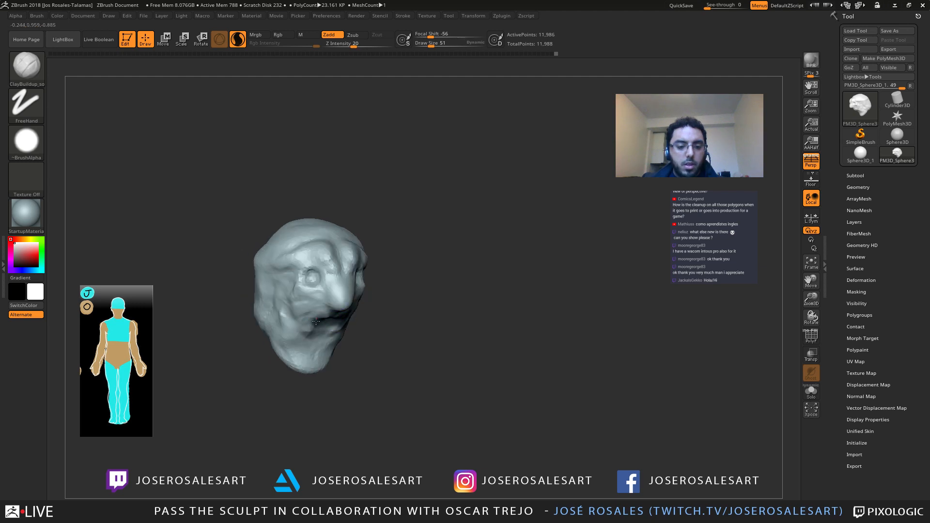
pyautogui.hotkey('ctrl', 'shift', 'z')
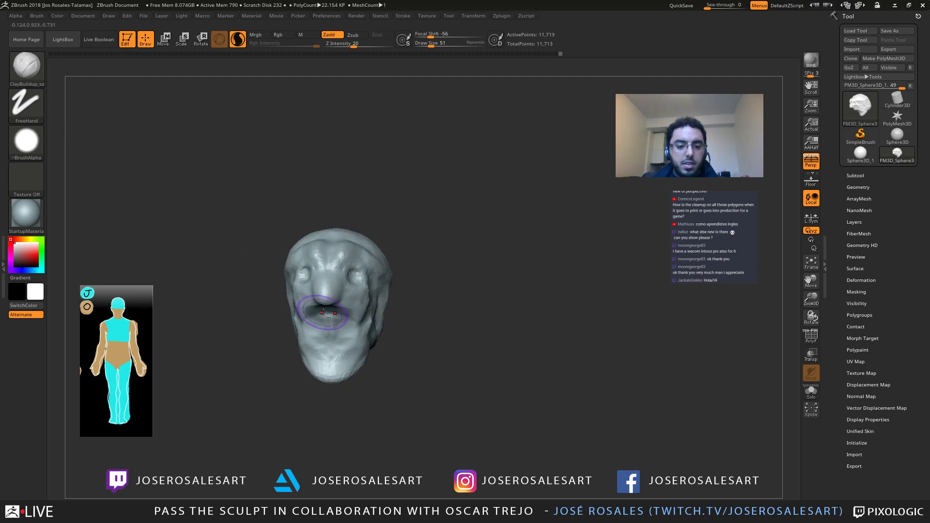
pyautogui.hotkey('ctrl', 'shift', 'z')
# Step: Carve a crease into the side of the nose with the DamStandard brush at draw size 33
pyautogui.press('s')
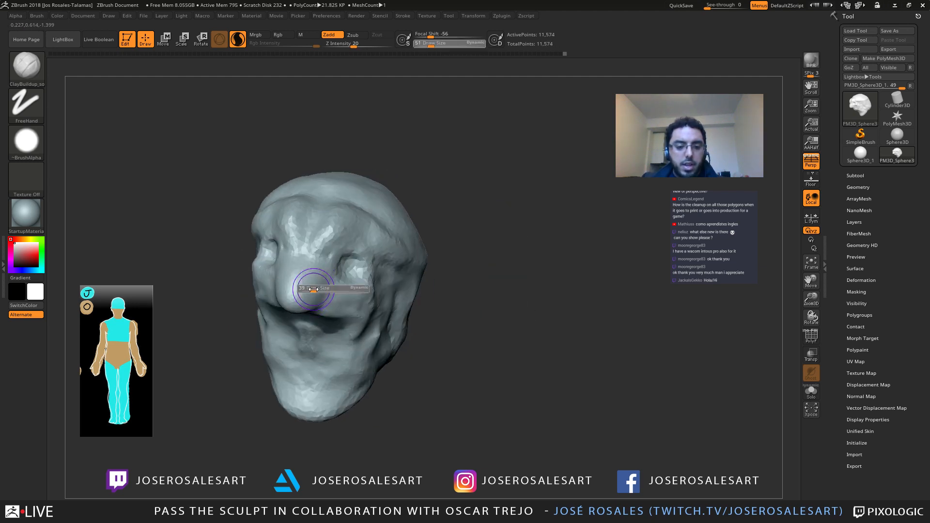
pyautogui.press('b')
pyautogui.press('d')
pyautogui.press('s')
pyautogui.moveTo(295, 211)
pyautogui.mouseDown(button='right')
pyautogui.moveTo(311, 272)
pyautogui.moveTo(305, 247)
pyautogui.mouseUp(button='right')
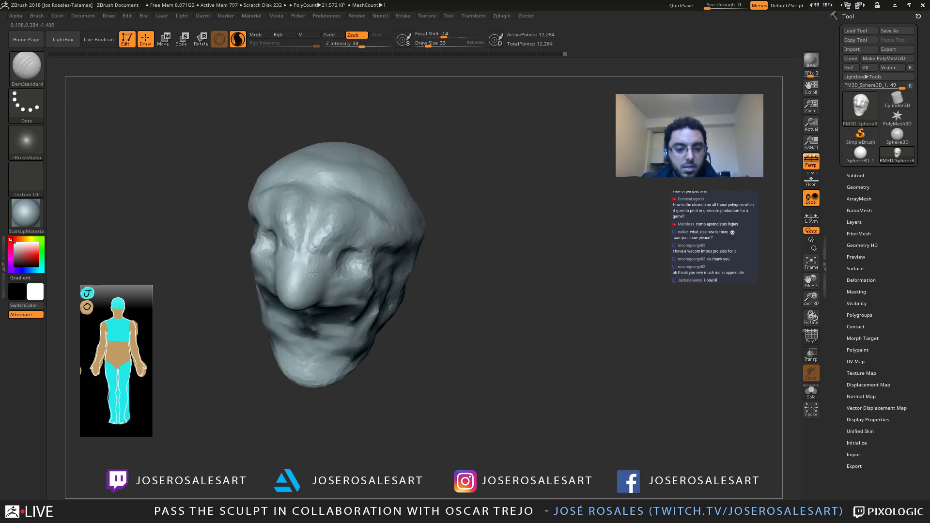
pyautogui.moveTo(291, 302); pyautogui.dragTo(293, 295, button='right')
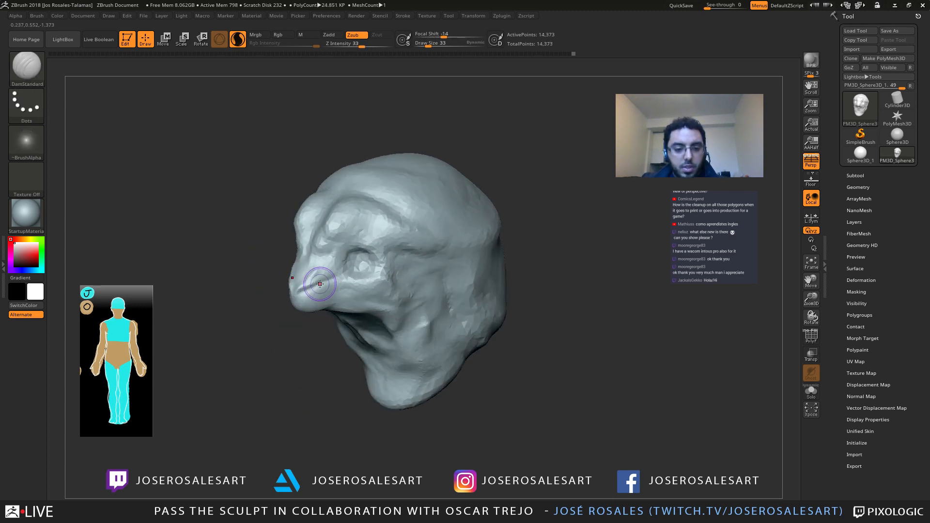
pyautogui.moveTo(333, 256); pyautogui.dragTo(334, 256)
pyautogui.moveTo(335, 257); pyautogui.dragTo(349, 281, button='right')
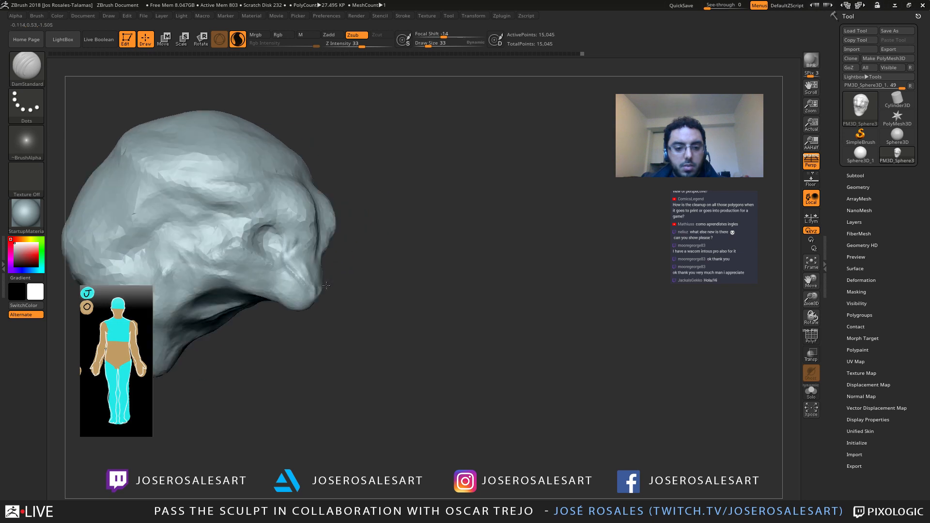
pyautogui.moveTo(298, 289); pyautogui.dragTo(300, 255)
pyautogui.moveTo(300, 255)
pyautogui.mouseDown(button='right')
pyautogui.moveTo(286, 252)
pyautogui.moveTo(296, 254)
pyautogui.mouseUp(button='right')
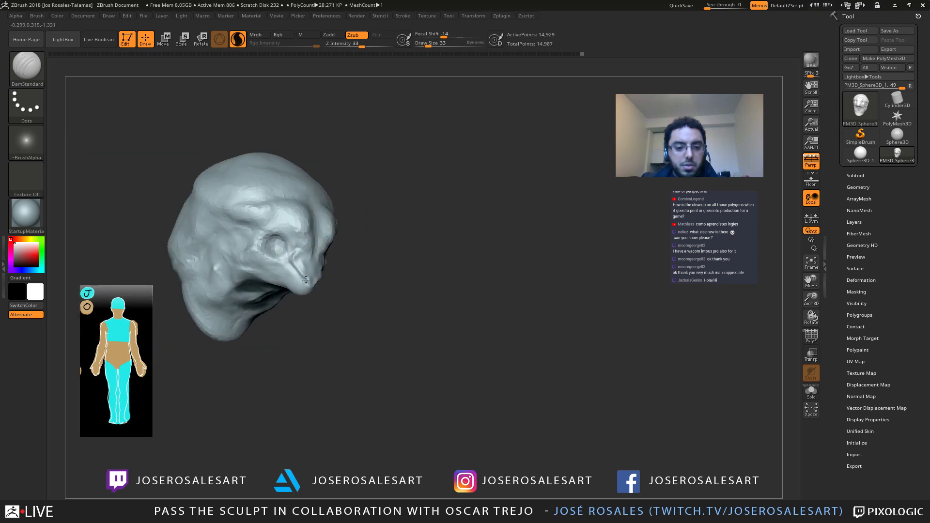
# Step: Deepen the creases running from the inner eye down toward the nose tip with the DamStandard brush
pyautogui.moveTo(306, 279); pyautogui.dragTo(309, 283)
pyautogui.moveTo(308, 284); pyautogui.dragTo(295, 281, button='right')
pyautogui.moveTo(297, 259)
pyautogui.mouseDown()
pyautogui.moveTo(310, 282)
pyautogui.moveTo(325, 281)
pyautogui.mouseUp()
pyautogui.moveTo(325, 281); pyautogui.dragTo(310, 284, button='right')
pyautogui.moveTo(332, 266)
pyautogui.mouseDown()
pyautogui.moveTo(309, 286)
pyautogui.moveTo(322, 286)
pyautogui.mouseUp()
pyautogui.moveTo(325, 284)
pyautogui.mouseDown(button='right')
pyautogui.moveTo(353, 306)
pyautogui.moveTo(373, 291)
pyautogui.mouseUp(button='right')
pyautogui.moveTo(373, 290)
pyautogui.mouseDown(button='right')
pyautogui.moveTo(388, 253)
pyautogui.moveTo(354, 252)
pyautogui.moveTo(322, 223)
pyautogui.mouseUp(button='right')
# Step: Refine the form around the eye with the ClayBuildup brush at draw size 21
pyautogui.press('b')
pyautogui.press('c')
pyautogui.press('b')
pyautogui.press('[')
pyautogui.press('[')
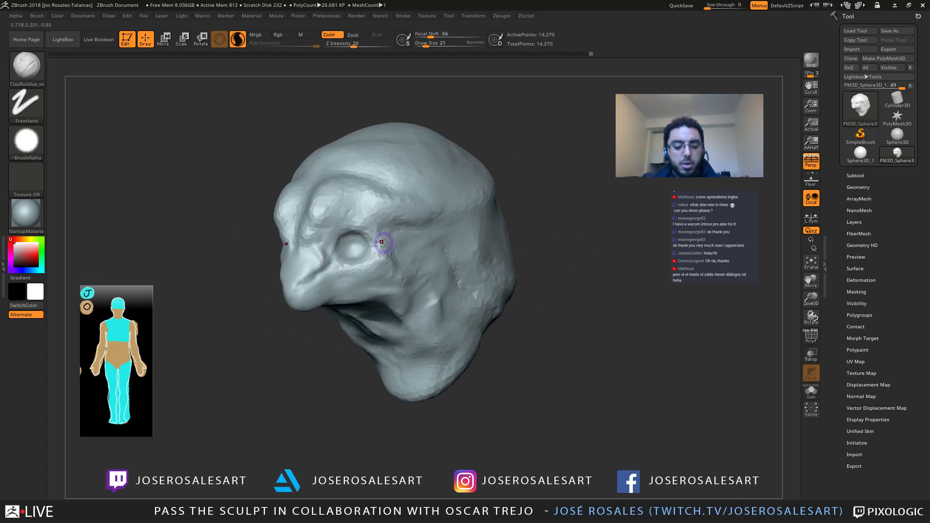
# Step: Carve a crease from above the eye back to the temple with the DamStandard brush at draw size 33
pyautogui.press('b')
pyautogui.press('d')
pyautogui.press('s')
pyautogui.keyDown('ctrl'); pyautogui.moveTo(409, 243); pyautogui.dragTo(383, 232, button='right'); pyautogui.keyUp('ctrl')
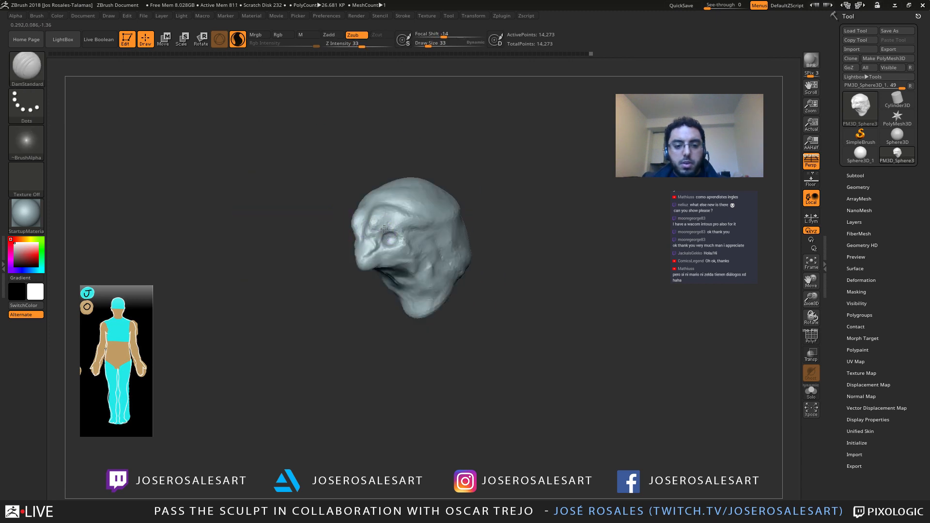
pyautogui.moveTo(373, 234); pyautogui.dragTo(430, 222)
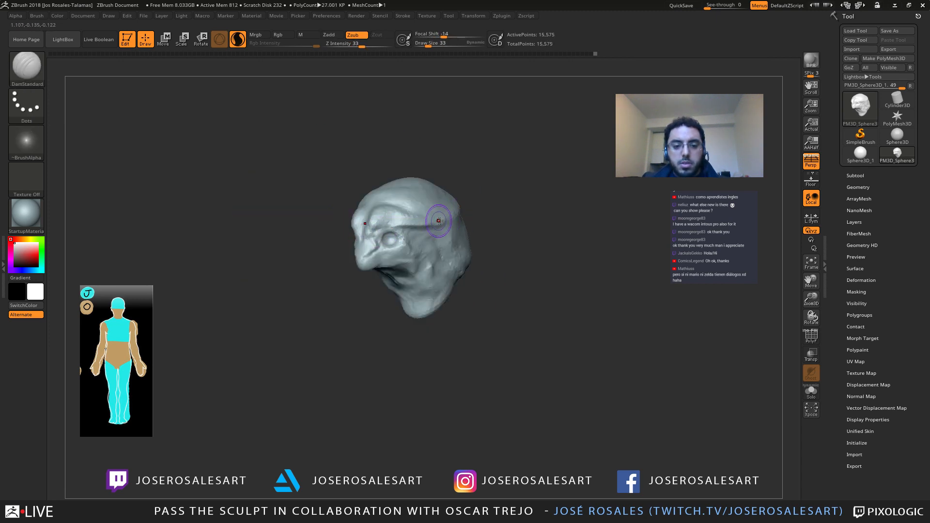
pyautogui.moveTo(439, 221)
pyautogui.mouseDown(button='right')
pyautogui.moveTo(356, 217)
pyautogui.moveTo(364, 247)
pyautogui.mouseUp(button='right')
pyautogui.moveTo(364, 245); pyautogui.dragTo(356, 219)
pyautogui.moveTo(356, 219)
pyautogui.mouseDown(button='right')
pyautogui.moveTo(315, 199)
pyautogui.moveTo(316, 216)
pyautogui.moveTo(283, 225)
pyautogui.moveTo(299, 229)
pyautogui.moveTo(286, 232)
pyautogui.mouseUp(button='right')
pyautogui.keyDown('shift'); pyautogui.moveTo(286, 232); pyautogui.dragTo(271, 238); pyautogui.keyUp('shift')
pyautogui.moveTo(270, 237)
pyautogui.mouseDown(button='right')
pyautogui.moveTo(387, 163)
pyautogui.moveTo(293, 237)
pyautogui.moveTo(339, 232)
pyautogui.moveTo(303, 222)
pyautogui.mouseUp(button='right')
# Step: Push the jaw up and back into a flatter skull profile with the Move brush at draw size 95
pyautogui.press('b')
pyautogui.press('m')
pyautogui.press('v')
pyautogui.moveTo(306, 257); pyautogui.dragTo(313, 250)
pyautogui.moveTo(334, 264); pyautogui.dragTo(324, 290, button='right')
pyautogui.moveTo(321, 299); pyautogui.dragTo(317, 297)
pyautogui.moveTo(290, 286)
pyautogui.mouseDown(button='right')
pyautogui.moveTo(256, 338)
pyautogui.moveTo(293, 313)
pyautogui.moveTo(260, 309)
pyautogui.moveTo(261, 340)
pyautogui.mouseUp(button='right')
pyautogui.keyDown('ctrl'); pyautogui.moveTo(205, 308); pyautogui.dragTo(205, 285, button='right'); pyautogui.keyUp('ctrl')
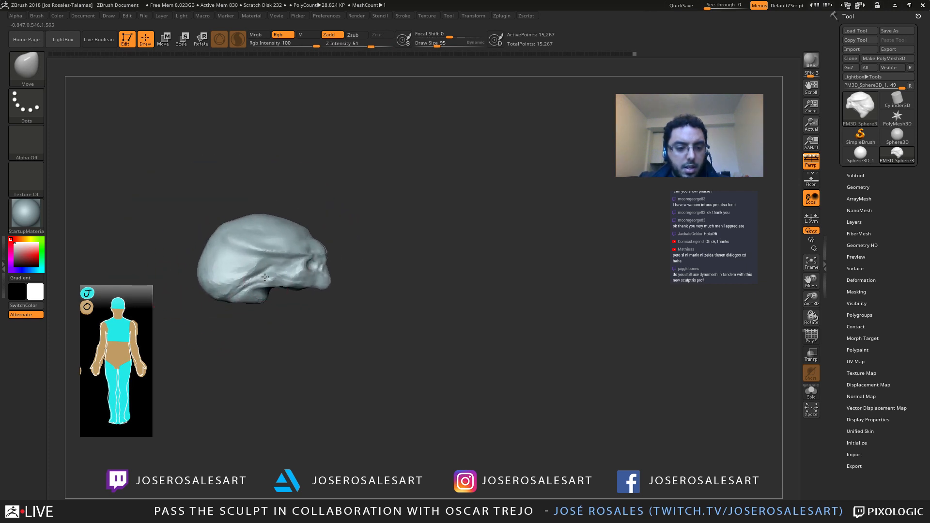
pyautogui.keyDown('ctrl'); pyautogui.moveTo(217, 284); pyautogui.dragTo(220, 311, button='right'); pyautogui.keyUp('ctrl')
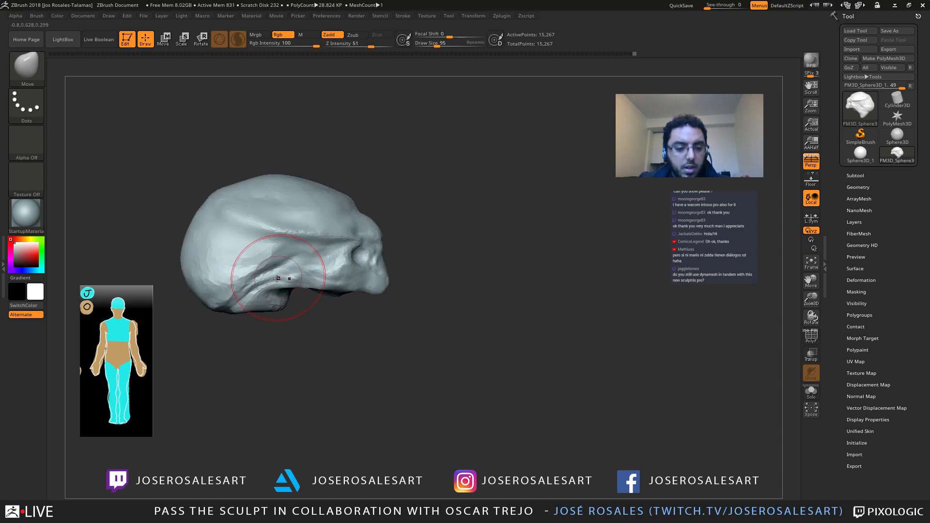
pyautogui.keyDown('ctrl'); pyautogui.moveTo(289, 230); pyautogui.dragTo(288, 206, button='right'); pyautogui.keyUp('ctrl')
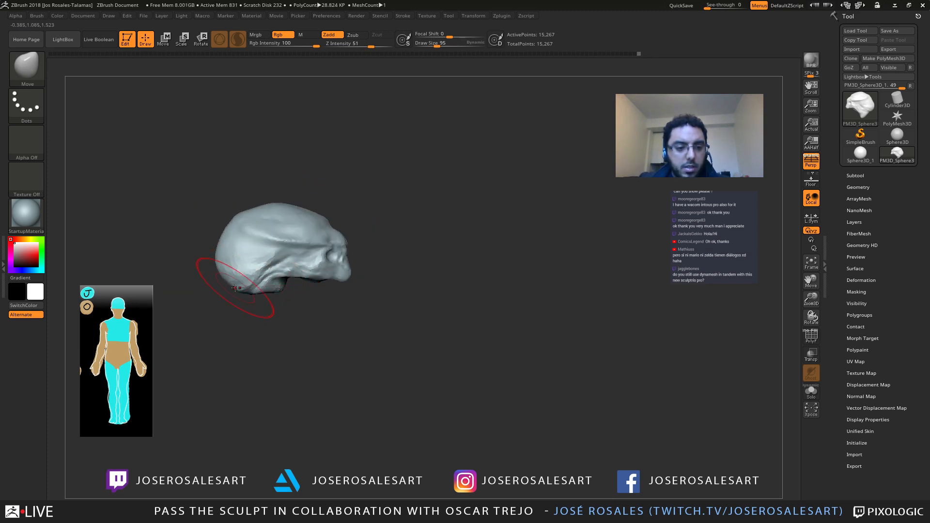
# Step: Adjust the outline of the cranium with the Move brush, reducing the draw size to 65
pyautogui.moveTo(232, 290)
pyautogui.mouseDown(button='right')
pyautogui.moveTo(297, 283)
pyautogui.moveTo(221, 269)
pyautogui.mouseUp(button='right')
pyautogui.moveTo(204, 242); pyautogui.dragTo(209, 237)
pyautogui.moveTo(232, 261)
pyautogui.keyDown('ctrl'); pyautogui.mouseDown(button='right')
pyautogui.moveTo(236, 239)
pyautogui.moveTo(313, 236)
pyautogui.moveTo(289, 251)
pyautogui.moveTo(291, 273)
pyautogui.mouseUp(button='right'); pyautogui.keyUp('ctrl')
pyautogui.keyDown('alt'); pyautogui.moveTo(194, 213); pyautogui.dragTo(241, 224, button='right'); pyautogui.keyUp('alt')
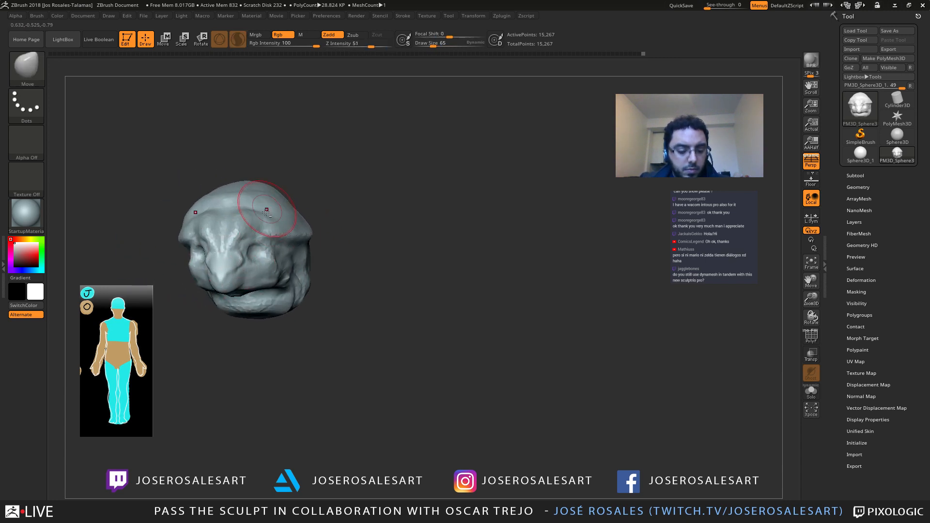
# Step: Build up the brow and the rim around the eye with the ClayBuildup brush at draw size 39
pyautogui.press('1')
pyautogui.keyDown('ctrl'); pyautogui.moveTo(169, 237); pyautogui.dragTo(172, 265, button='right'); pyautogui.keyUp('ctrl')
pyautogui.moveTo(172, 264); pyautogui.dragTo(220, 265, button='right')
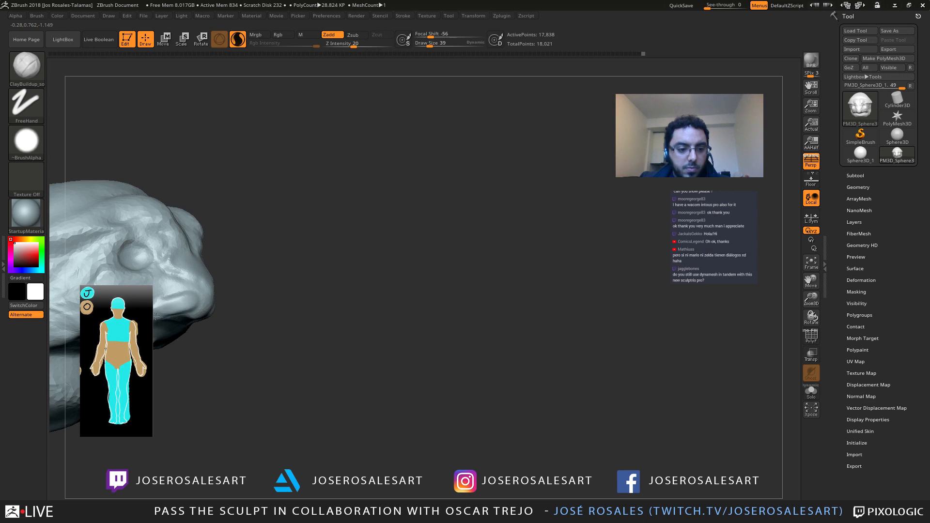
pyautogui.moveTo(233, 315); pyautogui.dragTo(295, 303, button='right')
pyautogui.moveTo(296, 302); pyautogui.dragTo(259, 278, button='right')
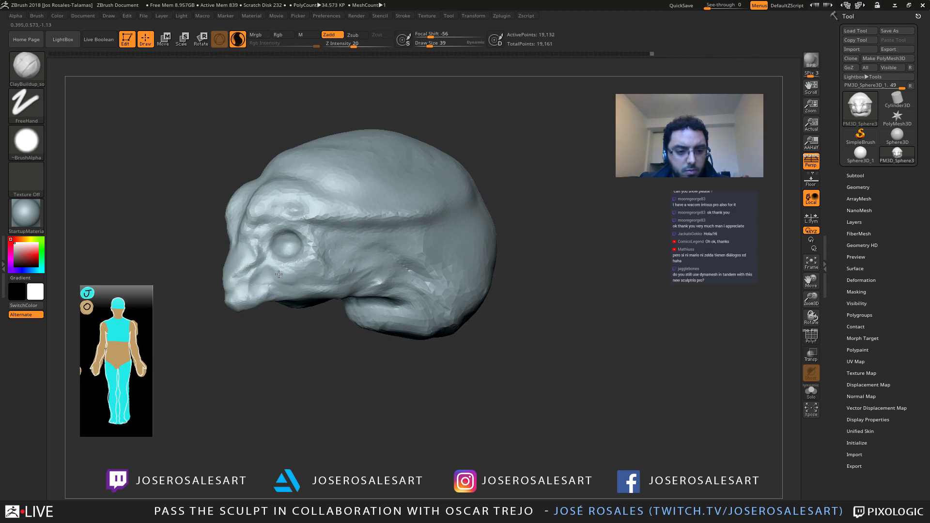
pyautogui.moveTo(279, 274); pyautogui.dragTo(320, 257)
pyautogui.moveTo(218, 303)
pyautogui.mouseDown(button='right')
pyautogui.moveTo(257, 300)
pyautogui.moveTo(232, 308)
pyautogui.moveTo(299, 267)
pyautogui.mouseUp(button='right')
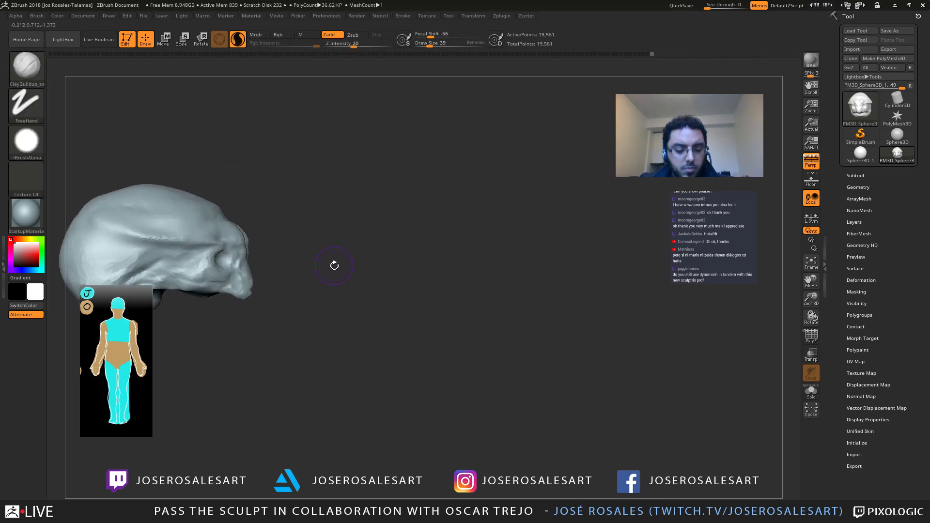
# Step: Pull the nose tip down into a pointed beak with the Move brush at draw size 86
pyautogui.press('b')
pyautogui.press('m')
pyautogui.press('v')
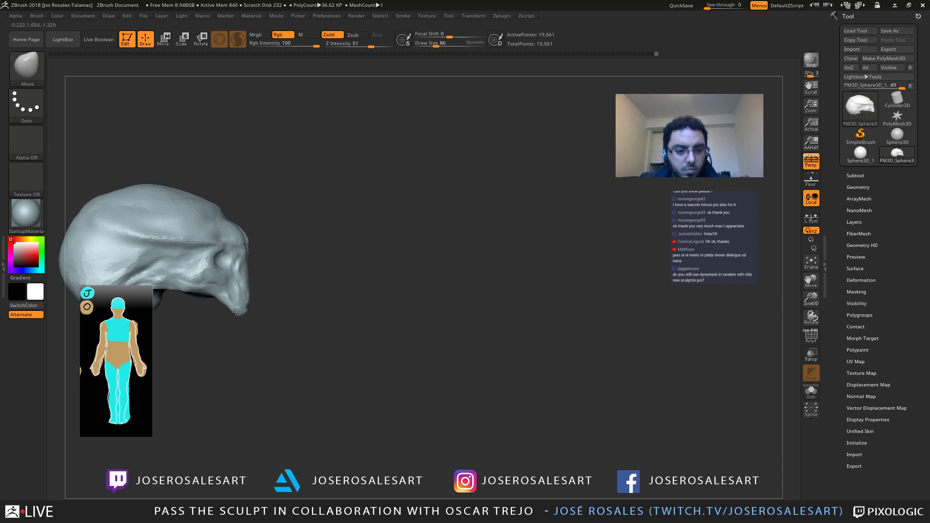
pyautogui.moveTo(235, 313)
pyautogui.keyDown('ctrl'); pyautogui.mouseDown(button='right')
pyautogui.moveTo(230, 257)
pyautogui.moveTo(247, 247)
pyautogui.moveTo(248, 290)
pyautogui.moveTo(191, 301)
pyautogui.mouseUp(button='right'); pyautogui.keyUp('ctrl')
pyautogui.moveTo(218, 331); pyautogui.dragTo(224, 300, button='right')
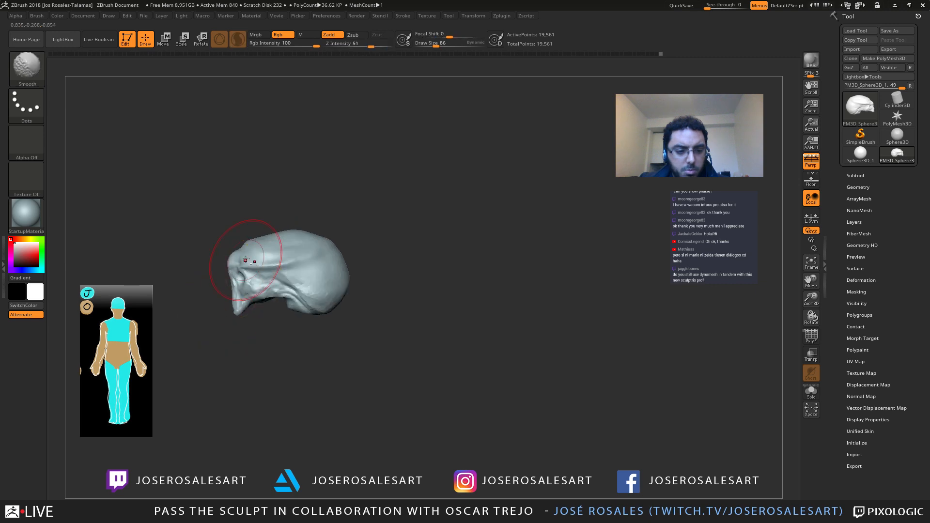
pyautogui.keyDown('ctrl'); pyautogui.moveTo(249, 260); pyautogui.dragTo(237, 301, button='right'); pyautogui.keyUp('ctrl')
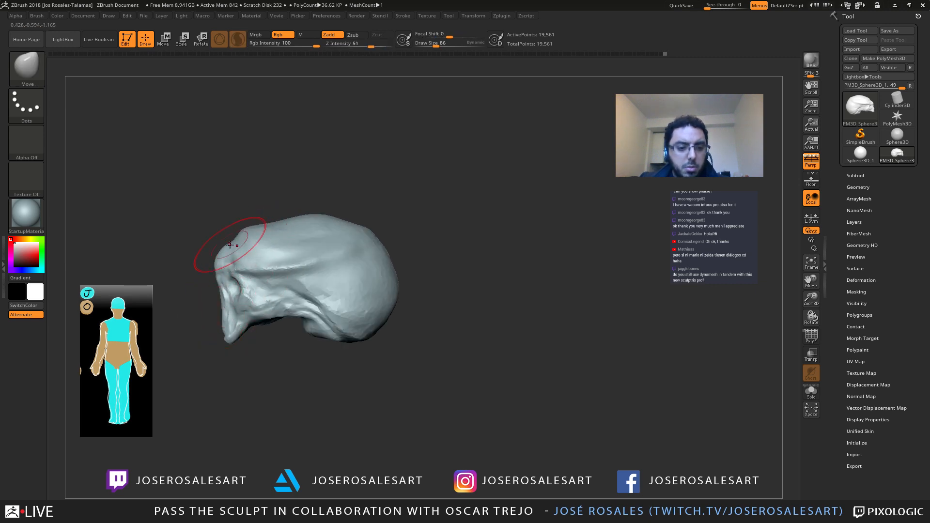
# Step: Build up the bridge of the beak with the ClayBuildup brush at draw size 23 and smooth its surface
pyautogui.moveTo(229, 244)
pyautogui.keyDown('ctrl'); pyautogui.mouseDown(button='right')
pyautogui.moveTo(256, 242)
pyautogui.moveTo(305, 264)
pyautogui.mouseUp(button='right'); pyautogui.keyUp('ctrl')
pyautogui.press('b')
pyautogui.press('c')
pyautogui.press('b')
pyautogui.press('s')
pyautogui.moveTo(310, 267); pyautogui.dragTo(302, 267)
pyautogui.moveTo(218, 264)
pyautogui.keyDown('ctrl'); pyautogui.mouseDown(button='right')
pyautogui.moveTo(197, 304)
pyautogui.moveTo(286, 252)
pyautogui.mouseUp(button='right'); pyautogui.keyUp('ctrl')
pyautogui.moveTo(263, 251); pyautogui.dragTo(265, 257)
pyautogui.moveTo(265, 258)
pyautogui.mouseDown(button='right')
pyautogui.moveTo(235, 251)
pyautogui.moveTo(281, 247)
pyautogui.mouseUp(button='right')
pyautogui.moveTo(291, 248); pyautogui.dragTo(292, 249)
pyautogui.moveTo(292, 250); pyautogui.dragTo(250, 251, button='right')
pyautogui.keyDown('shift'); pyautogui.moveTo(271, 252); pyautogui.dragTo(279, 267); pyautogui.keyUp('shift')
pyautogui.moveTo(278, 266); pyautogui.dragTo(247, 264, button='right')
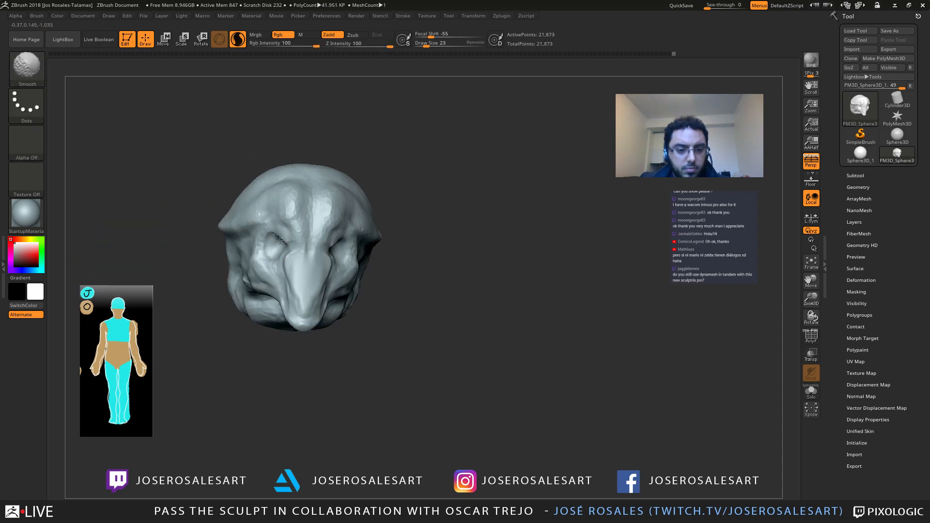
pyautogui.keyDown('shift'); pyautogui.moveTo(291, 264); pyautogui.dragTo(294, 279); pyautogui.keyUp('shift')
pyautogui.moveTo(320, 279)
pyautogui.mouseDown(button='right')
pyautogui.moveTo(294, 278)
pyautogui.moveTo(332, 261)
pyautogui.moveTo(293, 266)
pyautogui.mouseUp(button='right')
# Step: Build up the cheekbone below the eye with the ClayBuildup brush at draw size 36
pyautogui.keyDown('ctrl'); pyautogui.moveTo(378, 264); pyautogui.dragTo(420, 259, button='right'); pyautogui.keyUp('ctrl')
pyautogui.press('s')
pyautogui.moveTo(420, 258); pyautogui.dragTo(426, 258)
pyautogui.keyDown('ctrl'); pyautogui.moveTo(426, 259); pyautogui.dragTo(384, 285, button='right'); pyautogui.keyUp('ctrl')
pyautogui.press('s')
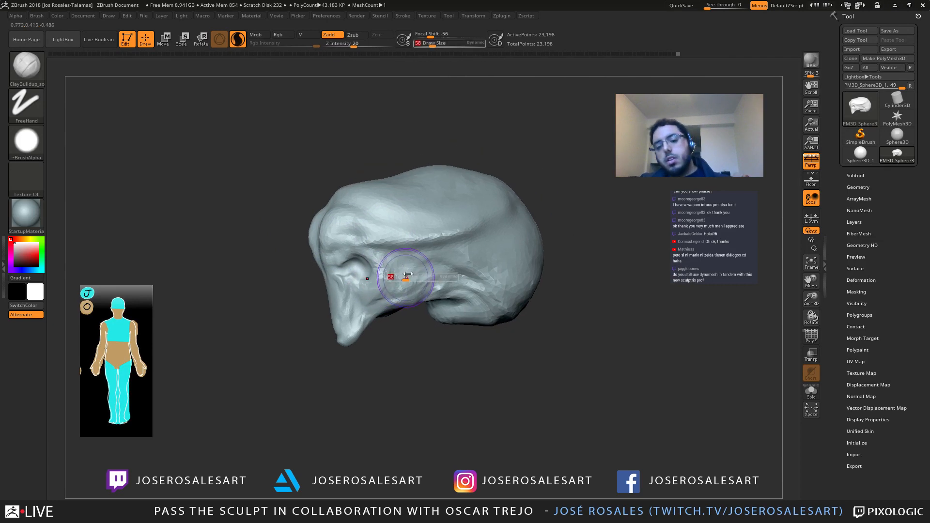
pyautogui.moveTo(407, 275); pyautogui.dragTo(393, 275)
pyautogui.moveTo(402, 271)
pyautogui.mouseDown(button='right')
pyautogui.moveTo(260, 281)
pyautogui.moveTo(301, 290)
pyautogui.moveTo(314, 312)
pyautogui.mouseUp(button='right')
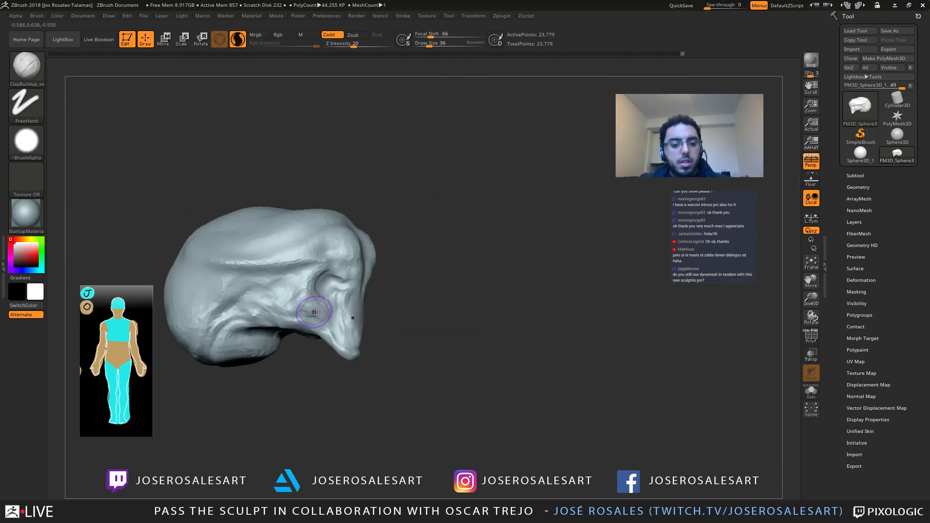
pyautogui.moveTo(297, 308); pyautogui.dragTo(304, 313)
pyautogui.moveTo(304, 310)
pyautogui.mouseDown(button='right')
pyautogui.moveTo(324, 304)
pyautogui.moveTo(270, 279)
pyautogui.moveTo(322, 314)
pyautogui.moveTo(314, 325)
pyautogui.moveTo(353, 324)
pyautogui.moveTo(345, 305)
pyautogui.moveTo(359, 311)
pyautogui.mouseUp(button='right')
pyautogui.keyDown('ctrl'); pyautogui.moveTo(271, 291); pyautogui.dragTo(279, 320, button='right'); pyautogui.keyUp('ctrl')
pyautogui.moveTo(279, 319); pyautogui.dragTo(294, 311, button='right')
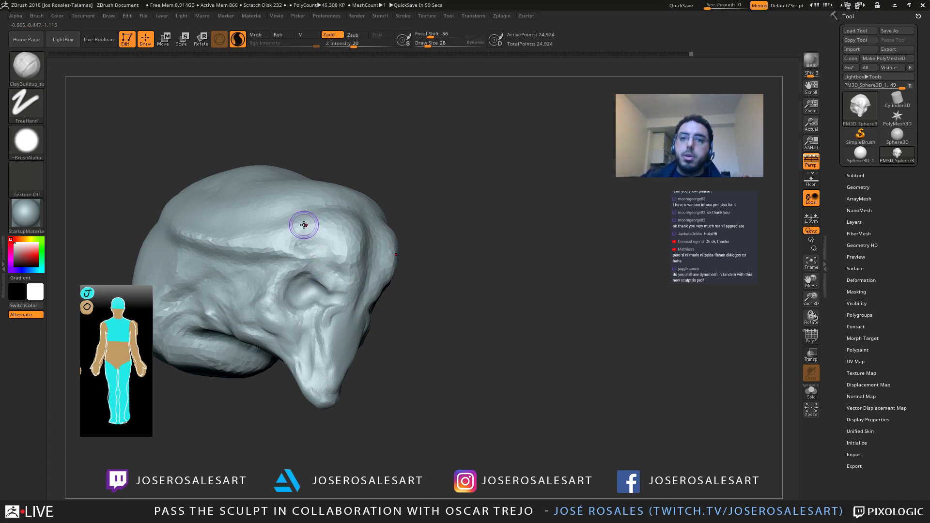
# Step: Carve the long crease along the side of the cranium towards the eye with the DamStandard brush at draw size 42
pyautogui.moveTo(252, 228); pyautogui.dragTo(260, 259, button='right')
pyautogui.press('b')
pyautogui.press('d')
pyautogui.press('s')
pyautogui.moveTo(272, 303)
pyautogui.mouseDown(button='right')
pyautogui.moveTo(318, 290)
pyautogui.moveTo(277, 305)
pyautogui.moveTo(262, 296)
pyautogui.moveTo(262, 281)
pyautogui.mouseUp(button='right')
pyautogui.moveTo(262, 281); pyautogui.dragTo(286, 271, button='right')
pyautogui.moveTo(310, 249)
pyautogui.mouseDown()
pyautogui.moveTo(272, 284)
pyautogui.moveTo(203, 307)
pyautogui.mouseUp()
pyautogui.moveTo(204, 307); pyautogui.dragTo(288, 257, button='right')
pyautogui.moveTo(288, 257); pyautogui.dragTo(306, 279)
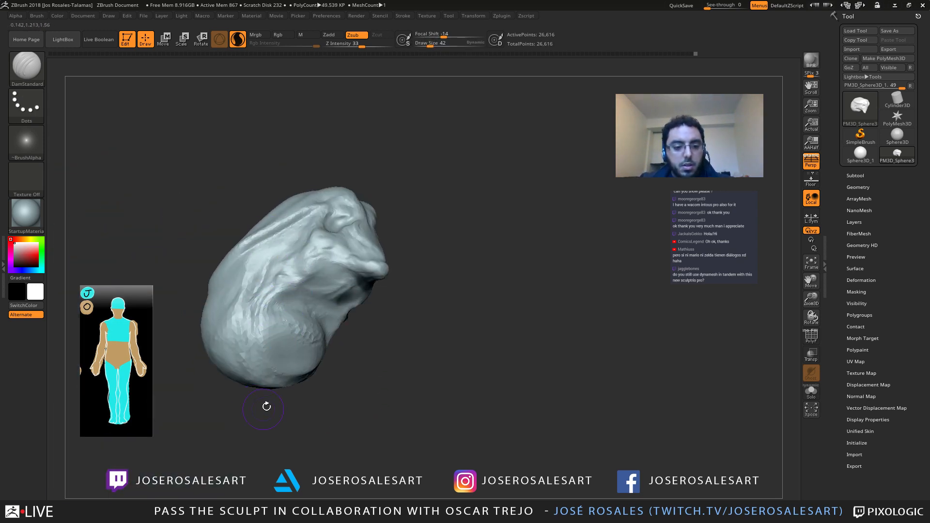
pyautogui.moveTo(329, 319); pyautogui.dragTo(302, 325, button='right')
pyautogui.moveTo(190, 296); pyautogui.dragTo(247, 292)
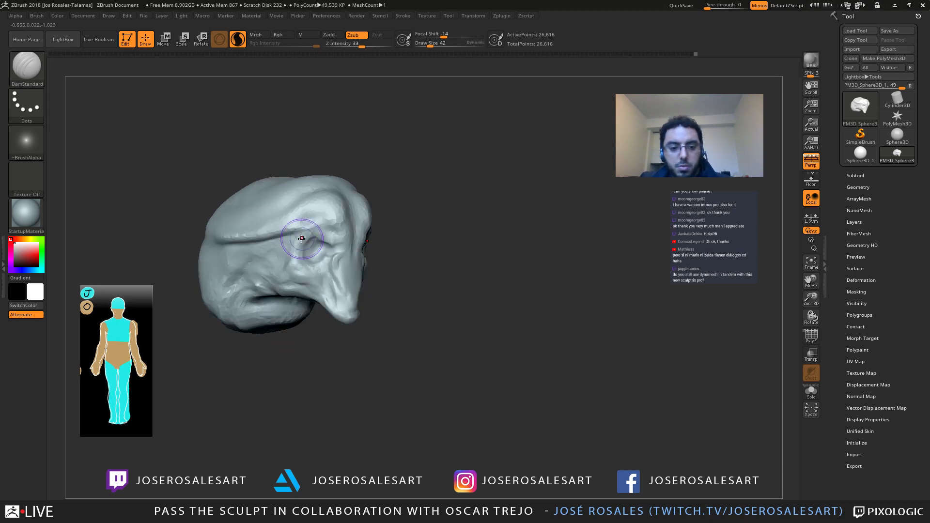
pyautogui.moveTo(302, 244); pyautogui.dragTo(315, 232)
# Step: Add volume to the brow above the eye with the ClayBuildup brush
pyautogui.press('1')
pyautogui.keyDown('ctrl'); pyautogui.moveTo(301, 254); pyautogui.dragTo(302, 271, button='right'); pyautogui.keyUp('ctrl')
pyautogui.press('s')
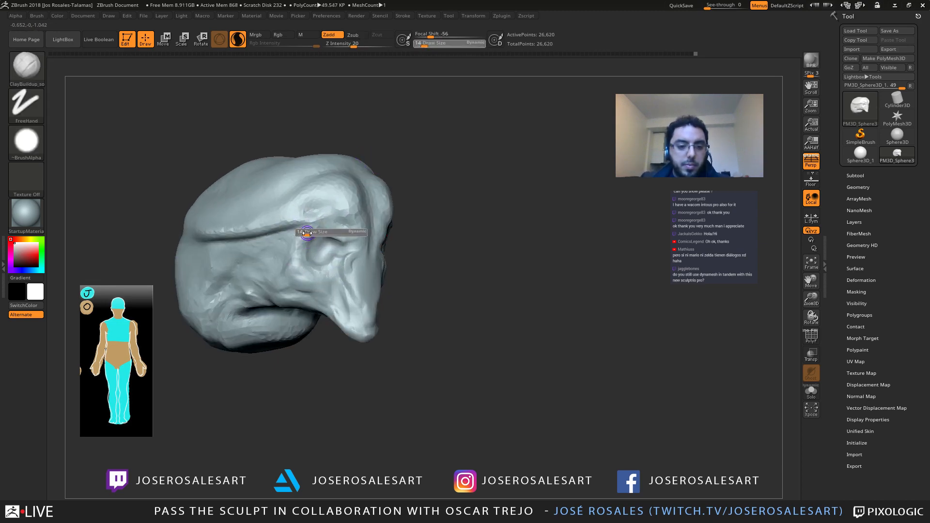
pyautogui.moveTo(303, 234); pyautogui.dragTo(310, 234)
pyautogui.moveTo(364, 228)
pyautogui.mouseDown(button='right')
pyautogui.moveTo(327, 251)
pyautogui.moveTo(321, 268)
pyautogui.mouseUp(button='right')
pyautogui.moveTo(381, 210)
pyautogui.mouseDown(button='right')
pyautogui.moveTo(334, 245)
pyautogui.moveTo(365, 284)
pyautogui.moveTo(343, 293)
pyautogui.moveTo(405, 291)
pyautogui.mouseUp(button='right')
# Step: Carve a crease around the tip of the beak with the DamStandard brush at draw size 21 and smooth its edge
pyautogui.press('2')
pyautogui.press('s')
pyautogui.moveTo(403, 291); pyautogui.dragTo(402, 285)
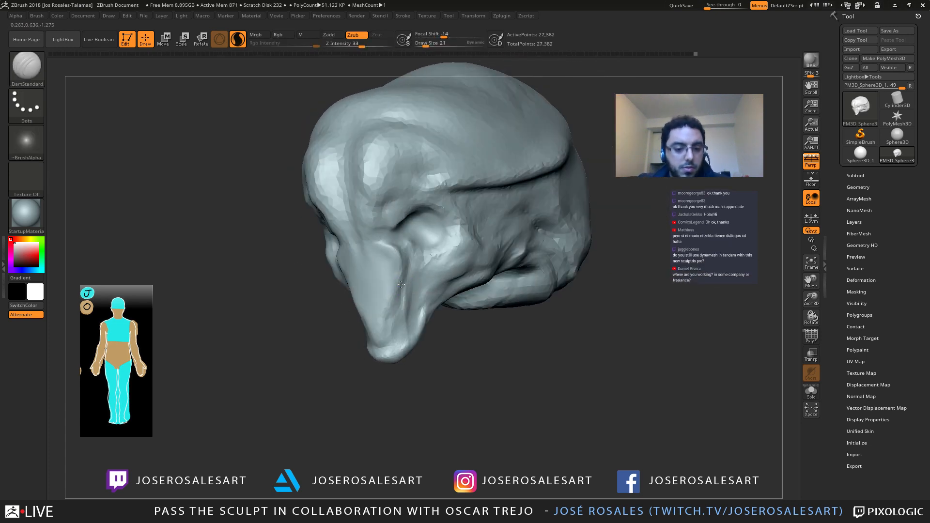
pyautogui.moveTo(393, 318); pyautogui.dragTo(386, 343)
pyautogui.moveTo(385, 342); pyautogui.dragTo(421, 340, button='right')
pyautogui.moveTo(389, 335); pyautogui.dragTo(382, 345)
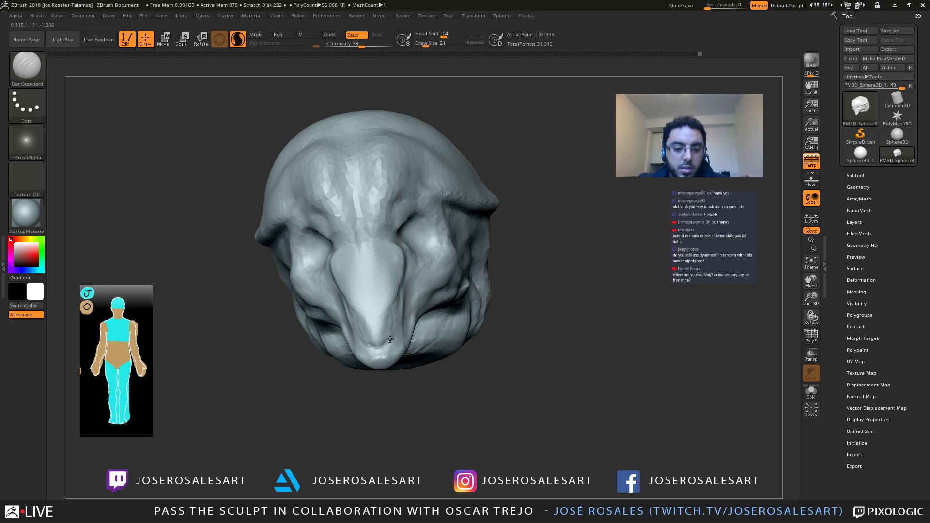
pyautogui.moveTo(390, 339); pyautogui.dragTo(376, 343, button='right')
pyautogui.moveTo(375, 343); pyautogui.dragTo(373, 340)
pyautogui.moveTo(373, 340); pyautogui.dragTo(371, 338, button='right')
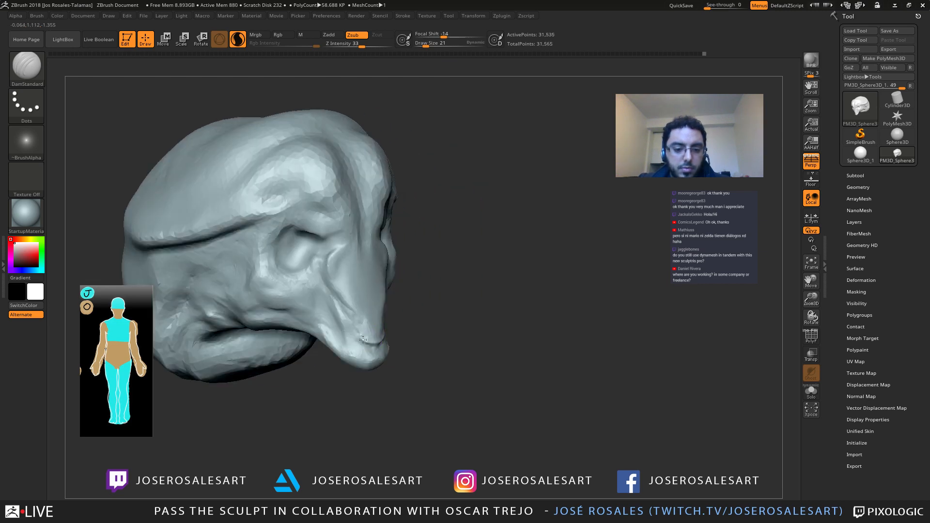
pyautogui.moveTo(358, 331); pyautogui.dragTo(359, 338)
pyautogui.moveTo(359, 338); pyautogui.dragTo(364, 329, button='right')
pyautogui.keyDown('shift'); pyautogui.moveTo(364, 328); pyautogui.dragTo(366, 334); pyautogui.keyUp('shift')
# Step: Build up the forehead and upper cranium with the ClayBuildup brush at draw size 36
pyautogui.moveTo(412, 330)
pyautogui.mouseDown(button='right')
pyautogui.moveTo(391, 326)
pyautogui.moveTo(361, 296)
pyautogui.moveTo(345, 244)
pyautogui.mouseUp(button='right')
pyautogui.press('1')
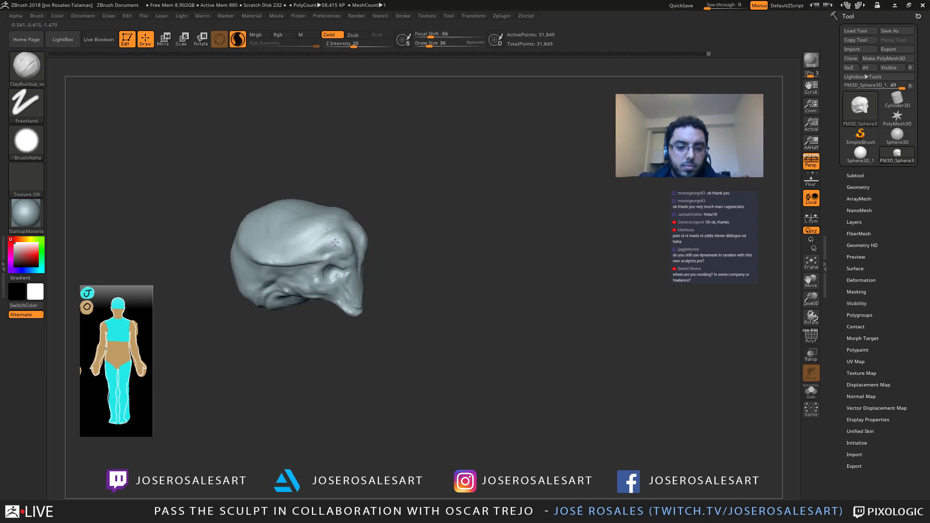
pyautogui.moveTo(312, 240); pyautogui.dragTo(320, 236)
pyautogui.moveTo(320, 237); pyautogui.dragTo(332, 228, button='right')
pyautogui.moveTo(315, 206); pyautogui.dragTo(308, 196)
pyautogui.moveTo(307, 196); pyautogui.dragTo(328, 184, button='right')
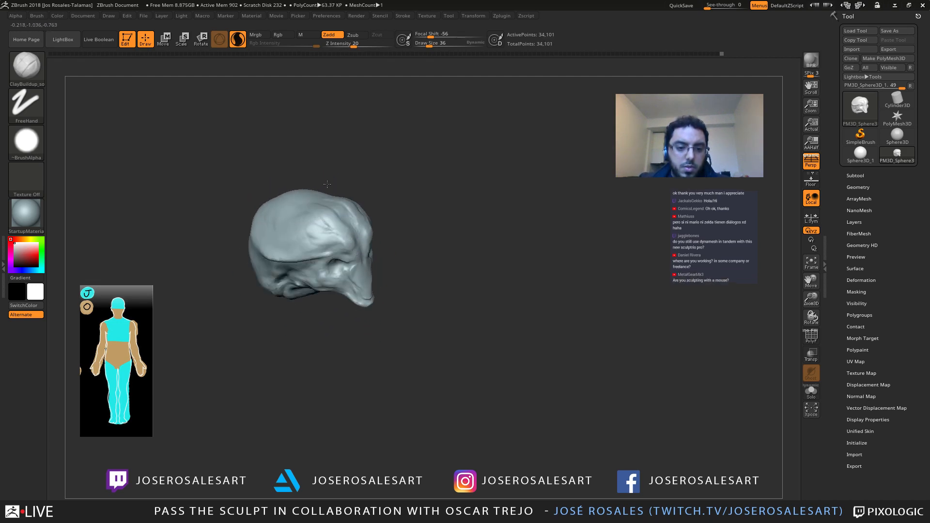
# Step: Build up the ridges between the brows and around the inner eye corners with ClayBuildup, reducing the draw size to 17
pyautogui.moveTo(352, 248); pyautogui.dragTo(337, 230, button='right')
pyautogui.moveTo(356, 252); pyautogui.dragTo(342, 245)
pyautogui.moveTo(341, 245); pyautogui.dragTo(357, 257, button='right')
pyautogui.moveTo(359, 249)
pyautogui.mouseDown()
pyautogui.moveTo(368, 261)
pyautogui.moveTo(359, 259)
pyautogui.mouseUp()
pyautogui.moveTo(360, 259); pyautogui.dragTo(365, 255, button='right')
pyautogui.keyDown('ctrl'); pyautogui.moveTo(366, 254); pyautogui.dragTo(364, 268, button='right'); pyautogui.keyUp('ctrl')
pyautogui.moveTo(364, 268); pyautogui.dragTo(363, 271)
pyautogui.moveTo(362, 272)
pyautogui.mouseDown(button='right')
pyautogui.moveTo(339, 297)
pyautogui.moveTo(286, 283)
pyautogui.moveTo(400, 277)
pyautogui.moveTo(417, 267)
pyautogui.mouseUp(button='right')
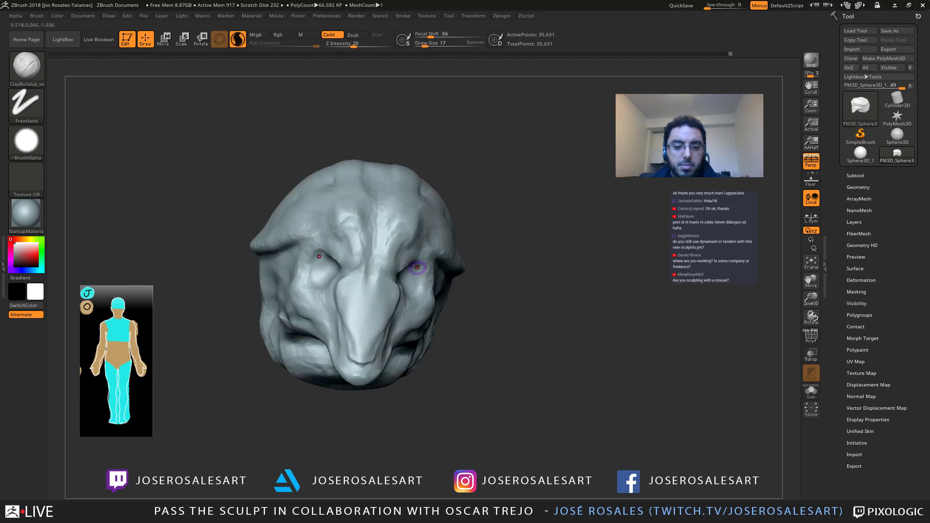
# Step: Carve a pointed central crease up the middle of the forehead with the DamStandard brush at draw size 28
pyautogui.moveTo(338, 278)
pyautogui.mouseDown(button='right')
pyautogui.moveTo(328, 295)
pyautogui.moveTo(386, 268)
pyautogui.mouseUp(button='right')
pyautogui.press('b')
pyautogui.press('d')
pyautogui.press('s')
pyautogui.moveTo(357, 273); pyautogui.dragTo(360, 267)
pyautogui.moveTo(361, 248); pyautogui.dragTo(371, 245, button='right')
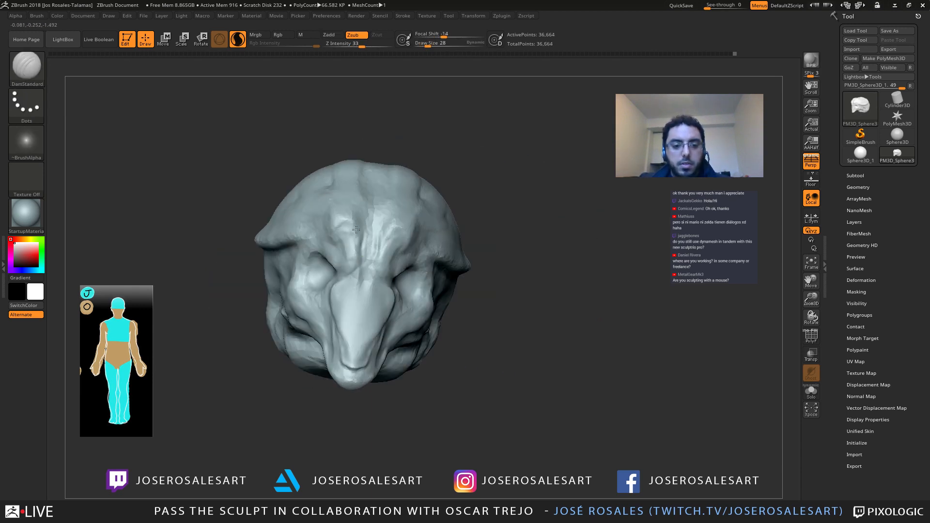
pyautogui.moveTo(371, 245); pyautogui.dragTo(370, 219)
pyautogui.moveTo(365, 234)
pyautogui.mouseDown(button='right')
pyautogui.moveTo(332, 230)
pyautogui.moveTo(359, 233)
pyautogui.mouseUp(button='right')
pyautogui.moveTo(371, 228); pyautogui.dragTo(378, 201)
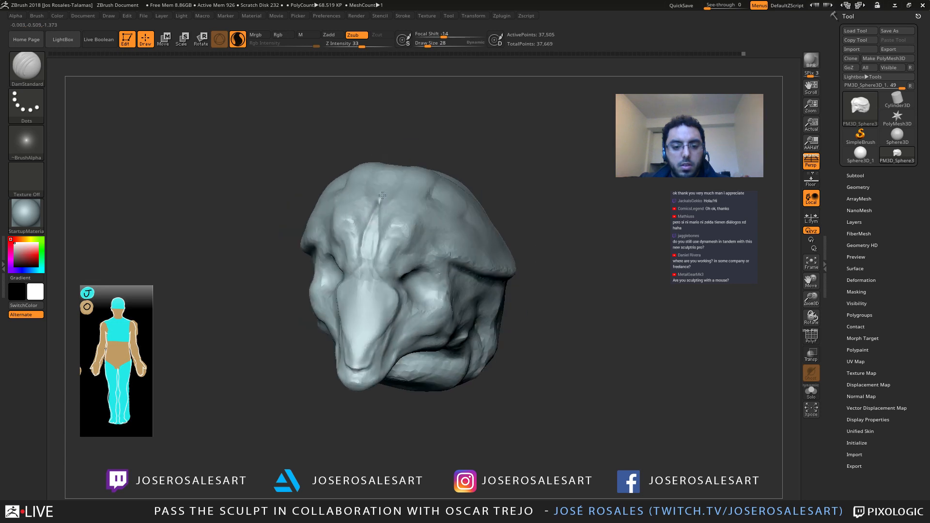
# Step: Try to carve nostrils into the sides of the beak with the DamStandard brush and undo the strokes
pyautogui.keyDown('ctrl'); pyautogui.moveTo(383, 228); pyautogui.dragTo(373, 286, button='right'); pyautogui.keyUp('ctrl')
pyautogui.moveTo(386, 297); pyautogui.dragTo(382, 309)
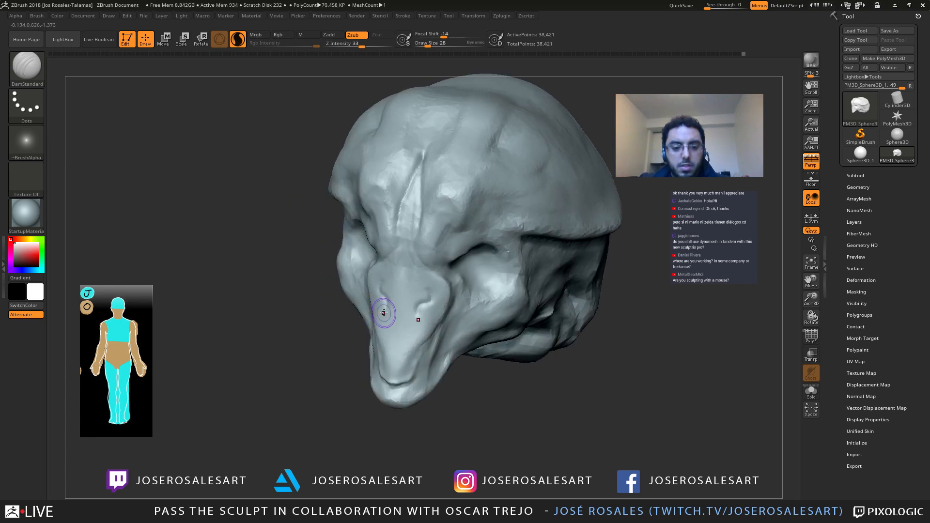
pyautogui.keyDown('ctrl'); pyautogui.moveTo(382, 310); pyautogui.dragTo(381, 286, button='right'); pyautogui.keyUp('ctrl')
pyautogui.moveTo(381, 286); pyautogui.dragTo(412, 308, button='right')
pyautogui.keyDown('ctrl'); pyautogui.moveTo(412, 308); pyautogui.dragTo(395, 295, button='right'); pyautogui.keyUp('ctrl')
pyautogui.moveTo(418, 286); pyautogui.dragTo(420, 304)
pyautogui.moveTo(420, 304); pyautogui.dragTo(427, 302, button='right')
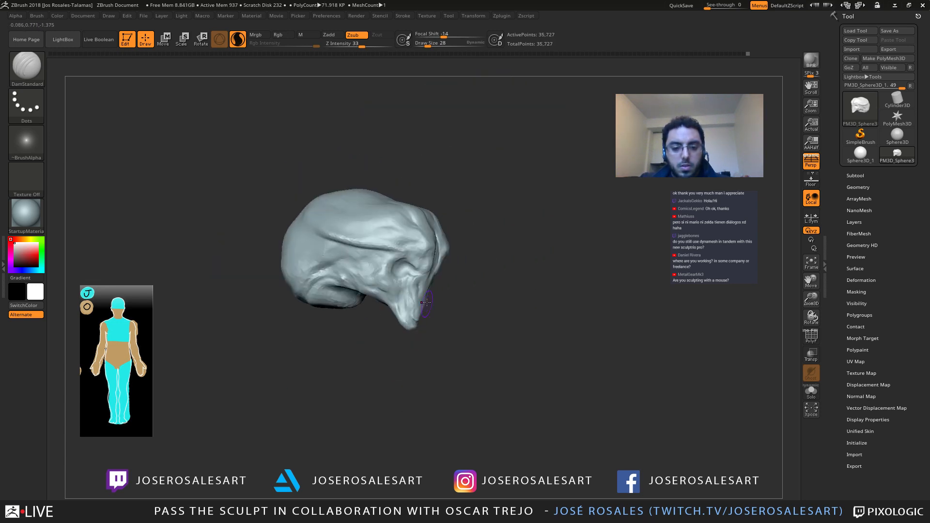
pyautogui.hotkey('ctrl', 'z')
pyautogui.hotkey('ctrl', 'z')
pyautogui.hotkey('ctrl', 'z')
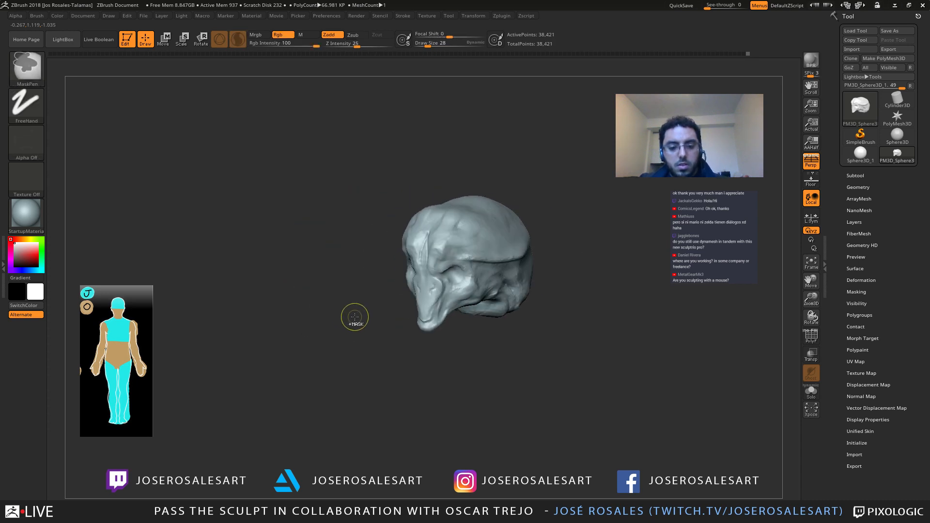
pyautogui.keyDown('ctrl'); pyautogui.moveTo(465, 341); pyautogui.dragTo(467, 305, button='right'); pyautogui.keyUp('ctrl')
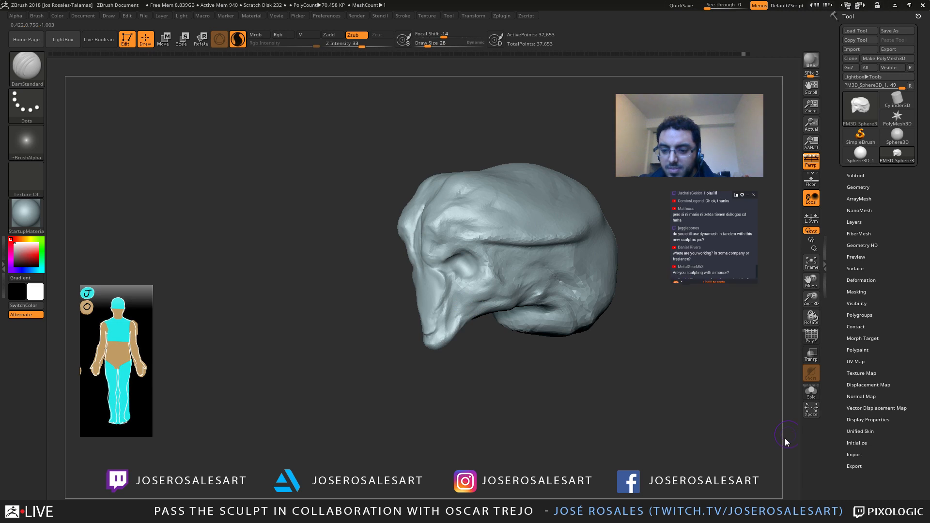
pyautogui.scroll(5, 756, 260)
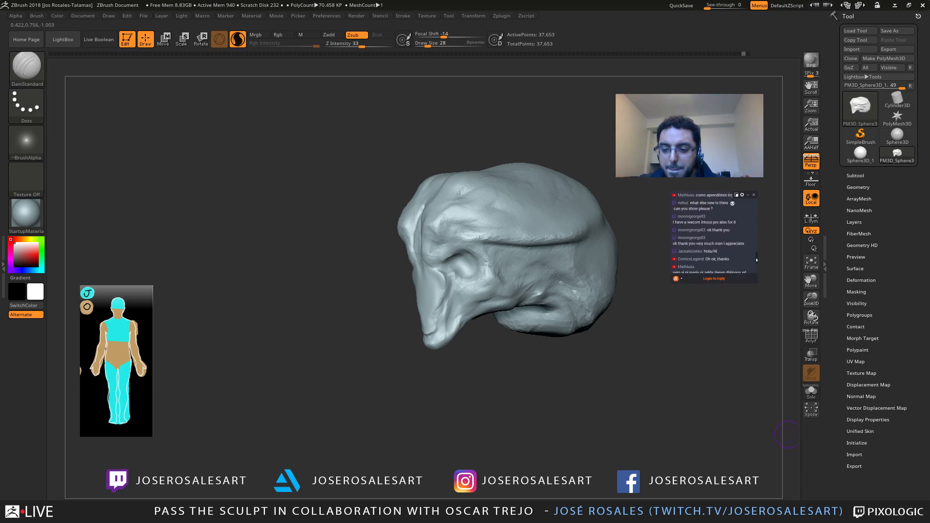
pyautogui.scroll(-2, 756, 260)
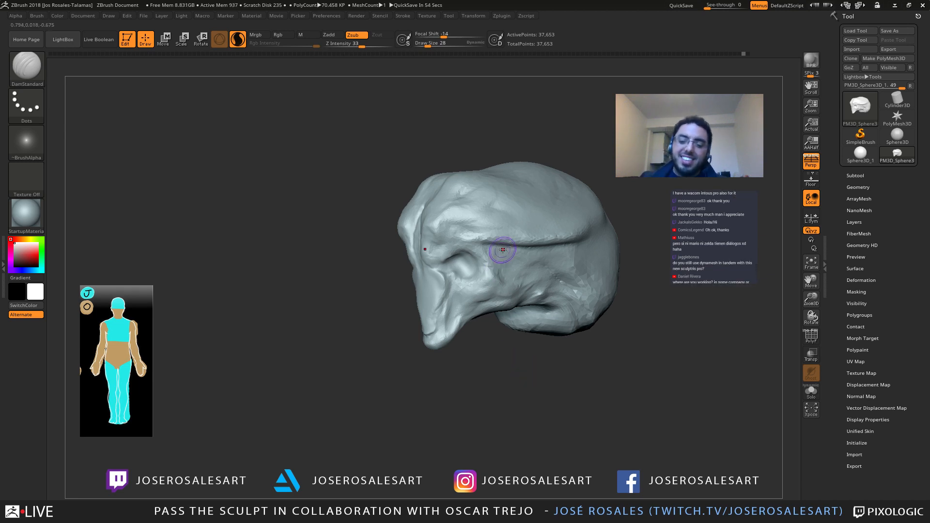
pyautogui.moveTo(455, 354); pyautogui.dragTo(509, 356)
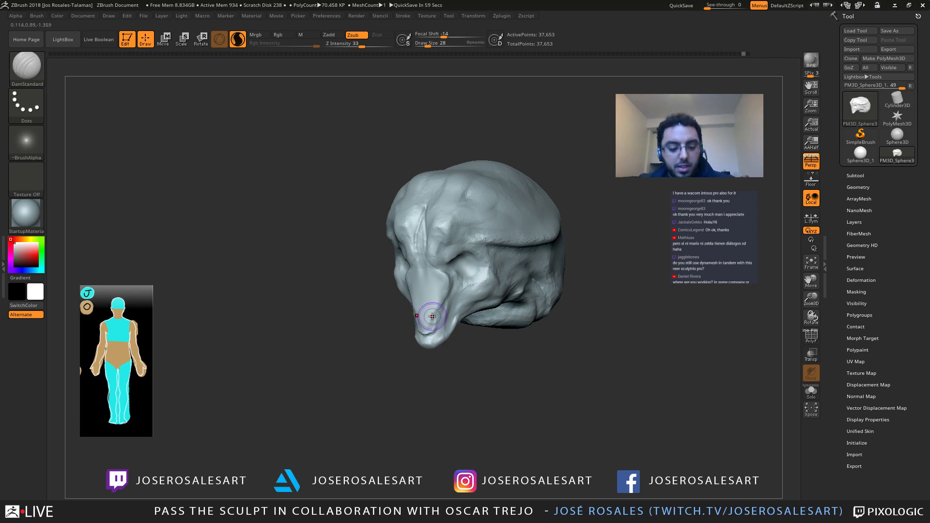
# Step: Carve the crease from the inner eye corner down the side of the beak with the DamStandard brush at draw size 26
pyautogui.moveTo(473, 343)
pyautogui.mouseDown()
pyautogui.moveTo(416, 326)
pyautogui.moveTo(435, 259)
pyautogui.moveTo(409, 270)
pyautogui.mouseUp()
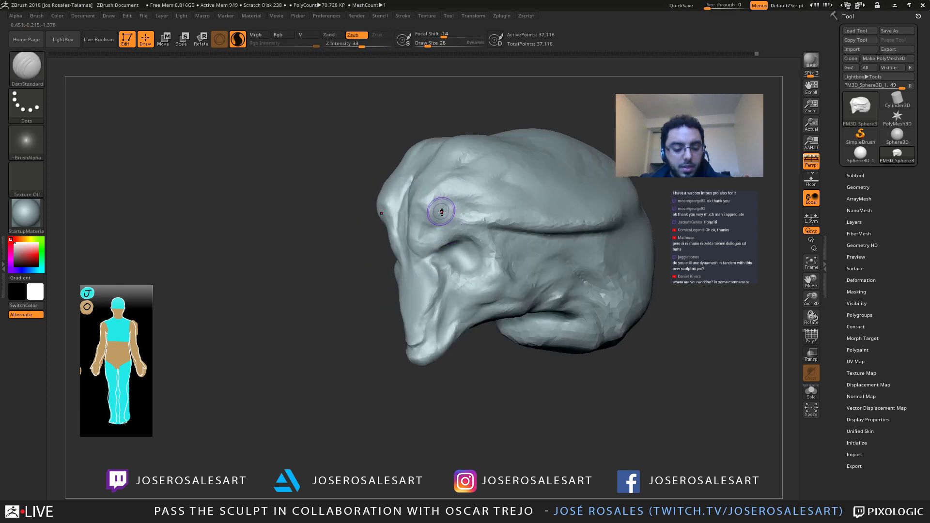
pyautogui.press('s')
pyautogui.press('s')
pyautogui.keyDown('ctrl'); pyautogui.moveTo(434, 271); pyautogui.dragTo(433, 261, button='right'); pyautogui.keyUp('ctrl')
pyautogui.press('s')
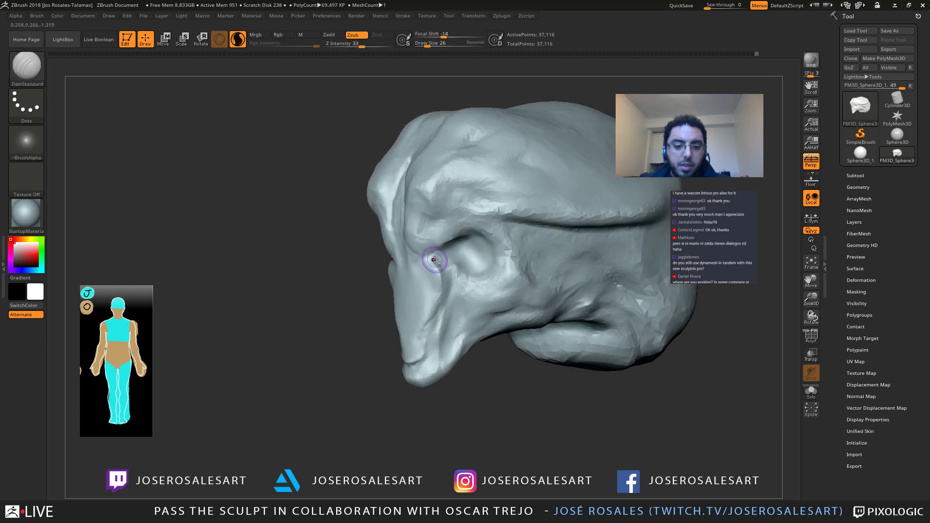
pyautogui.press('2')
pyautogui.moveTo(436, 264)
pyautogui.mouseDown()
pyautogui.moveTo(437, 256)
pyautogui.moveTo(448, 286)
pyautogui.mouseUp()
pyautogui.keyDown('ctrl'); pyautogui.moveTo(448, 276); pyautogui.dragTo(449, 264, button='right'); pyautogui.keyUp('ctrl')
# Step: Build up the cheekbone and lower eye rim with the ClayBuildup brush at draw size 26
pyautogui.moveTo(412, 274); pyautogui.dragTo(469, 268, button='right')
pyautogui.moveTo(401, 255); pyautogui.dragTo(419, 254)
pyautogui.moveTo(420, 257)
pyautogui.mouseDown(button='right')
pyautogui.moveTo(418, 269)
pyautogui.moveTo(388, 277)
pyautogui.moveTo(431, 281)
pyautogui.mouseUp(button='right')
pyautogui.moveTo(405, 272); pyautogui.dragTo(417, 277)
pyautogui.moveTo(418, 266)
pyautogui.mouseDown(button='right')
pyautogui.moveTo(386, 263)
pyautogui.moveTo(378, 252)
pyautogui.moveTo(393, 273)
pyautogui.mouseUp(button='right')
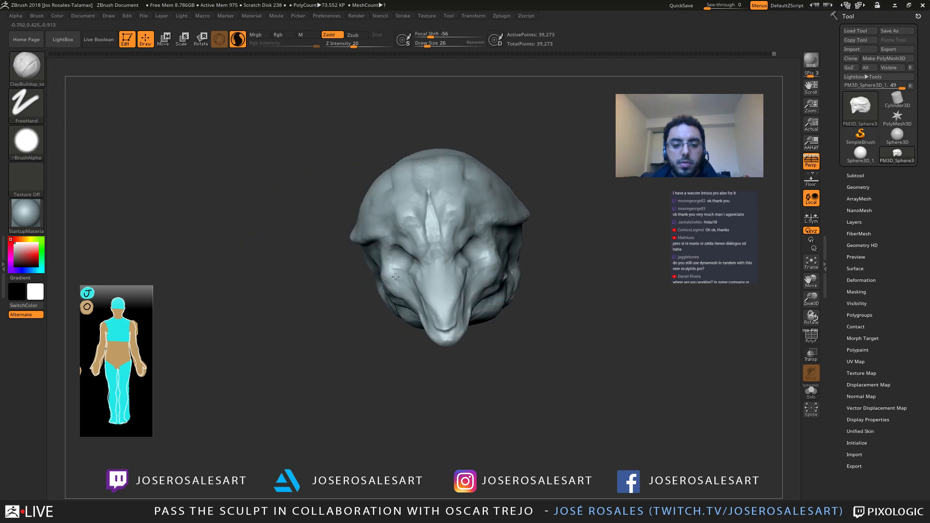
pyautogui.moveTo(410, 271); pyautogui.dragTo(418, 274)
pyautogui.moveTo(412, 273); pyautogui.dragTo(426, 274, button='right')
pyautogui.moveTo(392, 276)
pyautogui.mouseDown()
pyautogui.moveTo(404, 278)
pyautogui.moveTo(384, 293)
pyautogui.mouseUp()
pyautogui.moveTo(382, 290); pyautogui.dragTo(397, 275, button='right')
pyautogui.moveTo(369, 282); pyautogui.dragTo(367, 284)
pyautogui.moveTo(366, 284); pyautogui.dragTo(366, 294, button='right')
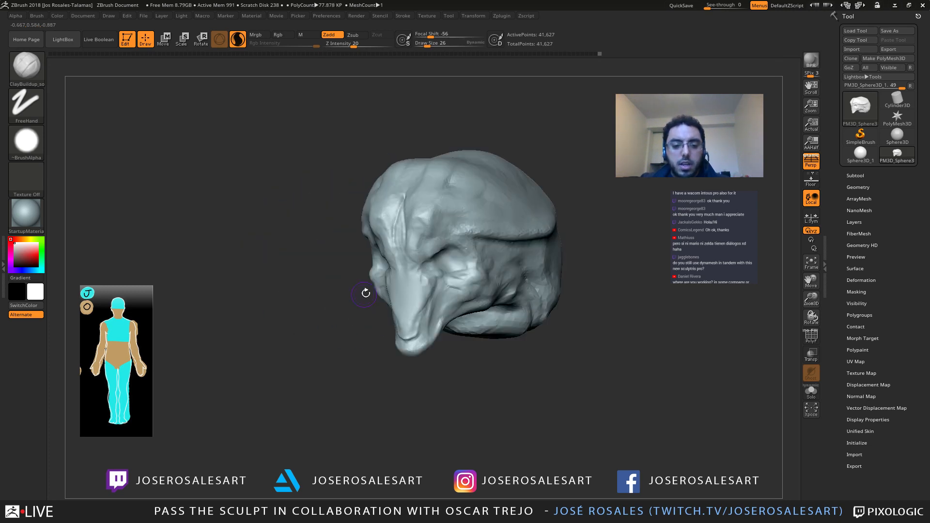
# Step: Add a fold running from the cheek down the side of the beak with the ClayBuildup brush
pyautogui.moveTo(469, 303); pyautogui.dragTo(457, 298)
pyautogui.keyDown('ctrl'); pyautogui.moveTo(455, 298); pyautogui.dragTo(447, 281, button='right'); pyautogui.keyUp('ctrl')
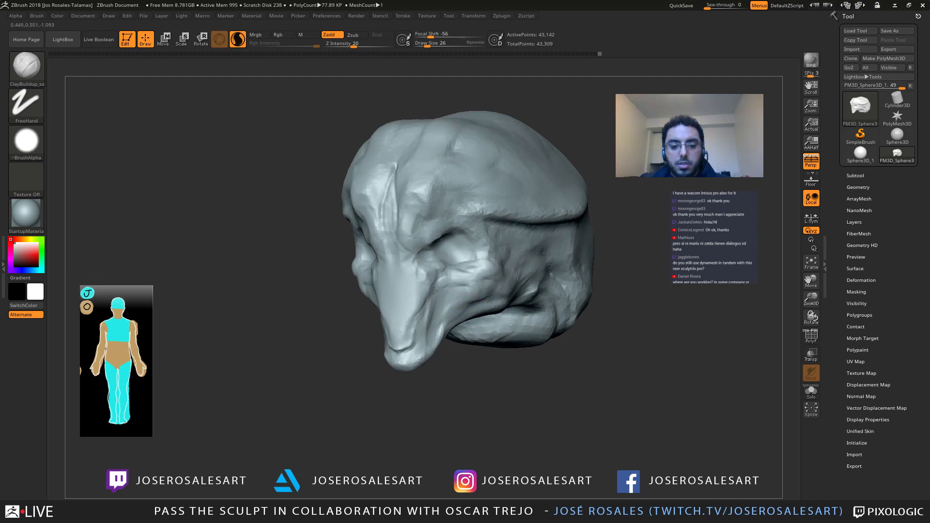
pyautogui.moveTo(433, 291); pyautogui.dragTo(418, 326)
pyautogui.moveTo(418, 326); pyautogui.dragTo(431, 309, button='right')
# Step: Sharpen the creases around the eyes and beak with the DamStandard brush at draw size 26
pyautogui.moveTo(480, 287)
pyautogui.mouseDown(button='right')
pyautogui.moveTo(452, 266)
pyautogui.moveTo(405, 254)
pyautogui.moveTo(425, 255)
pyautogui.mouseUp(button='right')
pyautogui.press('b')
pyautogui.press('d')
pyautogui.press('s')
pyautogui.moveTo(368, 273); pyautogui.dragTo(409, 264, button='right')
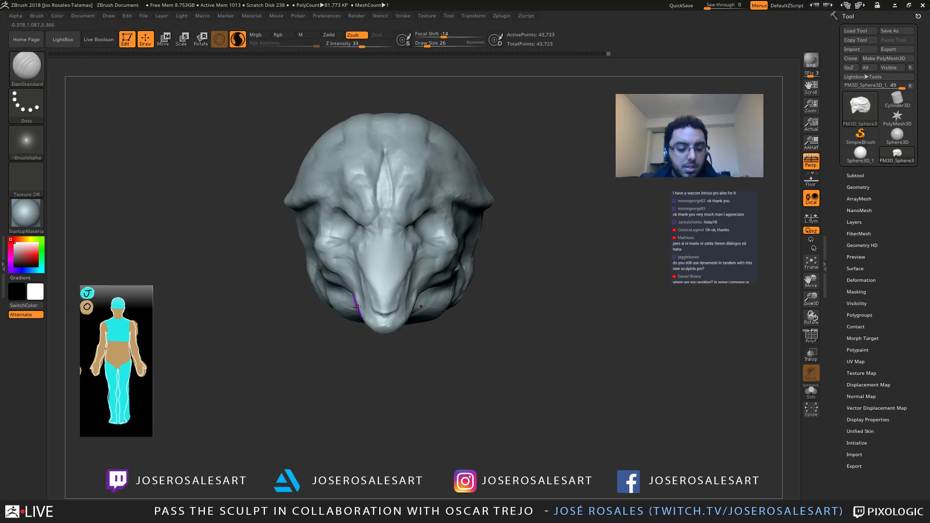
# Step: Build up the underside and tip of the beak with the ClayBuildup brush at draw size 30
pyautogui.press('2')
pyautogui.press('1')
pyautogui.moveTo(321, 306); pyautogui.dragTo(451, 310, button='right')
pyautogui.press('s')
pyautogui.moveTo(456, 314); pyautogui.dragTo(466, 314)
pyautogui.moveTo(466, 314); pyautogui.dragTo(449, 311, button='right')
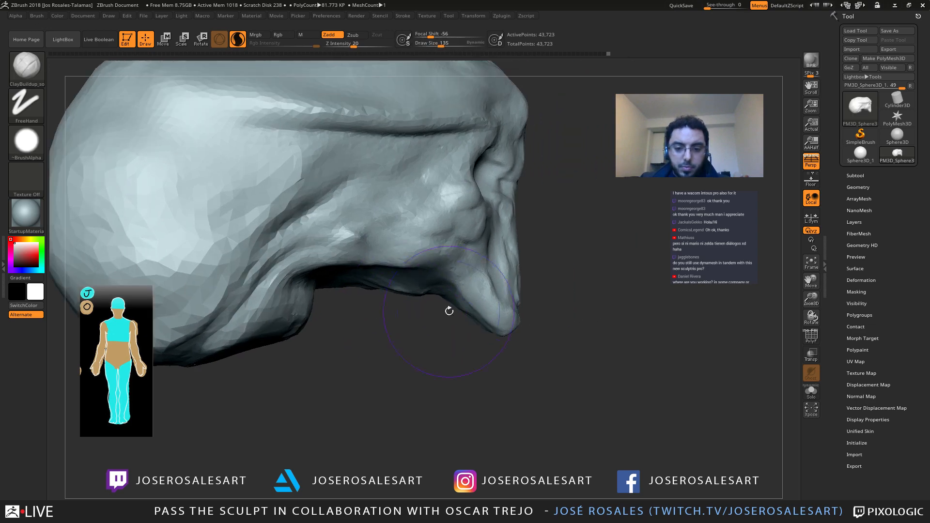
pyautogui.press('s')
pyautogui.moveTo(468, 315); pyautogui.dragTo(457, 315)
pyautogui.moveTo(456, 315); pyautogui.dragTo(492, 306, button='right')
pyautogui.moveTo(479, 306)
pyautogui.mouseDown()
pyautogui.moveTo(451, 320)
pyautogui.moveTo(451, 334)
pyautogui.moveTo(461, 337)
pyautogui.mouseUp()
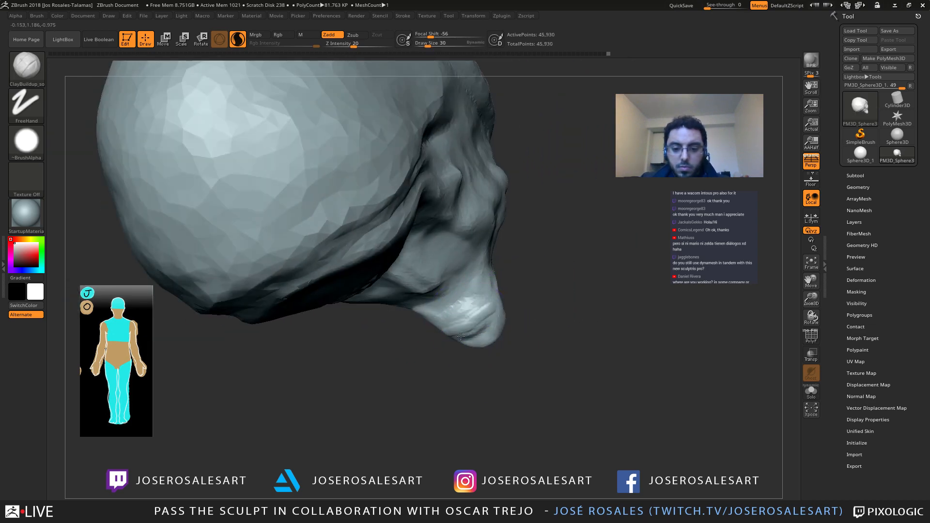
pyautogui.moveTo(461, 336); pyautogui.dragTo(484, 311, button='right')
pyautogui.moveTo(505, 316); pyautogui.dragTo(478, 300)
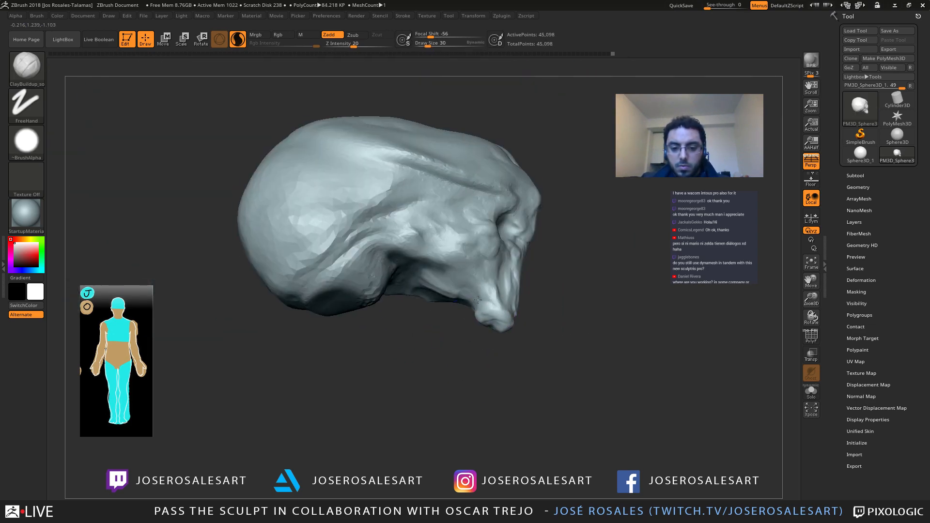
pyautogui.moveTo(467, 277)
pyautogui.mouseDown(button='right')
pyautogui.moveTo(447, 236)
pyautogui.moveTo(429, 288)
pyautogui.mouseUp(button='right')
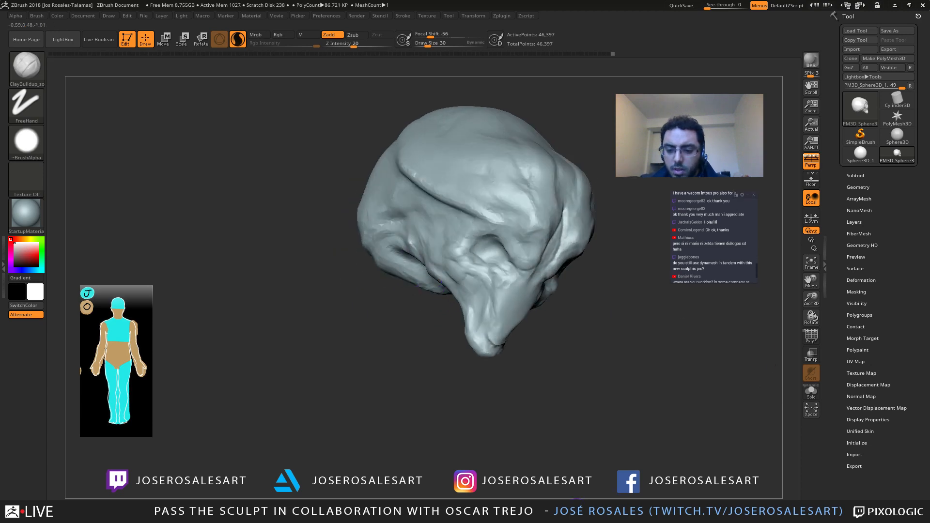
# Step: Check the head's mesh density by showing and hiding the polyframe wireframe
pyautogui.moveTo(503, 457); pyautogui.dragTo(612, 376, button='right')
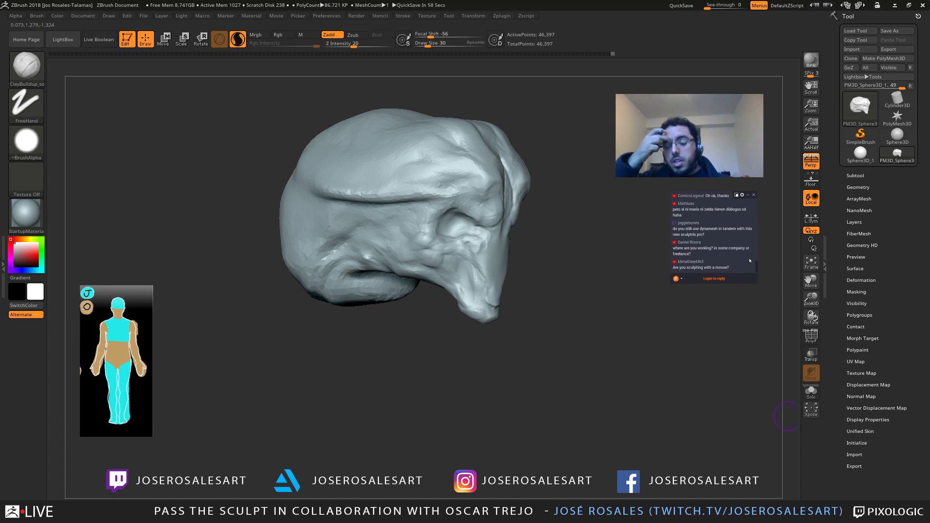
pyautogui.moveTo(601, 387); pyautogui.dragTo(572, 368, button='right')
pyautogui.keyDown('ctrl'); pyautogui.moveTo(571, 368); pyautogui.dragTo(440, 232, button='right'); pyautogui.keyUp('ctrl')
pyautogui.moveTo(267, 352); pyautogui.dragTo(415, 245, button='right')
pyautogui.hotkey('shift', 'f')
pyautogui.hotkey('shift', 'f')
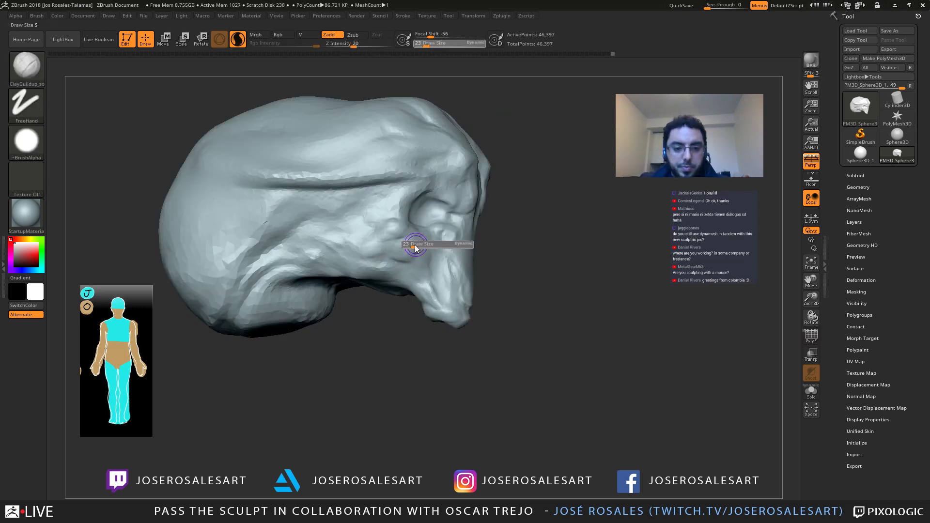
# Step: Carve the creases on the side of the face below the brow with the DamStandard brush at draw size 30
pyautogui.press('b')
pyautogui.press('d')
pyautogui.press('s')
pyautogui.moveTo(367, 200)
pyautogui.mouseDown(button='right')
pyautogui.moveTo(398, 238)
pyautogui.moveTo(368, 235)
pyautogui.moveTo(408, 233)
pyautogui.mouseUp(button='right')
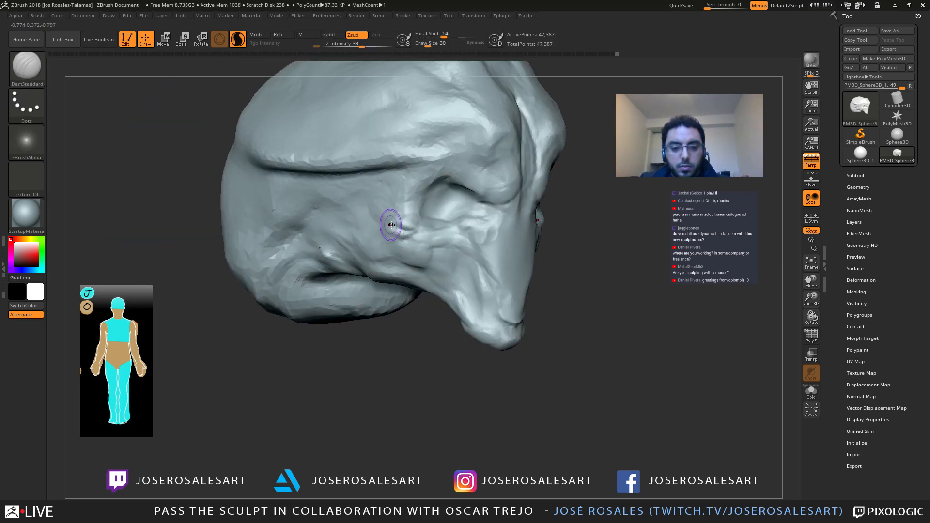
pyautogui.moveTo(367, 238)
pyautogui.keyDown('ctrl'); pyautogui.mouseDown(button='right')
pyautogui.moveTo(388, 244)
pyautogui.moveTo(364, 230)
pyautogui.moveTo(374, 214)
pyautogui.mouseUp(button='right'); pyautogui.keyUp('ctrl')
# Step: Adjust the outer sides of the head with the Move brush at draw size 54
pyautogui.press('b')
pyautogui.press('c')
pyautogui.press('b')
pyautogui.press('b')
pyautogui.press('m')
pyautogui.press('v')
pyautogui.press('s')
pyautogui.moveTo(377, 207); pyautogui.dragTo(381, 208)
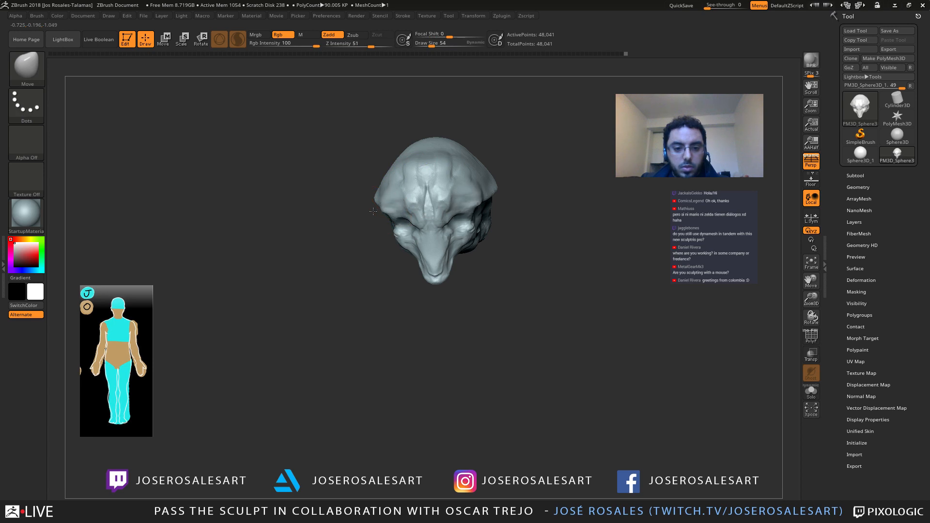
pyautogui.moveTo(374, 211)
pyautogui.mouseDown(button='right')
pyautogui.moveTo(384, 202)
pyautogui.moveTo(360, 162)
pyautogui.mouseUp(button='right')
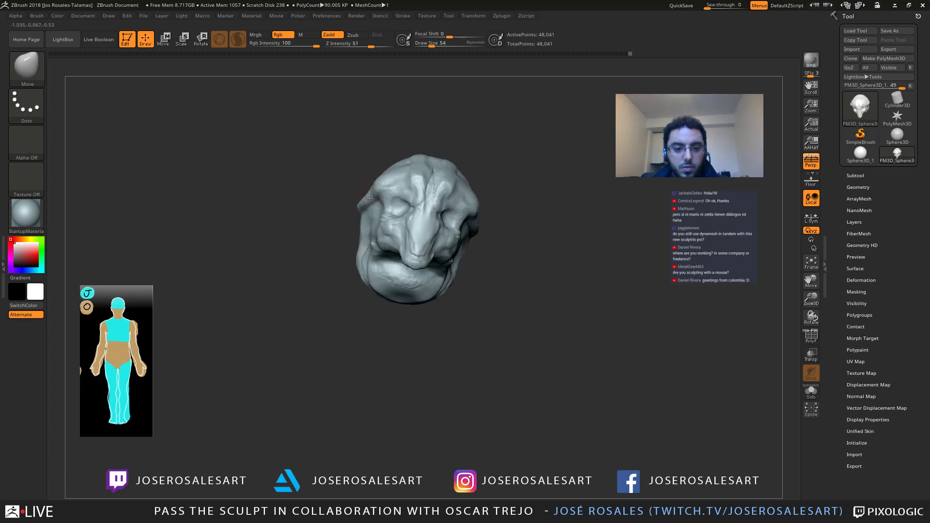
pyautogui.moveTo(365, 217); pyautogui.dragTo(358, 215)
# Step: Reshape the back of the skull and the forehead with the Move brush at draw sizes 135 and 96
pyautogui.moveTo(353, 181)
pyautogui.mouseDown(button='right')
pyautogui.moveTo(356, 203)
pyautogui.moveTo(333, 208)
pyautogui.moveTo(339, 216)
pyautogui.mouseUp(button='right')
pyautogui.press('s')
pyautogui.moveTo(342, 216); pyautogui.dragTo(348, 216)
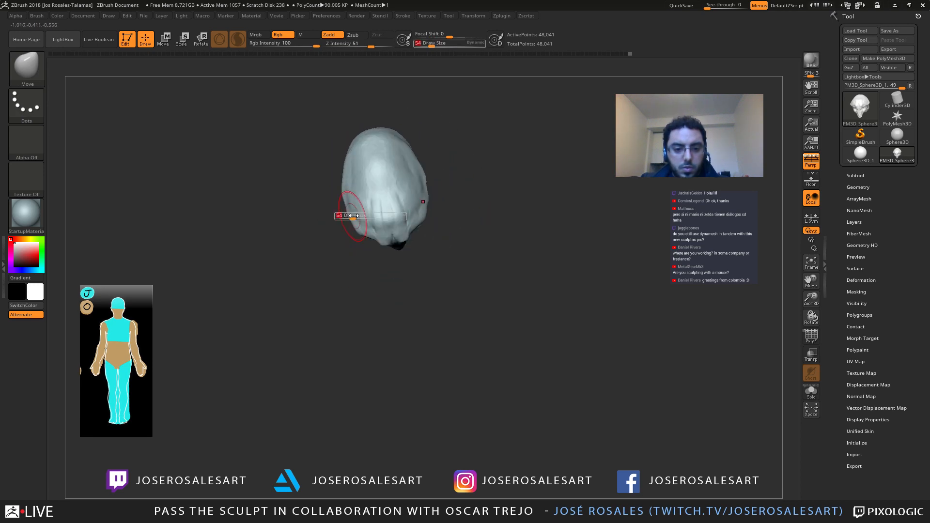
pyautogui.moveTo(347, 173); pyautogui.dragTo(360, 181)
pyautogui.moveTo(360, 181)
pyautogui.mouseDown(button='right')
pyautogui.moveTo(371, 157)
pyautogui.moveTo(392, 164)
pyautogui.moveTo(383, 180)
pyautogui.mouseUp(button='right')
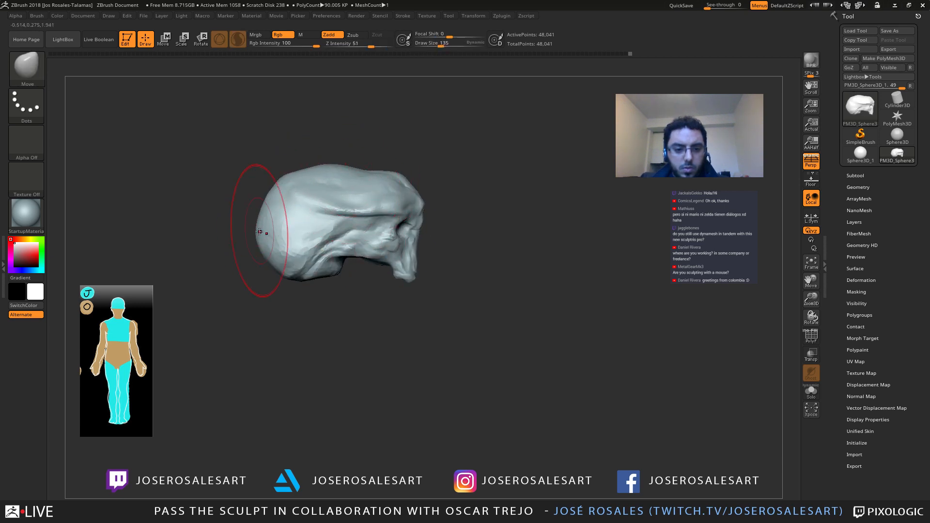
pyautogui.moveTo(326, 162)
pyautogui.keyDown('ctrl'); pyautogui.mouseDown(button='right')
pyautogui.moveTo(331, 180)
pyautogui.moveTo(389, 187)
pyautogui.mouseUp(button='right'); pyautogui.keyUp('ctrl')
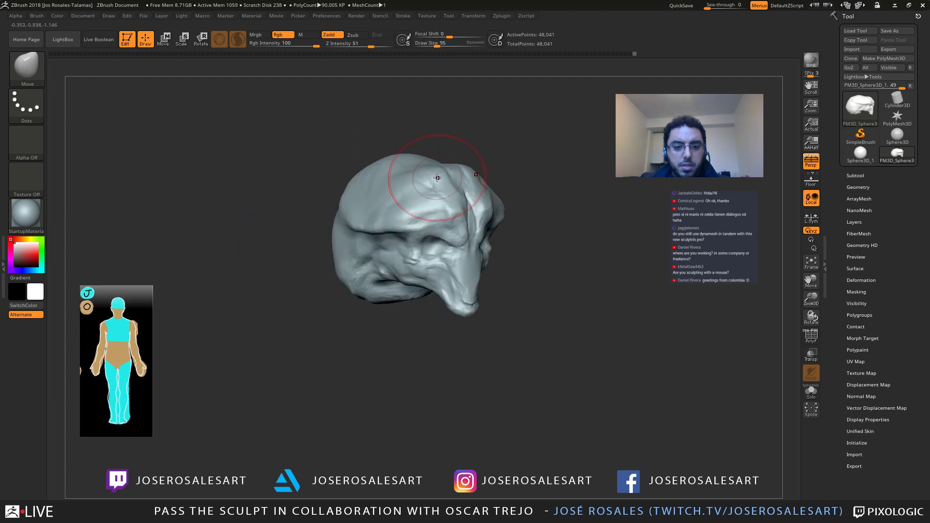
pyautogui.moveTo(438, 178); pyautogui.dragTo(444, 175)
pyautogui.moveTo(444, 175)
pyautogui.mouseDown(button='right')
pyautogui.moveTo(378, 218)
pyautogui.moveTo(465, 235)
pyautogui.mouseUp(button='right')
# Step: Build up the forehead and brow volumes with the ClayBuildup brush at draw size 45
pyautogui.press('s')
pyautogui.moveTo(486, 239); pyautogui.dragTo(484, 239)
pyautogui.moveTo(477, 232)
pyautogui.keyDown('ctrl'); pyautogui.mouseDown(button='right')
pyautogui.moveTo(442, 198)
pyautogui.moveTo(498, 224)
pyautogui.mouseUp(button='right'); pyautogui.keyUp('ctrl')
pyautogui.press('1')
pyautogui.moveTo(498, 224); pyautogui.dragTo(455, 209, button='right')
pyautogui.moveTo(486, 171)
pyautogui.keyDown('alt'); pyautogui.mouseDown(button='right')
pyautogui.moveTo(416, 257)
pyautogui.moveTo(433, 280)
pyautogui.moveTo(416, 242)
pyautogui.mouseUp(button='right'); pyautogui.keyUp('alt')
pyautogui.moveTo(461, 243); pyautogui.dragTo(462, 231)
pyautogui.moveTo(464, 234); pyautogui.dragTo(461, 249, button='right')
pyautogui.moveTo(461, 249); pyautogui.dragTo(449, 224)
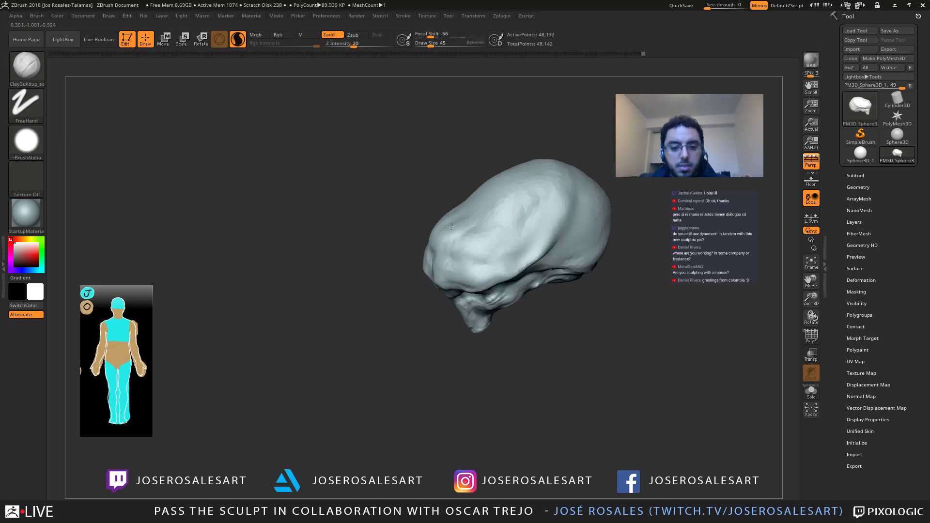
pyautogui.moveTo(431, 264); pyautogui.dragTo(437, 282, button='right')
pyautogui.moveTo(433, 220); pyautogui.dragTo(454, 213)
pyautogui.moveTo(454, 213); pyautogui.dragTo(477, 236, button='right')
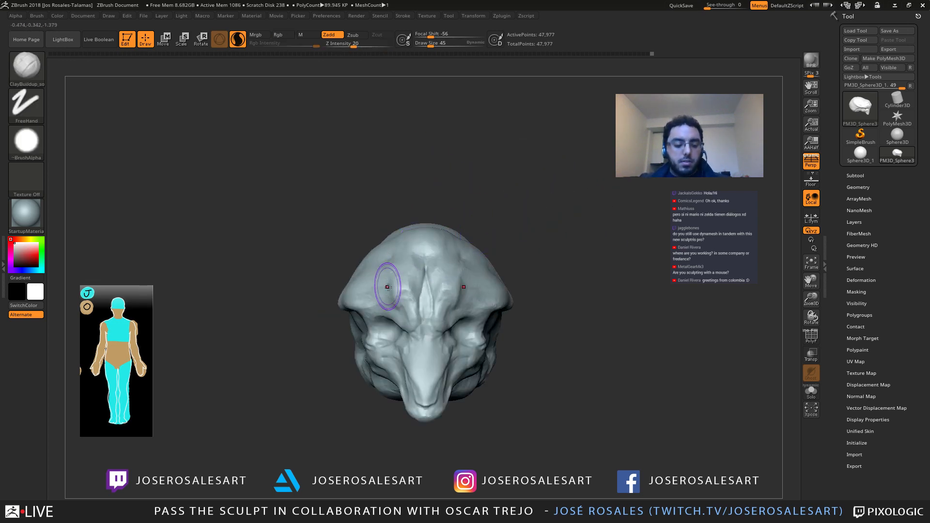
# Step: Raise the ridges beside the central forehead groove with the Standard brush at draw size 26
pyautogui.press('1')
pyautogui.moveTo(395, 295)
pyautogui.mouseDown(button='right')
pyautogui.moveTo(411, 291)
pyautogui.moveTo(392, 238)
pyautogui.mouseUp(button='right')
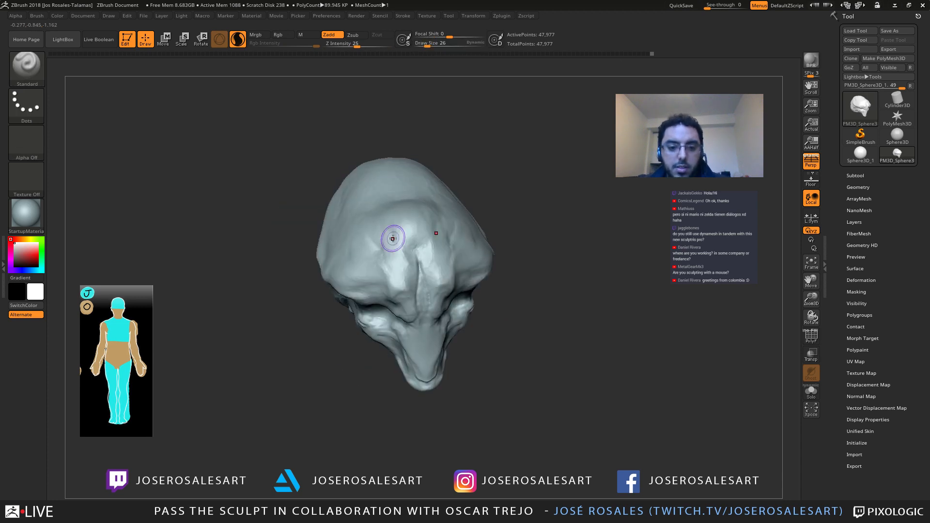
pyautogui.moveTo(402, 261); pyautogui.dragTo(408, 282)
pyautogui.moveTo(398, 266); pyautogui.dragTo(360, 220, button='right')
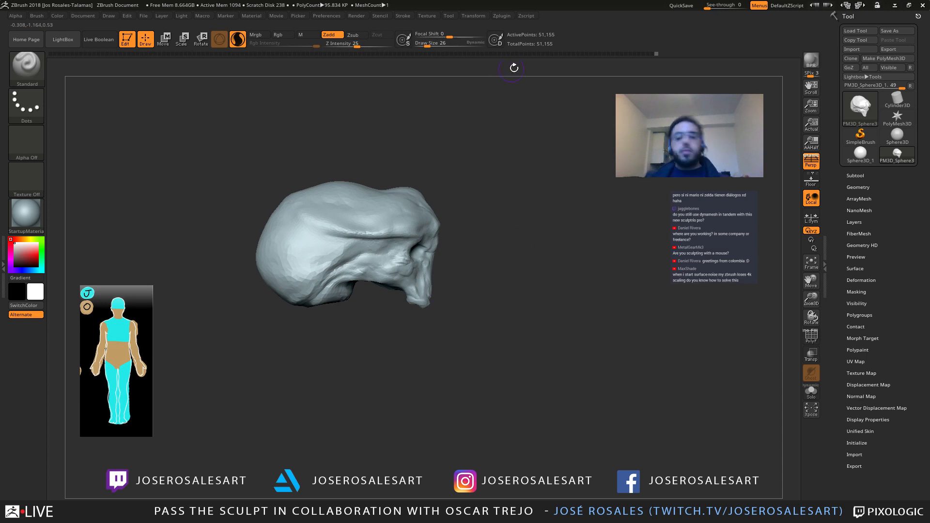
# Step: Add clay at the lower back of the skull with the ClayBuildup brush at draw size 36, undoing the last stroke
pyautogui.press('s')
pyautogui.click(443, 288)
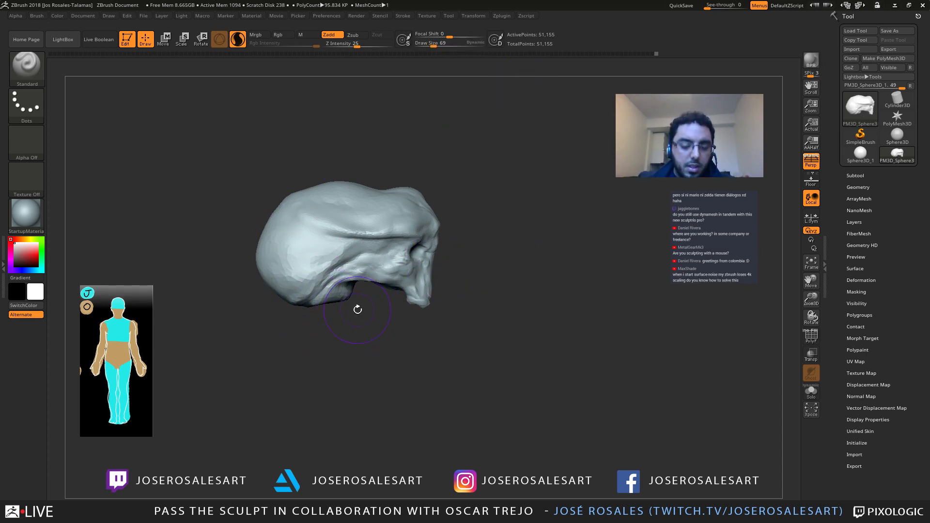
pyautogui.moveTo(357, 309)
pyautogui.mouseDown(button='right')
pyautogui.moveTo(436, 306)
pyautogui.moveTo(365, 307)
pyautogui.moveTo(331, 286)
pyautogui.mouseUp(button='right')
pyautogui.press('1')
pyautogui.moveTo(328, 282); pyautogui.dragTo(308, 311)
pyautogui.moveTo(308, 312)
pyautogui.keyDown('ctrl'); pyautogui.mouseDown(button='right')
pyautogui.moveTo(307, 291)
pyautogui.moveTo(292, 286)
pyautogui.mouseUp(button='right'); pyautogui.keyUp('ctrl')
pyautogui.moveTo(330, 283); pyautogui.dragTo(321, 293)
pyautogui.hotkey('ctrl', 'z')
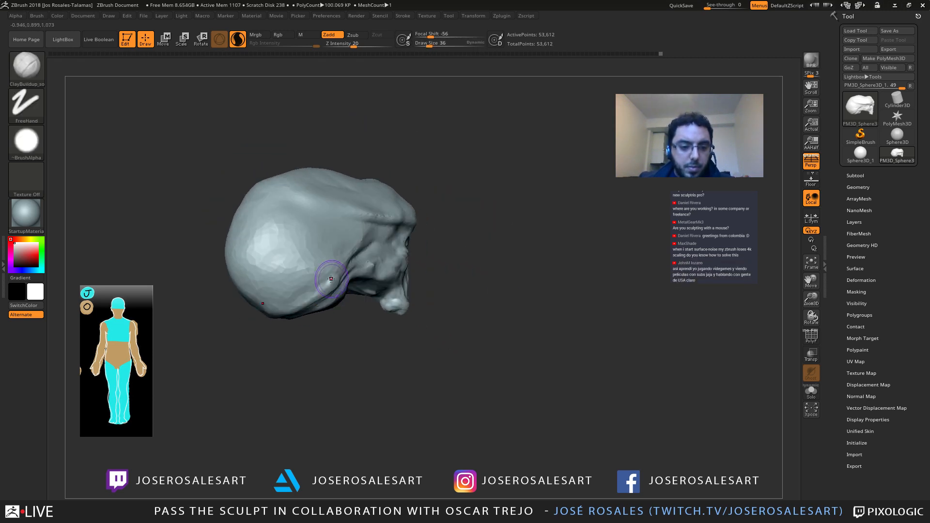
# Step: Build up the rear end of the cheek fold near the skull base with the ClayBuildup brush
pyautogui.moveTo(336, 281); pyautogui.dragTo(309, 283, button='right')
pyautogui.moveTo(342, 279); pyautogui.dragTo(332, 291)
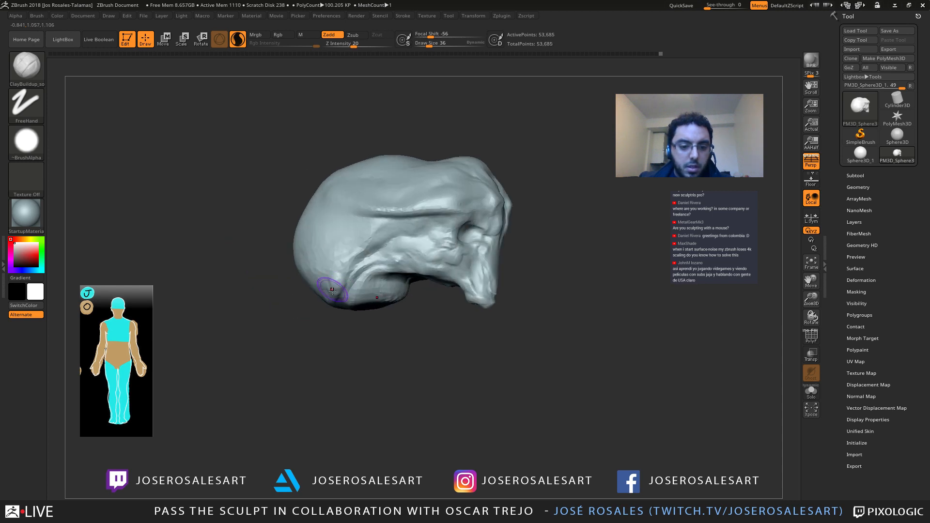
pyautogui.moveTo(332, 290)
pyautogui.mouseDown(button='right')
pyautogui.moveTo(310, 286)
pyautogui.moveTo(340, 304)
pyautogui.moveTo(345, 267)
pyautogui.mouseUp(button='right')
pyautogui.moveTo(340, 264); pyautogui.dragTo(329, 285)
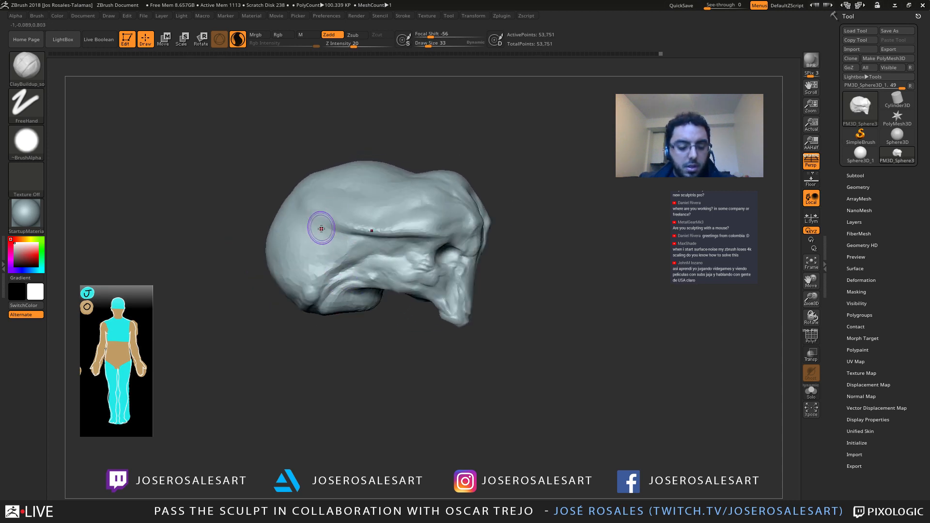
# Step: Cut a crease along the rear cheek fold at the skull base with the DamStandard brush at draw size 33
pyautogui.press('b')
pyautogui.press('d')
pyautogui.press('s')
pyautogui.keyDown('ctrl'); pyautogui.moveTo(320, 233); pyautogui.dragTo(323, 286, button='right'); pyautogui.keyUp('ctrl')
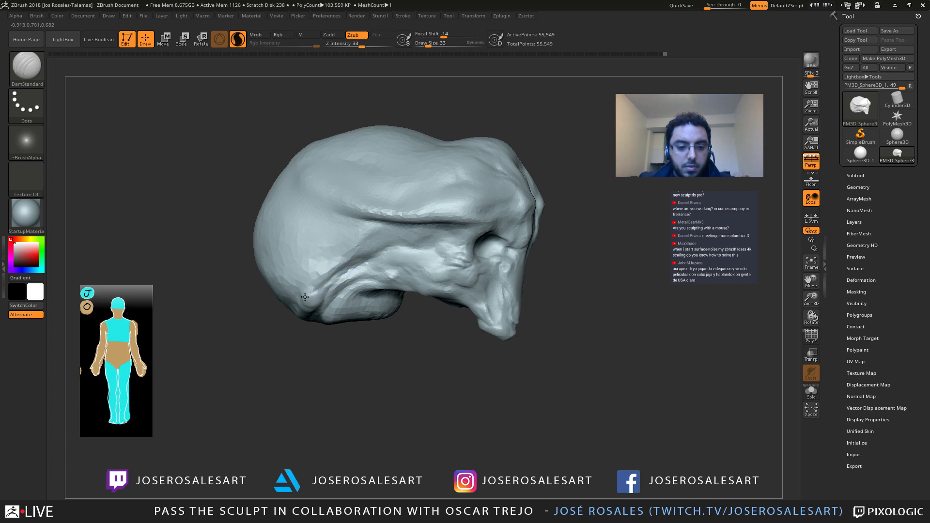
pyautogui.moveTo(305, 297); pyautogui.dragTo(330, 288)
pyautogui.press('s')
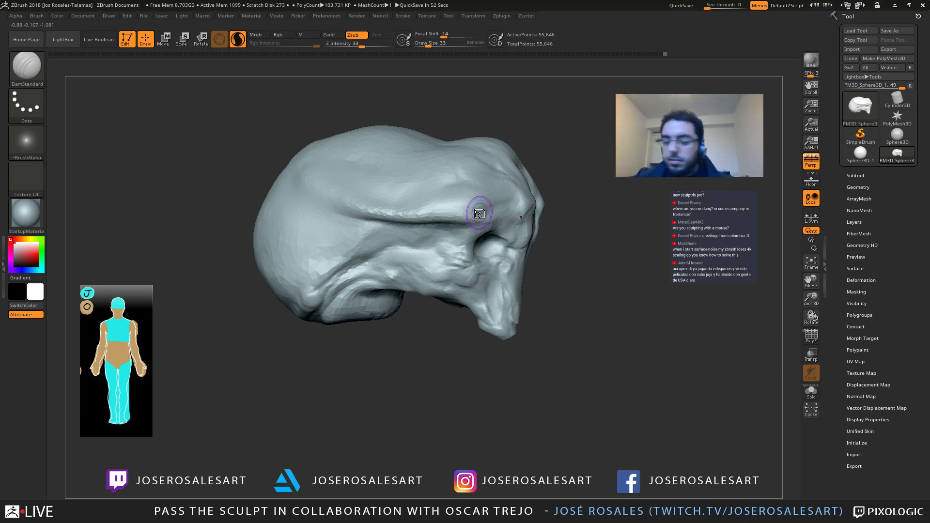
# Step: Build up the temple around the rear end of the brow fold with the ClayBuildup brush, using draw size 28
pyautogui.press('1')
pyautogui.moveTo(357, 216); pyautogui.dragTo(373, 225, button='right')
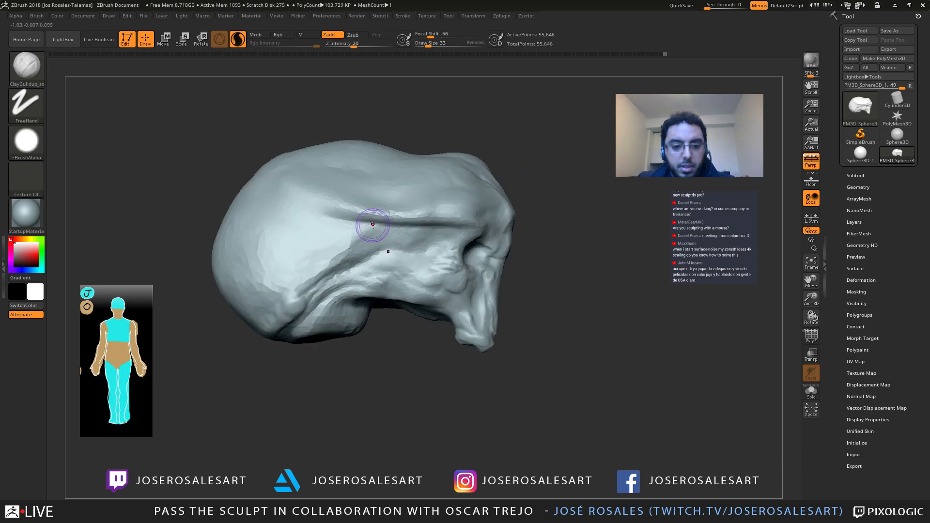
pyautogui.moveTo(372, 225); pyautogui.dragTo(368, 228)
pyautogui.moveTo(394, 224)
pyautogui.mouseDown(button='right')
pyautogui.moveTo(407, 228)
pyautogui.moveTo(395, 217)
pyautogui.mouseUp(button='right')
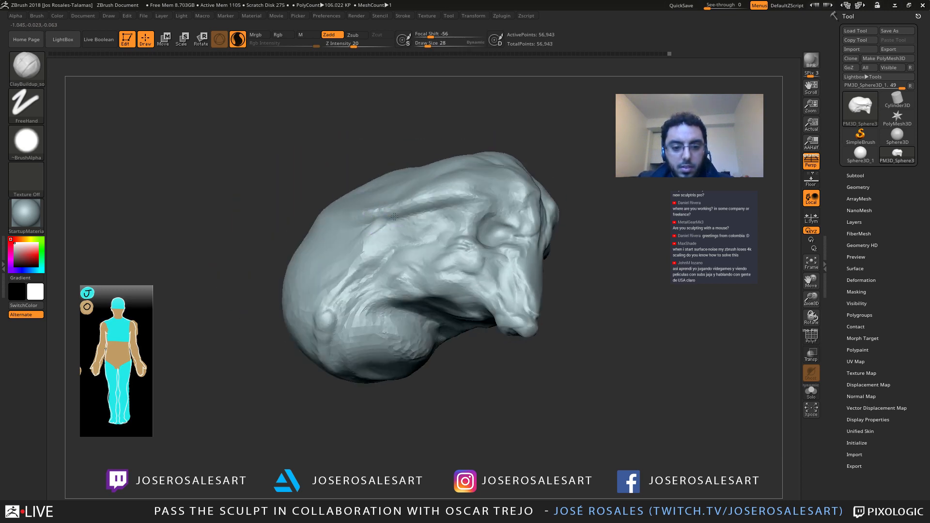
pyautogui.moveTo(328, 252)
pyautogui.mouseDown(button='right')
pyautogui.moveTo(310, 259)
pyautogui.moveTo(334, 252)
pyautogui.mouseUp(button='right')
pyautogui.moveTo(400, 220); pyautogui.dragTo(375, 224)
pyautogui.moveTo(344, 221)
pyautogui.mouseDown(button='right')
pyautogui.moveTo(337, 218)
pyautogui.moveTo(395, 222)
pyautogui.moveTo(369, 234)
pyautogui.moveTo(388, 233)
pyautogui.mouseUp(button='right')
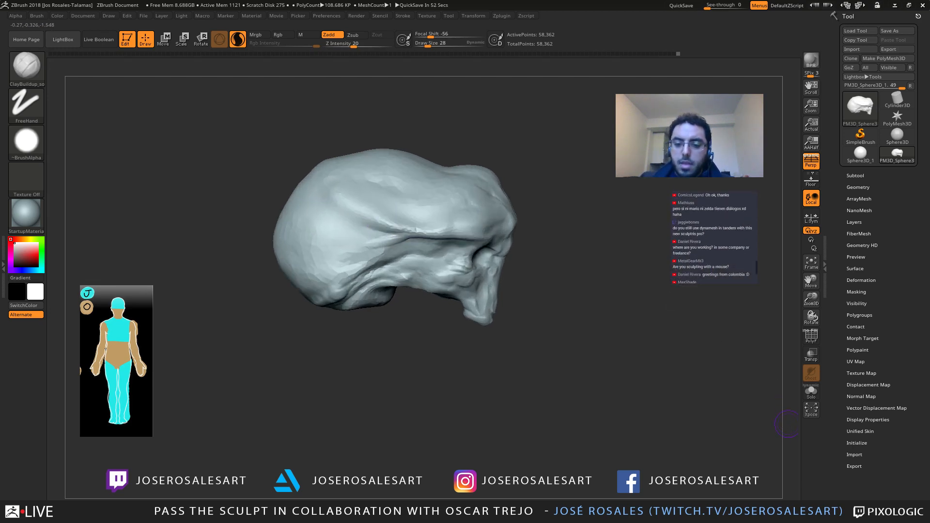
# Step: Extend the brow fold toward the cheek with the ClayBuildup brush at draw size 28 and smooth the surface behind it
pyautogui.moveTo(721, 261)
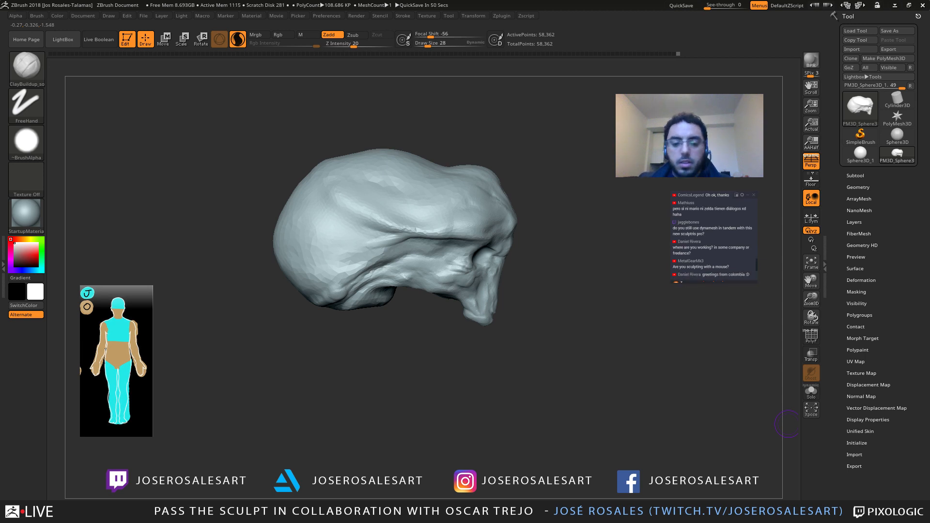
pyautogui.moveTo(490, 224)
pyautogui.mouseDown(button='right')
pyautogui.moveTo(384, 228)
pyautogui.moveTo(376, 255)
pyautogui.mouseUp(button='right')
pyautogui.moveTo(376, 254); pyautogui.dragTo(378, 199, button='right')
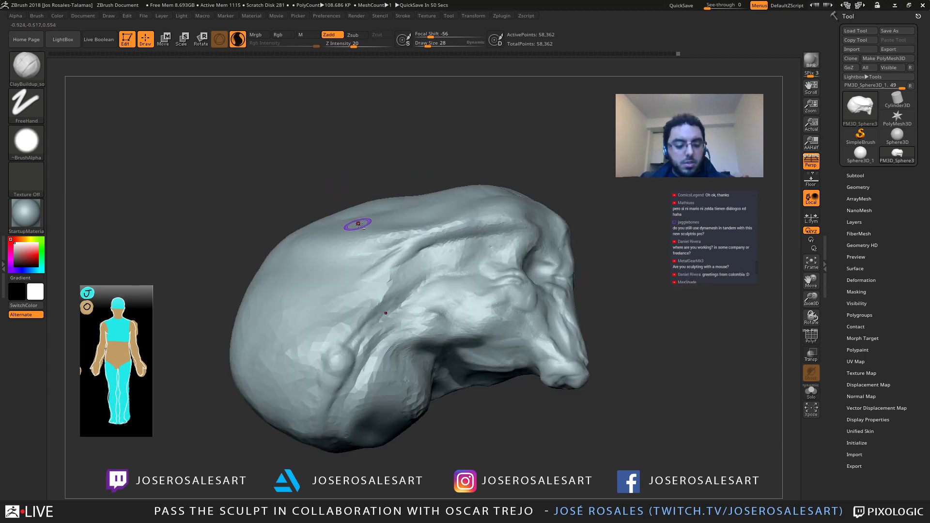
pyautogui.moveTo(421, 246); pyautogui.dragTo(418, 248, button='right')
pyautogui.moveTo(422, 244); pyautogui.dragTo(396, 253)
pyautogui.moveTo(396, 253)
pyautogui.keyDown('ctrl'); pyautogui.mouseDown(button='right')
pyautogui.moveTo(416, 271)
pyautogui.moveTo(388, 243)
pyautogui.moveTo(401, 274)
pyautogui.moveTo(396, 246)
pyautogui.mouseUp(button='right'); pyautogui.keyUp('ctrl')
pyautogui.moveTo(396, 246)
pyautogui.mouseDown(button='right')
pyautogui.moveTo(401, 293)
pyautogui.moveTo(388, 310)
pyautogui.mouseUp(button='right')
pyautogui.moveTo(388, 310); pyautogui.dragTo(410, 296, button='right')
pyautogui.keyDown('shift'); pyautogui.moveTo(418, 282); pyautogui.dragTo(395, 300); pyautogui.keyUp('shift')
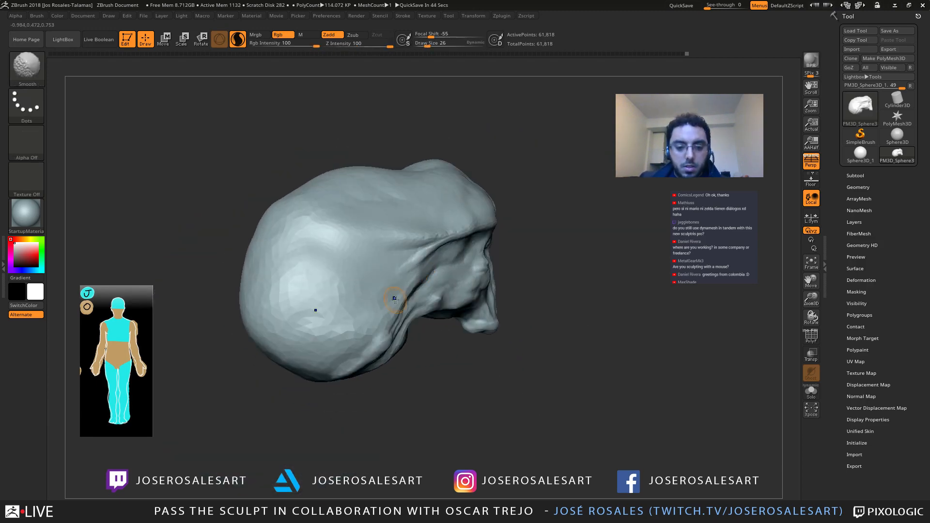
# Step: Sharpen the creases beneath the brow fold and across the temple with the DamStandard brush at draw size 26
pyautogui.moveTo(396, 300); pyautogui.dragTo(446, 256, button='right')
pyautogui.moveTo(429, 271); pyautogui.dragTo(455, 219)
pyautogui.moveTo(456, 219); pyautogui.dragTo(454, 253, button='right')
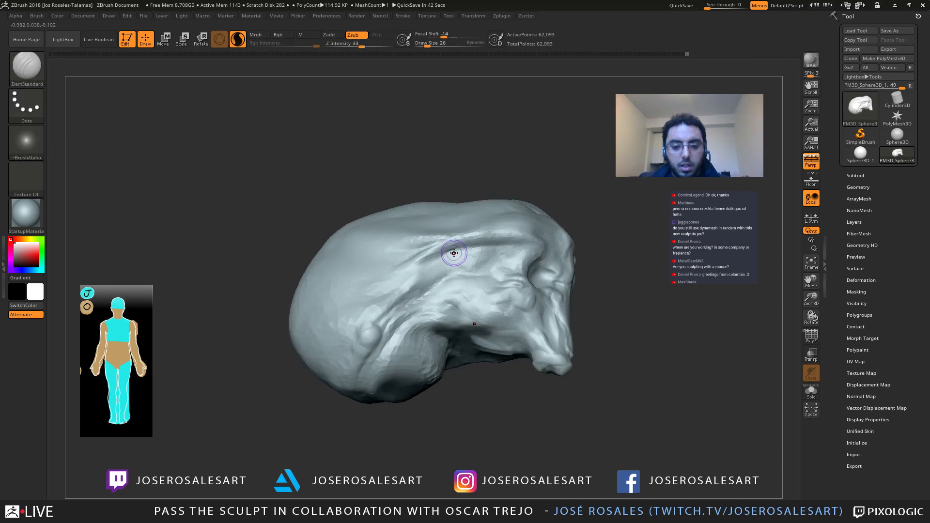
pyautogui.moveTo(437, 251); pyautogui.dragTo(477, 245)
pyautogui.moveTo(466, 243); pyautogui.dragTo(457, 259, button='right')
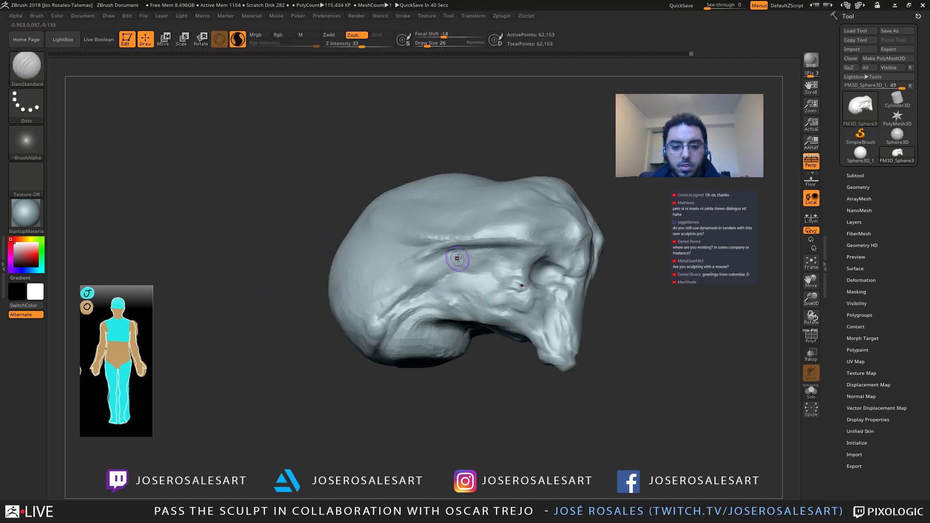
pyautogui.moveTo(457, 258); pyautogui.dragTo(487, 242)
pyautogui.moveTo(487, 242)
pyautogui.mouseDown(button='right')
pyautogui.moveTo(418, 258)
pyautogui.moveTo(404, 275)
pyautogui.moveTo(432, 249)
pyautogui.moveTo(398, 242)
pyautogui.mouseUp(button='right')
# Step: Add fine ridges where the brow fold meets the temple with the ClayBuildup brush at draw size 17
pyautogui.press('b')
pyautogui.press('c')
pyautogui.press('b')
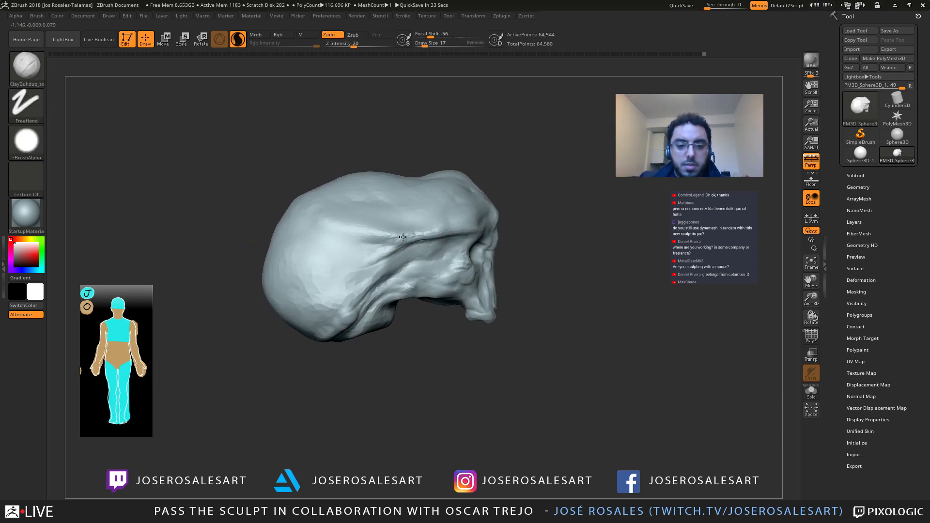
pyautogui.moveTo(403, 237); pyautogui.dragTo(391, 246)
pyautogui.keyDown('ctrl'); pyautogui.moveTo(405, 245); pyautogui.dragTo(398, 235, button='right'); pyautogui.keyUp('ctrl')
pyautogui.moveTo(398, 235); pyautogui.dragTo(392, 239, button='right')
pyautogui.moveTo(393, 239); pyautogui.dragTo(396, 242)
pyautogui.moveTo(396, 241); pyautogui.dragTo(408, 244, button='right')
pyautogui.moveTo(405, 244); pyautogui.dragTo(392, 242)
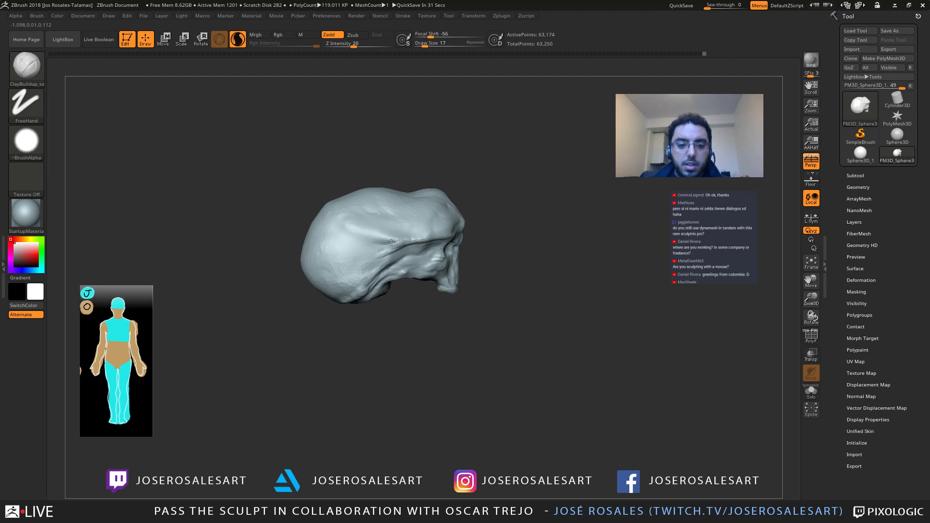
pyautogui.moveTo(392, 242)
pyautogui.mouseDown(button='right')
pyautogui.moveTo(370, 236)
pyautogui.moveTo(297, 249)
pyautogui.moveTo(340, 273)
pyautogui.moveTo(365, 266)
pyautogui.moveTo(318, 252)
pyautogui.moveTo(352, 249)
pyautogui.mouseUp(button='right')
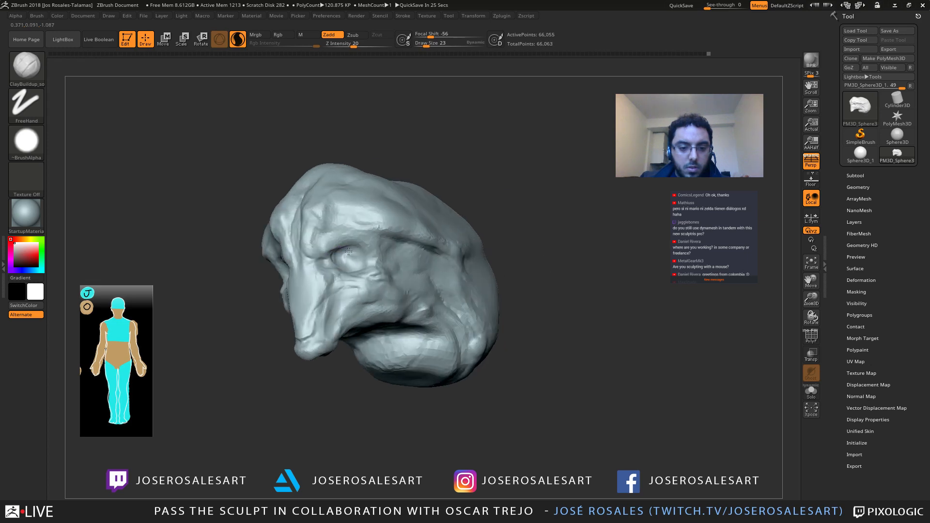
pyautogui.moveTo(757, 257); pyautogui.dragTo(757, 266)
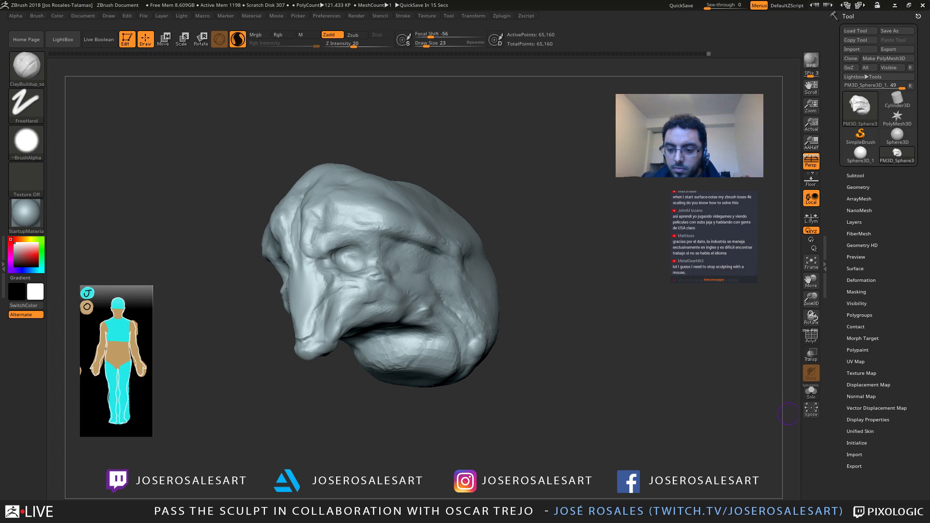
# Step: Carve creases from below the eye down the side of the beak with the DamStandard brush at draw size 23
pyautogui.moveTo(543, 349)
pyautogui.mouseDown()
pyautogui.moveTo(616, 378)
pyautogui.moveTo(618, 387)
pyautogui.moveTo(598, 361)
pyautogui.mouseUp()
pyautogui.moveTo(436, 334); pyautogui.dragTo(334, 324)
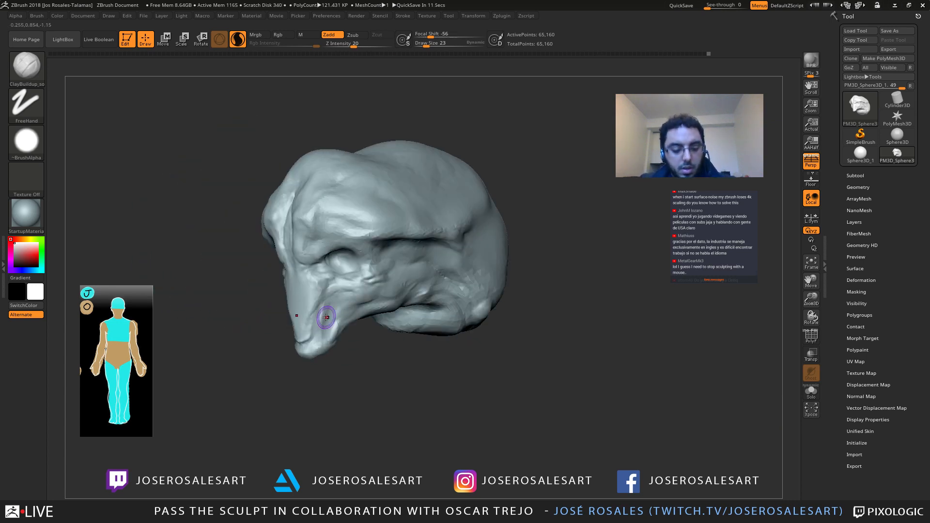
pyautogui.press('b')
pyautogui.press('d')
pyautogui.press('s')
pyautogui.moveTo(349, 388)
pyautogui.keyDown('alt'); pyautogui.mouseDown()
pyautogui.moveTo(359, 426)
pyautogui.moveTo(310, 412)
pyautogui.mouseUp(); pyautogui.keyUp('alt')
pyautogui.moveTo(242, 339)
pyautogui.mouseDown()
pyautogui.moveTo(320, 334)
pyautogui.moveTo(314, 285)
pyautogui.moveTo(343, 275)
pyautogui.mouseUp()
pyautogui.keyDown('ctrl'); pyautogui.moveTo(368, 280); pyautogui.dragTo(334, 290, button='right'); pyautogui.keyUp('ctrl')
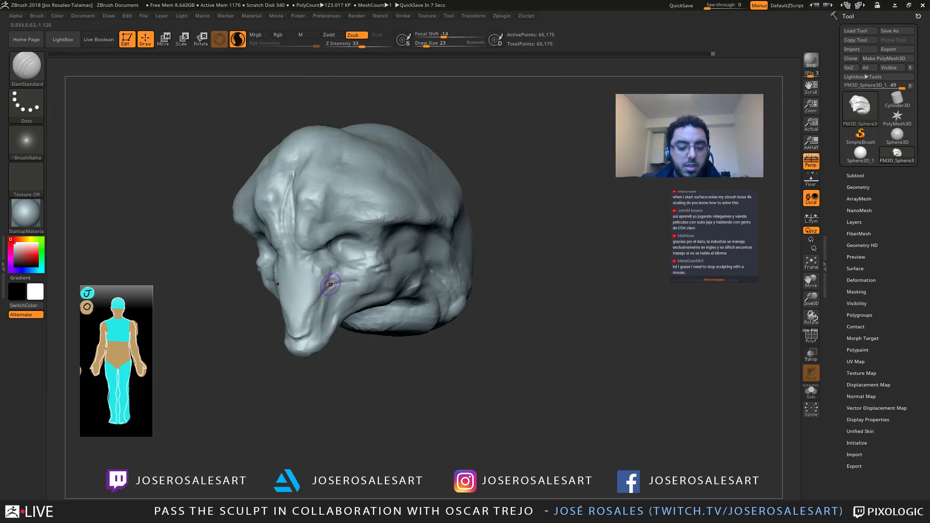
# Step: Refine the wrinkles under the eye and along the beak's lower side at draw size 23
pyautogui.moveTo(364, 278); pyautogui.dragTo(372, 280)
pyautogui.moveTo(383, 361)
pyautogui.mouseDown()
pyautogui.moveTo(446, 361)
pyautogui.moveTo(347, 361)
pyautogui.mouseUp()
pyautogui.keyDown('alt'); pyautogui.moveTo(347, 361); pyautogui.dragTo(354, 395); pyautogui.keyUp('alt')
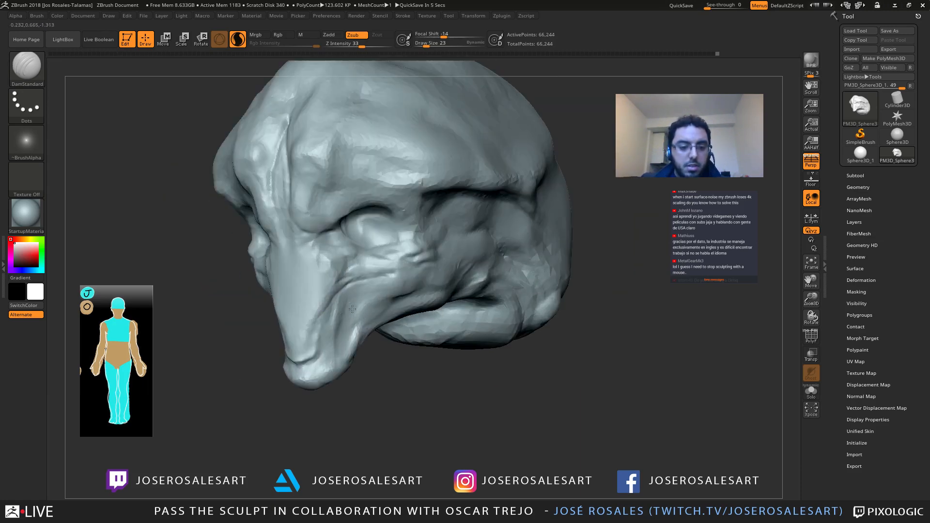
pyautogui.moveTo(320, 324); pyautogui.dragTo(324, 319)
pyautogui.moveTo(387, 361); pyautogui.dragTo(344, 364)
pyautogui.moveTo(344, 364)
pyautogui.keyDown('alt'); pyautogui.mouseDown()
pyautogui.moveTo(339, 334)
pyautogui.moveTo(406, 367)
pyautogui.mouseUp(); pyautogui.keyUp('alt')
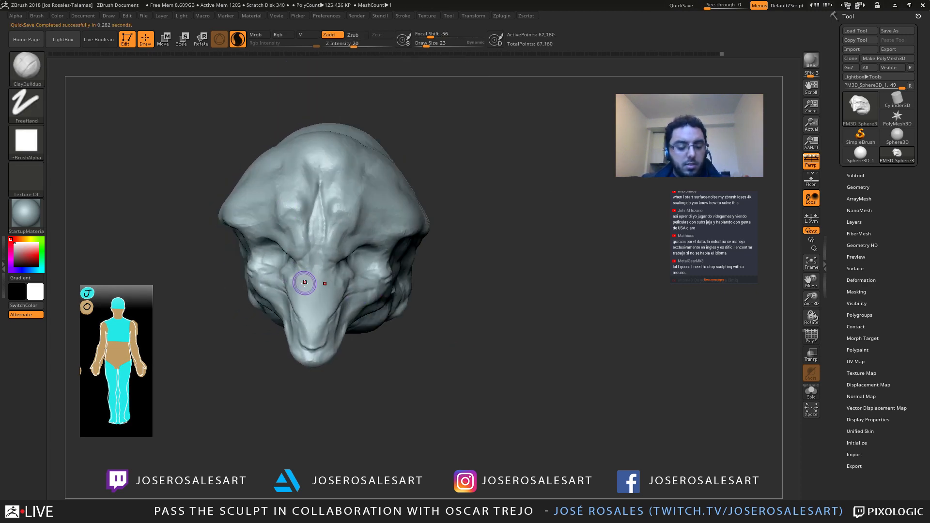
# Step: Adjust the cheek and beak sides with the Move brush at draw size 45
pyautogui.press('b')
pyautogui.press('m')
pyautogui.press('v')
pyautogui.press('s')
pyautogui.moveTo(288, 290); pyautogui.dragTo(292, 289)
pyautogui.moveTo(203, 322)
pyautogui.mouseDown()
pyautogui.moveTo(257, 298)
pyautogui.moveTo(264, 330)
pyautogui.moveTo(203, 334)
pyautogui.mouseUp()
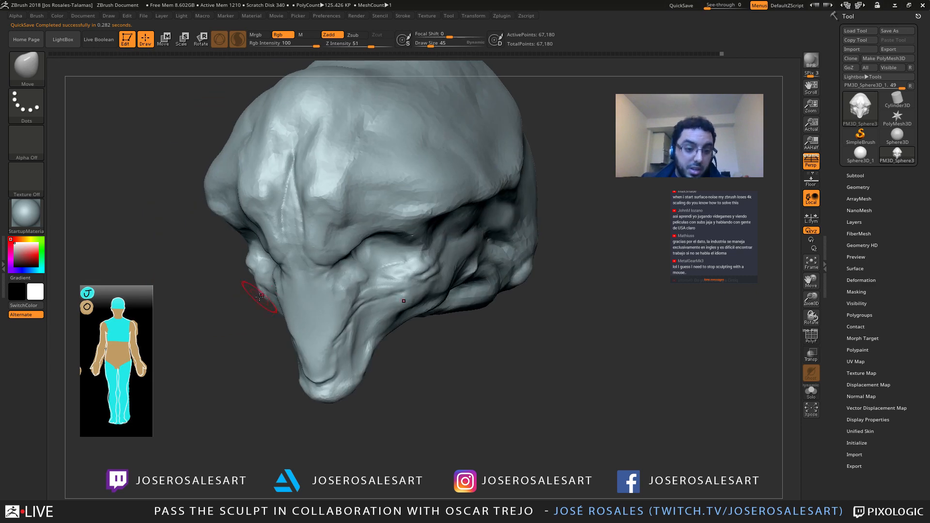
pyautogui.moveTo(238, 303); pyautogui.dragTo(320, 300)
pyautogui.moveTo(234, 300)
pyautogui.mouseDown()
pyautogui.moveTo(277, 298)
pyautogui.moveTo(220, 295)
pyautogui.moveTo(291, 294)
pyautogui.mouseUp()
pyautogui.moveTo(404, 286); pyautogui.dragTo(416, 295)
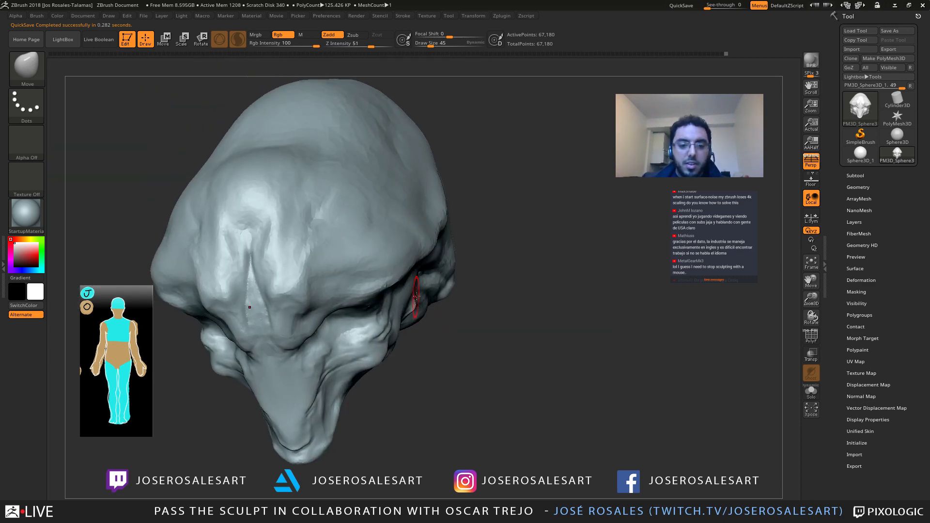
pyautogui.moveTo(407, 347)
pyautogui.mouseDown()
pyautogui.moveTo(330, 310)
pyautogui.moveTo(335, 283)
pyautogui.moveTo(377, 297)
pyautogui.mouseUp()
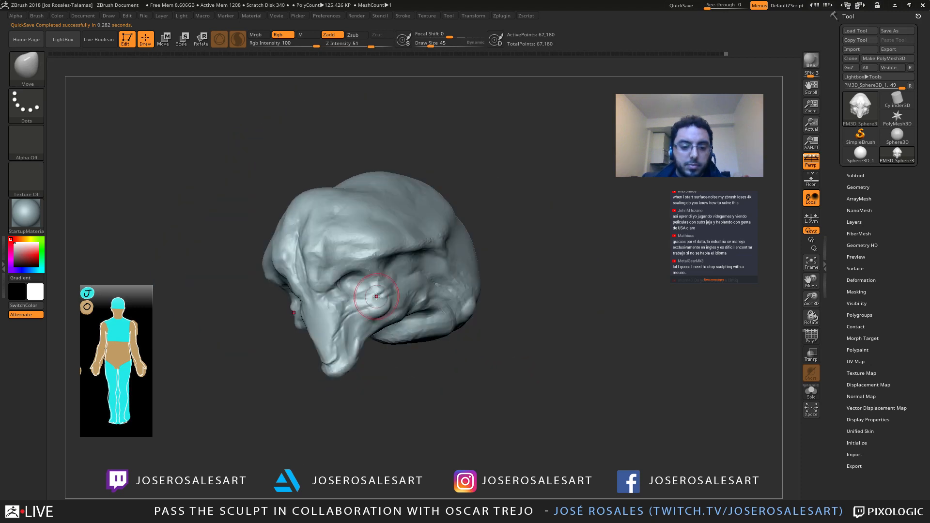
# Step: Build up the cheek below the eye with the ClayBuildup brush
pyautogui.press('b')
pyautogui.press('c')
pyautogui.press('b')
pyautogui.moveTo(262, 364)
pyautogui.keyDown('alt'); pyautogui.mouseDown()
pyautogui.moveTo(281, 412)
pyautogui.moveTo(218, 395)
pyautogui.mouseUp(); pyautogui.keyUp('alt')
pyautogui.moveTo(405, 356); pyautogui.dragTo(361, 302)
# Step: Adjust the cheek and beak shapes with the Move brush, reaching draw size 39
pyautogui.press('b')
pyautogui.press('m')
pyautogui.press('v')
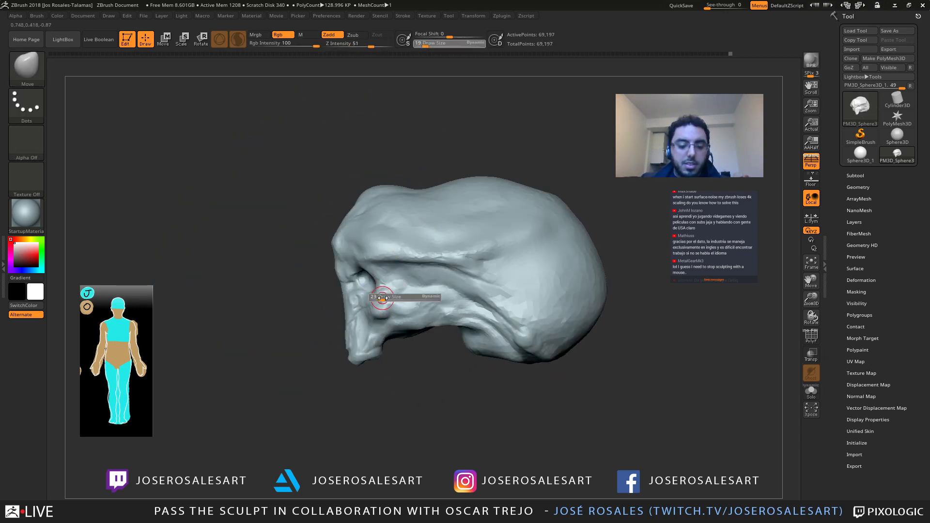
pyautogui.moveTo(291, 310); pyautogui.dragTo(490, 310)
pyautogui.moveTo(427, 315)
pyautogui.mouseDown()
pyautogui.moveTo(466, 315)
pyautogui.moveTo(412, 315)
pyautogui.moveTo(388, 329)
pyautogui.mouseUp()
pyautogui.press('s')
pyautogui.keyDown('alt'); pyautogui.moveTo(417, 301); pyautogui.dragTo(408, 327); pyautogui.keyUp('alt')
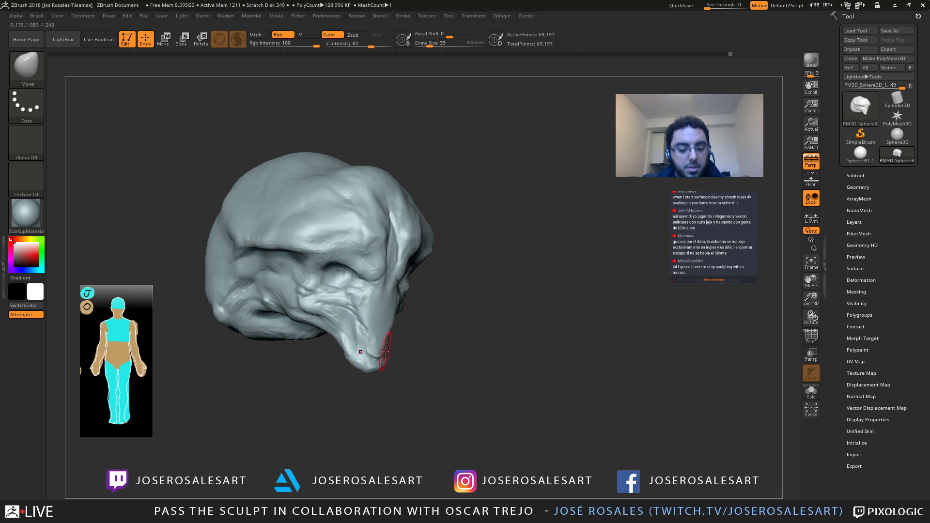
# Step: Build up the rear side of the cranium with the ClayBuildup brush, using draw size 62
pyautogui.press('b')
pyautogui.press('c')
pyautogui.press('b')
pyautogui.keyDown('ctrl'); pyautogui.moveTo(397, 362); pyautogui.dragTo(394, 383, button='right'); pyautogui.keyUp('ctrl')
pyautogui.moveTo(286, 210); pyautogui.dragTo(319, 228, button='right')
pyautogui.moveTo(318, 228)
pyautogui.keyDown('alt'); pyautogui.mouseDown(button='right')
pyautogui.moveTo(351, 256)
pyautogui.moveTo(400, 274)
pyautogui.mouseUp(button='right'); pyautogui.keyUp('alt')
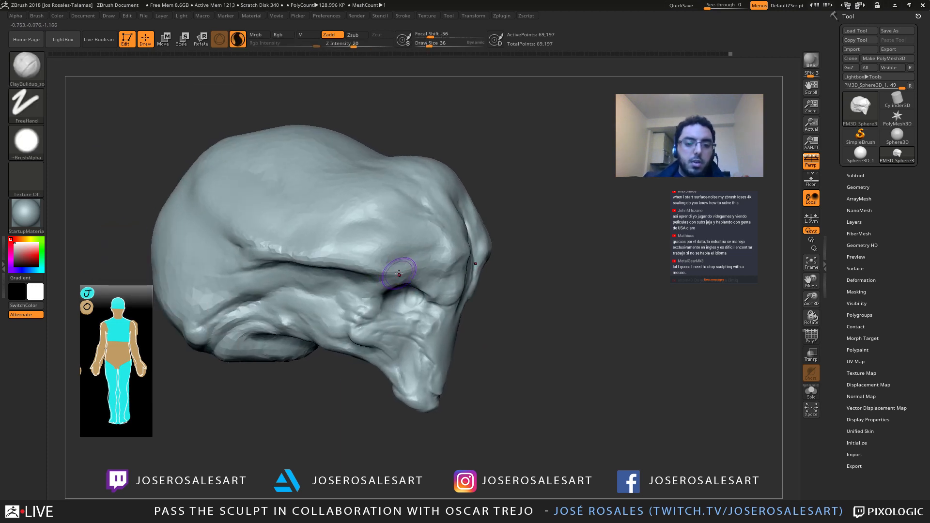
pyautogui.moveTo(230, 233); pyautogui.dragTo(295, 245, button='right')
pyautogui.moveTo(251, 204)
pyautogui.mouseDown(button='right')
pyautogui.moveTo(262, 233)
pyautogui.moveTo(246, 213)
pyautogui.mouseUp(button='right')
pyautogui.keyDown('alt'); pyautogui.moveTo(246, 213); pyautogui.dragTo(267, 286, button='right'); pyautogui.keyUp('alt')
pyautogui.moveTo(234, 223); pyautogui.dragTo(238, 239)
pyautogui.press('s')
pyautogui.moveTo(225, 217); pyautogui.dragTo(228, 225)
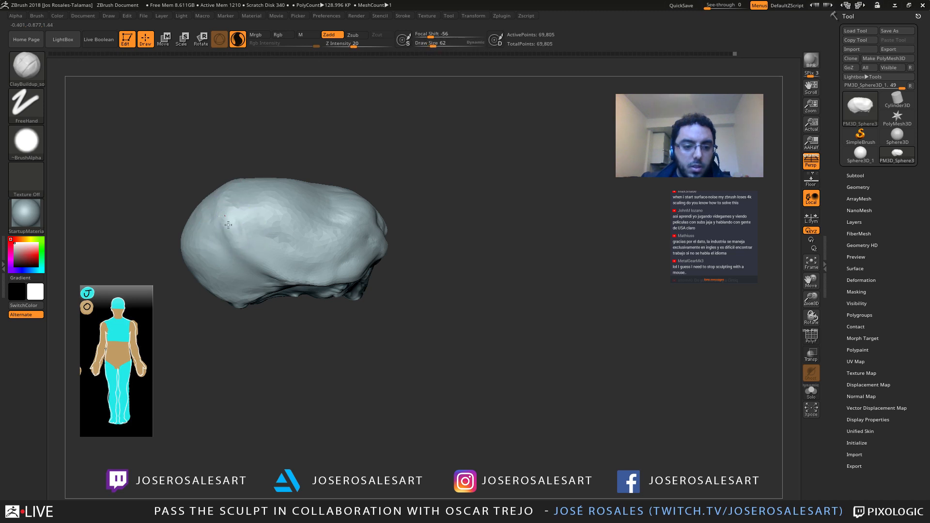
# Step: Refine the rear cranium form with ClayBuildup strokes at draw size 36 and smooth it
pyautogui.moveTo(253, 254); pyautogui.dragTo(267, 256)
pyautogui.press('s')
pyautogui.moveTo(240, 222); pyautogui.dragTo(246, 226)
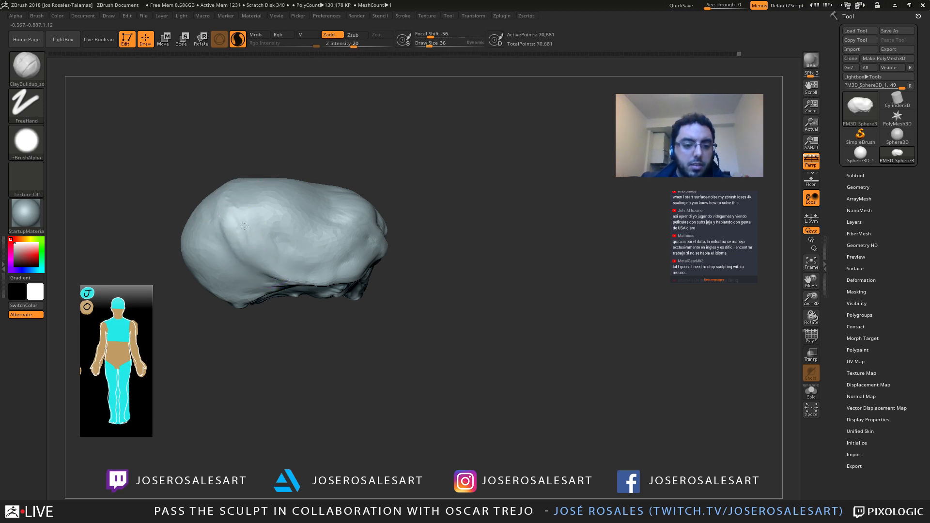
pyautogui.moveTo(293, 277); pyautogui.dragTo(288, 256, button='right')
pyautogui.keyDown('shift'); pyautogui.moveTo(237, 222); pyautogui.dragTo(242, 229); pyautogui.keyUp('shift')
# Step: Build up the forehead above the brow with the ClayBuildup brush and smooth the added clay at draw size 58
pyautogui.moveTo(243, 229)
pyautogui.mouseDown(button='right')
pyautogui.moveTo(271, 218)
pyautogui.moveTo(310, 236)
pyautogui.mouseUp(button='right')
pyautogui.press('s')
pyautogui.moveTo(355, 248); pyautogui.dragTo(358, 248)
pyautogui.moveTo(359, 249); pyautogui.dragTo(348, 204, button='right')
pyautogui.moveTo(341, 203); pyautogui.dragTo(352, 227)
pyautogui.keyDown('shift'); pyautogui.moveTo(352, 227); pyautogui.dragTo(339, 223); pyautogui.keyUp('shift')
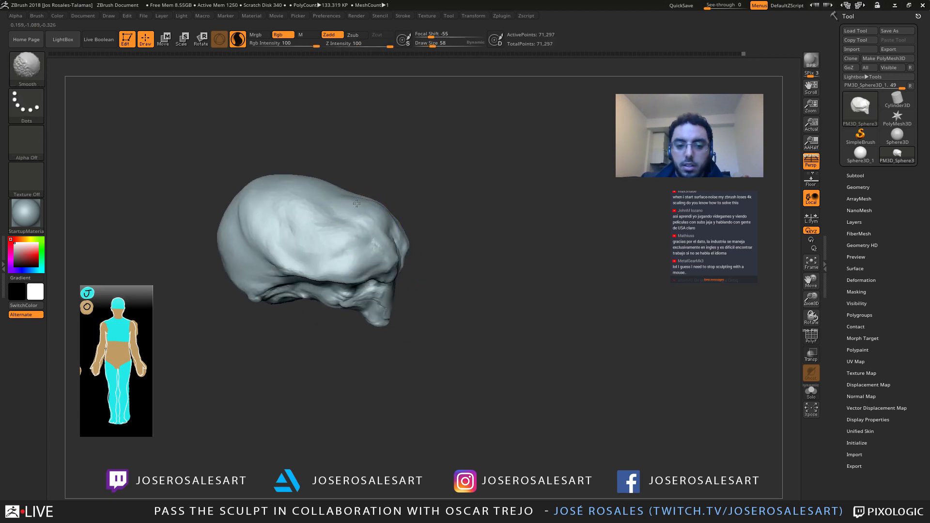
# Step: Set the draw size to 45, then fill and smooth the underside at the back of the skull
pyautogui.moveTo(415, 266); pyautogui.dragTo(426, 234, button='right')
pyautogui.press('s')
pyautogui.moveTo(474, 261); pyautogui.dragTo(471, 261)
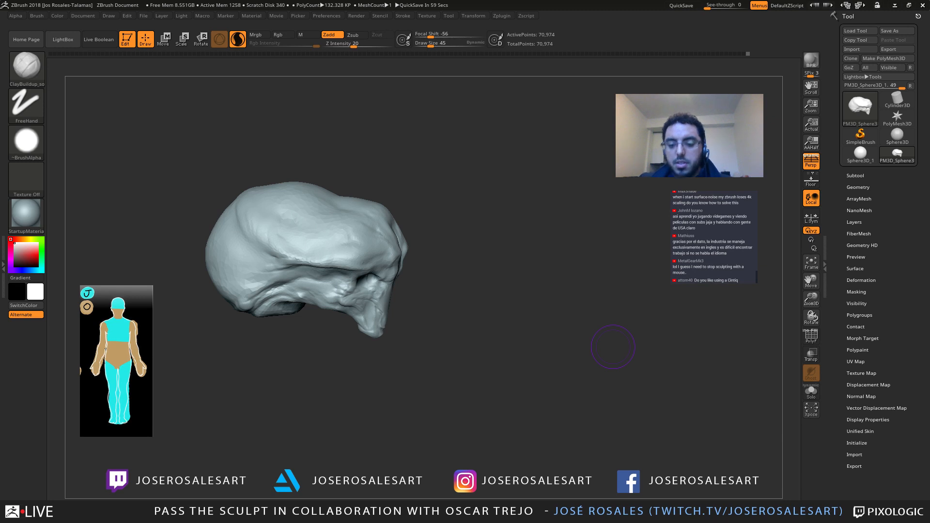
pyautogui.moveTo(613, 347); pyautogui.dragTo(612, 310, button='right')
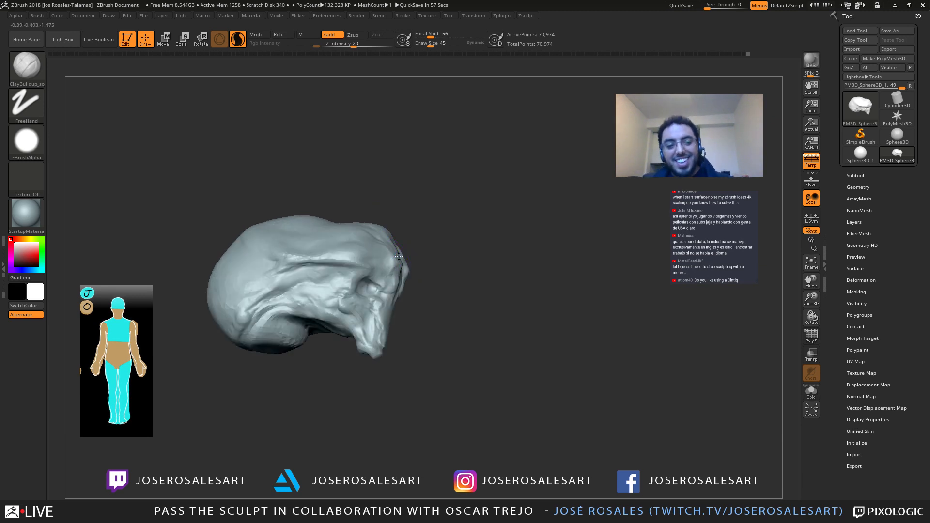
pyautogui.moveTo(320, 261)
pyautogui.keyDown('ctrl'); pyautogui.mouseDown(button='right')
pyautogui.moveTo(317, 304)
pyautogui.moveTo(339, 272)
pyautogui.moveTo(347, 226)
pyautogui.mouseUp(button='right'); pyautogui.keyUp('ctrl')
pyautogui.moveTo(347, 226); pyautogui.dragTo(345, 189, button='right')
pyautogui.moveTo(320, 262)
pyautogui.keyDown('shift'); pyautogui.mouseDown()
pyautogui.moveTo(326, 254)
pyautogui.moveTo(320, 268)
pyautogui.mouseUp(); pyautogui.keyUp('shift')
pyautogui.keyDown('shift'); pyautogui.moveTo(262, 292); pyautogui.dragTo(286, 294); pyautogui.keyUp('shift')
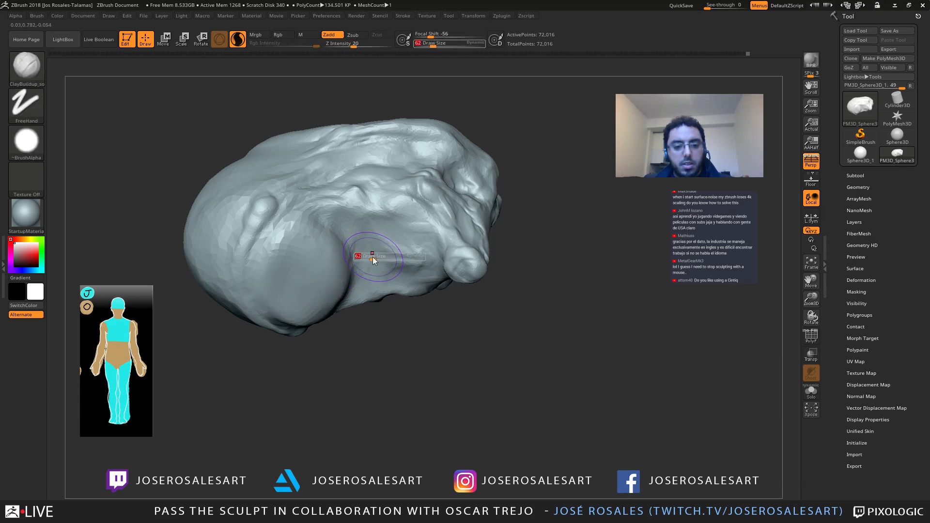
# Step: Smooth the transition from the rear bulge into the hollow under the skull
pyautogui.moveTo(366, 254)
pyautogui.mouseDown(button='right')
pyautogui.moveTo(326, 248)
pyautogui.moveTo(328, 289)
pyautogui.mouseUp(button='right')
pyautogui.keyDown('shift'); pyautogui.moveTo(334, 271); pyautogui.dragTo(354, 261); pyautogui.keyUp('shift')
pyautogui.moveTo(341, 286); pyautogui.dragTo(347, 316, button='right')
pyautogui.moveTo(402, 271); pyautogui.dragTo(373, 279, button='right')
pyautogui.moveTo(432, 274)
pyautogui.mouseDown(button='right')
pyautogui.moveTo(410, 281)
pyautogui.moveTo(440, 281)
pyautogui.moveTo(455, 253)
pyautogui.mouseUp(button='right')
pyautogui.moveTo(455, 253)
pyautogui.keyDown('alt'); pyautogui.mouseDown(button='right')
pyautogui.moveTo(427, 296)
pyautogui.moveTo(299, 220)
pyautogui.moveTo(315, 187)
pyautogui.moveTo(318, 252)
pyautogui.moveTo(262, 191)
pyautogui.moveTo(287, 238)
pyautogui.moveTo(235, 189)
pyautogui.moveTo(224, 193)
pyautogui.moveTo(296, 230)
pyautogui.moveTo(431, 260)
pyautogui.moveTo(418, 238)
pyautogui.moveTo(392, 227)
pyautogui.mouseUp(button='right'); pyautogui.keyUp('alt')
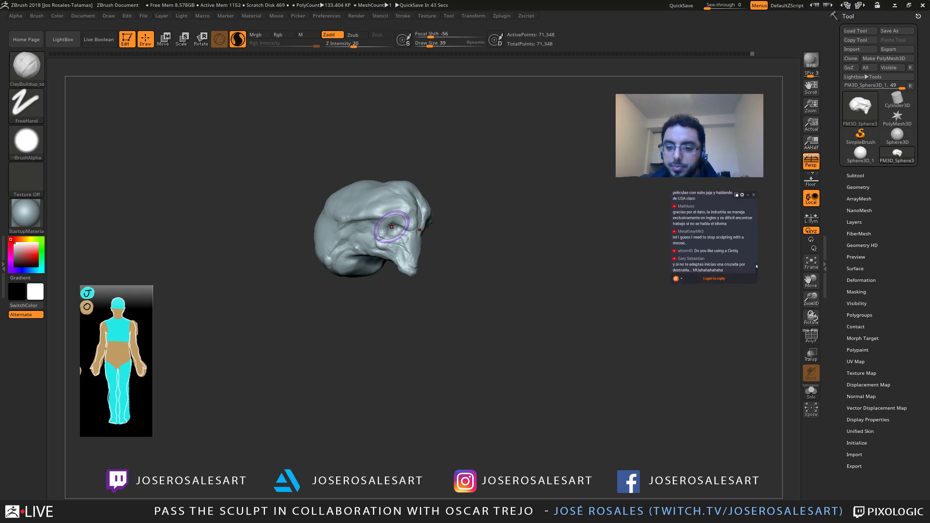
pyautogui.moveTo(756, 267); pyautogui.dragTo(756, 269)
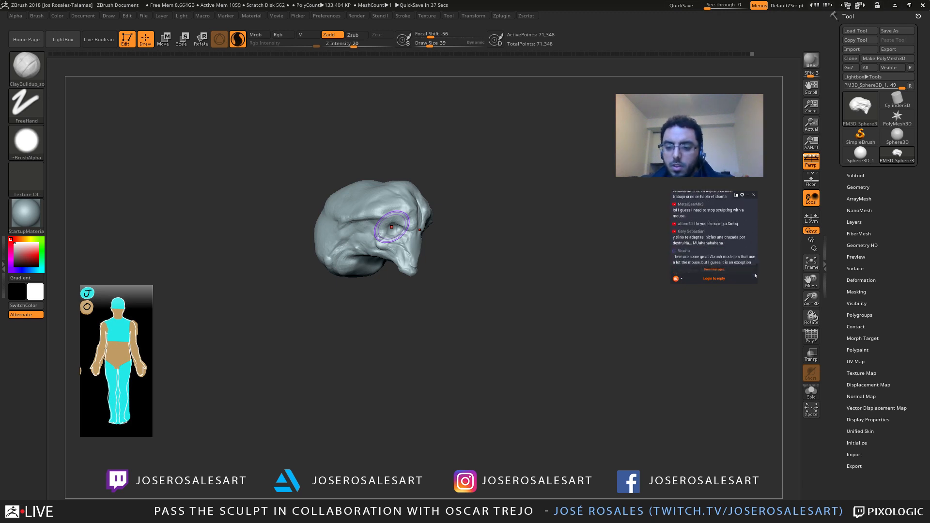
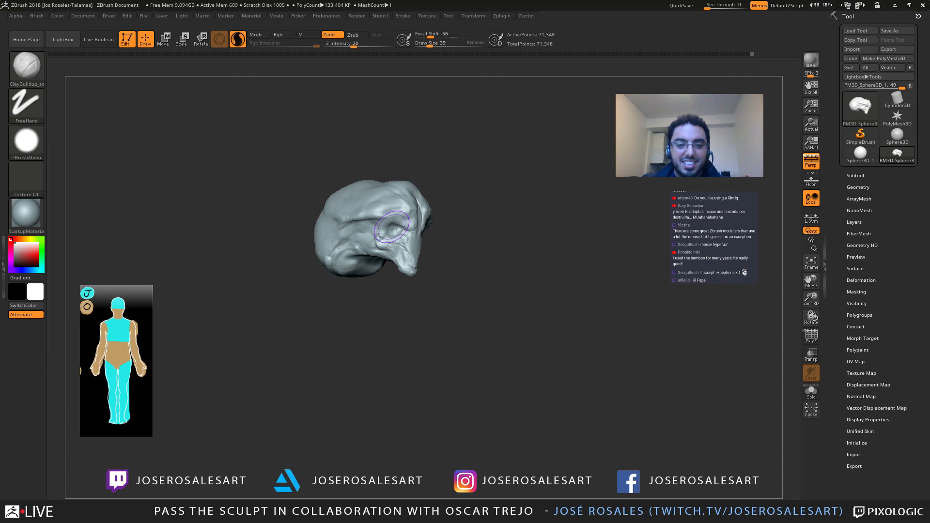
pyautogui.moveTo(479, 284); pyautogui.dragTo(427, 236)
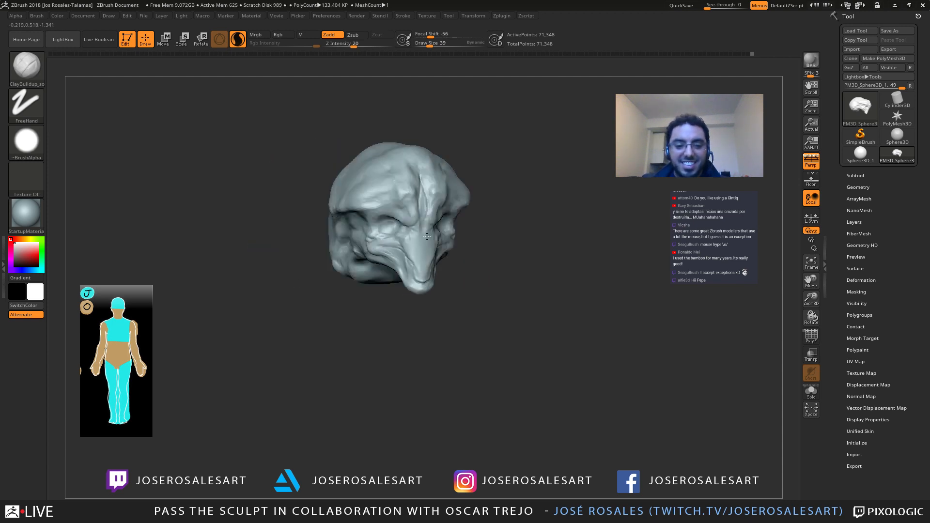
pyautogui.moveTo(427, 236)
pyautogui.mouseDown(button='right')
pyautogui.moveTo(467, 237)
pyautogui.moveTo(415, 218)
pyautogui.moveTo(433, 207)
pyautogui.moveTo(398, 208)
pyautogui.moveTo(458, 201)
pyautogui.moveTo(469, 225)
pyautogui.mouseUp(button='right')
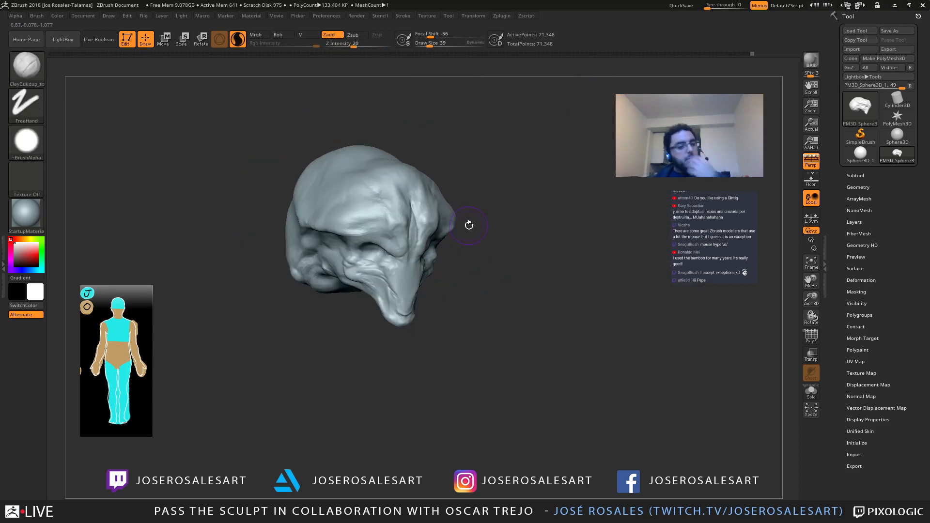
pyautogui.moveTo(363, 224); pyautogui.dragTo(459, 238, button='right')
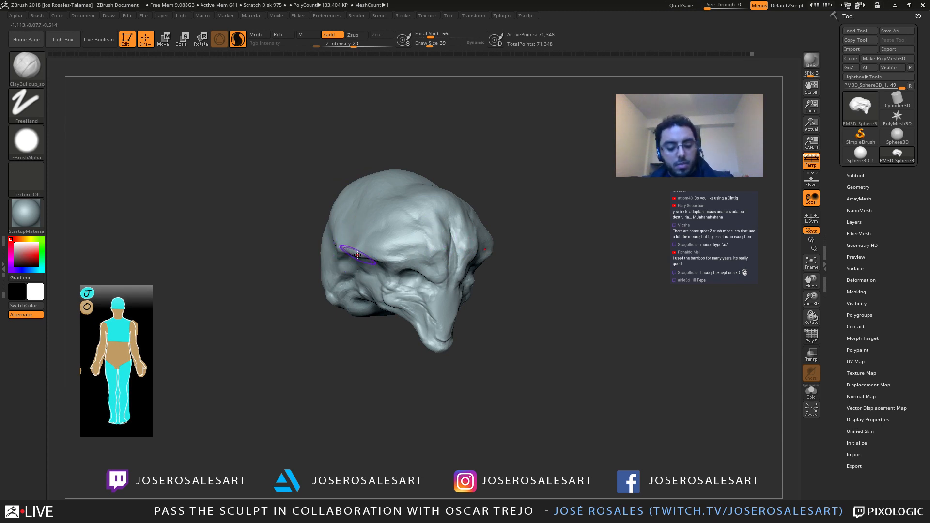
# Step: Choose the SnakeHook2 sculpting brush
pyautogui.press('b')
pyautogui.press('s')
pyautogui.press('h')
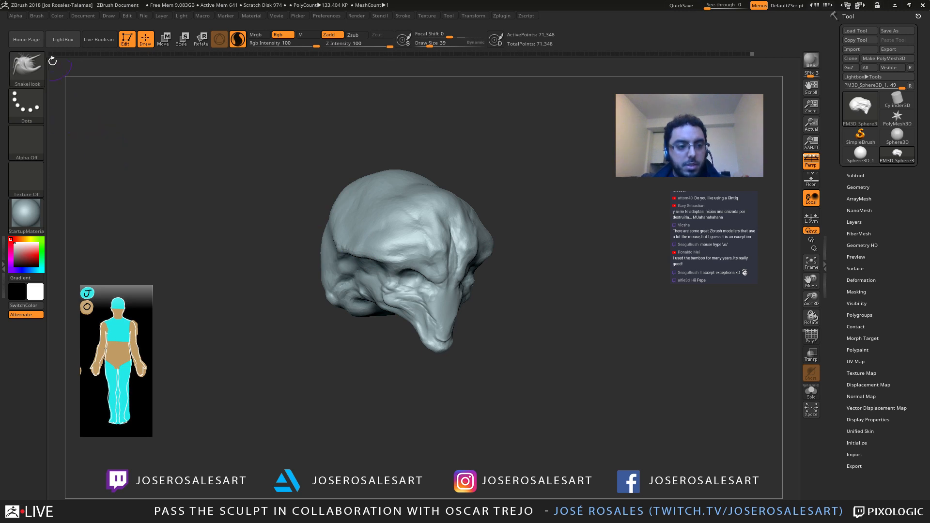
pyautogui.click(27, 68)
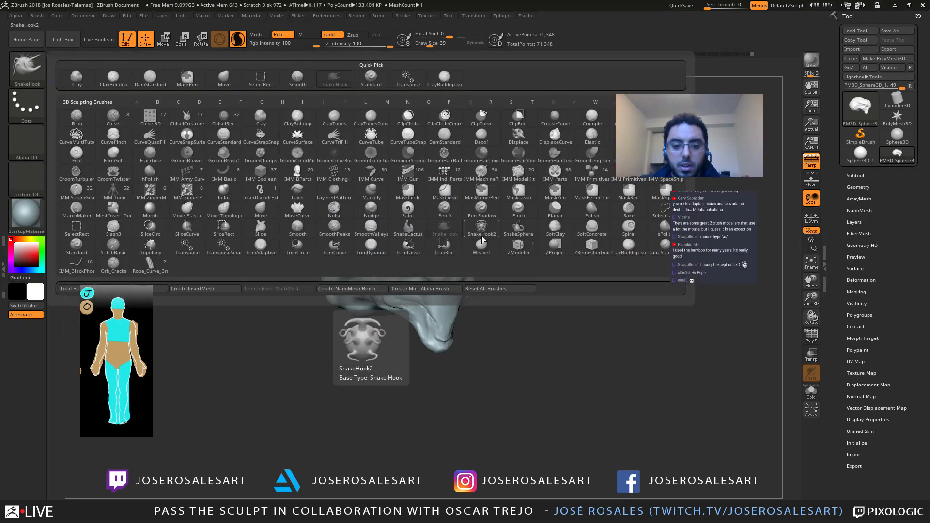
pyautogui.click(416, 235)
# Step: Try to pull horns out of the upper skull with the SnakeHook2 brush at draw size 39, undoing each attempt
pyautogui.moveTo(368, 219); pyautogui.dragTo(301, 151)
pyautogui.moveTo(301, 152); pyautogui.dragTo(248, 172, button='right')
pyautogui.hotkey('ctrl', 'z')
pyautogui.moveTo(305, 181)
pyautogui.mouseDown(button='right')
pyautogui.moveTo(354, 224)
pyautogui.moveTo(363, 187)
pyautogui.mouseUp(button='right')
pyautogui.press('b')
pyautogui.click(458, 345)
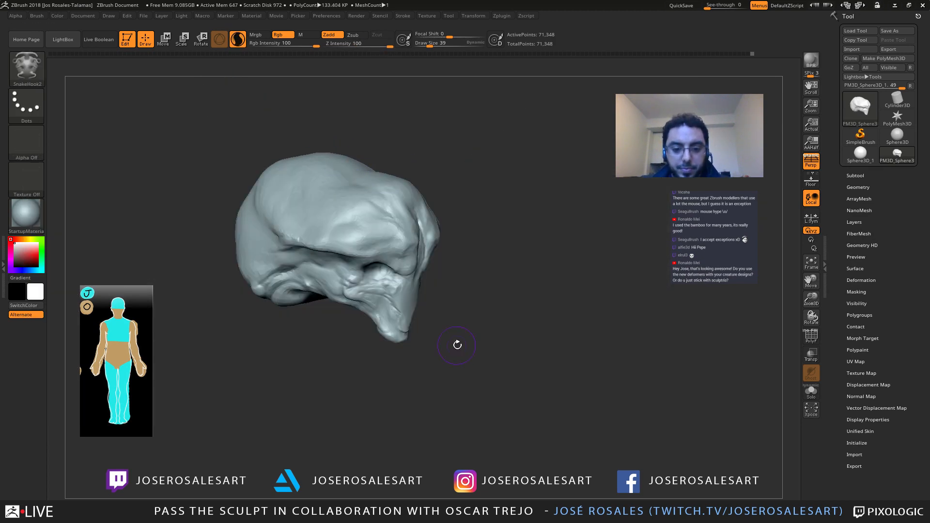
pyautogui.moveTo(335, 181); pyautogui.dragTo(286, 146)
pyautogui.moveTo(267, 173); pyautogui.dragTo(241, 178, button='right')
pyautogui.hotkey('ctrl', 'z')
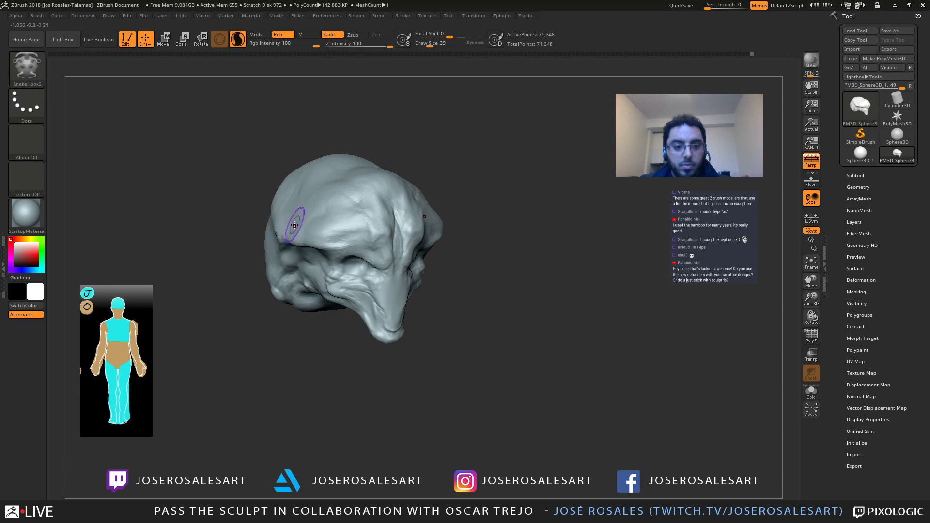
# Step: Pull small bumps out of the inner brow with the SnakeHook2 brush and smooth the surface around them
pyautogui.moveTo(294, 225); pyautogui.dragTo(320, 220, button='right')
pyautogui.press('s')
pyautogui.moveTo(303, 219); pyautogui.dragTo(309, 219)
pyautogui.moveTo(311, 221)
pyautogui.keyDown('alt'); pyautogui.mouseDown(button='right')
pyautogui.moveTo(317, 272)
pyautogui.moveTo(291, 276)
pyautogui.moveTo(333, 244)
pyautogui.moveTo(398, 281)
pyautogui.moveTo(424, 318)
pyautogui.moveTo(426, 277)
pyautogui.mouseUp(button='right'); pyautogui.keyUp('alt')
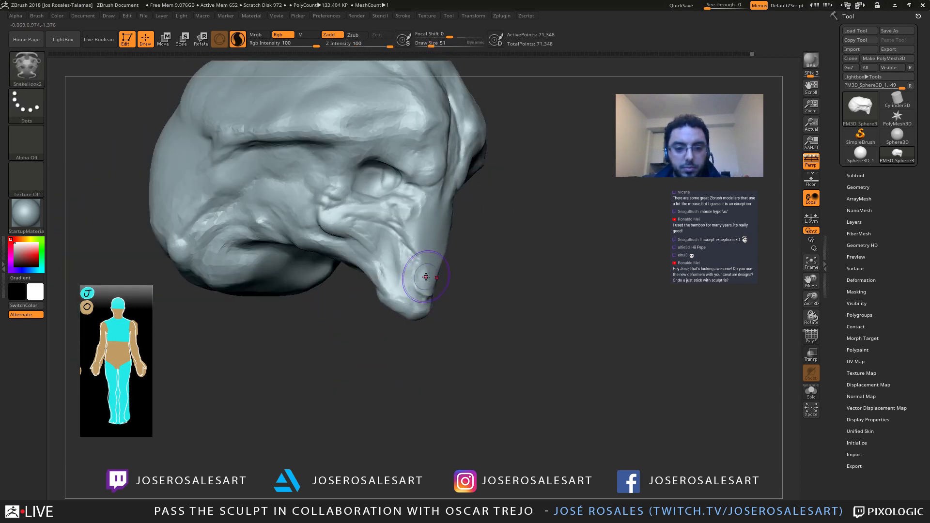
pyautogui.moveTo(426, 198)
pyautogui.mouseDown(button='right')
pyautogui.moveTo(451, 159)
pyautogui.moveTo(405, 111)
pyautogui.moveTo(411, 114)
pyautogui.mouseUp(button='right')
pyautogui.moveTo(424, 124); pyautogui.dragTo(422, 100)
pyautogui.moveTo(421, 97); pyautogui.dragTo(450, 142, button='right')
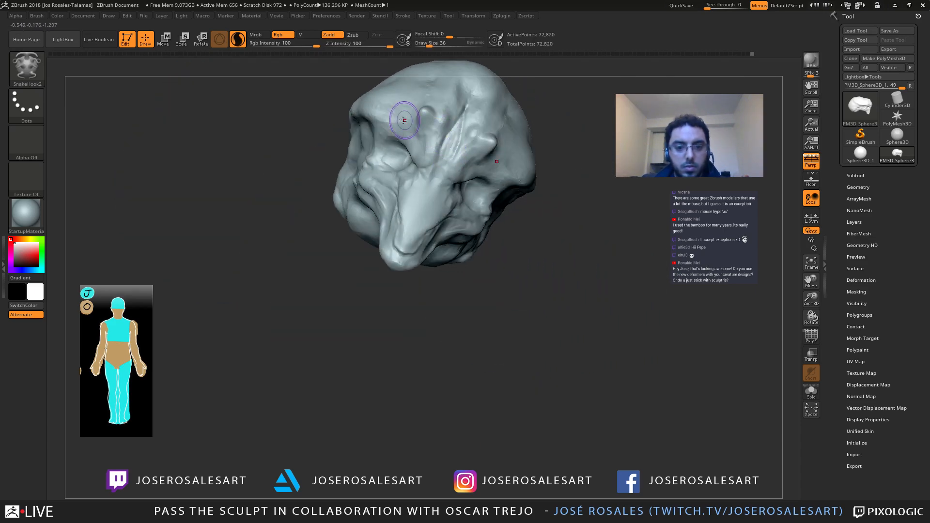
pyautogui.keyDown('shift'); pyautogui.moveTo(404, 120); pyautogui.dragTo(389, 129); pyautogui.keyUp('shift')
# Step: Pull a symmetrical pair of long tapered horns backward from the lower rear of the skull with SnakeHook2 at draw size 36
pyautogui.moveTo(390, 129)
pyautogui.mouseDown(button='right')
pyautogui.moveTo(390, 145)
pyautogui.moveTo(334, 176)
pyautogui.moveTo(277, 230)
pyautogui.moveTo(237, 189)
pyautogui.mouseUp(button='right')
pyautogui.moveTo(253, 184); pyautogui.dragTo(244, 203)
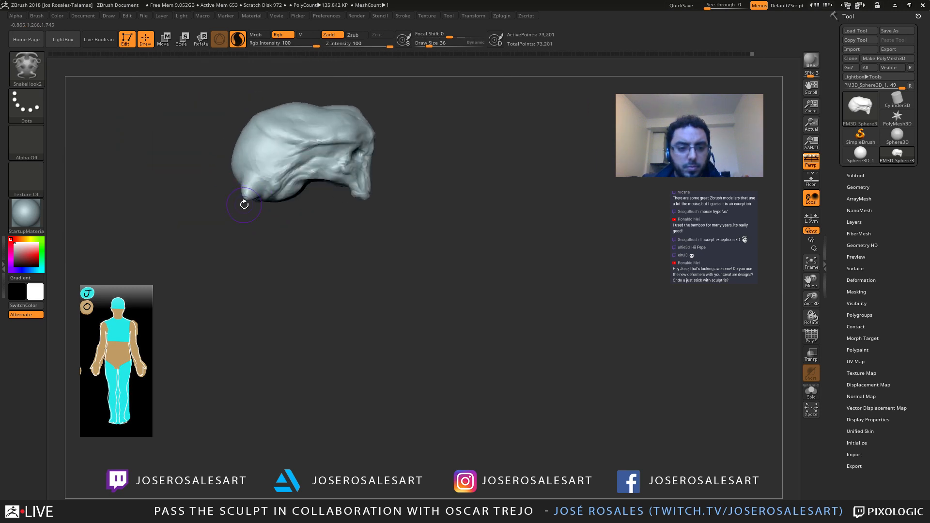
pyautogui.moveTo(245, 204); pyautogui.dragTo(269, 211, button='right')
pyautogui.moveTo(242, 194); pyautogui.dragTo(229, 214)
pyautogui.moveTo(228, 215)
pyautogui.mouseDown(button='right')
pyautogui.moveTo(240, 229)
pyautogui.moveTo(208, 231)
pyautogui.mouseUp(button='right')
pyautogui.moveTo(224, 222); pyautogui.dragTo(208, 235)
pyautogui.moveTo(203, 237)
pyautogui.mouseDown(button='right')
pyautogui.moveTo(191, 224)
pyautogui.moveTo(203, 213)
pyautogui.mouseUp(button='right')
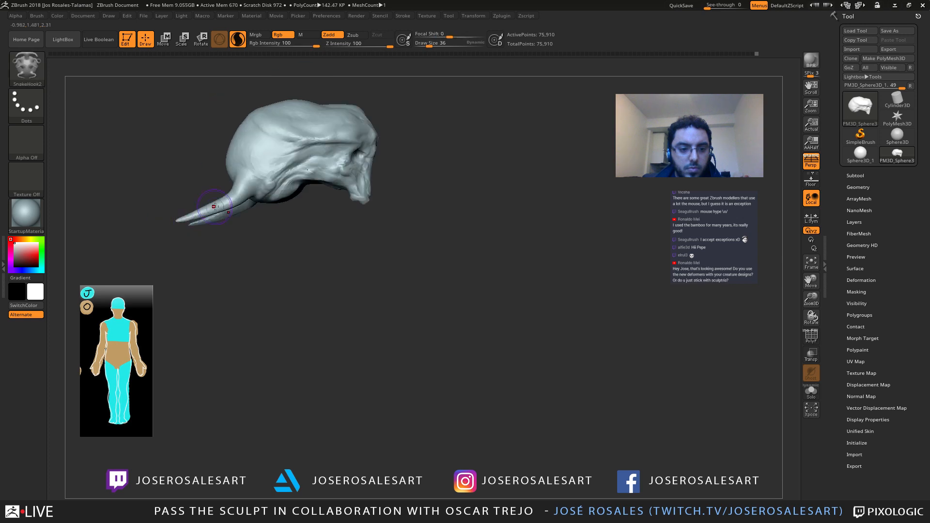
# Step: Try curving and spreading the rear horns with the Move brush at draw size 95
pyautogui.press('b')
pyautogui.press('m')
pyautogui.press('v')
pyautogui.moveTo(216, 201); pyautogui.dragTo(218, 210)
pyautogui.moveTo(187, 214); pyautogui.dragTo(185, 202)
pyautogui.moveTo(190, 232)
pyautogui.mouseDown(button='right')
pyautogui.moveTo(170, 244)
pyautogui.moveTo(154, 223)
pyautogui.mouseUp(button='right')
pyautogui.moveTo(179, 211); pyautogui.dragTo(172, 217)
pyautogui.moveTo(180, 238); pyautogui.dragTo(241, 248, button='right')
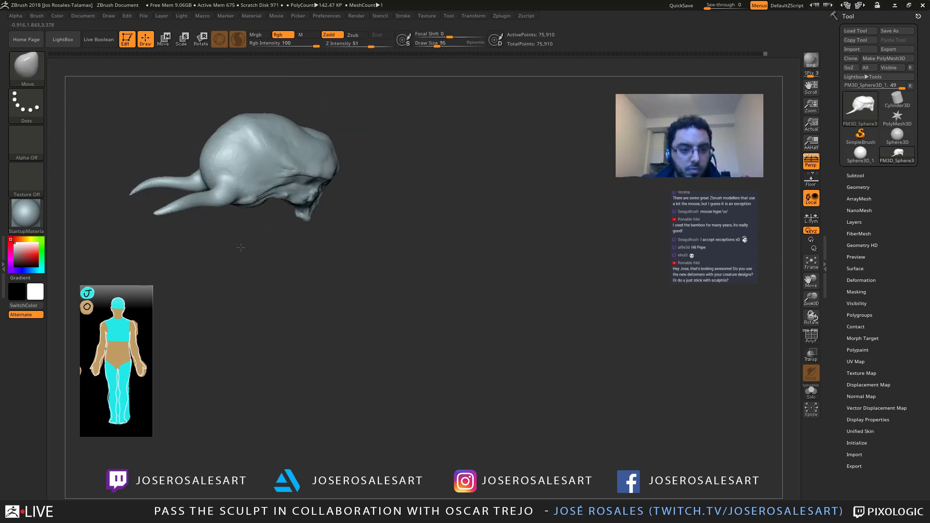
# Step: Try bending the rear horns downward with the Move brush, then undo the horn reshaping
pyautogui.moveTo(165, 213); pyautogui.dragTo(173, 243)
pyautogui.moveTo(179, 258)
pyautogui.mouseDown(button='right')
pyautogui.moveTo(175, 222)
pyautogui.moveTo(174, 239)
pyautogui.mouseUp(button='right')
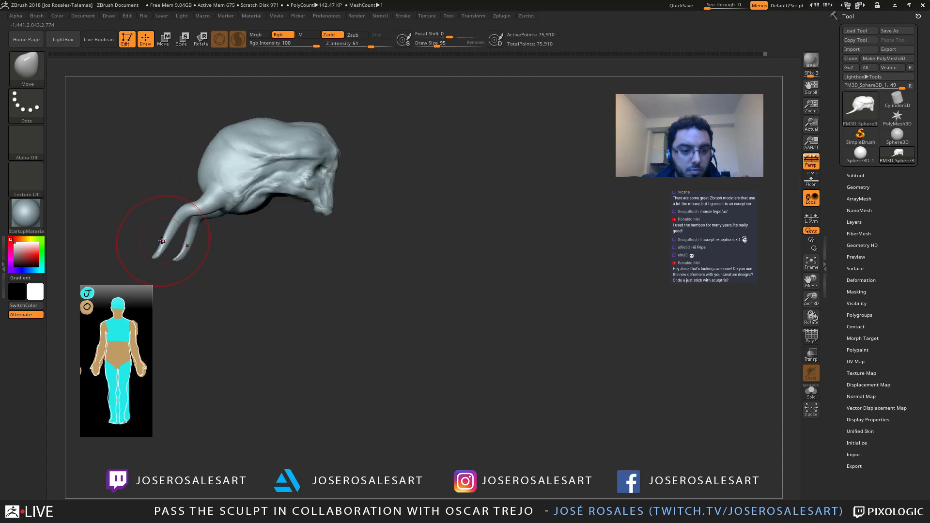
pyautogui.moveTo(174, 240)
pyautogui.mouseDown()
pyautogui.moveTo(156, 235)
pyautogui.moveTo(151, 252)
pyautogui.mouseUp()
pyautogui.moveTo(151, 252)
pyautogui.mouseDown(button='right')
pyautogui.moveTo(163, 247)
pyautogui.moveTo(109, 237)
pyautogui.mouseUp(button='right')
pyautogui.hotkey('ctrl', 'z')
pyautogui.hotkey('ctrl', 'z')
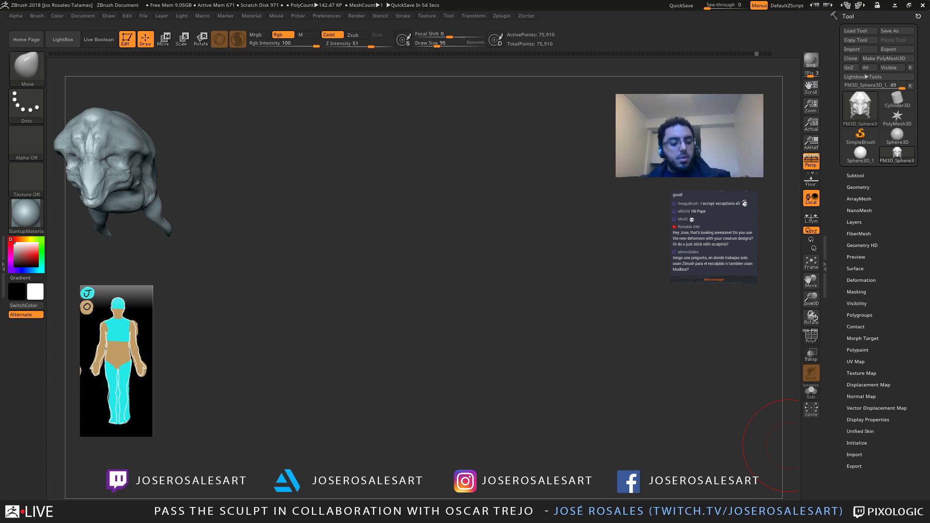
# Step: Examine the horned head from the front, sides and below to judge its silhouette and facial forms
pyautogui.moveTo(256, 234)
pyautogui.mouseDown()
pyautogui.moveTo(468, 208)
pyautogui.moveTo(449, 218)
pyautogui.moveTo(415, 192)
pyautogui.mouseUp()
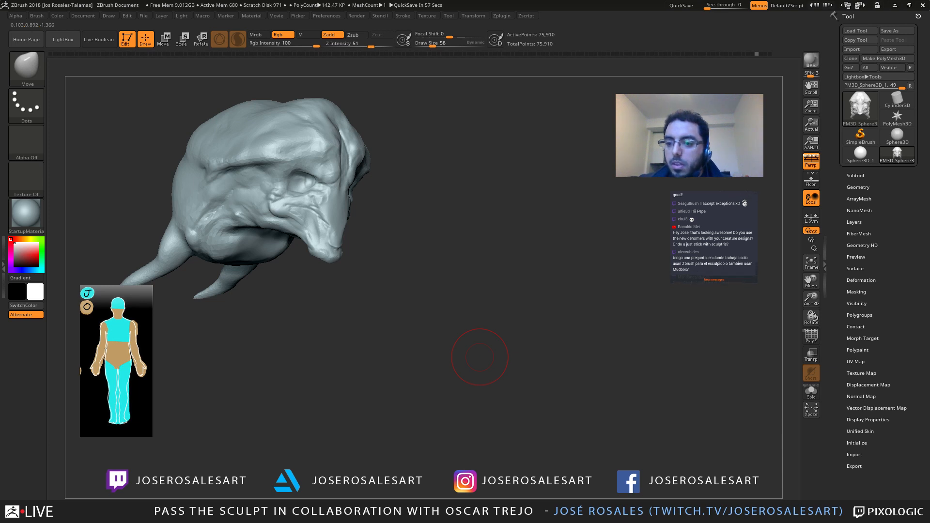
pyautogui.keyDown('alt'); pyautogui.moveTo(371, 268); pyautogui.dragTo(447, 293); pyautogui.keyUp('alt')
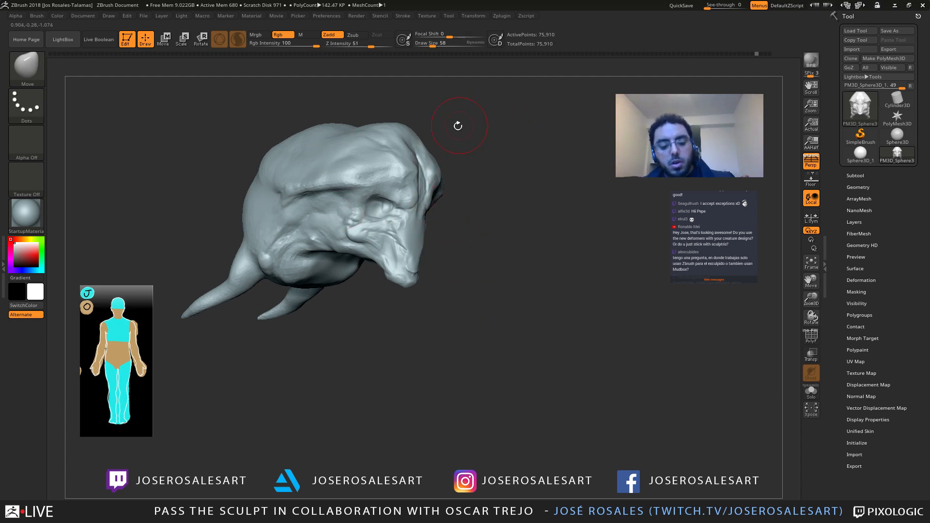
pyautogui.moveTo(365, 320); pyautogui.dragTo(421, 310)
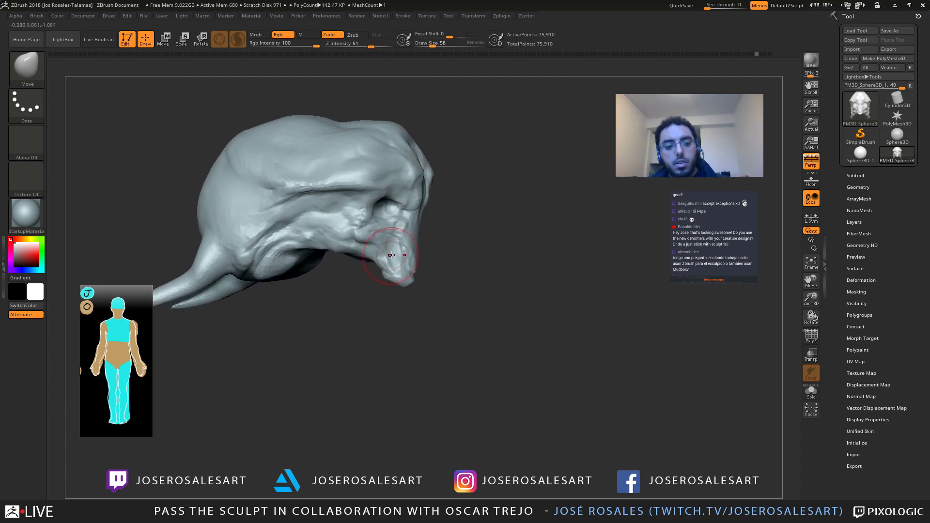
pyautogui.moveTo(408, 244)
pyautogui.mouseDown(button='right')
pyautogui.moveTo(356, 246)
pyautogui.moveTo(405, 252)
pyautogui.moveTo(363, 247)
pyautogui.mouseUp(button='right')
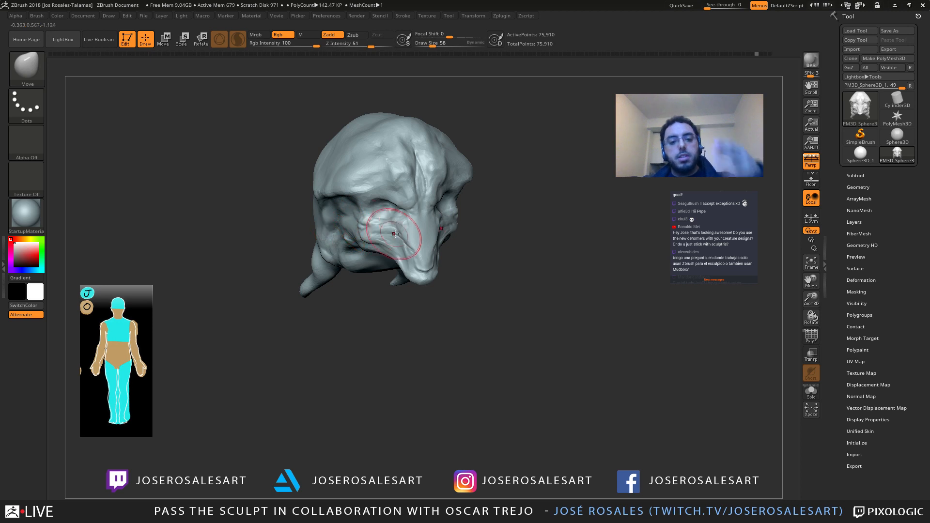
pyautogui.moveTo(396, 234); pyautogui.dragTo(431, 208, button='right')
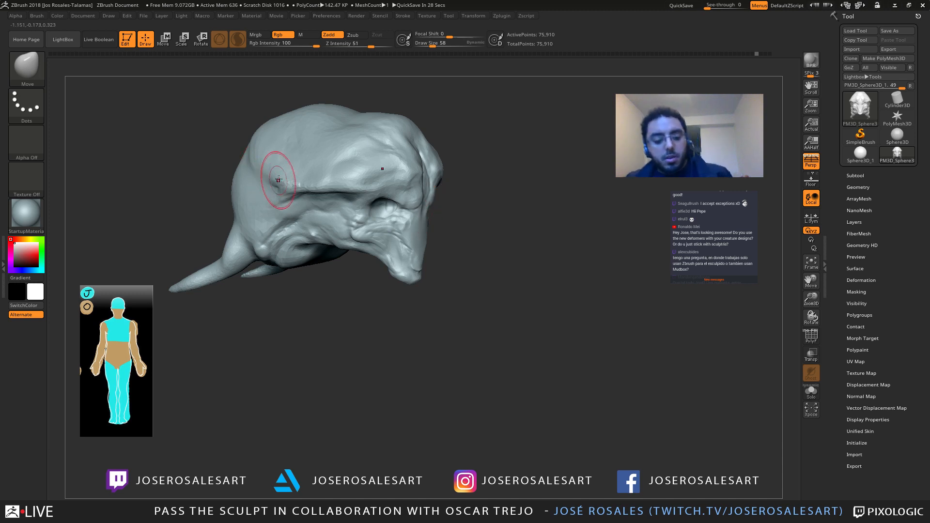
pyautogui.moveTo(242, 191)
pyautogui.mouseDown(button='right')
pyautogui.moveTo(325, 213)
pyautogui.moveTo(391, 205)
pyautogui.moveTo(389, 237)
pyautogui.moveTo(313, 255)
pyautogui.mouseUp(button='right')
pyautogui.moveTo(557, 296); pyautogui.dragTo(431, 286, button='right')
pyautogui.moveTo(412, 231)
pyautogui.mouseDown(button='right')
pyautogui.moveTo(391, 189)
pyautogui.moveTo(337, 218)
pyautogui.mouseUp(button='right')
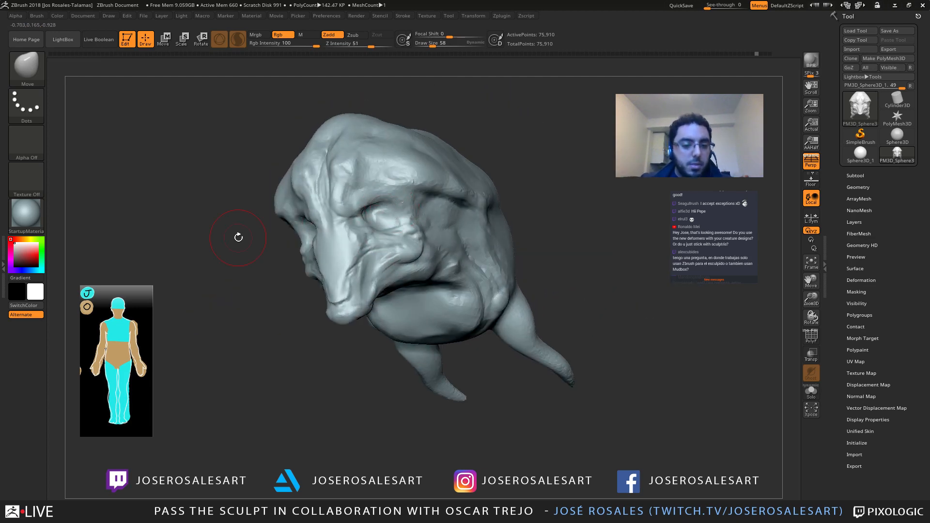
pyautogui.moveTo(381, 240); pyautogui.dragTo(390, 313, button='right')
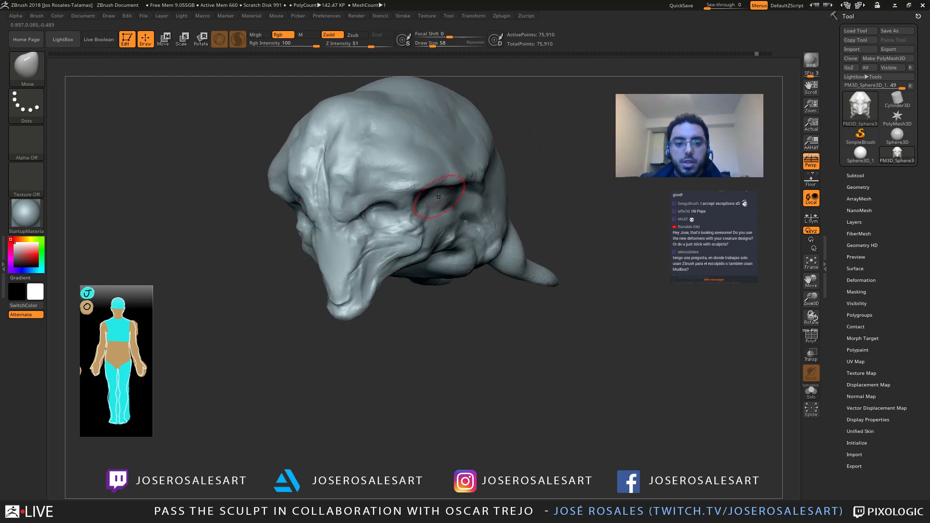
pyautogui.moveTo(438, 198)
pyautogui.mouseDown(button='right')
pyautogui.moveTo(562, 187)
pyautogui.moveTo(432, 192)
pyautogui.mouseUp(button='right')
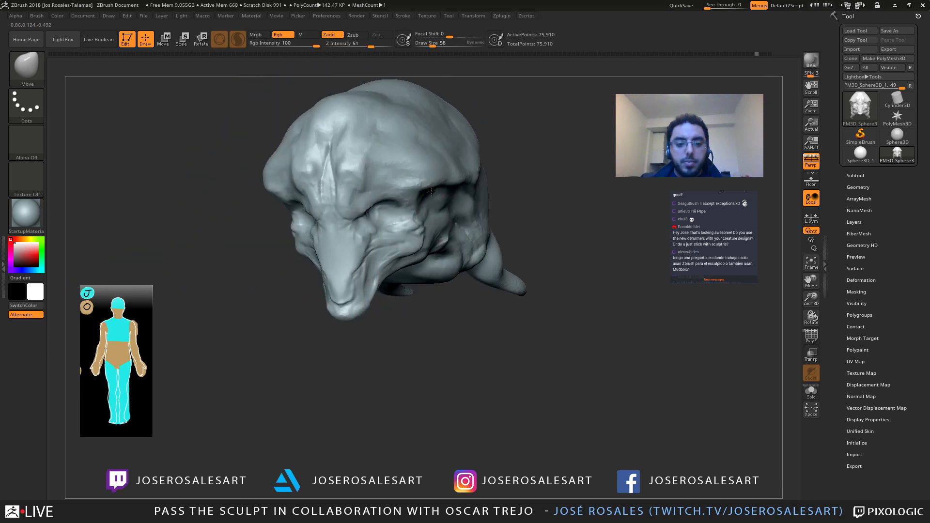
pyautogui.moveTo(383, 252); pyautogui.dragTo(381, 244)
pyautogui.moveTo(361, 192)
pyautogui.mouseDown(button='right')
pyautogui.moveTo(378, 208)
pyautogui.moveTo(445, 211)
pyautogui.moveTo(426, 182)
pyautogui.moveTo(526, 138)
pyautogui.mouseUp(button='right')
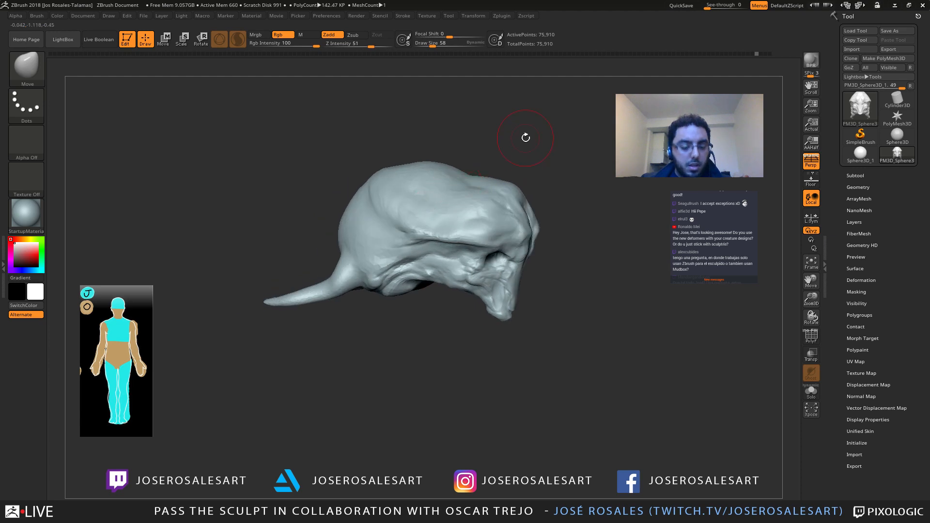
# Step: Apply Project Primitive to the head, enlarge the projected primitive and reshape it from a sphere into a box around the rear skull
pyautogui.press('w')
pyautogui.click(417, 160)
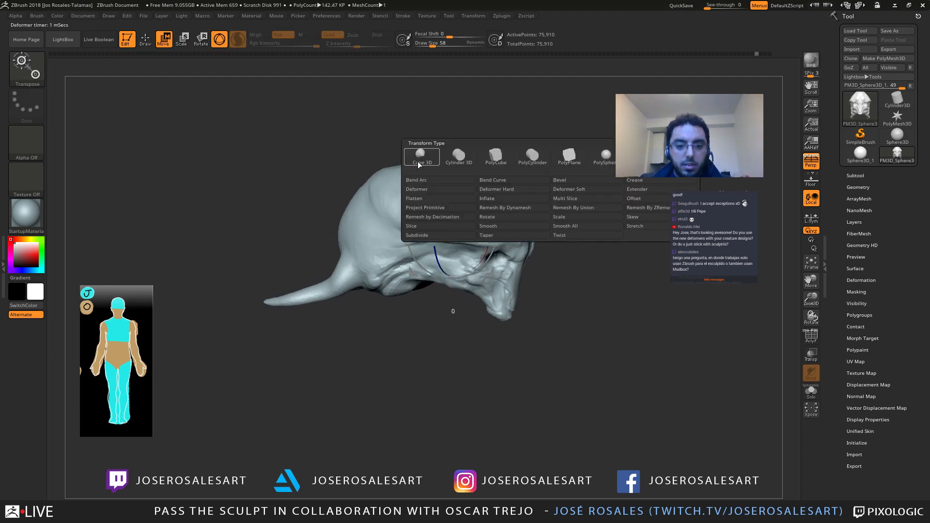
pyautogui.click(418, 208)
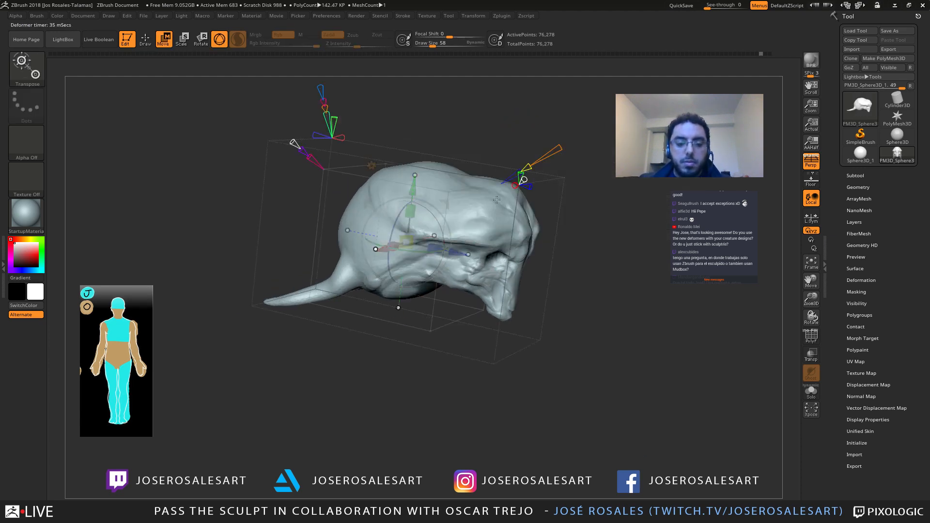
pyautogui.moveTo(453, 233); pyautogui.dragTo(414, 242, button='right')
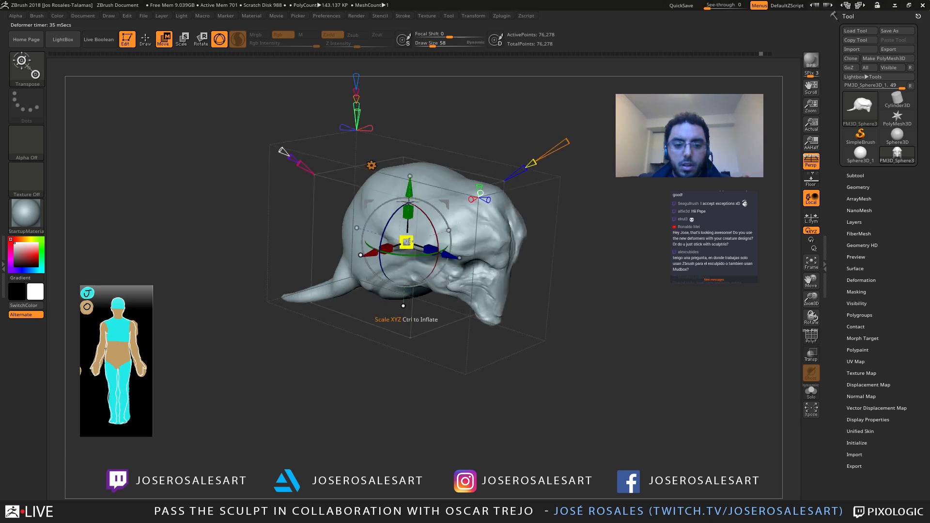
pyautogui.moveTo(408, 242); pyautogui.dragTo(433, 233)
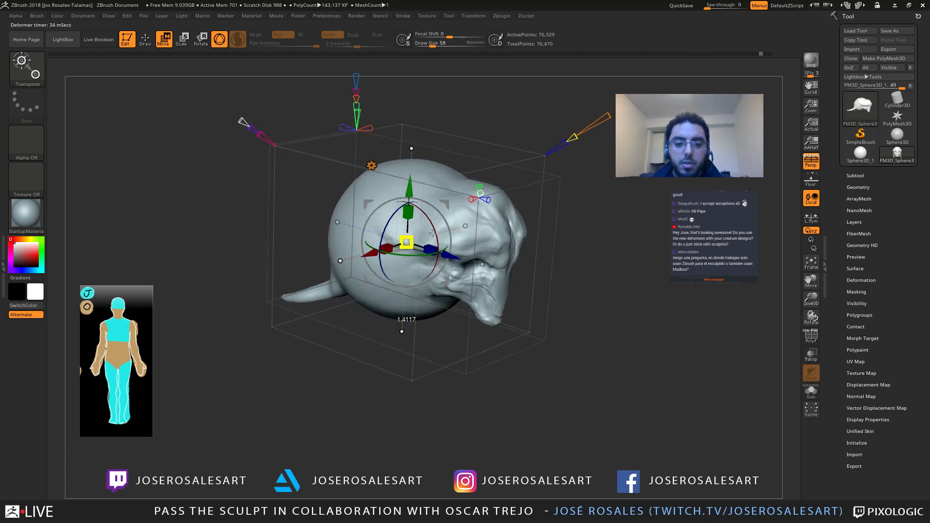
pyautogui.moveTo(605, 119); pyautogui.dragTo(626, 107)
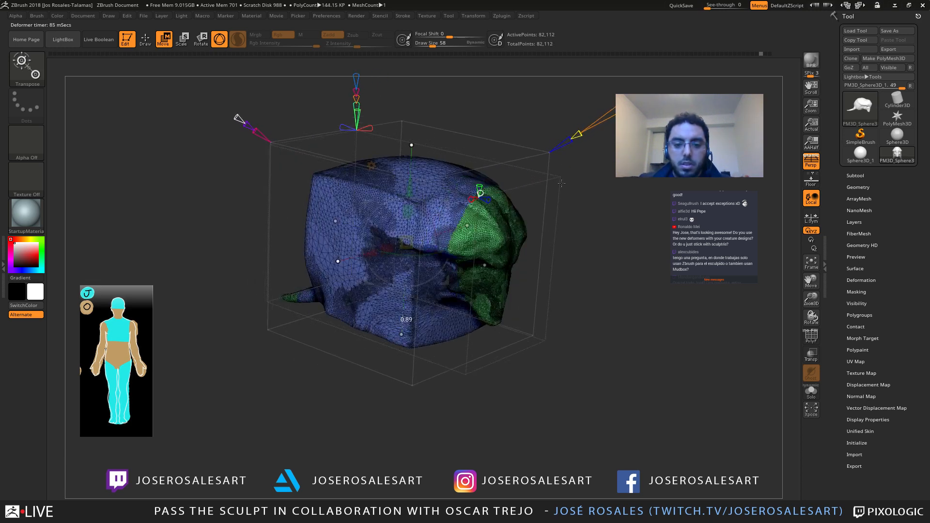
pyautogui.moveTo(589, 187); pyautogui.dragTo(609, 233, button='right')
pyautogui.moveTo(609, 232); pyautogui.dragTo(533, 184, button='right')
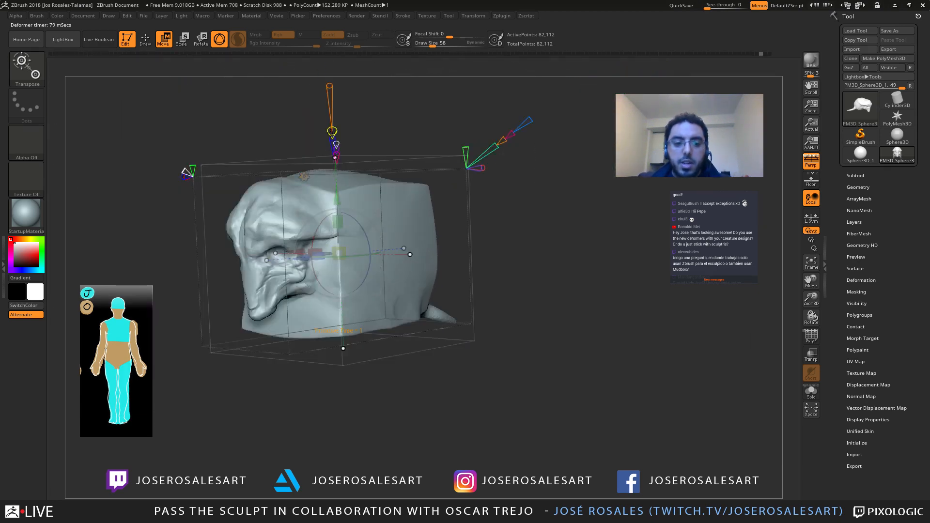
pyautogui.keyDown('ctrl'); pyautogui.moveTo(263, 139); pyautogui.dragTo(421, 209, button='right'); pyautogui.keyUp('ctrl')
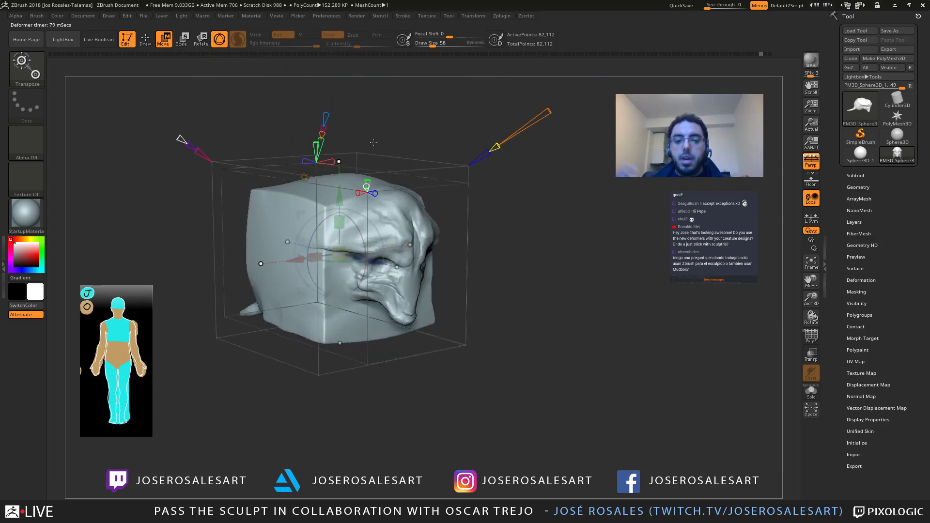
# Step: Reshape and reposition the projected box into a wide, pointed crest behind the skull, and return to drawing mode
pyautogui.moveTo(406, 158); pyautogui.dragTo(384, 114, button='right')
pyautogui.moveTo(490, 127)
pyautogui.mouseDown()
pyautogui.moveTo(463, 151)
pyautogui.moveTo(494, 121)
pyautogui.moveTo(480, 167)
pyautogui.moveTo(569, 101)
pyautogui.moveTo(271, 179)
pyautogui.moveTo(205, 177)
pyautogui.mouseUp()
pyautogui.press('space')
pyautogui.moveTo(271, 165); pyautogui.dragTo(250, 187)
pyautogui.moveTo(372, 257); pyautogui.dragTo(335, 224)
pyautogui.moveTo(349, 182)
pyautogui.mouseDown()
pyautogui.moveTo(453, 169)
pyautogui.moveTo(354, 191)
pyautogui.mouseUp()
pyautogui.moveTo(327, 262); pyautogui.dragTo(408, 264)
pyautogui.moveTo(477, 213)
pyautogui.mouseDown()
pyautogui.moveTo(369, 246)
pyautogui.moveTo(486, 239)
pyautogui.moveTo(477, 209)
pyautogui.mouseUp()
pyautogui.moveTo(356, 264); pyautogui.dragTo(371, 265)
pyautogui.moveTo(335, 228)
pyautogui.mouseDown()
pyautogui.moveTo(342, 221)
pyautogui.moveTo(330, 218)
pyautogui.mouseUp()
pyautogui.moveTo(340, 221)
pyautogui.mouseDown(button='right')
pyautogui.moveTo(257, 250)
pyautogui.moveTo(327, 274)
pyautogui.moveTo(373, 279)
pyautogui.moveTo(358, 271)
pyautogui.moveTo(398, 269)
pyautogui.moveTo(224, 255)
pyautogui.moveTo(300, 259)
pyautogui.moveTo(320, 233)
pyautogui.moveTo(359, 247)
pyautogui.moveTo(374, 297)
pyautogui.moveTo(175, 272)
pyautogui.moveTo(399, 260)
pyautogui.moveTo(313, 251)
pyautogui.moveTo(382, 201)
pyautogui.mouseUp(button='right')
pyautogui.press('q')
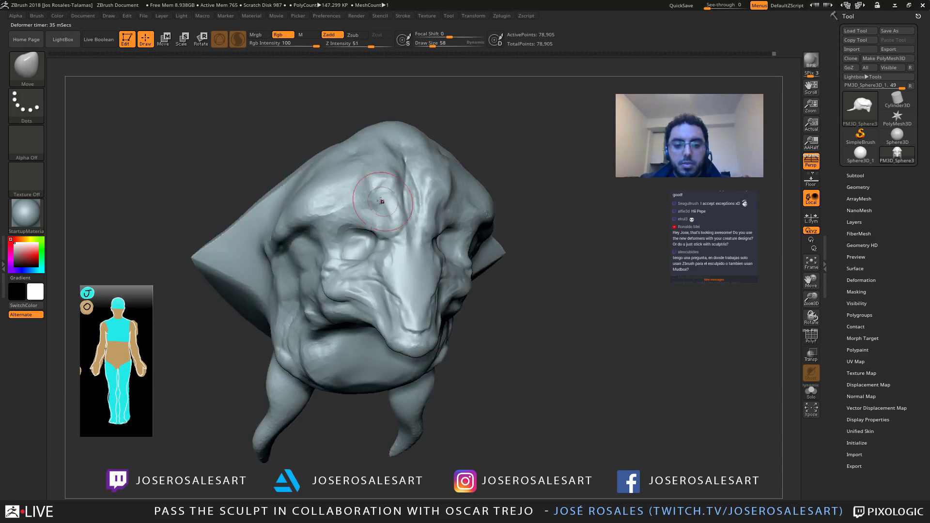
# Step: Examine the crested head from the front and side, and read the newer stream chat messages
pyautogui.moveTo(459, 275); pyautogui.dragTo(340, 247, button='right')
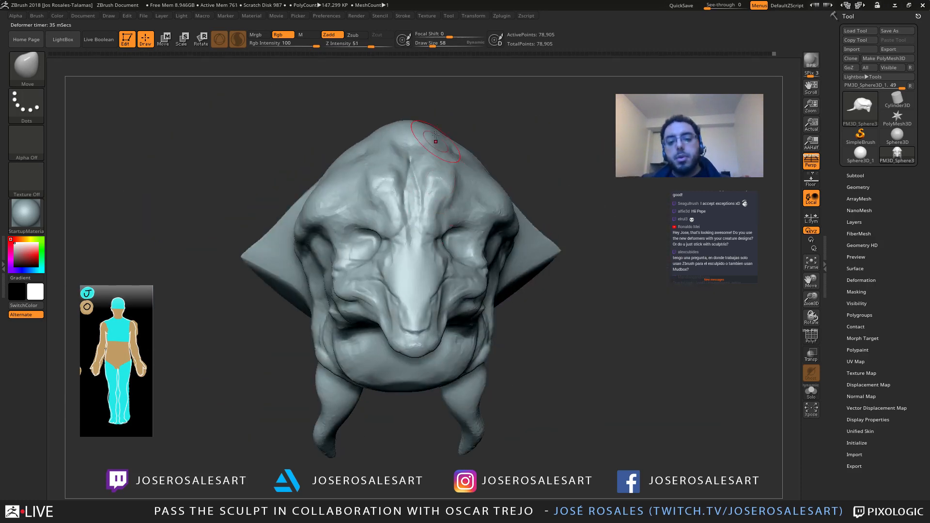
pyautogui.moveTo(469, 252)
pyautogui.mouseDown(button='right')
pyautogui.moveTo(245, 183)
pyautogui.moveTo(213, 143)
pyautogui.moveTo(380, 252)
pyautogui.moveTo(400, 250)
pyautogui.moveTo(339, 228)
pyautogui.moveTo(371, 186)
pyautogui.moveTo(227, 196)
pyautogui.moveTo(267, 119)
pyautogui.moveTo(313, 203)
pyautogui.moveTo(158, 202)
pyautogui.moveTo(142, 226)
pyautogui.moveTo(340, 232)
pyautogui.mouseUp(button='right')
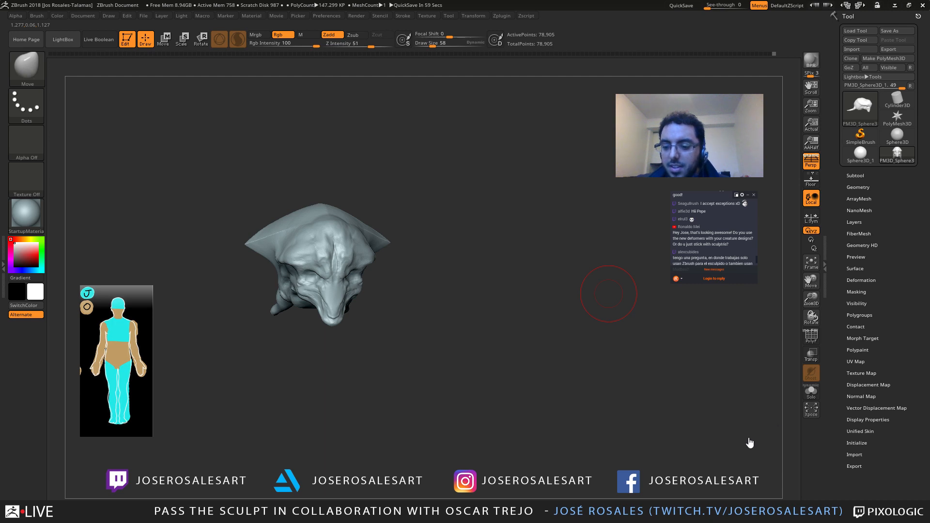
pyautogui.moveTo(756, 270); pyautogui.dragTo(756, 262)
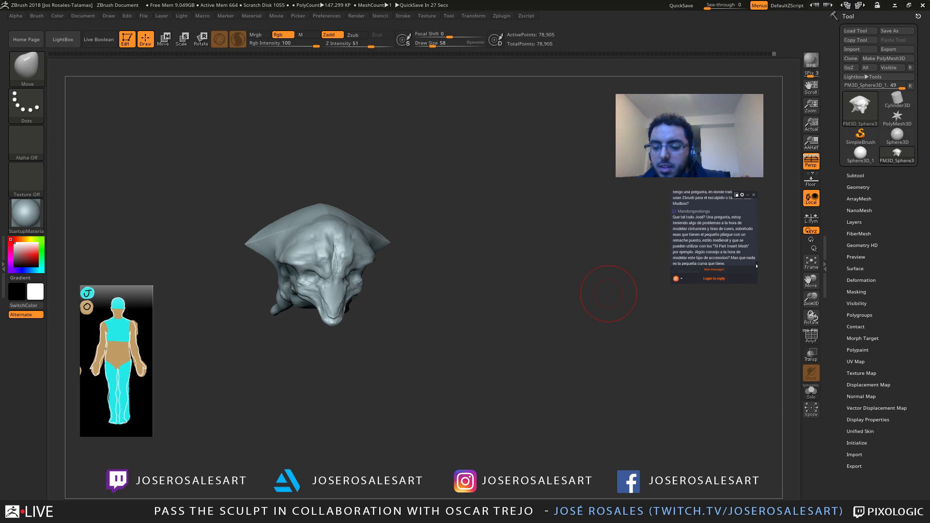
pyautogui.scroll(-3, 756, 265)
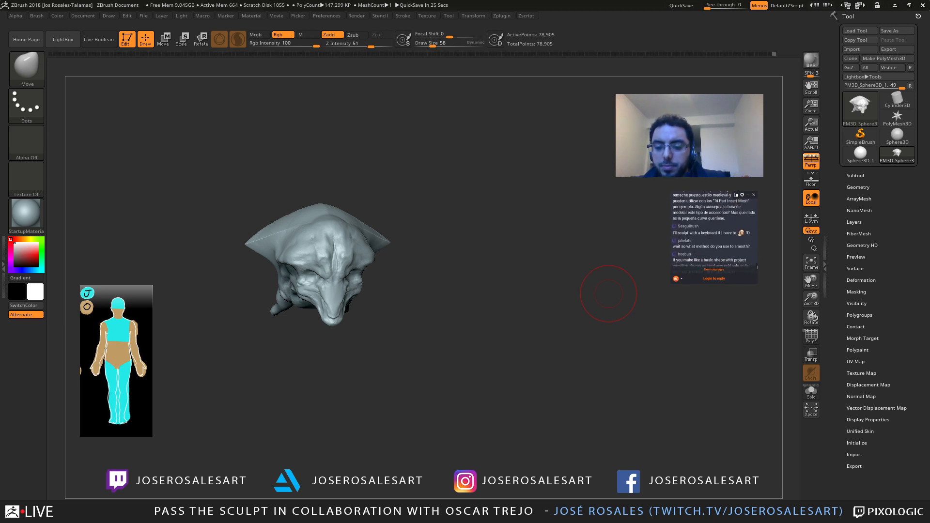
pyautogui.scroll(-1, 757, 265)
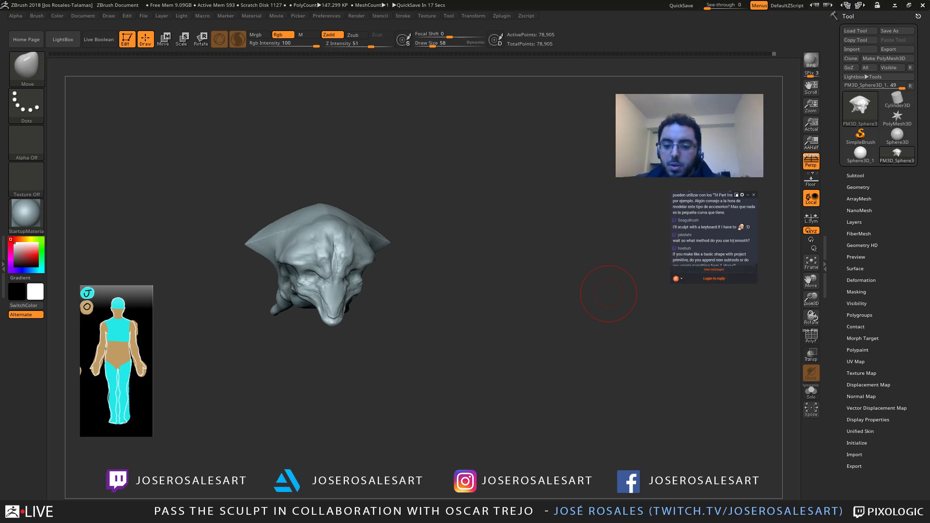
pyautogui.moveTo(291, 264); pyautogui.dragTo(366, 260, button='right')
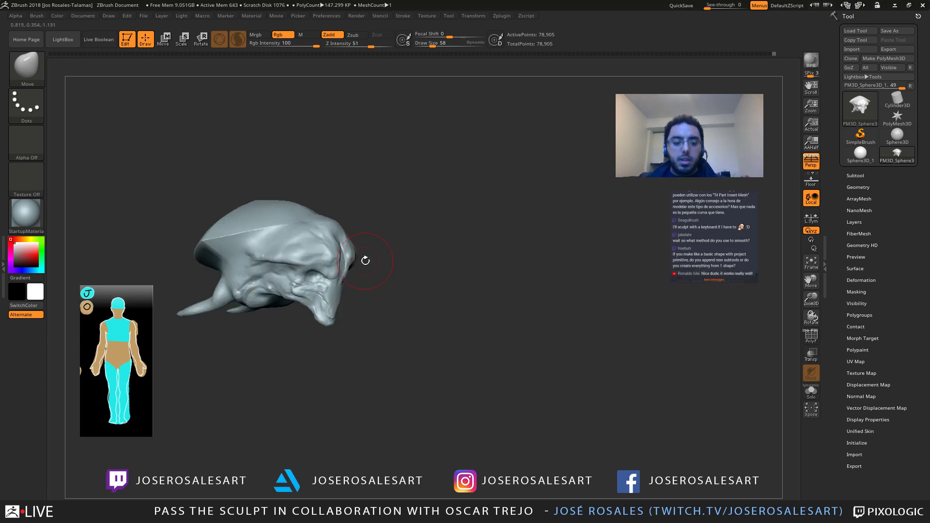
# Step: Try smoothing the brow with the wireframe displayed, then undo the change
pyautogui.keyDown('alt'); pyautogui.moveTo(276, 220); pyautogui.dragTo(291, 164, button='right'); pyautogui.keyUp('alt')
pyautogui.hotkey('shift', 'f')
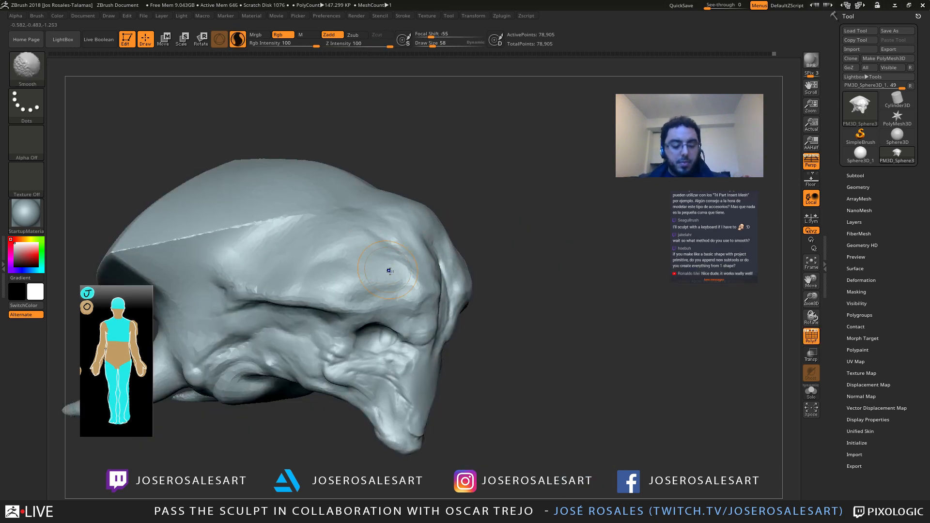
pyautogui.keyDown('alt'); pyautogui.moveTo(388, 270); pyautogui.dragTo(424, 252, button='right'); pyautogui.keyUp('alt')
pyautogui.moveTo(397, 203)
pyautogui.mouseDown(button='right')
pyautogui.moveTo(436, 213)
pyautogui.moveTo(489, 209)
pyautogui.mouseUp(button='right')
pyautogui.moveTo(388, 264)
pyautogui.keyDown('alt'); pyautogui.mouseDown(button='right')
pyautogui.moveTo(388, 195)
pyautogui.moveTo(402, 228)
pyautogui.mouseUp(button='right'); pyautogui.keyUp('alt')
pyautogui.moveTo(403, 229)
pyautogui.keyDown('shift'); pyautogui.mouseDown()
pyautogui.moveTo(383, 230)
pyautogui.moveTo(388, 208)
pyautogui.moveTo(410, 223)
pyautogui.mouseUp(); pyautogui.keyUp('shift')
pyautogui.hotkey('ctrl', 'z')
pyautogui.hotkey('ctrl', 'z')
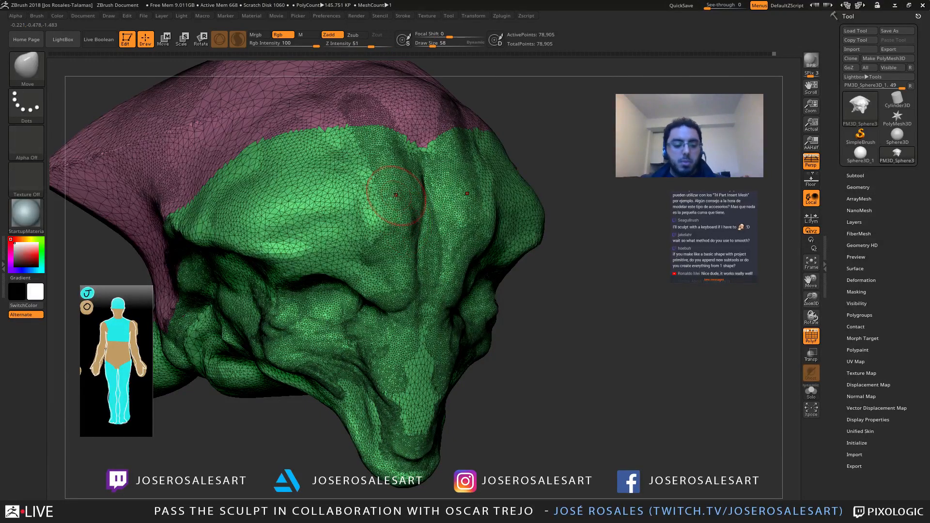
pyautogui.hotkey('ctrl', 'z')
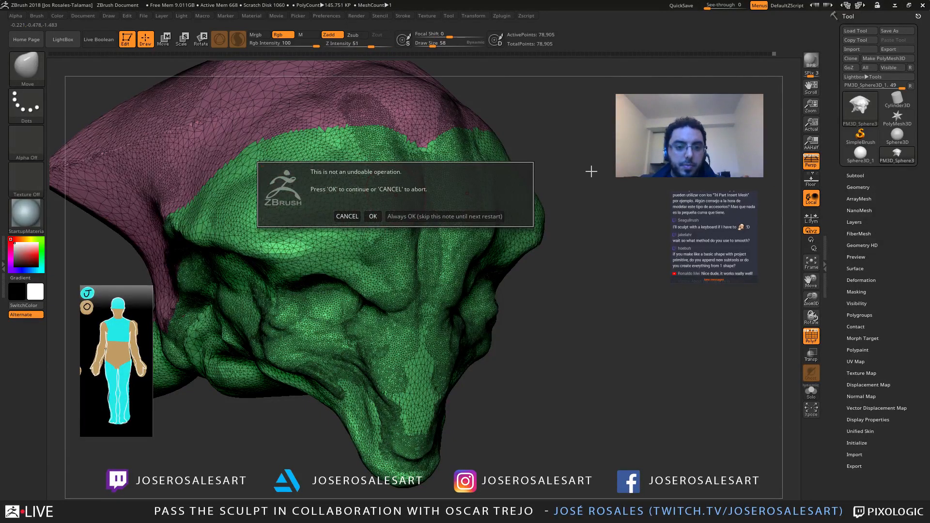
pyautogui.click(373, 216)
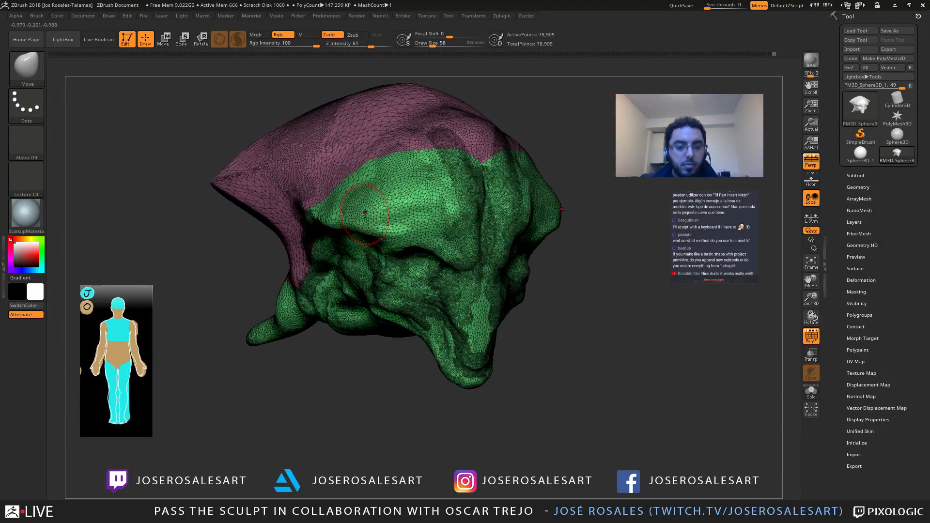
# Step: Select the Standard brush and examine the forehead and beak mesh with the wireframe switched on and off
pyautogui.press('b')
pyautogui.press('s')
pyautogui.press('t')
pyautogui.moveTo(365, 213)
pyautogui.mouseDown(button='right')
pyautogui.moveTo(388, 166)
pyautogui.moveTo(405, 189)
pyautogui.moveTo(438, 182)
pyautogui.mouseUp(button='right')
pyautogui.moveTo(409, 138)
pyautogui.keyDown('shift'); pyautogui.mouseDown()
pyautogui.moveTo(398, 154)
pyautogui.moveTo(388, 150)
pyautogui.moveTo(393, 172)
pyautogui.mouseUp(); pyautogui.keyUp('shift')
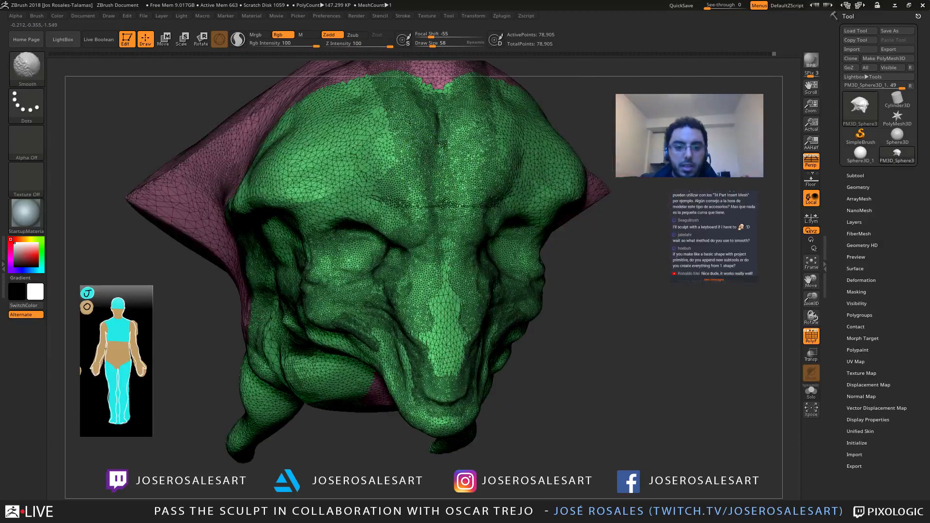
pyautogui.hotkey('shift', 'f')
pyautogui.keyDown('ctrl'); pyautogui.moveTo(394, 187); pyautogui.dragTo(379, 156, button='right'); pyautogui.keyUp('ctrl')
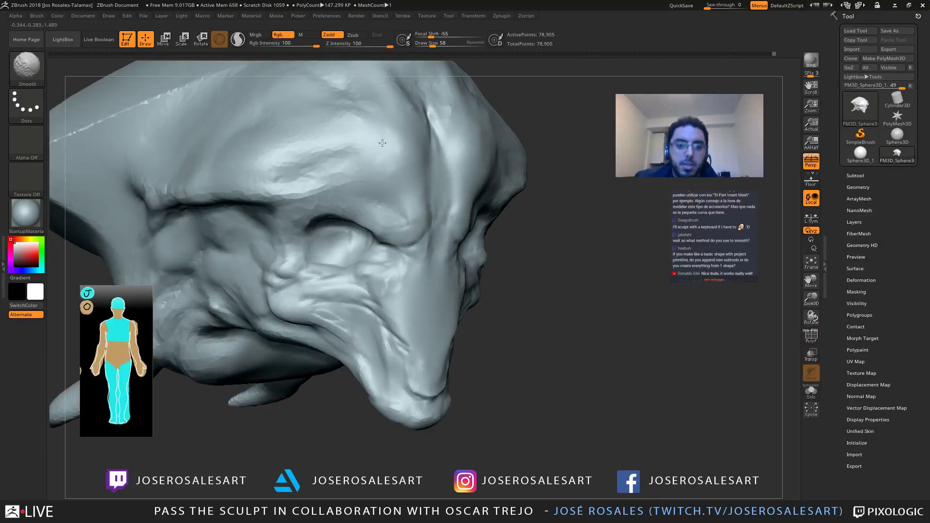
pyautogui.hotkey('shift', 'f')
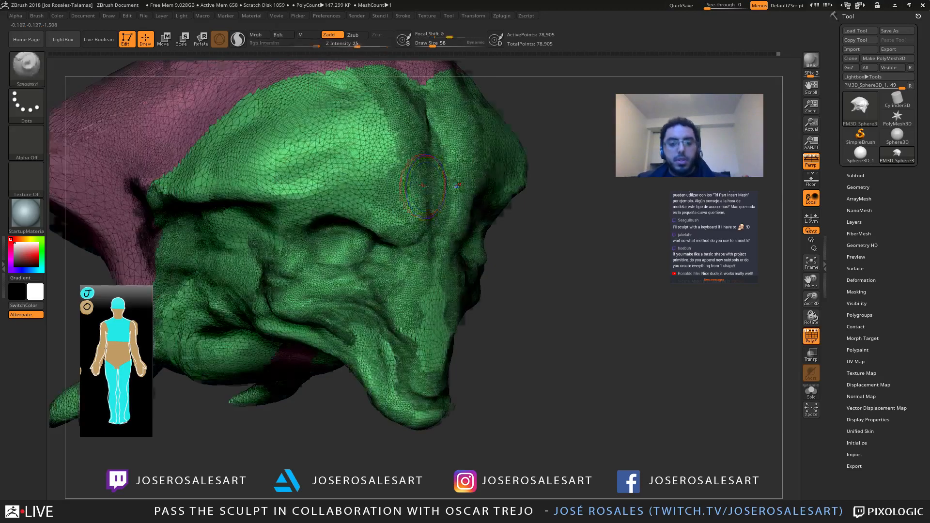
pyautogui.moveTo(423, 185); pyautogui.dragTo(386, 184, button='right')
pyautogui.moveTo(428, 266); pyautogui.dragTo(432, 232, button='right')
pyautogui.keyDown('shift'); pyautogui.moveTo(440, 295); pyautogui.dragTo(444, 280); pyautogui.keyUp('shift')
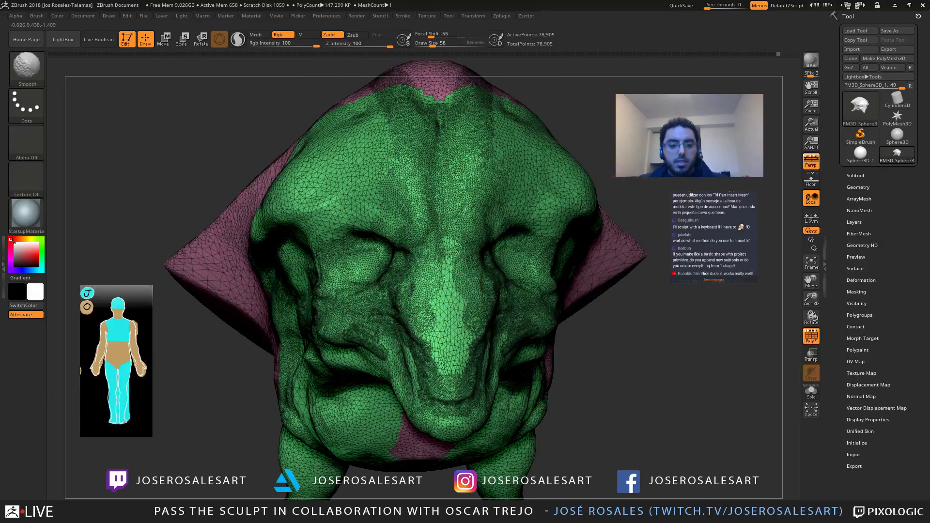
pyautogui.press('ctrl')
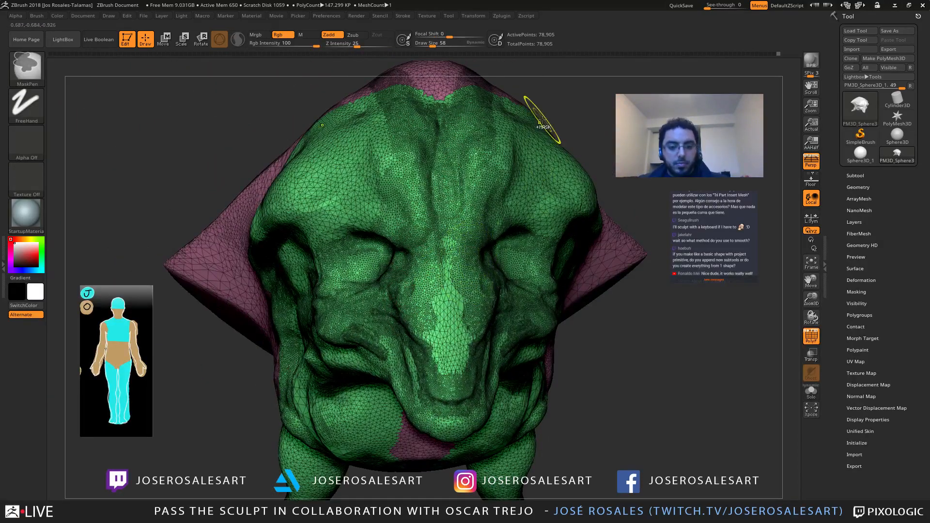
pyautogui.moveTo(542, 121)
pyautogui.mouseDown(button='right')
pyautogui.moveTo(395, 134)
pyautogui.moveTo(788, 426)
pyautogui.mouseUp(button='right')
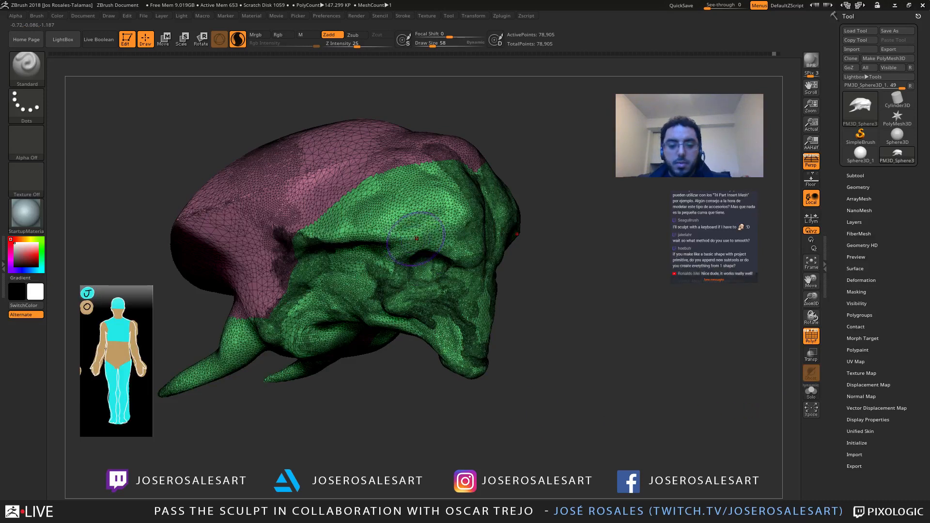
# Step: Open the geometry settings and inspect the crest's polygroups and mesh density from behind and from the side
pyautogui.click(868, 175)
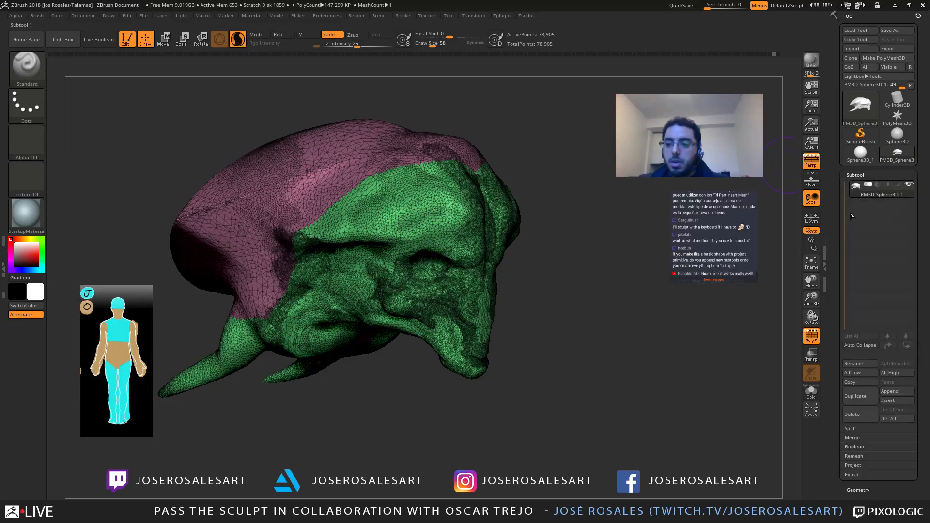
pyautogui.click(871, 176)
pyautogui.click(864, 188)
pyautogui.moveTo(404, 219); pyautogui.dragTo(467, 214, button='right')
pyautogui.hotkey('shift', 'f')
pyautogui.moveTo(249, 183)
pyautogui.keyDown('alt'); pyautogui.mouseDown(button='right')
pyautogui.moveTo(401, 223)
pyautogui.moveTo(377, 236)
pyautogui.mouseUp(button='right'); pyautogui.keyUp('alt')
pyautogui.hotkey('shift', 'f')
pyautogui.moveTo(333, 215); pyautogui.dragTo(436, 250, button='right')
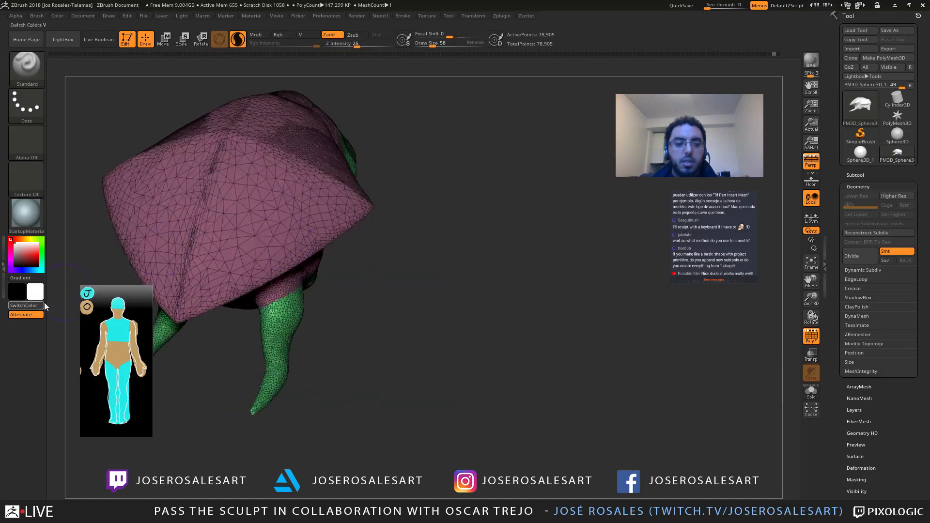
pyautogui.moveTo(310, 203)
pyautogui.mouseDown(button='right')
pyautogui.moveTo(420, 285)
pyautogui.moveTo(385, 171)
pyautogui.moveTo(462, 205)
pyautogui.mouseUp(button='right')
pyautogui.moveTo(422, 184)
pyautogui.keyDown('alt'); pyautogui.mouseDown(button='right')
pyautogui.moveTo(329, 171)
pyautogui.moveTo(326, 145)
pyautogui.mouseUp(button='right'); pyautogui.keyUp('alt')
pyautogui.moveTo(398, 187); pyautogui.dragTo(325, 192, button='right')
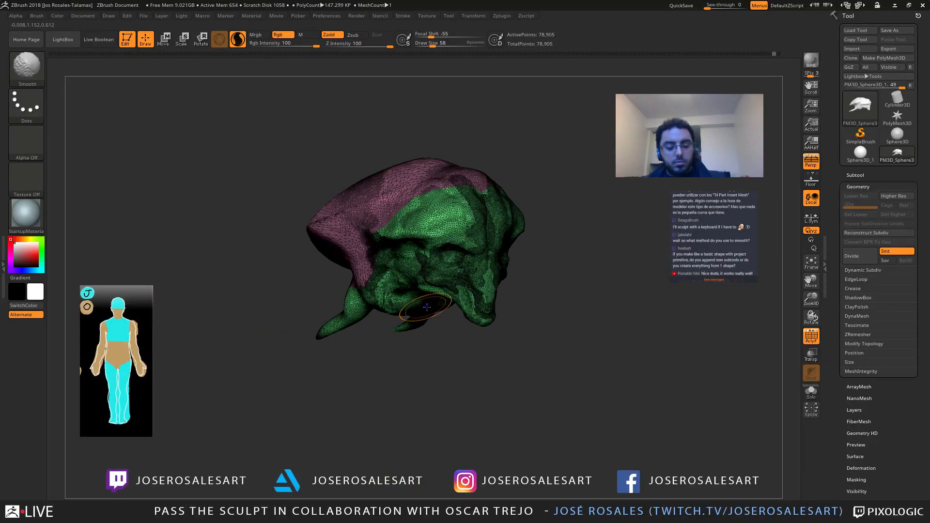
pyautogui.moveTo(426, 307)
pyautogui.mouseDown(button='right')
pyautogui.moveTo(405, 309)
pyautogui.moveTo(473, 310)
pyautogui.mouseUp(button='right')
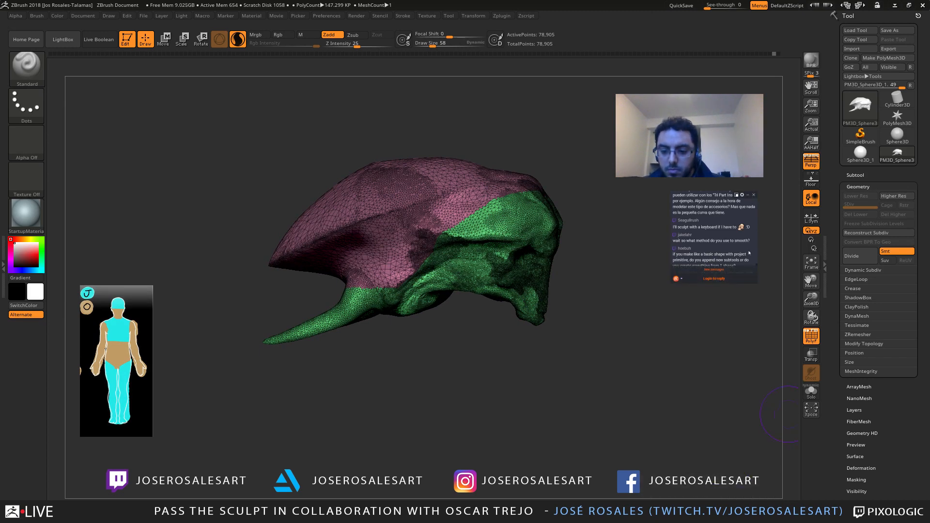
# Step: Bring the stream chat to its newest messages and turn off the head's wireframe display
pyautogui.click(722, 270)
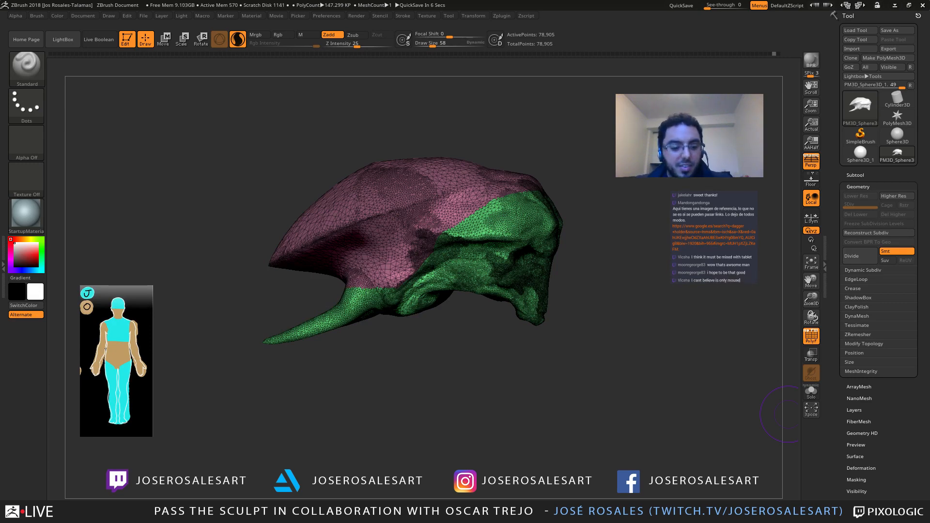
pyautogui.moveTo(513, 166); pyautogui.dragTo(407, 167)
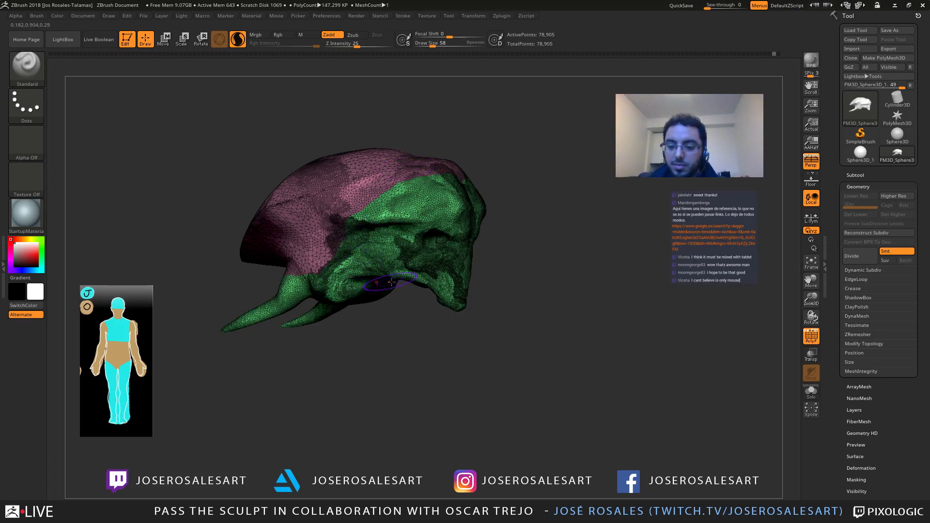
pyautogui.moveTo(376, 206)
pyautogui.mouseDown(button='right')
pyautogui.moveTo(440, 248)
pyautogui.moveTo(330, 254)
pyautogui.mouseUp(button='right')
pyautogui.hotkey('shift', 'f')
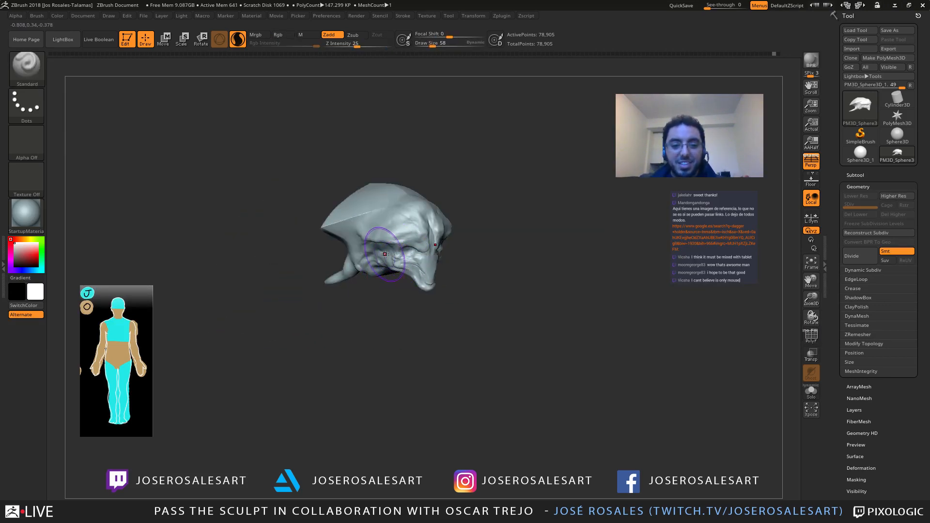
# Step: Build up the crest's sharp side edge with the Standard brush at draw size 26
pyautogui.moveTo(383, 240)
pyautogui.mouseDown(button='right')
pyautogui.moveTo(419, 239)
pyautogui.moveTo(404, 106)
pyautogui.moveTo(419, 95)
pyautogui.moveTo(357, 156)
pyautogui.moveTo(336, 132)
pyautogui.moveTo(340, 200)
pyautogui.moveTo(355, 182)
pyautogui.moveTo(359, 204)
pyautogui.moveTo(352, 184)
pyautogui.moveTo(344, 190)
pyautogui.moveTo(359, 164)
pyautogui.moveTo(394, 148)
pyautogui.moveTo(359, 162)
pyautogui.moveTo(328, 147)
pyautogui.moveTo(380, 131)
pyautogui.moveTo(353, 202)
pyautogui.mouseUp(button='right')
pyautogui.press('b')
pyautogui.press('c')
pyautogui.press('b')
pyautogui.press('b')
pyautogui.press('s')
pyautogui.press('t')
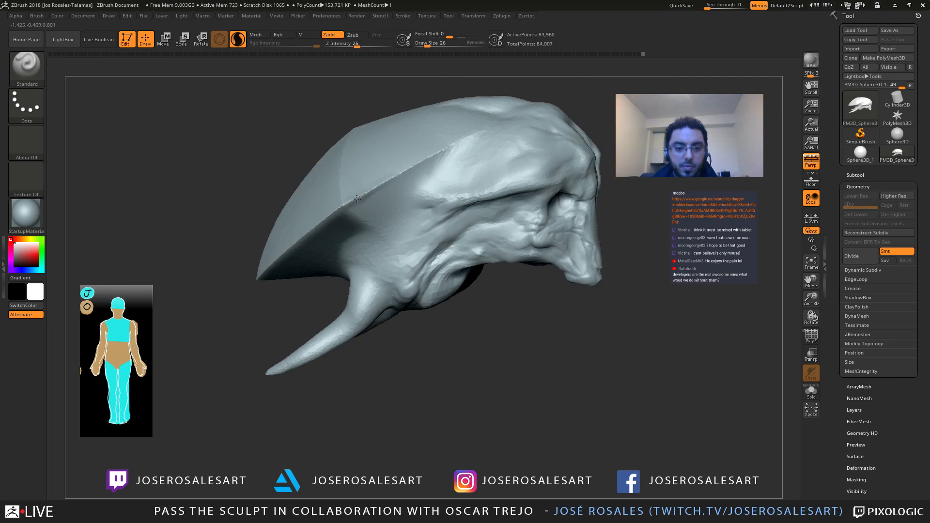
pyautogui.moveTo(381, 189); pyautogui.dragTo(426, 158)
pyautogui.moveTo(426, 158); pyautogui.dragTo(424, 167, button='right')
# Step: Reduce the draw size to 12 and refine a narrow rim along the crest's side edge toward its pointed corner
pyautogui.press('s')
pyautogui.moveTo(424, 167); pyautogui.dragTo(421, 167)
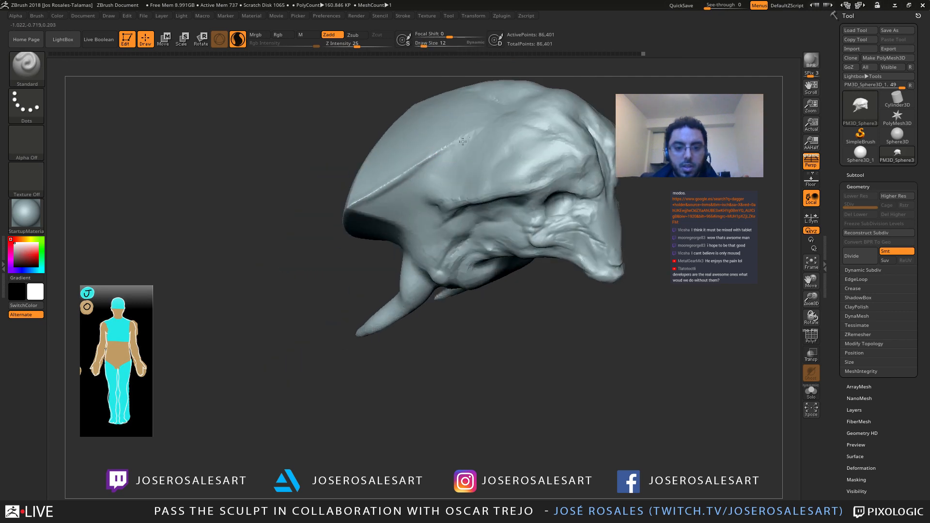
pyautogui.moveTo(445, 148)
pyautogui.mouseDown(button='right')
pyautogui.moveTo(413, 146)
pyautogui.moveTo(388, 167)
pyautogui.mouseUp(button='right')
pyautogui.moveTo(387, 167); pyautogui.dragTo(349, 199)
pyautogui.moveTo(349, 199); pyautogui.dragTo(361, 172, button='right')
pyautogui.moveTo(361, 172); pyautogui.dragTo(350, 175)
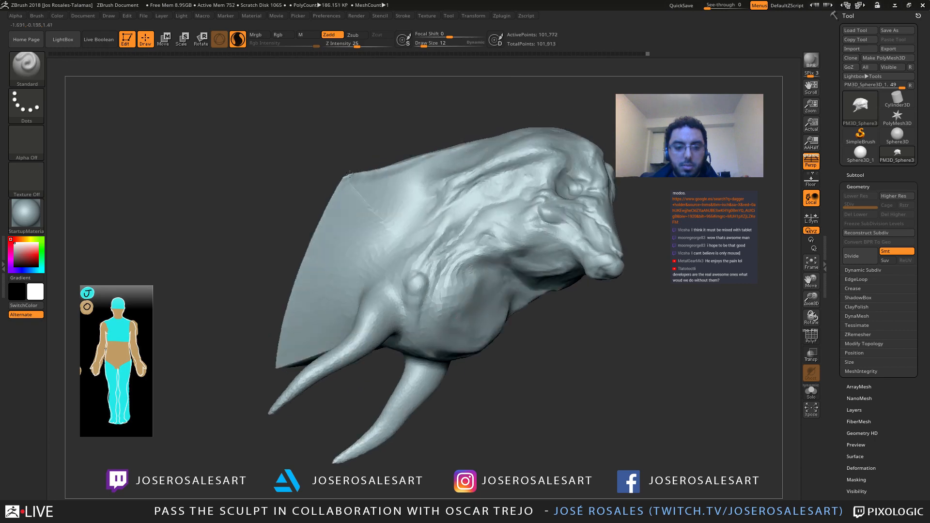
# Step: Sharpen the rim around the crest's side corner with the Standard brush at draw size 12, and smooth the surface beside it
pyautogui.moveTo(348, 177); pyautogui.dragTo(386, 139, button='right')
pyautogui.moveTo(386, 140)
pyautogui.mouseDown()
pyautogui.moveTo(371, 201)
pyautogui.moveTo(344, 210)
pyautogui.mouseUp()
pyautogui.moveTo(344, 209); pyautogui.dragTo(380, 180, button='right')
pyautogui.moveTo(381, 180); pyautogui.dragTo(335, 212)
pyautogui.moveTo(336, 212); pyautogui.dragTo(361, 172, button='right')
pyautogui.moveTo(361, 172); pyautogui.dragTo(380, 229)
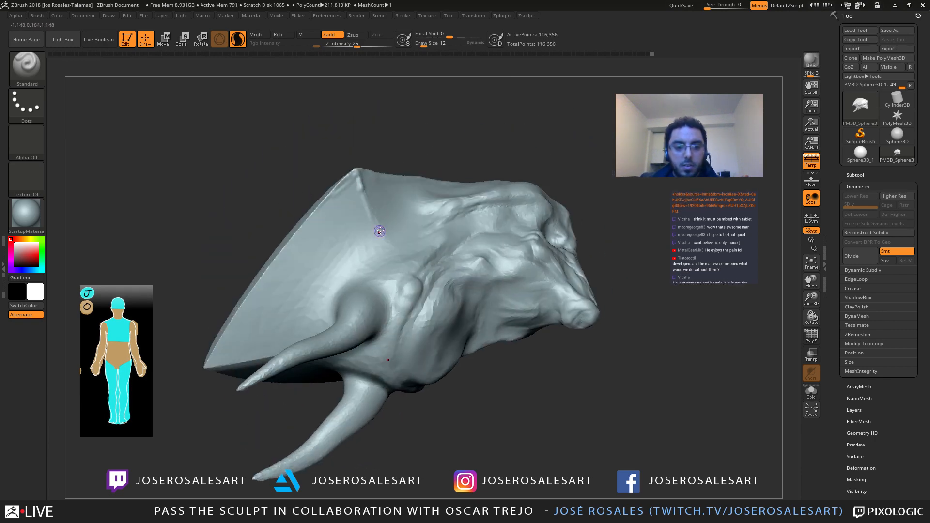
pyautogui.moveTo(380, 229); pyautogui.dragTo(354, 180, button='right')
pyautogui.moveTo(375, 212)
pyautogui.mouseDown(button='right')
pyautogui.moveTo(367, 208)
pyautogui.moveTo(385, 209)
pyautogui.moveTo(356, 196)
pyautogui.mouseUp(button='right')
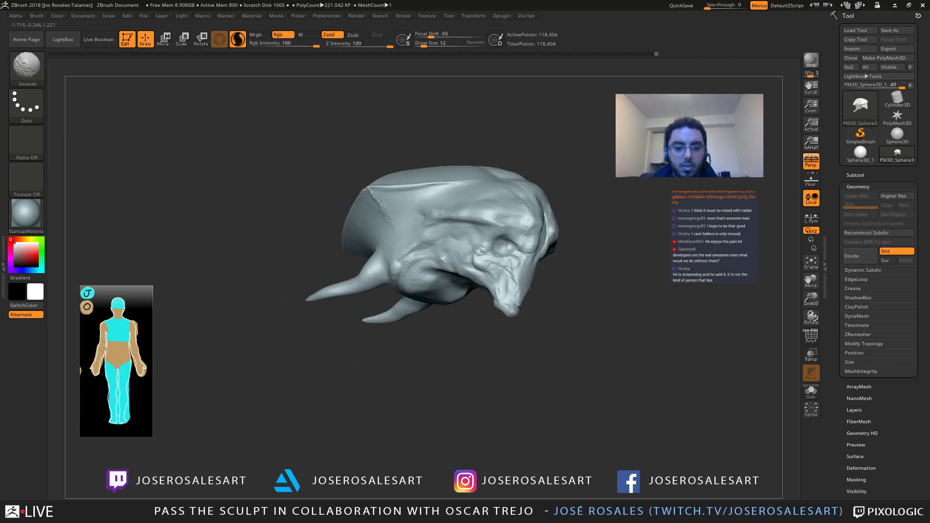
pyautogui.keyDown('shift'); pyautogui.moveTo(377, 196); pyautogui.dragTo(386, 221); pyautogui.keyUp('shift')
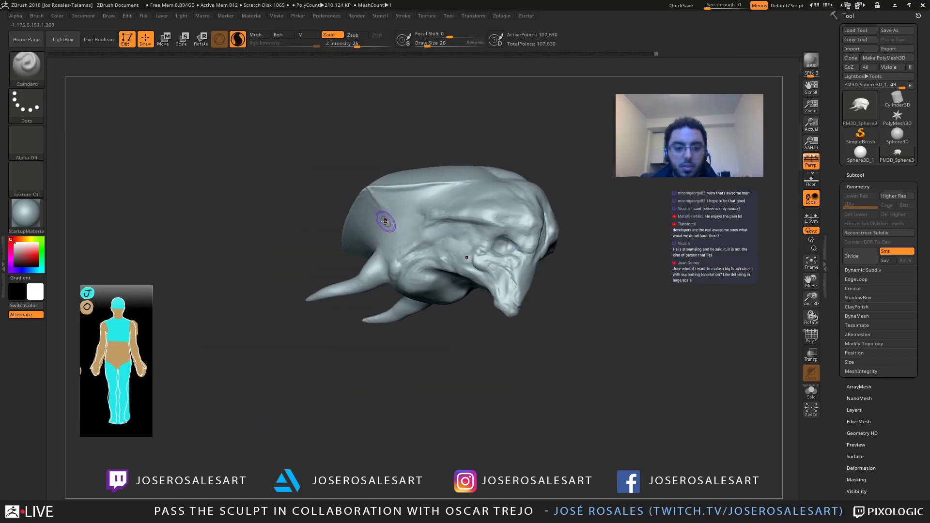
# Step: Turn off Sculptris Pro mode and check the crest and head from behind, above and the front
pyautogui.moveTo(386, 221)
pyautogui.mouseDown(button='right')
pyautogui.moveTo(415, 234)
pyautogui.moveTo(402, 215)
pyautogui.moveTo(417, 174)
pyautogui.mouseUp(button='right')
pyautogui.moveTo(354, 125)
pyautogui.mouseDown(button='right')
pyautogui.moveTo(360, 162)
pyautogui.moveTo(434, 236)
pyautogui.mouseUp(button='right')
pyautogui.click(238, 39)
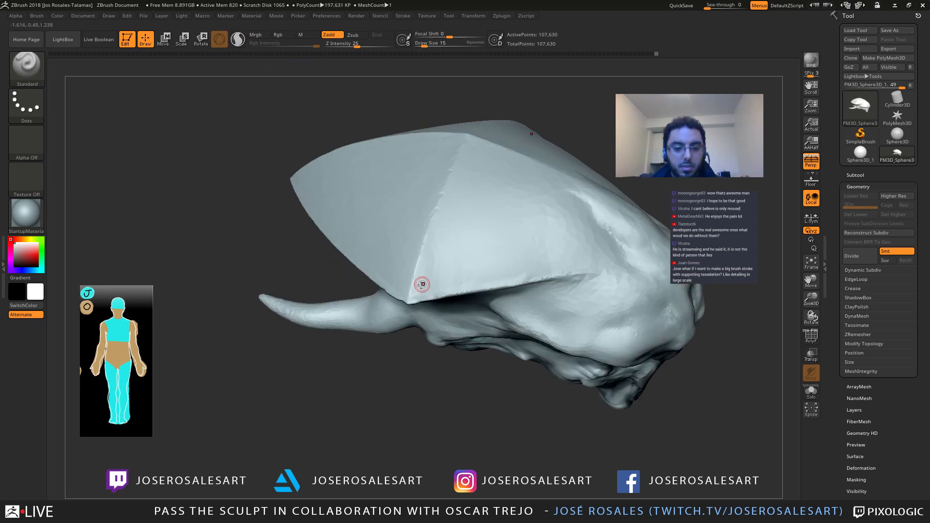
pyautogui.moveTo(422, 285)
pyautogui.keyDown('ctrl'); pyautogui.mouseDown(button='right')
pyautogui.moveTo(409, 301)
pyautogui.moveTo(436, 276)
pyautogui.moveTo(436, 289)
pyautogui.mouseUp(button='right'); pyautogui.keyUp('ctrl')
pyautogui.moveTo(511, 258); pyautogui.dragTo(528, 271, button='right')
pyautogui.keyDown('ctrl'); pyautogui.moveTo(432, 303); pyautogui.dragTo(429, 281, button='right'); pyautogui.keyUp('ctrl')
pyautogui.moveTo(428, 281)
pyautogui.mouseDown(button='right')
pyautogui.moveTo(413, 236)
pyautogui.moveTo(473, 239)
pyautogui.moveTo(486, 229)
pyautogui.moveTo(412, 216)
pyautogui.mouseUp(button='right')
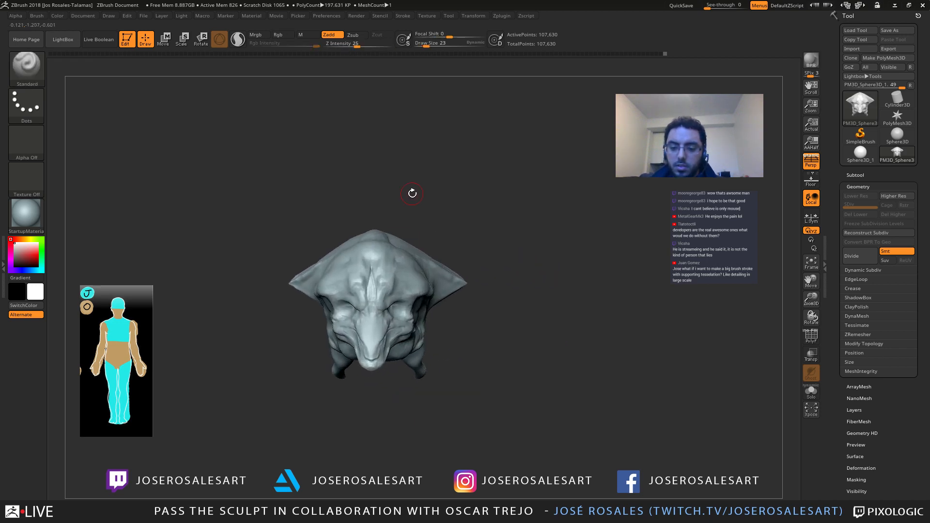
pyautogui.moveTo(405, 171)
pyautogui.keyDown('alt'); pyautogui.mouseDown(button='right')
pyautogui.moveTo(416, 183)
pyautogui.moveTo(412, 227)
pyautogui.mouseUp(button='right'); pyautogui.keyUp('alt')
pyautogui.moveTo(350, 334); pyautogui.dragTo(386, 280, button='right')
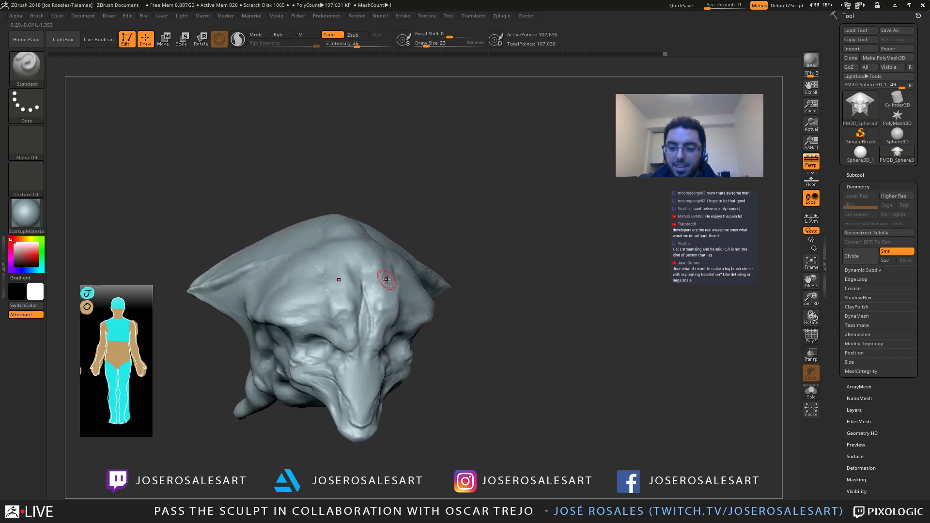
pyautogui.moveTo(343, 320)
pyautogui.keyDown('alt'); pyautogui.mouseDown(button='right')
pyautogui.moveTo(392, 306)
pyautogui.moveTo(370, 318)
pyautogui.moveTo(351, 301)
pyautogui.moveTo(397, 286)
pyautogui.mouseUp(button='right'); pyautogui.keyUp('alt')
# Step: Carve creases along the side of the face and brow with the DamStandard brush at draw size 26
pyautogui.moveTo(397, 286)
pyautogui.keyDown('ctrl'); pyautogui.mouseDown(button='right')
pyautogui.moveTo(548, 315)
pyautogui.moveTo(401, 233)
pyautogui.moveTo(451, 284)
pyautogui.mouseUp(button='right'); pyautogui.keyUp('ctrl')
pyautogui.press('b')
pyautogui.press('d')
pyautogui.press('s')
pyautogui.press('s')
pyautogui.moveTo(400, 316); pyautogui.dragTo(395, 316)
pyautogui.moveTo(395, 316); pyautogui.dragTo(473, 335, button='right')
pyautogui.keyDown('ctrl'); pyautogui.moveTo(472, 336); pyautogui.dragTo(401, 293, button='right'); pyautogui.keyUp('ctrl')
pyautogui.moveTo(411, 297); pyautogui.dragTo(449, 305)
pyautogui.moveTo(449, 305)
pyautogui.keyDown('ctrl'); pyautogui.mouseDown(button='right')
pyautogui.moveTo(411, 298)
pyautogui.moveTo(421, 298)
pyautogui.mouseUp(button='right'); pyautogui.keyUp('ctrl')
pyautogui.press('s')
pyautogui.moveTo(428, 301); pyautogui.dragTo(424, 301)
pyautogui.moveTo(465, 304)
pyautogui.mouseDown(button='right')
pyautogui.moveTo(429, 306)
pyautogui.moveTo(485, 305)
pyautogui.moveTo(457, 296)
pyautogui.mouseUp(button='right')
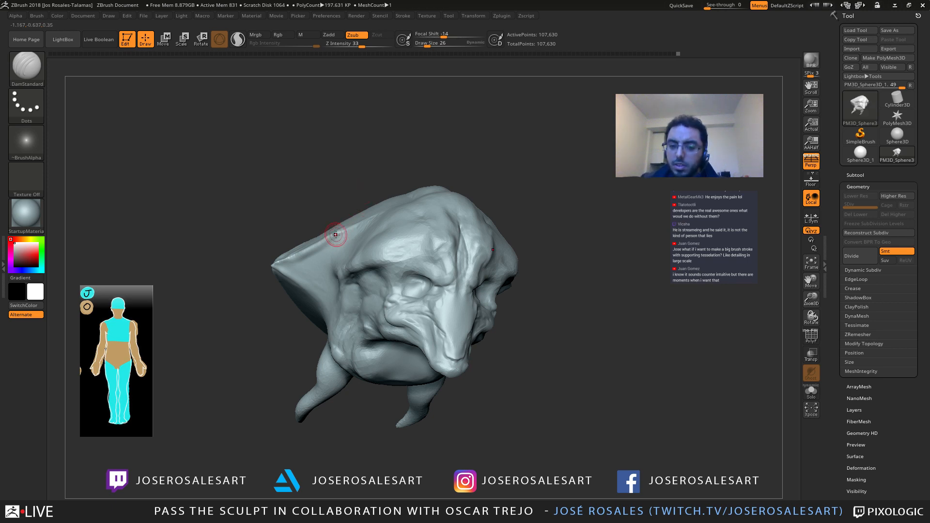
# Step: Mask a patch above each brow and invert the mask so only those patches stay editable
pyautogui.moveTo(336, 234)
pyautogui.mouseDown(button='right')
pyautogui.moveTo(405, 242)
pyautogui.moveTo(412, 272)
pyautogui.moveTo(436, 221)
pyautogui.mouseUp(button='right')
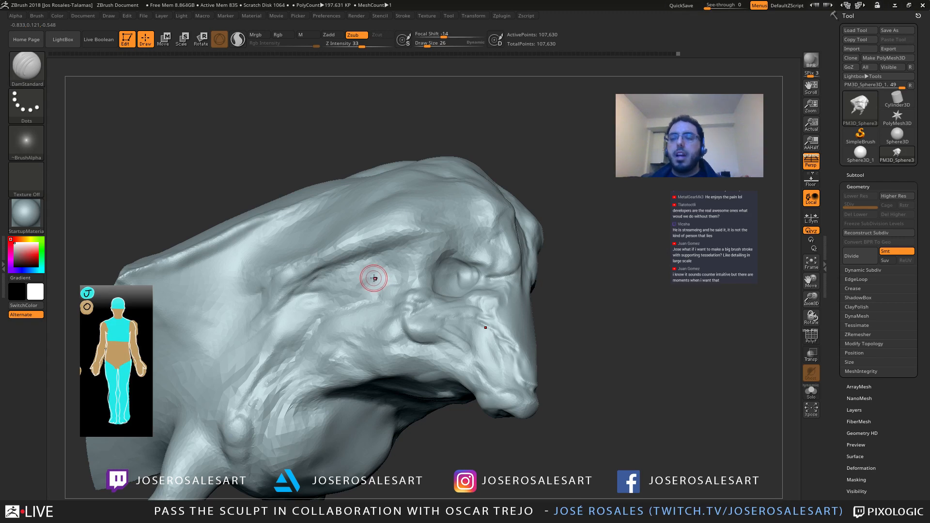
pyautogui.moveTo(375, 278)
pyautogui.mouseDown(button='right')
pyautogui.moveTo(426, 297)
pyautogui.moveTo(444, 250)
pyautogui.moveTo(443, 259)
pyautogui.moveTo(464, 257)
pyautogui.mouseUp(button='right')
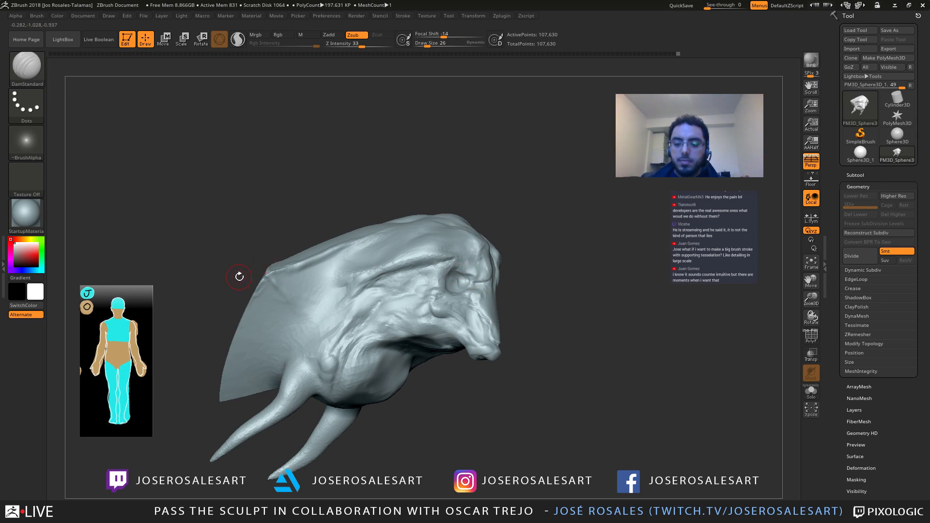
pyautogui.moveTo(375, 211)
pyautogui.mouseDown(button='right')
pyautogui.moveTo(437, 262)
pyautogui.moveTo(381, 249)
pyautogui.mouseUp(button='right')
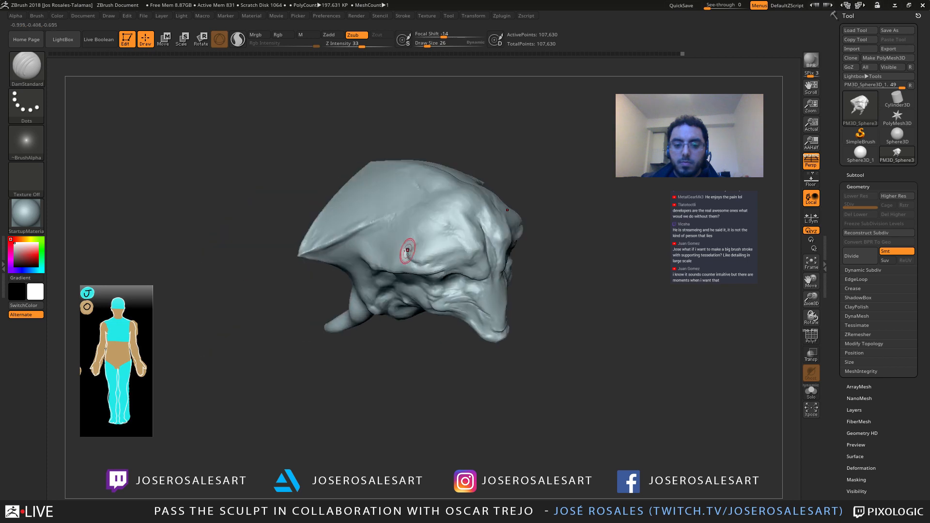
pyautogui.press('ctrl')
pyautogui.moveTo(412, 256)
pyautogui.keyDown('ctrl'); pyautogui.mouseDown()
pyautogui.moveTo(449, 246)
pyautogui.moveTo(425, 242)
pyautogui.moveTo(427, 235)
pyautogui.mouseUp(); pyautogui.keyUp('ctrl')
pyautogui.keyDown('ctrl'); pyautogui.click(536, 201); pyautogui.keyUp('ctrl')
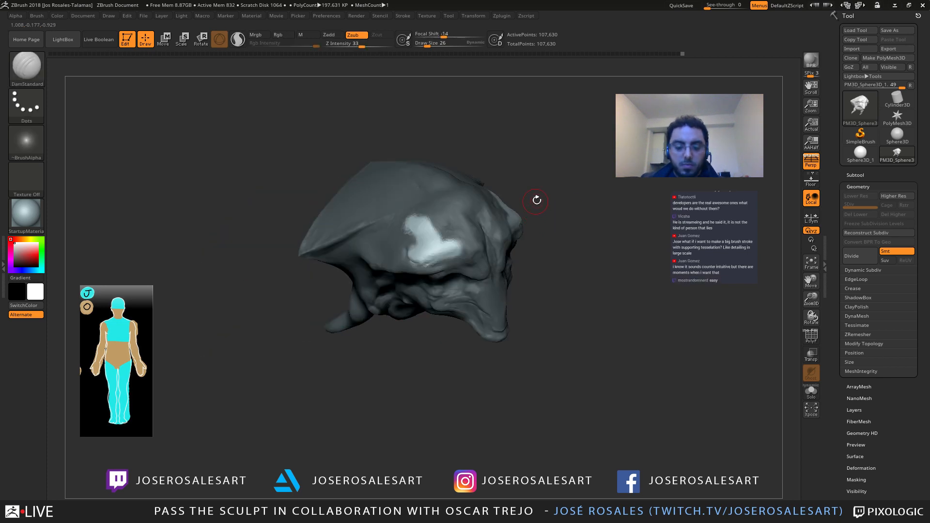
# Step: Pull the unmasked brow patches outward into flared brow horns with the SnakeHook brush at draw size 45, and clear the mask
pyautogui.moveTo(444, 285); pyautogui.dragTo(395, 260, button='right')
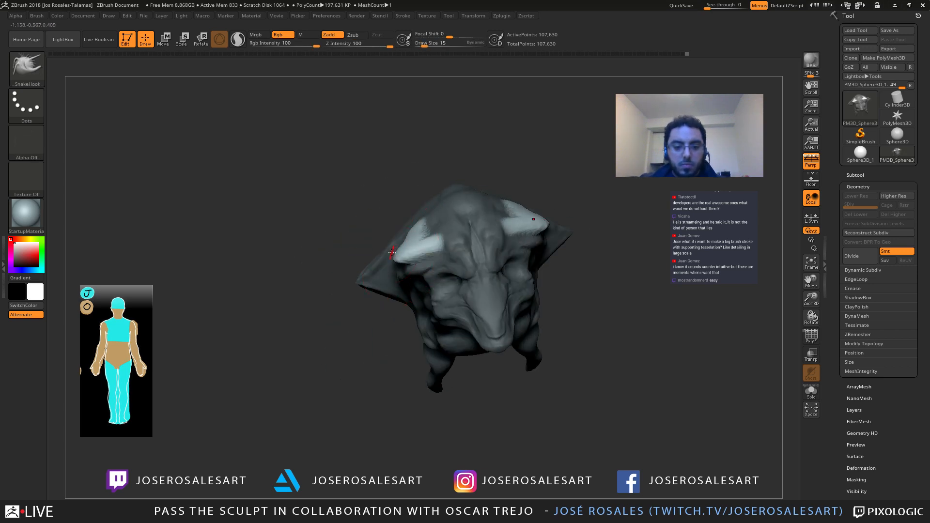
pyautogui.press('s')
pyautogui.moveTo(391, 252)
pyautogui.mouseDown(button='right')
pyautogui.moveTo(433, 261)
pyautogui.moveTo(339, 252)
pyautogui.moveTo(402, 262)
pyautogui.moveTo(368, 257)
pyautogui.moveTo(431, 250)
pyautogui.moveTo(378, 269)
pyautogui.moveTo(420, 276)
pyautogui.moveTo(497, 251)
pyautogui.moveTo(427, 258)
pyautogui.mouseUp(button='right')
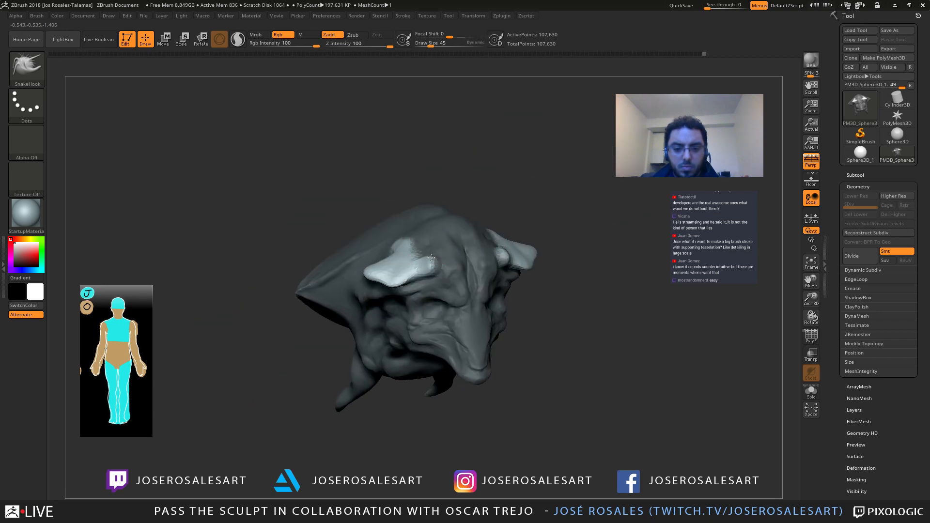
pyautogui.moveTo(613, 232)
pyautogui.mouseDown(button='right')
pyautogui.moveTo(546, 235)
pyautogui.moveTo(515, 274)
pyautogui.moveTo(426, 254)
pyautogui.moveTo(432, 279)
pyautogui.moveTo(413, 274)
pyautogui.mouseUp(button='right')
# Step: Turn on Sculptris Pro mode and build up the brow horns' inner edges with the ClayBuildup brush at draw size 33
pyautogui.press('b')
pyautogui.press('c')
pyautogui.press('b')
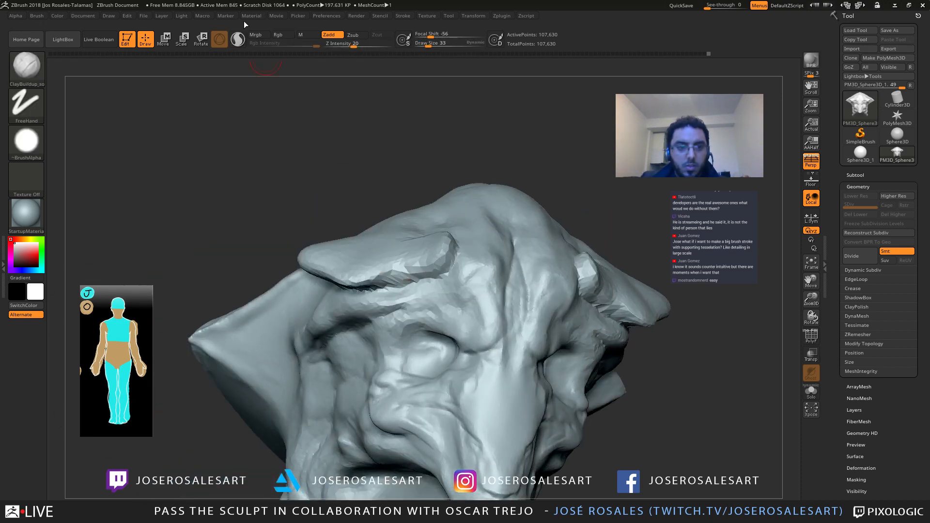
pyautogui.click(238, 40)
pyautogui.moveTo(358, 228)
pyautogui.keyDown('ctrl'); pyautogui.mouseDown(button='right')
pyautogui.moveTo(423, 291)
pyautogui.moveTo(441, 239)
pyautogui.moveTo(379, 204)
pyautogui.moveTo(391, 229)
pyautogui.mouseUp(button='right'); pyautogui.keyUp('ctrl')
pyautogui.moveTo(389, 241); pyautogui.dragTo(435, 188)
pyautogui.moveTo(436, 188)
pyautogui.keyDown('ctrl'); pyautogui.mouseDown(button='right')
pyautogui.moveTo(432, 158)
pyautogui.moveTo(438, 194)
pyautogui.moveTo(400, 225)
pyautogui.mouseUp(button='right'); pyautogui.keyUp('ctrl')
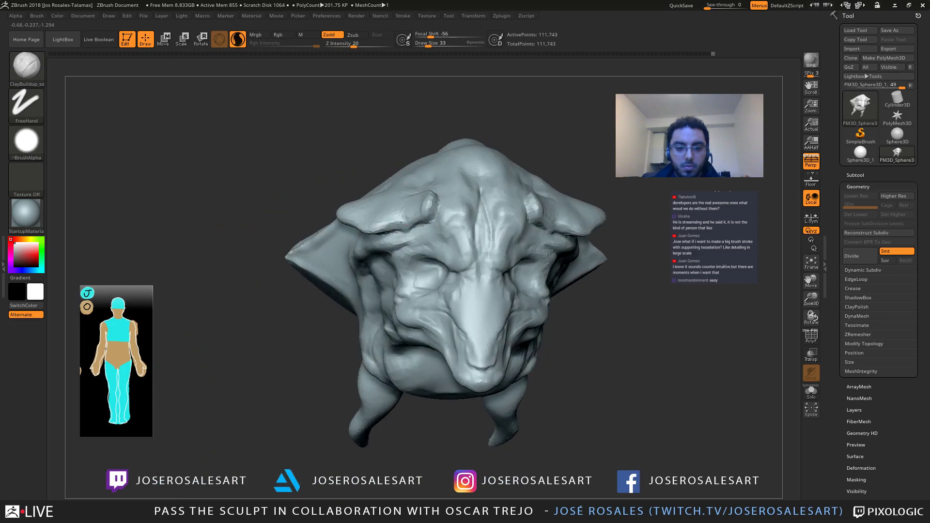
pyautogui.moveTo(410, 233); pyautogui.dragTo(421, 225)
# Step: Round out the knob at the inner end of the brow horns with more ClayBuildup strokes at draw size 33
pyautogui.moveTo(420, 226)
pyautogui.mouseDown(button='right')
pyautogui.moveTo(461, 246)
pyautogui.moveTo(458, 214)
pyautogui.mouseUp(button='right')
pyautogui.moveTo(457, 213)
pyautogui.mouseDown(button='right')
pyautogui.moveTo(489, 208)
pyautogui.moveTo(457, 228)
pyautogui.moveTo(469, 212)
pyautogui.mouseUp(button='right')
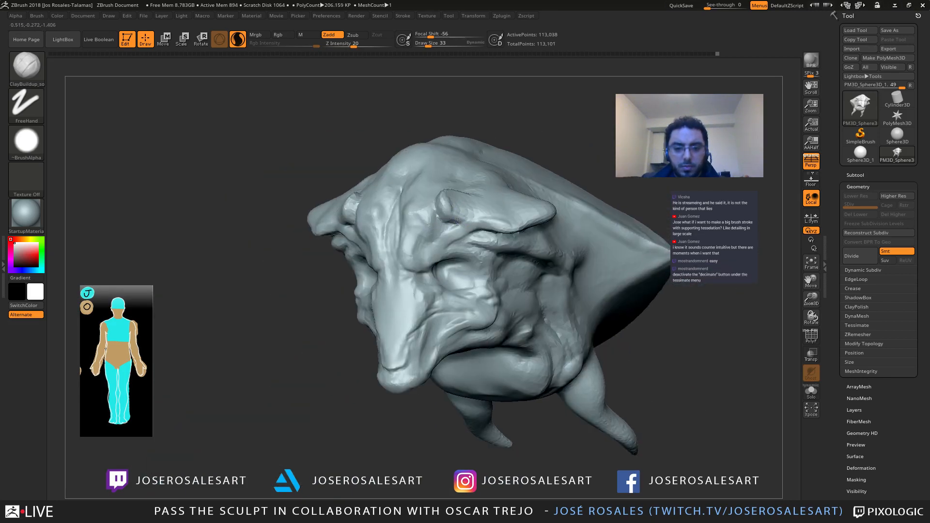
pyautogui.moveTo(458, 221); pyautogui.dragTo(446, 208)
pyautogui.moveTo(446, 208)
pyautogui.mouseDown(button='right')
pyautogui.moveTo(472, 207)
pyautogui.moveTo(442, 202)
pyautogui.mouseUp(button='right')
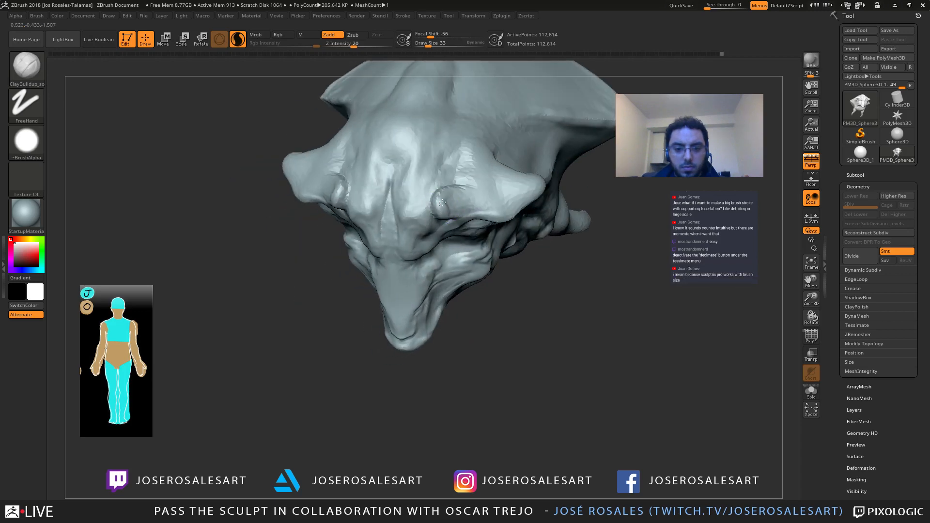
pyautogui.moveTo(442, 203); pyautogui.dragTo(442, 208)
pyautogui.moveTo(443, 208)
pyautogui.mouseDown(button='right')
pyautogui.moveTo(465, 209)
pyautogui.moveTo(450, 206)
pyautogui.mouseUp(button='right')
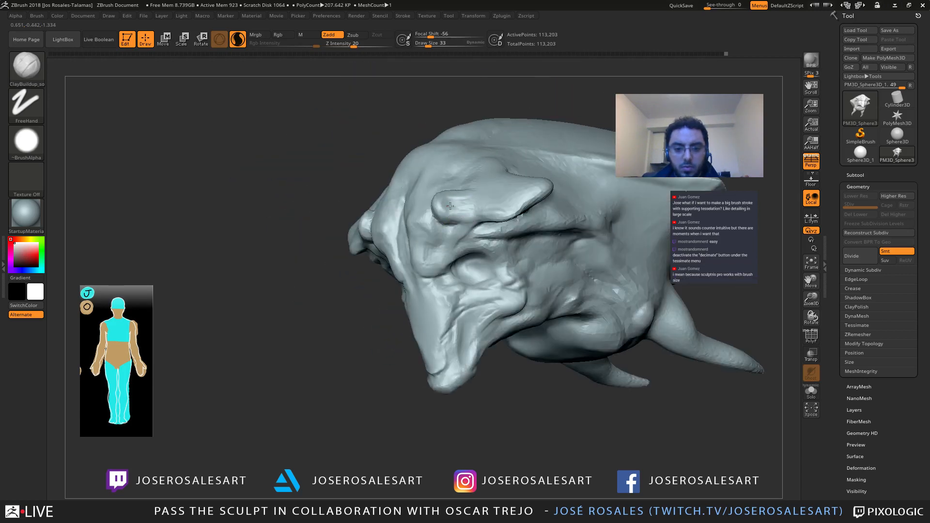
pyautogui.moveTo(461, 215); pyautogui.dragTo(460, 209)
pyautogui.moveTo(460, 210)
pyautogui.mouseDown(button='right')
pyautogui.moveTo(479, 205)
pyautogui.moveTo(419, 194)
pyautogui.mouseUp(button='right')
# Step: Blend the tops of the brow horns into the forehead with ClayBuildup at draw size 23, and smooth the transition
pyautogui.moveTo(420, 133)
pyautogui.mouseDown(button='right')
pyautogui.moveTo(448, 155)
pyautogui.moveTo(444, 202)
pyautogui.moveTo(423, 224)
pyautogui.moveTo(413, 172)
pyautogui.moveTo(397, 233)
pyautogui.mouseUp(button='right')
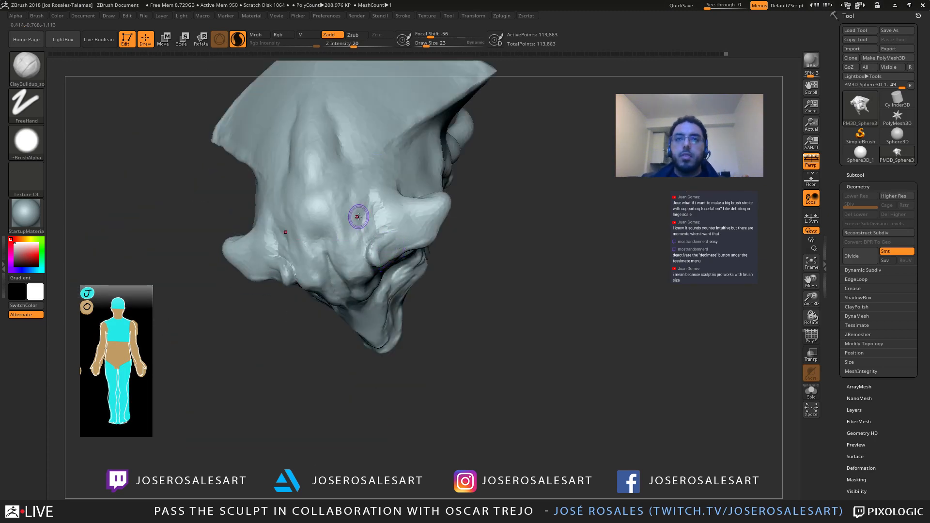
pyautogui.moveTo(372, 220)
pyautogui.mouseDown(button='right')
pyautogui.moveTo(423, 230)
pyautogui.moveTo(371, 257)
pyautogui.mouseUp(button='right')
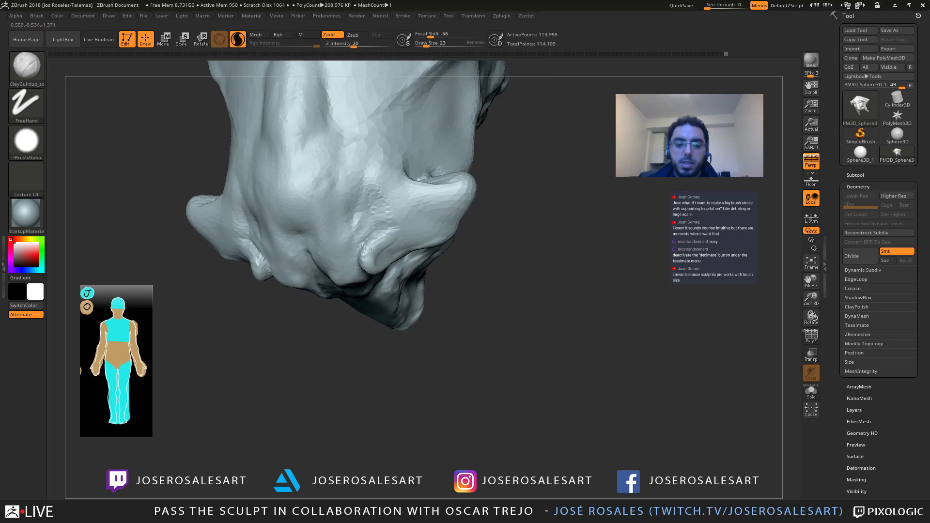
pyautogui.moveTo(380, 241); pyautogui.dragTo(381, 238)
pyautogui.moveTo(382, 238); pyautogui.dragTo(373, 242, button='right')
pyautogui.keyDown('shift'); pyautogui.moveTo(374, 242); pyautogui.dragTo(364, 263); pyautogui.keyUp('shift')
pyautogui.moveTo(364, 263); pyautogui.dragTo(359, 246, button='right')
# Step: Reshape the inner knobs of the brow horns with the Move brush
pyautogui.press('b')
pyautogui.press('m')
pyautogui.press('v')
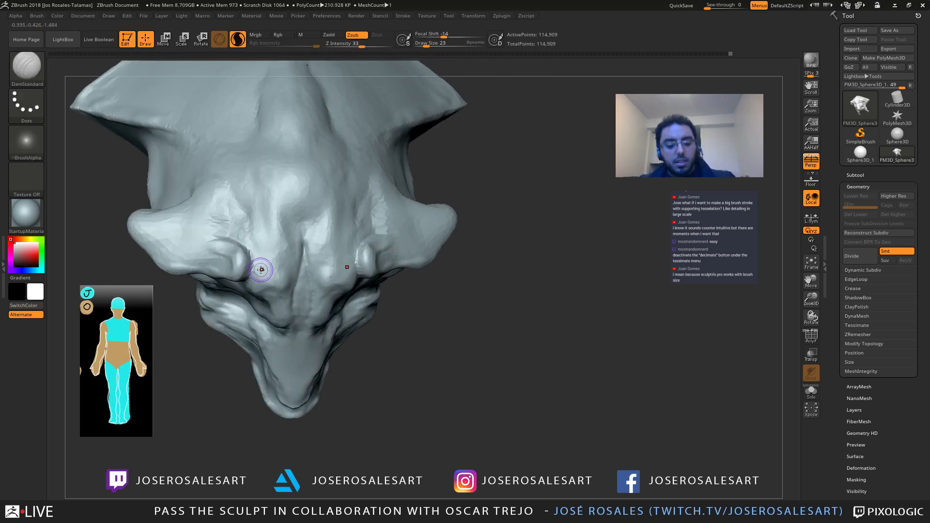
pyautogui.moveTo(261, 268)
pyautogui.mouseDown(button='right')
pyautogui.moveTo(239, 254)
pyautogui.moveTo(245, 266)
pyautogui.moveTo(248, 246)
pyautogui.mouseUp(button='right')
pyautogui.moveTo(247, 246); pyautogui.dragTo(251, 249)
pyautogui.moveTo(251, 248)
pyautogui.mouseDown(button='right')
pyautogui.moveTo(264, 252)
pyautogui.moveTo(227, 244)
pyautogui.mouseUp(button='right')
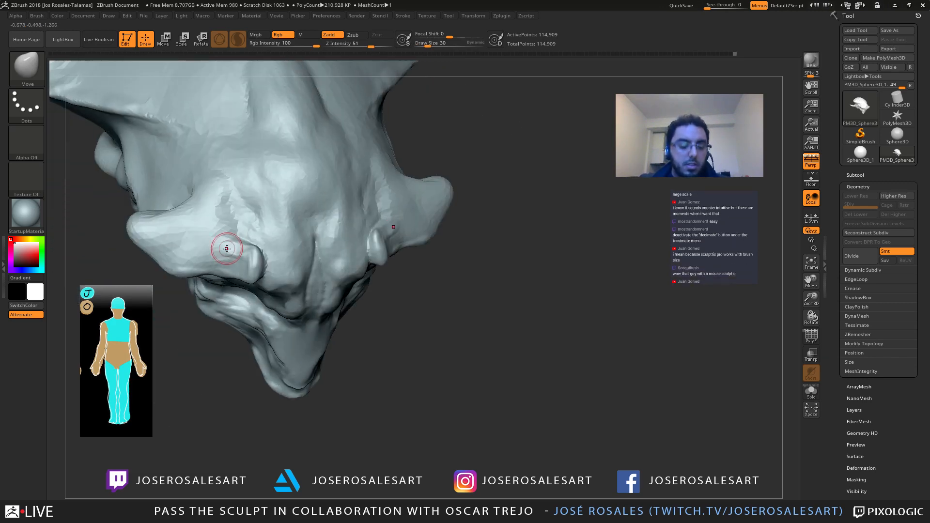
# Step: Carve creases into the forehead above and beside the brow horns with the DamStandard brush
pyautogui.press('b')
pyautogui.press('d')
pyautogui.press('s')
pyautogui.moveTo(231, 212); pyautogui.dragTo(232, 225)
pyautogui.moveTo(228, 193); pyautogui.dragTo(226, 216)
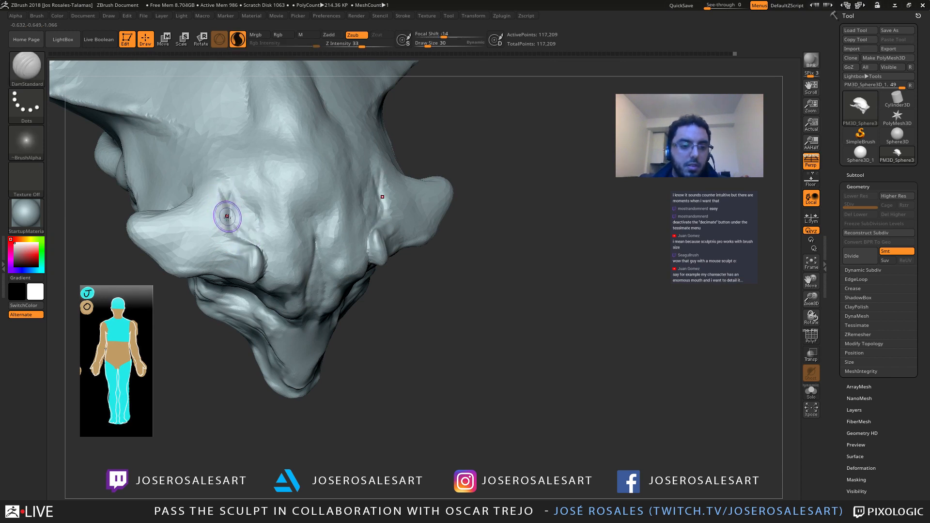
pyautogui.moveTo(227, 216); pyautogui.dragTo(221, 186, button='right')
pyautogui.moveTo(219, 183)
pyautogui.mouseDown()
pyautogui.moveTo(226, 207)
pyautogui.moveTo(230, 169)
pyautogui.mouseUp()
pyautogui.moveTo(227, 155)
pyautogui.mouseDown(button='right')
pyautogui.moveTo(271, 192)
pyautogui.moveTo(286, 240)
pyautogui.moveTo(303, 242)
pyautogui.moveTo(290, 264)
pyautogui.mouseUp(button='right')
pyautogui.moveTo(269, 254); pyautogui.dragTo(270, 276)
pyautogui.moveTo(270, 275)
pyautogui.mouseDown(button='right')
pyautogui.moveTo(252, 264)
pyautogui.moveTo(271, 269)
pyautogui.moveTo(272, 282)
pyautogui.moveTo(292, 278)
pyautogui.moveTo(297, 301)
pyautogui.mouseUp(button='right')
pyautogui.moveTo(297, 301); pyautogui.dragTo(296, 271)
pyautogui.moveTo(296, 270)
pyautogui.mouseDown(button='right')
pyautogui.moveTo(270, 266)
pyautogui.moveTo(282, 297)
pyautogui.moveTo(290, 274)
pyautogui.mouseUp(button='right')
# Step: Build up folds between the forehead and the brow horns with ClayBuildup at draw size 23, and smooth them lightly
pyautogui.press('b')
pyautogui.press('c')
pyautogui.press('b')
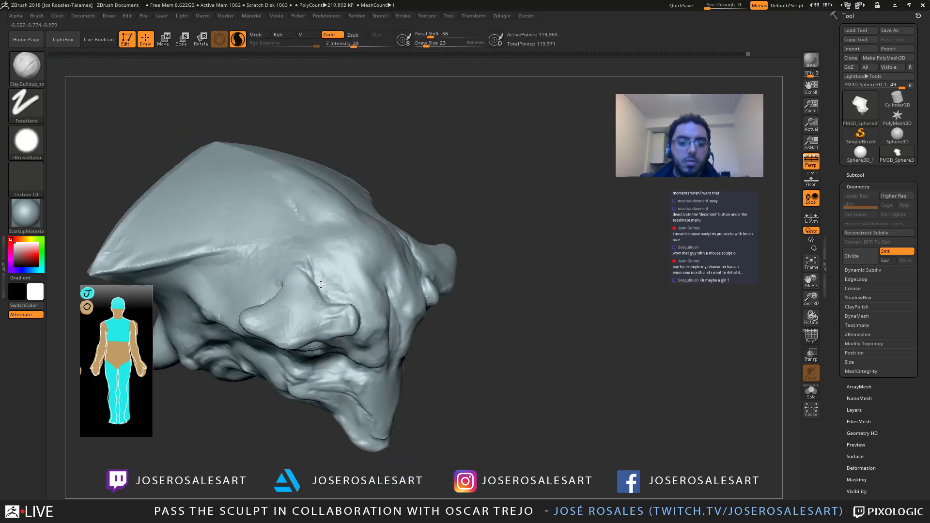
pyautogui.moveTo(350, 290)
pyautogui.mouseDown(button='right')
pyautogui.moveTo(326, 265)
pyautogui.moveTo(339, 283)
pyautogui.mouseUp(button='right')
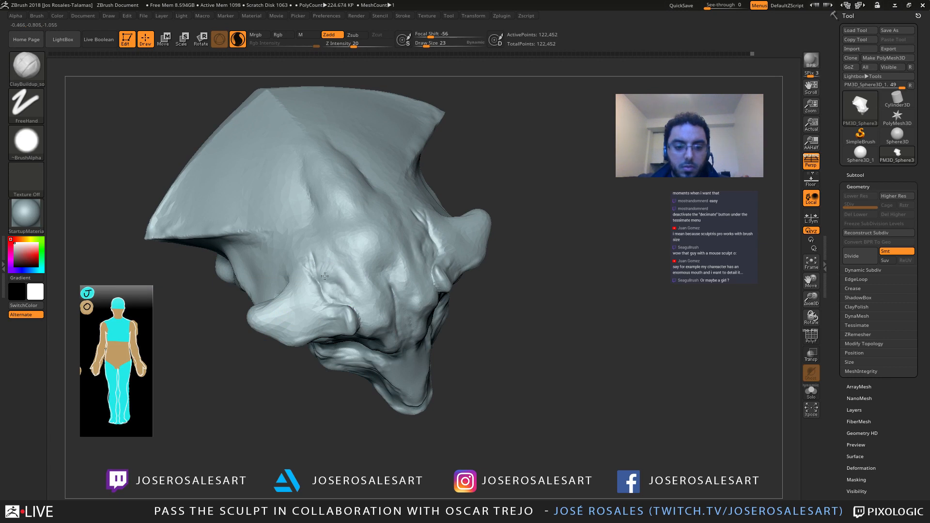
pyautogui.moveTo(356, 281)
pyautogui.mouseDown(button='right')
pyautogui.moveTo(347, 248)
pyautogui.moveTo(356, 262)
pyautogui.mouseUp(button='right')
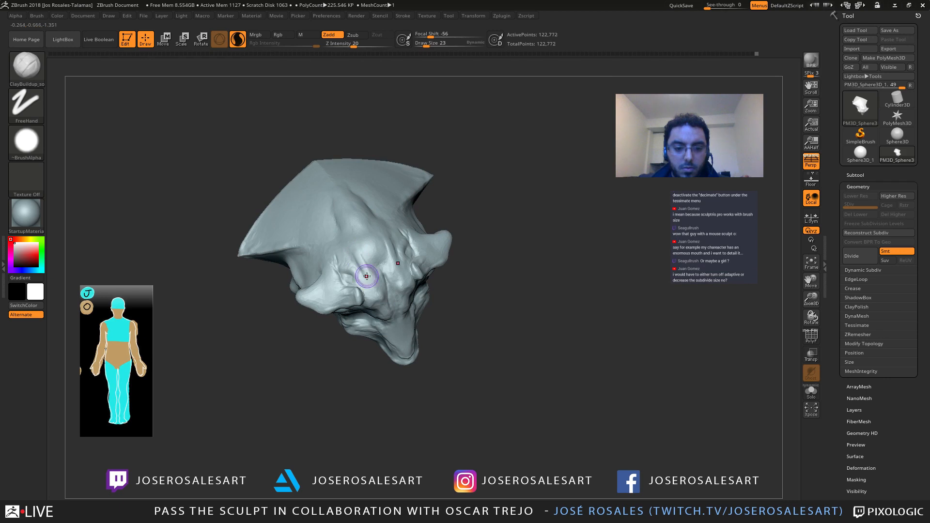
pyautogui.moveTo(370, 255); pyautogui.dragTo(381, 284)
pyautogui.moveTo(381, 284); pyautogui.dragTo(361, 252, button='right')
pyautogui.keyDown('shift'); pyautogui.moveTo(361, 252); pyautogui.dragTo(364, 250); pyautogui.keyUp('shift')
pyautogui.moveTo(364, 250)
pyautogui.mouseDown(button='right')
pyautogui.moveTo(368, 257)
pyautogui.moveTo(347, 228)
pyautogui.moveTo(416, 305)
pyautogui.moveTo(423, 339)
pyautogui.moveTo(420, 241)
pyautogui.moveTo(427, 248)
pyautogui.moveTo(439, 328)
pyautogui.mouseUp(button='right')
# Step: Adjust the outer end of the brow horns with the Move brush at draw size 42
pyautogui.press('b')
pyautogui.press('m')
pyautogui.press('v')
pyautogui.moveTo(439, 328); pyautogui.dragTo(422, 312, button='right')
pyautogui.moveTo(417, 310); pyautogui.dragTo(414, 320)
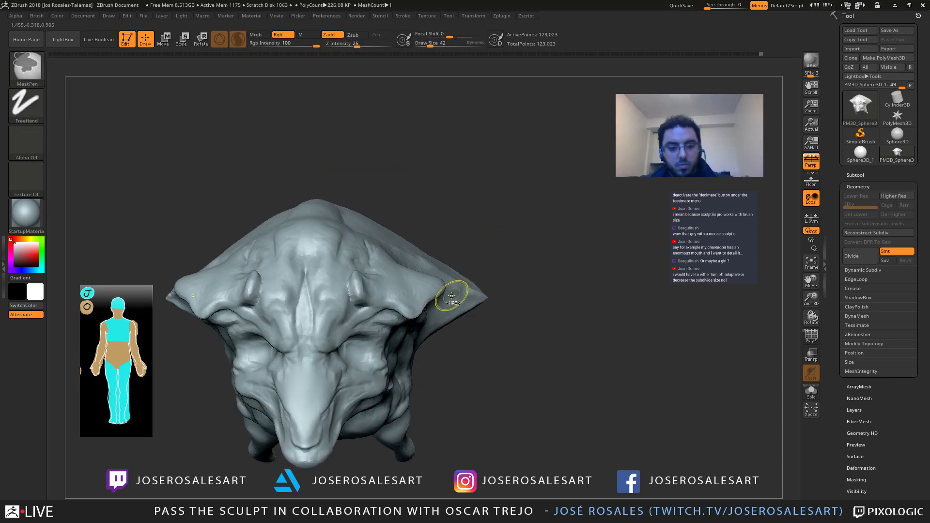
# Step: Try to pull the outer ends of the brow horns downward into drooping tips with the SnakeHook2 brush at draw size 42
pyautogui.press('b')
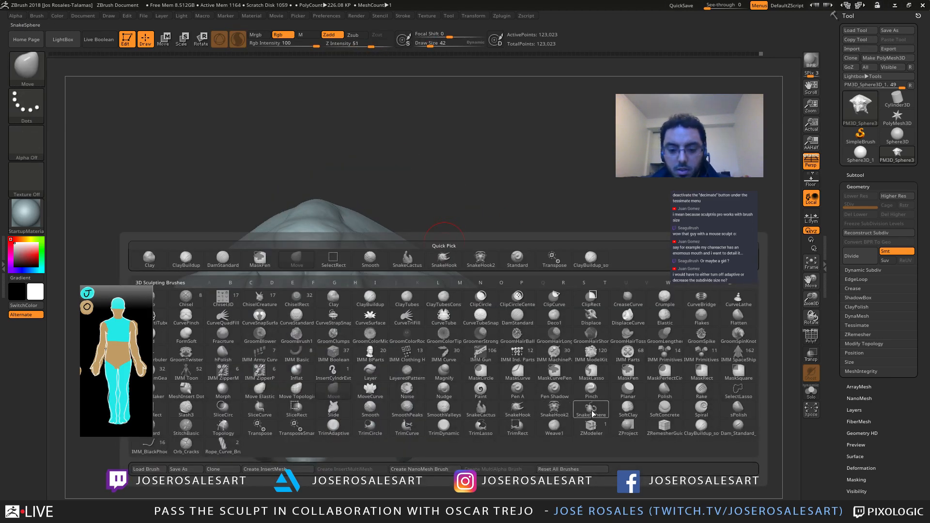
pyautogui.click(445, 392)
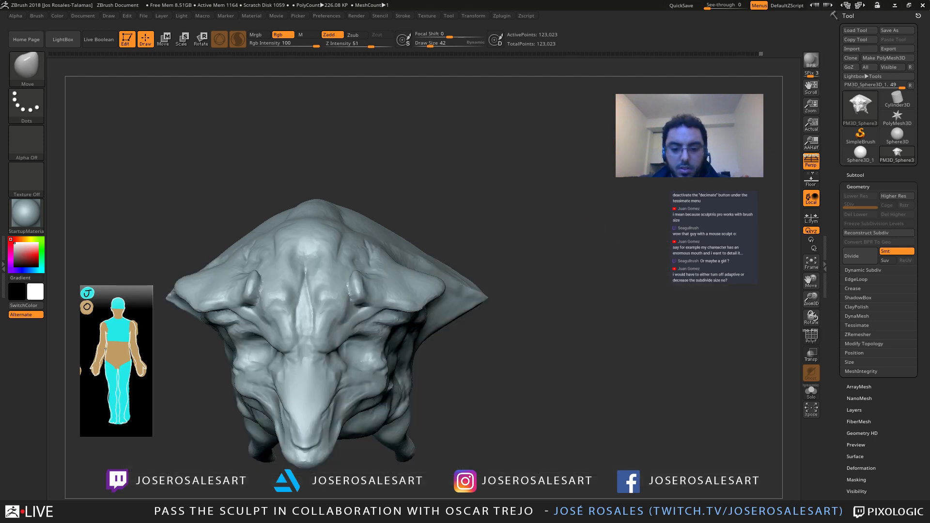
pyautogui.press('b')
pyautogui.click(436, 332)
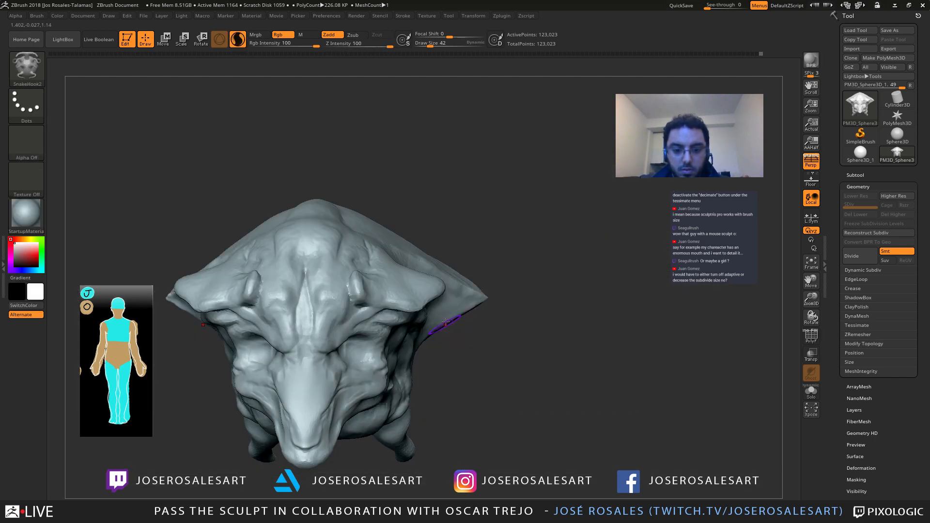
pyautogui.moveTo(445, 331)
pyautogui.mouseDown()
pyautogui.moveTo(392, 356)
pyautogui.moveTo(427, 349)
pyautogui.mouseUp()
pyautogui.moveTo(411, 299); pyautogui.dragTo(414, 320)
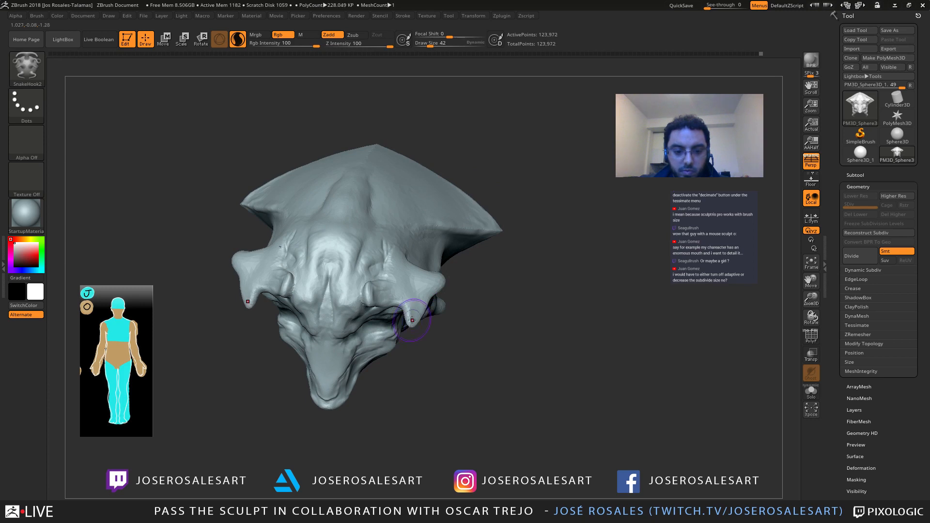
pyautogui.moveTo(510, 412); pyautogui.dragTo(427, 371)
pyautogui.moveTo(415, 307); pyautogui.dragTo(397, 336)
pyautogui.moveTo(339, 370); pyautogui.dragTo(429, 371)
pyautogui.moveTo(412, 327); pyautogui.dragTo(427, 316)
pyautogui.keyDown('alt'); pyautogui.moveTo(456, 373); pyautogui.dragTo(448, 352); pyautogui.keyUp('alt')
pyautogui.moveTo(448, 371); pyautogui.dragTo(494, 371)
pyautogui.keyDown('shift'); pyautogui.moveTo(495, 370); pyautogui.dragTo(448, 368); pyautogui.keyUp('shift')
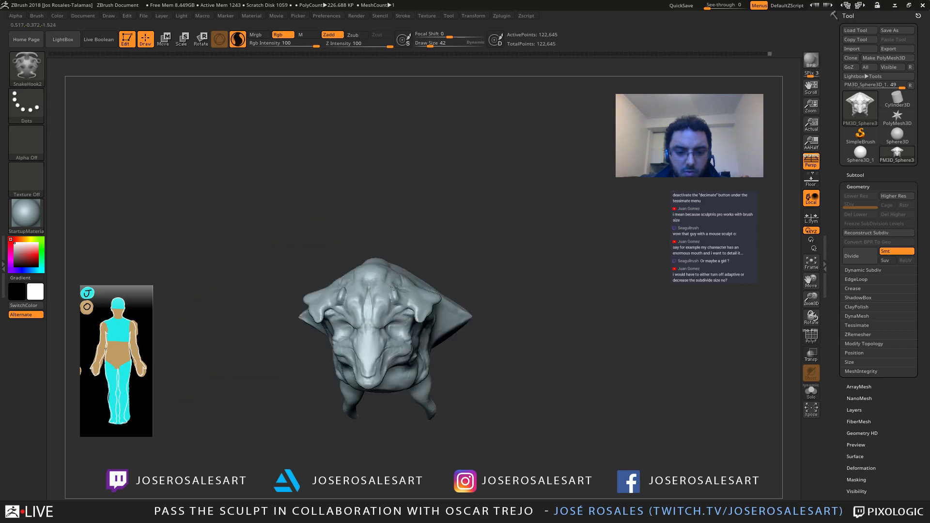
# Step: Undo the last downward pulls and rework the brow horns' outer ends with the SnakeHook2 brush
pyautogui.press('ctrl')
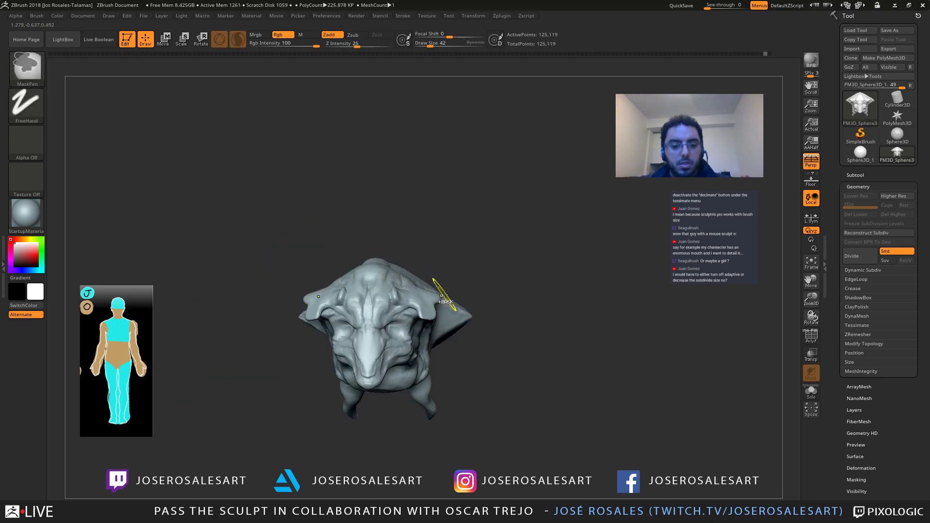
pyautogui.moveTo(439, 291); pyautogui.dragTo(412, 317)
pyautogui.moveTo(412, 317)
pyautogui.mouseDown(button='right')
pyautogui.moveTo(380, 328)
pyautogui.moveTo(417, 290)
pyautogui.moveTo(383, 262)
pyautogui.moveTo(380, 228)
pyautogui.moveTo(434, 219)
pyautogui.moveTo(426, 254)
pyautogui.moveTo(460, 228)
pyautogui.moveTo(460, 213)
pyautogui.moveTo(464, 232)
pyautogui.moveTo(464, 220)
pyautogui.mouseUp(button='right')
# Step: Reshape the brow horns with the Move brush, reducing the draw size to 33 for the area beneath them
pyautogui.press('b')
pyautogui.press('m')
pyautogui.press('v')
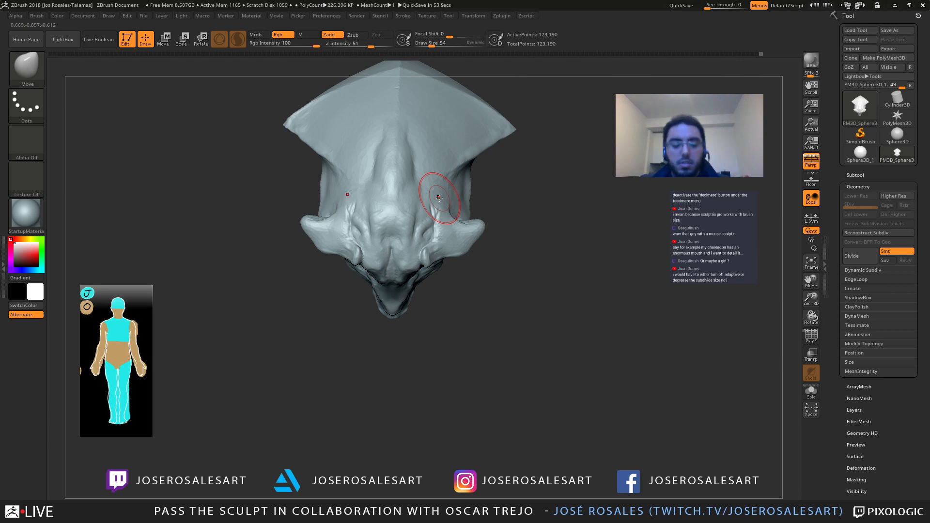
pyautogui.moveTo(385, 254)
pyautogui.mouseDown(button='right')
pyautogui.moveTo(380, 193)
pyautogui.moveTo(515, 261)
pyautogui.moveTo(525, 291)
pyautogui.moveTo(467, 236)
pyautogui.moveTo(405, 315)
pyautogui.mouseUp(button='right')
pyautogui.click(422, 45)
pyautogui.press('s')
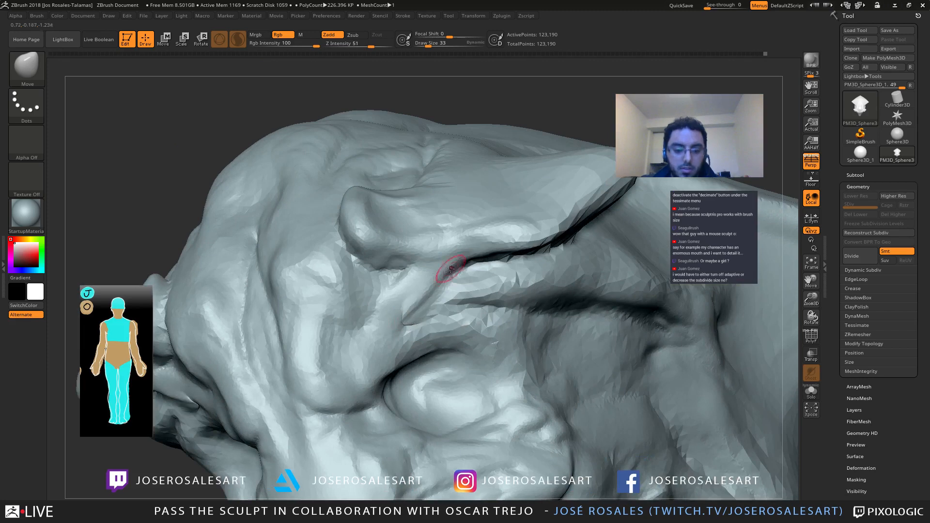
# Step: Carve creases into the brow above the eye with DamStandard at draw size 33, and smooth them lightly
pyautogui.press('b')
pyautogui.press('d')
pyautogui.press('s')
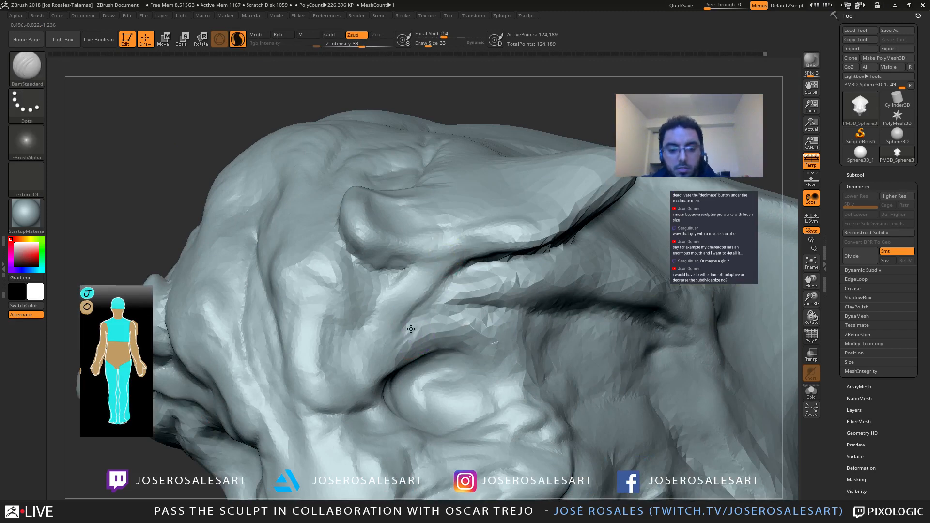
pyautogui.moveTo(411, 329)
pyautogui.mouseDown()
pyautogui.moveTo(372, 346)
pyautogui.moveTo(415, 333)
pyautogui.mouseUp()
pyautogui.press('shift')
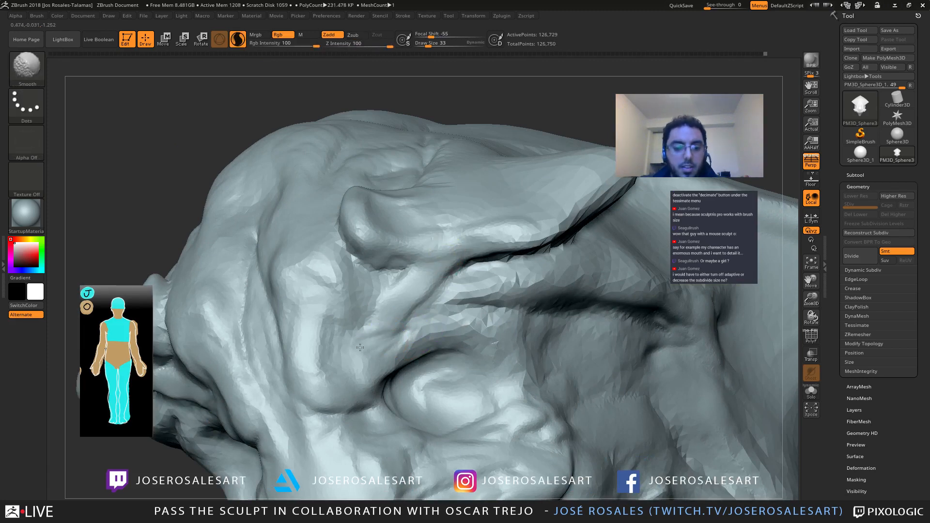
# Step: Build up the brow ridge above the eyes with ClayBuildup at draw size 26
pyautogui.keyDown('ctrl'); pyautogui.moveTo(362, 318); pyautogui.dragTo(409, 302, button='right'); pyautogui.keyUp('ctrl')
pyautogui.moveTo(451, 329)
pyautogui.mouseDown(button='right')
pyautogui.moveTo(489, 340)
pyautogui.moveTo(465, 334)
pyautogui.mouseUp(button='right')
pyautogui.moveTo(407, 334); pyautogui.dragTo(349, 339, button='right')
pyautogui.press('1')
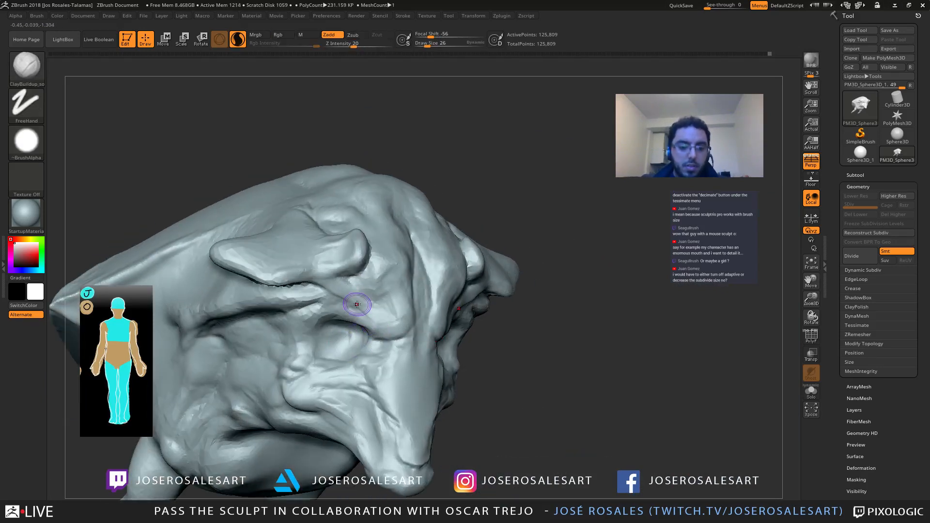
pyautogui.moveTo(357, 304); pyautogui.dragTo(389, 314)
pyautogui.keyDown('ctrl'); pyautogui.moveTo(388, 314); pyautogui.dragTo(403, 194, button='right'); pyautogui.keyUp('ctrl')
pyautogui.moveTo(402, 194); pyautogui.dragTo(362, 122, button='right')
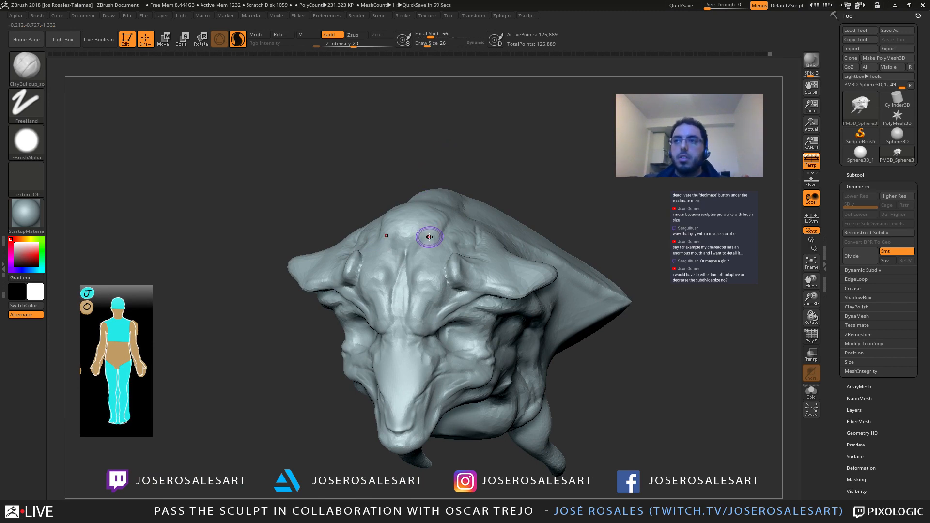
# Step: Add volume around the inner eye corners and the sides of the face with ClayBuildup at draw size 26
pyautogui.moveTo(421, 255)
pyautogui.mouseDown(button='right')
pyautogui.moveTo(484, 242)
pyautogui.moveTo(490, 310)
pyautogui.moveTo(485, 271)
pyautogui.moveTo(494, 274)
pyautogui.mouseUp(button='right')
pyautogui.moveTo(372, 317); pyautogui.dragTo(369, 321)
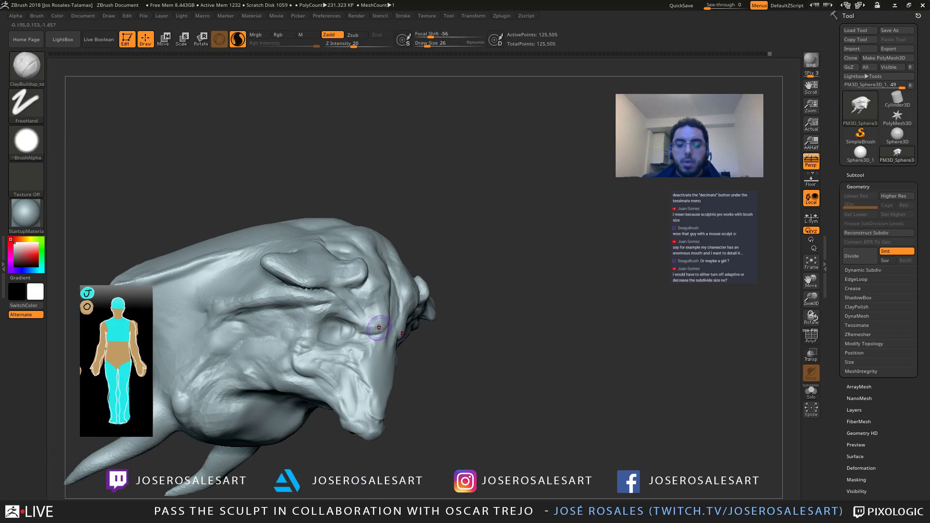
pyautogui.moveTo(379, 328); pyautogui.dragTo(291, 316, button='right')
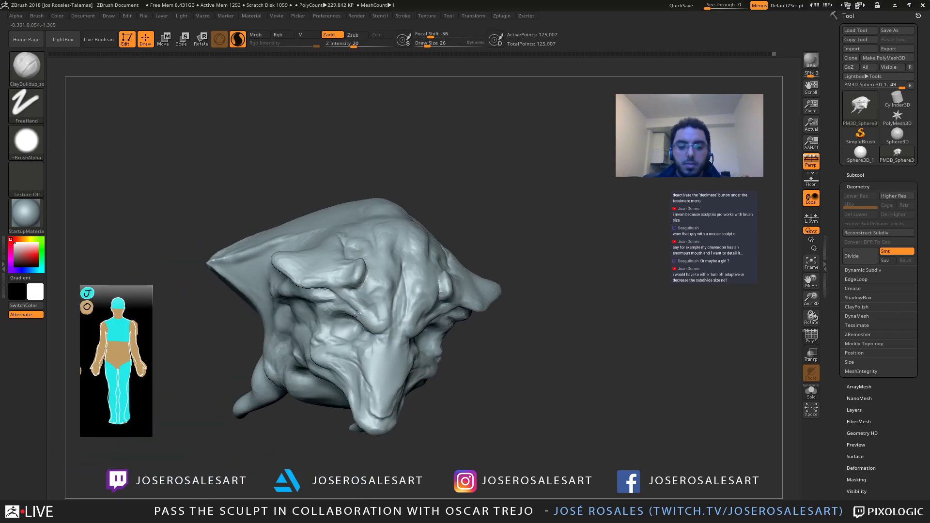
pyautogui.moveTo(484, 329)
pyautogui.mouseDown(button='right')
pyautogui.moveTo(399, 339)
pyautogui.moveTo(410, 393)
pyautogui.moveTo(416, 390)
pyautogui.mouseUp(button='right')
pyautogui.moveTo(435, 332)
pyautogui.mouseDown()
pyautogui.moveTo(421, 328)
pyautogui.moveTo(448, 318)
pyautogui.mouseUp()
pyautogui.moveTo(412, 325); pyautogui.dragTo(465, 319, button='right')
pyautogui.moveTo(465, 320)
pyautogui.keyDown('ctrl'); pyautogui.mouseDown(button='right')
pyautogui.moveTo(463, 272)
pyautogui.moveTo(468, 317)
pyautogui.mouseUp(button='right'); pyautogui.keyUp('ctrl')
pyautogui.moveTo(448, 337); pyautogui.dragTo(411, 332)
# Step: Push the front profile of the beak inward below the brow with the Move brush at draw size 135
pyautogui.moveTo(359, 332)
pyautogui.mouseDown(button='right')
pyautogui.moveTo(373, 330)
pyautogui.moveTo(321, 301)
pyautogui.moveTo(360, 295)
pyautogui.mouseUp(button='right')
pyautogui.press('b')
pyautogui.press('m')
pyautogui.press('v')
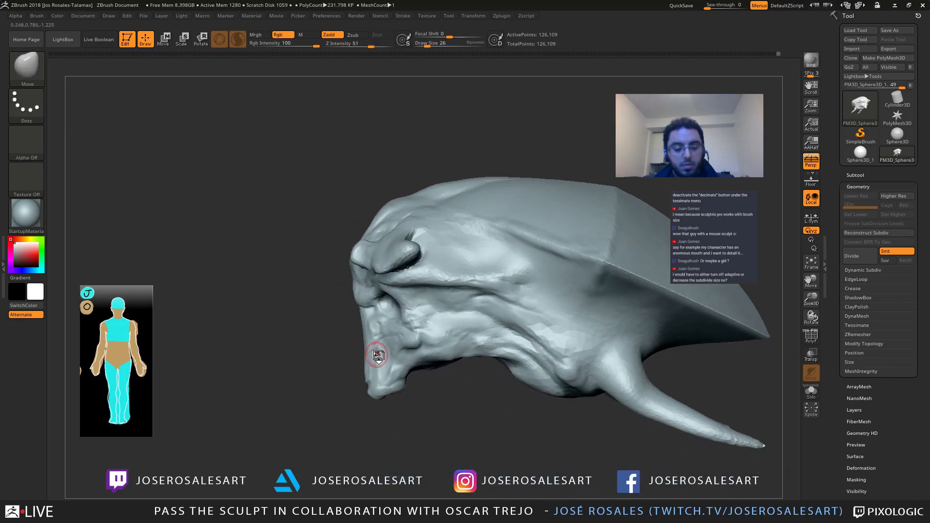
pyautogui.press('w')
pyautogui.press('s')
pyautogui.press('q')
pyautogui.press('s')
pyautogui.moveTo(406, 349); pyautogui.dragTo(439, 349)
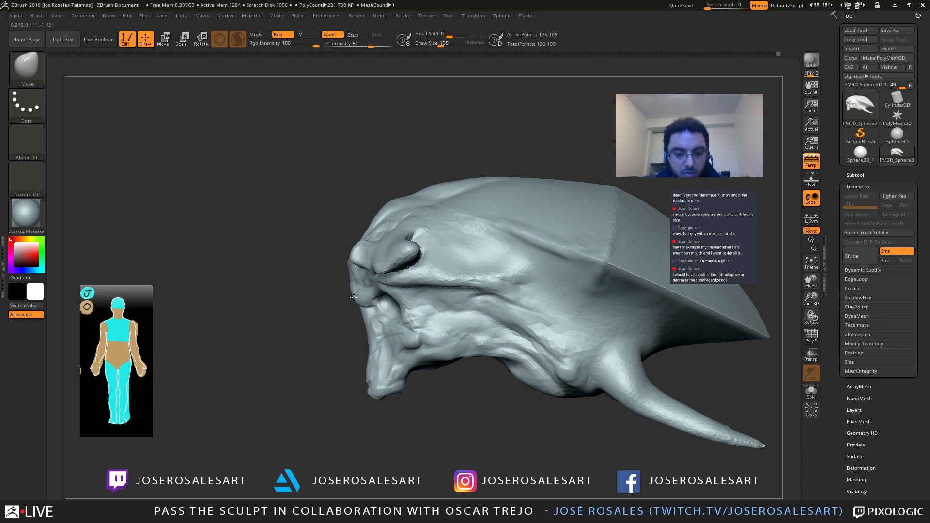
pyautogui.moveTo(363, 373); pyautogui.dragTo(364, 374)
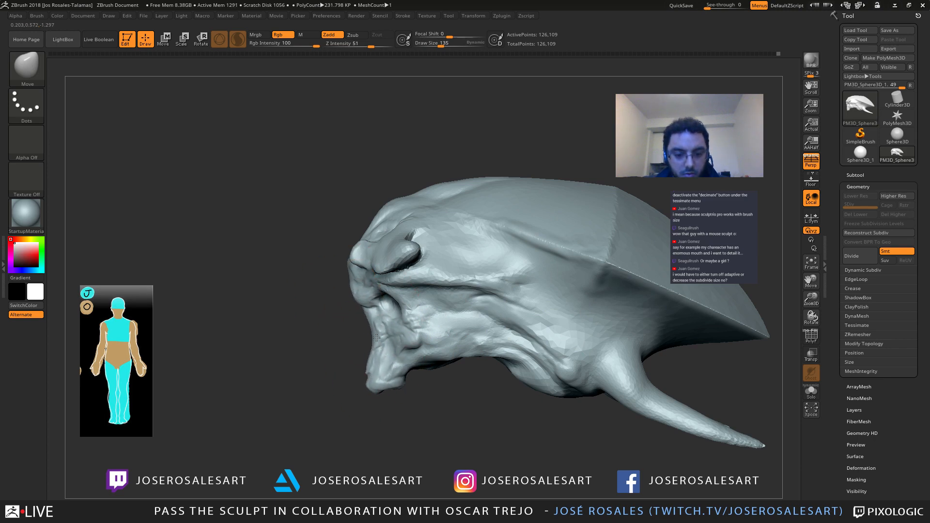
# Step: Build up the corners and center of the rear head crest with ClayBuildup at draw size 81, and smooth the added clay
pyautogui.moveTo(376, 338)
pyautogui.mouseDown(button='right')
pyautogui.moveTo(416, 310)
pyautogui.moveTo(415, 295)
pyautogui.moveTo(384, 266)
pyautogui.moveTo(261, 206)
pyautogui.moveTo(307, 247)
pyautogui.moveTo(299, 221)
pyautogui.moveTo(333, 270)
pyautogui.moveTo(324, 270)
pyautogui.mouseUp(button='right')
pyautogui.press('1')
pyautogui.press('s')
pyautogui.moveTo(324, 269); pyautogui.dragTo(320, 269)
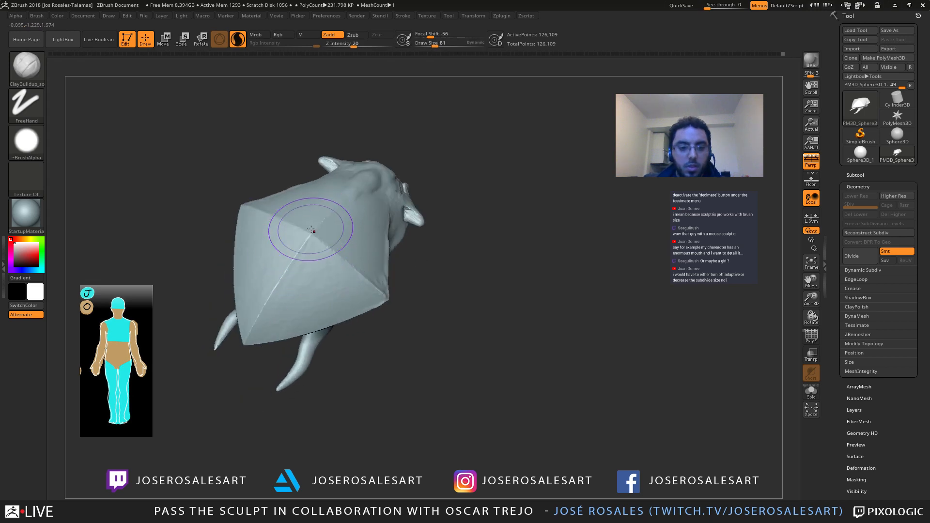
pyautogui.moveTo(314, 231); pyautogui.dragTo(293, 267)
pyautogui.moveTo(339, 242); pyautogui.dragTo(330, 241, button='right')
pyautogui.moveTo(330, 241); pyautogui.dragTo(387, 292)
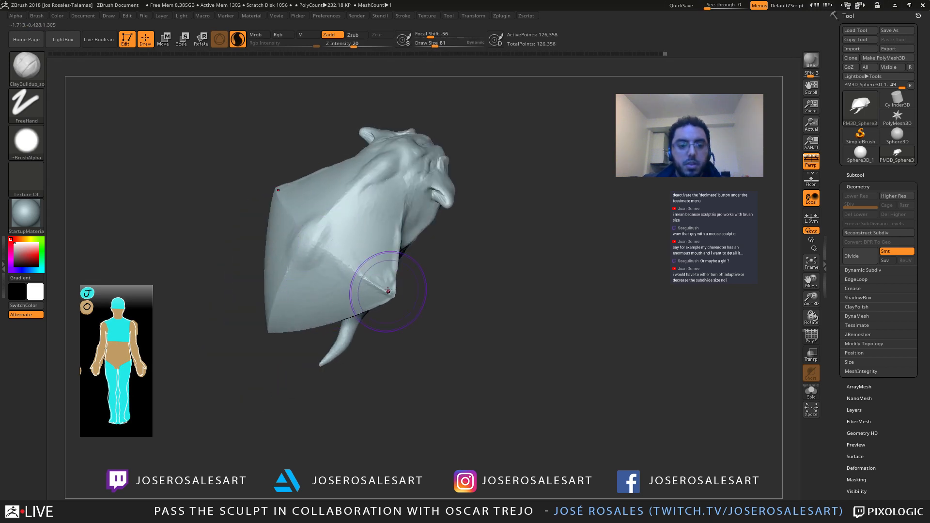
pyautogui.keyDown('shift'); pyautogui.moveTo(313, 233); pyautogui.dragTo(322, 291); pyautogui.keyUp('shift')
# Step: Add a raised bony form running from the crest toward the brow with ClayBuildup at draw size 65
pyautogui.moveTo(326, 286)
pyautogui.mouseDown(button='right')
pyautogui.moveTo(342, 253)
pyautogui.moveTo(371, 301)
pyautogui.mouseUp(button='right')
pyautogui.press('s')
pyautogui.moveTo(371, 301)
pyautogui.mouseDown()
pyautogui.moveTo(394, 308)
pyautogui.moveTo(383, 301)
pyautogui.mouseUp()
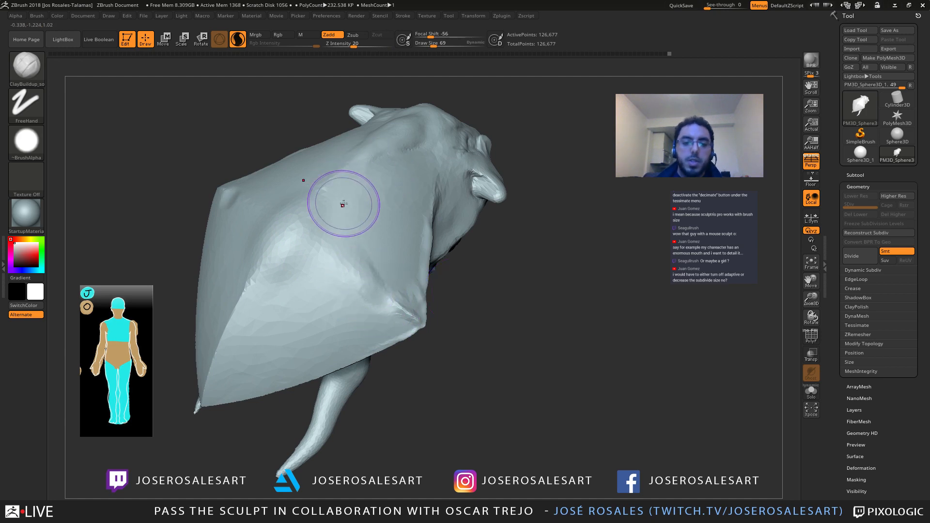
pyautogui.press('s')
pyautogui.moveTo(345, 207); pyautogui.dragTo(338, 205)
pyautogui.moveTo(341, 184)
pyautogui.mouseDown(button='right')
pyautogui.moveTo(333, 202)
pyautogui.moveTo(312, 197)
pyautogui.mouseUp(button='right')
pyautogui.moveTo(312, 197)
pyautogui.mouseDown()
pyautogui.moveTo(328, 242)
pyautogui.moveTo(332, 208)
pyautogui.moveTo(343, 214)
pyautogui.mouseUp()
pyautogui.moveTo(343, 214); pyautogui.dragTo(357, 192, button='right')
pyautogui.moveTo(356, 192)
pyautogui.mouseDown()
pyautogui.moveTo(360, 175)
pyautogui.moveTo(335, 158)
pyautogui.mouseUp()
pyautogui.moveTo(335, 158); pyautogui.dragTo(358, 201, button='right')
pyautogui.moveTo(357, 201); pyautogui.dragTo(370, 204)
pyautogui.moveTo(370, 204); pyautogui.dragTo(390, 189, button='right')
pyautogui.moveTo(391, 189); pyautogui.dragTo(420, 183)
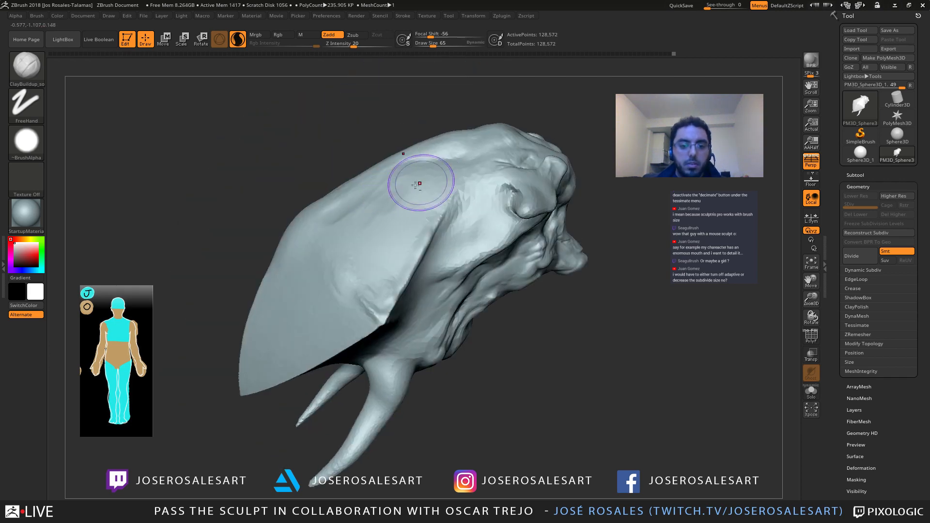
pyautogui.moveTo(420, 183)
pyautogui.mouseDown(button='right')
pyautogui.moveTo(436, 207)
pyautogui.moveTo(409, 181)
pyautogui.mouseUp(button='right')
pyautogui.moveTo(409, 181); pyautogui.dragTo(385, 207)
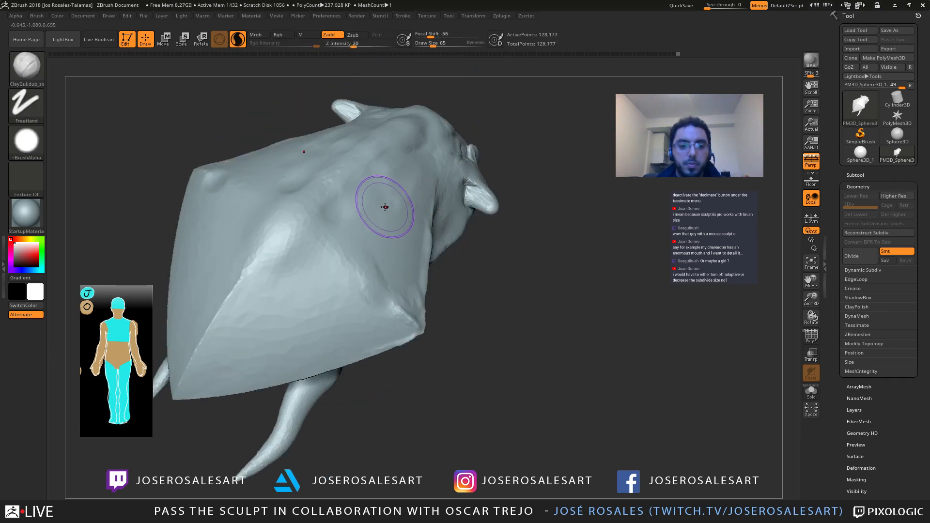
# Step: Carve grooves along the raised forms between the crest and the brow with DamStandard at draw size 39
pyautogui.press('b')
pyautogui.press('d')
pyautogui.press('s')
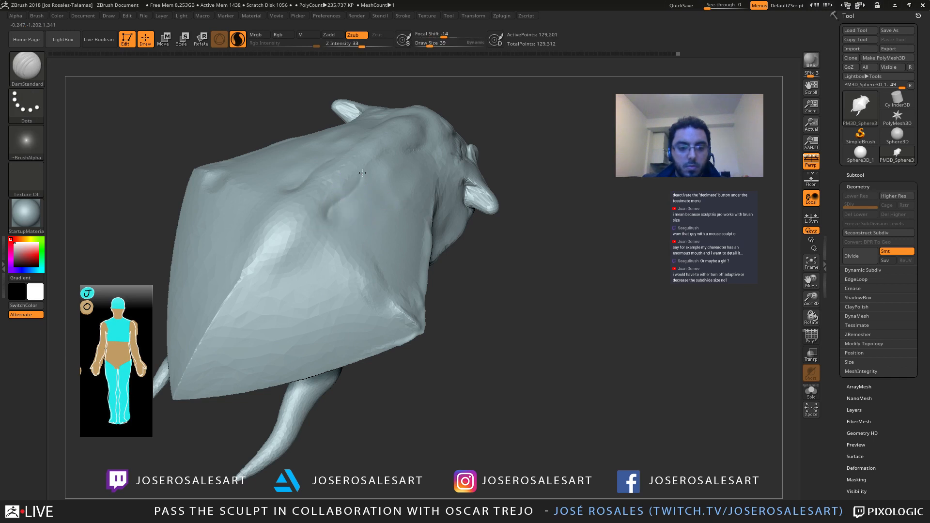
pyautogui.moveTo(370, 161); pyautogui.dragTo(423, 139)
pyautogui.moveTo(422, 140); pyautogui.dragTo(390, 156, button='right')
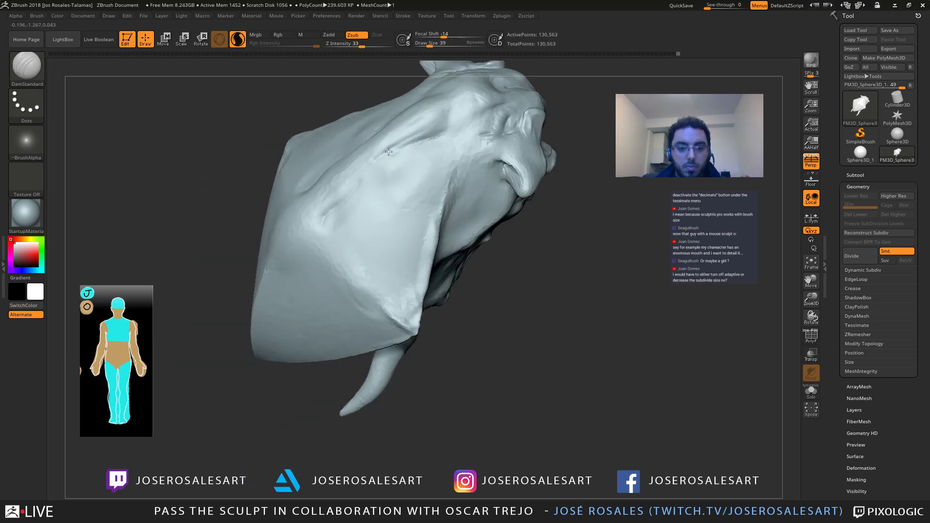
pyautogui.moveTo(476, 93); pyautogui.dragTo(478, 92)
pyautogui.moveTo(409, 151); pyautogui.dragTo(395, 150, button='right')
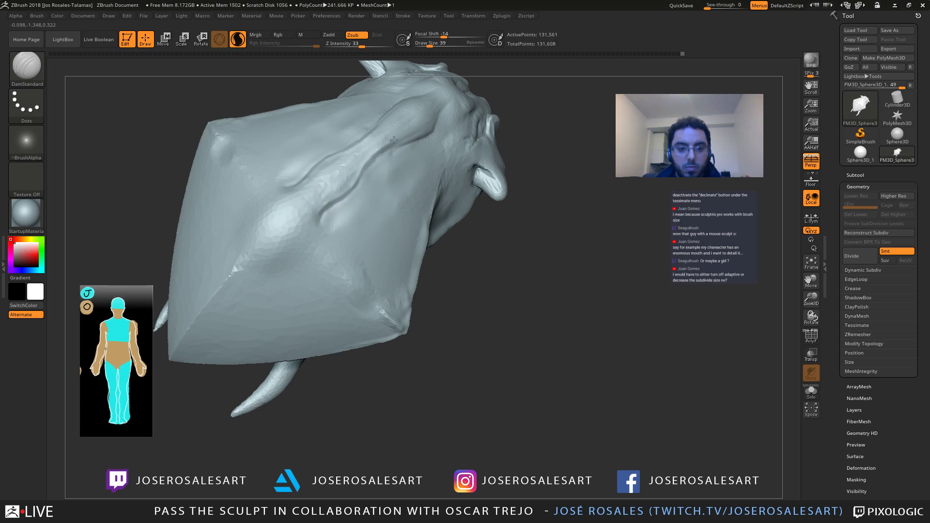
pyautogui.moveTo(429, 123); pyautogui.dragTo(429, 124)
pyautogui.moveTo(428, 124); pyautogui.dragTo(411, 136, button='right')
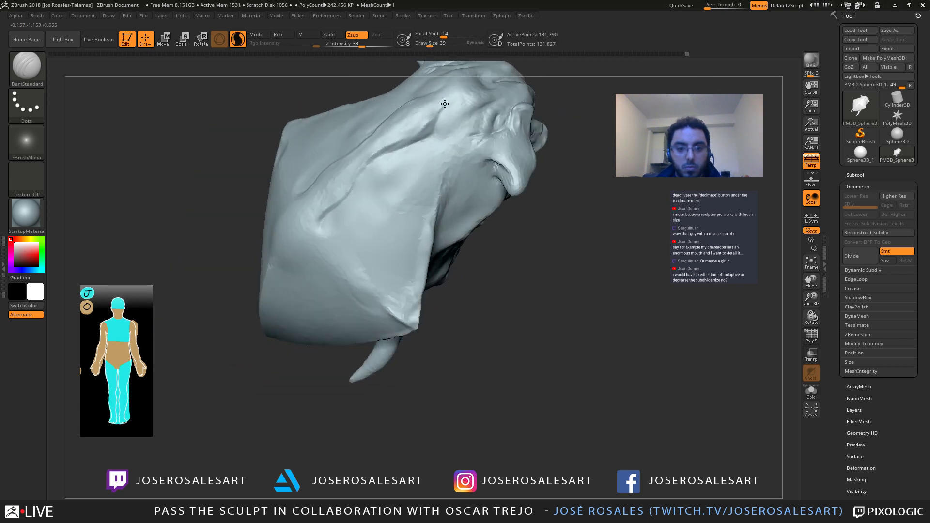
pyautogui.moveTo(436, 109); pyautogui.dragTo(463, 97)
pyautogui.moveTo(462, 97)
pyautogui.keyDown('ctrl'); pyautogui.mouseDown(button='right')
pyautogui.moveTo(383, 150)
pyautogui.moveTo(426, 141)
pyautogui.moveTo(491, 252)
pyautogui.moveTo(428, 210)
pyautogui.moveTo(438, 191)
pyautogui.moveTo(431, 233)
pyautogui.moveTo(400, 219)
pyautogui.moveTo(395, 193)
pyautogui.mouseUp(button='right'); pyautogui.keyUp('ctrl')
pyautogui.moveTo(395, 194)
pyautogui.mouseDown(button='right')
pyautogui.moveTo(388, 238)
pyautogui.moveTo(418, 246)
pyautogui.moveTo(342, 215)
pyautogui.moveTo(373, 200)
pyautogui.moveTo(353, 203)
pyautogui.moveTo(345, 247)
pyautogui.mouseUp(button='right')
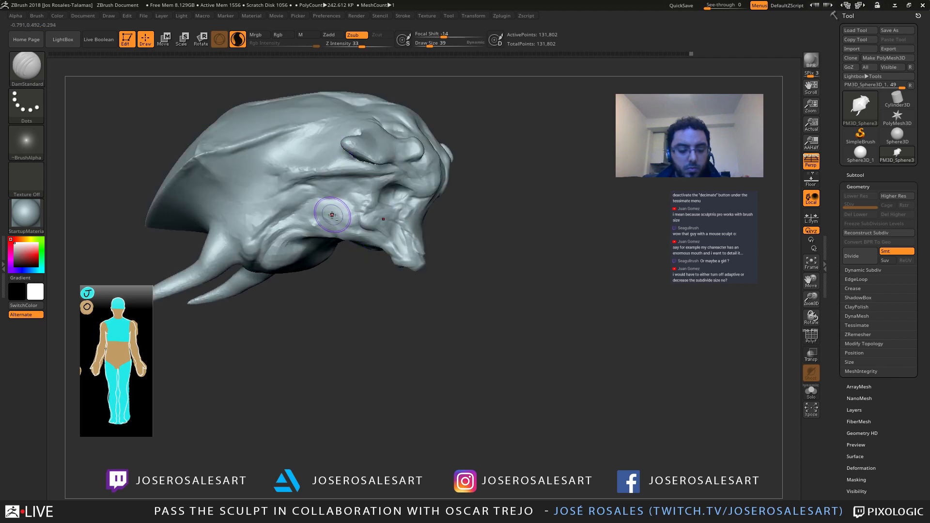
# Step: Add clay to the cheek and jaw area behind the eye socket with ClayBuildup at draw size 48
pyautogui.press('1')
pyautogui.moveTo(308, 222)
pyautogui.mouseDown()
pyautogui.moveTo(287, 235)
pyautogui.moveTo(300, 219)
pyautogui.mouseUp()
pyautogui.press('s')
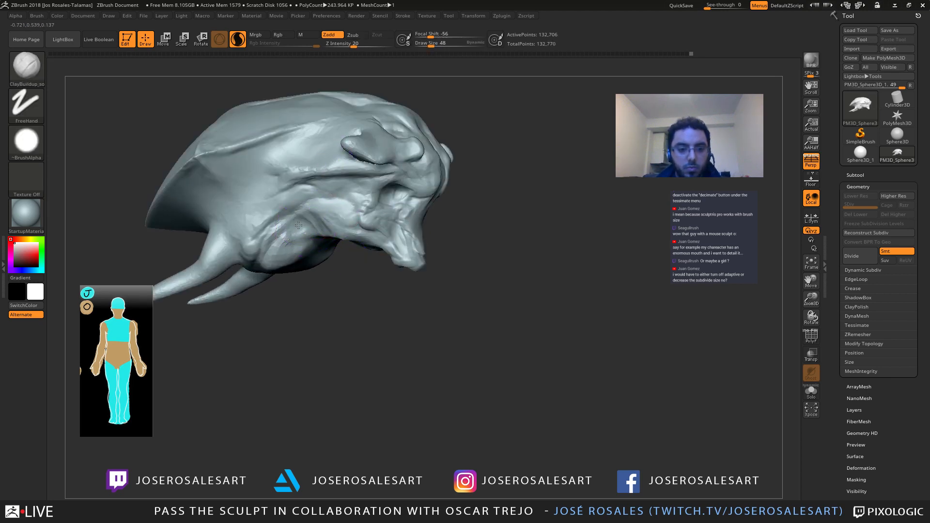
pyautogui.moveTo(315, 226); pyautogui.dragTo(250, 219, button='right')
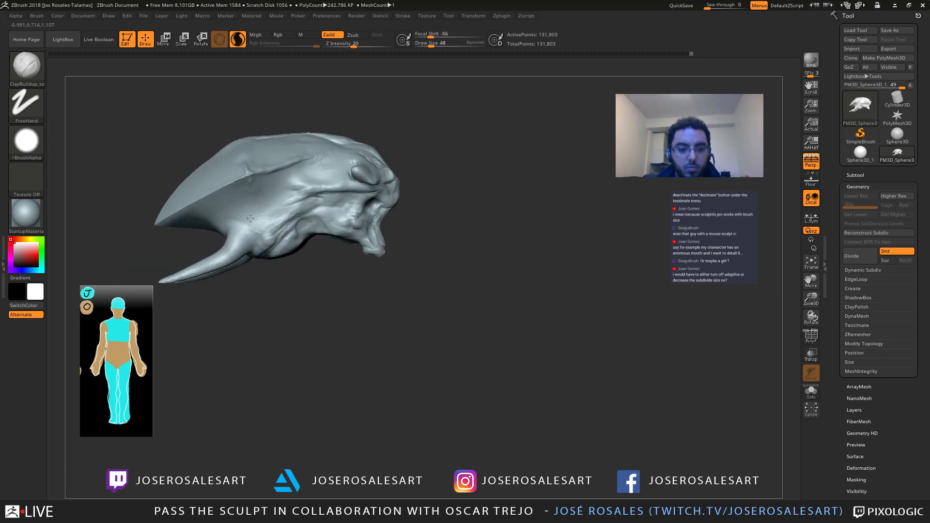
# Step: Reshape the curve and spread of the lower tusks with the Move brush at draw size 129
pyautogui.press('2')
pyautogui.moveTo(250, 251)
pyautogui.mouseDown()
pyautogui.moveTo(215, 243)
pyautogui.moveTo(179, 286)
pyautogui.moveTo(195, 282)
pyautogui.mouseUp()
pyautogui.moveTo(242, 262); pyautogui.dragTo(196, 275, button='right')
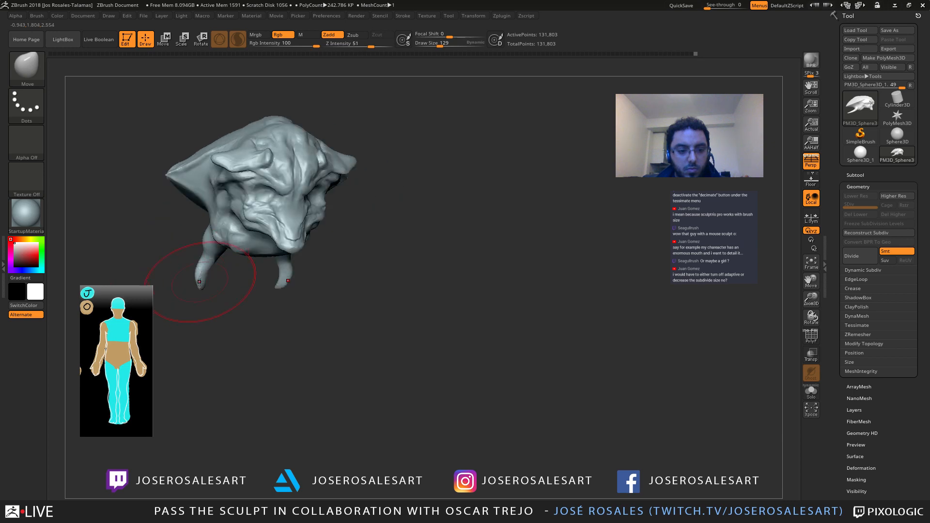
pyautogui.moveTo(197, 273); pyautogui.dragTo(187, 259)
pyautogui.moveTo(237, 267); pyautogui.dragTo(193, 267, button='right')
pyautogui.moveTo(193, 267); pyautogui.dragTo(186, 262)
pyautogui.moveTo(186, 263); pyautogui.dragTo(158, 238, button='right')
# Step: Build up the forehead near the inner brow ridges with ClayBuildup
pyautogui.press('1')
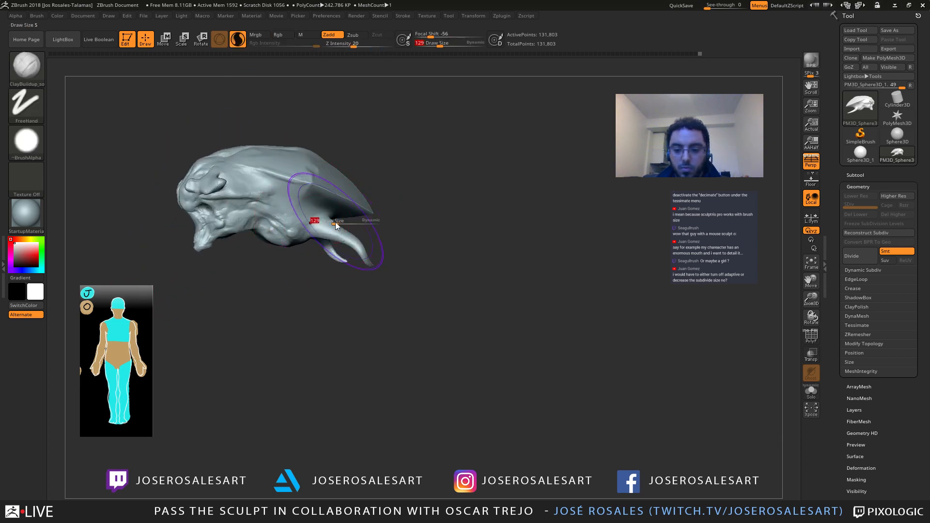
pyautogui.keyDown('ctrl'); pyautogui.moveTo(337, 223); pyautogui.dragTo(356, 220, button='right'); pyautogui.keyUp('ctrl')
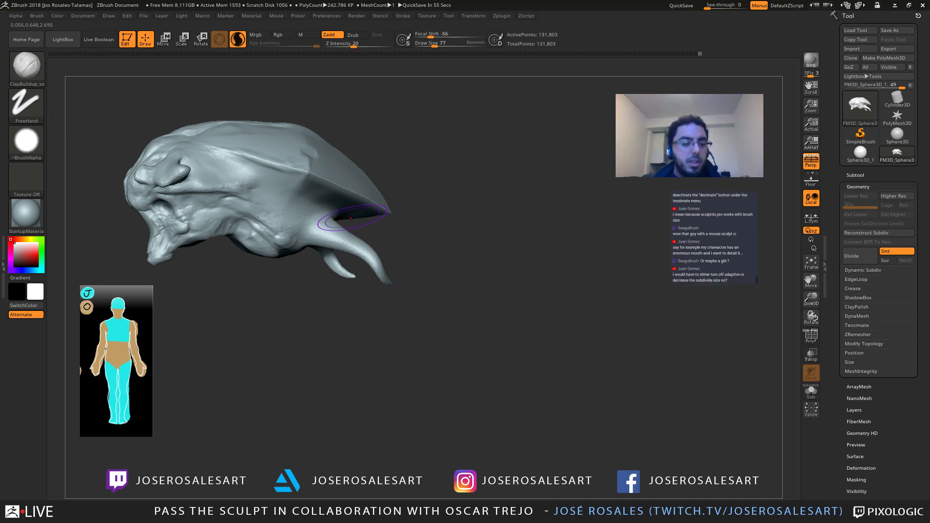
pyautogui.moveTo(361, 230); pyautogui.dragTo(467, 291)
pyautogui.press('s')
pyautogui.moveTo(468, 291)
pyautogui.mouseDown()
pyautogui.moveTo(478, 291)
pyautogui.moveTo(524, 183)
pyautogui.mouseUp()
pyautogui.moveTo(439, 262)
pyautogui.mouseDown()
pyautogui.moveTo(411, 283)
pyautogui.moveTo(426, 243)
pyautogui.moveTo(452, 219)
pyautogui.moveTo(480, 233)
pyautogui.mouseUp()
pyautogui.press(']')
pyautogui.press('[')
pyautogui.press('[')
# Step: Carve creases on the forehead beside the inner ends of the brow ridges with DamStandard at draw size 30
pyautogui.press('b')
pyautogui.press('d')
pyautogui.press('s')
pyautogui.moveTo(429, 265); pyautogui.dragTo(440, 254)
pyautogui.moveTo(440, 255); pyautogui.dragTo(418, 264, button='right')
pyautogui.moveTo(424, 265); pyautogui.dragTo(440, 238)
pyautogui.moveTo(436, 228)
pyautogui.mouseDown(button='right')
pyautogui.moveTo(444, 243)
pyautogui.moveTo(435, 282)
pyautogui.mouseUp(button='right')
pyautogui.moveTo(435, 282); pyautogui.dragTo(426, 286)
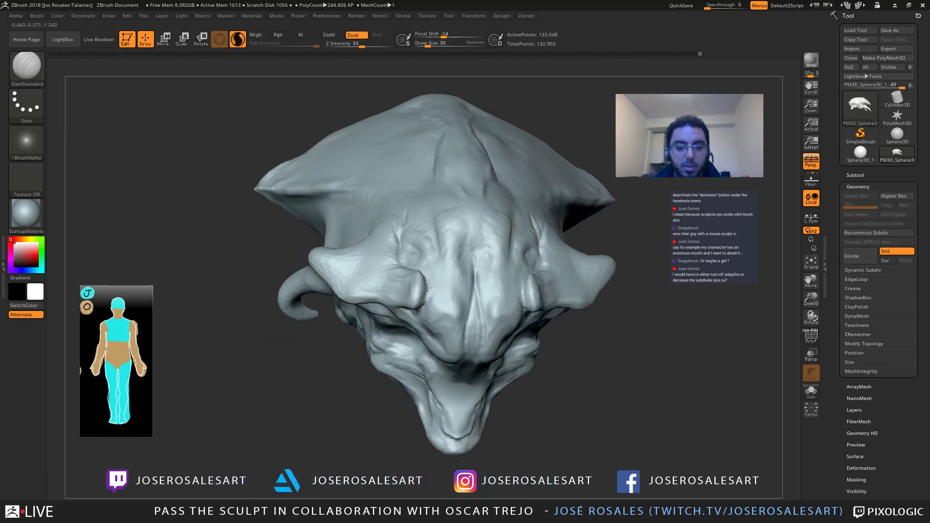
# Step: Refine the rounded inner end of the brow ridge and the surface beneath it with ClayBuildup at draw size 30
pyautogui.moveTo(427, 286); pyautogui.dragTo(410, 179, button='right')
pyautogui.press('b')
pyautogui.press('c')
pyautogui.press('b')
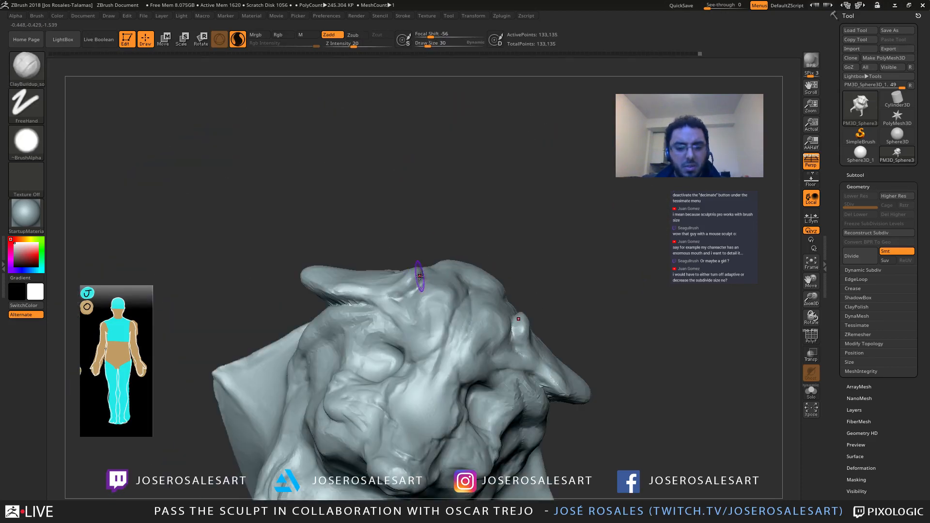
pyautogui.moveTo(364, 266)
pyautogui.mouseDown(button='right')
pyautogui.moveTo(357, 290)
pyautogui.moveTo(423, 263)
pyautogui.mouseUp(button='right')
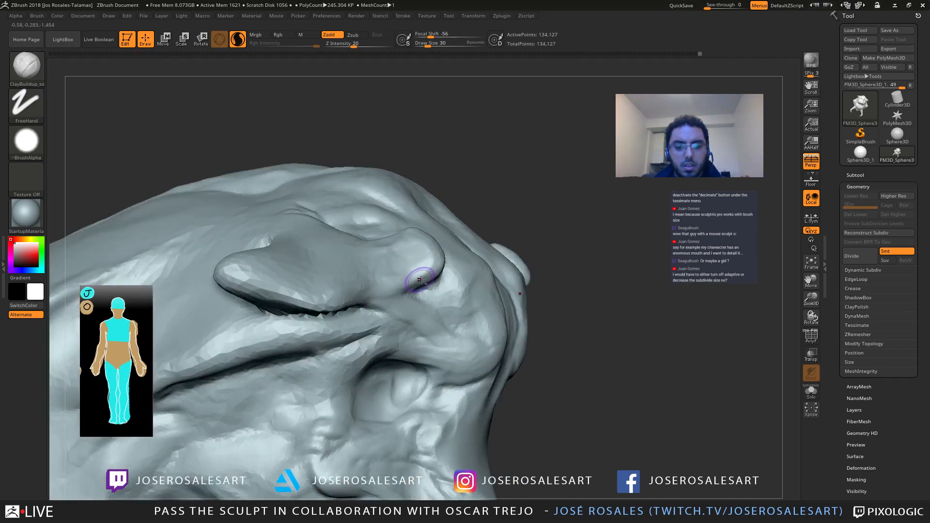
pyautogui.moveTo(358, 307); pyautogui.dragTo(339, 309, button='right')
pyautogui.keyDown('ctrl'); pyautogui.moveTo(339, 309); pyautogui.dragTo(378, 295, button='right'); pyautogui.keyUp('ctrl')
pyautogui.moveTo(406, 301); pyautogui.dragTo(422, 298)
# Step: Build up the snout's tip and side with ClayBuildup at draw size 30
pyautogui.moveTo(373, 302)
pyautogui.mouseDown(button='right')
pyautogui.moveTo(427, 300)
pyautogui.moveTo(453, 277)
pyautogui.moveTo(436, 294)
pyautogui.moveTo(493, 310)
pyautogui.moveTo(368, 279)
pyautogui.moveTo(369, 311)
pyautogui.moveTo(303, 317)
pyautogui.mouseUp(button='right')
pyautogui.moveTo(347, 335); pyautogui.dragTo(357, 332)
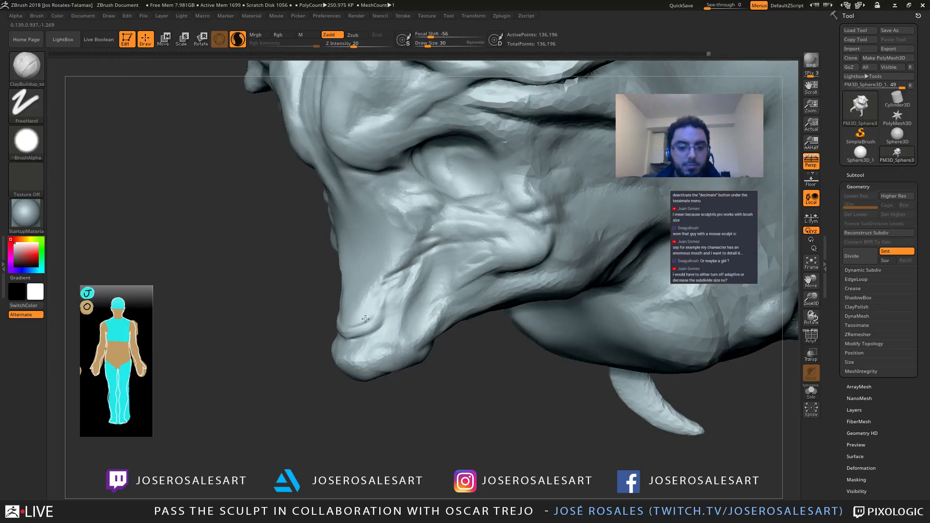
pyautogui.moveTo(365, 319)
pyautogui.mouseDown(button='right')
pyautogui.moveTo(368, 306)
pyautogui.moveTo(415, 280)
pyautogui.mouseUp(button='right')
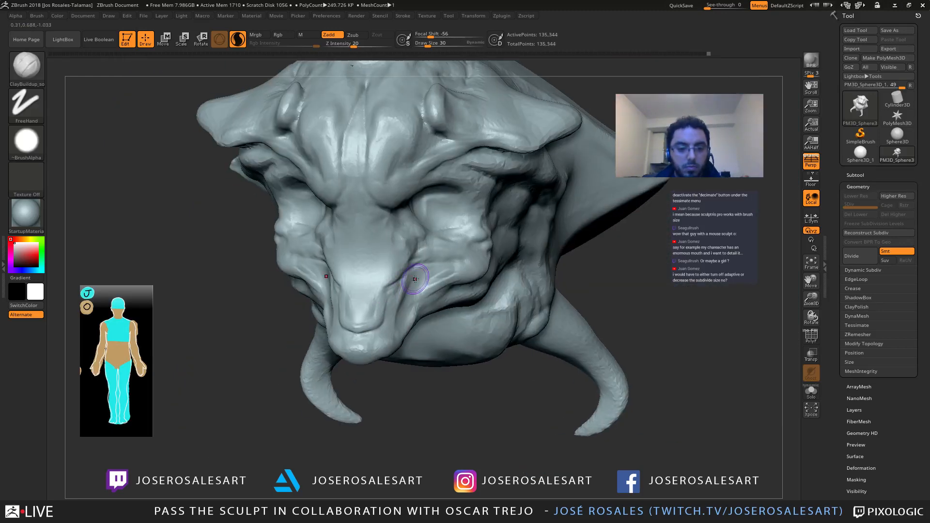
pyautogui.moveTo(369, 222)
pyautogui.keyDown('ctrl'); pyautogui.mouseDown(button='right')
pyautogui.moveTo(398, 211)
pyautogui.moveTo(335, 209)
pyautogui.moveTo(405, 218)
pyautogui.moveTo(412, 231)
pyautogui.mouseUp(button='right'); pyautogui.keyUp('ctrl')
# Step: Carve wrinkles between the eye socket and the snout with DamStandard at draw size 30, and soften them by smoothing
pyautogui.press('b')
pyautogui.press('m')
pyautogui.press('v')
pyautogui.press('b')
pyautogui.press('d')
pyautogui.press('s')
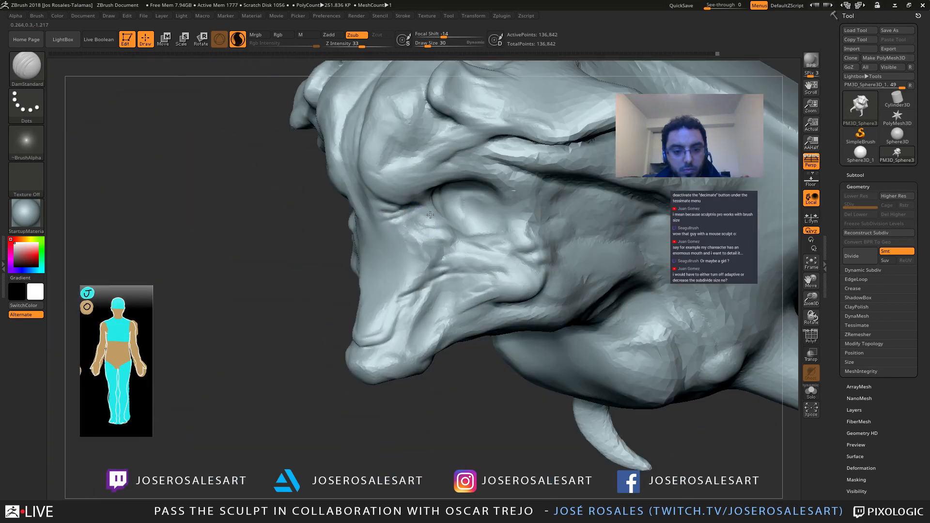
pyautogui.moveTo(415, 231)
pyautogui.mouseDown()
pyautogui.moveTo(435, 211)
pyautogui.moveTo(415, 228)
pyautogui.mouseUp()
pyautogui.moveTo(388, 229); pyautogui.dragTo(424, 231, button='right')
pyautogui.moveTo(341, 239)
pyautogui.keyDown('ctrl'); pyautogui.mouseDown(button='right')
pyautogui.moveTo(324, 234)
pyautogui.moveTo(380, 252)
pyautogui.mouseUp(button='right'); pyautogui.keyUp('ctrl')
pyautogui.keyDown('shift'); pyautogui.moveTo(380, 252); pyautogui.dragTo(383, 257); pyautogui.keyUp('shift')
pyautogui.moveTo(383, 257)
pyautogui.keyDown('ctrl'); pyautogui.mouseDown(button='right')
pyautogui.moveTo(407, 251)
pyautogui.moveTo(389, 246)
pyautogui.mouseUp(button='right'); pyautogui.keyUp('ctrl')
# Step: Raise the bridge of the snout with the Standard brush at draw size 21
pyautogui.press('b')
pyautogui.press('s')
pyautogui.press('t')
pyautogui.press('s')
pyautogui.moveTo(389, 247); pyautogui.dragTo(386, 247)
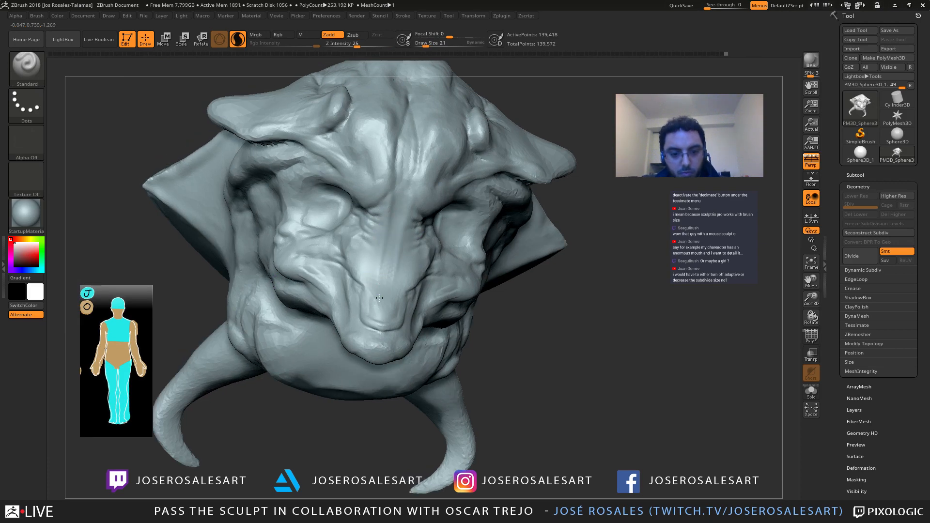
pyautogui.moveTo(379, 298); pyautogui.dragTo(380, 266)
pyautogui.moveTo(380, 266); pyautogui.dragTo(380, 283, button='right')
# Step: Smooth the bridge and sides of the snout from several angles
pyautogui.keyDown('shift'); pyautogui.moveTo(390, 237); pyautogui.dragTo(382, 278); pyautogui.keyUp('shift')
pyautogui.moveTo(382, 278); pyautogui.dragTo(386, 258, button='right')
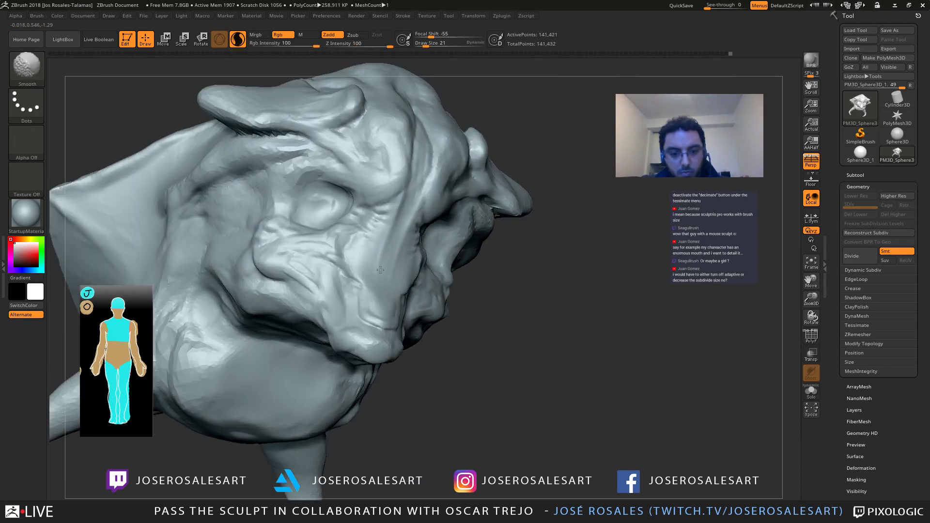
pyautogui.keyDown('shift'); pyautogui.moveTo(380, 270); pyautogui.dragTo(382, 281); pyautogui.keyUp('shift')
pyautogui.moveTo(381, 281); pyautogui.dragTo(382, 244, button='right')
pyautogui.keyDown('shift'); pyautogui.moveTo(390, 261); pyautogui.dragTo(388, 247); pyautogui.keyUp('shift')
pyautogui.moveTo(387, 257)
pyautogui.mouseDown(button='right')
pyautogui.moveTo(383, 299)
pyautogui.moveTo(390, 263)
pyautogui.moveTo(429, 259)
pyautogui.moveTo(394, 270)
pyautogui.mouseUp(button='right')
pyautogui.keyDown('shift'); pyautogui.moveTo(394, 270); pyautogui.dragTo(383, 274); pyautogui.keyUp('shift')
# Step: Smooth the tusks down near where they join the jaw, adjusting the brush size
pyautogui.moveTo(368, 274)
pyautogui.keyDown('ctrl'); pyautogui.mouseDown(button='right')
pyautogui.moveTo(353, 247)
pyautogui.moveTo(356, 271)
pyautogui.moveTo(379, 273)
pyautogui.mouseUp(button='right'); pyautogui.keyUp('ctrl')
pyautogui.keyDown('alt'); pyautogui.moveTo(325, 286); pyautogui.dragTo(333, 284, button='right'); pyautogui.keyUp('alt')
pyautogui.moveTo(202, 233); pyautogui.dragTo(245, 235, button='right')
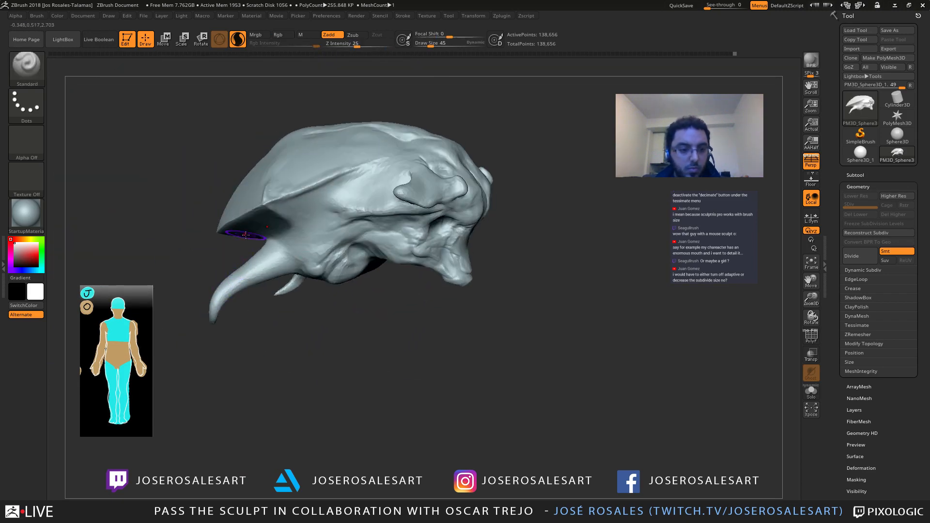
pyautogui.press('shift')
pyautogui.keyDown('shift'); pyautogui.moveTo(247, 278); pyautogui.dragTo(248, 282); pyautogui.keyUp('shift')
pyautogui.press('s')
pyautogui.moveTo(249, 286); pyautogui.dragTo(252, 276)
pyautogui.press('s')
pyautogui.moveTo(253, 275)
pyautogui.mouseDown()
pyautogui.moveTo(245, 281)
pyautogui.moveTo(270, 287)
pyautogui.moveTo(239, 295)
pyautogui.moveTo(240, 285)
pyautogui.moveTo(221, 332)
pyautogui.moveTo(204, 330)
pyautogui.moveTo(242, 328)
pyautogui.mouseUp()
pyautogui.press('shift')
# Step: Shift the tusks away from the jaw with the Move brush so they are separate from their stumps
pyautogui.press('b')
pyautogui.press('m')
pyautogui.press('v')
pyautogui.moveTo(189, 349)
pyautogui.mouseDown()
pyautogui.moveTo(220, 323)
pyautogui.moveTo(237, 274)
pyautogui.moveTo(206, 281)
pyautogui.moveTo(213, 275)
pyautogui.mouseUp()
pyautogui.press('s')
pyautogui.click(294, 302)
pyautogui.moveTo(310, 286)
pyautogui.keyDown('alt'); pyautogui.mouseDown()
pyautogui.moveTo(341, 305)
pyautogui.moveTo(371, 293)
pyautogui.mouseUp(); pyautogui.keyUp('alt')
# Step: Build up the rounded stumps at the back of the jaw with ClayBuildup at draw size 54
pyautogui.press('1')
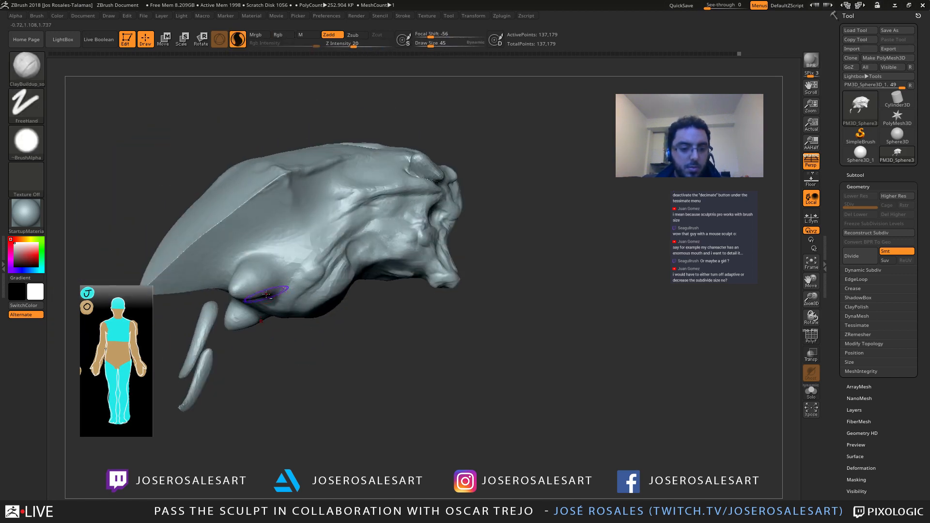
pyautogui.keyDown('ctrl'); pyautogui.moveTo(262, 294); pyautogui.dragTo(259, 271, button='right'); pyautogui.keyUp('ctrl')
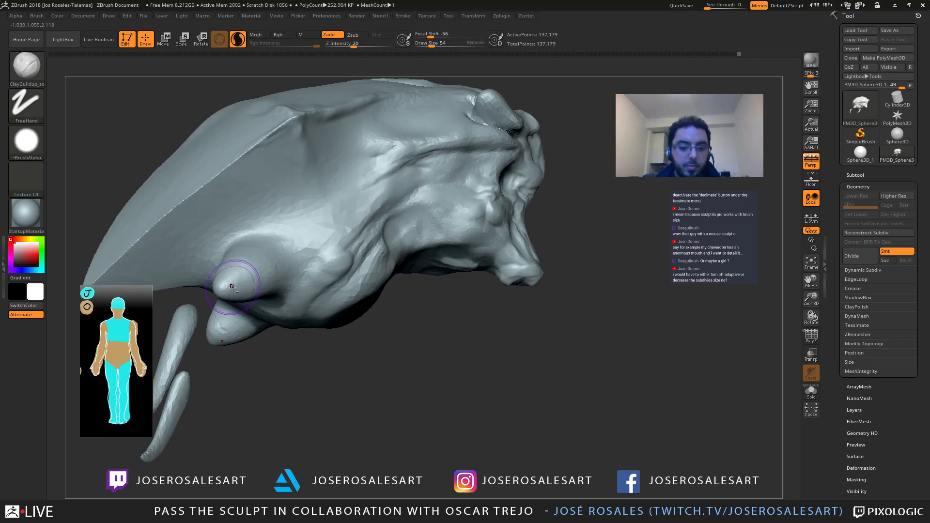
pyautogui.moveTo(248, 271); pyautogui.dragTo(222, 283)
pyautogui.moveTo(222, 290); pyautogui.dragTo(254, 310, button='right')
pyautogui.moveTo(223, 276); pyautogui.dragTo(219, 288)
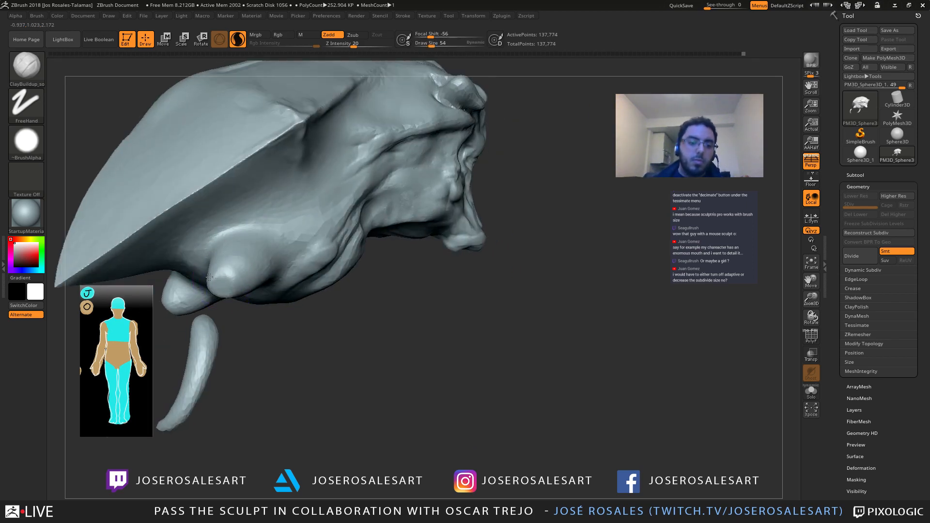
# Step: Blend the stumps into the surrounding jaw forms with smaller ClayBuildup strokes at draw size 39
pyautogui.press('[')
pyautogui.press('[')
pyautogui.moveTo(228, 249); pyautogui.dragTo(226, 238)
pyautogui.keyDown('ctrl'); pyautogui.moveTo(227, 238); pyautogui.dragTo(237, 236, button='right'); pyautogui.keyUp('ctrl')
pyautogui.moveTo(250, 221); pyautogui.dragTo(256, 231)
pyautogui.moveTo(238, 238); pyautogui.dragTo(271, 245, button='right')
pyautogui.moveTo(270, 244); pyautogui.dragTo(263, 241)
pyautogui.moveTo(272, 249)
pyautogui.mouseDown(button='right')
pyautogui.moveTo(229, 252)
pyautogui.moveTo(242, 248)
pyautogui.mouseUp(button='right')
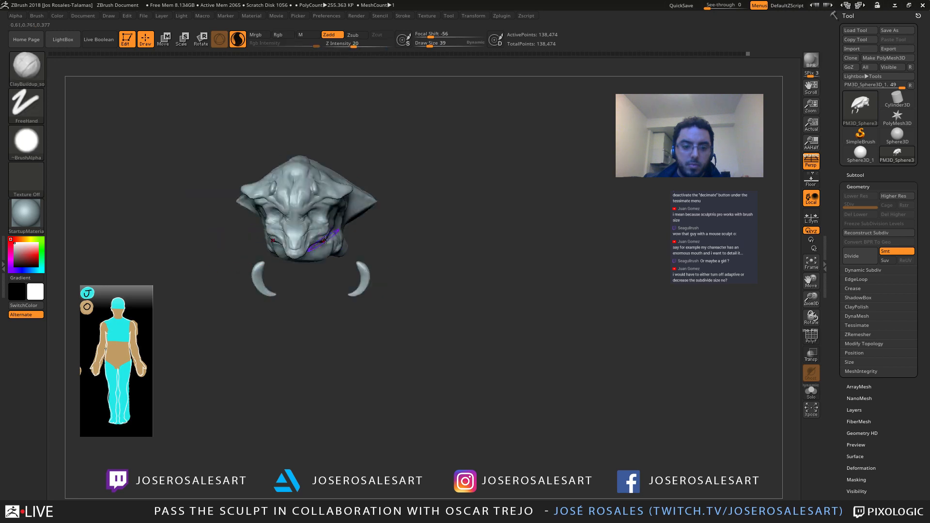
# Step: Append a sphere as a new subtool, select it and activate the Move gizmo
pyautogui.moveTo(326, 241)
pyautogui.keyDown('ctrl'); pyautogui.mouseDown(button='right')
pyautogui.moveTo(468, 224)
pyautogui.moveTo(537, 196)
pyautogui.mouseUp(button='right'); pyautogui.keyUp('ctrl')
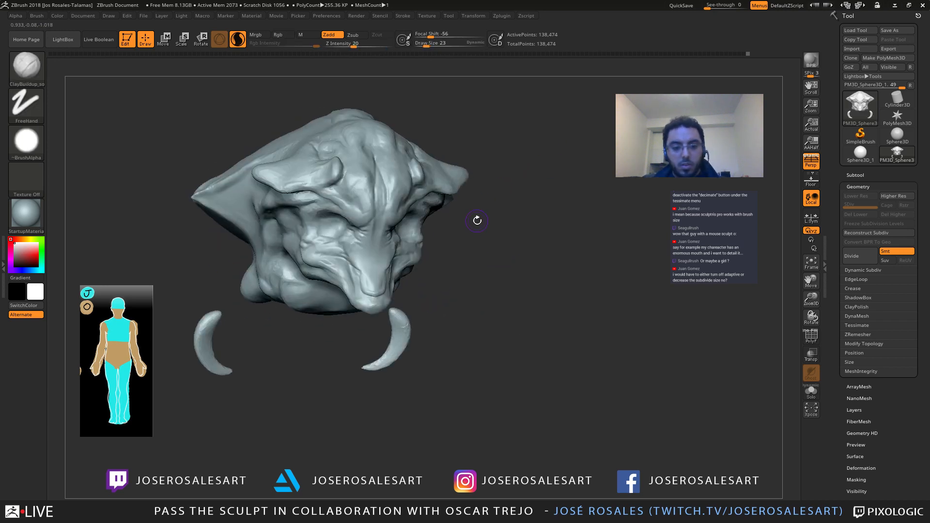
pyautogui.moveTo(477, 221)
pyautogui.mouseDown(button='right')
pyautogui.moveTo(514, 223)
pyautogui.moveTo(460, 210)
pyautogui.mouseUp(button='right')
pyautogui.moveTo(329, 240)
pyautogui.mouseDown(button='right')
pyautogui.moveTo(378, 233)
pyautogui.moveTo(322, 252)
pyautogui.moveTo(342, 249)
pyautogui.mouseUp(button='right')
pyautogui.press('F1')
pyautogui.click(230, 295)
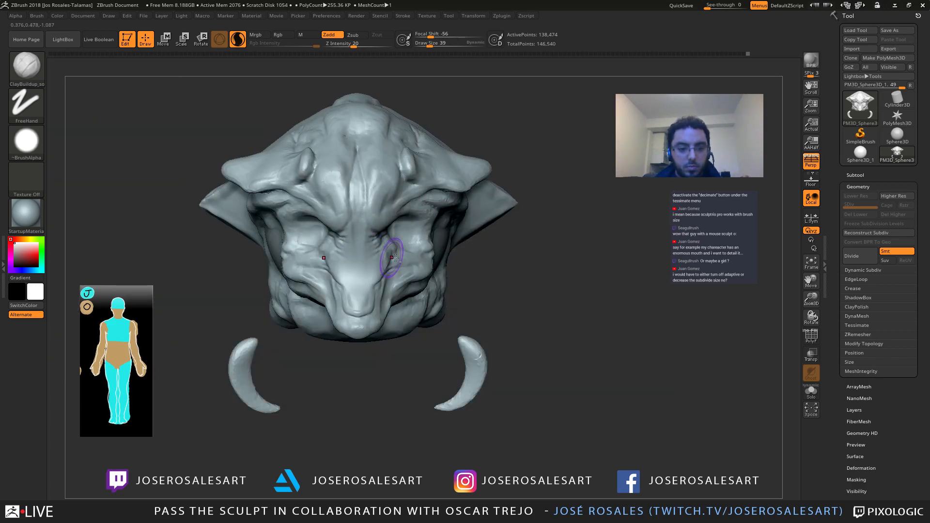
pyautogui.keyDown('alt'); pyautogui.click(396, 258); pyautogui.keyUp('alt')
pyautogui.moveTo(396, 259); pyautogui.dragTo(408, 224, button='right')
pyautogui.press('w')
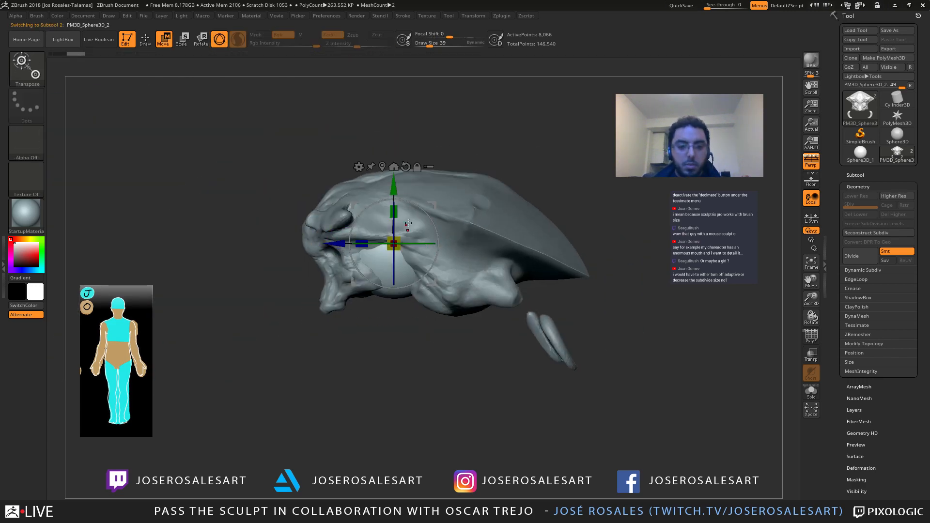
# Step: Move the sphere forward in the head and sideways to the eye socket
pyautogui.moveTo(334, 245); pyautogui.dragTo(285, 249)
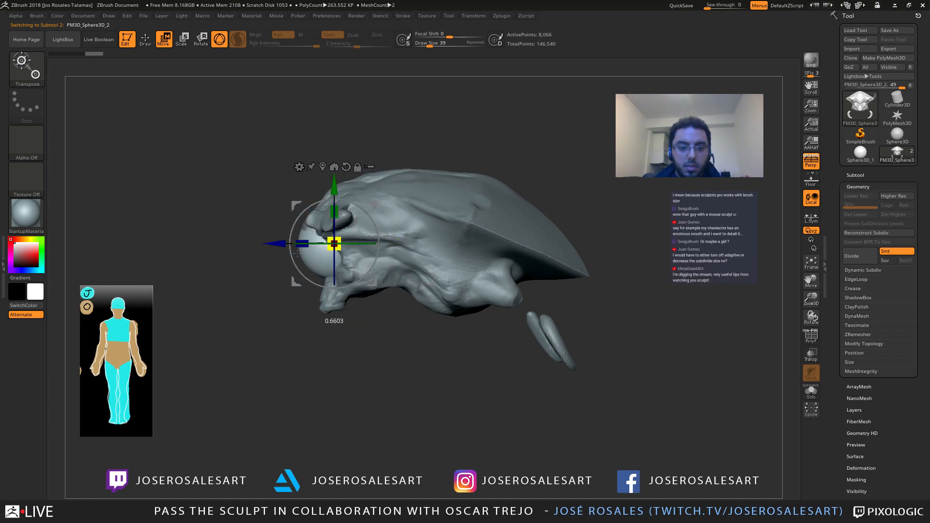
pyautogui.keyDown('shift'); pyautogui.moveTo(278, 261); pyautogui.dragTo(490, 339, button='right'); pyautogui.keyUp('shift')
pyautogui.moveTo(241, 241); pyautogui.dragTo(285, 244)
pyautogui.keyDown('alt'); pyautogui.moveTo(332, 245); pyautogui.dragTo(395, 272, button='right'); pyautogui.keyUp('alt')
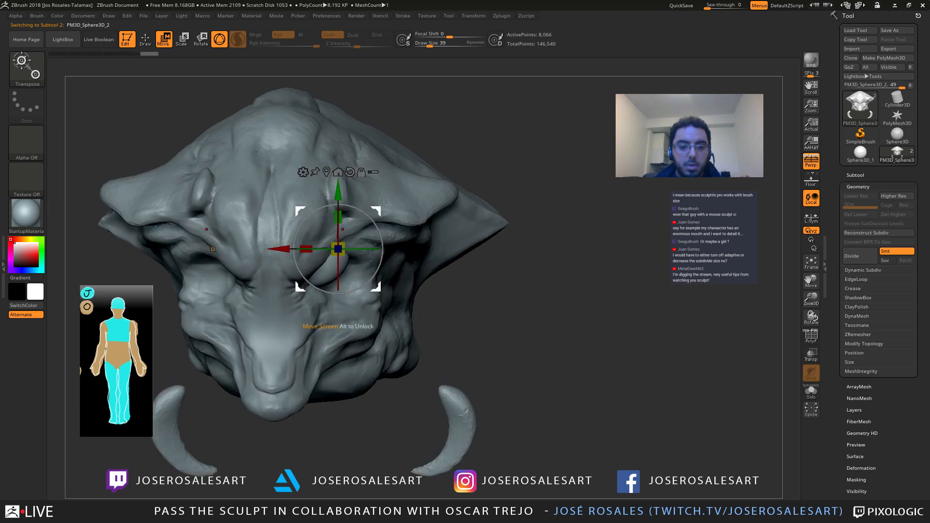
pyautogui.moveTo(301, 211); pyautogui.dragTo(330, 238)
pyautogui.keyDown('ctrl'); pyautogui.moveTo(330, 238); pyautogui.dragTo(366, 284, button='right'); pyautogui.keyUp('ctrl')
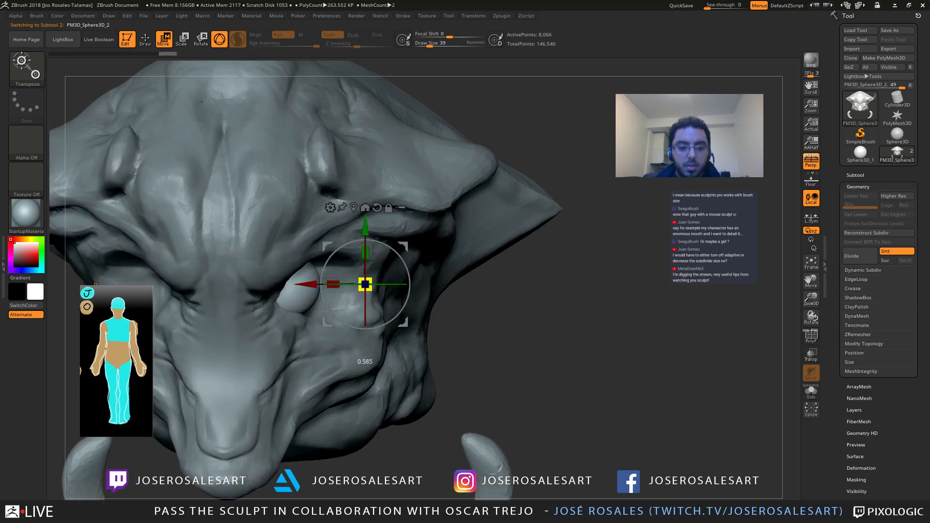
# Step: Try to scale the eye sphere down and shift it sideways in the socket, and undo both changes
pyautogui.moveTo(354, 286); pyautogui.dragTo(353, 286)
pyautogui.moveTo(309, 284); pyautogui.dragTo(345, 285)
pyautogui.hotkey('ctrl', 'z')
pyautogui.hotkey('ctrl', 'z')
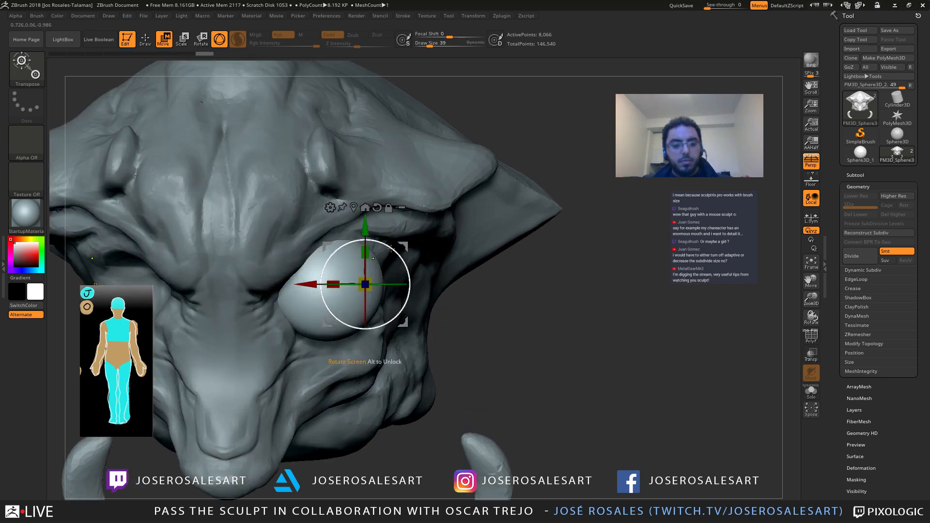
# Step: Undo the eye sphere's earlier moves and scale the isolated sphere down
pyautogui.hotkey('ctrl', 'z')
pyautogui.hotkey('ctrl', 'z')
pyautogui.hotkey('ctrl', 'z')
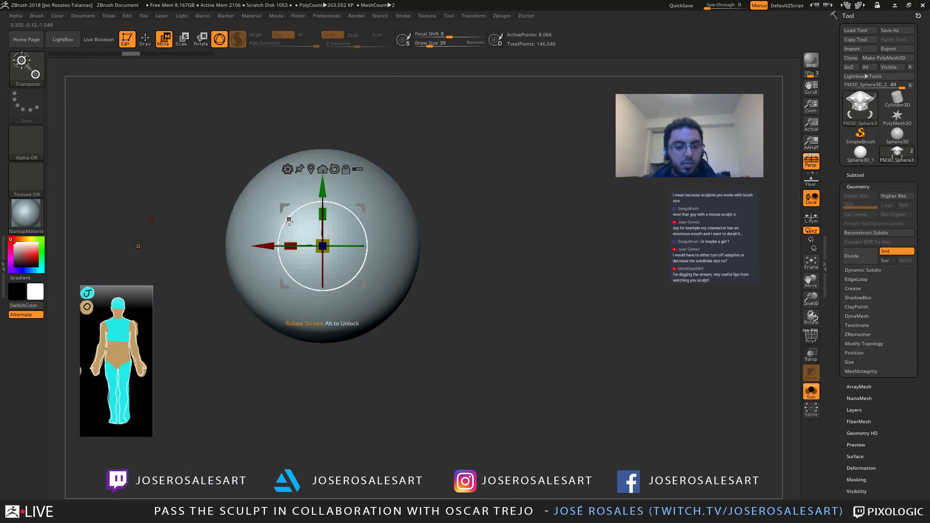
pyautogui.moveTo(332, 240); pyautogui.dragTo(273, 244)
pyautogui.click(321, 170)
pyautogui.hotkey('ctrl', 'z')
pyautogui.keyDown('alt'); pyautogui.moveTo(270, 178); pyautogui.dragTo(378, 211); pyautogui.keyUp('alt')
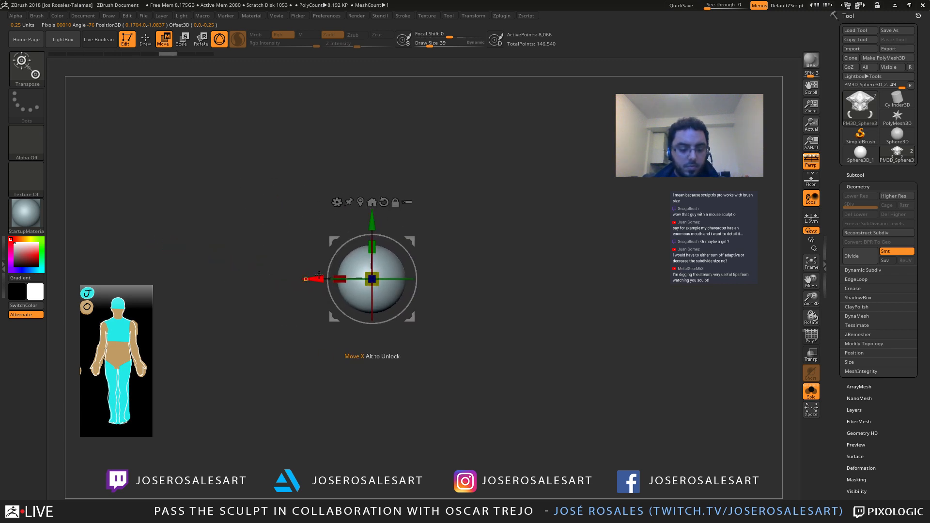
# Step: Move the smaller sphere sideways and forward into the eye socket, with the head shown again
pyautogui.moveTo(319, 275); pyautogui.dragTo(402, 275)
pyautogui.hotkey('shift', 's')
pyautogui.keyDown('alt'); pyautogui.moveTo(519, 248); pyautogui.dragTo(348, 260); pyautogui.keyUp('alt')
pyautogui.moveTo(529, 272); pyautogui.dragTo(372, 255)
pyautogui.keyDown('alt'); pyautogui.moveTo(372, 255); pyautogui.dragTo(499, 176); pyautogui.keyUp('alt')
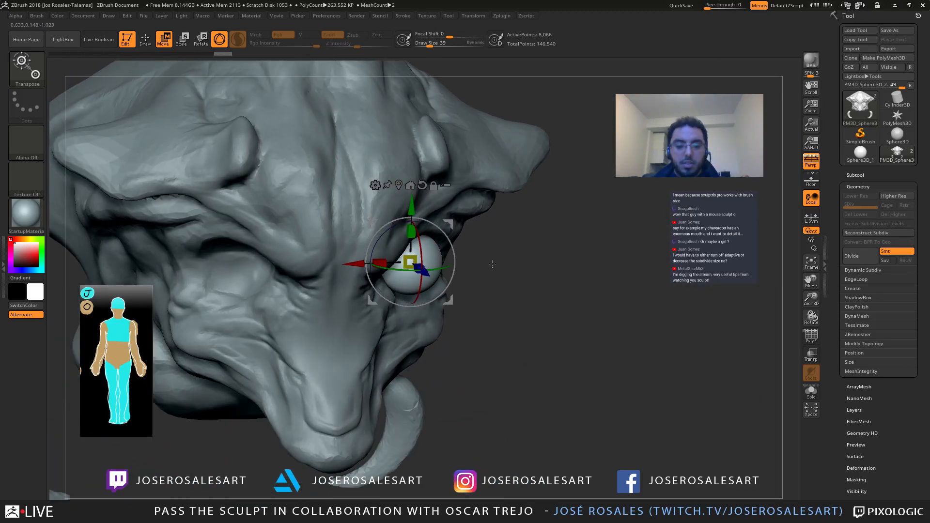
# Step: Adjust the eye sphere's scale and sideways position so it fits the socket, and return to Draw mode
pyautogui.moveTo(499, 243); pyautogui.dragTo(472, 230)
pyautogui.moveTo(409, 263); pyautogui.dragTo(412, 260)
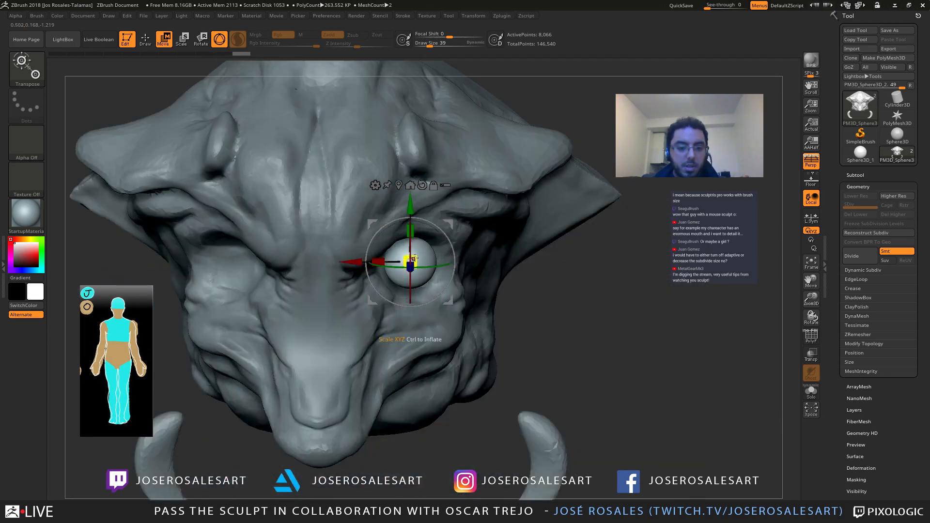
pyautogui.moveTo(514, 272); pyautogui.dragTo(437, 265)
pyautogui.moveTo(415, 262); pyautogui.dragTo(420, 251)
pyautogui.moveTo(421, 250)
pyautogui.keyDown('shift'); pyautogui.mouseDown(button='right')
pyautogui.moveTo(478, 255)
pyautogui.moveTo(460, 256)
pyautogui.moveTo(451, 228)
pyautogui.moveTo(436, 228)
pyautogui.mouseUp(button='right'); pyautogui.keyUp('shift')
pyautogui.press('q')
pyautogui.press('w')
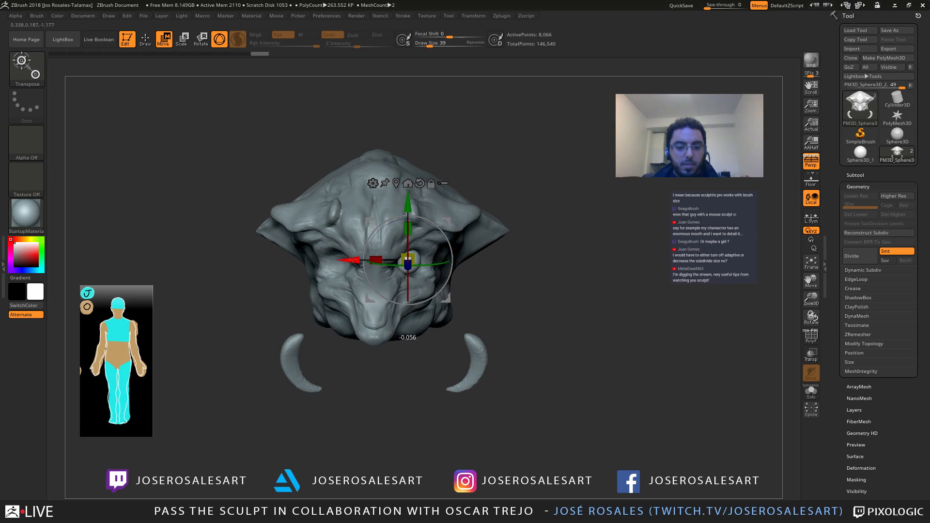
pyautogui.press('q')
# Step: Duplicate the eye sphere and mirror the copy to the opposite side of the head
pyautogui.moveTo(412, 257); pyautogui.dragTo(536, 241, button='right')
pyautogui.hotkey('ctrl', 'shift', 'd')
pyautogui.click(853, 188)
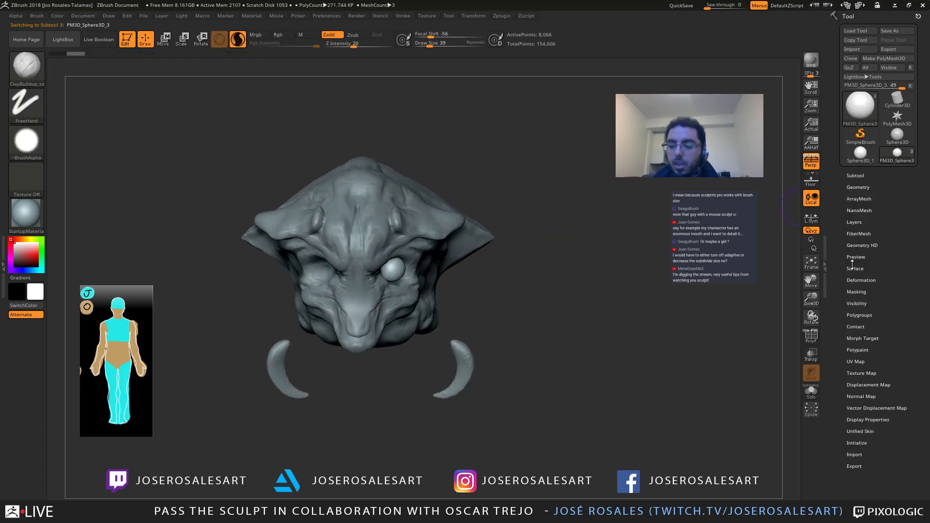
pyautogui.click(862, 280)
pyautogui.click(853, 298)
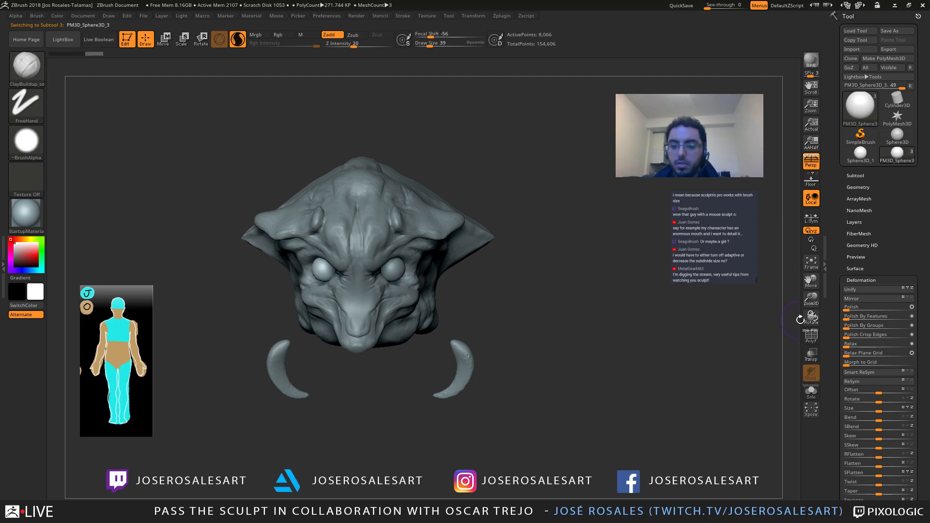
pyautogui.moveTo(418, 247)
pyautogui.mouseDown(button='right')
pyautogui.moveTo(434, 247)
pyautogui.moveTo(421, 247)
pyautogui.mouseUp(button='right')
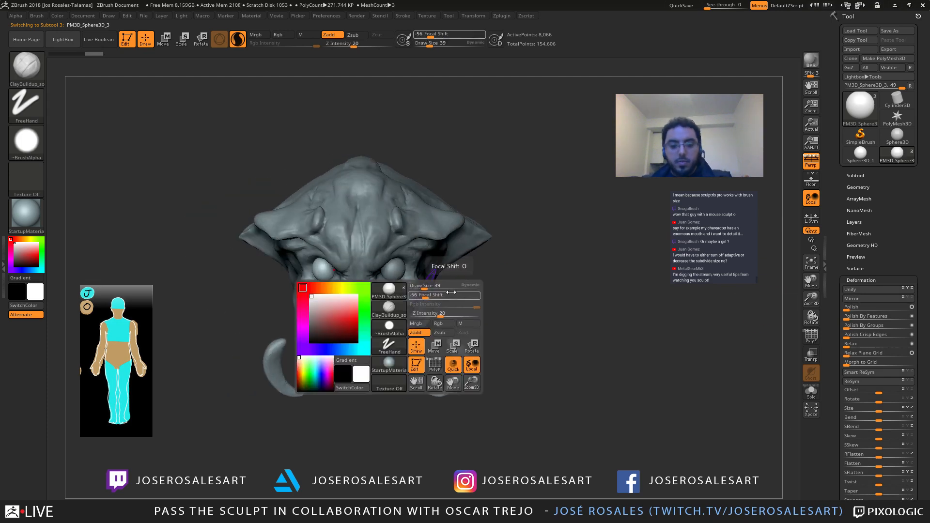
# Step: Merge the two eye spheres into one subtool with MergeDown
pyautogui.click(855, 175)
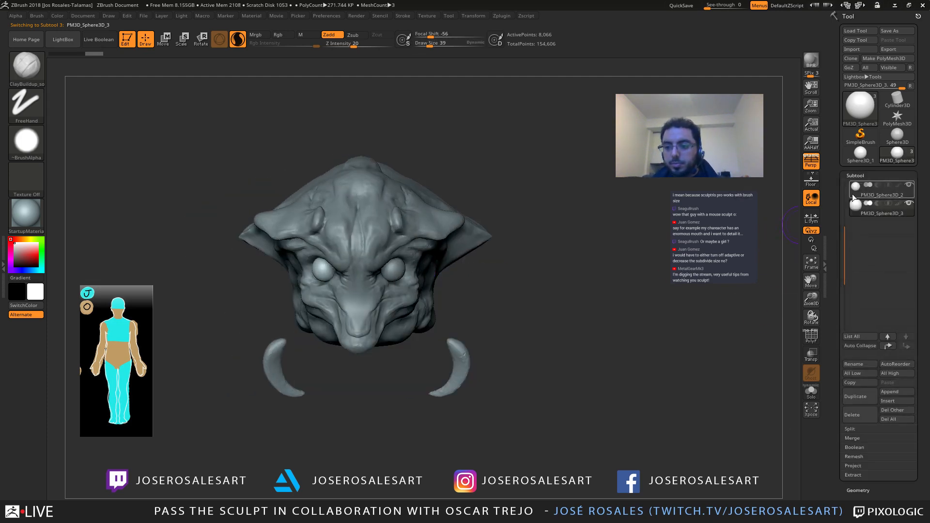
pyautogui.click(882, 192)
pyautogui.click(853, 439)
pyautogui.click(859, 446)
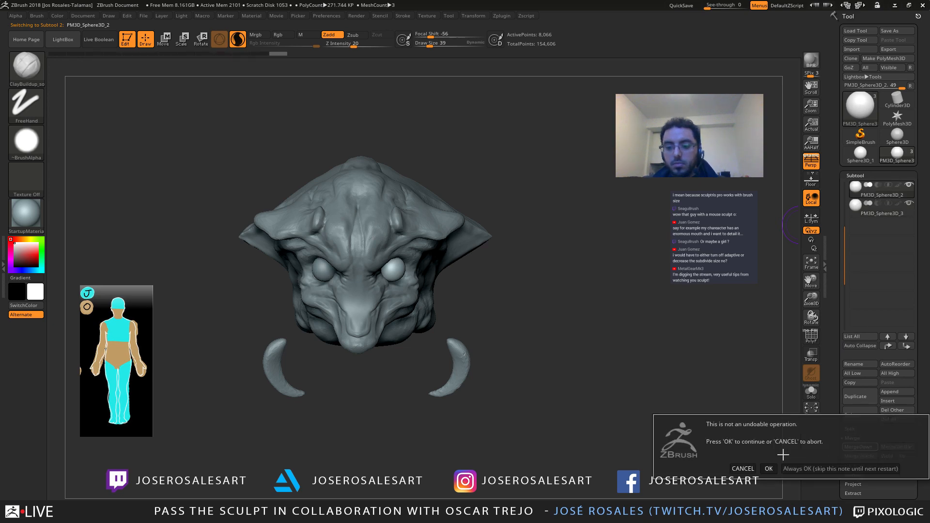
pyautogui.click(768, 466)
# Step: Select the head subtool, isolate it and rework the empty eye socket with ClayBuildup at draw size 26
pyautogui.moveTo(452, 293)
pyautogui.mouseDown(button='right')
pyautogui.moveTo(471, 286)
pyautogui.moveTo(404, 286)
pyautogui.moveTo(459, 281)
pyautogui.mouseUp(button='right')
pyautogui.keyDown('ctrl'); pyautogui.moveTo(460, 281); pyautogui.dragTo(459, 315, button='right'); pyautogui.keyUp('ctrl')
pyautogui.keyDown('alt'); pyautogui.click(364, 300); pyautogui.keyUp('alt')
pyautogui.moveTo(364, 300); pyautogui.dragTo(448, 300, button='right')
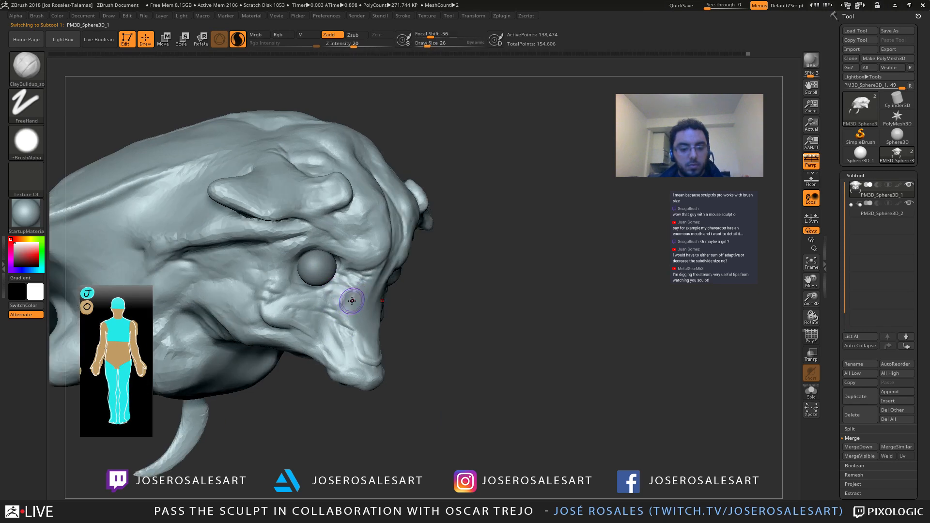
pyautogui.moveTo(302, 274)
pyautogui.mouseDown(button='right')
pyautogui.moveTo(296, 281)
pyautogui.moveTo(318, 283)
pyautogui.moveTo(286, 281)
pyautogui.moveTo(287, 252)
pyautogui.mouseUp(button='right')
pyautogui.hotkey('shift', 's')
pyautogui.click(238, 41)
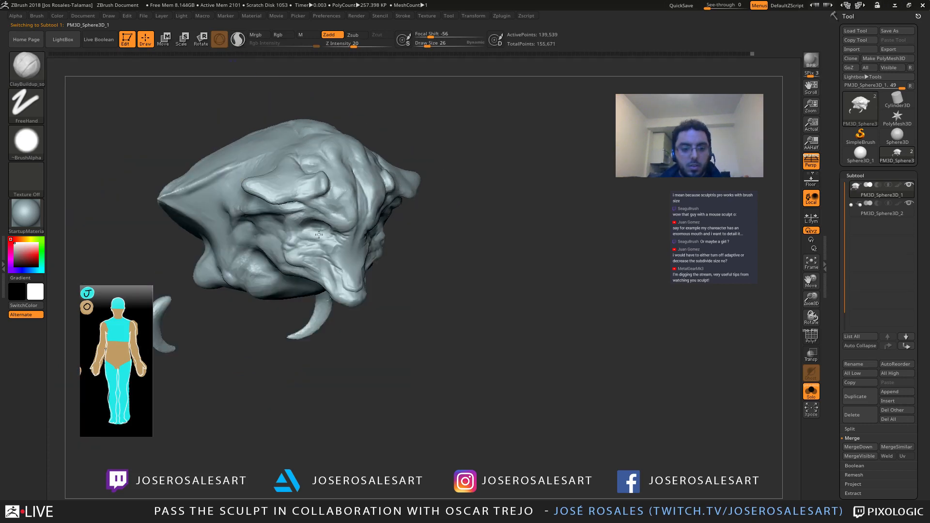
# Step: Show the eyes again and build up the skin beneath the eye with ClayBuildup in Sculptris Pro mode
pyautogui.moveTo(322, 224)
pyautogui.mouseDown(button='right')
pyautogui.moveTo(357, 204)
pyautogui.moveTo(431, 237)
pyautogui.moveTo(411, 240)
pyautogui.moveTo(434, 228)
pyautogui.mouseUp(button='right')
pyautogui.hotkey('shift', 's')
pyautogui.keyDown('ctrl'); pyautogui.moveTo(378, 220); pyautogui.dragTo(378, 240, button='right'); pyautogui.keyUp('ctrl')
pyautogui.moveTo(378, 240); pyautogui.dragTo(405, 239, button='right')
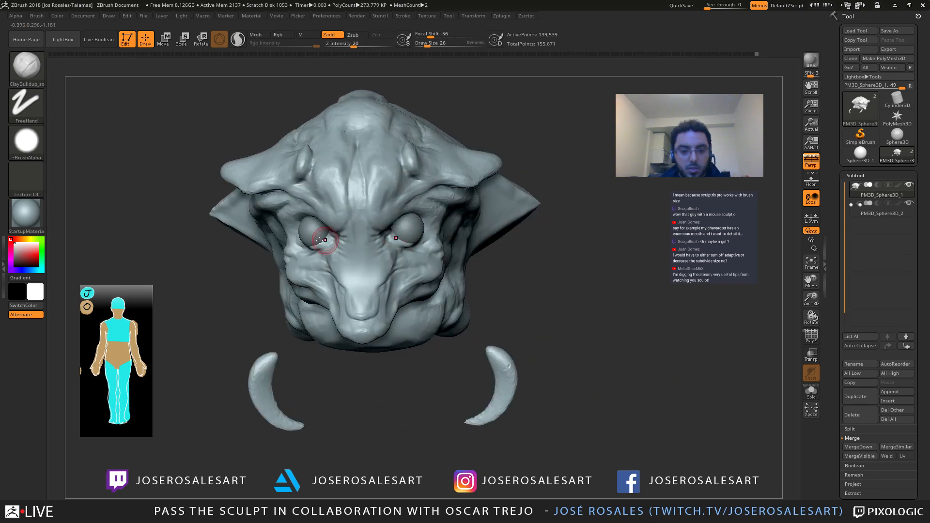
pyautogui.moveTo(320, 239)
pyautogui.mouseDown(button='right')
pyautogui.moveTo(337, 234)
pyautogui.moveTo(305, 245)
pyautogui.moveTo(357, 166)
pyautogui.moveTo(341, 227)
pyautogui.moveTo(259, 95)
pyautogui.mouseUp(button='right')
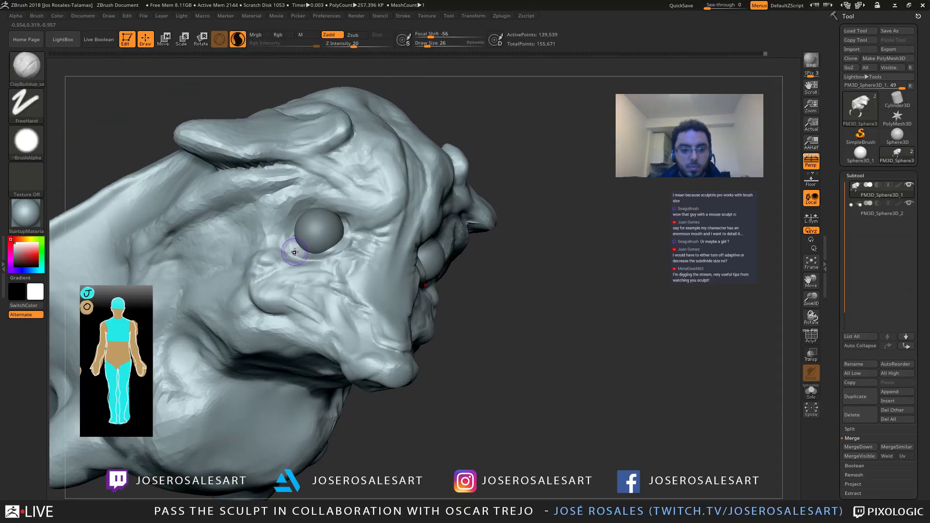
pyautogui.moveTo(330, 253)
pyautogui.mouseDown()
pyautogui.moveTo(346, 242)
pyautogui.moveTo(309, 249)
pyautogui.mouseUp()
pyautogui.moveTo(309, 249)
pyautogui.mouseDown(button='right')
pyautogui.moveTo(311, 283)
pyautogui.moveTo(344, 255)
pyautogui.mouseUp(button='right')
# Step: Carve creases below and beside the eye with the DamStandard brush at draw size 26
pyautogui.press('b')
pyautogui.press('d')
pyautogui.press('s')
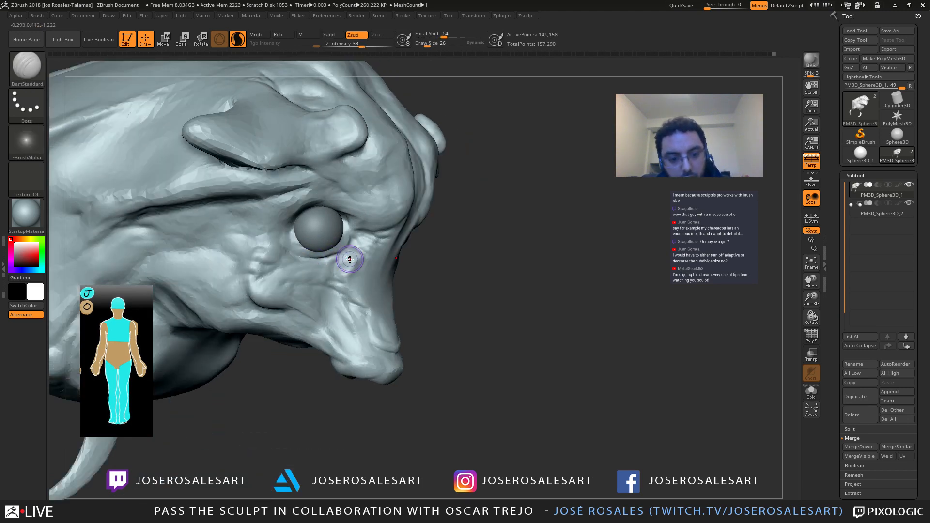
pyautogui.moveTo(349, 259)
pyautogui.mouseDown(button='right')
pyautogui.moveTo(339, 254)
pyautogui.moveTo(356, 248)
pyautogui.mouseUp(button='right')
pyautogui.moveTo(354, 246); pyautogui.dragTo(327, 266)
pyautogui.moveTo(327, 266)
pyautogui.mouseDown(button='right')
pyautogui.moveTo(310, 260)
pyautogui.moveTo(354, 245)
pyautogui.mouseUp(button='right')
pyautogui.moveTo(335, 245); pyautogui.dragTo(330, 250)
pyautogui.moveTo(330, 250); pyautogui.dragTo(355, 224, button='right')
pyautogui.moveTo(336, 257); pyautogui.dragTo(318, 277)
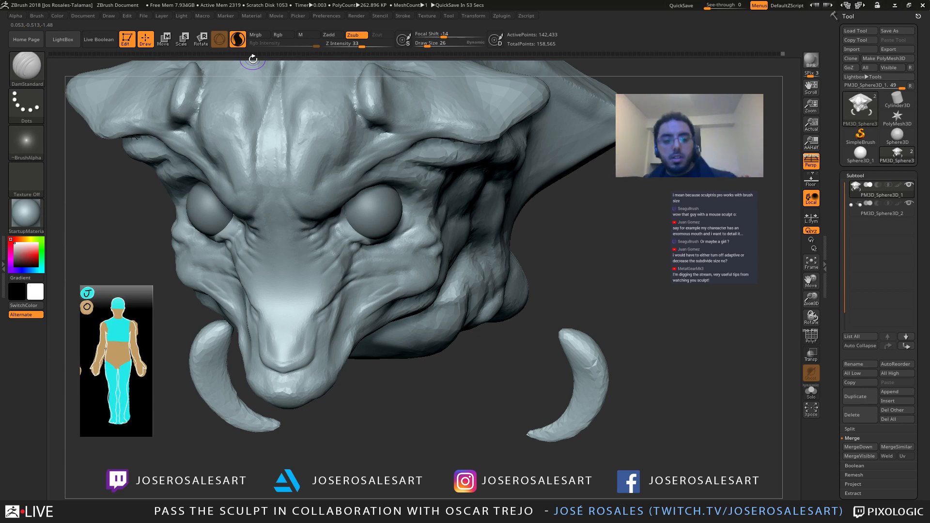
# Step: Build up the forms under and around the eye with ClayBuildup strokes and smooth them
pyautogui.moveTo(274, 193)
pyautogui.mouseDown(button='right')
pyautogui.moveTo(284, 160)
pyautogui.moveTo(268, 163)
pyautogui.moveTo(282, 208)
pyautogui.moveTo(234, 211)
pyautogui.moveTo(295, 213)
pyautogui.mouseUp(button='right')
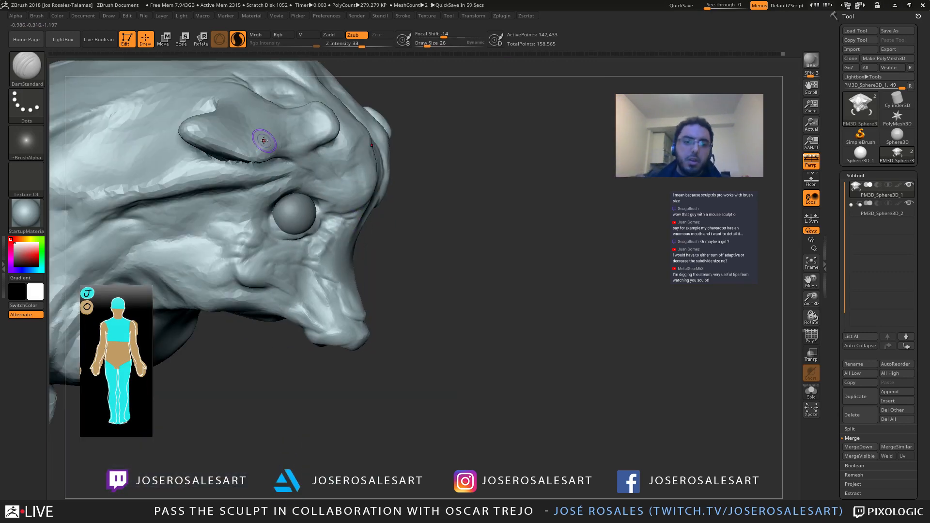
pyautogui.moveTo(304, 222)
pyautogui.mouseDown(button='right')
pyautogui.moveTo(287, 222)
pyautogui.moveTo(320, 239)
pyautogui.moveTo(286, 257)
pyautogui.mouseUp(button='right')
pyautogui.press('1')
pyautogui.moveTo(299, 258)
pyautogui.mouseDown()
pyautogui.moveTo(289, 248)
pyautogui.moveTo(313, 247)
pyautogui.mouseUp()
pyautogui.moveTo(312, 247); pyautogui.dragTo(272, 263, button='right')
pyautogui.moveTo(450, 229); pyautogui.dragTo(430, 239, button='right')
pyautogui.keyDown('shift'); pyautogui.moveTo(430, 240); pyautogui.dragTo(421, 242); pyautogui.keyUp('shift')
pyautogui.moveTo(421, 242); pyautogui.dragTo(438, 236, button='right')
pyautogui.moveTo(438, 233); pyautogui.dragTo(428, 237)
pyautogui.moveTo(428, 237); pyautogui.dragTo(417, 236, button='right')
pyautogui.keyDown('shift'); pyautogui.moveTo(421, 237); pyautogui.dragTo(428, 245); pyautogui.keyUp('shift')
pyautogui.moveTo(428, 245); pyautogui.dragTo(466, 243, button='right')
pyautogui.moveTo(280, 257); pyautogui.dragTo(301, 255, button='right')
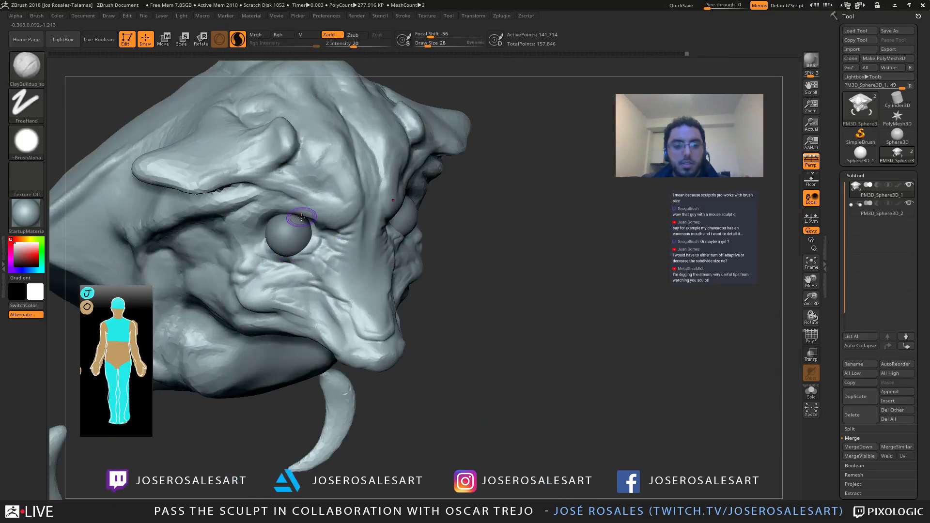
# Step: Switch to the Standard brush at draw size 28
pyautogui.press('b')
pyautogui.press('s')
pyautogui.press('t')
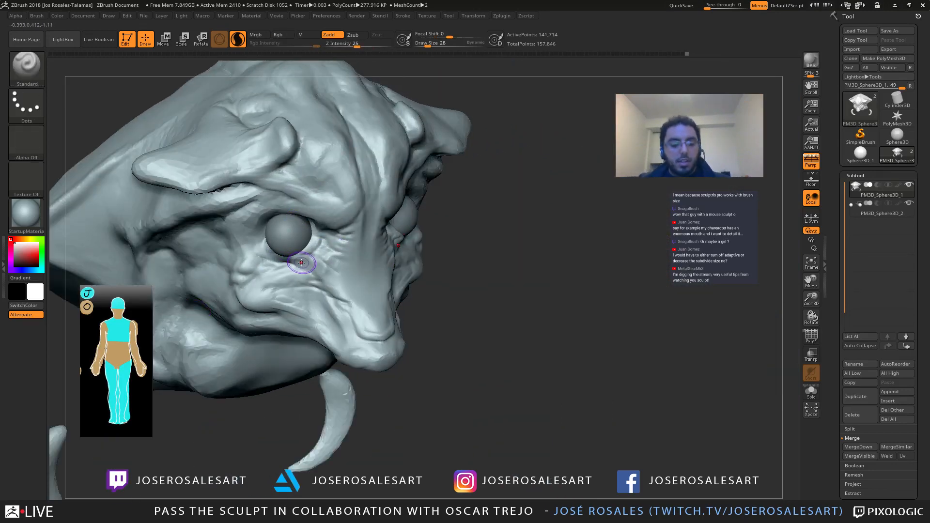
pyautogui.press('s')
# Step: Examine the head with both eyes fitted from the front, the side and behind
pyautogui.keyDown('alt'); pyautogui.moveTo(305, 263); pyautogui.dragTo(361, 265, button='right'); pyautogui.keyUp('alt')
pyautogui.moveTo(293, 242); pyautogui.dragTo(271, 250, button='right')
pyautogui.moveTo(272, 250); pyautogui.dragTo(216, 261, button='right')
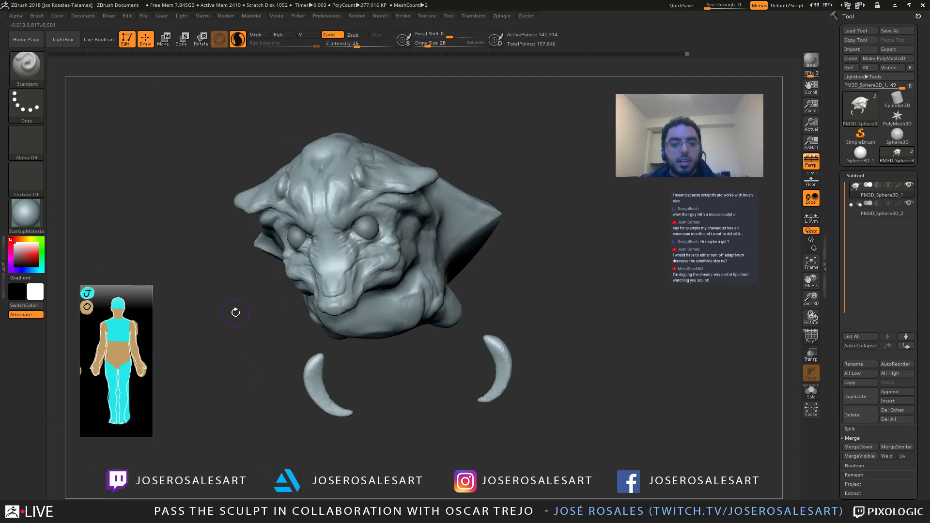
pyautogui.moveTo(545, 207); pyautogui.dragTo(422, 272, button='right')
pyautogui.moveTo(445, 238); pyautogui.dragTo(381, 202, button='right')
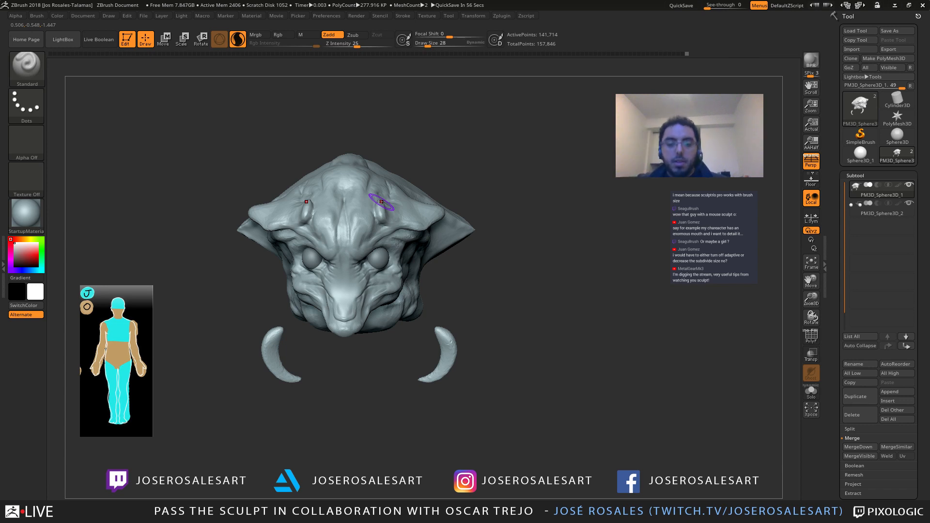
pyautogui.moveTo(327, 237)
pyautogui.keyDown('alt'); pyautogui.mouseDown(button='right')
pyautogui.moveTo(376, 274)
pyautogui.moveTo(394, 246)
pyautogui.mouseUp(button='right'); pyautogui.keyUp('alt')
pyautogui.moveTo(435, 222)
pyautogui.keyDown('ctrl'); pyautogui.mouseDown(button='right')
pyautogui.moveTo(297, 223)
pyautogui.moveTo(373, 213)
pyautogui.mouseUp(button='right'); pyautogui.keyUp('ctrl')
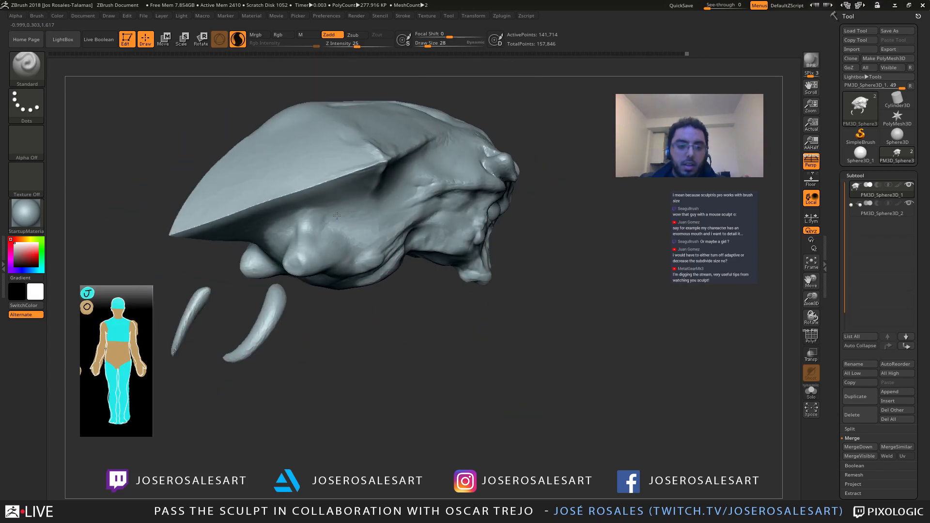
pyautogui.moveTo(310, 187)
pyautogui.keyDown('ctrl'); pyautogui.mouseDown(button='right')
pyautogui.moveTo(318, 215)
pyautogui.moveTo(322, 200)
pyautogui.moveTo(368, 196)
pyautogui.moveTo(407, 227)
pyautogui.moveTo(285, 245)
pyautogui.moveTo(279, 224)
pyautogui.moveTo(320, 194)
pyautogui.moveTo(305, 183)
pyautogui.moveTo(308, 264)
pyautogui.moveTo(581, 186)
pyautogui.moveTo(515, 184)
pyautogui.moveTo(544, 167)
pyautogui.moveTo(476, 194)
pyautogui.moveTo(493, 187)
pyautogui.moveTo(496, 197)
pyautogui.mouseUp(button='right'); pyautogui.keyUp('ctrl')
# Step: Raise the skin near the inner eye corner with the Standard brush while the polyframe is displayed
pyautogui.hotkey('shift', 'f')
pyautogui.moveTo(498, 178); pyautogui.dragTo(483, 196)
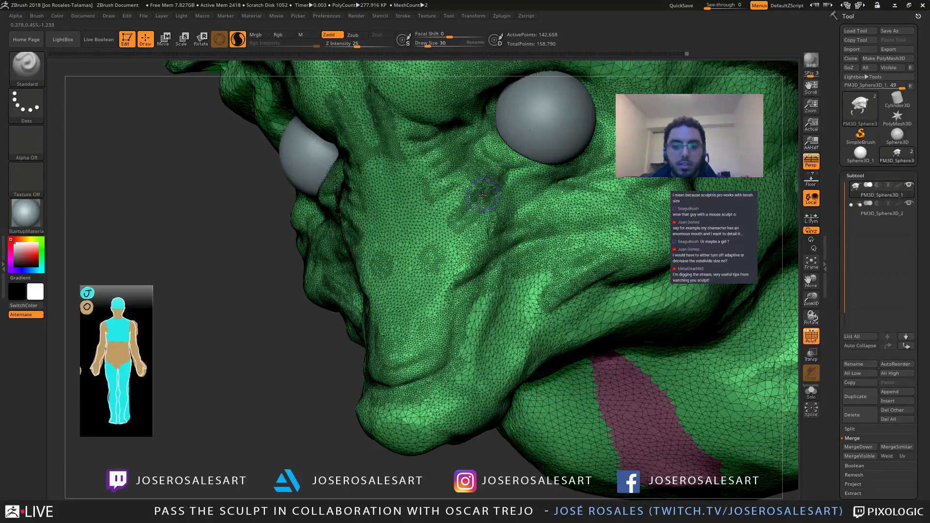
pyautogui.hotkey('shift', 'f')
pyautogui.moveTo(498, 197); pyautogui.dragTo(502, 181, button='right')
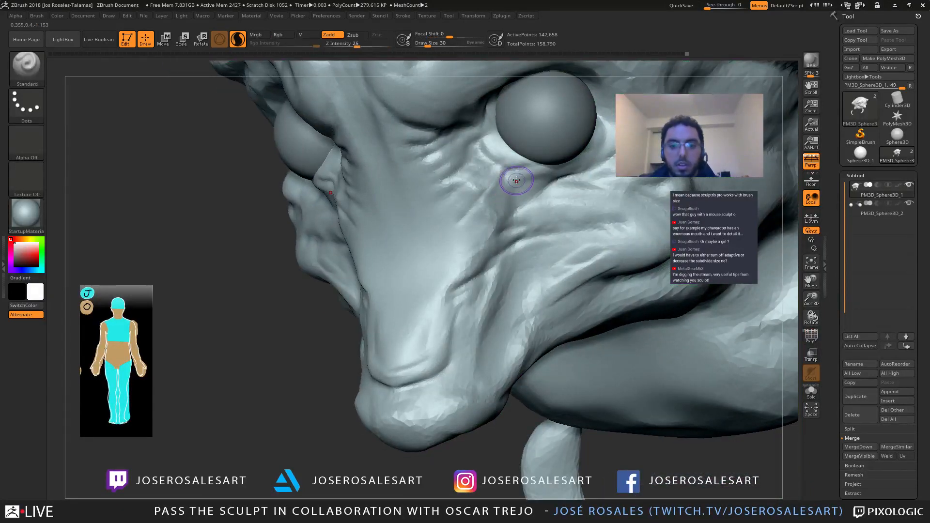
# Step: Sculpt the lower eyelid rim along the eyeball with the Standard brush, reducing the draw size to 23
pyautogui.moveTo(493, 153)
pyautogui.mouseDown()
pyautogui.moveTo(549, 170)
pyautogui.moveTo(584, 159)
pyautogui.mouseUp()
pyautogui.moveTo(584, 159); pyautogui.dragTo(564, 168, button='right')
pyautogui.press('s')
pyautogui.moveTo(564, 168); pyautogui.dragTo(563, 168)
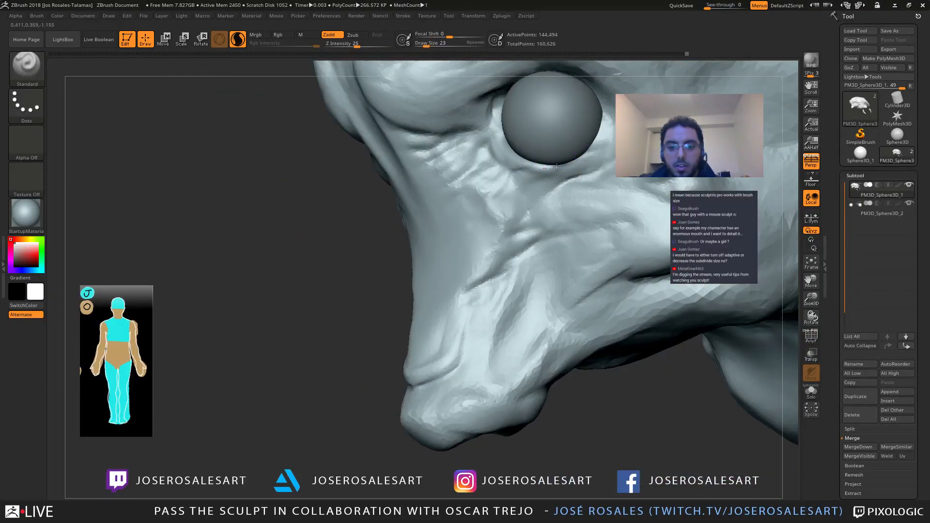
pyautogui.moveTo(528, 162); pyautogui.dragTo(548, 165, button='right')
pyautogui.moveTo(519, 160); pyautogui.dragTo(549, 168)
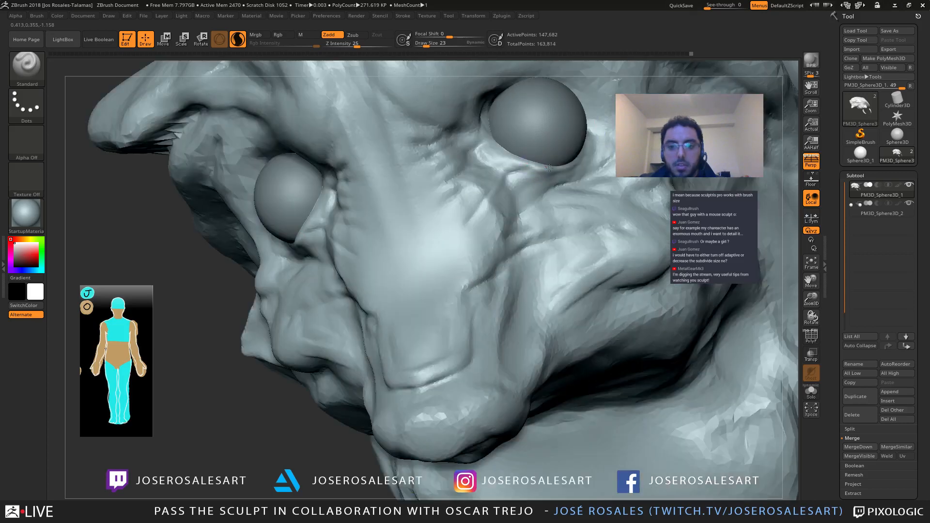
# Step: Isolate the head and build an eyelid rim around the socket with ClayBuildup at draw size 30
pyautogui.moveTo(513, 144); pyautogui.dragTo(524, 150, button='right')
pyautogui.keyDown('ctrl'); pyautogui.moveTo(524, 150); pyautogui.dragTo(485, 121, button='right'); pyautogui.keyUp('ctrl')
pyautogui.moveTo(390, 198)
pyautogui.mouseDown(button='right')
pyautogui.moveTo(417, 187)
pyautogui.moveTo(385, 182)
pyautogui.mouseUp(button='right')
pyautogui.hotkey('shift', 's')
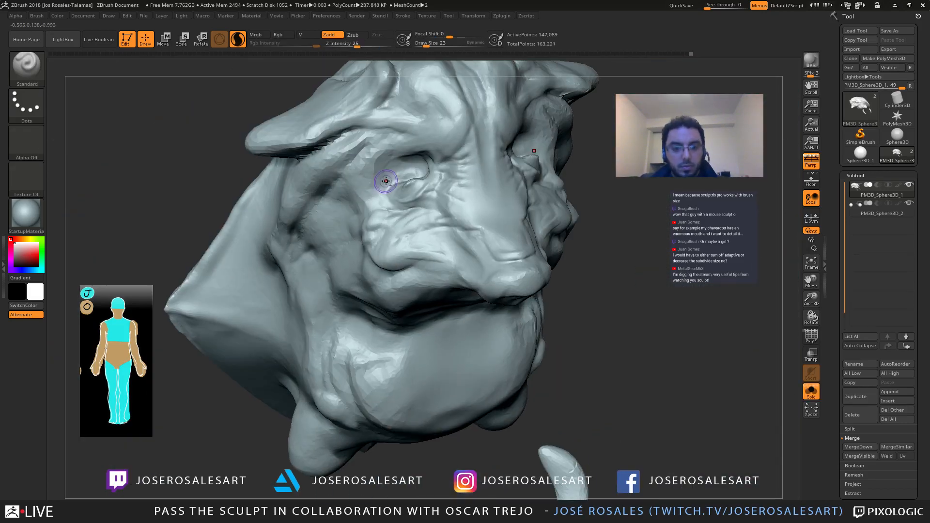
pyautogui.press('1')
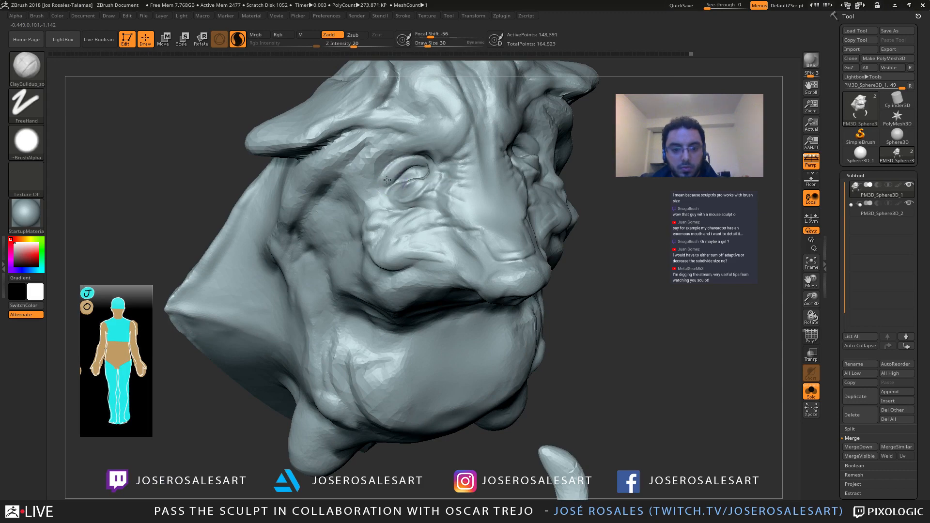
pyautogui.moveTo(387, 180)
pyautogui.mouseDown()
pyautogui.moveTo(417, 157)
pyautogui.moveTo(402, 184)
pyautogui.mouseUp()
# Step: Show the eyeballs again and build up the upper eyelid over the eye with ClayBuildup
pyautogui.hotkey('shift', 's')
pyautogui.moveTo(402, 186); pyautogui.dragTo(428, 176, button='right')
pyautogui.moveTo(382, 177); pyautogui.dragTo(418, 158)
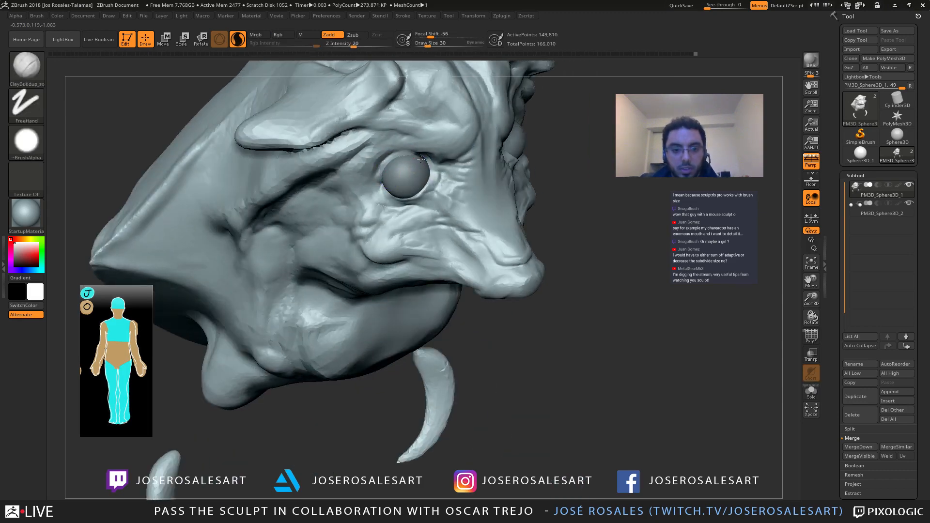
pyautogui.moveTo(423, 171); pyautogui.dragTo(386, 169, button='right')
pyautogui.keyDown('alt'); pyautogui.moveTo(526, 167); pyautogui.dragTo(417, 166, button='right'); pyautogui.keyUp('alt')
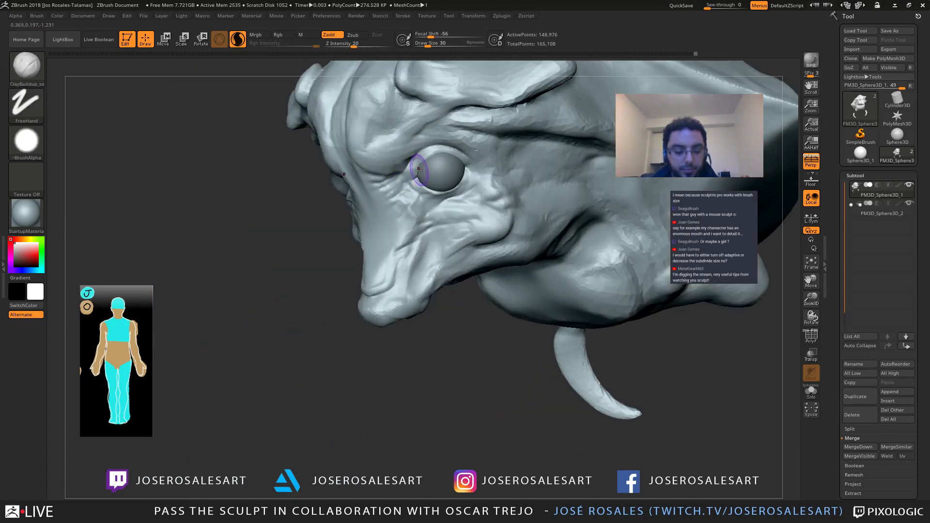
# Step: Switch to the Move brush at draw size 39 and close the Draw palette in the tray
pyautogui.press('2')
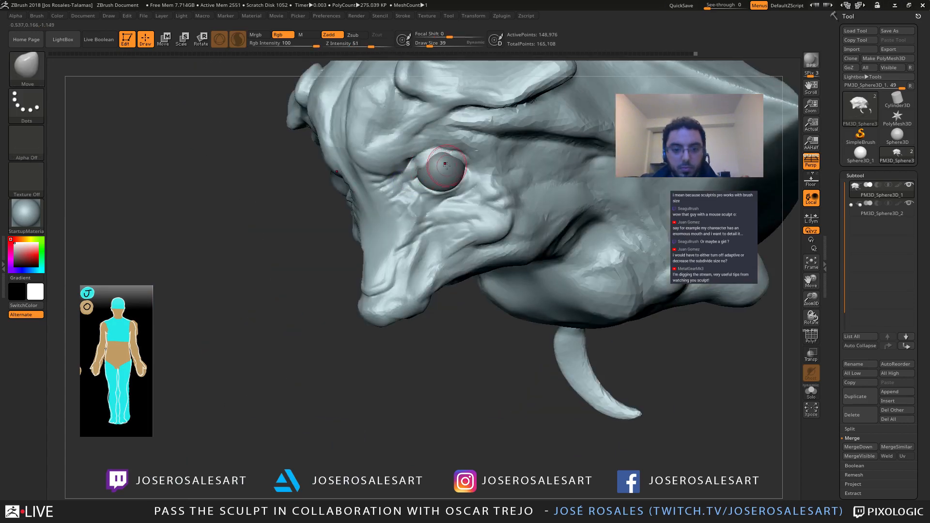
pyautogui.moveTo(449, 204); pyautogui.dragTo(514, 217, button='right')
pyautogui.press('s')
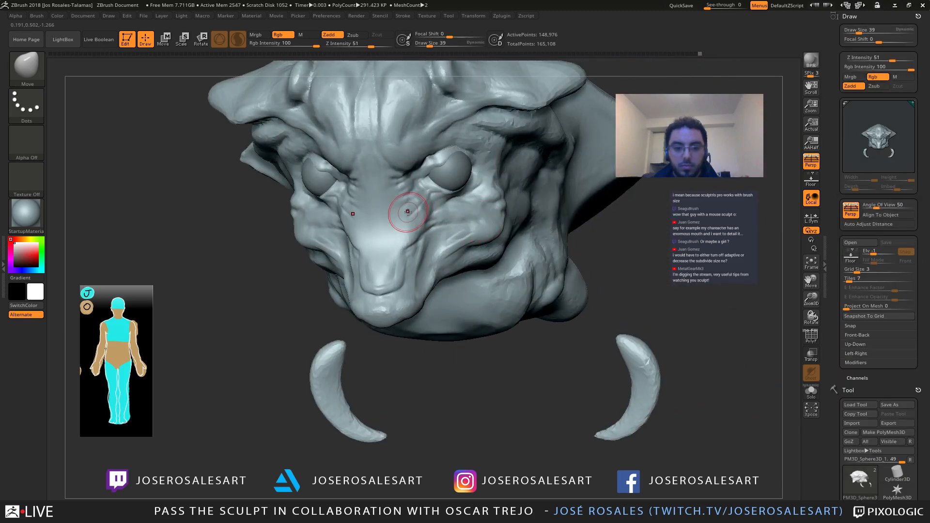
pyautogui.click(919, 17)
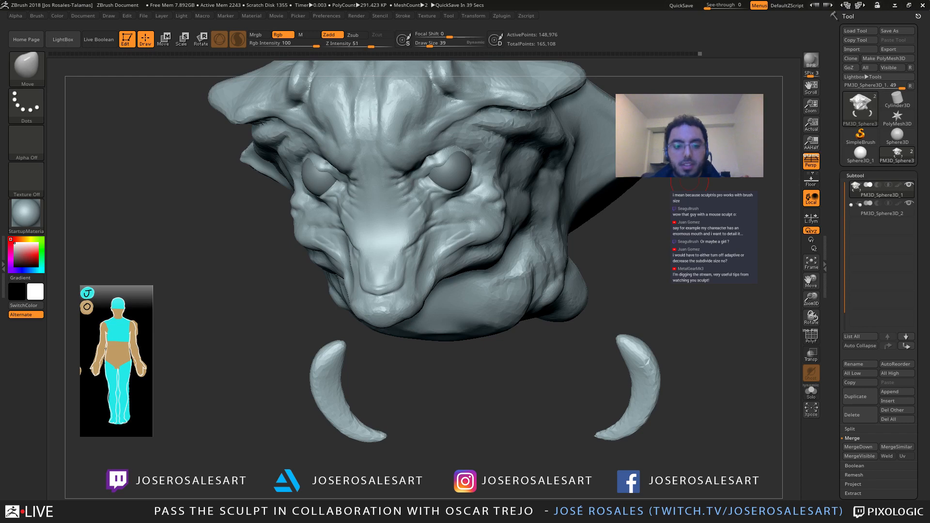
# Step: Examine the head's side profile, front and eye areas, adjusting the Move brush's draw size to 58
pyautogui.moveTo(591, 198); pyautogui.dragTo(678, 177, button='right')
pyautogui.keyDown('alt'); pyautogui.moveTo(598, 168); pyautogui.dragTo(464, 178, button='right'); pyautogui.keyUp('alt')
pyautogui.moveTo(486, 141); pyautogui.dragTo(412, 190, button='right')
pyautogui.press('s')
pyautogui.moveTo(375, 199); pyautogui.dragTo(384, 199)
pyautogui.moveTo(383, 198)
pyautogui.keyDown('ctrl'); pyautogui.mouseDown(button='right')
pyautogui.moveTo(349, 184)
pyautogui.moveTo(415, 191)
pyautogui.moveTo(468, 180)
pyautogui.mouseUp(button='right'); pyautogui.keyUp('ctrl')
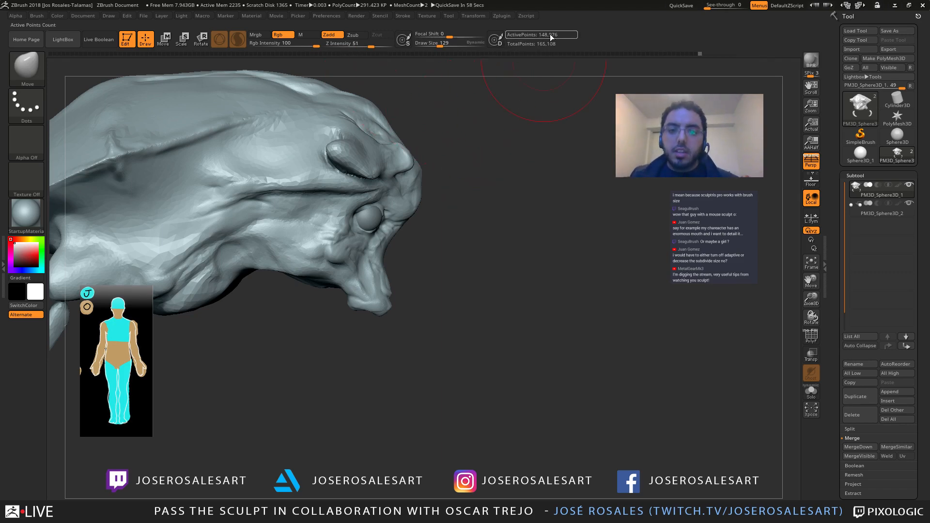
pyautogui.keyDown('alt'); pyautogui.moveTo(502, 128); pyautogui.dragTo(577, 165, button='right'); pyautogui.keyUp('alt')
pyautogui.press('s')
pyautogui.moveTo(564, 164); pyautogui.dragTo(557, 162)
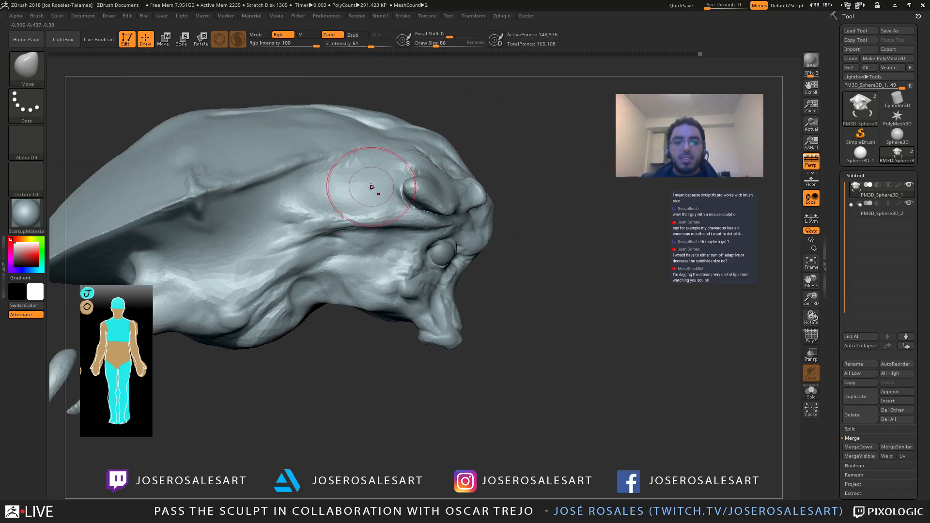
pyautogui.moveTo(372, 186); pyautogui.dragTo(422, 145, button='right')
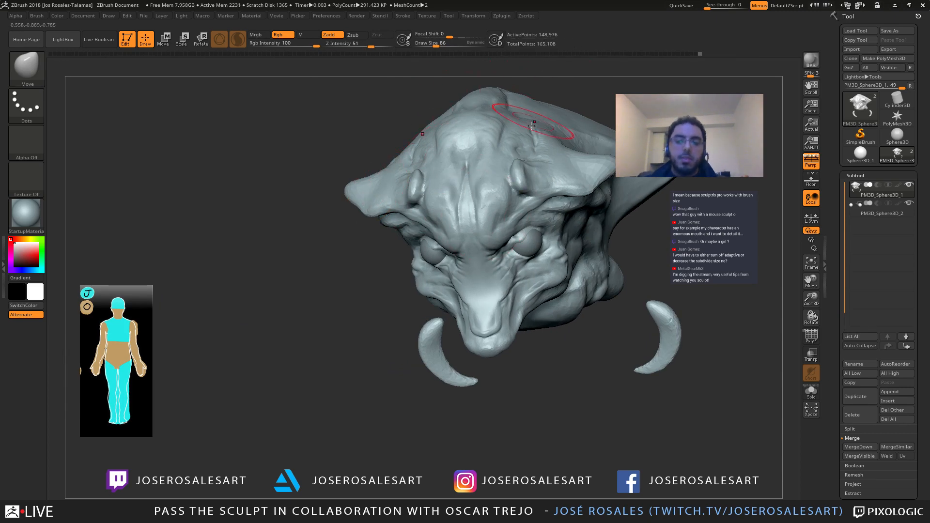
pyautogui.press('s')
pyautogui.moveTo(513, 243); pyautogui.dragTo(508, 243)
pyautogui.moveTo(507, 243)
pyautogui.keyDown('alt'); pyautogui.mouseDown(button='right')
pyautogui.moveTo(495, 196)
pyautogui.moveTo(492, 225)
pyautogui.mouseUp(button='right'); pyautogui.keyUp('alt')
pyautogui.moveTo(368, 199); pyautogui.dragTo(422, 193, button='right')
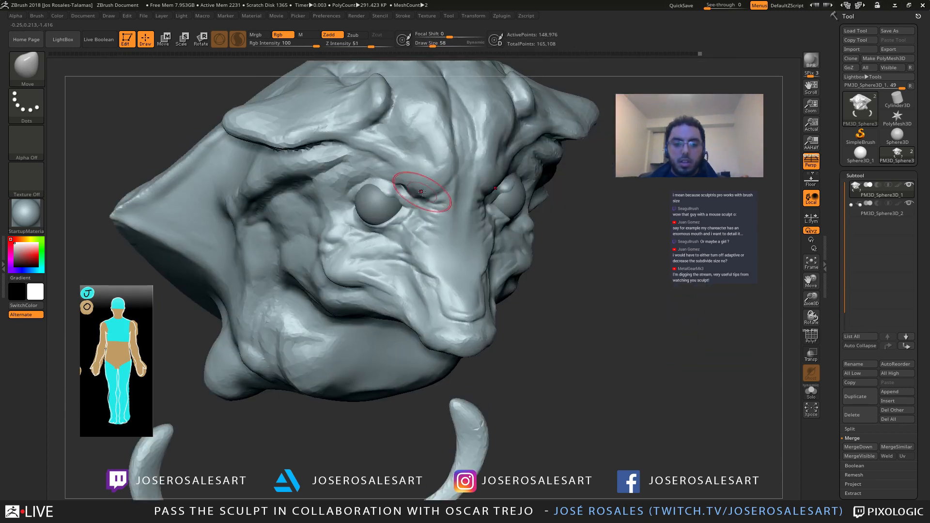
# Step: Build up the upper eyelid over the eye with ClayBuildup at draw size 36 and smooth it
pyautogui.press('1')
pyautogui.press('s')
pyautogui.moveTo(420, 204); pyautogui.dragTo(416, 204)
pyautogui.keyDown('ctrl'); pyautogui.moveTo(412, 203); pyautogui.dragTo(410, 220, button='right'); pyautogui.keyUp('ctrl')
pyautogui.moveTo(356, 189)
pyautogui.mouseDown()
pyautogui.moveTo(381, 188)
pyautogui.moveTo(394, 206)
pyautogui.mouseUp()
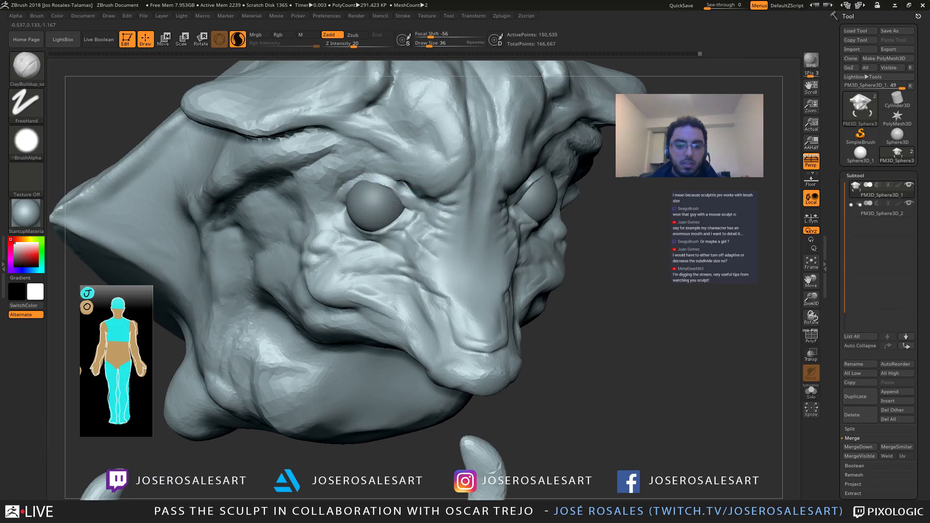
pyautogui.moveTo(393, 206); pyautogui.dragTo(334, 204, button='right')
pyautogui.keyDown('shift'); pyautogui.moveTo(566, 173); pyautogui.dragTo(547, 185); pyautogui.keyUp('shift')
pyautogui.keyDown('alt'); pyautogui.moveTo(579, 188); pyautogui.dragTo(474, 188, button='right'); pyautogui.keyUp('alt')
# Step: Add a finer rim along the upper eyelid with ClayBuildup at draw size 26, following the eyeball's curve
pyautogui.press('s')
pyautogui.moveTo(472, 188); pyautogui.dragTo(470, 187)
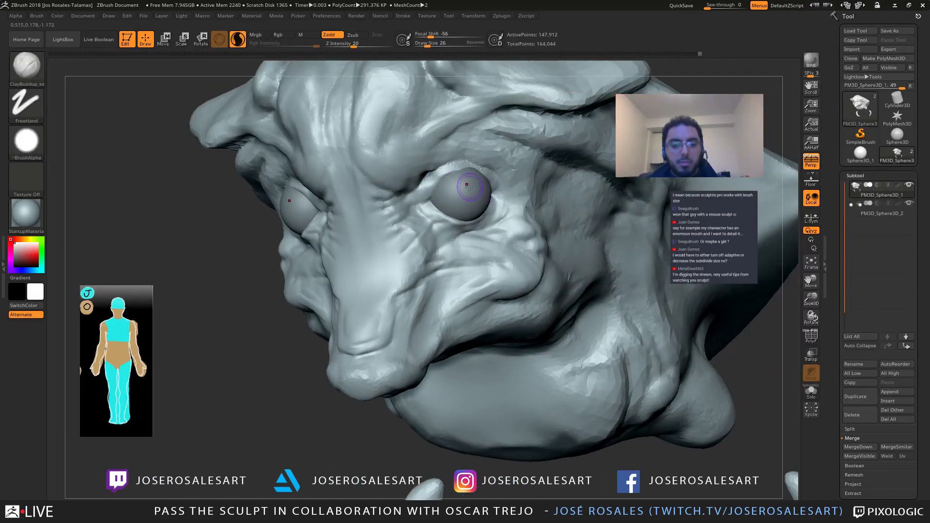
pyautogui.moveTo(469, 187)
pyautogui.mouseDown(button='right')
pyautogui.moveTo(420, 188)
pyautogui.moveTo(461, 190)
pyautogui.moveTo(459, 174)
pyautogui.mouseUp(button='right')
pyautogui.moveTo(459, 174); pyautogui.dragTo(451, 218, button='right')
pyautogui.moveTo(452, 218); pyautogui.dragTo(505, 173, button='right')
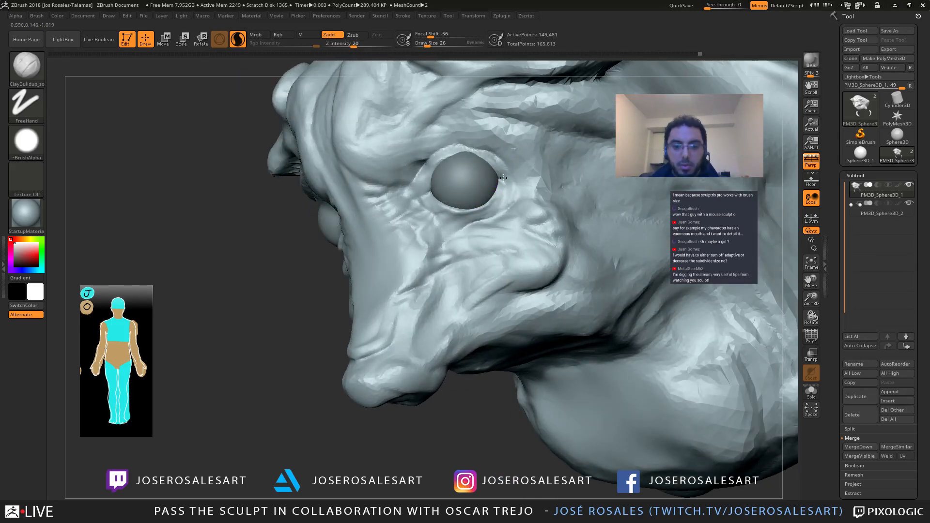
pyautogui.moveTo(476, 155); pyautogui.dragTo(453, 155)
pyautogui.moveTo(430, 174); pyautogui.dragTo(464, 160, button='right')
pyautogui.moveTo(453, 162); pyautogui.dragTo(472, 164)
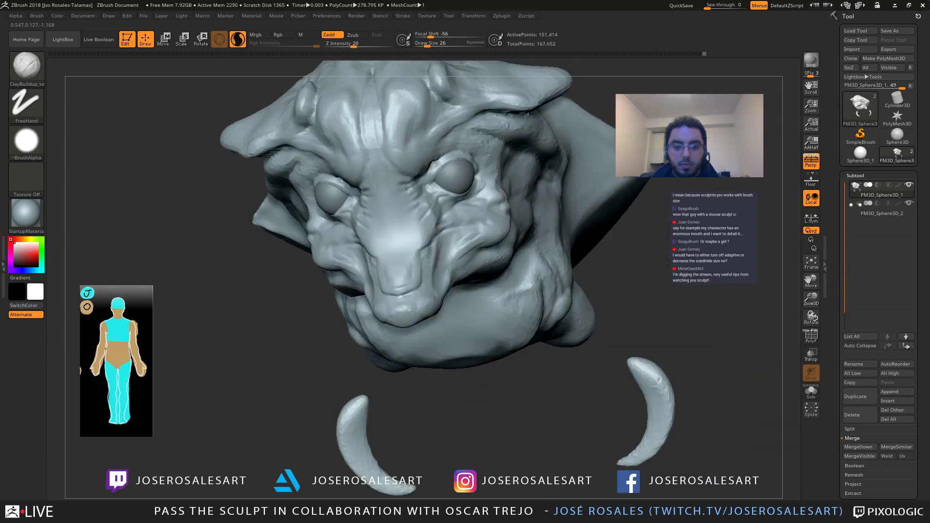
pyautogui.moveTo(472, 166)
pyautogui.mouseDown(button='right')
pyautogui.moveTo(430, 168)
pyautogui.moveTo(453, 161)
pyautogui.mouseUp(button='right')
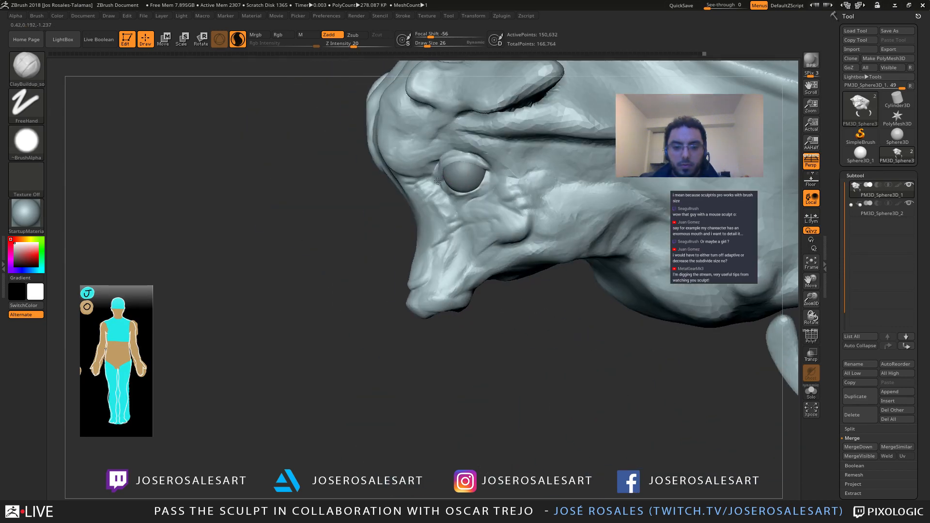
pyautogui.moveTo(482, 164); pyautogui.dragTo(456, 159)
pyautogui.moveTo(456, 159); pyautogui.dragTo(472, 124, button='right')
# Step: Activate the eyeball subtool with the Move brush at draw size 77 and undo a first pull on the eye
pyautogui.keyDown('alt'); pyautogui.click(447, 175); pyautogui.keyUp('alt')
pyautogui.press('b')
pyautogui.press('m')
pyautogui.press('v')
pyautogui.moveTo(458, 174)
pyautogui.keyDown('alt'); pyautogui.mouseDown(button='right')
pyautogui.moveTo(448, 206)
pyautogui.moveTo(502, 203)
pyautogui.moveTo(466, 211)
pyautogui.mouseUp(button='right'); pyautogui.keyUp('alt')
pyautogui.moveTo(338, 218); pyautogui.dragTo(368, 197, button='right')
pyautogui.moveTo(362, 181); pyautogui.dragTo(371, 182)
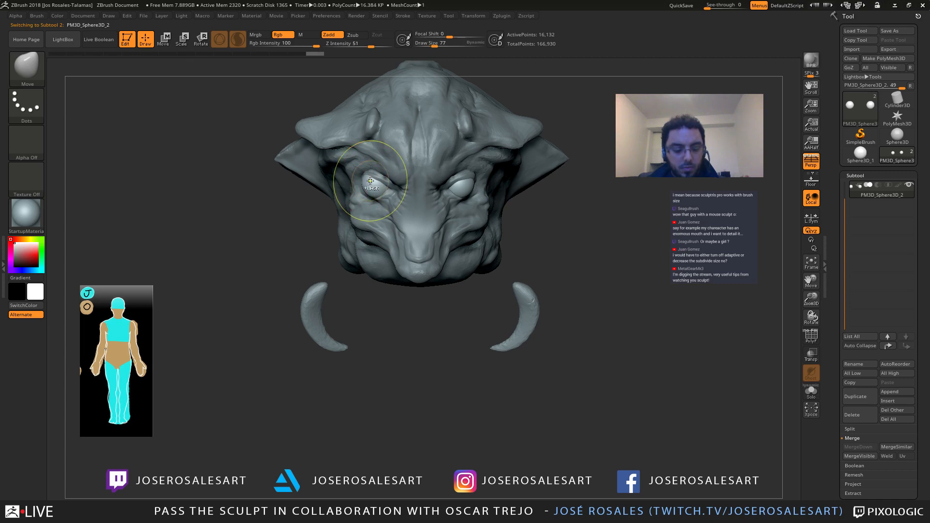
pyautogui.hotkey('ctrl', 'z')
pyautogui.moveTo(371, 184)
pyautogui.keyDown('alt'); pyautogui.mouseDown(button='right')
pyautogui.moveTo(386, 186)
pyautogui.moveTo(385, 202)
pyautogui.mouseUp(button='right'); pyautogui.keyUp('alt')
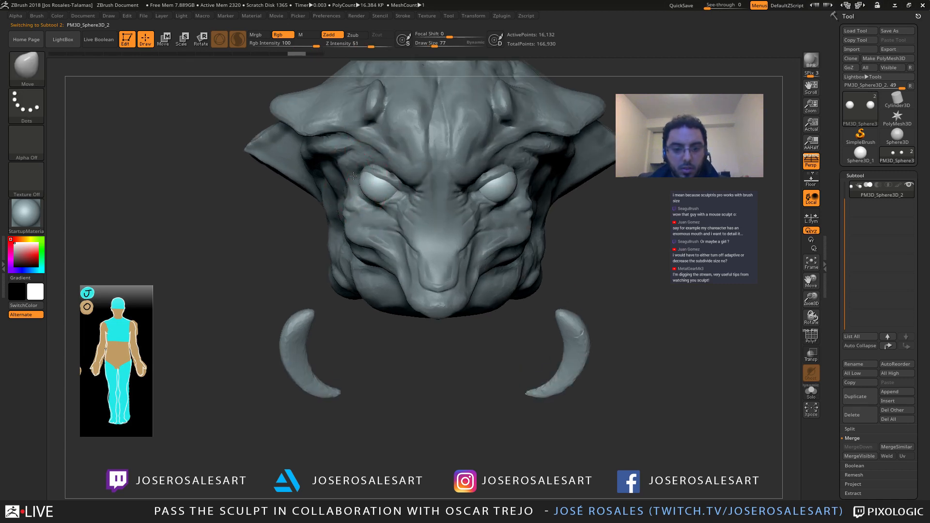
# Step: Stretch both eyeballs into elongated almond shapes with the Move brush at draw size 77
pyautogui.moveTo(362, 173); pyautogui.dragTo(374, 199, button='right')
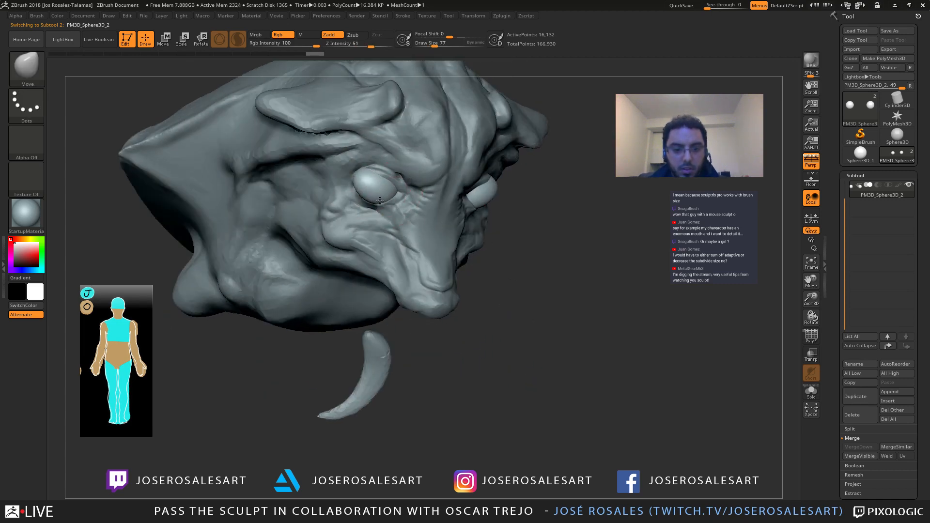
pyautogui.moveTo(379, 200); pyautogui.dragTo(353, 174)
pyautogui.moveTo(347, 173)
pyautogui.mouseDown(button='right')
pyautogui.moveTo(327, 171)
pyautogui.moveTo(357, 144)
pyautogui.moveTo(349, 197)
pyautogui.mouseUp(button='right')
pyautogui.moveTo(342, 175)
pyautogui.mouseDown()
pyautogui.moveTo(362, 183)
pyautogui.moveTo(350, 182)
pyautogui.mouseUp()
pyautogui.moveTo(353, 168)
pyautogui.mouseDown(button='right')
pyautogui.moveTo(341, 192)
pyautogui.moveTo(480, 191)
pyautogui.mouseUp(button='right')
# Step: Reactivate the head subtool and pull the outer upper eyelid over the elongated eye with the Move brush
pyautogui.keyDown('alt'); pyautogui.click(483, 191); pyautogui.keyUp('alt')
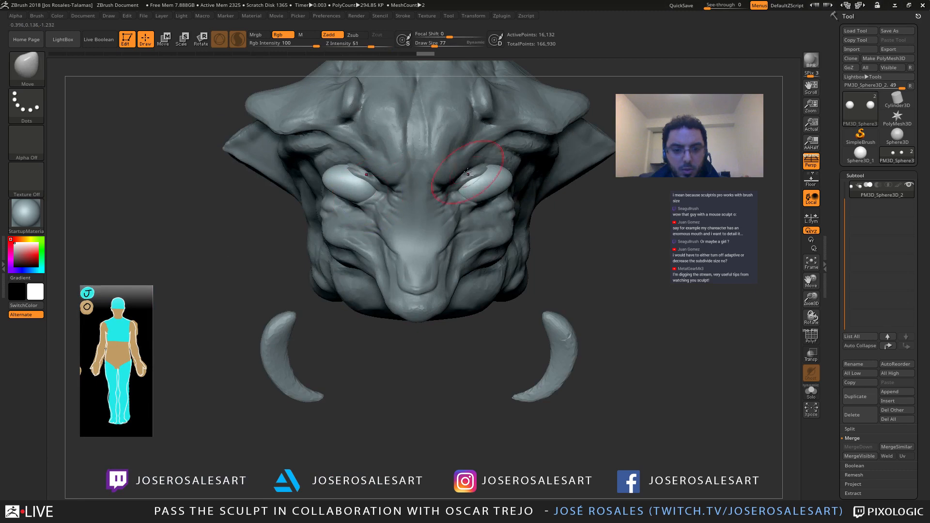
pyautogui.moveTo(516, 165)
pyautogui.mouseDown(button='right')
pyautogui.moveTo(477, 181)
pyautogui.moveTo(430, 129)
pyautogui.mouseUp(button='right')
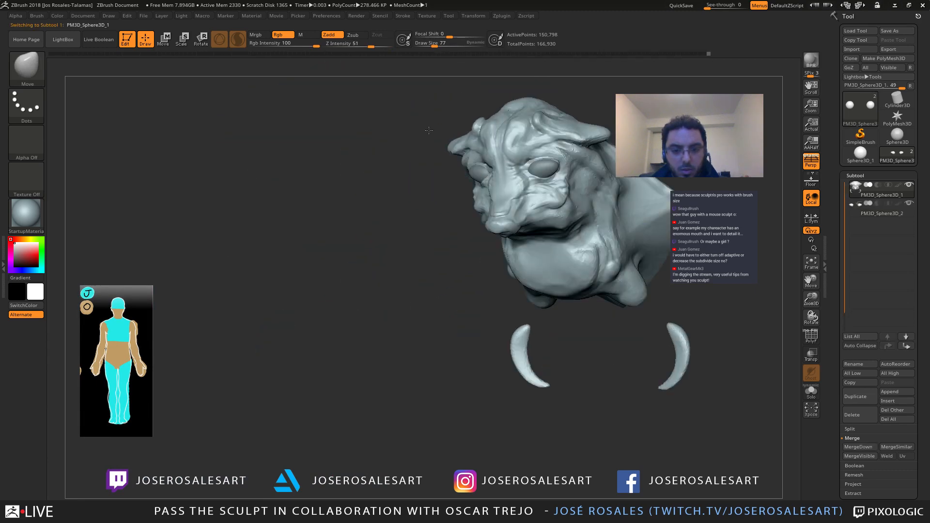
pyautogui.moveTo(547, 166)
pyautogui.mouseDown(button='right')
pyautogui.moveTo(537, 186)
pyautogui.moveTo(556, 170)
pyautogui.mouseUp(button='right')
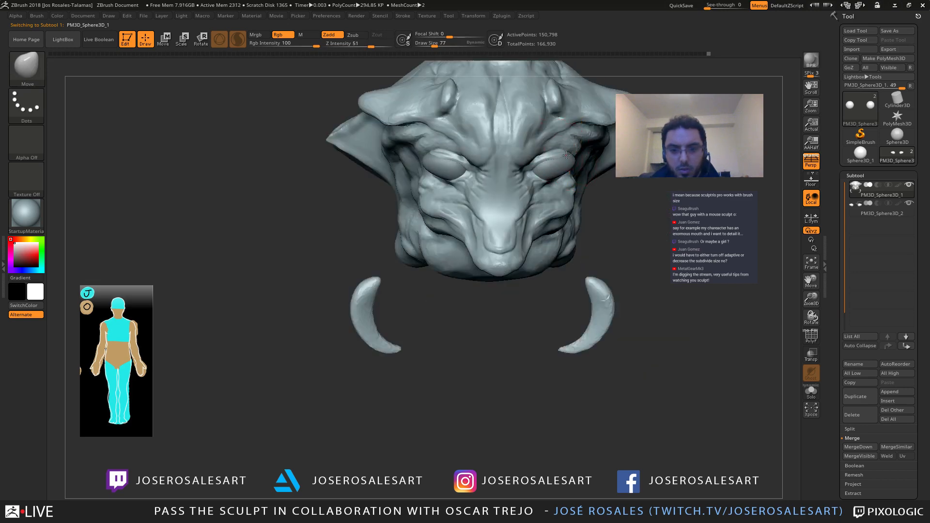
pyautogui.moveTo(561, 144); pyautogui.dragTo(570, 157)
pyautogui.moveTo(403, 150)
pyautogui.mouseDown(button='right')
pyautogui.moveTo(448, 167)
pyautogui.moveTo(426, 173)
pyautogui.mouseUp(button='right')
# Step: Rebuild the eyelid rims around the almond-shaped eyes with ClayBuildup at draw size 23
pyautogui.press('1')
pyautogui.press('s')
pyautogui.moveTo(437, 173); pyautogui.dragTo(428, 172)
pyautogui.moveTo(427, 170); pyautogui.dragTo(395, 163, button='right')
pyautogui.moveTo(370, 160)
pyautogui.mouseDown()
pyautogui.moveTo(385, 159)
pyautogui.moveTo(375, 165)
pyautogui.mouseUp()
pyautogui.moveTo(406, 170); pyautogui.dragTo(393, 163, button='right')
pyautogui.moveTo(390, 160)
pyautogui.mouseDown()
pyautogui.moveTo(405, 161)
pyautogui.moveTo(380, 159)
pyautogui.mouseUp()
# Step: Thicken the upper eyelid towards its outer corner with ClayBuildup and smooth the lid surfaces
pyautogui.moveTo(394, 164)
pyautogui.keyDown('ctrl'); pyautogui.mouseDown(button='right')
pyautogui.moveTo(509, 169)
pyautogui.moveTo(483, 175)
pyautogui.mouseUp(button='right'); pyautogui.keyUp('ctrl')
pyautogui.moveTo(513, 159)
pyautogui.mouseDown()
pyautogui.moveTo(506, 165)
pyautogui.moveTo(560, 154)
pyautogui.mouseUp()
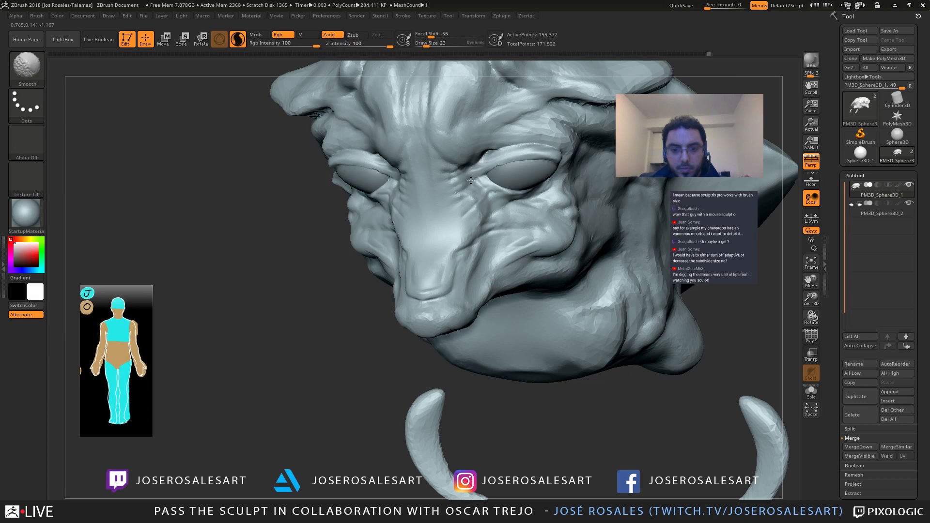
pyautogui.keyDown('shift'); pyautogui.moveTo(549, 174); pyautogui.dragTo(512, 186); pyautogui.keyUp('shift')
pyautogui.moveTo(512, 174)
pyautogui.mouseDown(button='right')
pyautogui.moveTo(475, 157)
pyautogui.moveTo(496, 164)
pyautogui.moveTo(407, 193)
pyautogui.mouseUp(button='right')
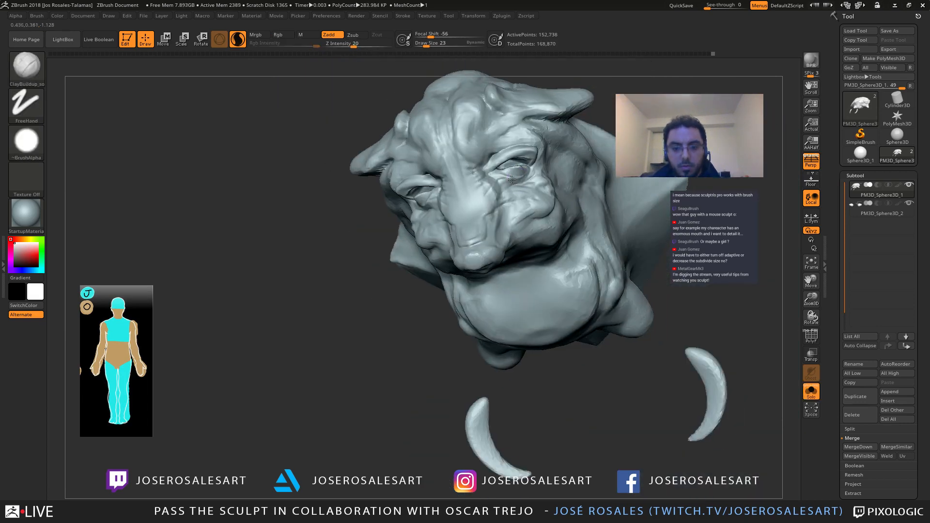
pyautogui.keyDown('shift'); pyautogui.moveTo(402, 192); pyautogui.dragTo(394, 183); pyautogui.keyUp('shift')
pyautogui.moveTo(394, 183); pyautogui.dragTo(374, 189, button='right')
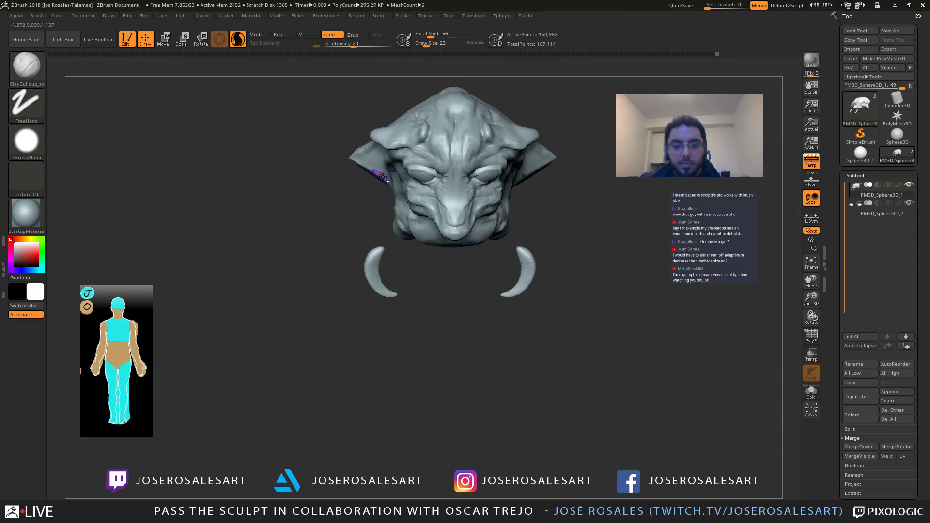
# Step: Carve creases beside the inner eye corner with the DamStandard brush at draw size 23
pyautogui.moveTo(417, 191); pyautogui.dragTo(457, 193, button='right')
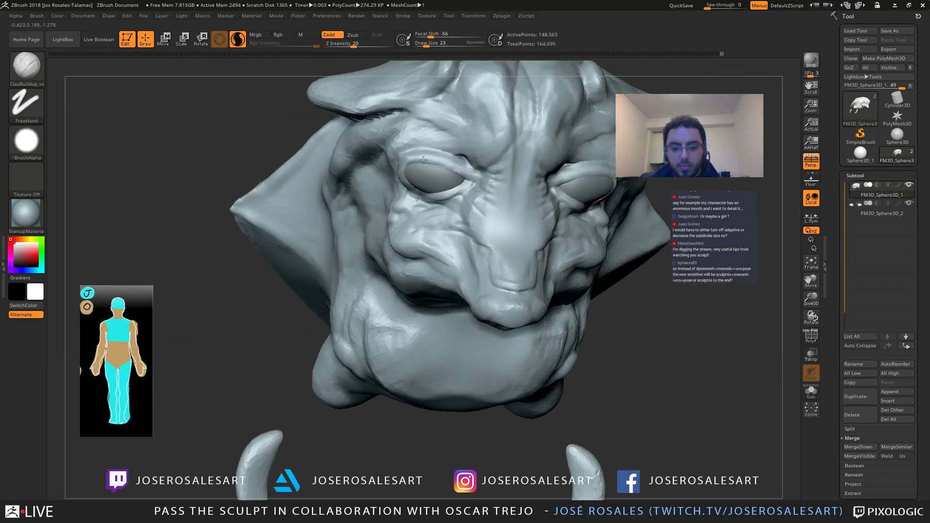
pyautogui.moveTo(439, 203)
pyautogui.mouseDown(button='right')
pyautogui.moveTo(438, 167)
pyautogui.moveTo(465, 170)
pyautogui.mouseUp(button='right')
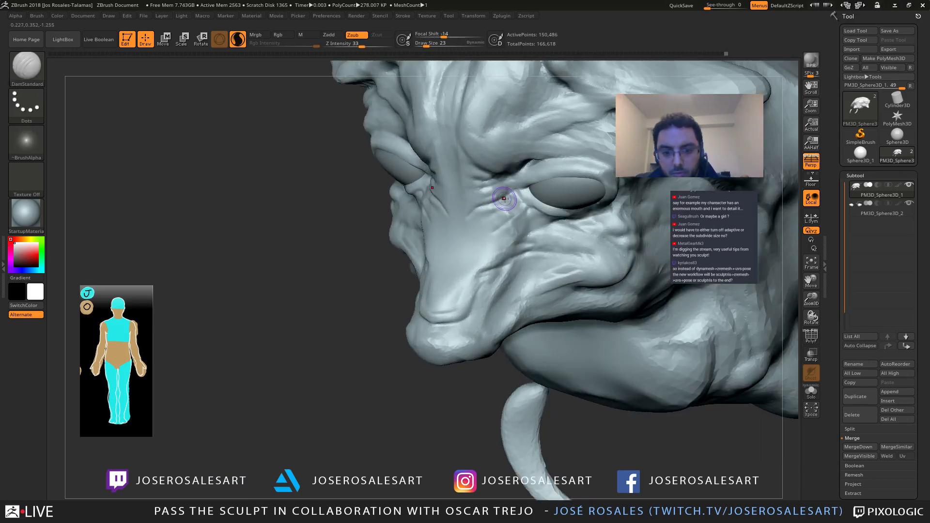
pyautogui.moveTo(485, 204)
pyautogui.mouseDown()
pyautogui.moveTo(504, 189)
pyautogui.moveTo(471, 198)
pyautogui.moveTo(484, 188)
pyautogui.moveTo(476, 178)
pyautogui.mouseUp()
pyautogui.moveTo(481, 181)
pyautogui.keyDown('ctrl'); pyautogui.mouseDown(button='right')
pyautogui.moveTo(465, 130)
pyautogui.moveTo(499, 187)
pyautogui.moveTo(439, 272)
pyautogui.mouseUp(button='right'); pyautogui.keyUp('ctrl')
# Step: Cut wrinkles along the side of the nose bridge and a groove at the nose tip with DamStandard
pyautogui.press('b')
pyautogui.press('c')
pyautogui.press('b')
pyautogui.press('b')
pyautogui.press('d')
pyautogui.press('s')
pyautogui.moveTo(413, 229); pyautogui.dragTo(392, 231, button='right')
pyautogui.moveTo(476, 210)
pyautogui.mouseDown()
pyautogui.moveTo(449, 215)
pyautogui.moveTo(466, 213)
pyautogui.mouseUp()
pyautogui.moveTo(462, 211); pyautogui.dragTo(440, 218, button='right')
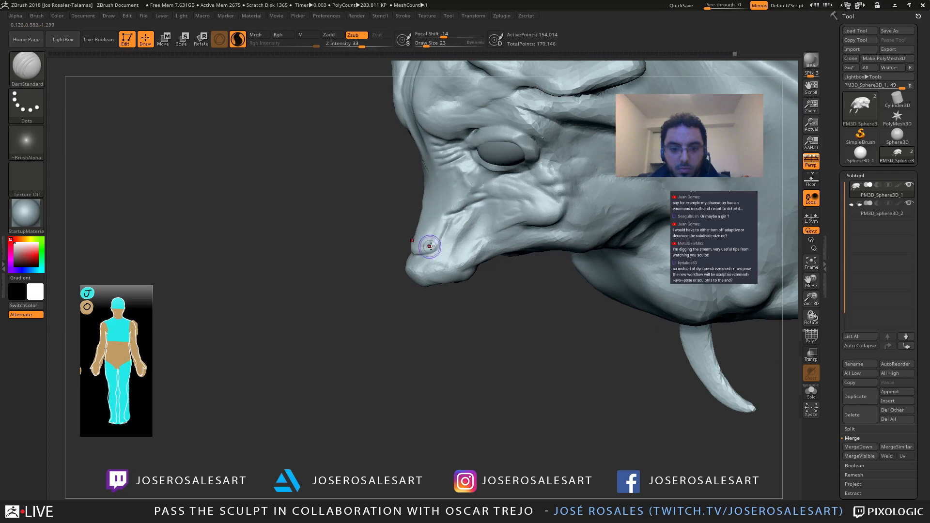
pyautogui.moveTo(431, 247); pyautogui.dragTo(422, 251)
pyautogui.moveTo(421, 250)
pyautogui.mouseDown(button='right')
pyautogui.moveTo(423, 229)
pyautogui.moveTo(429, 250)
pyautogui.mouseUp(button='right')
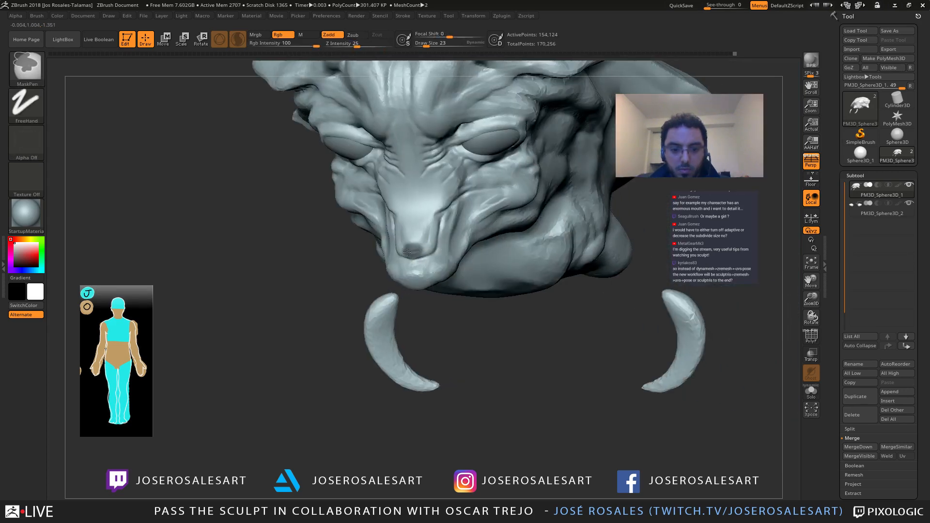
# Step: Mask the nose bridge and tip, and invert the mask so only the nose is editable
pyautogui.moveTo(407, 252)
pyautogui.keyDown('ctrl'); pyautogui.mouseDown()
pyautogui.moveTo(436, 233)
pyautogui.moveTo(419, 236)
pyautogui.moveTo(447, 191)
pyautogui.mouseUp(); pyautogui.keyUp('ctrl')
pyautogui.moveTo(447, 190)
pyautogui.mouseDown(button='right')
pyautogui.moveTo(375, 234)
pyautogui.moveTo(408, 247)
pyautogui.moveTo(385, 251)
pyautogui.mouseUp(button='right')
pyautogui.keyDown('ctrl'); pyautogui.click(376, 240); pyautogui.keyUp('ctrl')
# Step: Reshape the profile of the unmasked nose bridge with the Move brush at draw size 65
pyautogui.press('b')
pyautogui.press('m')
pyautogui.press('v')
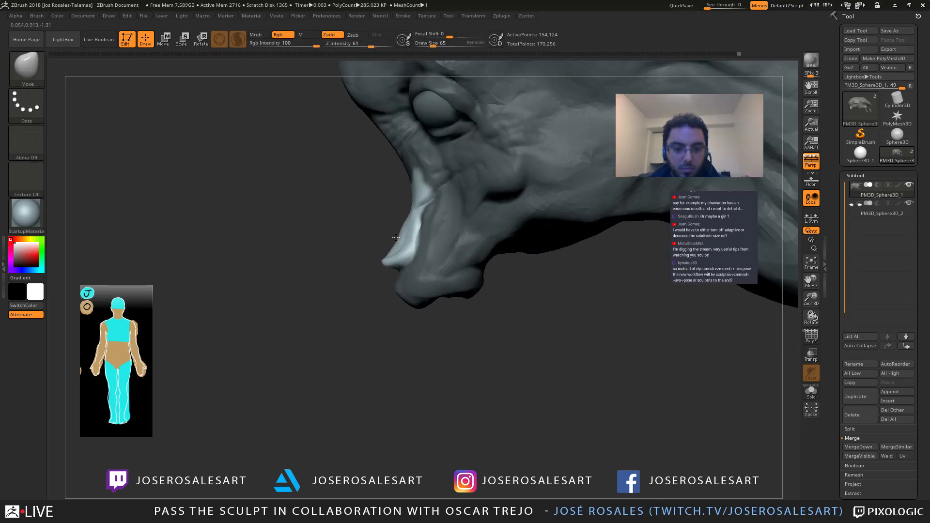
pyautogui.keyDown('ctrl'); pyautogui.moveTo(421, 217); pyautogui.dragTo(409, 235, button='right'); pyautogui.keyUp('ctrl')
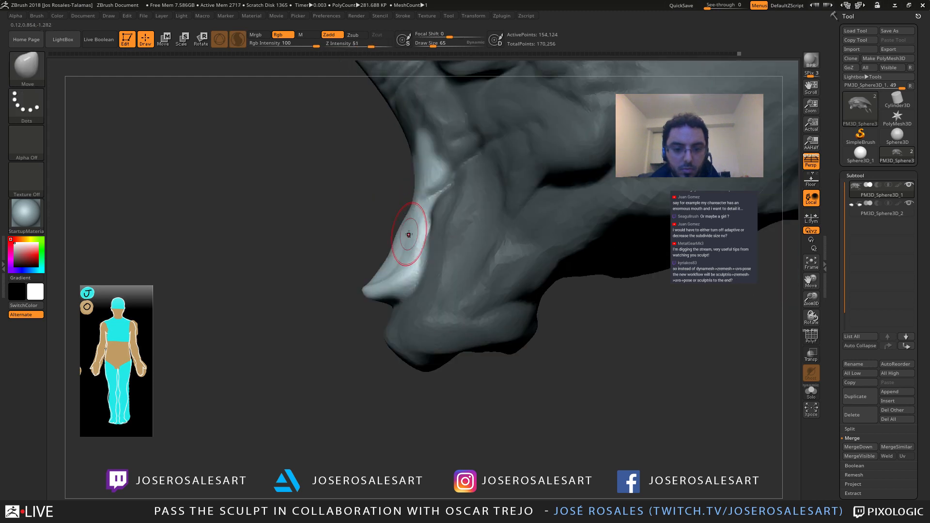
pyautogui.moveTo(409, 235)
pyautogui.mouseDown()
pyautogui.moveTo(400, 231)
pyautogui.moveTo(406, 209)
pyautogui.mouseUp()
# Step: Clear the mask and frame the whole model with the Move brush at draw size 33
pyautogui.press('s')
pyautogui.moveTo(358, 218)
pyautogui.keyDown('alt'); pyautogui.mouseDown(button='right')
pyautogui.moveTo(336, 222)
pyautogui.moveTo(445, 303)
pyautogui.mouseUp(button='right'); pyautogui.keyUp('alt')
pyautogui.press('s')
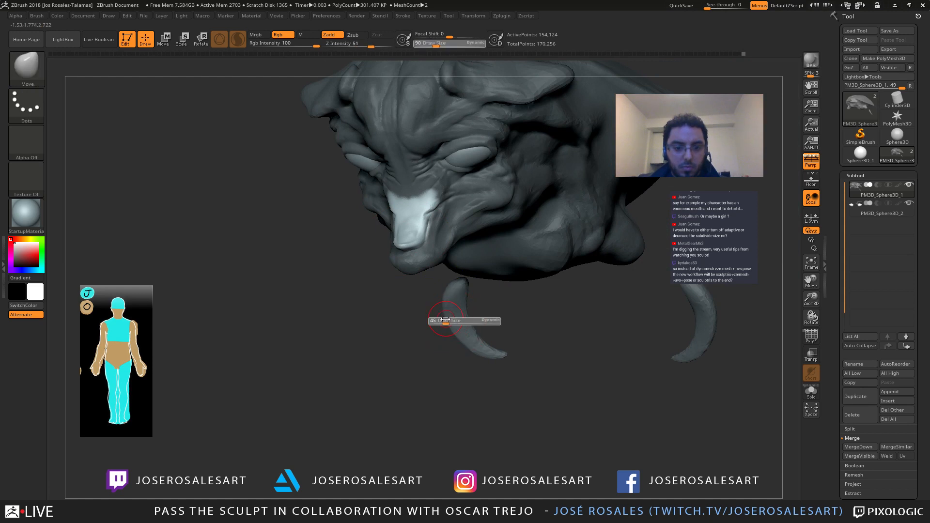
pyautogui.moveTo(448, 321); pyautogui.dragTo(410, 342)
pyautogui.press('f')
pyautogui.moveTo(361, 274)
pyautogui.mouseDown(button='right')
pyautogui.moveTo(427, 264)
pyautogui.moveTo(422, 270)
pyautogui.moveTo(388, 225)
pyautogui.moveTo(371, 237)
pyautogui.mouseUp(button='right')
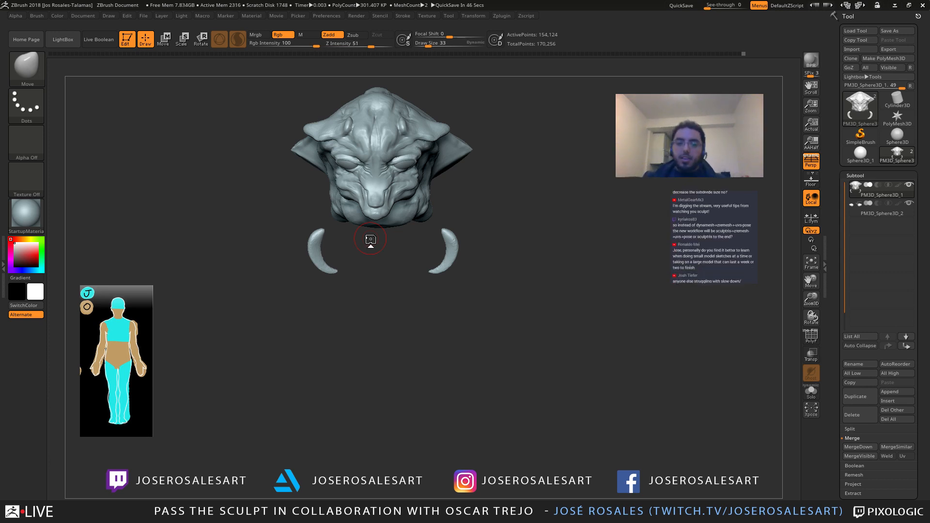
pyautogui.moveTo(461, 145); pyautogui.dragTo(533, 150, button='right')
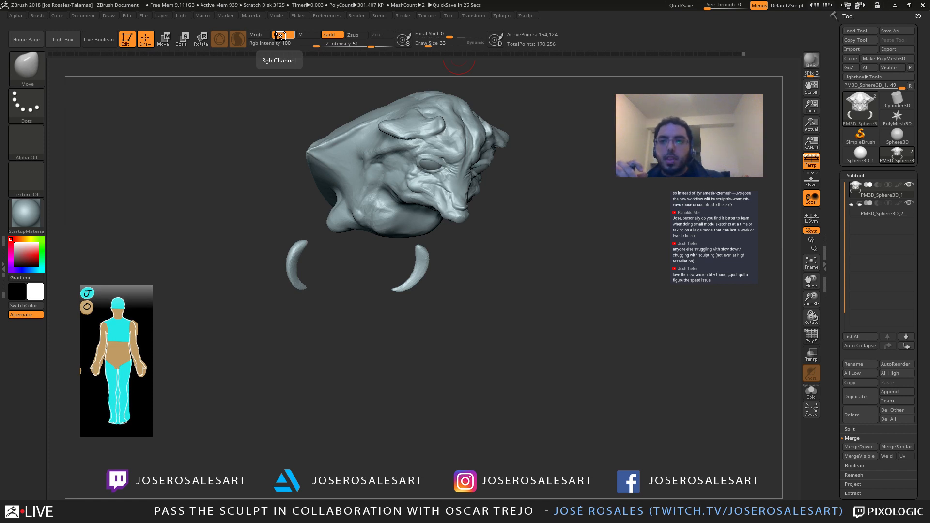
# Step: Subdivide the head mesh once and display its Geometry settings
pyautogui.keyDown('ctrl'); pyautogui.moveTo(447, 93); pyautogui.dragTo(450, 174, button='right'); pyautogui.keyUp('ctrl')
pyautogui.keyDown('alt'); pyautogui.moveTo(527, 187); pyautogui.dragTo(581, 179, button='right'); pyautogui.keyUp('alt')
pyautogui.hotkey('ctrl', 'd')
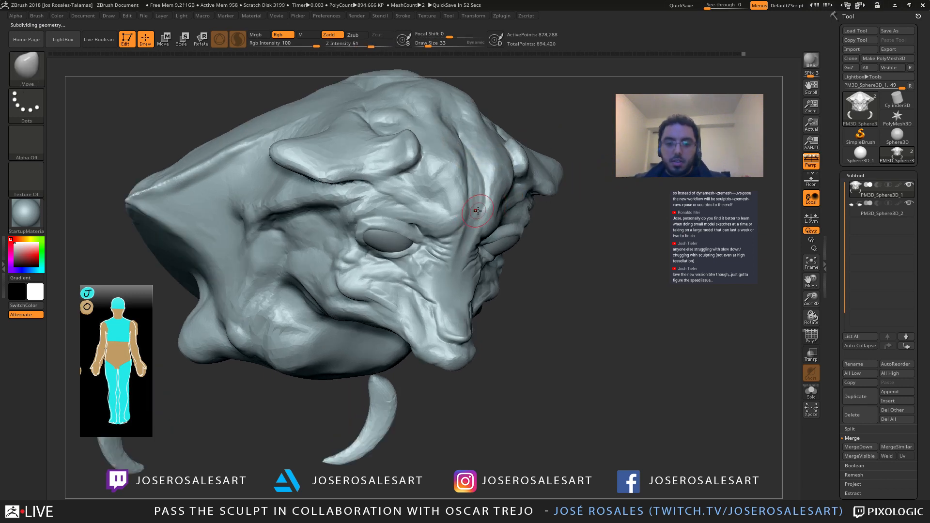
pyautogui.click(866, 176)
pyautogui.click(859, 187)
# Step: Show the polygon wireframe on the brow and switch to ClayBuildup at draw size 15
pyautogui.moveTo(485, 208)
pyautogui.mouseDown(button='right')
pyautogui.moveTo(507, 197)
pyautogui.moveTo(410, 193)
pyautogui.moveTo(433, 187)
pyautogui.mouseUp(button='right')
pyautogui.hotkey('shift', 'f')
pyautogui.press('1')
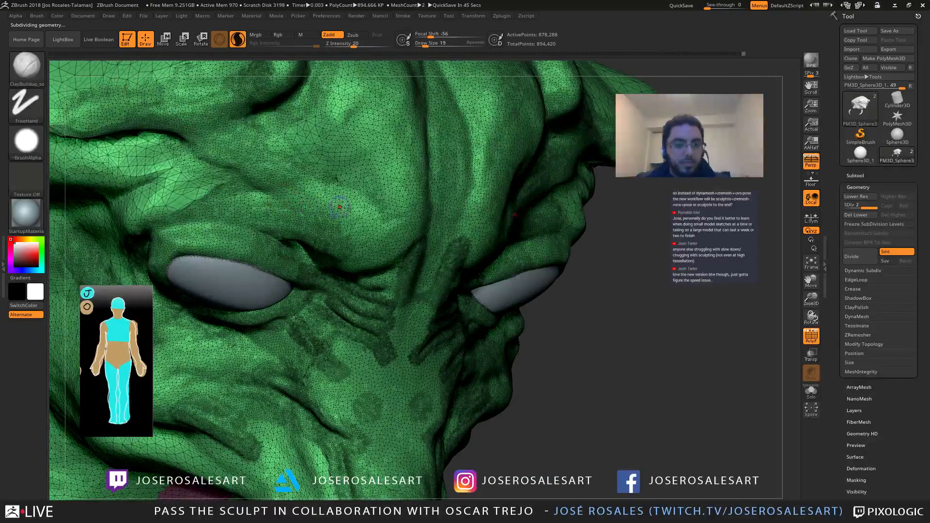
pyautogui.moveTo(337, 204); pyautogui.dragTo(405, 223, button='right')
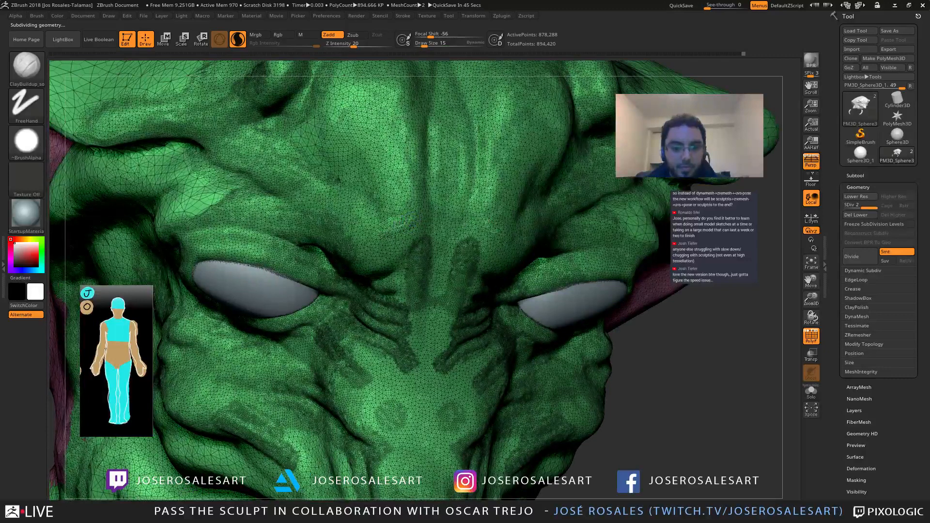
# Step: Test ClayBuildup strokes on the subdivided brow with Sculptris Pro off, undoing the first ones
pyautogui.click(420, 220)
pyautogui.moveTo(415, 222); pyautogui.dragTo(399, 270)
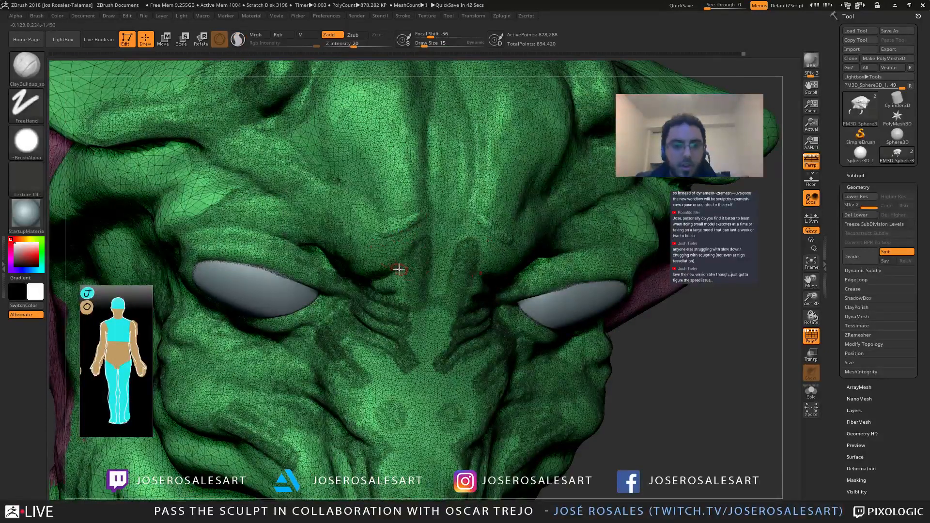
pyautogui.moveTo(422, 233); pyautogui.dragTo(394, 206)
pyautogui.press('ctrl')
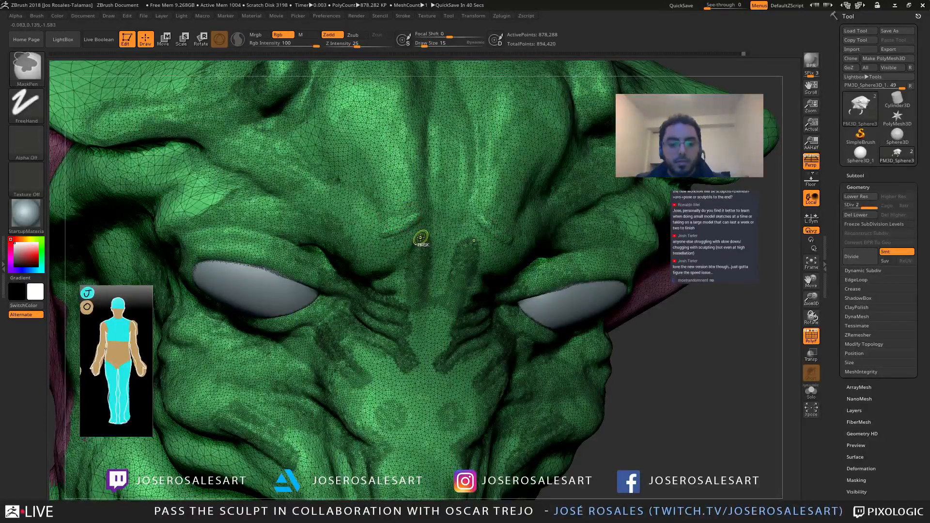
pyautogui.hotkey('ctrl', 'z')
pyautogui.moveTo(426, 214); pyautogui.dragTo(392, 234)
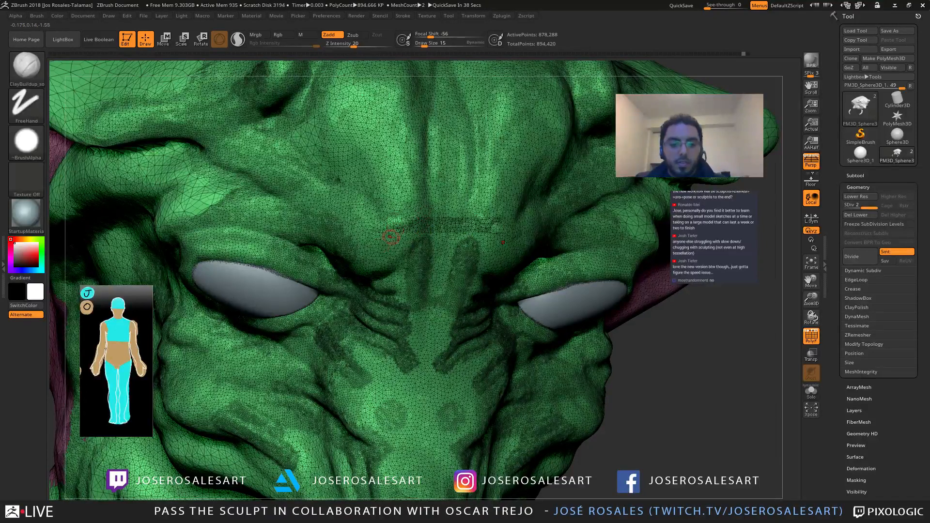
# Step: Switch the head down to its lowest subdivision level
pyautogui.moveTo(432, 198)
pyautogui.mouseDown(button='right')
pyautogui.moveTo(429, 188)
pyautogui.moveTo(407, 233)
pyautogui.mouseUp(button='right')
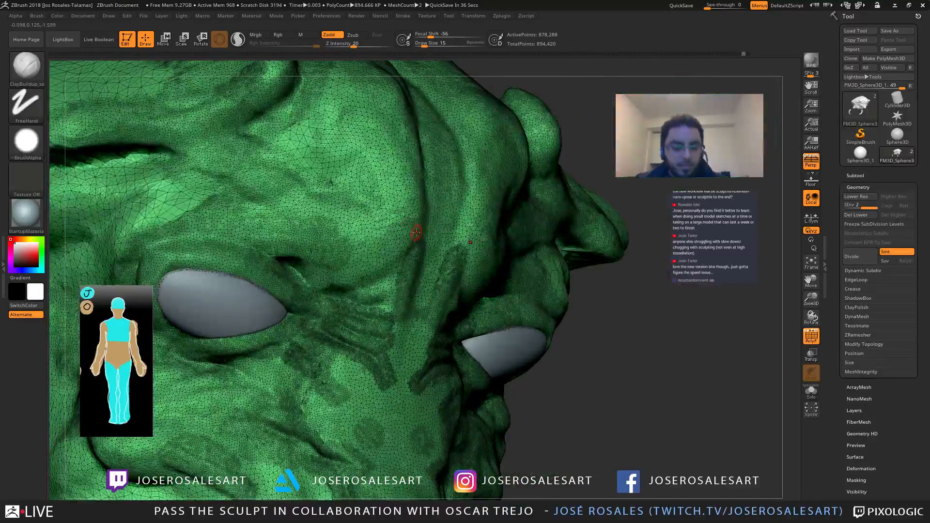
pyautogui.hotkey('shift', 'd')
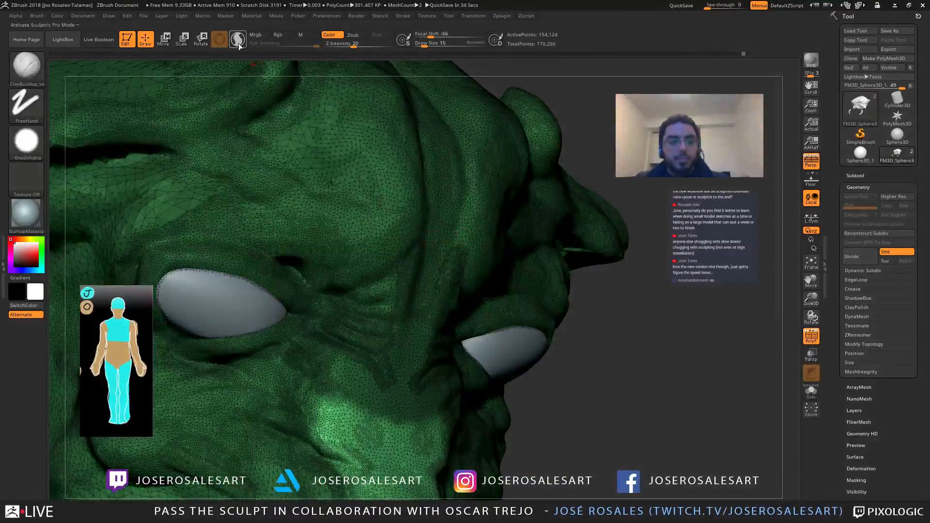
# Step: Hide the polygon wireframe on the creature head and bring the whole model into view
pyautogui.moveTo(567, 171)
pyautogui.keyDown('alt'); pyautogui.mouseDown(button='right')
pyautogui.moveTo(448, 217)
pyautogui.moveTo(471, 226)
pyautogui.moveTo(507, 220)
pyautogui.mouseUp(button='right'); pyautogui.keyUp('alt')
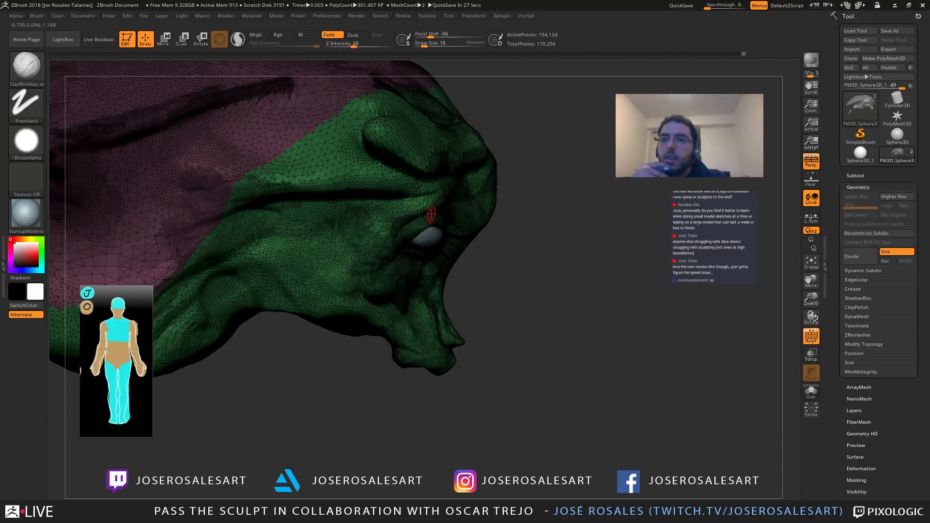
pyautogui.moveTo(431, 214); pyautogui.dragTo(415, 213, button='right')
pyautogui.hotkey('shift', 'f')
pyautogui.keyDown('alt'); pyautogui.moveTo(449, 258); pyautogui.dragTo(367, 237, button='right'); pyautogui.keyUp('alt')
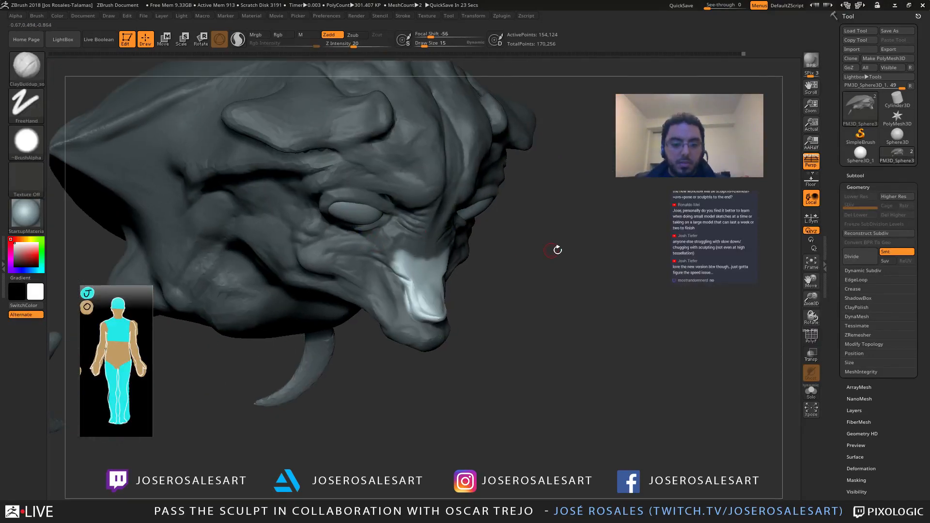
pyautogui.keyDown('ctrl'); pyautogui.moveTo(557, 249); pyautogui.dragTo(560, 216); pyautogui.keyUp('ctrl')
pyautogui.keyDown('ctrl'); pyautogui.moveTo(560, 216); pyautogui.dragTo(776, 198, button='right'); pyautogui.keyUp('ctrl')
pyautogui.moveTo(477, 240)
pyautogui.mouseDown(button='right')
pyautogui.moveTo(429, 237)
pyautogui.moveTo(548, 207)
pyautogui.moveTo(577, 221)
pyautogui.moveTo(593, 214)
pyautogui.mouseUp(button='right')
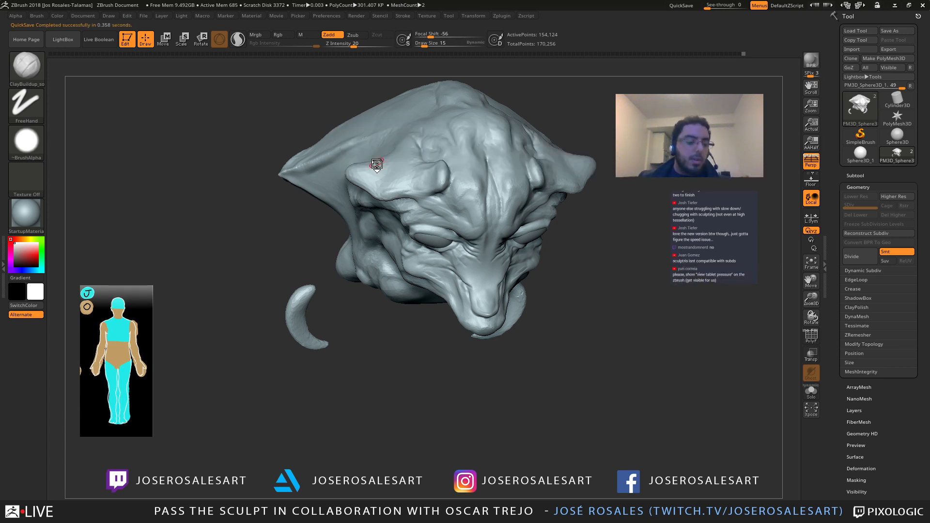
# Step: Sculpt along the underside of the brow horn with ClayBuildup at draw size 30
pyautogui.moveTo(395, 141); pyautogui.dragTo(430, 150, button='right')
pyautogui.keyDown('ctrl'); pyautogui.moveTo(363, 166); pyautogui.dragTo(343, 188, button='right'); pyautogui.keyUp('ctrl')
pyautogui.press('s')
pyautogui.moveTo(342, 189); pyautogui.dragTo(346, 189)
pyautogui.moveTo(337, 183); pyautogui.dragTo(341, 185, button='right')
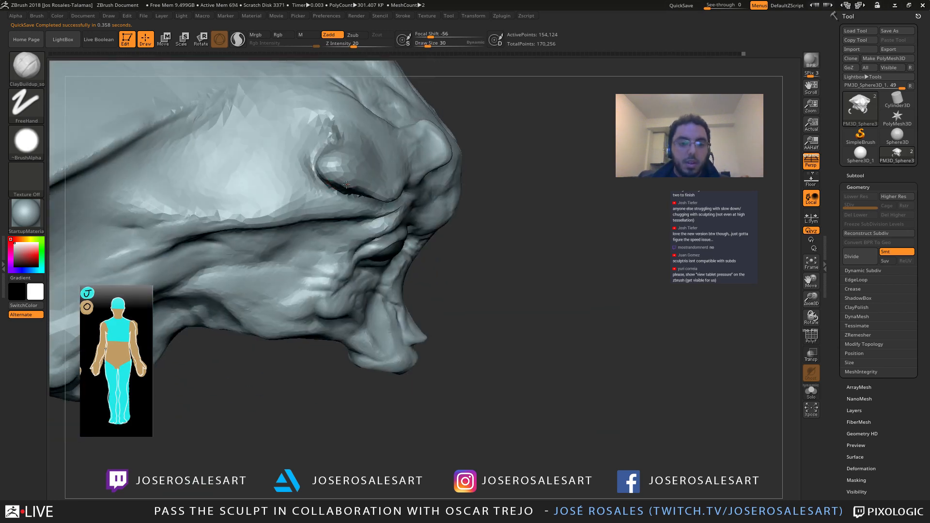
pyautogui.moveTo(347, 185); pyautogui.dragTo(358, 181)
pyautogui.moveTo(371, 176)
pyautogui.mouseDown(button='right')
pyautogui.moveTo(359, 189)
pyautogui.moveTo(349, 183)
pyautogui.mouseUp(button='right')
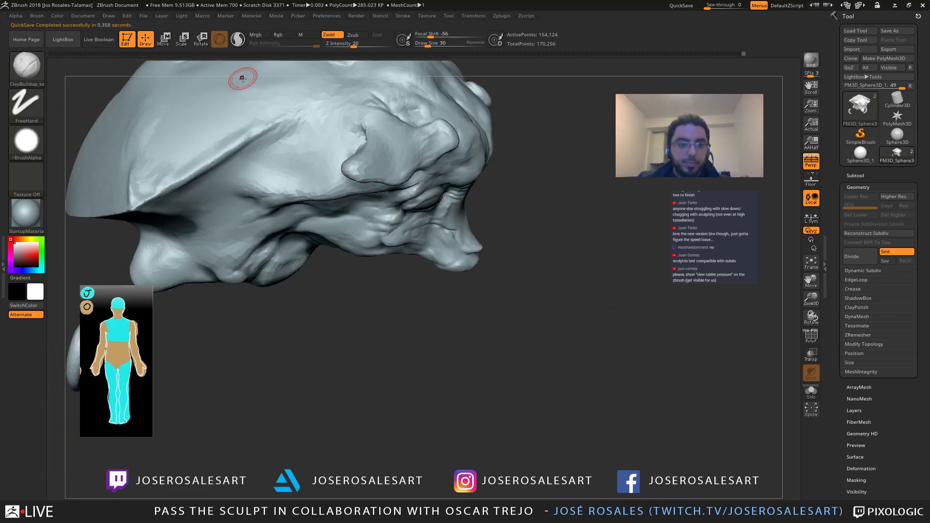
# Step: Turn on Sculptris Pro and build up the rear tip and back edge of the brow horn with ClayBuildup
pyautogui.click(238, 41)
pyautogui.keyDown('alt'); pyautogui.moveTo(310, 155); pyautogui.dragTo(346, 181, button='right'); pyautogui.keyUp('alt')
pyautogui.moveTo(347, 181)
pyautogui.keyDown('ctrl'); pyautogui.mouseDown(button='right')
pyautogui.moveTo(356, 201)
pyautogui.moveTo(373, 205)
pyautogui.mouseUp(button='right'); pyautogui.keyUp('ctrl')
pyautogui.moveTo(374, 206)
pyautogui.mouseDown()
pyautogui.moveTo(386, 217)
pyautogui.moveTo(424, 215)
pyautogui.mouseUp()
pyautogui.keyDown('ctrl'); pyautogui.moveTo(399, 202); pyautogui.dragTo(376, 196, button='right'); pyautogui.keyUp('ctrl')
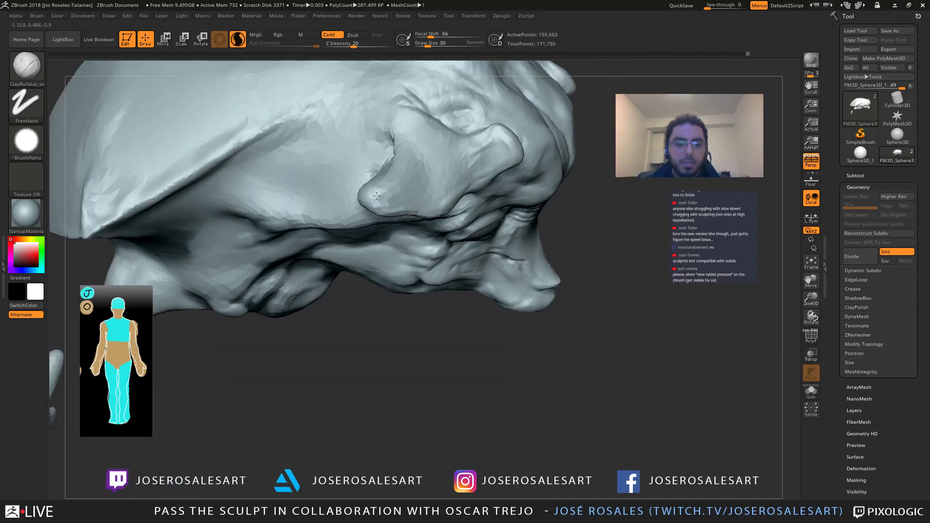
pyautogui.moveTo(377, 196); pyautogui.dragTo(369, 192)
pyautogui.moveTo(411, 179)
pyautogui.keyDown('ctrl'); pyautogui.mouseDown(button='right')
pyautogui.moveTo(395, 168)
pyautogui.moveTo(406, 177)
pyautogui.mouseUp(button='right'); pyautogui.keyUp('ctrl')
pyautogui.moveTo(390, 178)
pyautogui.mouseDown()
pyautogui.moveTo(391, 199)
pyautogui.moveTo(404, 197)
pyautogui.mouseUp()
pyautogui.moveTo(404, 197); pyautogui.dragTo(419, 196, button='right')
# Step: Refine the back of the brow horn with ClayBuildup at draw size 15, and blend its base at size 28
pyautogui.press('[')
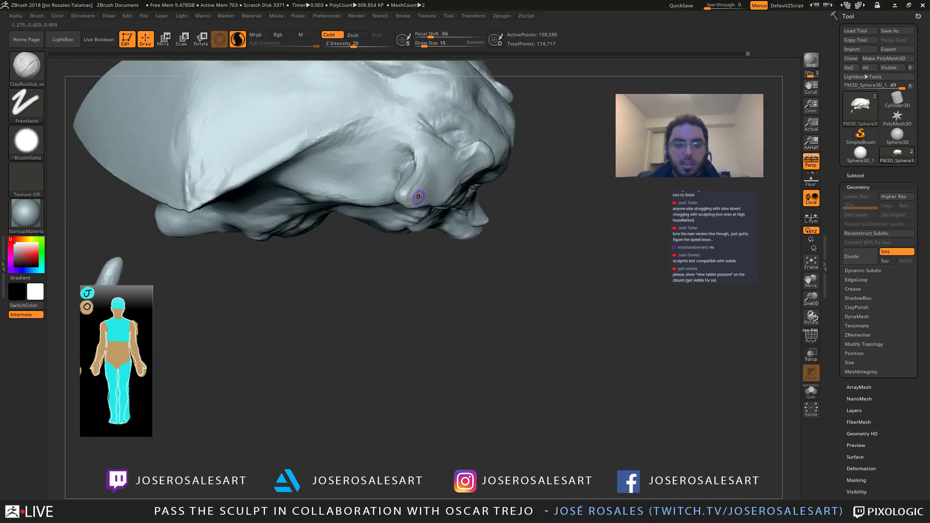
pyautogui.moveTo(417, 163); pyautogui.dragTo(416, 173)
pyautogui.moveTo(430, 180)
pyautogui.keyDown('ctrl'); pyautogui.mouseDown(button='right')
pyautogui.moveTo(413, 184)
pyautogui.moveTo(445, 189)
pyautogui.moveTo(435, 199)
pyautogui.moveTo(447, 191)
pyautogui.mouseUp(button='right'); pyautogui.keyUp('ctrl')
pyautogui.press(']')
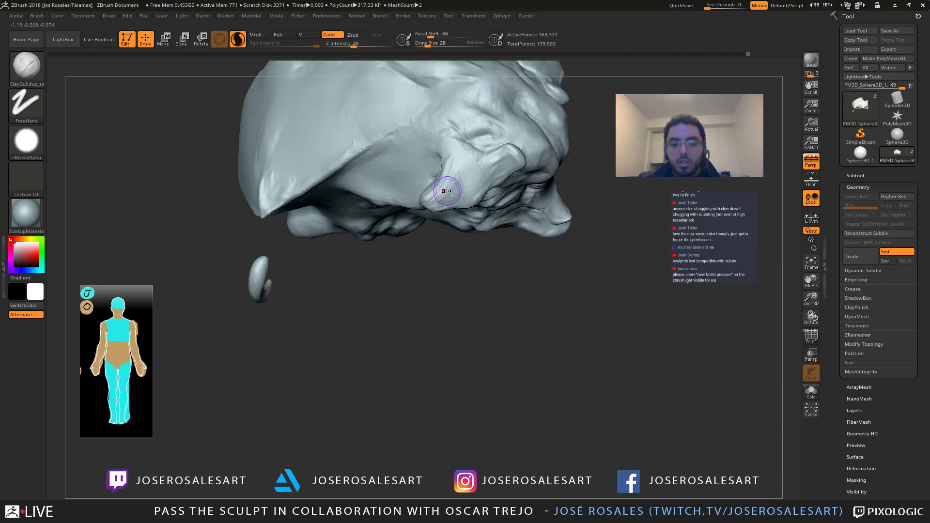
pyautogui.moveTo(448, 191); pyautogui.dragTo(454, 183)
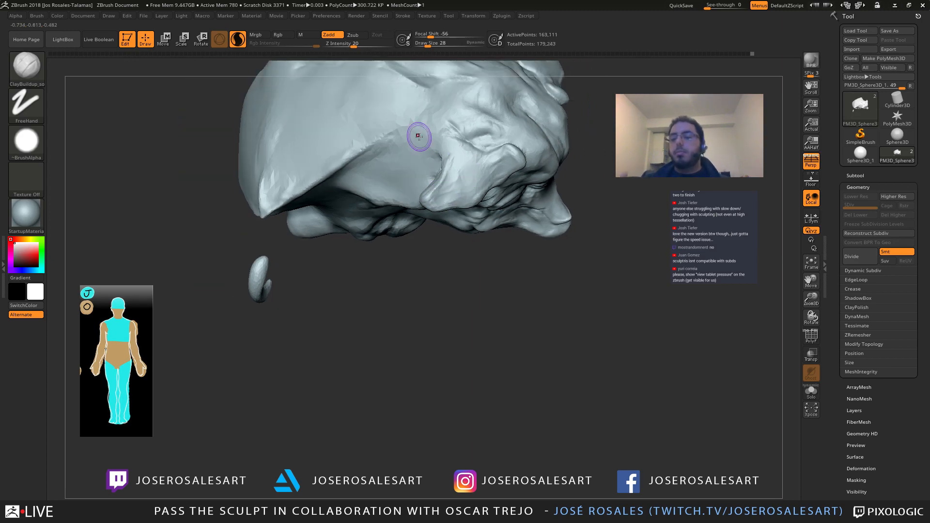
# Step: Smooth the surface around the brow horn's base and underside
pyautogui.moveTo(391, 131)
pyautogui.keyDown('alt'); pyautogui.mouseDown(button='right')
pyautogui.moveTo(409, 125)
pyautogui.moveTo(451, 164)
pyautogui.moveTo(422, 157)
pyautogui.mouseUp(button='right'); pyautogui.keyUp('alt')
pyautogui.press('shift')
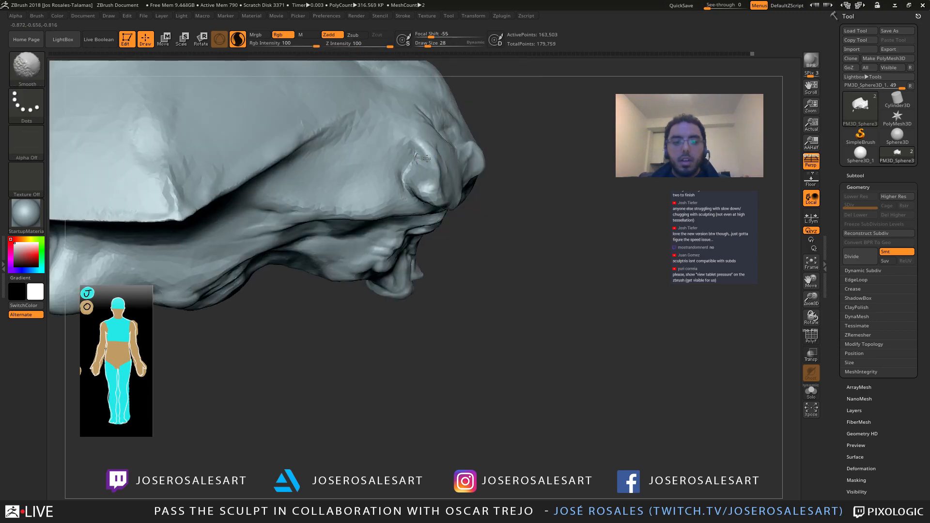
pyautogui.moveTo(427, 201); pyautogui.dragTo(423, 187, button='right')
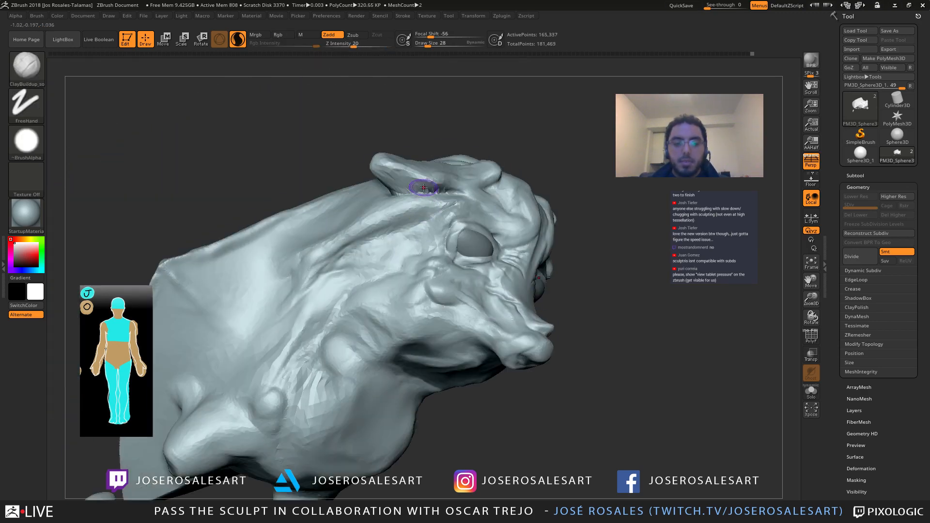
pyautogui.keyDown('shift'); pyautogui.moveTo(407, 190); pyautogui.dragTo(420, 189); pyautogui.keyUp('shift')
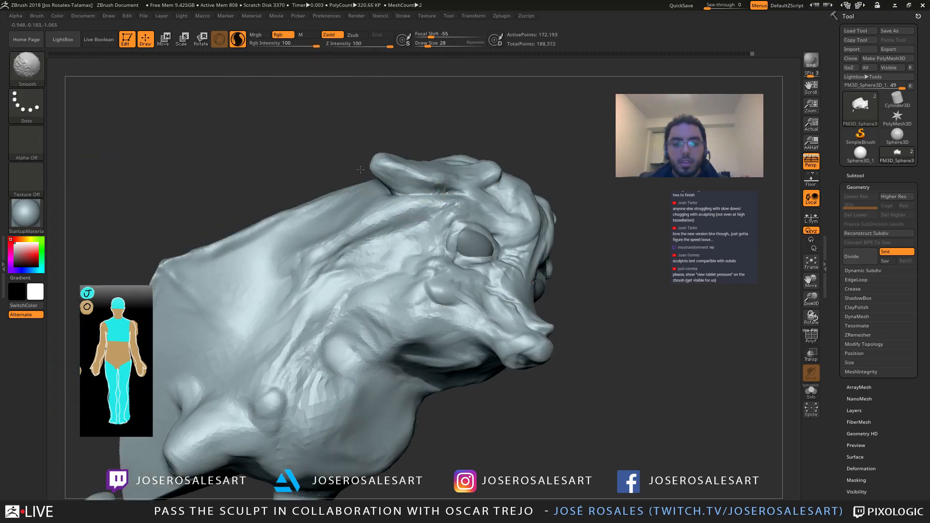
# Step: Carve the crease between the eye and the brow horn with DamStandard at draw size 28
pyautogui.moveTo(396, 185)
pyautogui.mouseDown(button='right')
pyautogui.moveTo(430, 154)
pyautogui.moveTo(408, 213)
pyautogui.moveTo(440, 204)
pyautogui.moveTo(413, 207)
pyautogui.moveTo(408, 166)
pyautogui.moveTo(408, 175)
pyautogui.mouseUp(button='right')
pyautogui.press('b')
pyautogui.press('m')
pyautogui.press('v')
pyautogui.press('b')
pyautogui.press('d')
pyautogui.press('s')
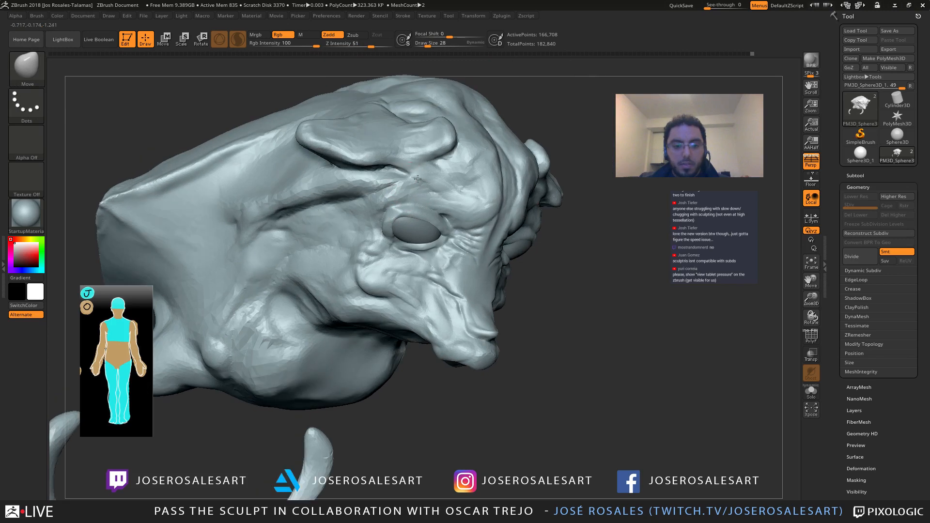
pyautogui.moveTo(410, 176); pyautogui.dragTo(434, 188)
# Step: Add ClayBuildup strokes to the brow fold above the opposite eye at draw size 19
pyautogui.moveTo(434, 189); pyautogui.dragTo(334, 189, button='right')
pyautogui.moveTo(334, 189)
pyautogui.keyDown('alt'); pyautogui.mouseDown(button='right')
pyautogui.moveTo(552, 198)
pyautogui.moveTo(577, 191)
pyautogui.mouseUp(button='right'); pyautogui.keyUp('alt')
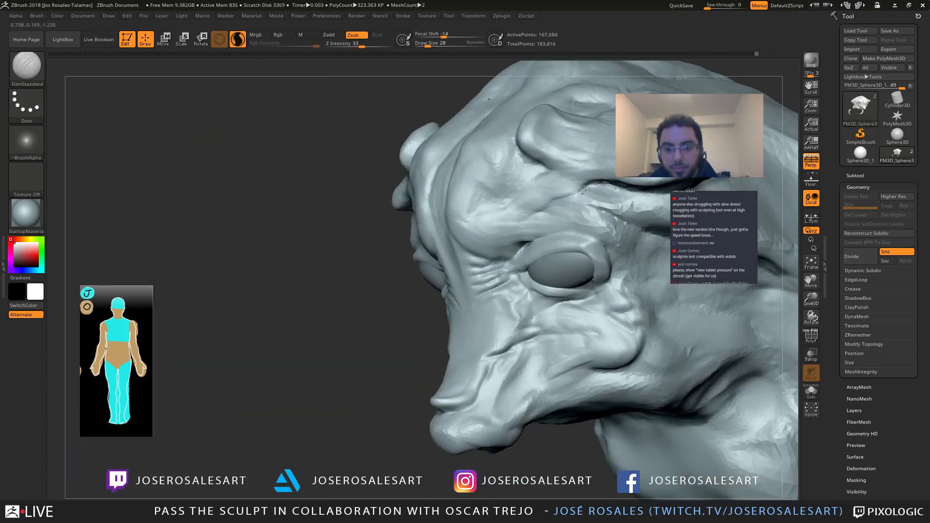
pyautogui.press('b')
pyautogui.press('c')
pyautogui.press('b')
pyautogui.moveTo(577, 185); pyautogui.dragTo(558, 195)
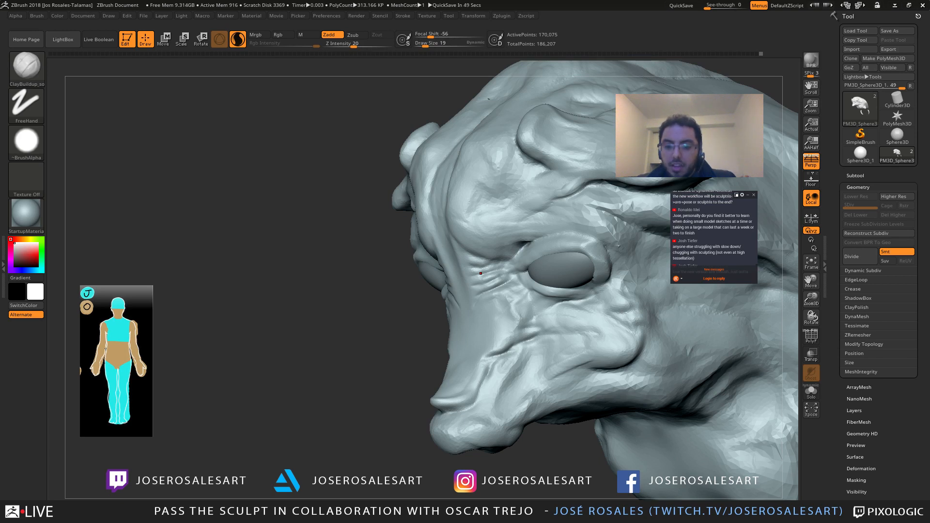
# Step: Examine the head's brow, eyes and horns from the front and both sides
pyautogui.scroll(1, 746, 265)
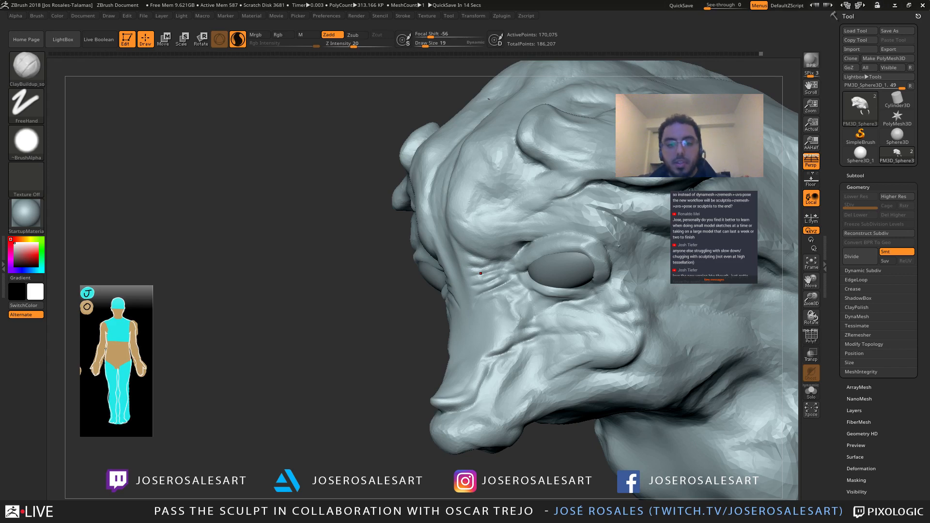
pyautogui.moveTo(393, 235); pyautogui.dragTo(420, 261)
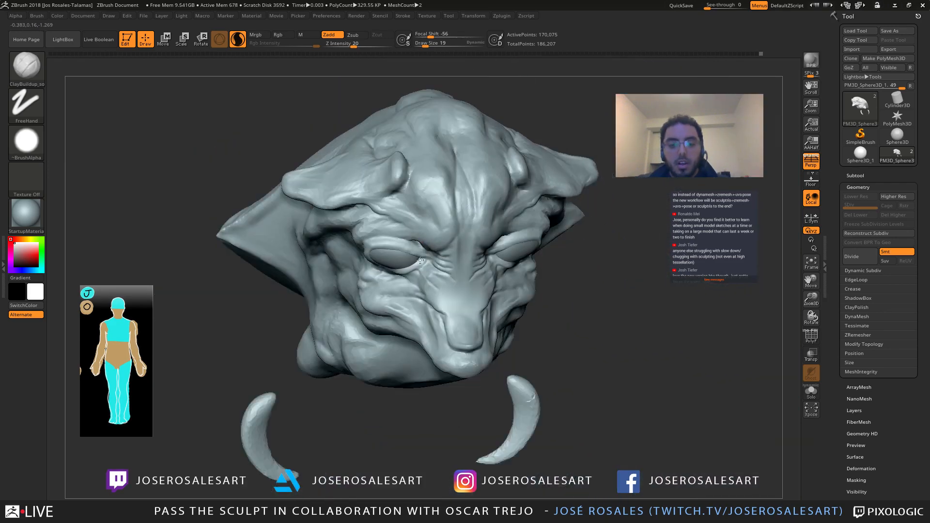
pyautogui.moveTo(420, 260)
pyautogui.mouseDown(button='right')
pyautogui.moveTo(463, 259)
pyautogui.moveTo(419, 265)
pyautogui.mouseUp(button='right')
pyautogui.moveTo(419, 264)
pyautogui.keyDown('ctrl'); pyautogui.mouseDown(button='right')
pyautogui.moveTo(420, 286)
pyautogui.moveTo(460, 264)
pyautogui.moveTo(472, 222)
pyautogui.moveTo(447, 263)
pyautogui.moveTo(476, 274)
pyautogui.moveTo(484, 253)
pyautogui.mouseUp(button='right'); pyautogui.keyUp('ctrl')
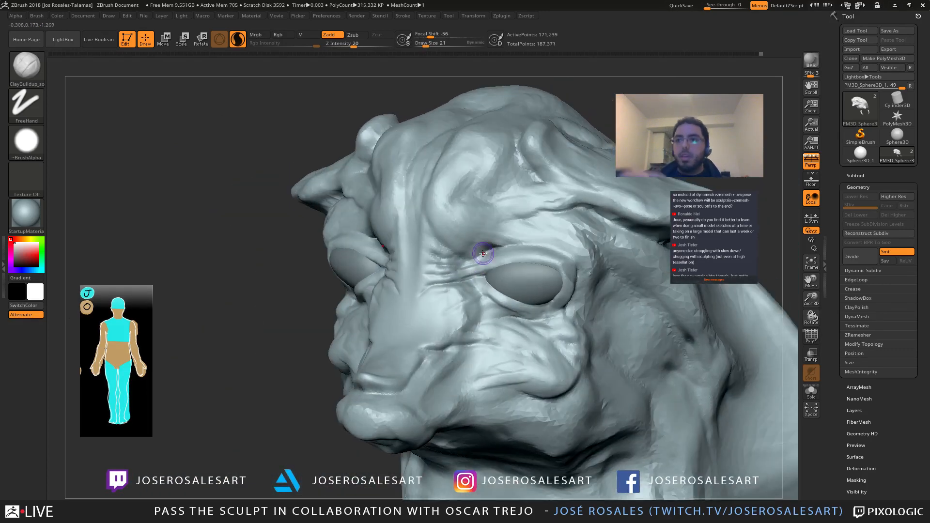
pyautogui.moveTo(415, 87)
pyautogui.mouseDown(button='right')
pyautogui.moveTo(446, 217)
pyautogui.moveTo(468, 151)
pyautogui.mouseUp(button='right')
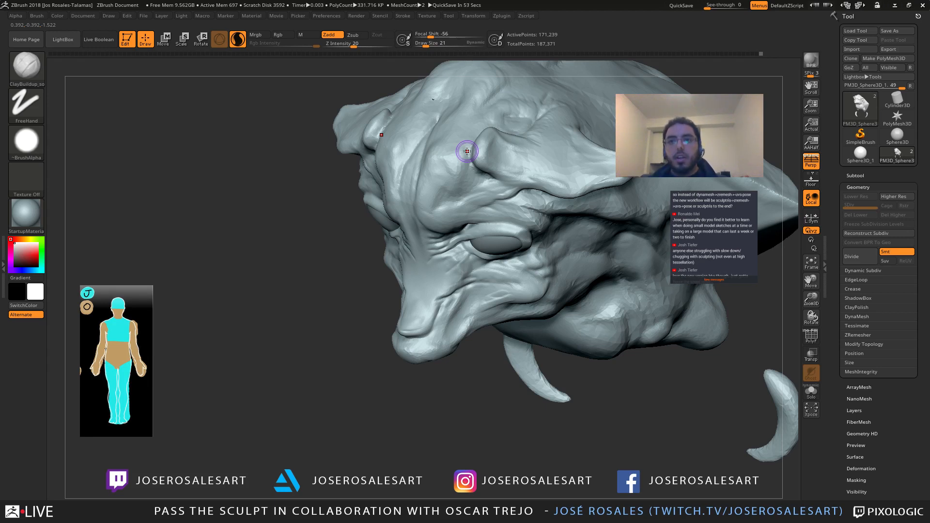
pyautogui.moveTo(320, 180); pyautogui.dragTo(399, 146)
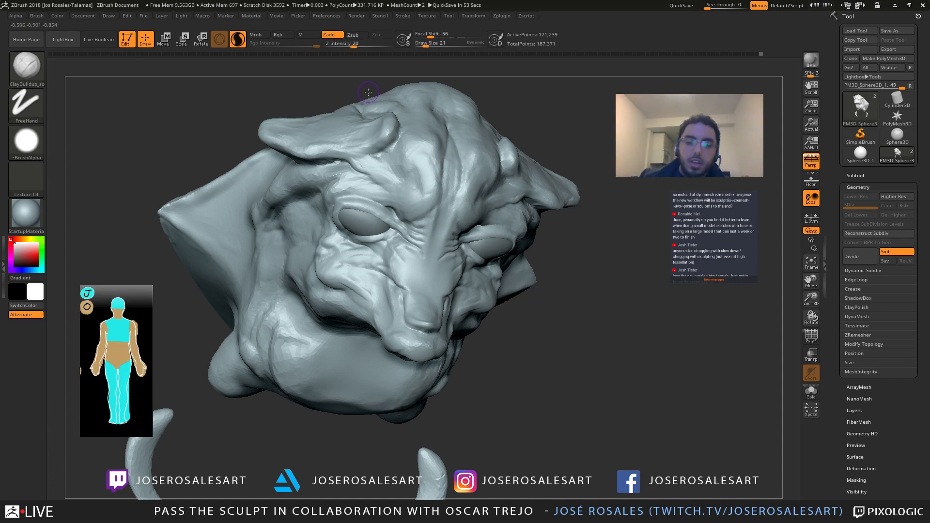
# Step: Build up the cheek fold below and behind the eye with ClayBuildup at draw size 33
pyautogui.moveTo(392, 287)
pyautogui.mouseDown(button='right')
pyautogui.moveTo(404, 318)
pyautogui.moveTo(423, 313)
pyautogui.moveTo(371, 278)
pyautogui.mouseUp(button='right')
pyautogui.press('s')
pyautogui.click(405, 309)
pyautogui.press('s')
pyautogui.click(351, 272)
pyautogui.moveTo(430, 272)
pyautogui.mouseDown(button='right')
pyautogui.moveTo(406, 250)
pyautogui.moveTo(343, 260)
pyautogui.mouseUp(button='right')
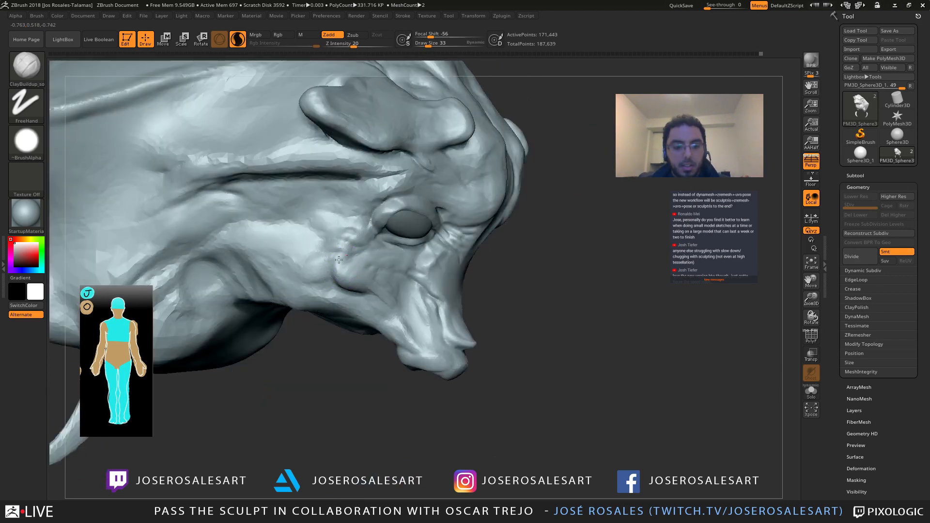
pyautogui.moveTo(339, 260); pyautogui.dragTo(346, 275)
pyautogui.moveTo(388, 286); pyautogui.dragTo(361, 287, button='right')
pyautogui.moveTo(349, 286); pyautogui.dragTo(374, 287)
pyautogui.moveTo(383, 295)
pyautogui.mouseDown(button='right')
pyautogui.moveTo(373, 307)
pyautogui.moveTo(375, 289)
pyautogui.mouseUp(button='right')
pyautogui.moveTo(369, 291); pyautogui.dragTo(381, 286)
# Step: Refine the cheek area with ClayBuildup at draw size 19
pyautogui.moveTo(381, 286)
pyautogui.mouseDown(button='right')
pyautogui.moveTo(411, 272)
pyautogui.moveTo(442, 286)
pyautogui.moveTo(353, 240)
pyautogui.moveTo(369, 240)
pyautogui.mouseUp(button='right')
pyautogui.press('s')
pyautogui.click(432, 287)
pyautogui.moveTo(370, 241)
pyautogui.keyDown('ctrl'); pyautogui.mouseDown(button='right')
pyautogui.moveTo(373, 194)
pyautogui.moveTo(394, 263)
pyautogui.mouseUp(button='right'); pyautogui.keyUp('ctrl')
pyautogui.moveTo(350, 248); pyautogui.dragTo(315, 292)
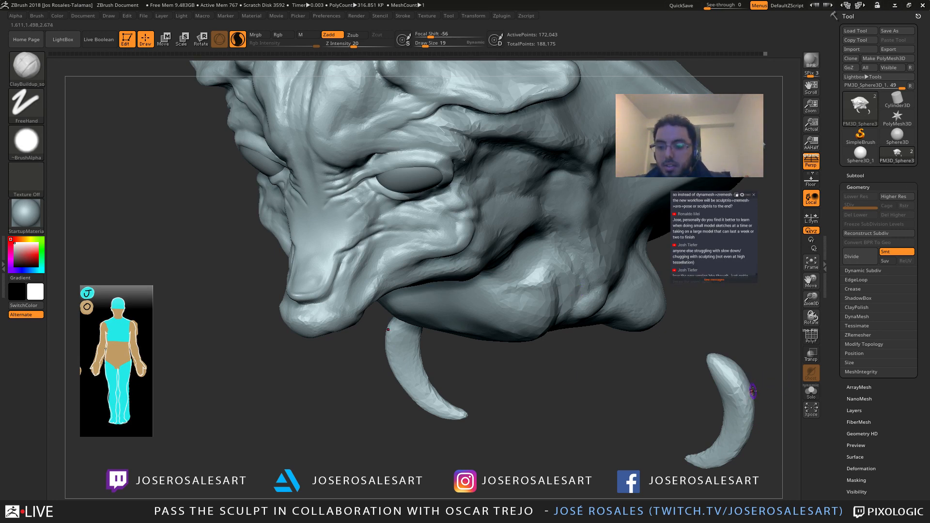
# Step: Display the Dynamic Subdiv settings and decline auto-activating Dynamic Subdiv on the head
pyautogui.scroll(-5, 742, 273)
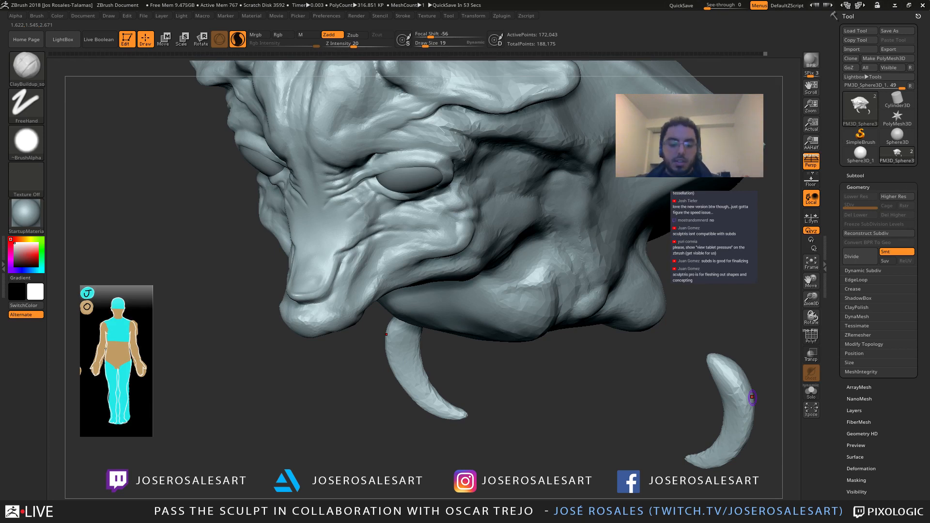
pyautogui.click(863, 271)
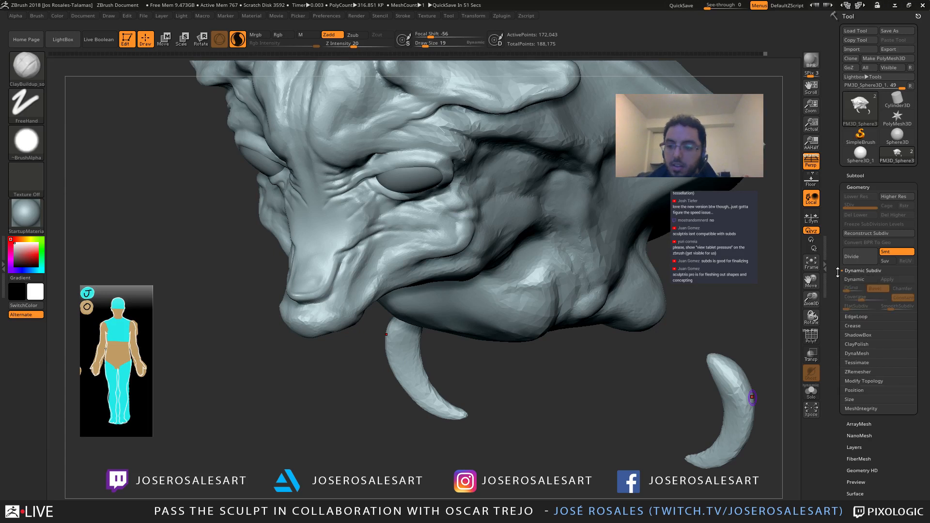
pyautogui.press('d')
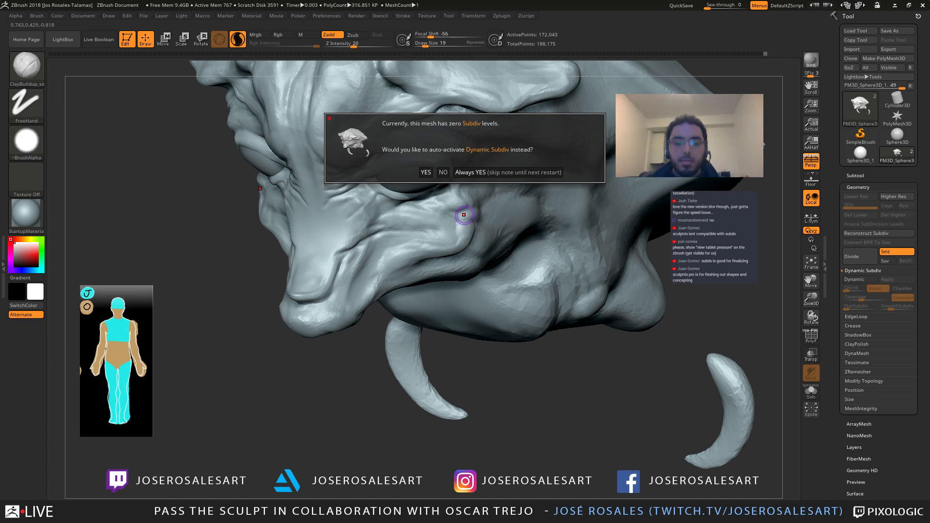
pyautogui.click(443, 174)
# Step: Build up the outer corner of the eyelid with ClayBuildup at draw size 21
pyautogui.moveTo(377, 273)
pyautogui.mouseDown(button='right')
pyautogui.moveTo(365, 274)
pyautogui.moveTo(443, 151)
pyautogui.moveTo(349, 191)
pyautogui.mouseUp(button='right')
pyautogui.press('s')
pyautogui.click(444, 179)
pyautogui.moveTo(442, 181); pyautogui.dragTo(445, 169)
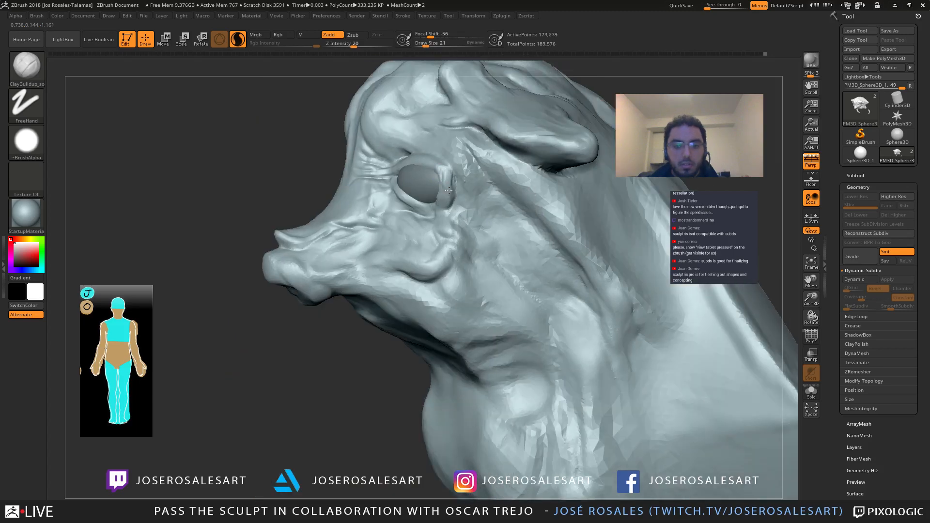
pyautogui.keyDown('ctrl'); pyautogui.moveTo(449, 191); pyautogui.dragTo(452, 167, button='right'); pyautogui.keyUp('ctrl')
# Step: Shape the outer eyelid and the area beneath the eye on the opposite side with ClayBuildup strokes
pyautogui.moveTo(387, 179)
pyautogui.mouseDown(button='right')
pyautogui.moveTo(432, 182)
pyautogui.moveTo(435, 194)
pyautogui.moveTo(460, 200)
pyautogui.moveTo(465, 271)
pyautogui.moveTo(548, 386)
pyautogui.mouseUp(button='right')
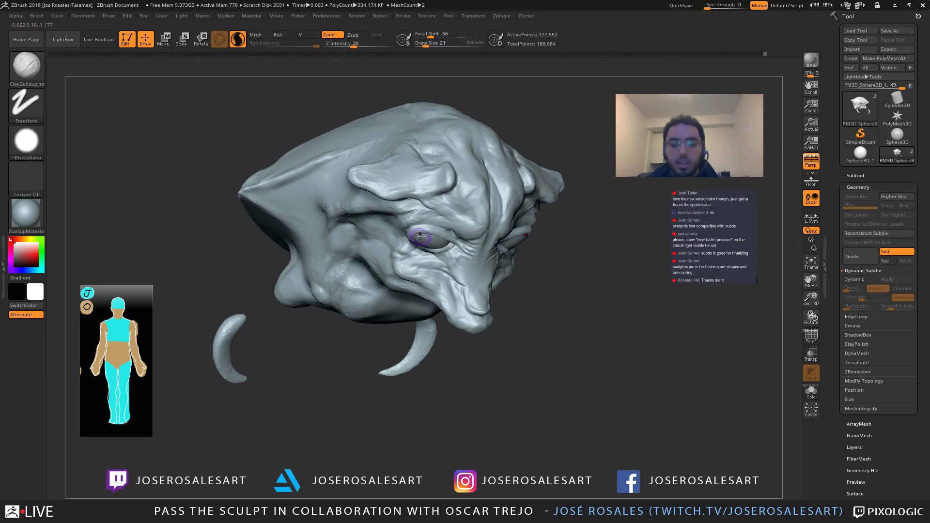
pyautogui.moveTo(430, 234)
pyautogui.mouseDown(button='right')
pyautogui.moveTo(310, 228)
pyautogui.moveTo(433, 233)
pyautogui.moveTo(427, 246)
pyautogui.moveTo(411, 234)
pyautogui.mouseUp(button='right')
pyautogui.moveTo(411, 233); pyautogui.dragTo(407, 236)
pyautogui.moveTo(408, 236)
pyautogui.mouseDown(button='right')
pyautogui.moveTo(401, 225)
pyautogui.moveTo(394, 242)
pyautogui.moveTo(451, 274)
pyautogui.moveTo(443, 286)
pyautogui.mouseUp(button='right')
pyautogui.moveTo(443, 286); pyautogui.dragTo(426, 256, button='right')
pyautogui.moveTo(426, 256)
pyautogui.mouseDown()
pyautogui.moveTo(407, 246)
pyautogui.moveTo(429, 247)
pyautogui.mouseUp()
pyautogui.moveTo(429, 247)
pyautogui.mouseDown(button='right')
pyautogui.moveTo(419, 249)
pyautogui.moveTo(439, 245)
pyautogui.moveTo(425, 244)
pyautogui.moveTo(436, 247)
pyautogui.moveTo(434, 223)
pyautogui.moveTo(464, 231)
pyautogui.moveTo(490, 271)
pyautogui.moveTo(436, 283)
pyautogui.moveTo(421, 305)
pyautogui.mouseUp(button='right')
pyautogui.rightClick(422, 305)
pyautogui.click(422, 298)
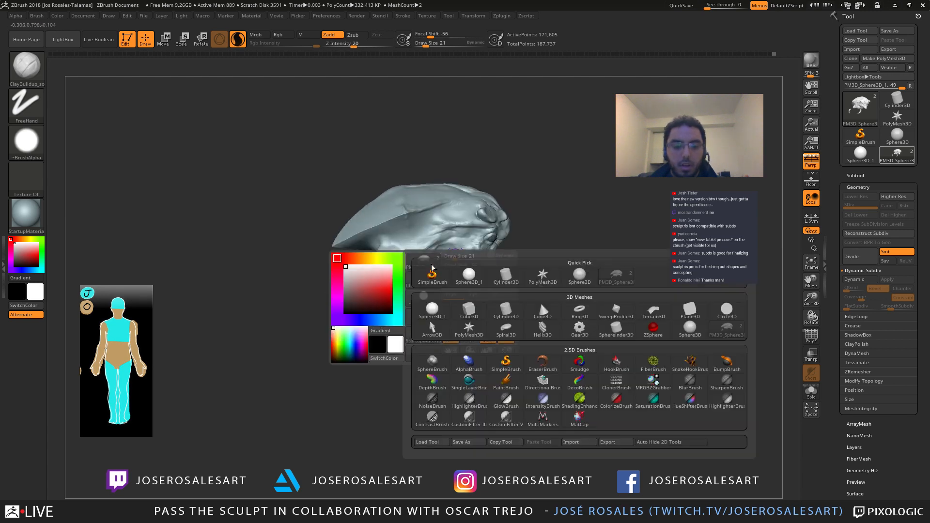
pyautogui.click(592, 210)
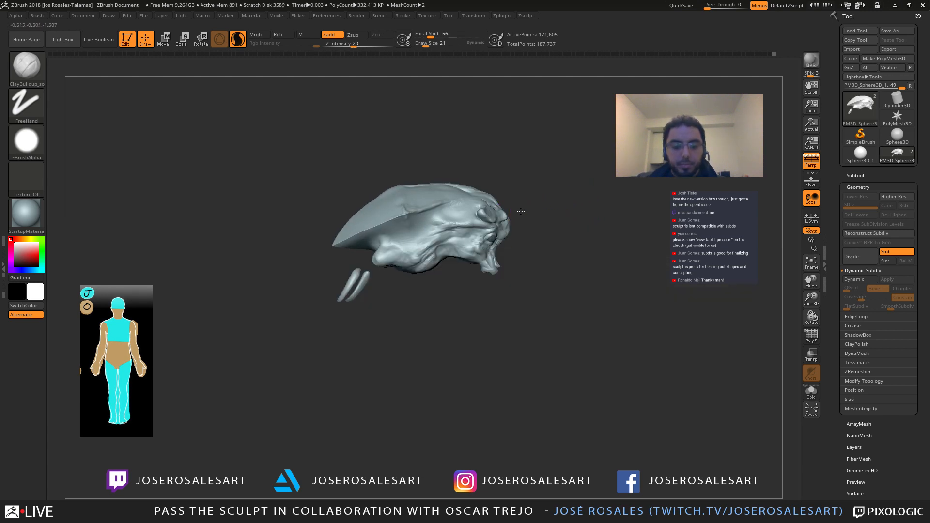
# Step: Append a sphere as a new subtool and make it the active one
pyautogui.moveTo(579, 191)
pyautogui.mouseDown(button='right')
pyautogui.moveTo(389, 214)
pyautogui.moveTo(341, 280)
pyautogui.moveTo(416, 176)
pyautogui.mouseUp(button='right')
pyautogui.press('F1')
pyautogui.click(211, 316)
pyautogui.keyDown('alt'); pyautogui.click(333, 242); pyautogui.keyUp('alt')
pyautogui.keyDown('alt'); pyautogui.moveTo(416, 176); pyautogui.dragTo(471, 171, button='right'); pyautogui.keyUp('alt')
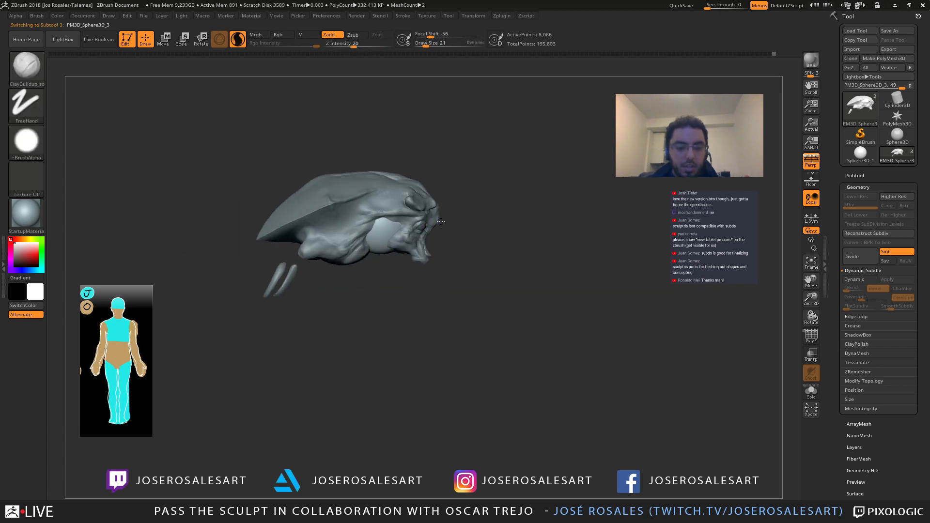
# Step: Move the new sphere out of the head to a clear spot below it and shift it slightly along the depth axis
pyautogui.press('w')
pyautogui.moveTo(419, 181); pyautogui.dragTo(402, 300)
pyautogui.keyDown('ctrl'); pyautogui.moveTo(402, 300); pyautogui.dragTo(382, 296, button='right'); pyautogui.keyUp('ctrl')
pyautogui.keyDown('alt'); pyautogui.moveTo(382, 296); pyautogui.dragTo(407, 331, button='right'); pyautogui.keyUp('alt')
pyautogui.keyDown('alt'); pyautogui.moveTo(407, 330); pyautogui.dragTo(381, 296, button='right'); pyautogui.keyUp('alt')
pyautogui.moveTo(363, 246); pyautogui.dragTo(363, 253)
pyautogui.keyDown('shift'); pyautogui.moveTo(417, 256); pyautogui.dragTo(449, 259, button='right'); pyautogui.keyUp('shift')
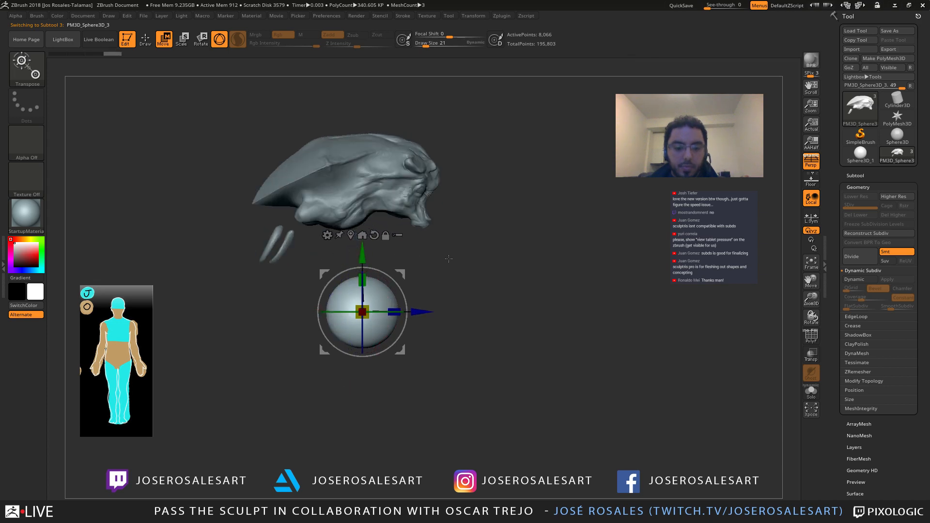
pyautogui.moveTo(423, 312); pyautogui.dragTo(437, 312)
# Step: Apply the Project Primitive transform type to the sphere and view its control handles
pyautogui.click(339, 235)
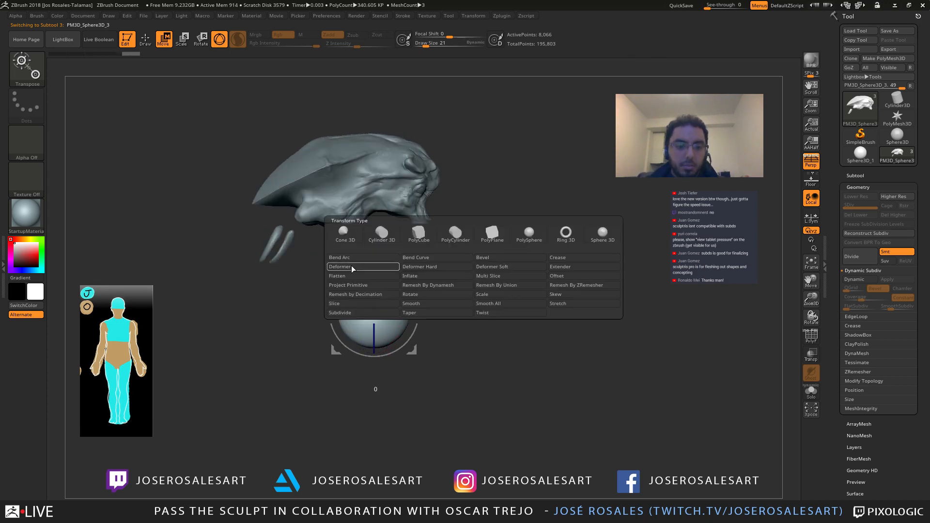
pyautogui.click(347, 284)
pyautogui.keyDown('ctrl'); pyautogui.moveTo(436, 302); pyautogui.dragTo(436, 271, button='right'); pyautogui.keyUp('ctrl')
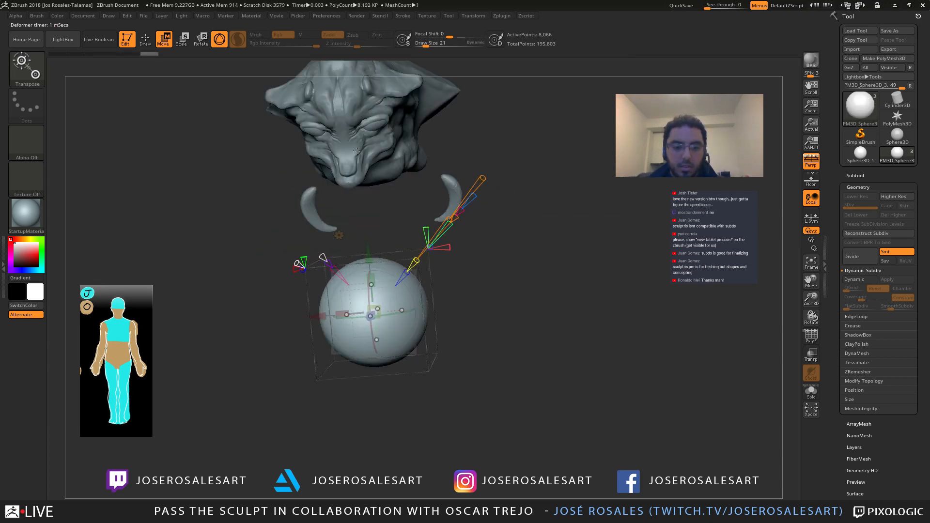
pyautogui.keyDown('alt'); pyautogui.moveTo(378, 97); pyautogui.dragTo(361, 177, button='right'); pyautogui.keyUp('alt')
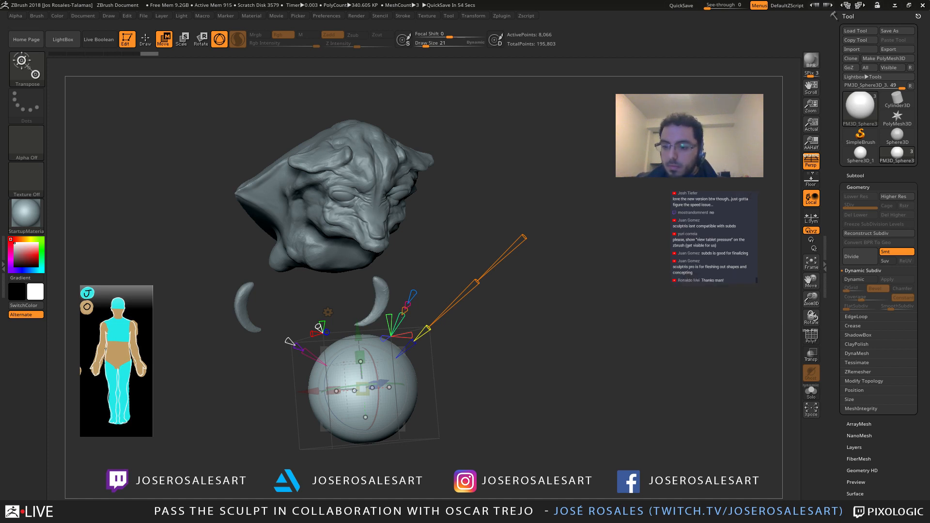
pyautogui.scroll(1, 756, 271)
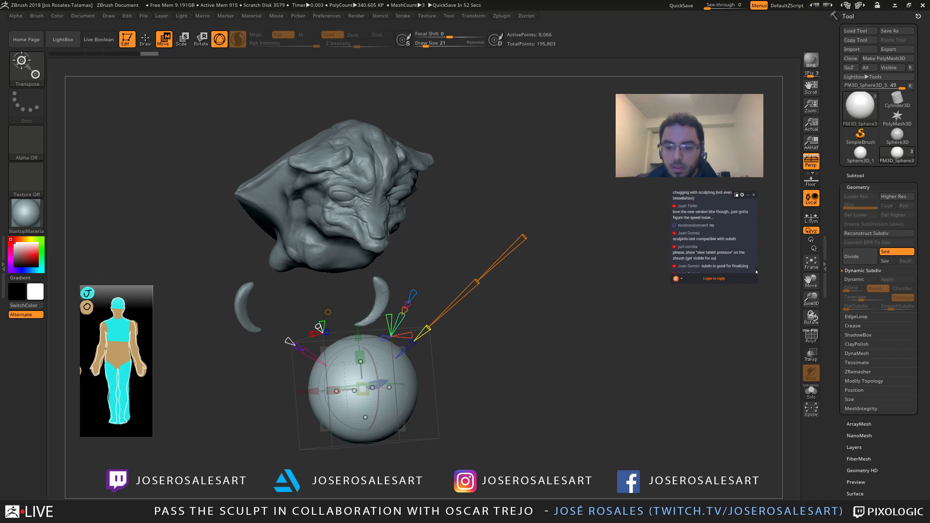
pyautogui.scroll(1, 756, 271)
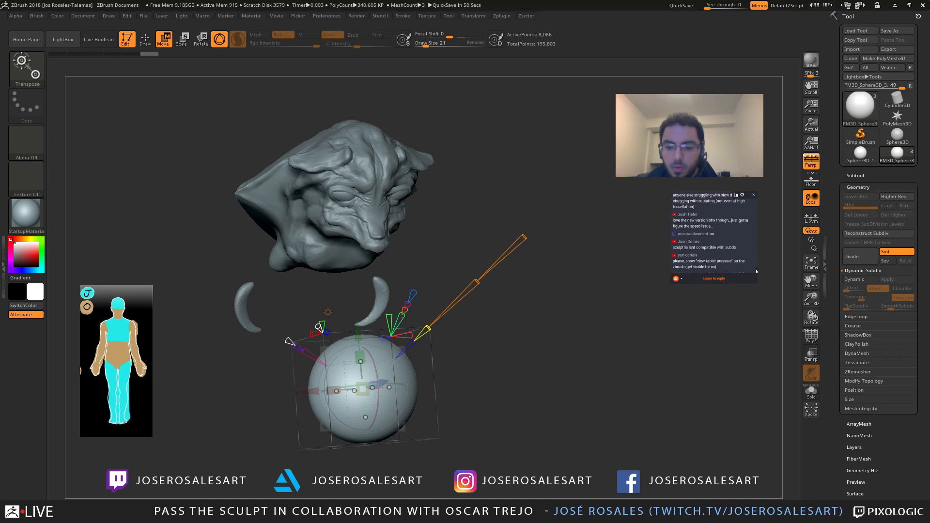
pyautogui.scroll(1, 756, 272)
pyautogui.scroll(-3, 756, 272)
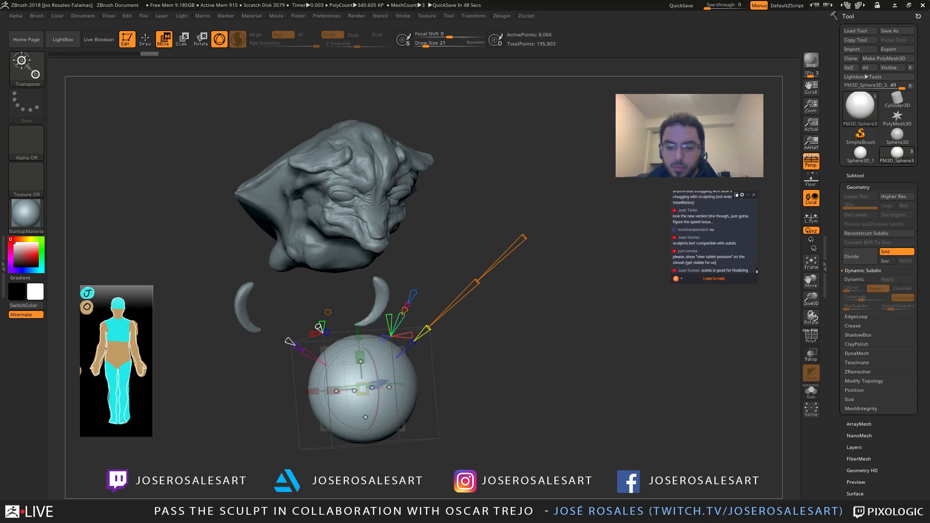
pyautogui.moveTo(757, 272); pyautogui.dragTo(757, 274)
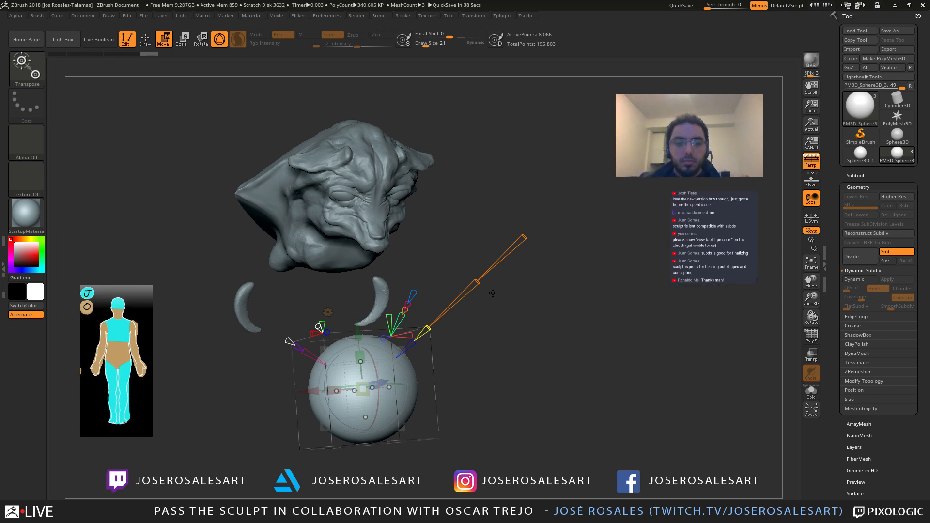
# Step: Examine the Project Primitive cone handles and bounding box around the sphere from several angles and distances
pyautogui.moveTo(493, 292); pyautogui.dragTo(420, 216)
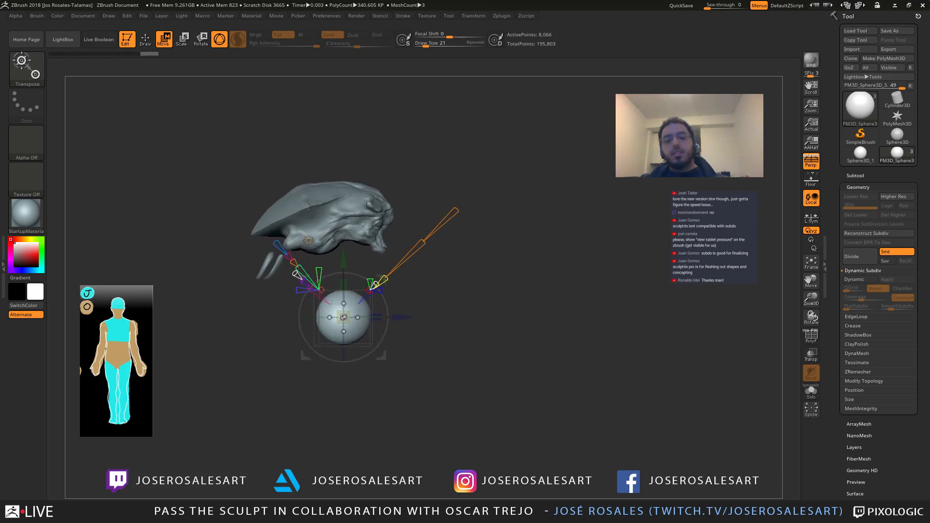
pyautogui.moveTo(395, 291); pyautogui.dragTo(431, 251)
pyautogui.moveTo(397, 298); pyautogui.dragTo(457, 212)
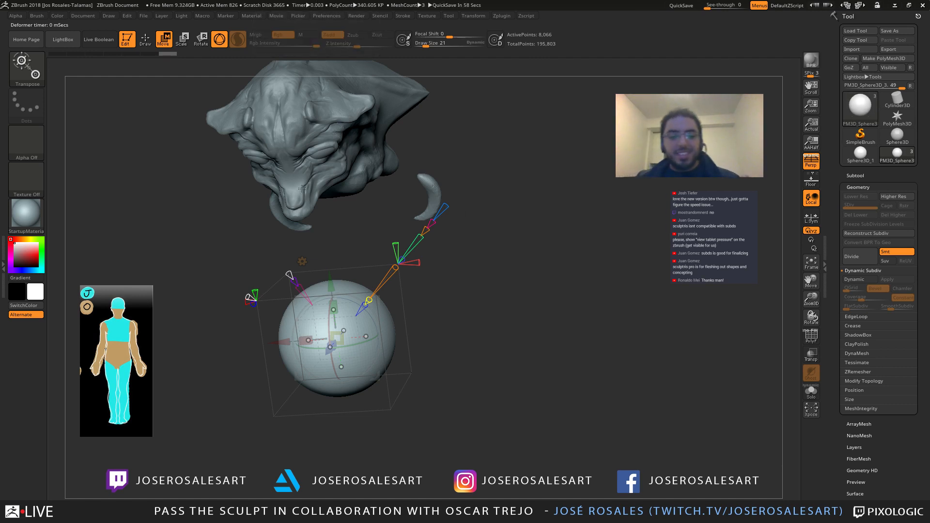
pyautogui.moveTo(302, 188); pyautogui.dragTo(435, 90)
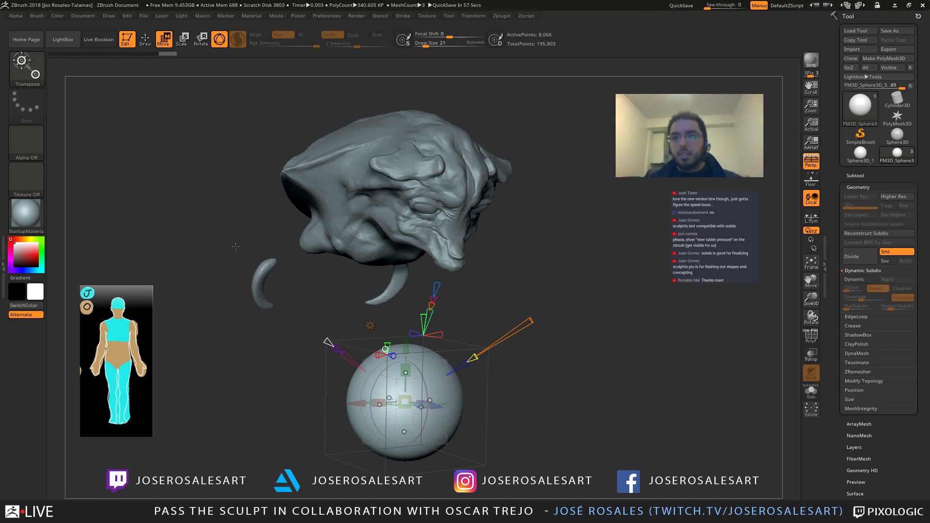
pyautogui.keyDown('alt'); pyautogui.moveTo(298, 285); pyautogui.dragTo(272, 233); pyautogui.keyUp('alt')
pyautogui.moveTo(369, 170); pyautogui.dragTo(451, 154)
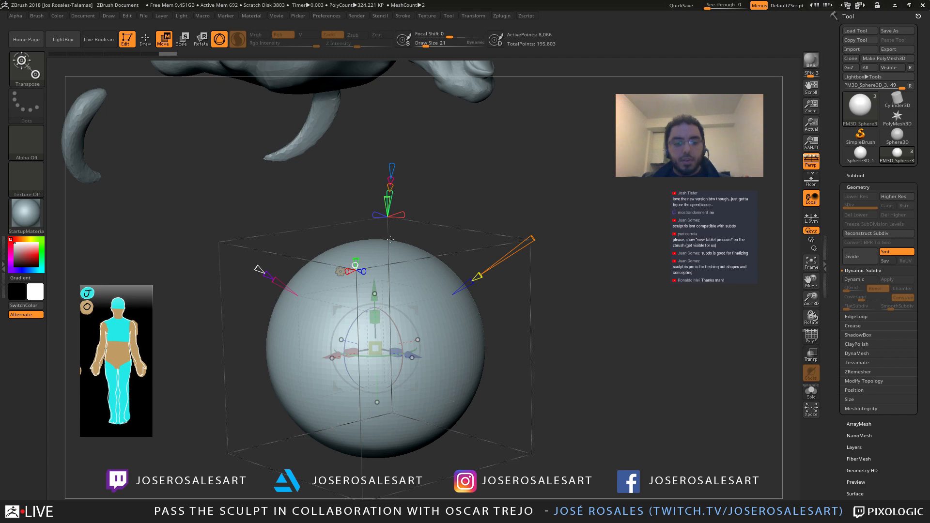
pyautogui.moveTo(390, 239); pyautogui.dragTo(507, 289)
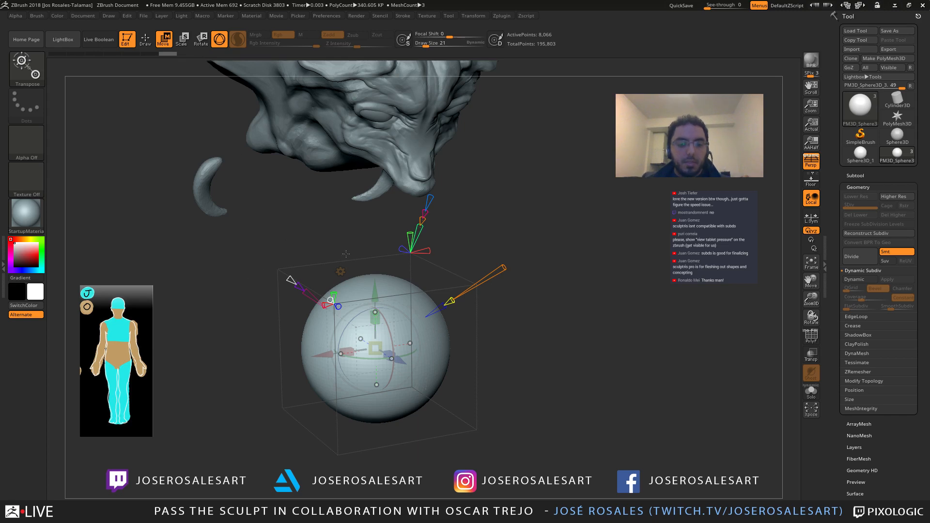
pyautogui.moveTo(346, 253); pyautogui.dragTo(490, 237)
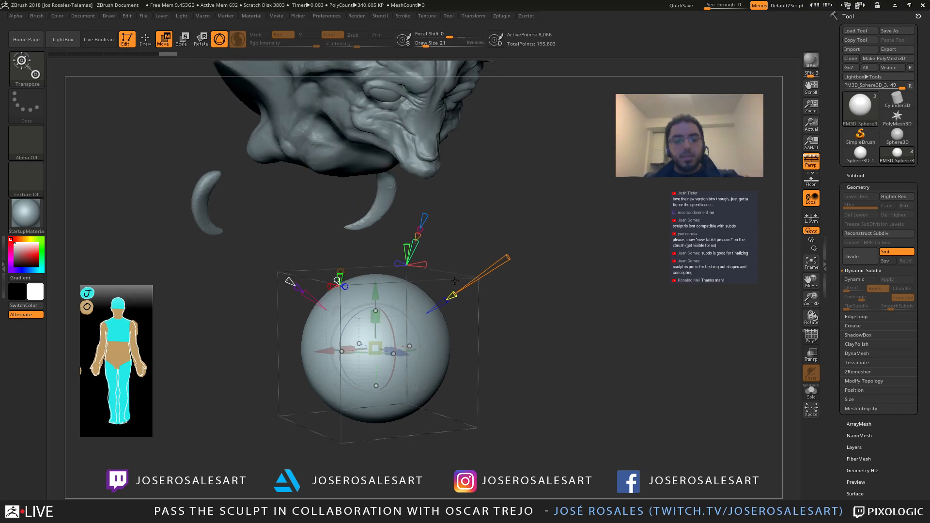
# Step: Enlarge the Project Primitive shape beyond the sphere and stretch it vertically so the mesh becomes an elongated egg form
pyautogui.moveTo(455, 281); pyautogui.dragTo(431, 295)
pyautogui.keyDown('alt'); pyautogui.moveTo(416, 259); pyautogui.dragTo(540, 196); pyautogui.keyUp('alt')
pyautogui.moveTo(455, 277); pyautogui.dragTo(436, 356)
pyautogui.moveTo(362, 298); pyautogui.dragTo(378, 291)
pyautogui.keyDown('alt'); pyautogui.moveTo(630, 128); pyautogui.dragTo(608, 143); pyautogui.keyUp('alt')
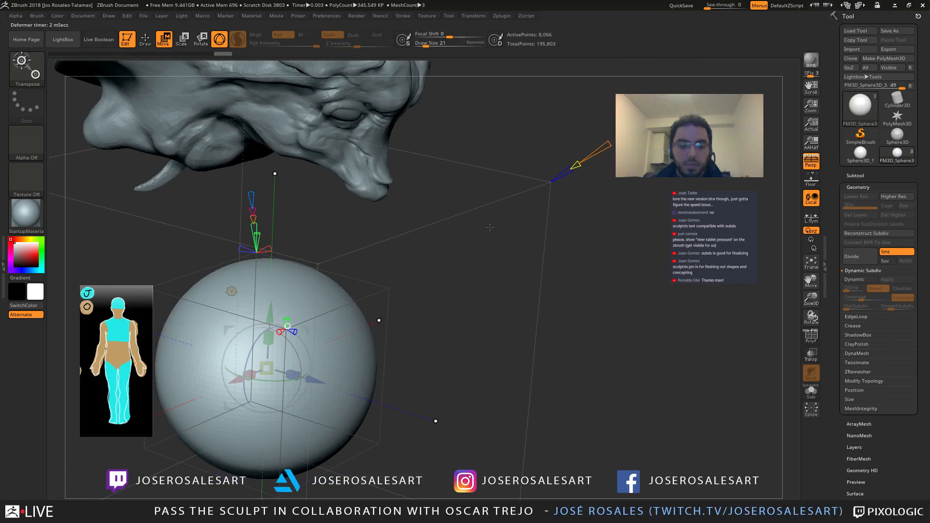
pyautogui.keyDown('alt'); pyautogui.moveTo(387, 397); pyautogui.dragTo(345, 250); pyautogui.keyUp('alt')
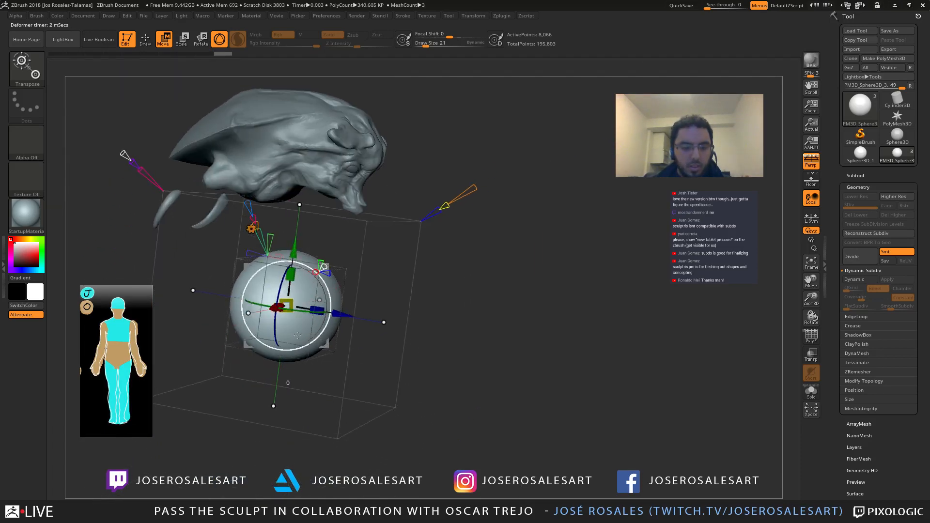
pyautogui.moveTo(291, 270); pyautogui.dragTo(294, 232)
pyautogui.keyDown('alt'); pyautogui.moveTo(352, 310); pyautogui.dragTo(336, 274); pyautogui.keyUp('alt')
pyautogui.moveTo(213, 207); pyautogui.dragTo(324, 257)
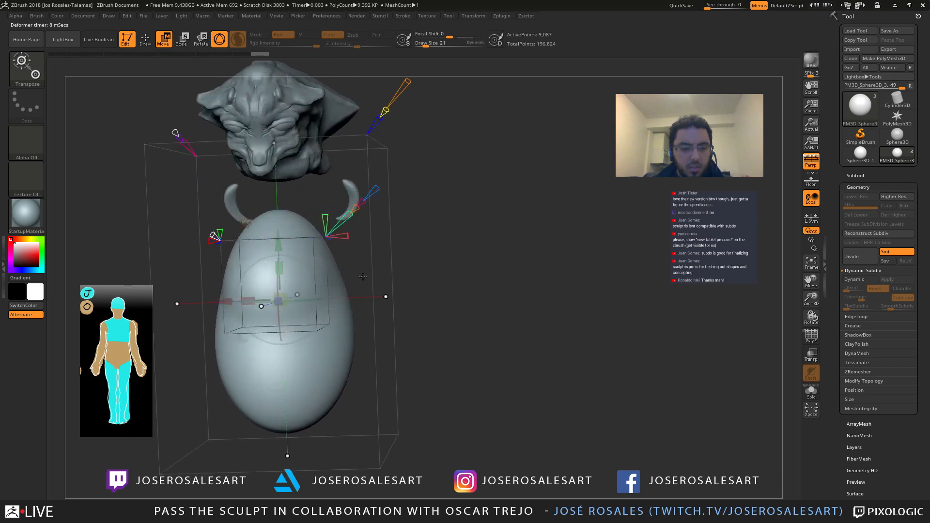
# Step: Try resizing the primitive along its depth axis with the wireframe shown, and undo the attempts
pyautogui.moveTo(373, 271); pyautogui.dragTo(381, 291)
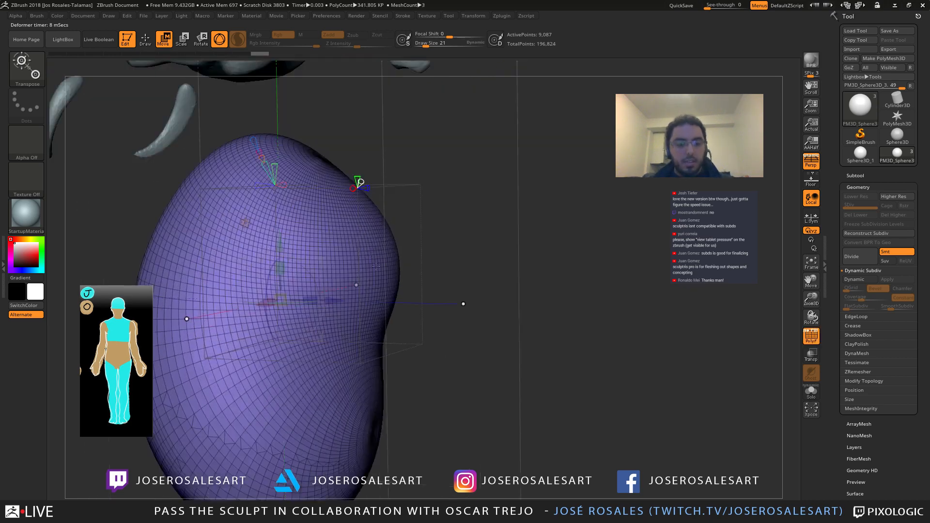
pyautogui.moveTo(461, 305); pyautogui.dragTo(338, 316)
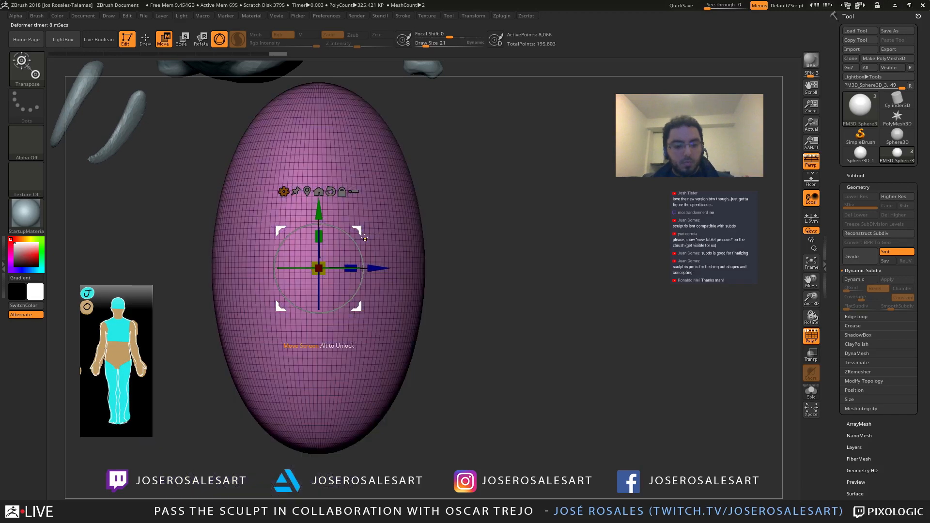
pyautogui.hotkey('ctrl', 'z')
pyautogui.hotkey('ctrl', 'z')
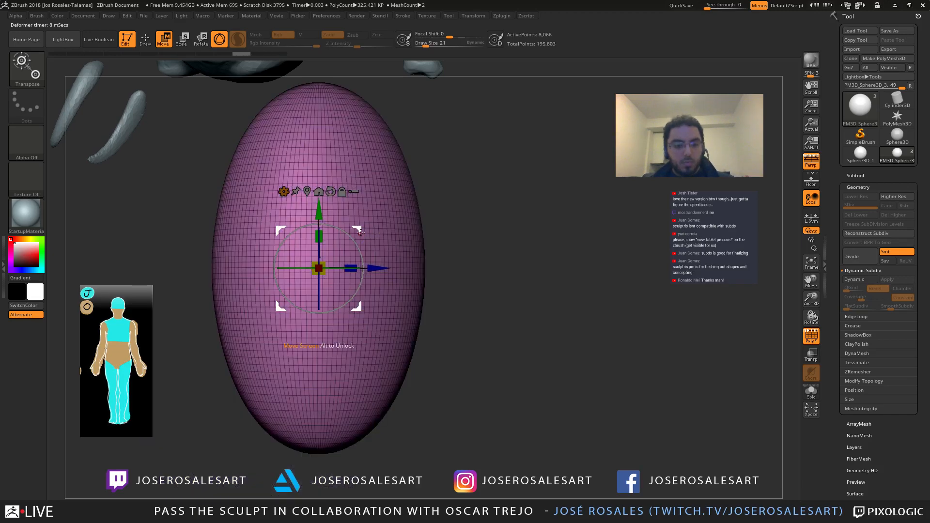
pyautogui.moveTo(363, 229)
pyautogui.mouseDown()
pyautogui.moveTo(298, 280)
pyautogui.moveTo(287, 257)
pyautogui.moveTo(329, 257)
pyautogui.moveTo(275, 305)
pyautogui.moveTo(265, 283)
pyautogui.mouseUp()
pyautogui.hotkey('ctrl', 'z')
# Step: Hide the wireframe and adjust the primitive's size and modifier cones to enlarge its box and strengthen the projection
pyautogui.moveTo(383, 248); pyautogui.dragTo(358, 253, button='right')
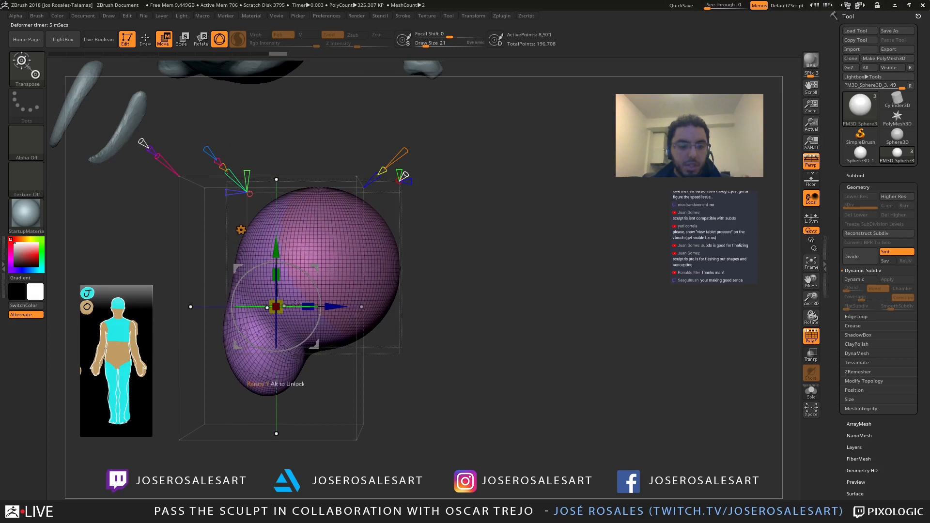
pyautogui.keyDown('ctrl'); pyautogui.moveTo(321, 270); pyautogui.dragTo(472, 179, button='right'); pyautogui.keyUp('ctrl')
pyautogui.hotkey('shift', 'f')
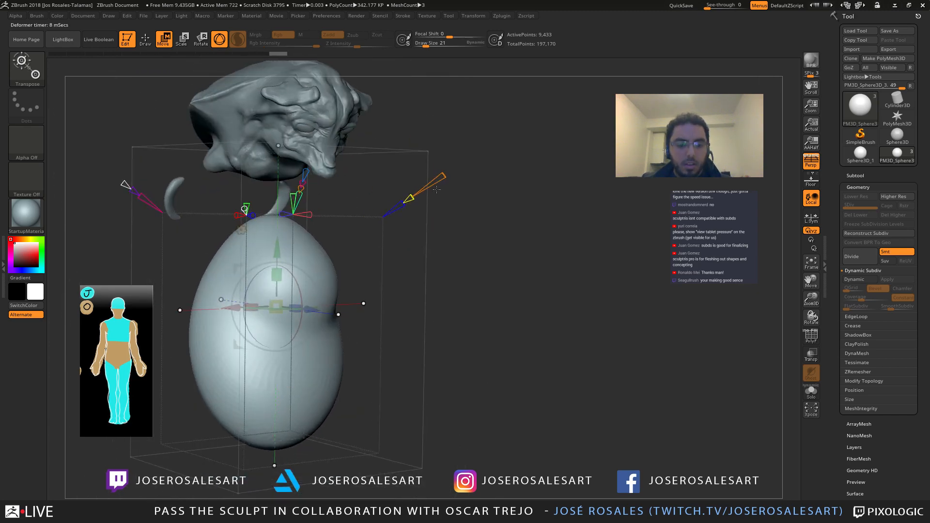
pyautogui.moveTo(432, 185); pyautogui.dragTo(440, 181)
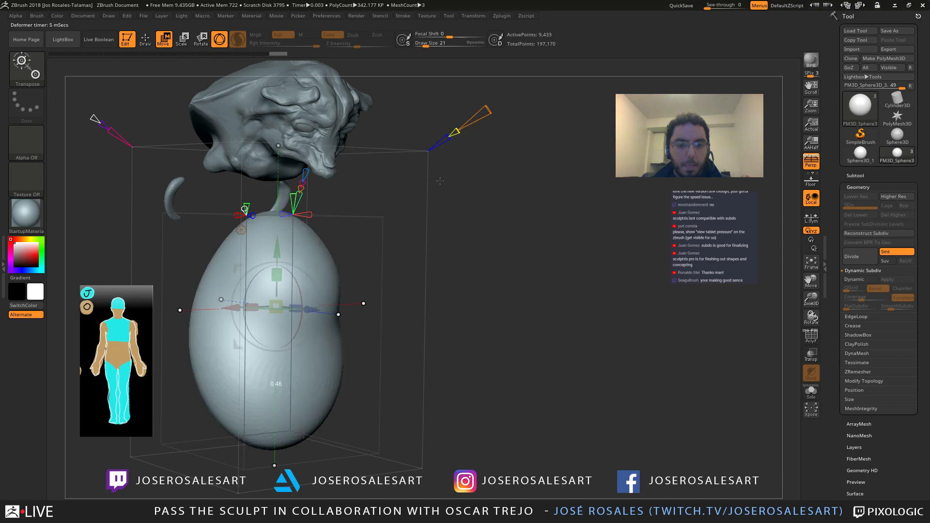
pyautogui.moveTo(458, 139); pyautogui.dragTo(472, 126)
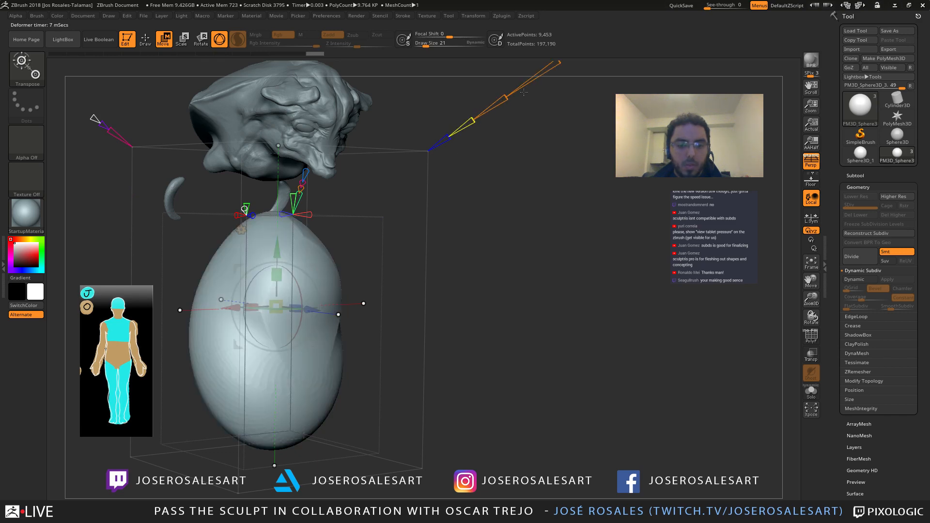
# Step: Tilt the primitive and adjust its height so a squared corner protrudes from the front, and check the form without controls
pyautogui.moveTo(459, 172); pyautogui.dragTo(311, 311, button='right')
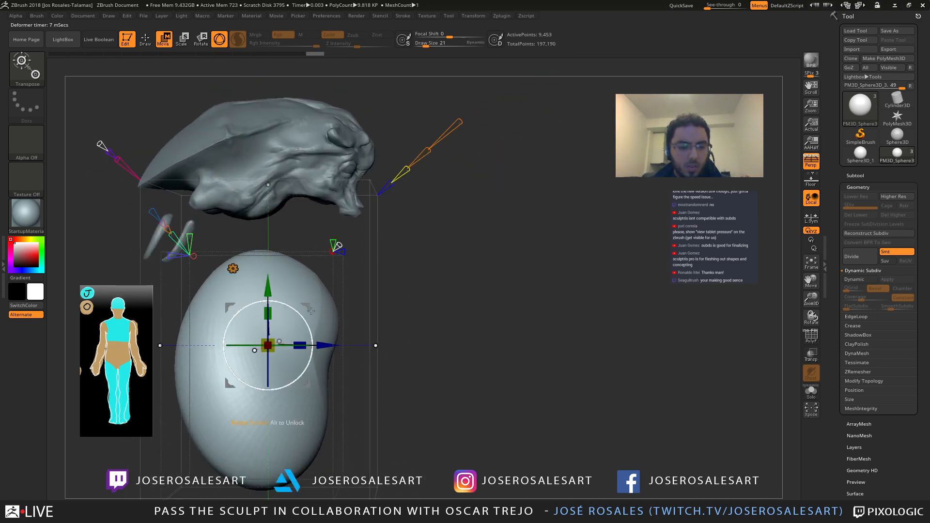
pyautogui.moveTo(328, 342); pyautogui.dragTo(349, 270, button='right')
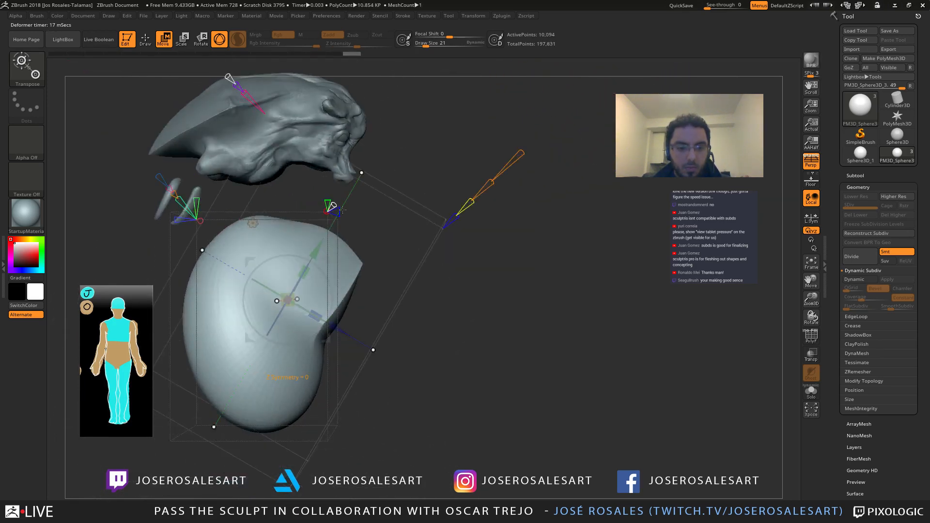
pyautogui.moveTo(359, 173); pyautogui.dragTo(336, 207)
pyautogui.moveTo(337, 207); pyautogui.dragTo(229, 183, button='right')
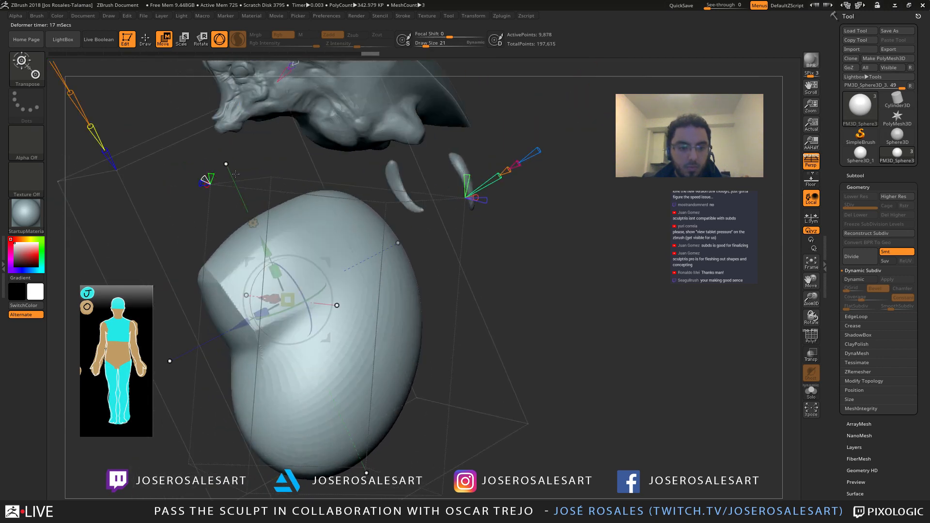
pyautogui.moveTo(229, 182); pyautogui.dragTo(228, 193)
pyautogui.moveTo(228, 193); pyautogui.dragTo(325, 208, button='right')
pyautogui.moveTo(316, 242)
pyautogui.mouseDown(button='right')
pyautogui.moveTo(418, 263)
pyautogui.moveTo(371, 272)
pyautogui.moveTo(388, 268)
pyautogui.moveTo(409, 290)
pyautogui.mouseUp(button='right')
pyautogui.press('q')
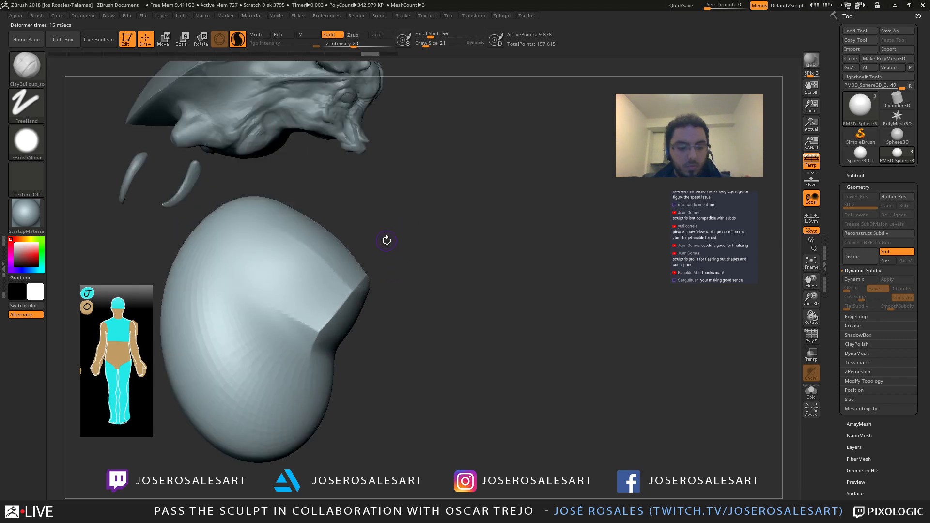
# Step: Add a second projected primitive at the lower back of the form and rotate it to a steeper angle
pyautogui.press('w')
pyautogui.moveTo(386, 241); pyautogui.dragTo(392, 261, button='right')
pyautogui.moveTo(226, 217)
pyautogui.keyDown('alt'); pyautogui.mouseDown(button='right')
pyautogui.moveTo(316, 218)
pyautogui.moveTo(321, 191)
pyautogui.mouseUp(button='right'); pyautogui.keyUp('alt')
pyautogui.keyDown('ctrl'); pyautogui.moveTo(439, 267); pyautogui.dragTo(388, 320); pyautogui.keyUp('ctrl')
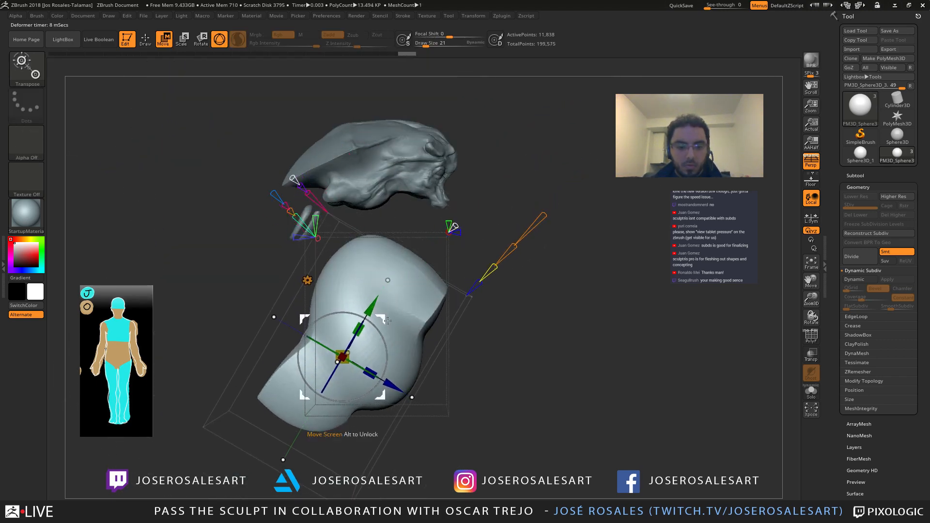
pyautogui.moveTo(390, 362); pyautogui.dragTo(393, 325)
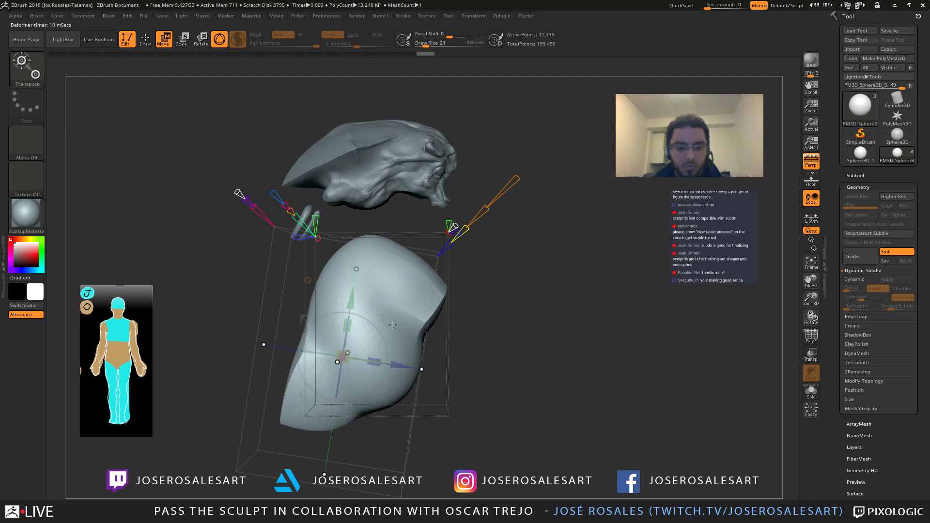
# Step: Try a modifier of 0.93 on the second primitive, readjust it, and reposition and tilt the primitive to square off the lower end
pyautogui.moveTo(465, 229); pyautogui.dragTo(496, 199)
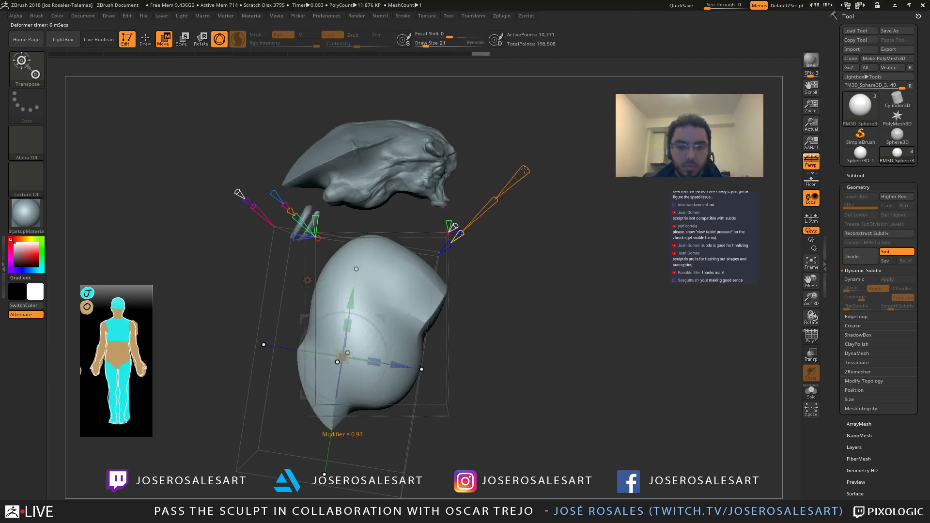
pyautogui.moveTo(524, 171); pyautogui.dragTo(497, 201)
pyautogui.keyDown('shift'); pyautogui.moveTo(524, 228); pyautogui.dragTo(514, 256); pyautogui.keyUp('shift')
pyautogui.keyDown('alt'); pyautogui.moveTo(395, 338); pyautogui.dragTo(383, 275); pyautogui.keyUp('alt')
pyautogui.moveTo(386, 315); pyautogui.dragTo(366, 256)
pyautogui.moveTo(356, 306); pyautogui.dragTo(371, 315)
pyautogui.moveTo(368, 277)
pyautogui.mouseDown()
pyautogui.moveTo(359, 256)
pyautogui.moveTo(365, 266)
pyautogui.mouseUp()
pyautogui.moveTo(365, 266)
pyautogui.mouseDown(button='right')
pyautogui.moveTo(341, 268)
pyautogui.moveTo(375, 270)
pyautogui.mouseUp(button='right')
pyautogui.moveTo(375, 270); pyautogui.dragTo(372, 259)
# Step: Check the form without its controls, and try enlarging the second primitive and raising it toward the middle of the form
pyautogui.press('q')
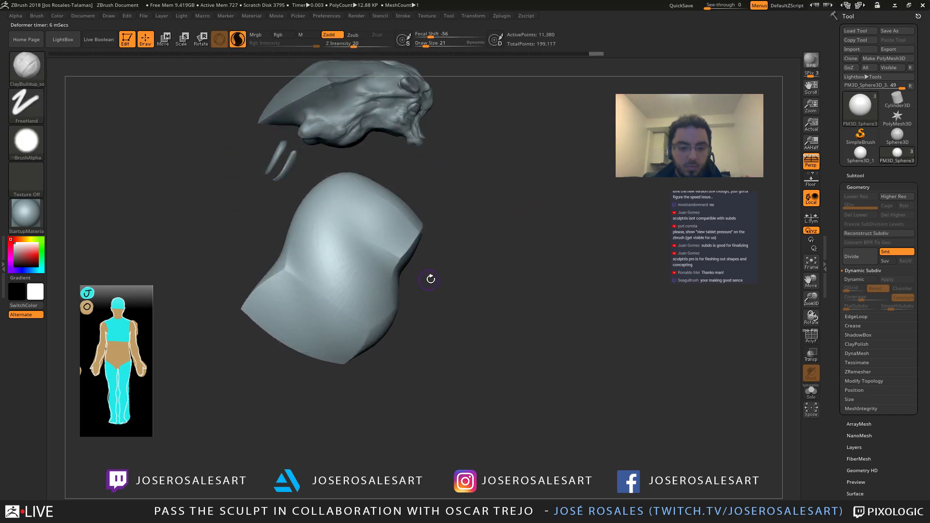
pyautogui.moveTo(429, 279)
pyautogui.mouseDown()
pyautogui.moveTo(424, 265)
pyautogui.moveTo(401, 273)
pyautogui.moveTo(416, 276)
pyautogui.moveTo(420, 264)
pyautogui.mouseUp()
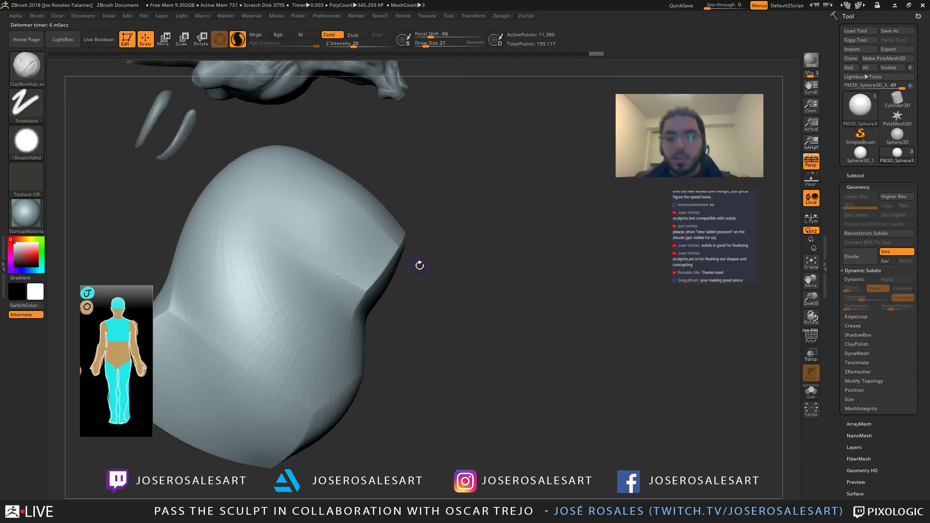
pyautogui.keyDown('alt'); pyautogui.moveTo(299, 141); pyautogui.dragTo(352, 216); pyautogui.keyUp('alt')
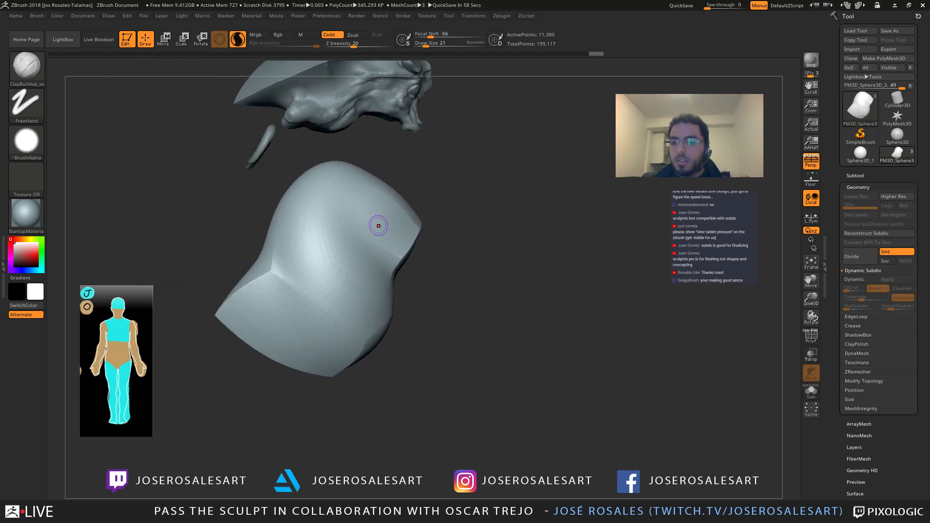
pyautogui.moveTo(378, 226)
pyautogui.keyDown('alt'); pyautogui.mouseDown(button='right')
pyautogui.moveTo(398, 229)
pyautogui.moveTo(348, 253)
pyautogui.mouseUp(button='right'); pyautogui.keyUp('alt')
pyautogui.press('w')
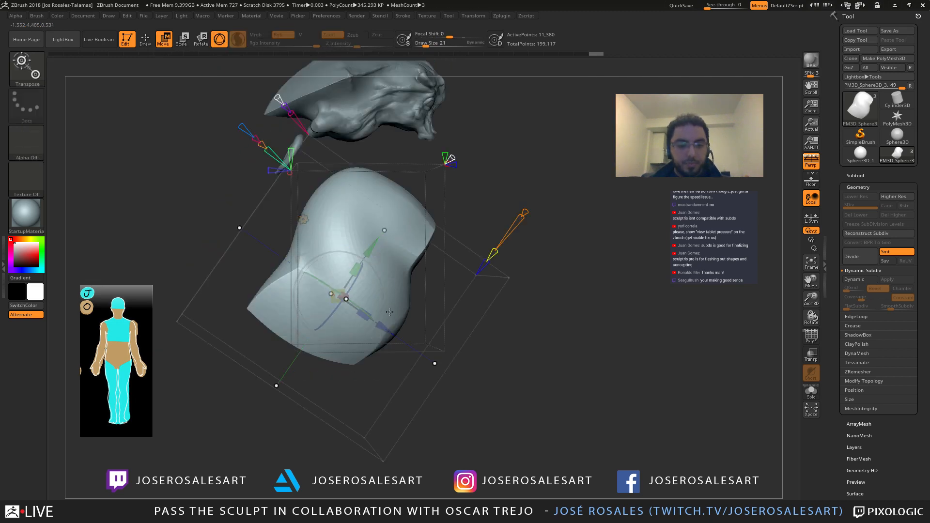
pyautogui.moveTo(454, 263)
pyautogui.mouseDown()
pyautogui.moveTo(416, 263)
pyautogui.moveTo(445, 285)
pyautogui.mouseUp()
pyautogui.moveTo(410, 215)
pyautogui.mouseDown()
pyautogui.moveTo(420, 221)
pyautogui.moveTo(410, 216)
pyautogui.moveTo(400, 244)
pyautogui.moveTo(367, 271)
pyautogui.moveTo(350, 238)
pyautogui.moveTo(371, 221)
pyautogui.moveTo(370, 256)
pyautogui.moveTo(395, 225)
pyautogui.moveTo(527, 190)
pyautogui.moveTo(477, 222)
pyautogui.mouseUp()
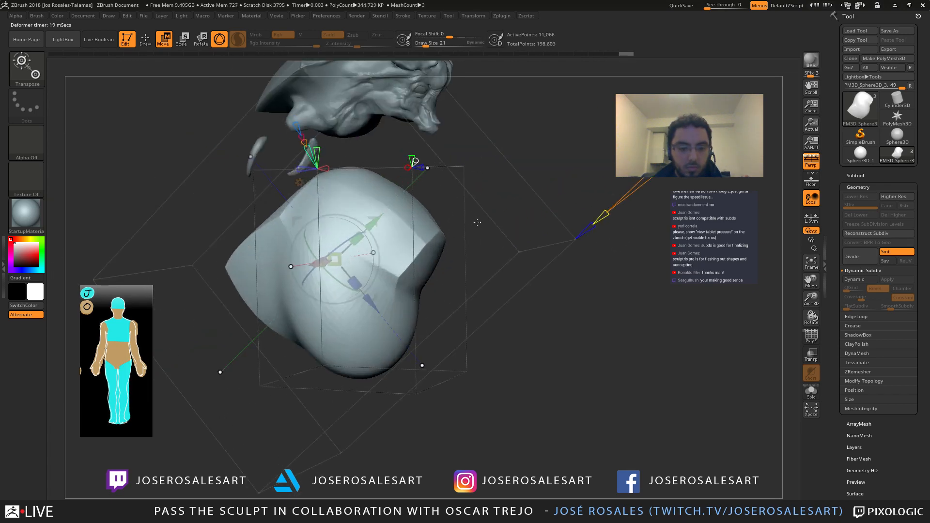
# Step: Undo the recent size, position, rotation and modifier changes to the second projected primitive
pyautogui.hotkey('ctrl', 'z')
pyautogui.hotkey('ctrl', 'z')
pyautogui.hotkey('ctrl', 'z')
pyautogui.hotkey('ctrl', 'z')
pyautogui.hotkey('ctrl', 'z')
pyautogui.hotkey('ctrl', 'z')
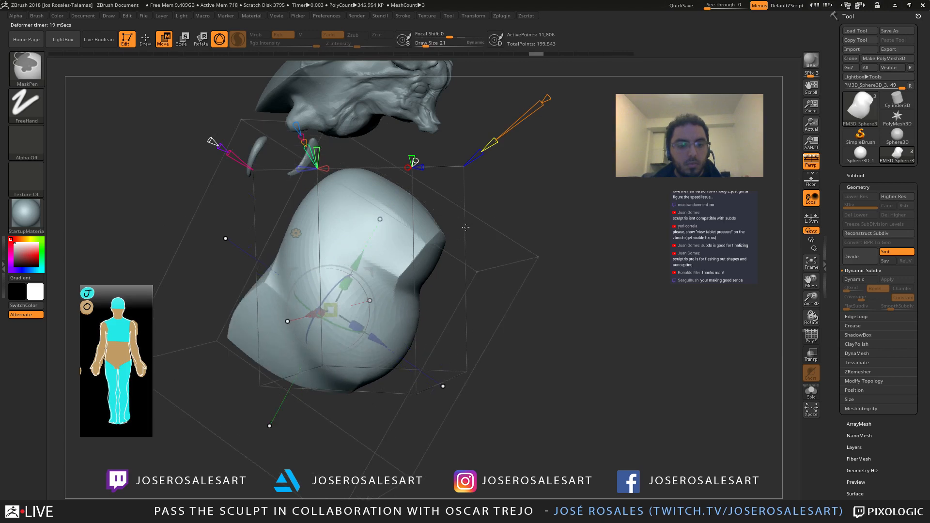
pyautogui.hotkey('ctrl', 'z')
pyautogui.hotkey('ctrl', 'z')
pyautogui.hotkey('ctrl', 'z')
pyautogui.hotkey('ctrl', 'z')
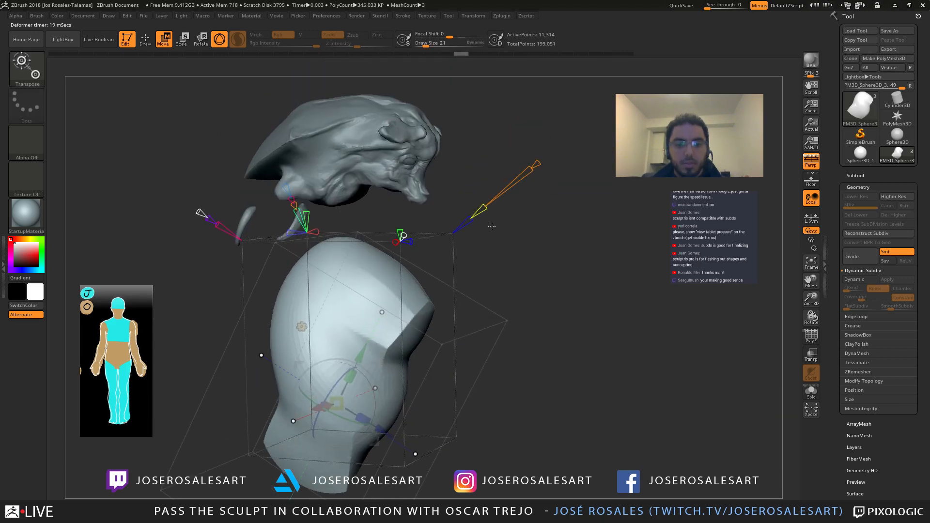
pyautogui.hotkey('ctrl', 'z')
pyautogui.hotkey('ctrl', 'z')
pyautogui.hotkey('ctrl', 'z')
pyautogui.hotkey('ctrl', 'z')
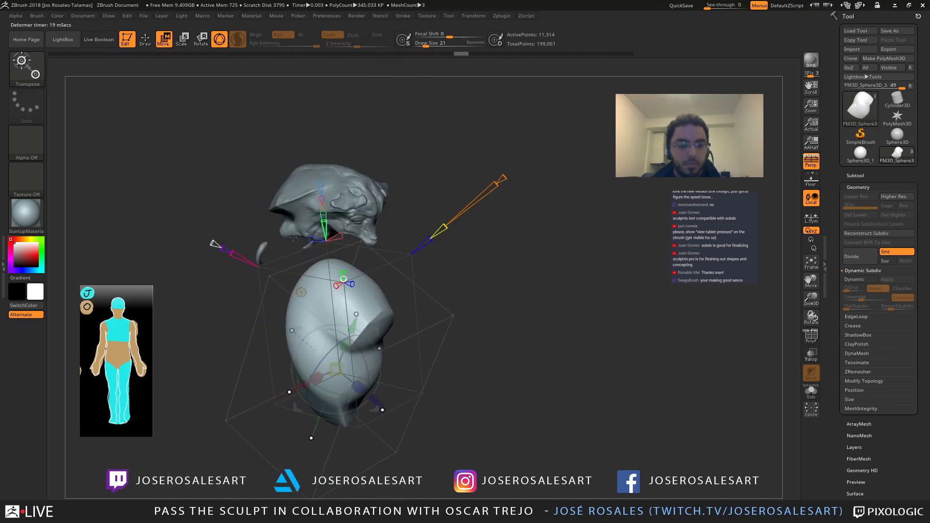
# Step: Fully reset the projection primitive and move the reset primitive out to the upper side of the form
pyautogui.click(309, 302)
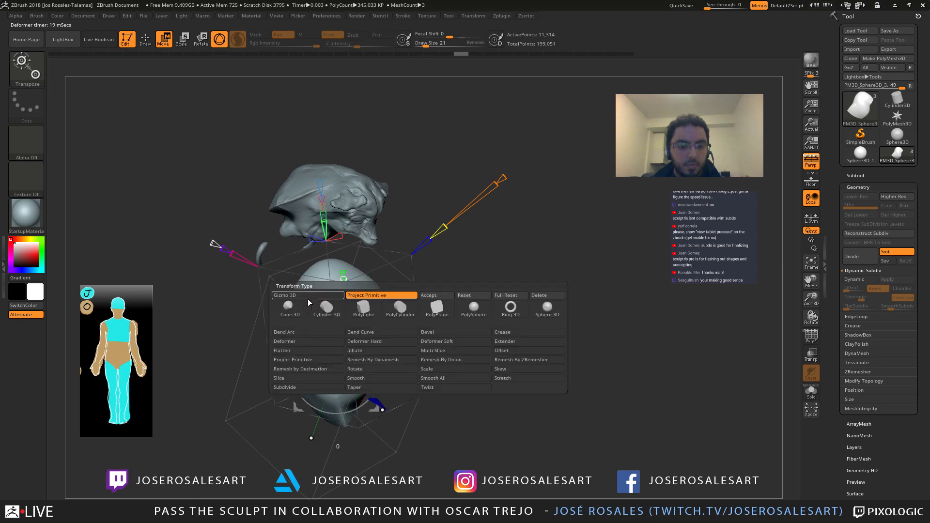
pyautogui.click(503, 298)
pyautogui.moveTo(410, 323); pyautogui.dragTo(412, 257)
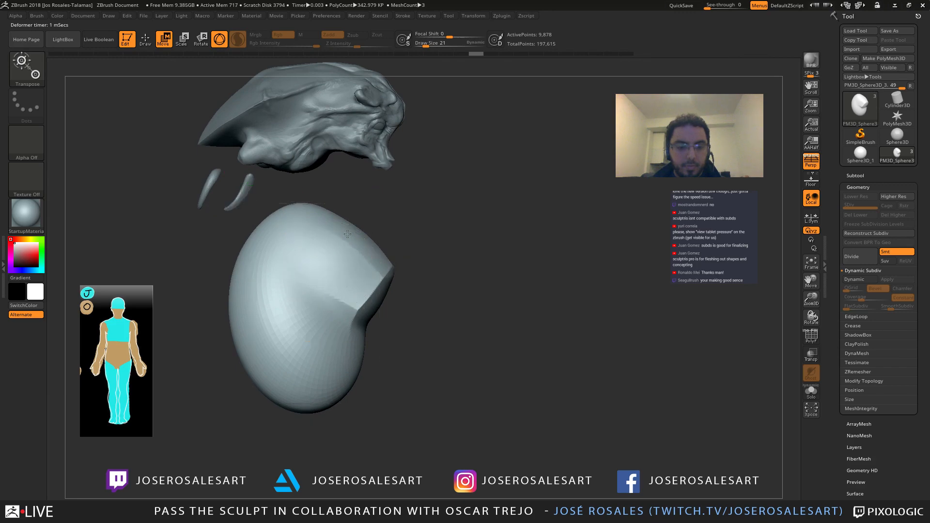
pyautogui.moveTo(348, 234); pyautogui.dragTo(356, 232)
pyautogui.keyDown('alt'); pyautogui.moveTo(381, 180); pyautogui.dragTo(375, 202); pyautogui.keyUp('alt')
pyautogui.moveTo(346, 261); pyautogui.dragTo(324, 258)
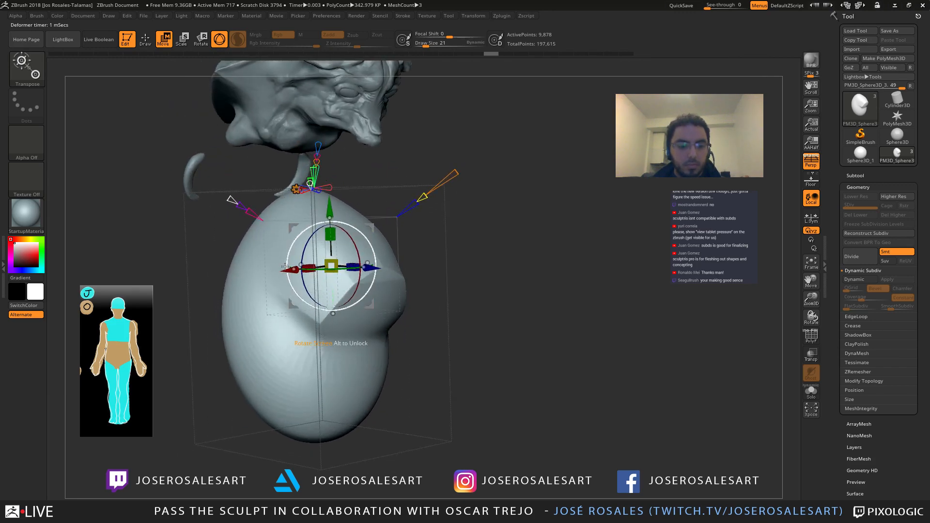
pyautogui.keyDown('shift'); pyautogui.moveTo(271, 273); pyautogui.dragTo(257, 272); pyautogui.keyUp('shift')
pyautogui.moveTo(228, 196); pyautogui.dragTo(214, 199)
pyautogui.moveTo(269, 267); pyautogui.dragTo(292, 270)
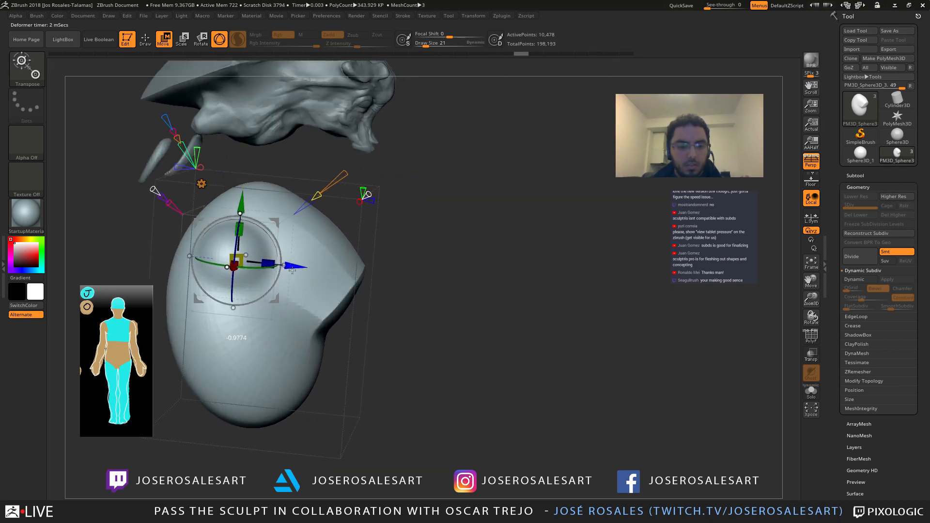
# Step: Reshape the side primitive with its modifiers into a pointed, mirrored spike and stretch it outward
pyautogui.moveTo(365, 211); pyautogui.dragTo(390, 221)
pyautogui.moveTo(295, 227)
pyautogui.mouseDown()
pyautogui.moveTo(310, 234)
pyautogui.moveTo(411, 170)
pyautogui.mouseUp()
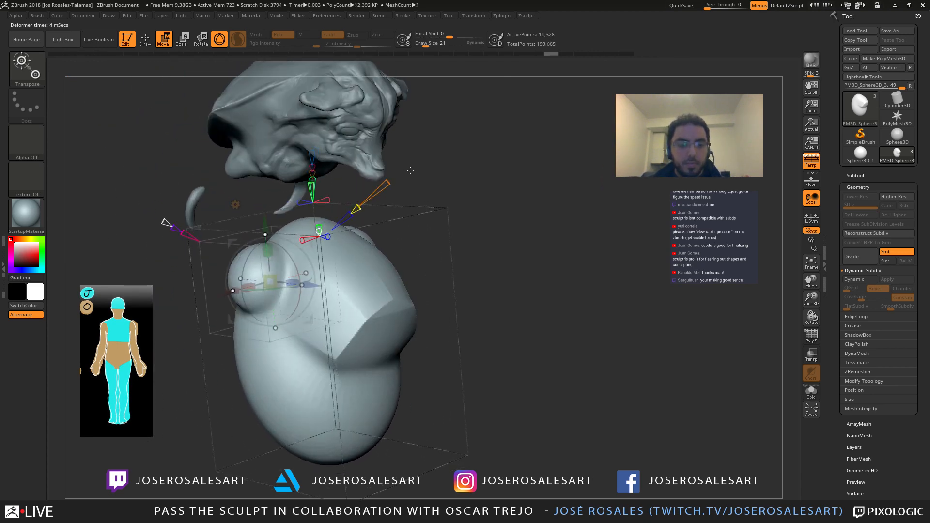
pyautogui.moveTo(356, 209); pyautogui.dragTo(435, 151)
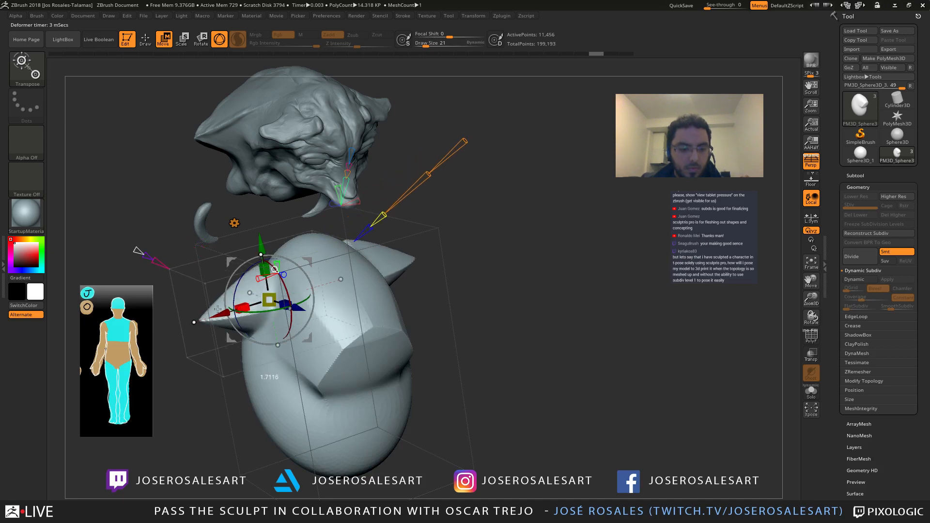
pyautogui.moveTo(218, 309); pyautogui.dragTo(126, 277)
# Step: Rotate the side spike so its tip points up and back from the form like a horn
pyautogui.moveTo(299, 268); pyautogui.dragTo(271, 254)
pyautogui.moveTo(334, 240)
pyautogui.mouseDown()
pyautogui.moveTo(272, 252)
pyautogui.moveTo(291, 240)
pyautogui.moveTo(346, 248)
pyautogui.mouseUp()
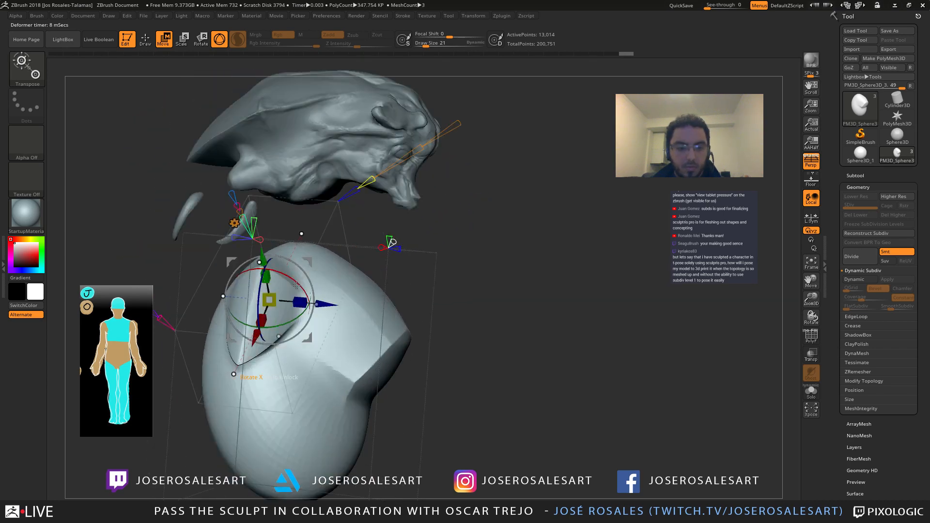
pyautogui.moveTo(277, 327); pyautogui.dragTo(299, 291)
pyautogui.moveTo(360, 254); pyautogui.dragTo(258, 297)
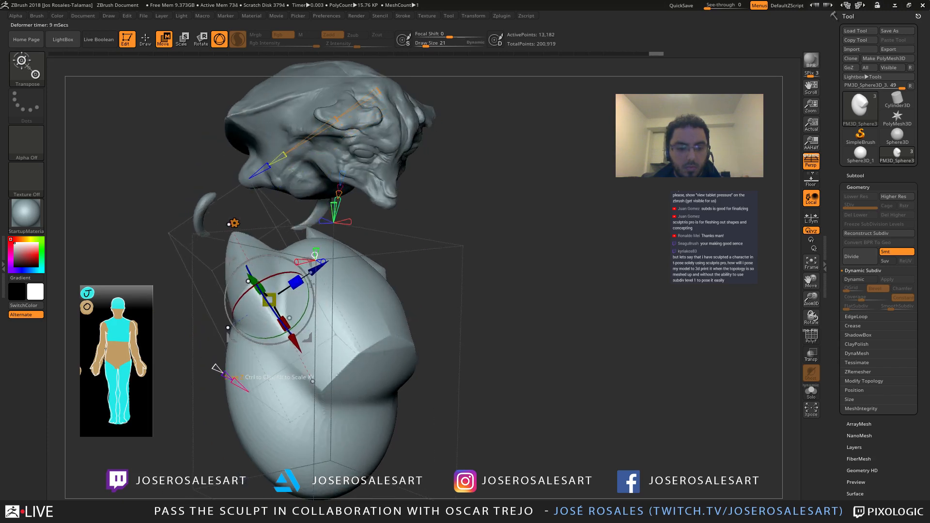
pyautogui.moveTo(311, 283); pyautogui.dragTo(326, 259)
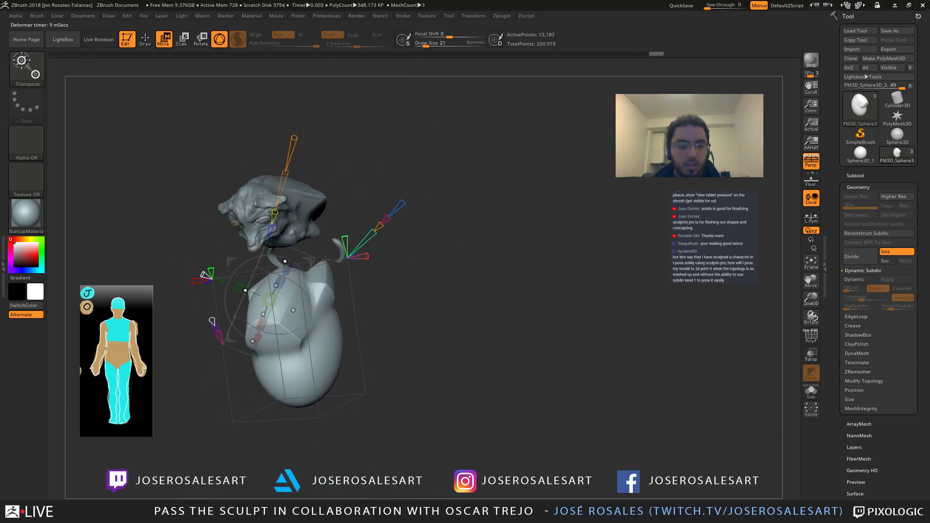
pyautogui.keyDown('ctrl'); pyautogui.moveTo(326, 259); pyautogui.dragTo(388, 319, button='right'); pyautogui.keyUp('ctrl')
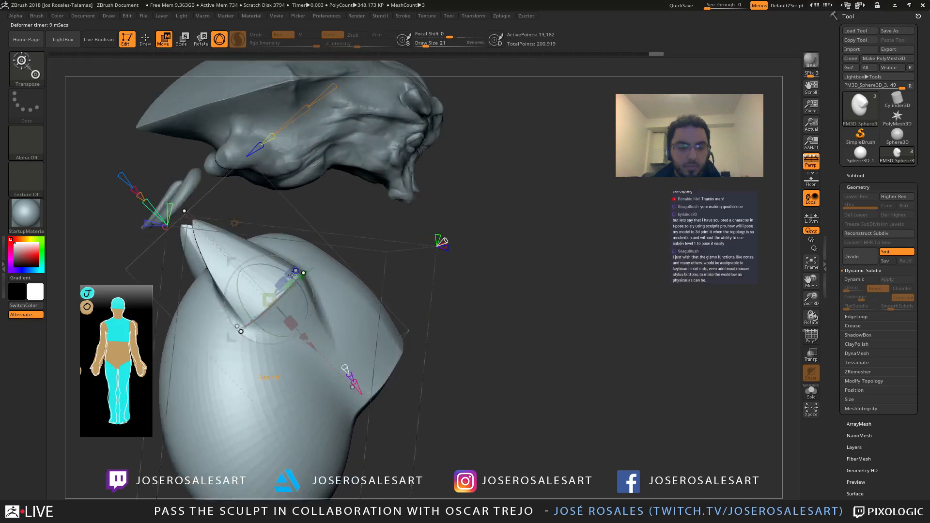
# Step: Refine the horn primitive's position and shape, checking the form with the transform controls hidden
pyautogui.moveTo(311, 271); pyautogui.dragTo(308, 276)
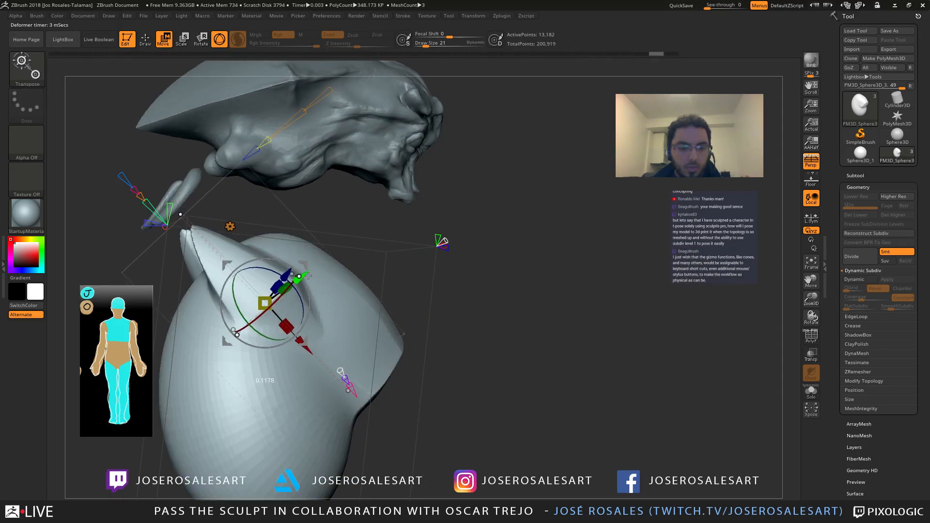
pyautogui.moveTo(322, 268)
pyautogui.mouseDown(button='right')
pyautogui.moveTo(262, 269)
pyautogui.moveTo(264, 242)
pyautogui.moveTo(409, 271)
pyautogui.moveTo(410, 291)
pyautogui.moveTo(411, 257)
pyautogui.mouseUp(button='right')
pyautogui.press('q')
pyautogui.keyDown('ctrl'); pyautogui.moveTo(411, 257); pyautogui.dragTo(353, 281, button='right'); pyautogui.keyUp('ctrl')
pyautogui.moveTo(279, 254)
pyautogui.mouseDown(button='right')
pyautogui.moveTo(297, 272)
pyautogui.moveTo(349, 259)
pyautogui.moveTo(365, 272)
pyautogui.moveTo(239, 217)
pyautogui.moveTo(342, 283)
pyautogui.mouseUp(button='right')
pyautogui.press('w')
pyautogui.click(282, 345)
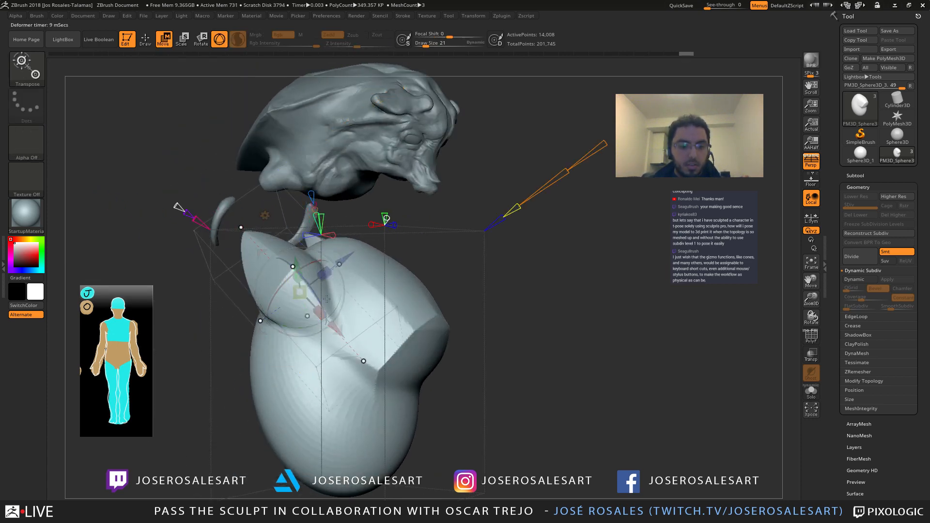
pyautogui.moveTo(286, 339); pyautogui.dragTo(381, 257, button='right')
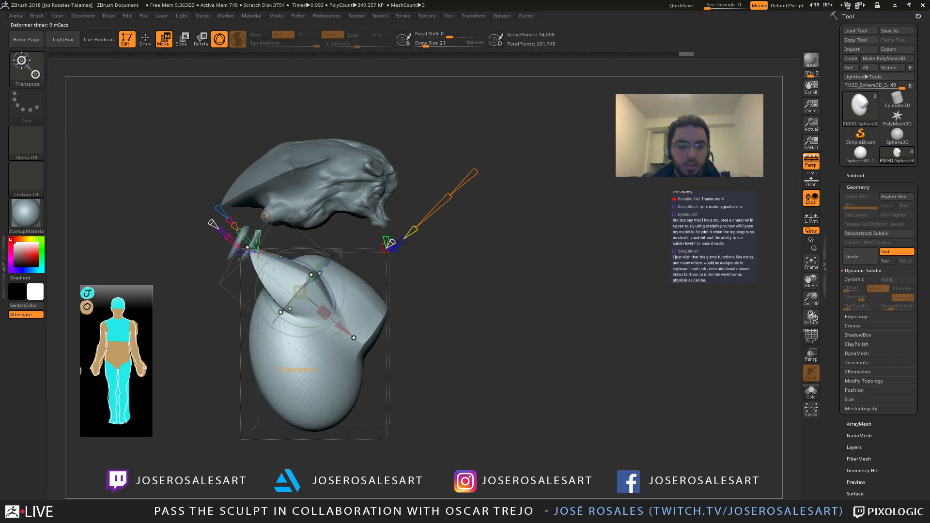
# Step: Keep the projected horns, fully reset the primitive, and place it as a large rounded bulge at the lower back of the form
pyautogui.click(264, 215)
pyautogui.click(463, 215)
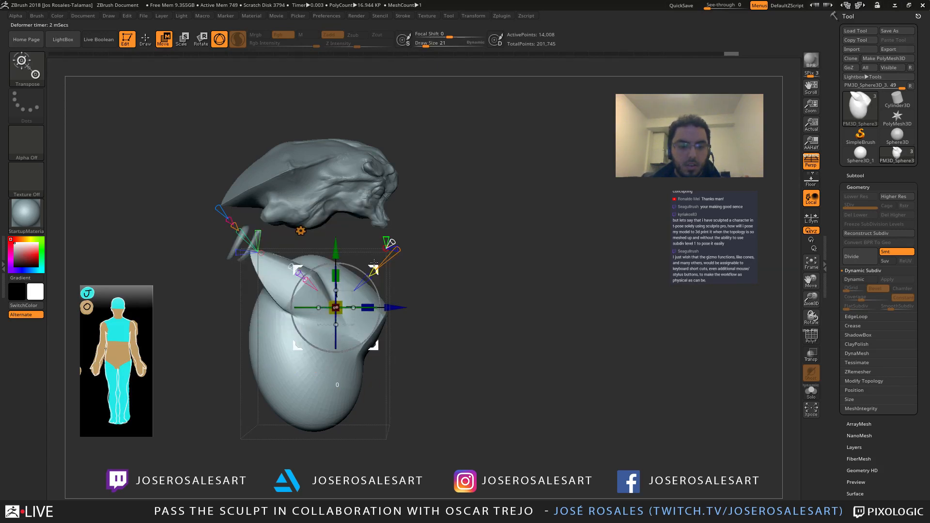
pyautogui.moveTo(373, 270); pyautogui.dragTo(312, 336)
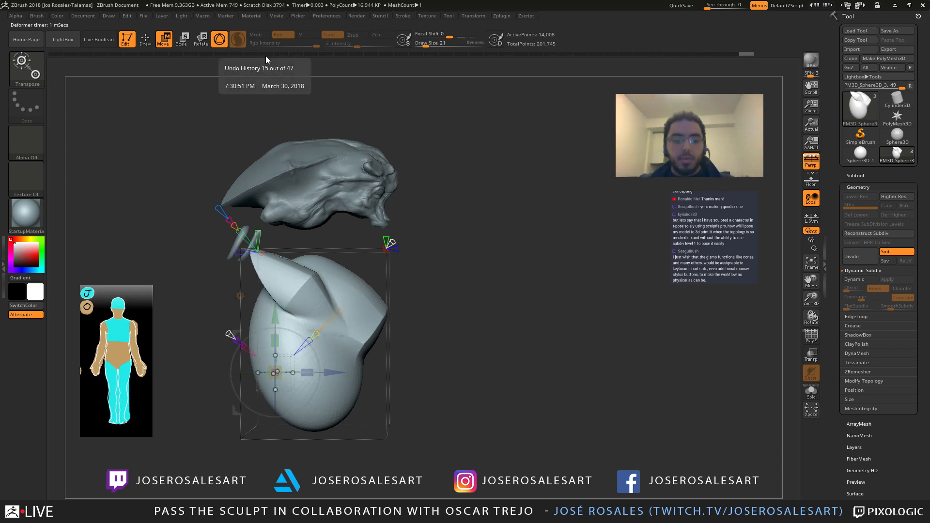
pyautogui.keyDown('alt'); pyautogui.moveTo(299, 331); pyautogui.dragTo(324, 297, button='right'); pyautogui.keyUp('alt')
pyautogui.moveTo(356, 320); pyautogui.dragTo(335, 296)
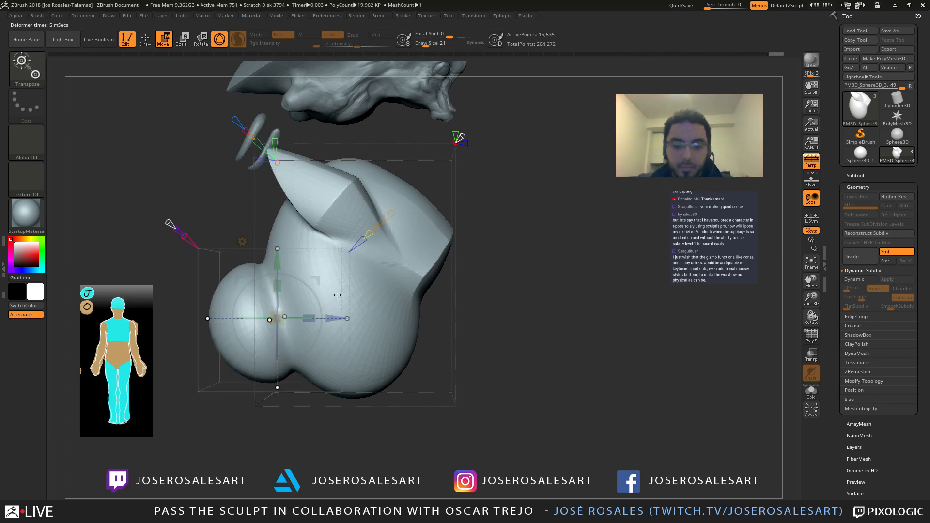
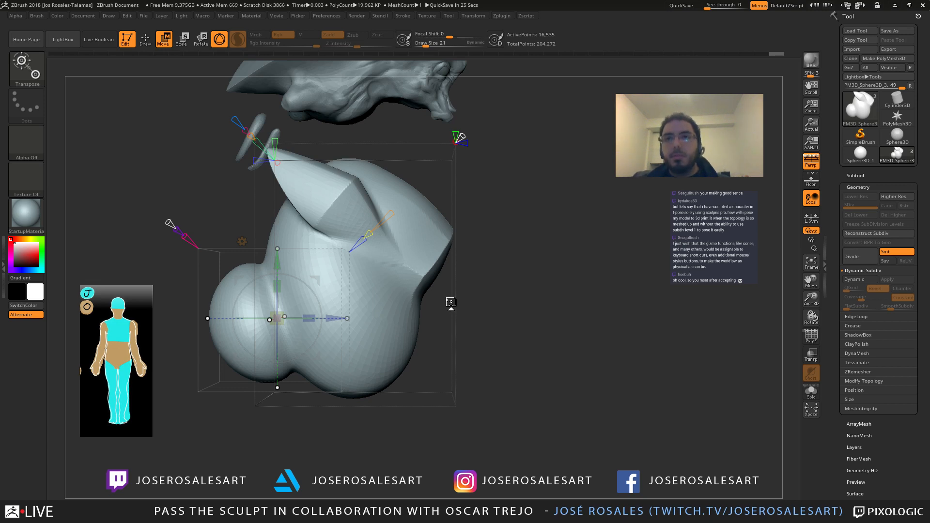
# Step: Display the polygroup wireframe on the projected form and make the creature head the active subtool
pyautogui.keyDown('alt'); pyautogui.moveTo(301, 93); pyautogui.dragTo(364, 192, button='right'); pyautogui.keyUp('alt')
pyautogui.hotkey('shift', 'f')
pyautogui.click(417, 170)
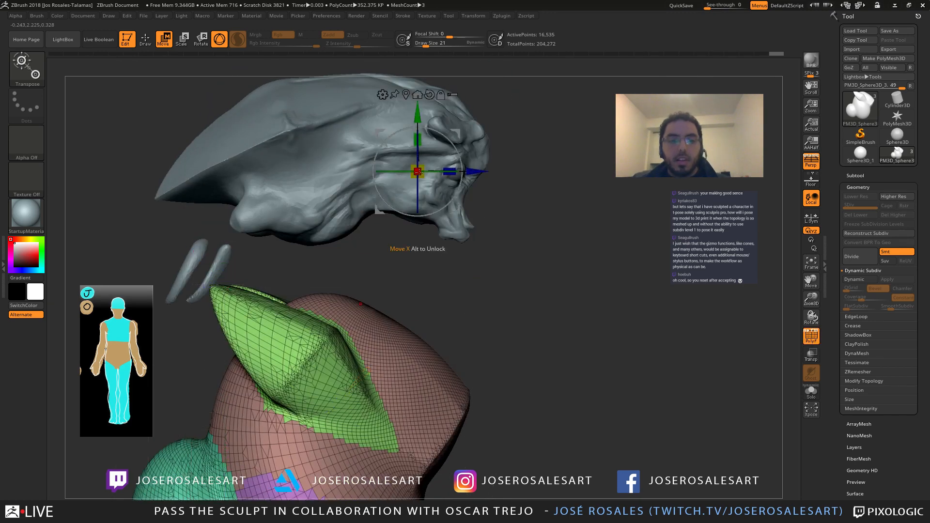
pyautogui.keyDown('alt'); pyautogui.moveTo(392, 137); pyautogui.dragTo(426, 213, button='right'); pyautogui.keyUp('alt')
pyautogui.keyDown('alt'); pyautogui.click(416, 179); pyautogui.keyUp('alt')
pyautogui.moveTo(475, 194); pyautogui.dragTo(325, 151, button='right')
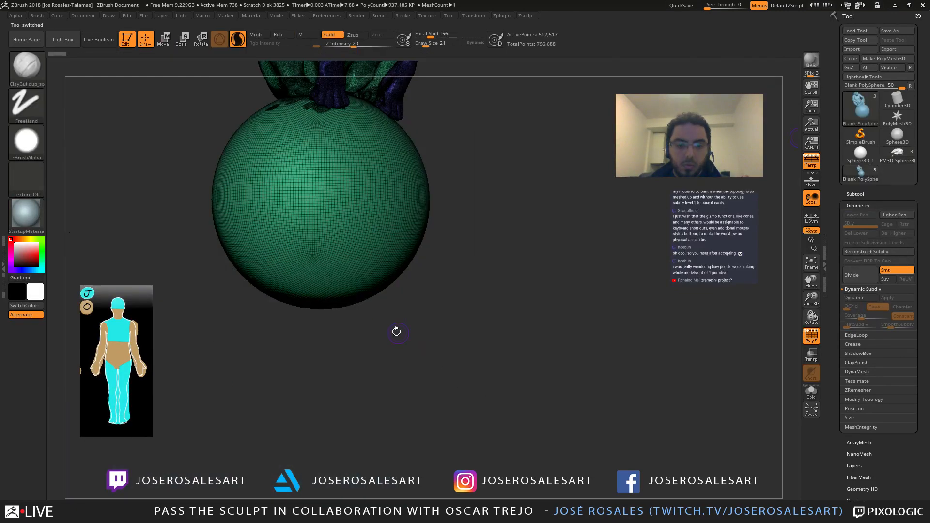
# Step: Examine the seated chimp sculpt's polygroups and topology, then inspect its pose and surface with the wireframe hidden
pyautogui.moveTo(450, 183)
pyautogui.mouseDown()
pyautogui.moveTo(442, 306)
pyautogui.moveTo(368, 251)
pyautogui.mouseUp()
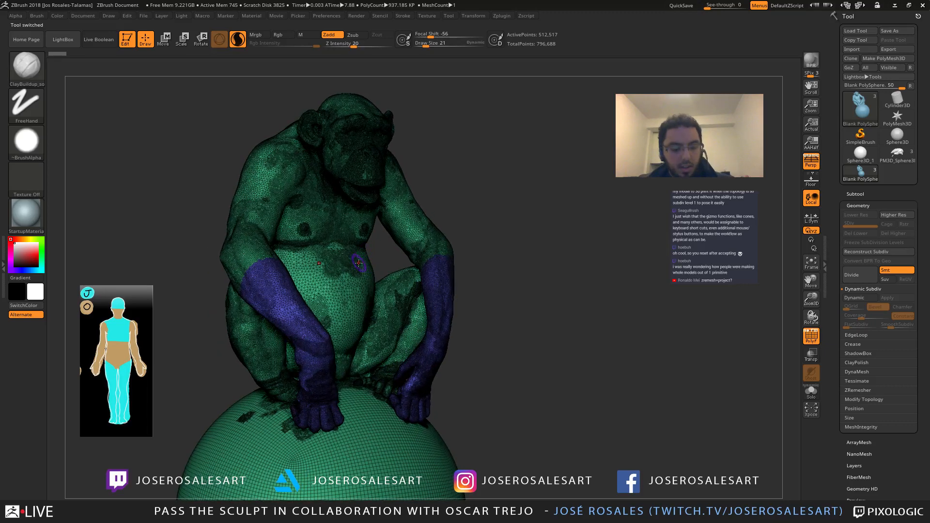
pyautogui.keyDown('alt'); pyautogui.moveTo(296, 221); pyautogui.dragTo(376, 247); pyautogui.keyUp('alt')
pyautogui.hotkey('shift', 'f')
pyautogui.moveTo(376, 247); pyautogui.dragTo(400, 233, button='right')
pyautogui.keyDown('alt'); pyautogui.moveTo(494, 245); pyautogui.dragTo(384, 238, button='right'); pyautogui.keyUp('alt')
pyautogui.moveTo(257, 272); pyautogui.dragTo(344, 318, button='right')
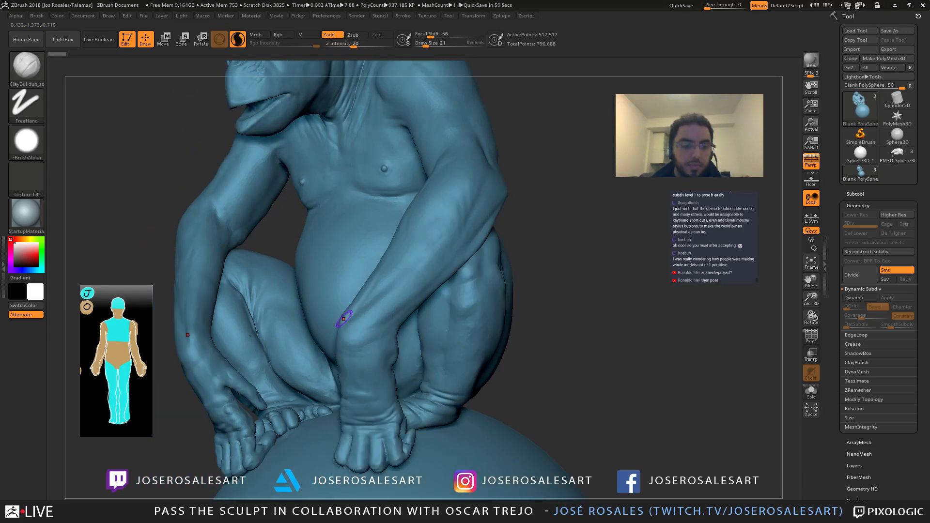
pyautogui.moveTo(371, 247)
pyautogui.mouseDown(button='right')
pyautogui.moveTo(409, 243)
pyautogui.moveTo(308, 167)
pyautogui.moveTo(297, 197)
pyautogui.mouseUp(button='right')
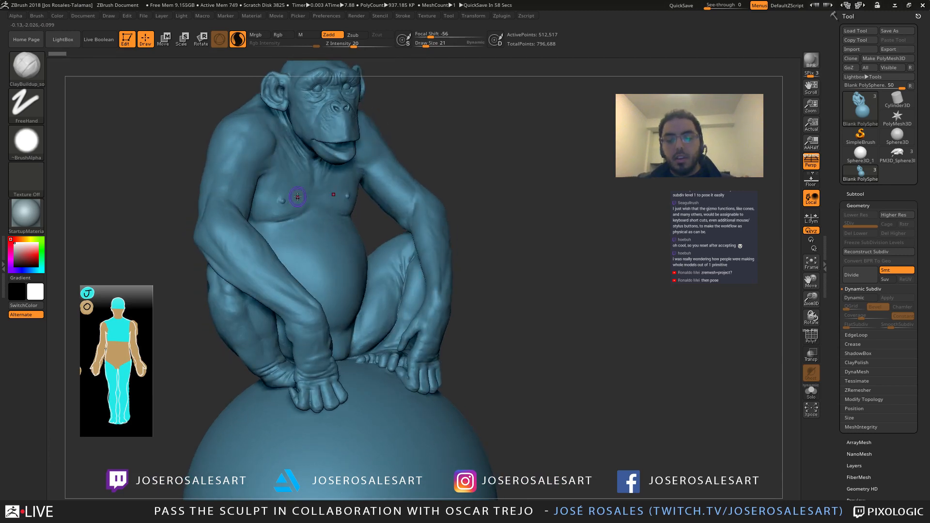
pyautogui.moveTo(291, 193)
pyautogui.mouseDown(button='right')
pyautogui.moveTo(330, 194)
pyautogui.moveTo(295, 196)
pyautogui.moveTo(309, 192)
pyautogui.mouseUp(button='right')
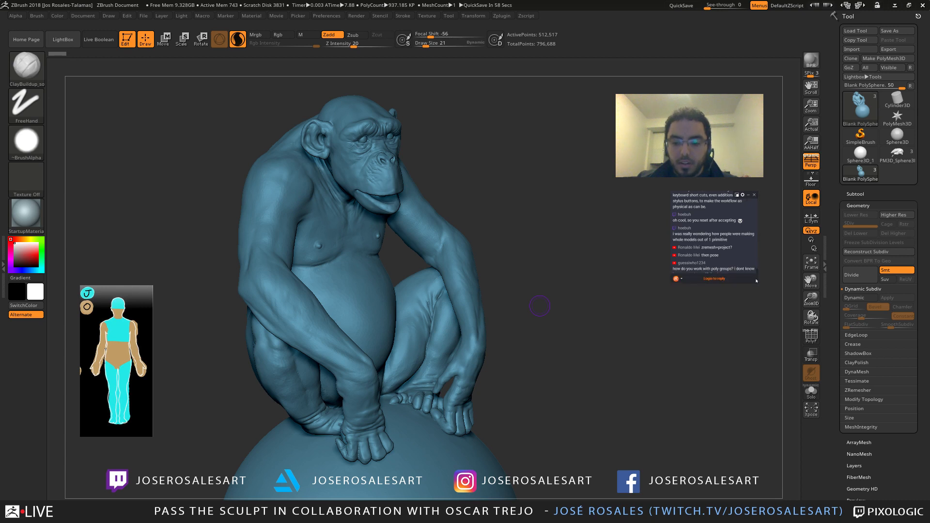
pyautogui.scroll(5, 757, 274)
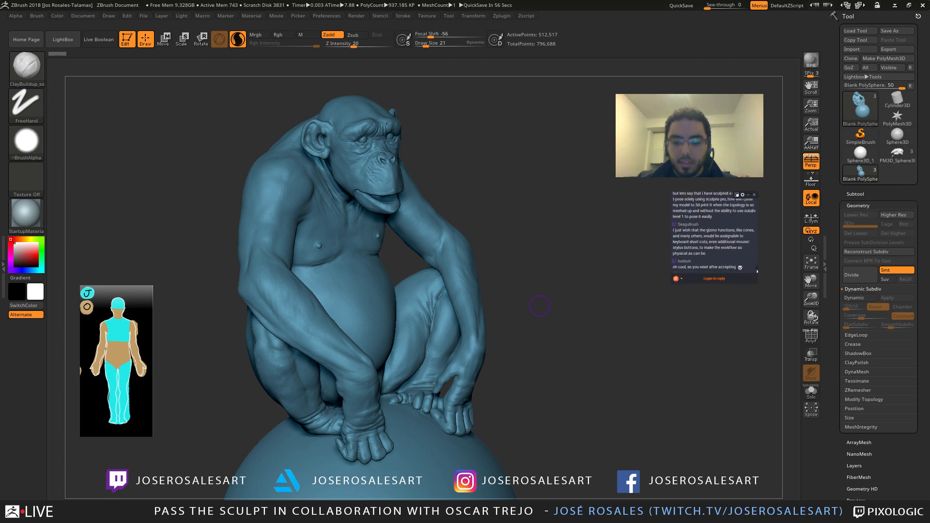
pyautogui.scroll(-3, 757, 271)
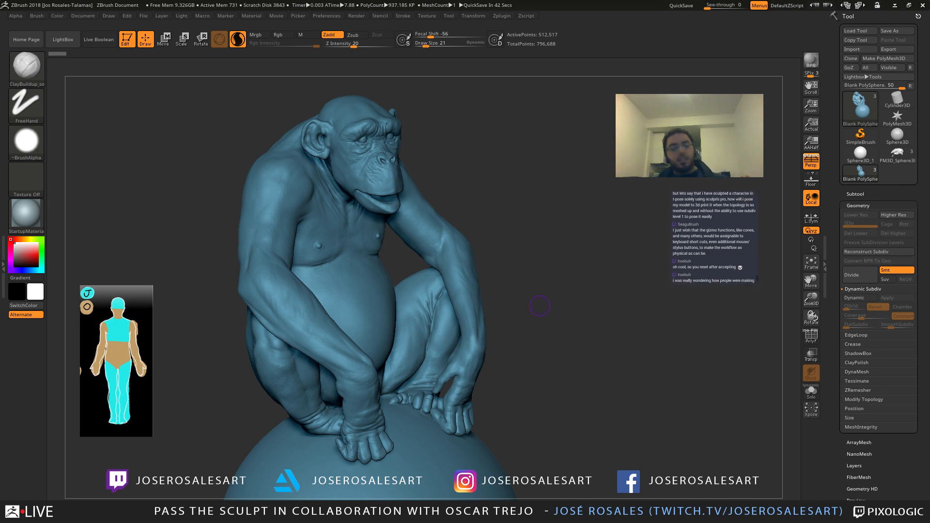
pyautogui.moveTo(540, 305); pyautogui.dragTo(464, 223)
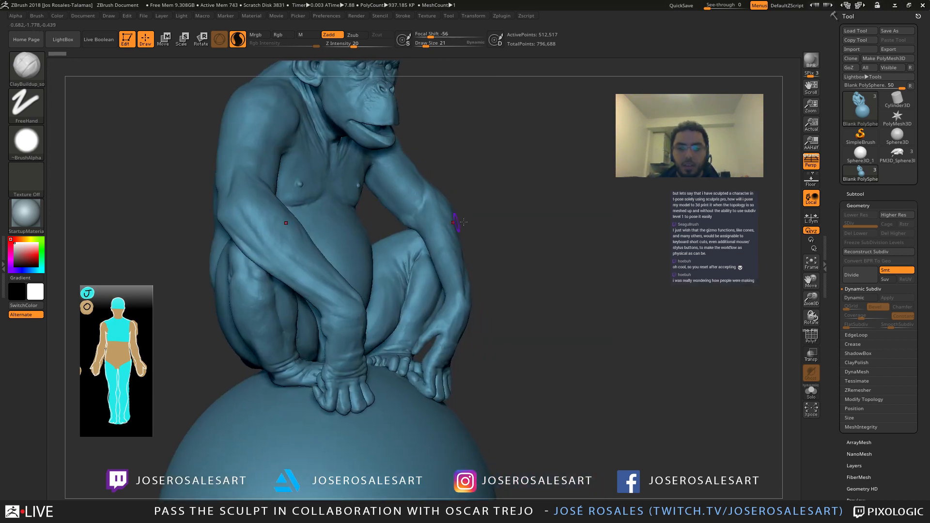
# Step: Switch back to the creature head model, set the draw size to 58, and bring up its side profile
pyautogui.click(897, 156)
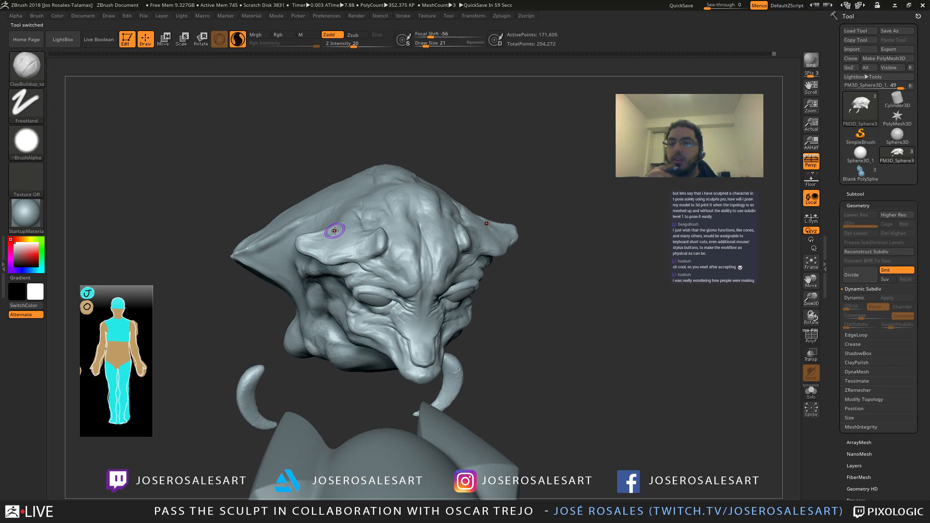
pyautogui.moveTo(334, 231)
pyautogui.mouseDown(button='right')
pyautogui.moveTo(380, 232)
pyautogui.moveTo(387, 243)
pyautogui.moveTo(335, 264)
pyautogui.moveTo(393, 205)
pyautogui.moveTo(280, 245)
pyautogui.moveTo(339, 202)
pyautogui.moveTo(372, 260)
pyautogui.moveTo(426, 249)
pyautogui.mouseUp(button='right')
pyautogui.press('s')
pyautogui.moveTo(427, 249); pyautogui.dragTo(434, 249)
pyautogui.moveTo(428, 235)
pyautogui.keyDown('alt'); pyautogui.mouseDown(button='right')
pyautogui.moveTo(422, 212)
pyautogui.moveTo(444, 191)
pyautogui.moveTo(426, 231)
pyautogui.mouseUp(button='right'); pyautogui.keyUp('alt')
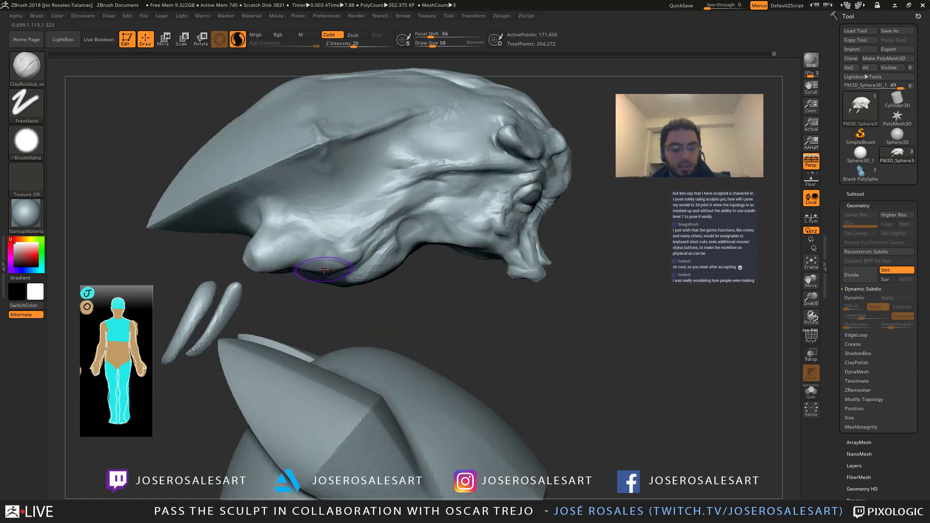
# Step: Show the polygroup wireframe, mask the two detached horns, and assign them to their own polygroup
pyautogui.hotkey('shift', 'f')
pyautogui.keyDown('ctrl'); pyautogui.moveTo(151, 263); pyautogui.dragTo(251, 390); pyautogui.keyUp('ctrl')
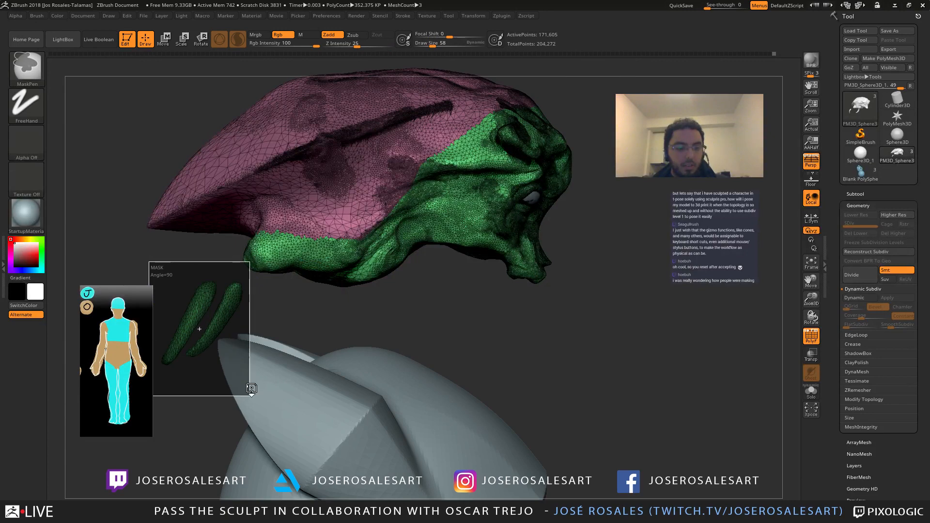
pyautogui.moveTo(235, 216); pyautogui.dragTo(265, 209, button='right')
pyautogui.moveTo(265, 208)
pyautogui.keyDown('ctrl'); pyautogui.mouseDown(button='right')
pyautogui.moveTo(261, 248)
pyautogui.moveTo(208, 279)
pyautogui.moveTo(216, 300)
pyautogui.moveTo(206, 302)
pyautogui.moveTo(257, 315)
pyautogui.mouseUp(button='right'); pyautogui.keyUp('ctrl')
pyautogui.hotkey('ctrl', 'w')
pyautogui.keyDown('ctrl'); pyautogui.moveTo(257, 315); pyautogui.dragTo(301, 291, button='right'); pyautogui.keyUp('ctrl')
pyautogui.moveTo(300, 291)
pyautogui.keyDown('alt'); pyautogui.mouseDown(button='right')
pyautogui.moveTo(357, 263)
pyautogui.moveTo(315, 265)
pyautogui.mouseUp(button='right'); pyautogui.keyUp('alt')
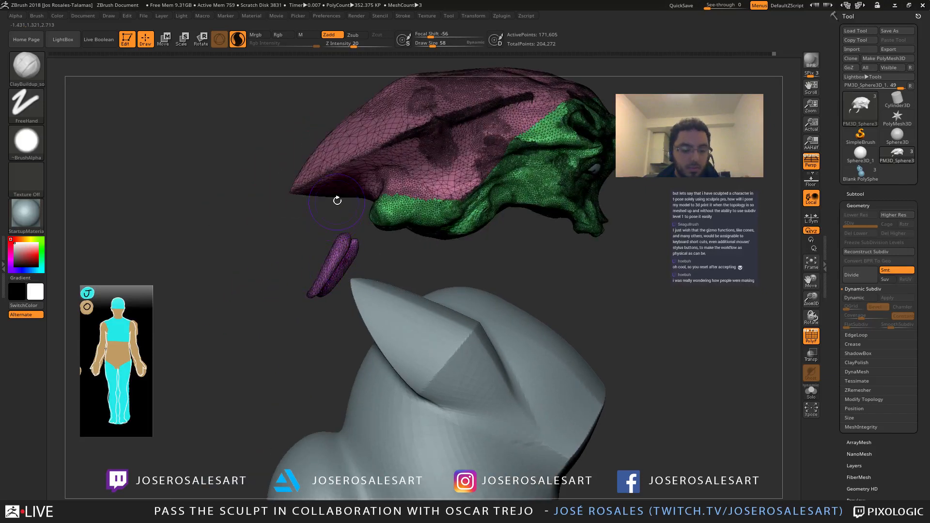
# Step: Isolate the horn polygroup, rotate the horns around their upper end toward the back of the head, and unhide the whole head
pyautogui.keyDown('ctrl'); pyautogui.keyDown('shift'); pyautogui.click(330, 267); pyautogui.keyUp('shift'); pyautogui.keyUp('ctrl')
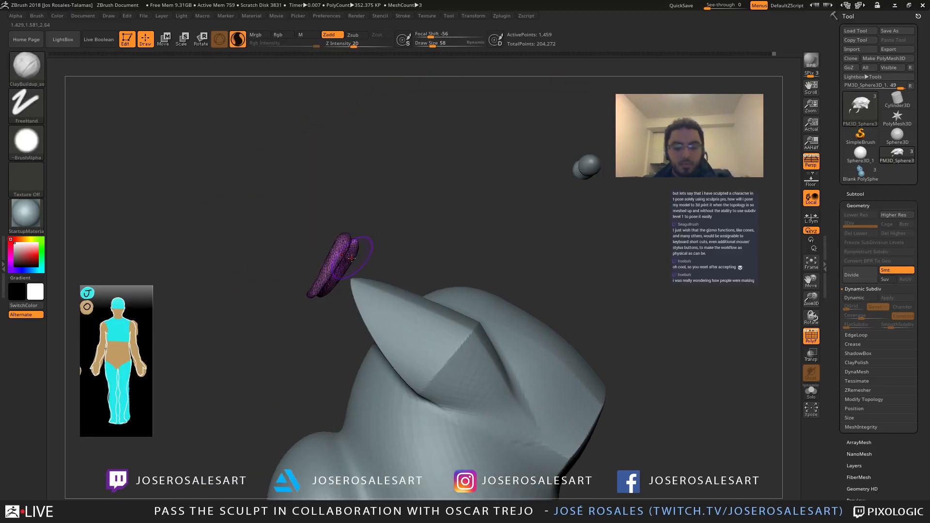
pyautogui.keyDown('alt'); pyautogui.moveTo(363, 264); pyautogui.dragTo(409, 231, button='right'); pyautogui.keyUp('alt')
pyautogui.press('r')
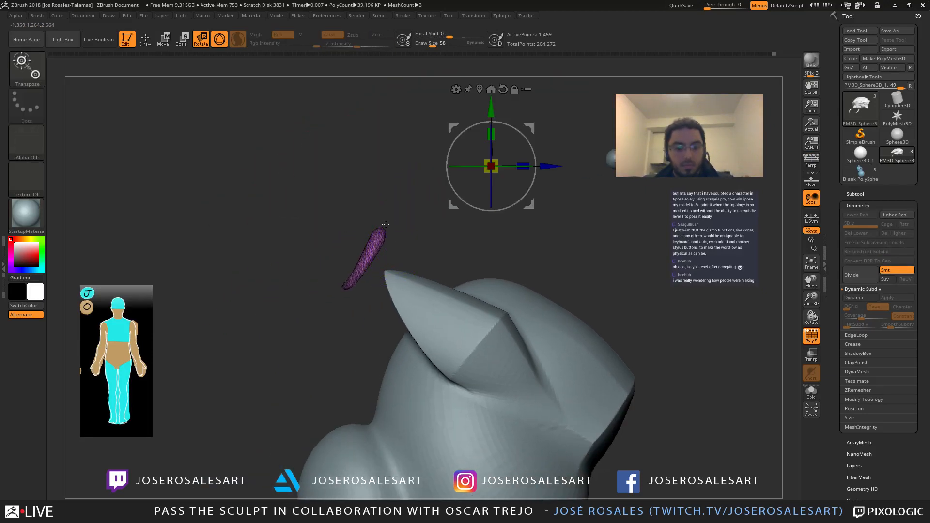
pyautogui.keyDown('alt'); pyautogui.click(381, 229); pyautogui.keyUp('alt')
pyautogui.moveTo(422, 212); pyautogui.dragTo(397, 276)
pyautogui.keyDown('ctrl'); pyautogui.keyDown('shift'); pyautogui.click(479, 234); pyautogui.keyUp('shift'); pyautogui.keyUp('ctrl')
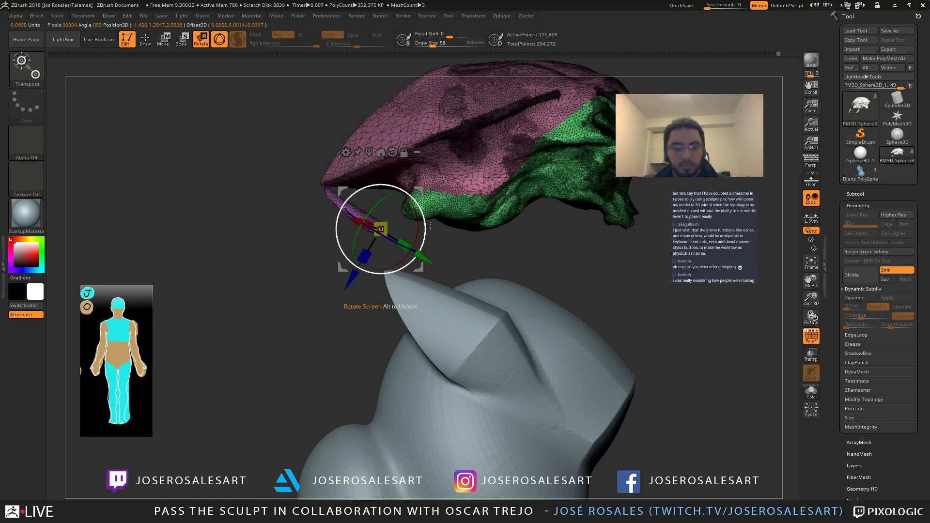
# Step: Undo the horn rotation and try masking the head's polygroups with the horns left free
pyautogui.hotkey('ctrl', 'z')
pyautogui.keyDown('ctrl'); pyautogui.moveTo(499, 141); pyautogui.dragTo(256, 304); pyautogui.keyUp('ctrl')
pyautogui.keyDown('ctrl'); pyautogui.keyDown('shift'); pyautogui.click(478, 234); pyautogui.keyUp('shift'); pyautogui.keyUp('ctrl')
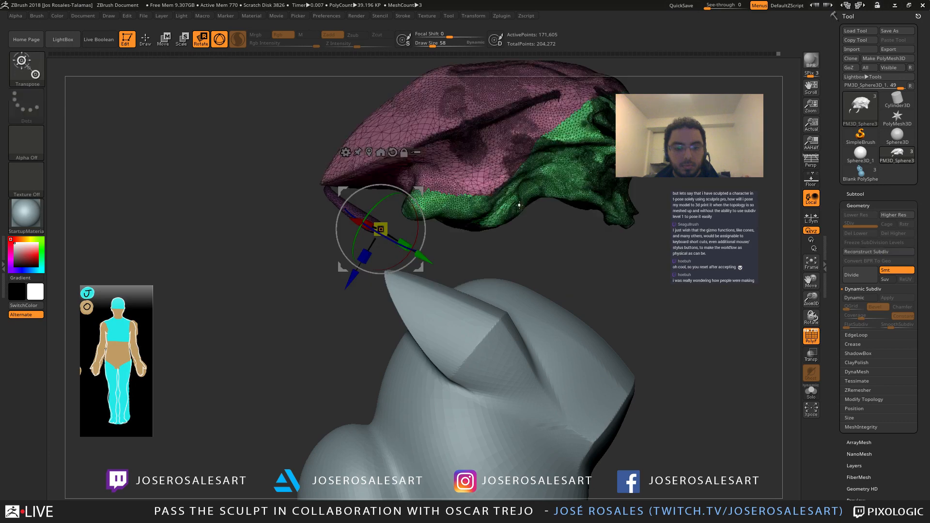
pyautogui.keyDown('ctrl'); pyautogui.click(519, 204); pyautogui.keyUp('ctrl')
pyautogui.keyDown('alt'); pyautogui.click(383, 229); pyautogui.keyUp('alt')
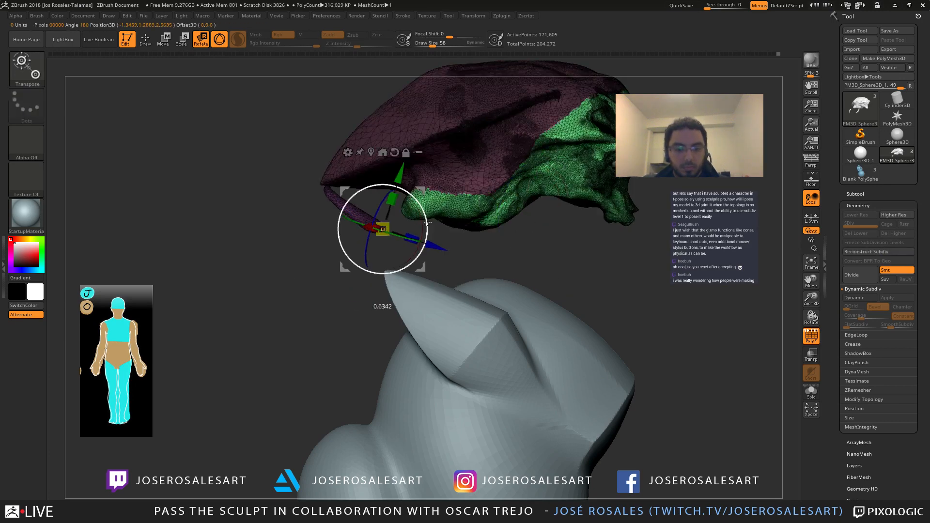
pyautogui.keyDown('ctrl'); pyautogui.click(326, 275); pyautogui.keyUp('ctrl')
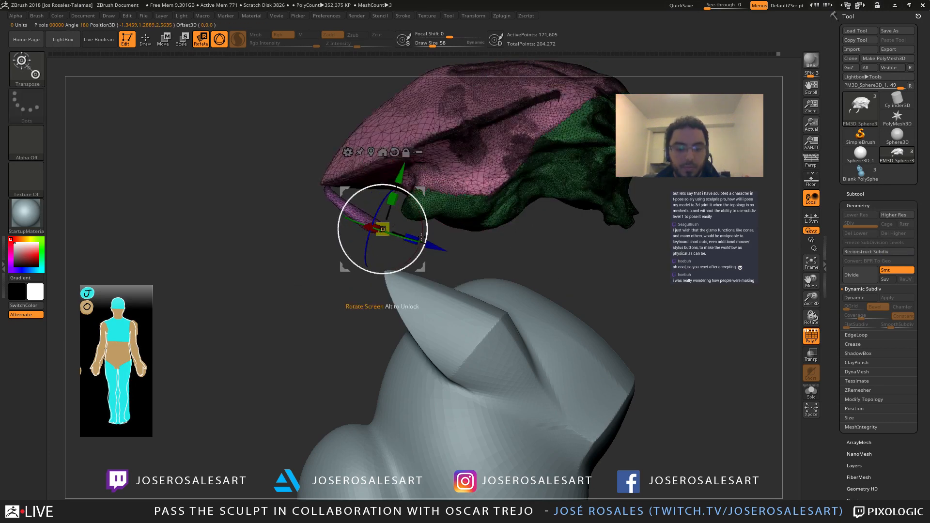
pyautogui.keyDown('ctrl'); pyautogui.moveTo(321, 256); pyautogui.dragTo(314, 267); pyautogui.keyUp('ctrl')
# Step: Undo back to the isolated horn polygroup, and mask the rest of the head so only the horns stay editable
pyautogui.hotkey('ctrl', 'z')
pyautogui.hotkey('ctrl', 'z')
pyautogui.hotkey('ctrl', 'z')
pyautogui.hotkey('ctrl', 'z')
pyautogui.hotkey('ctrl', 'z')
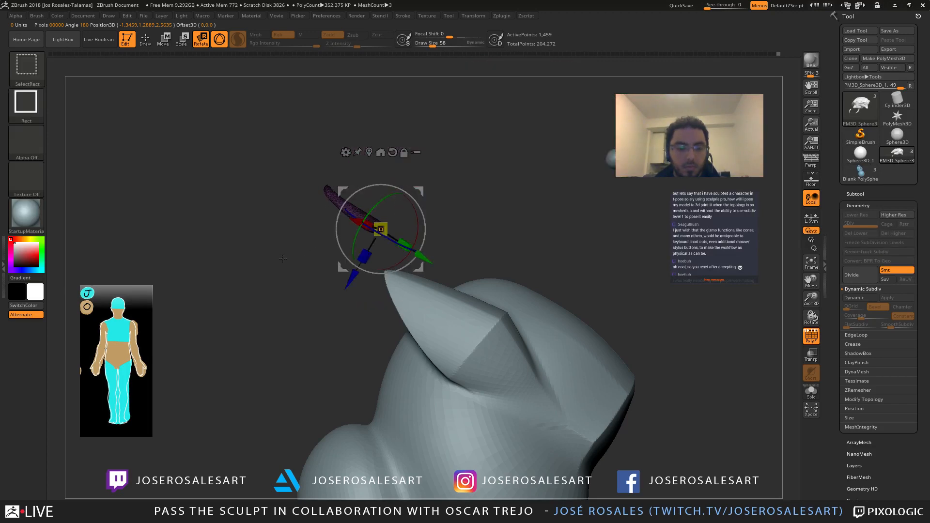
pyautogui.keyDown('ctrl'); pyautogui.keyDown('shift'); pyautogui.click(305, 259); pyautogui.keyUp('shift'); pyautogui.keyUp('ctrl')
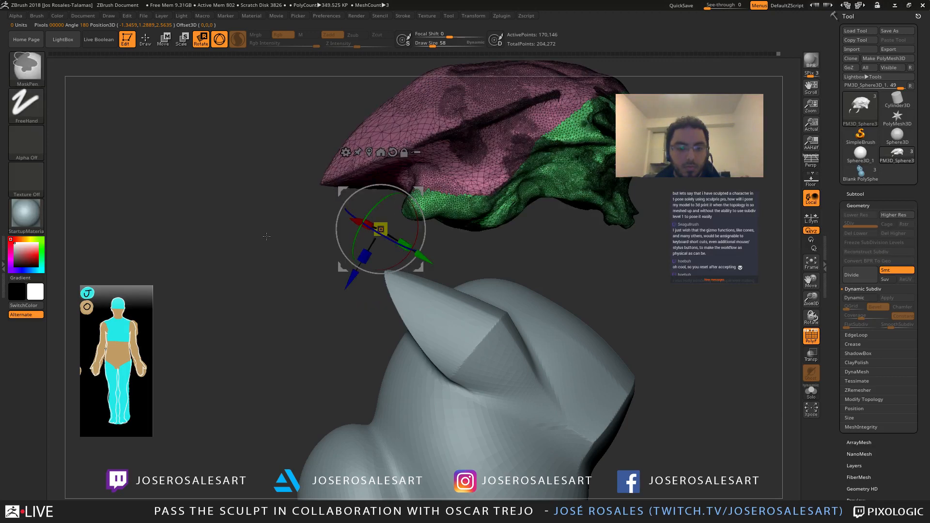
pyautogui.keyDown('ctrl'); pyautogui.keyDown('shift'); pyautogui.click(294, 262); pyautogui.keyUp('shift'); pyautogui.keyUp('ctrl')
pyautogui.keyDown('ctrl'); pyautogui.click(442, 244); pyautogui.keyUp('ctrl')
# Step: Rotate the unmasked horns, return to Draw mode, and hide the head's polygroup wireframe
pyautogui.moveTo(425, 238); pyautogui.dragTo(422, 208)
pyautogui.keyDown('alt'); pyautogui.moveTo(453, 249); pyautogui.dragTo(461, 216); pyautogui.keyUp('alt')
pyautogui.moveTo(462, 217); pyautogui.dragTo(485, 218, button='right')
pyautogui.keyDown('ctrl'); pyautogui.moveTo(460, 203); pyautogui.dragTo(596, 328, button='right'); pyautogui.keyUp('ctrl')
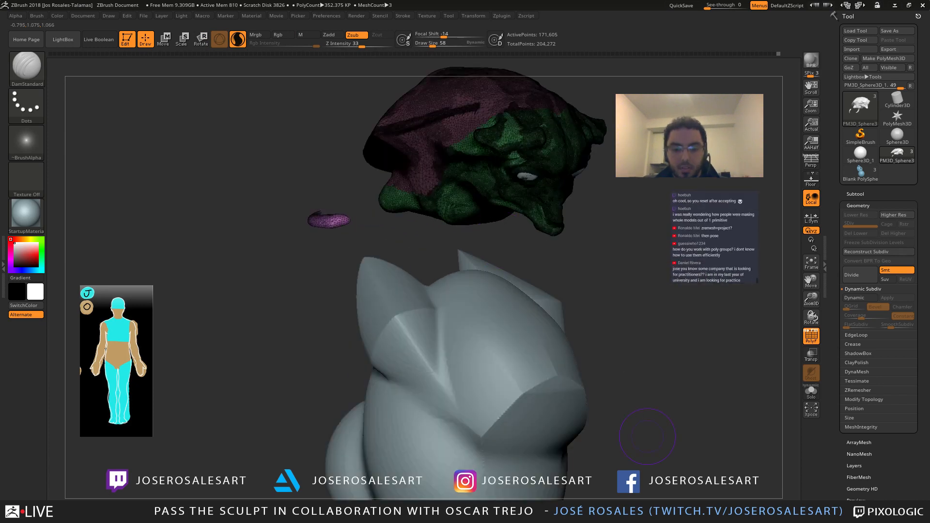
pyautogui.moveTo(648, 436); pyautogui.dragTo(611, 417)
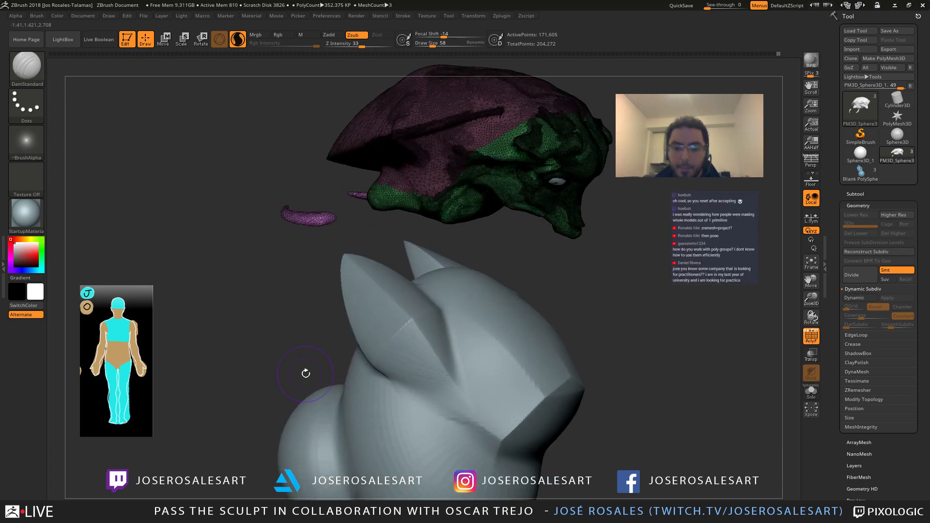
pyautogui.moveTo(312, 367)
pyautogui.mouseDown()
pyautogui.moveTo(299, 189)
pyautogui.moveTo(294, 294)
pyautogui.mouseUp()
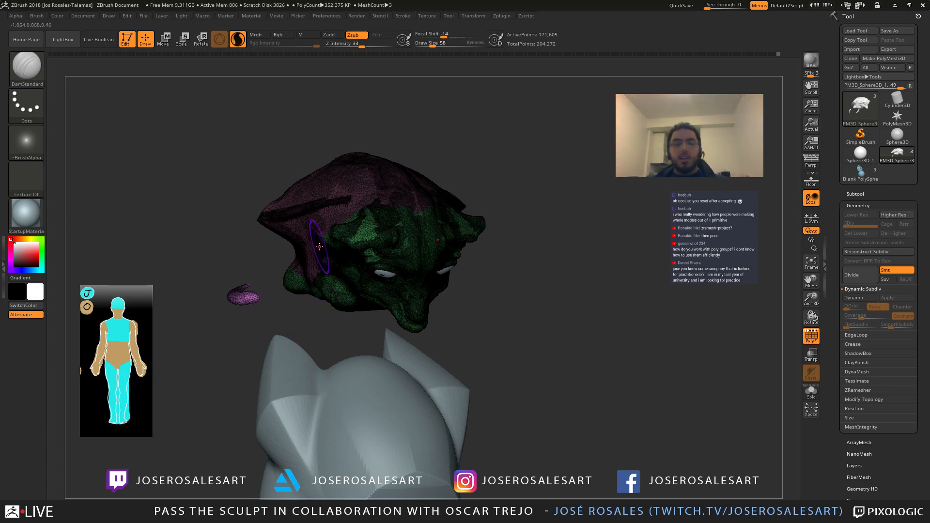
pyautogui.hotkey('shift', 'f')
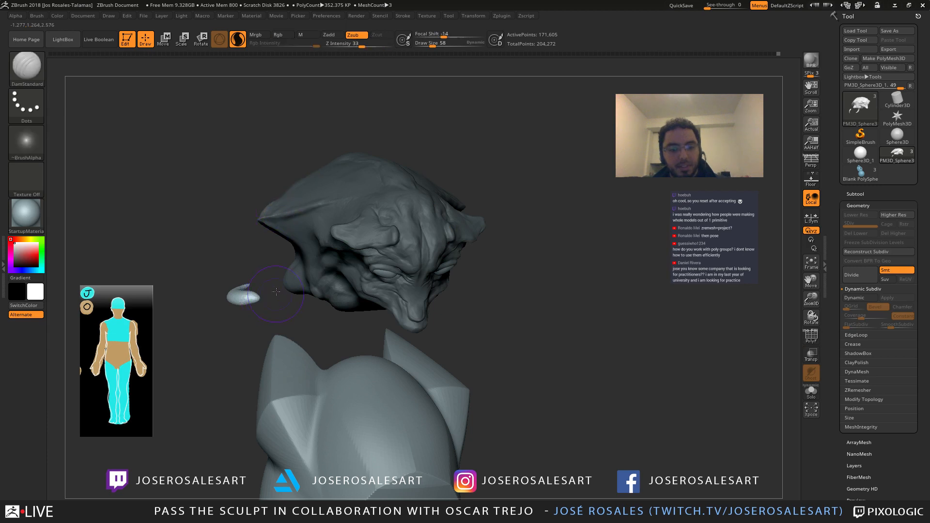
pyautogui.moveTo(265, 276)
pyautogui.mouseDown()
pyautogui.moveTo(430, 237)
pyautogui.moveTo(370, 249)
pyautogui.mouseUp()
pyautogui.press('s')
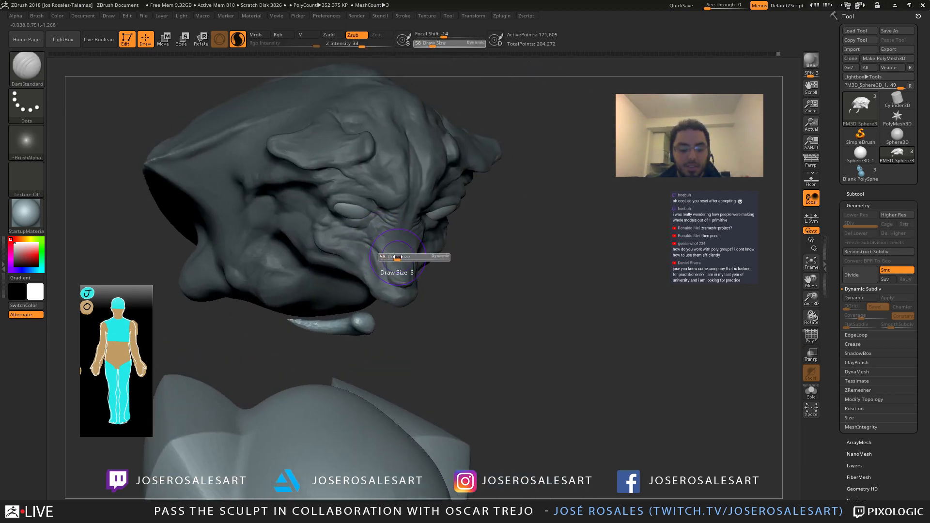
# Step: Switch to the seated chimp sculpt, isolate its forearm and hand polygroup, and invert visibility to hide those parts
pyautogui.click(860, 172)
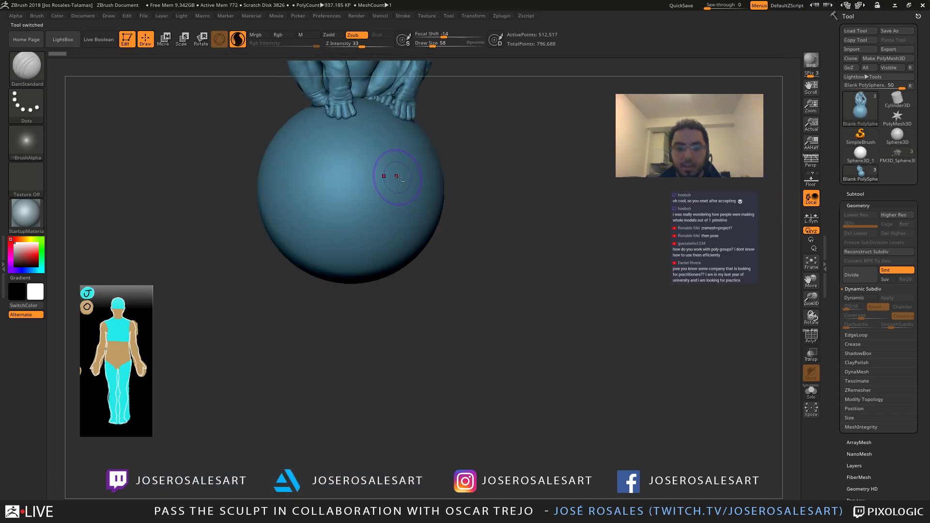
pyautogui.keyDown('alt'); pyautogui.moveTo(324, 247); pyautogui.dragTo(429, 322); pyautogui.keyUp('alt')
pyautogui.keyDown('alt'); pyautogui.moveTo(509, 419); pyautogui.dragTo(384, 342); pyautogui.keyUp('alt')
pyautogui.keyDown('ctrl'); pyautogui.moveTo(384, 341); pyautogui.dragTo(375, 388, button='right'); pyautogui.keyUp('ctrl')
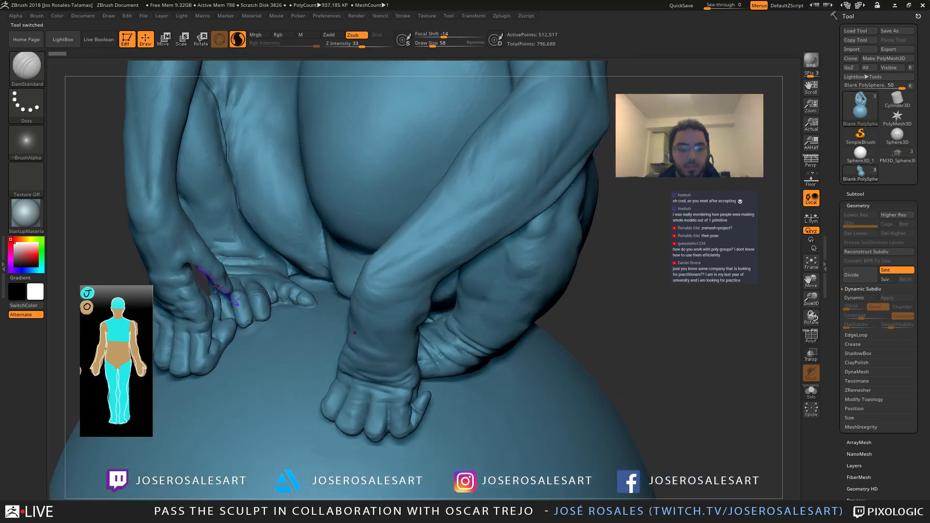
pyautogui.moveTo(215, 285); pyautogui.dragTo(264, 303, button='right')
pyautogui.keyDown('ctrl'); pyautogui.keyDown('shift'); pyautogui.click(364, 285); pyautogui.keyUp('shift'); pyautogui.keyUp('ctrl')
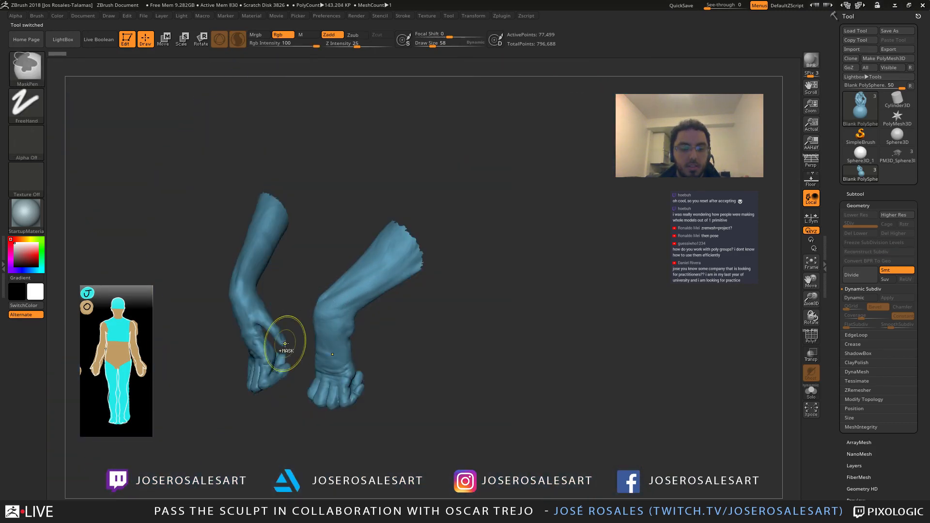
pyautogui.moveTo(284, 339); pyautogui.dragTo(367, 326, button='right')
pyautogui.keyDown('ctrl'); pyautogui.keyDown('shift'); pyautogui.moveTo(404, 276); pyautogui.dragTo(409, 257); pyautogui.keyUp('shift'); pyautogui.keyUp('ctrl')
pyautogui.moveTo(310, 349)
pyautogui.keyDown('alt'); pyautogui.mouseDown(button='right')
pyautogui.moveTo(325, 291)
pyautogui.moveTo(291, 386)
pyautogui.moveTo(329, 332)
pyautogui.moveTo(334, 376)
pyautogui.moveTo(333, 346)
pyautogui.mouseUp(button='right'); pyautogui.keyUp('alt')
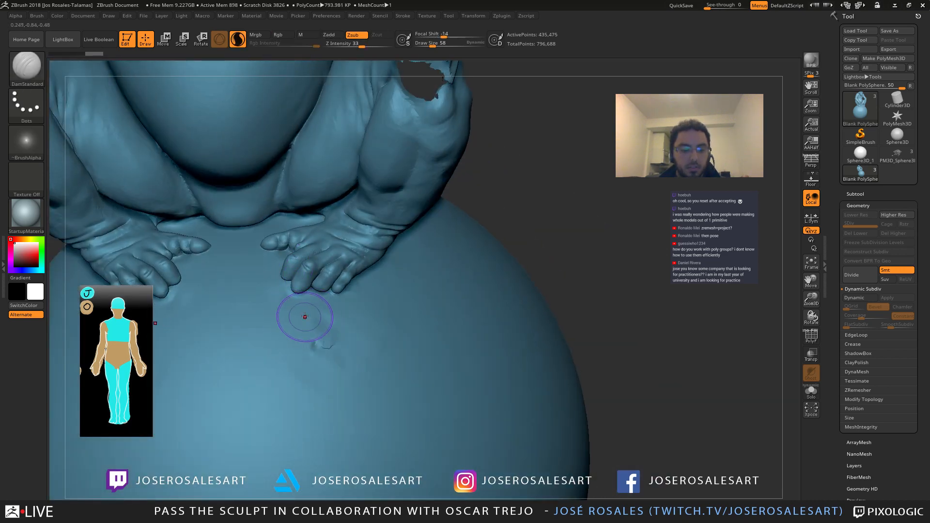
# Step: Try smoothing the feet and ball surface at draw size 140 with the forearms hidden, and undo the stroke
pyautogui.hotkey('shift', 'f')
pyautogui.hotkey('shift', 'f')
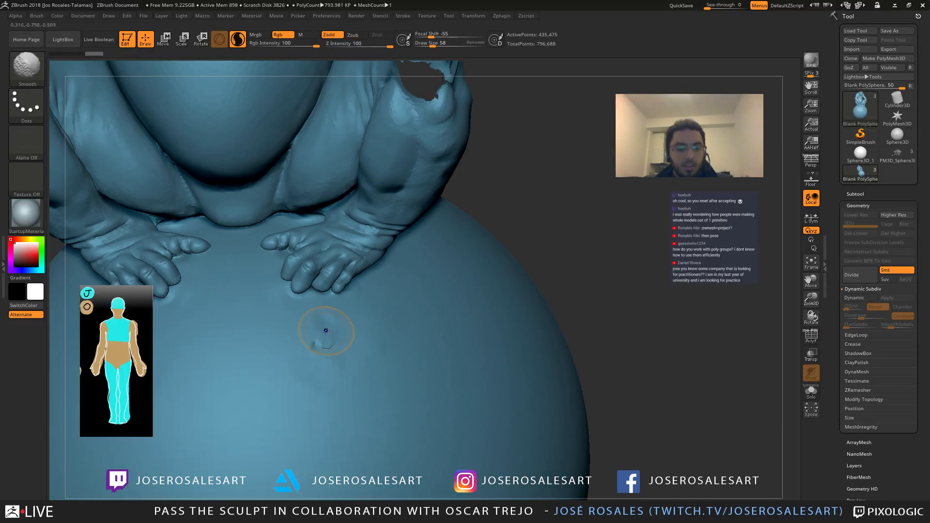
pyautogui.moveTo(327, 330)
pyautogui.mouseDown(button='right')
pyautogui.moveTo(332, 291)
pyautogui.moveTo(342, 306)
pyautogui.moveTo(280, 287)
pyautogui.moveTo(252, 238)
pyautogui.mouseUp(button='right')
pyautogui.click(27, 68)
pyautogui.click(668, 225)
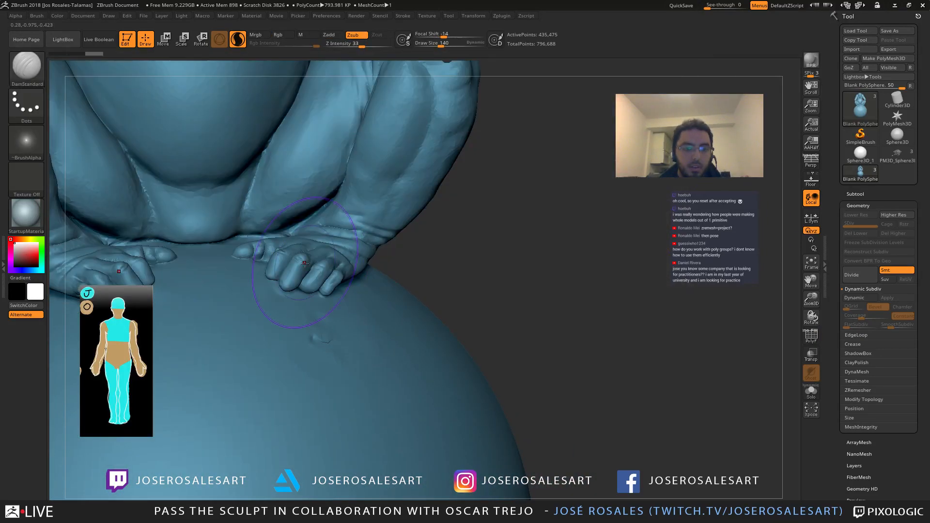
pyautogui.moveTo(313, 265); pyautogui.dragTo(289, 268, button='right')
pyautogui.keyDown('shift'); pyautogui.click(279, 283); pyautogui.keyUp('shift')
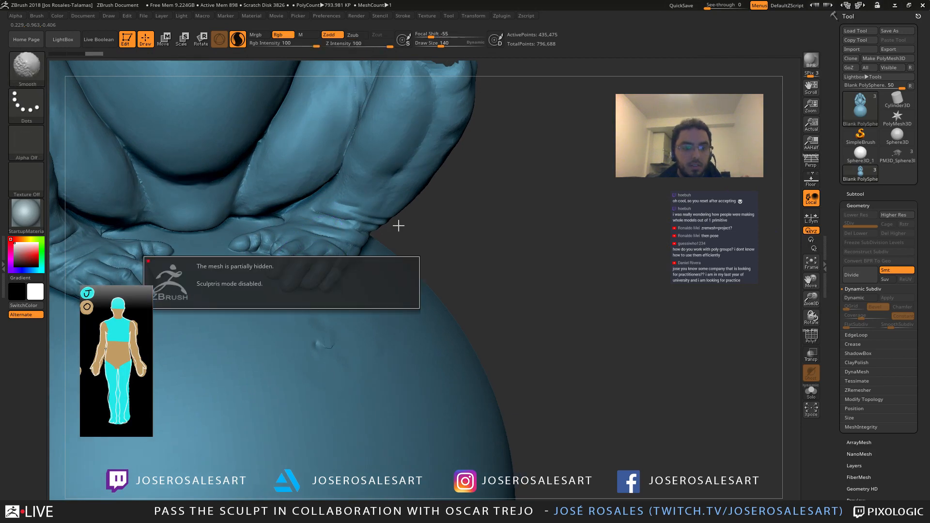
pyautogui.keyDown('ctrl'); pyautogui.moveTo(291, 194); pyautogui.dragTo(248, 55, button='right'); pyautogui.keyUp('ctrl')
pyautogui.moveTo(362, 260)
pyautogui.keyDown('alt'); pyautogui.mouseDown(button='right')
pyautogui.moveTo(317, 258)
pyautogui.moveTo(475, 212)
pyautogui.moveTo(397, 213)
pyautogui.moveTo(291, 235)
pyautogui.moveTo(320, 223)
pyautogui.mouseUp(button='right'); pyautogui.keyUp('alt')
pyautogui.keyDown('shift'); pyautogui.moveTo(320, 236); pyautogui.dragTo(319, 229); pyautogui.keyUp('shift')
pyautogui.hotkey('ctrl', 'z')
# Step: Turn on Sculptris Pro and try smoothing the chimp's hand and fingers at draw size 119
pyautogui.click(238, 39)
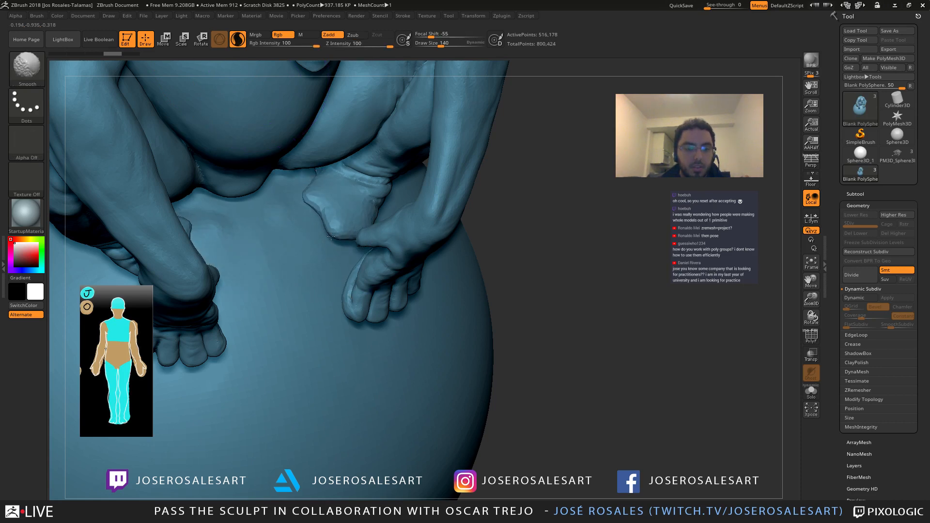
pyautogui.moveTo(316, 243)
pyautogui.mouseDown(button='right')
pyautogui.moveTo(352, 208)
pyautogui.moveTo(344, 222)
pyautogui.moveTo(386, 197)
pyautogui.moveTo(347, 225)
pyautogui.moveTo(384, 225)
pyautogui.moveTo(387, 257)
pyautogui.moveTo(395, 218)
pyautogui.moveTo(436, 170)
pyautogui.moveTo(358, 174)
pyautogui.moveTo(356, 218)
pyautogui.moveTo(380, 189)
pyautogui.moveTo(346, 183)
pyautogui.moveTo(339, 173)
pyautogui.mouseUp(button='right')
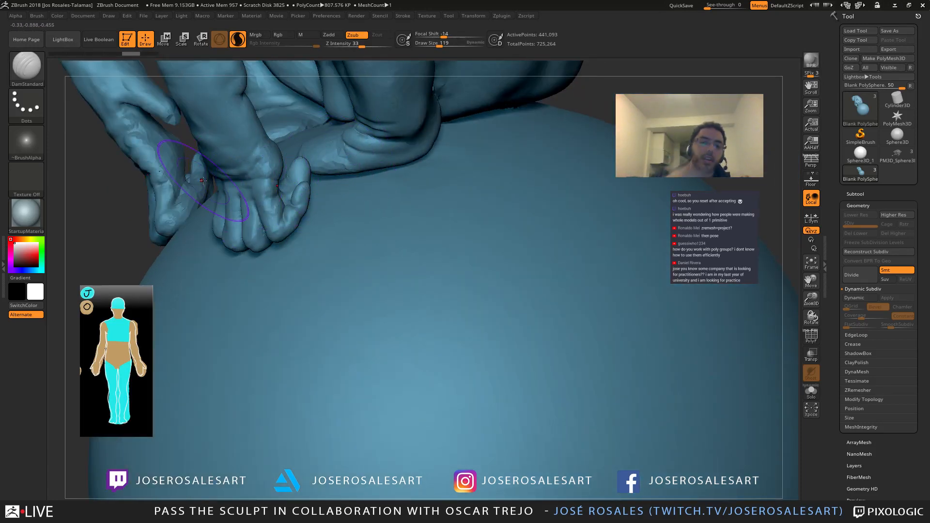
pyautogui.moveTo(285, 141)
pyautogui.mouseDown(button='right')
pyautogui.moveTo(315, 167)
pyautogui.moveTo(300, 194)
pyautogui.moveTo(301, 220)
pyautogui.moveTo(312, 216)
pyautogui.mouseUp(button='right')
pyautogui.moveTo(238, 243)
pyautogui.keyDown('shift'); pyautogui.mouseDown()
pyautogui.moveTo(233, 228)
pyautogui.moveTo(231, 236)
pyautogui.mouseUp(); pyautogui.keyUp('shift')
pyautogui.moveTo(230, 235); pyautogui.dragTo(257, 230, button='right')
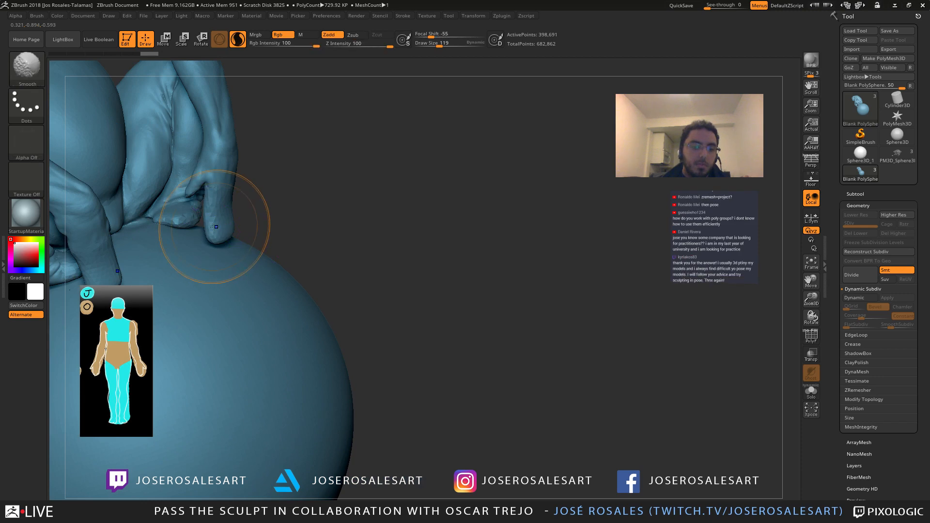
pyautogui.keyDown('shift'); pyautogui.moveTo(215, 228); pyautogui.dragTo(219, 233); pyautogui.keyUp('shift')
pyautogui.keyDown('ctrl'); pyautogui.moveTo(261, 192); pyautogui.dragTo(236, 209); pyautogui.keyUp('ctrl')
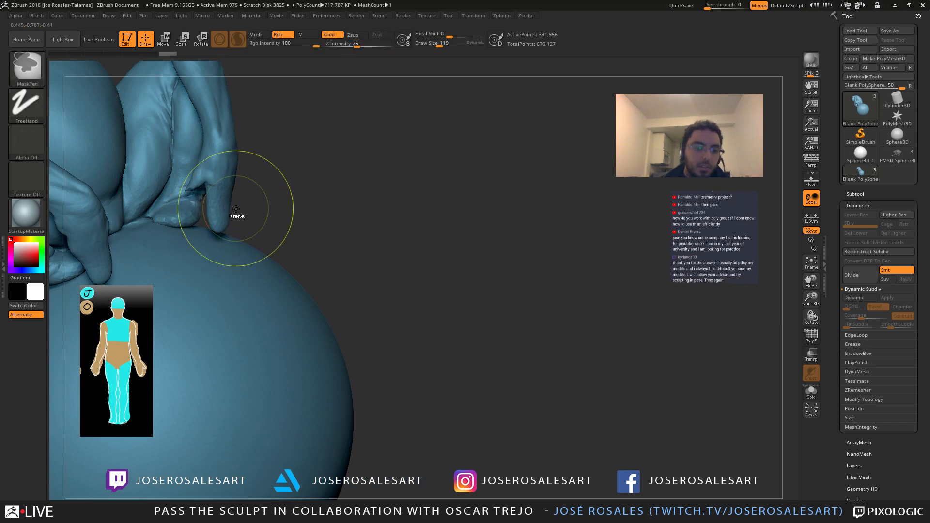
pyautogui.hotkey('ctrl', 'z')
# Step: Try further smoothing strokes across the chimp's hand near the ball, and undo them
pyautogui.moveTo(236, 210)
pyautogui.keyDown('alt'); pyautogui.mouseDown(button='right')
pyautogui.moveTo(271, 194)
pyautogui.moveTo(352, 203)
pyautogui.moveTo(287, 230)
pyautogui.mouseUp(button='right'); pyautogui.keyUp('alt')
pyautogui.moveTo(276, 227)
pyautogui.keyDown('shift'); pyautogui.mouseDown()
pyautogui.moveTo(296, 224)
pyautogui.moveTo(242, 226)
pyautogui.mouseUp(); pyautogui.keyUp('shift')
pyautogui.moveTo(242, 226); pyautogui.dragTo(311, 221, button='right')
pyautogui.keyDown('shift'); pyautogui.moveTo(290, 223); pyautogui.dragTo(247, 204); pyautogui.keyUp('shift')
pyautogui.moveTo(247, 204); pyautogui.dragTo(310, 216, button='right')
pyautogui.hotkey('ctrl', 'z')
pyautogui.hotkey('ctrl', 'z')
pyautogui.moveTo(311, 215)
pyautogui.keyDown('alt'); pyautogui.mouseDown(button='right')
pyautogui.moveTo(380, 246)
pyautogui.moveTo(450, 145)
pyautogui.moveTo(475, 84)
pyautogui.mouseUp(button='right'); pyautogui.keyUp('alt')
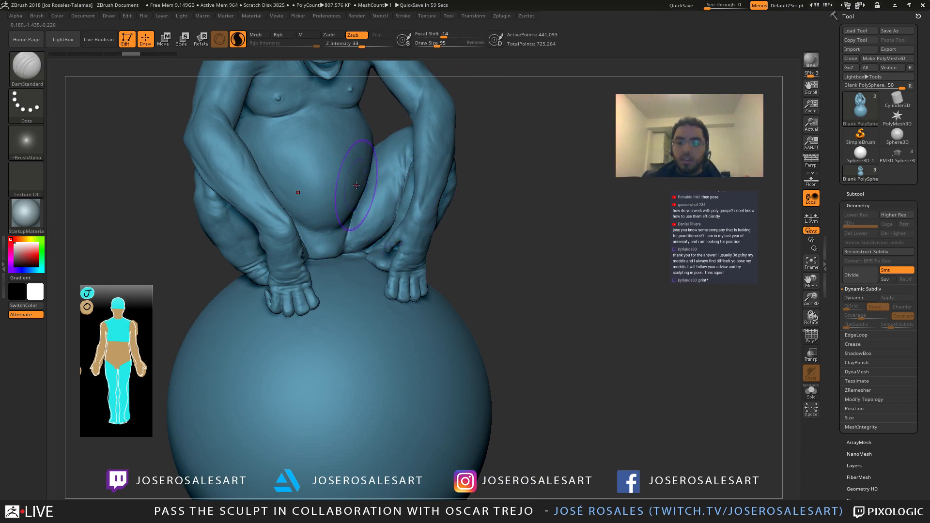
# Step: Set the draw size to 69, isolate the chimp's forearm polygroup, and invert visibility to expose the legs and feet
pyautogui.moveTo(359, 186); pyautogui.dragTo(455, 192, button='right')
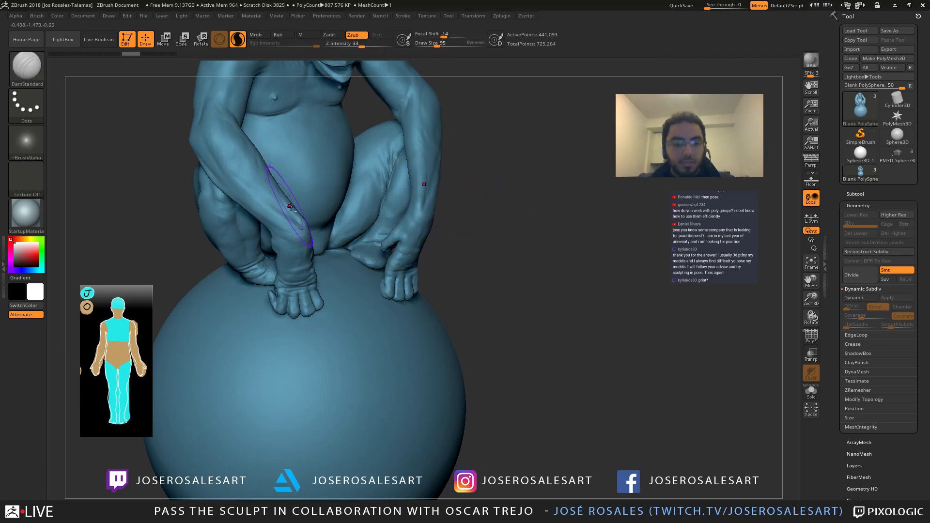
pyautogui.keyDown('ctrl'); pyautogui.moveTo(292, 210); pyautogui.dragTo(358, 226, button='right'); pyautogui.keyUp('ctrl')
pyautogui.keyDown('ctrl'); pyautogui.moveTo(310, 245); pyautogui.dragTo(508, 120, button='right'); pyautogui.keyUp('ctrl')
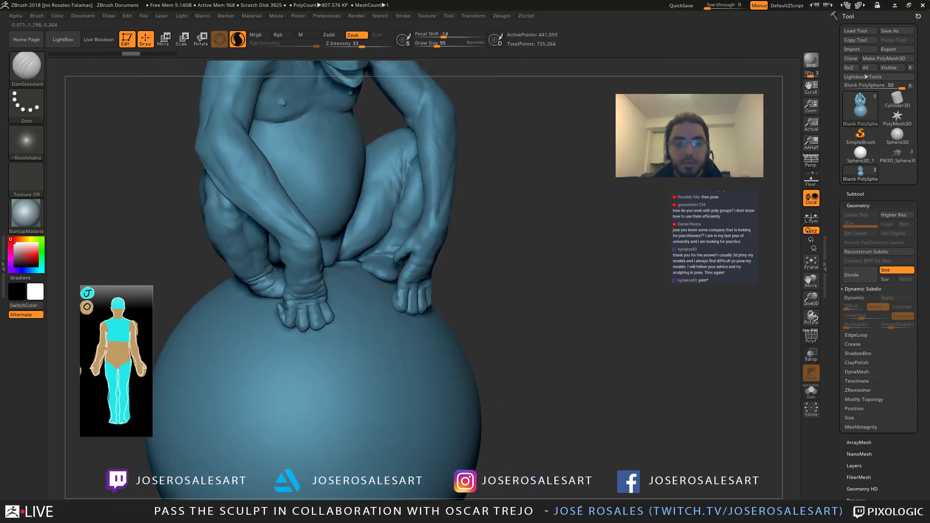
pyautogui.moveTo(243, 211); pyautogui.dragTo(168, 213, button='right')
pyautogui.press('s')
pyautogui.click(400, 227)
pyautogui.moveTo(407, 218); pyautogui.dragTo(440, 204, button='right')
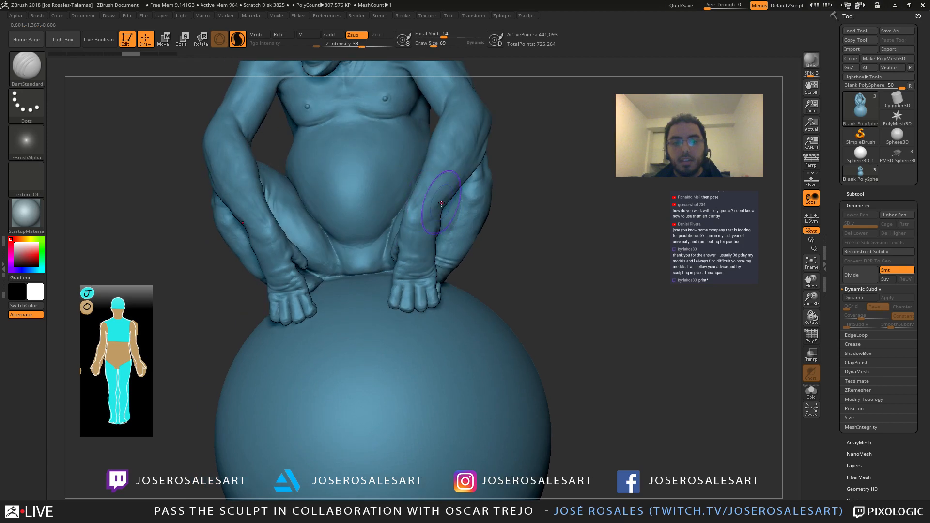
pyautogui.hotkey('shift', 'f')
pyautogui.keyDown('ctrl'); pyautogui.keyDown('shift'); pyautogui.click(411, 210); pyautogui.keyUp('shift'); pyautogui.keyUp('ctrl')
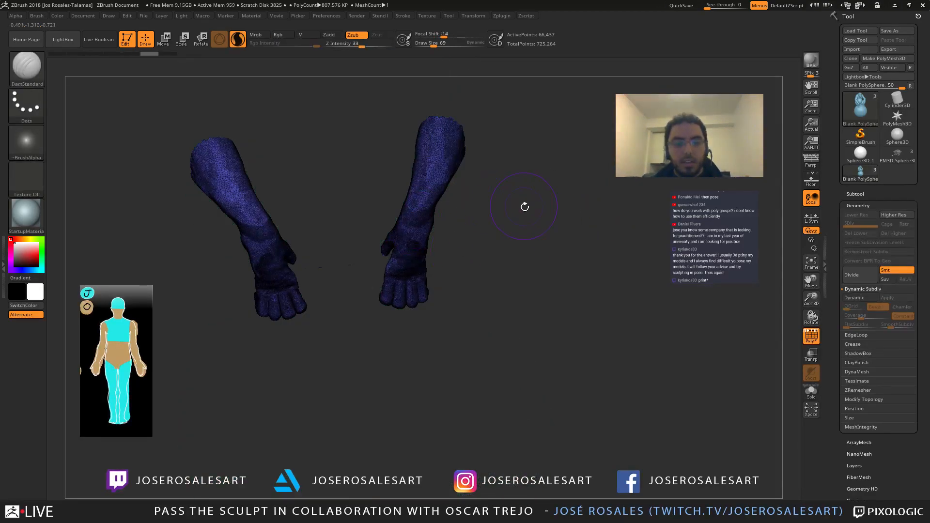
pyautogui.moveTo(525, 207); pyautogui.dragTo(541, 196, button='right')
pyautogui.keyDown('ctrl'); pyautogui.keyDown('shift'); pyautogui.moveTo(542, 189); pyautogui.dragTo(553, 209); pyautogui.keyUp('shift'); pyautogui.keyUp('ctrl')
pyautogui.keyDown('ctrl'); pyautogui.moveTo(455, 237); pyautogui.dragTo(465, 291, button='right'); pyautogui.keyUp('ctrl')
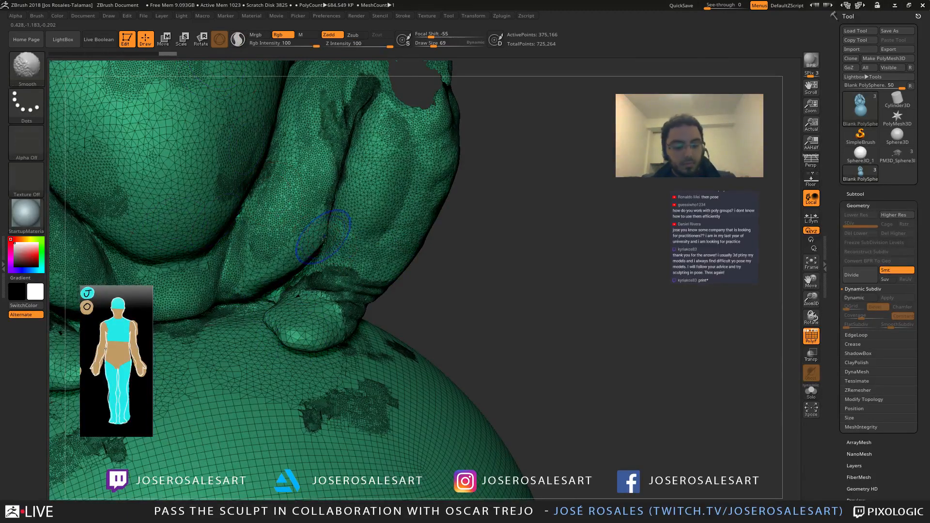
# Step: Inspect the exposed leg and foot without the wireframe, and unhide the whole chimp
pyautogui.hotkey('shift', 'f')
pyautogui.moveTo(312, 214)
pyautogui.mouseDown(button='right')
pyautogui.moveTo(291, 310)
pyautogui.moveTo(248, 353)
pyautogui.mouseUp(button='right')
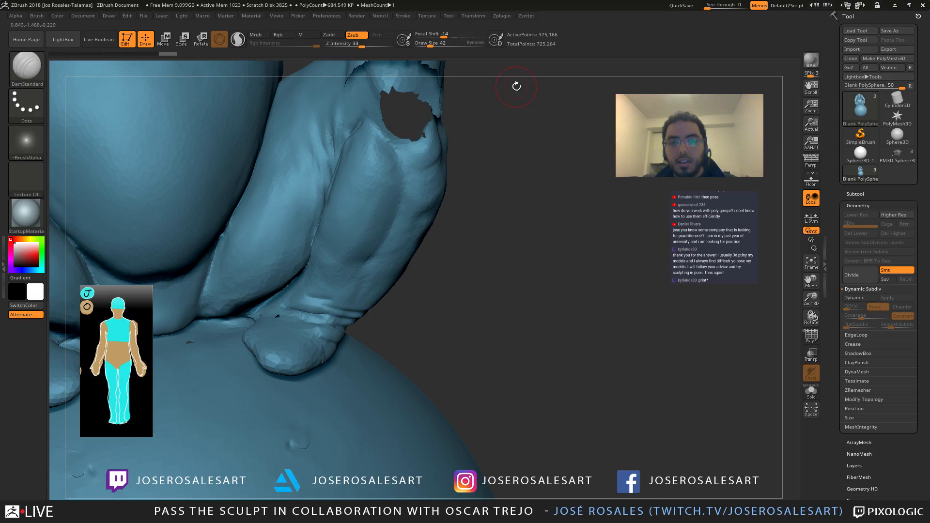
pyautogui.moveTo(516, 86)
pyautogui.mouseDown(button='right')
pyautogui.moveTo(476, 160)
pyautogui.moveTo(407, 231)
pyautogui.moveTo(284, 308)
pyautogui.mouseUp(button='right')
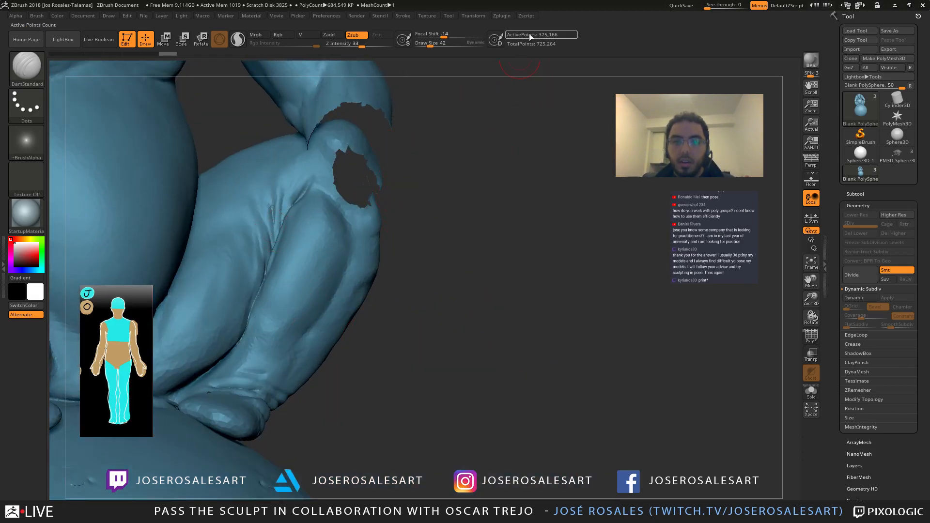
pyautogui.keyDown('ctrl'); pyautogui.keyDown('shift'); pyautogui.click(540, 121); pyautogui.keyUp('shift'); pyautogui.keyUp('ctrl')
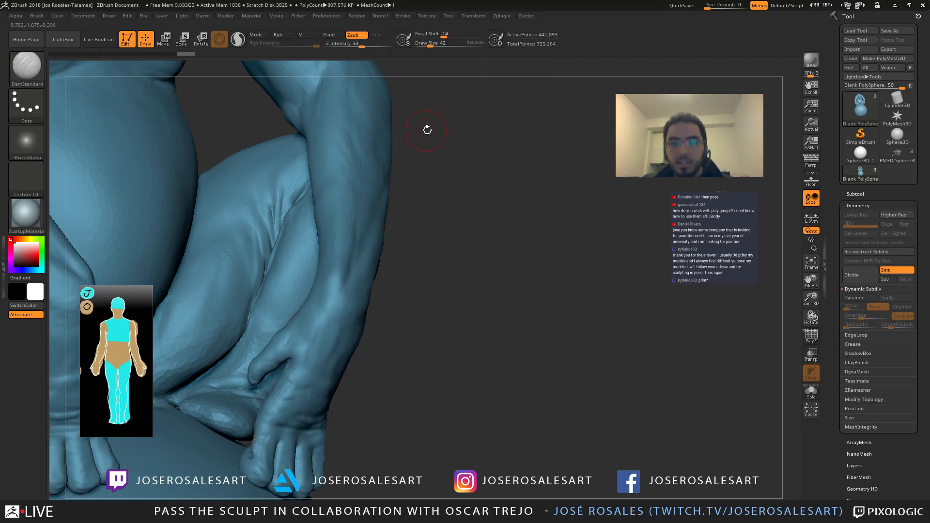
pyautogui.keyDown('alt'); pyautogui.moveTo(442, 161); pyautogui.dragTo(340, 158); pyautogui.keyUp('alt')
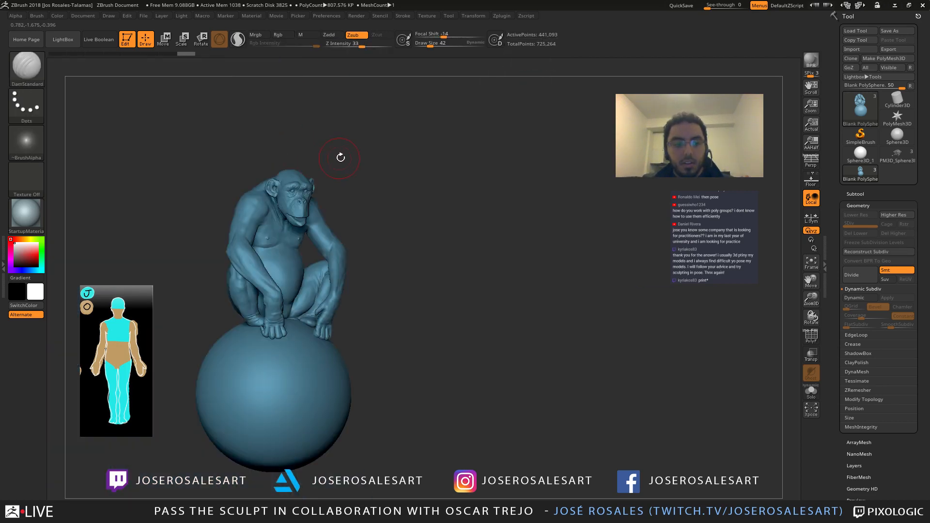
# Step: Undo back to the chimp before the Sculptris Pro smoothing, and check its arms and overall pose
pyautogui.keyDown('ctrl'); pyautogui.click(369, 160); pyautogui.keyUp('ctrl')
pyautogui.keyDown('ctrl'); pyautogui.click(369, 165); pyautogui.keyUp('ctrl')
pyautogui.hotkey('ctrl', 'z')
pyautogui.hotkey('ctrl', 'z')
pyautogui.hotkey('ctrl', 'z')
pyautogui.hotkey('ctrl', 'z')
pyautogui.hotkey('ctrl', 'z')
pyautogui.hotkey('ctrl', 'z')
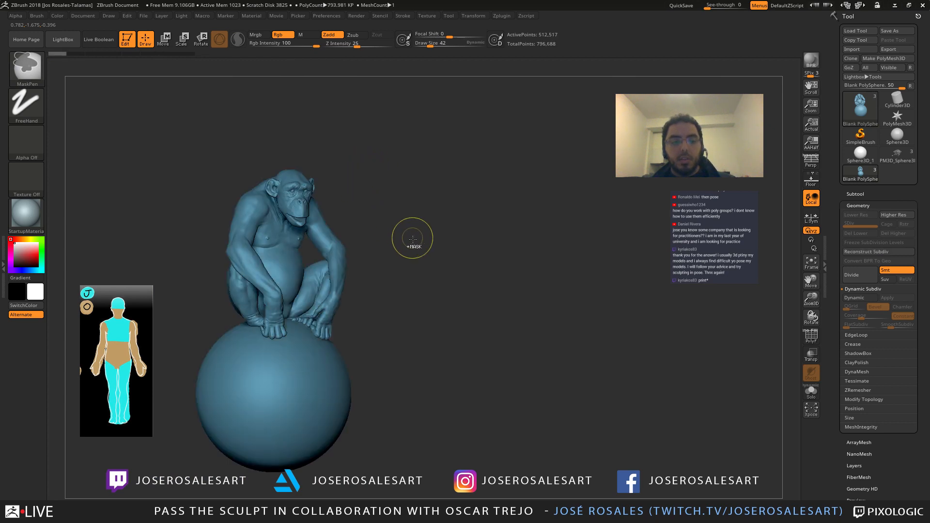
pyautogui.keyDown('ctrl'); pyautogui.moveTo(236, 242); pyautogui.dragTo(284, 197, button='right'); pyautogui.keyUp('ctrl')
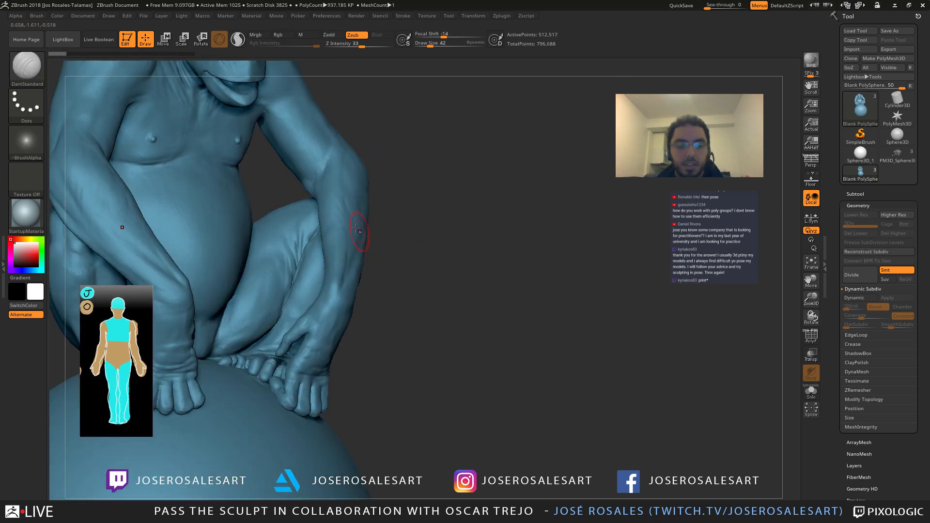
pyautogui.keyDown('ctrl'); pyautogui.moveTo(357, 228); pyautogui.dragTo(369, 197, button='right'); pyautogui.keyUp('ctrl')
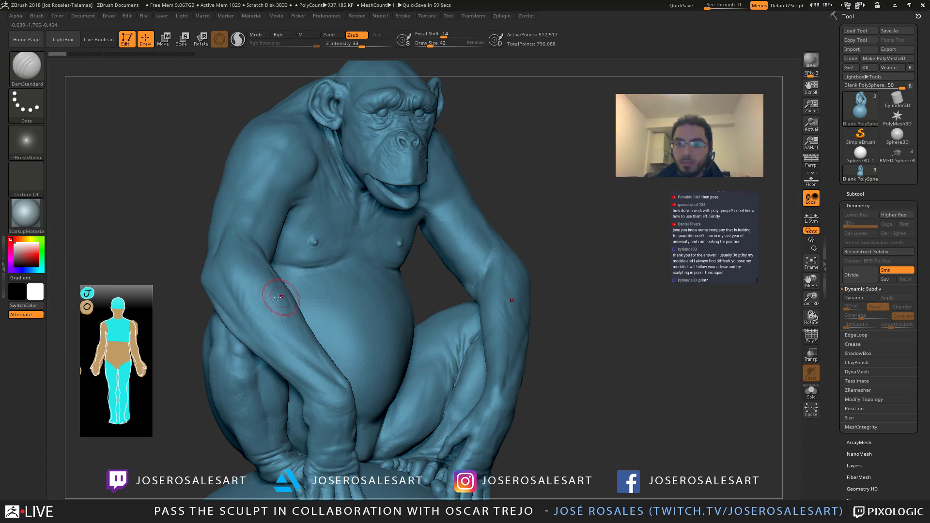
pyautogui.keyDown('alt'); pyautogui.moveTo(312, 297); pyautogui.dragTo(338, 214, button='right'); pyautogui.keyUp('alt')
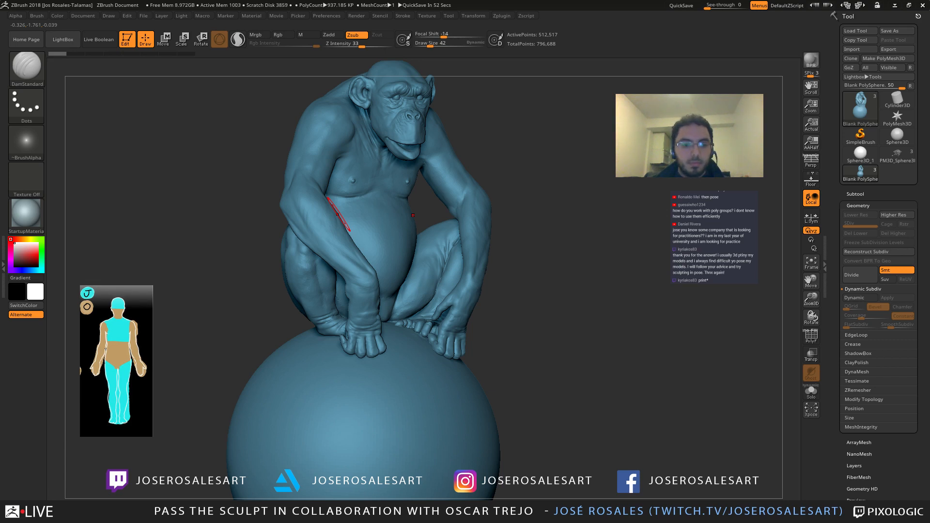
# Step: Switch to the horned creature tool, select its lower body subtool, and place the transform gizmo on it
pyautogui.moveTo(421, 252)
pyautogui.mouseDown(button='right')
pyautogui.moveTo(451, 228)
pyautogui.moveTo(432, 216)
pyautogui.moveTo(443, 237)
pyautogui.moveTo(392, 187)
pyautogui.moveTo(345, 215)
pyautogui.moveTo(438, 207)
pyautogui.moveTo(408, 234)
pyautogui.mouseUp(button='right')
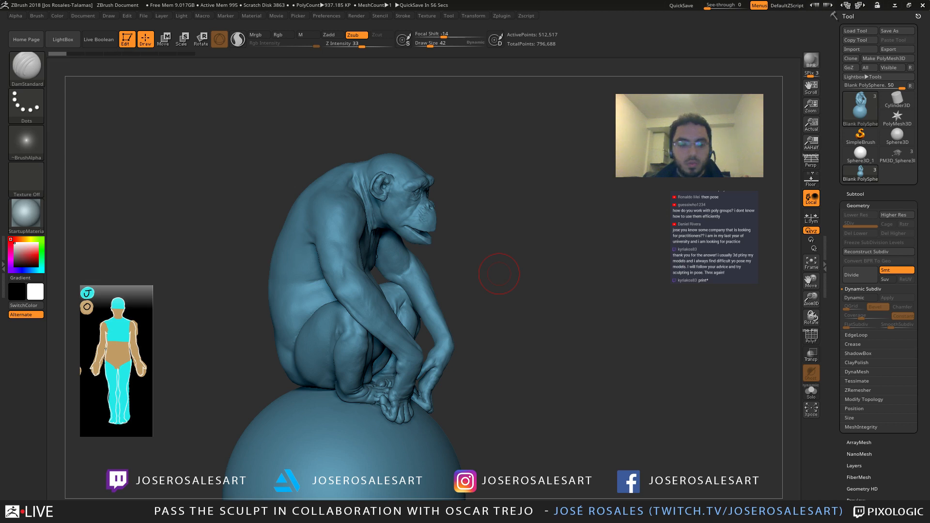
pyautogui.click(897, 160)
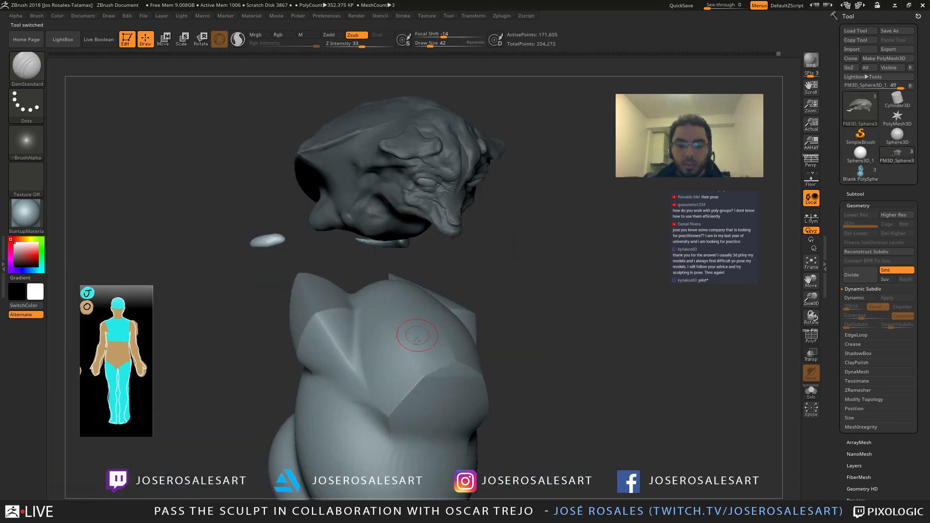
pyautogui.keyDown('alt'); pyautogui.click(417, 336); pyautogui.keyUp('alt')
pyautogui.moveTo(405, 364); pyautogui.dragTo(378, 254, button='right')
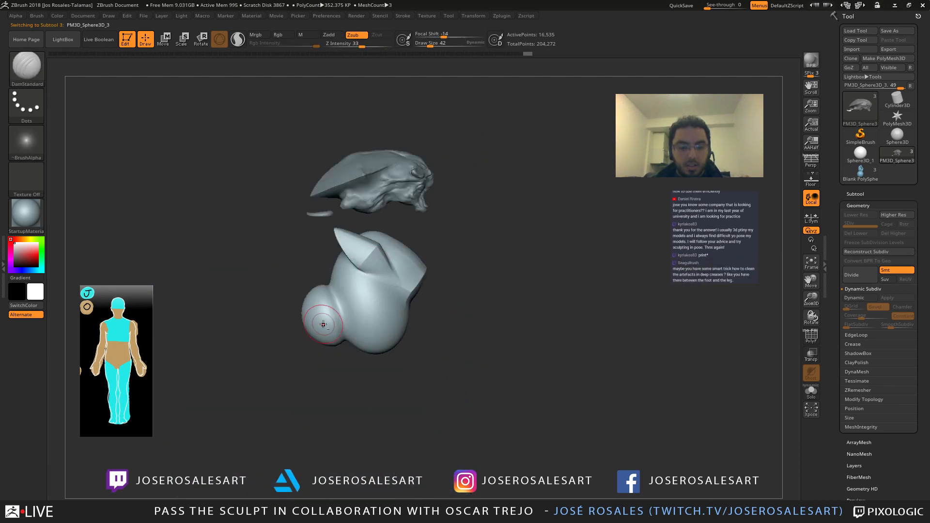
pyautogui.press('w')
pyautogui.keyDown('alt'); pyautogui.moveTo(410, 317); pyautogui.dragTo(411, 326, button='right'); pyautogui.keyUp('alt')
pyautogui.click(411, 326)
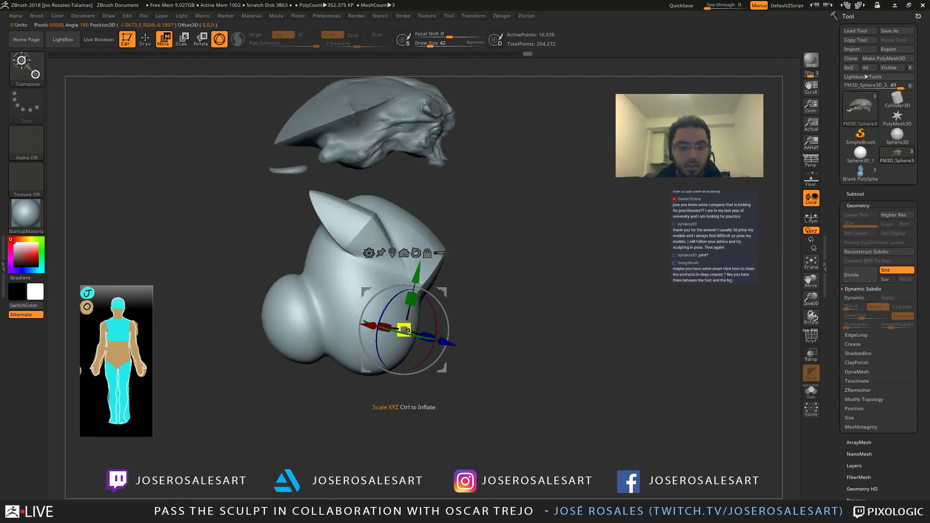
# Step: Undo the last two changes to the body's rear bulge, and bring up the primitive deformer on that bulge
pyautogui.hotkey('ctrl', 'z')
pyautogui.hotkey('ctrl', 'z')
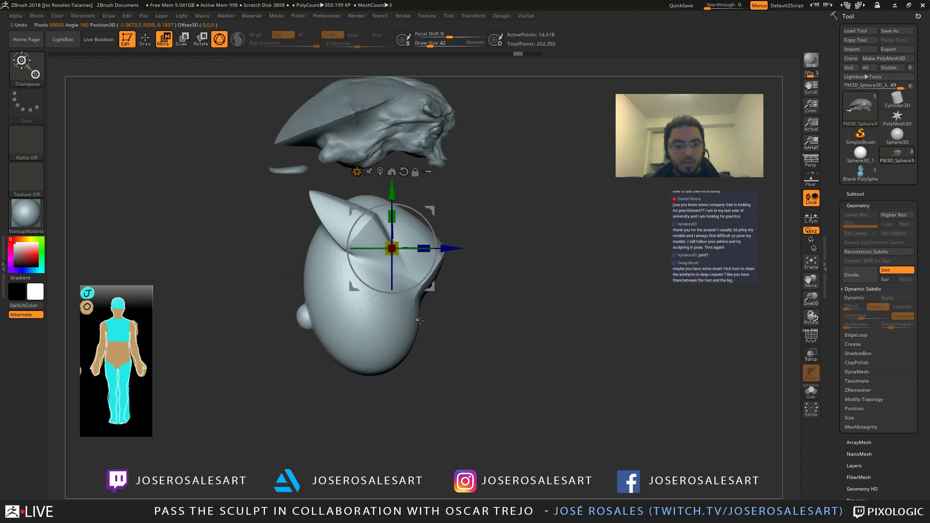
pyautogui.keyDown('alt'); pyautogui.moveTo(387, 321); pyautogui.dragTo(412, 339, button='right'); pyautogui.keyUp('alt')
pyautogui.click(282, 314)
pyautogui.keyDown('ctrl'); pyautogui.moveTo(301, 320); pyautogui.dragTo(318, 291, button='right'); pyautogui.keyUp('ctrl')
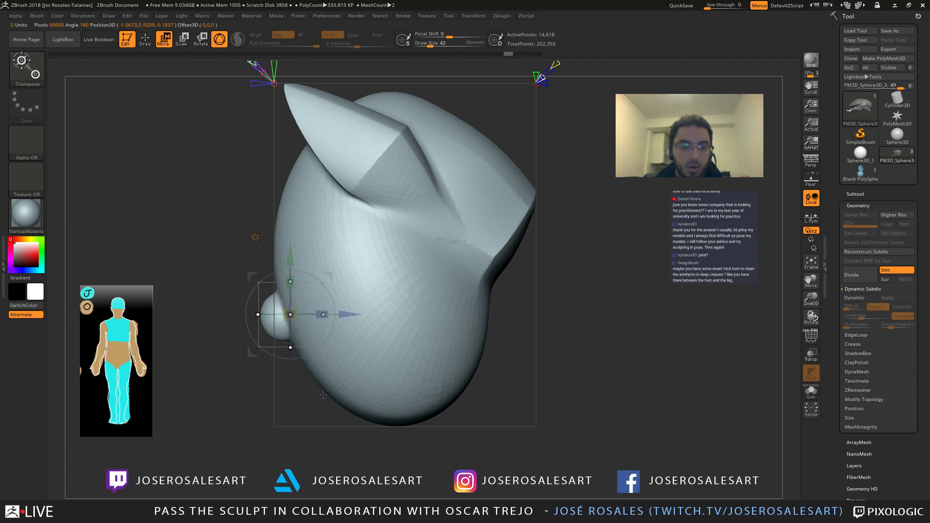
pyautogui.keyDown('ctrl'); pyautogui.moveTo(323, 395); pyautogui.dragTo(294, 191, button='right'); pyautogui.keyUp('ctrl')
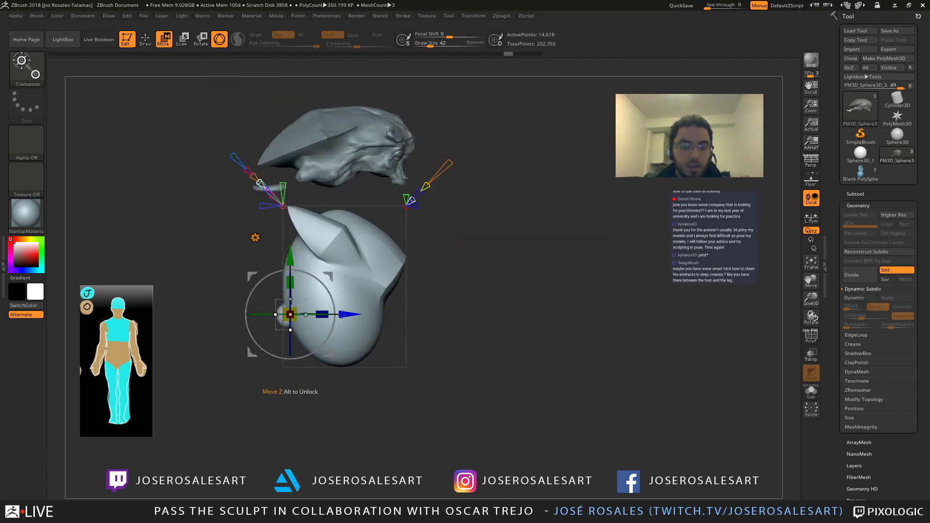
pyautogui.keyDown('alt'); pyautogui.moveTo(293, 388); pyautogui.dragTo(310, 427, button='right'); pyautogui.keyUp('alt')
# Step: Resize, reblend and move the primitive along Z to turn the rear bulge into a large hollow in the body
pyautogui.moveTo(293, 312); pyautogui.dragTo(261, 157)
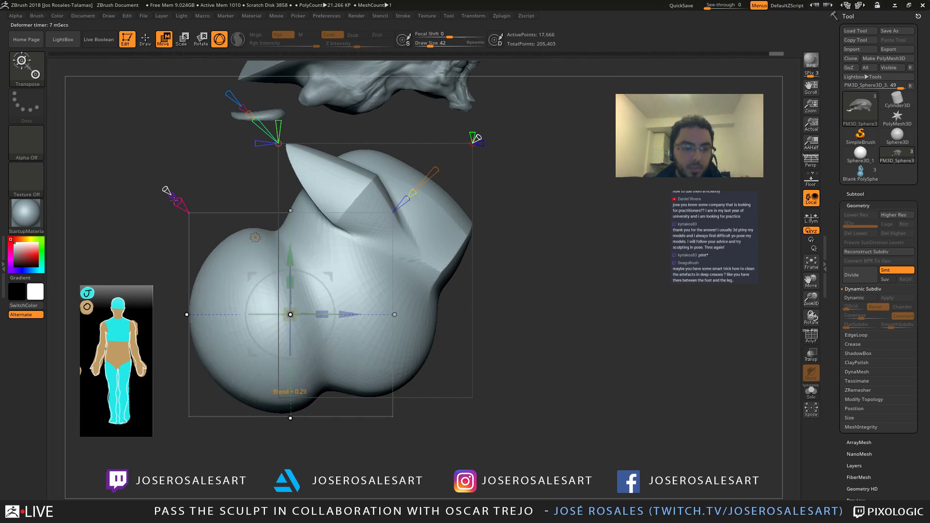
pyautogui.moveTo(174, 200); pyautogui.dragTo(162, 188)
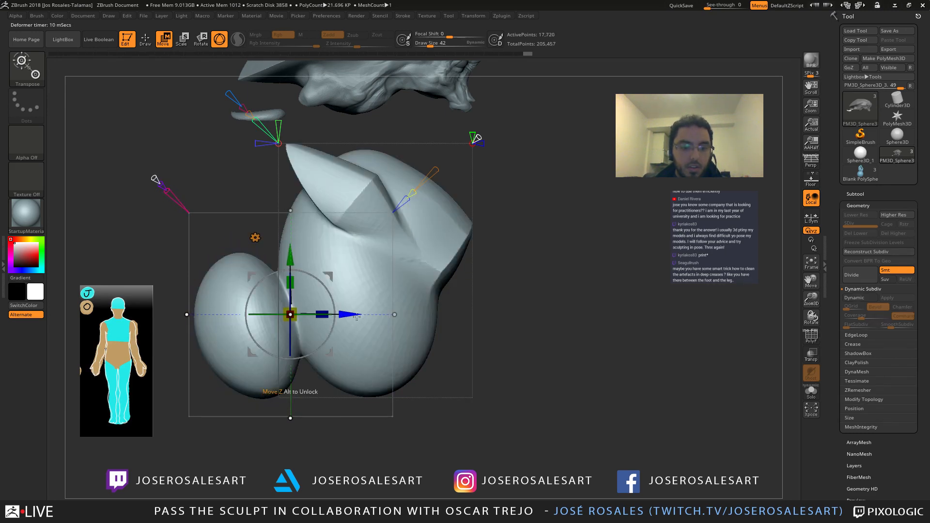
pyautogui.moveTo(357, 316); pyautogui.dragTo(329, 317)
pyautogui.moveTo(329, 316); pyautogui.dragTo(330, 278, button='right')
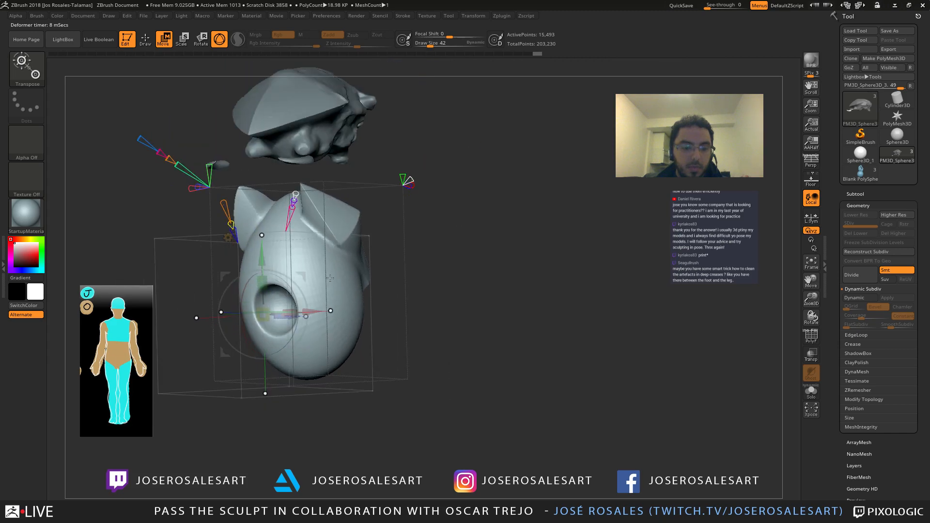
pyautogui.moveTo(271, 307); pyautogui.dragTo(288, 282)
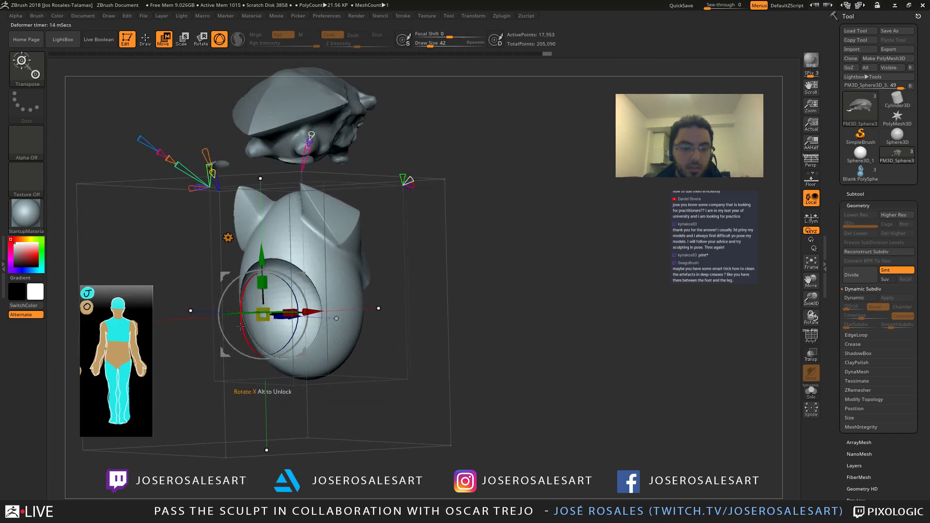
# Step: Readjust the hollow's deformer cone and gizmo scale on the body's rear, and return to draw mode
pyautogui.moveTo(378, 320); pyautogui.dragTo(417, 173, button='right')
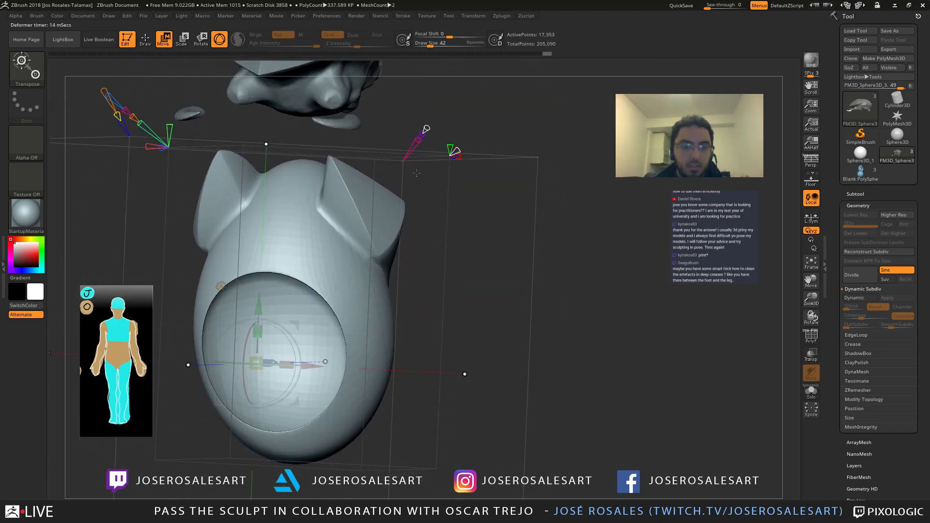
pyautogui.moveTo(418, 145); pyautogui.dragTo(411, 153)
pyautogui.moveTo(257, 363); pyautogui.dragTo(256, 362)
pyautogui.moveTo(201, 396); pyautogui.dragTo(420, 247)
pyautogui.keyDown('ctrl'); pyautogui.moveTo(267, 358); pyautogui.dragTo(257, 364, button='right'); pyautogui.keyUp('ctrl')
pyautogui.moveTo(257, 364); pyautogui.dragTo(252, 296)
pyautogui.keyDown('ctrl'); pyautogui.moveTo(253, 295); pyautogui.dragTo(264, 271, button='right'); pyautogui.keyUp('ctrl')
pyautogui.moveTo(264, 271); pyautogui.dragTo(205, 266, button='right')
pyautogui.press('q')
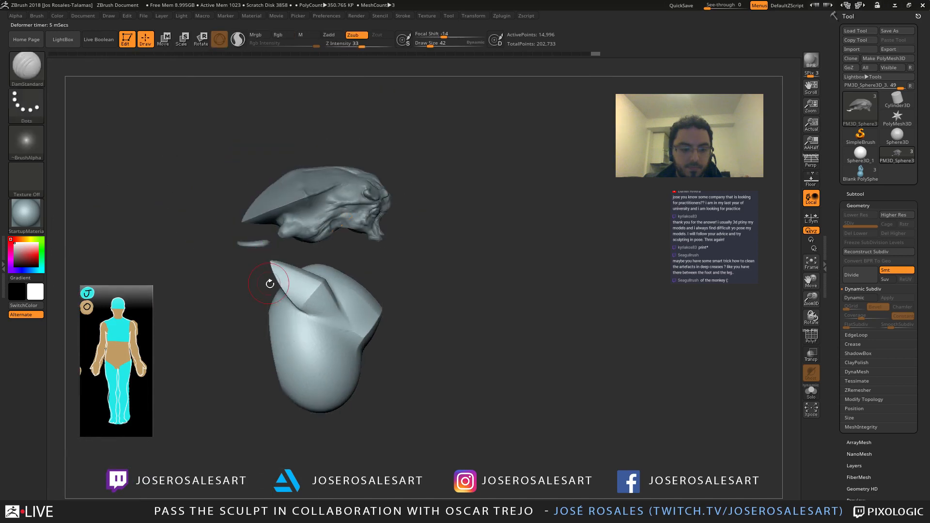
# Step: Reactivate the deformer and shrink the primitive behind the body to reduce its cut, checking the shape
pyautogui.moveTo(270, 280)
pyautogui.mouseDown(button='right')
pyautogui.moveTo(331, 303)
pyautogui.moveTo(288, 290)
pyautogui.moveTo(297, 307)
pyautogui.mouseUp(button='right')
pyautogui.press('w')
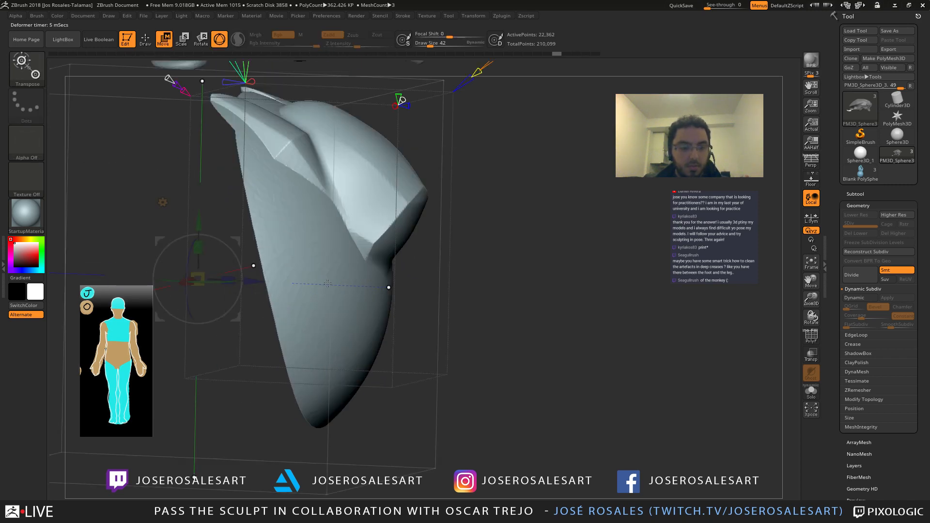
pyautogui.moveTo(197, 279); pyautogui.dragTo(139, 314)
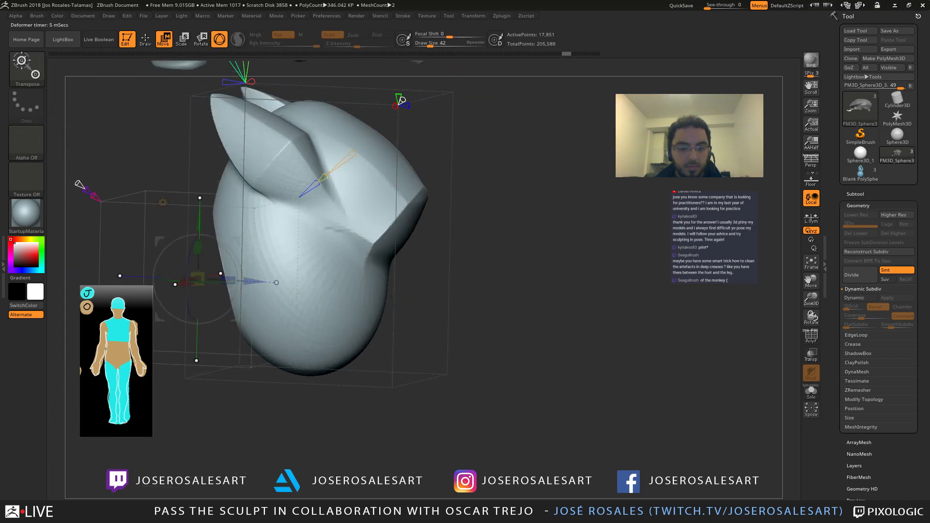
pyautogui.keyDown('alt'); pyautogui.moveTo(360, 225); pyautogui.dragTo(407, 271, button='right'); pyautogui.keyUp('alt')
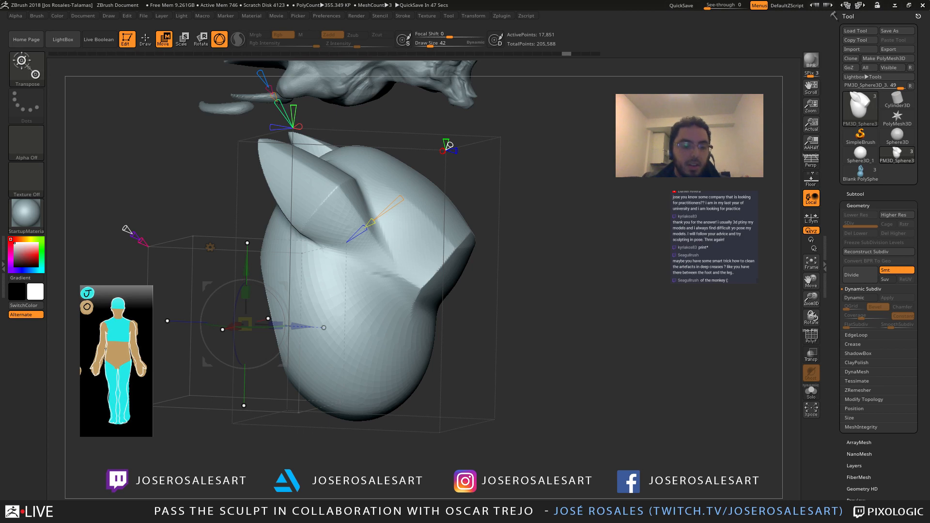
pyautogui.moveTo(339, 291)
pyautogui.mouseDown(button='right')
pyautogui.moveTo(362, 297)
pyautogui.moveTo(322, 303)
pyautogui.mouseUp(button='right')
pyautogui.moveTo(322, 303)
pyautogui.keyDown('ctrl'); pyautogui.mouseDown(button='right')
pyautogui.moveTo(325, 285)
pyautogui.moveTo(307, 276)
pyautogui.moveTo(343, 252)
pyautogui.moveTo(345, 295)
pyautogui.mouseUp(button='right'); pyautogui.keyUp('ctrl')
pyautogui.moveTo(345, 294); pyautogui.dragTo(368, 285, button='right')
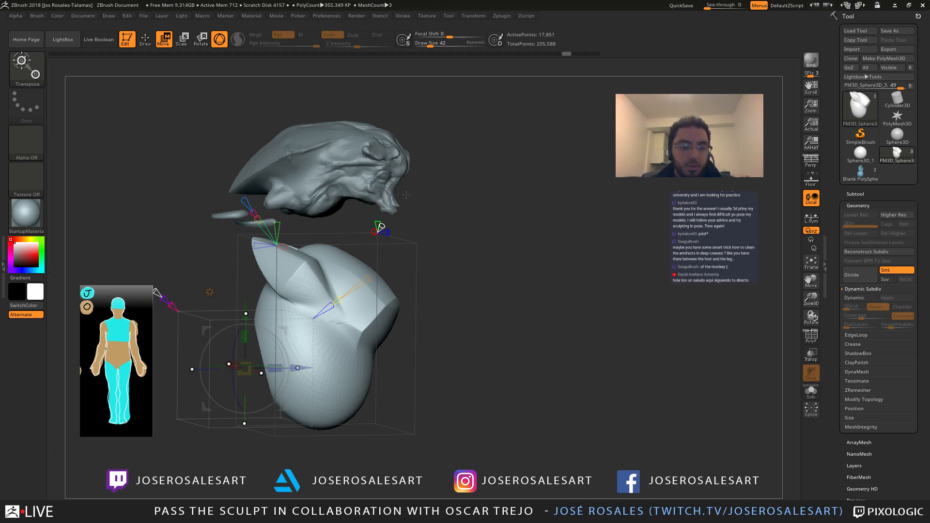
# Step: Reposition the gizmo on the body's front, and make the creature's head the active subtool in draw mode
pyautogui.moveTo(406, 195); pyautogui.dragTo(457, 177)
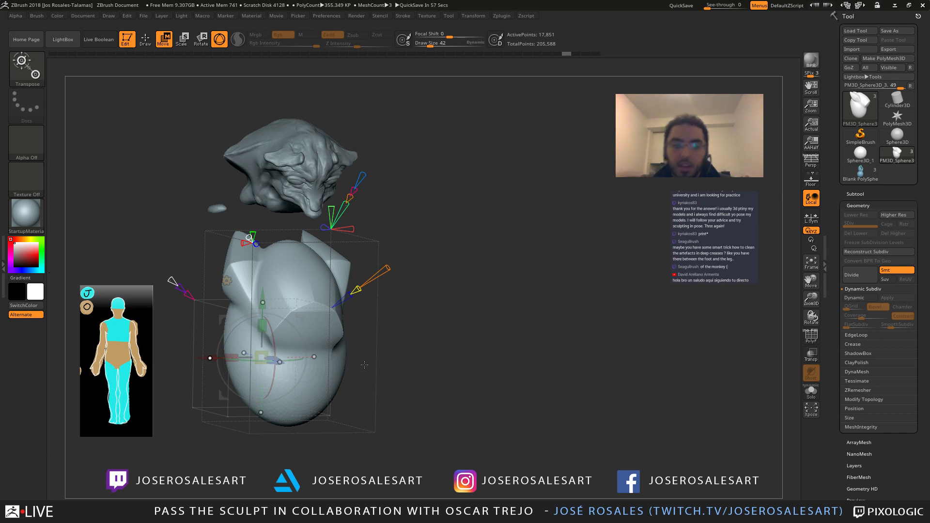
pyautogui.keyDown('alt'); pyautogui.moveTo(181, 300); pyautogui.dragTo(181, 442); pyautogui.keyUp('alt')
pyautogui.press('w')
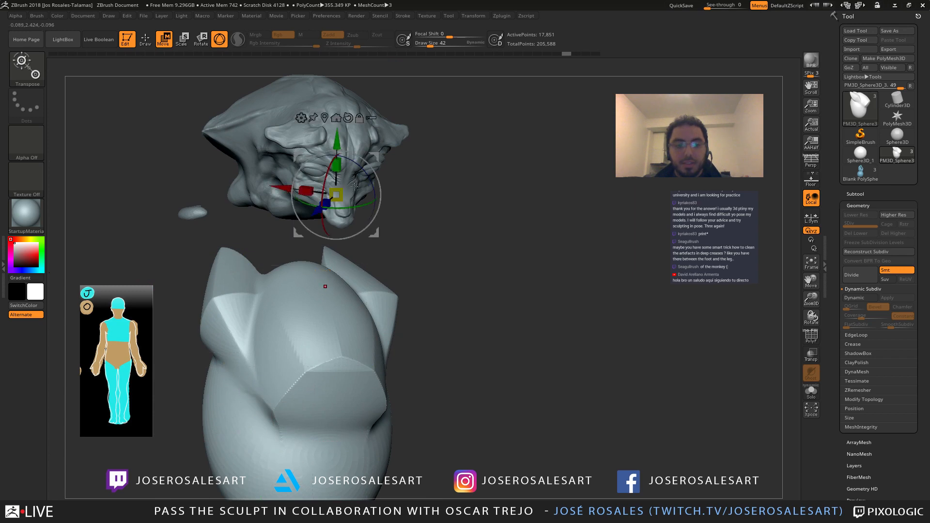
pyautogui.moveTo(426, 106)
pyautogui.keyDown('alt'); pyautogui.mouseDown()
pyautogui.moveTo(432, 170)
pyautogui.moveTo(426, 95)
pyautogui.mouseUp(); pyautogui.keyUp('alt')
pyautogui.keyDown('alt'); pyautogui.click(306, 349); pyautogui.keyUp('alt')
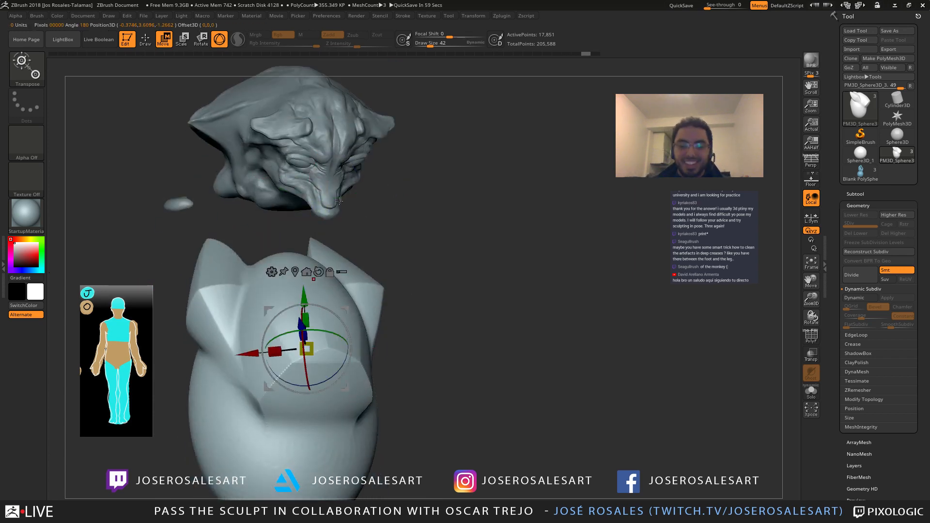
pyautogui.moveTo(436, 175); pyautogui.dragTo(405, 233)
pyautogui.moveTo(426, 253)
pyautogui.keyDown('ctrl'); pyautogui.mouseDown(button='right')
pyautogui.moveTo(439, 231)
pyautogui.moveTo(383, 283)
pyautogui.moveTo(370, 194)
pyautogui.moveTo(391, 208)
pyautogui.moveTo(368, 207)
pyautogui.moveTo(397, 166)
pyautogui.mouseUp(button='right'); pyautogui.keyUp('ctrl')
pyautogui.press('q')
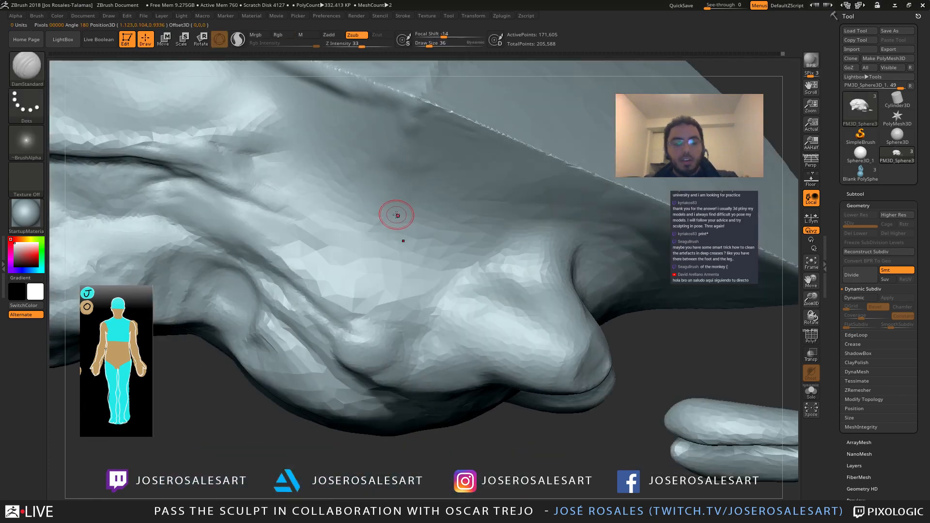
# Step: Build a raised fold on the side of the head with ClayBuildup at draw size 54 and Sculptris Pro, and smooth it
pyautogui.moveTo(397, 214)
pyautogui.mouseDown(button='right')
pyautogui.moveTo(388, 221)
pyautogui.moveTo(381, 195)
pyautogui.mouseUp(button='right')
pyautogui.press('s')
pyautogui.moveTo(380, 194); pyautogui.dragTo(384, 193)
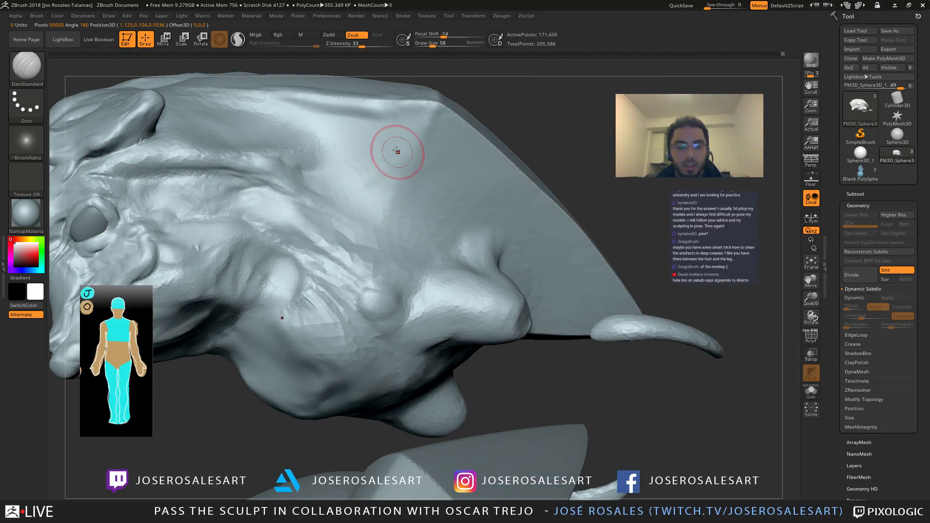
pyautogui.press('[')
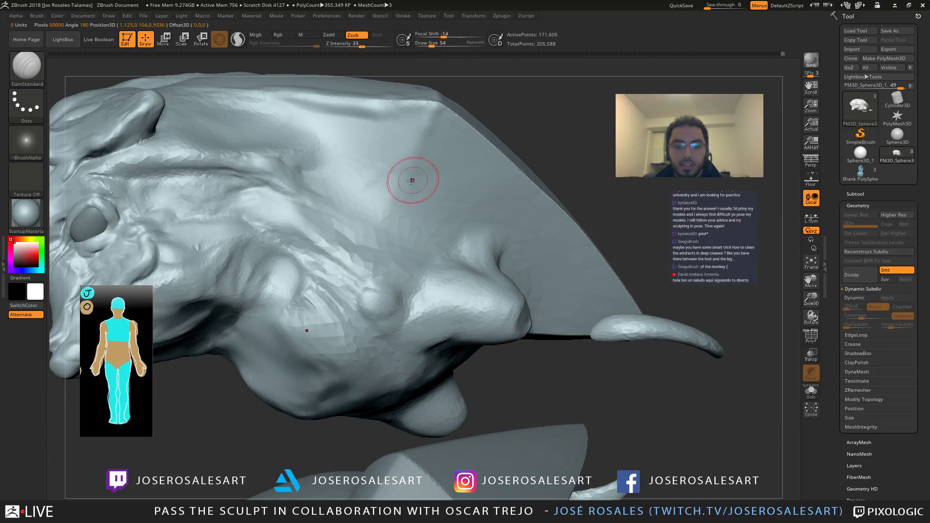
pyautogui.press('b')
pyautogui.press('c')
pyautogui.press('b')
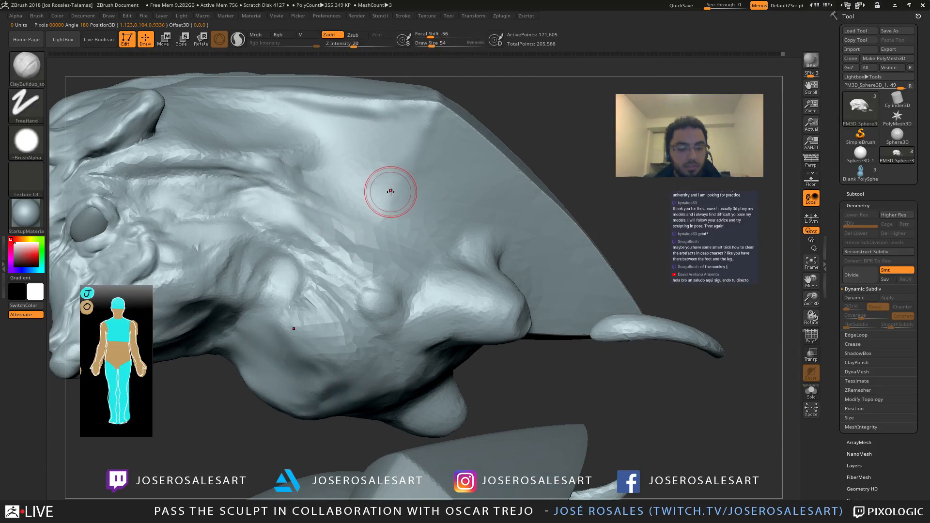
pyautogui.moveTo(415, 177)
pyautogui.mouseDown()
pyautogui.moveTo(432, 164)
pyautogui.moveTo(364, 206)
pyautogui.mouseUp()
pyautogui.click(238, 38)
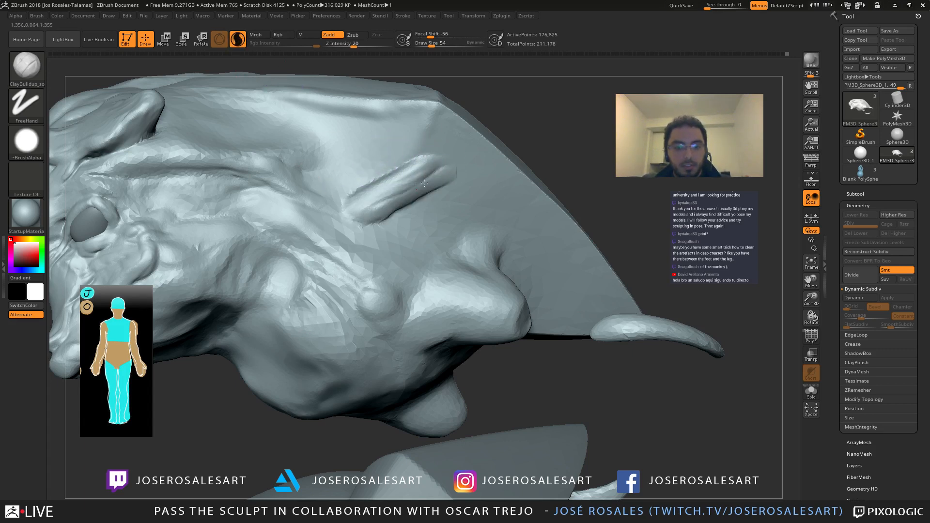
pyautogui.keyDown('shift'); pyautogui.moveTo(424, 183); pyautogui.dragTo(380, 191); pyautogui.keyUp('shift')
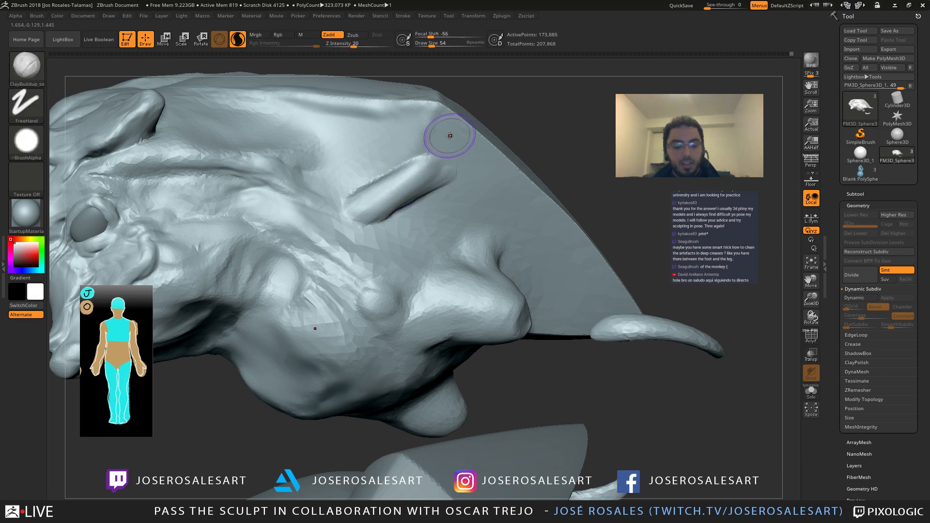
# Step: Carve a deep crease along the raised fold with the DamStandard brush at draw size 33
pyautogui.press('b')
pyautogui.press('d')
pyautogui.press('s')
pyautogui.press('[')
pyautogui.press('[')
pyautogui.press('[')
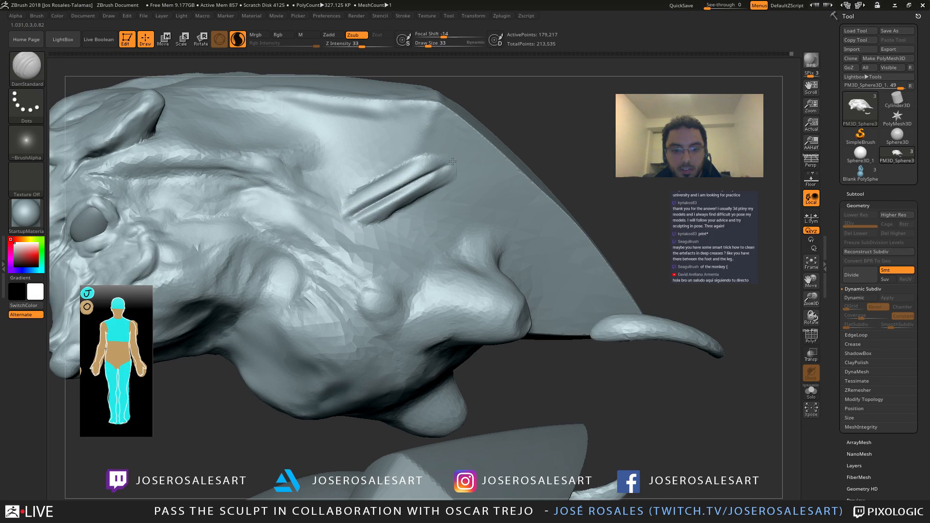
pyautogui.moveTo(442, 171); pyautogui.dragTo(464, 158)
# Step: Inflate the walls of the crease together with the Inflat brush at draw size 73, with Sculptris Pro off
pyautogui.moveTo(456, 141)
pyautogui.mouseDown(button='right')
pyautogui.moveTo(416, 92)
pyautogui.moveTo(399, 100)
pyautogui.mouseUp(button='right')
pyautogui.press('b')
pyautogui.press('i')
pyautogui.press('n')
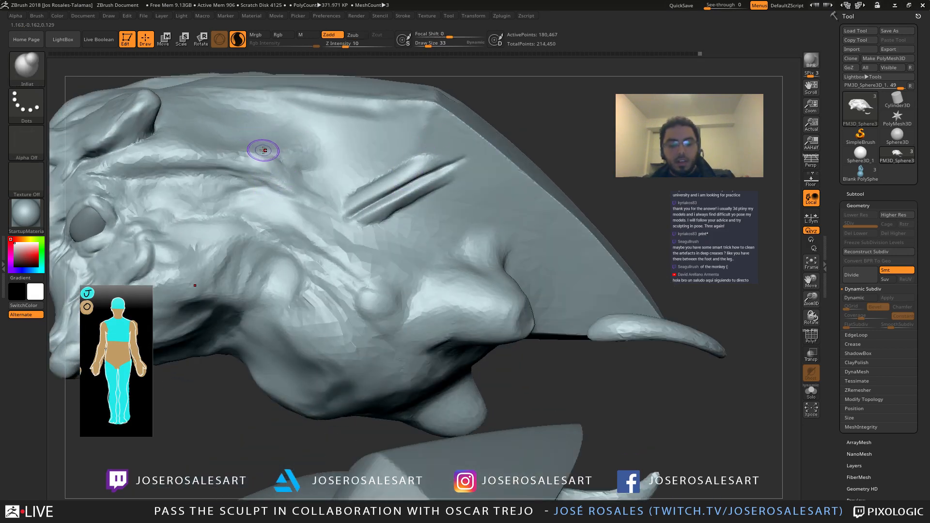
pyautogui.press(']')
pyautogui.press(']')
pyautogui.press(']')
pyautogui.press(']')
pyautogui.press(']')
pyautogui.press(']')
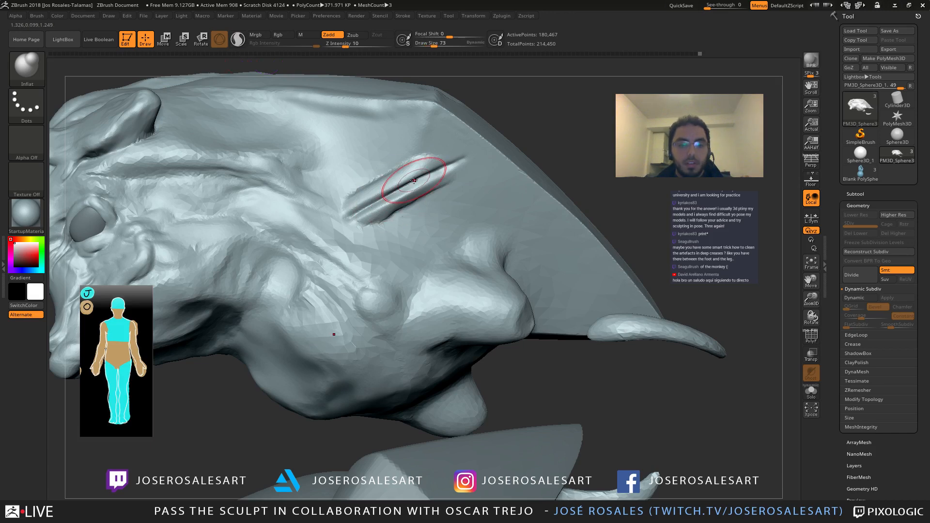
pyautogui.keyDown('ctrl'); pyautogui.moveTo(414, 181); pyautogui.dragTo(438, 178, button='right'); pyautogui.keyUp('ctrl')
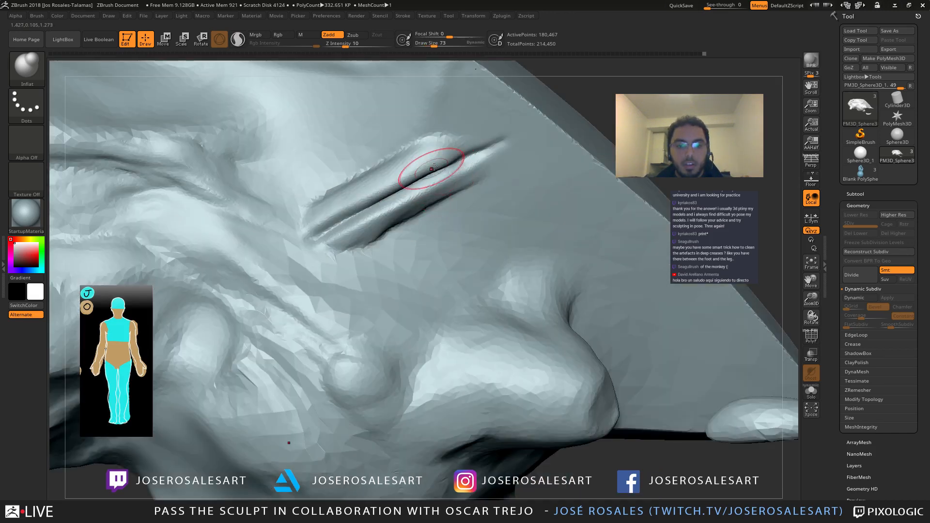
pyautogui.moveTo(472, 149); pyautogui.dragTo(367, 207)
pyautogui.moveTo(335, 218); pyautogui.dragTo(421, 167, button='right')
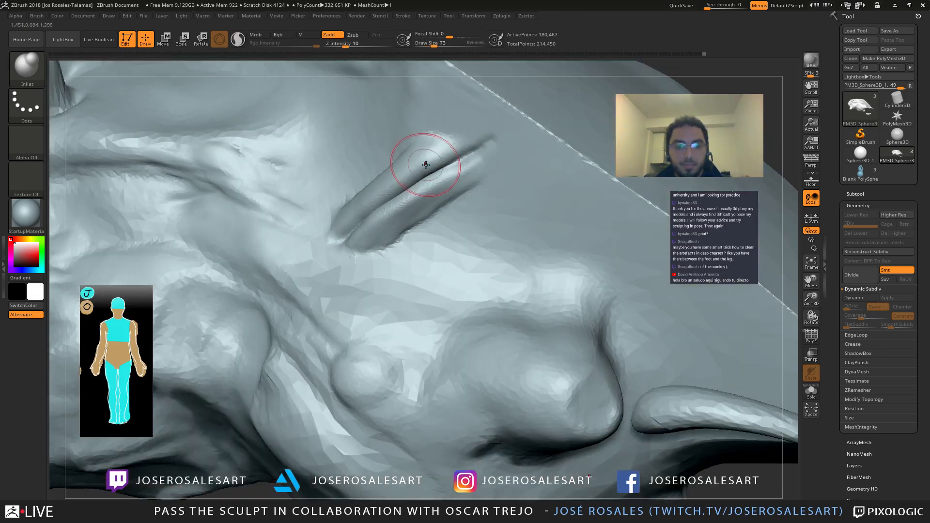
pyautogui.moveTo(353, 197); pyautogui.dragTo(374, 201, button='right')
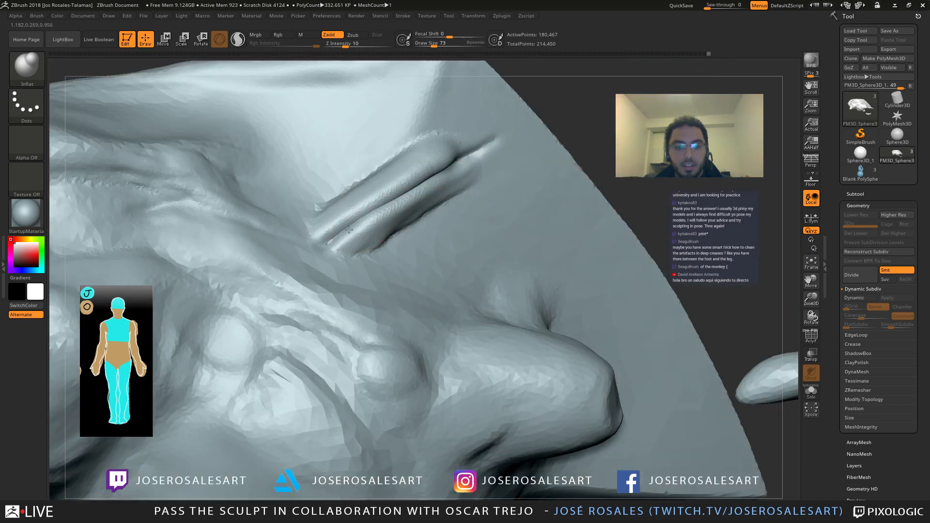
# Step: Smooth the ends of the crease lightly, and check the fold on both sides of the head
pyautogui.moveTo(366, 218)
pyautogui.keyDown('shift'); pyautogui.mouseDown()
pyautogui.moveTo(374, 209)
pyautogui.moveTo(356, 222)
pyautogui.mouseUp(); pyautogui.keyUp('shift')
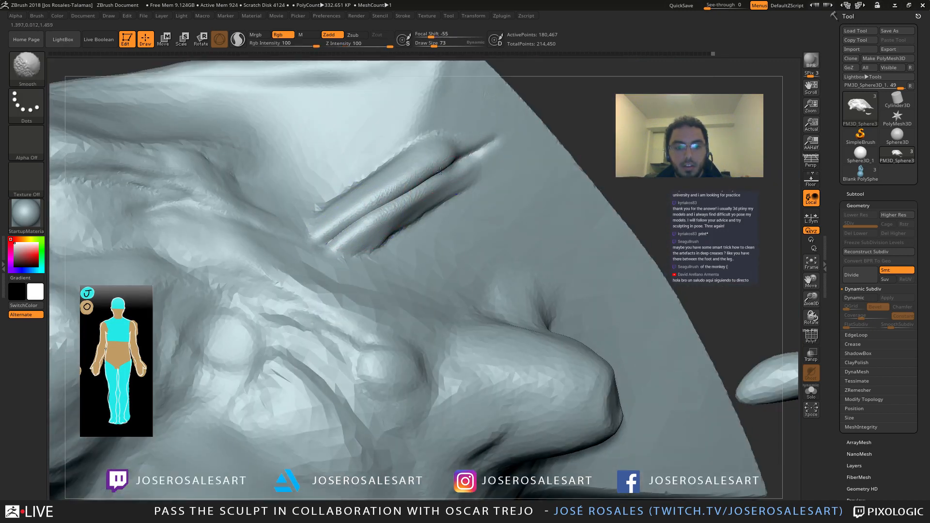
pyautogui.moveTo(401, 176); pyautogui.dragTo(478, 152, button='right')
pyautogui.moveTo(469, 155)
pyautogui.keyDown('shift'); pyautogui.mouseDown()
pyautogui.moveTo(454, 161)
pyautogui.moveTo(470, 155)
pyautogui.mouseUp(); pyautogui.keyUp('shift')
pyautogui.moveTo(410, 182)
pyautogui.mouseDown(button='right')
pyautogui.moveTo(361, 185)
pyautogui.moveTo(365, 158)
pyautogui.moveTo(381, 180)
pyautogui.mouseUp(button='right')
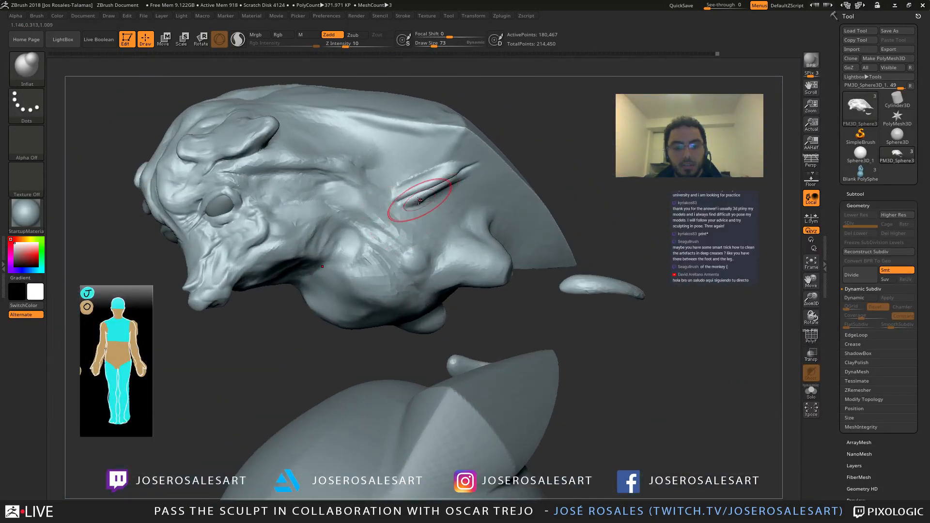
pyautogui.moveTo(420, 203)
pyautogui.mouseDown(button='right')
pyautogui.moveTo(422, 219)
pyautogui.moveTo(391, 213)
pyautogui.moveTo(228, 295)
pyautogui.mouseUp(button='right')
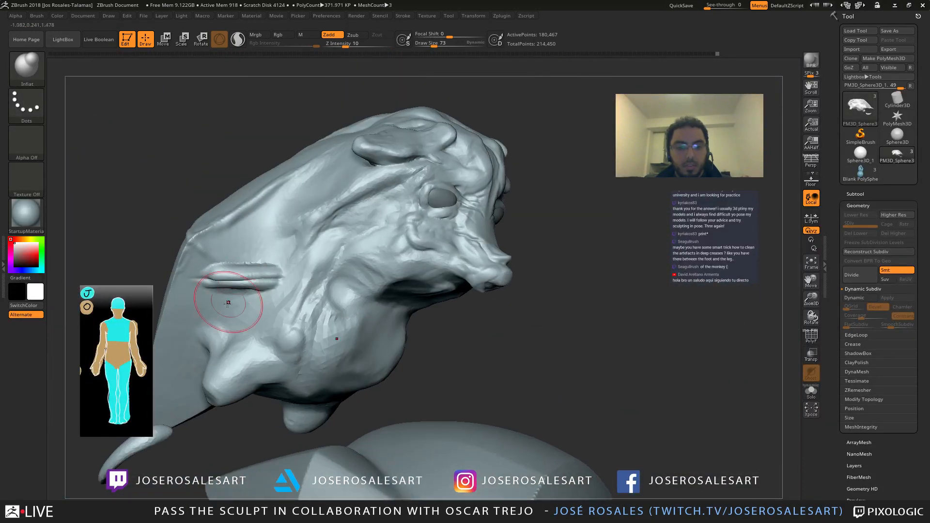
# Step: Roll the head's undo history back to before the fold and crease were sculpted, accepting removal of the newer history entries
pyautogui.moveTo(239, 288)
pyautogui.keyDown('shift'); pyautogui.mouseDown()
pyautogui.moveTo(245, 310)
pyautogui.moveTo(240, 303)
pyautogui.mouseUp(); pyautogui.keyUp('shift')
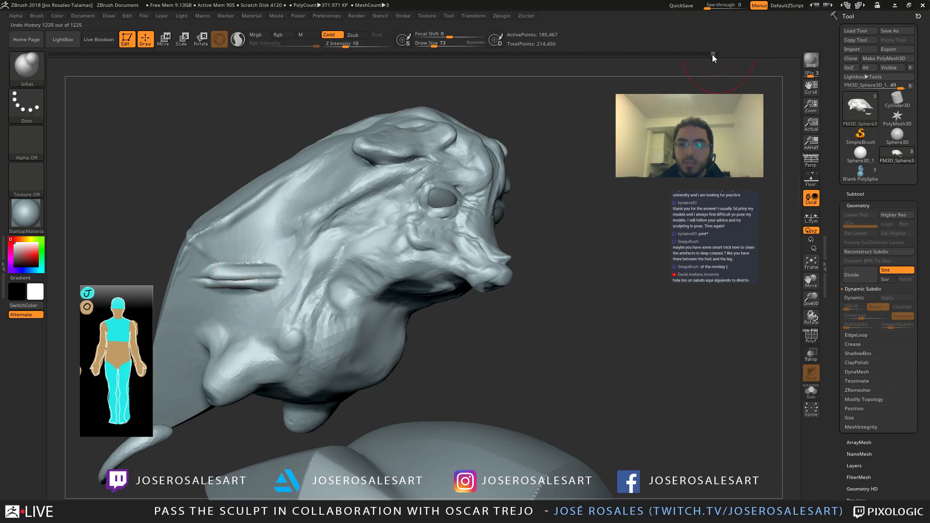
pyautogui.moveTo(712, 54)
pyautogui.mouseDown()
pyautogui.moveTo(679, 54)
pyautogui.moveTo(690, 54)
pyautogui.mouseUp()
pyautogui.click(383, 232)
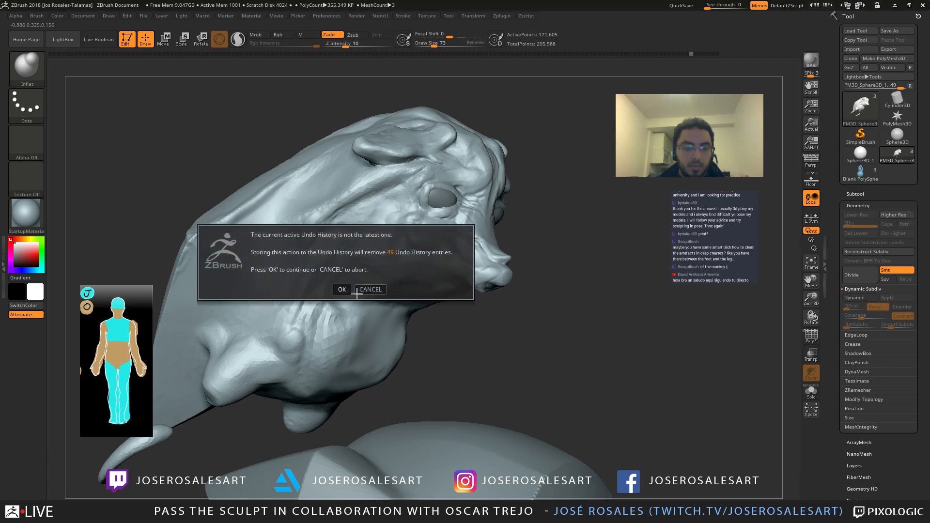
pyautogui.click(344, 290)
# Step: Make the creature's body the active part, frame it in side view and activate the Move gizmo
pyautogui.keyDown('alt'); pyautogui.click(399, 437); pyautogui.keyUp('alt')
pyautogui.keyDown('alt'); pyautogui.moveTo(424, 400); pyautogui.dragTo(307, 215); pyautogui.keyUp('alt')
pyautogui.moveTo(306, 214)
pyautogui.keyDown('alt'); pyautogui.mouseDown(button='right')
pyautogui.moveTo(363, 239)
pyautogui.moveTo(362, 260)
pyautogui.moveTo(366, 247)
pyautogui.moveTo(333, 243)
pyautogui.moveTo(363, 243)
pyautogui.moveTo(393, 260)
pyautogui.moveTo(354, 243)
pyautogui.moveTo(342, 252)
pyautogui.moveTo(370, 272)
pyautogui.mouseUp(button='right'); pyautogui.keyUp('alt')
pyautogui.press('w')
pyautogui.moveTo(436, 246); pyautogui.dragTo(474, 238, button='right')
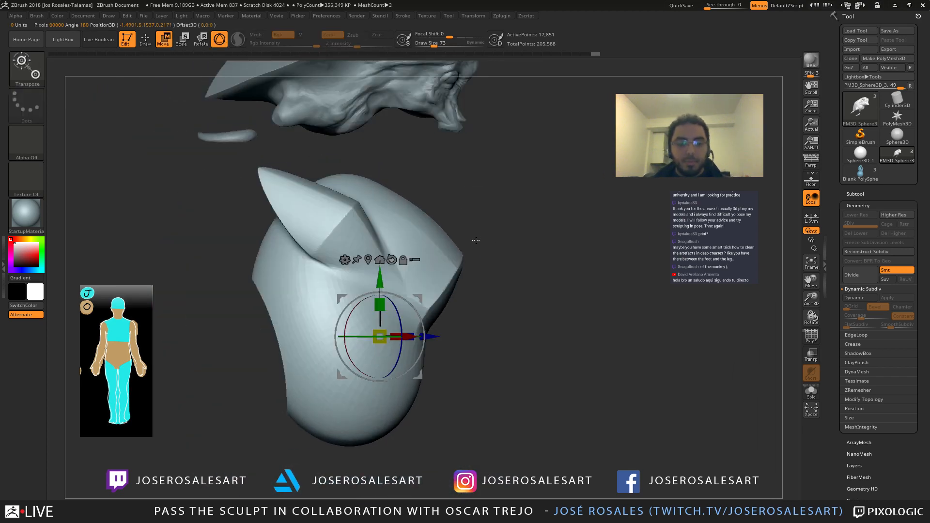
# Step: Step back through the body's undo history to remove the last primitive deformations
pyautogui.keyDown('ctrl'); pyautogui.moveTo(468, 238); pyautogui.dragTo(460, 242); pyautogui.keyUp('ctrl')
pyautogui.hotkey('ctrl', 'z')
pyautogui.hotkey('ctrl', 'z')
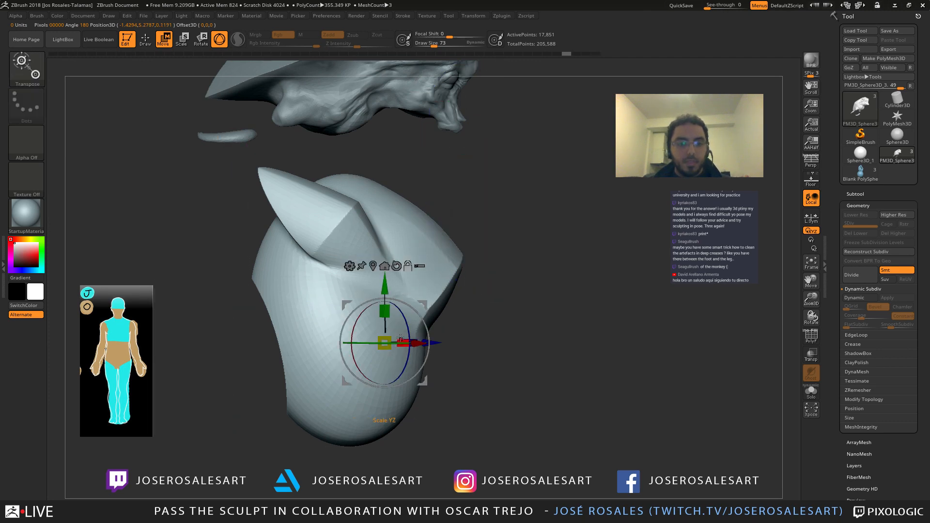
pyautogui.hotkey('ctrl', 'shift', 'z')
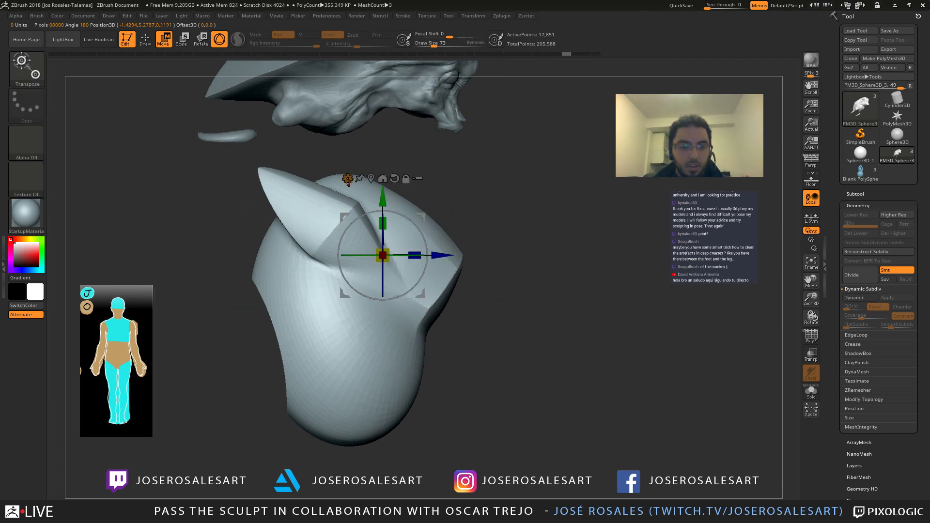
pyautogui.click(348, 178)
pyautogui.hotkey('ctrl', 'z')
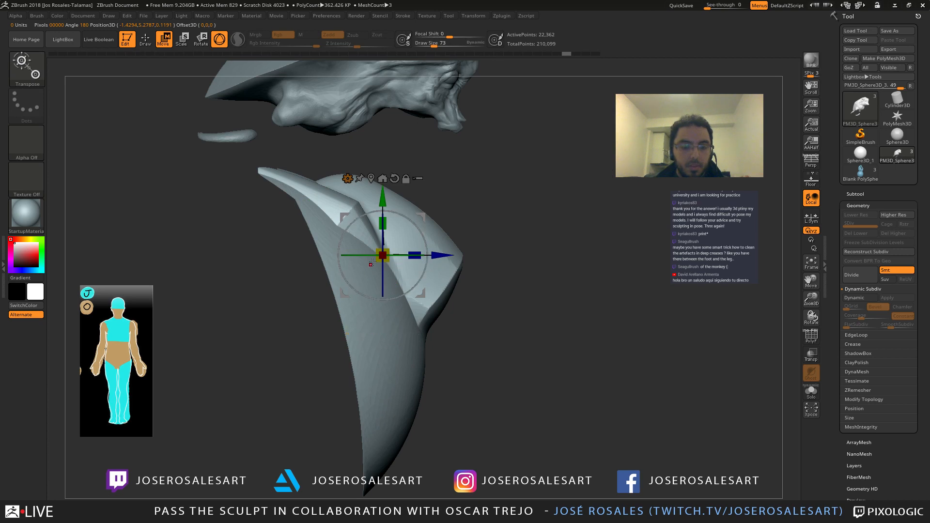
pyautogui.moveTo(432, 223); pyautogui.dragTo(428, 225)
pyautogui.hotkey('ctrl', 'z')
pyautogui.hotkey('ctrl', 'z')
pyautogui.click(317, 332)
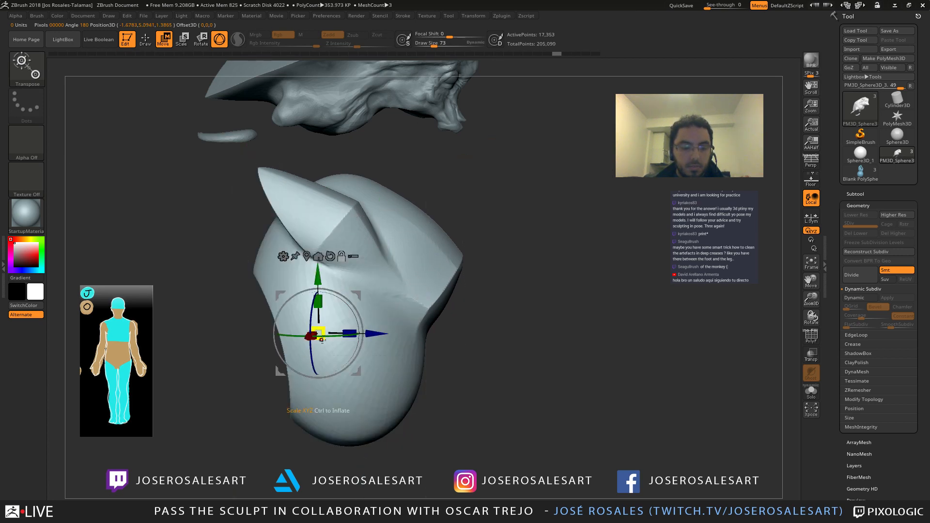
pyautogui.hotkey('ctrl', 'z')
pyautogui.hotkey('ctrl', 'z')
pyautogui.hotkey('ctrl', 'z')
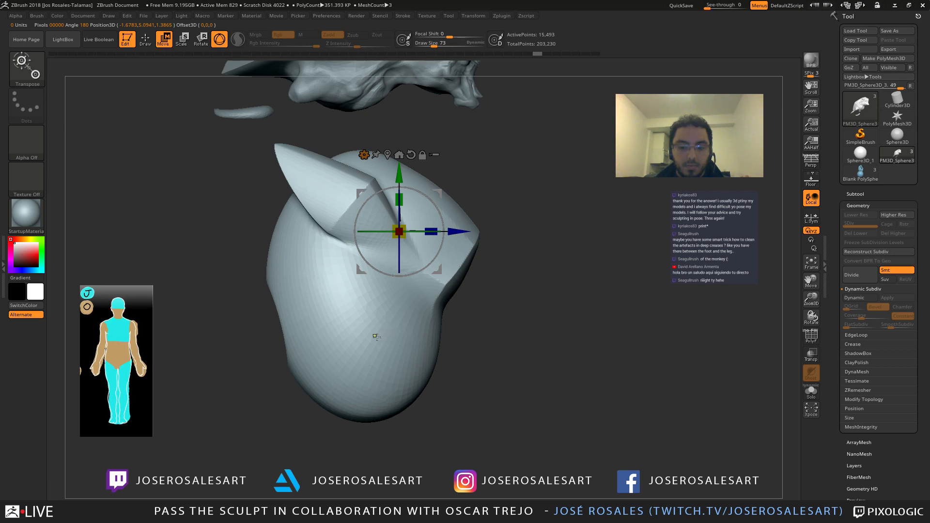
# Step: Bring back the body state with the large round bulge at its back and choose the Project Primitive deformer
pyautogui.hotkey('ctrl', 'shift', 'z')
pyautogui.hotkey('ctrl', 'shift', 'z')
pyautogui.hotkey('ctrl', 'shift', 'z')
pyautogui.hotkey('ctrl', 'shift', 'z')
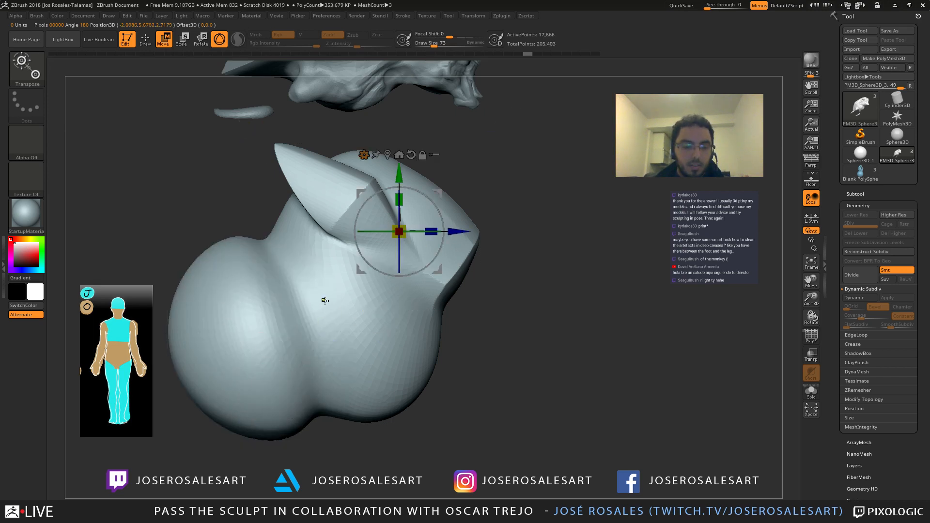
pyautogui.hotkey('ctrl', 'z')
pyautogui.keyDown('alt'); pyautogui.moveTo(255, 132); pyautogui.dragTo(242, 127); pyautogui.keyUp('alt')
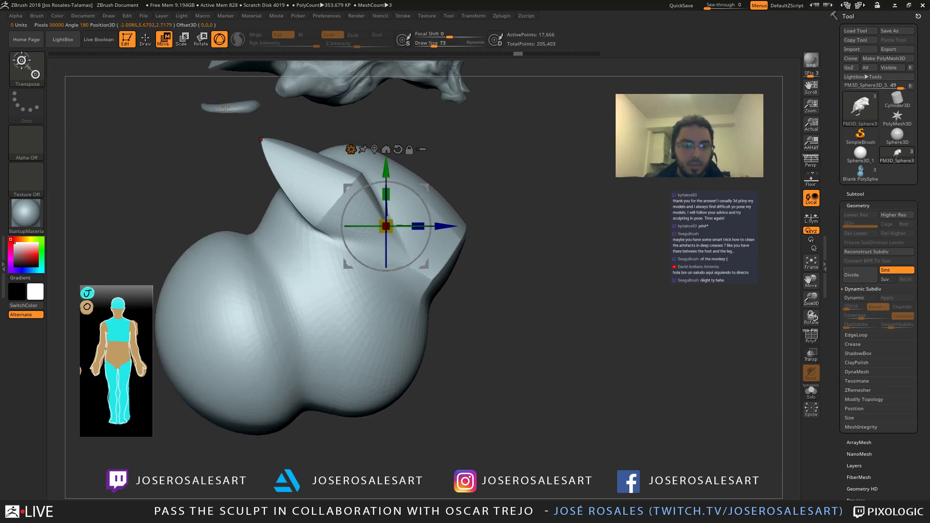
pyautogui.click(351, 149)
pyautogui.click(357, 215)
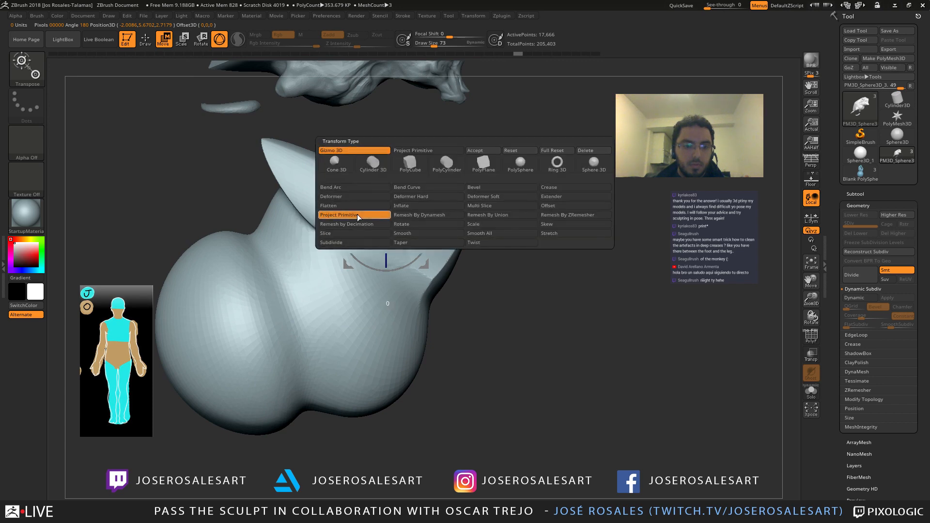
# Step: Rotate and reposition the projected primitive at the back of the body, keeping it a small round form
pyautogui.moveTo(409, 177); pyautogui.dragTo(383, 203, button='right')
pyautogui.hotkey('ctrl', 'z')
pyautogui.moveTo(349, 242)
pyautogui.mouseDown(button='right')
pyautogui.moveTo(325, 285)
pyautogui.moveTo(313, 270)
pyautogui.mouseUp(button='right')
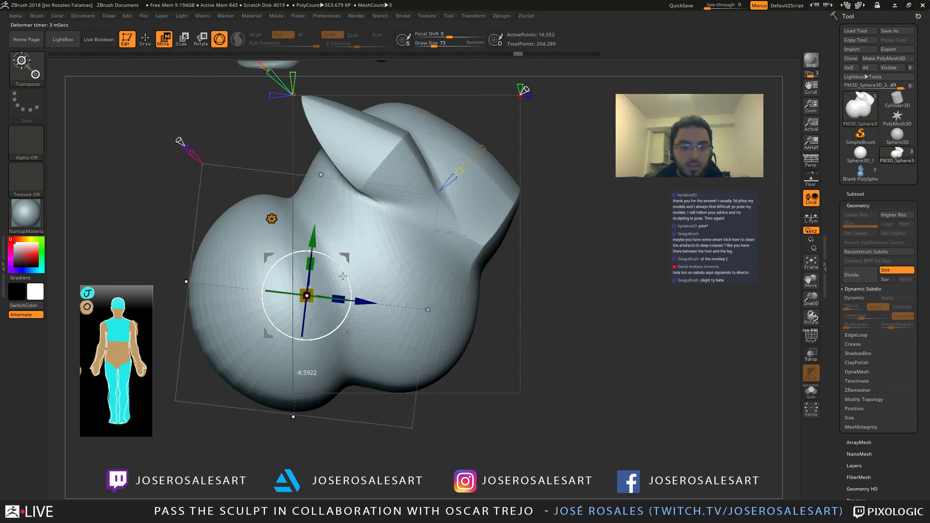
pyautogui.hotkey('ctrl', 'z')
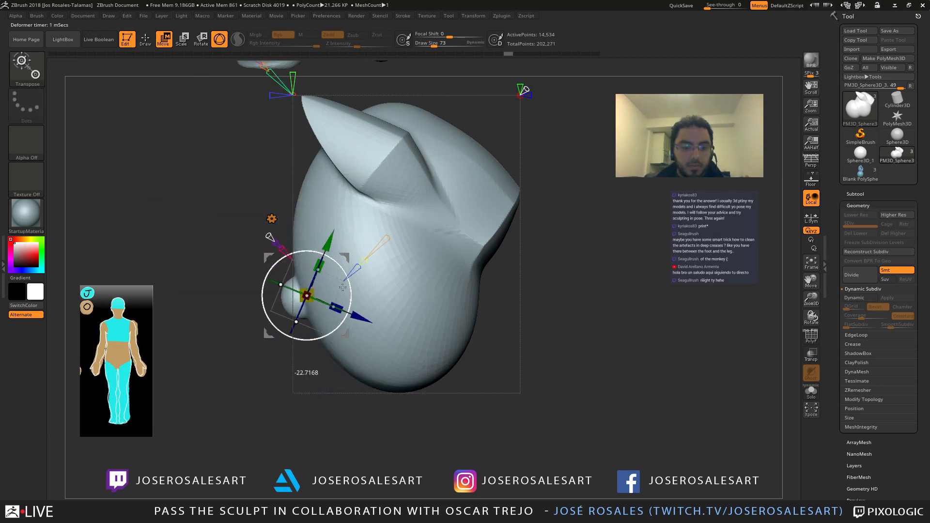
pyautogui.moveTo(357, 286); pyautogui.dragTo(366, 278)
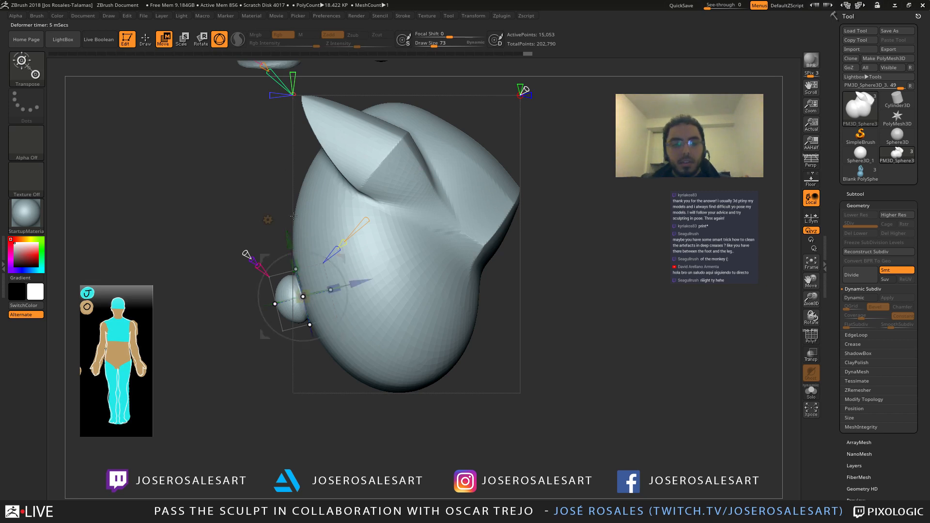
pyautogui.moveTo(293, 215); pyautogui.dragTo(424, 204)
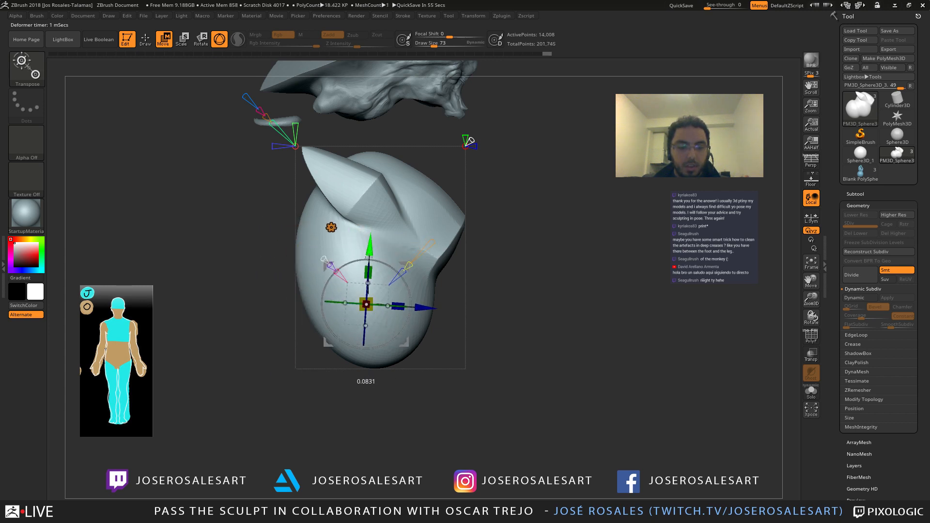
# Step: Try to lower and enlarge the projected primitive into a round bulge at the body's bottom, and undo it
pyautogui.moveTo(367, 356); pyautogui.dragTo(398, 327)
pyautogui.moveTo(407, 324); pyautogui.dragTo(385, 338, button='right')
pyautogui.moveTo(385, 338); pyautogui.dragTo(391, 348)
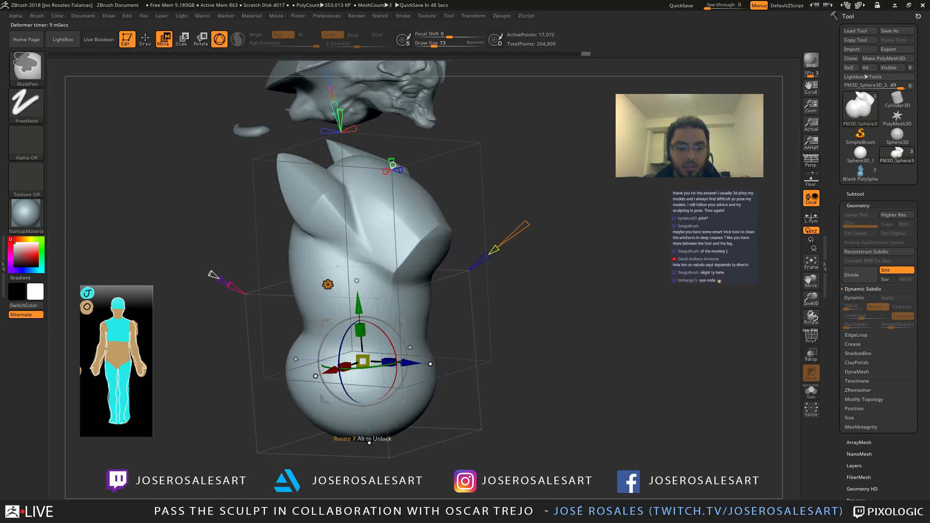
pyautogui.hotkey('ctrl', 'z')
pyautogui.hotkey('ctrl', 'z')
pyautogui.moveTo(370, 332); pyautogui.dragTo(391, 357, button='right')
pyautogui.hotkey('ctrl', 'z')
pyautogui.moveTo(272, 178); pyautogui.dragTo(260, 195, button='right')
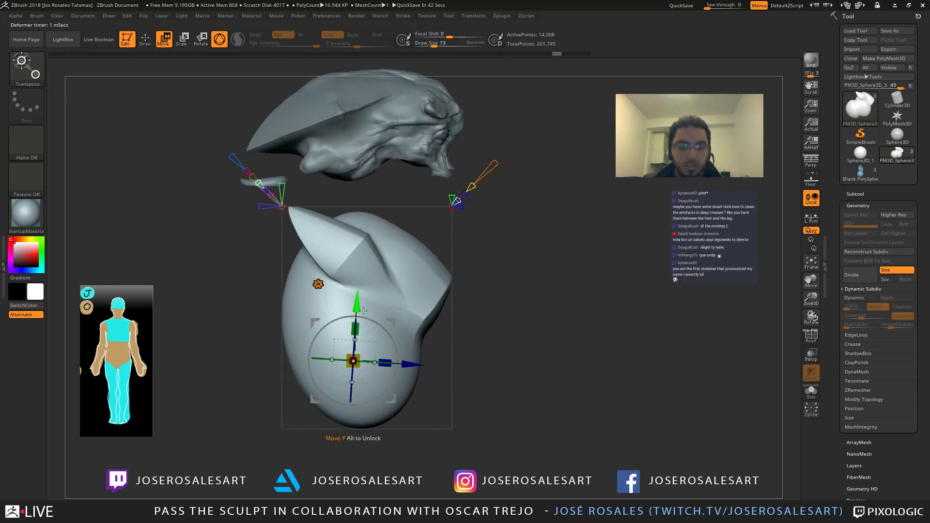
# Step: Try to move the small primitive down out of the body's bottom, undo it and return to draw mode
pyautogui.keyDown('alt'); pyautogui.moveTo(351, 309); pyautogui.dragTo(346, 369); pyautogui.keyUp('alt')
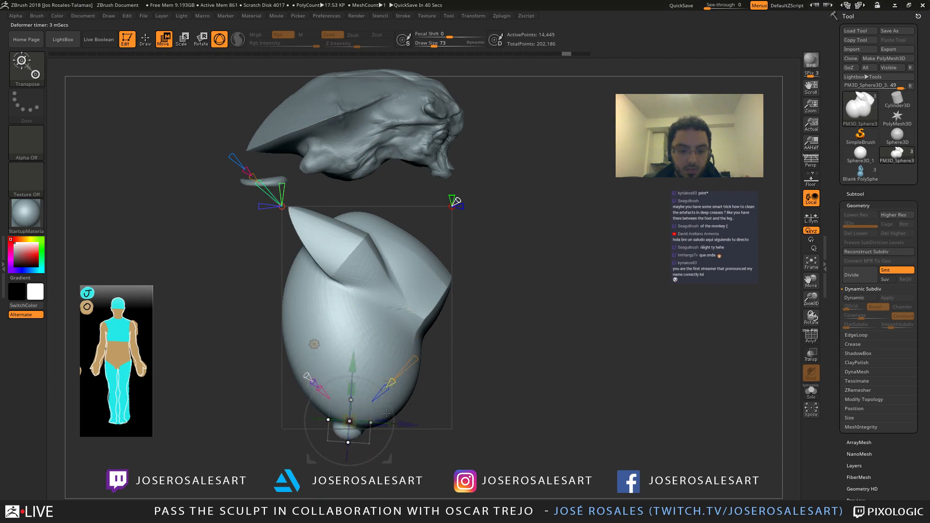
pyautogui.moveTo(391, 408); pyautogui.dragTo(393, 417)
pyautogui.hotkey('ctrl', 'z')
pyautogui.moveTo(393, 417)
pyautogui.keyDown('alt'); pyautogui.mouseDown(button='right')
pyautogui.moveTo(380, 334)
pyautogui.moveTo(355, 330)
pyautogui.moveTo(406, 302)
pyautogui.mouseUp(button='right'); pyautogui.keyUp('alt')
pyautogui.hotkey('ctrl', 'z')
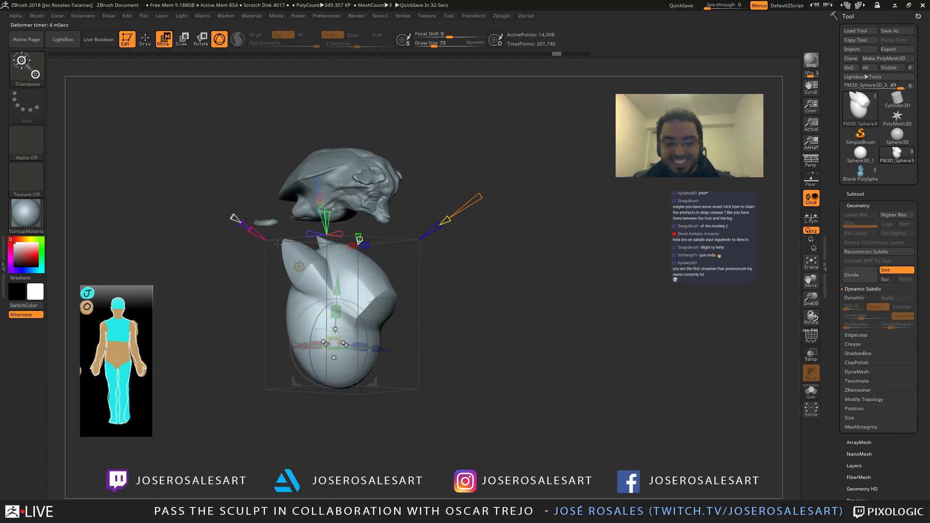
pyautogui.moveTo(277, 245)
pyautogui.keyDown('alt'); pyautogui.mouseDown(button='right')
pyautogui.moveTo(309, 241)
pyautogui.moveTo(369, 193)
pyautogui.mouseUp(button='right'); pyautogui.keyUp('alt')
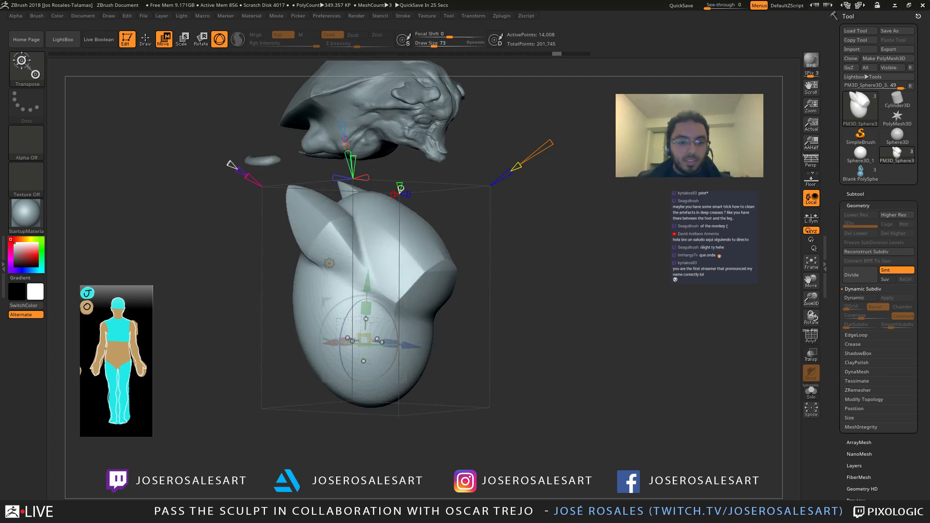
pyautogui.moveTo(393, 204)
pyautogui.mouseDown(button='right')
pyautogui.moveTo(421, 230)
pyautogui.moveTo(446, 222)
pyautogui.mouseUp(button='right')
pyautogui.press('q')
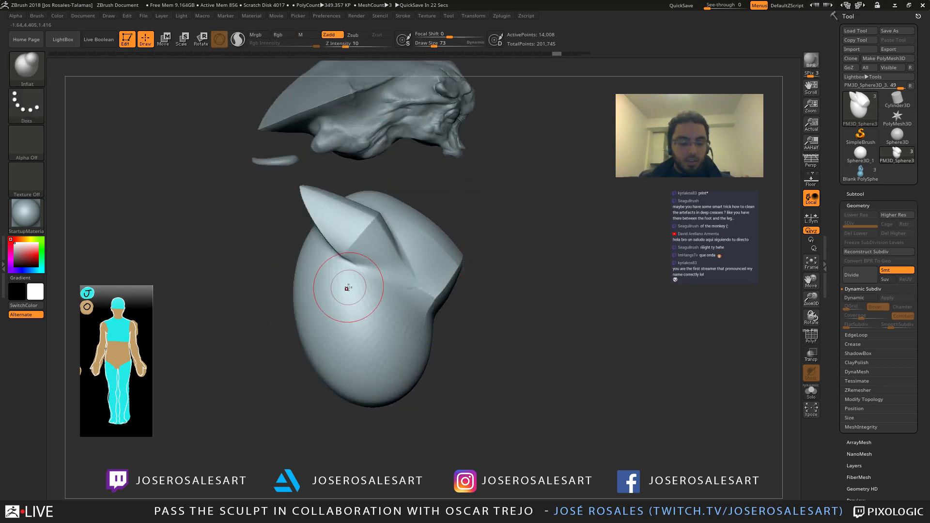
# Step: Push the lower back of the body inward with the Move brush at draw size 175
pyautogui.moveTo(348, 288); pyautogui.dragTo(417, 225, button='right')
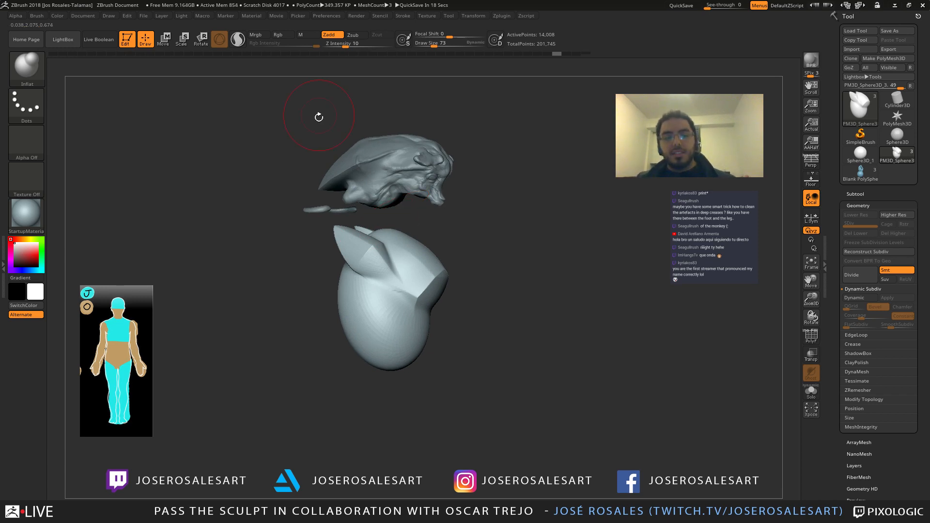
pyautogui.moveTo(318, 269)
pyautogui.keyDown('ctrl'); pyautogui.mouseDown(button='right')
pyautogui.moveTo(376, 278)
pyautogui.moveTo(405, 270)
pyautogui.moveTo(349, 246)
pyautogui.mouseUp(button='right'); pyautogui.keyUp('ctrl')
pyautogui.press('b')
pyautogui.press('m')
pyautogui.press('v')
pyautogui.press('s')
pyautogui.moveTo(312, 337); pyautogui.dragTo(322, 337)
pyautogui.keyDown('ctrl'); pyautogui.moveTo(322, 338); pyautogui.dragTo(311, 335, button='right'); pyautogui.keyUp('ctrl')
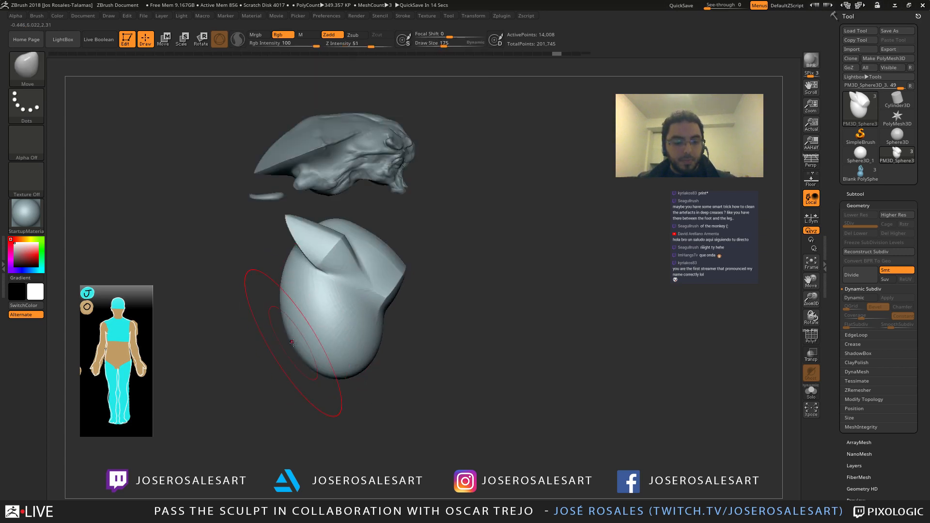
pyautogui.moveTo(300, 339); pyautogui.dragTo(309, 337)
pyautogui.moveTo(328, 394)
pyautogui.mouseDown(button='right')
pyautogui.moveTo(345, 389)
pyautogui.moveTo(327, 398)
pyautogui.mouseUp(button='right')
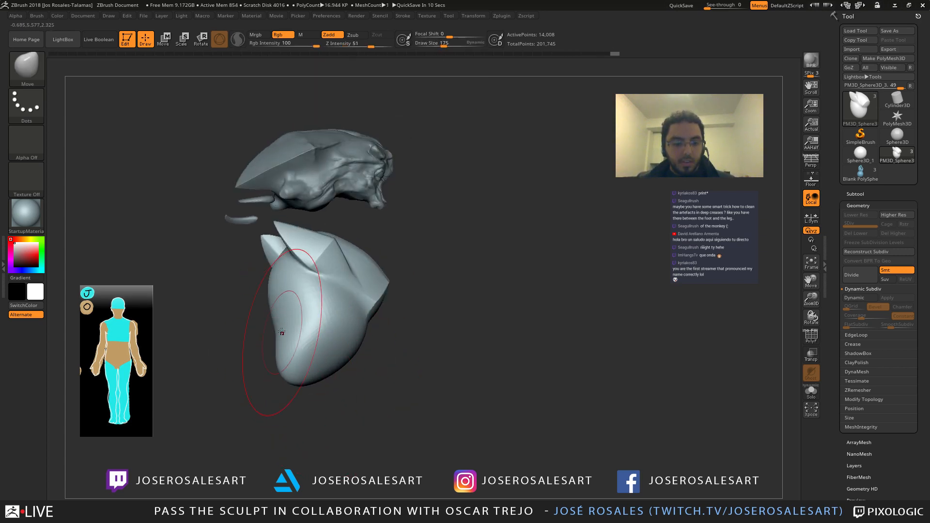
# Step: Shift the body's bottom end backward with the Move brush so that it tapers into a narrower tip
pyautogui.moveTo(281, 332)
pyautogui.mouseDown(button='right')
pyautogui.moveTo(262, 320)
pyautogui.moveTo(298, 313)
pyautogui.moveTo(328, 322)
pyautogui.mouseUp(button='right')
pyautogui.press('ctrl')
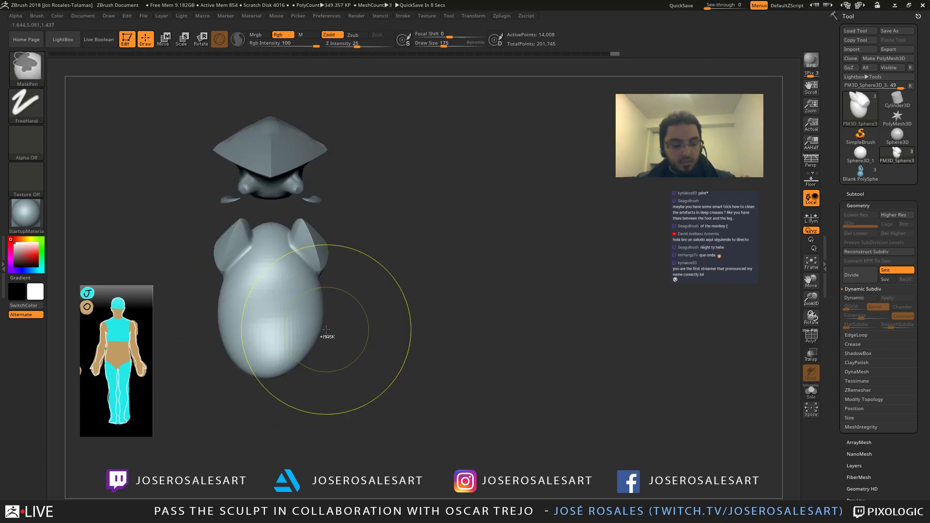
pyautogui.moveTo(281, 373)
pyautogui.mouseDown(button='right')
pyautogui.moveTo(244, 342)
pyautogui.moveTo(224, 339)
pyautogui.mouseUp(button='right')
pyautogui.press('shift')
pyautogui.moveTo(316, 369)
pyautogui.mouseDown()
pyautogui.moveTo(303, 382)
pyautogui.moveTo(290, 367)
pyautogui.mouseUp()
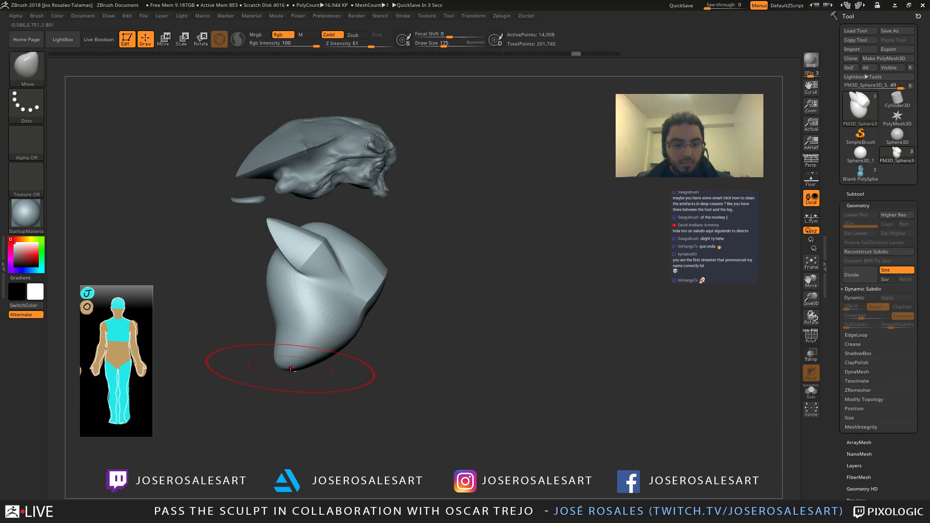
pyautogui.moveTo(291, 368); pyautogui.dragTo(308, 343, button='right')
# Step: Try to move the projected primitive along Z on the reshaped body, and undo the changes
pyautogui.press('w')
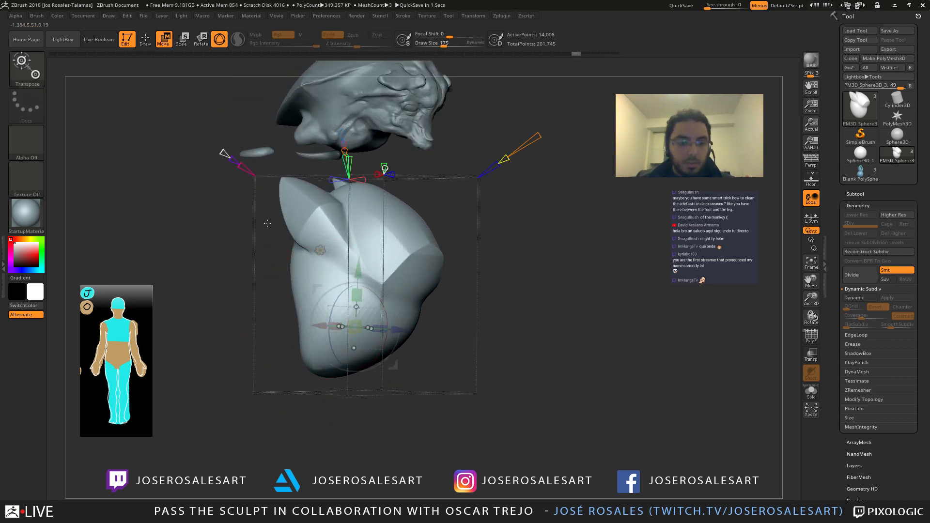
pyautogui.moveTo(447, 306); pyautogui.dragTo(464, 292, button='right')
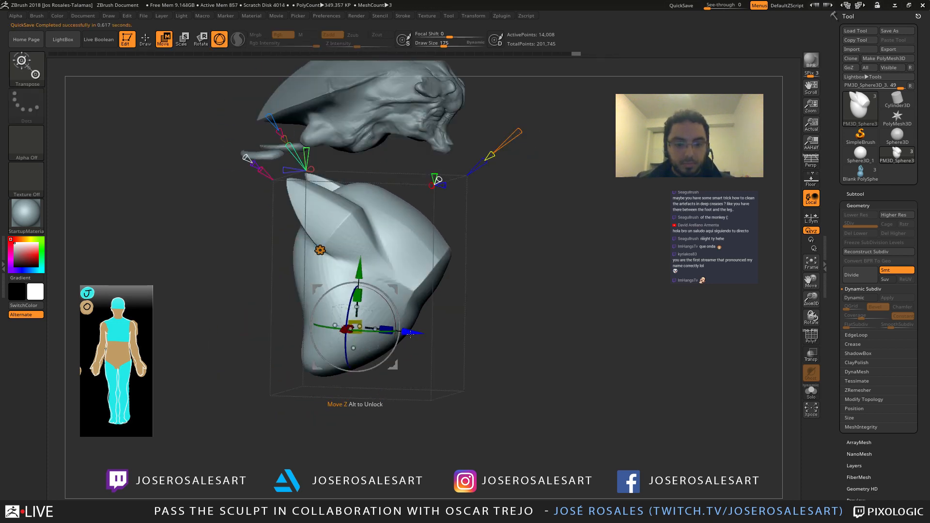
pyautogui.moveTo(411, 337)
pyautogui.mouseDown()
pyautogui.moveTo(450, 341)
pyautogui.moveTo(387, 335)
pyautogui.moveTo(408, 335)
pyautogui.mouseUp()
pyautogui.hotkey('ctrl', 'z')
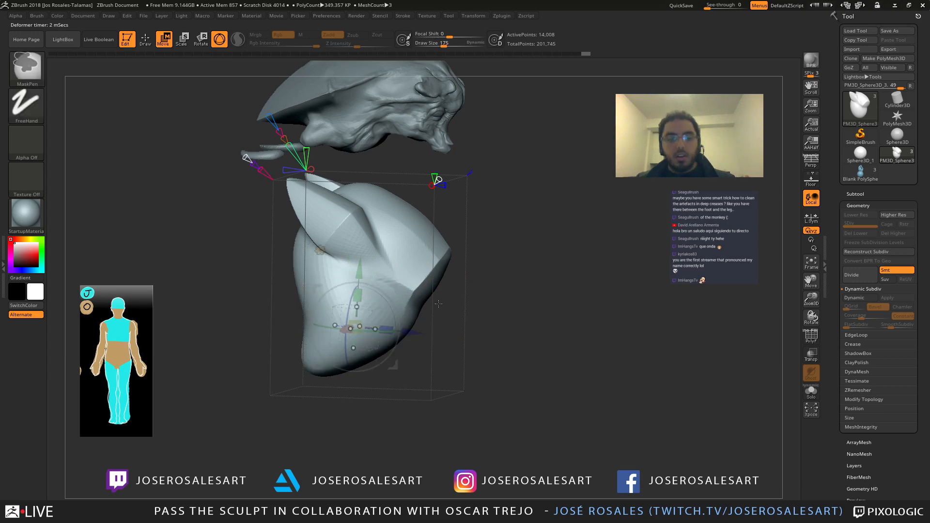
pyautogui.hotkey('ctrl', 'z')
pyautogui.hotkey('ctrl', 'z')
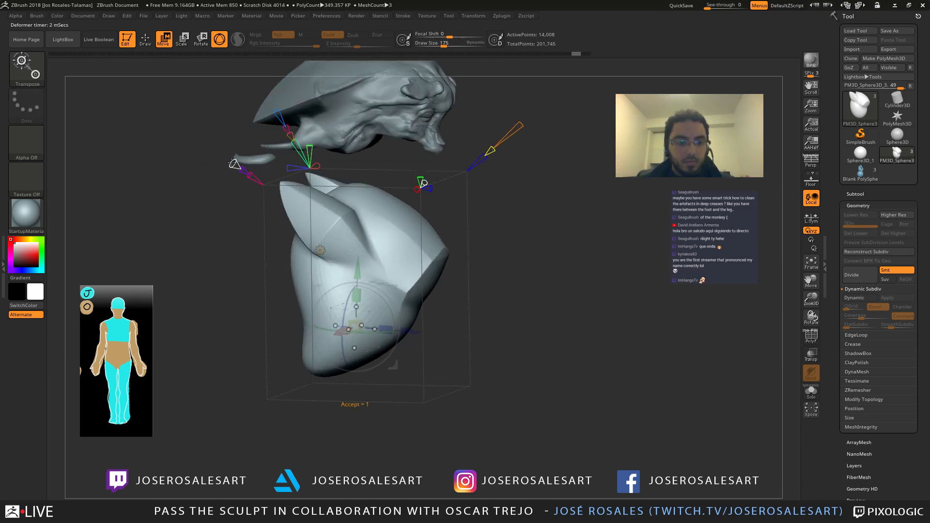
pyautogui.moveTo(293, 217); pyautogui.dragTo(387, 258, button='right')
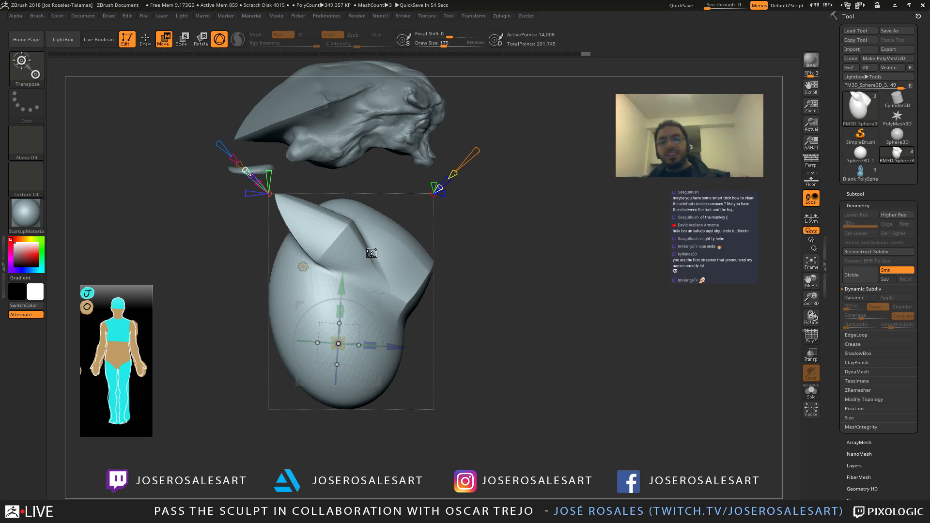
# Step: Move the projected primitive along Z to the front of the body and scale it up to carve a round hollow
pyautogui.moveTo(401, 293)
pyautogui.mouseDown(button='right')
pyautogui.moveTo(361, 291)
pyautogui.moveTo(398, 290)
pyautogui.mouseUp(button='right')
pyautogui.keyDown('ctrl'); pyautogui.moveTo(334, 228); pyautogui.dragTo(265, 207, button='right'); pyautogui.keyUp('ctrl')
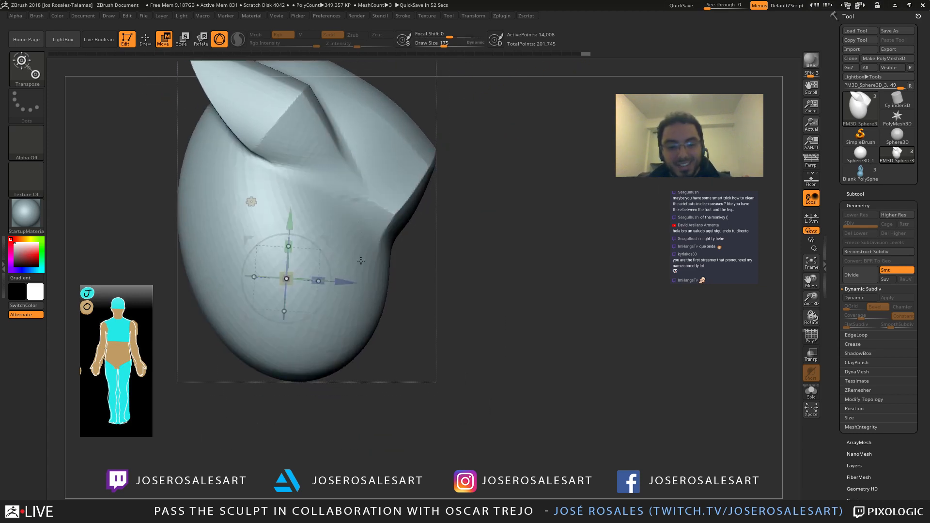
pyautogui.keyDown('alt'); pyautogui.moveTo(450, 237); pyautogui.dragTo(412, 233, button='right'); pyautogui.keyUp('alt')
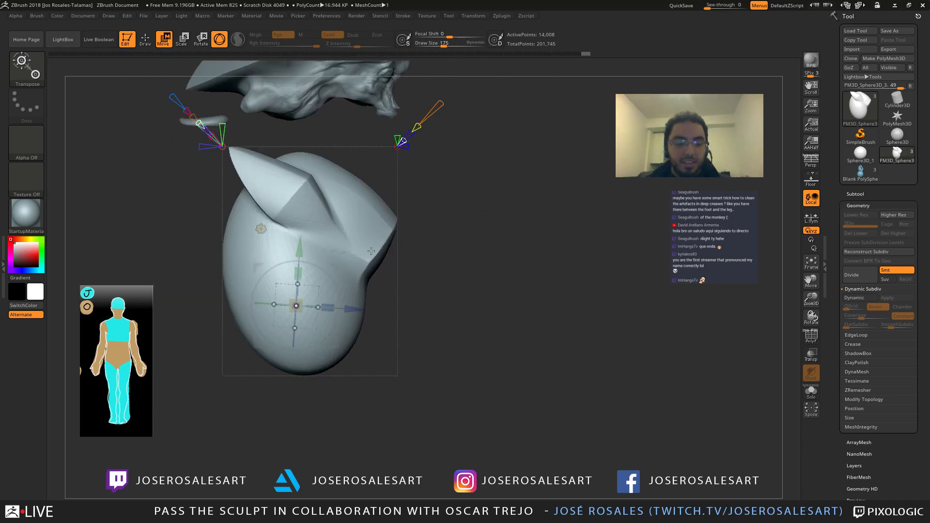
pyautogui.keyDown('alt'); pyautogui.moveTo(356, 310); pyautogui.dragTo(436, 334); pyautogui.keyUp('alt')
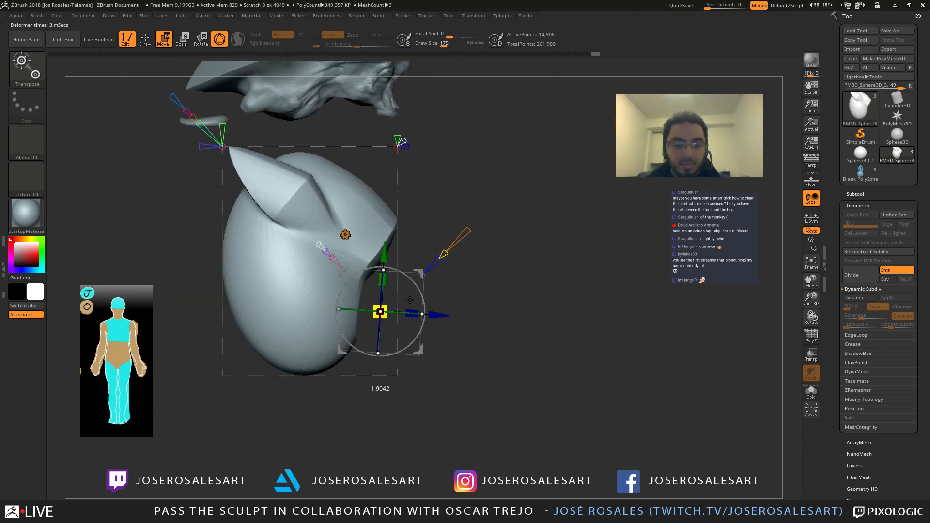
pyautogui.moveTo(410, 300); pyautogui.dragTo(400, 329, button='right')
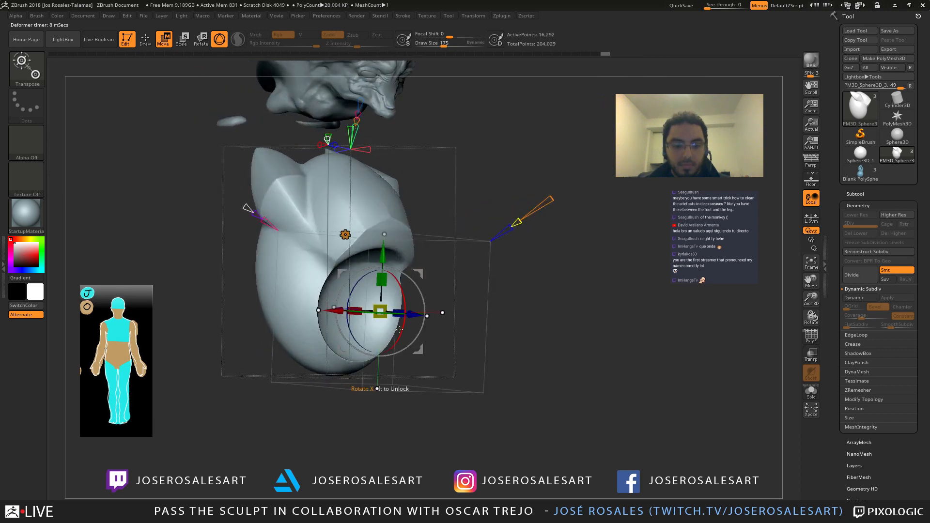
# Step: Change the projected primitive to Primitive Type 1 to carve an angular hollow, checking the polygroups on the body
pyautogui.moveTo(536, 228); pyautogui.dragTo(516, 223, button='right')
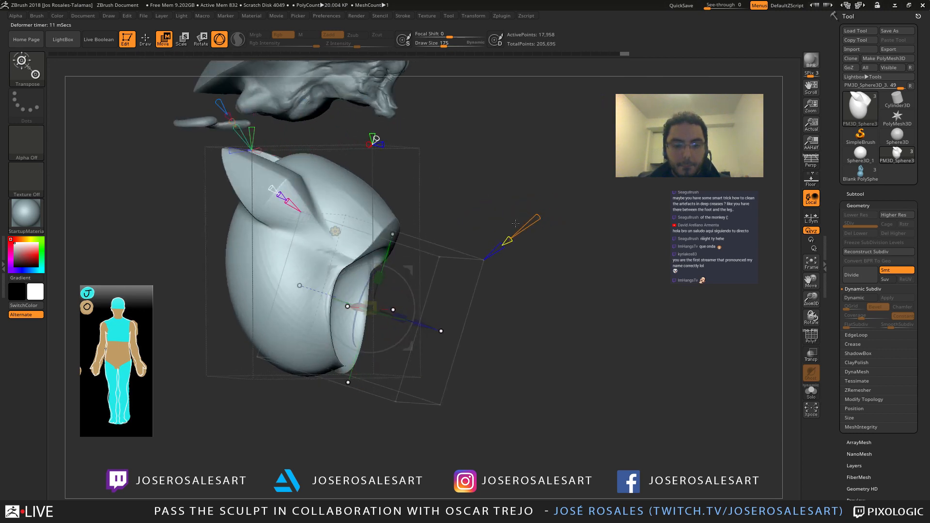
pyautogui.moveTo(536, 219); pyautogui.dragTo(518, 233)
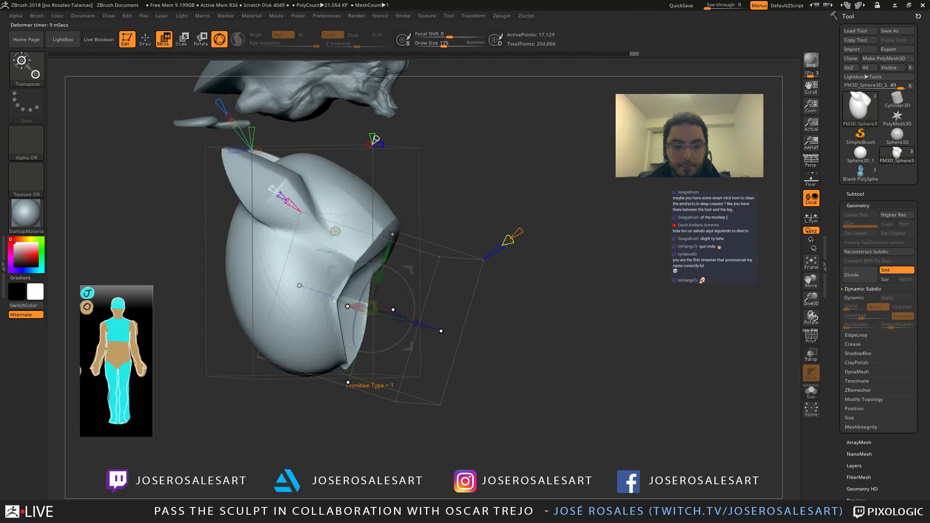
pyautogui.moveTo(507, 243); pyautogui.dragTo(386, 247, button='right')
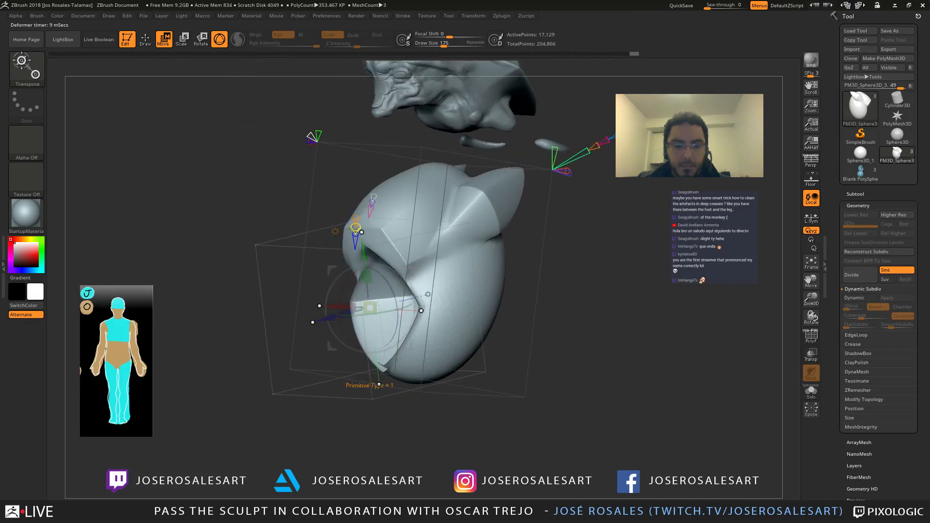
pyautogui.moveTo(355, 228); pyautogui.dragTo(356, 228)
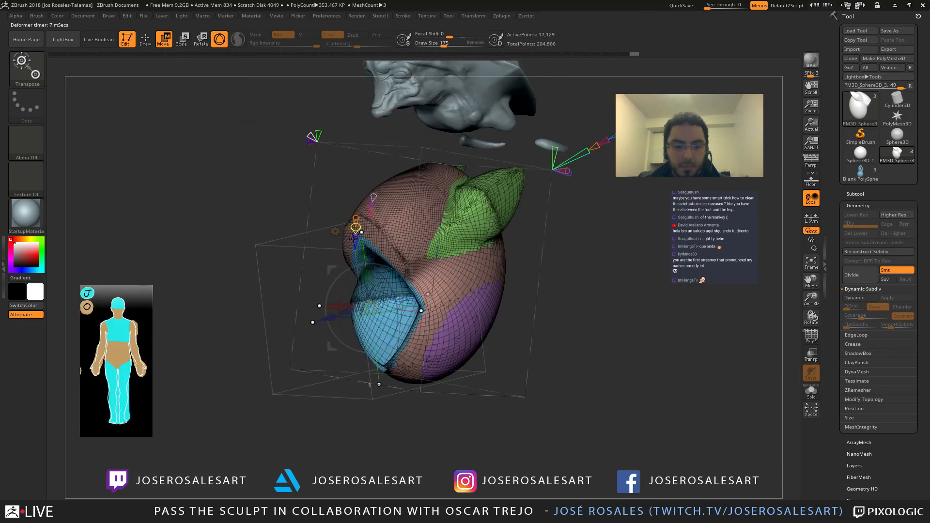
pyautogui.moveTo(356, 228); pyautogui.dragTo(543, 232, button='right')
pyautogui.moveTo(544, 216); pyautogui.dragTo(591, 197)
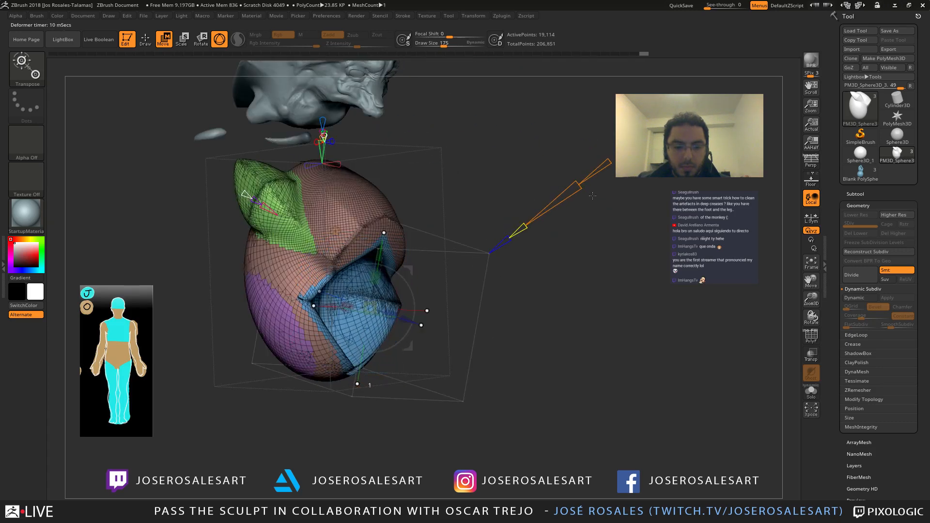
# Step: Try to reshape and reposition the angular hollow in the front of the body with the projected primitive's cones and gizmo
pyautogui.moveTo(589, 198); pyautogui.dragTo(548, 220, button='right')
pyautogui.moveTo(589, 175); pyautogui.dragTo(617, 151)
pyautogui.moveTo(601, 165); pyautogui.dragTo(528, 203, button='right')
pyautogui.moveTo(411, 299); pyautogui.dragTo(400, 324)
pyautogui.moveTo(402, 322)
pyautogui.mouseDown(button='right')
pyautogui.moveTo(353, 294)
pyautogui.moveTo(415, 310)
pyautogui.mouseUp(button='right')
pyautogui.moveTo(416, 310); pyautogui.dragTo(420, 311)
pyautogui.moveTo(421, 310); pyautogui.dragTo(342, 309, button='right')
pyautogui.moveTo(275, 299); pyautogui.dragTo(301, 303)
pyautogui.moveTo(301, 303); pyautogui.dragTo(412, 320, button='right')
pyautogui.moveTo(408, 309)
pyautogui.mouseDown()
pyautogui.moveTo(384, 341)
pyautogui.moveTo(397, 332)
pyautogui.mouseUp()
# Step: Undo the recent projected primitive changes on the front of the body
pyautogui.hotkey('ctrl', 'z')
pyautogui.hotkey('ctrl', 'z')
pyautogui.hotkey('ctrl', 'z')
pyautogui.hotkey('ctrl', 'z')
pyautogui.hotkey('ctrl', 'z')
pyautogui.hotkey('ctrl', 'z')
pyautogui.hotkey('ctrl', 'z')
pyautogui.hotkey('ctrl', 'z')
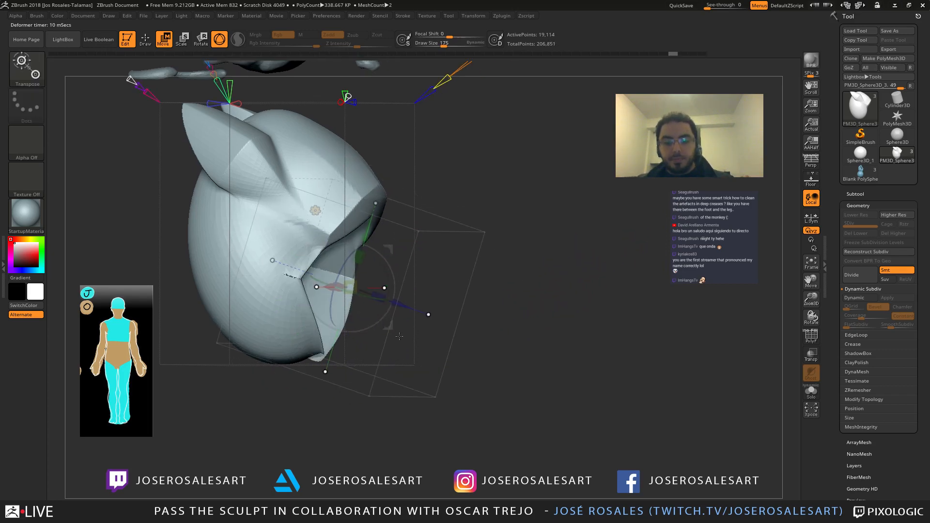
pyautogui.hotkey('ctrl', 'z')
pyautogui.hotkey('ctrl', 'z')
pyautogui.hotkey('ctrl', 'z')
pyautogui.hotkey('ctrl', 'z')
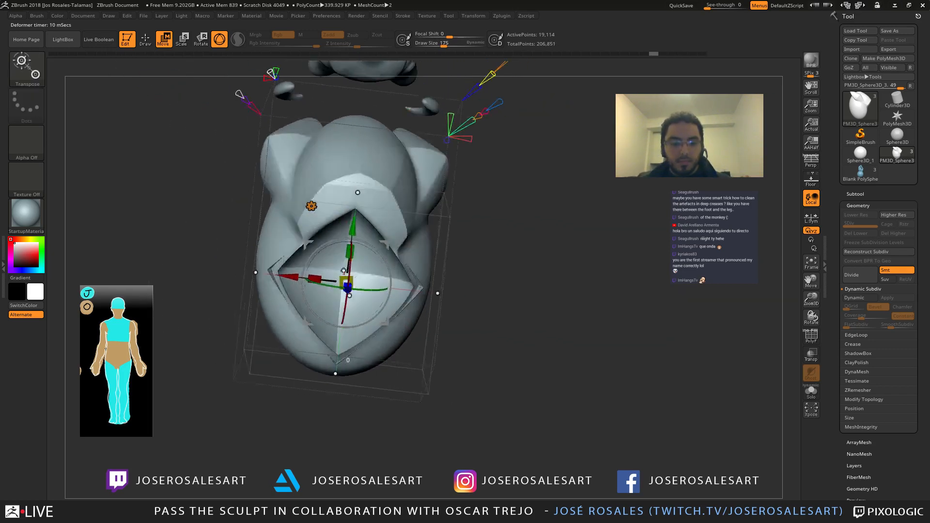
pyautogui.hotkey('ctrl', 'z')
pyautogui.hotkey('ctrl', 'z')
pyautogui.hotkey('ctrl', 'z')
pyautogui.hotkey('ctrl', 'z')
pyautogui.hotkey('ctrl', 'z')
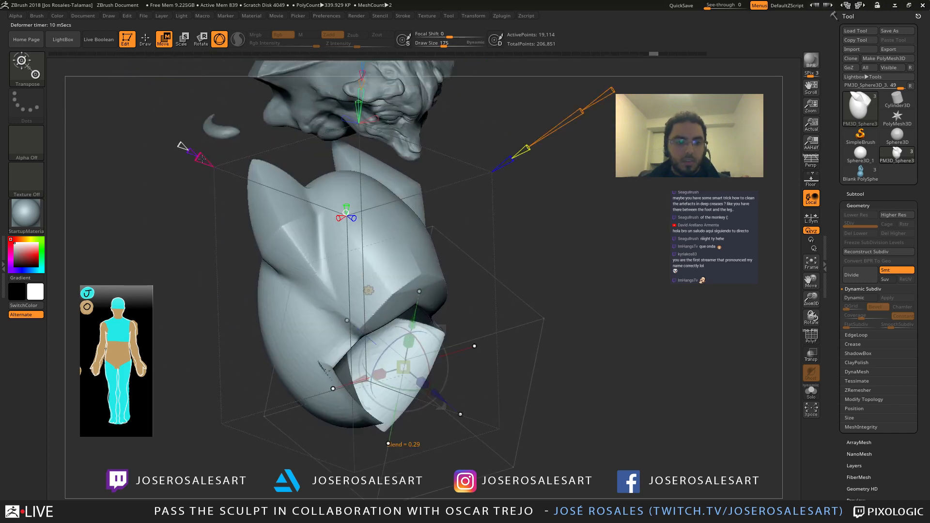
pyautogui.hotkey('ctrl', 'z')
pyautogui.hotkey('ctrl', 'z')
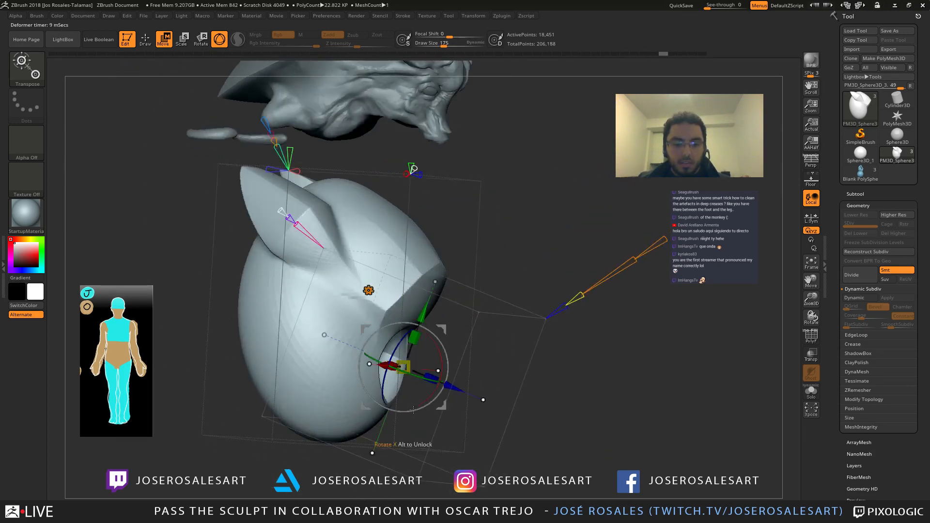
# Step: Move the projected primitive outward along Z and scale it up along X and Y to leave a shallow dent in the body's front
pyautogui.hotkey('ctrl', 'z')
pyautogui.hotkey('ctrl', 'z')
pyautogui.hotkey('ctrl', 'z')
pyautogui.hotkey('ctrl', 'z')
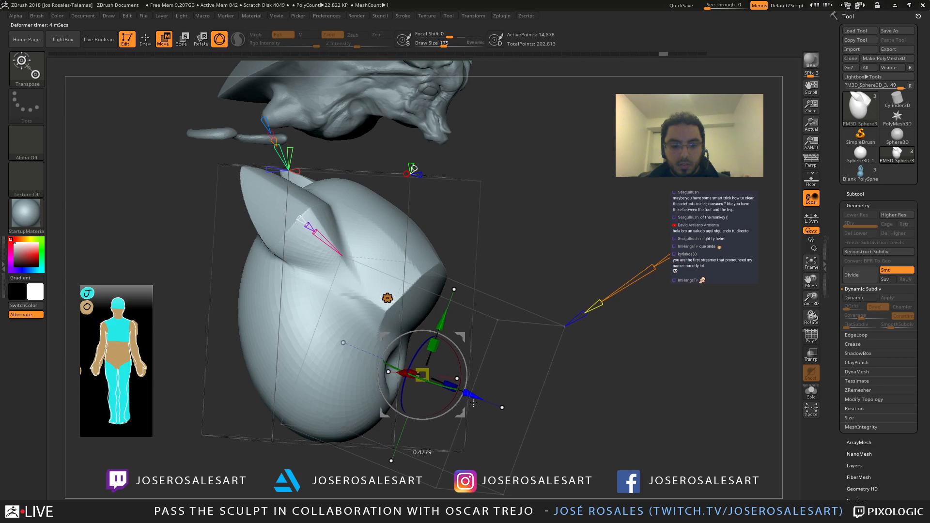
pyautogui.hotkey('ctrl', 'z')
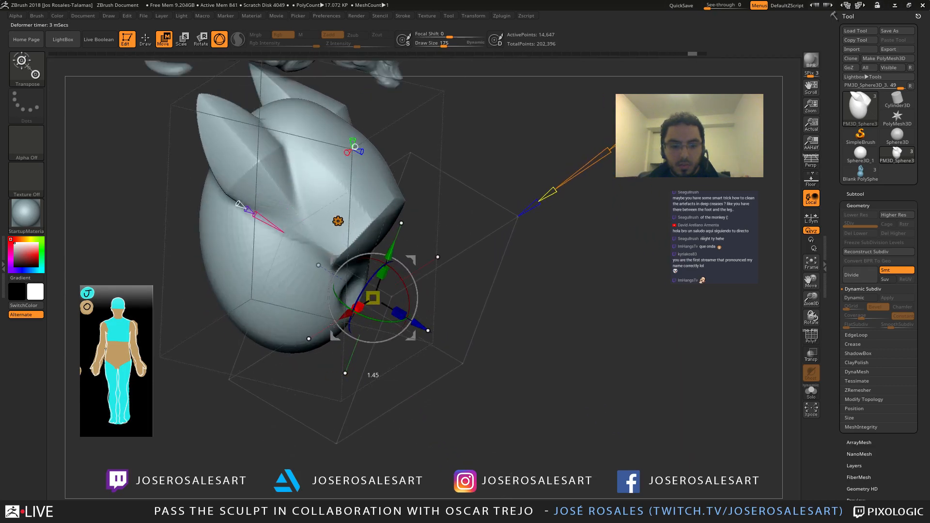
pyautogui.hotkey('ctrl', 'z')
pyautogui.hotkey('ctrl', 'z')
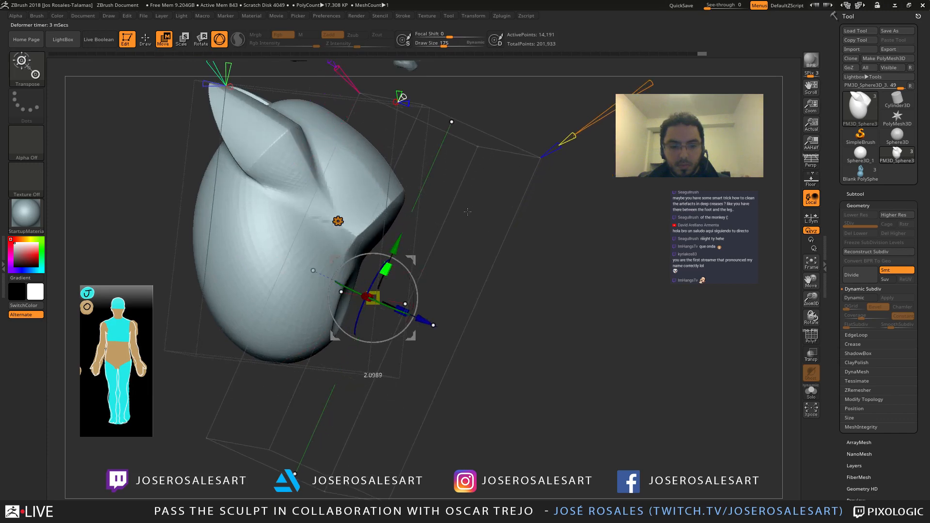
pyautogui.hotkey('ctrl', 'z')
pyautogui.hotkey('ctrl', 'z')
pyautogui.hotkey('ctrl', 'z')
pyautogui.hotkey('ctrl', 'z')
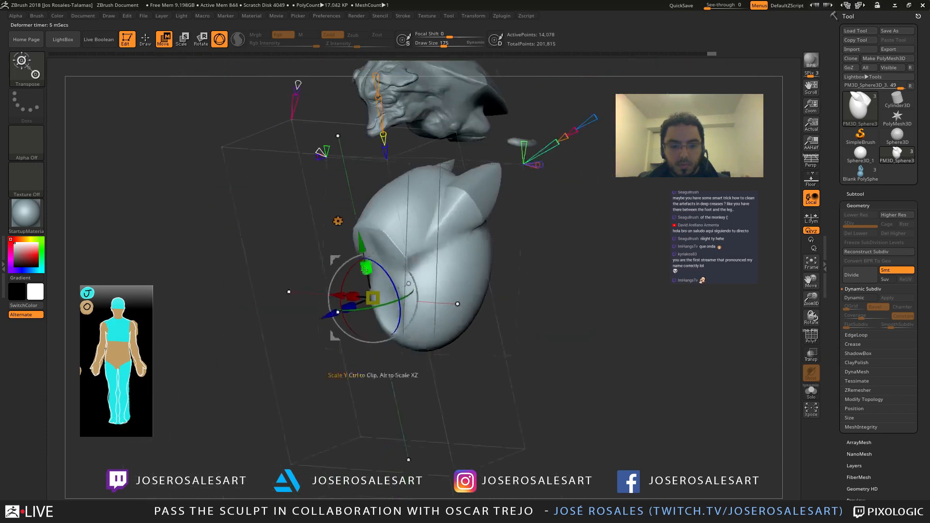
pyautogui.moveTo(410, 245)
pyautogui.mouseDown()
pyautogui.moveTo(436, 288)
pyautogui.moveTo(430, 274)
pyautogui.moveTo(440, 278)
pyautogui.moveTo(436, 306)
pyautogui.moveTo(367, 311)
pyautogui.mouseUp()
pyautogui.press('q')
pyautogui.press('w')
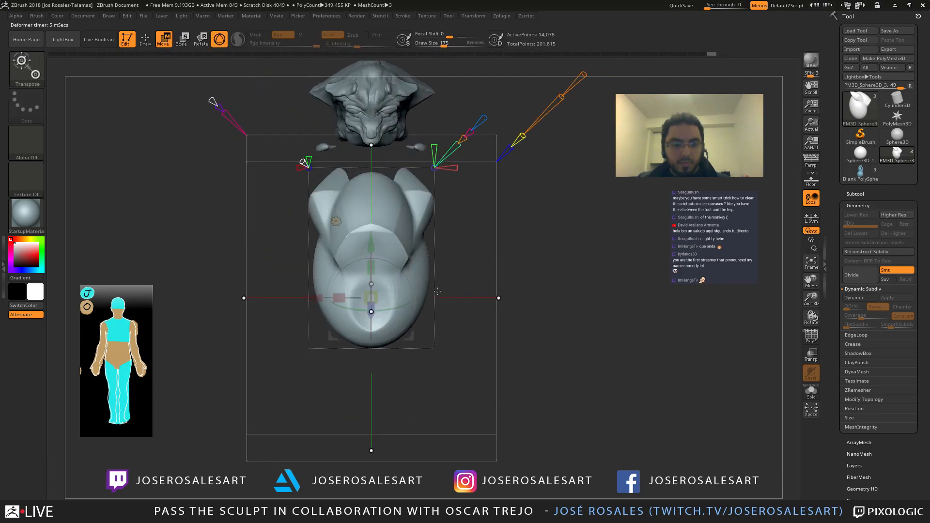
# Step: Move the projected primitive along X to the side of the body and rotate it about Y to face the flank
pyautogui.press('f')
pyautogui.keyDown('alt'); pyautogui.moveTo(458, 317); pyautogui.dragTo(357, 240, button='right'); pyautogui.keyUp('alt')
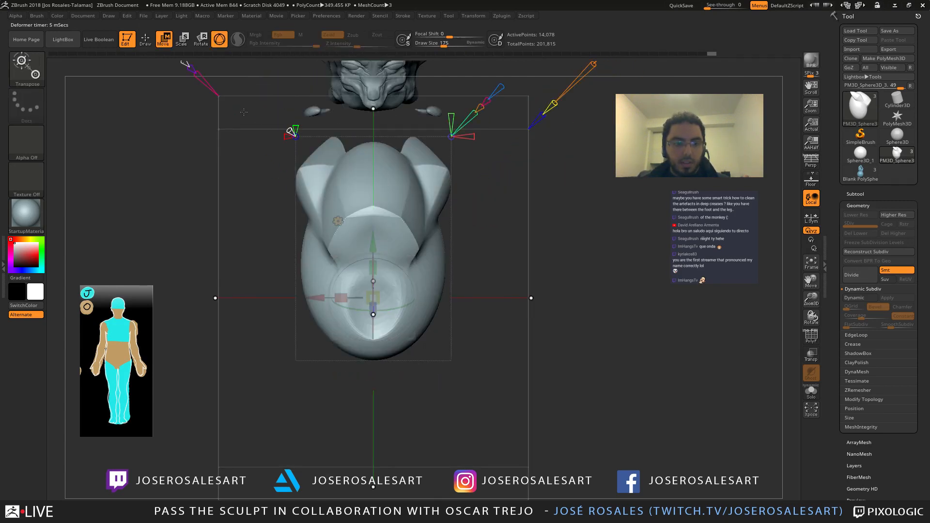
pyautogui.keyDown('alt'); pyautogui.moveTo(244, 112); pyautogui.dragTo(247, 165, button='right'); pyautogui.keyUp('alt')
pyautogui.keyDown('alt'); pyautogui.moveTo(200, 123); pyautogui.dragTo(238, 121); pyautogui.keyUp('alt')
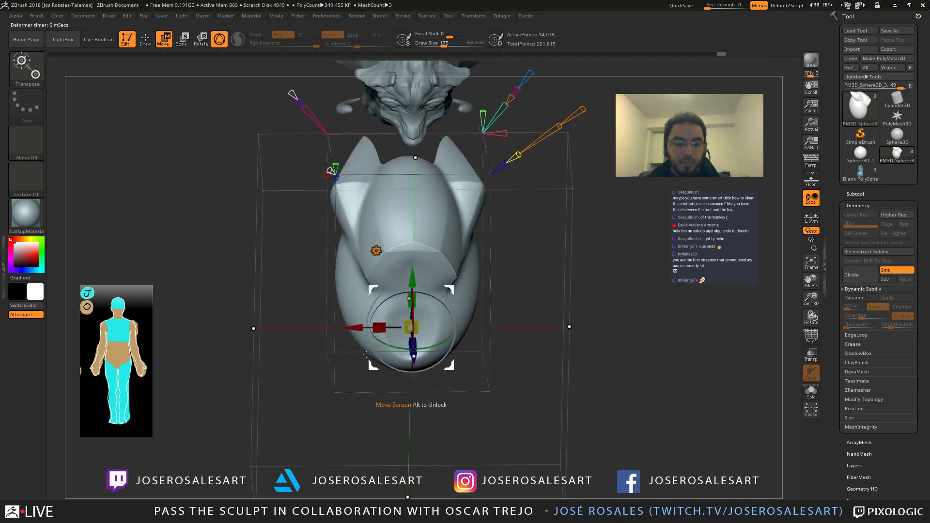
pyautogui.moveTo(358, 330); pyautogui.dragTo(310, 331)
pyautogui.moveTo(361, 348); pyautogui.dragTo(294, 286)
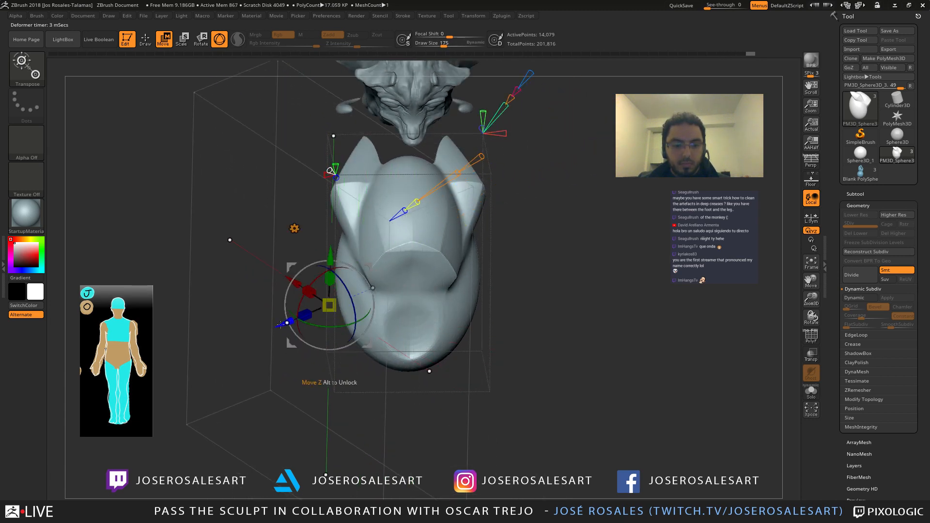
# Step: Shift the projected primitive along Z into the flank and enable X symmetry so that both sides are carved
pyautogui.moveTo(281, 324); pyautogui.dragTo(290, 321)
pyautogui.moveTo(325, 170); pyautogui.dragTo(322, 170)
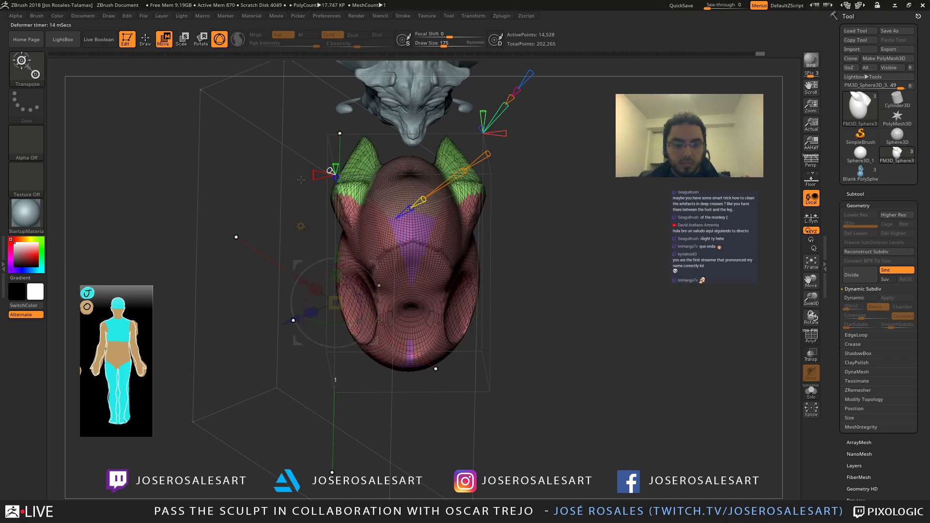
pyautogui.moveTo(271, 228); pyautogui.dragTo(278, 282)
# Step: Try other primitive types and adjust the blend on the carved hollows at both flanks
pyautogui.keyDown('alt'); pyautogui.moveTo(664, 242); pyautogui.dragTo(492, 180); pyautogui.keyUp('alt')
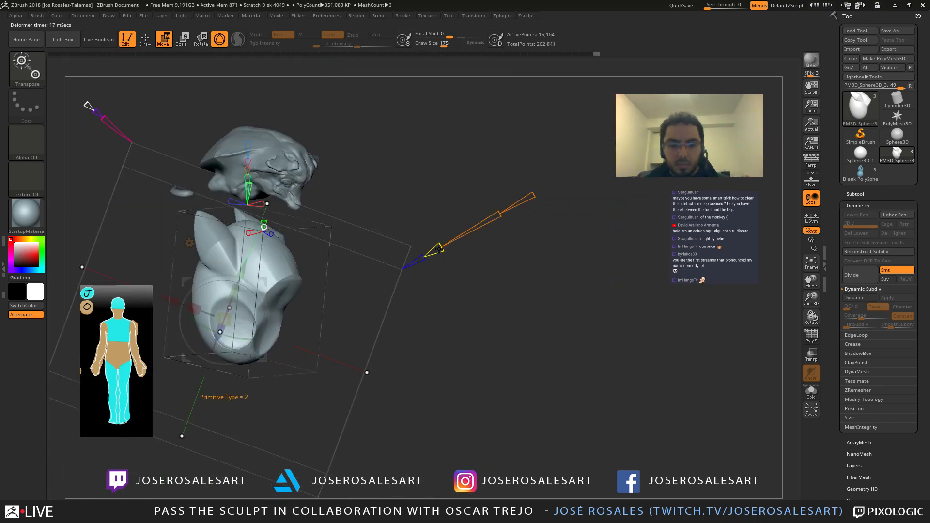
pyautogui.moveTo(438, 249); pyautogui.dragTo(447, 244)
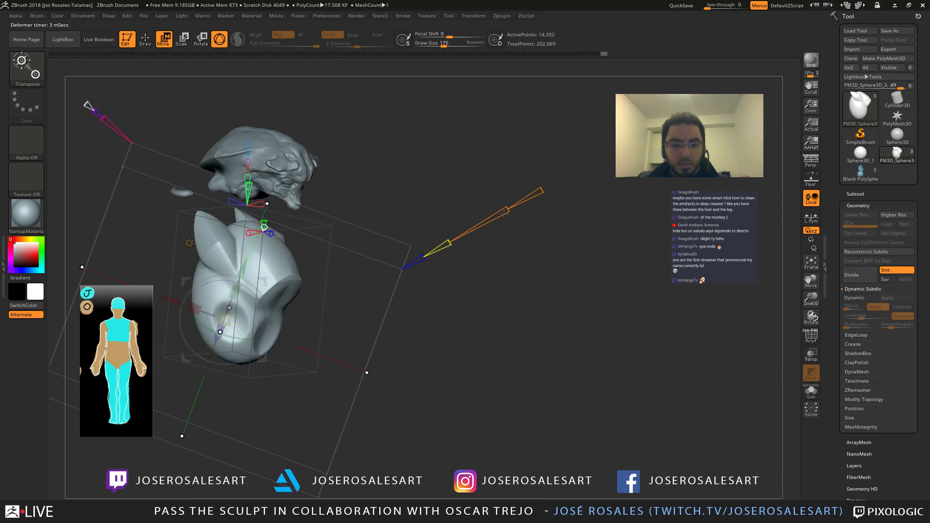
pyautogui.moveTo(528, 232); pyautogui.dragTo(457, 228)
pyautogui.moveTo(451, 256); pyautogui.dragTo(349, 258)
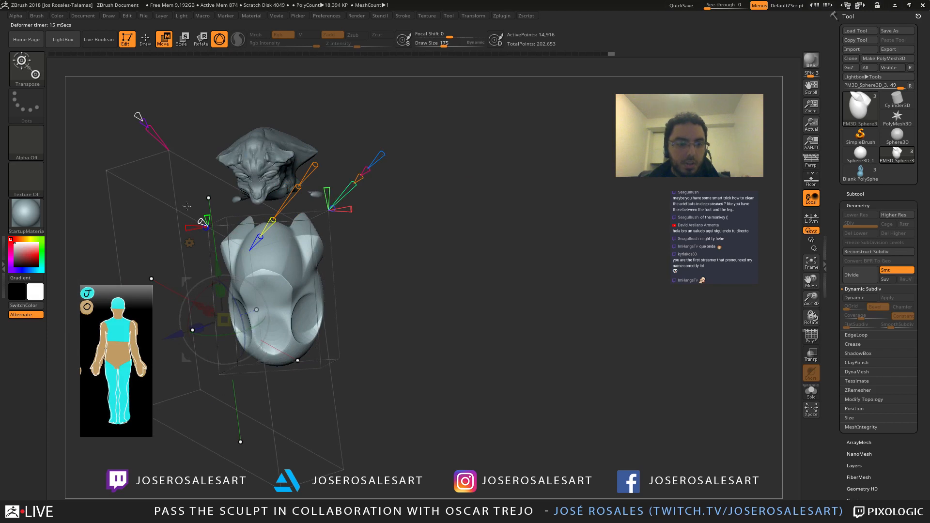
pyautogui.keyDown('alt'); pyautogui.moveTo(187, 206); pyautogui.dragTo(220, 295); pyautogui.keyUp('alt')
pyautogui.moveTo(170, 228); pyautogui.dragTo(196, 255)
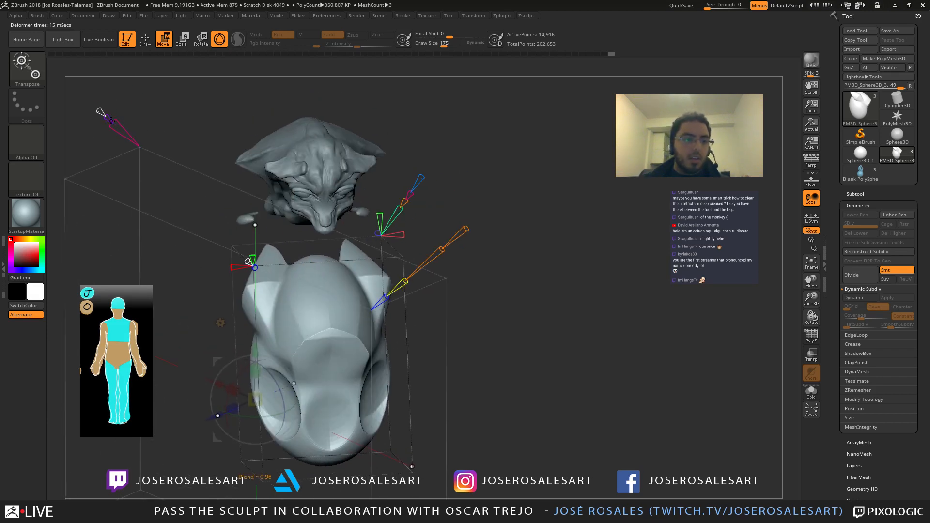
# Step: Try to switch the side primitives from carving to adding form
pyautogui.moveTo(107, 117); pyautogui.dragTo(80, 94)
pyautogui.moveTo(131, 194); pyautogui.dragTo(219, 190)
# Step: Fully reset the Project Primitive deformer and set Primitive Type to 2
pyautogui.click(219, 215)
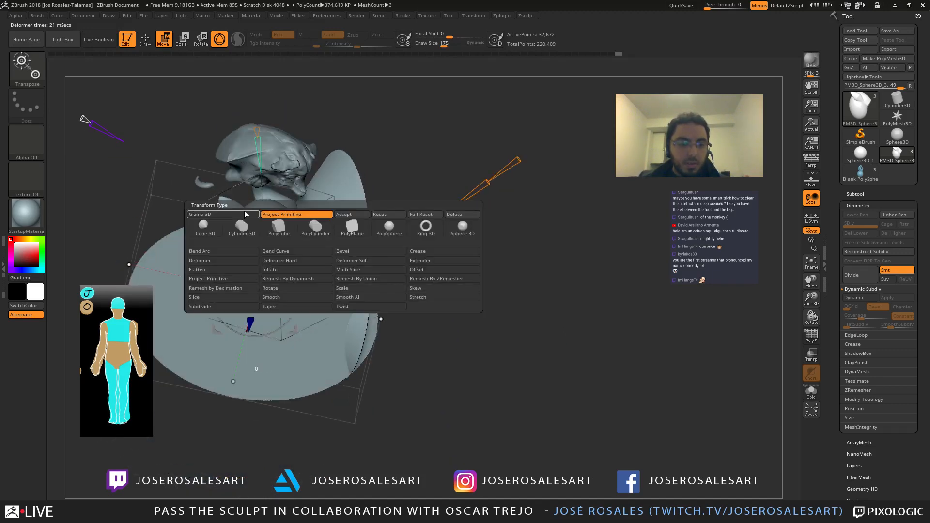
pyautogui.click(420, 217)
pyautogui.moveTo(412, 257); pyautogui.dragTo(352, 214)
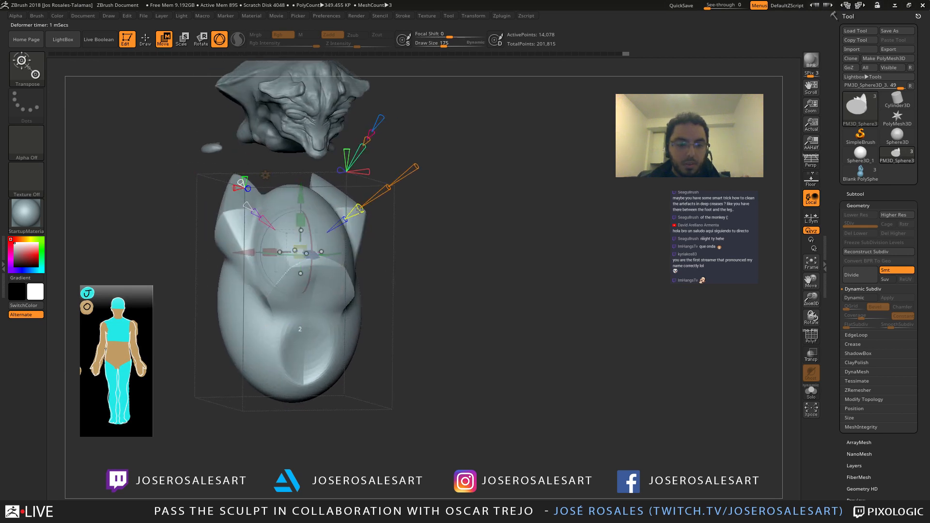
# Step: Move the primitive along X out to the body's side as an added cylinder and check its wireframe
pyautogui.moveTo(233, 248); pyautogui.dragTo(138, 246)
pyautogui.hotkey('shift', 'f')
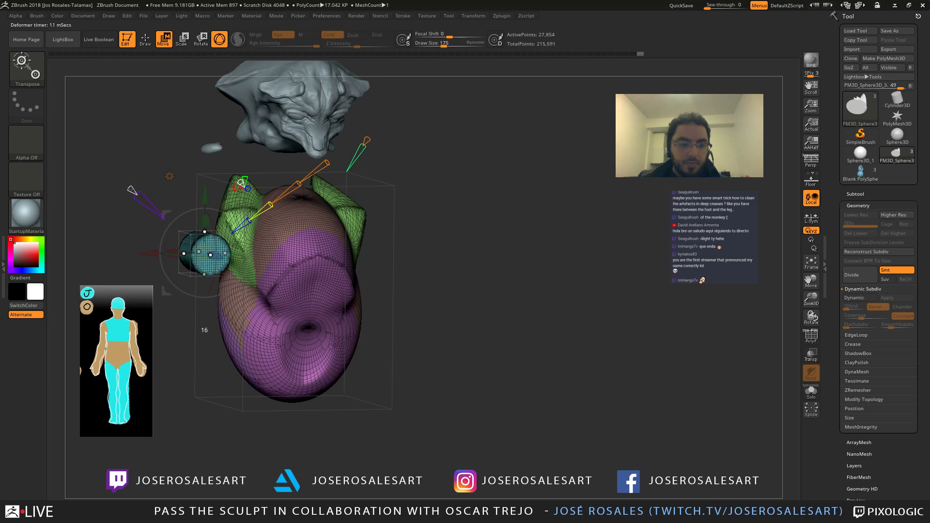
pyautogui.hotkey('shift', 'f')
pyautogui.moveTo(142, 199)
pyautogui.mouseDown()
pyautogui.moveTo(136, 210)
pyautogui.moveTo(171, 237)
pyautogui.moveTo(184, 206)
pyautogui.moveTo(268, 196)
pyautogui.moveTo(177, 177)
pyautogui.moveTo(175, 165)
pyautogui.moveTo(297, 254)
pyautogui.moveTo(177, 213)
pyautogui.moveTo(310, 194)
pyautogui.moveTo(379, 327)
pyautogui.moveTo(286, 262)
pyautogui.moveTo(250, 265)
pyautogui.mouseUp()
pyautogui.hotkey('shift', 'f')
pyautogui.hotkey('shift', 'f')
# Step: Tilt the mirrored cylinders and move them down and outward beside the body's lower flanks
pyautogui.moveTo(275, 326); pyautogui.dragTo(294, 383)
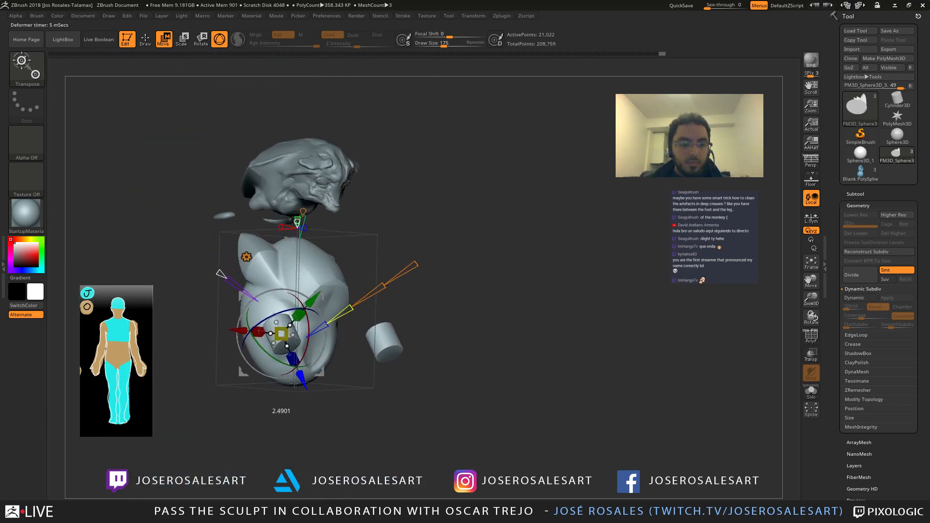
pyautogui.moveTo(306, 317); pyautogui.dragTo(300, 373, button='right')
pyautogui.moveTo(305, 363); pyautogui.dragTo(304, 362)
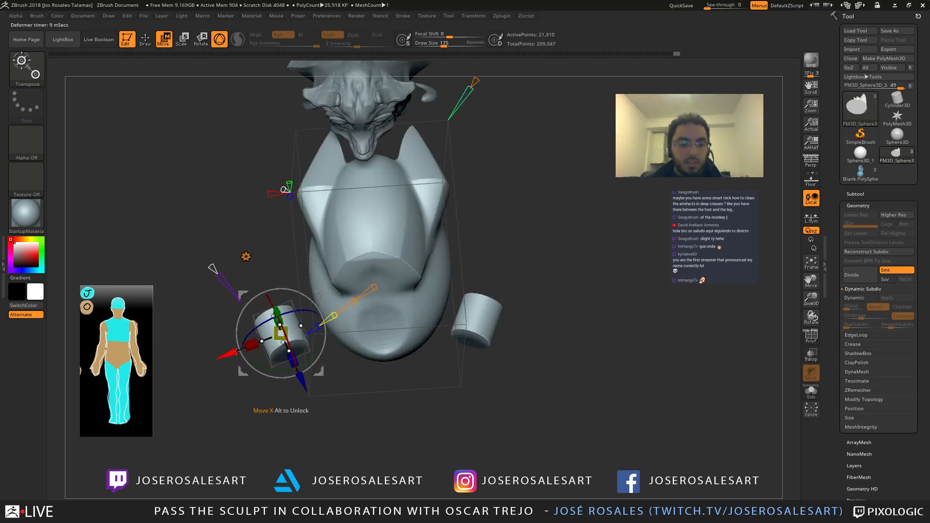
pyautogui.moveTo(228, 345); pyautogui.dragTo(241, 353)
# Step: Scale up the mirrored cylinders and position them as thick leg-like forms against the body's sides
pyautogui.moveTo(302, 326); pyautogui.dragTo(323, 320)
pyautogui.moveTo(208, 301); pyautogui.dragTo(319, 323)
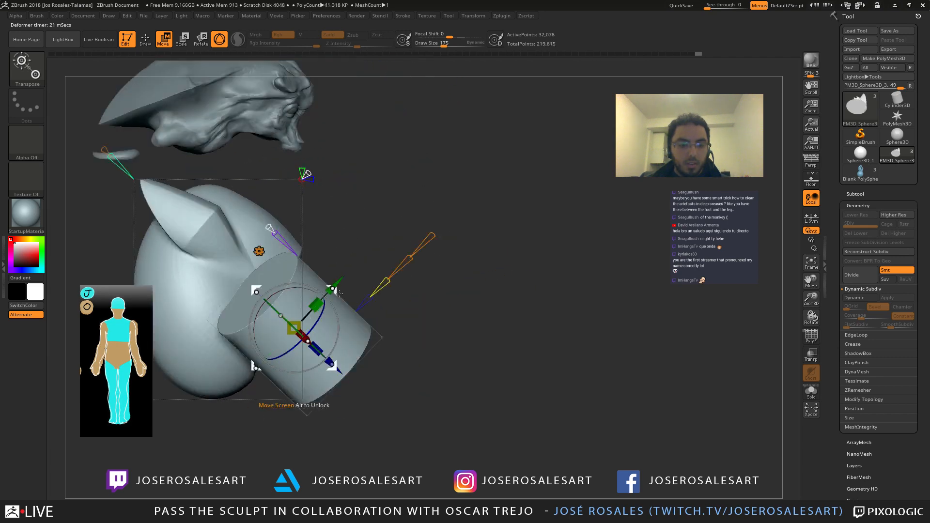
pyautogui.moveTo(257, 290); pyautogui.dragTo(251, 295)
pyautogui.moveTo(319, 315); pyautogui.dragTo(154, 184)
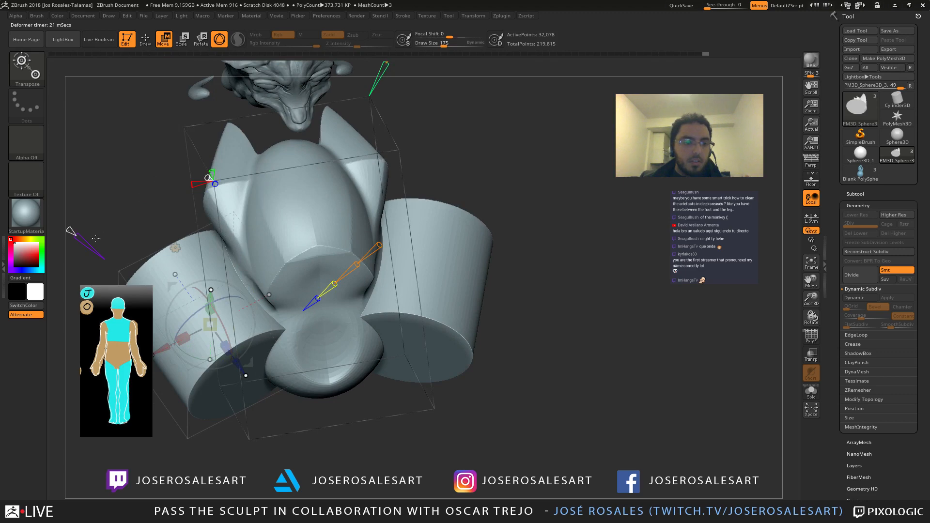
# Step: Switch the mirrored cylinders from adding form to carving into the flanks
pyautogui.hotkey('shift', 'f')
pyautogui.keyDown('ctrl'); pyautogui.moveTo(80, 240); pyautogui.dragTo(104, 262); pyautogui.keyUp('ctrl')
pyautogui.hotkey('shift', 'f')
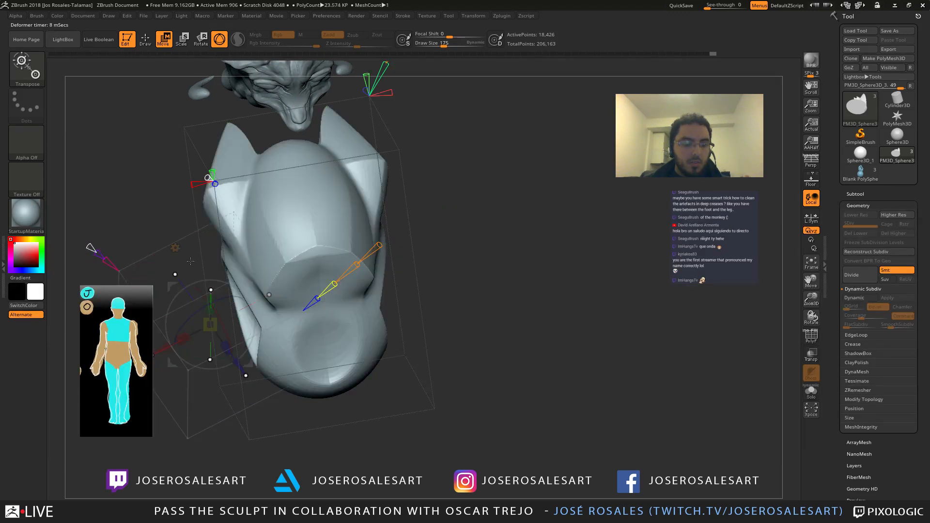
# Step: Rotate the carving primitive and move it into the flanks to cut deep side hollows, checking their polygroups
pyautogui.moveTo(191, 262); pyautogui.dragTo(220, 357)
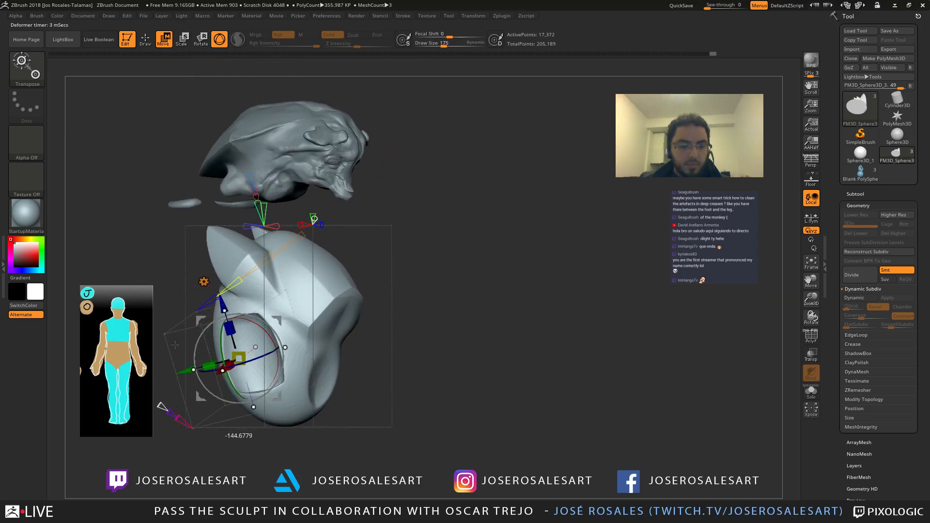
pyautogui.moveTo(266, 355); pyautogui.dragTo(218, 350)
pyautogui.hotkey('shift', 'f')
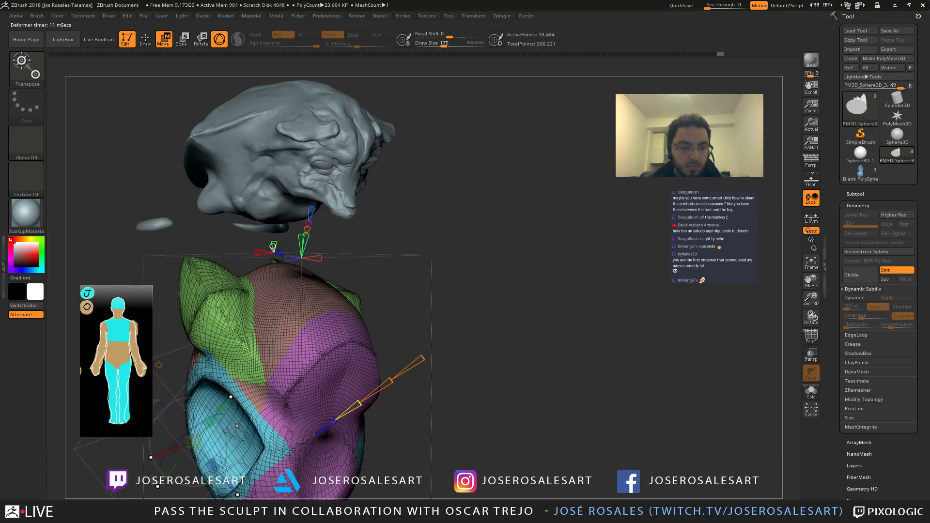
pyautogui.hotkey('shift', 'f')
pyautogui.keyDown('alt'); pyautogui.moveTo(168, 271); pyautogui.dragTo(225, 223); pyautogui.keyUp('alt')
pyautogui.hotkey('shift', 'f')
pyautogui.moveTo(295, 438); pyautogui.dragTo(284, 425)
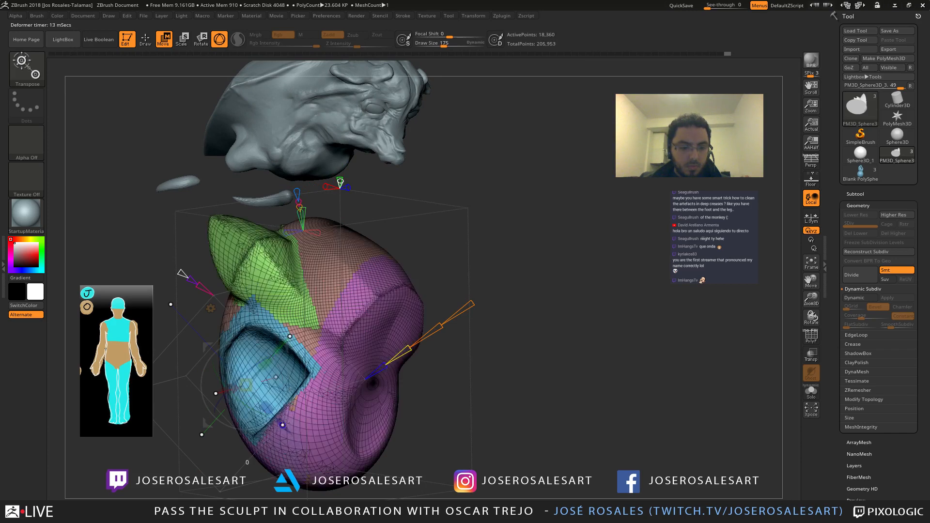
pyautogui.hotkey('shift', 'f')
# Step: Rotate the mirrored carving primitive and reposition it along the lower flanks to reshape the side cuts
pyautogui.keyDown('alt'); pyautogui.moveTo(455, 417); pyautogui.dragTo(221, 303); pyautogui.keyUp('alt')
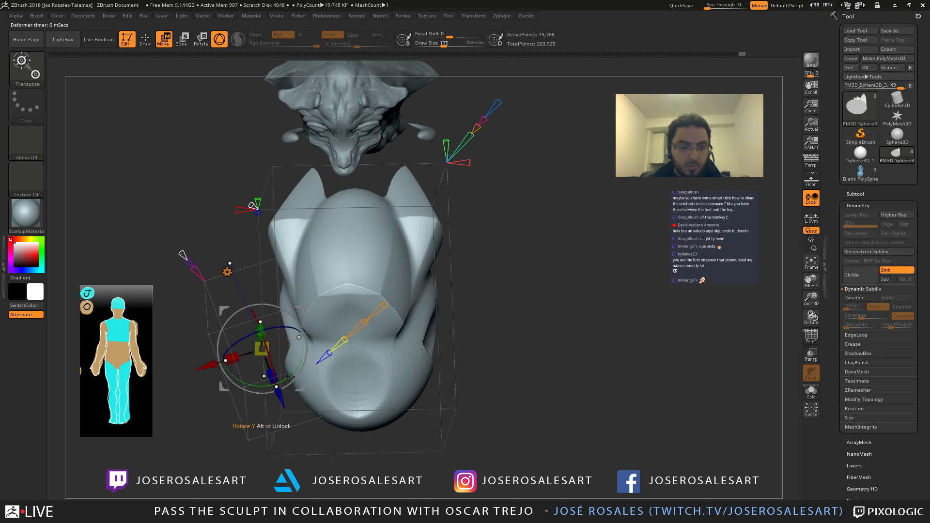
pyautogui.moveTo(277, 392); pyautogui.dragTo(280, 253)
pyautogui.moveTo(329, 320); pyautogui.dragTo(324, 229)
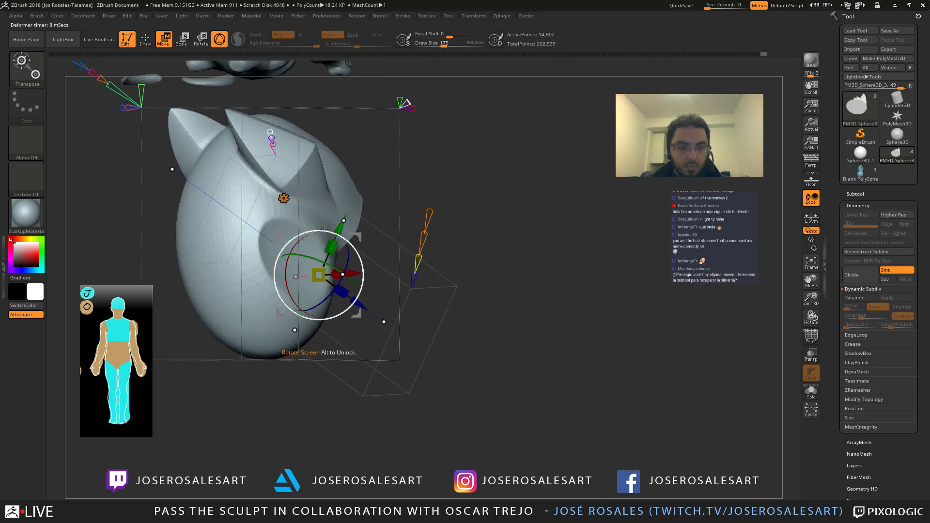
pyautogui.moveTo(322, 244); pyautogui.dragTo(211, 319, button='right')
pyautogui.moveTo(212, 319)
pyautogui.mouseDown()
pyautogui.moveTo(210, 335)
pyautogui.moveTo(212, 328)
pyautogui.mouseUp()
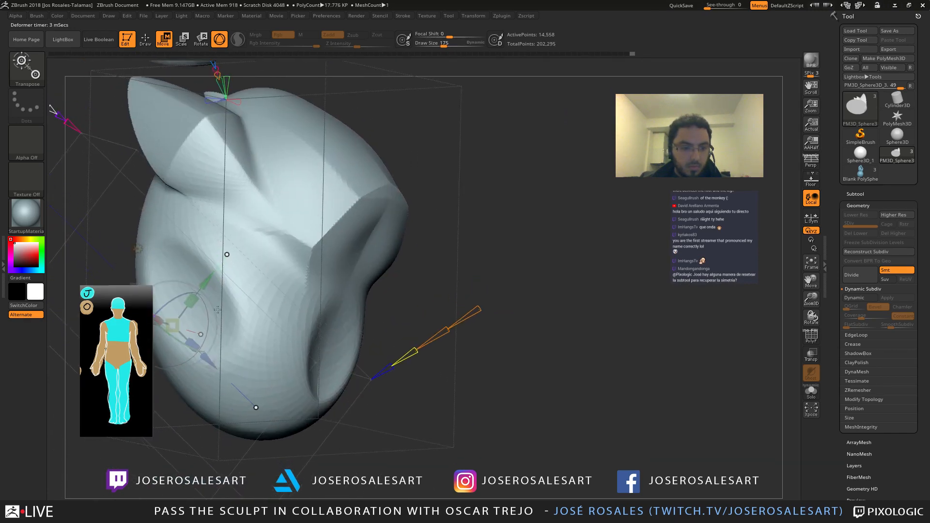
# Step: Shift the carving primitive sideways and adjust its placement to control how deeply it cuts into the flanks
pyautogui.moveTo(212, 327); pyautogui.dragTo(219, 212, button='right')
pyautogui.moveTo(220, 273); pyautogui.dragTo(224, 277)
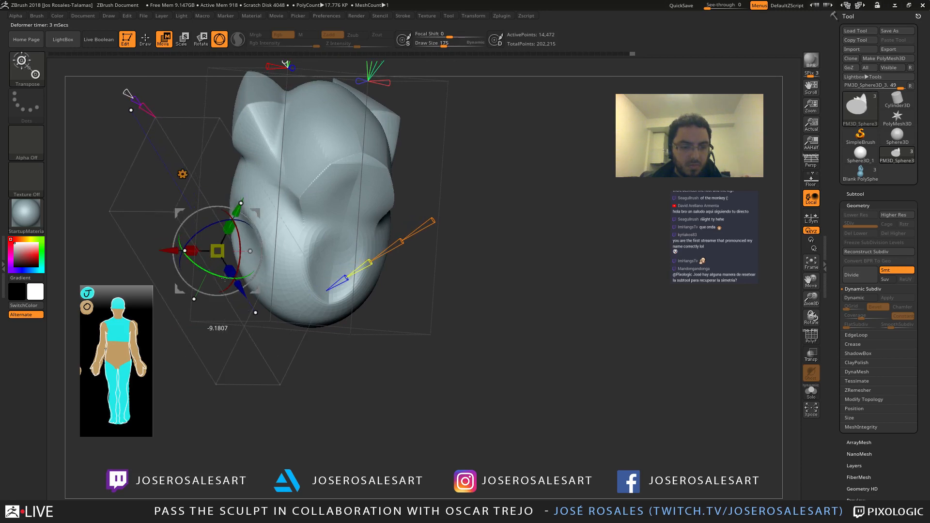
pyautogui.moveTo(170, 250); pyautogui.dragTo(173, 251)
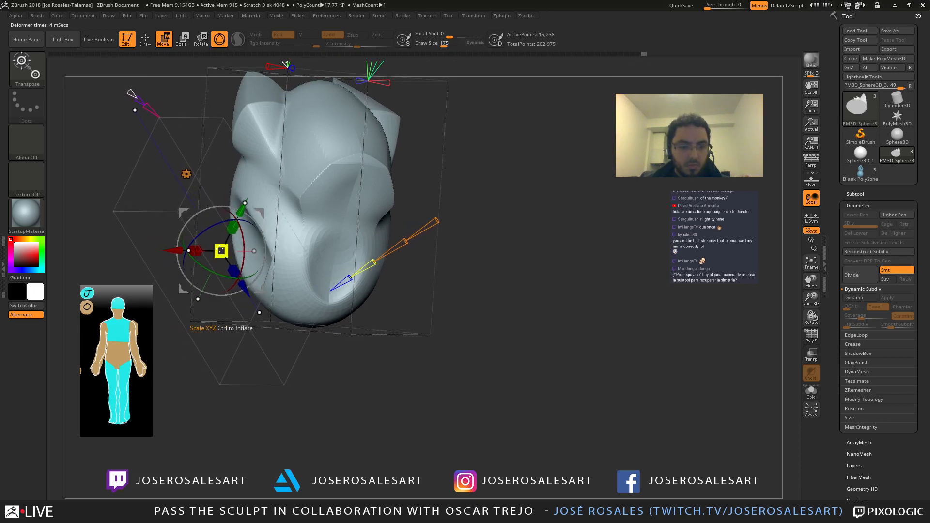
pyautogui.moveTo(245, 254); pyautogui.dragTo(308, 256, button='right')
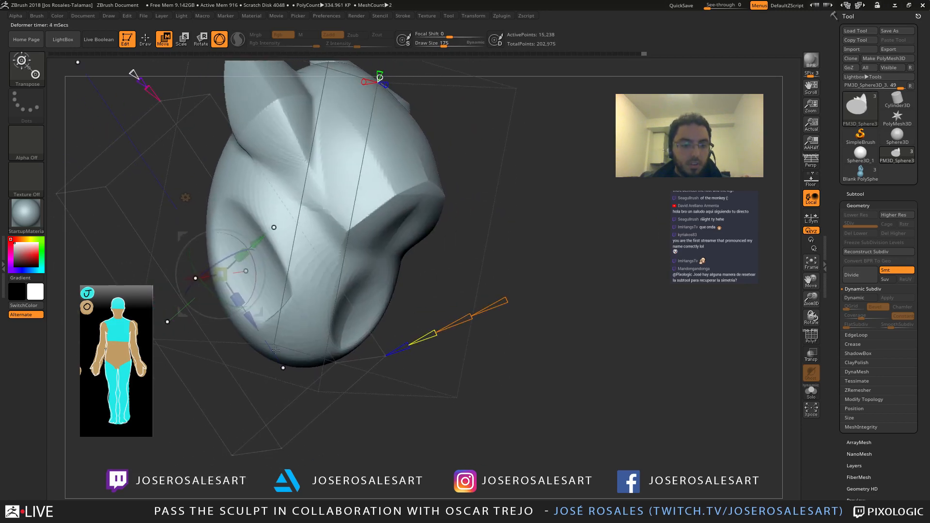
pyautogui.moveTo(256, 323); pyautogui.dragTo(269, 345)
# Step: Adjust the carving primitive's placement and stretch it about 2.36 times along its Y axis to lengthen the flank cuts
pyautogui.moveTo(290, 317); pyautogui.dragTo(312, 325, button='right')
pyautogui.keyDown('alt'); pyautogui.moveTo(312, 325); pyautogui.dragTo(355, 316, button='right'); pyautogui.keyUp('alt')
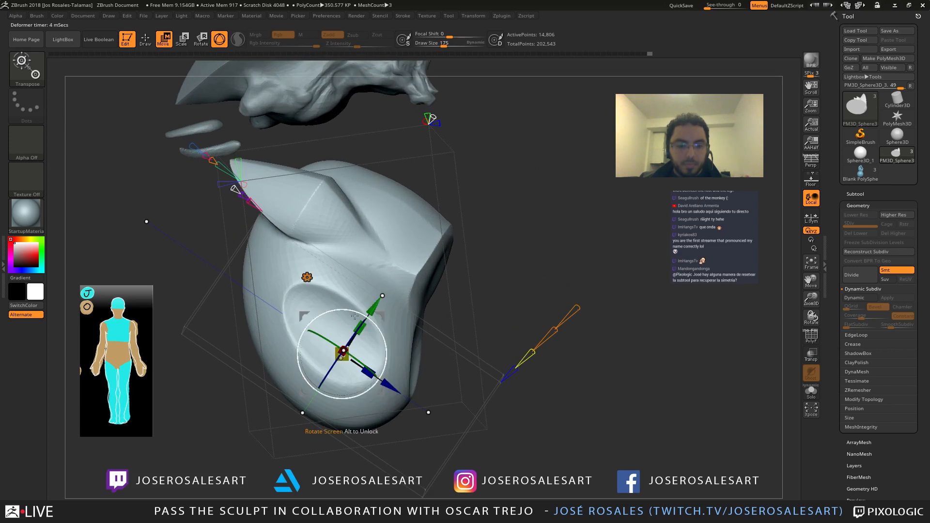
pyautogui.moveTo(342, 353); pyautogui.dragTo(351, 367)
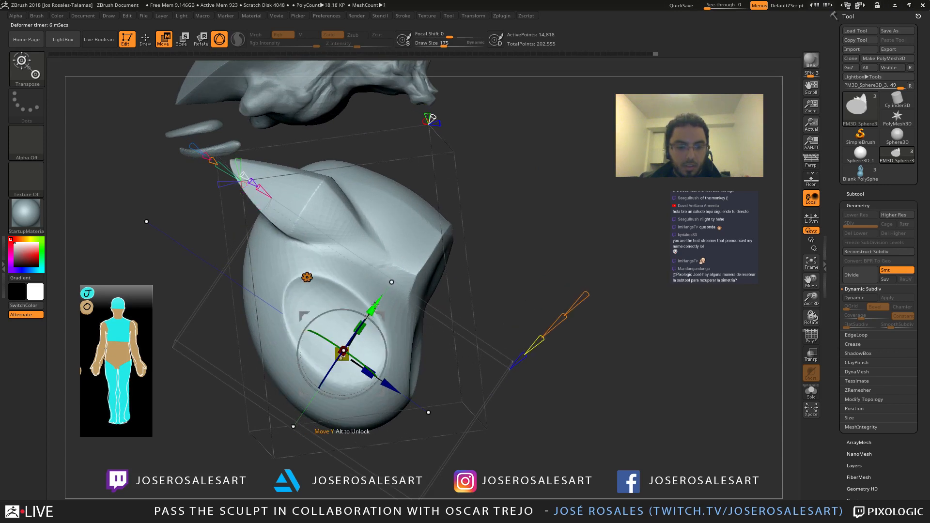
pyautogui.moveTo(374, 307); pyautogui.dragTo(366, 332)
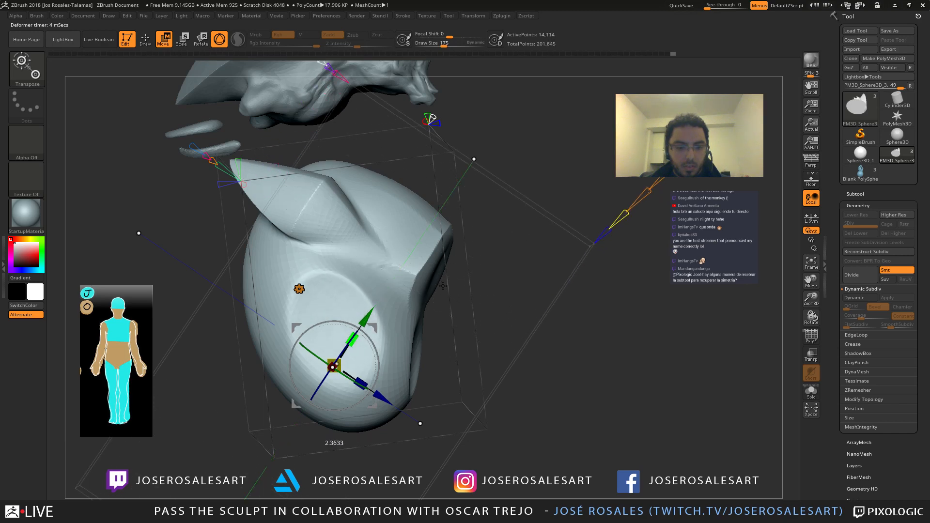
# Step: Leave the deformer for Draw mode with the Move brush, reduce the draw size to 65 and view the body from the front
pyautogui.moveTo(366, 331)
pyautogui.mouseDown(button='right')
pyautogui.moveTo(349, 281)
pyautogui.moveTo(350, 339)
pyautogui.moveTo(387, 291)
pyautogui.mouseUp(button='right')
pyautogui.press('q')
pyautogui.moveTo(388, 291)
pyautogui.mouseDown(button='right')
pyautogui.moveTo(424, 269)
pyautogui.moveTo(449, 302)
pyautogui.moveTo(384, 295)
pyautogui.moveTo(478, 308)
pyautogui.moveTo(474, 340)
pyautogui.mouseUp(button='right')
pyautogui.press('[')
pyautogui.press('[')
pyautogui.press('[')
pyautogui.moveTo(438, 302); pyautogui.dragTo(463, 212, button='right')
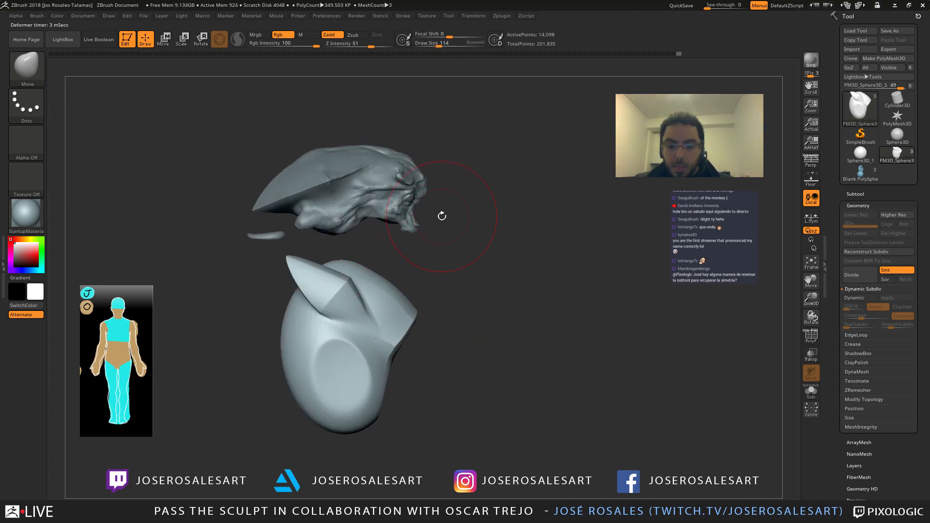
pyautogui.moveTo(296, 306)
pyautogui.mouseDown(button='right')
pyautogui.moveTo(376, 303)
pyautogui.moveTo(335, 264)
pyautogui.moveTo(376, 242)
pyautogui.moveTo(295, 252)
pyautogui.mouseUp(button='right')
pyautogui.press('[')
pyautogui.keyDown('alt'); pyautogui.moveTo(412, 243); pyautogui.dragTo(368, 256, button='right'); pyautogui.keyUp('alt')
pyautogui.moveTo(369, 255)
pyautogui.keyDown('ctrl'); pyautogui.mouseDown(button='right')
pyautogui.moveTo(388, 281)
pyautogui.moveTo(364, 224)
pyautogui.mouseUp(button='right'); pyautogui.keyUp('ctrl')
pyautogui.press('[')
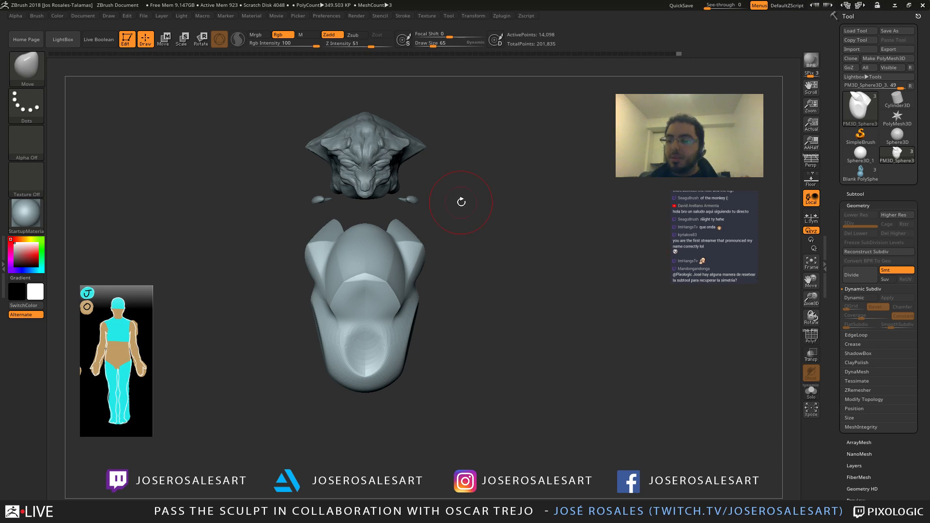
pyautogui.click(864, 207)
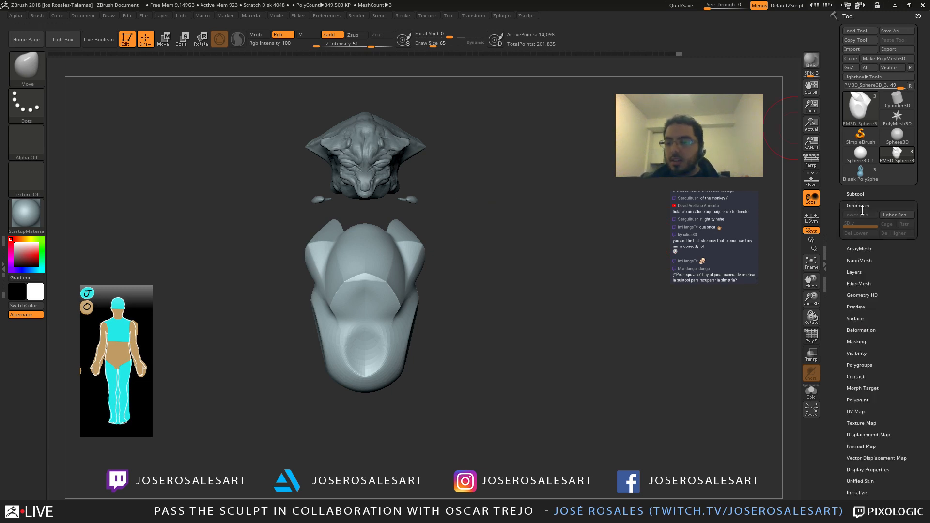
pyautogui.click(864, 207)
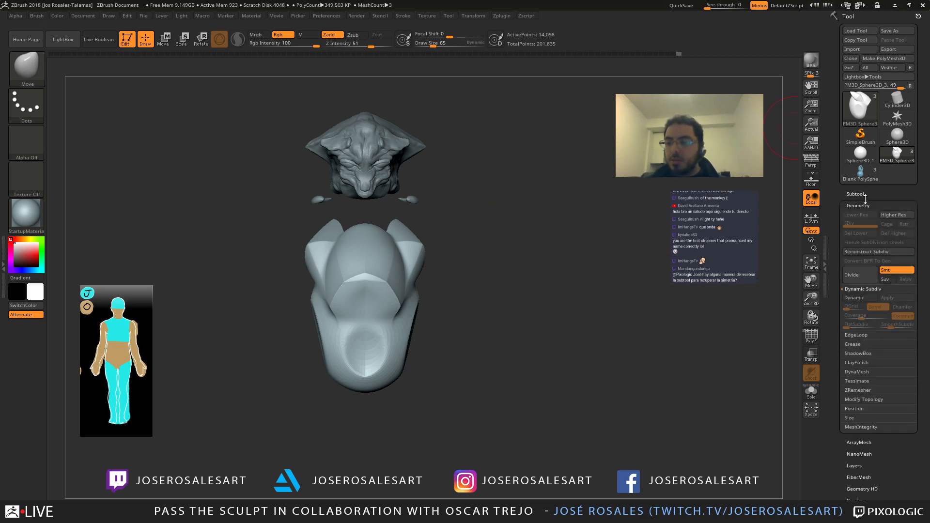
# Step: Show the Modify Topology options, then make the wolf head subtool active and set the brush Draw Size to 42
pyautogui.click(864, 400)
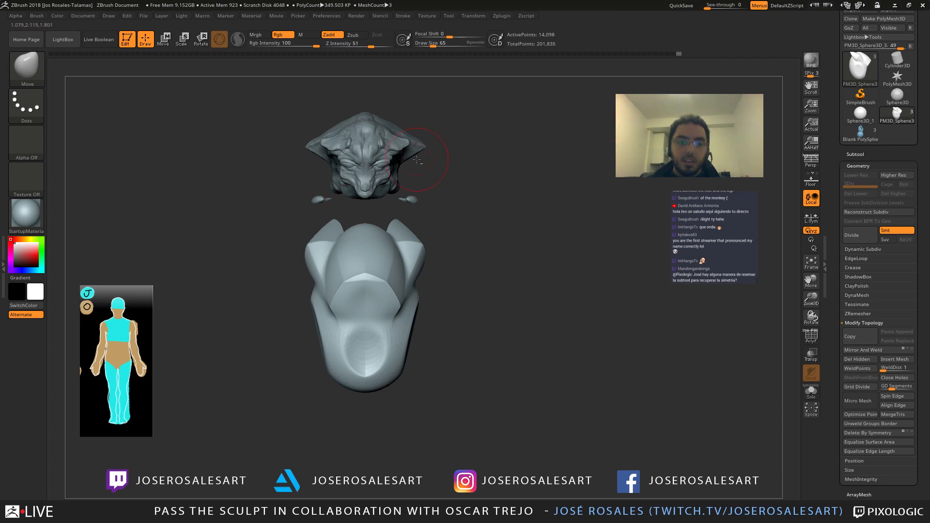
pyautogui.keyDown('alt'); pyautogui.moveTo(417, 160); pyautogui.dragTo(426, 242); pyautogui.keyUp('alt')
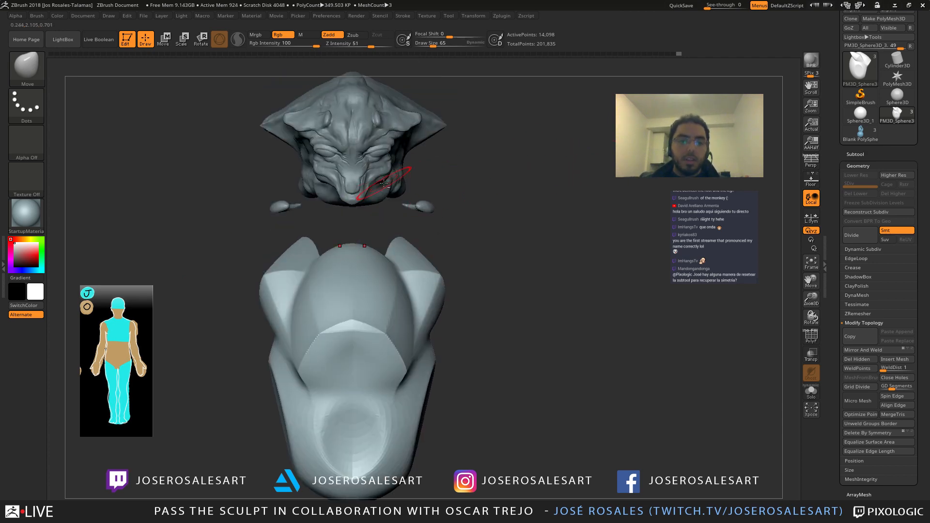
pyautogui.keyDown('alt'); pyautogui.click(384, 184); pyautogui.keyUp('alt')
pyautogui.press('s')
pyautogui.click(391, 186)
pyautogui.moveTo(380, 157)
pyautogui.keyDown('alt'); pyautogui.mouseDown(button='right')
pyautogui.moveTo(374, 213)
pyautogui.moveTo(375, 118)
pyautogui.moveTo(321, 166)
pyautogui.moveTo(383, 238)
pyautogui.moveTo(419, 203)
pyautogui.moveTo(453, 228)
pyautogui.moveTo(394, 252)
pyautogui.moveTo(421, 276)
pyautogui.moveTo(391, 295)
pyautogui.mouseUp(button='right'); pyautogui.keyUp('alt')
# Step: Compare the head and body from the front and at an angle, and make the body subtool active
pyautogui.keyDown('alt'); pyautogui.click(390, 340); pyautogui.keyUp('alt')
pyautogui.moveTo(390, 339)
pyautogui.keyDown('ctrl'); pyautogui.mouseDown(button='right')
pyautogui.moveTo(403, 301)
pyautogui.moveTo(317, 209)
pyautogui.moveTo(358, 204)
pyautogui.moveTo(393, 219)
pyautogui.moveTo(322, 221)
pyautogui.moveTo(329, 223)
pyautogui.mouseUp(button='right'); pyautogui.keyUp('ctrl')
pyautogui.moveTo(329, 223)
pyautogui.keyDown('ctrl'); pyautogui.mouseDown(button='right')
pyautogui.moveTo(369, 265)
pyautogui.moveTo(334, 262)
pyautogui.moveTo(349, 272)
pyautogui.moveTo(373, 264)
pyautogui.moveTo(368, 259)
pyautogui.moveTo(387, 359)
pyautogui.mouseUp(button='right'); pyautogui.keyUp('ctrl')
pyautogui.keyDown('alt'); pyautogui.click(449, 210); pyautogui.keyUp('alt')
pyautogui.moveTo(448, 211); pyautogui.dragTo(370, 315, button='right')
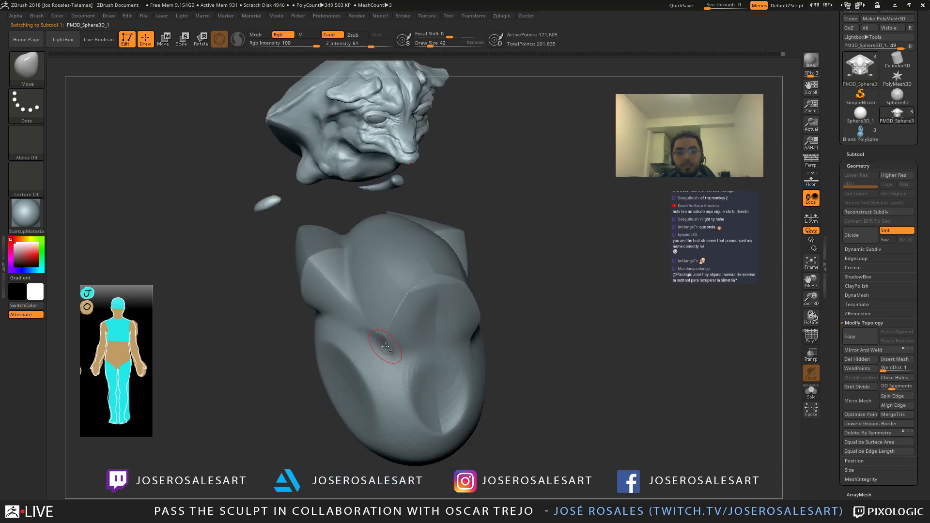
pyautogui.keyDown('alt'); pyautogui.click(370, 313); pyautogui.keyUp('alt')
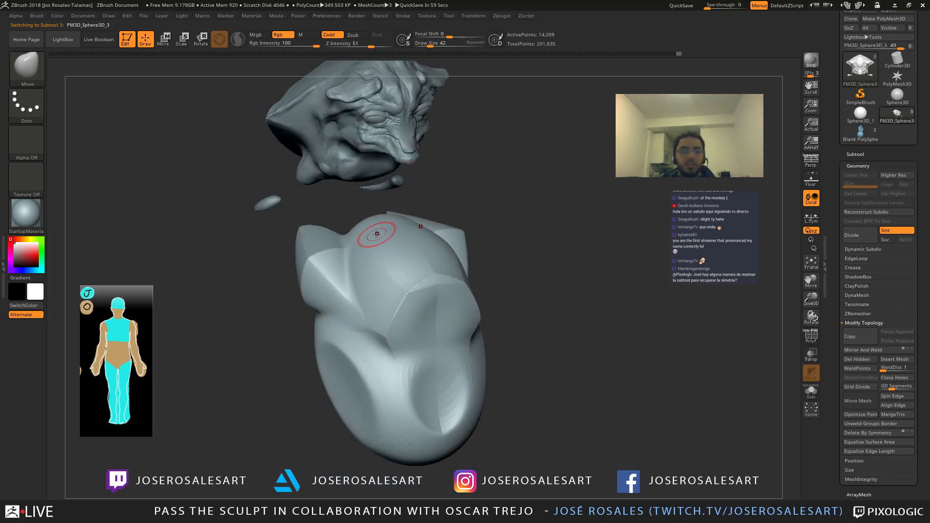
# Step: Select the ClayBuildup brush for the body and enable Sculptris Pro mode
pyautogui.moveTo(377, 234)
pyautogui.mouseDown(button='right')
pyautogui.moveTo(301, 270)
pyautogui.moveTo(417, 322)
pyautogui.moveTo(450, 269)
pyautogui.mouseUp(button='right')
pyautogui.press('1')
pyautogui.moveTo(411, 324)
pyautogui.mouseDown(button='right')
pyautogui.moveTo(428, 311)
pyautogui.moveTo(411, 264)
pyautogui.mouseUp(button='right')
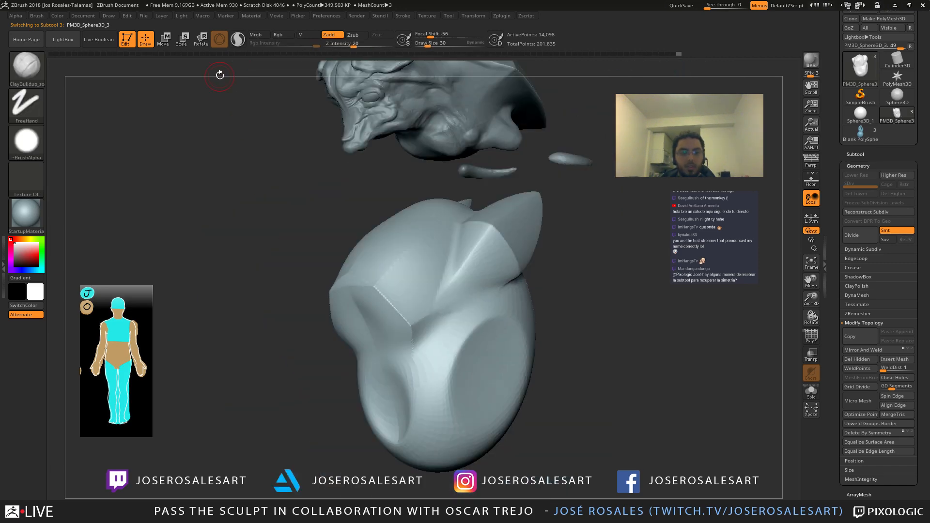
pyautogui.click(237, 39)
# Step: Try building up clay along the body's front creases and smoothing the new ridges
pyautogui.moveTo(291, 145); pyautogui.dragTo(339, 267, button='right')
pyautogui.moveTo(339, 271); pyautogui.dragTo(333, 306)
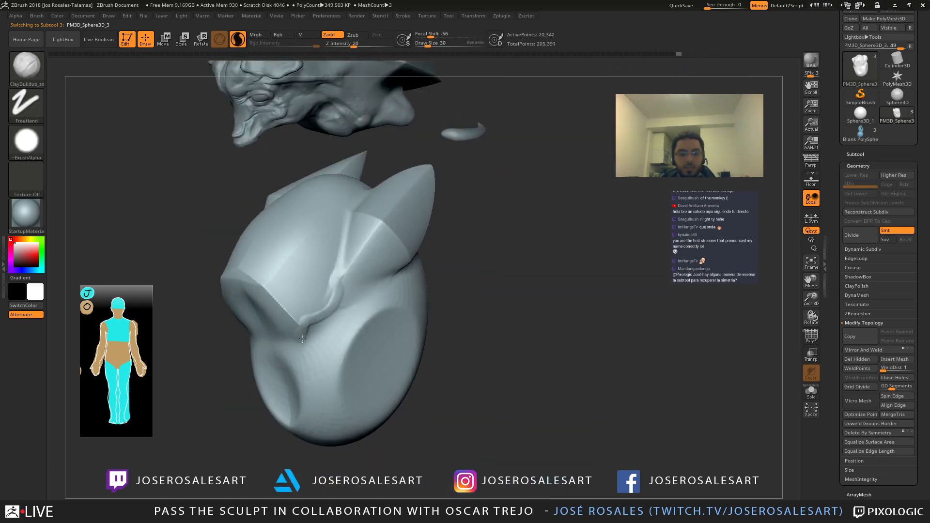
pyautogui.moveTo(303, 339); pyautogui.dragTo(349, 315, button='right')
pyautogui.moveTo(279, 328)
pyautogui.mouseDown()
pyautogui.moveTo(295, 321)
pyautogui.moveTo(282, 351)
pyautogui.mouseUp()
pyautogui.moveTo(286, 342); pyautogui.dragTo(269, 327, button='right')
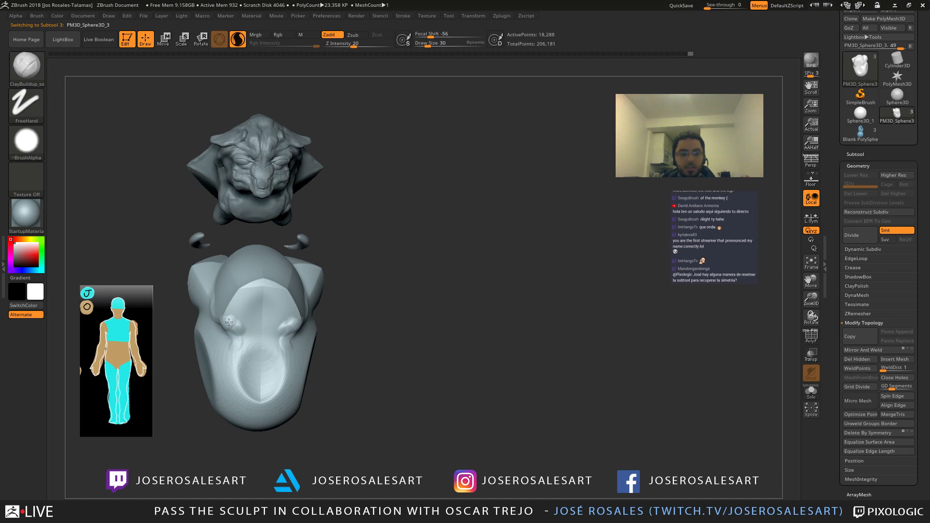
pyautogui.moveTo(229, 323); pyautogui.dragTo(227, 320)
pyautogui.moveTo(228, 322)
pyautogui.mouseDown(button='right')
pyautogui.moveTo(240, 329)
pyautogui.moveTo(231, 332)
pyautogui.mouseUp(button='right')
pyautogui.moveTo(247, 300); pyautogui.dragTo(243, 318, button='right')
pyautogui.keyDown('shift'); pyautogui.moveTo(242, 319); pyautogui.dragTo(234, 315); pyautogui.keyUp('shift')
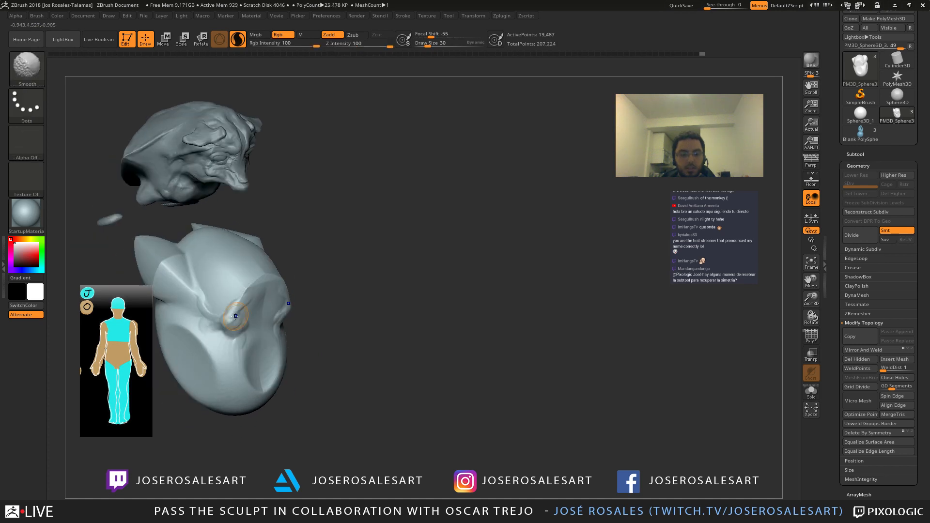
# Step: Undo the trial clay strokes on the body
pyautogui.keyDown('ctrl'); pyautogui.moveTo(420, 251); pyautogui.dragTo(372, 238, button='right'); pyautogui.keyUp('ctrl')
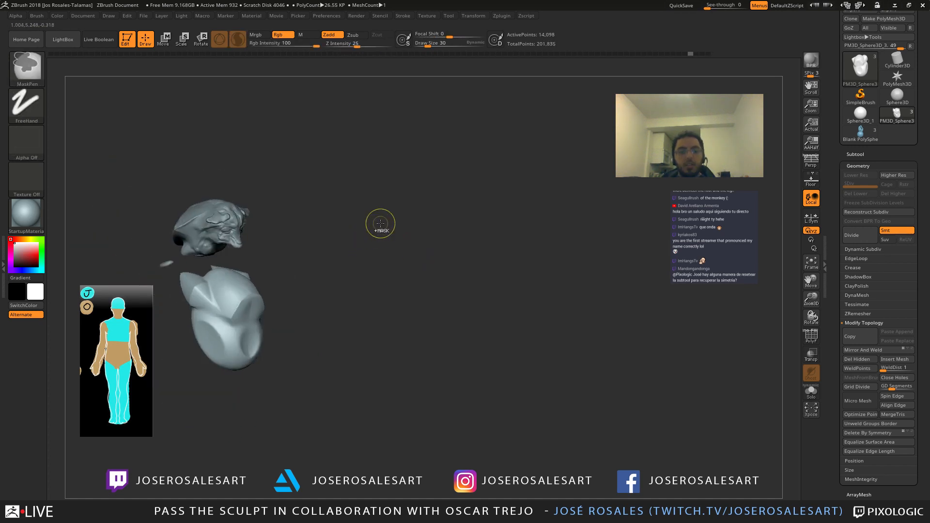
pyautogui.hotkey('ctrl', 'z')
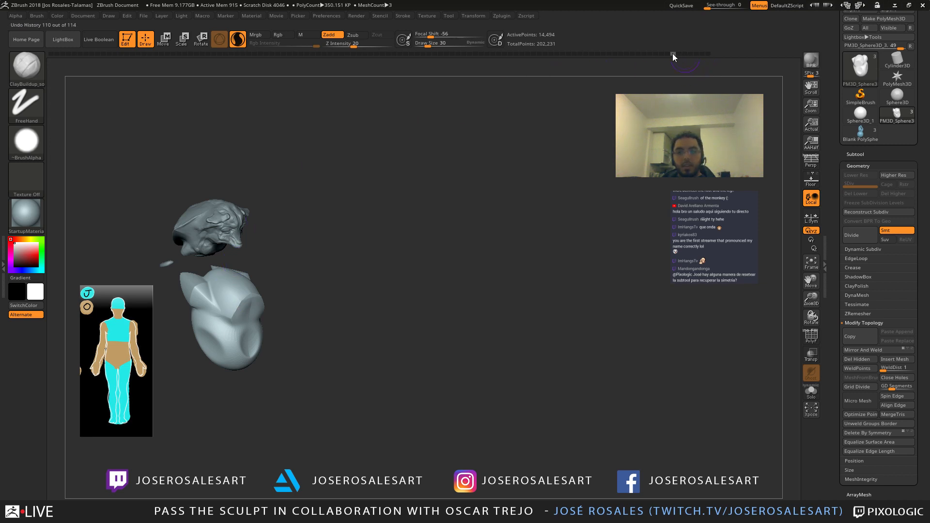
pyautogui.click(678, 54)
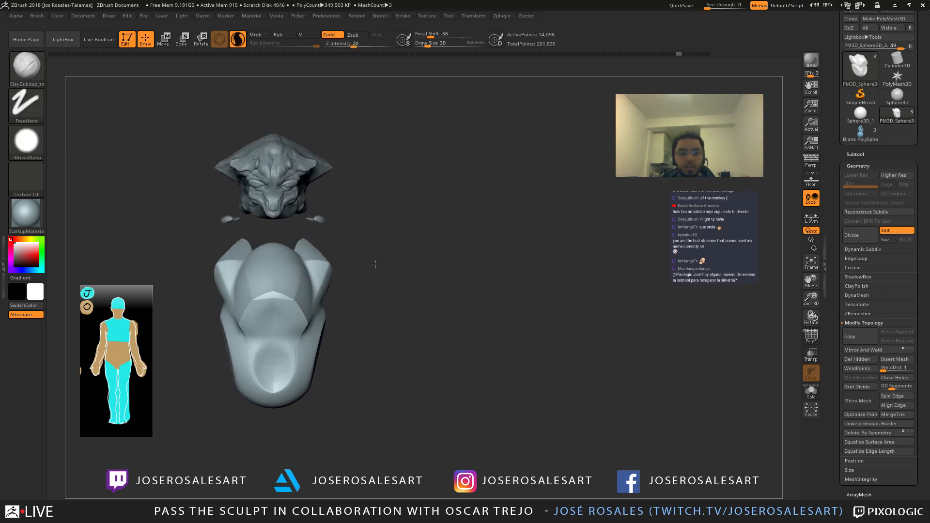
# Step: Compare the head with the body again, then make the head subtool active and frame its face closely
pyautogui.moveTo(857, 153); pyautogui.dragTo(830, 210)
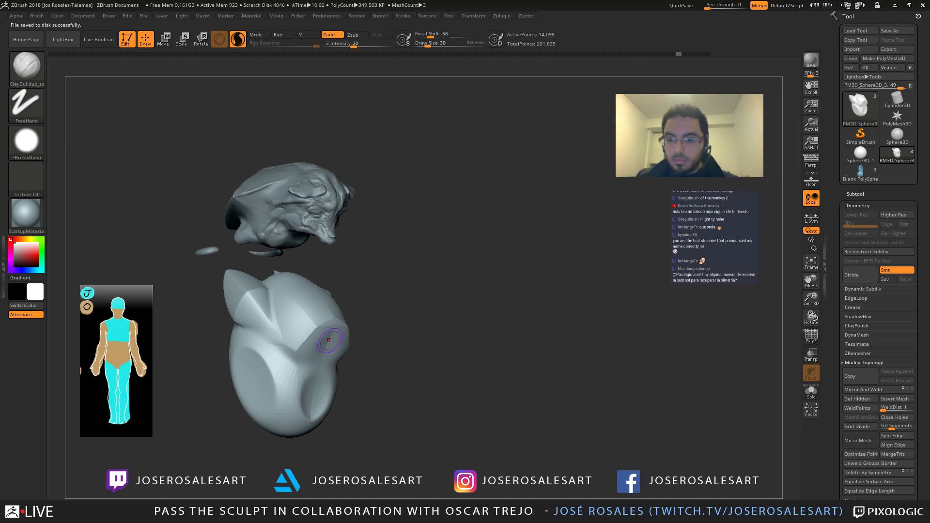
pyautogui.moveTo(480, 295)
pyautogui.mouseDown()
pyautogui.moveTo(450, 233)
pyautogui.moveTo(322, 252)
pyautogui.moveTo(253, 245)
pyautogui.moveTo(261, 144)
pyautogui.moveTo(269, 187)
pyautogui.mouseUp()
pyautogui.keyDown('alt'); pyautogui.click(356, 206); pyautogui.keyUp('alt')
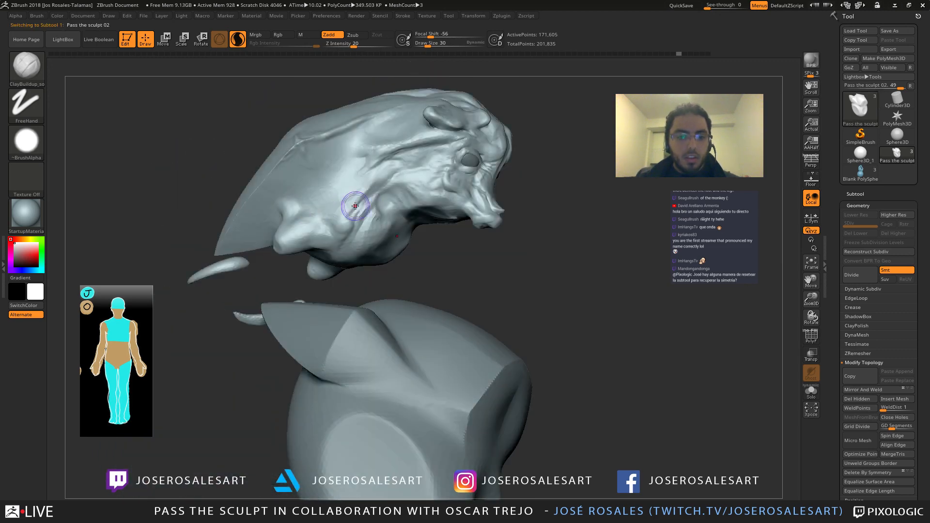
pyautogui.keyDown('alt'); pyautogui.click(400, 347); pyautogui.keyUp('alt')
pyautogui.keyDown('alt'); pyautogui.moveTo(398, 344); pyautogui.dragTo(395, 296); pyautogui.keyUp('alt')
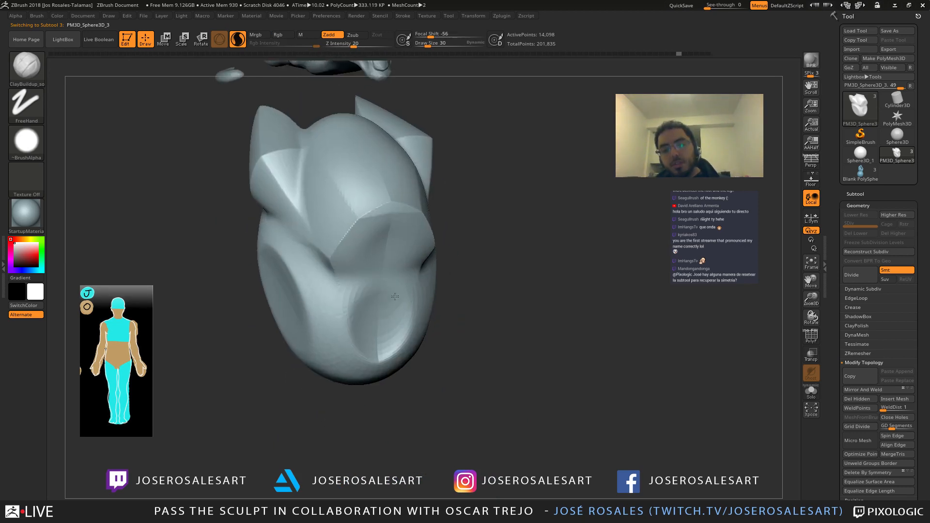
pyautogui.moveTo(394, 296); pyautogui.dragTo(377, 271, button='right')
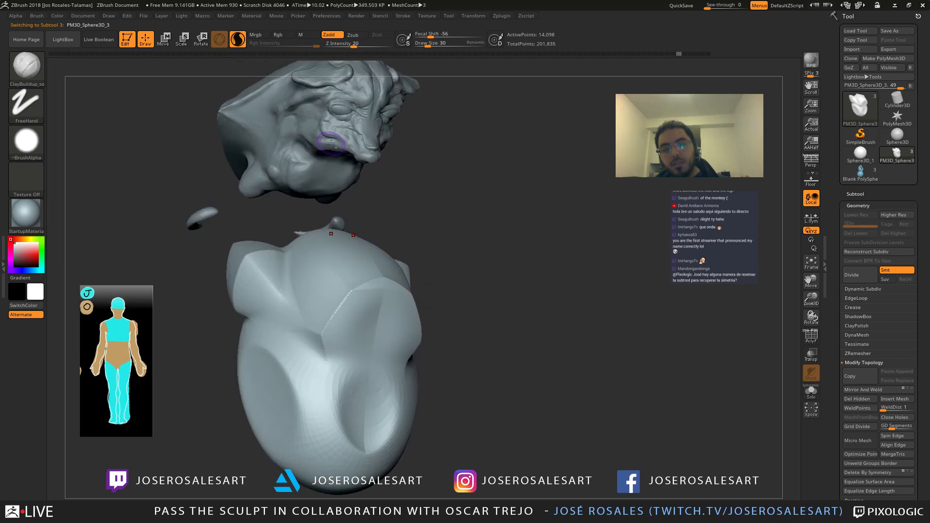
pyautogui.keyDown('alt'); pyautogui.click(331, 143); pyautogui.keyUp('alt')
pyautogui.moveTo(331, 144)
pyautogui.keyDown('alt'); pyautogui.mouseDown(button='right')
pyautogui.moveTo(331, 233)
pyautogui.moveTo(380, 210)
pyautogui.moveTo(394, 301)
pyautogui.moveTo(354, 261)
pyautogui.moveTo(378, 218)
pyautogui.mouseUp(button='right'); pyautogui.keyUp('alt')
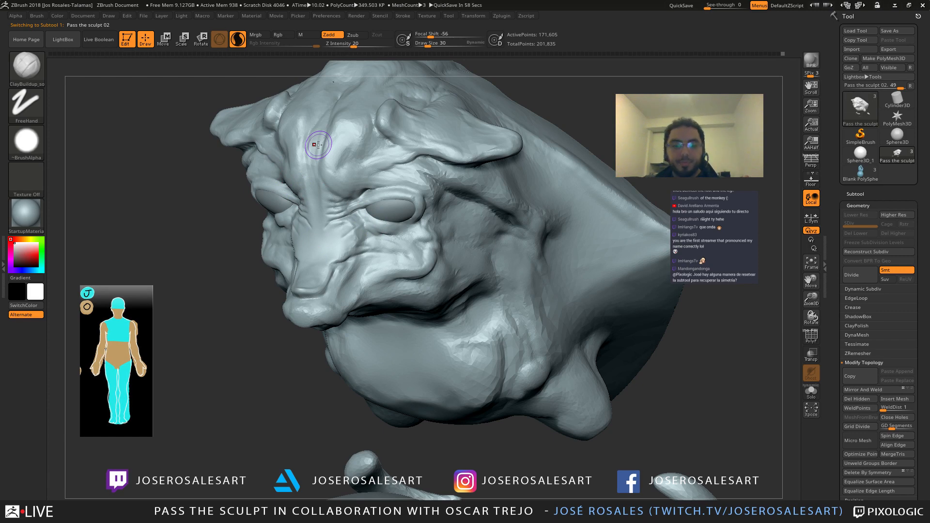
pyautogui.moveTo(429, 203)
pyautogui.mouseDown(button='right')
pyautogui.moveTo(374, 200)
pyautogui.moveTo(410, 228)
pyautogui.moveTo(440, 218)
pyautogui.moveTo(326, 245)
pyautogui.mouseUp(button='right')
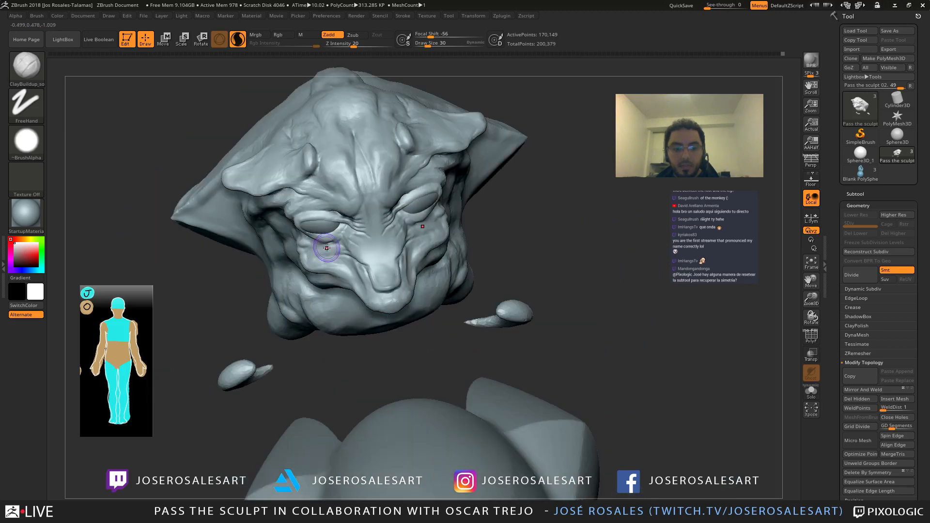
# Step: Build up clay beneath the eyes and across the middle of the wolf's face with ClayBuildup
pyautogui.moveTo(326, 245); pyautogui.dragTo(334, 242)
pyautogui.moveTo(334, 243); pyautogui.dragTo(356, 250, button='right')
pyautogui.keyDown('ctrl'); pyautogui.moveTo(356, 250); pyautogui.dragTo(391, 273, button='right'); pyautogui.keyUp('ctrl')
pyautogui.moveTo(391, 272); pyautogui.dragTo(397, 278)
pyautogui.moveTo(398, 278)
pyautogui.keyDown('shift'); pyautogui.mouseDown(button='right')
pyautogui.moveTo(450, 313)
pyautogui.moveTo(379, 312)
pyautogui.moveTo(477, 312)
pyautogui.moveTo(323, 274)
pyautogui.moveTo(402, 296)
pyautogui.mouseUp(button='right'); pyautogui.keyUp('shift')
# Step: Reshape the wolf head's brow and muzzle with the Move brush, checking the side profile at a Draw Size around 86
pyautogui.press('b')
pyautogui.press('m')
pyautogui.press('v')
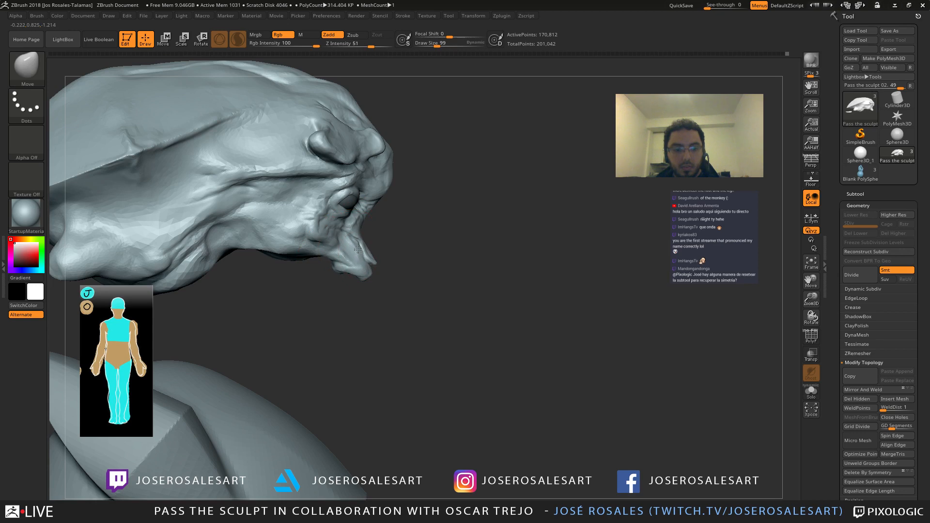
pyautogui.moveTo(410, 280); pyautogui.dragTo(400, 263, button='right')
pyautogui.moveTo(343, 260)
pyautogui.mouseDown(button='right')
pyautogui.moveTo(380, 210)
pyautogui.moveTo(341, 221)
pyautogui.moveTo(339, 239)
pyautogui.mouseUp(button='right')
pyautogui.moveTo(320, 190)
pyautogui.mouseDown(button='right')
pyautogui.moveTo(332, 185)
pyautogui.moveTo(352, 233)
pyautogui.mouseUp(button='right')
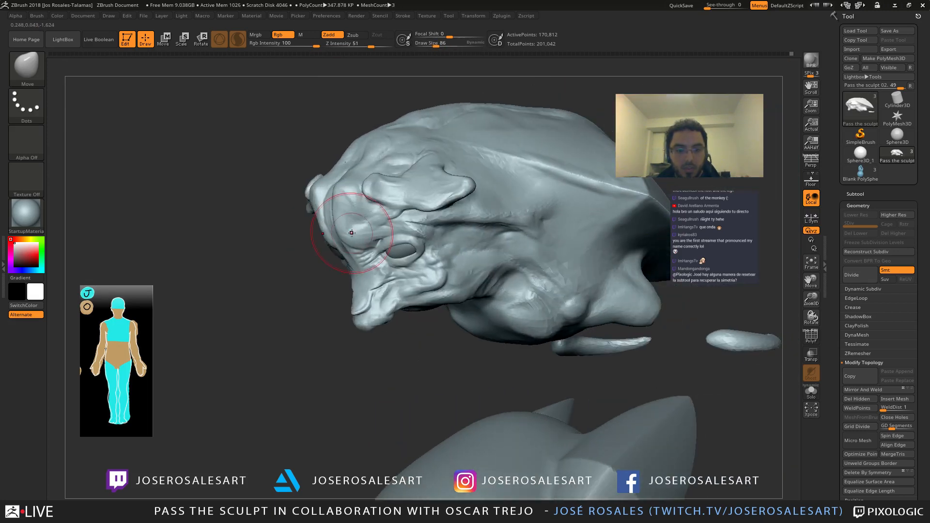
pyautogui.moveTo(339, 193); pyautogui.dragTo(363, 195, button='right')
pyautogui.moveTo(345, 238)
pyautogui.mouseDown(button='right')
pyautogui.moveTo(306, 256)
pyautogui.moveTo(313, 244)
pyautogui.mouseUp(button='right')
pyautogui.press('ctrl')
pyautogui.moveTo(315, 241)
pyautogui.mouseDown(button='right')
pyautogui.moveTo(312, 167)
pyautogui.moveTo(271, 167)
pyautogui.mouseUp(button='right')
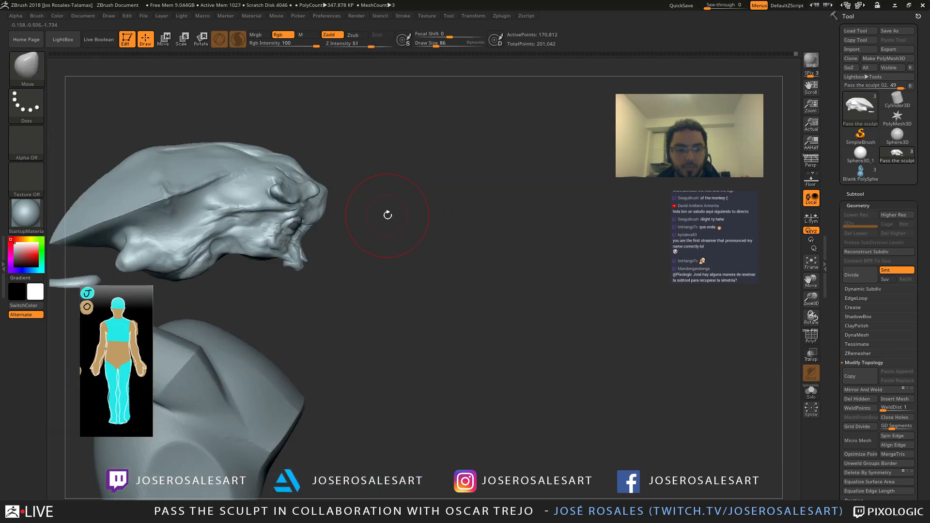
# Step: Add volume to the forehead and nose bridge with ClayBuildup, and define the creases with DamStandard at Draw Size 36
pyautogui.press('b')
pyautogui.press('c')
pyautogui.press('b')
pyautogui.moveTo(395, 216)
pyautogui.mouseDown(button='right')
pyautogui.moveTo(305, 204)
pyautogui.moveTo(339, 201)
pyautogui.moveTo(310, 196)
pyautogui.moveTo(321, 193)
pyautogui.moveTo(310, 160)
pyautogui.moveTo(359, 179)
pyautogui.moveTo(367, 164)
pyautogui.moveTo(362, 177)
pyautogui.moveTo(345, 156)
pyautogui.moveTo(313, 150)
pyautogui.moveTo(315, 229)
pyautogui.moveTo(340, 196)
pyautogui.mouseUp(button='right')
pyautogui.press('b')
pyautogui.press('d')
pyautogui.press('s')
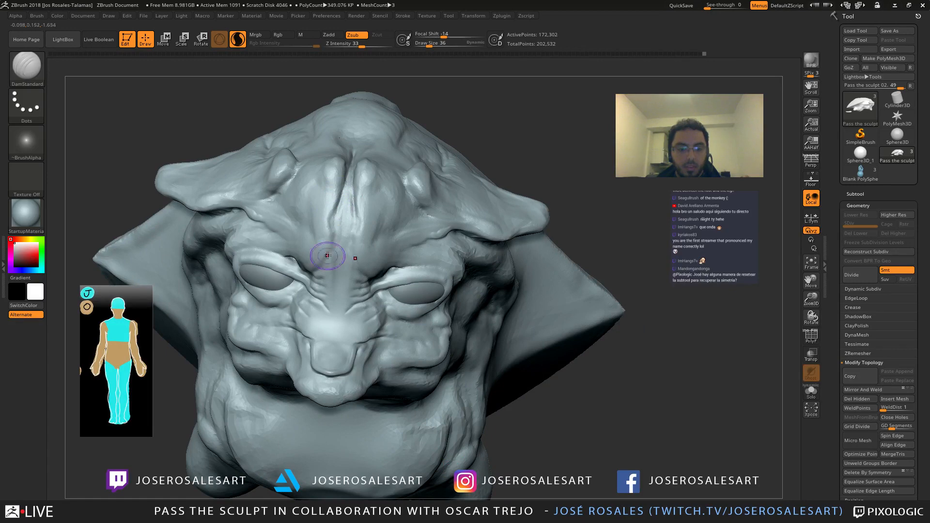
pyautogui.moveTo(327, 255)
pyautogui.mouseDown(button='right')
pyautogui.moveTo(313, 262)
pyautogui.moveTo(291, 252)
pyautogui.moveTo(349, 291)
pyautogui.moveTo(406, 303)
pyautogui.moveTo(408, 284)
pyautogui.mouseUp(button='right')
# Step: Isolate the head in Solo mode and refine the eyelids with ClayBuildup and smoothing strokes
pyautogui.press('b')
pyautogui.press('c')
pyautogui.press('b')
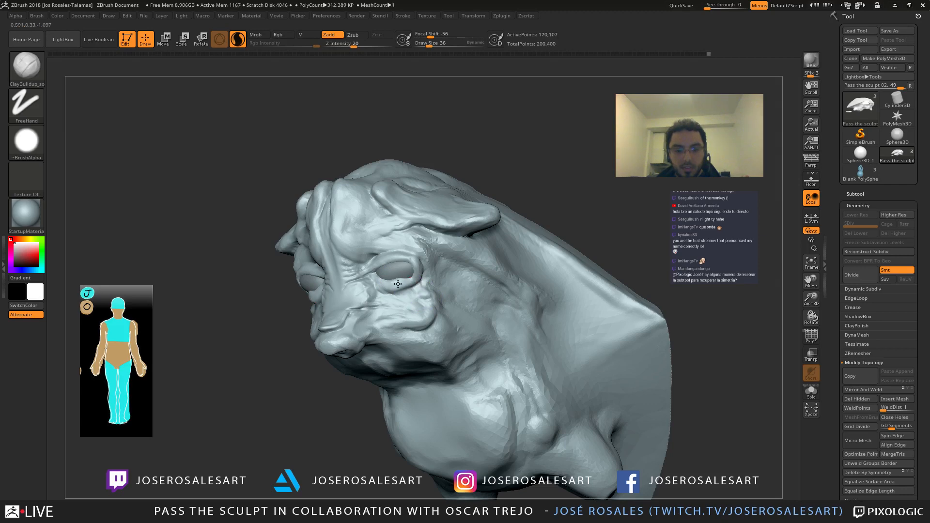
pyautogui.keyDown('shift'); pyautogui.moveTo(416, 275); pyautogui.dragTo(395, 276); pyautogui.keyUp('shift')
pyautogui.hotkey('alt', 's')
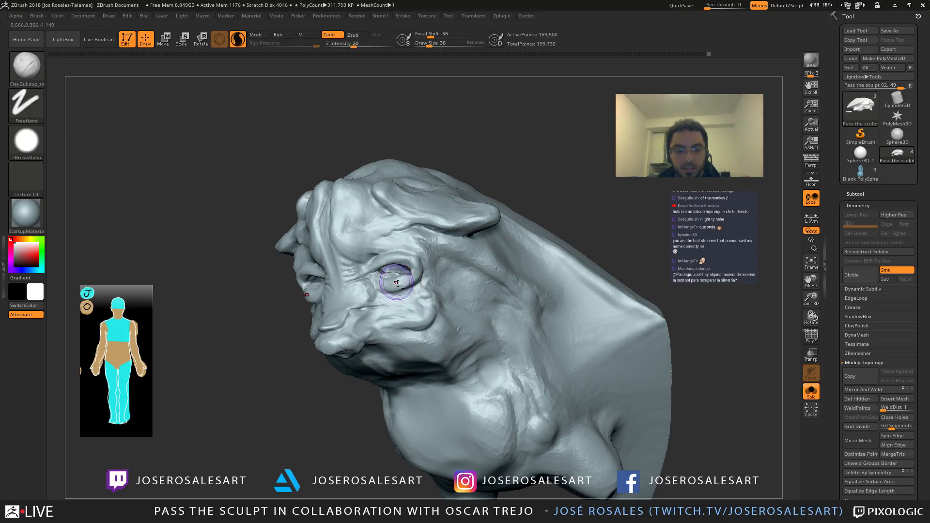
pyautogui.moveTo(395, 276); pyautogui.dragTo(421, 280, button='right')
pyautogui.keyDown('shift'); pyautogui.moveTo(420, 280); pyautogui.dragTo(423, 272); pyautogui.keyUp('shift')
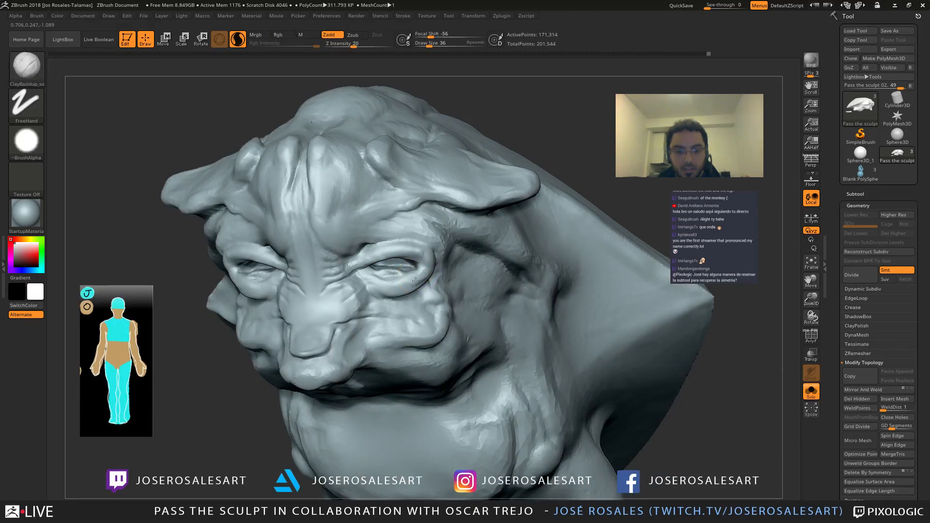
# Step: Bring back the other subtools and smooth the surface directly beneath the eye
pyautogui.hotkey('ctrl', 'alt', 's')
pyautogui.keyDown('ctrl'); pyautogui.moveTo(417, 273); pyautogui.dragTo(414, 280, button='right'); pyautogui.keyUp('ctrl')
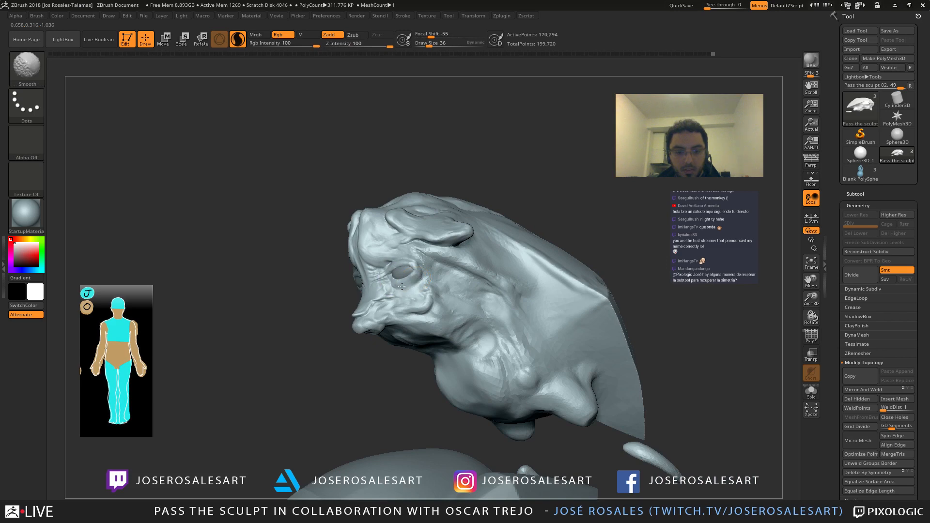
pyautogui.keyDown('shift'); pyautogui.moveTo(401, 286); pyautogui.dragTo(403, 284); pyautogui.keyUp('shift')
pyautogui.moveTo(403, 284)
pyautogui.mouseDown(button='right')
pyautogui.moveTo(409, 274)
pyautogui.moveTo(421, 279)
pyautogui.mouseUp(button='right')
# Step: Reduce the ClayBuildup Draw Size to 19 and build up the lower eyelids
pyautogui.press('[')
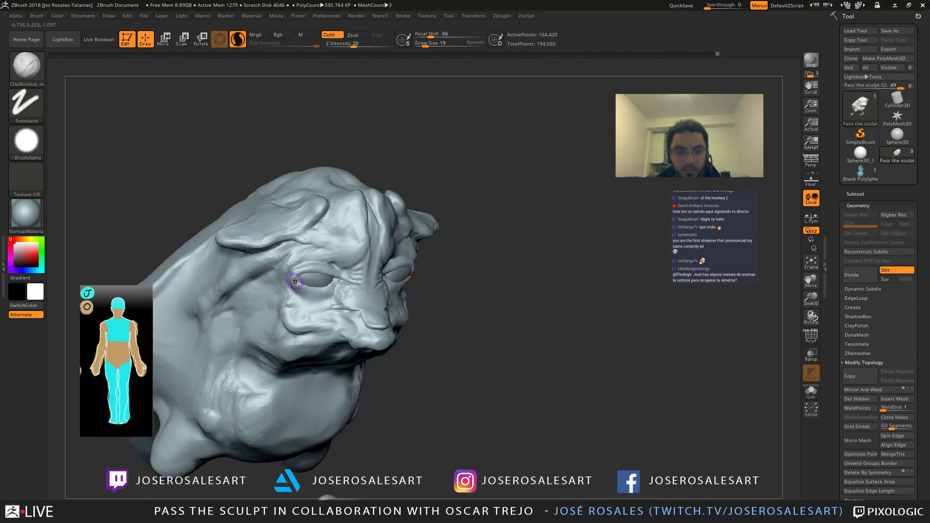
pyautogui.moveTo(314, 290)
pyautogui.mouseDown(button='right')
pyautogui.moveTo(396, 283)
pyautogui.moveTo(303, 291)
pyautogui.moveTo(340, 297)
pyautogui.mouseUp(button='right')
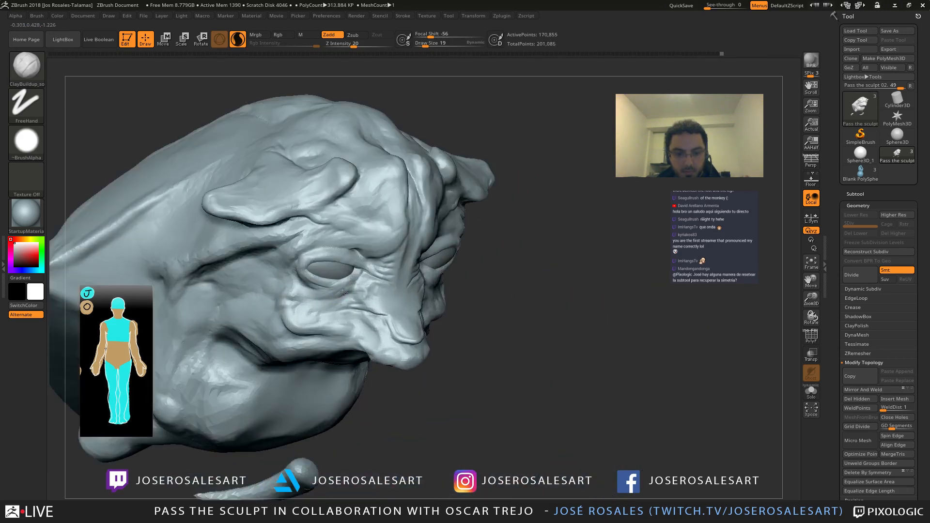
pyautogui.moveTo(344, 292); pyautogui.dragTo(334, 294)
pyautogui.moveTo(335, 294); pyautogui.dragTo(287, 290, button='right')
pyautogui.moveTo(361, 281); pyautogui.dragTo(348, 287)
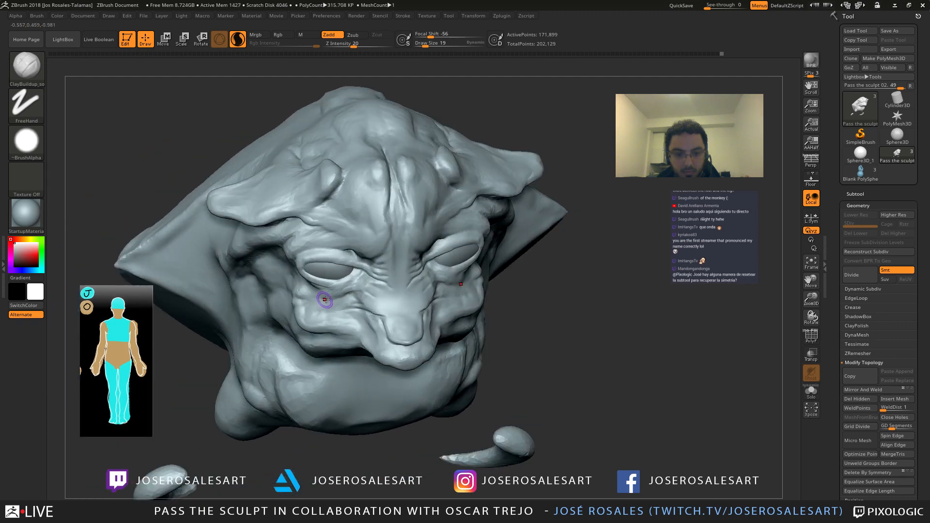
# Step: Add fine clay folds at the inner corners and below the outer corners of the eyes
pyautogui.moveTo(358, 278)
pyautogui.mouseDown(button='right')
pyautogui.moveTo(286, 286)
pyautogui.moveTo(342, 286)
pyautogui.mouseUp(button='right')
pyautogui.moveTo(355, 281); pyautogui.dragTo(340, 283)
pyautogui.moveTo(295, 305); pyautogui.dragTo(292, 289, button='right')
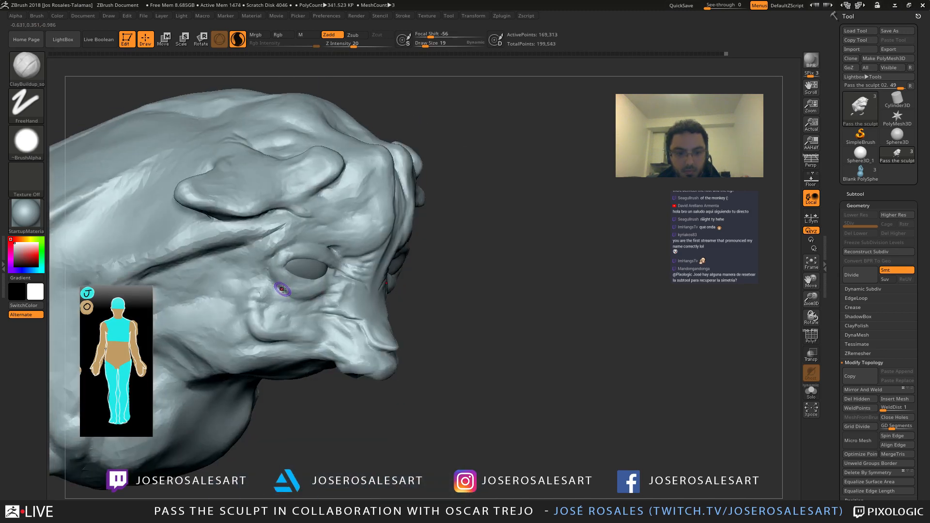
pyautogui.moveTo(282, 289); pyautogui.dragTo(278, 285)
# Step: Adjust the outer brow beside the eyes using the Move brush at Draw Size 58
pyautogui.keyDown('ctrl'); pyautogui.moveTo(310, 271); pyautogui.dragTo(384, 206, button='right'); pyautogui.keyUp('ctrl')
pyautogui.moveTo(400, 243)
pyautogui.mouseDown(button='right')
pyautogui.moveTo(348, 260)
pyautogui.moveTo(434, 253)
pyautogui.mouseUp(button='right')
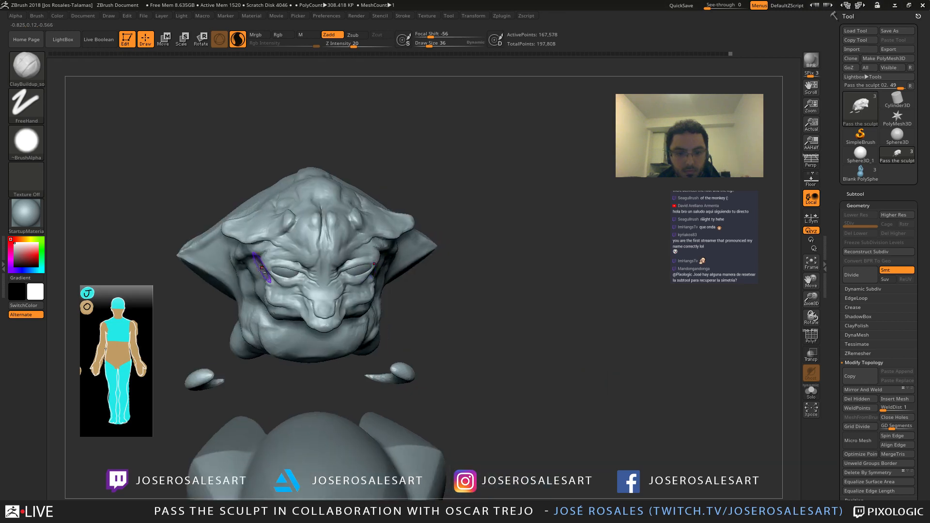
pyautogui.moveTo(266, 270)
pyautogui.keyDown('ctrl'); pyautogui.mouseDown(button='right')
pyautogui.moveTo(246, 277)
pyautogui.moveTo(270, 263)
pyautogui.moveTo(243, 228)
pyautogui.moveTo(238, 241)
pyautogui.moveTo(268, 211)
pyautogui.mouseUp(button='right'); pyautogui.keyUp('ctrl')
pyautogui.press('b')
pyautogui.press('m')
pyautogui.press('v')
pyautogui.press(']')
pyautogui.press(']')
pyautogui.press(']')
pyautogui.moveTo(286, 232); pyautogui.dragTo(250, 258, button='right')
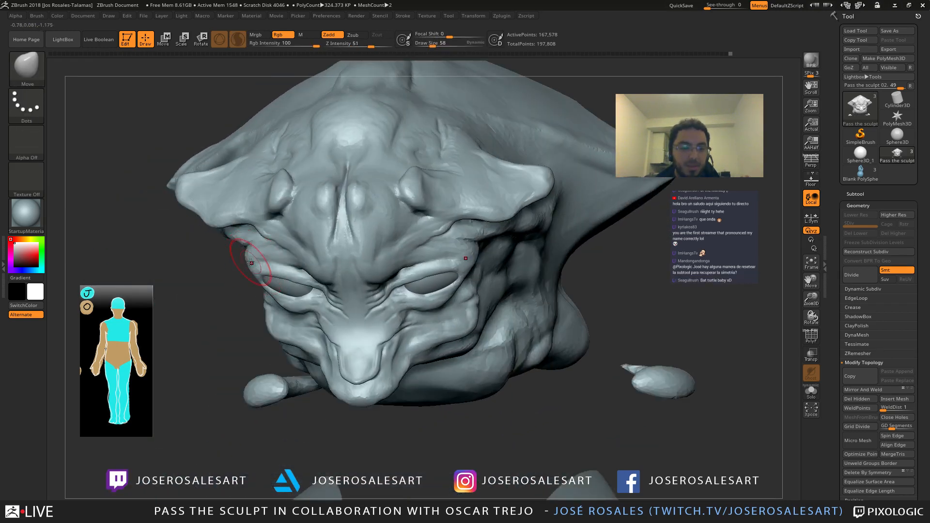
pyautogui.moveTo(263, 258); pyautogui.dragTo(259, 256)
pyautogui.moveTo(257, 262)
pyautogui.keyDown('ctrl'); pyautogui.mouseDown(button='right')
pyautogui.moveTo(238, 238)
pyautogui.moveTo(283, 259)
pyautogui.mouseUp(button='right'); pyautogui.keyUp('ctrl')
# Step: Add clay around the outer brow and upper eyelids with ClayBuildup
pyautogui.press('b')
pyautogui.press('c')
pyautogui.press('b')
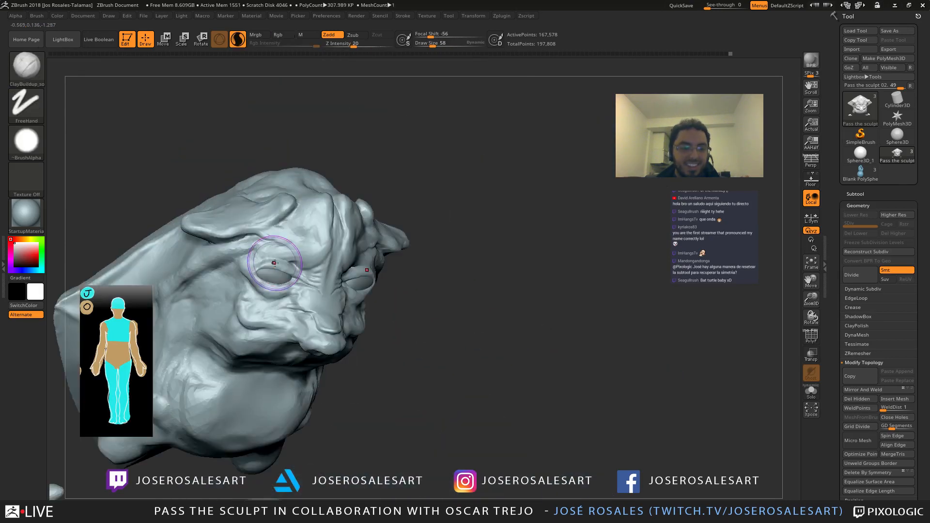
pyautogui.keyDown('ctrl'); pyautogui.moveTo(198, 234); pyautogui.dragTo(191, 209, button='right'); pyautogui.keyUp('ctrl')
pyautogui.moveTo(204, 223)
pyautogui.mouseDown(button='right')
pyautogui.moveTo(167, 218)
pyautogui.moveTo(230, 261)
pyautogui.moveTo(264, 268)
pyautogui.mouseUp(button='right')
# Step: Shift the form above the outer eye corners with the Move brush at Draw Size 33
pyautogui.press('b')
pyautogui.press('m')
pyautogui.press('v')
pyautogui.keyDown('ctrl'); pyautogui.moveTo(271, 252); pyautogui.dragTo(306, 271, button='right'); pyautogui.keyUp('ctrl')
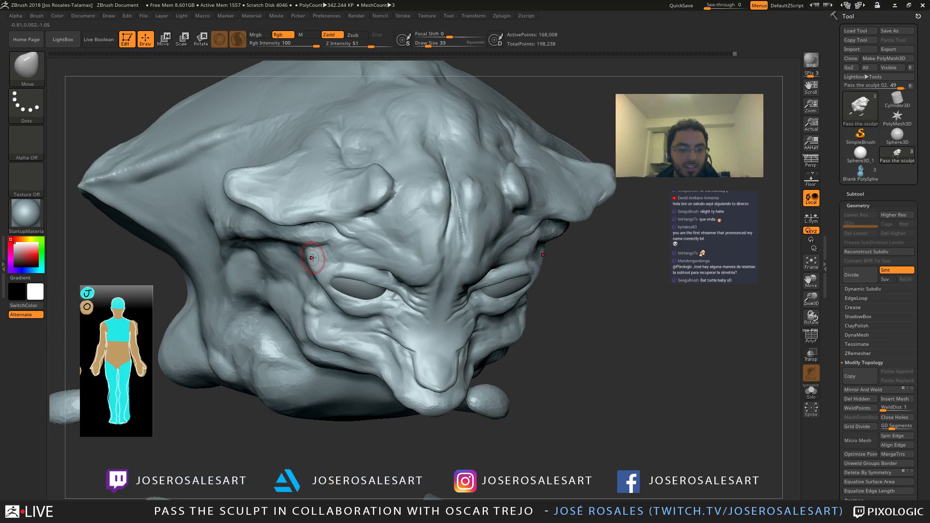
pyautogui.moveTo(323, 264); pyautogui.dragTo(327, 263)
# Step: Carve fine creases around and below the eyes with the DamStandard brush at Draw Size 19
pyautogui.keyDown('alt'); pyautogui.moveTo(327, 263); pyautogui.dragTo(286, 213, button='right'); pyautogui.keyUp('alt')
pyautogui.press('b')
pyautogui.press('c')
pyautogui.press('b')
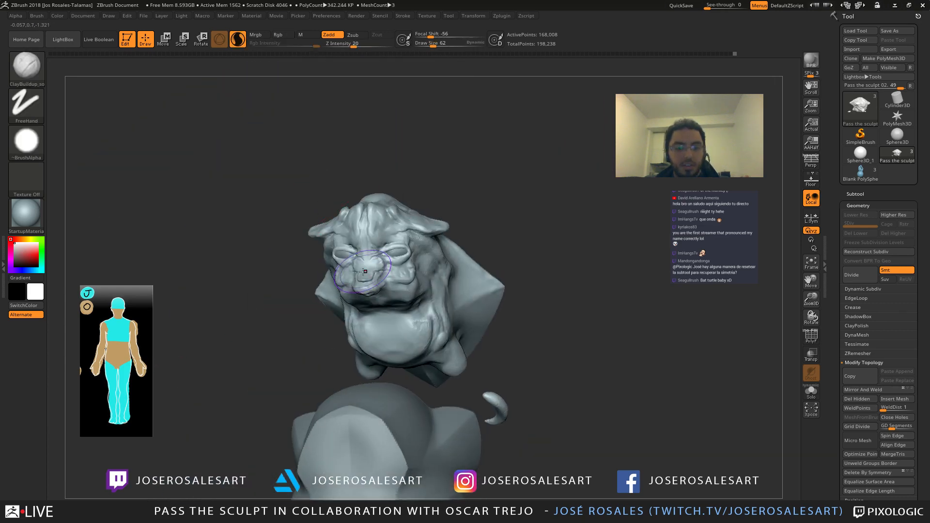
pyautogui.moveTo(295, 271)
pyautogui.keyDown('ctrl'); pyautogui.mouseDown(button='right')
pyautogui.moveTo(286, 247)
pyautogui.moveTo(331, 326)
pyautogui.moveTo(334, 300)
pyautogui.moveTo(383, 310)
pyautogui.moveTo(339, 197)
pyautogui.moveTo(260, 221)
pyautogui.mouseUp(button='right'); pyautogui.keyUp('ctrl')
pyautogui.press('b')
pyautogui.press('d')
pyautogui.press('s')
pyautogui.moveTo(370, 270)
pyautogui.mouseDown(button='right')
pyautogui.moveTo(348, 252)
pyautogui.moveTo(383, 255)
pyautogui.mouseUp(button='right')
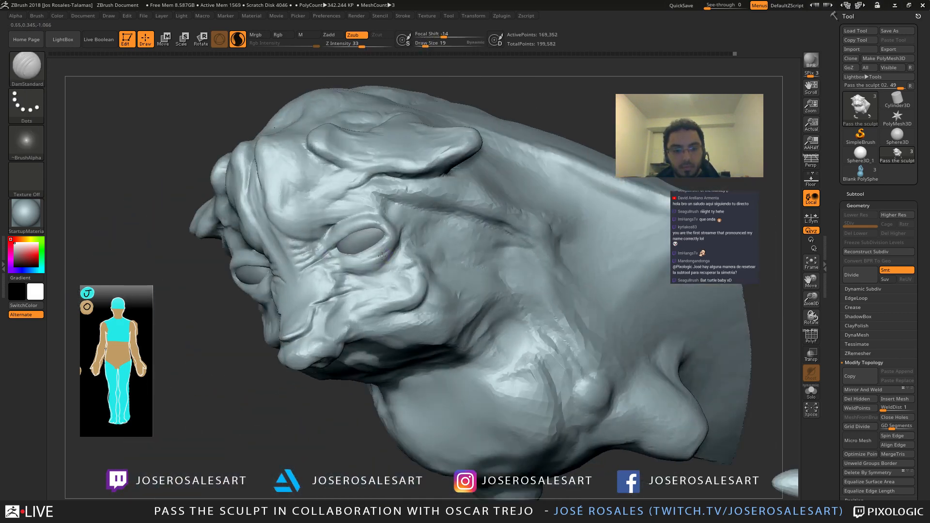
pyautogui.moveTo(382, 256); pyautogui.dragTo(351, 262)
pyautogui.moveTo(376, 263); pyautogui.dragTo(249, 289, button='right')
pyautogui.moveTo(235, 295); pyautogui.dragTo(228, 301)
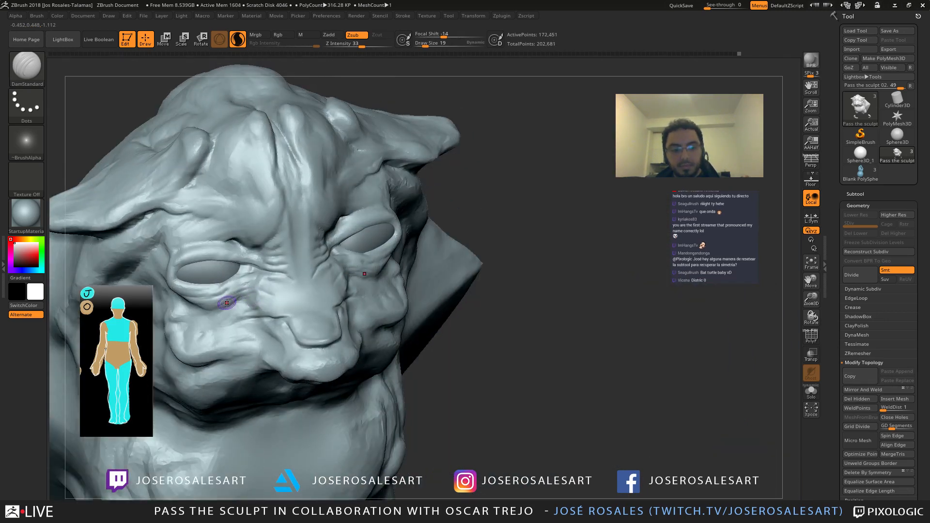
pyautogui.moveTo(229, 301)
pyautogui.mouseDown(button='right')
pyautogui.moveTo(225, 308)
pyautogui.moveTo(224, 297)
pyautogui.moveTo(264, 296)
pyautogui.moveTo(296, 307)
pyautogui.moveTo(261, 304)
pyautogui.moveTo(271, 306)
pyautogui.mouseUp(button='right')
pyautogui.moveTo(274, 310); pyautogui.dragTo(254, 311)
pyautogui.moveTo(254, 310)
pyautogui.mouseDown(button='right')
pyautogui.moveTo(257, 287)
pyautogui.moveTo(269, 300)
pyautogui.moveTo(260, 292)
pyautogui.moveTo(273, 290)
pyautogui.moveTo(230, 291)
pyautogui.mouseUp(button='right')
# Step: Build up clay around the muzzle and lips with ClayBuildup at Draw Size 39
pyautogui.press('b')
pyautogui.press('s')
pyautogui.press('t')
pyautogui.press('b')
pyautogui.press('c')
pyautogui.press('b')
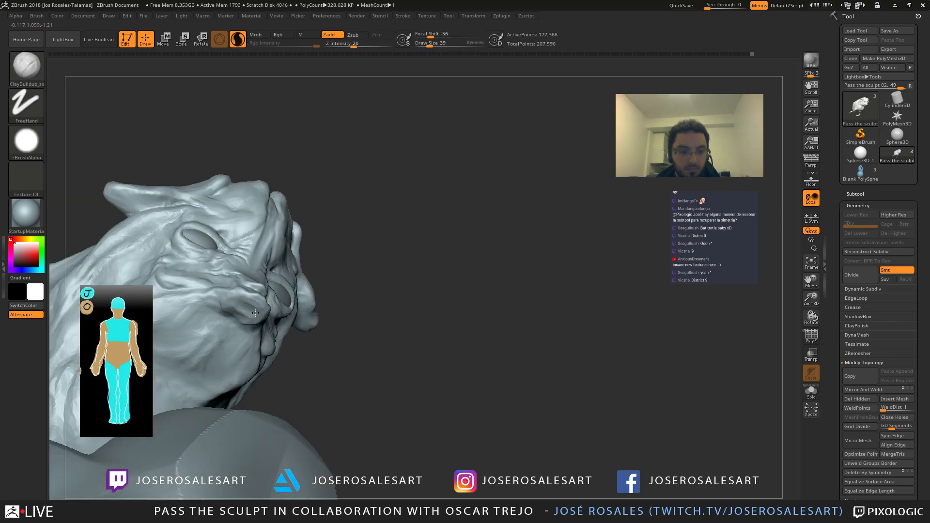
pyautogui.moveTo(240, 309); pyautogui.dragTo(239, 318, button='right')
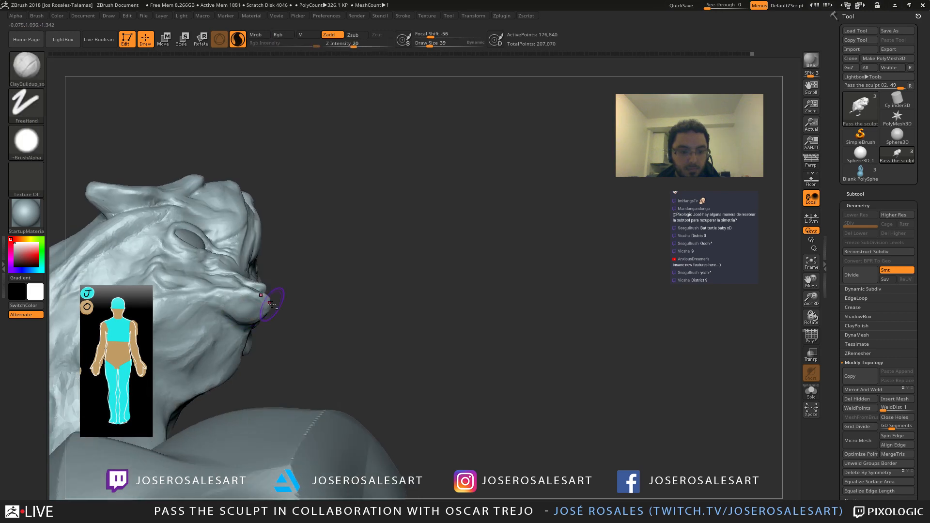
pyautogui.moveTo(270, 295)
pyautogui.mouseDown(button='right')
pyautogui.moveTo(308, 320)
pyautogui.moveTo(245, 321)
pyautogui.moveTo(290, 291)
pyautogui.moveTo(323, 250)
pyautogui.moveTo(345, 276)
pyautogui.moveTo(326, 252)
pyautogui.moveTo(366, 261)
pyautogui.moveTo(389, 247)
pyautogui.moveTo(274, 290)
pyautogui.moveTo(233, 264)
pyautogui.mouseUp(button='right')
# Step: Reshape the muzzle's profile using the Move brush at Draw Size 99
pyautogui.press('b')
pyautogui.press('m')
pyautogui.press('v')
pyautogui.moveTo(233, 264); pyautogui.dragTo(237, 261)
pyautogui.moveTo(238, 260); pyautogui.dragTo(269, 259, button='right')
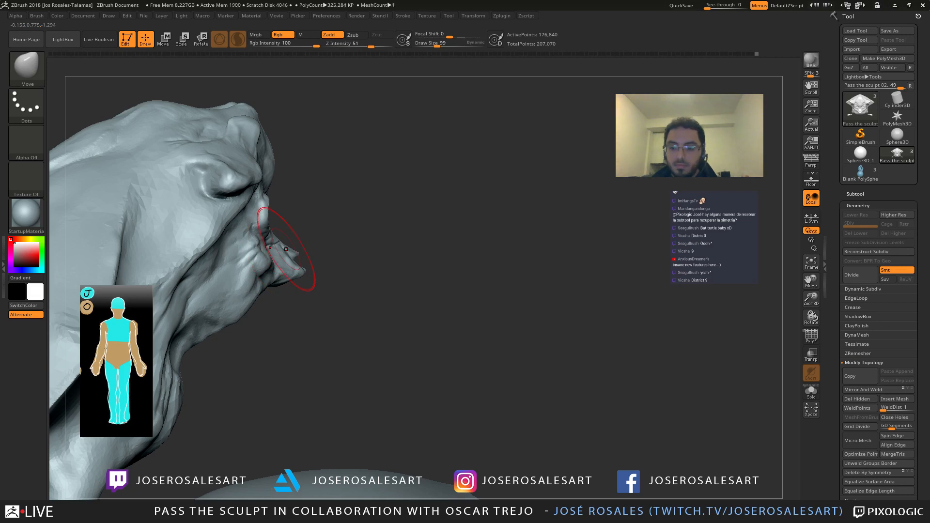
# Step: Adjust the muzzle and cheek shapes with the Move brush, using Draw Sizes 58, 90 and 51
pyautogui.moveTo(355, 277)
pyautogui.mouseDown(button='right')
pyautogui.moveTo(301, 239)
pyautogui.moveTo(264, 245)
pyautogui.moveTo(277, 250)
pyautogui.mouseUp(button='right')
pyautogui.press('s')
pyautogui.moveTo(291, 251); pyautogui.dragTo(287, 251)
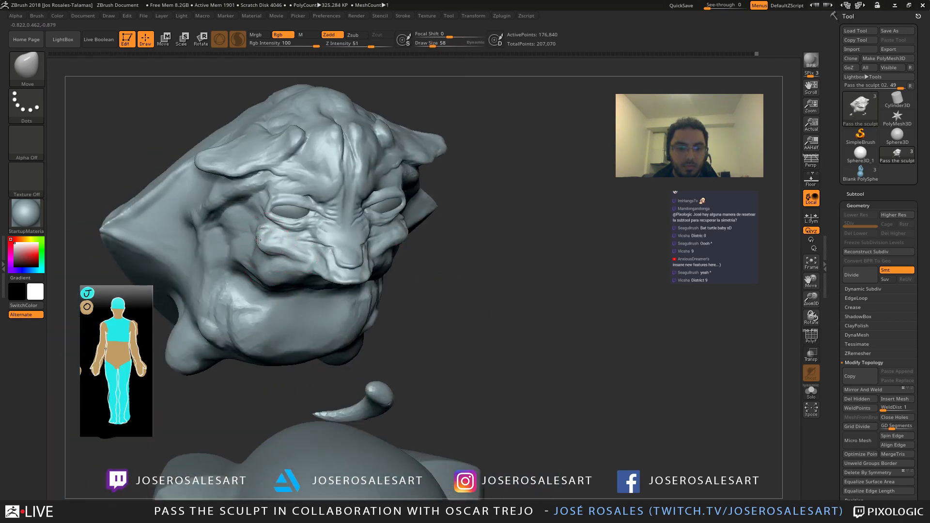
pyautogui.moveTo(291, 249); pyautogui.dragTo(270, 265, button='right')
pyautogui.moveTo(371, 242)
pyautogui.mouseDown(button='right')
pyautogui.moveTo(349, 255)
pyautogui.moveTo(359, 237)
pyautogui.moveTo(347, 209)
pyautogui.moveTo(326, 212)
pyautogui.moveTo(366, 211)
pyautogui.moveTo(376, 224)
pyautogui.moveTo(339, 259)
pyautogui.mouseUp(button='right')
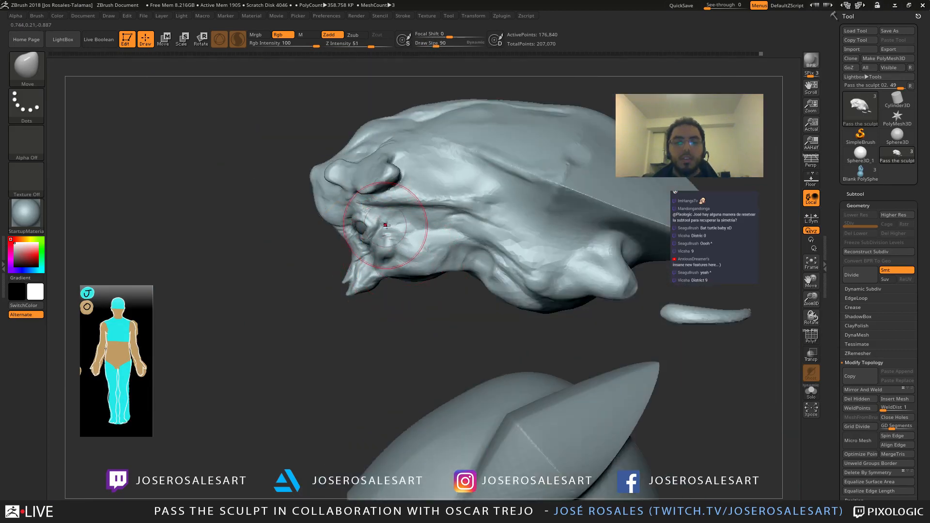
pyautogui.moveTo(398, 241); pyautogui.dragTo(371, 267, button='right')
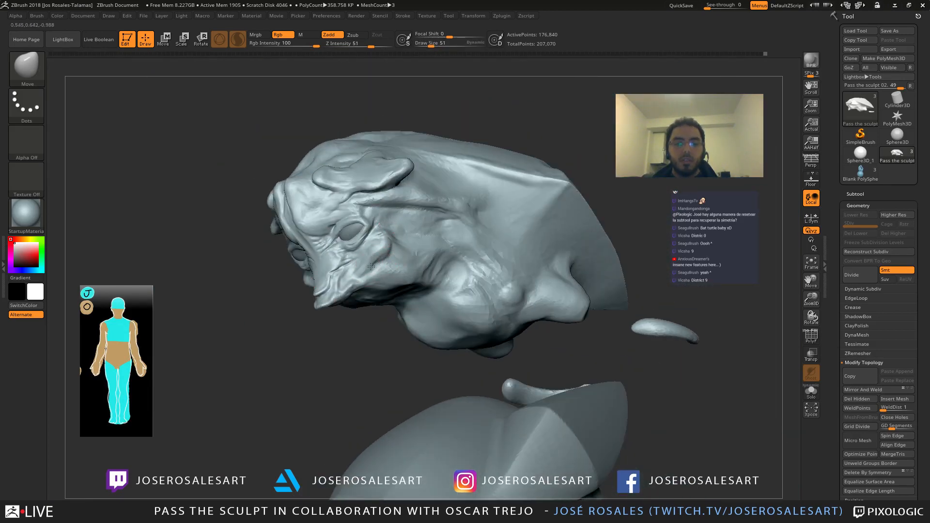
pyautogui.moveTo(395, 237); pyautogui.dragTo(407, 286, button='right')
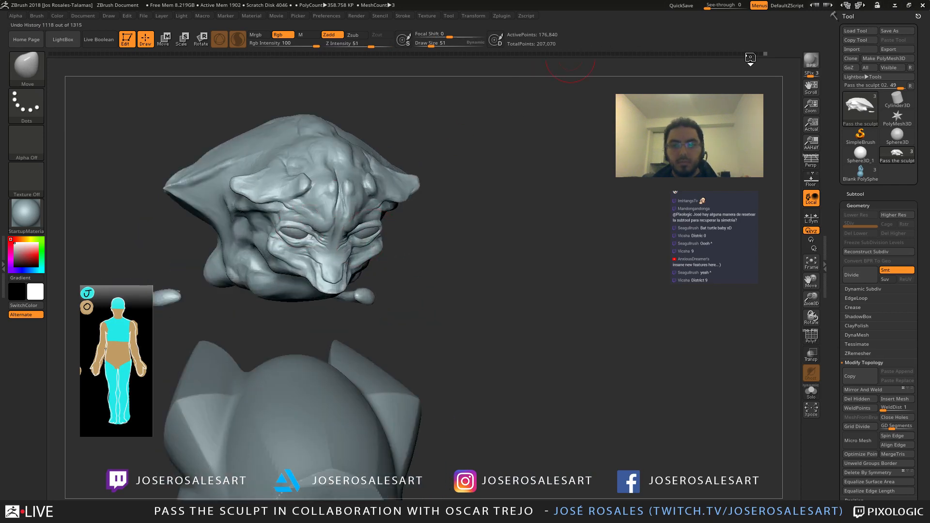
# Step: Scrub through the undo history to compare versions of the head and restore the one before the muzzle reshaping
pyautogui.moveTo(764, 51); pyautogui.dragTo(658, 61)
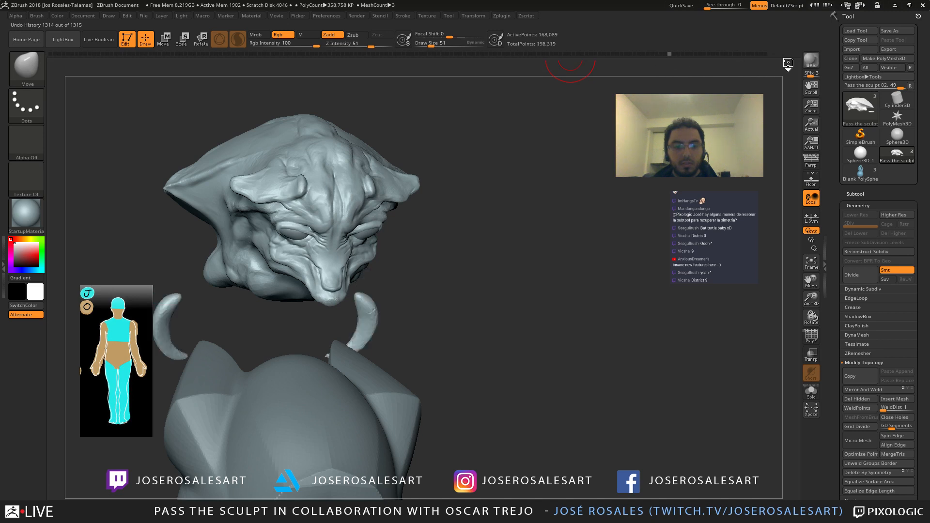
pyautogui.moveTo(788, 63); pyautogui.dragTo(685, 57)
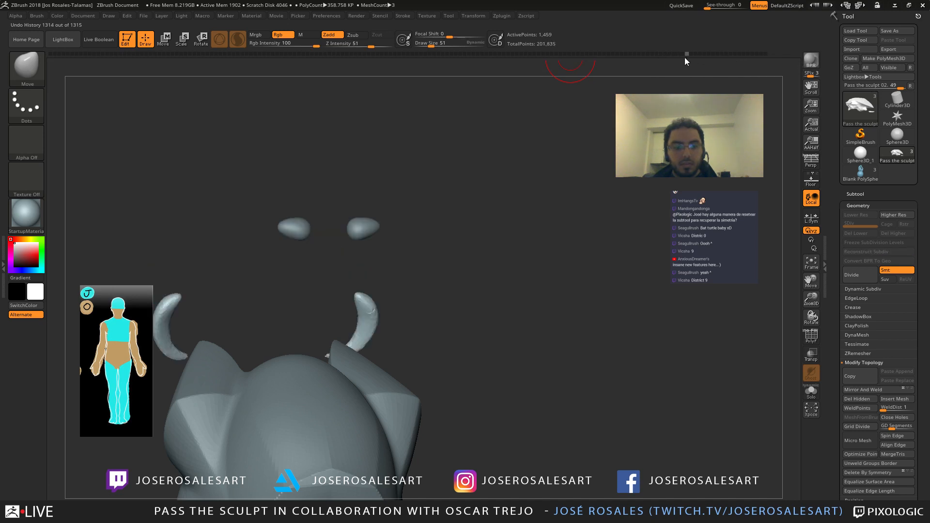
pyautogui.moveTo(500, 191)
pyautogui.mouseDown()
pyautogui.moveTo(436, 166)
pyautogui.moveTo(516, 156)
pyautogui.mouseUp()
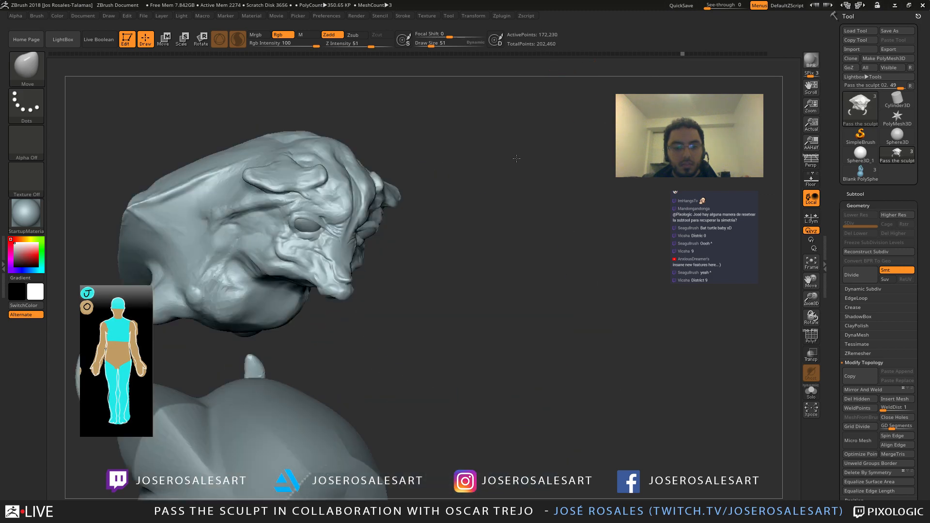
pyautogui.moveTo(680, 57); pyautogui.dragTo(726, 57)
pyautogui.moveTo(525, 188)
pyautogui.mouseDown()
pyautogui.moveTo(478, 193)
pyautogui.moveTo(524, 173)
pyautogui.mouseUp()
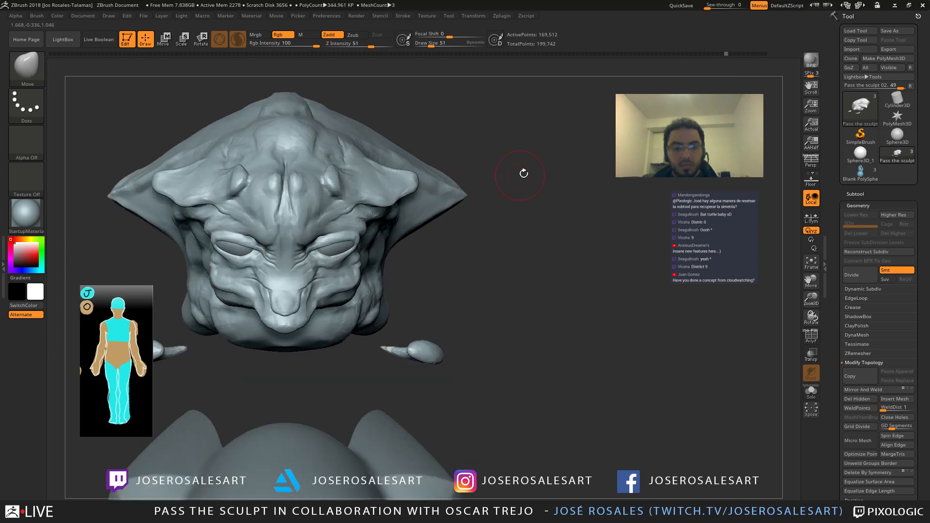
pyautogui.moveTo(729, 57)
pyautogui.mouseDown()
pyautogui.moveTo(768, 59)
pyautogui.moveTo(735, 58)
pyautogui.mouseUp()
pyautogui.keyDown('alt'); pyautogui.moveTo(496, 197); pyautogui.dragTo(480, 154); pyautogui.keyUp('alt')
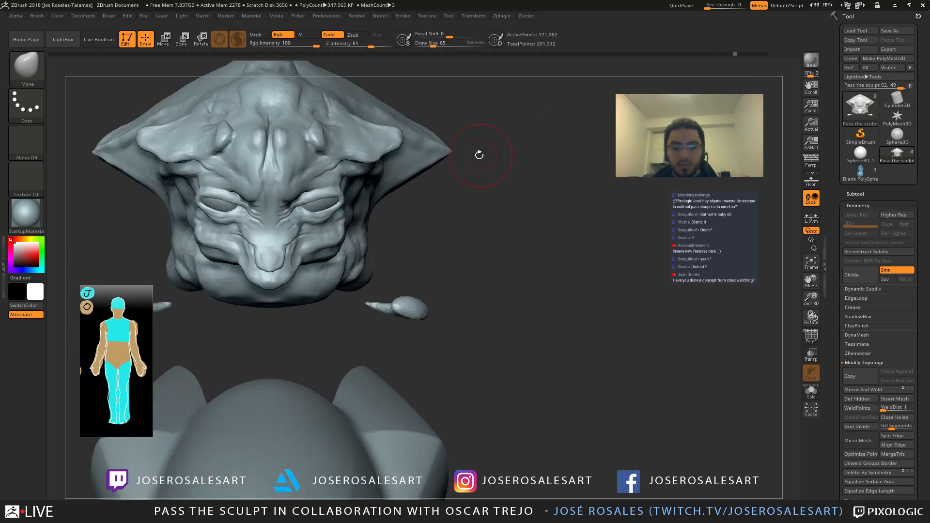
# Step: Smooth the tip of the muzzle and accept removing the newer undo history entries
pyautogui.press('b')
pyautogui.press('c')
pyautogui.press('b')
pyautogui.moveTo(373, 255)
pyautogui.mouseDown(button='right')
pyautogui.moveTo(372, 242)
pyautogui.moveTo(372, 276)
pyautogui.mouseUp(button='right')
pyautogui.moveTo(237, 223)
pyautogui.keyDown('alt'); pyautogui.mouseDown(button='right')
pyautogui.moveTo(313, 248)
pyautogui.moveTo(279, 263)
pyautogui.moveTo(296, 262)
pyautogui.moveTo(368, 313)
pyautogui.moveTo(339, 268)
pyautogui.moveTo(322, 301)
pyautogui.mouseUp(button='right'); pyautogui.keyUp('alt')
pyautogui.press('b')
pyautogui.press('s')
pyautogui.press('t')
pyautogui.keyDown('shift'); pyautogui.moveTo(315, 236); pyautogui.dragTo(330, 237); pyautogui.keyUp('shift')
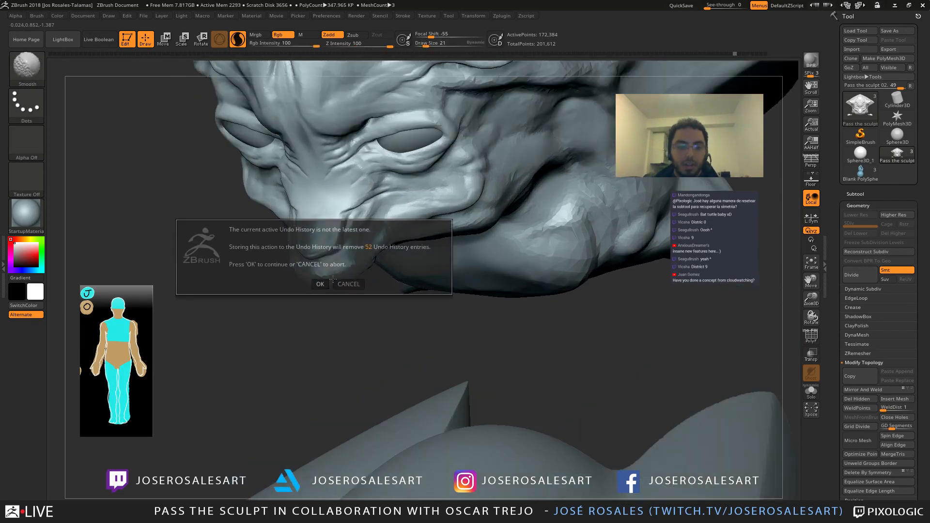
pyautogui.click(321, 285)
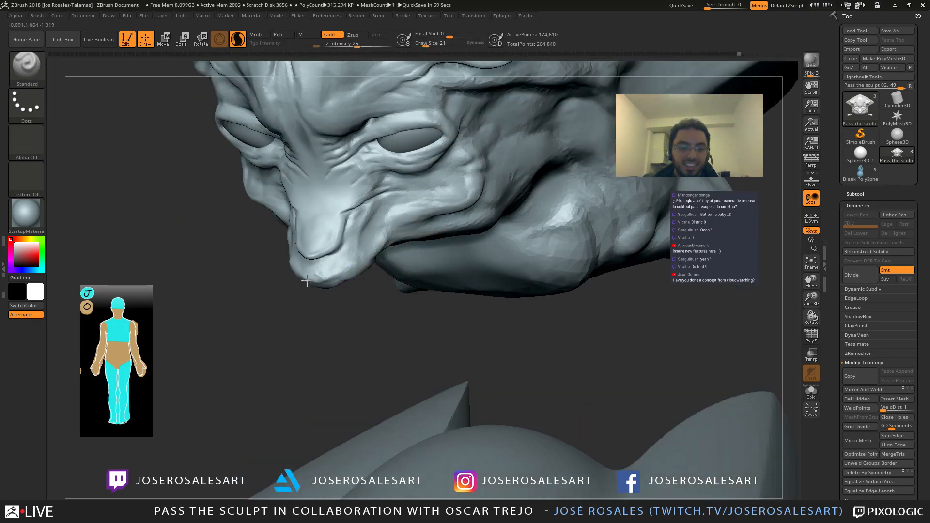
# Step: Define the lip under the nose with the Standard brush at Draw Size 21 and add clay to the cheeks with ClayBuildup at Draw Size 30
pyautogui.moveTo(307, 281); pyautogui.dragTo(334, 285)
pyautogui.keyDown('ctrl'); pyautogui.moveTo(329, 286); pyautogui.dragTo(326, 257, button='right'); pyautogui.keyUp('ctrl')
pyautogui.moveTo(233, 257); pyautogui.dragTo(307, 253, button='right')
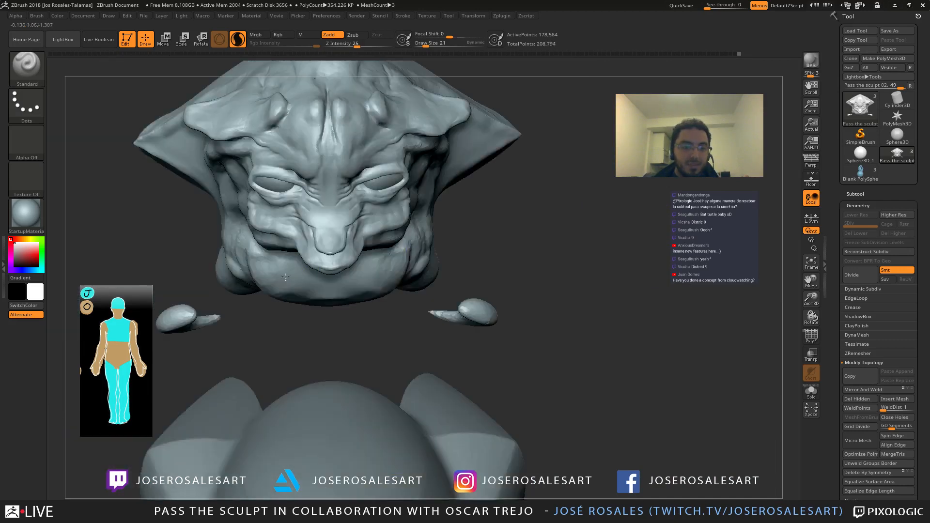
pyautogui.moveTo(361, 246)
pyautogui.mouseDown(button='right')
pyautogui.moveTo(374, 245)
pyautogui.moveTo(376, 220)
pyautogui.moveTo(380, 266)
pyautogui.moveTo(378, 257)
pyautogui.mouseUp(button='right')
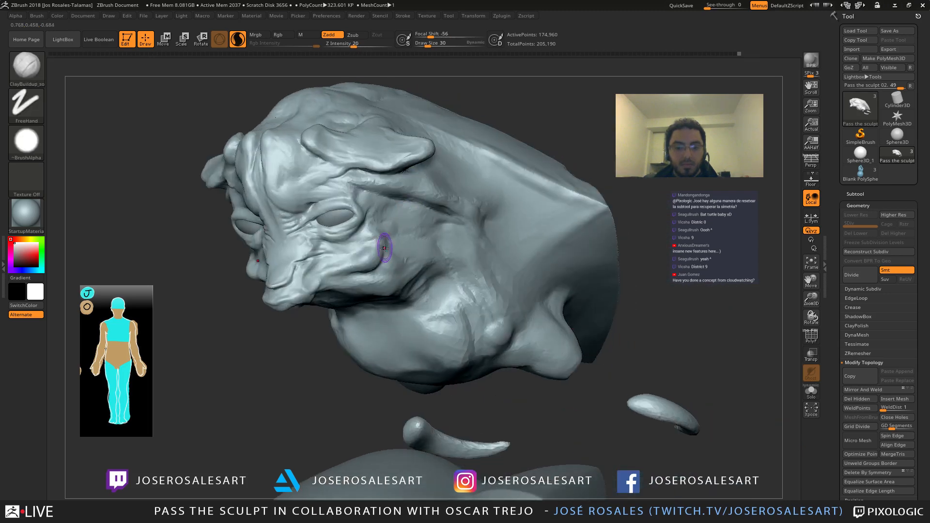
pyautogui.moveTo(383, 259)
pyautogui.mouseDown(button='right')
pyautogui.moveTo(372, 234)
pyautogui.moveTo(376, 255)
pyautogui.moveTo(438, 187)
pyautogui.mouseUp(button='right')
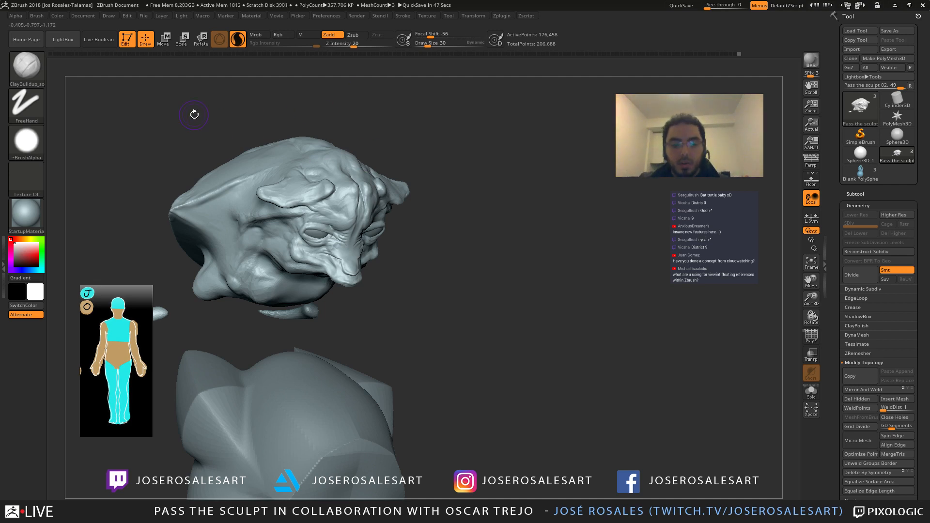
pyautogui.moveTo(297, 179); pyautogui.dragTo(140, 153)
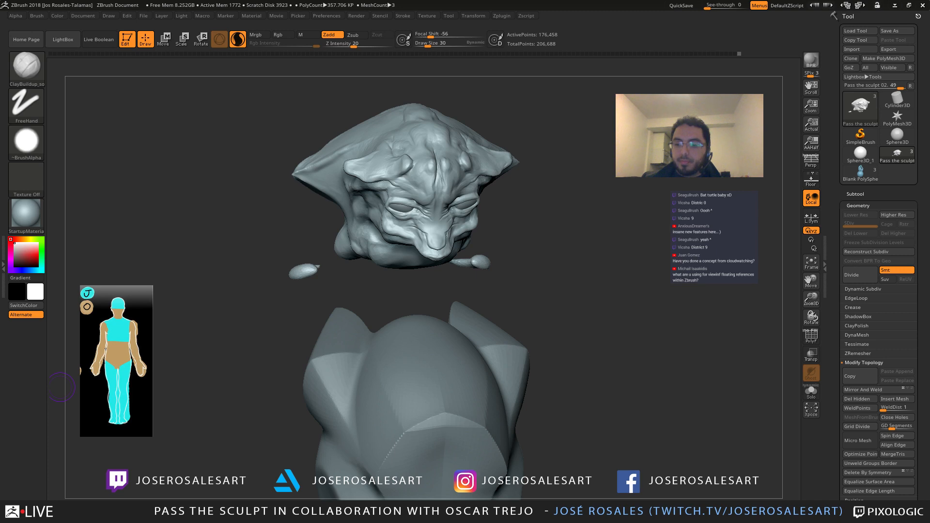
pyautogui.moveTo(61, 387); pyautogui.dragTo(135, 160)
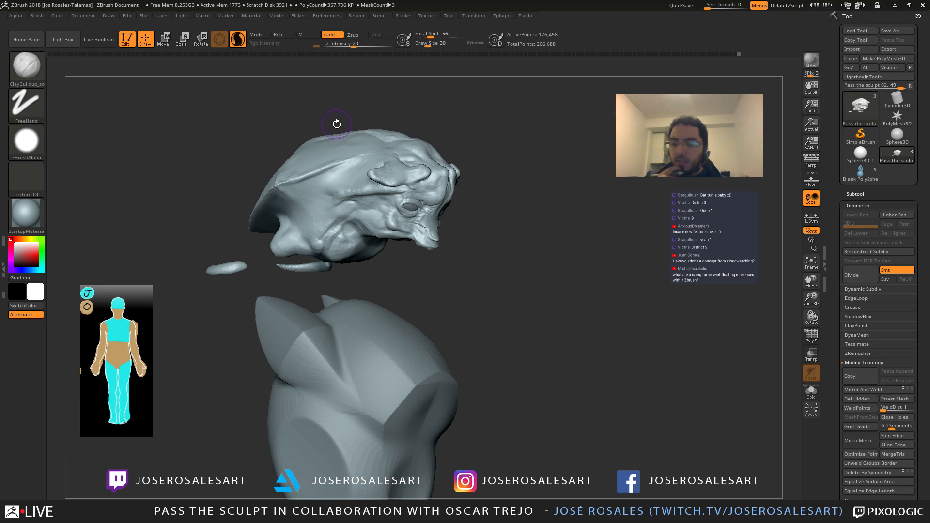
pyautogui.moveTo(337, 124); pyautogui.dragTo(340, 110)
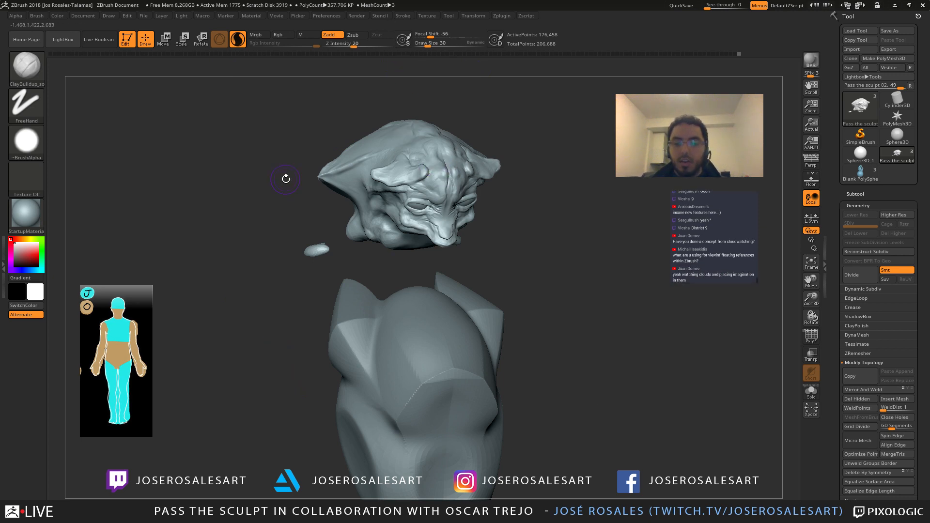
pyautogui.moveTo(286, 179)
pyautogui.mouseDown()
pyautogui.moveTo(291, 146)
pyautogui.moveTo(321, 239)
pyautogui.mouseUp()
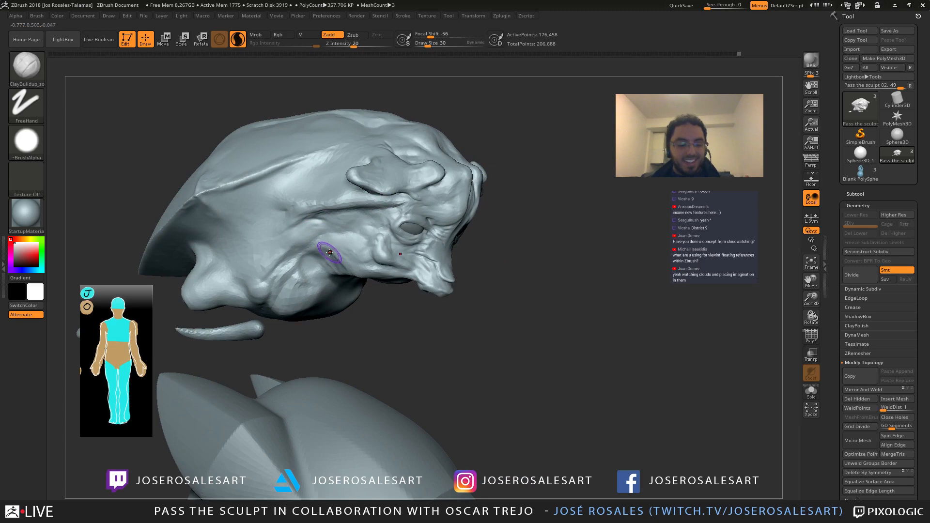
# Step: Carve creases along the side of the head behind the eye and below the ear with DamStandard at Draw Size 30
pyautogui.moveTo(312, 247)
pyautogui.mouseDown(button='right')
pyautogui.moveTo(346, 237)
pyautogui.moveTo(315, 239)
pyautogui.moveTo(368, 261)
pyautogui.moveTo(431, 243)
pyautogui.moveTo(417, 232)
pyautogui.moveTo(391, 249)
pyautogui.moveTo(441, 212)
pyautogui.mouseUp(button='right')
pyautogui.press('b')
pyautogui.press('d')
pyautogui.press('s')
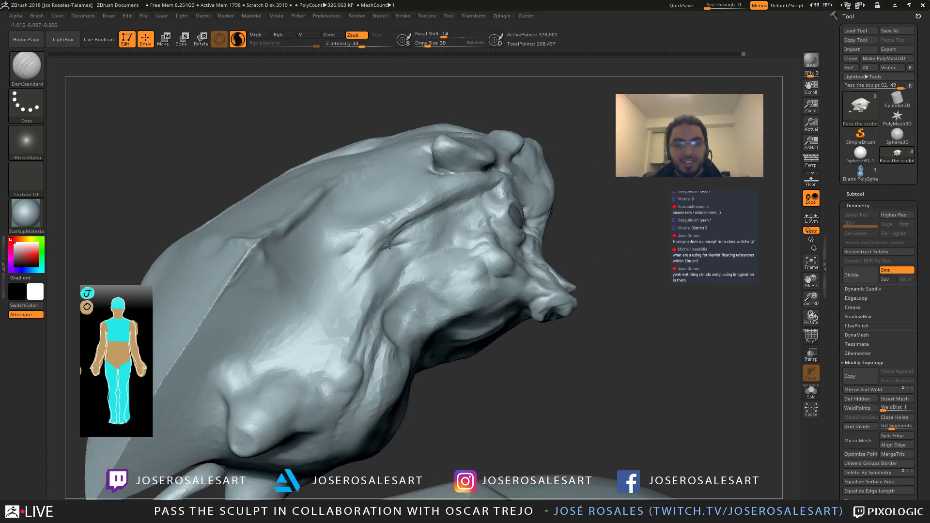
pyautogui.moveTo(390, 245); pyautogui.dragTo(443, 212, button='right')
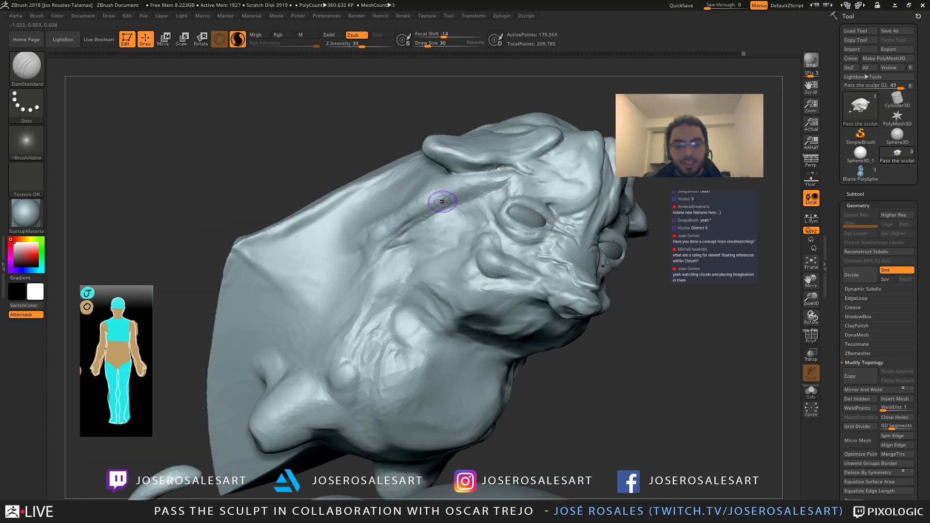
pyautogui.moveTo(392, 233)
pyautogui.mouseDown(button='right')
pyautogui.moveTo(374, 244)
pyautogui.moveTo(404, 242)
pyautogui.mouseUp(button='right')
pyautogui.moveTo(404, 242); pyautogui.dragTo(436, 248)
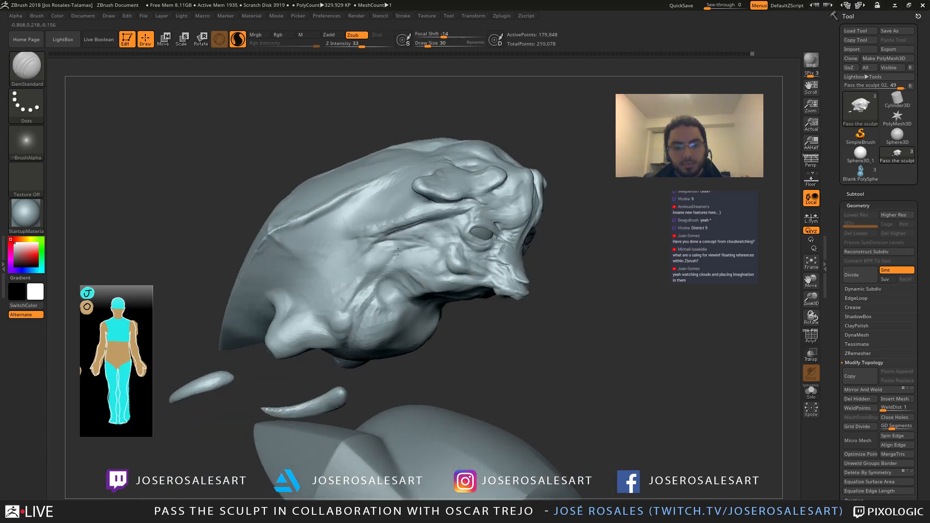
# Step: Add clay to the folds along the side of the head with the ClayBuildup brush
pyautogui.moveTo(395, 252)
pyautogui.mouseDown(button='right')
pyautogui.moveTo(365, 261)
pyautogui.moveTo(337, 247)
pyautogui.moveTo(365, 243)
pyautogui.moveTo(402, 282)
pyautogui.moveTo(371, 273)
pyautogui.moveTo(394, 263)
pyautogui.moveTo(390, 278)
pyautogui.moveTo(377, 236)
pyautogui.moveTo(405, 243)
pyautogui.moveTo(354, 252)
pyautogui.moveTo(383, 262)
pyautogui.mouseUp(button='right')
pyautogui.press('b')
pyautogui.press('c')
pyautogui.press('b')
pyautogui.moveTo(284, 342)
pyautogui.keyDown('alt'); pyautogui.mouseDown(button='right')
pyautogui.moveTo(308, 150)
pyautogui.moveTo(264, 167)
pyautogui.moveTo(281, 193)
pyautogui.moveTo(270, 306)
pyautogui.moveTo(291, 246)
pyautogui.moveTo(280, 228)
pyautogui.moveTo(283, 251)
pyautogui.moveTo(270, 207)
pyautogui.moveTo(379, 287)
pyautogui.mouseUp(button='right'); pyautogui.keyUp('alt')
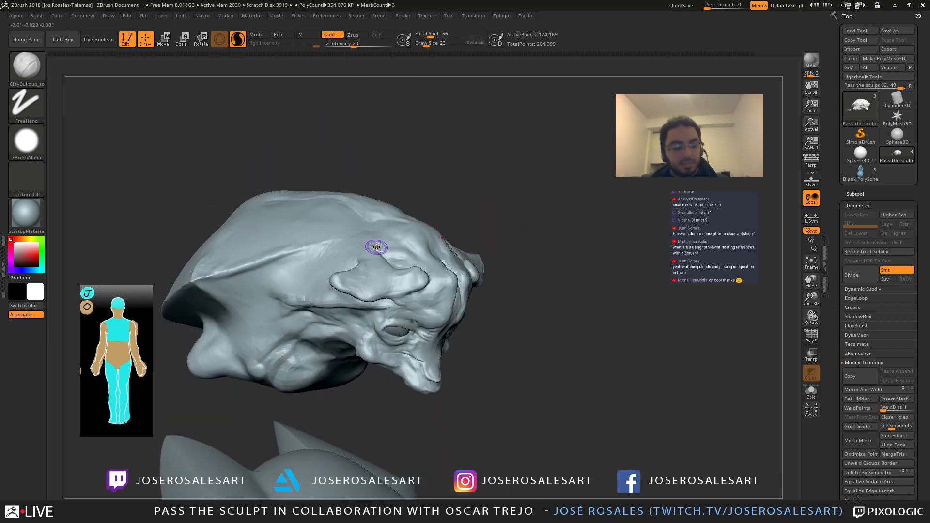
# Step: Build up the top of the head above and behind the ears with ClayBuildup, varying the Draw Size between 9 and 30
pyautogui.press('[')
pyautogui.moveTo(376, 247); pyautogui.dragTo(374, 276, button='right')
pyautogui.moveTo(374, 276)
pyautogui.keyDown('ctrl'); pyautogui.mouseDown(button='right')
pyautogui.moveTo(369, 299)
pyautogui.moveTo(380, 249)
pyautogui.mouseUp(button='right'); pyautogui.keyUp('ctrl')
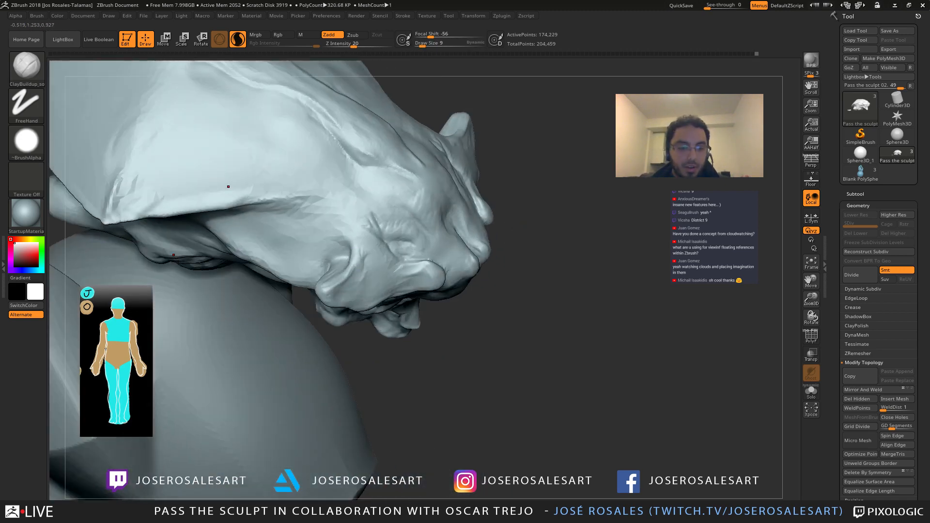
pyautogui.press('s')
pyautogui.moveTo(354, 264); pyautogui.dragTo(354, 261)
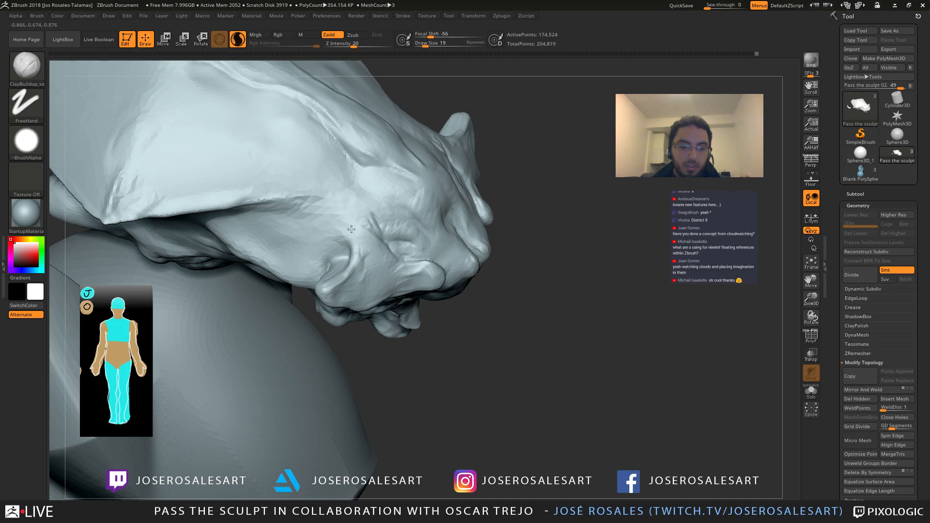
pyautogui.keyDown('ctrl'); pyautogui.moveTo(350, 246); pyautogui.dragTo(343, 234, button='right'); pyautogui.keyUp('ctrl')
pyautogui.keyDown('ctrl'); pyautogui.moveTo(125, 264); pyautogui.dragTo(145, 286); pyautogui.keyUp('ctrl')
pyautogui.moveTo(301, 228); pyautogui.dragTo(368, 213, button='right')
pyautogui.moveTo(369, 213)
pyautogui.keyDown('ctrl'); pyautogui.mouseDown(button='right')
pyautogui.moveTo(376, 223)
pyautogui.moveTo(363, 205)
pyautogui.mouseUp(button='right'); pyautogui.keyUp('ctrl')
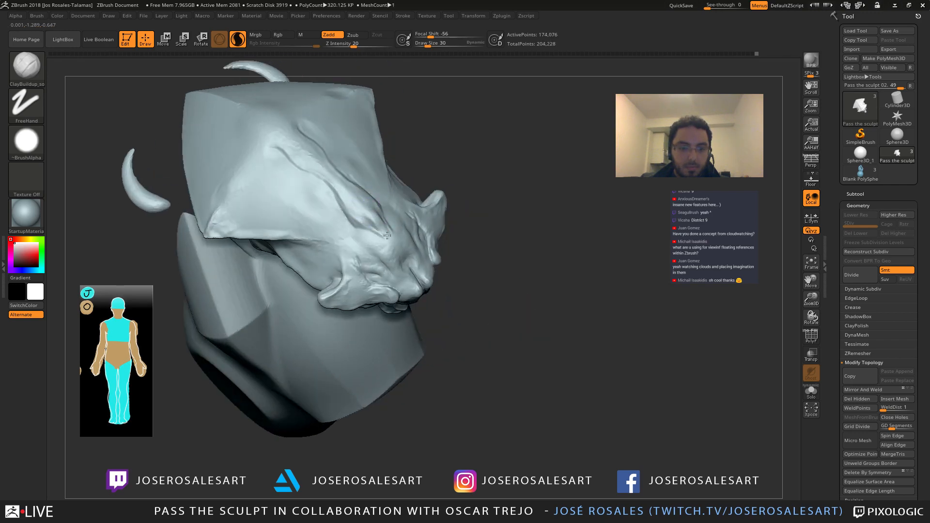
# Step: Build up the forehead ridges and inner brow around the eyes with ClayBuildup at Draw Sizes 30 and 26
pyautogui.moveTo(387, 236)
pyautogui.mouseDown(button='right')
pyautogui.moveTo(360, 169)
pyautogui.moveTo(390, 191)
pyautogui.moveTo(429, 177)
pyautogui.mouseUp(button='right')
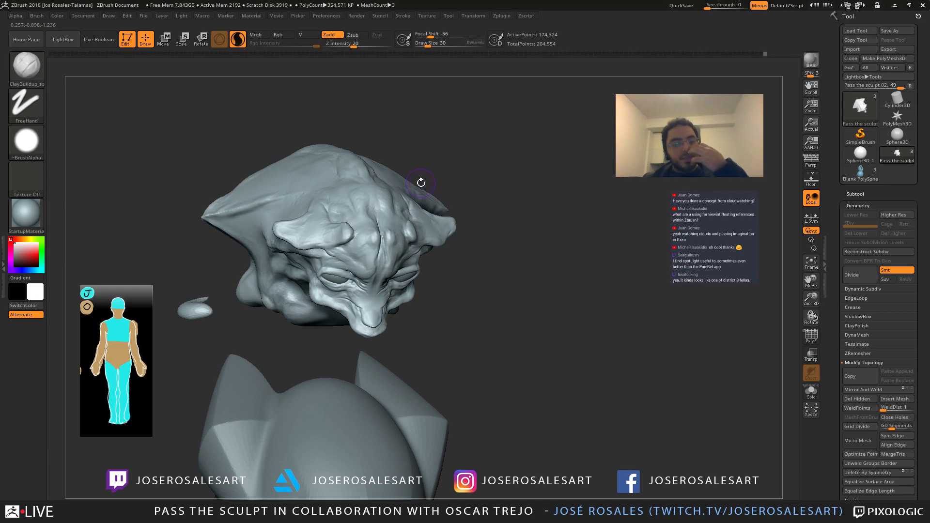
pyautogui.moveTo(319, 269)
pyautogui.mouseDown(button='right')
pyautogui.moveTo(346, 264)
pyautogui.moveTo(356, 277)
pyautogui.mouseUp(button='right')
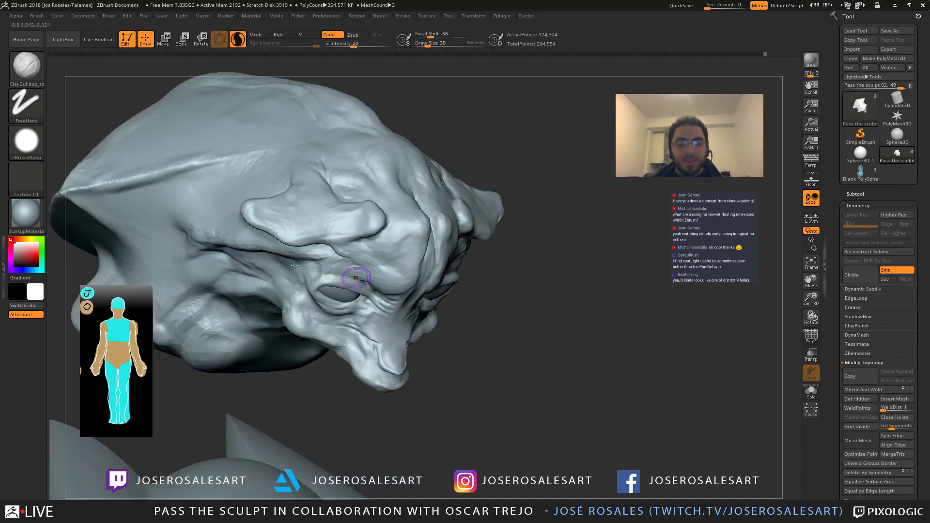
pyautogui.moveTo(262, 228)
pyautogui.mouseDown(button='right')
pyautogui.moveTo(393, 241)
pyautogui.moveTo(364, 295)
pyautogui.moveTo(443, 178)
pyautogui.moveTo(365, 282)
pyautogui.mouseUp(button='right')
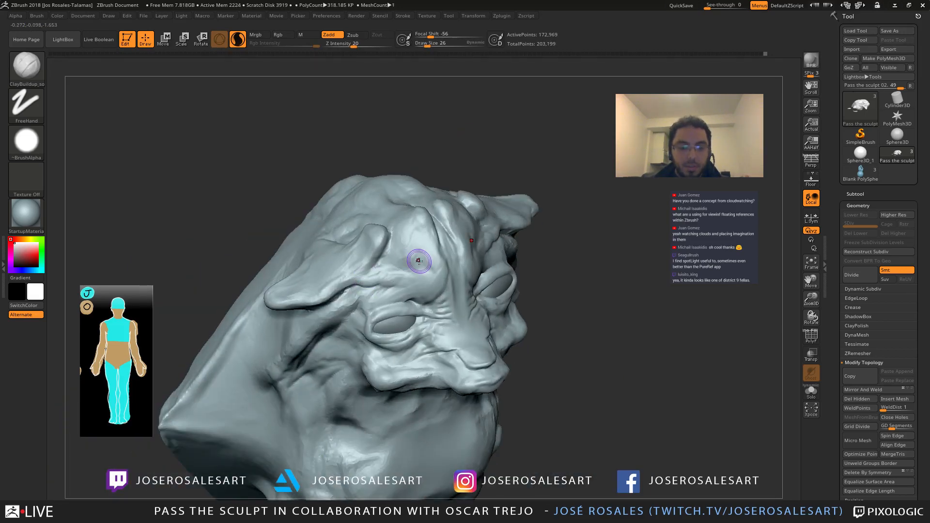
pyautogui.moveTo(419, 261)
pyautogui.mouseDown(button='right')
pyautogui.moveTo(363, 249)
pyautogui.moveTo(399, 262)
pyautogui.moveTo(392, 291)
pyautogui.moveTo(422, 294)
pyautogui.mouseUp(button='right')
pyautogui.moveTo(371, 302); pyautogui.dragTo(403, 306)
pyautogui.moveTo(412, 303)
pyautogui.mouseDown(button='right')
pyautogui.moveTo(376, 299)
pyautogui.moveTo(442, 281)
pyautogui.mouseUp(button='right')
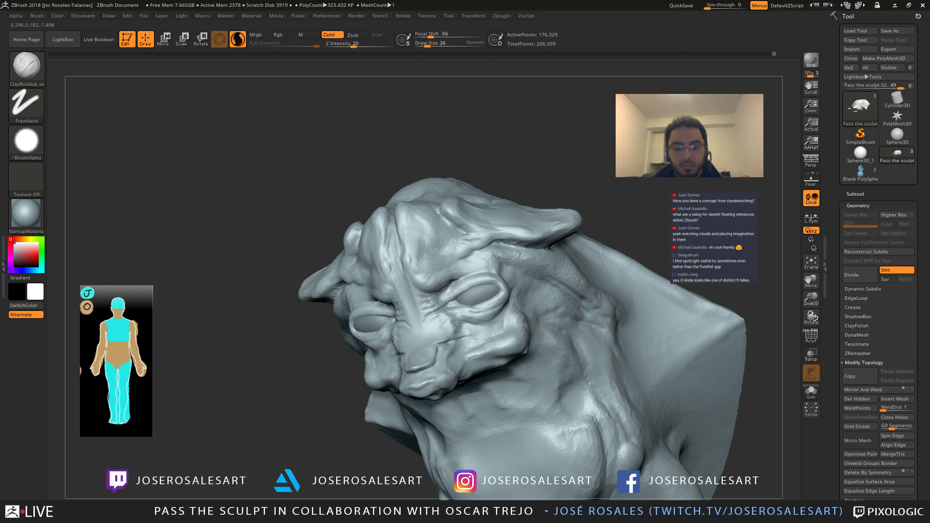
# Step: Refine the creases around the eye with DamStandard and adjust the surrounding form with the Move brush
pyautogui.moveTo(438, 292)
pyautogui.mouseDown(button='right')
pyautogui.moveTo(409, 250)
pyautogui.moveTo(387, 289)
pyautogui.moveTo(373, 278)
pyautogui.mouseUp(button='right')
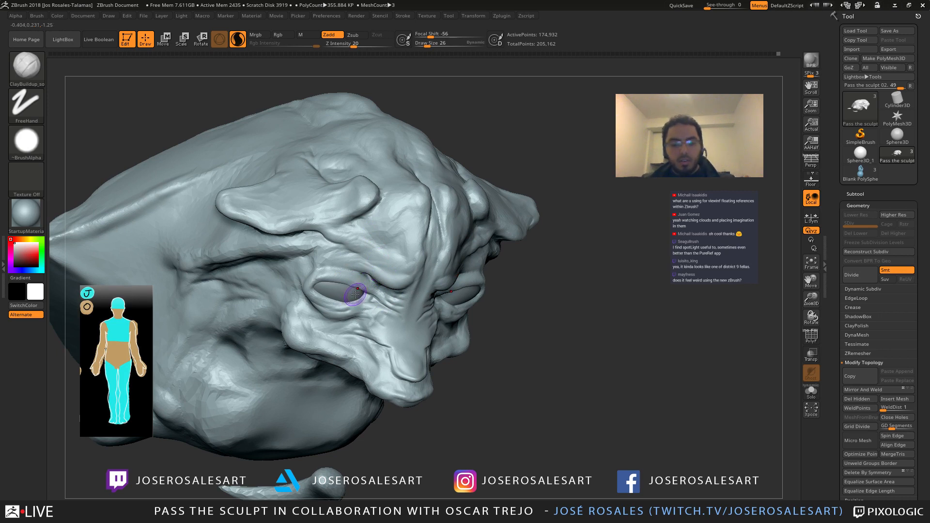
pyautogui.press('b')
pyautogui.press('d')
pyautogui.press('s')
pyautogui.moveTo(339, 268)
pyautogui.mouseDown(button='right')
pyautogui.moveTo(416, 302)
pyautogui.moveTo(397, 290)
pyautogui.moveTo(413, 286)
pyautogui.moveTo(387, 267)
pyautogui.moveTo(296, 282)
pyautogui.moveTo(291, 245)
pyautogui.moveTo(270, 218)
pyautogui.mouseUp(button='right')
pyautogui.press('b')
pyautogui.press('m')
pyautogui.press('v')
# Step: Build up the folds behind the eye and below the ear with ClayBuildup at Draw Sizes between 23 and 48
pyautogui.press('b')
pyautogui.press('c')
pyautogui.press('b')
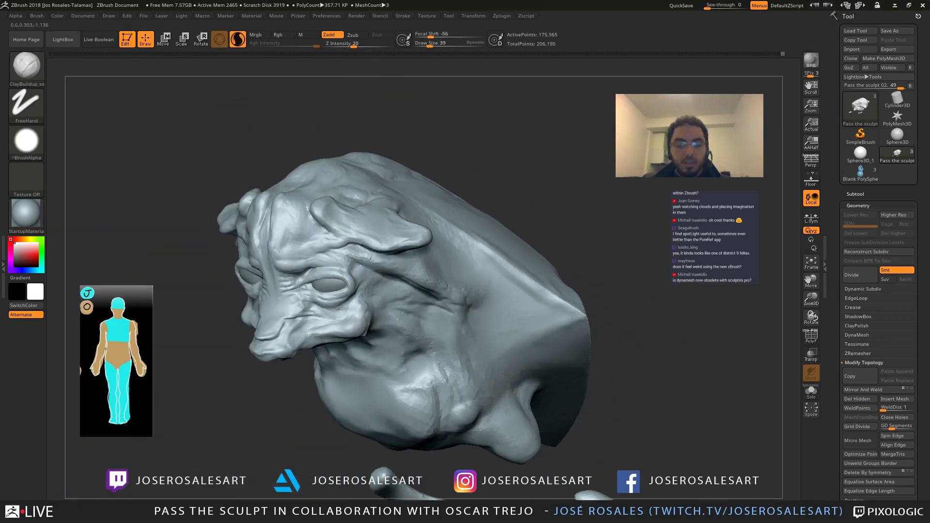
pyautogui.moveTo(338, 307); pyautogui.dragTo(302, 278, button='right')
pyautogui.keyDown('ctrl'); pyautogui.moveTo(301, 279); pyautogui.dragTo(318, 290, button='right'); pyautogui.keyUp('ctrl')
pyautogui.press('[')
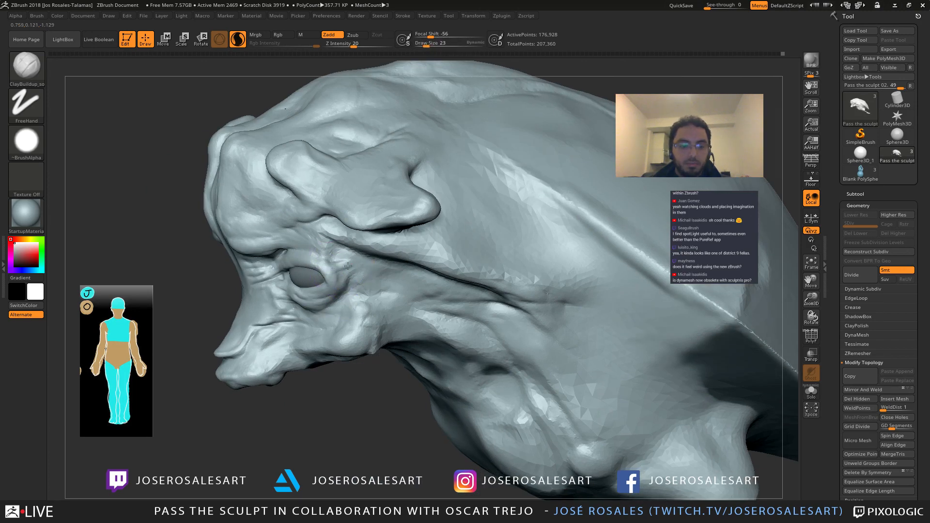
pyautogui.keyDown('ctrl'); pyautogui.moveTo(367, 264); pyautogui.dragTo(350, 277, button='right'); pyautogui.keyUp('ctrl')
pyautogui.moveTo(359, 276); pyautogui.dragTo(349, 278)
pyautogui.moveTo(334, 279)
pyautogui.mouseDown(button='right')
pyautogui.moveTo(358, 283)
pyautogui.moveTo(338, 272)
pyautogui.moveTo(400, 225)
pyautogui.mouseUp(button='right')
pyautogui.press(']')
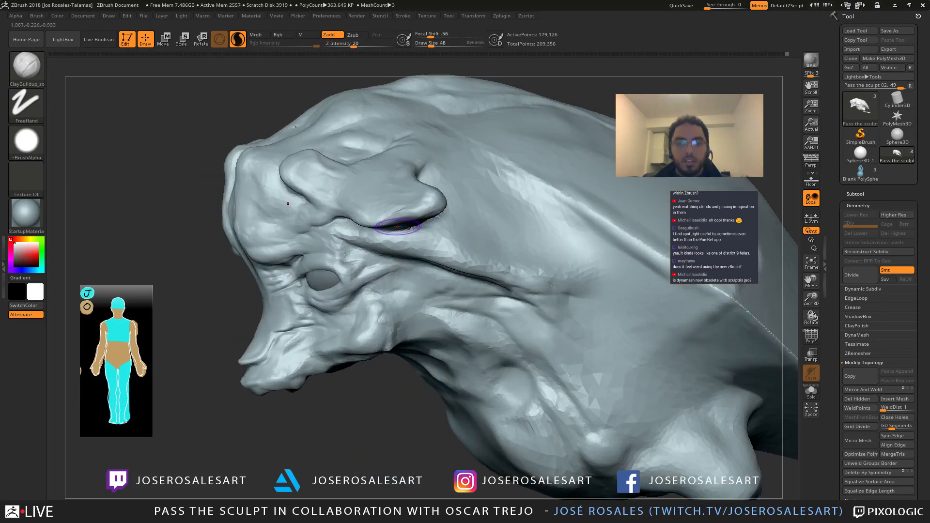
# Step: Examine the head from the front, the side and a distance, comparing it with the body block below
pyautogui.moveTo(339, 242)
pyautogui.mouseDown(button='right')
pyautogui.moveTo(398, 247)
pyautogui.moveTo(346, 258)
pyautogui.moveTo(386, 252)
pyautogui.moveTo(326, 230)
pyautogui.mouseUp(button='right')
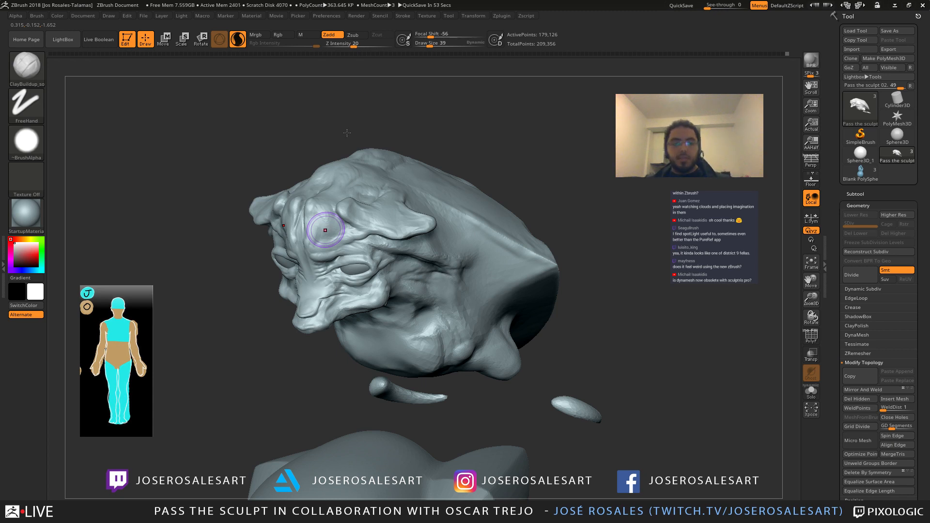
pyautogui.press('b')
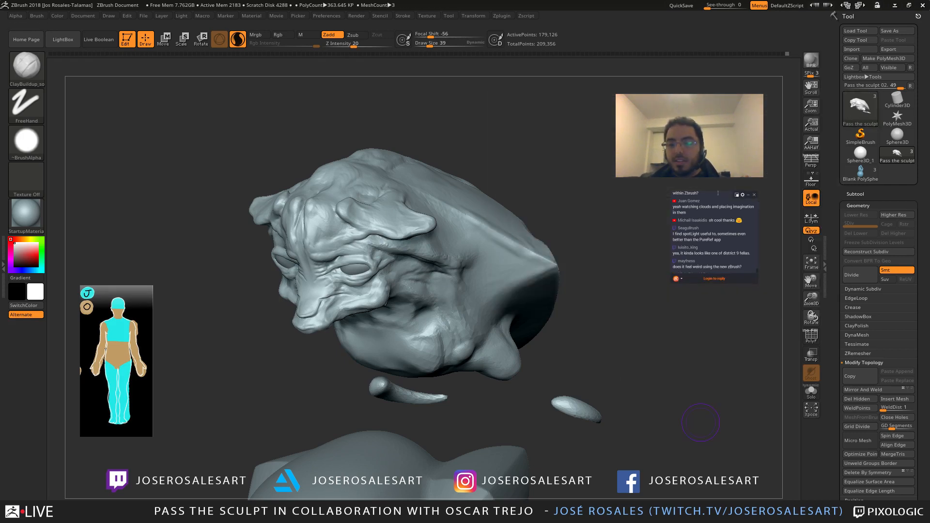
pyautogui.moveTo(673, 193); pyautogui.dragTo(720, 199)
pyautogui.moveTo(701, 423); pyautogui.dragTo(708, 420, button='right')
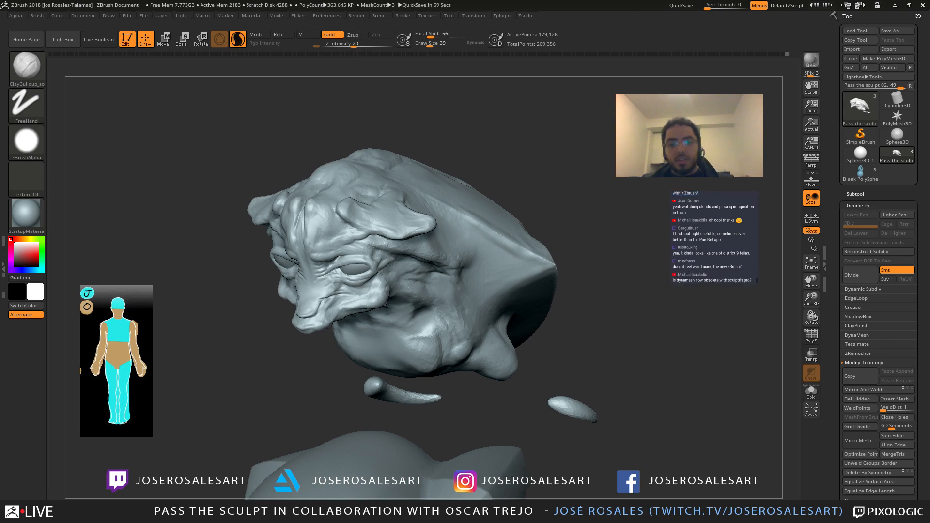
pyautogui.moveTo(461, 215); pyautogui.dragTo(528, 218, button='right')
pyautogui.moveTo(340, 233)
pyautogui.keyDown('ctrl'); pyautogui.mouseDown(button='right')
pyautogui.moveTo(335, 301)
pyautogui.moveTo(318, 308)
pyautogui.moveTo(403, 268)
pyautogui.moveTo(343, 275)
pyautogui.moveTo(241, 234)
pyautogui.moveTo(235, 258)
pyautogui.mouseUp(button='right'); pyautogui.keyUp('ctrl')
pyautogui.press('[')
pyautogui.moveTo(256, 291)
pyautogui.mouseDown(button='right')
pyautogui.moveTo(222, 293)
pyautogui.moveTo(237, 305)
pyautogui.moveTo(303, 312)
pyautogui.mouseUp(button='right')
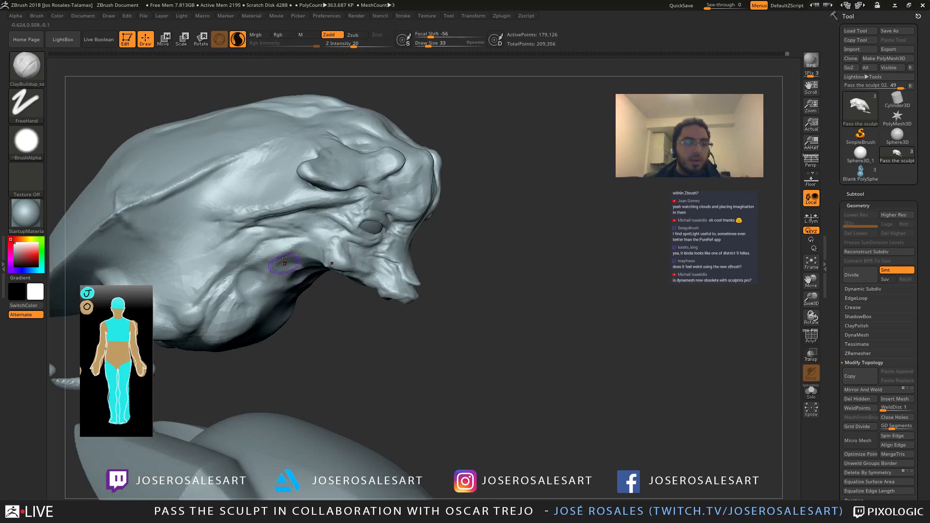
pyautogui.moveTo(273, 279); pyautogui.dragTo(286, 252, button='right')
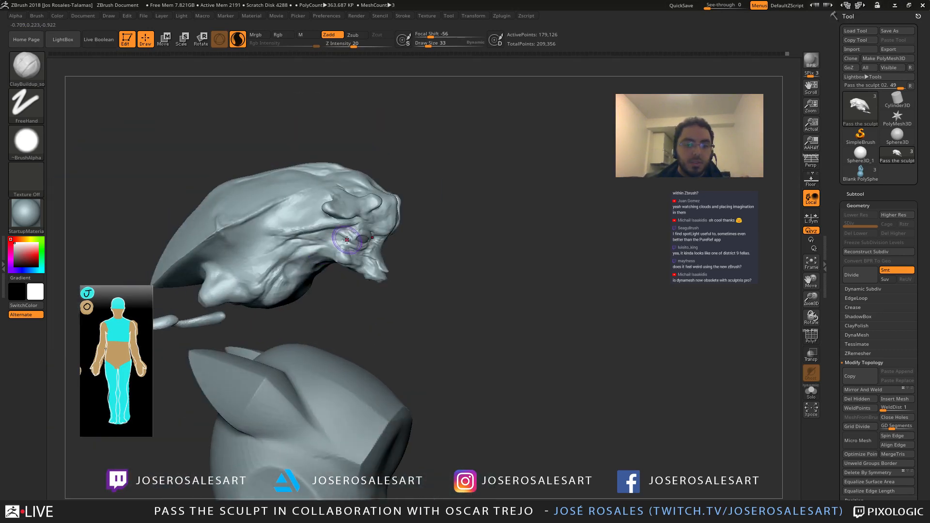
pyautogui.moveTo(337, 337); pyautogui.dragTo(258, 296, button='right')
pyautogui.moveTo(336, 292); pyautogui.dragTo(295, 252, button='right')
pyautogui.keyDown('ctrl'); pyautogui.moveTo(296, 252); pyautogui.dragTo(387, 230, button='right'); pyautogui.keyUp('ctrl')
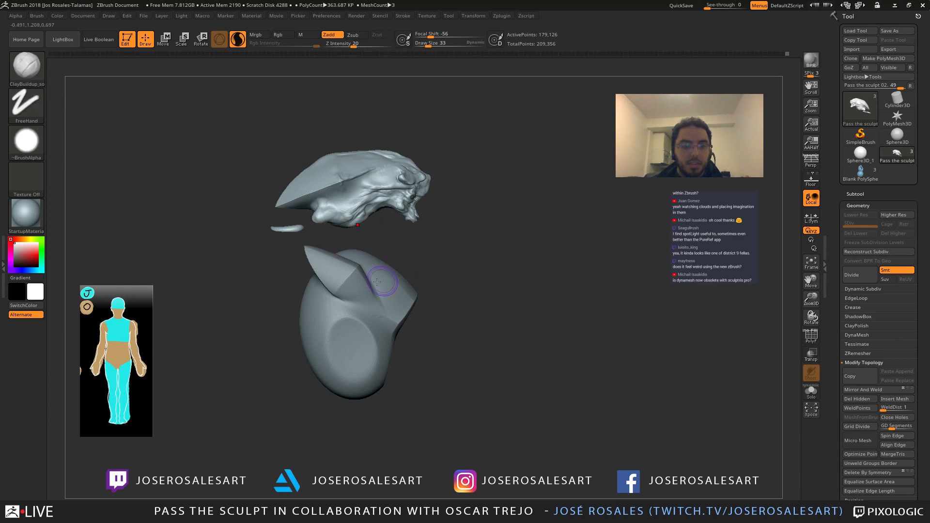
# Step: Select the body block below the head and switch its transform type from Project Primitive to Gizmo 3D
pyautogui.moveTo(382, 278)
pyautogui.keyDown('ctrl'); pyautogui.mouseDown(button='right')
pyautogui.moveTo(374, 278)
pyautogui.moveTo(378, 255)
pyautogui.moveTo(377, 269)
pyautogui.mouseUp(button='right'); pyautogui.keyUp('ctrl')
pyautogui.keyDown('alt'); pyautogui.click(410, 316); pyautogui.keyUp('alt')
pyautogui.press('w')
pyautogui.click(319, 265)
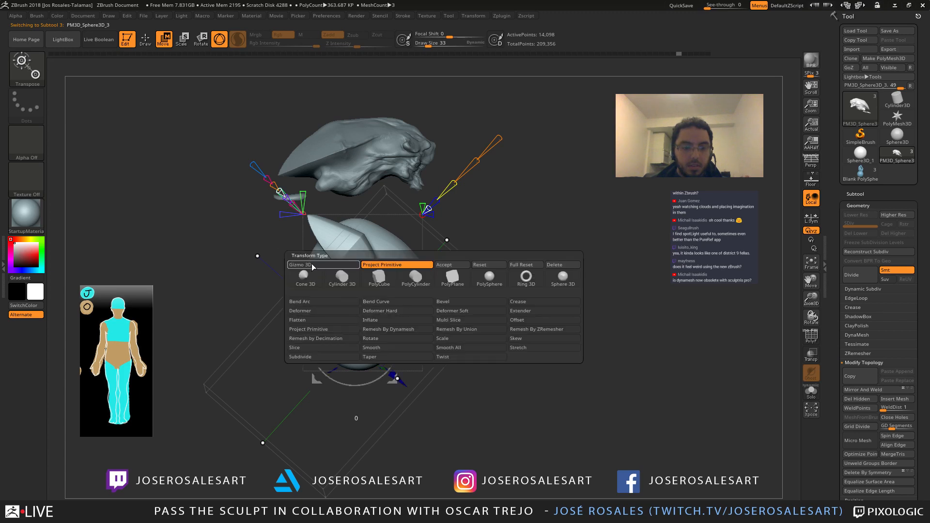
pyautogui.click(312, 265)
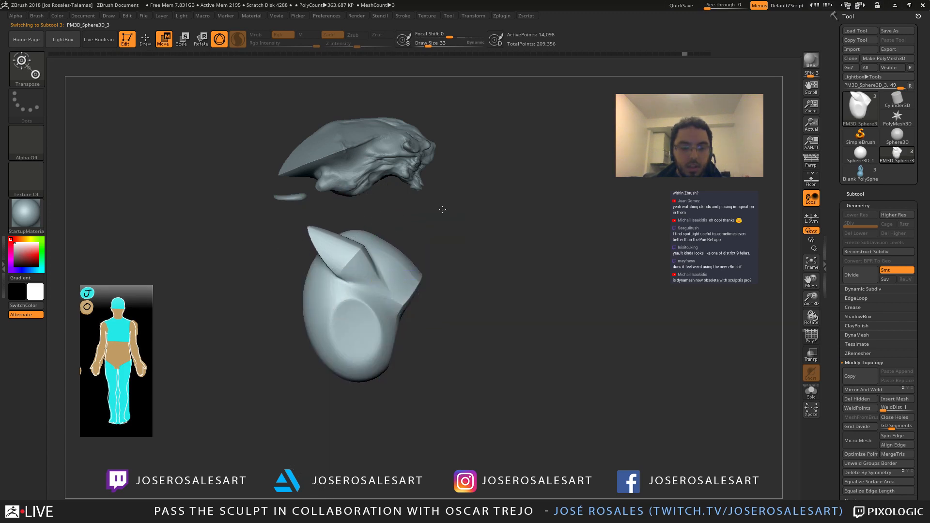
pyautogui.moveTo(442, 209)
pyautogui.mouseDown()
pyautogui.moveTo(419, 211)
pyautogui.moveTo(433, 211)
pyautogui.mouseUp()
pyautogui.moveTo(377, 217)
pyautogui.mouseDown()
pyautogui.moveTo(377, 228)
pyautogui.moveTo(423, 202)
pyautogui.moveTo(368, 155)
pyautogui.moveTo(330, 325)
pyautogui.moveTo(199, 315)
pyautogui.moveTo(242, 316)
pyautogui.moveTo(252, 170)
pyautogui.mouseUp()
pyautogui.press('q')
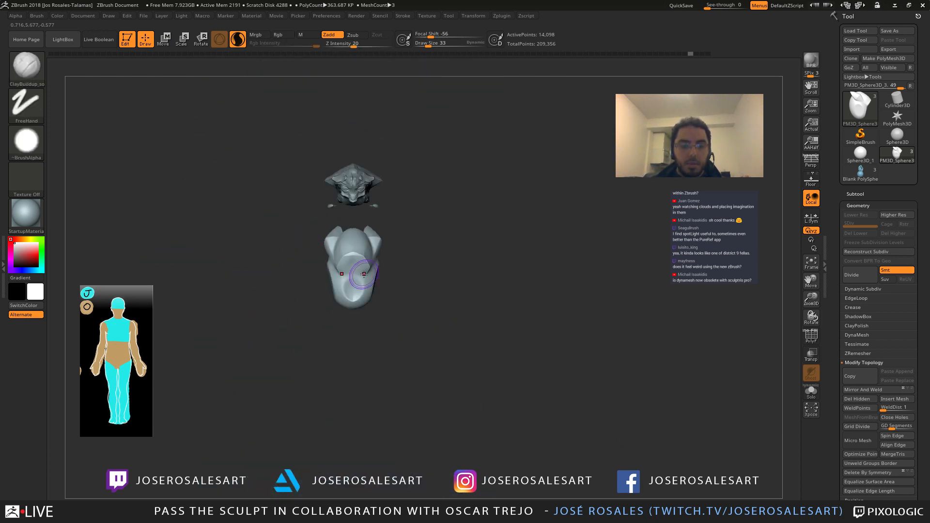
pyautogui.moveTo(482, 286); pyautogui.dragTo(429, 247)
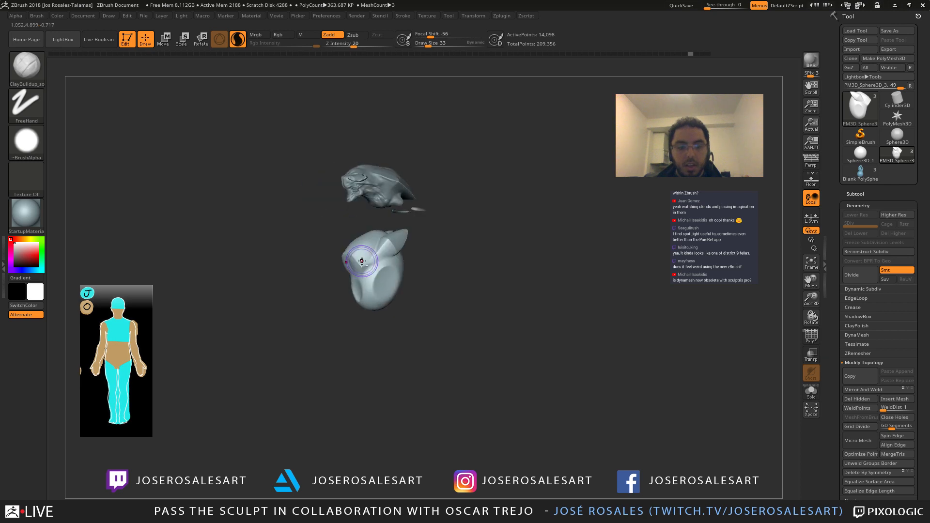
# Step: Reselect the head and touch up its surface with ClayBuildup at Draw Size 19
pyautogui.keyDown('alt'); pyautogui.moveTo(429, 209); pyautogui.dragTo(448, 257); pyautogui.keyUp('alt')
pyautogui.keyDown('alt'); pyautogui.moveTo(448, 257); pyautogui.dragTo(461, 327); pyautogui.keyUp('alt')
pyautogui.keyDown('alt'); pyautogui.click(381, 243); pyautogui.keyUp('alt')
pyautogui.moveTo(489, 230)
pyautogui.mouseDown()
pyautogui.moveTo(451, 222)
pyautogui.moveTo(444, 184)
pyautogui.moveTo(408, 225)
pyautogui.moveTo(400, 214)
pyautogui.mouseUp()
pyautogui.press('[')
pyautogui.moveTo(372, 252)
pyautogui.mouseDown(button='right')
pyautogui.moveTo(403, 215)
pyautogui.moveTo(388, 218)
pyautogui.moveTo(421, 238)
pyautogui.moveTo(359, 147)
pyautogui.mouseUp(button='right')
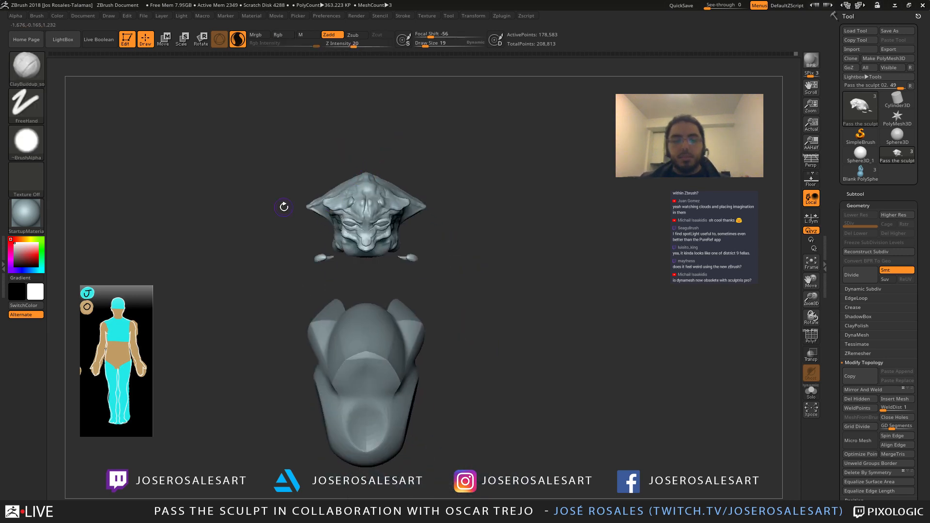
# Step: Build up the pointed side corner of the shell behind the head with ClayBuildup at Draw Size 23
pyautogui.moveTo(349, 168)
pyautogui.mouseDown(button='right')
pyautogui.moveTo(392, 209)
pyautogui.moveTo(380, 194)
pyautogui.moveTo(272, 159)
pyautogui.moveTo(272, 199)
pyautogui.moveTo(311, 196)
pyautogui.moveTo(267, 203)
pyautogui.moveTo(293, 199)
pyautogui.moveTo(295, 187)
pyautogui.moveTo(335, 206)
pyautogui.moveTo(332, 191)
pyautogui.moveTo(296, 194)
pyautogui.mouseUp(button='right')
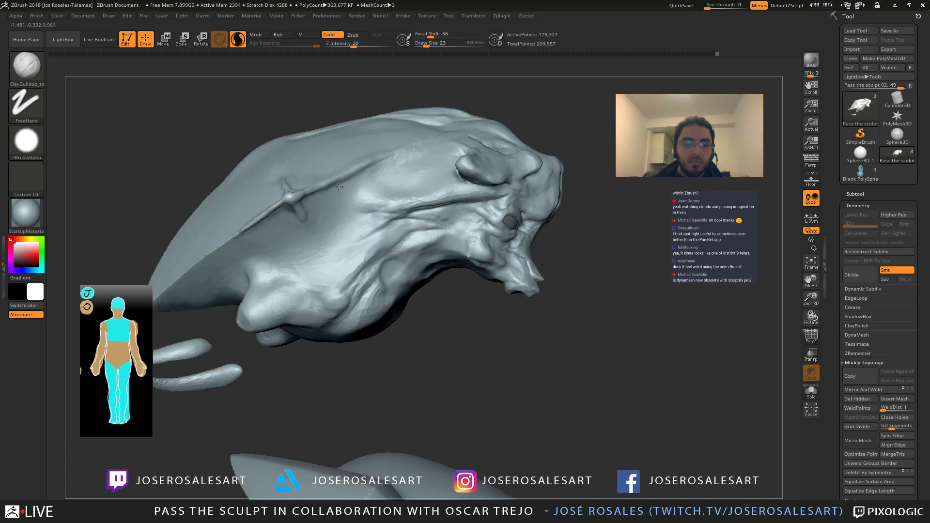
pyautogui.moveTo(317, 183); pyautogui.dragTo(306, 194)
pyautogui.moveTo(307, 195)
pyautogui.mouseDown(button='right')
pyautogui.moveTo(298, 208)
pyautogui.moveTo(339, 212)
pyautogui.moveTo(306, 214)
pyautogui.mouseUp(button='right')
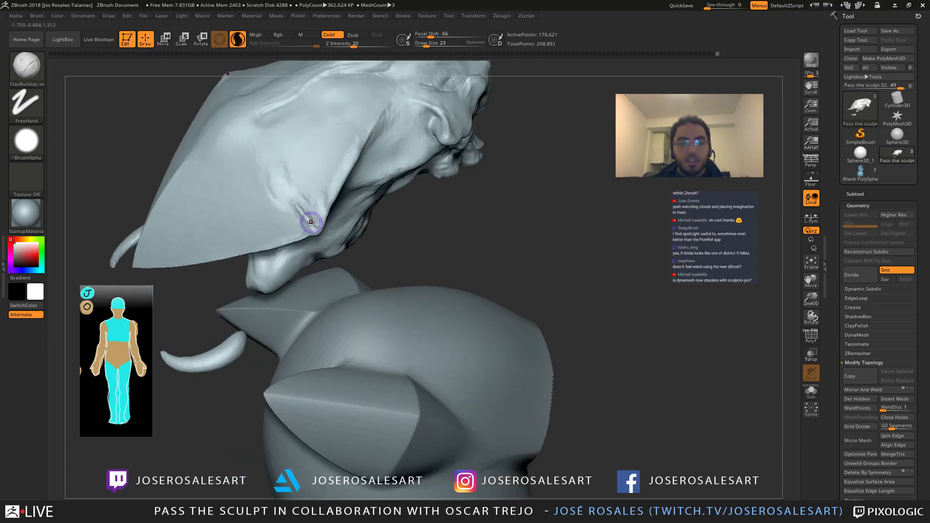
pyautogui.moveTo(305, 213); pyautogui.dragTo(320, 237)
pyautogui.moveTo(320, 237)
pyautogui.mouseDown(button='right')
pyautogui.moveTo(317, 248)
pyautogui.moveTo(244, 184)
pyautogui.mouseUp(button='right')
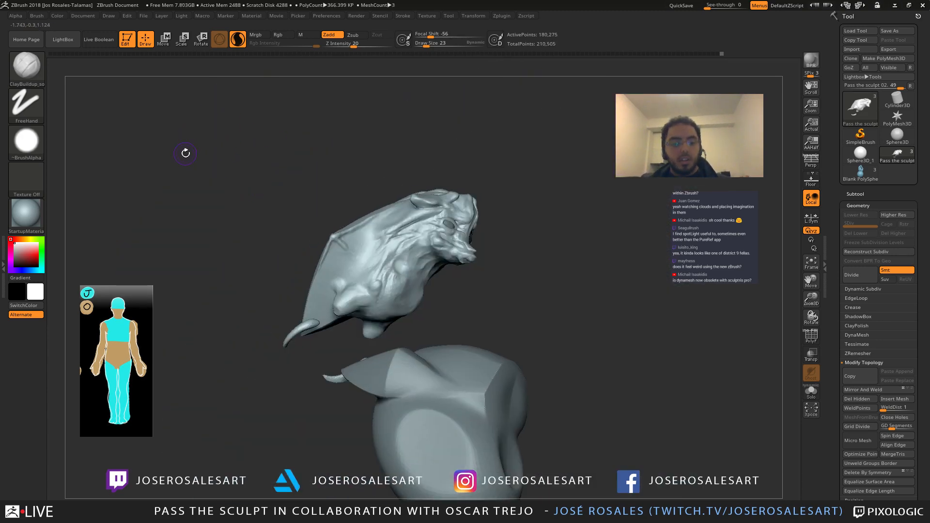
# Step: Add clay along the thin rear edge below the shell's side corner and smooth it
pyautogui.moveTo(294, 282)
pyautogui.mouseDown(button='right')
pyautogui.moveTo(349, 245)
pyautogui.moveTo(316, 253)
pyautogui.mouseUp(button='right')
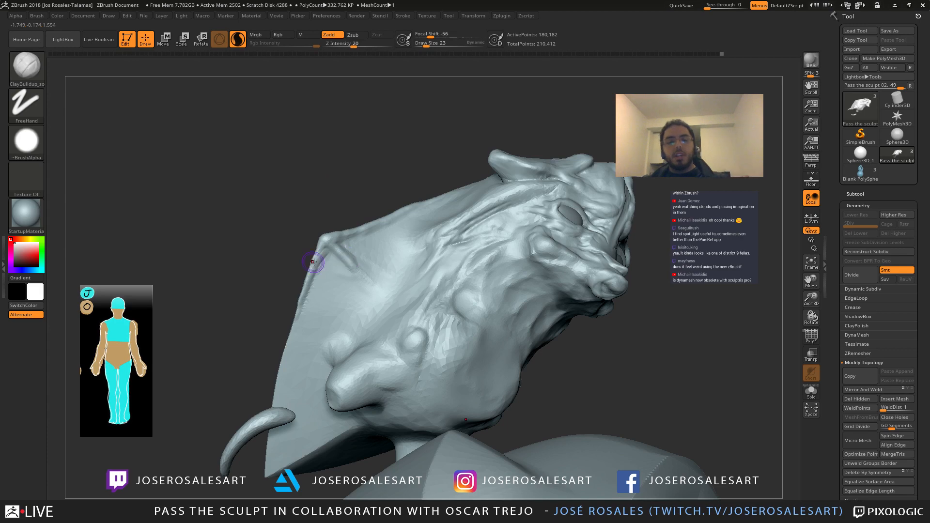
pyautogui.moveTo(316, 262)
pyautogui.mouseDown(button='right')
pyautogui.moveTo(318, 214)
pyautogui.moveTo(325, 266)
pyautogui.mouseUp(button='right')
pyautogui.keyDown('shift'); pyautogui.moveTo(326, 263); pyautogui.dragTo(327, 251); pyautogui.keyUp('shift')
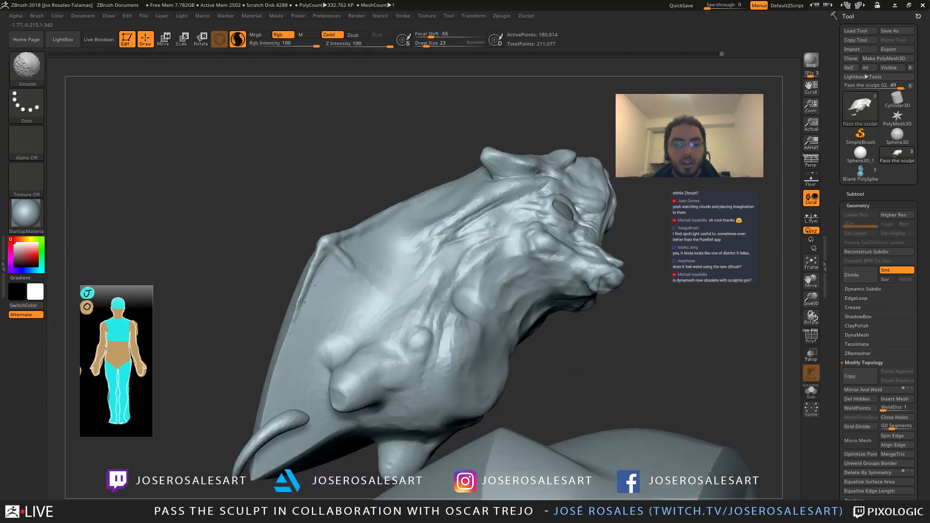
pyautogui.moveTo(301, 302)
pyautogui.mouseDown(button='right')
pyautogui.moveTo(312, 254)
pyautogui.moveTo(323, 261)
pyautogui.mouseUp(button='right')
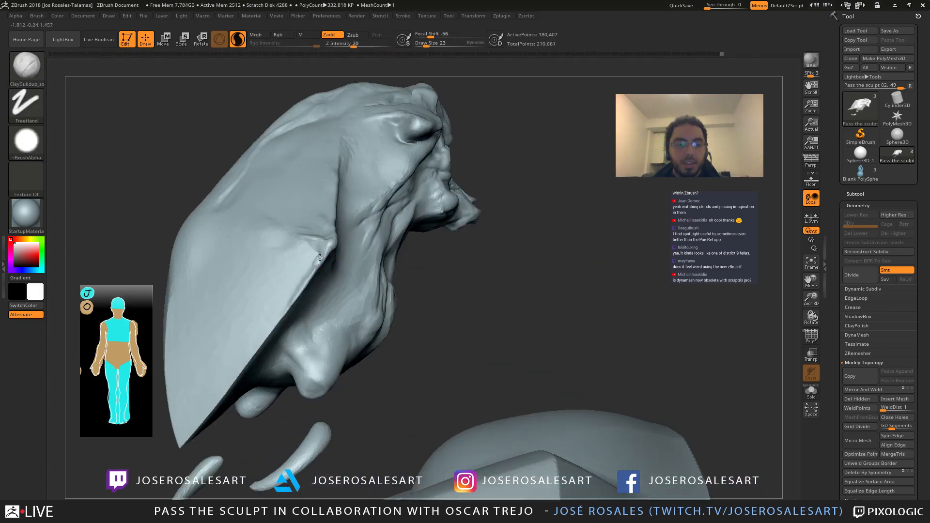
pyautogui.moveTo(320, 258); pyautogui.dragTo(313, 267)
pyautogui.moveTo(246, 207)
pyautogui.mouseDown(button='right')
pyautogui.moveTo(190, 140)
pyautogui.moveTo(163, 148)
pyautogui.mouseUp(button='right')
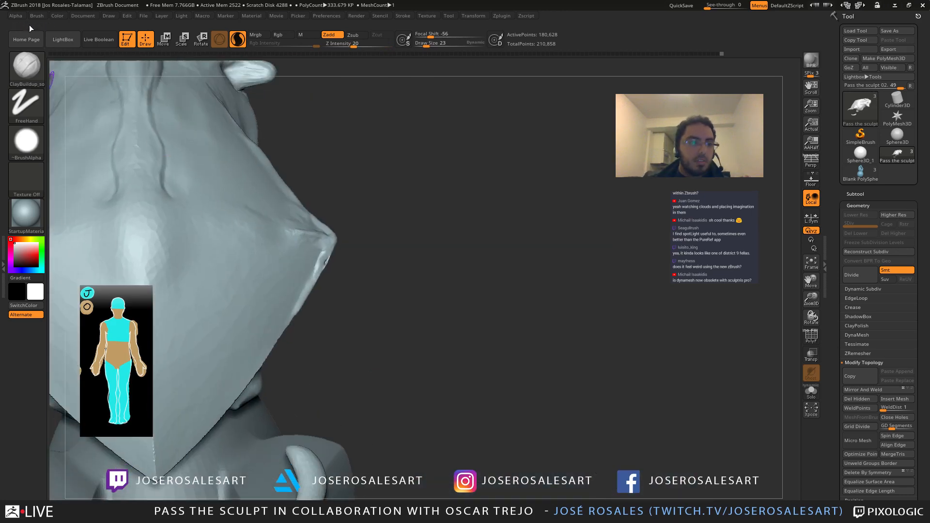
# Step: Turn on BackfaceMask in the ClayBuildup brush's auto masking settings
pyautogui.click(38, 15)
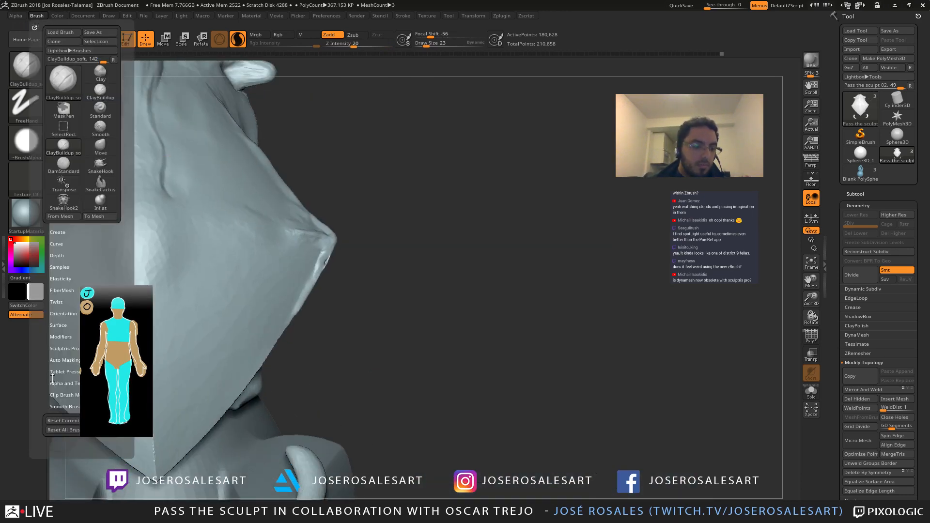
pyautogui.click(66, 361)
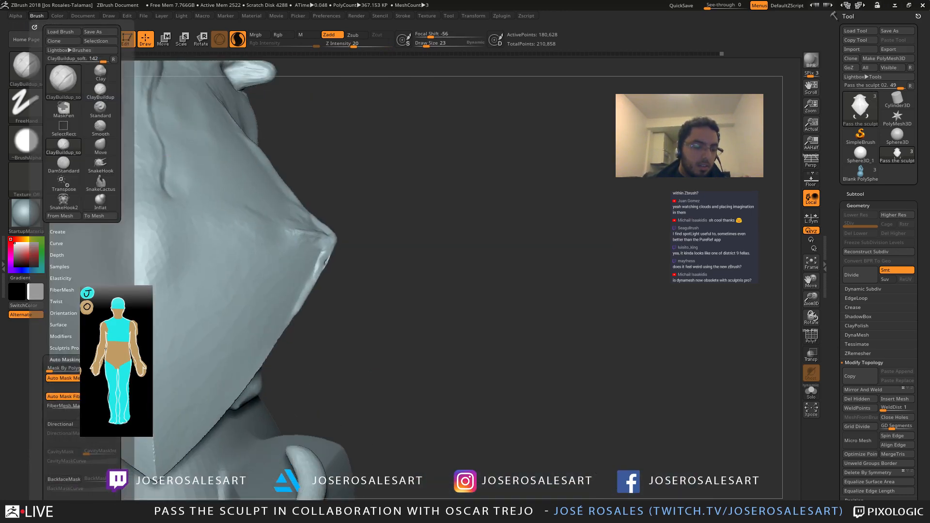
pyautogui.moveTo(67, 471); pyautogui.dragTo(67, 441)
pyautogui.click(69, 452)
# Step: Smooth the thin edge below the shell's side corner with backface masking active
pyautogui.moveTo(307, 272); pyautogui.dragTo(337, 258, button='right')
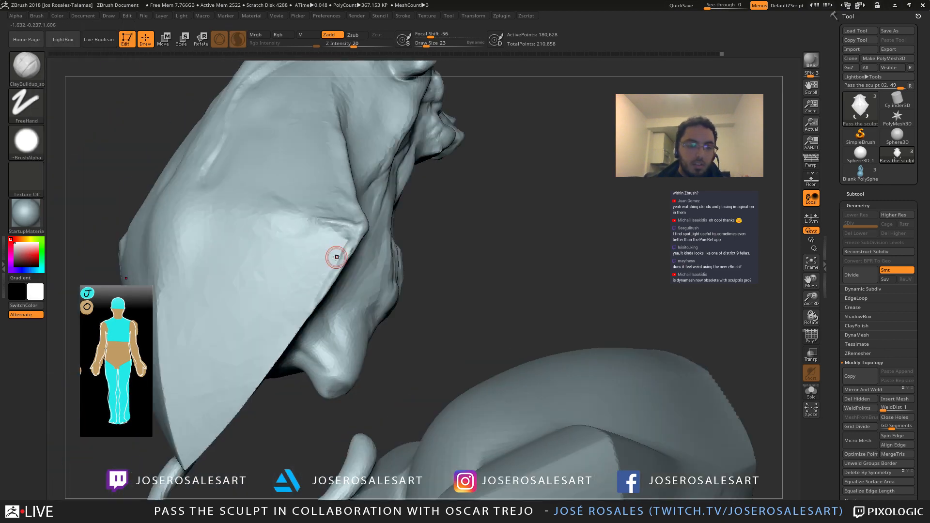
pyautogui.moveTo(340, 262)
pyautogui.keyDown('shift'); pyautogui.mouseDown()
pyautogui.moveTo(350, 251)
pyautogui.moveTo(340, 262)
pyautogui.mouseUp(); pyautogui.keyUp('shift')
pyautogui.moveTo(340, 262); pyautogui.dragTo(272, 257, button='right')
pyautogui.keyDown('shift'); pyautogui.moveTo(341, 264); pyautogui.dragTo(342, 250); pyautogui.keyUp('shift')
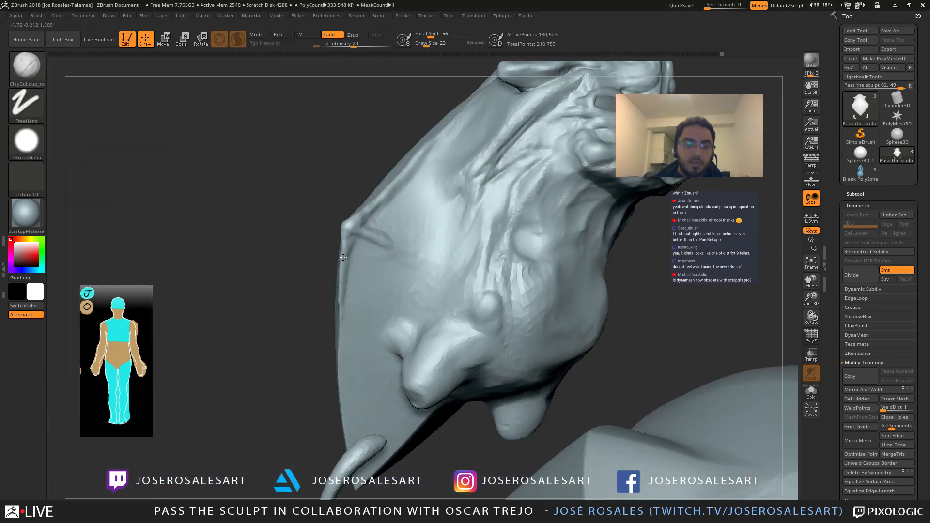
pyautogui.keyDown('ctrl'); pyautogui.moveTo(343, 258); pyautogui.dragTo(342, 276, button='right'); pyautogui.keyUp('ctrl')
pyautogui.keyDown('ctrl'); pyautogui.moveTo(436, 213); pyautogui.dragTo(440, 179, button='right'); pyautogui.keyUp('ctrl')
pyautogui.moveTo(392, 216)
pyautogui.mouseDown(button='right')
pyautogui.moveTo(407, 184)
pyautogui.moveTo(370, 151)
pyautogui.moveTo(341, 153)
pyautogui.moveTo(286, 238)
pyautogui.moveTo(290, 217)
pyautogui.moveTo(362, 231)
pyautogui.mouseUp(button='right')
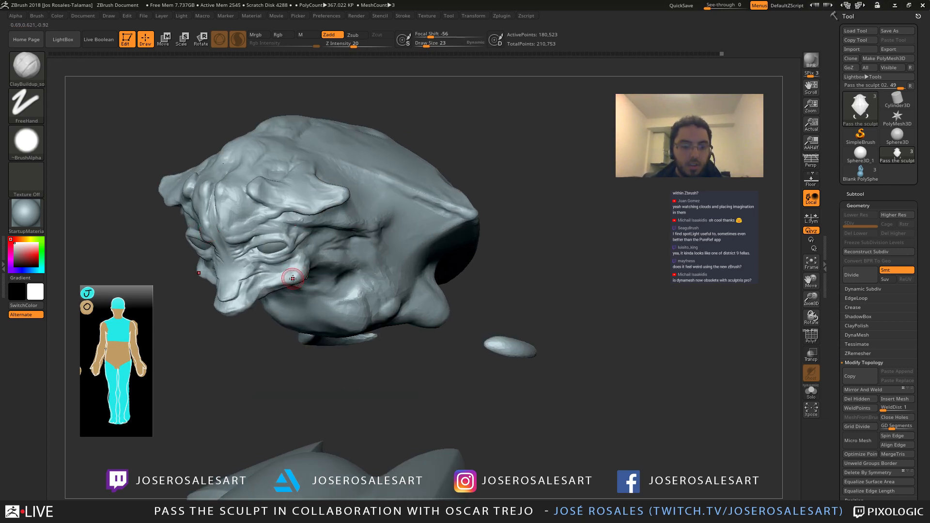
# Step: Try to remesh the head with the Remesh By Dynamesh transform type, repeating the attempt from the other side
pyautogui.press('w')
pyautogui.click(371, 165)
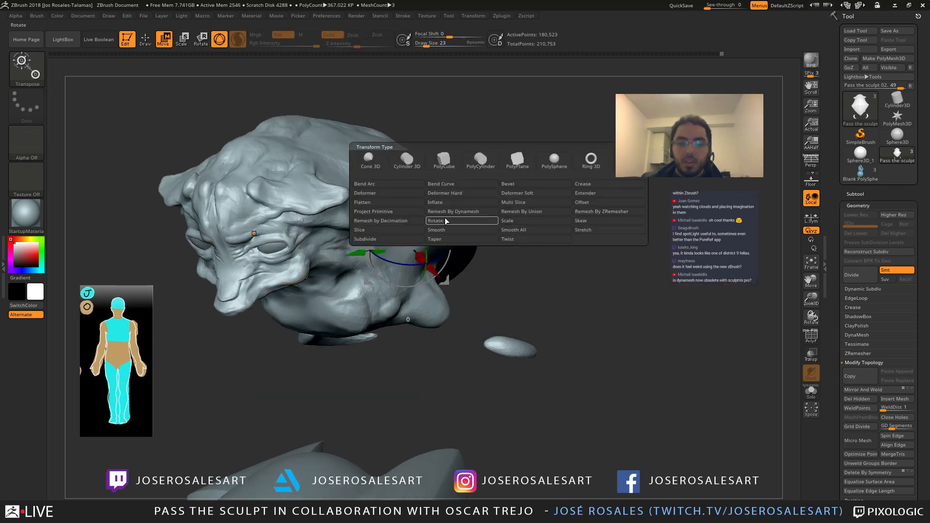
pyautogui.click(474, 213)
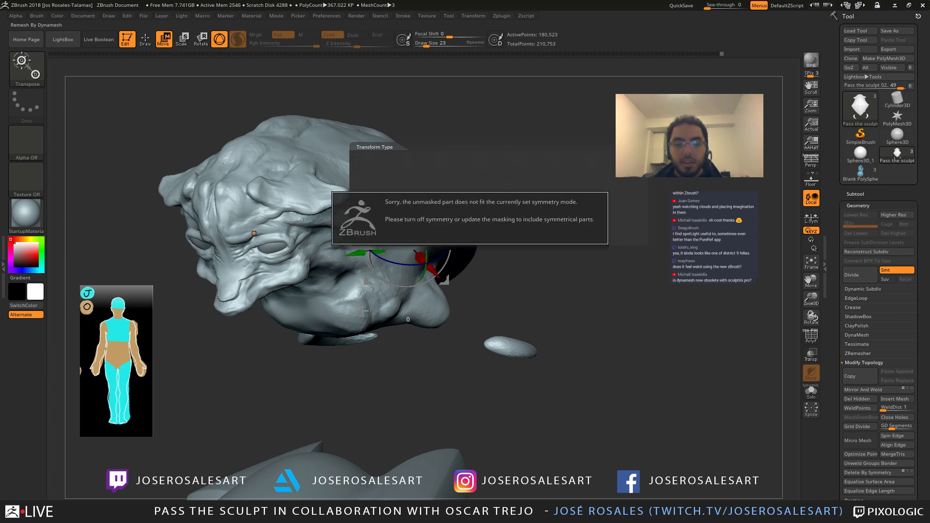
pyautogui.click(490, 280)
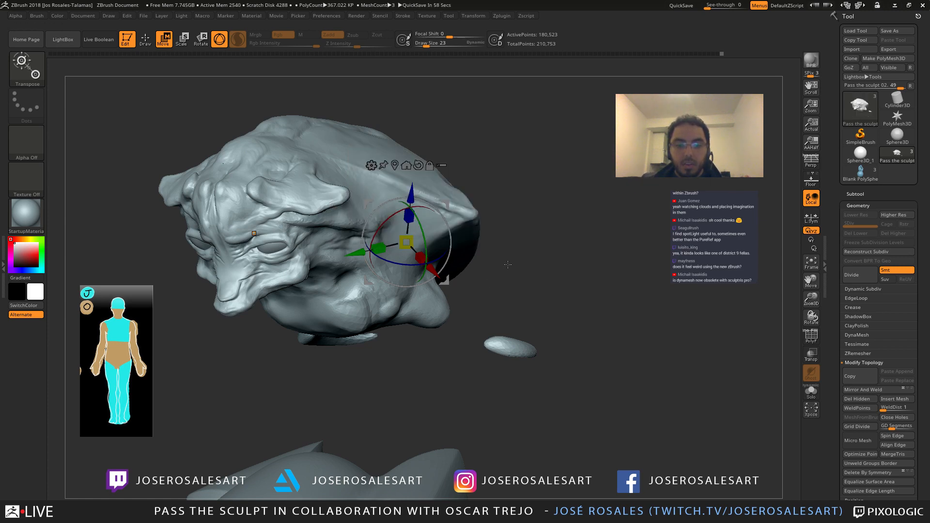
pyautogui.press('q')
pyautogui.moveTo(489, 257); pyautogui.dragTo(305, 318)
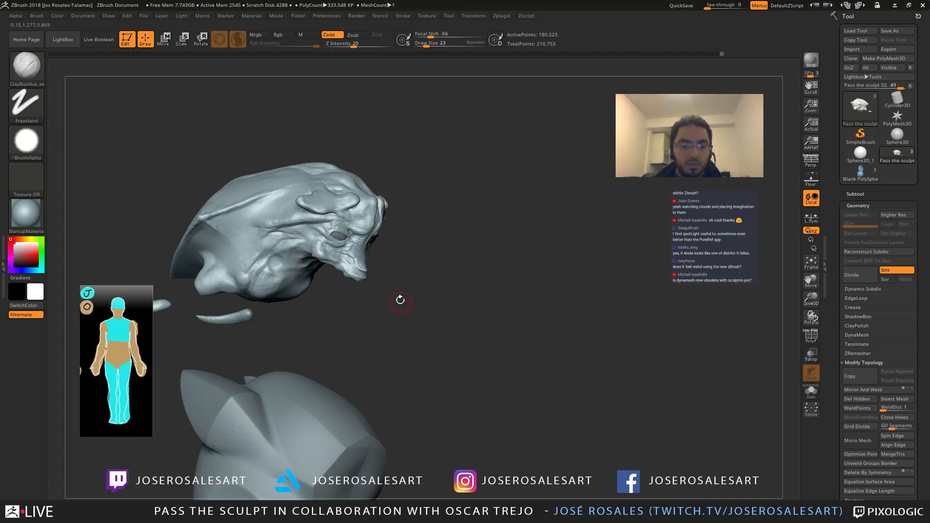
pyautogui.moveTo(400, 301); pyautogui.dragTo(435, 251)
pyautogui.press('w')
pyautogui.click(279, 173)
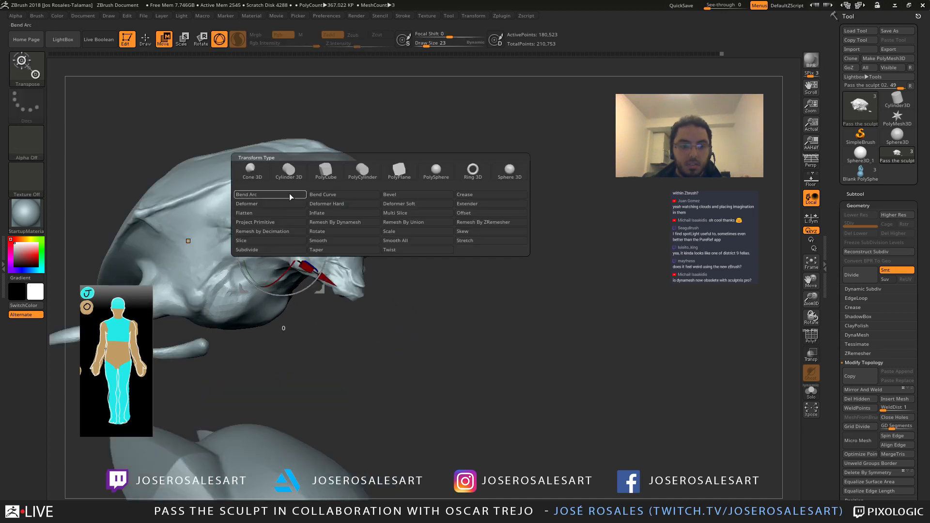
pyautogui.click(343, 222)
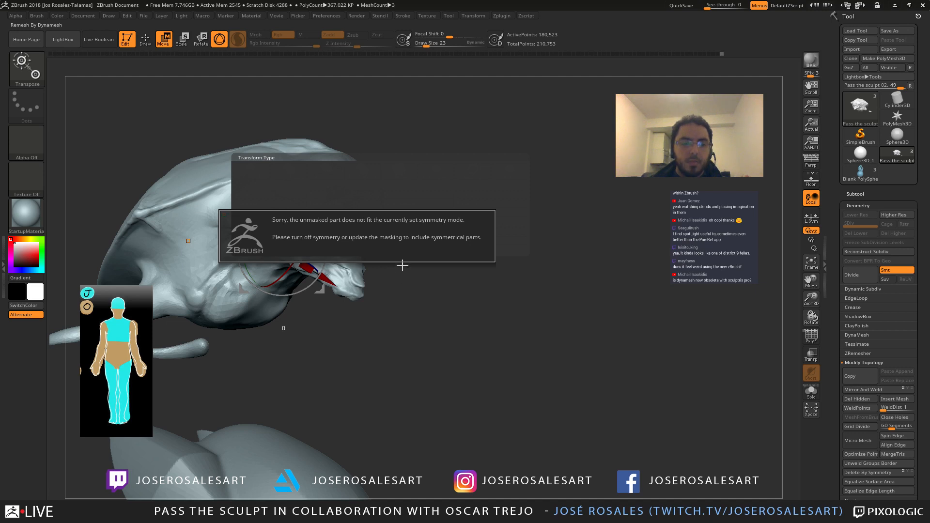
pyautogui.click(397, 338)
pyautogui.moveTo(370, 310); pyautogui.dragTo(262, 291)
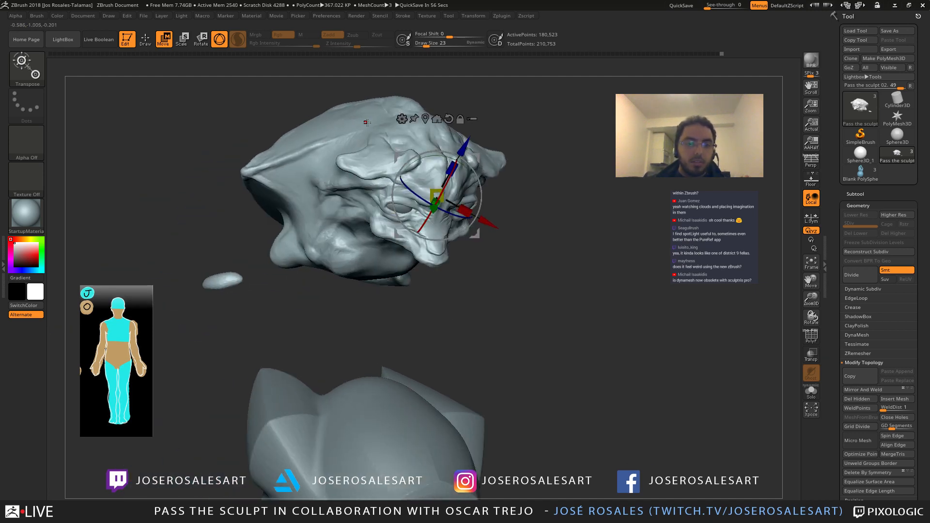
# Step: Activate the Remesh By Dynamesh transform type on the head, with its wireframe shown for checking the mesh
pyautogui.click(402, 120)
pyautogui.click(467, 173)
pyautogui.click(401, 119)
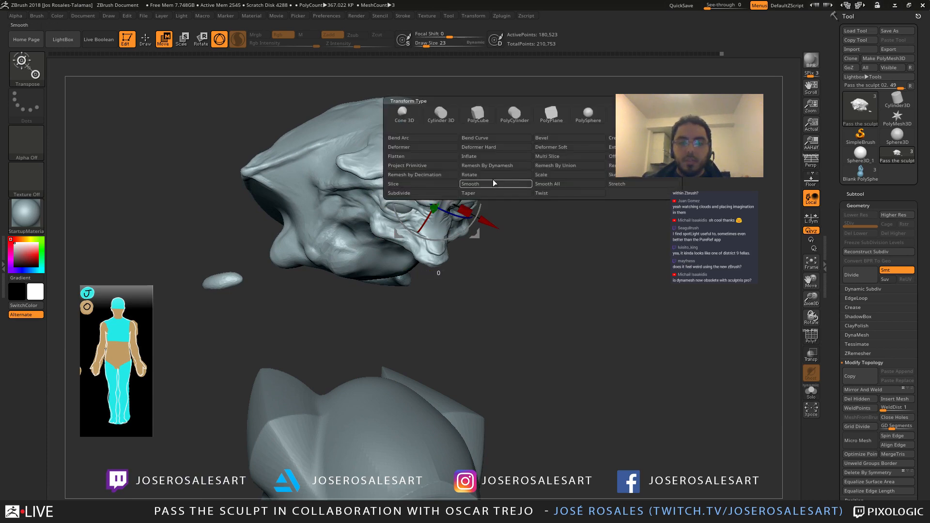
pyautogui.click(465, 220)
pyautogui.moveTo(461, 253)
pyautogui.mouseDown()
pyautogui.moveTo(493, 199)
pyautogui.moveTo(486, 218)
pyautogui.moveTo(272, 117)
pyautogui.moveTo(261, 163)
pyautogui.moveTo(267, 212)
pyautogui.mouseUp()
pyautogui.hotkey('shift', 'f')
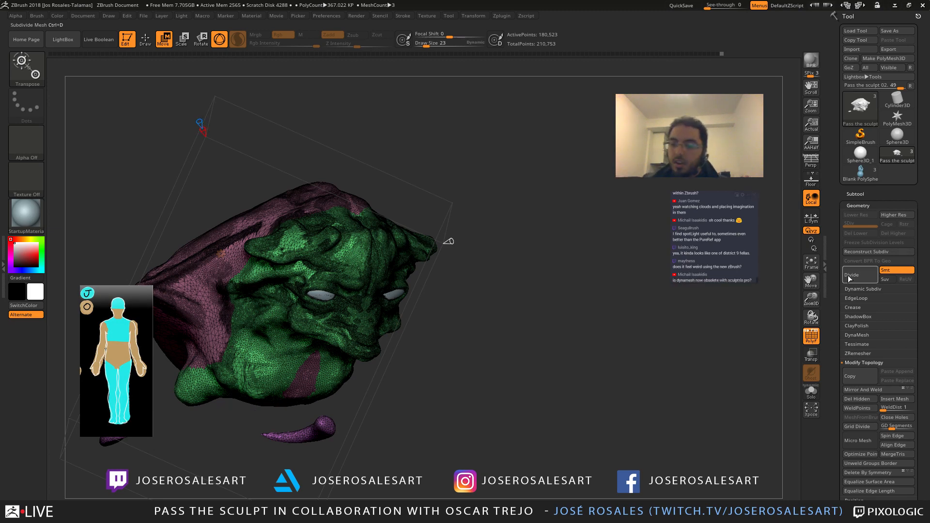
pyautogui.click(856, 335)
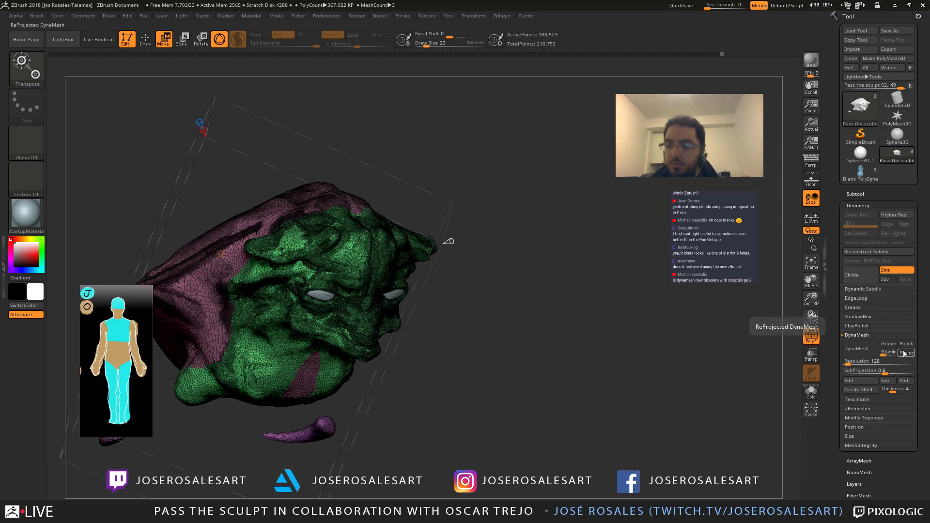
# Step: Try a fine, even Remesh By Dynamesh on the head and compare it with and without the wireframe
pyautogui.moveTo(448, 241); pyautogui.dragTo(551, 221)
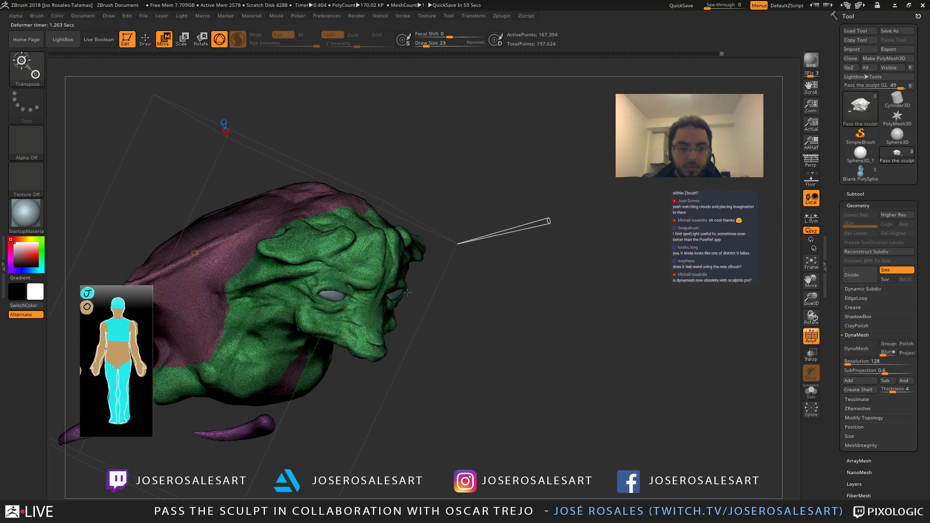
pyautogui.moveTo(443, 283)
pyautogui.keyDown('alt'); pyautogui.mouseDown()
pyautogui.moveTo(391, 297)
pyautogui.moveTo(572, 226)
pyautogui.moveTo(342, 271)
pyautogui.mouseUp(); pyautogui.keyUp('alt')
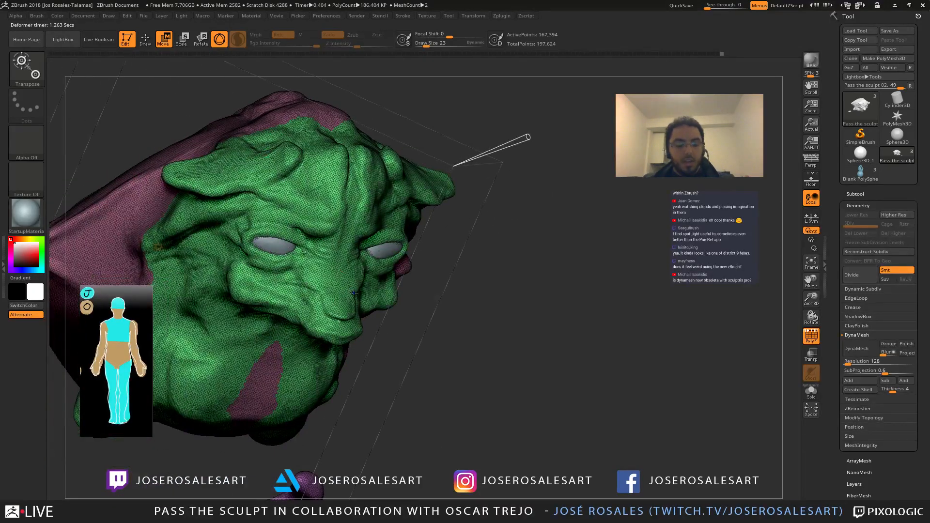
pyautogui.hotkey('shift', 'f')
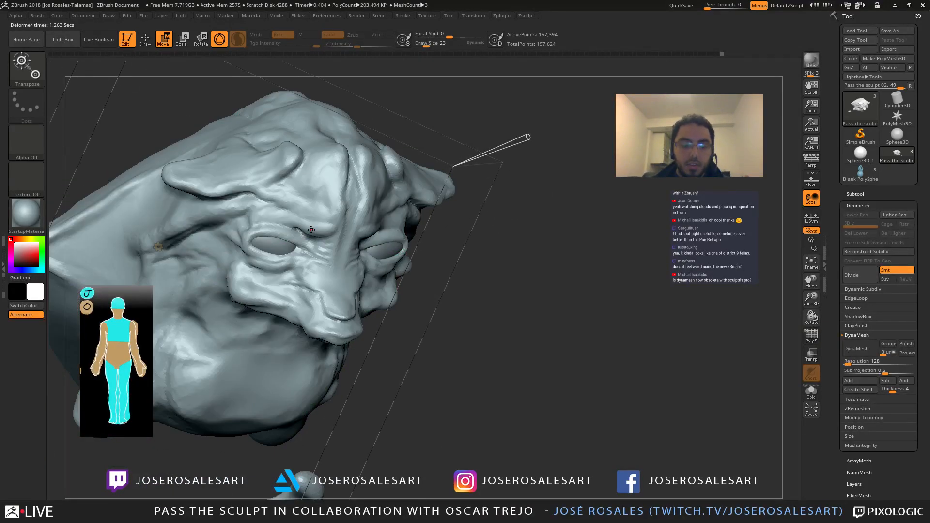
# Step: Try progressively coarser Remesh By Dynamesh resolutions on the head until its surface turns blocky
pyautogui.hotkey('ctrl', 'z')
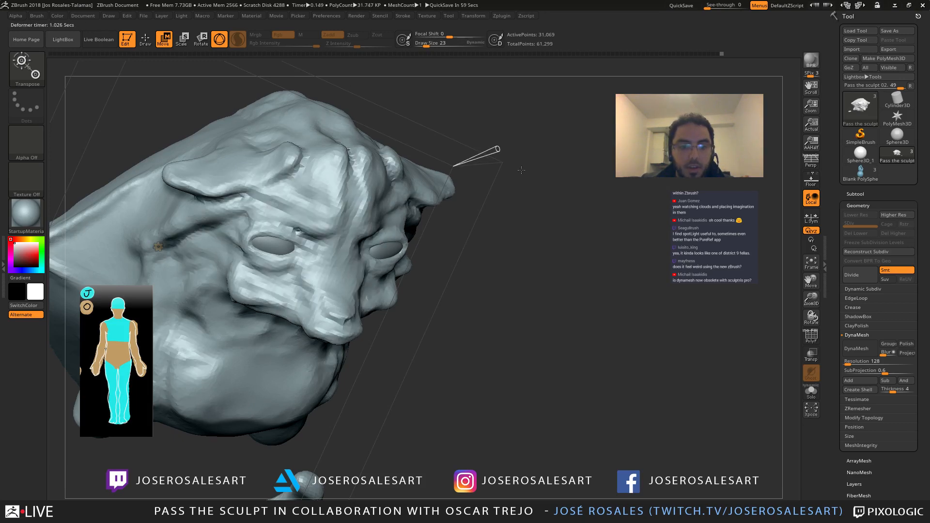
pyautogui.hotkey('ctrl', 'z')
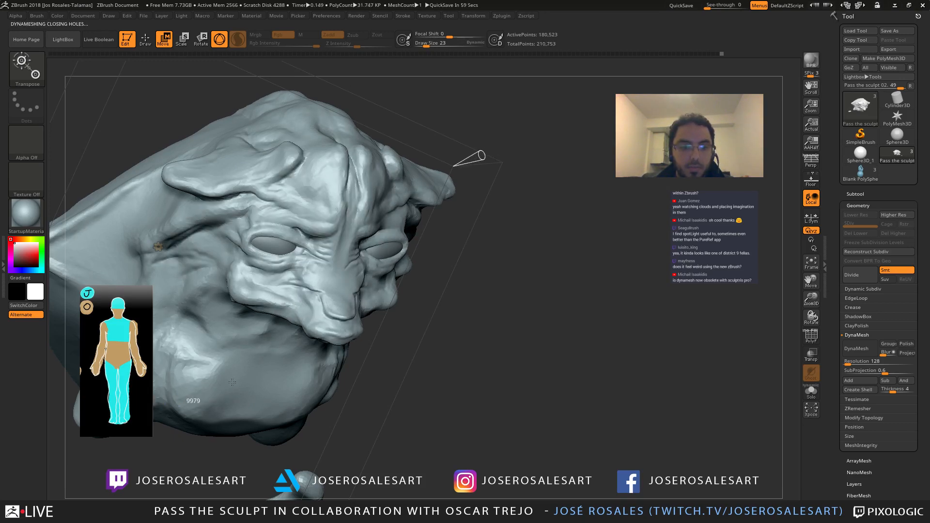
pyautogui.moveTo(480, 156); pyautogui.dragTo(234, 334)
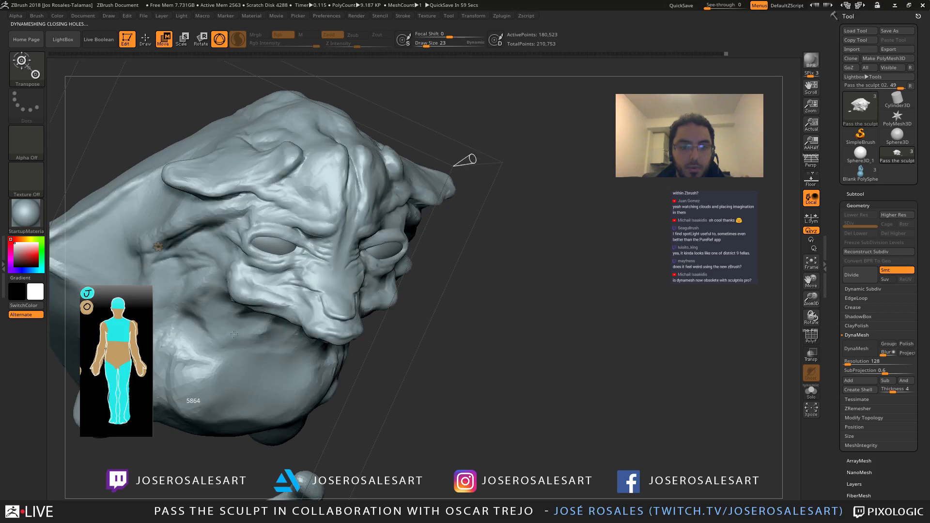
pyautogui.moveTo(495, 262); pyautogui.dragTo(388, 237)
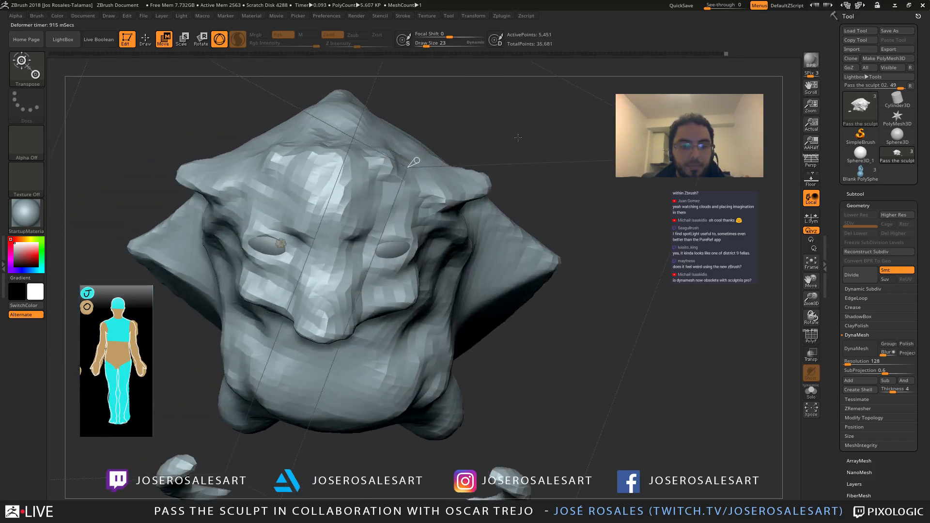
pyautogui.keyDown('alt'); pyautogui.moveTo(484, 233); pyautogui.dragTo(671, 266); pyautogui.keyUp('alt')
pyautogui.keyDown('alt'); pyautogui.moveTo(671, 267); pyautogui.dragTo(601, 238); pyautogui.keyUp('alt')
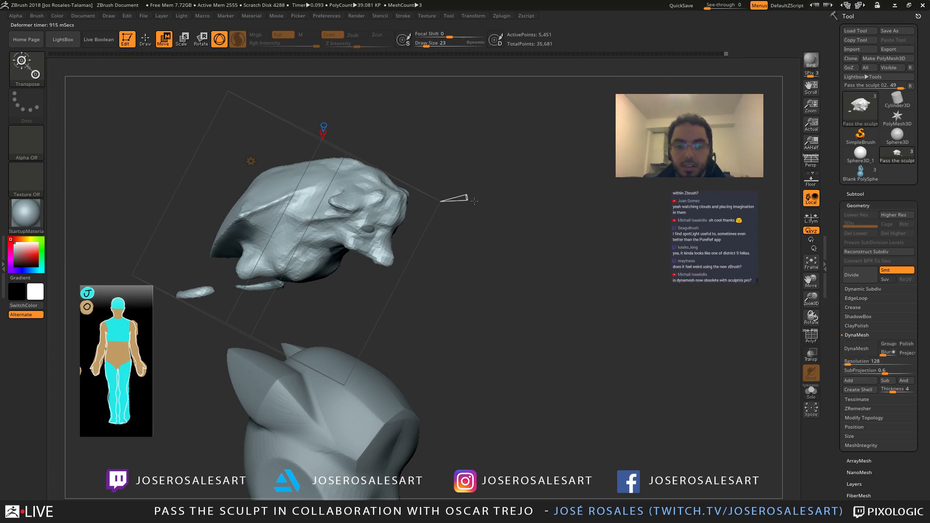
# Step: Try a very dense Remesh By Dynamesh on the head and inspect its wireframe around the face
pyautogui.moveTo(466, 197); pyautogui.dragTo(574, 181)
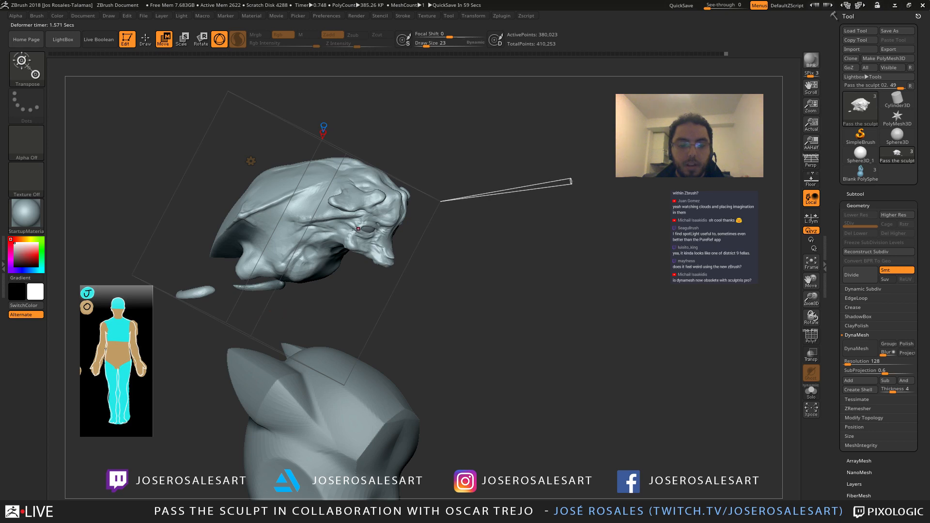
pyautogui.keyDown('ctrl'); pyautogui.moveTo(356, 229); pyautogui.dragTo(433, 214, button='right'); pyautogui.keyUp('ctrl')
pyautogui.hotkey('shift', 'f')
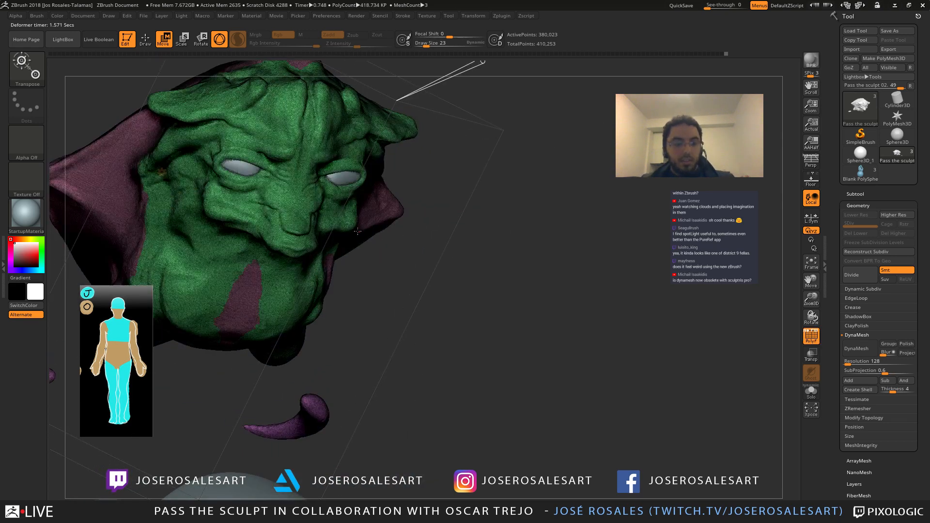
pyautogui.keyDown('alt'); pyautogui.moveTo(279, 177); pyautogui.dragTo(321, 252, button='right'); pyautogui.keyUp('alt')
# Step: Undo the Dynamesh remesh trials back to the original head mesh and return to drawing with the ClayBuildup brush
pyautogui.hotkey('ctrl', 'z')
pyautogui.hotkey('ctrl', 'z')
pyautogui.hotkey('ctrl', 'z')
pyautogui.hotkey('ctrl', 'z')
pyautogui.hotkey('ctrl', 'z')
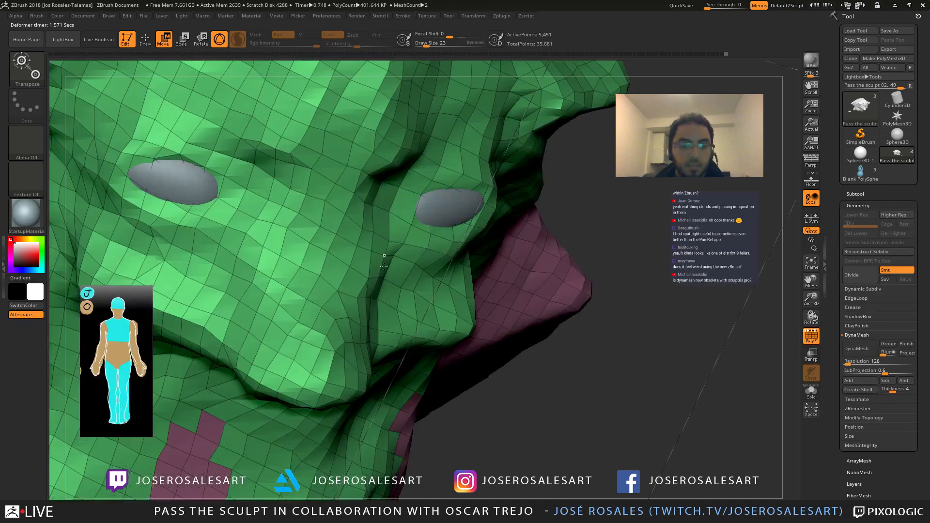
pyautogui.moveTo(439, 245)
pyautogui.mouseDown(button='right')
pyautogui.moveTo(430, 244)
pyautogui.moveTo(499, 141)
pyautogui.mouseUp(button='right')
pyautogui.press('q')
pyautogui.moveTo(395, 241)
pyautogui.mouseDown(button='right')
pyautogui.moveTo(432, 261)
pyautogui.moveTo(498, 252)
pyautogui.mouseUp(button='right')
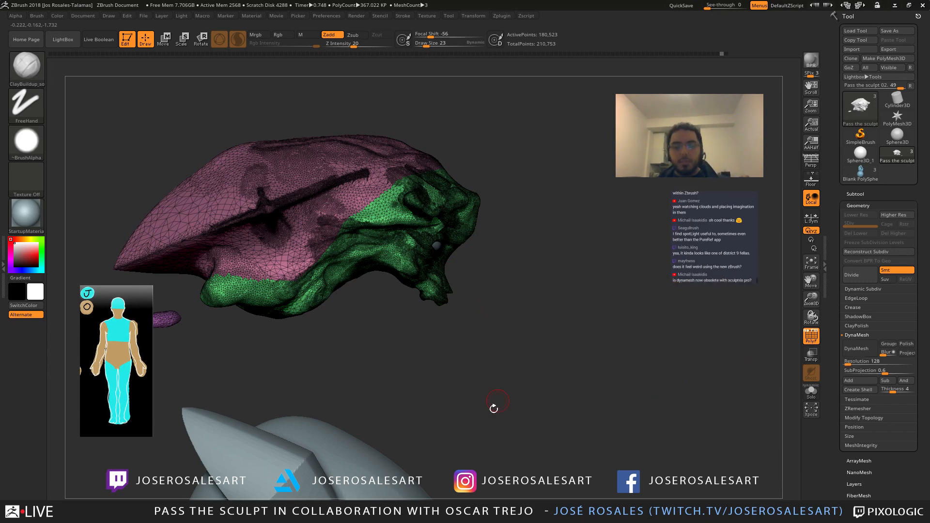
# Step: Examine the wireframe density across the head and shell, and look at the DynaMesh and Tessimate settings
pyautogui.moveTo(494, 409); pyautogui.dragTo(399, 251, button='right')
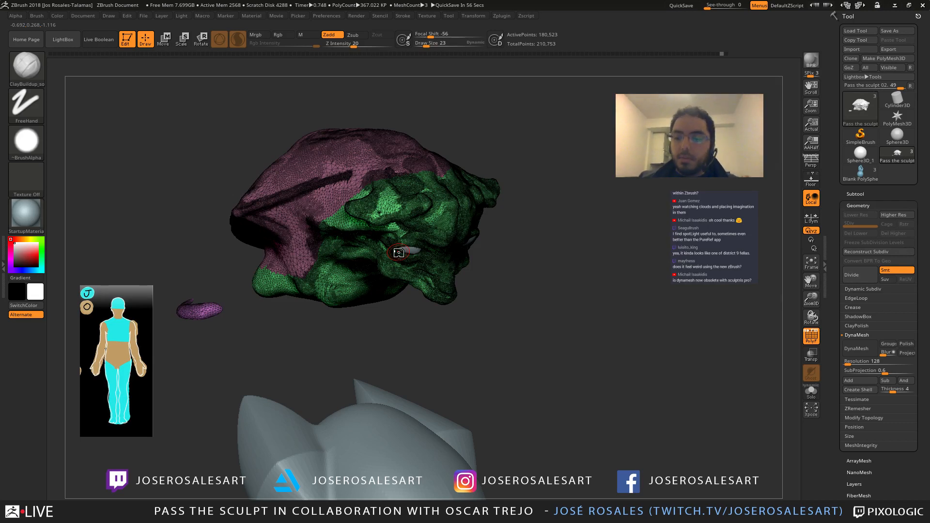
pyautogui.moveTo(505, 224); pyautogui.dragTo(440, 223, button='right')
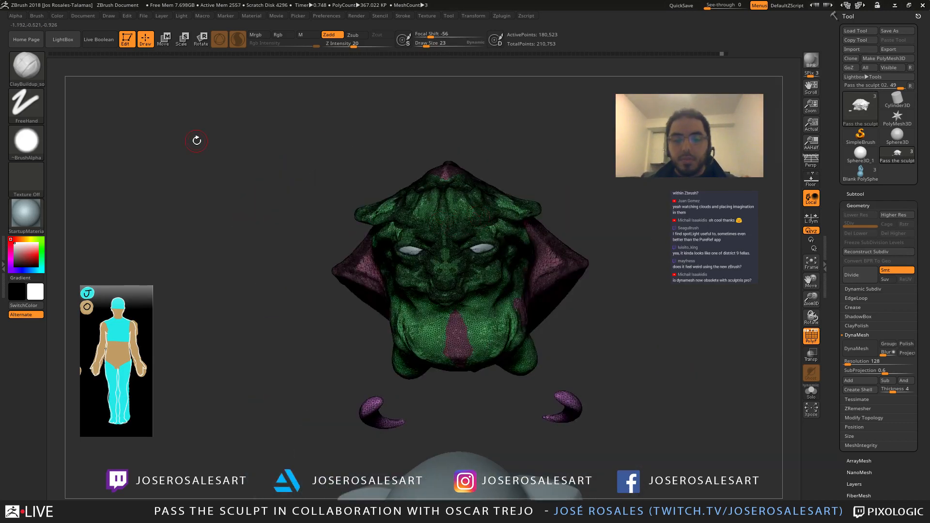
pyautogui.moveTo(455, 302); pyautogui.dragTo(386, 214, button='right')
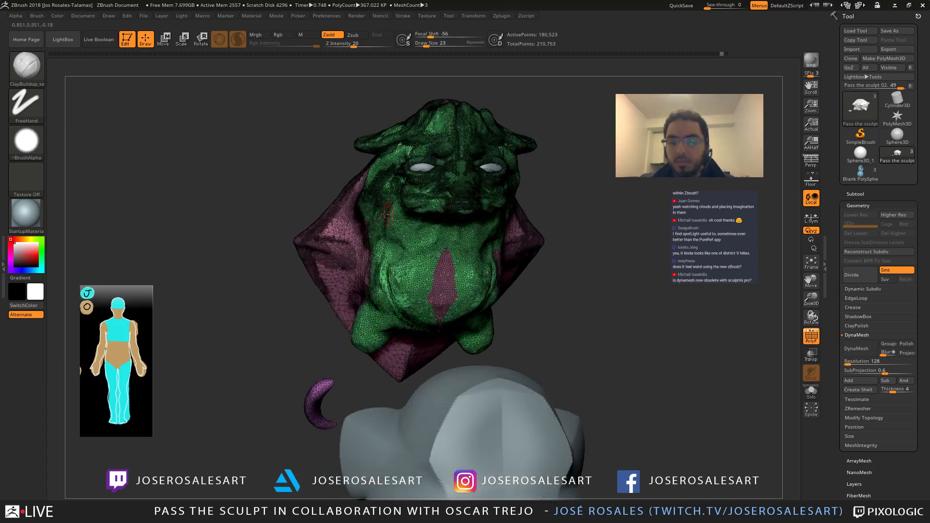
pyautogui.scroll(-4, 832, 367)
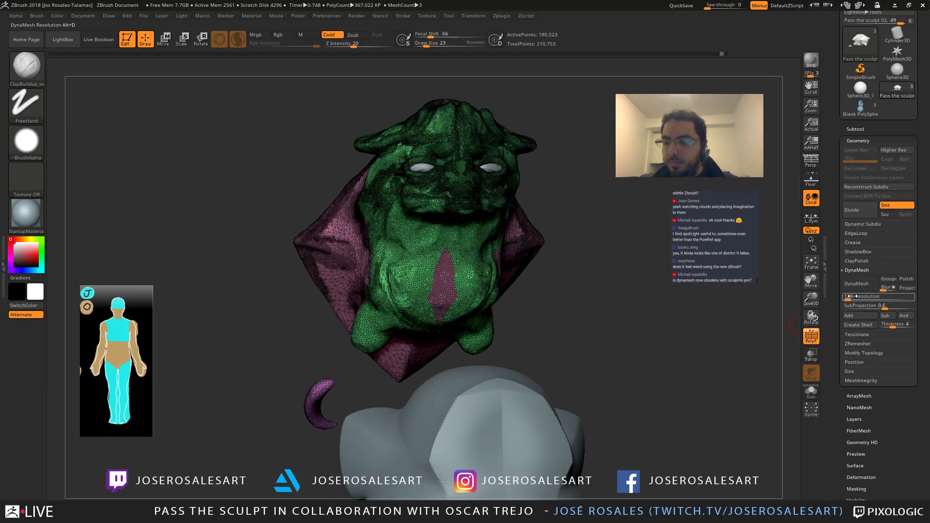
pyautogui.moveTo(625, 271)
pyautogui.mouseDown(button='right')
pyautogui.moveTo(616, 368)
pyautogui.moveTo(625, 426)
pyautogui.mouseUp(button='right')
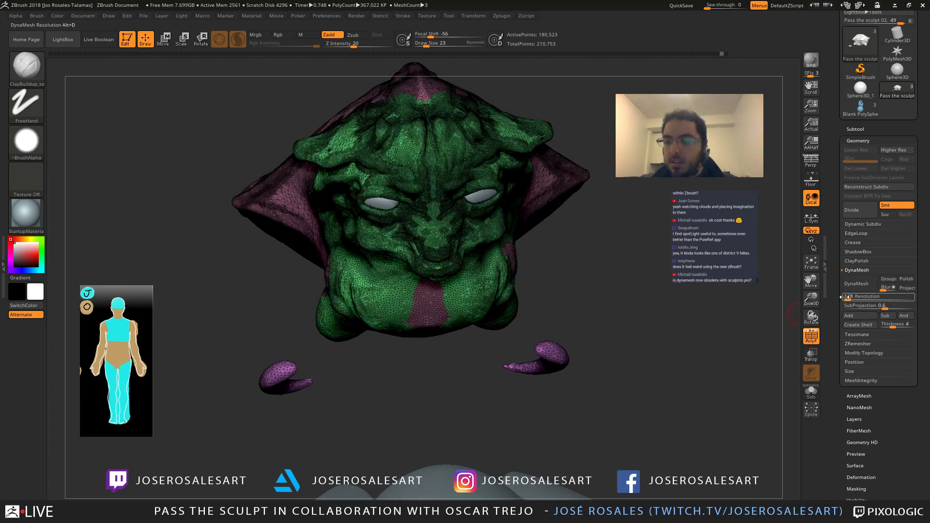
pyautogui.click(858, 335)
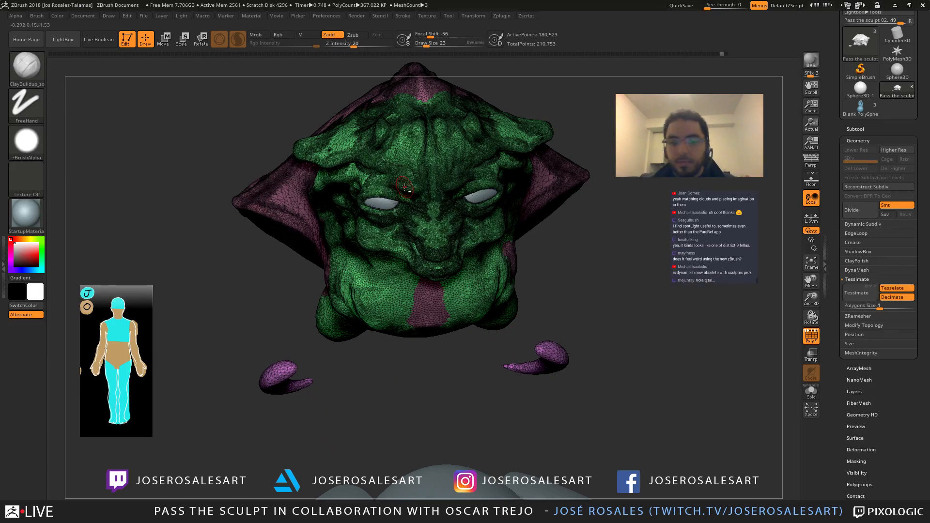
pyautogui.moveTo(405, 187)
pyautogui.mouseDown(button='right')
pyautogui.moveTo(472, 262)
pyautogui.moveTo(550, 301)
pyautogui.mouseUp(button='right')
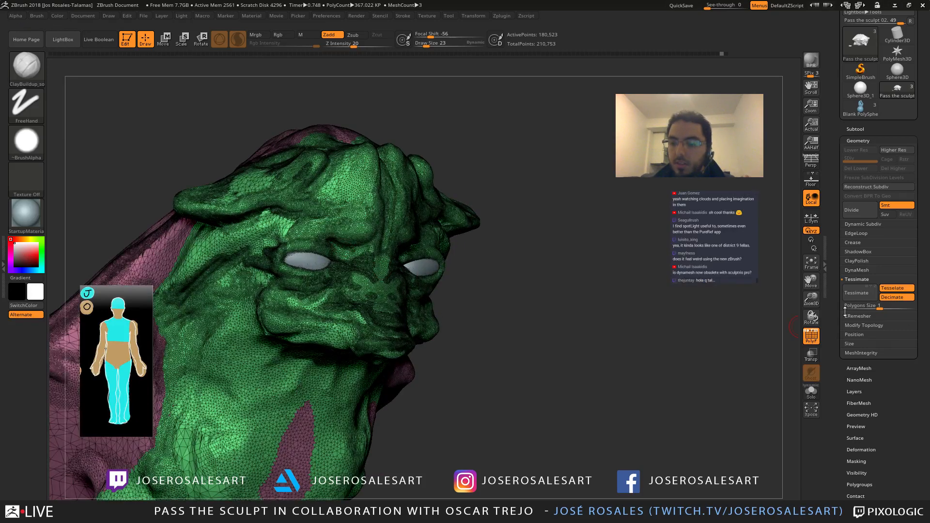
pyautogui.keyDown('alt'); pyautogui.moveTo(341, 202); pyautogui.dragTo(430, 178, button='right'); pyautogui.keyUp('alt')
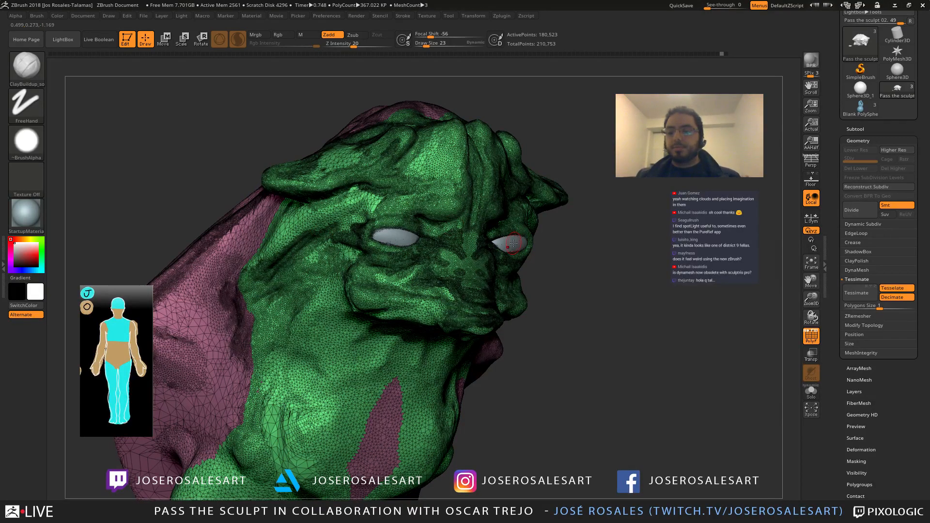
pyautogui.moveTo(435, 252)
pyautogui.mouseDown(button='right')
pyautogui.moveTo(450, 264)
pyautogui.moveTo(436, 260)
pyautogui.mouseUp(button='right')
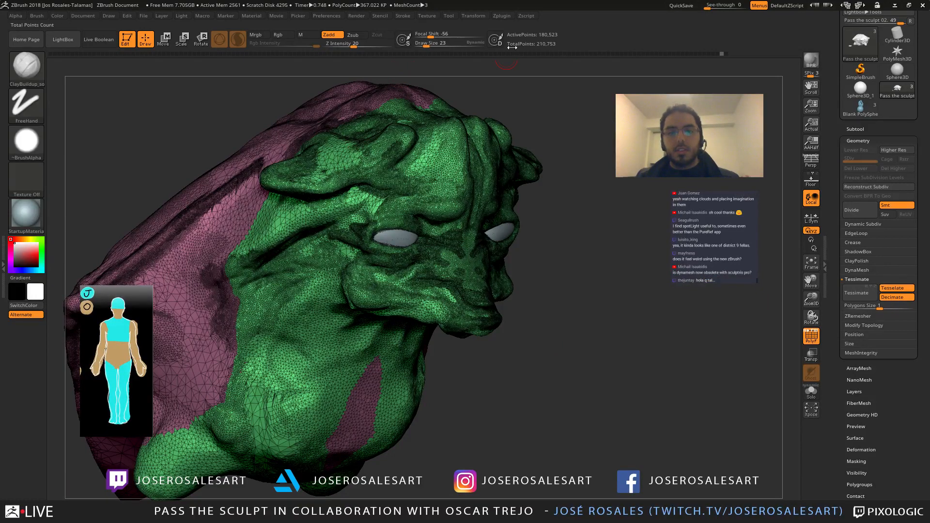
pyautogui.click(502, 17)
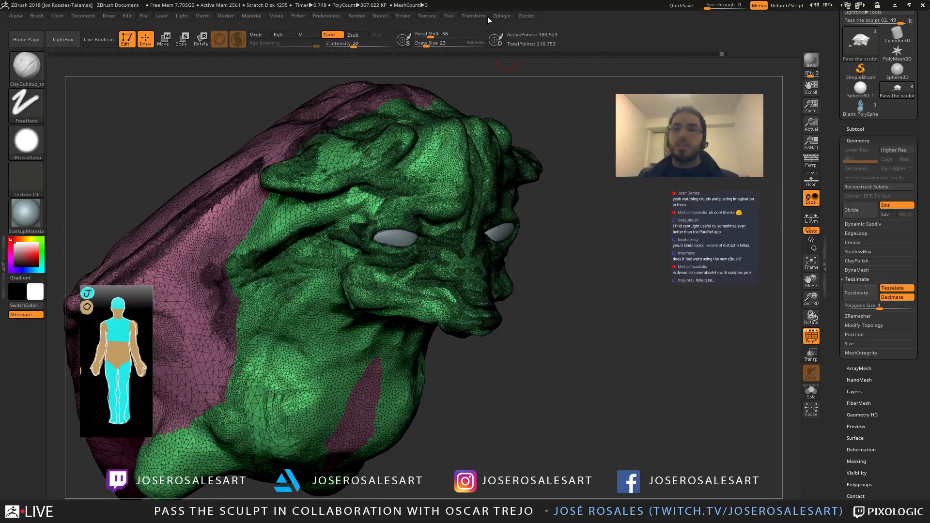
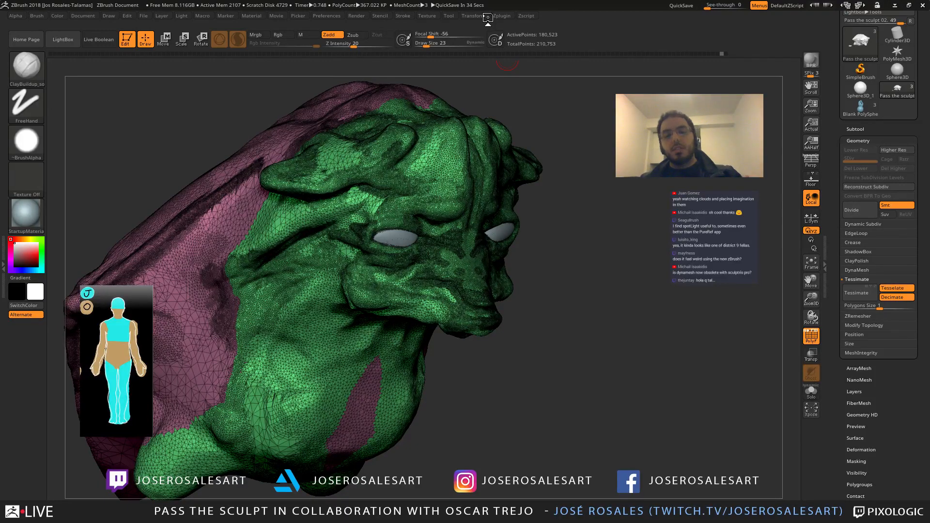
# Step: Examine the wireframe density around the eyes, snout and brow up close and from the whole head
pyautogui.moveTo(407, 189)
pyautogui.keyDown('ctrl'); pyautogui.mouseDown(button='right')
pyautogui.moveTo(441, 209)
pyautogui.moveTo(400, 206)
pyautogui.mouseUp(button='right'); pyautogui.keyUp('ctrl')
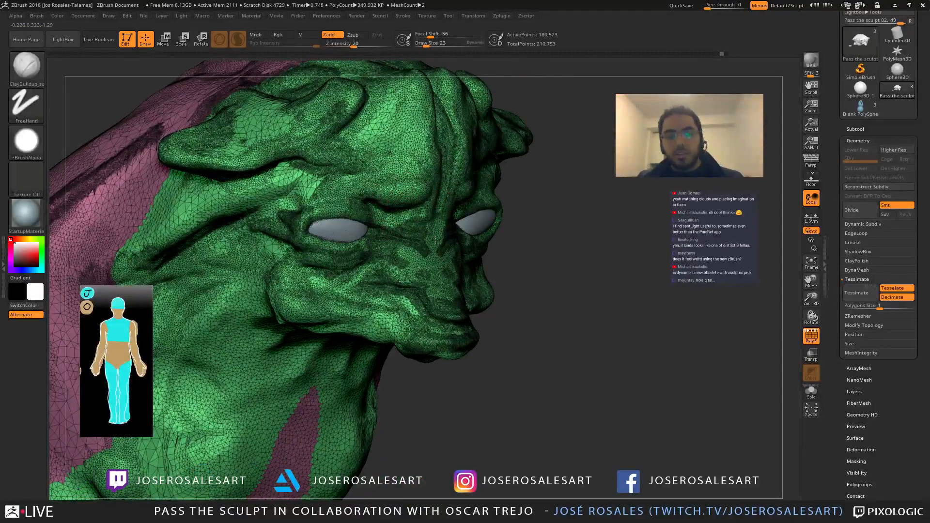
pyautogui.keyDown('ctrl'); pyautogui.moveTo(435, 239); pyautogui.dragTo(420, 175, button='right'); pyautogui.keyUp('ctrl')
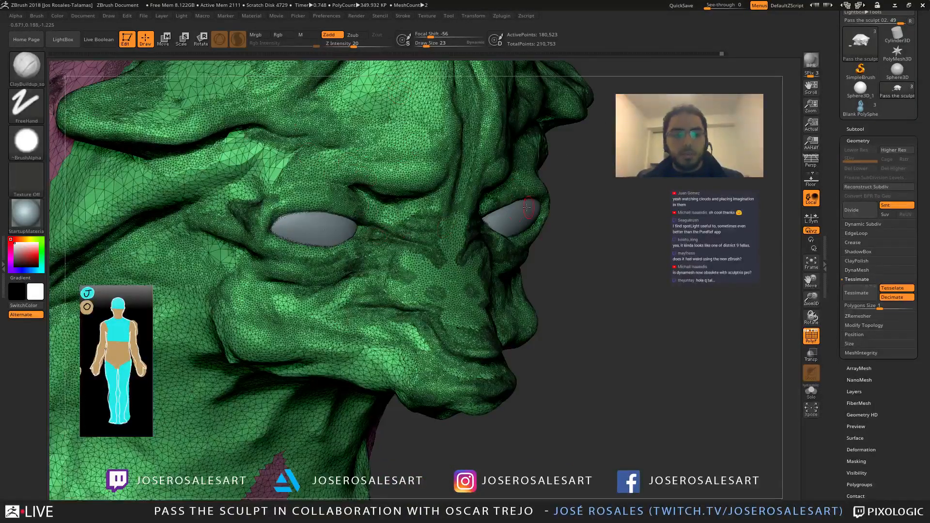
pyautogui.moveTo(528, 208)
pyautogui.mouseDown(button='right')
pyautogui.moveTo(427, 244)
pyautogui.moveTo(609, 259)
pyautogui.mouseUp(button='right')
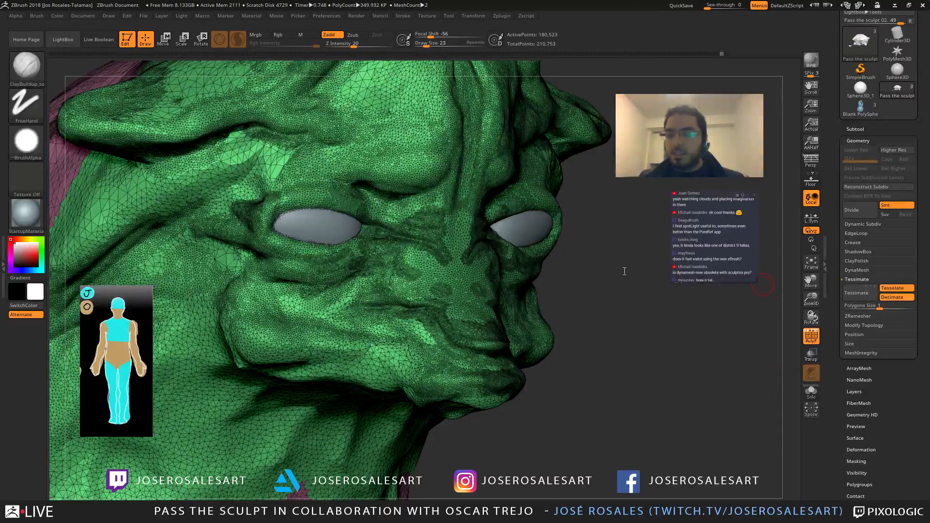
pyautogui.moveTo(253, 147)
pyautogui.mouseDown(button='right')
pyautogui.moveTo(237, 197)
pyautogui.moveTo(308, 246)
pyautogui.moveTo(449, 204)
pyautogui.mouseUp(button='right')
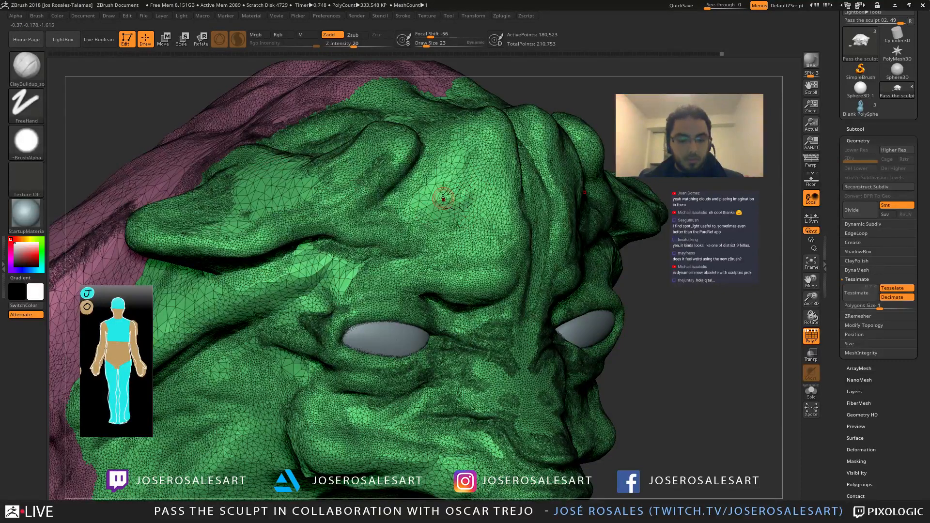
pyautogui.press('f')
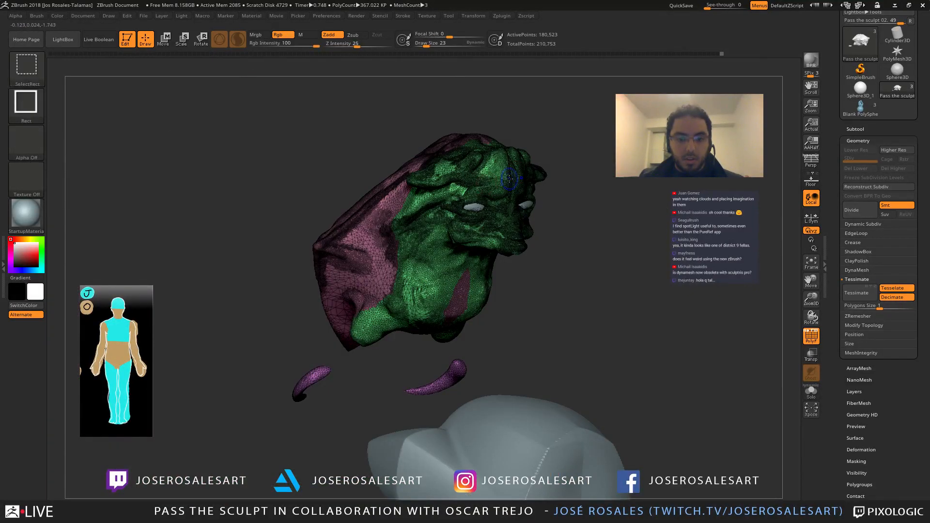
pyautogui.moveTo(548, 167)
pyautogui.mouseDown(button='right')
pyautogui.moveTo(574, 167)
pyautogui.moveTo(425, 180)
pyautogui.moveTo(473, 181)
pyautogui.moveTo(481, 210)
pyautogui.moveTo(548, 195)
pyautogui.mouseUp(button='right')
# Step: Hide the wireframe and isolate the head subtool in Solo mode
pyautogui.hotkey('shift', 'f')
pyautogui.click(855, 129)
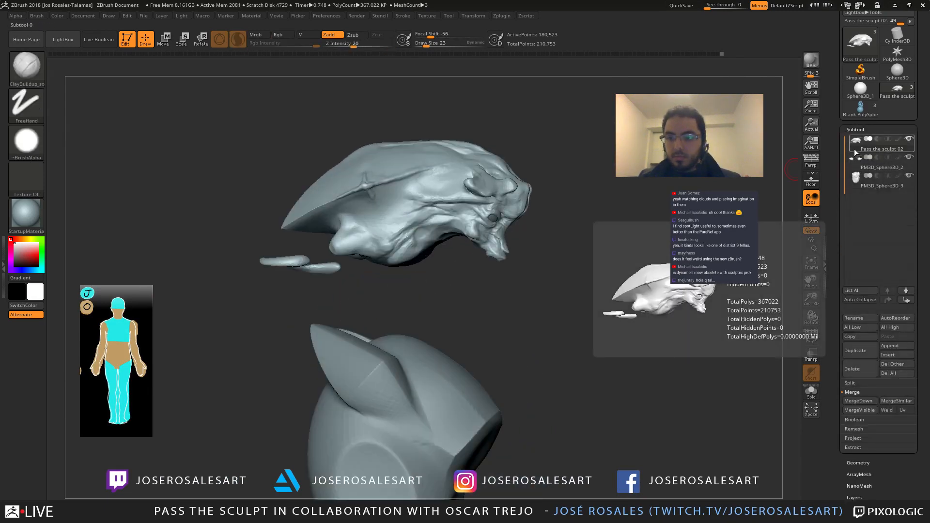
pyautogui.moveTo(615, 158); pyautogui.dragTo(535, 148, button='right')
pyautogui.click(856, 130)
pyautogui.hotkey('shift', 's')
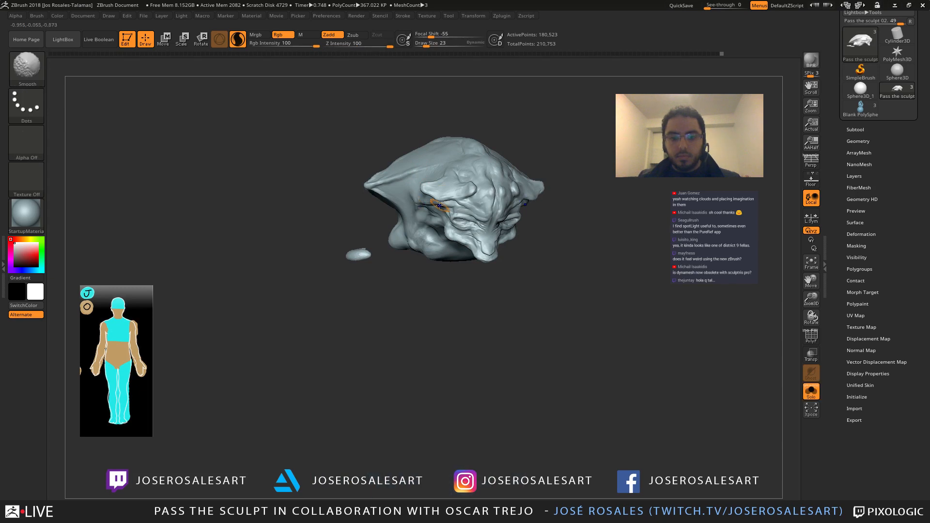
# Step: Smooth the inner end of the ear-like fold above the eye with the wireframe shown
pyautogui.moveTo(441, 195)
pyautogui.keyDown('ctrl'); pyautogui.mouseDown(button='right')
pyautogui.moveTo(430, 170)
pyautogui.moveTo(391, 182)
pyautogui.mouseUp(button='right'); pyautogui.keyUp('ctrl')
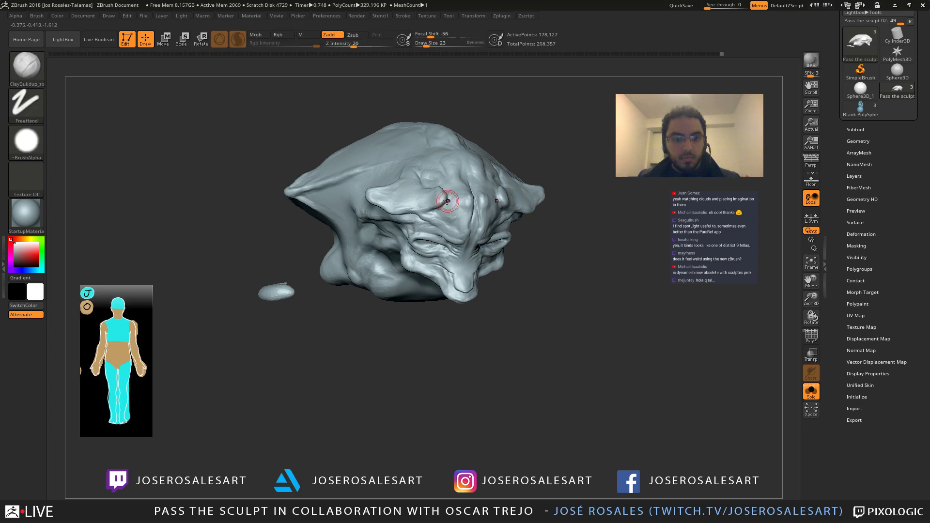
pyautogui.press('f')
pyautogui.hotkey('shift', 'f')
pyautogui.keyDown('shift'); pyautogui.moveTo(437, 212); pyautogui.dragTo(446, 199); pyautogui.keyUp('shift')
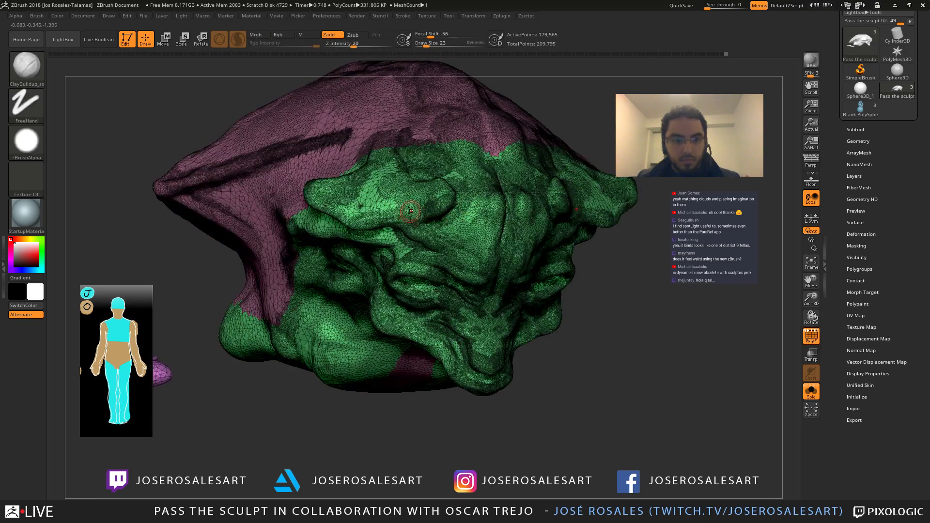
# Step: Open the Geometry settings, try a clay stroke below the creature's cheek, and undo it
pyautogui.moveTo(419, 222); pyautogui.dragTo(378, 201, button='right')
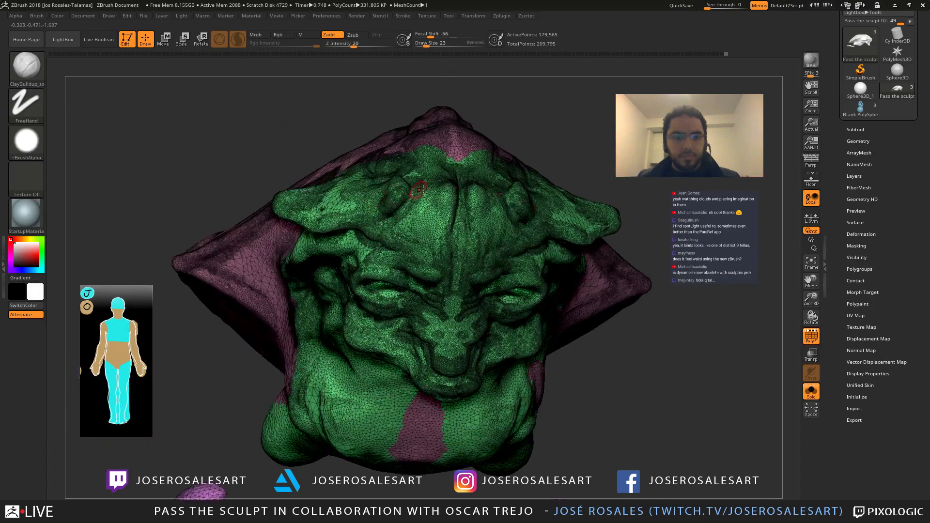
pyautogui.moveTo(565, 178); pyautogui.dragTo(569, 134, button='right')
pyautogui.click(864, 142)
pyautogui.moveTo(349, 219); pyautogui.dragTo(420, 224, button='right')
pyautogui.moveTo(330, 239); pyautogui.dragTo(291, 247, button='right')
pyautogui.moveTo(290, 248)
pyautogui.mouseDown()
pyautogui.moveTo(403, 280)
pyautogui.moveTo(359, 262)
pyautogui.mouseUp()
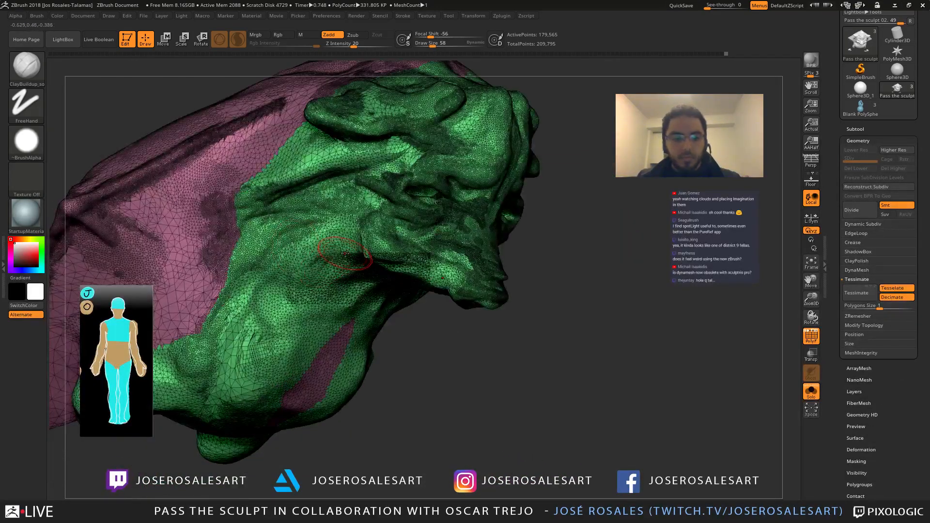
pyautogui.hotkey('ctrl', 'z')
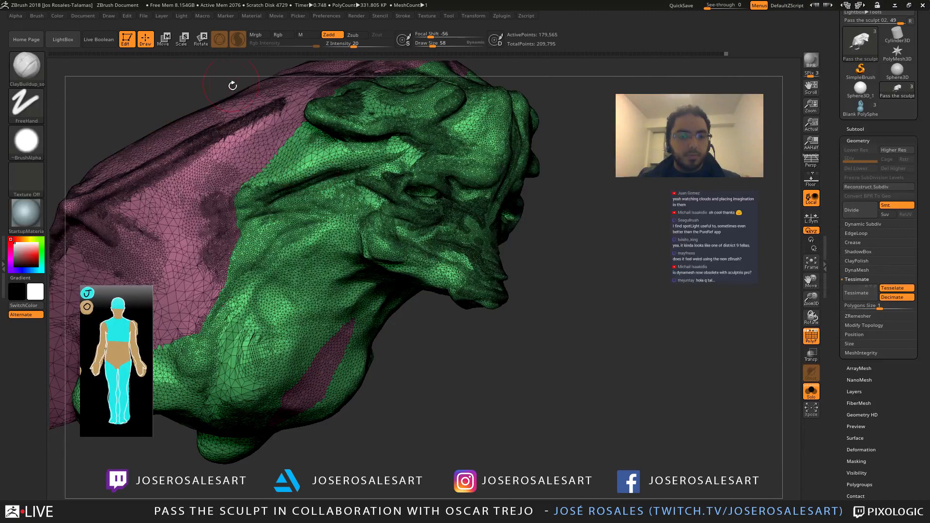
# Step: Go back to an earlier undo history state and dab clay on the shell's side, accepting removal of the newer history entries
pyautogui.moveTo(317, 208)
pyautogui.keyDown('alt'); pyautogui.mouseDown(button='right')
pyautogui.moveTo(427, 220)
pyautogui.moveTo(360, 275)
pyautogui.moveTo(327, 255)
pyautogui.moveTo(339, 220)
pyautogui.moveTo(347, 310)
pyautogui.moveTo(383, 286)
pyautogui.mouseUp(button='right'); pyautogui.keyUp('alt')
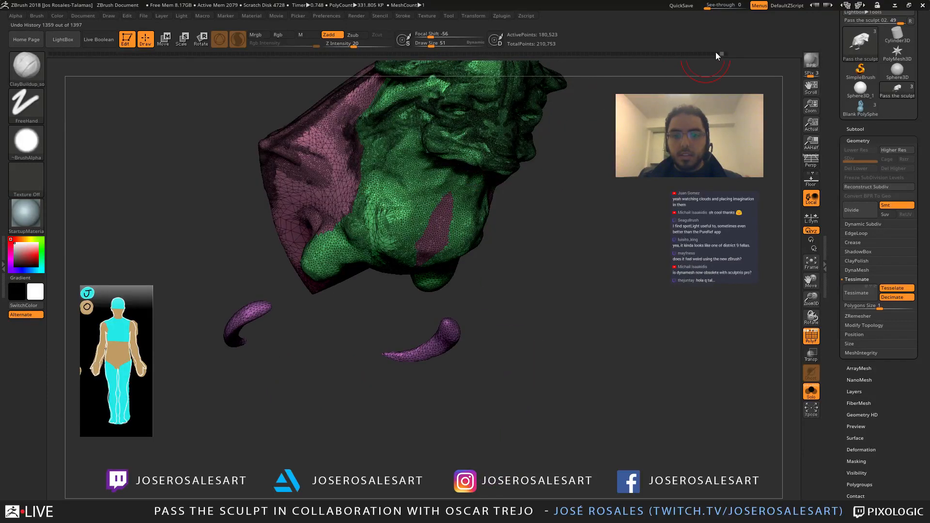
pyautogui.moveTo(716, 54)
pyautogui.mouseDown()
pyautogui.moveTo(693, 57)
pyautogui.moveTo(708, 55)
pyautogui.mouseUp()
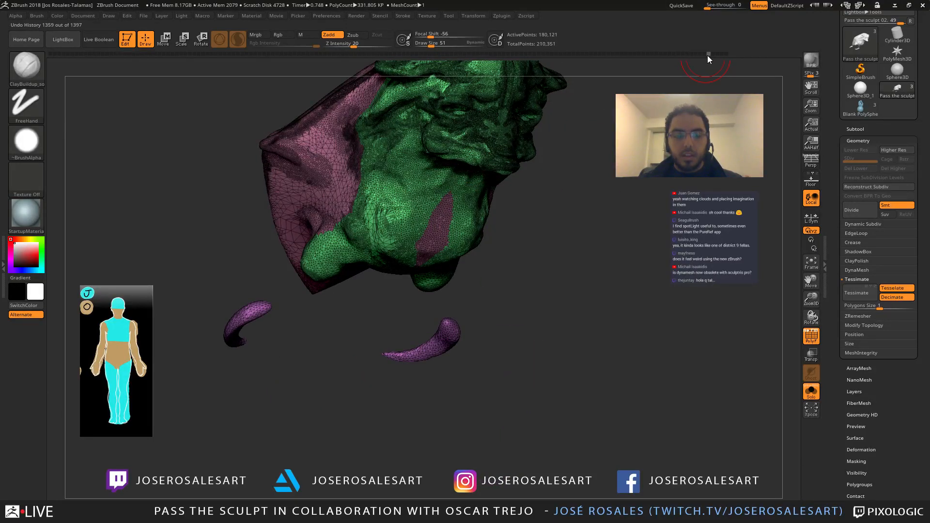
pyautogui.press('s')
pyautogui.click(304, 160)
pyautogui.keyDown('ctrl'); pyautogui.moveTo(301, 159); pyautogui.dragTo(311, 165, button='right'); pyautogui.keyUp('ctrl')
pyautogui.click(314, 174)
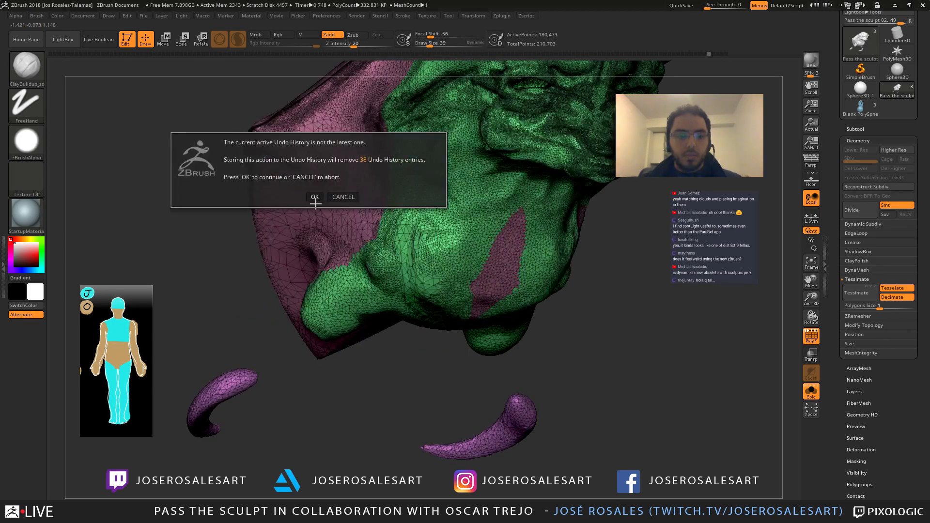
pyautogui.click(315, 199)
pyautogui.moveTo(332, 196)
pyautogui.mouseDown(button='right')
pyautogui.moveTo(322, 175)
pyautogui.moveTo(323, 262)
pyautogui.mouseUp(button='right')
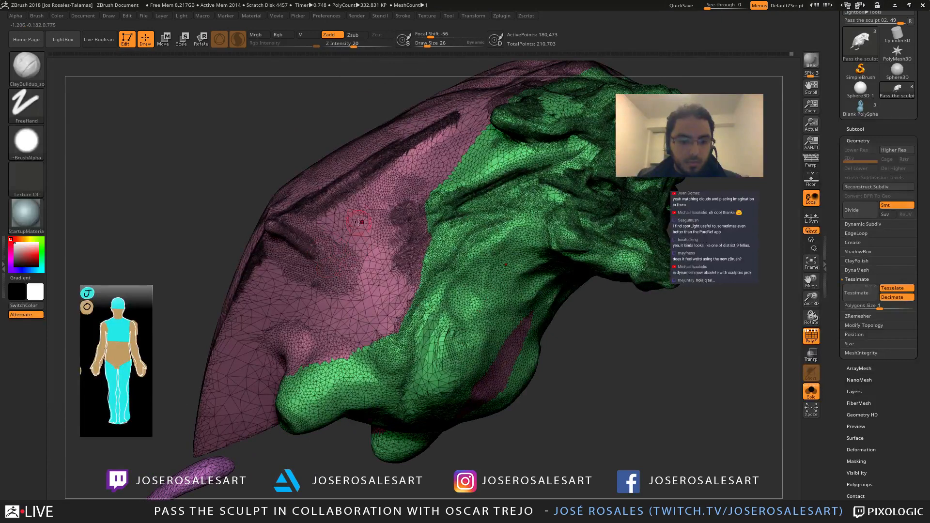
# Step: Undo the last action, then hide the wireframe and show all subtools again outside Solo mode
pyautogui.hotkey('ctrl', 'z')
pyautogui.moveTo(394, 230)
pyautogui.mouseDown(button='right')
pyautogui.moveTo(414, 226)
pyautogui.moveTo(401, 235)
pyautogui.moveTo(416, 234)
pyautogui.moveTo(437, 265)
pyautogui.mouseUp(button='right')
pyautogui.hotkey('shift', 'f')
pyautogui.hotkey('shift', 's')
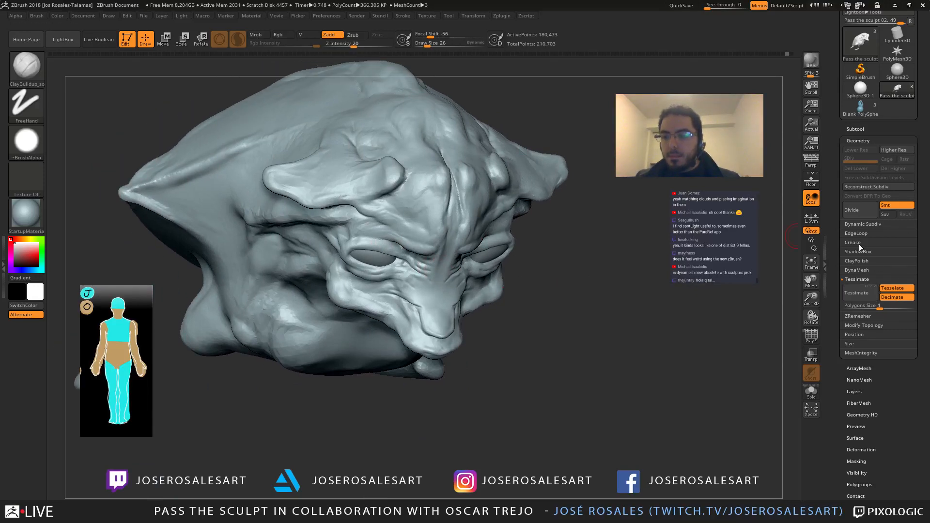
pyautogui.keyDown('ctrl'); pyautogui.moveTo(519, 208); pyautogui.dragTo(430, 191, button='right'); pyautogui.keyUp('ctrl')
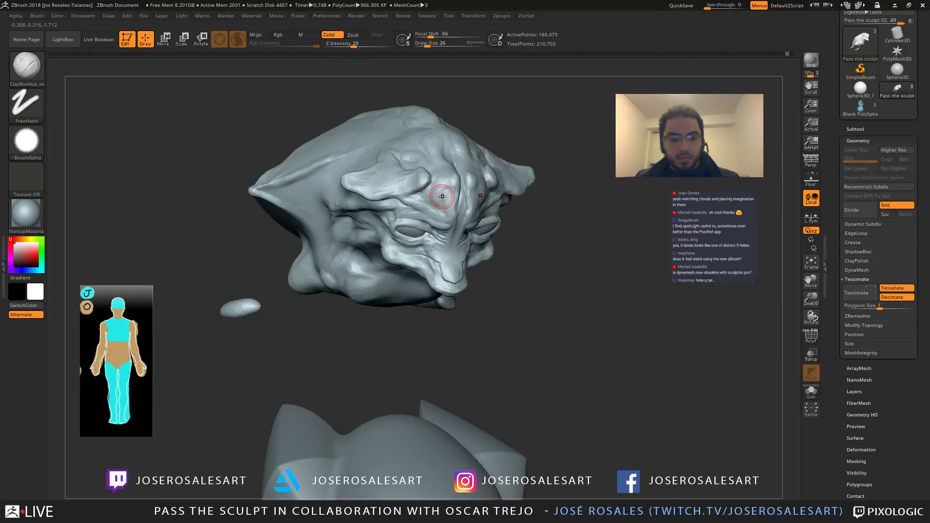
pyautogui.press('w')
pyautogui.click(436, 137)
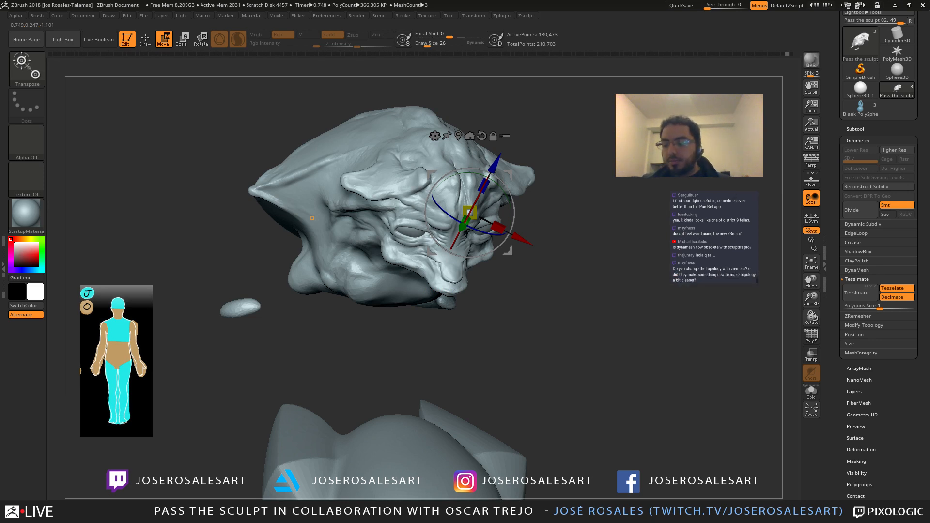
pyautogui.moveTo(642, 238); pyautogui.dragTo(573, 204)
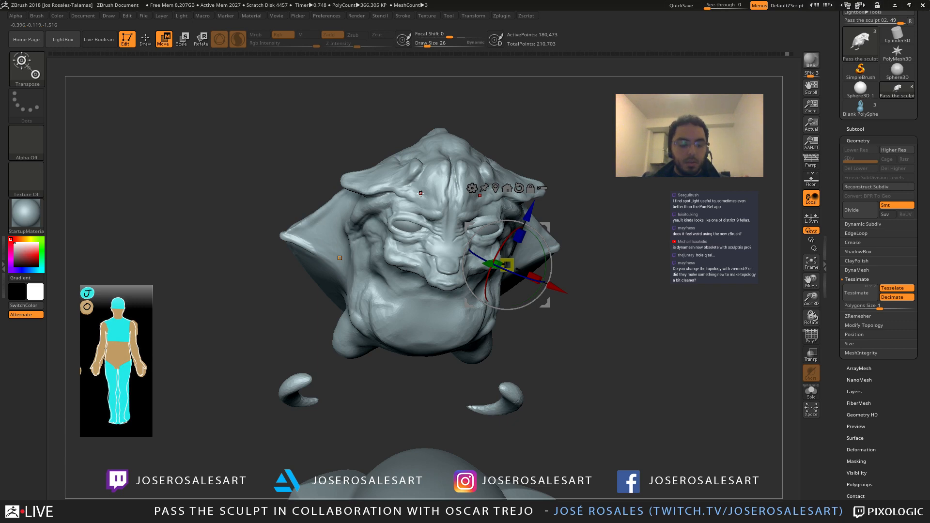
pyautogui.press('q')
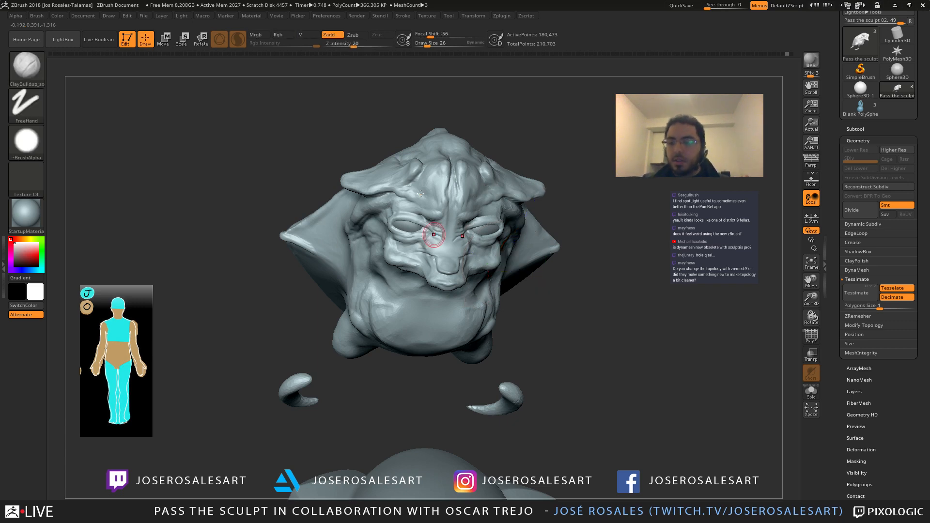
# Step: Tessimate the creature's head with Polygons Size 1 and show the wireframe on the result
pyautogui.keyDown('alt'); pyautogui.moveTo(570, 221); pyautogui.dragTo(577, 240); pyautogui.keyUp('alt')
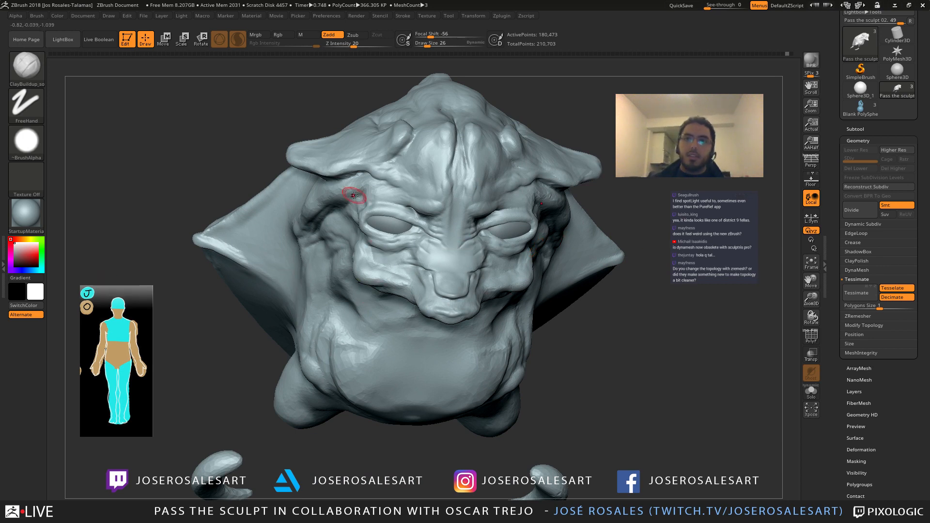
pyautogui.keyDown('alt'); pyautogui.moveTo(354, 196); pyautogui.dragTo(382, 223, button='right'); pyautogui.keyUp('alt')
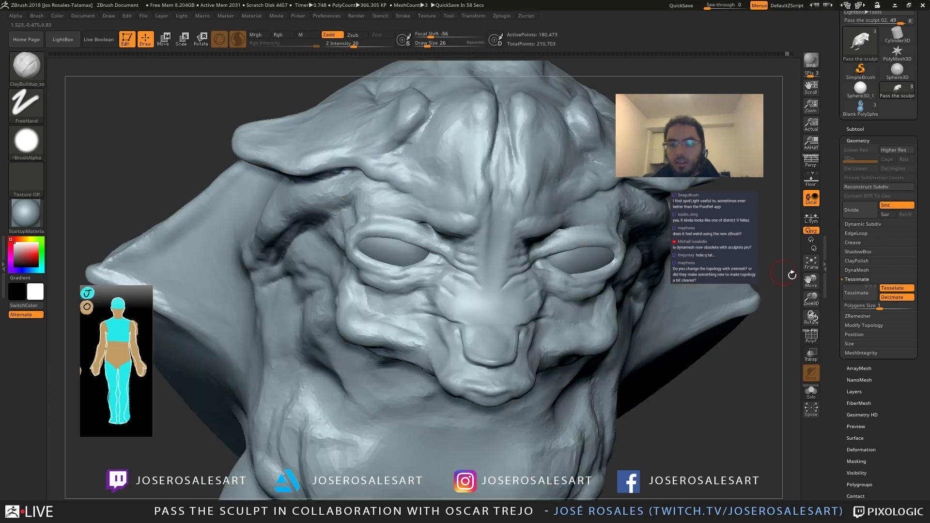
pyautogui.click(852, 294)
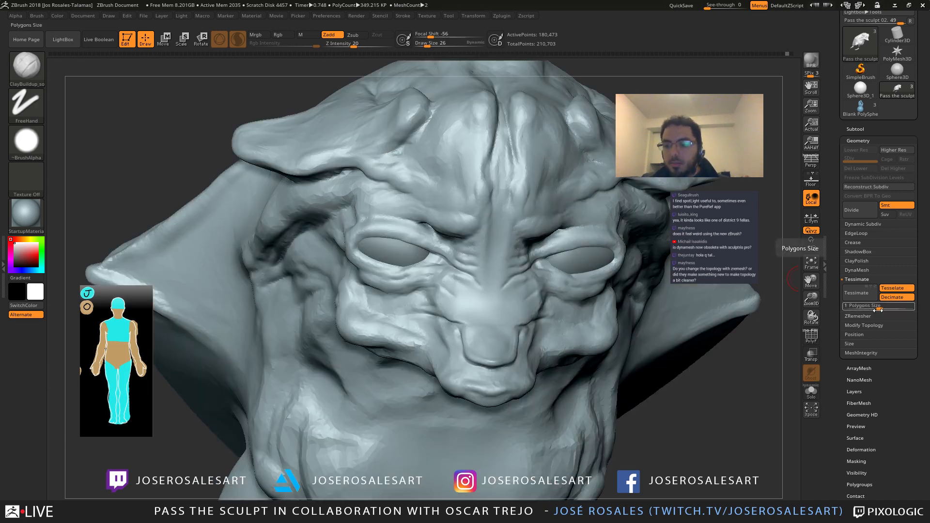
pyautogui.keyDown('alt'); pyautogui.moveTo(516, 245); pyautogui.dragTo(438, 217, button='right'); pyautogui.keyUp('alt')
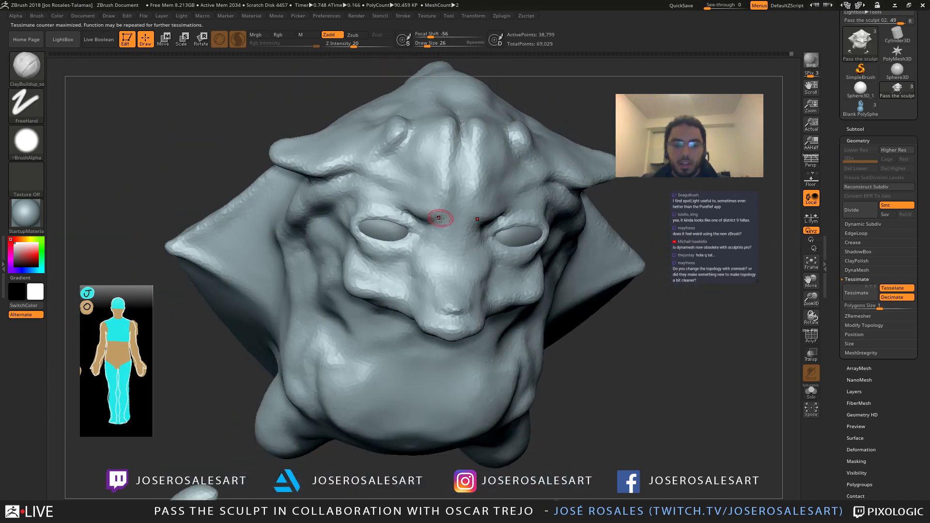
pyautogui.hotkey('shift', 'f')
pyautogui.moveTo(451, 248); pyautogui.dragTo(570, 247, button='right')
# Step: Tessimate the head with Polygons Size 0.21312 and inspect the mesh density around the face and neck
pyautogui.moveTo(880, 307); pyautogui.dragTo(871, 307)
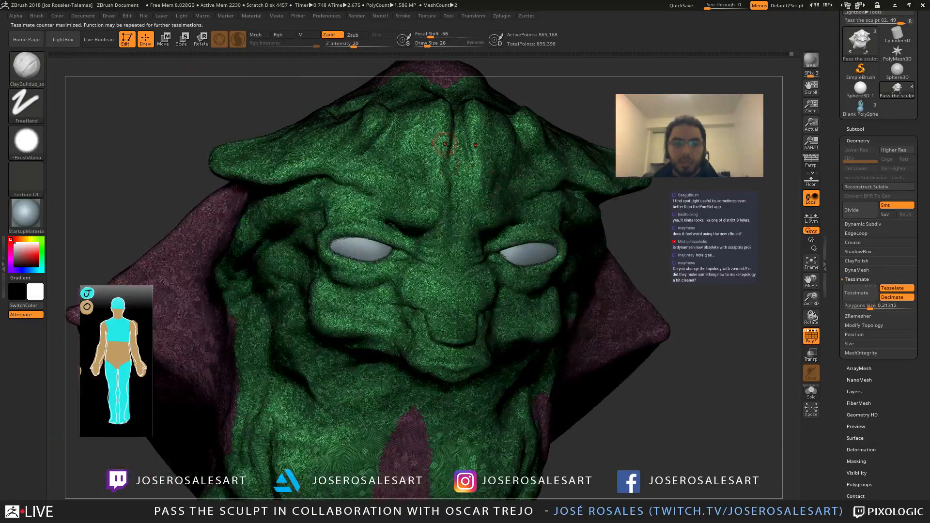
pyautogui.moveTo(469, 232); pyautogui.dragTo(359, 267, button='right')
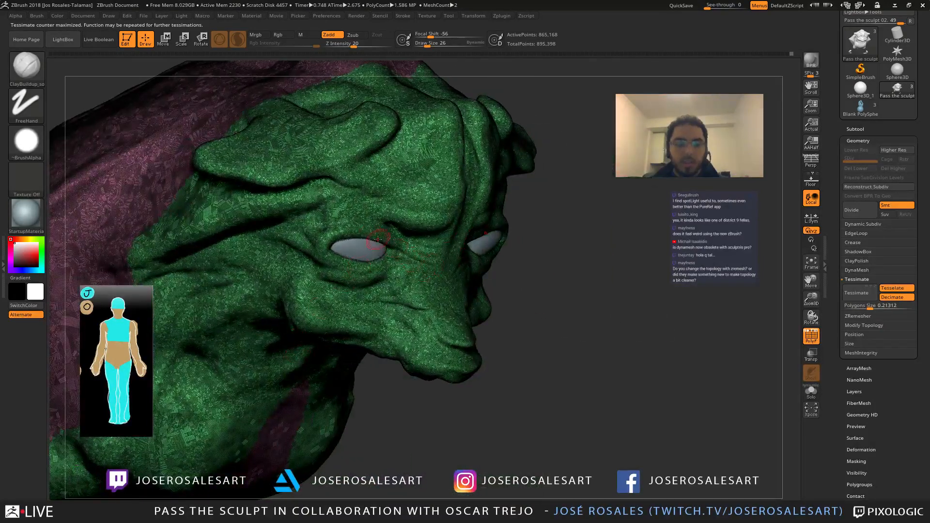
pyautogui.moveTo(432, 210); pyautogui.dragTo(412, 204, button='right')
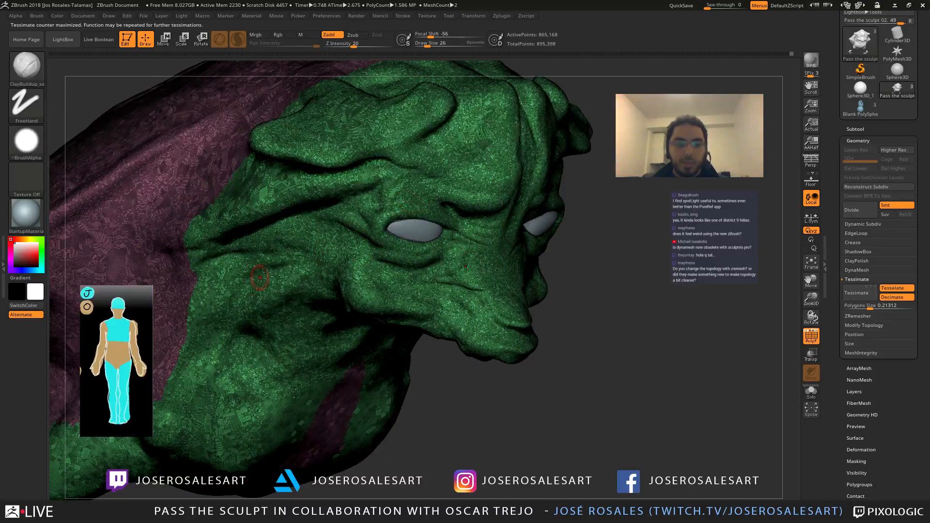
pyautogui.moveTo(261, 277)
pyautogui.mouseDown(button='right')
pyautogui.moveTo(320, 256)
pyautogui.moveTo(384, 215)
pyautogui.moveTo(430, 224)
pyautogui.mouseUp(button='right')
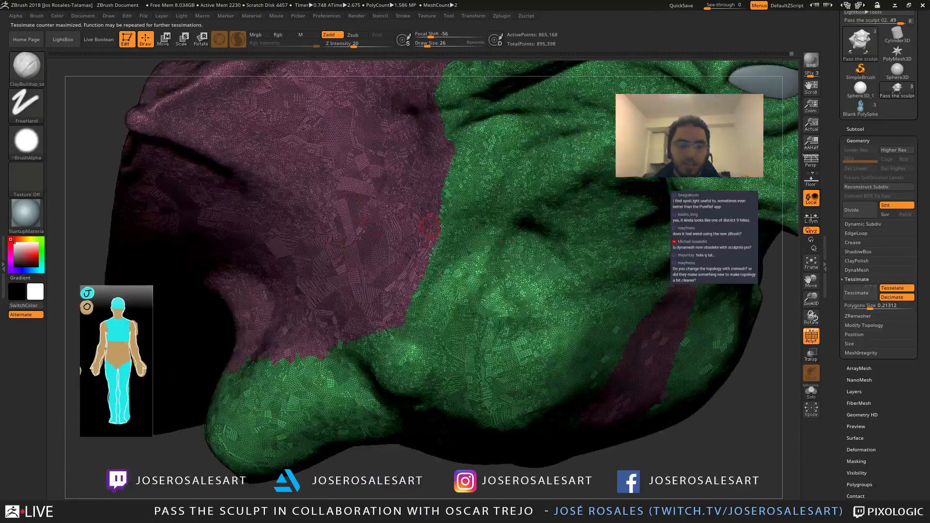
# Step: Tessimate the head with Polygons Size 4.51852 and view the whole coarse mesh
pyautogui.moveTo(872, 307); pyautogui.dragTo(888, 306)
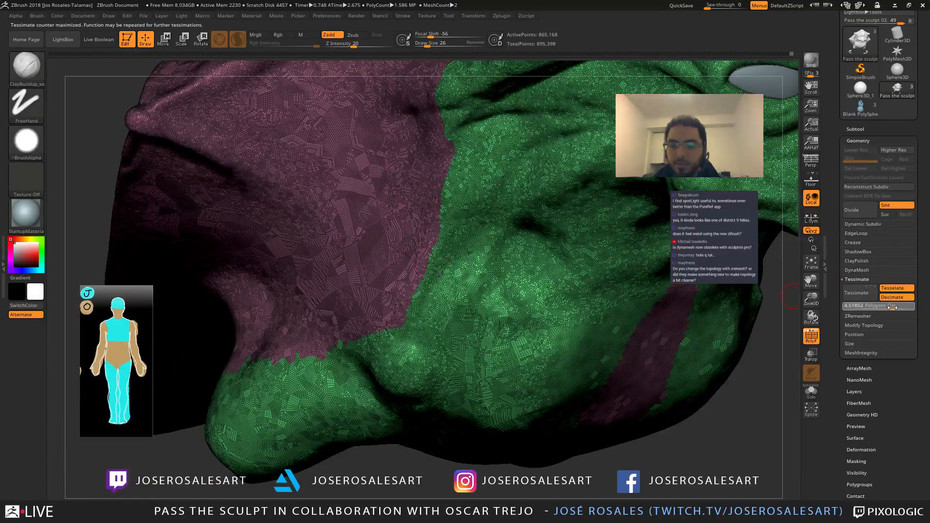
pyautogui.click(860, 293)
pyautogui.keyDown('alt'); pyautogui.moveTo(538, 242); pyautogui.dragTo(509, 251, button='right'); pyautogui.keyUp('alt')
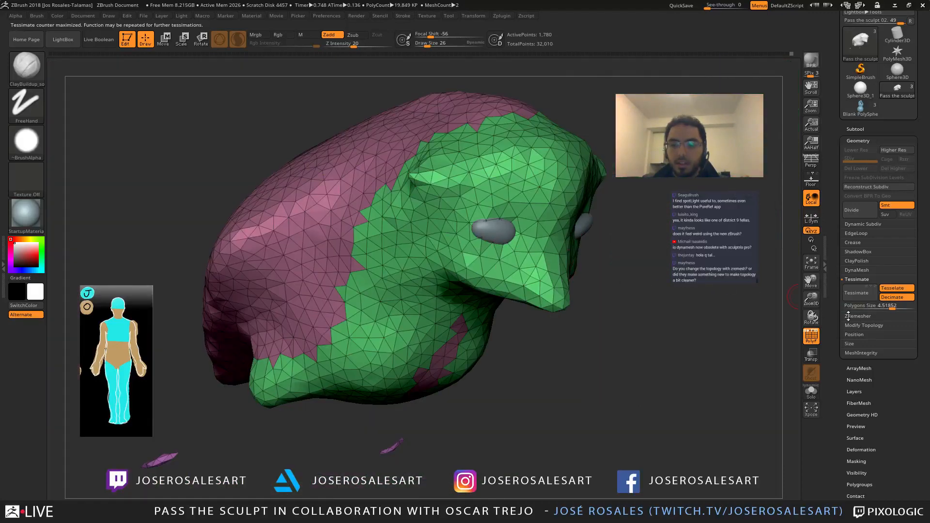
# Step: Tessimate the head with Polygons Size 0.46286 and again with 0.95321
pyautogui.moveTo(898, 311); pyautogui.dragTo(890, 311)
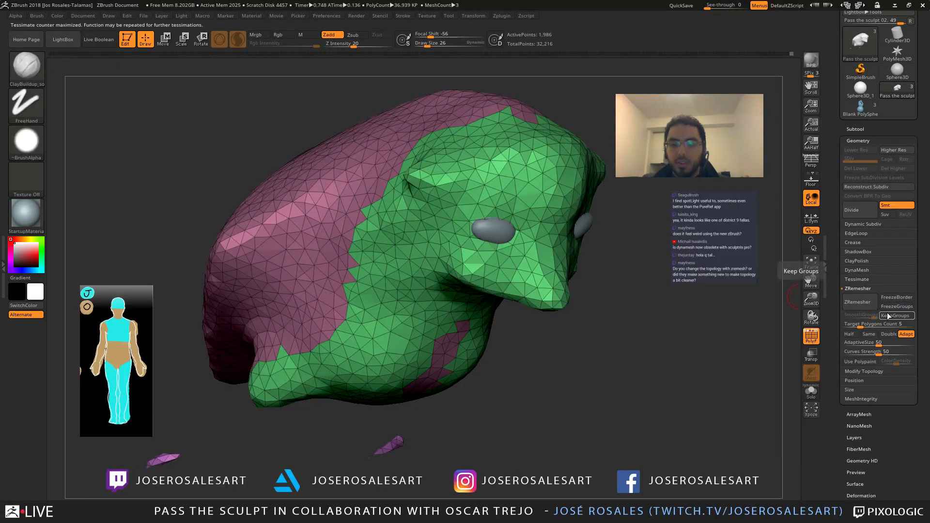
pyautogui.click(865, 280)
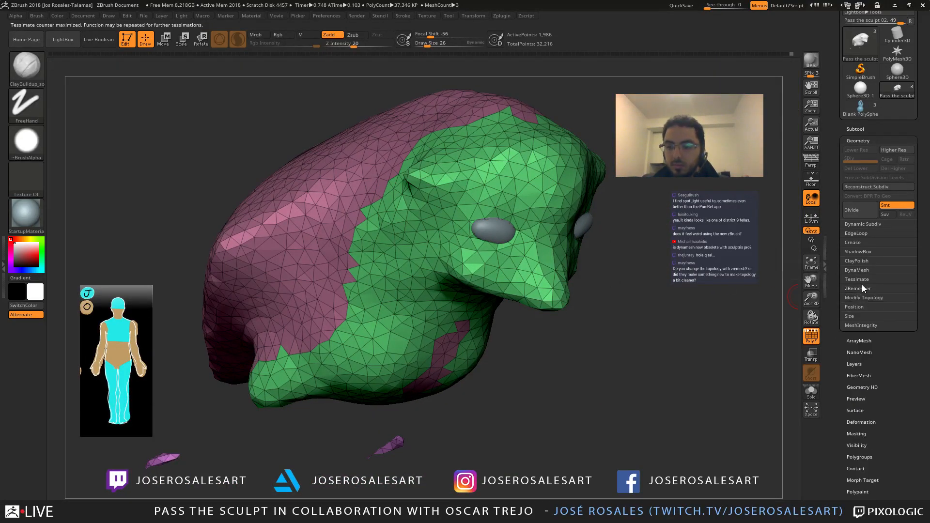
pyautogui.click(858, 279)
pyautogui.moveTo(889, 306); pyautogui.dragTo(875, 307)
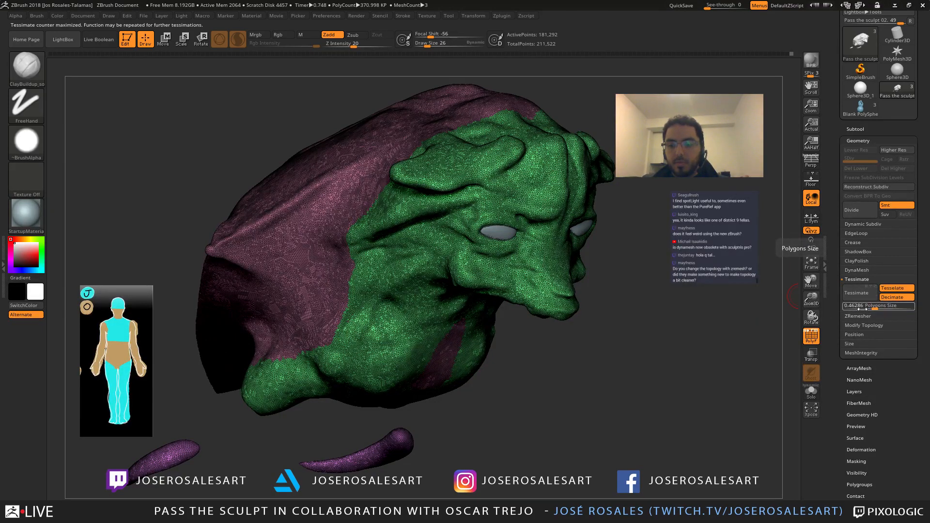
pyautogui.moveTo(878, 308); pyautogui.dragTo(880, 308)
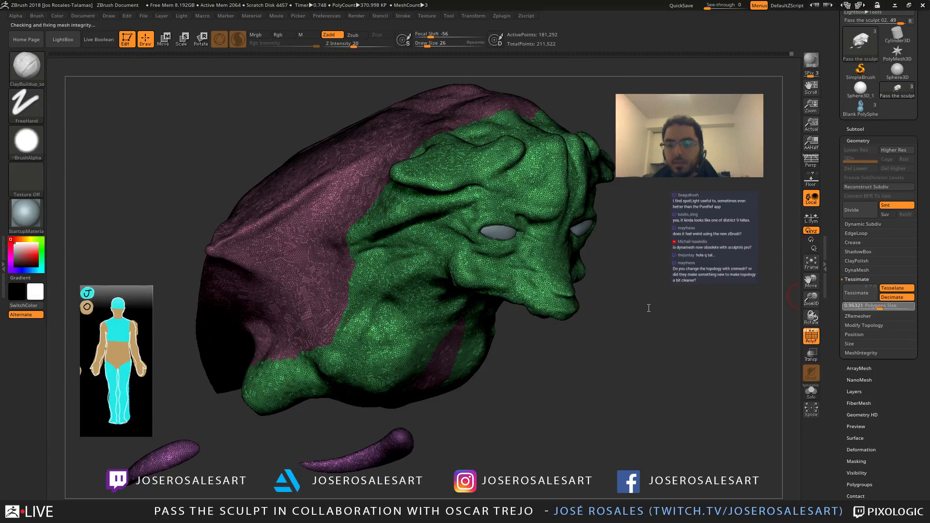
pyautogui.moveTo(648, 307); pyautogui.dragTo(622, 286)
# Step: Undo the Tessimate passes on the head and hide the wireframe
pyautogui.hotkey('ctrl', 'z')
pyautogui.moveTo(630, 214)
pyautogui.mouseDown()
pyautogui.moveTo(514, 169)
pyautogui.moveTo(524, 218)
pyautogui.mouseUp()
pyautogui.hotkey('shift', 'f')
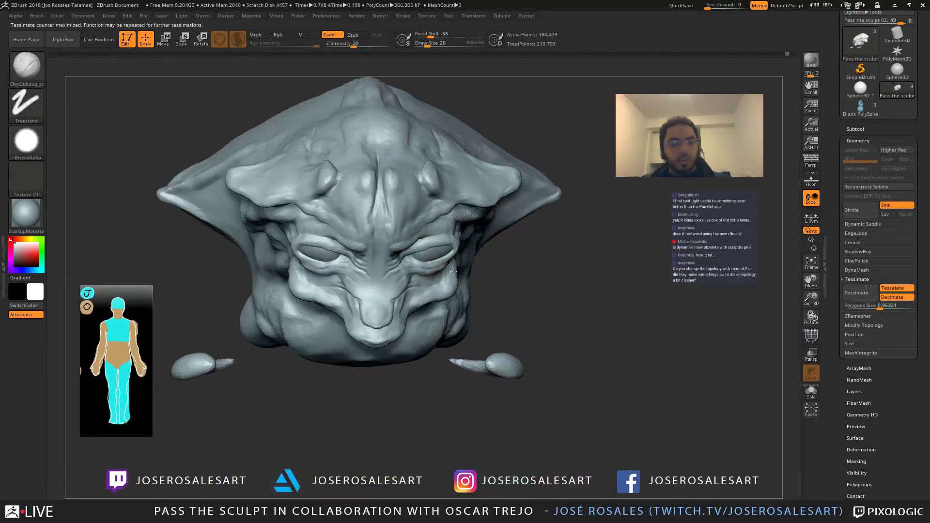
# Step: Save the creature sculpt as a tool file
pyautogui.moveTo(410, 293); pyautogui.dragTo(793, 99)
pyautogui.moveTo(839, 151); pyautogui.dragTo(859, 185)
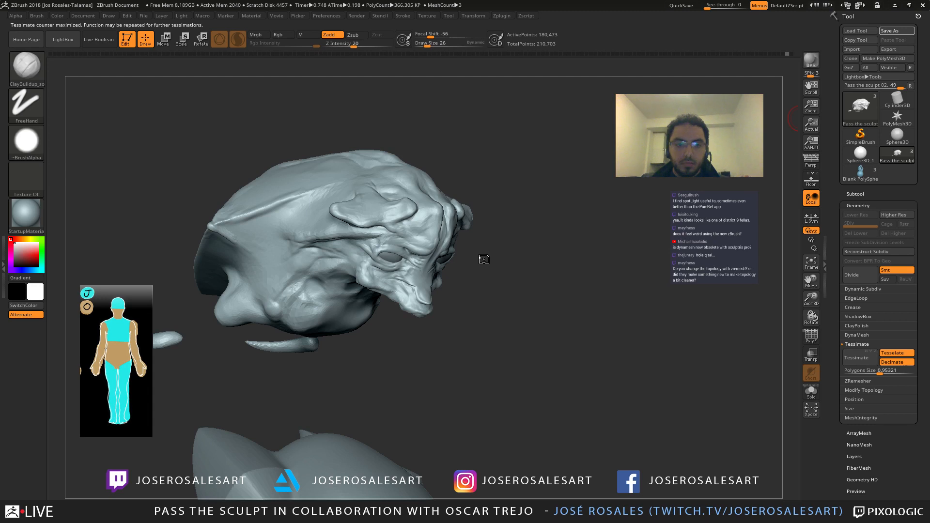
pyautogui.keyDown('alt'); pyautogui.moveTo(372, 215); pyautogui.dragTo(391, 218, button='right'); pyautogui.keyUp('alt')
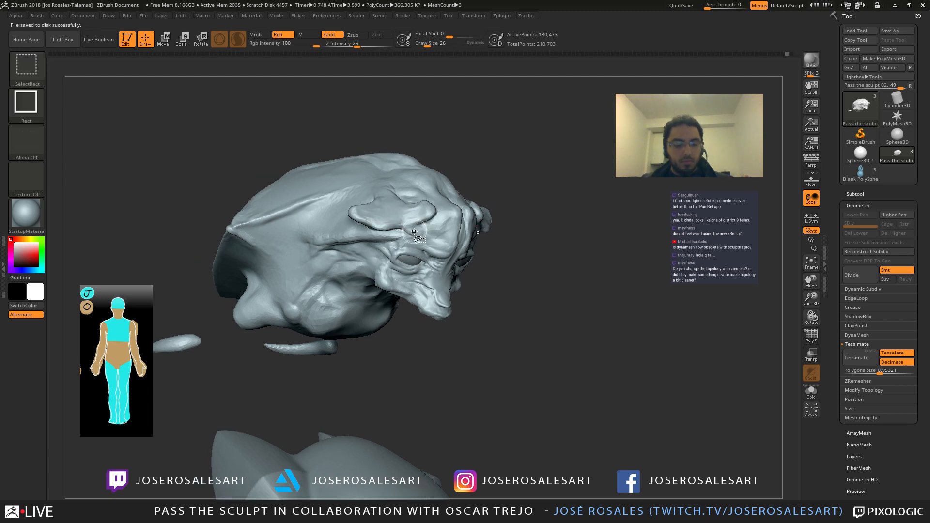
# Step: Duplicate the creature's head subtool, and isolate the eyeballs subtool in Solo mode
pyautogui.hotkey('ctrl', 'shift', 'd')
pyautogui.keyDown('alt'); pyautogui.moveTo(544, 235); pyautogui.dragTo(561, 241); pyautogui.keyUp('alt')
pyautogui.keyDown('alt'); pyautogui.click(428, 266); pyautogui.keyUp('alt')
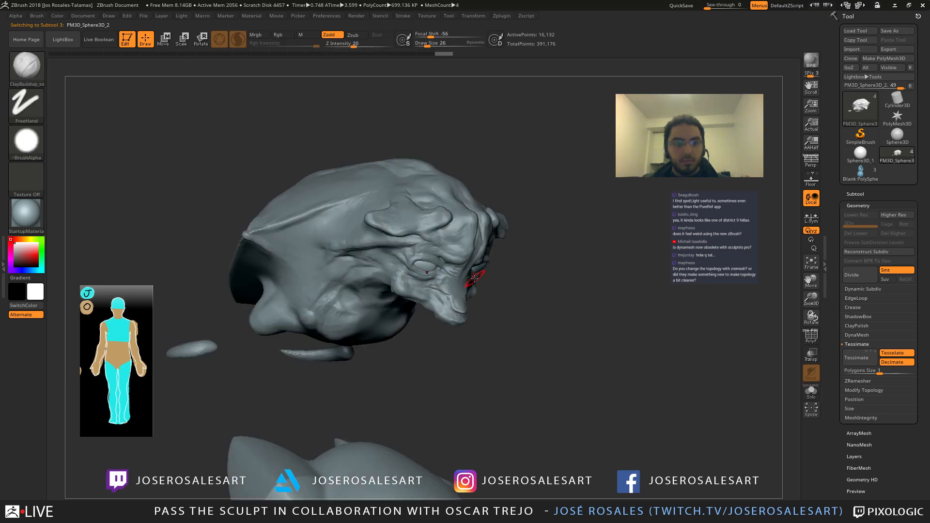
pyautogui.hotkey('ctrl', 'shift', 's')
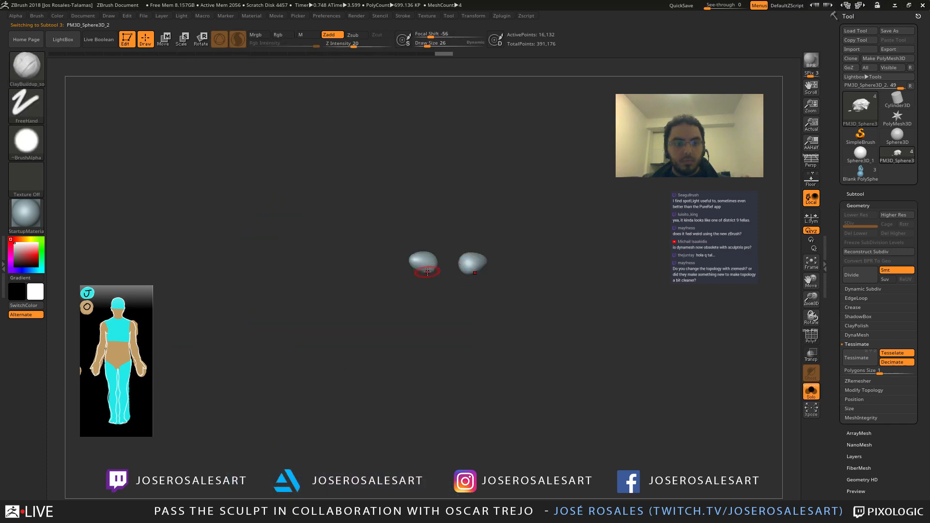
pyautogui.keyDown('ctrl'); pyautogui.moveTo(423, 269); pyautogui.dragTo(426, 264, button='right'); pyautogui.keyUp('ctrl')
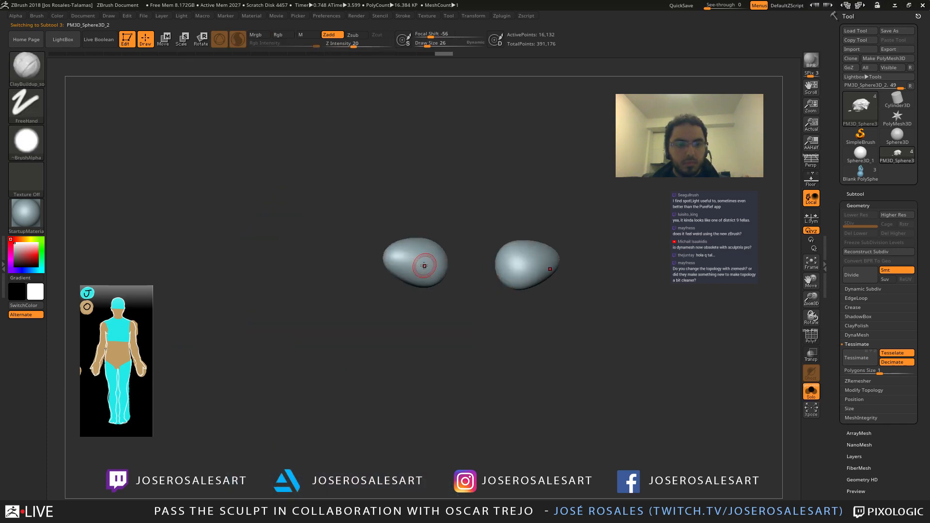
pyautogui.press('shift')
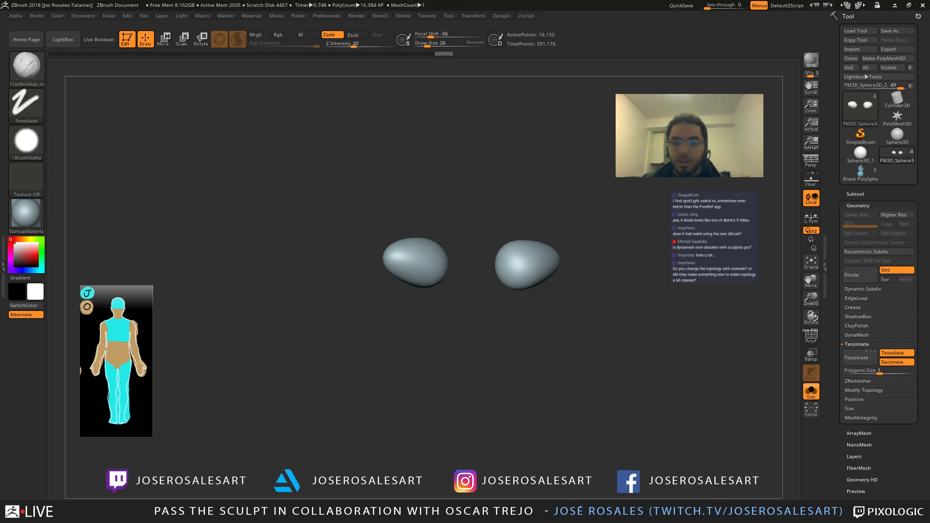
# Step: Switch to the Blank PolySphere tool and view the whole chimpanzee sitting on its sphere from the front
pyautogui.click(861, 172)
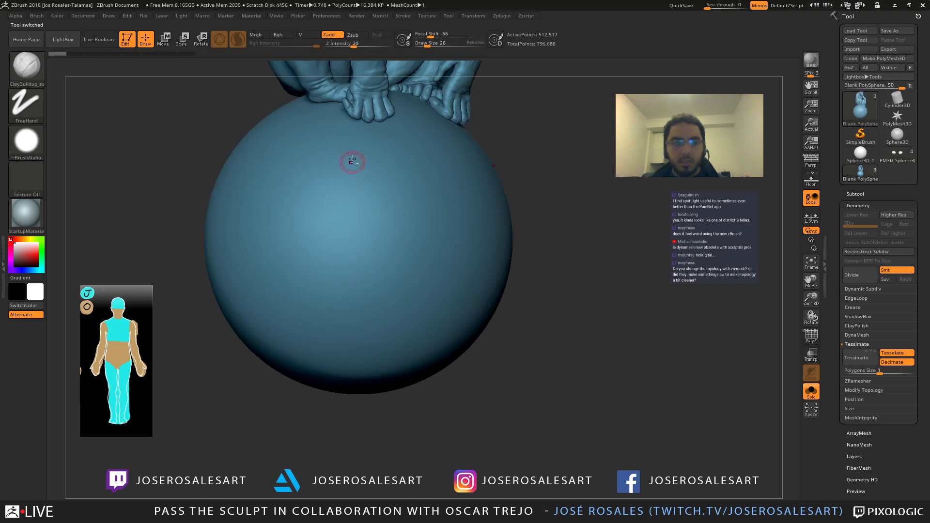
pyautogui.moveTo(359, 193); pyautogui.dragTo(379, 212, button='right')
pyautogui.moveTo(336, 173); pyautogui.dragTo(303, 182, button='right')
pyautogui.keyDown('alt'); pyautogui.moveTo(303, 182); pyautogui.dragTo(354, 218, button='right'); pyautogui.keyUp('alt')
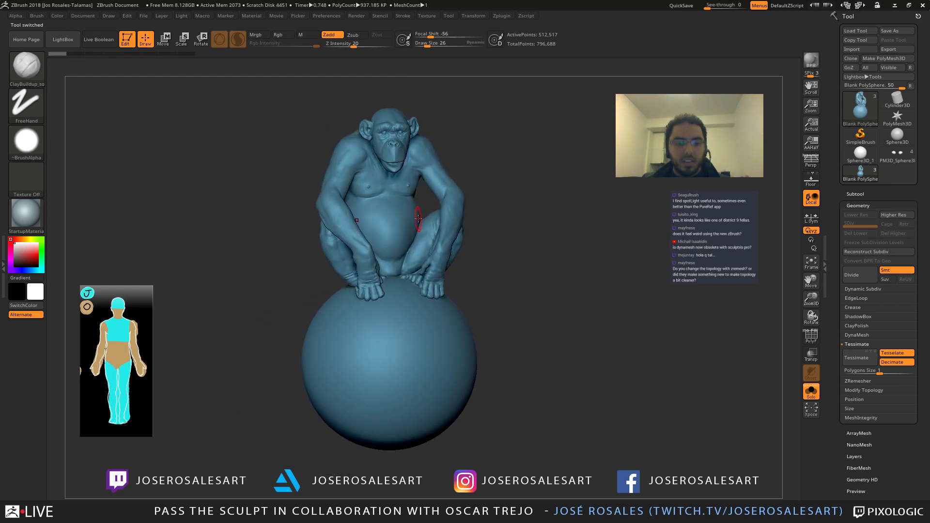
# Step: Switch from the chimpanzee back to the creature's eyeballs tool and turn off Solo to show the whole creature sculpt
pyautogui.keyDown('ctrl'); pyautogui.moveTo(417, 214); pyautogui.dragTo(457, 225, button='right'); pyautogui.keyUp('ctrl')
pyautogui.keyDown('alt'); pyautogui.moveTo(521, 221); pyautogui.dragTo(581, 198, button='right'); pyautogui.keyUp('alt')
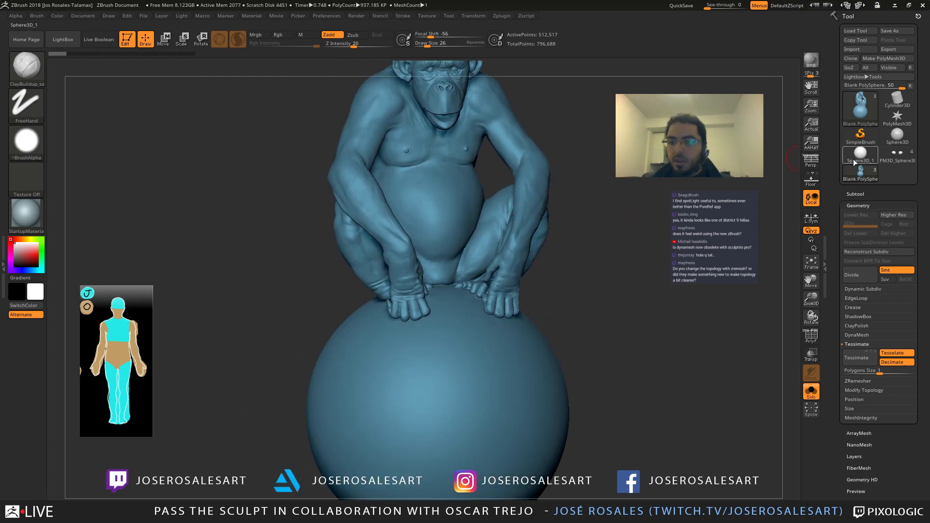
pyautogui.click(897, 154)
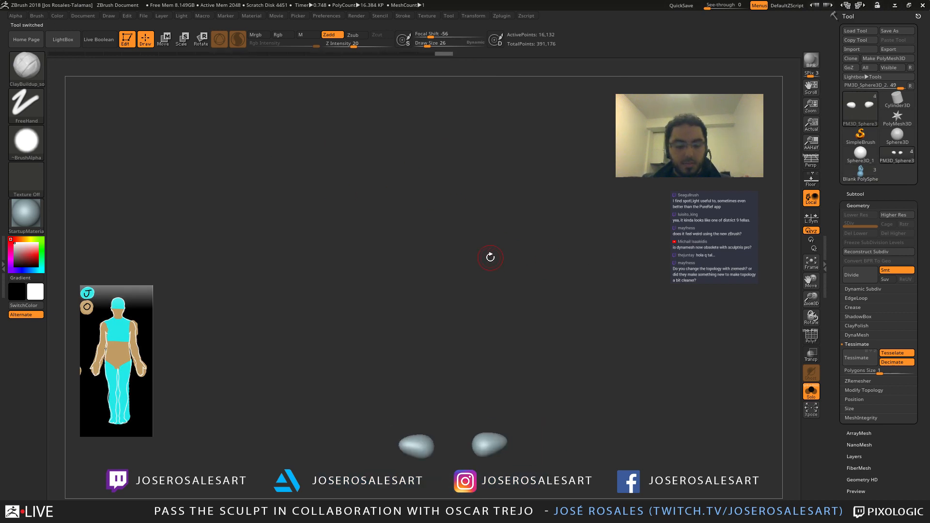
pyautogui.hotkey('shift', 's')
pyautogui.keyDown('alt'); pyautogui.moveTo(470, 359); pyautogui.dragTo(453, 133, button='right'); pyautogui.keyUp('alt')
pyautogui.keyDown('alt'); pyautogui.moveTo(527, 199); pyautogui.dragTo(497, 189, button='right'); pyautogui.keyUp('alt')
pyautogui.keyDown('ctrl'); pyautogui.moveTo(497, 189); pyautogui.dragTo(460, 170, button='right'); pyautogui.keyUp('ctrl')
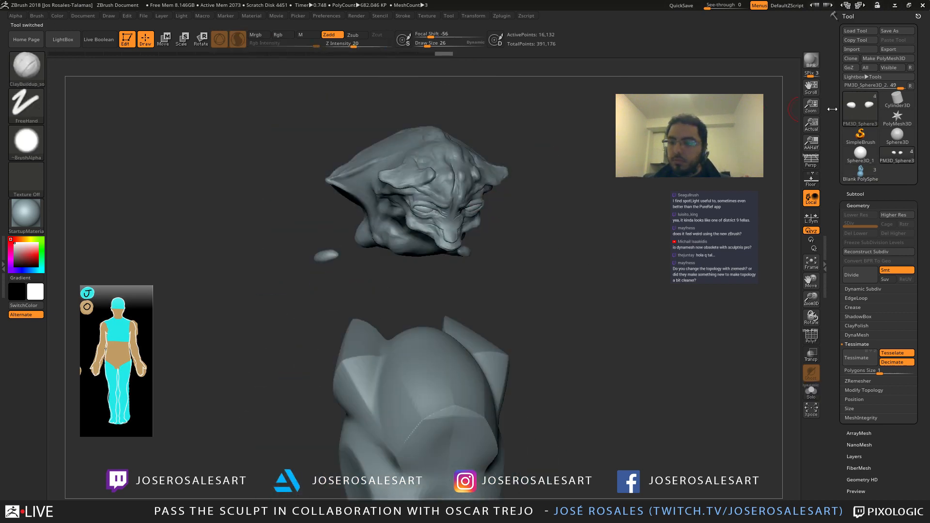
# Step: Save the creature sculpt as a tool file, then view it from the side
pyautogui.click(900, 58)
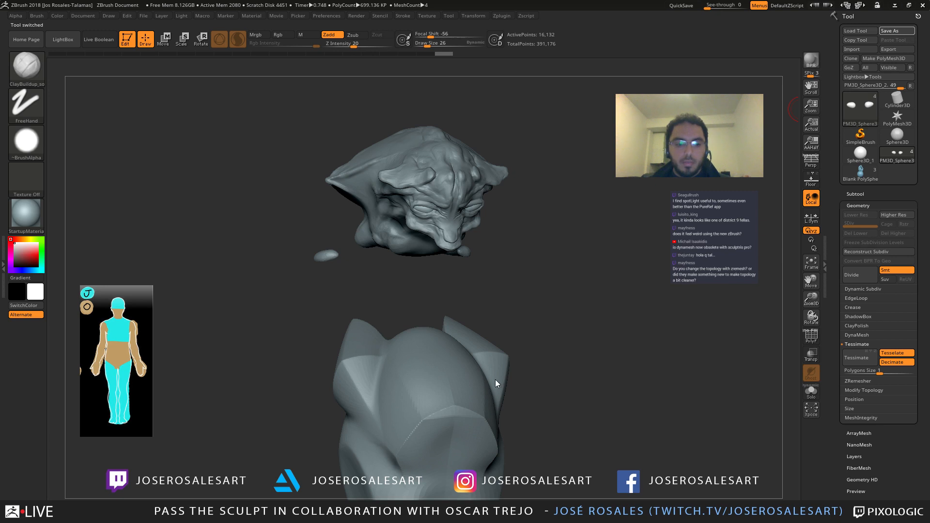
pyautogui.moveTo(469, 269); pyautogui.dragTo(412, 261)
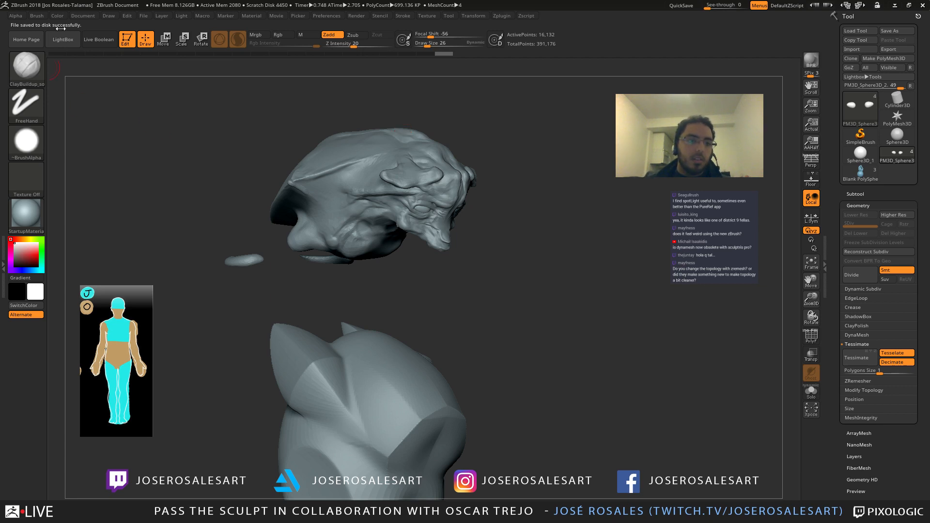
# Step: Initialize ZBrush to its startup state and reduce the document's background gradient Range for a flat backdrop
pyautogui.click(326, 16)
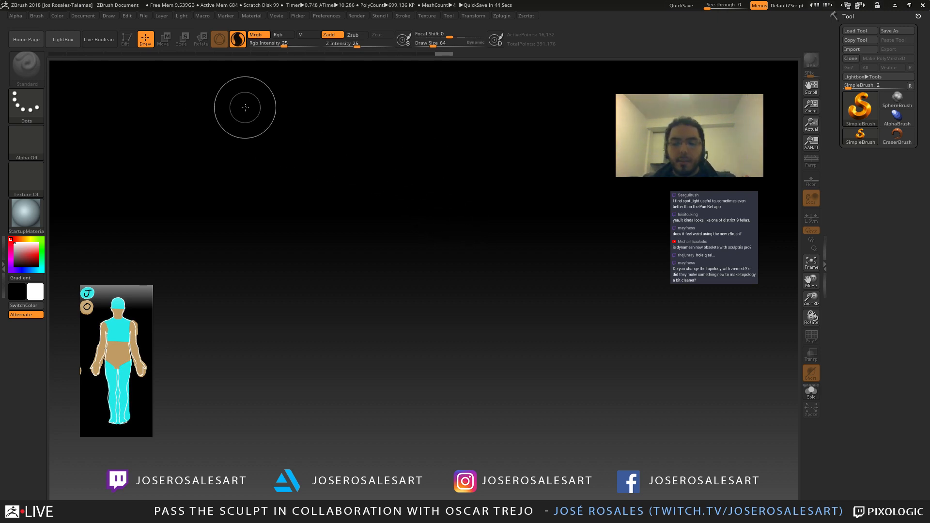
pyautogui.click(36, 17)
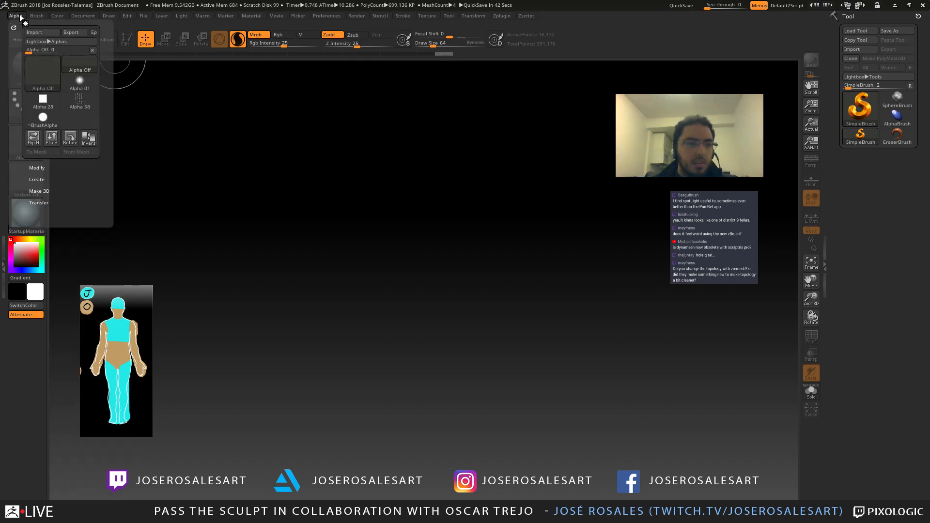
pyautogui.moveTo(76, 15)
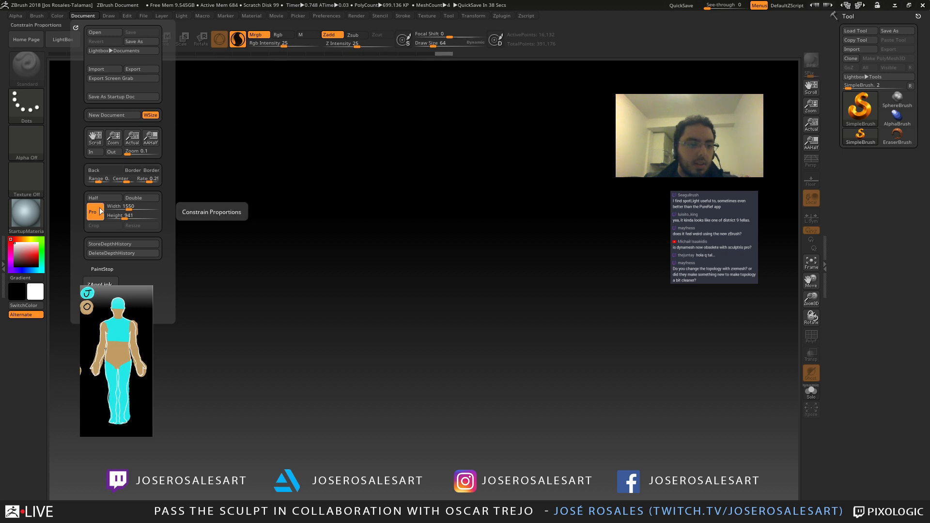
pyautogui.moveTo(99, 183); pyautogui.dragTo(88, 182)
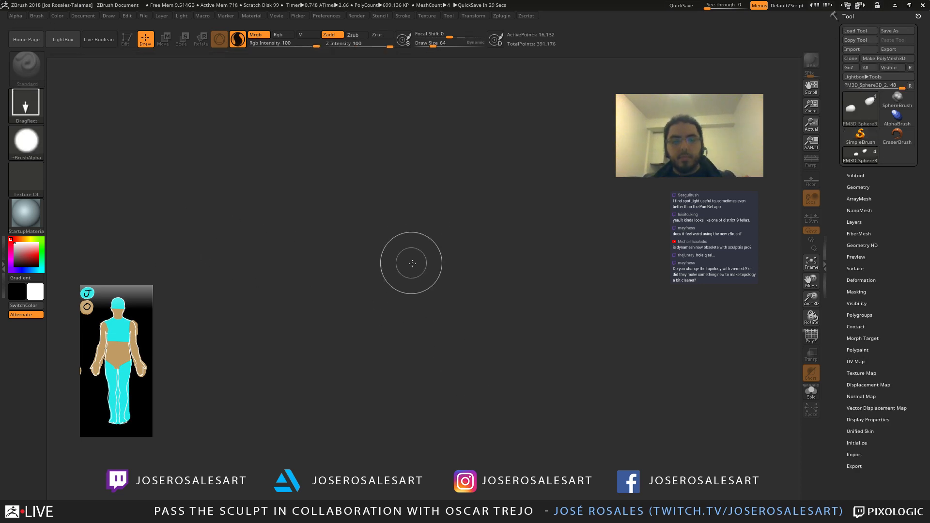
# Step: Put the reloaded creature sculpt in Edit mode, frame it on the canvas, and select its head subtool
pyautogui.press('t')
pyautogui.press('f')
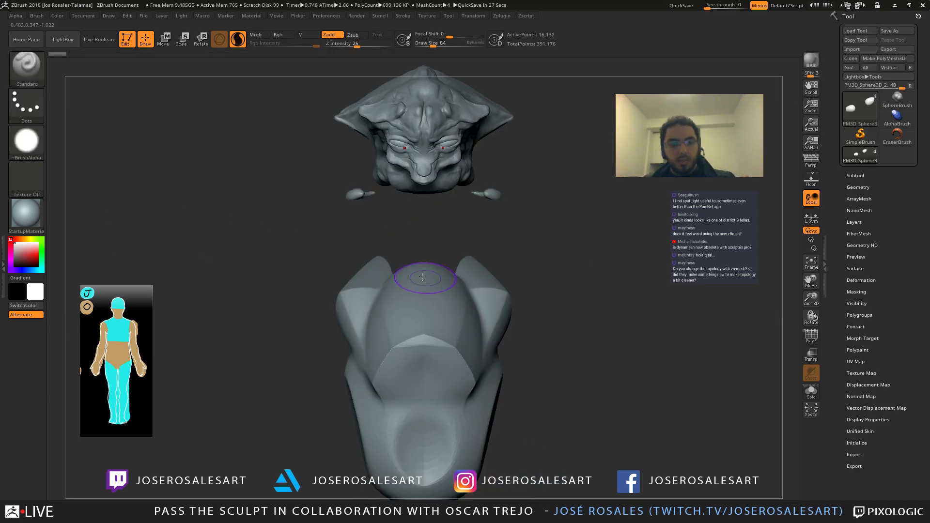
pyautogui.moveTo(358, 233)
pyautogui.mouseDown(button='right')
pyautogui.moveTo(413, 180)
pyautogui.moveTo(404, 238)
pyautogui.moveTo(417, 236)
pyautogui.moveTo(439, 257)
pyautogui.mouseUp(button='right')
pyautogui.keyDown('alt'); pyautogui.click(413, 178); pyautogui.keyUp('alt')
pyautogui.moveTo(438, 257); pyautogui.dragTo(466, 200, button='right')
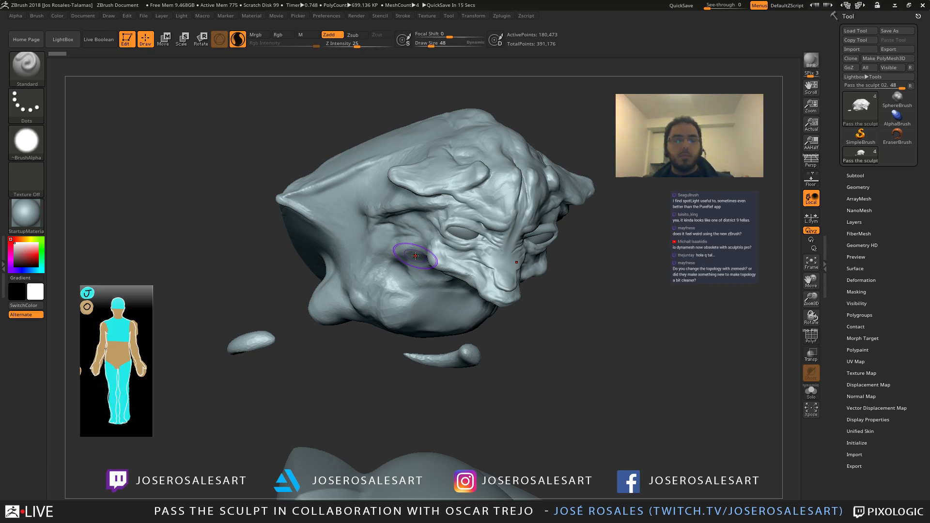
# Step: Show the wireframe on the creature's head and set the brush Draw Size to 36
pyautogui.hotkey('shift', 'f')
pyautogui.press('s')
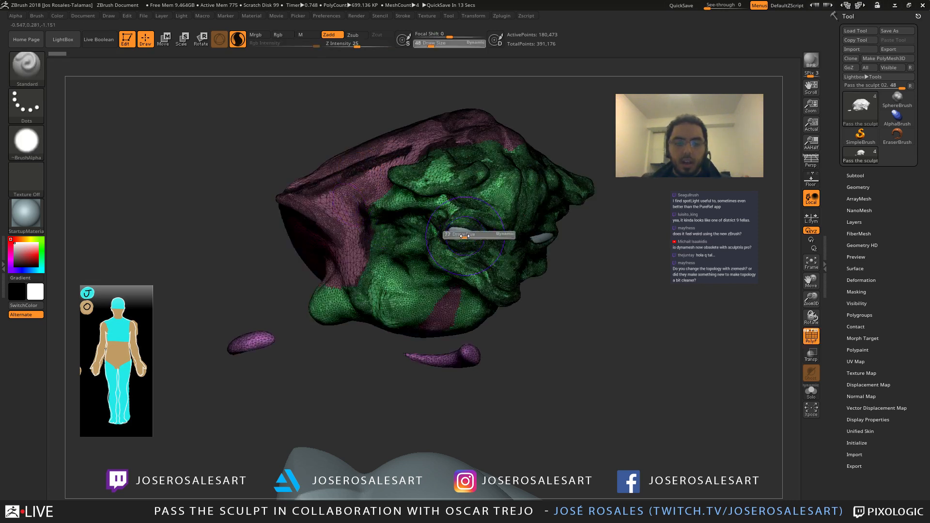
pyautogui.click(456, 236)
pyautogui.scroll(6, 456, 241)
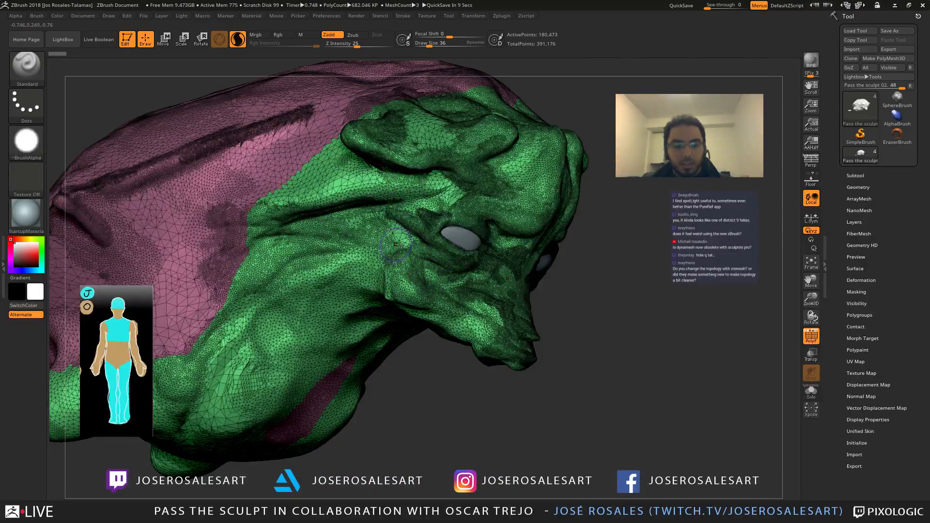
# Step: Hide the wireframe and carve a crease at the corner of the creature's eye with the DamStandard brush
pyautogui.press('b')
pyautogui.press('d')
pyautogui.press('s')
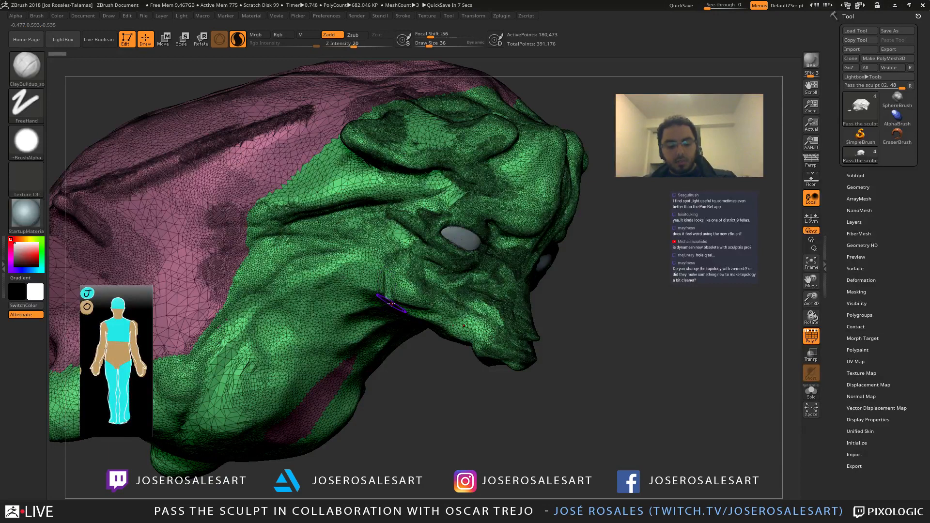
pyautogui.hotkey('shift', 'f')
pyautogui.moveTo(435, 236); pyautogui.dragTo(334, 234, button='right')
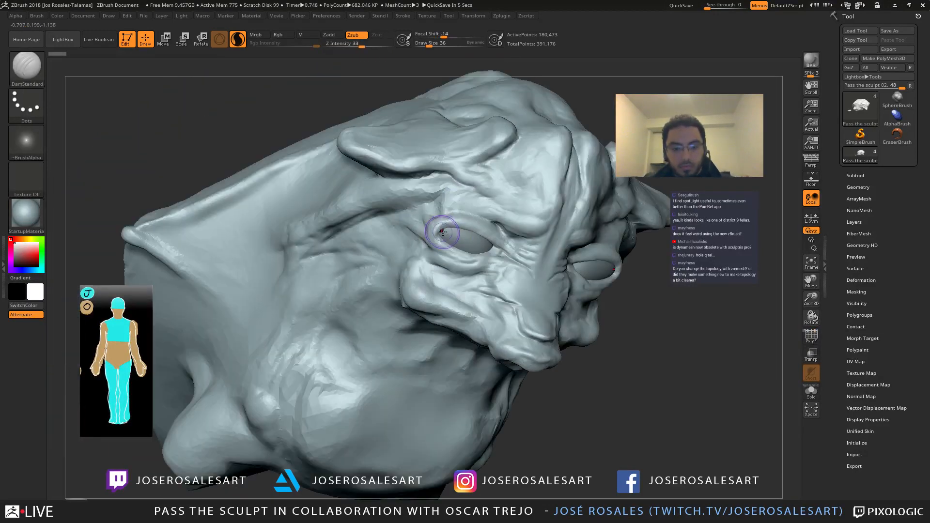
pyautogui.moveTo(444, 232); pyautogui.dragTo(436, 236)
pyautogui.moveTo(451, 250); pyautogui.dragTo(566, 250, button='right')
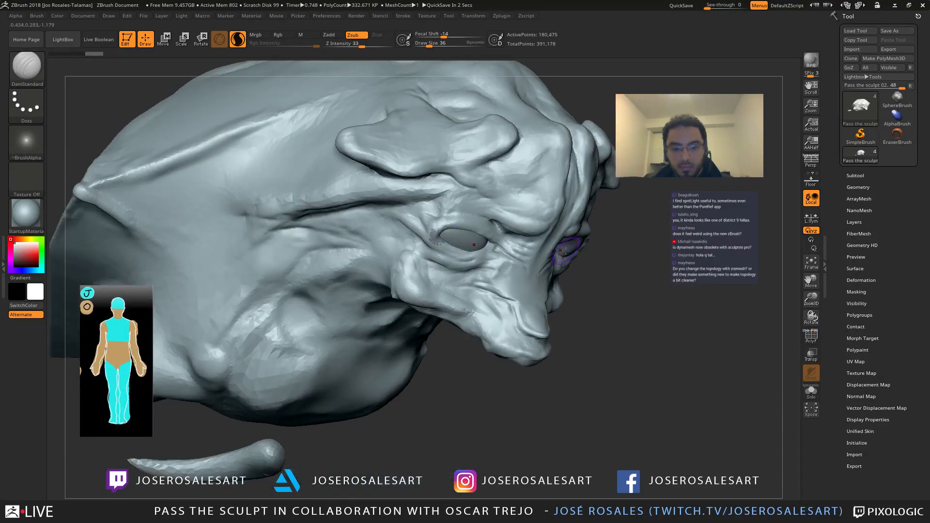
# Step: Delete the duplicate head subtool Pass the sculpt 03 and select the head subtool Pass the sculpt 02
pyautogui.click(856, 176)
pyautogui.click(856, 396)
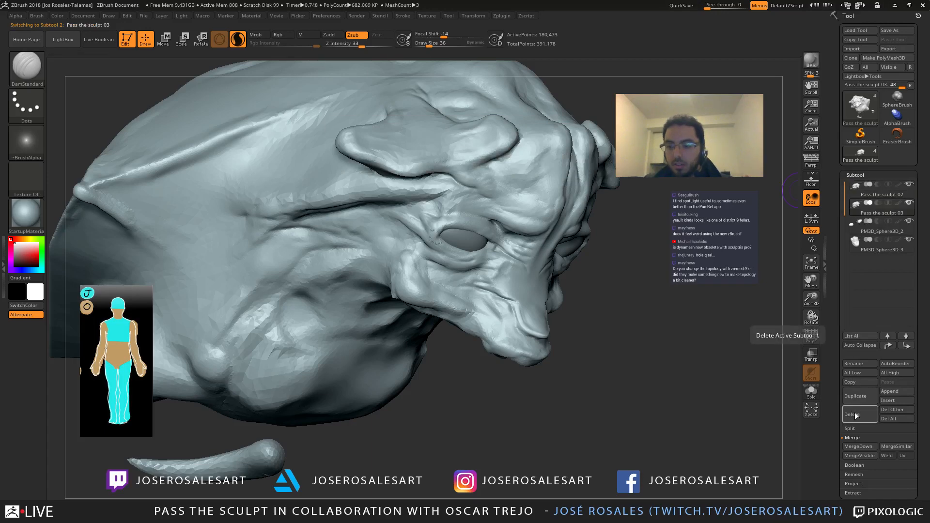
pyautogui.click(856, 414)
pyautogui.click(772, 442)
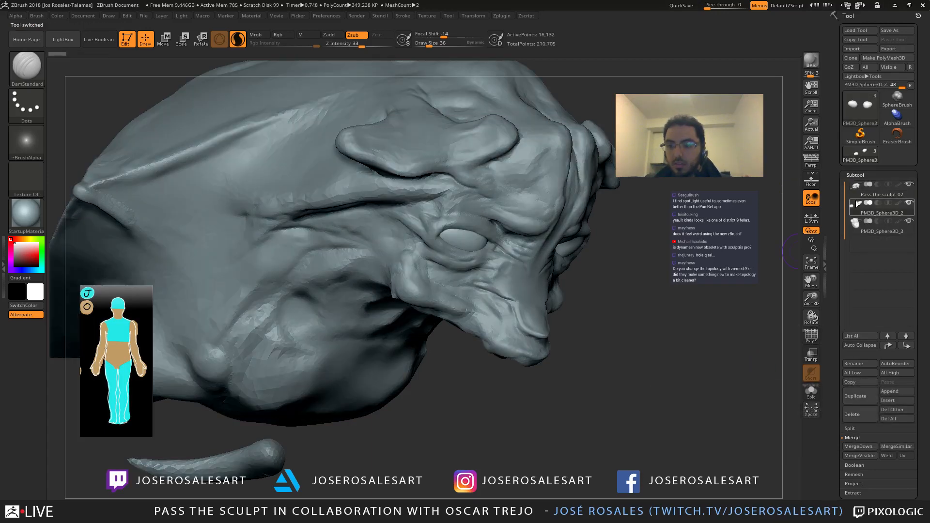
pyautogui.click(868, 188)
# Step: Carve creases between the eyes and snout with DamStandard, and build up the folds there with ClayBuildup at Draw Size 21
pyautogui.moveTo(603, 267)
pyautogui.mouseDown(button='right')
pyautogui.moveTo(482, 320)
pyautogui.moveTo(425, 268)
pyautogui.moveTo(438, 271)
pyautogui.moveTo(466, 300)
pyautogui.moveTo(412, 276)
pyautogui.mouseUp(button='right')
pyautogui.moveTo(410, 264); pyautogui.dragTo(380, 291)
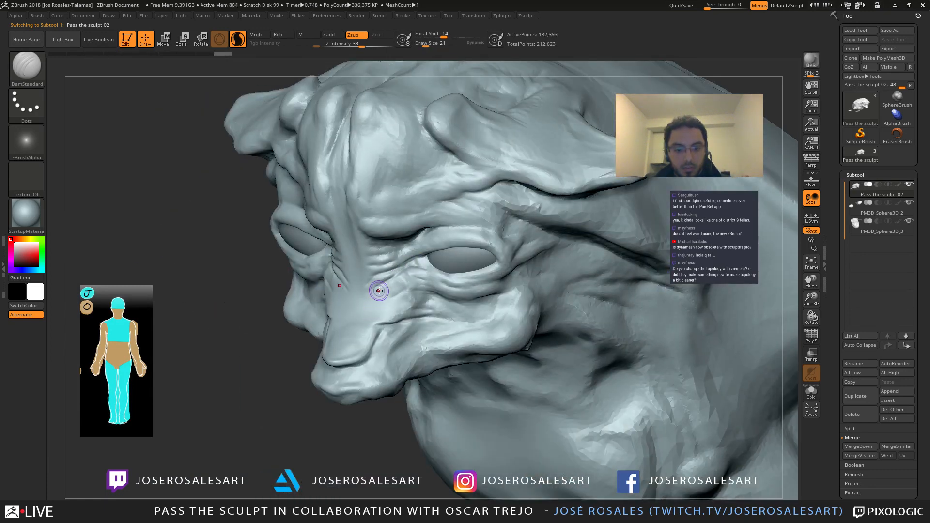
pyautogui.press('b')
pyautogui.press('c')
pyautogui.press('b')
pyautogui.moveTo(335, 280); pyautogui.dragTo(376, 283, button='right')
pyautogui.moveTo(367, 286); pyautogui.dragTo(378, 279)
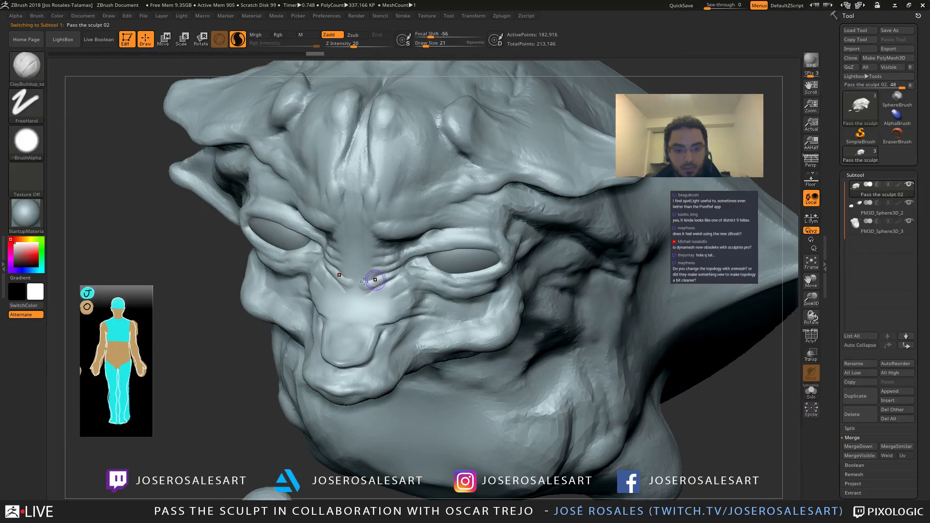
pyautogui.moveTo(344, 290)
pyautogui.keyDown('ctrl'); pyautogui.mouseDown(button='right')
pyautogui.moveTo(343, 272)
pyautogui.moveTo(380, 272)
pyautogui.moveTo(331, 271)
pyautogui.mouseUp(button='right'); pyautogui.keyUp('ctrl')
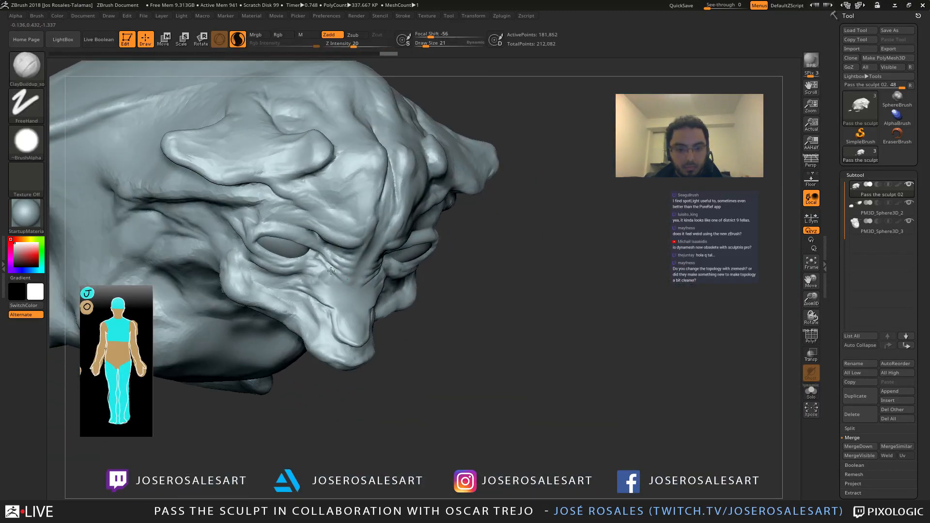
pyautogui.moveTo(335, 277); pyautogui.dragTo(336, 282)
pyautogui.moveTo(336, 287)
pyautogui.keyDown('ctrl'); pyautogui.mouseDown(button='right')
pyautogui.moveTo(330, 273)
pyautogui.moveTo(370, 286)
pyautogui.moveTo(438, 274)
pyautogui.mouseUp(button='right'); pyautogui.keyUp('ctrl')
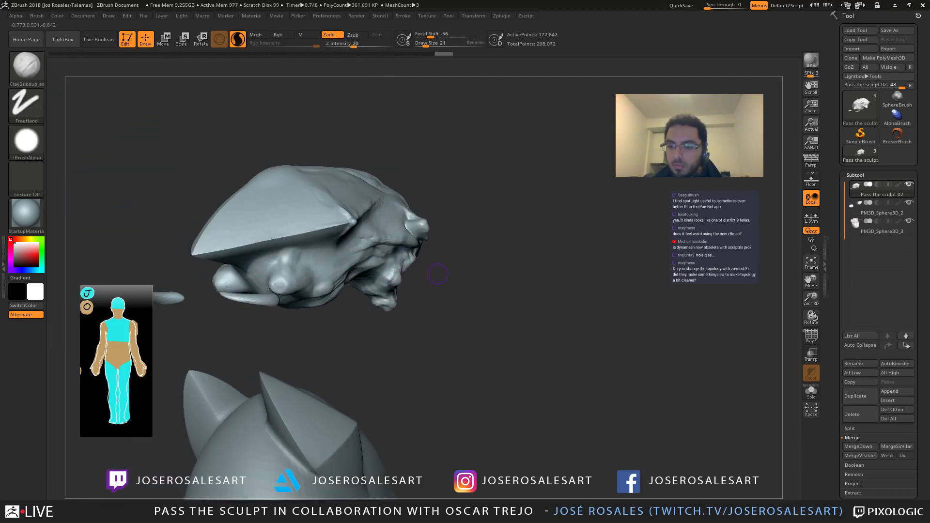
# Step: Undo the last two strokes and reshape the underside of the head with the Move brush at Draw Size 188
pyautogui.moveTo(437, 274)
pyautogui.mouseDown(button='right')
pyautogui.moveTo(414, 310)
pyautogui.moveTo(298, 248)
pyautogui.moveTo(334, 231)
pyautogui.moveTo(417, 250)
pyautogui.moveTo(381, 255)
pyautogui.mouseUp(button='right')
pyautogui.hotkey('ctrl', 'z')
pyautogui.hotkey('ctrl', 'z')
pyautogui.press('b')
pyautogui.press('m')
pyautogui.press('v')
pyautogui.press(']')
pyautogui.press(']')
pyautogui.press(']')
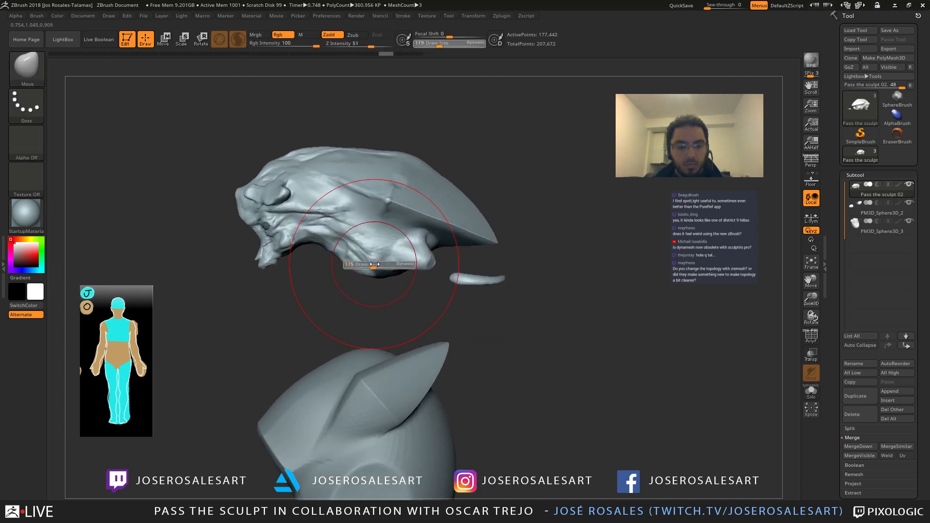
pyautogui.moveTo(357, 258); pyautogui.dragTo(353, 254)
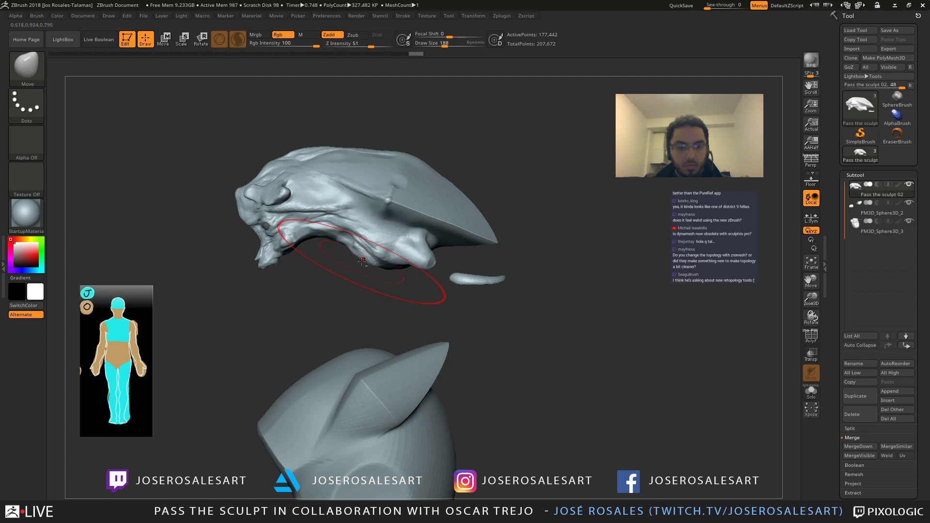
pyautogui.keyDown('alt'); pyautogui.moveTo(363, 249); pyautogui.dragTo(373, 239, button='right'); pyautogui.keyUp('alt')
# Step: Build up the edge of the head's pointed shell with the ClayBuildup brush at Draw Size 28
pyautogui.press('b')
pyautogui.press('c')
pyautogui.press('b')
pyautogui.press('[')
pyautogui.press('[')
pyautogui.press('[')
pyautogui.press('[')
pyautogui.keyDown('alt'); pyautogui.moveTo(431, 249); pyautogui.dragTo(387, 286, button='right'); pyautogui.keyUp('alt')
pyautogui.moveTo(374, 160)
pyautogui.mouseDown(button='right')
pyautogui.moveTo(390, 232)
pyautogui.moveTo(358, 224)
pyautogui.moveTo(344, 206)
pyautogui.moveTo(354, 214)
pyautogui.moveTo(329, 239)
pyautogui.moveTo(338, 214)
pyautogui.moveTo(352, 210)
pyautogui.moveTo(339, 202)
pyautogui.moveTo(333, 260)
pyautogui.moveTo(357, 240)
pyautogui.moveTo(348, 253)
pyautogui.moveTo(346, 229)
pyautogui.moveTo(360, 224)
pyautogui.moveTo(335, 194)
pyautogui.moveTo(366, 245)
pyautogui.moveTo(339, 261)
pyautogui.moveTo(277, 266)
pyautogui.moveTo(194, 251)
pyautogui.moveTo(184, 227)
pyautogui.mouseUp(button='right')
pyautogui.press(']')
pyautogui.press('[')
pyautogui.press('[')
pyautogui.press('[')
pyautogui.press(']')
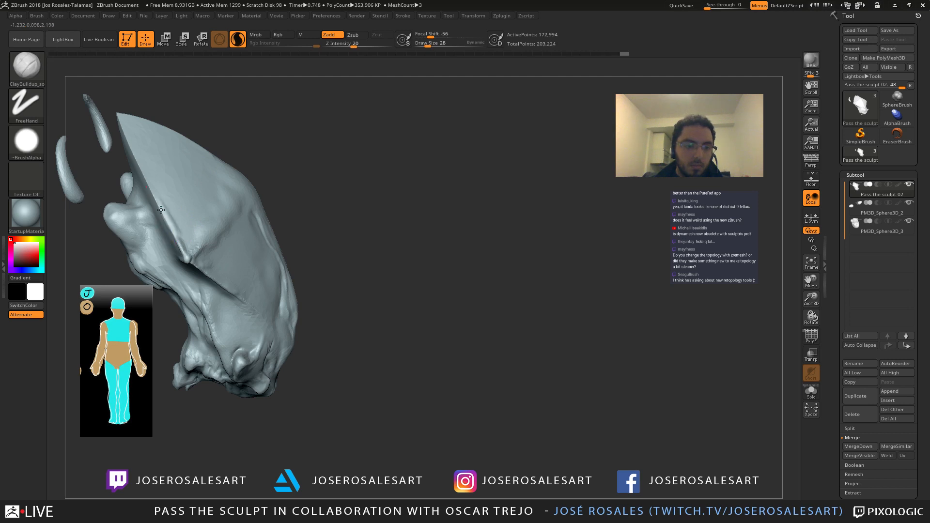
pyautogui.moveTo(160, 210); pyautogui.dragTo(177, 232)
pyautogui.moveTo(184, 228); pyautogui.dragTo(208, 214, button='right')
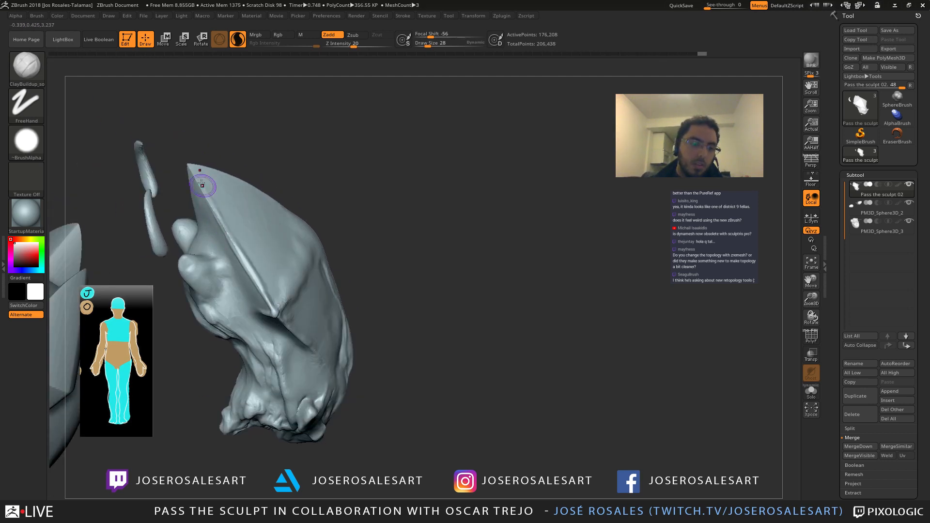
# Step: Smooth the built-up ridge along the edge of the head's shell
pyautogui.press('shift')
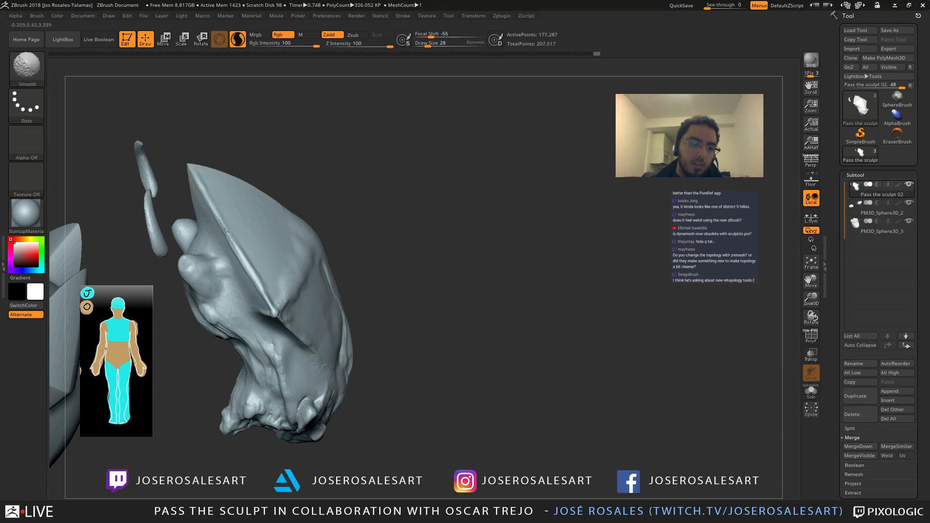
pyautogui.keyDown('shift'); pyautogui.moveTo(227, 243); pyautogui.dragTo(235, 260); pyautogui.keyUp('shift')
pyautogui.moveTo(213, 169); pyautogui.dragTo(208, 189, button='right')
pyautogui.keyDown('shift'); pyautogui.moveTo(216, 200); pyautogui.dragTo(239, 259); pyautogui.keyUp('shift')
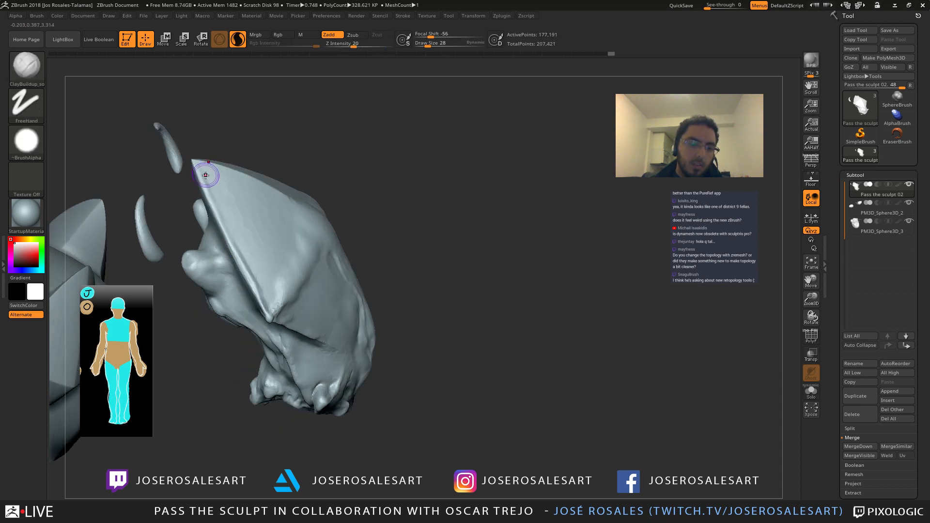
# Step: Build up and smooth the rear corner of the head's shell, and set the Draw Size to 51
pyautogui.moveTo(208, 174); pyautogui.dragTo(197, 166, button='right')
pyautogui.moveTo(208, 161); pyautogui.dragTo(227, 167)
pyautogui.moveTo(256, 193); pyautogui.dragTo(274, 184, button='right')
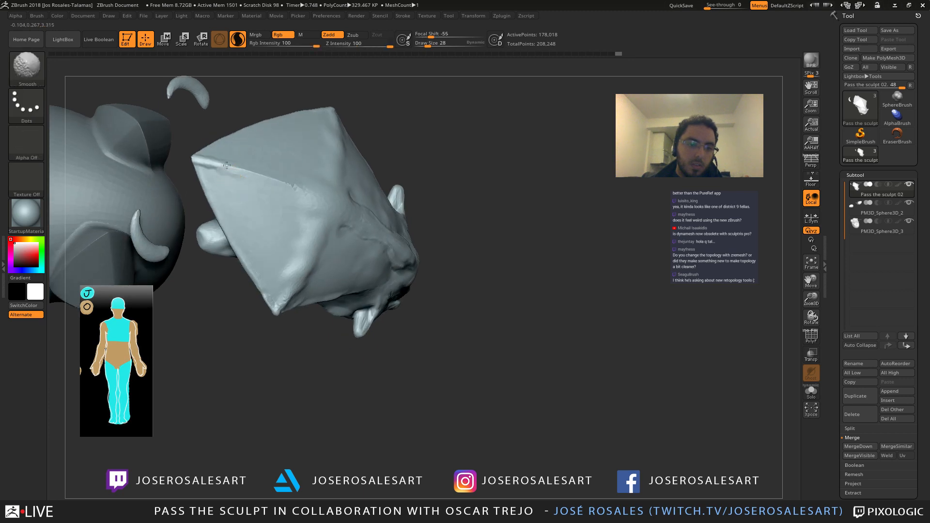
pyautogui.keyDown('shift'); pyautogui.moveTo(214, 166); pyautogui.dragTo(224, 189); pyautogui.keyUp('shift')
pyautogui.moveTo(226, 190); pyautogui.dragTo(243, 208, button='right')
pyautogui.press('s')
pyautogui.moveTo(219, 187); pyautogui.dragTo(223, 188)
pyautogui.keyDown('ctrl'); pyautogui.moveTo(237, 213); pyautogui.dragTo(238, 206, button='right'); pyautogui.keyUp('ctrl')
pyautogui.moveTo(238, 206)
pyautogui.keyDown('alt'); pyautogui.mouseDown(button='right')
pyautogui.moveTo(291, 216)
pyautogui.moveTo(307, 202)
pyautogui.mouseUp(button='right'); pyautogui.keyUp('alt')
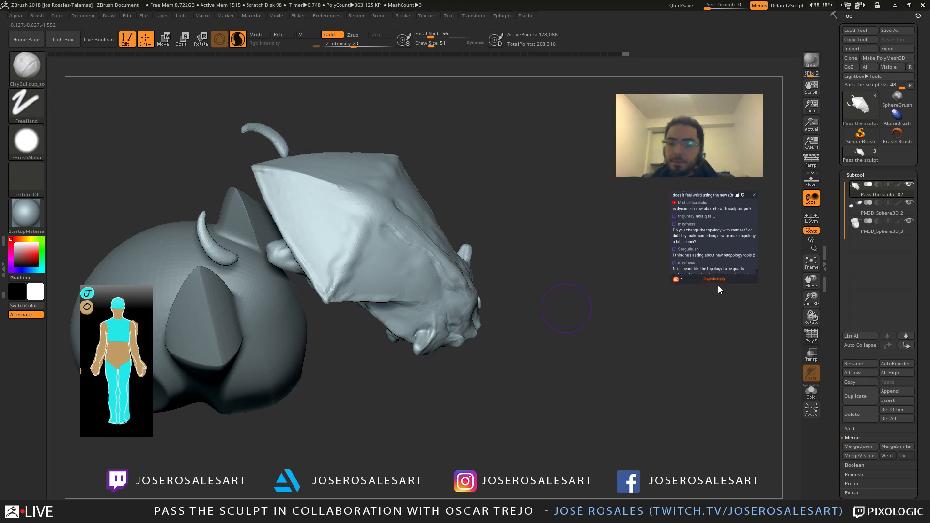
# Step: Open the head's ZRemesher settings and view the creature's face from the front
pyautogui.click(855, 175)
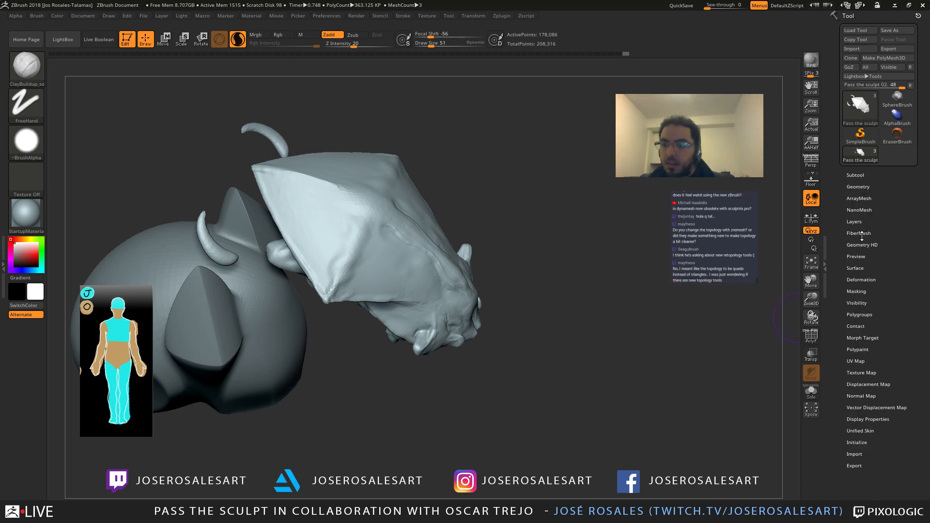
pyautogui.click(858, 186)
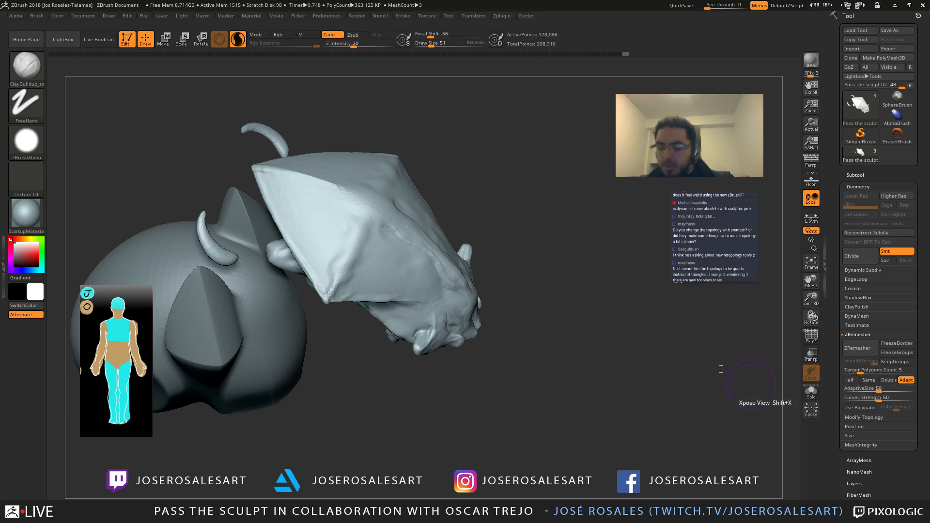
pyautogui.moveTo(467, 303); pyautogui.dragTo(672, 320, button='right')
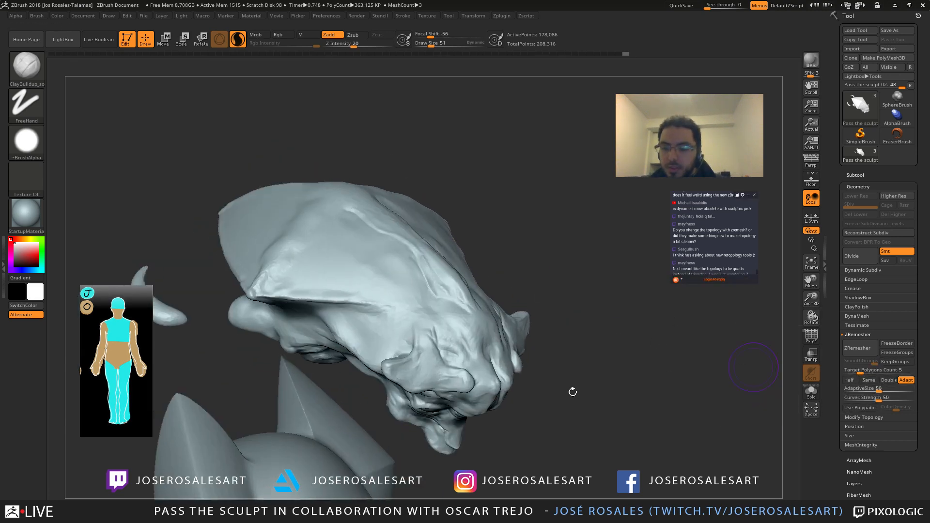
pyautogui.moveTo(442, 316)
pyautogui.mouseDown(button='right')
pyautogui.moveTo(386, 274)
pyautogui.moveTo(375, 296)
pyautogui.moveTo(382, 308)
pyautogui.mouseUp(button='right')
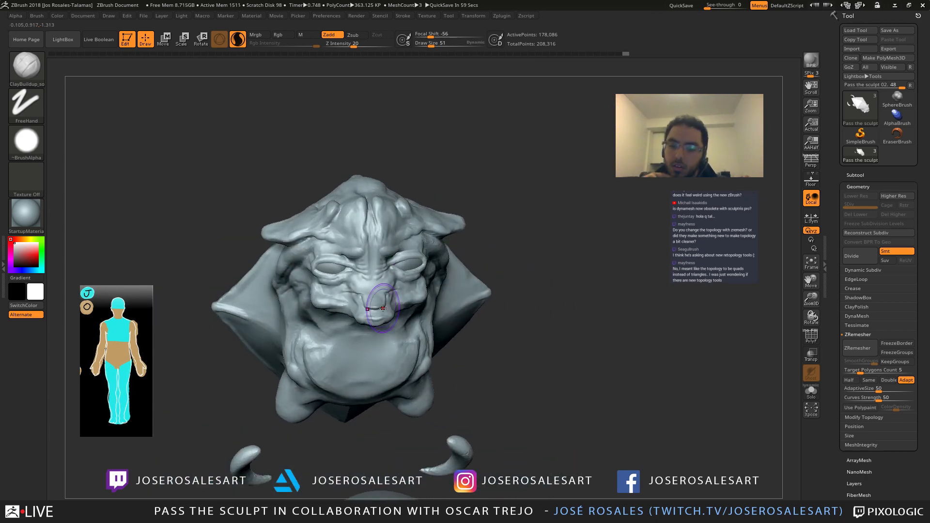
# Step: Show the wireframe on the head and examine the mesh topology closely around the ear and eye
pyautogui.hotkey('shift', 'f')
pyautogui.moveTo(358, 203); pyautogui.dragTo(436, 218, button='right')
pyautogui.keyDown('ctrl'); pyautogui.moveTo(242, 221); pyautogui.dragTo(313, 250, button='right'); pyautogui.keyUp('ctrl')
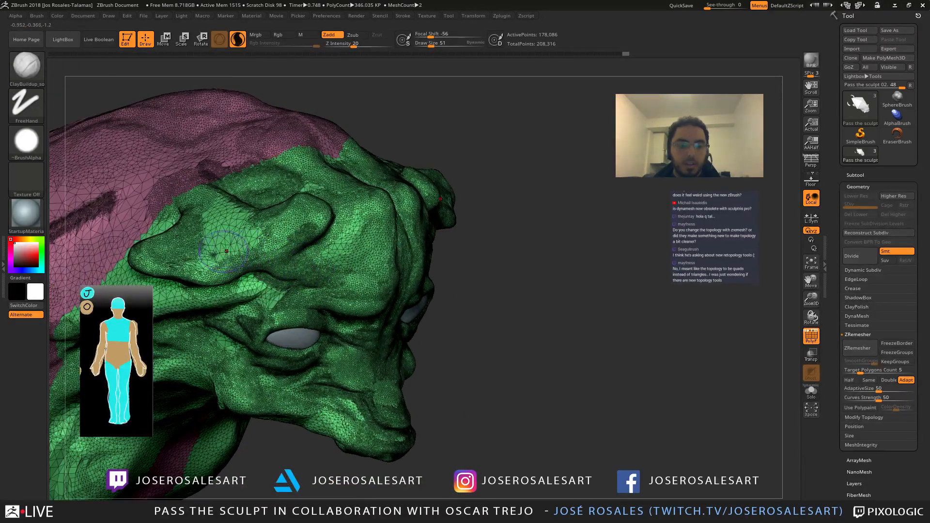
# Step: Examine the triangulated mesh around the ear and eye up close, and hide the wireframe on the head
pyautogui.keyDown('alt'); pyautogui.moveTo(238, 238); pyautogui.dragTo(265, 266, button='right'); pyautogui.keyUp('alt')
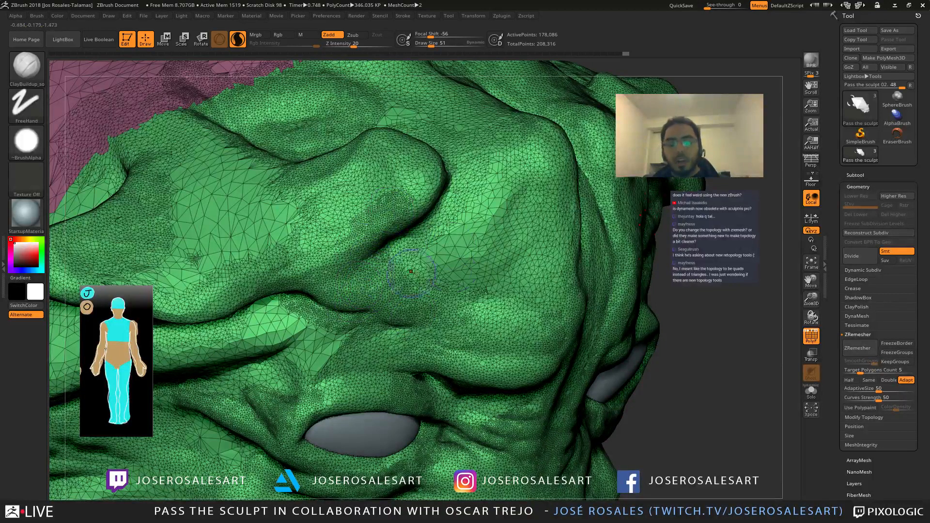
pyautogui.keyDown('ctrl'); pyautogui.moveTo(320, 200); pyautogui.dragTo(329, 177, button='right'); pyautogui.keyUp('ctrl')
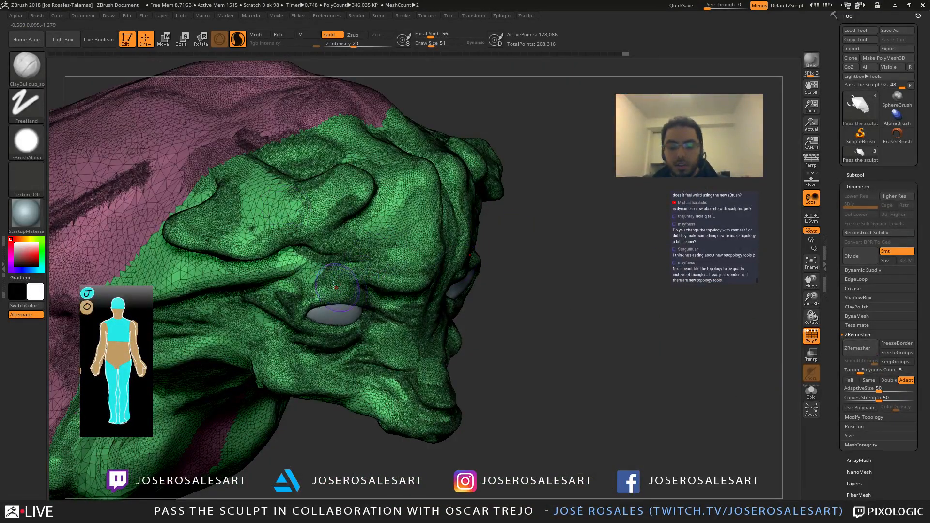
pyautogui.keyDown('ctrl'); pyautogui.moveTo(340, 287); pyautogui.dragTo(451, 242, button='right'); pyautogui.keyUp('ctrl')
pyautogui.hotkey('shift', 'f')
pyautogui.moveTo(373, 273)
pyautogui.keyDown('alt'); pyautogui.mouseDown(button='right')
pyautogui.moveTo(390, 271)
pyautogui.moveTo(386, 281)
pyautogui.mouseUp(button='right'); pyautogui.keyUp('alt')
pyautogui.moveTo(339, 249)
pyautogui.mouseDown(button='right')
pyautogui.moveTo(300, 221)
pyautogui.moveTo(323, 229)
pyautogui.moveTo(308, 211)
pyautogui.moveTo(344, 233)
pyautogui.moveTo(349, 249)
pyautogui.mouseUp(button='right')
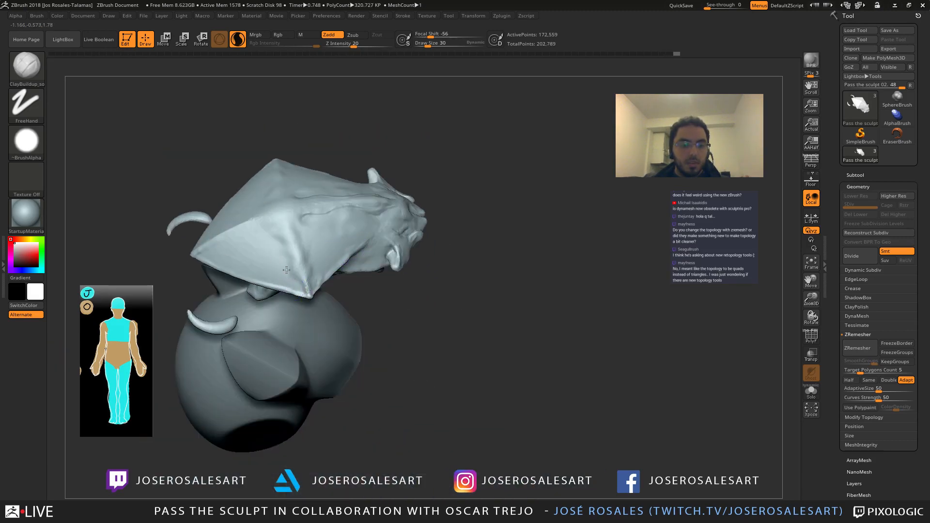
# Step: Refine the side ridge of the head's shell with DamStandard and ClayBuildup, setting the ClayBuildup Draw Size to 42
pyautogui.moveTo(286, 270)
pyautogui.mouseDown(button='right')
pyautogui.moveTo(303, 274)
pyautogui.moveTo(313, 238)
pyautogui.mouseUp(button='right')
pyautogui.press('b')
pyautogui.press('d')
pyautogui.press('s')
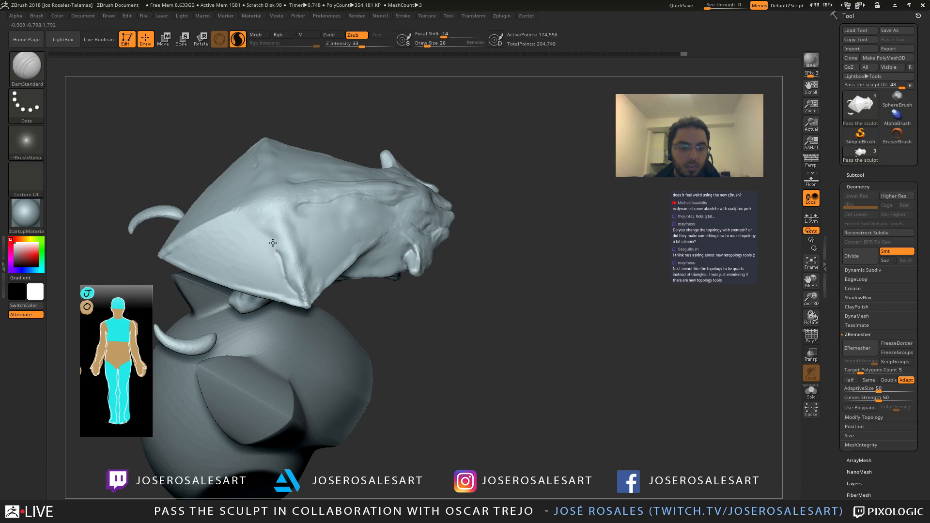
pyautogui.moveTo(301, 229); pyautogui.dragTo(298, 251, button='right')
pyautogui.moveTo(309, 267)
pyautogui.mouseDown(button='right')
pyautogui.moveTo(321, 254)
pyautogui.moveTo(311, 235)
pyautogui.mouseUp(button='right')
pyautogui.press('1')
pyautogui.press('s')
pyautogui.press('s')
pyautogui.moveTo(310, 235); pyautogui.dragTo(315, 235)
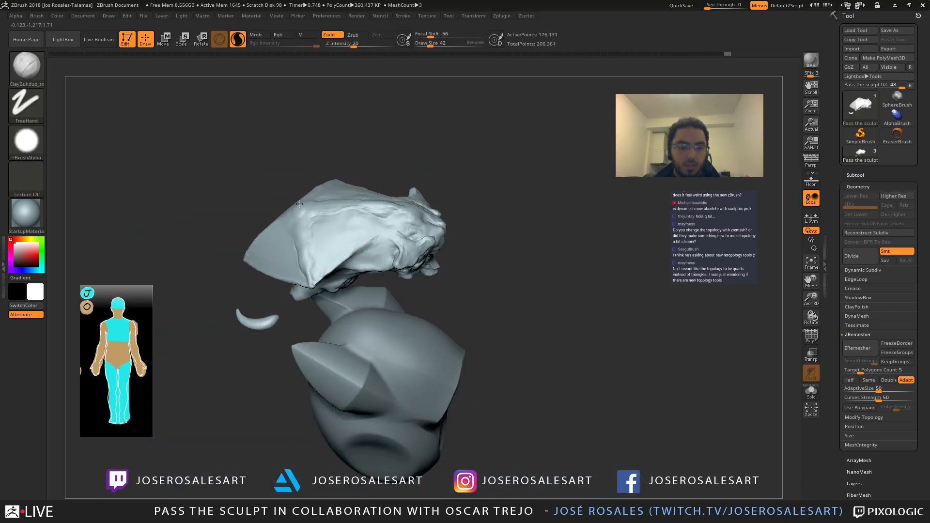
# Step: Raise the dip in the shell's top profile just in front of its peak with the Move brush
pyautogui.moveTo(300, 204)
pyautogui.mouseDown(button='right')
pyautogui.moveTo(320, 227)
pyautogui.moveTo(301, 205)
pyautogui.moveTo(302, 227)
pyautogui.moveTo(344, 205)
pyautogui.moveTo(267, 225)
pyautogui.moveTo(269, 218)
pyautogui.moveTo(269, 230)
pyautogui.mouseUp(button='right')
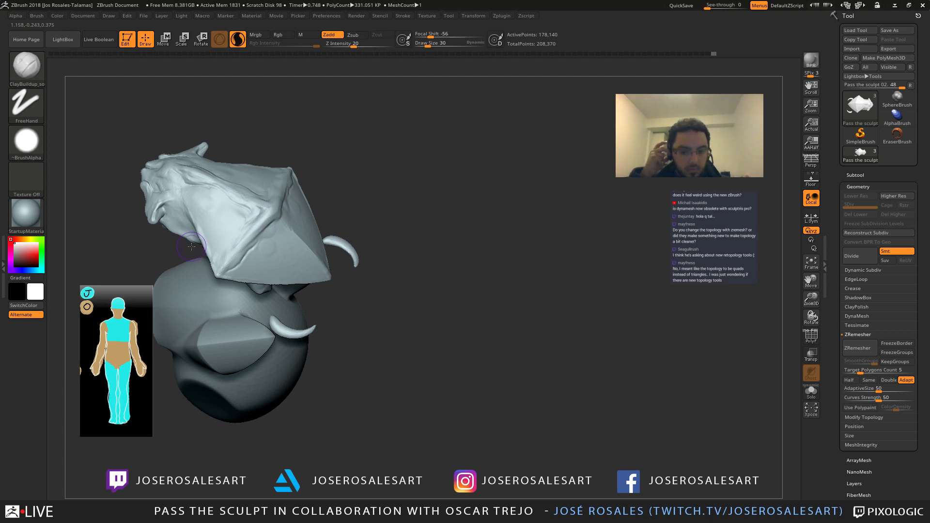
pyautogui.moveTo(319, 228)
pyautogui.mouseDown(button='right')
pyautogui.moveTo(388, 230)
pyautogui.moveTo(304, 252)
pyautogui.moveTo(374, 204)
pyautogui.moveTo(338, 175)
pyautogui.moveTo(376, 227)
pyautogui.moveTo(381, 181)
pyautogui.moveTo(297, 214)
pyautogui.moveTo(284, 133)
pyautogui.moveTo(258, 183)
pyautogui.moveTo(265, 131)
pyautogui.mouseUp(button='right')
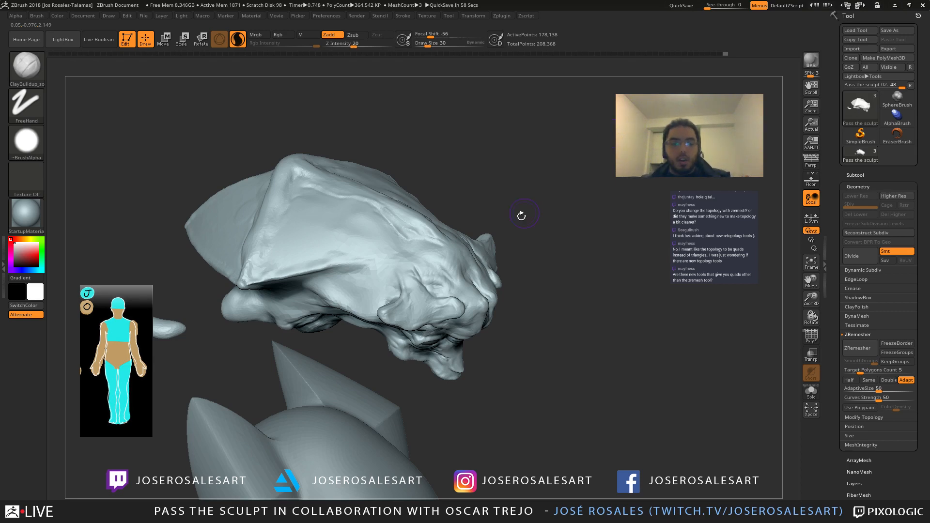
pyautogui.moveTo(306, 202)
pyautogui.mouseDown(button='right')
pyautogui.moveTo(281, 127)
pyautogui.moveTo(318, 173)
pyautogui.moveTo(305, 149)
pyautogui.mouseUp(button='right')
pyautogui.press('b')
pyautogui.press('m')
pyautogui.press('v')
pyautogui.keyDown('alt'); pyautogui.moveTo(322, 187); pyautogui.dragTo(353, 160, button='right'); pyautogui.keyUp('alt')
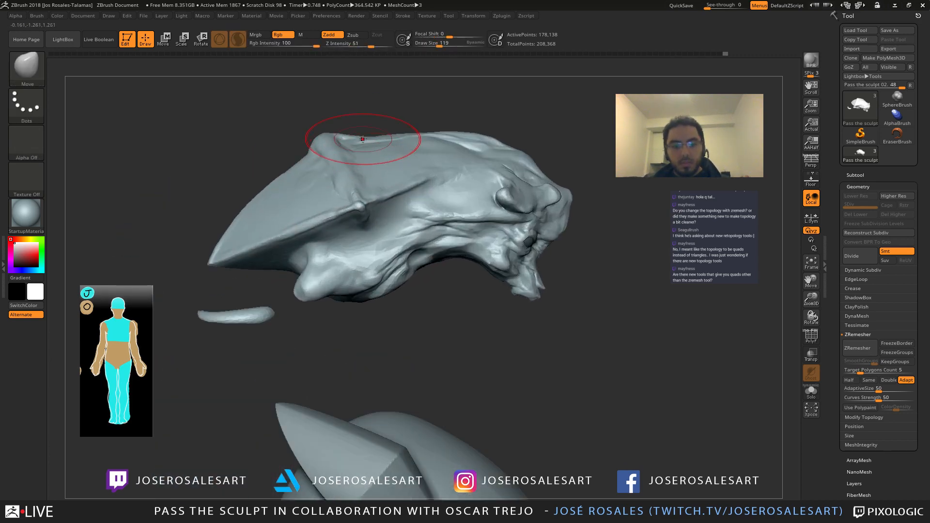
pyautogui.moveTo(362, 139); pyautogui.dragTo(363, 127)
pyautogui.press('[')
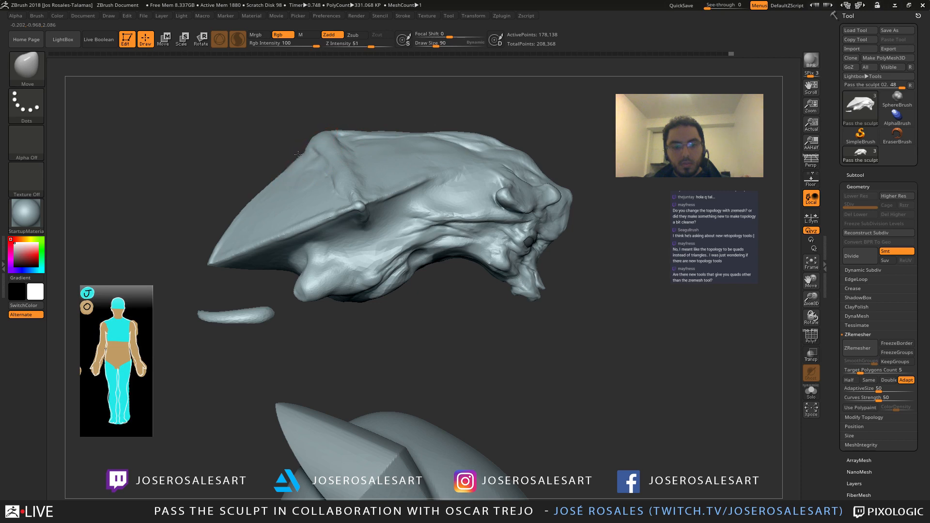
# Step: Carve creases below the shell's peak on its rear face with the DamStandard brush at Draw Size 33
pyautogui.moveTo(284, 165)
pyautogui.mouseDown(button='right')
pyautogui.moveTo(281, 176)
pyautogui.moveTo(278, 135)
pyautogui.moveTo(270, 138)
pyautogui.moveTo(286, 166)
pyautogui.mouseUp(button='right')
pyautogui.press('b')
pyautogui.press('c')
pyautogui.press('b')
pyautogui.press('b')
pyautogui.press('d')
pyautogui.press('s')
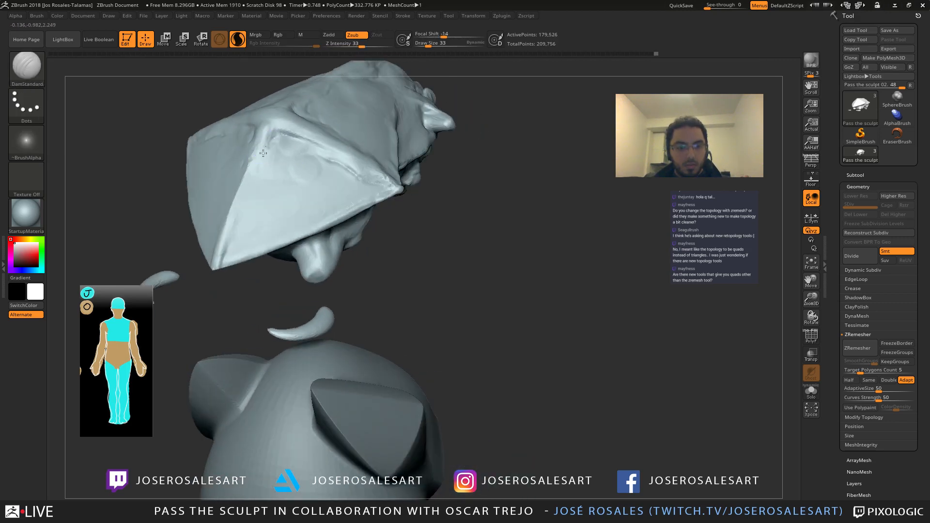
pyautogui.moveTo(263, 153); pyautogui.dragTo(246, 190)
pyautogui.moveTo(246, 190); pyautogui.dragTo(221, 167, button='right')
pyautogui.moveTo(242, 140); pyautogui.dragTo(240, 170)
pyautogui.moveTo(240, 164)
pyautogui.mouseDown(button='right')
pyautogui.moveTo(274, 130)
pyautogui.moveTo(301, 155)
pyautogui.moveTo(311, 144)
pyautogui.moveTo(354, 168)
pyautogui.moveTo(323, 155)
pyautogui.moveTo(216, 176)
pyautogui.mouseUp(button='right')
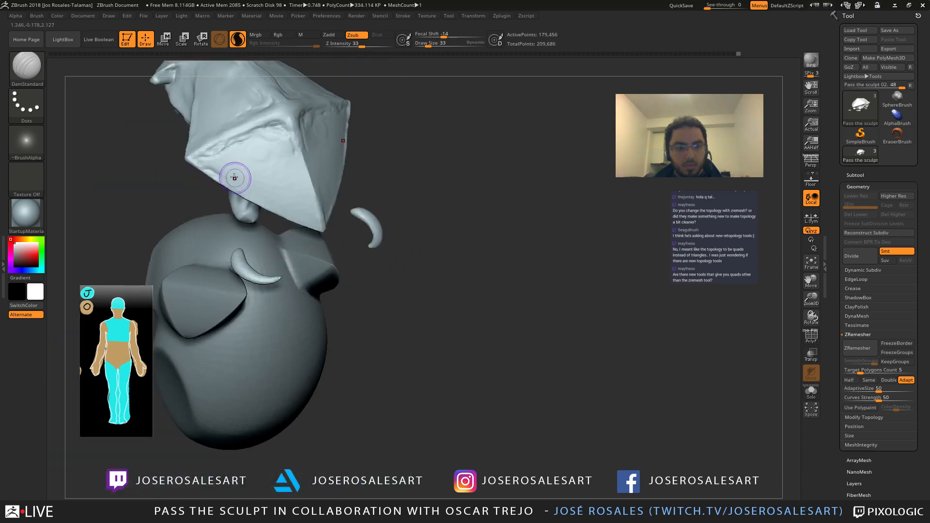
# Step: Smooth the shell's rear central ridge and carve along it with DamStandard
pyautogui.moveTo(235, 149)
pyautogui.mouseDown(button='right')
pyautogui.moveTo(235, 201)
pyautogui.moveTo(319, 198)
pyautogui.moveTo(317, 188)
pyautogui.mouseUp(button='right')
pyautogui.moveTo(340, 231)
pyautogui.mouseDown(button='right')
pyautogui.moveTo(323, 208)
pyautogui.moveTo(337, 235)
pyautogui.mouseUp(button='right')
pyautogui.keyDown('shift'); pyautogui.moveTo(337, 234); pyautogui.dragTo(355, 256); pyautogui.keyUp('shift')
pyautogui.moveTo(354, 256)
pyautogui.mouseDown(button='right')
pyautogui.moveTo(357, 222)
pyautogui.moveTo(318, 205)
pyautogui.mouseUp(button='right')
pyautogui.moveTo(318, 205); pyautogui.dragTo(335, 232)
pyautogui.moveTo(353, 229); pyautogui.dragTo(327, 214, button='right')
# Step: Adjust the profile of the shell's rear ridge with the Move brush, and set its Draw Size to 26
pyautogui.press('b')
pyautogui.press('m')
pyautogui.press('v')
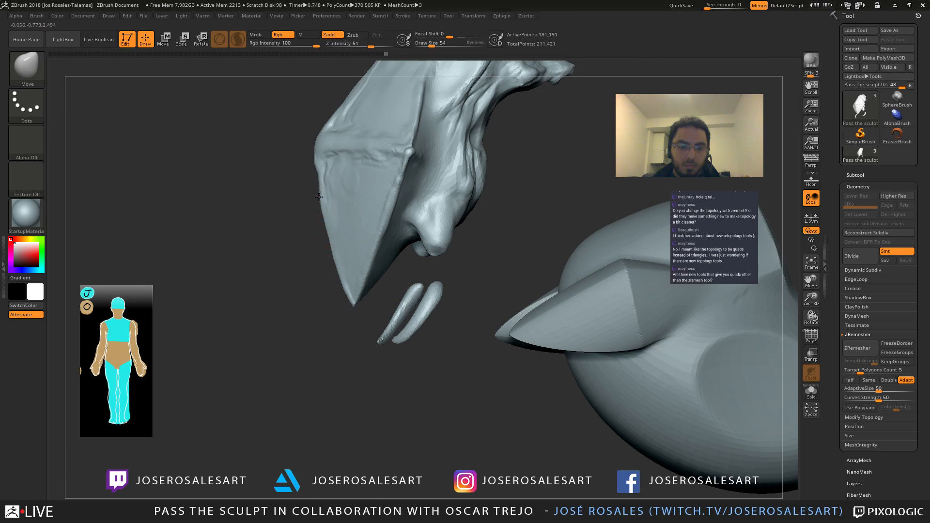
pyautogui.moveTo(319, 197); pyautogui.dragTo(318, 199)
pyautogui.moveTo(321, 236); pyautogui.dragTo(324, 237, button='right')
pyautogui.moveTo(325, 232); pyautogui.dragTo(329, 233)
pyautogui.moveTo(328, 233)
pyautogui.keyDown('ctrl'); pyautogui.mouseDown(button='right')
pyautogui.moveTo(325, 210)
pyautogui.moveTo(363, 199)
pyautogui.moveTo(355, 213)
pyautogui.mouseUp(button='right'); pyautogui.keyUp('ctrl')
pyautogui.keyDown('ctrl'); pyautogui.moveTo(355, 213); pyautogui.dragTo(356, 224, button='right'); pyautogui.keyUp('ctrl')
pyautogui.press('s')
pyautogui.moveTo(365, 228); pyautogui.dragTo(360, 228)
pyautogui.moveTo(360, 228)
pyautogui.mouseDown(button='right')
pyautogui.moveTo(316, 220)
pyautogui.moveTo(311, 193)
pyautogui.mouseUp(button='right')
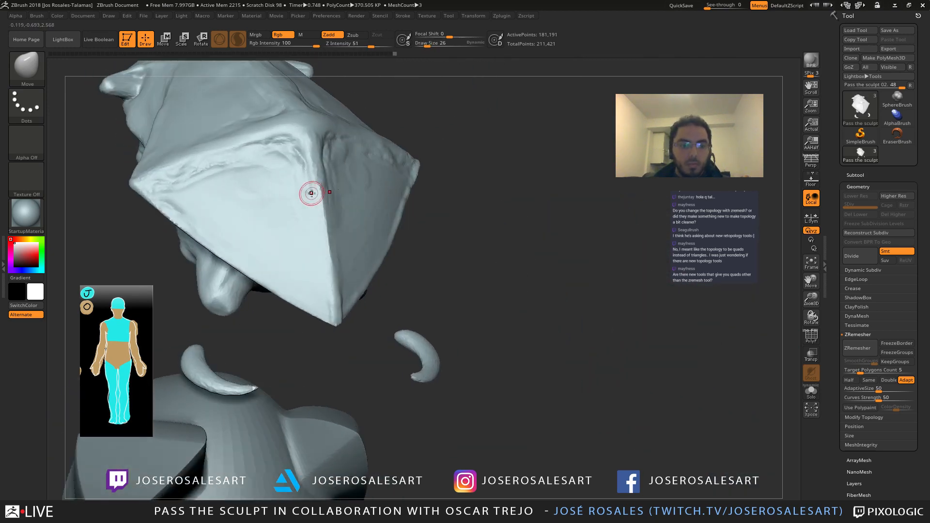
# Step: Smooth the shell's rear central ridge and carve long grooves down it with DamStandard at Draw Size 21
pyautogui.keyDown('shift'); pyautogui.moveTo(319, 227); pyautogui.dragTo(324, 220); pyautogui.keyUp('shift')
pyautogui.press('b')
pyautogui.press('d')
pyautogui.press('s')
pyautogui.moveTo(300, 213)
pyautogui.mouseDown(button='right')
pyautogui.moveTo(323, 240)
pyautogui.moveTo(311, 184)
pyautogui.moveTo(311, 202)
pyautogui.moveTo(303, 191)
pyautogui.mouseUp(button='right')
pyautogui.moveTo(313, 238); pyautogui.dragTo(322, 185, button='right')
pyautogui.moveTo(335, 220); pyautogui.dragTo(328, 221, button='right')
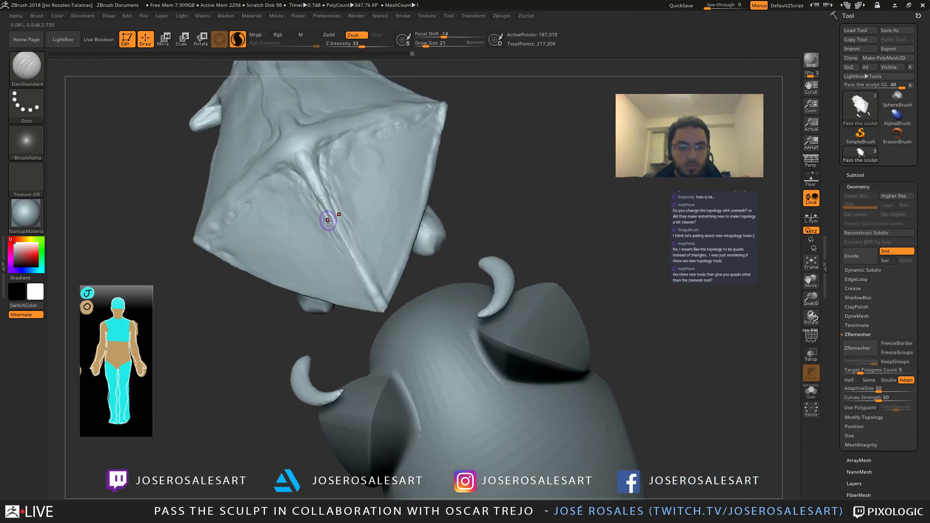
pyautogui.moveTo(344, 260); pyautogui.dragTo(328, 245, button='right')
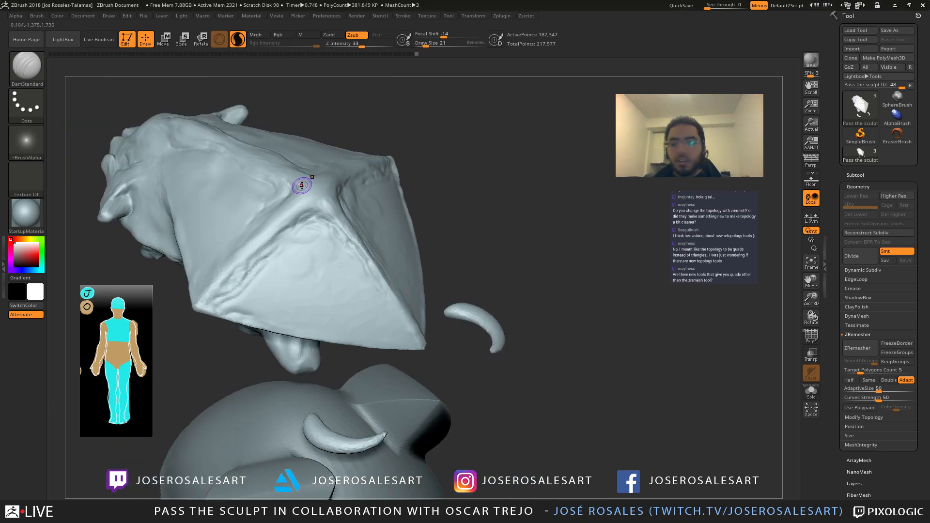
pyautogui.moveTo(301, 183); pyautogui.dragTo(295, 322, button='right')
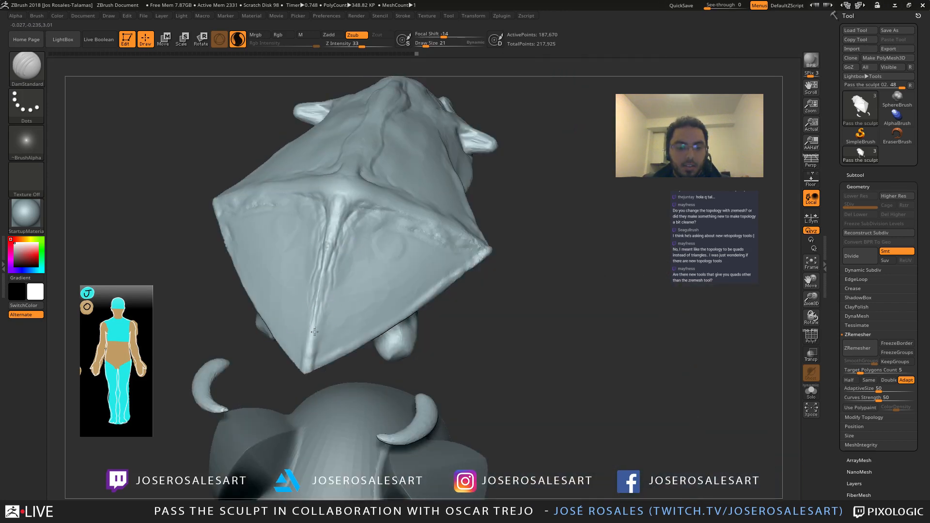
pyautogui.moveTo(328, 274); pyautogui.dragTo(330, 269)
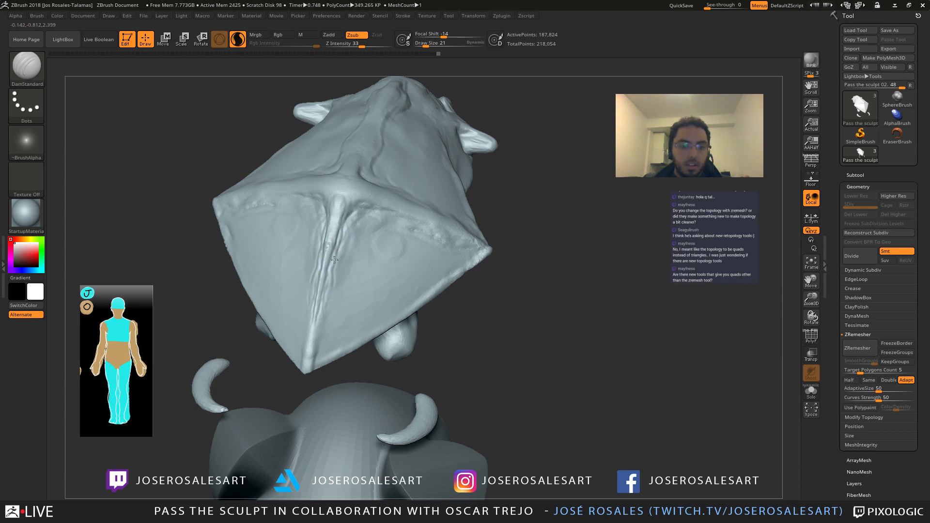
pyautogui.moveTo(334, 260)
pyautogui.mouseDown()
pyautogui.moveTo(339, 278)
pyautogui.moveTo(355, 241)
pyautogui.mouseUp()
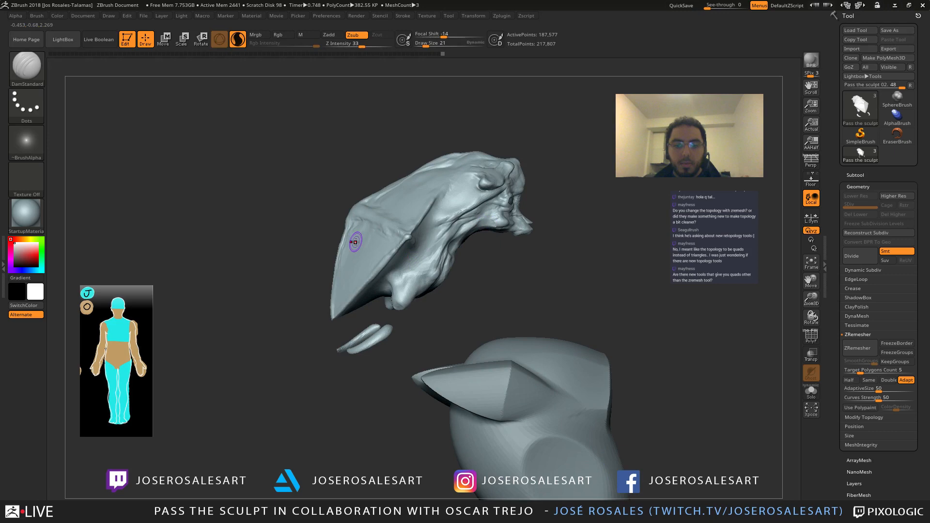
# Step: Carve finer creases along the side of the shell's rear ridge, down towards its lower tip
pyautogui.moveTo(355, 241)
pyautogui.mouseDown(button='right')
pyautogui.moveTo(328, 264)
pyautogui.moveTo(339, 293)
pyautogui.mouseUp(button='right')
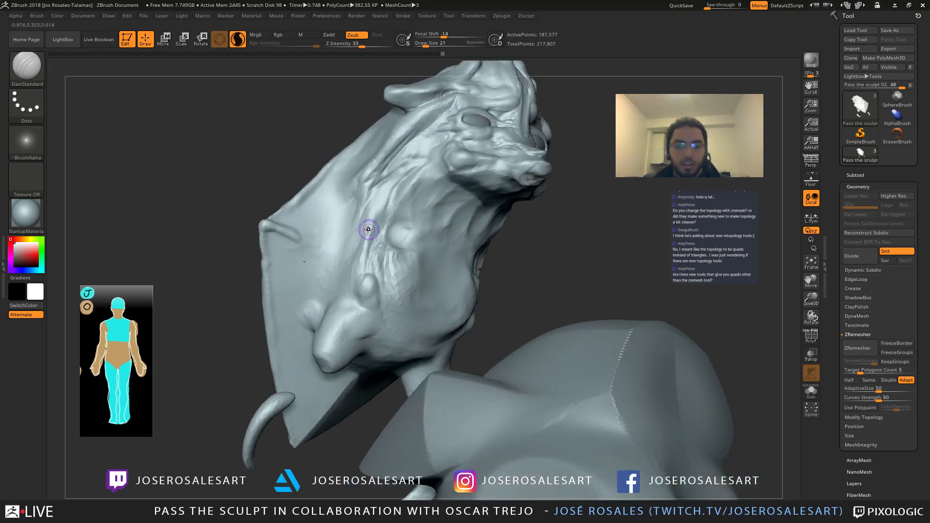
pyautogui.moveTo(369, 230); pyautogui.dragTo(451, 286, button='right')
pyautogui.moveTo(262, 298)
pyautogui.mouseDown(button='right')
pyautogui.moveTo(287, 320)
pyautogui.moveTo(240, 295)
pyautogui.moveTo(228, 303)
pyautogui.moveTo(232, 339)
pyautogui.mouseUp(button='right')
pyautogui.press('shift')
pyautogui.moveTo(227, 320); pyautogui.dragTo(233, 317)
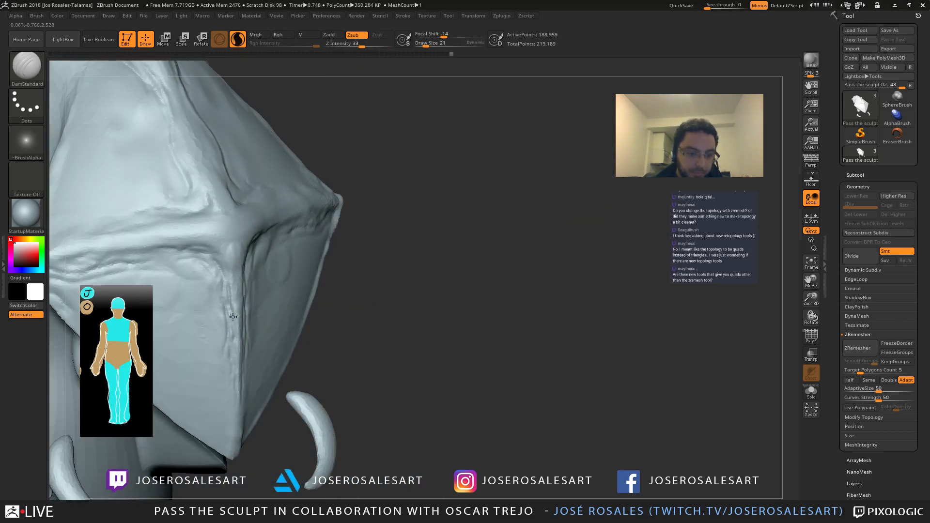
pyautogui.moveTo(234, 350); pyautogui.dragTo(235, 353)
# Step: Build up the shell's rear ridge with the ClayBuildup brush at Draw Size 19
pyautogui.moveTo(235, 353)
pyautogui.mouseDown(button='right')
pyautogui.moveTo(226, 349)
pyautogui.moveTo(230, 376)
pyautogui.moveTo(216, 380)
pyautogui.moveTo(237, 407)
pyautogui.moveTo(278, 287)
pyautogui.moveTo(250, 278)
pyautogui.moveTo(257, 308)
pyautogui.moveTo(302, 232)
pyautogui.moveTo(262, 228)
pyautogui.moveTo(337, 225)
pyautogui.moveTo(349, 206)
pyautogui.moveTo(248, 251)
pyautogui.moveTo(275, 241)
pyautogui.moveTo(282, 207)
pyautogui.mouseUp(button='right')
pyautogui.press('1')
pyautogui.press('b')
pyautogui.press('s')
pyautogui.press('t')
pyautogui.press('b')
pyautogui.press('c')
pyautogui.press('b')
pyautogui.moveTo(299, 209); pyautogui.dragTo(288, 220)
pyautogui.moveTo(288, 220)
pyautogui.keyDown('ctrl'); pyautogui.mouseDown(button='right')
pyautogui.moveTo(222, 319)
pyautogui.moveTo(167, 347)
pyautogui.mouseUp(button='right'); pyautogui.keyUp('ctrl')
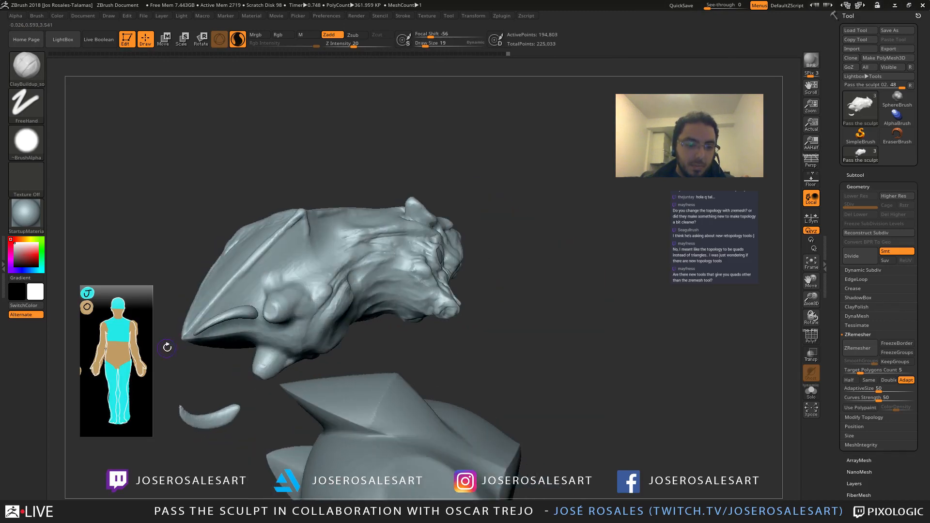
# Step: Add clay to the shell's lower rear tip and smooth the lower edge beside it
pyautogui.moveTo(195, 327); pyautogui.dragTo(187, 336)
pyautogui.moveTo(224, 299); pyautogui.dragTo(231, 313, button='right')
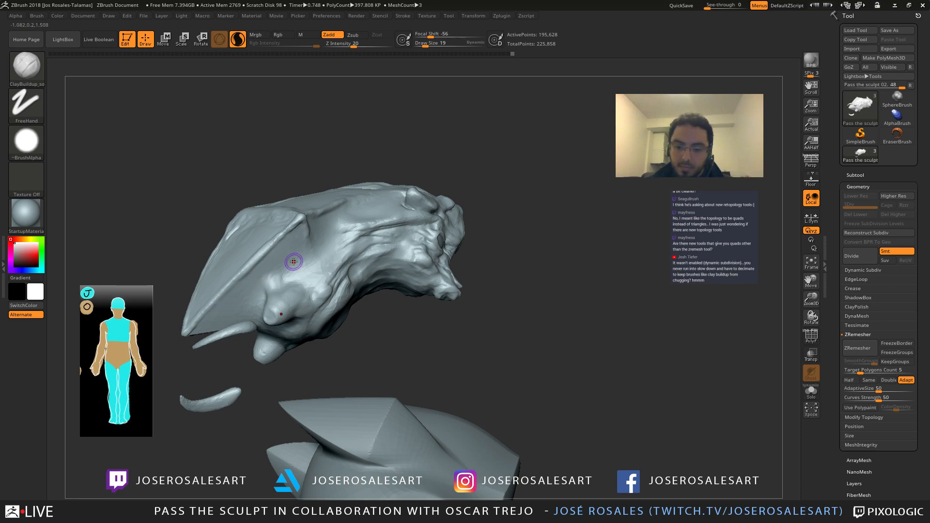
pyautogui.moveTo(276, 261); pyautogui.dragTo(235, 252, button='right')
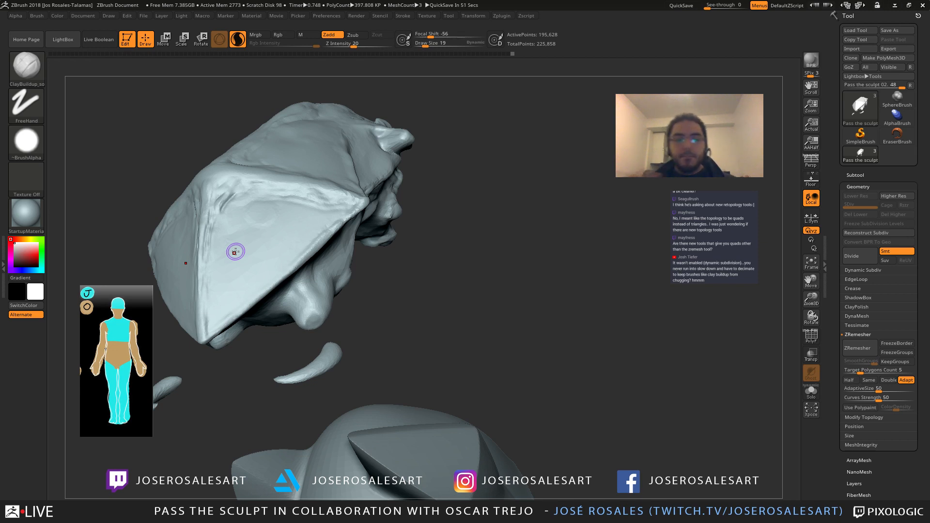
pyautogui.moveTo(271, 225); pyautogui.dragTo(240, 172, button='right')
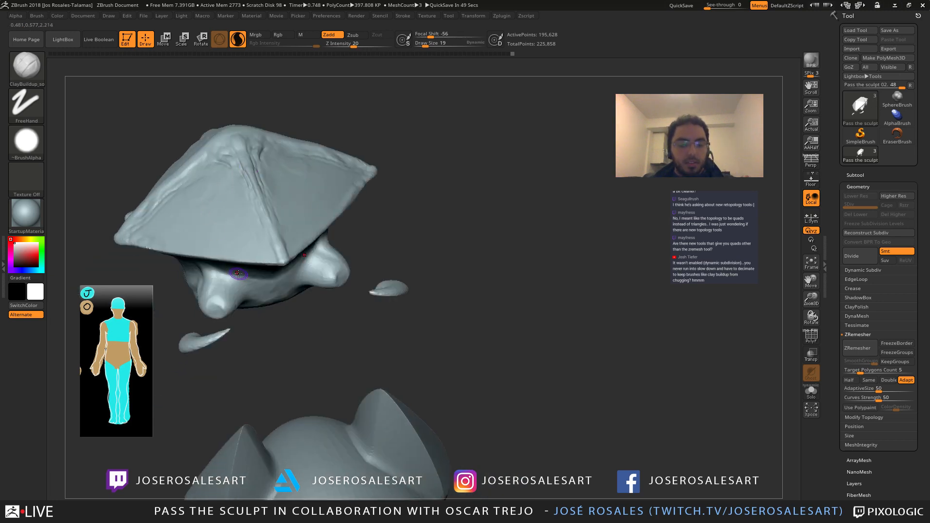
pyautogui.moveTo(238, 273); pyautogui.dragTo(300, 254, button='right')
pyautogui.press('shift')
pyautogui.keyDown('shift'); pyautogui.moveTo(284, 269); pyautogui.dragTo(291, 258); pyautogui.keyUp('shift')
pyautogui.moveTo(272, 259)
pyautogui.mouseDown(button='right')
pyautogui.moveTo(301, 257)
pyautogui.moveTo(307, 271)
pyautogui.moveTo(297, 264)
pyautogui.mouseUp(button='right')
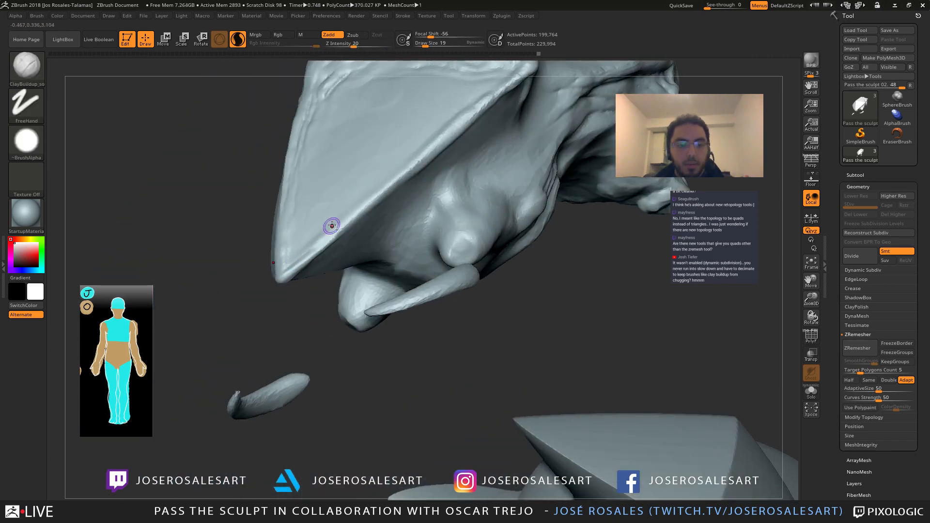
# Step: Set the brush's Focal Shift to -38 and build up the underside of the shell's rear tip
pyautogui.moveTo(332, 225)
pyautogui.mouseDown(button='right')
pyautogui.moveTo(310, 250)
pyautogui.moveTo(284, 196)
pyautogui.moveTo(239, 266)
pyautogui.moveTo(228, 310)
pyautogui.mouseUp(button='right')
pyautogui.rightClick(228, 311)
pyautogui.click(270, 262)
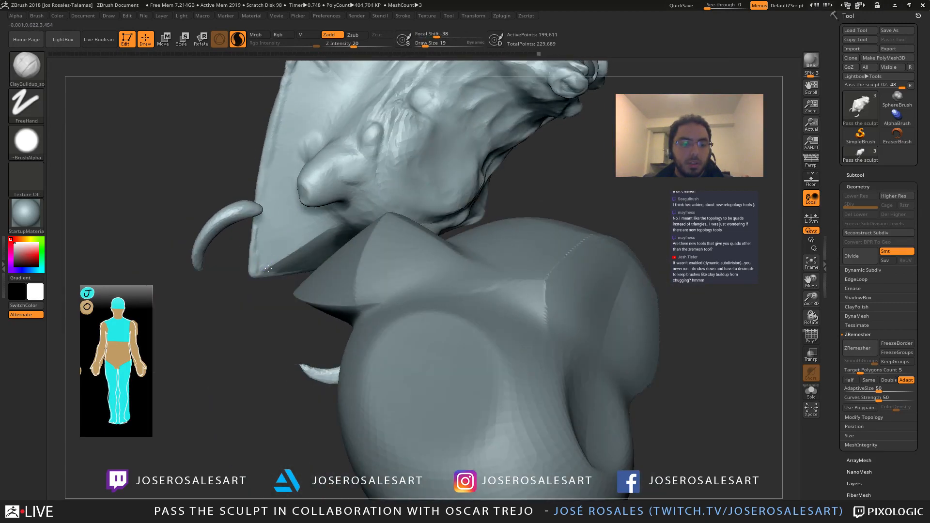
pyautogui.moveTo(279, 267)
pyautogui.mouseDown()
pyautogui.moveTo(268, 263)
pyautogui.moveTo(265, 275)
pyautogui.mouseUp()
pyautogui.moveTo(265, 275)
pyautogui.keyDown('ctrl'); pyautogui.mouseDown(button='right')
pyautogui.moveTo(233, 207)
pyautogui.moveTo(333, 256)
pyautogui.mouseUp(button='right'); pyautogui.keyUp('ctrl')
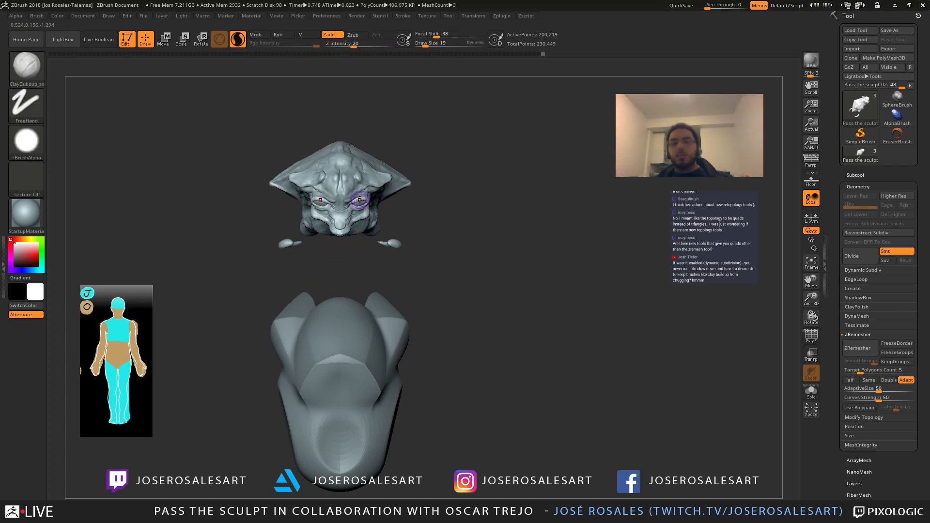
# Step: Smooth and refine the side corner of the shell and its inner edge with the DamStandard and ClayBuildup brushes
pyautogui.moveTo(384, 211); pyautogui.dragTo(363, 218, button='right')
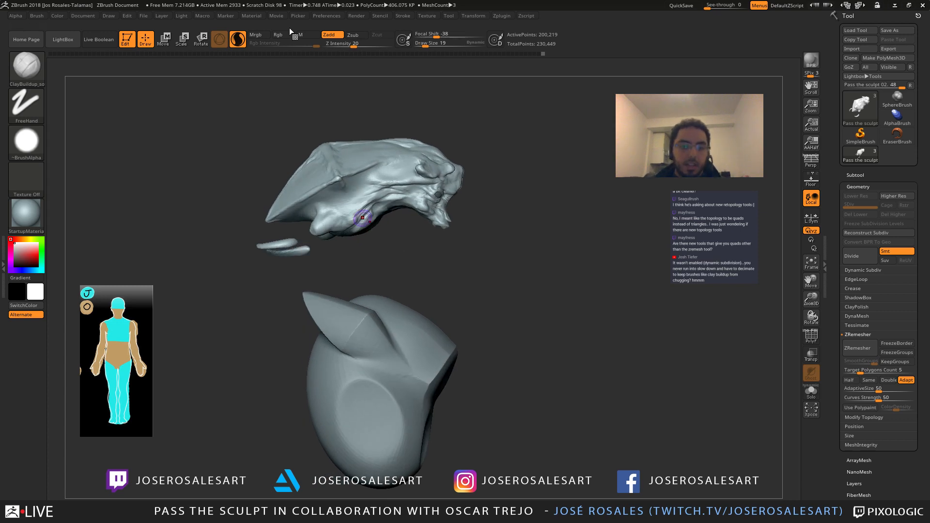
pyautogui.keyDown('ctrl'); pyautogui.moveTo(363, 174); pyautogui.dragTo(366, 211, button='right'); pyautogui.keyUp('ctrl')
pyautogui.moveTo(359, 175)
pyautogui.keyDown('ctrl'); pyautogui.mouseDown(button='right')
pyautogui.moveTo(335, 176)
pyautogui.moveTo(358, 165)
pyautogui.mouseUp(button='right'); pyautogui.keyUp('ctrl')
pyautogui.press('shift')
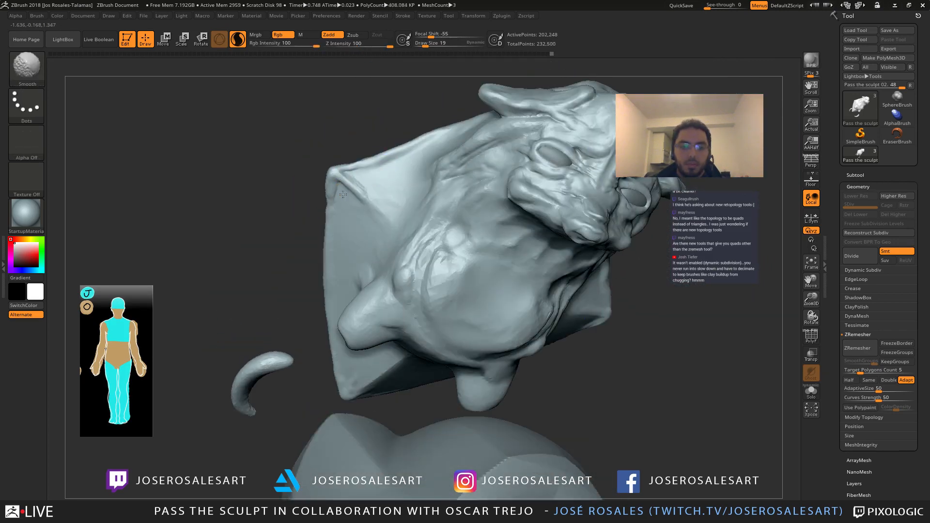
pyautogui.moveTo(333, 196)
pyautogui.mouseDown(button='right')
pyautogui.moveTo(357, 164)
pyautogui.moveTo(345, 162)
pyautogui.moveTo(350, 154)
pyautogui.moveTo(384, 136)
pyautogui.moveTo(353, 113)
pyautogui.mouseUp(button='right')
pyautogui.moveTo(341, 218)
pyautogui.mouseDown()
pyautogui.moveTo(206, 198)
pyautogui.moveTo(297, 199)
pyautogui.moveTo(369, 221)
pyautogui.moveTo(333, 216)
pyautogui.moveTo(380, 247)
pyautogui.moveTo(368, 263)
pyautogui.moveTo(420, 252)
pyautogui.moveTo(324, 267)
pyautogui.moveTo(346, 291)
pyautogui.moveTo(338, 278)
pyautogui.moveTo(371, 247)
pyautogui.mouseUp()
pyautogui.press('b')
pyautogui.press('d')
pyautogui.press('s')
pyautogui.press('1')
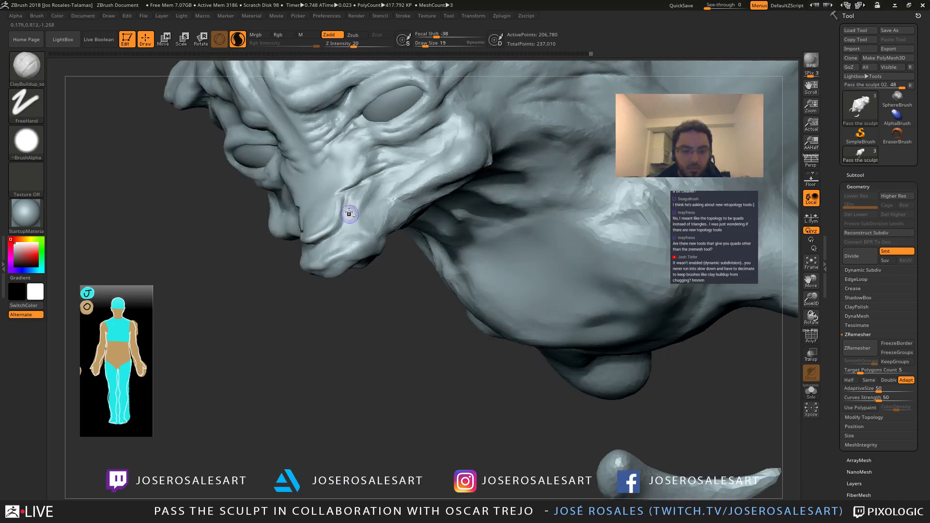
# Step: Build up the snout's lower lip and the underside of its jaw with the ClayBuildup brush at Draw Size 33
pyautogui.moveTo(350, 214); pyautogui.dragTo(337, 270, button='right')
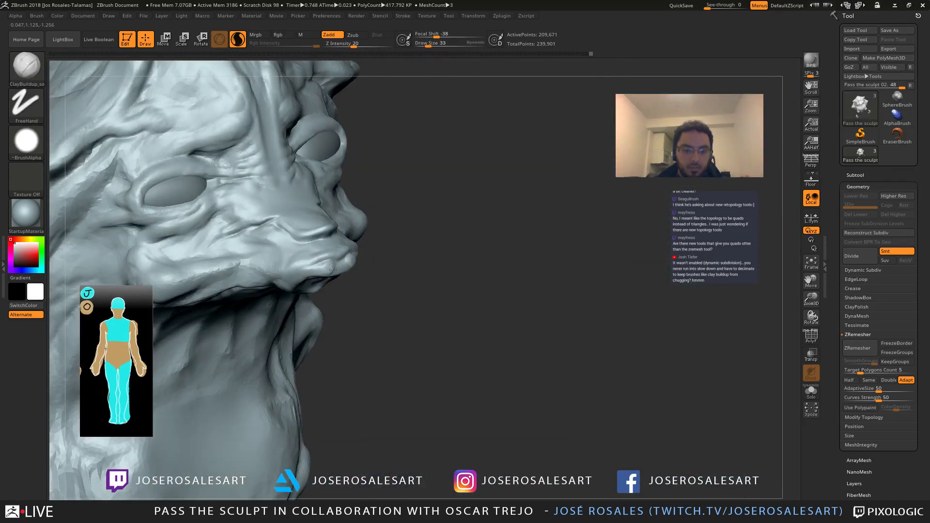
pyautogui.moveTo(332, 273); pyautogui.dragTo(322, 270)
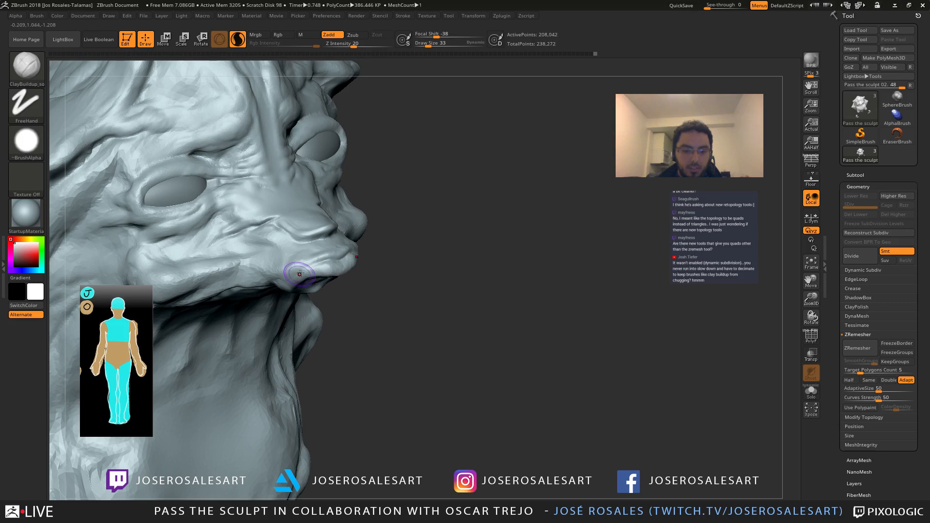
pyautogui.moveTo(300, 274); pyautogui.dragTo(347, 261, button='right')
pyautogui.moveTo(377, 255); pyautogui.dragTo(371, 254)
pyautogui.moveTo(411, 250); pyautogui.dragTo(373, 256, button='right')
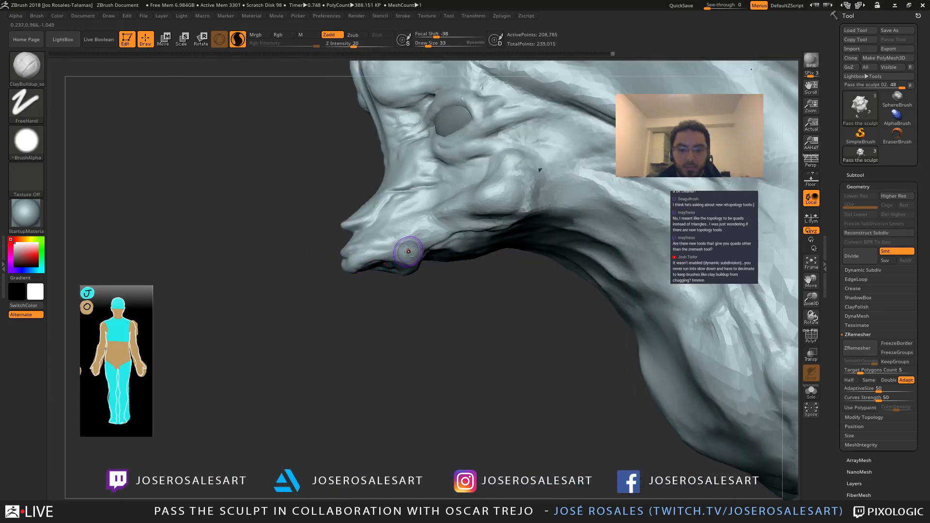
pyautogui.moveTo(405, 263); pyautogui.dragTo(385, 260)
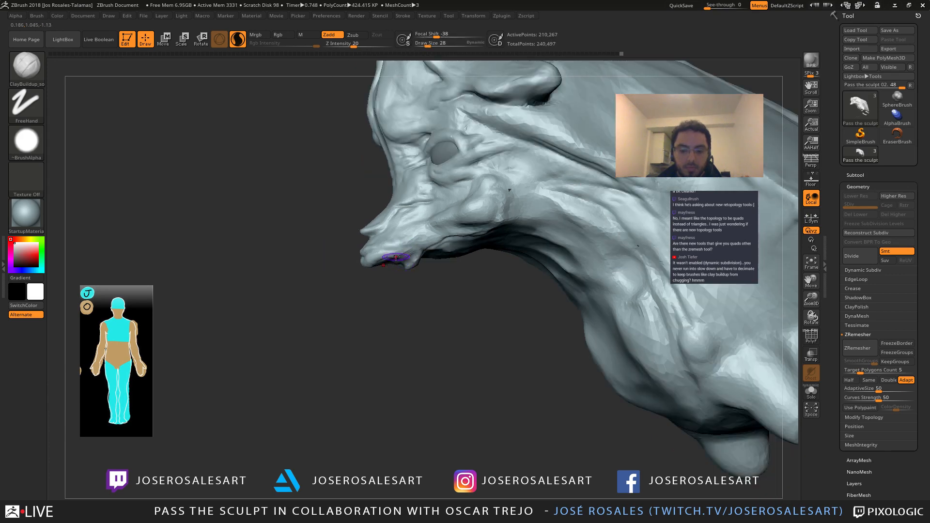
# Step: Refine the corner of the mouth and the lower lip edge with the ClayBuildup brush at Draw Size 28
pyautogui.moveTo(385, 260); pyautogui.dragTo(400, 259, button='right')
pyautogui.moveTo(388, 277); pyautogui.dragTo(400, 264)
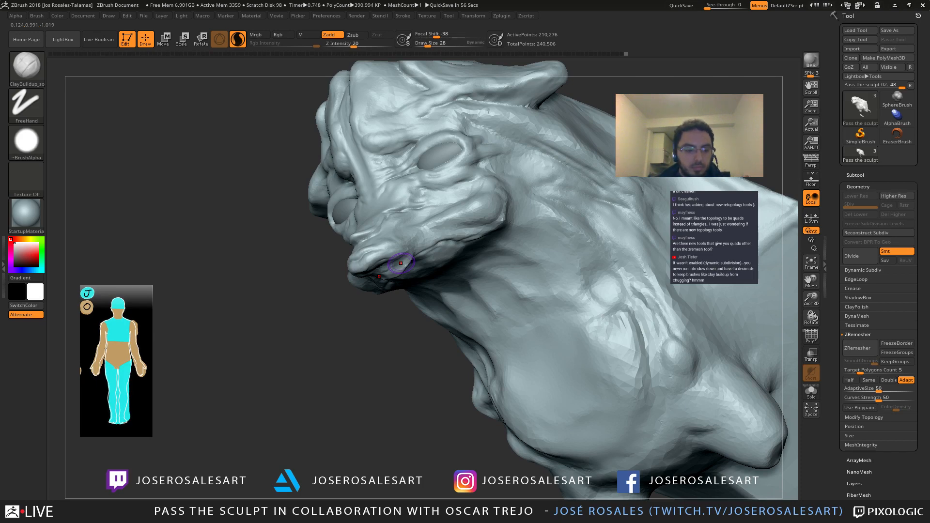
pyautogui.moveTo(400, 263)
pyautogui.mouseDown(button='right')
pyautogui.moveTo(360, 256)
pyautogui.moveTo(349, 231)
pyautogui.moveTo(343, 253)
pyautogui.moveTo(376, 248)
pyautogui.moveTo(375, 238)
pyautogui.moveTo(380, 264)
pyautogui.moveTo(421, 282)
pyautogui.moveTo(430, 264)
pyautogui.moveTo(388, 278)
pyautogui.moveTo(369, 307)
pyautogui.mouseUp(button='right')
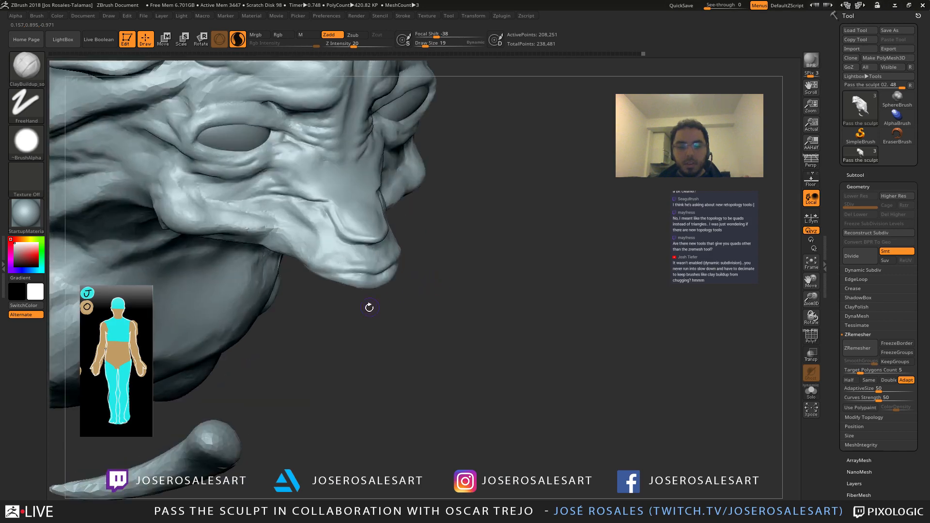
# Step: Sharpen the lip edges and mouth crease at the snout's tip with the DamStandard brush at Draw Size 23
pyautogui.moveTo(381, 206)
pyautogui.mouseDown(button='right')
pyautogui.moveTo(422, 283)
pyautogui.moveTo(395, 287)
pyautogui.moveTo(429, 289)
pyautogui.moveTo(412, 286)
pyautogui.moveTo(366, 317)
pyautogui.moveTo(378, 316)
pyautogui.moveTo(368, 329)
pyautogui.moveTo(374, 322)
pyautogui.moveTo(340, 341)
pyautogui.moveTo(394, 326)
pyautogui.moveTo(395, 231)
pyautogui.mouseUp(button='right')
pyautogui.press('b')
pyautogui.press('d')
pyautogui.press('s')
pyautogui.press('s')
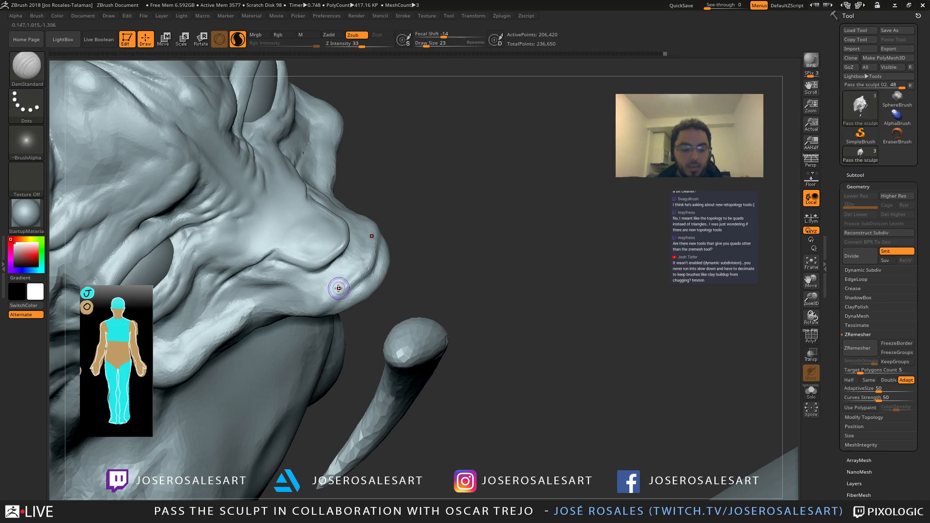
pyautogui.moveTo(339, 288); pyautogui.dragTo(354, 284, button='right')
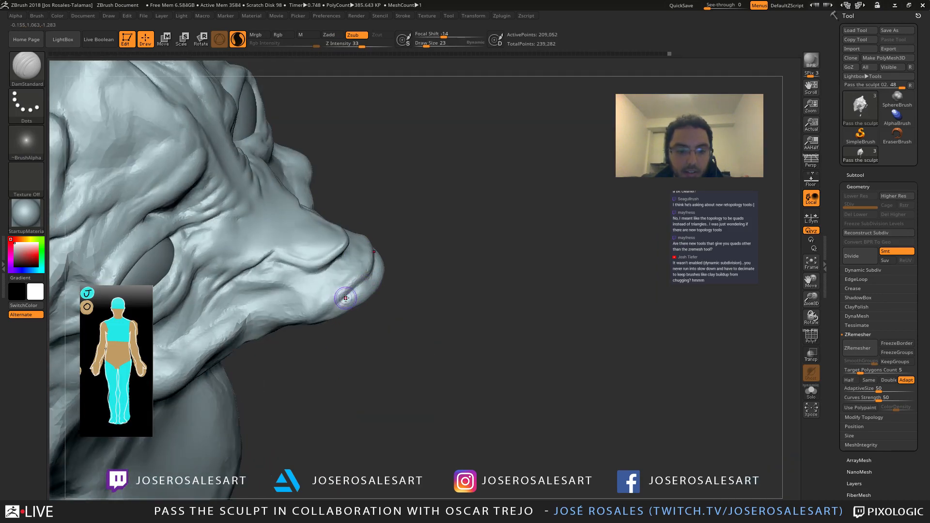
pyautogui.moveTo(307, 316); pyautogui.dragTo(338, 300, button='right')
pyautogui.moveTo(374, 265)
pyautogui.mouseDown(button='right')
pyautogui.moveTo(326, 274)
pyautogui.moveTo(355, 290)
pyautogui.moveTo(345, 310)
pyautogui.moveTo(335, 286)
pyautogui.mouseUp(button='right')
pyautogui.moveTo(334, 286)
pyautogui.mouseDown(button='right')
pyautogui.moveTo(395, 280)
pyautogui.moveTo(357, 290)
pyautogui.moveTo(426, 291)
pyautogui.moveTo(359, 267)
pyautogui.mouseUp(button='right')
# Step: Build up the side of the snout and the cheek folds with the ClayBuildup brush at Draw Size 33
pyautogui.press('b')
pyautogui.press('c')
pyautogui.press('b')
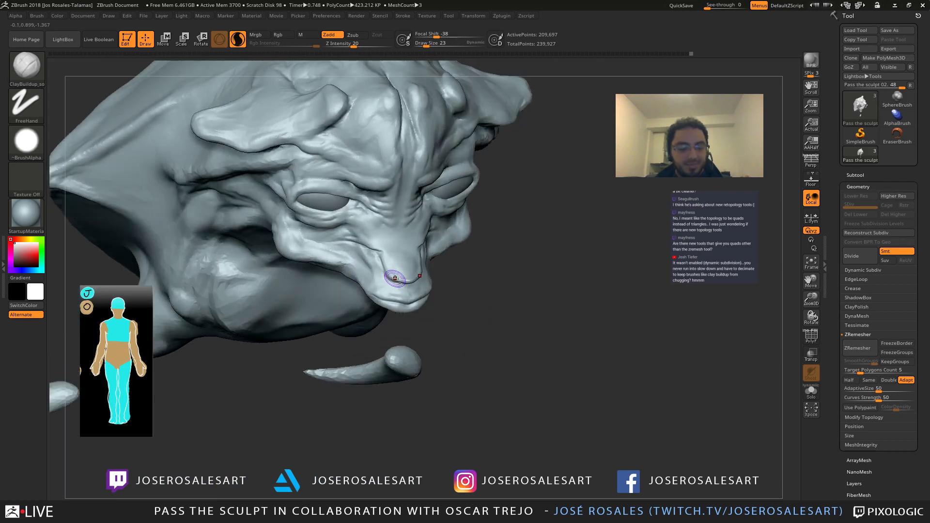
pyautogui.moveTo(416, 260)
pyautogui.mouseDown(button='right')
pyautogui.moveTo(364, 255)
pyautogui.moveTo(371, 271)
pyautogui.moveTo(405, 257)
pyautogui.moveTo(381, 274)
pyautogui.mouseUp(button='right')
pyautogui.press('[')
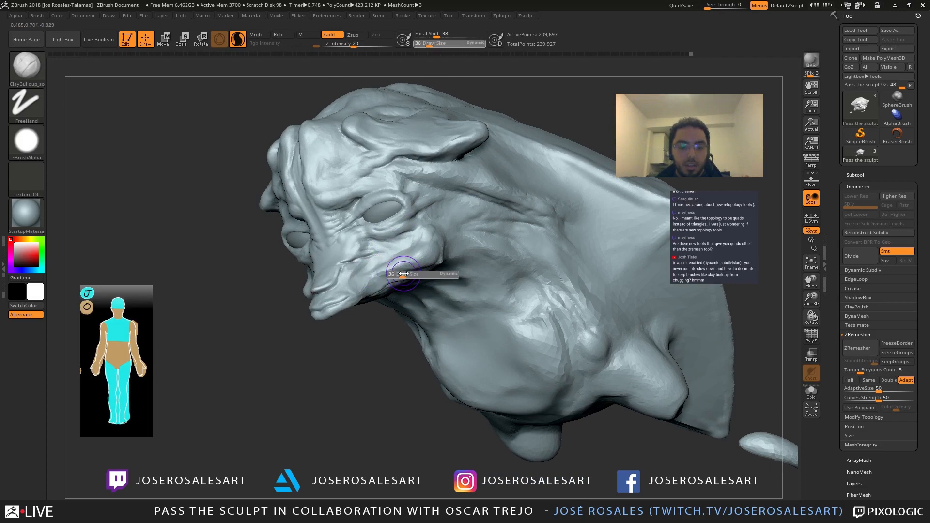
pyautogui.moveTo(404, 274); pyautogui.dragTo(402, 273)
pyautogui.moveTo(402, 274)
pyautogui.mouseDown(button='right')
pyautogui.moveTo(419, 269)
pyautogui.moveTo(395, 264)
pyautogui.moveTo(393, 274)
pyautogui.moveTo(370, 262)
pyautogui.mouseUp(button='right')
pyautogui.moveTo(370, 262); pyautogui.dragTo(362, 273)
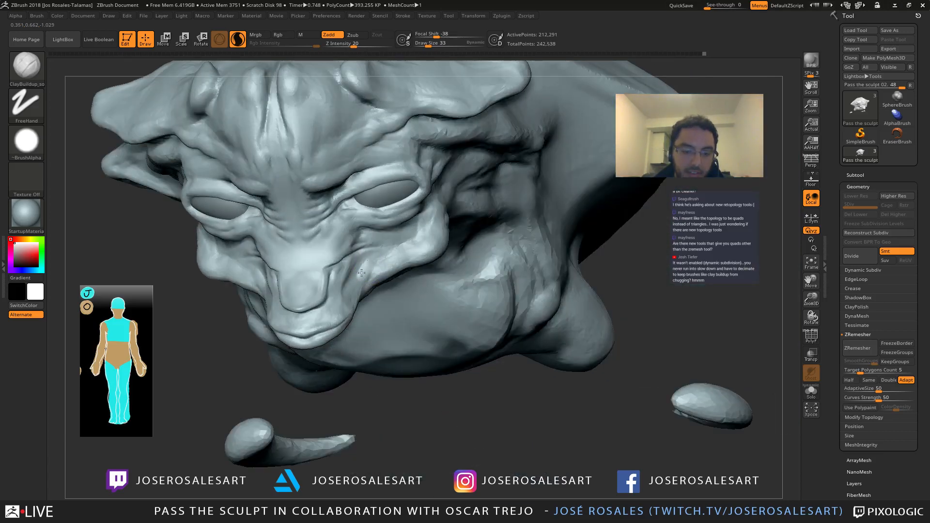
pyautogui.moveTo(355, 273)
pyautogui.mouseDown(button='right')
pyautogui.moveTo(364, 273)
pyautogui.moveTo(359, 281)
pyautogui.moveTo(356, 253)
pyautogui.moveTo(417, 237)
pyautogui.moveTo(351, 259)
pyautogui.moveTo(379, 248)
pyautogui.moveTo(328, 224)
pyautogui.moveTo(369, 296)
pyautogui.mouseUp(button='right')
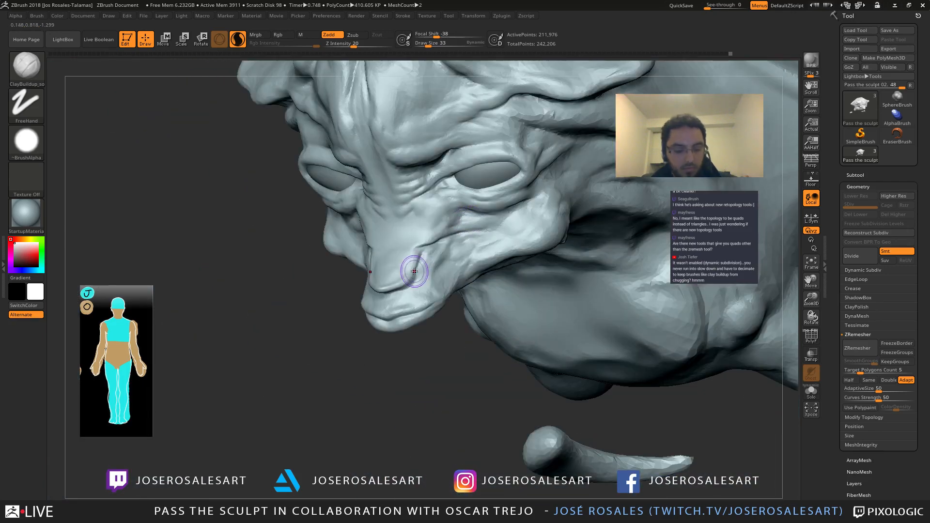
# Step: Carve the creases beside the nose pad with the DamStandard brush at Draw Size 19
pyautogui.press('b')
pyautogui.press('d')
pyautogui.press('s')
pyautogui.keyDown('ctrl'); pyautogui.moveTo(416, 270); pyautogui.dragTo(437, 286, button='right'); pyautogui.keyUp('ctrl')
pyautogui.press('s')
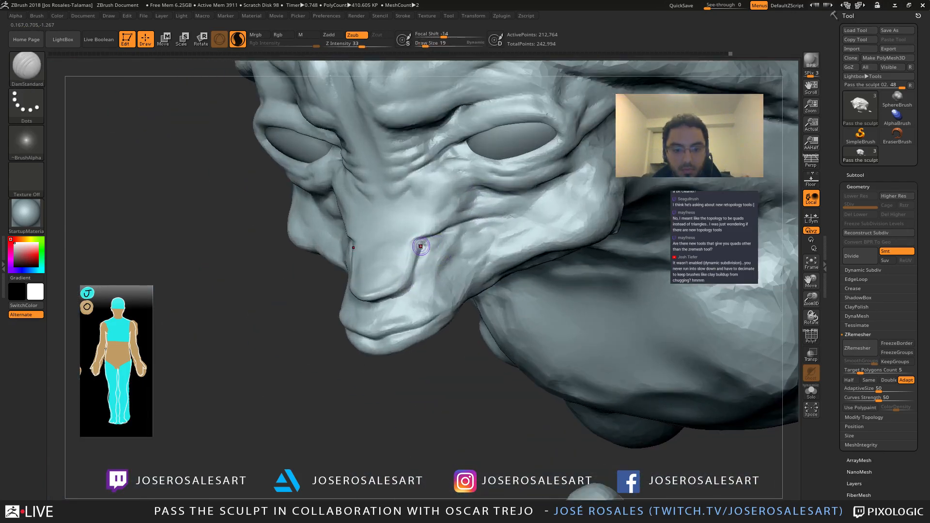
pyautogui.moveTo(421, 246); pyautogui.dragTo(415, 235)
pyautogui.moveTo(388, 283)
pyautogui.mouseDown(button='right')
pyautogui.moveTo(368, 220)
pyautogui.moveTo(398, 212)
pyautogui.mouseUp(button='right')
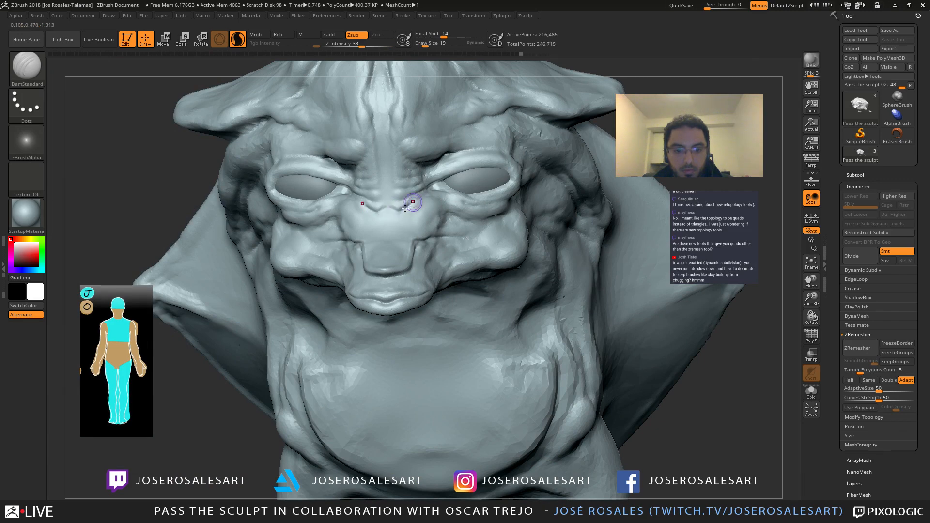
# Step: Carve wrinkles across the bridge of the nose between the eyes with the DamStandard brush
pyautogui.moveTo(401, 201); pyautogui.dragTo(397, 199)
pyautogui.moveTo(397, 199)
pyautogui.mouseDown(button='right')
pyautogui.moveTo(370, 206)
pyautogui.moveTo(373, 196)
pyautogui.mouseUp(button='right')
pyautogui.moveTo(376, 199); pyautogui.dragTo(388, 206)
pyautogui.moveTo(388, 206); pyautogui.dragTo(423, 218, button='right')
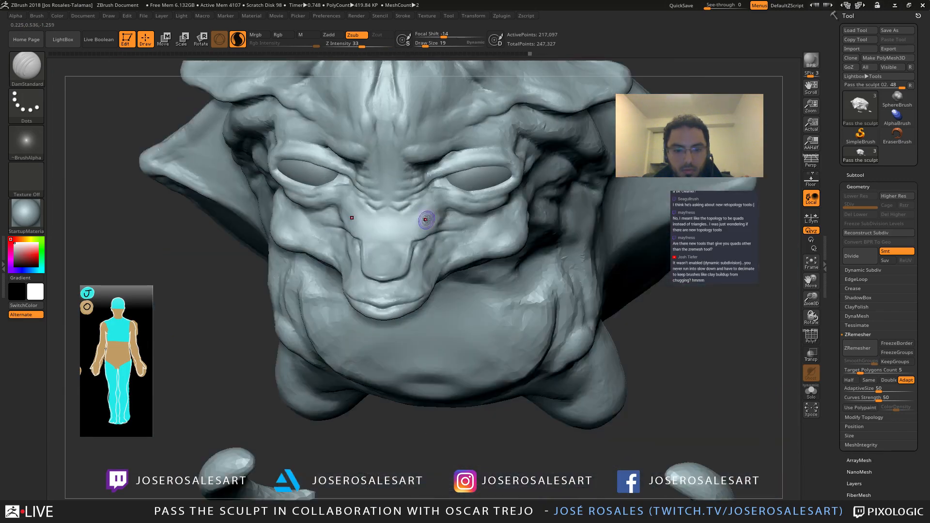
# Step: Add clay to the folds between the nose bridge and the inner eye corners, alternating DamStandard and ClayBuildup brushes
pyautogui.press('2')
pyautogui.moveTo(439, 197); pyautogui.dragTo(430, 201)
pyautogui.press('1')
pyautogui.moveTo(431, 201)
pyautogui.mouseDown(button='right')
pyautogui.moveTo(385, 200)
pyautogui.moveTo(430, 208)
pyautogui.moveTo(415, 210)
pyautogui.moveTo(439, 203)
pyautogui.mouseUp(button='right')
pyautogui.press('2')
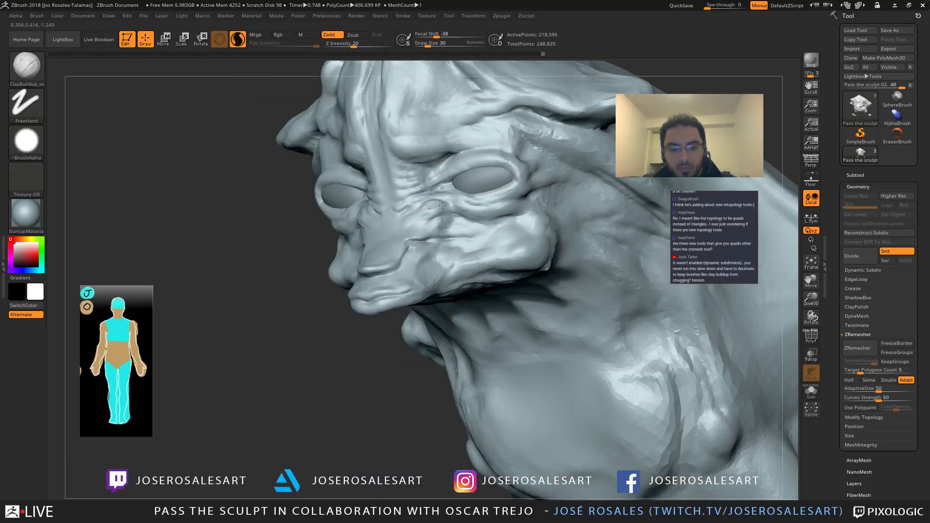
pyautogui.moveTo(411, 237)
pyautogui.mouseDown(button='right')
pyautogui.moveTo(430, 208)
pyautogui.moveTo(352, 240)
pyautogui.moveTo(425, 232)
pyautogui.moveTo(361, 294)
pyautogui.moveTo(394, 260)
pyautogui.mouseUp(button='right')
# Step: Adjust the shape of the inner eyelid corners with the Move brush at Draw Size 54
pyautogui.press('b')
pyautogui.press('m')
pyautogui.press('v')
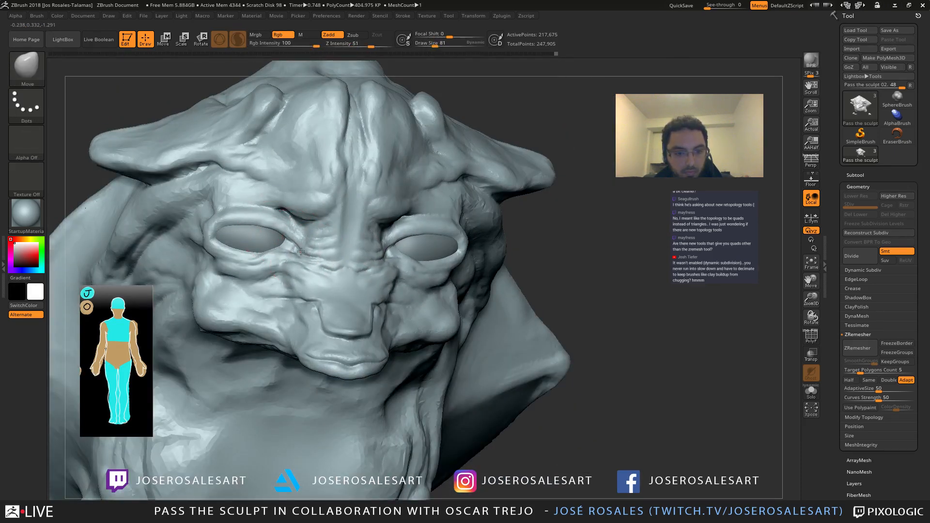
pyautogui.moveTo(301, 251); pyautogui.dragTo(301, 252, button='right')
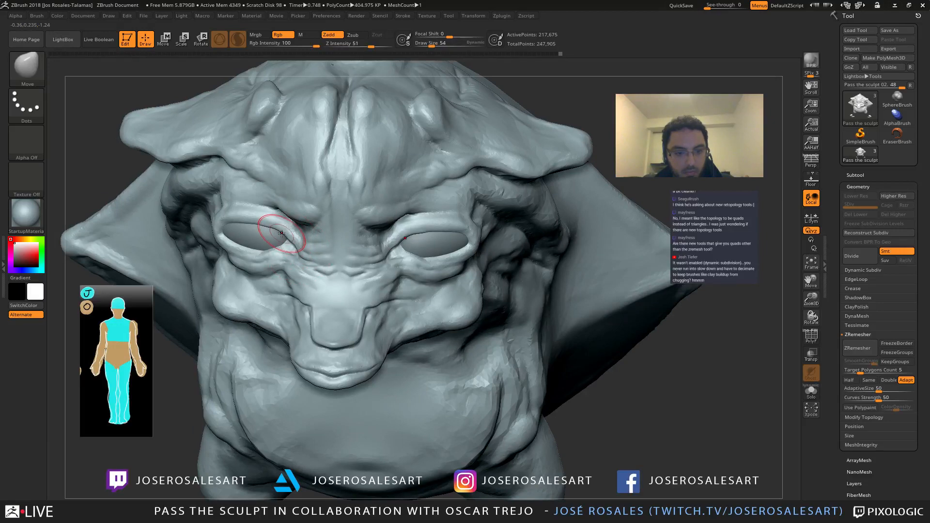
pyautogui.moveTo(346, 243)
pyautogui.mouseDown(button='right')
pyautogui.moveTo(372, 255)
pyautogui.moveTo(395, 251)
pyautogui.mouseUp(button='right')
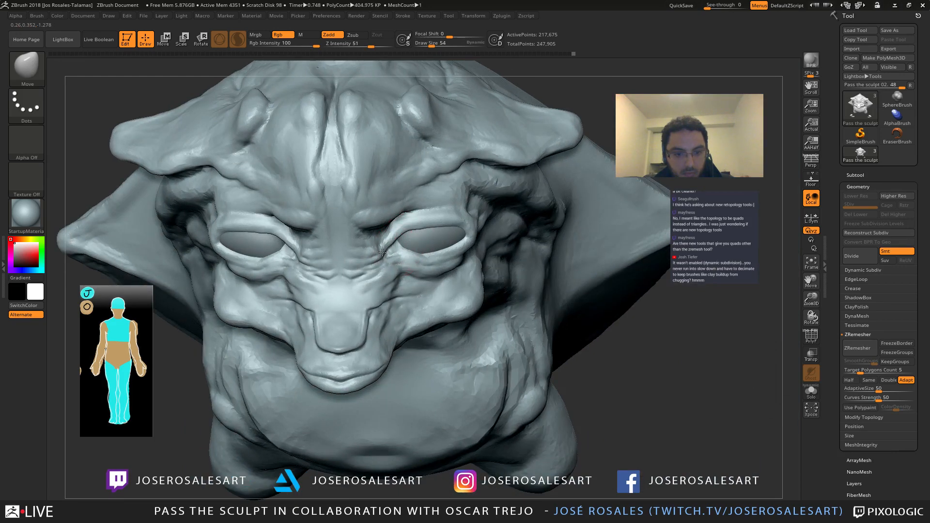
# Step: Build up the area from the inner eye corners to the forehead with the ClayBuildup brush at Draw Size 21
pyautogui.press('b')
pyautogui.press('c')
pyautogui.press('b')
pyautogui.moveTo(386, 263)
pyautogui.mouseDown(button='right')
pyautogui.moveTo(359, 262)
pyautogui.moveTo(353, 250)
pyautogui.moveTo(371, 207)
pyautogui.mouseUp(button='right')
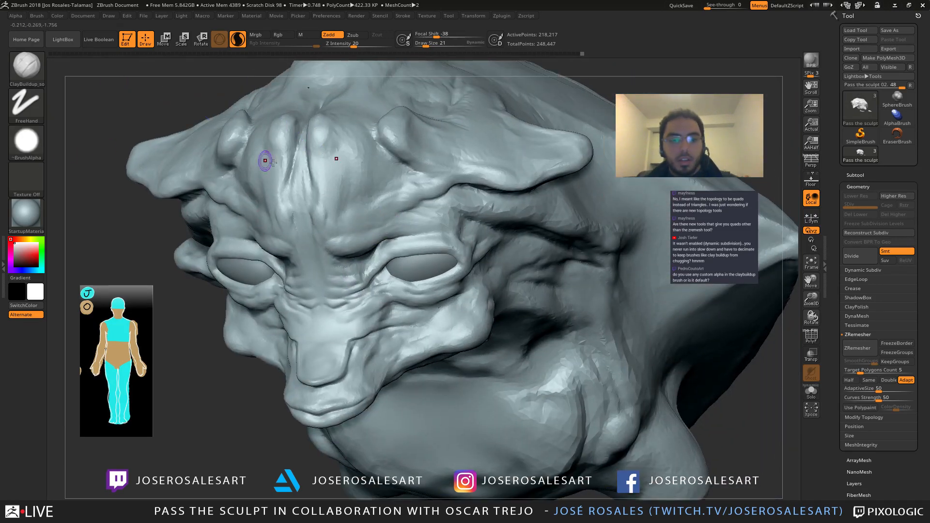
# Step: Try strokes on the neck and shell with the square-alpha ClayBuildup brush at Draw Size 81 and Focal Shift -56
pyautogui.moveTo(265, 161)
pyautogui.mouseDown(button='right')
pyautogui.moveTo(309, 188)
pyautogui.moveTo(279, 242)
pyautogui.mouseUp(button='right')
pyautogui.press('s')
pyautogui.moveTo(279, 241); pyautogui.dragTo(289, 241)
pyautogui.moveTo(288, 241); pyautogui.dragTo(242, 213, button='right')
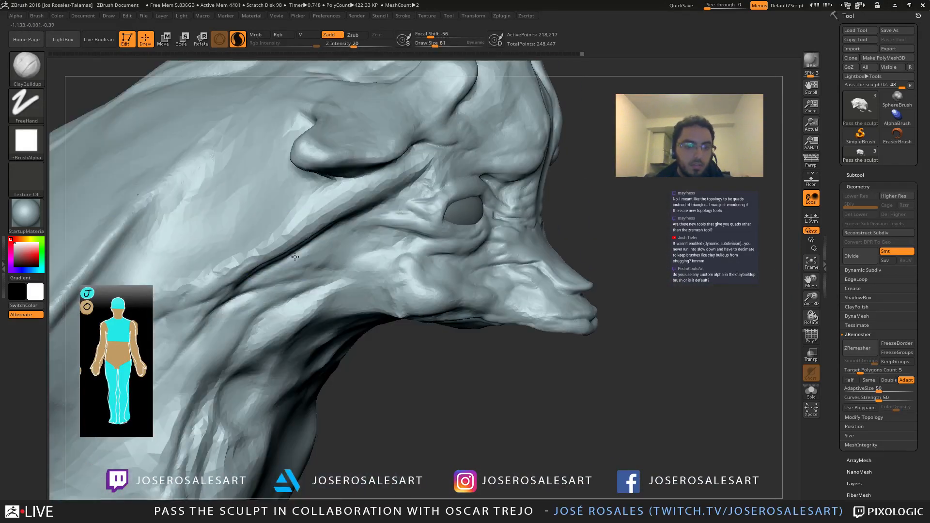
pyautogui.moveTo(247, 196)
pyautogui.mouseDown()
pyautogui.moveTo(213, 225)
pyautogui.moveTo(225, 233)
pyautogui.mouseUp()
pyautogui.moveTo(279, 206); pyautogui.dragTo(245, 235)
pyautogui.moveTo(279, 188); pyautogui.dragTo(194, 223)
pyautogui.moveTo(203, 233)
pyautogui.mouseDown(button='right')
pyautogui.moveTo(356, 203)
pyautogui.moveTo(328, 139)
pyautogui.moveTo(276, 201)
pyautogui.mouseUp(button='right')
pyautogui.moveTo(339, 168); pyautogui.dragTo(254, 269)
pyautogui.moveTo(305, 196); pyautogui.dragTo(227, 289)
pyautogui.moveTo(231, 217); pyautogui.dragTo(206, 262)
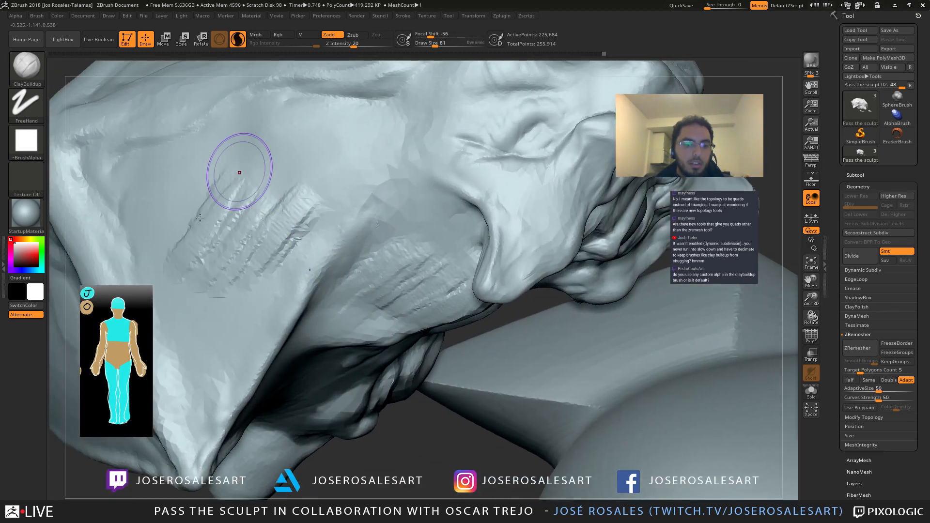
pyautogui.moveTo(239, 175); pyautogui.dragTo(201, 233)
pyautogui.moveTo(310, 182); pyautogui.dragTo(272, 233)
pyautogui.moveTo(315, 189)
pyautogui.mouseDown(button='right')
pyautogui.moveTo(350, 127)
pyautogui.moveTo(296, 179)
pyautogui.moveTo(303, 145)
pyautogui.moveTo(287, 154)
pyautogui.mouseUp(button='right')
# Step: Undo the square-alpha test strokes on the neck and shell
pyautogui.hotkey('ctrl', 'z')
pyautogui.hotkey('ctrl', 'z')
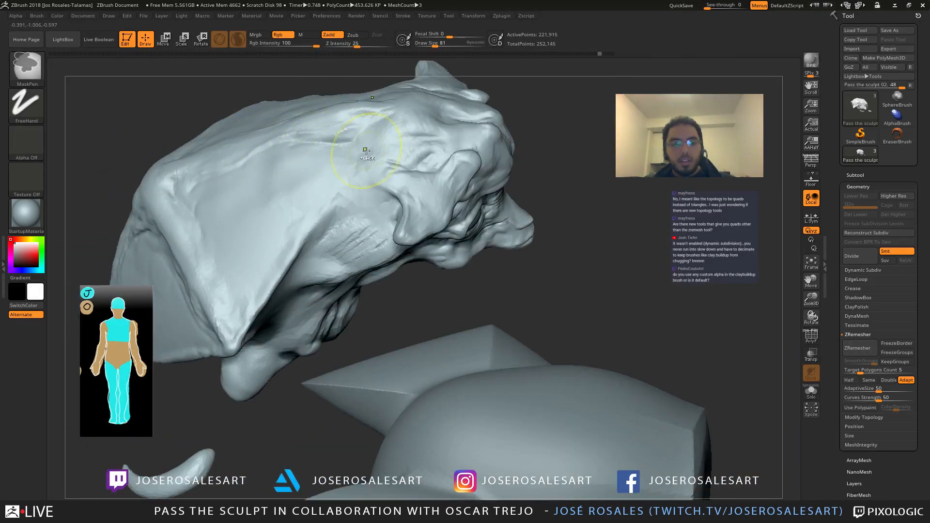
pyautogui.hotkey('ctrl', 'z')
pyautogui.hotkey('ctrl', 'z')
pyautogui.hotkey('ctrl', 'z')
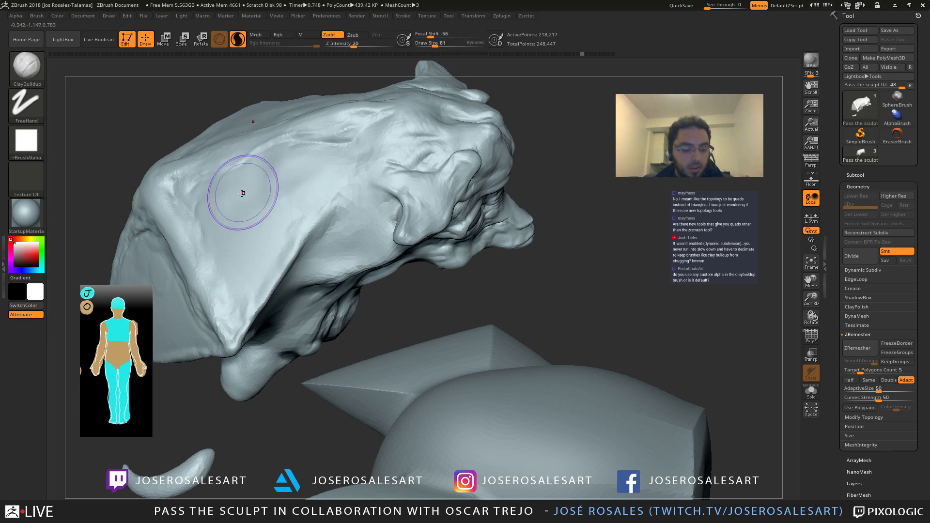
# Step: Switch back to the round-alpha ClayBuildup brush and examine Alpha 06 in the alpha library
pyautogui.press('2')
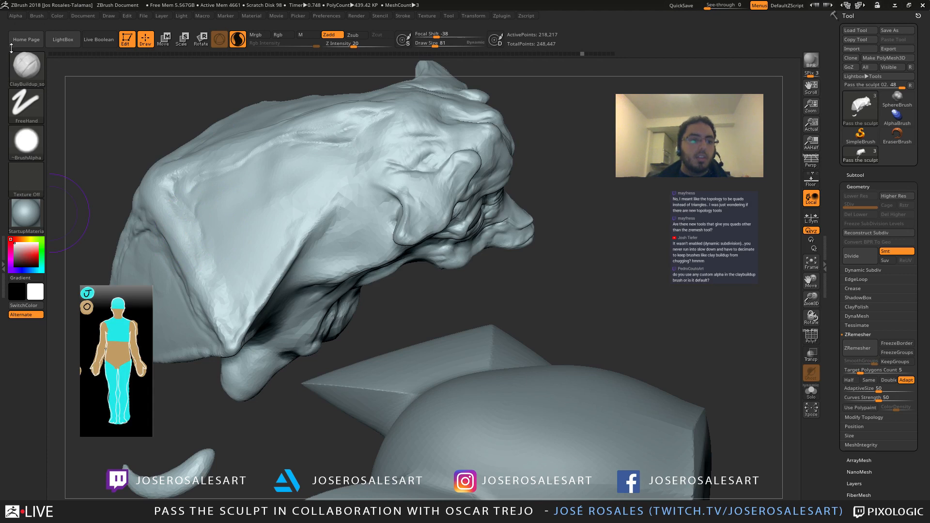
pyautogui.click(36, 154)
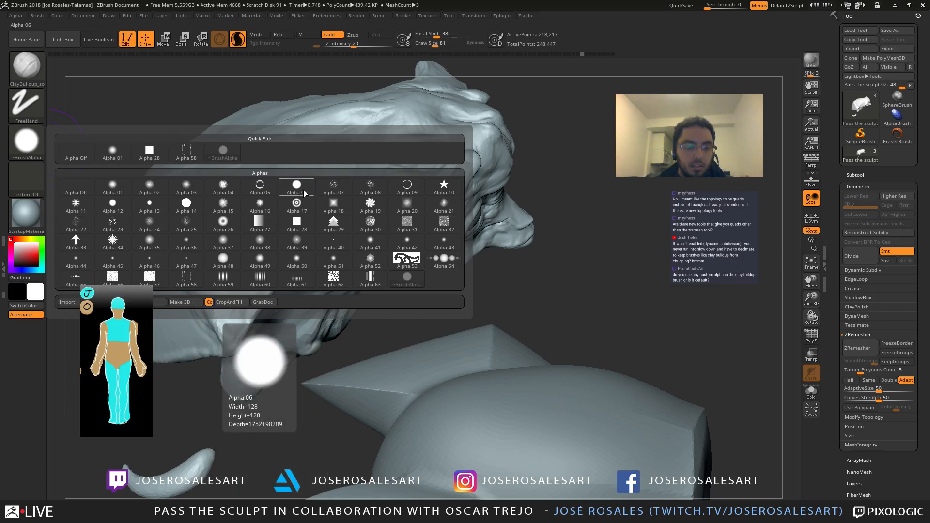
pyautogui.moveTo(412, 241)
pyautogui.mouseDown(button='right')
pyautogui.moveTo(481, 239)
pyautogui.moveTo(382, 185)
pyautogui.moveTo(310, 208)
pyautogui.mouseUp(button='right')
# Step: Try strokes on the side of the neck with the round-alpha ClayBuildup brush at Draw Size 54
pyautogui.press('[')
pyautogui.press('[')
pyautogui.press('[')
pyautogui.keyDown('ctrl'); pyautogui.moveTo(310, 208); pyautogui.dragTo(266, 245, button='right'); pyautogui.keyUp('ctrl')
pyautogui.press(']')
pyautogui.press(']')
pyautogui.press(']')
pyautogui.moveTo(360, 201); pyautogui.dragTo(345, 241)
pyautogui.moveTo(342, 235); pyautogui.dragTo(373, 228, button='right')
pyautogui.moveTo(390, 205)
pyautogui.mouseDown()
pyautogui.moveTo(370, 230)
pyautogui.moveTo(359, 217)
pyautogui.mouseUp()
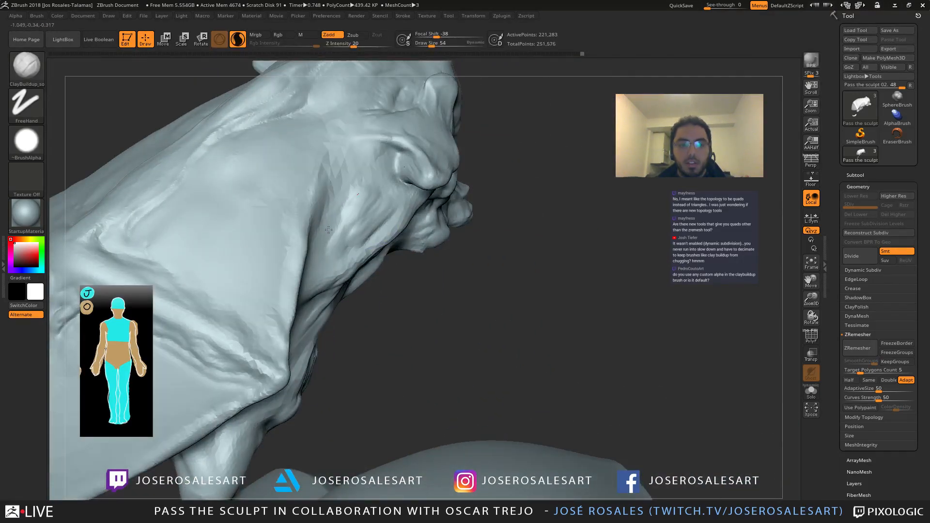
# Step: Undo the round-alpha test strokes on the side of the neck
pyautogui.hotkey('ctrl', 'z')
pyautogui.hotkey('ctrl', 'z')
pyautogui.hotkey('ctrl', 'z')
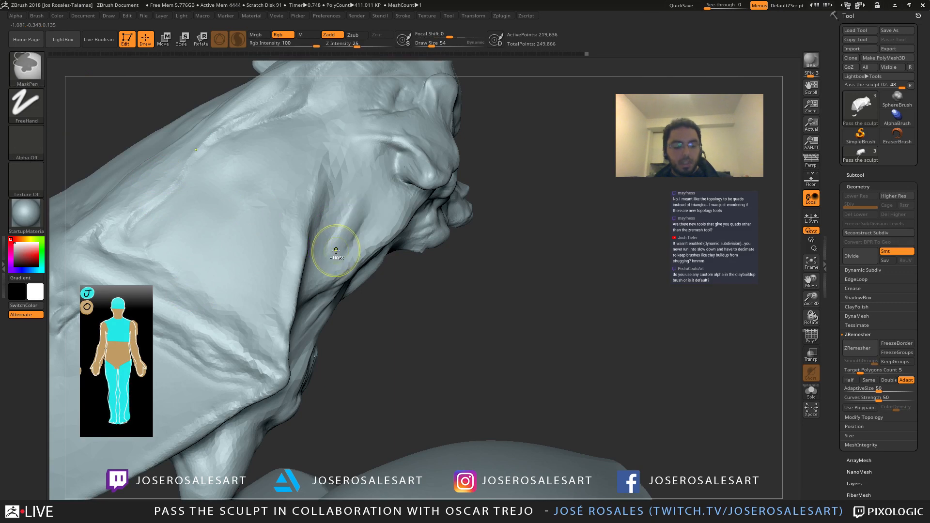
pyautogui.hotkey('ctrl', 'z')
# Step: Build up the twin ridges at the top of the forehead with the ClayBuildup brush at Draw Size 28
pyautogui.moveTo(442, 266)
pyautogui.mouseDown(button='right')
pyautogui.moveTo(409, 262)
pyautogui.moveTo(401, 214)
pyautogui.moveTo(476, 237)
pyautogui.moveTo(358, 237)
pyautogui.moveTo(368, 281)
pyautogui.mouseUp(button='right')
pyautogui.press('[')
pyautogui.press('[')
pyautogui.press('[')
pyautogui.moveTo(416, 194); pyautogui.dragTo(373, 162, button='right')
pyautogui.moveTo(290, 169)
pyautogui.mouseDown(button='right')
pyautogui.moveTo(285, 176)
pyautogui.moveTo(322, 167)
pyautogui.moveTo(264, 208)
pyautogui.moveTo(300, 204)
pyautogui.mouseUp(button='right')
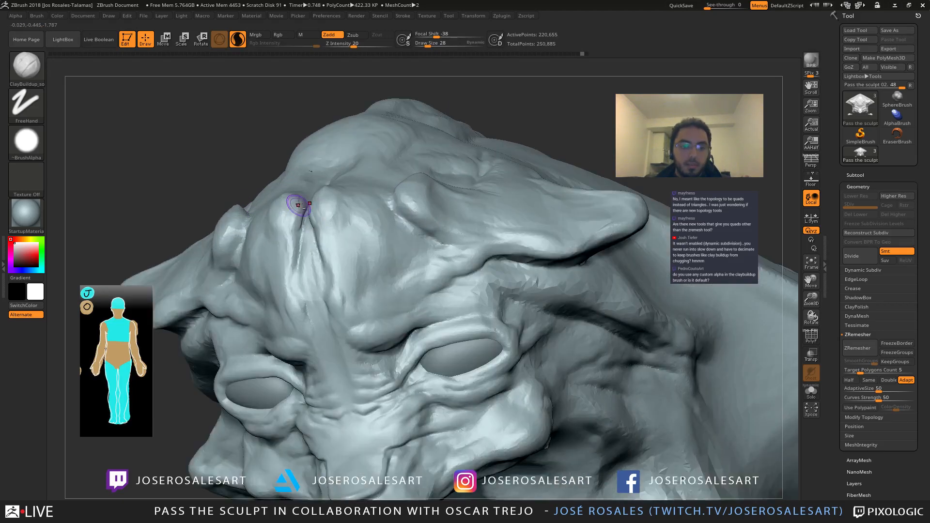
pyautogui.moveTo(299, 204); pyautogui.dragTo(295, 201, button='right')
pyautogui.hotkey('ctrl', 'z')
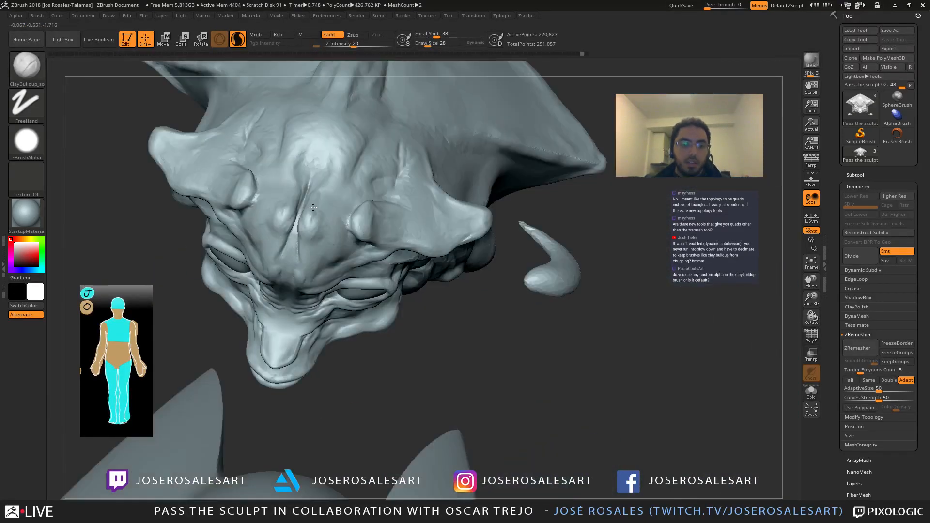
pyautogui.moveTo(260, 222)
pyautogui.keyDown('ctrl'); pyautogui.mouseDown(button='right')
pyautogui.moveTo(315, 219)
pyautogui.moveTo(305, 213)
pyautogui.moveTo(312, 207)
pyautogui.mouseUp(button='right'); pyautogui.keyUp('ctrl')
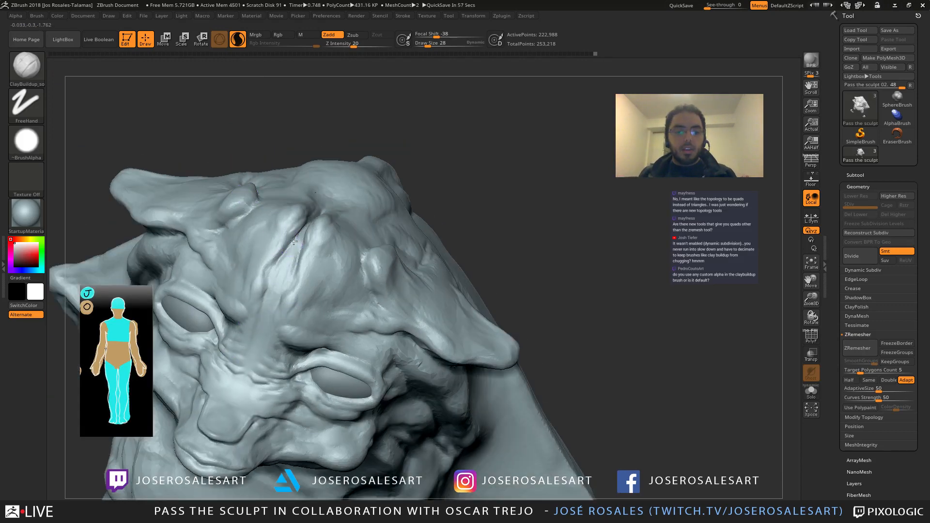
# Step: Carve creases around the forehead's twin ridges with the DamStandard brush at Draw Size 28 to define two small knobs
pyautogui.moveTo(293, 241)
pyautogui.mouseDown(button='right')
pyautogui.moveTo(310, 245)
pyautogui.moveTo(348, 168)
pyautogui.mouseUp(button='right')
pyautogui.press('b')
pyautogui.press('d')
pyautogui.press('s')
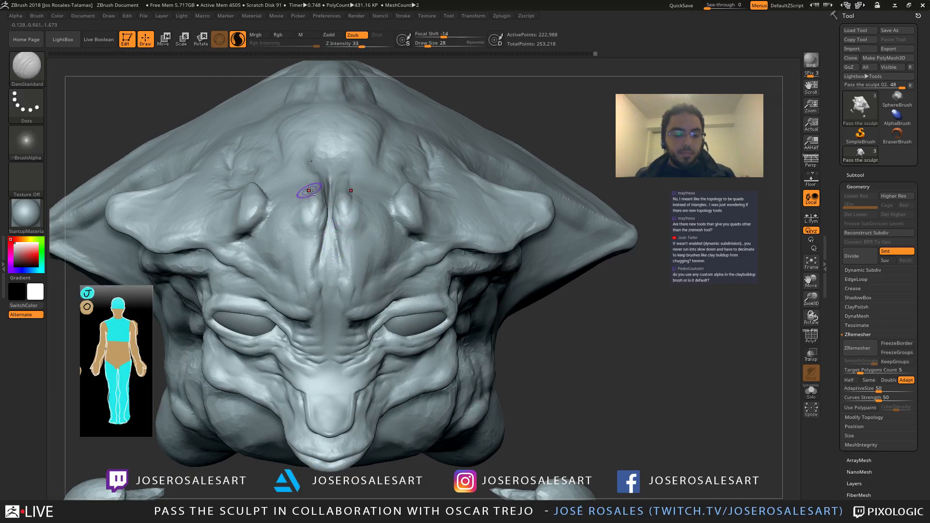
pyautogui.moveTo(307, 193)
pyautogui.keyDown('ctrl'); pyautogui.mouseDown(button='right')
pyautogui.moveTo(324, 224)
pyautogui.moveTo(364, 211)
pyautogui.moveTo(352, 231)
pyautogui.moveTo(332, 226)
pyautogui.moveTo(322, 239)
pyautogui.moveTo(339, 238)
pyautogui.mouseUp(button='right'); pyautogui.keyUp('ctrl')
pyautogui.moveTo(339, 237); pyautogui.dragTo(322, 236)
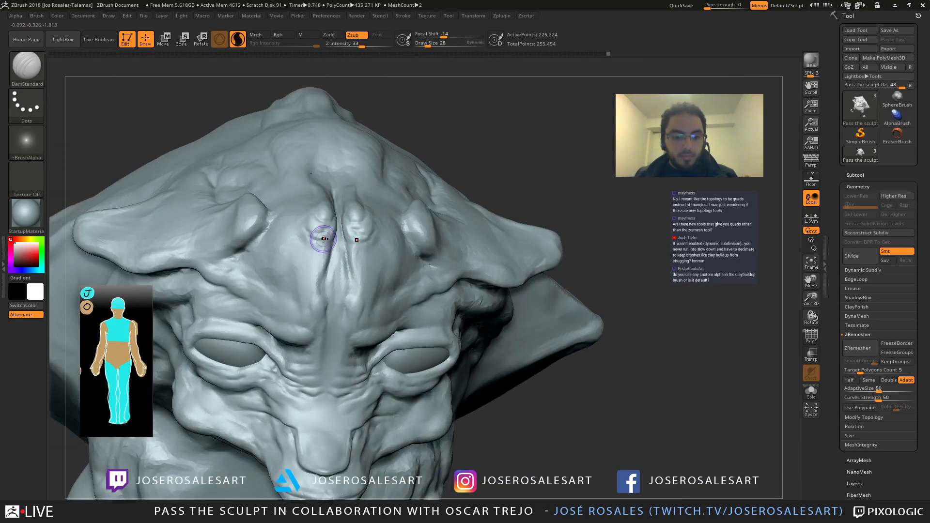
pyautogui.moveTo(322, 236)
pyautogui.keyDown('ctrl'); pyautogui.mouseDown(button='right')
pyautogui.moveTo(353, 202)
pyautogui.moveTo(342, 224)
pyautogui.moveTo(350, 213)
pyautogui.mouseUp(button='right'); pyautogui.keyUp('ctrl')
pyautogui.moveTo(351, 213); pyautogui.dragTo(364, 210)
pyautogui.moveTo(363, 209)
pyautogui.keyDown('ctrl'); pyautogui.mouseDown(button='right')
pyautogui.moveTo(353, 180)
pyautogui.moveTo(383, 186)
pyautogui.moveTo(393, 208)
pyautogui.moveTo(389, 233)
pyautogui.mouseUp(button='right'); pyautogui.keyUp('ctrl')
pyautogui.press('1')
pyautogui.moveTo(339, 195)
pyautogui.mouseDown(button='right')
pyautogui.moveTo(397, 193)
pyautogui.moveTo(417, 204)
pyautogui.moveTo(427, 176)
pyautogui.moveTo(410, 194)
pyautogui.moveTo(422, 195)
pyautogui.moveTo(394, 198)
pyautogui.moveTo(443, 199)
pyautogui.moveTo(449, 209)
pyautogui.moveTo(419, 202)
pyautogui.mouseUp(button='right')
pyautogui.press('3')
# Step: Build up and smooth the tips of the two small forehead horns with the ClayBuildup brush at Draw Size 28
pyautogui.press('b')
pyautogui.press('c')
pyautogui.press('b')
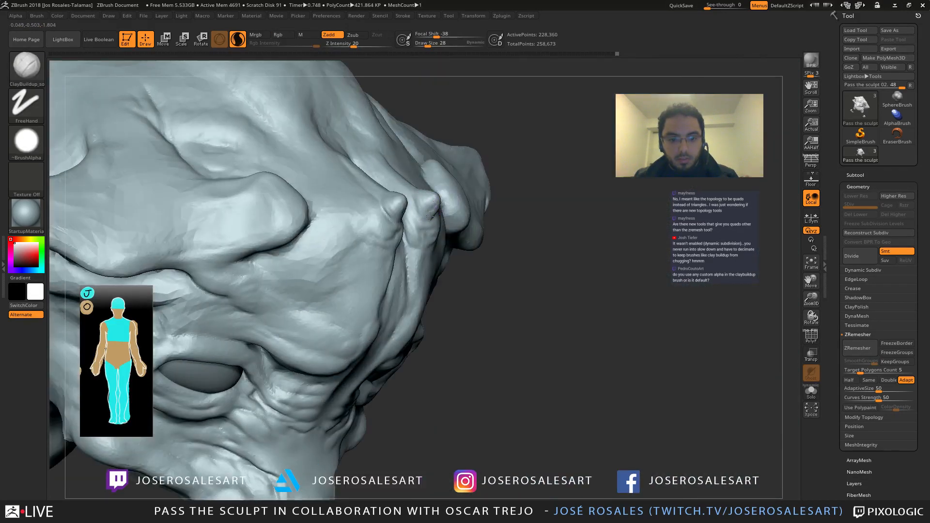
pyautogui.keyDown('shift'); pyautogui.moveTo(420, 199); pyautogui.dragTo(425, 200); pyautogui.keyUp('shift')
pyautogui.moveTo(426, 200); pyautogui.dragTo(421, 199, button='right')
pyautogui.press('f')
pyautogui.moveTo(457, 176)
pyautogui.mouseDown(button='right')
pyautogui.moveTo(446, 174)
pyautogui.moveTo(463, 160)
pyautogui.moveTo(450, 143)
pyautogui.moveTo(461, 187)
pyautogui.moveTo(459, 159)
pyautogui.mouseUp(button='right')
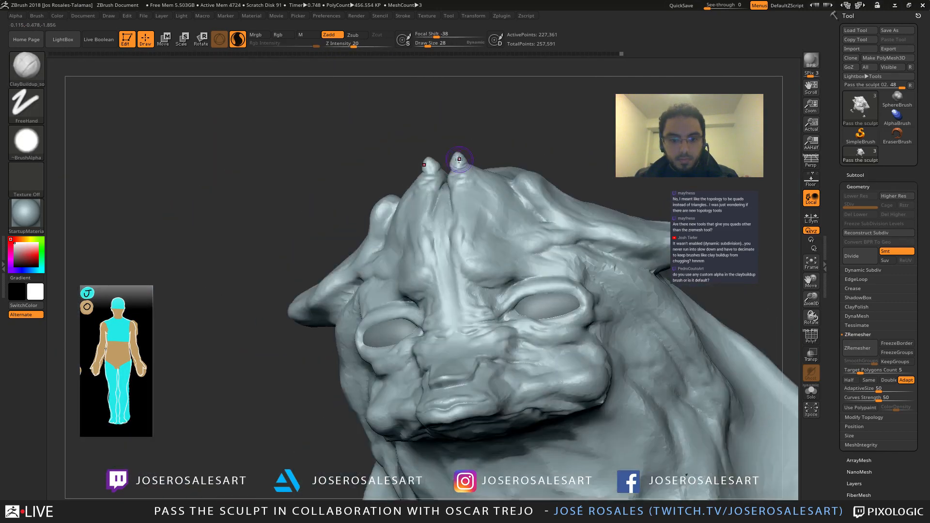
# Step: Smooth the tips of the two small forehead horns and carve creases around them with the DamStandard brush at Draw Size 28
pyautogui.keyDown('shift'); pyautogui.moveTo(458, 161); pyautogui.dragTo(449, 162); pyautogui.keyUp('shift')
pyautogui.moveTo(441, 166)
pyautogui.keyDown('ctrl'); pyautogui.mouseDown(button='right')
pyautogui.moveTo(436, 181)
pyautogui.moveTo(428, 169)
pyautogui.moveTo(406, 177)
pyautogui.moveTo(390, 160)
pyautogui.moveTo(354, 165)
pyautogui.moveTo(414, 168)
pyautogui.mouseUp(button='right'); pyautogui.keyUp('ctrl')
pyautogui.press('b')
pyautogui.press('d')
pyautogui.press('s')
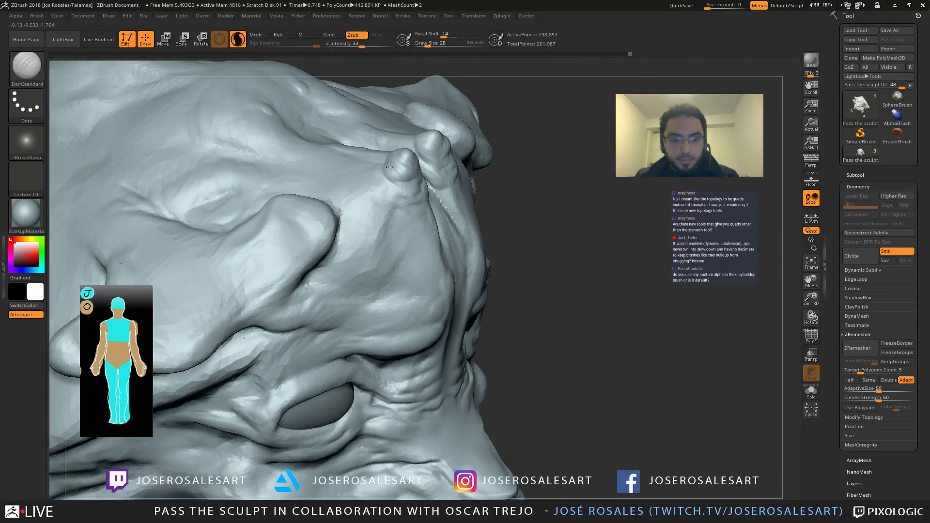
pyautogui.moveTo(400, 174); pyautogui.dragTo(415, 176)
pyautogui.moveTo(415, 175); pyautogui.dragTo(373, 167, button='right')
pyautogui.moveTo(400, 168); pyautogui.dragTo(421, 170)
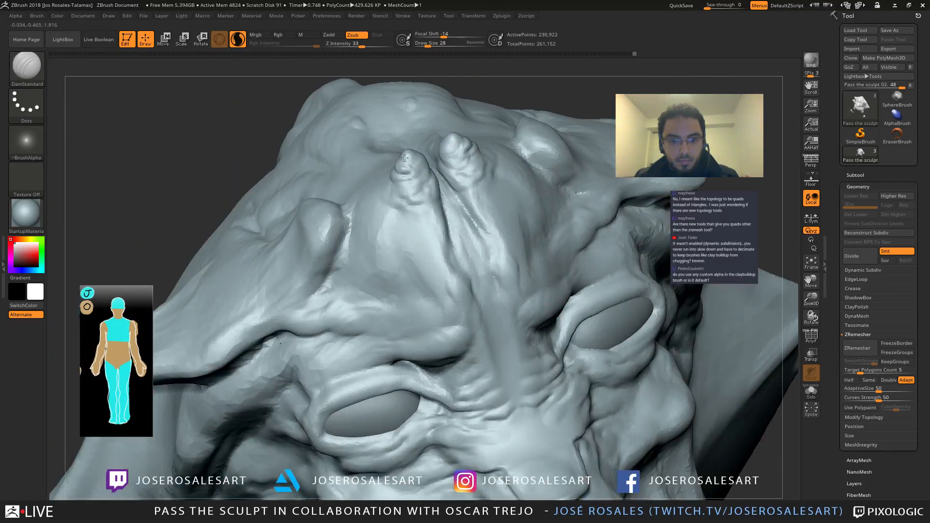
pyautogui.moveTo(420, 169)
pyautogui.keyDown('ctrl'); pyautogui.mouseDown(button='right')
pyautogui.moveTo(425, 139)
pyautogui.moveTo(442, 129)
pyautogui.moveTo(373, 209)
pyautogui.moveTo(395, 206)
pyautogui.moveTo(398, 167)
pyautogui.moveTo(402, 232)
pyautogui.mouseUp(button='right'); pyautogui.keyUp('ctrl')
pyautogui.press('b')
pyautogui.press('d')
pyautogui.press('s')
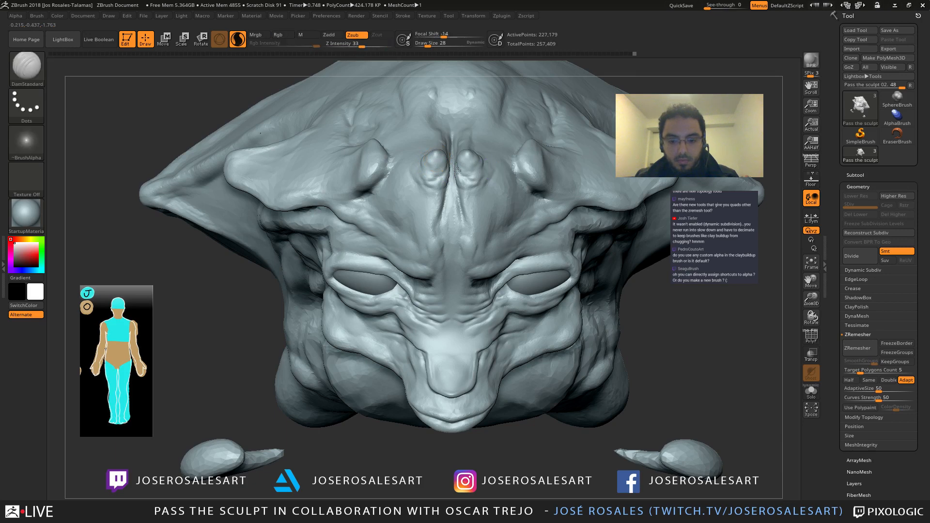
pyautogui.keyDown('ctrl'); pyautogui.moveTo(432, 166); pyautogui.dragTo(445, 150, button='right'); pyautogui.keyUp('ctrl')
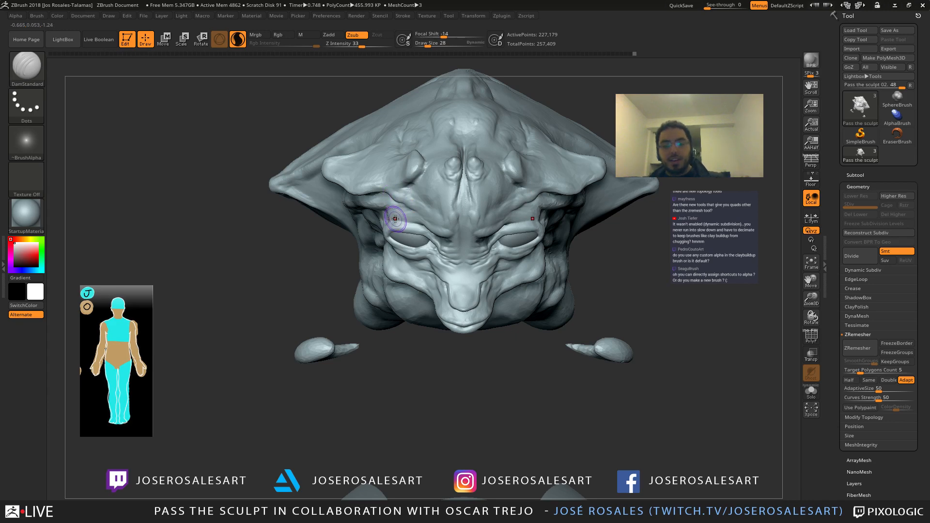
# Step: Look up the DamStandard brush in the brush library and switch to the ClayBuildup brush
pyautogui.click(20, 71)
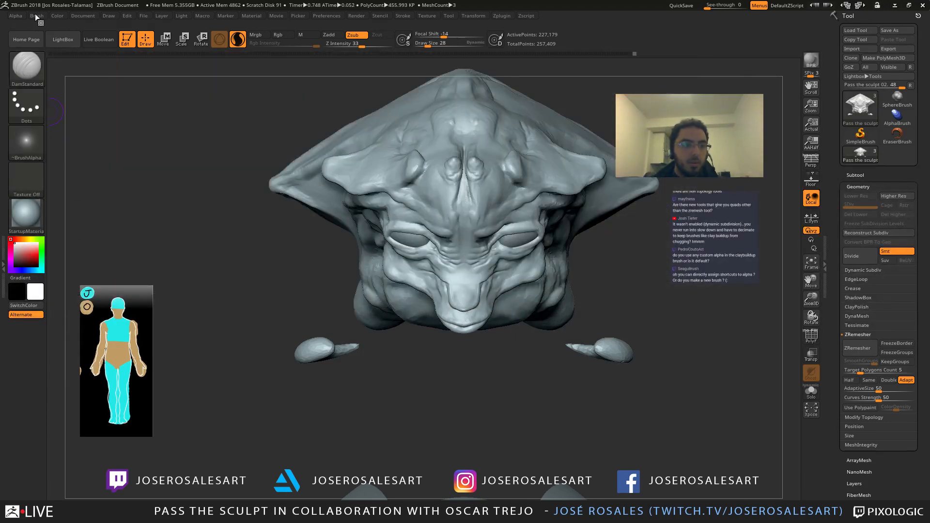
pyautogui.click(36, 15)
pyautogui.click(30, 71)
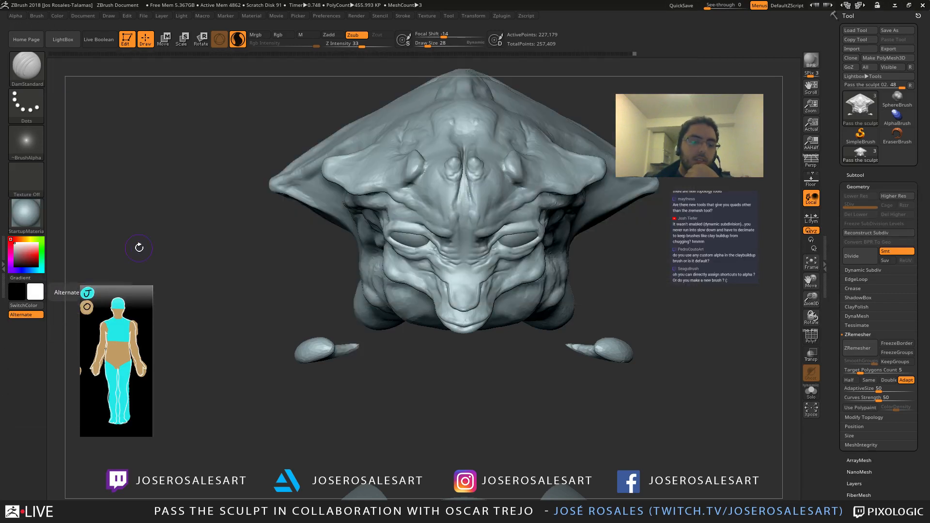
pyautogui.click(32, 75)
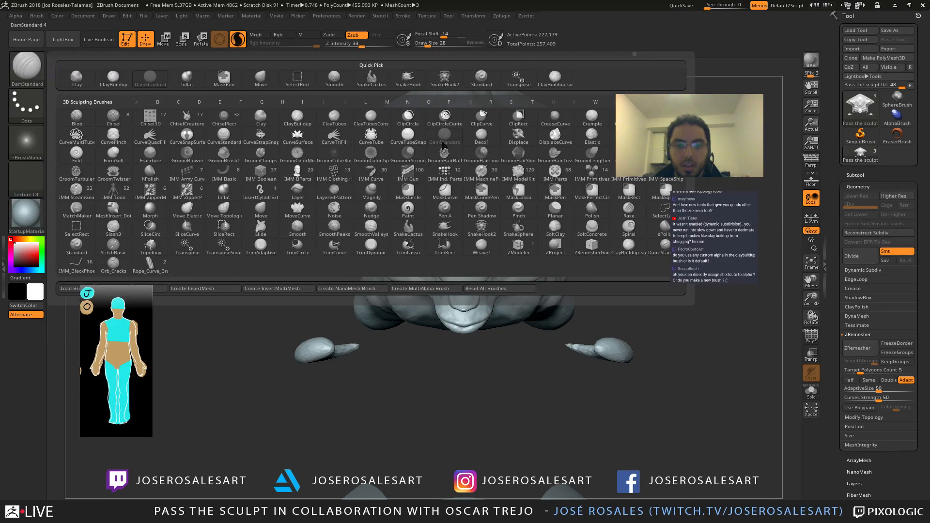
pyautogui.moveTo(444, 143)
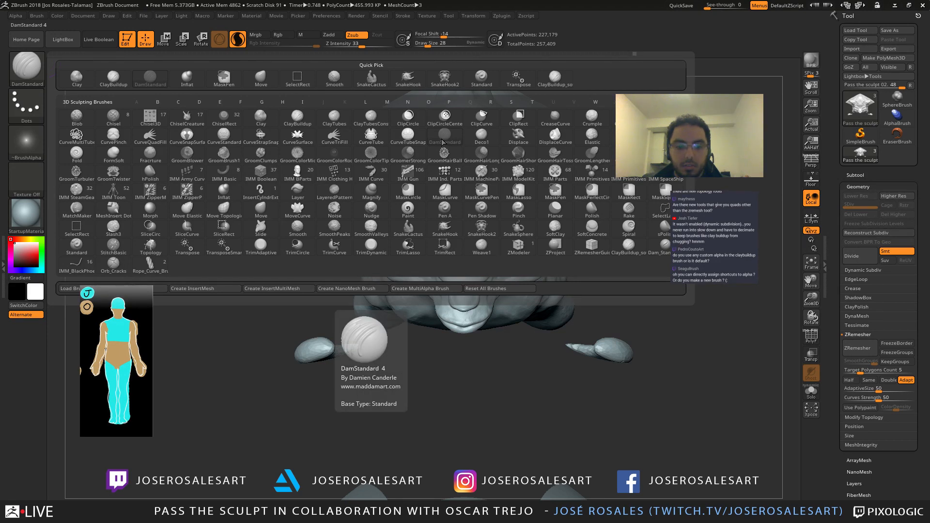
pyautogui.click(442, 142)
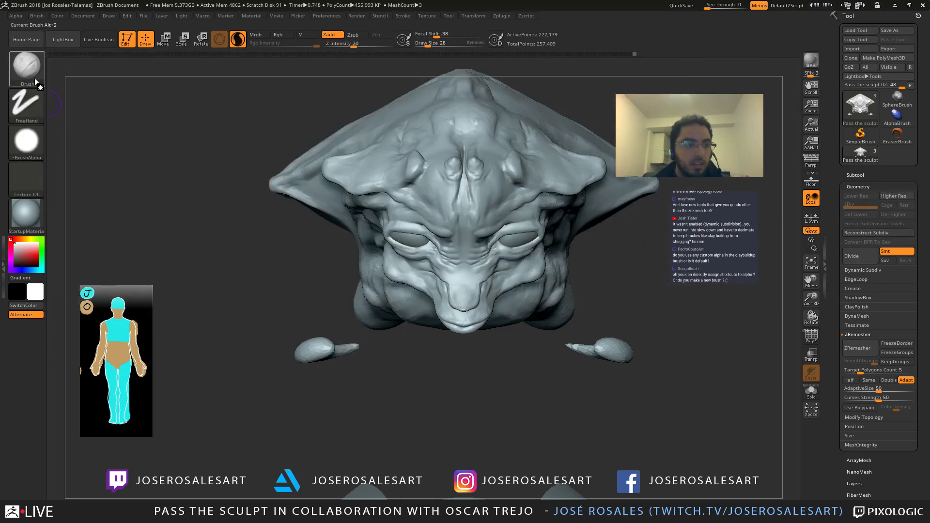
pyautogui.click(34, 78)
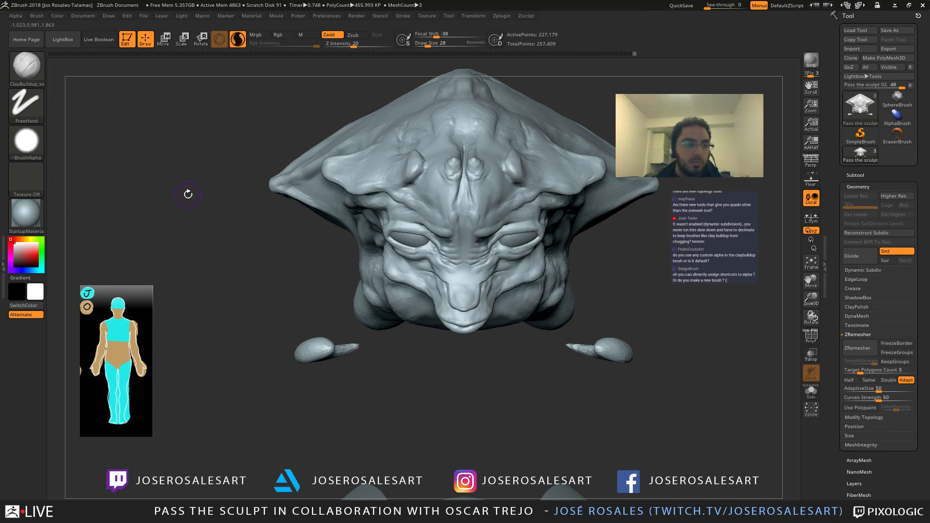
pyautogui.press('2')
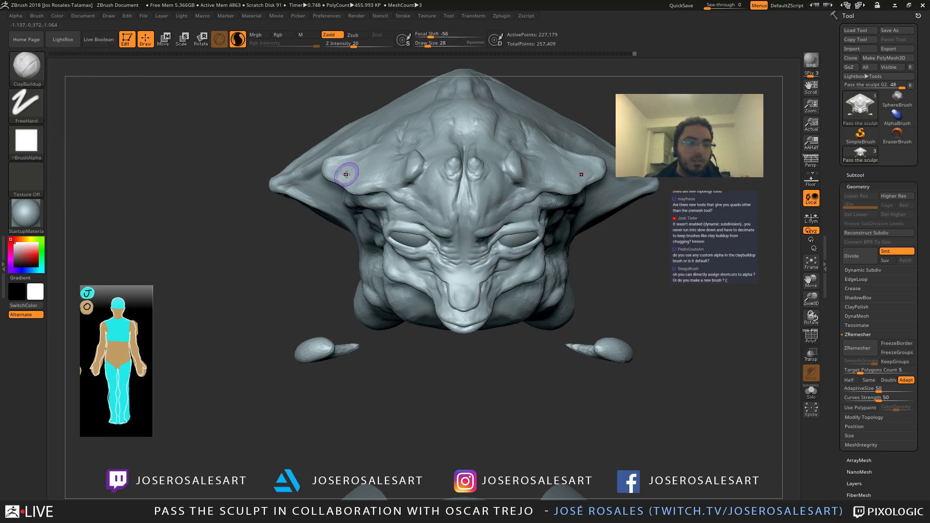
pyautogui.moveTo(455, 231)
pyautogui.keyDown('alt'); pyautogui.mouseDown(button='right')
pyautogui.moveTo(414, 218)
pyautogui.moveTo(380, 183)
pyautogui.moveTo(385, 193)
pyautogui.moveTo(447, 185)
pyautogui.moveTo(391, 181)
pyautogui.moveTo(473, 212)
pyautogui.moveTo(444, 181)
pyautogui.mouseUp(button='right'); pyautogui.keyUp('alt')
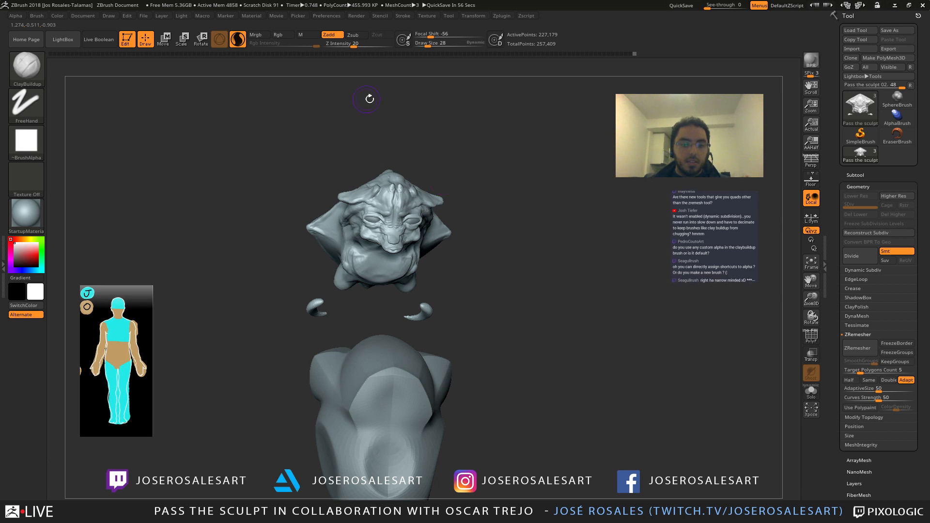
# Step: Switch the active brush to Standard and after that to Move Topological while viewing the whole creature
pyautogui.moveTo(370, 98); pyautogui.dragTo(381, 154, button='right')
pyautogui.press('b')
pyautogui.press('s')
pyautogui.press('t')
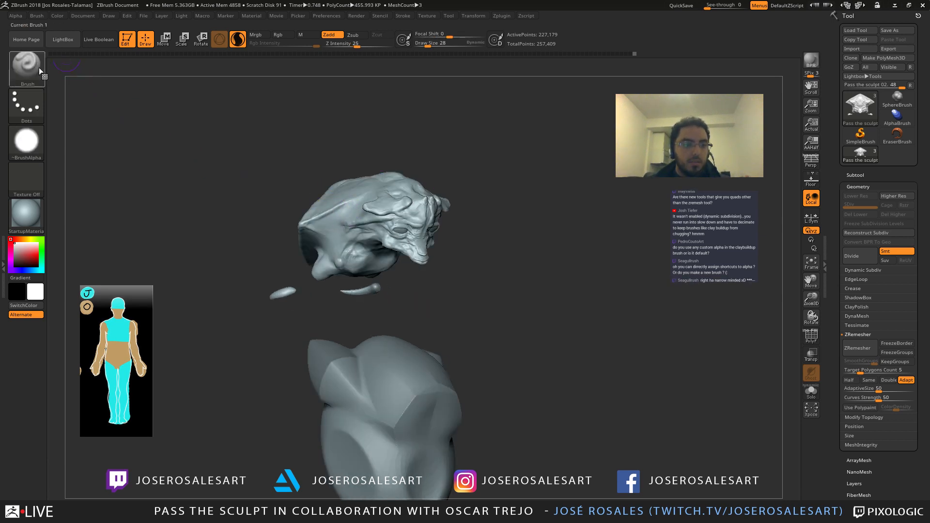
pyautogui.moveTo(265, 141); pyautogui.dragTo(236, 149, button='right')
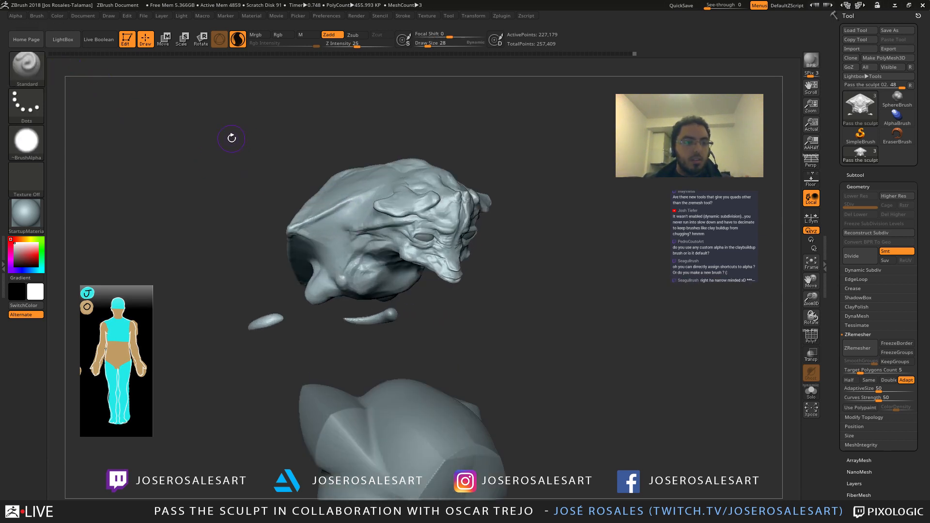
pyautogui.press('b')
pyautogui.press('c')
pyautogui.press('b')
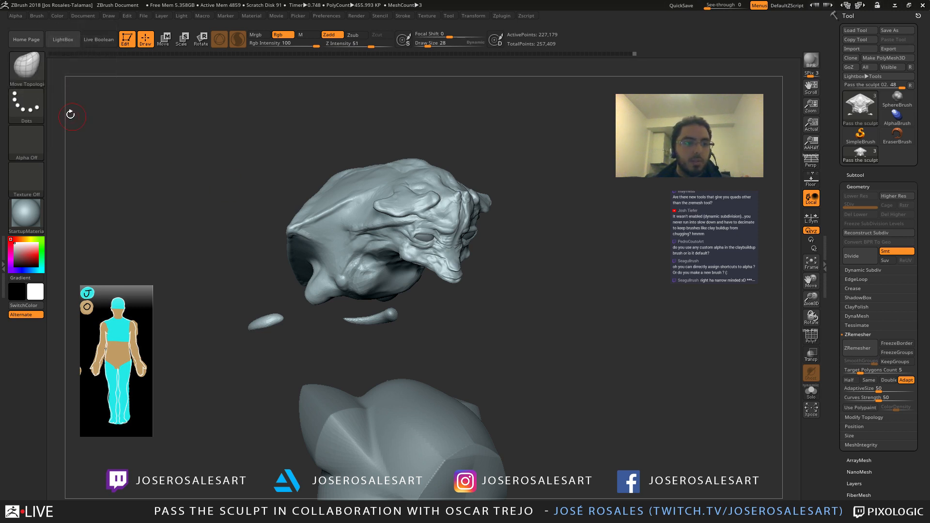
# Step: Switch the active brush through DamStandard, the custom Dam_Standard and SnakeHook in turn
pyautogui.press('b')
pyautogui.press('d')
pyautogui.press('s')
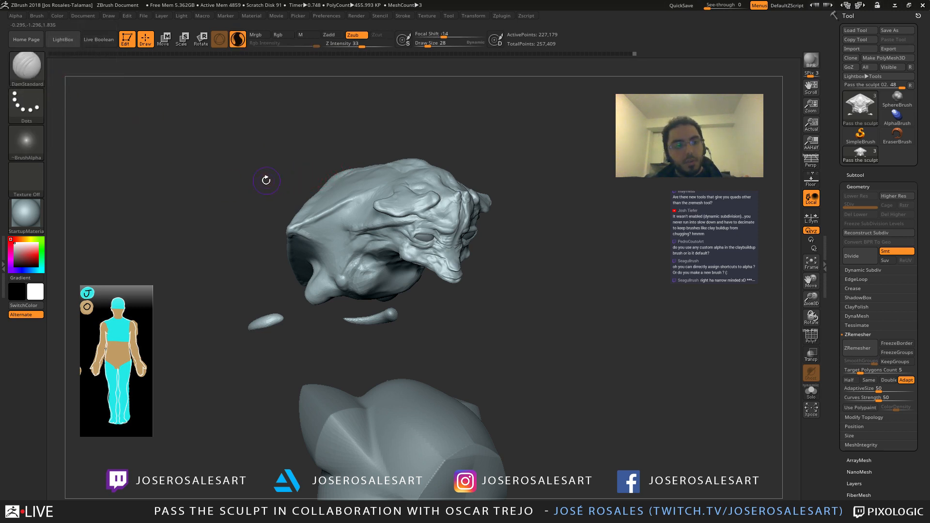
pyautogui.hotkey('alt', '4')
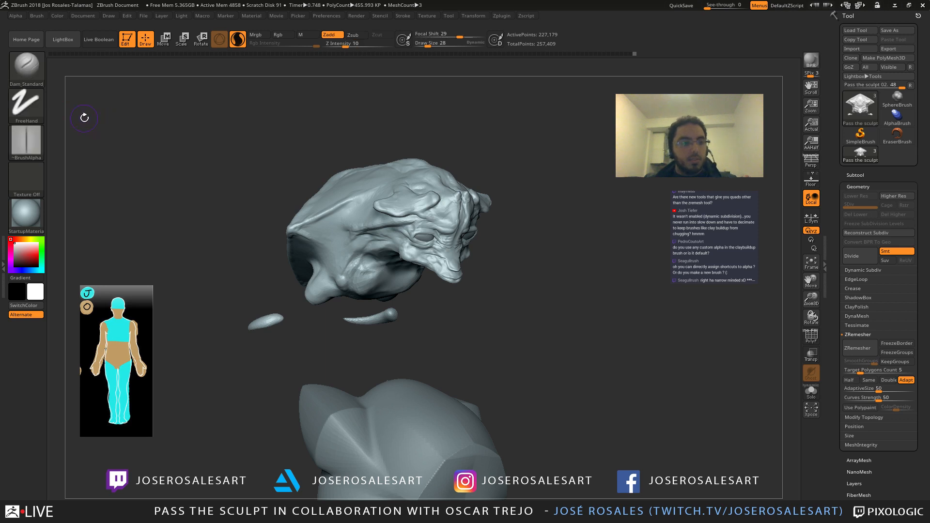
pyautogui.moveTo(25, 81)
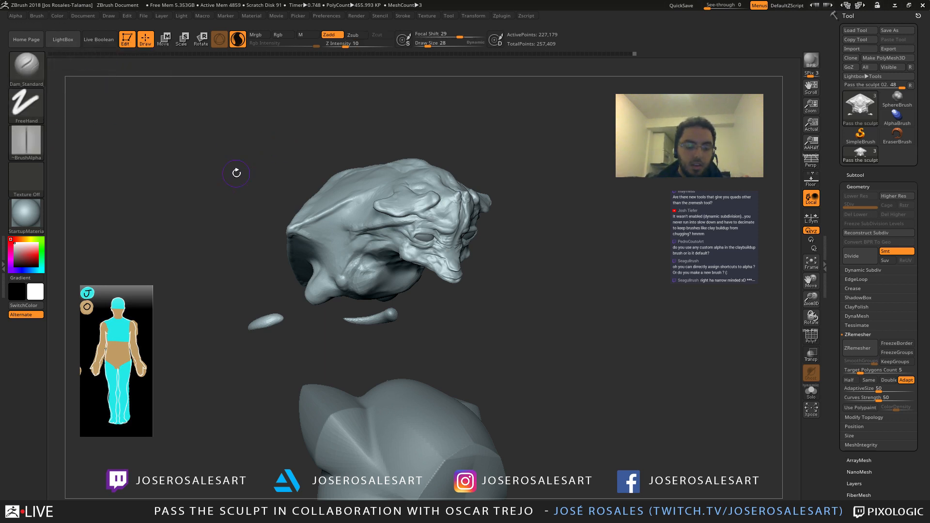
pyautogui.hotkey('alt', '5')
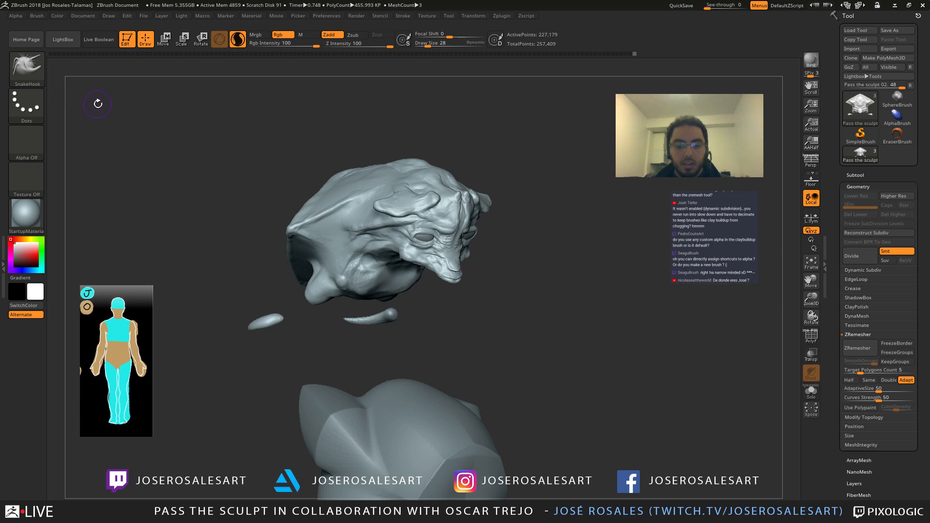
# Step: Switch the active brush to Pinch, followed by Inflat
pyautogui.press('b')
pyautogui.press('p')
pyautogui.press('i')
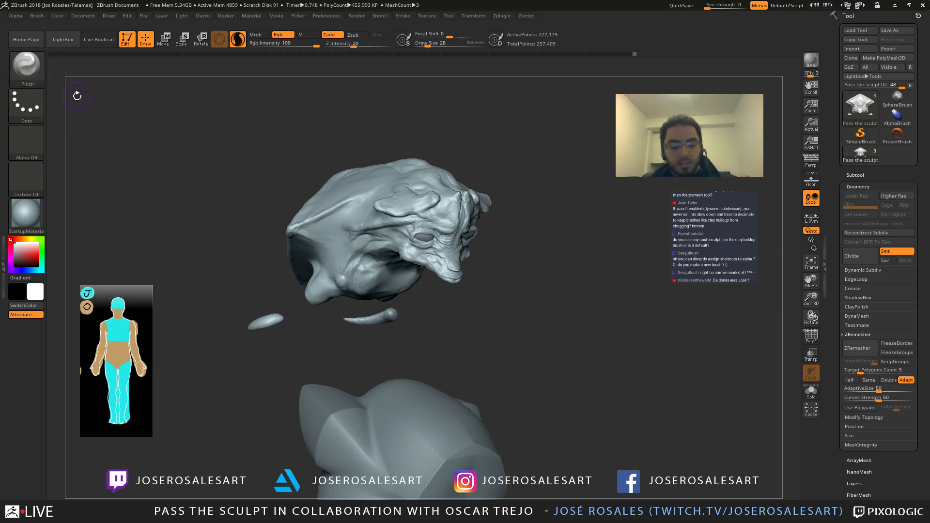
pyautogui.press('b')
pyautogui.press('i')
pyautogui.press('n')
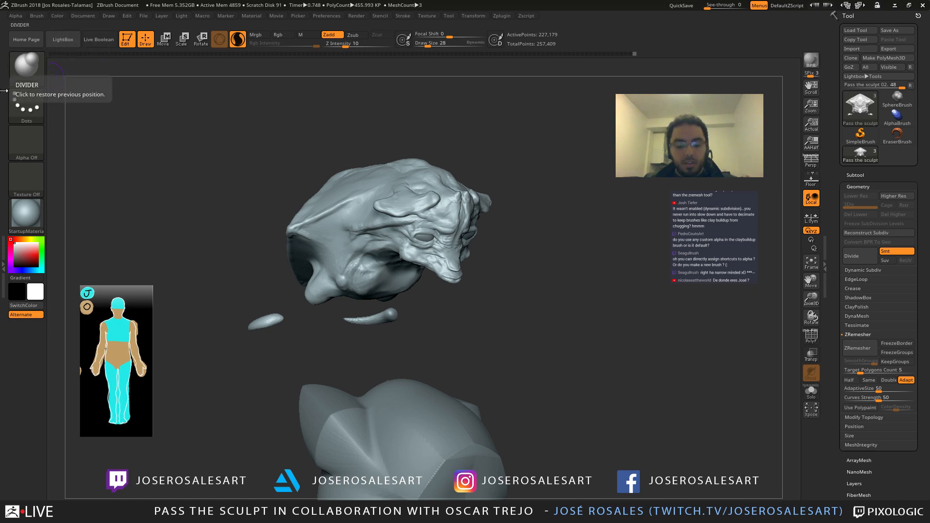
# Step: Switch to the TrimDynamic brush and set its Draw Size to 77 over the creature's head
pyautogui.press('b')
pyautogui.press('t')
pyautogui.press('d')
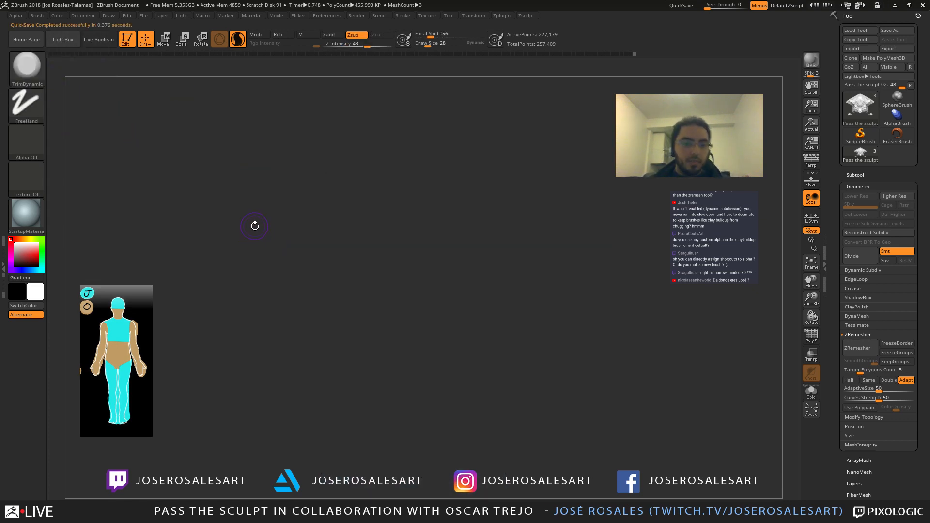
pyautogui.moveTo(245, 211)
pyautogui.mouseDown()
pyautogui.moveTo(204, 224)
pyautogui.moveTo(227, 235)
pyautogui.moveTo(213, 272)
pyautogui.mouseUp()
pyautogui.press('s')
pyautogui.moveTo(385, 217); pyautogui.dragTo(391, 217)
pyautogui.moveTo(392, 217)
pyautogui.keyDown('ctrl'); pyautogui.mouseDown(button='right')
pyautogui.moveTo(373, 152)
pyautogui.moveTo(390, 218)
pyautogui.moveTo(381, 164)
pyautogui.mouseUp(button='right'); pyautogui.keyUp('ctrl')
pyautogui.moveTo(412, 209); pyautogui.dragTo(319, 194, button='right')
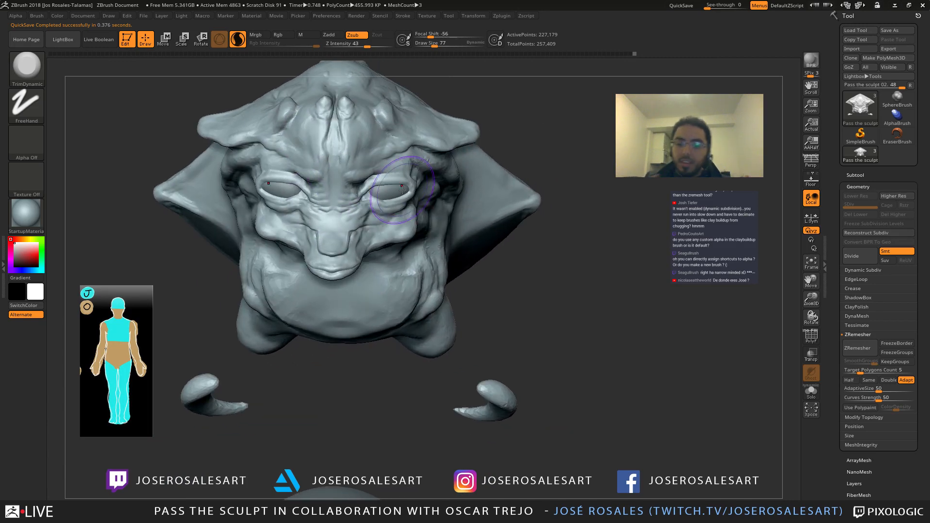
# Step: Sculpt the twin ridges running down the forehead below the small horns with the Standard brush at Draw Size 30
pyautogui.press('b')
pyautogui.press('s')
pyautogui.press('t')
pyautogui.moveTo(342, 221)
pyautogui.keyDown('alt'); pyautogui.mouseDown(button='right')
pyautogui.moveTo(351, 230)
pyautogui.moveTo(338, 136)
pyautogui.mouseUp(button='right'); pyautogui.keyUp('alt')
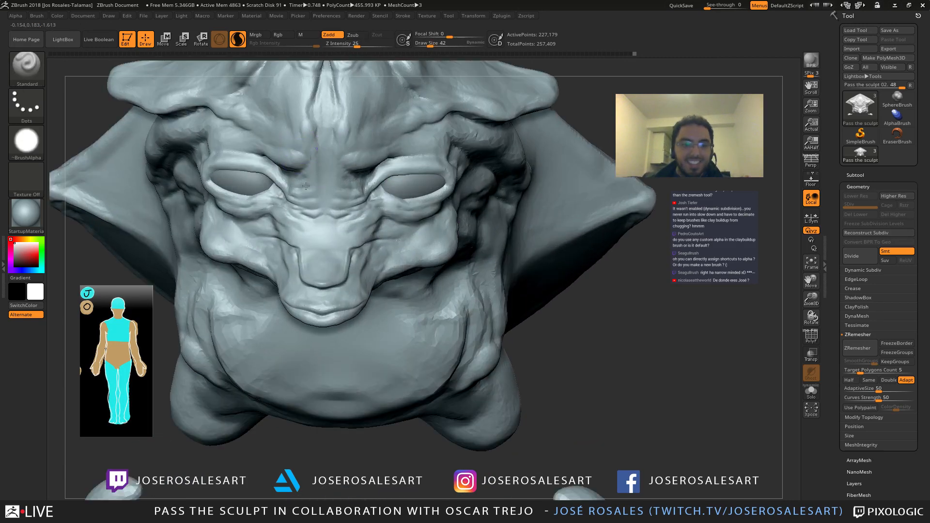
pyautogui.keyDown('alt'); pyautogui.moveTo(306, 186); pyautogui.dragTo(317, 234, button='right'); pyautogui.keyUp('alt')
pyautogui.keyDown('alt'); pyautogui.moveTo(301, 186); pyautogui.dragTo(302, 213, button='right'); pyautogui.keyUp('alt')
pyautogui.press('[')
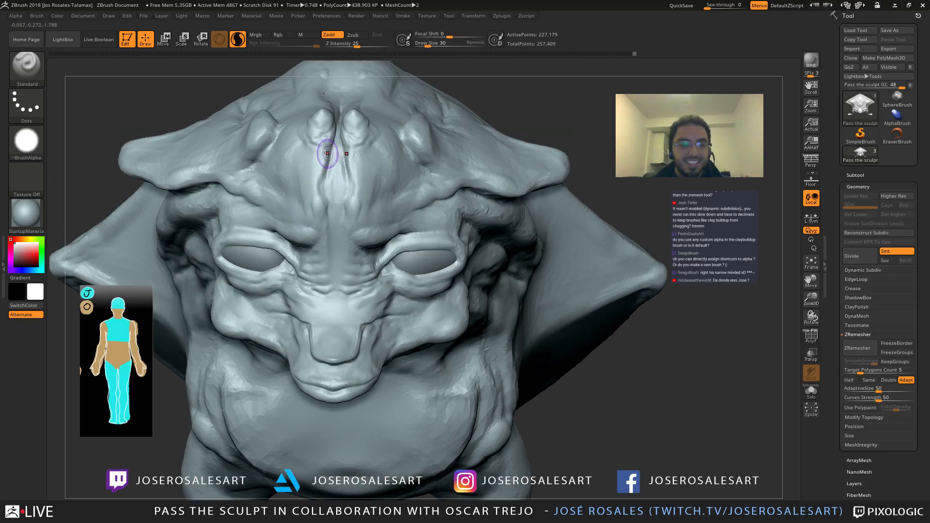
pyautogui.moveTo(328, 154); pyautogui.dragTo(313, 191)
pyautogui.moveTo(322, 211)
pyautogui.keyDown('ctrl'); pyautogui.mouseDown(button='right')
pyautogui.moveTo(322, 245)
pyautogui.moveTo(270, 211)
pyautogui.moveTo(326, 207)
pyautogui.moveTo(337, 182)
pyautogui.mouseUp(button='right'); pyautogui.keyUp('ctrl')
# Step: Refine the lower part of the twin forehead ridges above the brows with the Standard brush at Draw Size 23
pyautogui.press(']')
pyautogui.moveTo(334, 229)
pyautogui.keyDown('ctrl'); pyautogui.mouseDown(button='right')
pyautogui.moveTo(345, 162)
pyautogui.moveTo(352, 180)
pyautogui.moveTo(334, 213)
pyautogui.mouseUp(button='right'); pyautogui.keyUp('ctrl')
pyautogui.press('[')
pyautogui.moveTo(309, 183)
pyautogui.mouseDown()
pyautogui.moveTo(313, 172)
pyautogui.moveTo(322, 181)
pyautogui.mouseUp()
pyautogui.moveTo(324, 186)
pyautogui.mouseDown(button='right')
pyautogui.moveTo(307, 158)
pyautogui.moveTo(327, 180)
pyautogui.moveTo(324, 198)
pyautogui.mouseUp(button='right')
# Step: Carve creases from between the brows down to the bridge of the nose with the DamStandard brush at Draw Size 23
pyautogui.press('b')
pyautogui.press('d')
pyautogui.press('s')
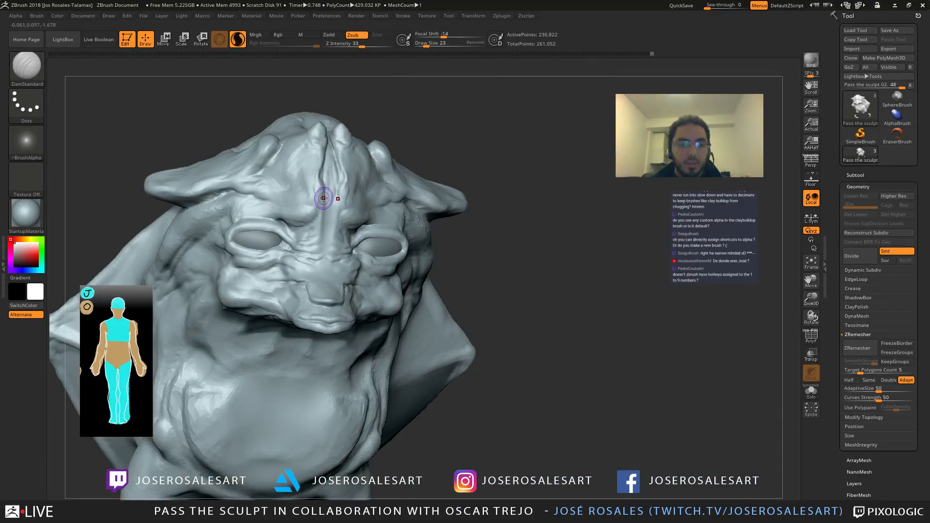
pyautogui.moveTo(326, 228); pyautogui.dragTo(323, 259)
pyautogui.moveTo(324, 232); pyautogui.dragTo(339, 248, button='right')
pyautogui.keyDown('ctrl'); pyautogui.moveTo(333, 202); pyautogui.dragTo(334, 231, button='right'); pyautogui.keyUp('ctrl')
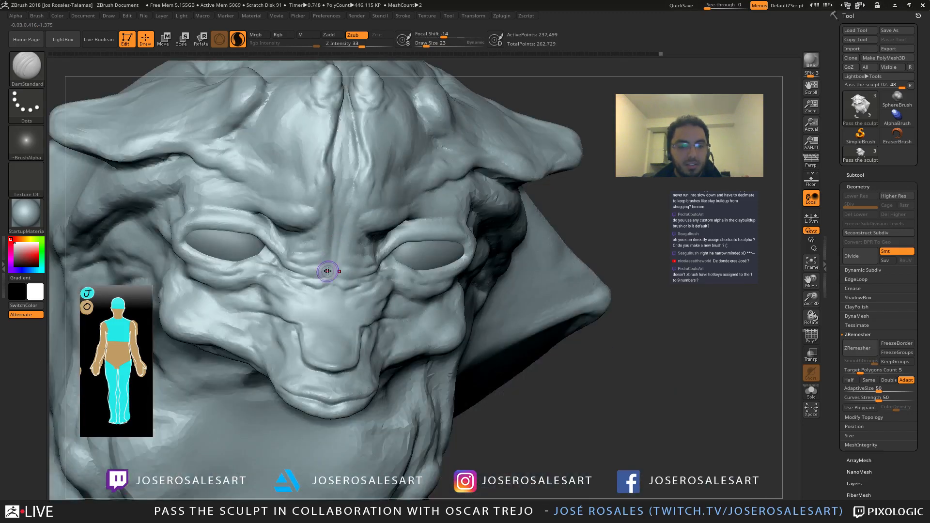
pyautogui.moveTo(322, 226); pyautogui.dragTo(325, 232, button='right')
# Step: Build up the ridges between the brows and along the nose bridge with the custom round-alpha ClayBuildup brush at Draw Size 23
pyautogui.press('1')
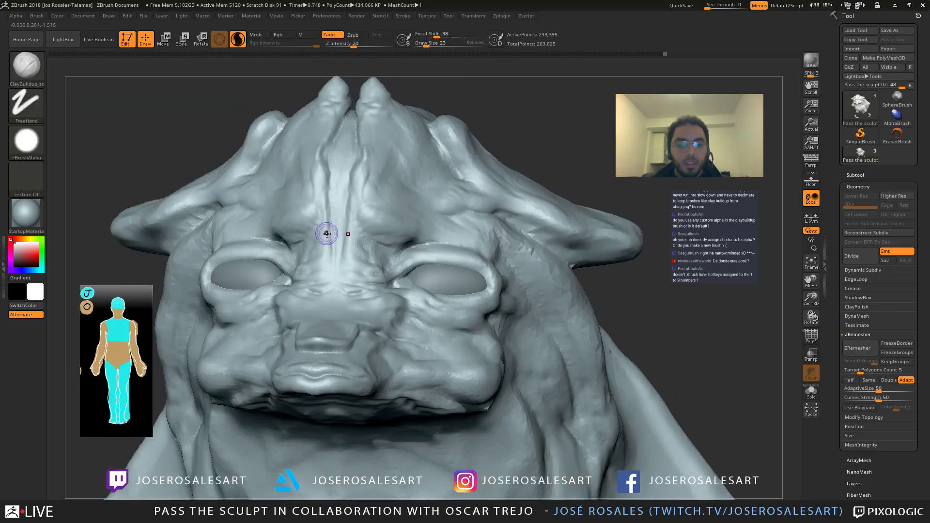
pyautogui.moveTo(326, 233); pyautogui.dragTo(324, 202)
pyautogui.moveTo(329, 263); pyautogui.dragTo(325, 264)
pyautogui.moveTo(325, 264); pyautogui.dragTo(327, 281, button='right')
pyautogui.moveTo(328, 281)
pyautogui.keyDown('ctrl'); pyautogui.mouseDown(button='right')
pyautogui.moveTo(329, 259)
pyautogui.moveTo(338, 258)
pyautogui.moveTo(342, 274)
pyautogui.mouseUp(button='right'); pyautogui.keyUp('ctrl')
pyautogui.moveTo(342, 262)
pyautogui.mouseDown(button='right')
pyautogui.moveTo(357, 253)
pyautogui.moveTo(345, 242)
pyautogui.moveTo(357, 203)
pyautogui.mouseUp(button='right')
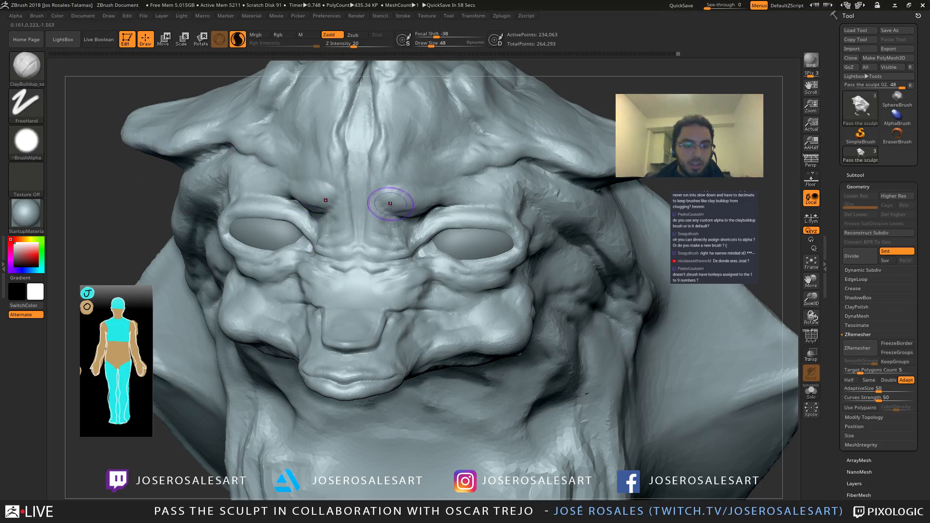
# Step: Reshape the bumps on top of the head behind the forehead horns with the Move Topological brush at Draw Size 30
pyautogui.moveTo(363, 245)
pyautogui.mouseDown(button='right')
pyautogui.moveTo(313, 208)
pyautogui.moveTo(362, 228)
pyautogui.moveTo(476, 238)
pyautogui.moveTo(290, 212)
pyautogui.moveTo(316, 207)
pyautogui.mouseUp(button='right')
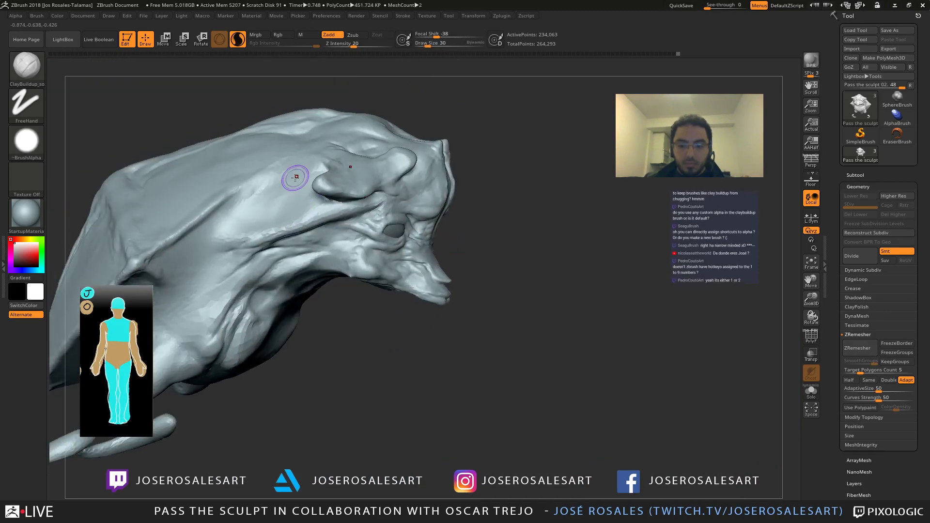
pyautogui.moveTo(295, 177)
pyautogui.mouseDown(button='right')
pyautogui.moveTo(357, 141)
pyautogui.moveTo(277, 211)
pyautogui.moveTo(361, 216)
pyautogui.moveTo(379, 155)
pyautogui.moveTo(397, 216)
pyautogui.moveTo(285, 140)
pyautogui.mouseUp(button='right')
pyautogui.press('2')
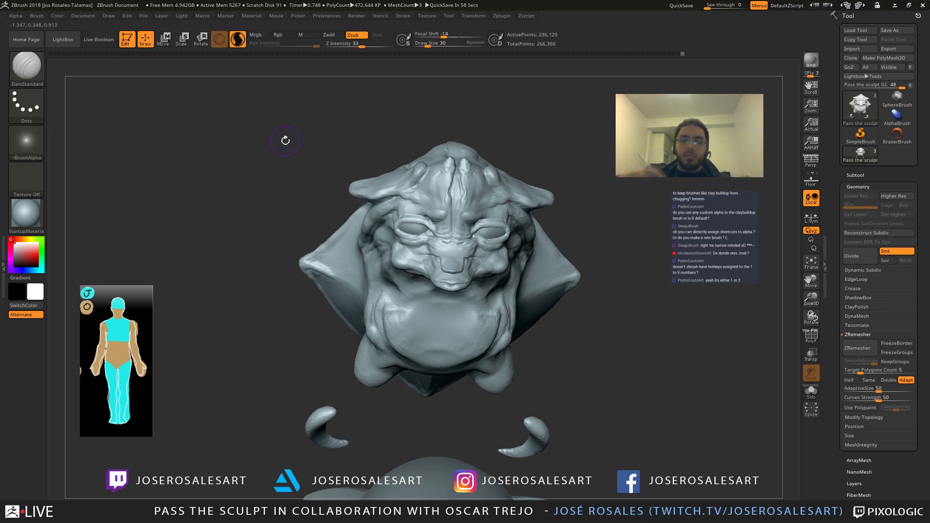
pyautogui.moveTo(334, 257); pyautogui.dragTo(416, 247, button='right')
pyautogui.moveTo(465, 215)
pyautogui.mouseDown(button='right')
pyautogui.moveTo(341, 255)
pyautogui.moveTo(341, 156)
pyautogui.mouseUp(button='right')
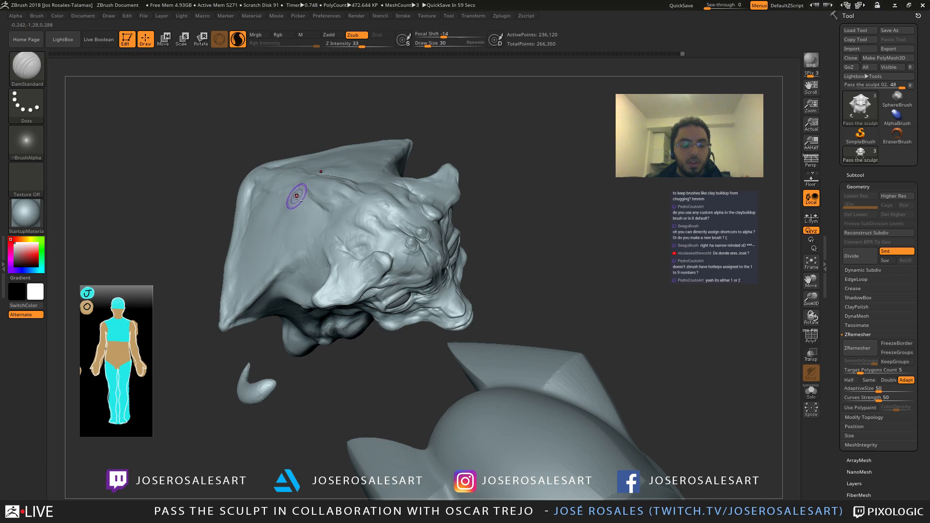
pyautogui.moveTo(296, 195)
pyautogui.keyDown('alt'); pyautogui.mouseDown(button='right')
pyautogui.moveTo(310, 191)
pyautogui.moveTo(356, 240)
pyautogui.mouseUp(button='right'); pyautogui.keyUp('alt')
pyautogui.press('b')
pyautogui.press('m')
pyautogui.press('t')
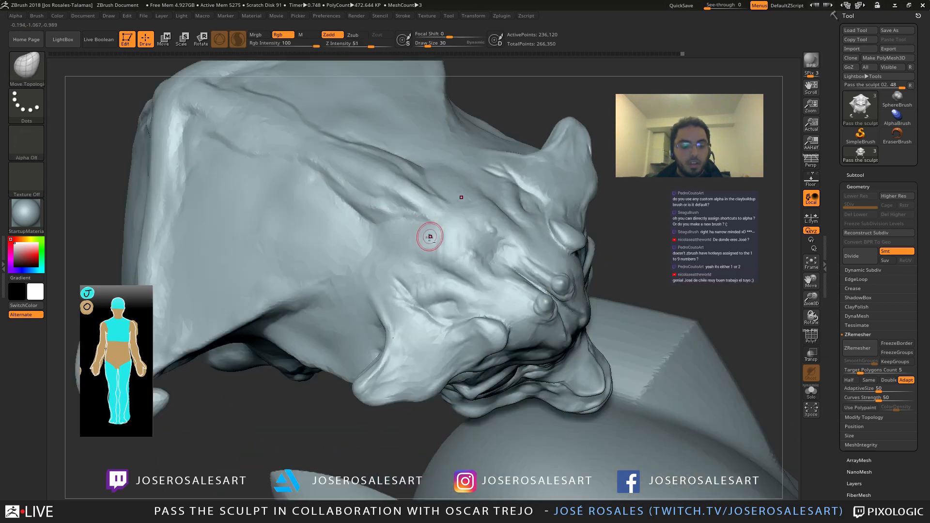
pyautogui.moveTo(430, 235)
pyautogui.mouseDown(button='right')
pyautogui.moveTo(357, 240)
pyautogui.moveTo(352, 193)
pyautogui.mouseUp(button='right')
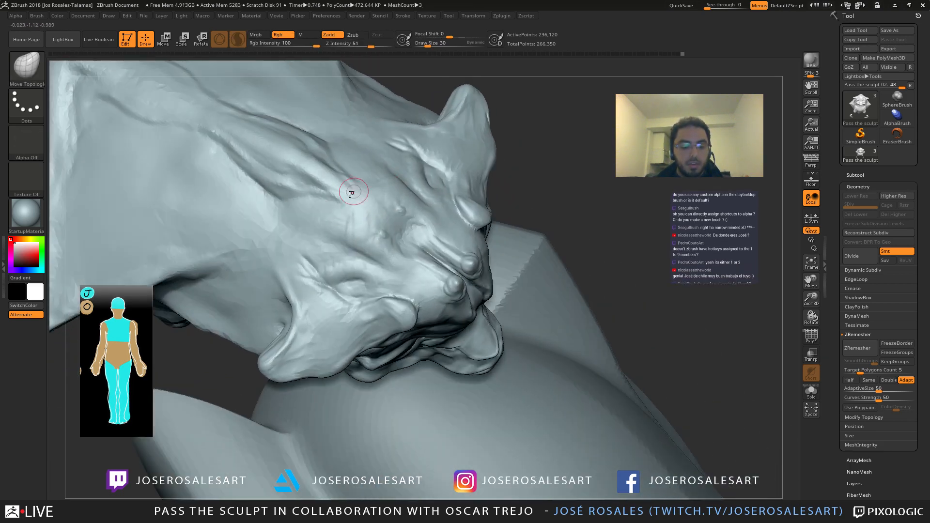
pyautogui.moveTo(379, 232); pyautogui.dragTo(373, 237)
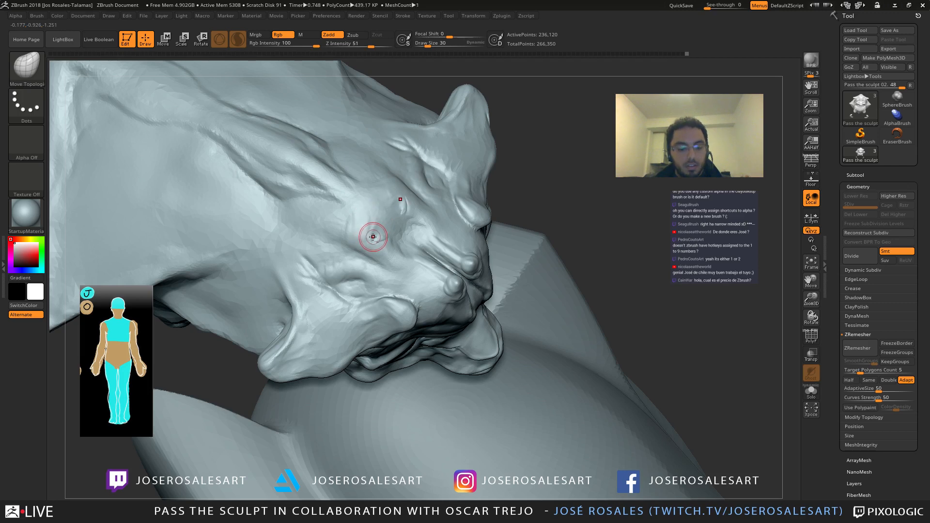
# Step: Build up the forms on top of the head behind the forehead horns with the custom round-alpha ClayBuildup brush at Draw Size 30
pyautogui.press('b')
pyautogui.press('c')
pyautogui.press('b')
pyautogui.moveTo(373, 237)
pyautogui.mouseDown(button='right')
pyautogui.moveTo(364, 247)
pyautogui.moveTo(386, 238)
pyautogui.mouseUp(button='right')
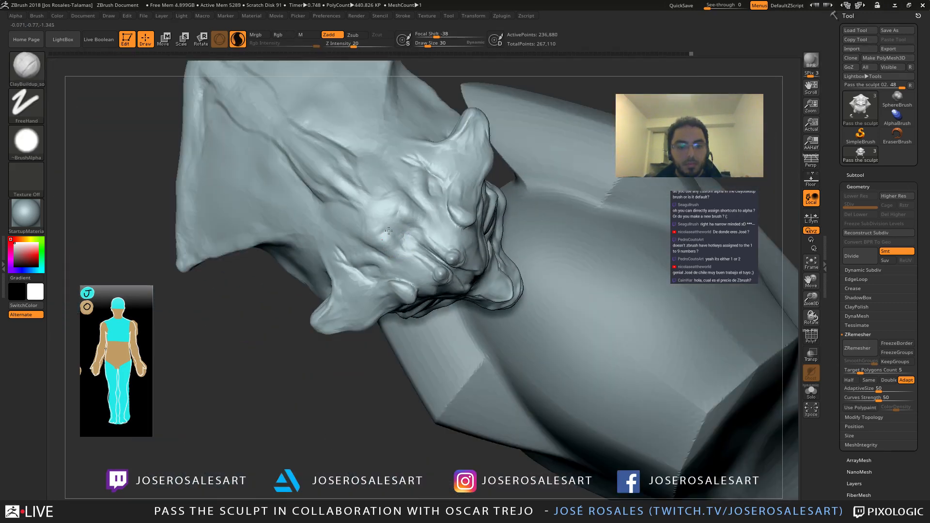
pyautogui.moveTo(388, 244); pyautogui.dragTo(383, 231, button='right')
pyautogui.moveTo(431, 207); pyautogui.dragTo(378, 239, button='right')
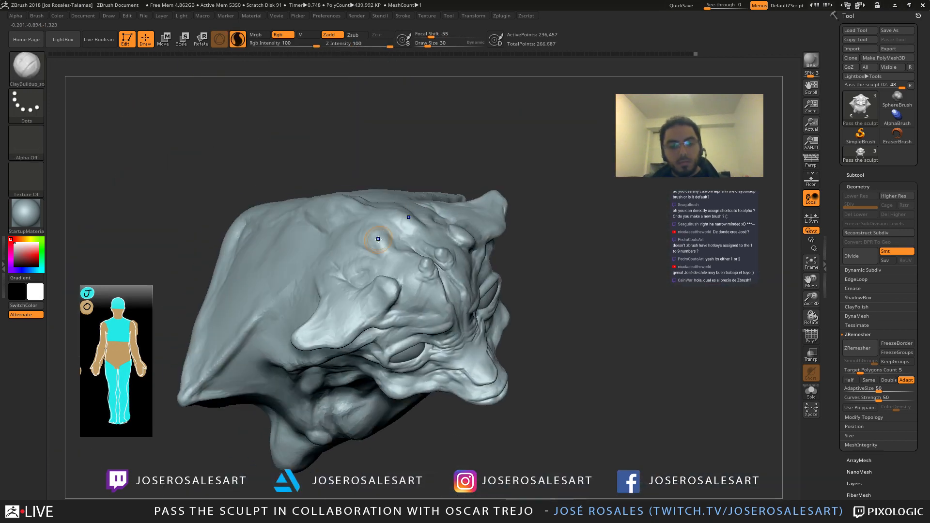
pyautogui.moveTo(442, 199)
pyautogui.mouseDown(button='right')
pyautogui.moveTo(387, 165)
pyautogui.moveTo(372, 195)
pyautogui.mouseUp(button='right')
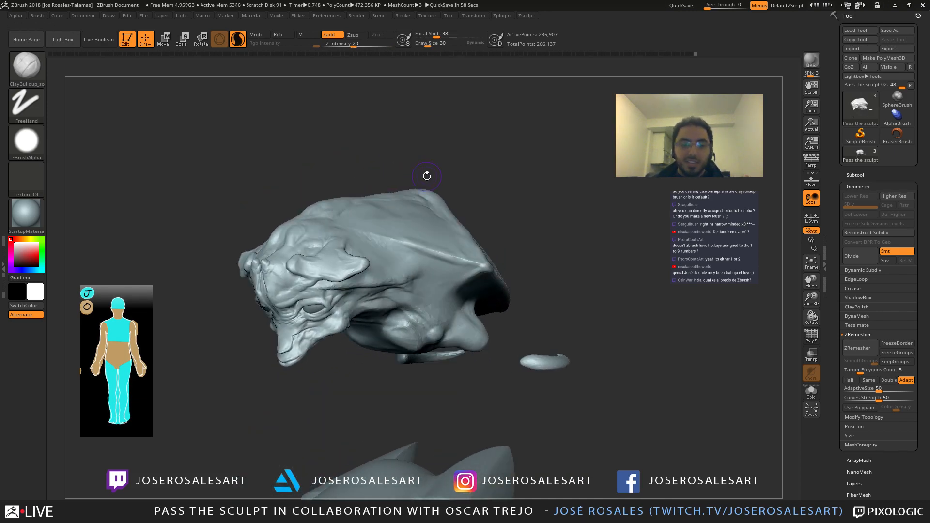
# Step: Sculpt a raised ridge leading into the base of the side horn with the custom round-alpha ClayBuildup brush at Draw Size 30
pyautogui.moveTo(352, 237)
pyautogui.mouseDown(button='right')
pyautogui.moveTo(398, 257)
pyautogui.moveTo(284, 301)
pyautogui.moveTo(291, 310)
pyautogui.moveTo(323, 275)
pyautogui.moveTo(235, 281)
pyautogui.moveTo(365, 286)
pyautogui.moveTo(356, 282)
pyautogui.mouseUp(button='right')
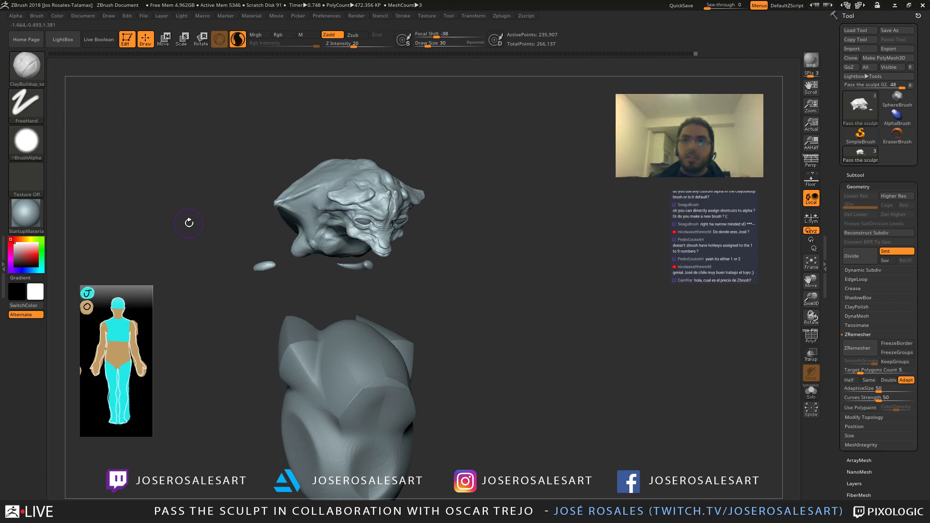
pyautogui.moveTo(359, 186)
pyautogui.mouseDown(button='right')
pyautogui.moveTo(388, 188)
pyautogui.moveTo(349, 228)
pyautogui.mouseUp(button='right')
pyautogui.moveTo(349, 228)
pyautogui.keyDown('alt'); pyautogui.mouseDown(button='right')
pyautogui.moveTo(416, 191)
pyautogui.moveTo(445, 196)
pyautogui.mouseUp(button='right'); pyautogui.keyUp('alt')
pyautogui.moveTo(445, 196)
pyautogui.keyDown('ctrl'); pyautogui.mouseDown(button='right')
pyautogui.moveTo(448, 212)
pyautogui.moveTo(469, 180)
pyautogui.mouseUp(button='right'); pyautogui.keyUp('ctrl')
pyautogui.moveTo(421, 200); pyautogui.dragTo(457, 214, button='right')
pyautogui.press(']')
pyautogui.moveTo(409, 230)
pyautogui.mouseDown(button='right')
pyautogui.moveTo(421, 214)
pyautogui.moveTo(387, 192)
pyautogui.mouseUp(button='right')
pyautogui.press('[')
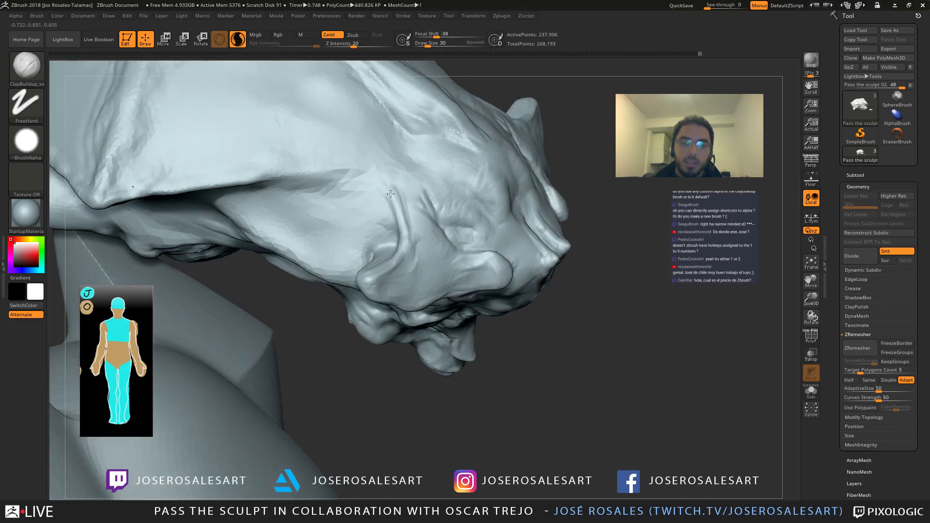
# Step: Refine the folds between the side horn and the forehead with the custom round-alpha ClayBuildup brush at Draw Size 23
pyautogui.moveTo(380, 239)
pyautogui.mouseDown(button='right')
pyautogui.moveTo(353, 191)
pyautogui.moveTo(405, 191)
pyautogui.moveTo(420, 161)
pyautogui.moveTo(455, 133)
pyautogui.mouseUp(button='right')
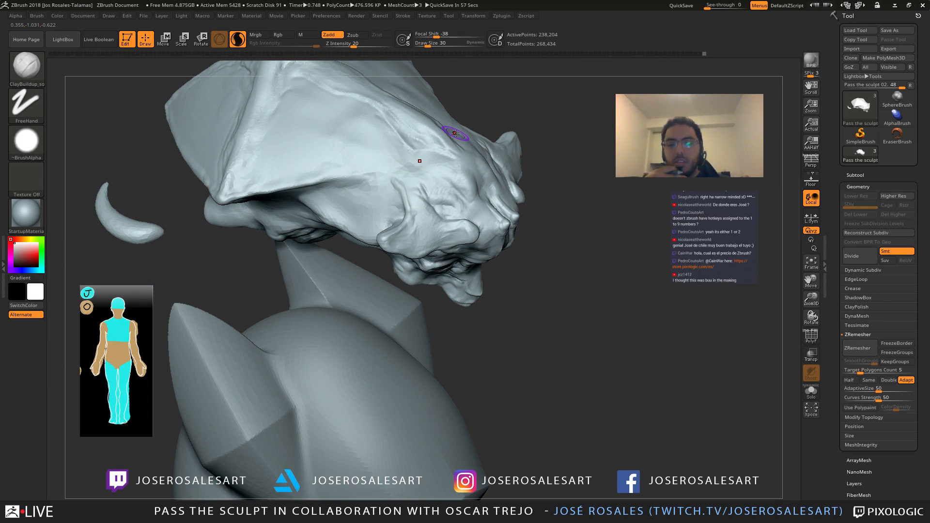
pyautogui.moveTo(422, 193)
pyautogui.mouseDown(button='right')
pyautogui.moveTo(432, 187)
pyautogui.moveTo(387, 179)
pyautogui.moveTo(357, 218)
pyautogui.moveTo(370, 208)
pyautogui.moveTo(374, 226)
pyautogui.moveTo(401, 237)
pyautogui.mouseUp(button='right')
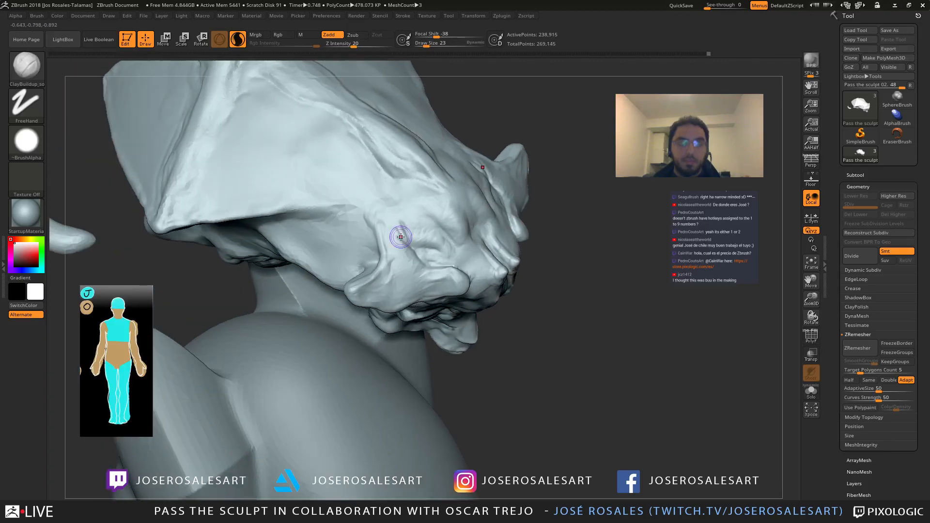
pyautogui.keyDown('ctrl'); pyautogui.moveTo(394, 204); pyautogui.dragTo(386, 257, button='right'); pyautogui.keyUp('ctrl')
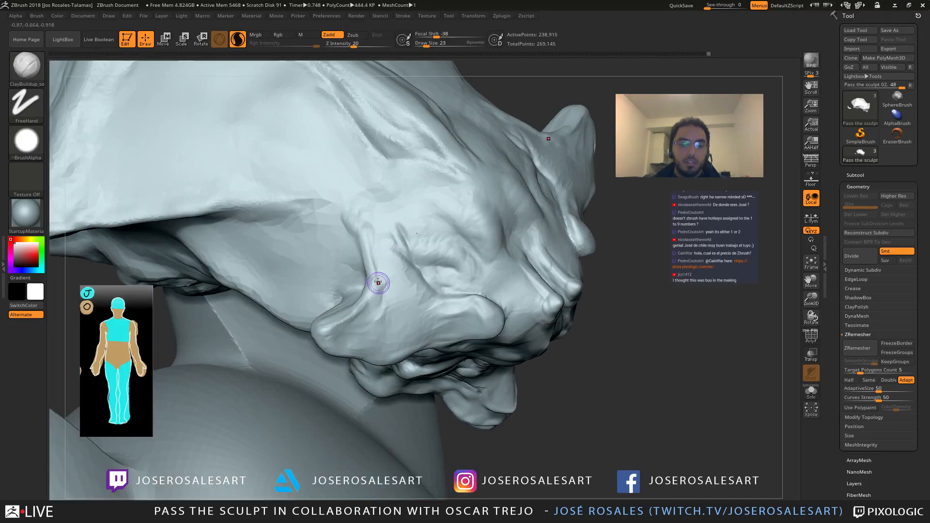
pyautogui.moveTo(378, 282); pyautogui.dragTo(373, 266)
pyautogui.keyDown('ctrl'); pyautogui.moveTo(372, 266); pyautogui.dragTo(371, 194, button='right'); pyautogui.keyUp('ctrl')
pyautogui.moveTo(370, 193)
pyautogui.mouseDown(button='right')
pyautogui.moveTo(367, 152)
pyautogui.moveTo(380, 160)
pyautogui.moveTo(374, 259)
pyautogui.moveTo(368, 167)
pyautogui.moveTo(436, 194)
pyautogui.moveTo(498, 266)
pyautogui.moveTo(462, 295)
pyautogui.moveTo(480, 275)
pyautogui.moveTo(436, 291)
pyautogui.moveTo(417, 233)
pyautogui.moveTo(335, 276)
pyautogui.moveTo(301, 257)
pyautogui.moveTo(307, 251)
pyautogui.moveTo(399, 299)
pyautogui.moveTo(420, 177)
pyautogui.mouseUp(button='right')
# Step: Build up the side of the head between the shell edge and the side horn with the square-alpha ClayBuildup brush at Draw Size 45
pyautogui.press('1')
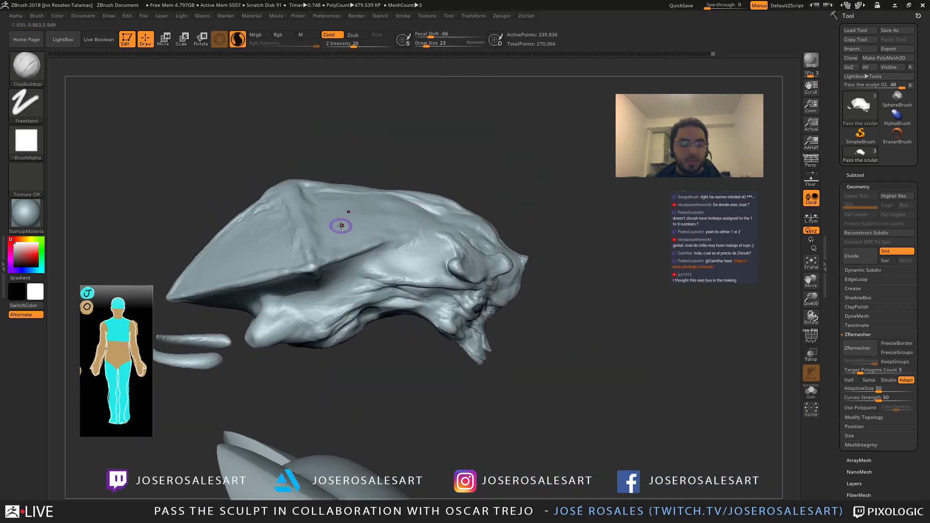
pyautogui.moveTo(341, 224); pyautogui.dragTo(383, 233, button='right')
pyautogui.moveTo(383, 233)
pyautogui.keyDown('ctrl'); pyautogui.mouseDown(button='right')
pyautogui.moveTo(407, 290)
pyautogui.moveTo(394, 253)
pyautogui.moveTo(425, 262)
pyautogui.mouseUp(button='right'); pyautogui.keyUp('ctrl')
pyautogui.press('s')
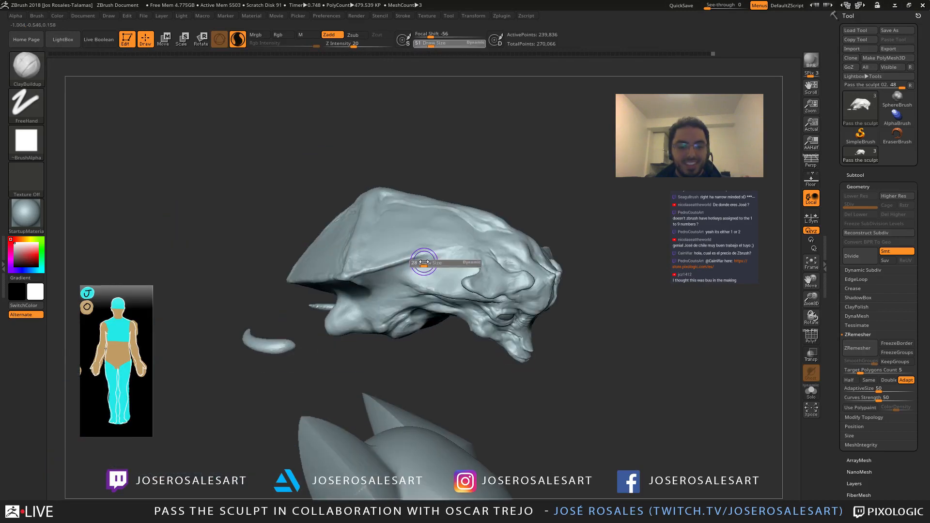
pyautogui.moveTo(424, 262); pyautogui.dragTo(419, 263)
pyautogui.moveTo(429, 221)
pyautogui.keyDown('ctrl'); pyautogui.mouseDown(button='right')
pyautogui.moveTo(448, 254)
pyautogui.moveTo(418, 268)
pyautogui.mouseUp(button='right'); pyautogui.keyUp('ctrl')
# Step: Refine the area behind the side horn with the Standard brush at Draw Size 45 and the custom ClayBuildup brush at Draw Size 23
pyautogui.press('2')
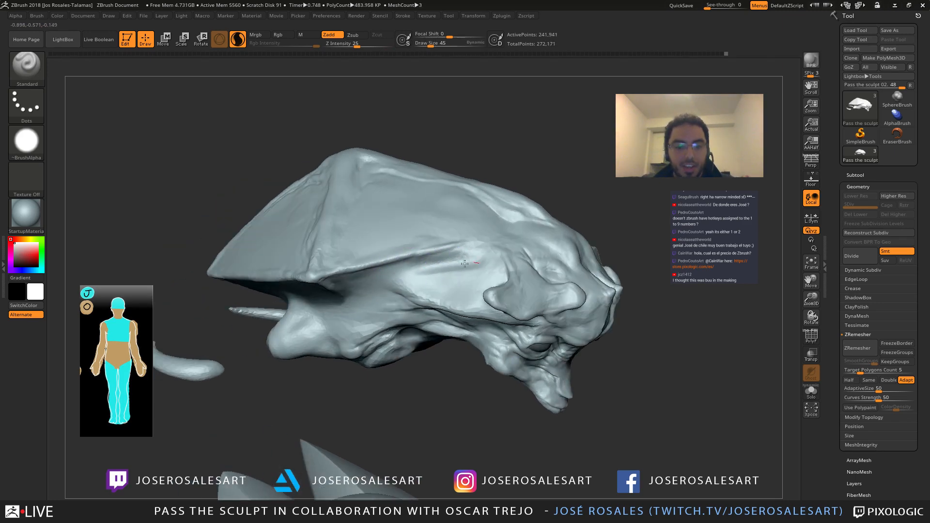
pyautogui.moveTo(465, 264); pyautogui.dragTo(415, 278)
pyautogui.moveTo(415, 278)
pyautogui.mouseDown(button='right')
pyautogui.moveTo(429, 300)
pyautogui.moveTo(461, 260)
pyautogui.mouseUp(button='right')
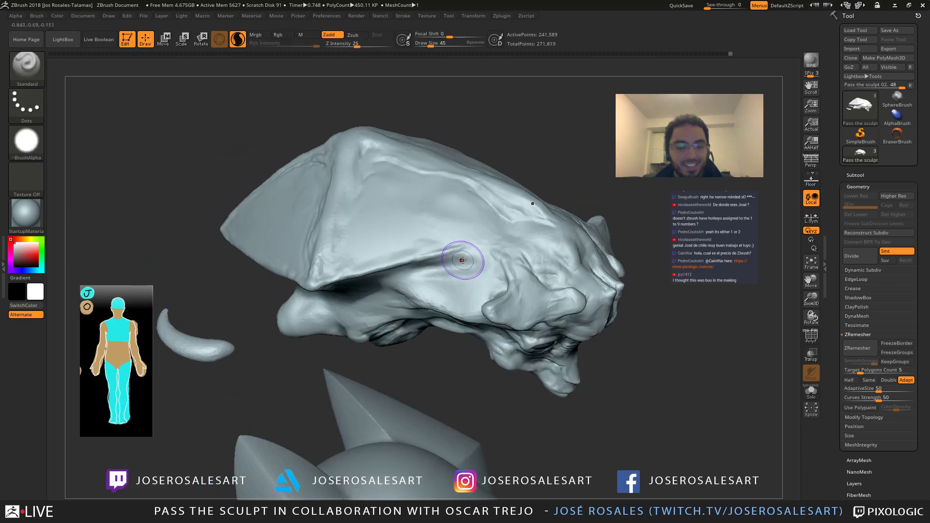
pyautogui.press('s')
pyautogui.moveTo(471, 259); pyautogui.dragTo(466, 259)
pyautogui.moveTo(458, 259); pyautogui.dragTo(473, 257)
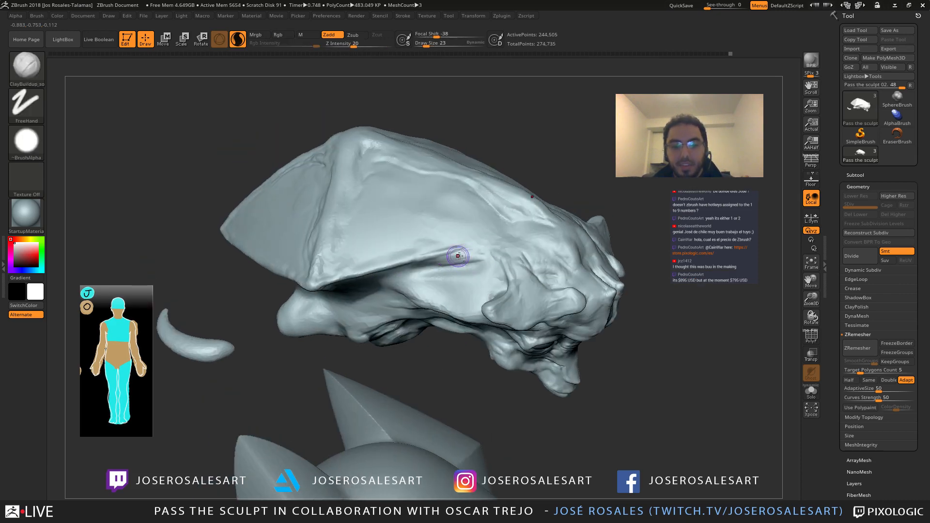
pyautogui.moveTo(457, 256)
pyautogui.mouseDown(button='right')
pyautogui.moveTo(419, 259)
pyautogui.moveTo(453, 263)
pyautogui.moveTo(351, 231)
pyautogui.mouseUp(button='right')
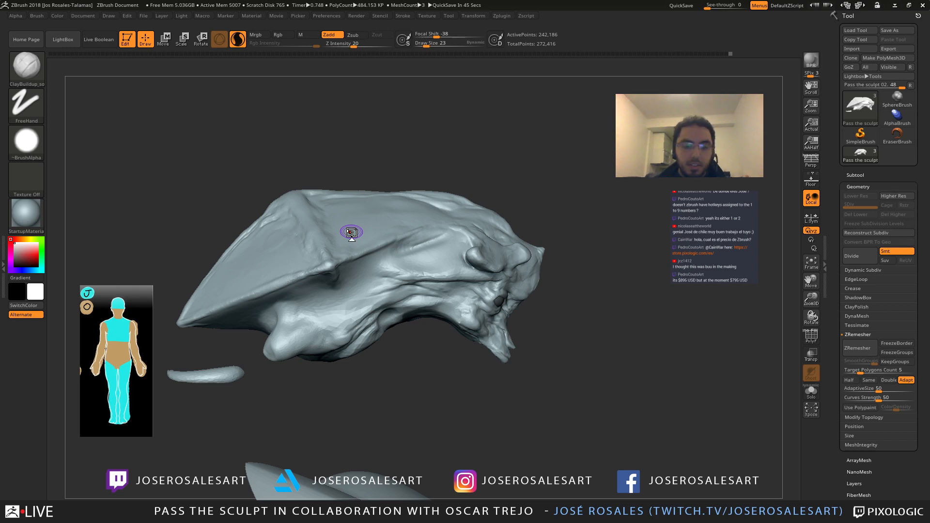
# Step: Build up and smooth the rear face of the shell with the custom round-alpha ClayBuildup brush at Draw Size 39
pyautogui.moveTo(392, 196)
pyautogui.mouseDown()
pyautogui.moveTo(422, 141)
pyautogui.moveTo(412, 160)
pyautogui.moveTo(326, 218)
pyautogui.moveTo(303, 264)
pyautogui.moveTo(300, 296)
pyautogui.mouseUp()
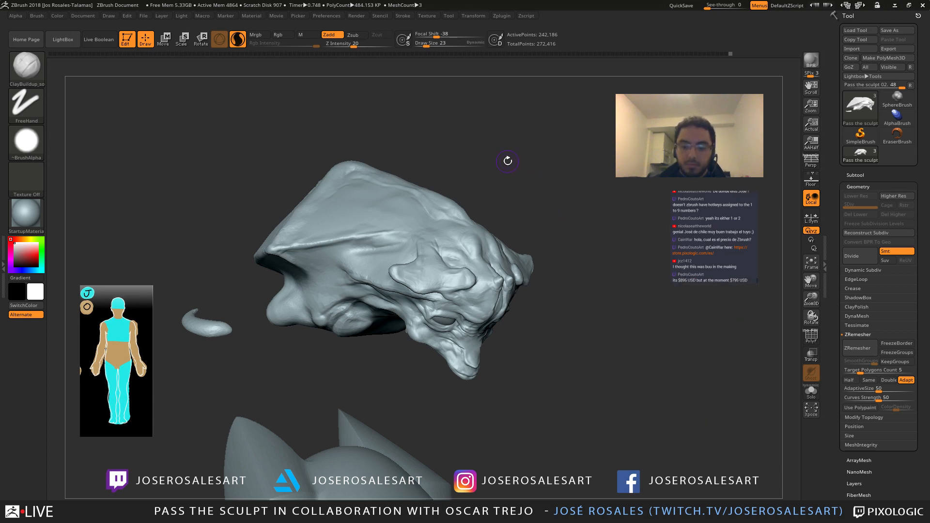
pyautogui.moveTo(505, 191)
pyautogui.mouseDown()
pyautogui.moveTo(483, 177)
pyautogui.moveTo(392, 198)
pyautogui.moveTo(398, 280)
pyautogui.moveTo(383, 269)
pyautogui.mouseUp()
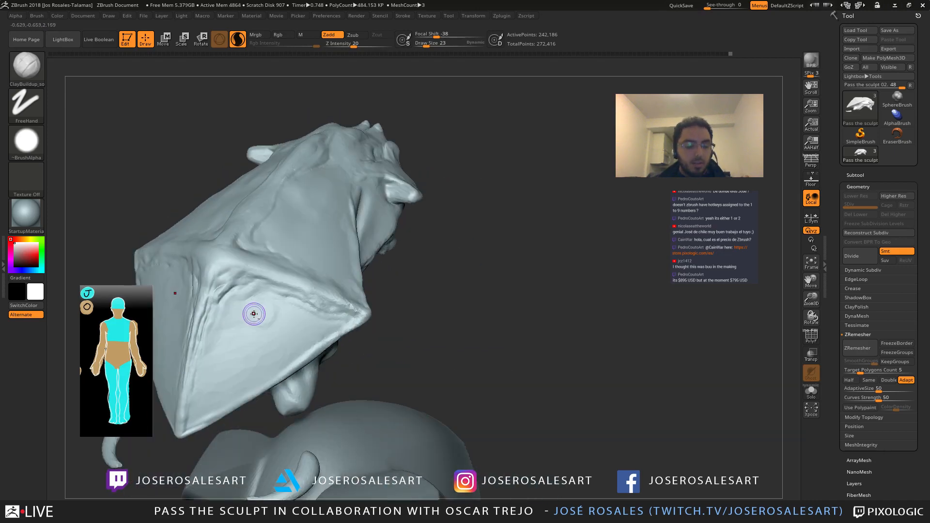
pyautogui.press(']')
pyautogui.press(']')
pyautogui.moveTo(261, 316); pyautogui.dragTo(259, 321, button='right')
pyautogui.keyDown('shift'); pyautogui.moveTo(261, 318); pyautogui.dragTo(251, 329); pyautogui.keyUp('shift')
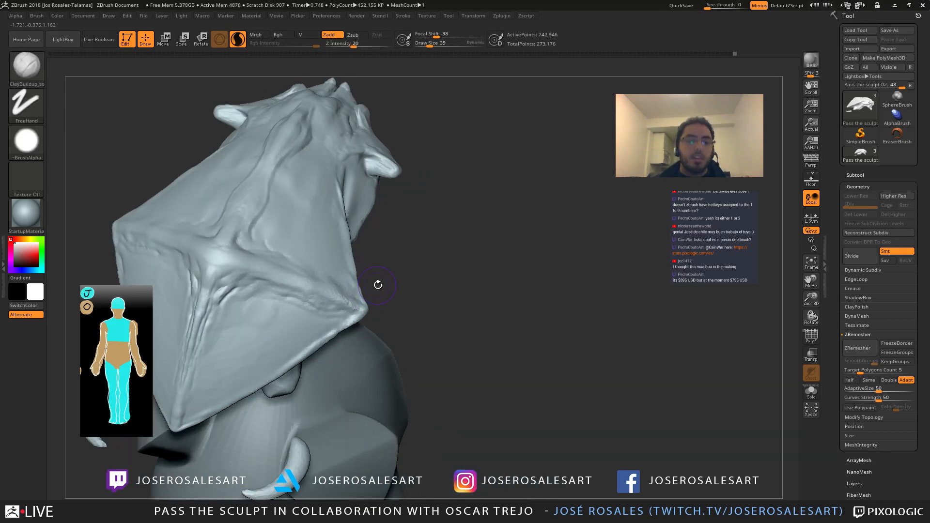
pyautogui.keyDown('ctrl'); pyautogui.moveTo(378, 284); pyautogui.dragTo(372, 252, button='right'); pyautogui.keyUp('ctrl')
# Step: Make the eared base mesh below the head the active subtool, duplicate it, and show only the original
pyautogui.moveTo(372, 252)
pyautogui.mouseDown()
pyautogui.moveTo(276, 269)
pyautogui.moveTo(328, 312)
pyautogui.moveTo(363, 280)
pyautogui.moveTo(305, 259)
pyautogui.mouseUp()
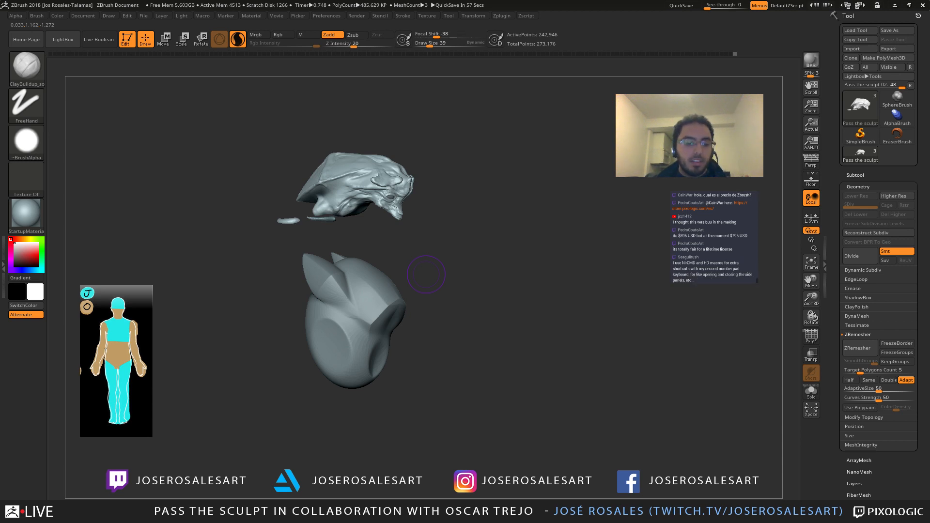
pyautogui.moveTo(419, 275)
pyautogui.keyDown('alt'); pyautogui.mouseDown()
pyautogui.moveTo(436, 284)
pyautogui.moveTo(368, 276)
pyautogui.moveTo(386, 255)
pyautogui.mouseUp(); pyautogui.keyUp('alt')
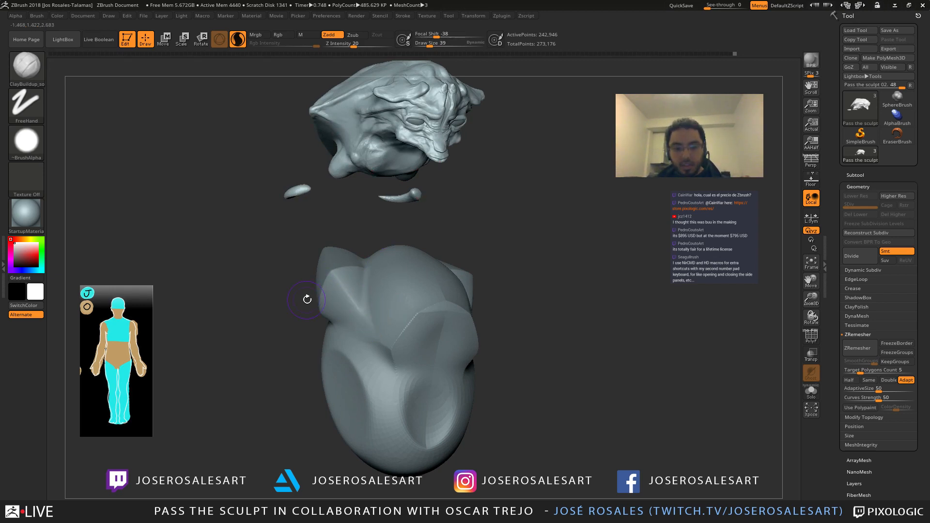
pyautogui.moveTo(307, 299); pyautogui.dragTo(353, 310)
pyautogui.keyDown('alt'); pyautogui.click(365, 307); pyautogui.keyUp('alt')
pyautogui.click(876, 187)
pyautogui.click(860, 175)
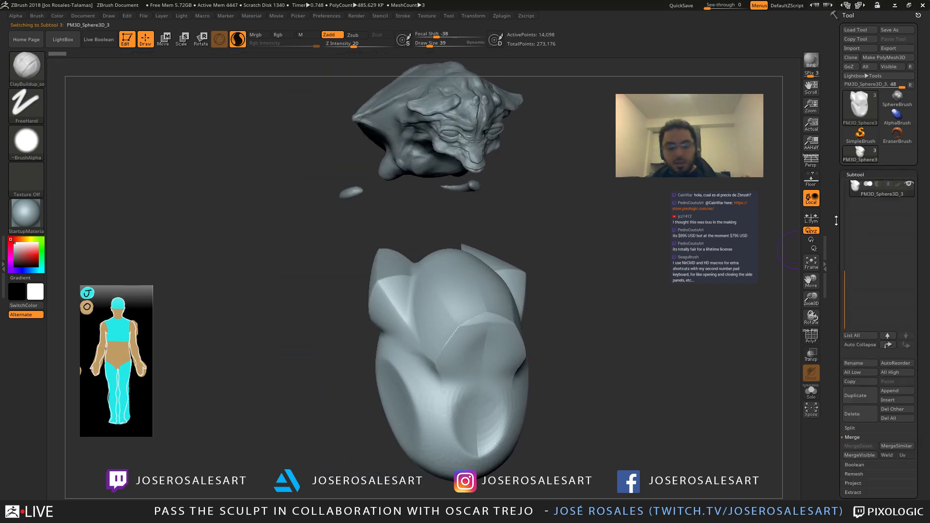
pyautogui.hotkey('ctrl', 'shift', 'd')
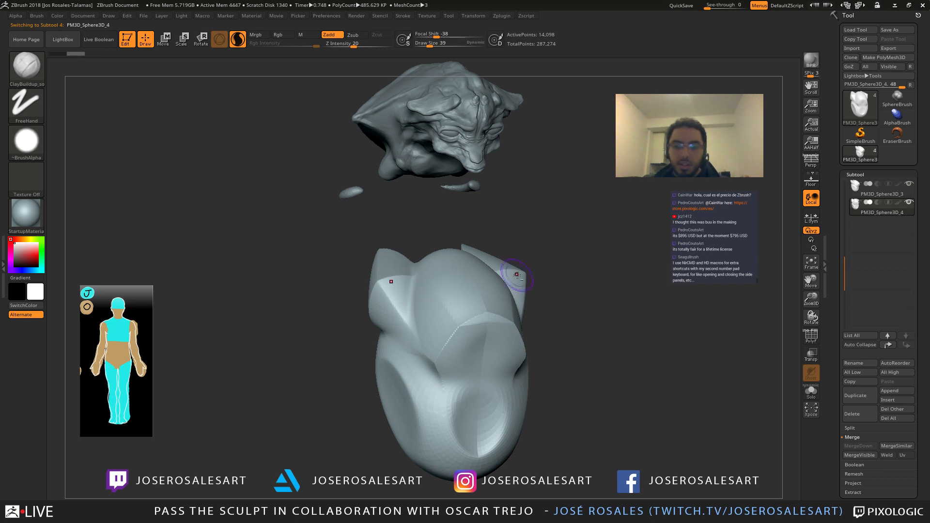
pyautogui.click(856, 190)
pyautogui.hotkey('shift', 's')
# Step: Set up the Standard brush at Draw Size 12 to paint only Rgb colour, with Zadd off
pyautogui.keyDown('alt'); pyautogui.moveTo(422, 285); pyautogui.dragTo(473, 288); pyautogui.keyUp('alt')
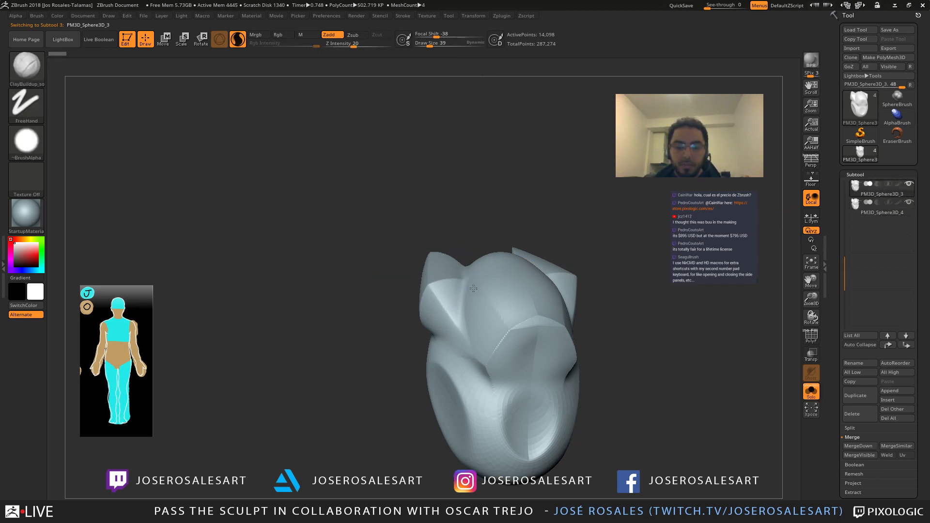
pyautogui.moveTo(473, 288)
pyautogui.keyDown('ctrl'); pyautogui.mouseDown(button='right')
pyautogui.moveTo(378, 281)
pyautogui.moveTo(384, 293)
pyautogui.moveTo(263, 185)
pyautogui.moveTo(167, 194)
pyautogui.moveTo(478, 286)
pyautogui.mouseUp(button='right'); pyautogui.keyUp('ctrl')
pyautogui.moveTo(502, 228)
pyautogui.mouseDown(button='right')
pyautogui.moveTo(405, 249)
pyautogui.moveTo(258, 209)
pyautogui.mouseUp(button='right')
pyautogui.press('[')
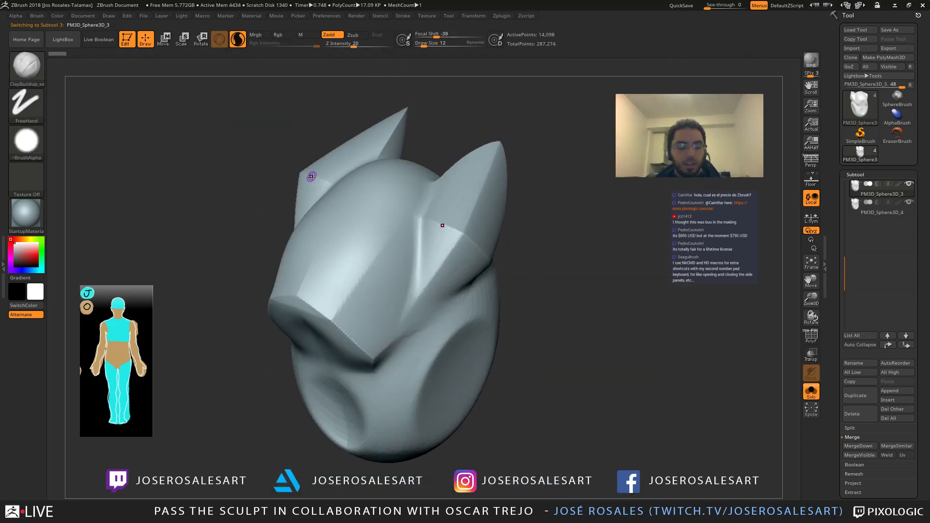
pyautogui.press('b')
pyautogui.press('s')
pyautogui.press('t')
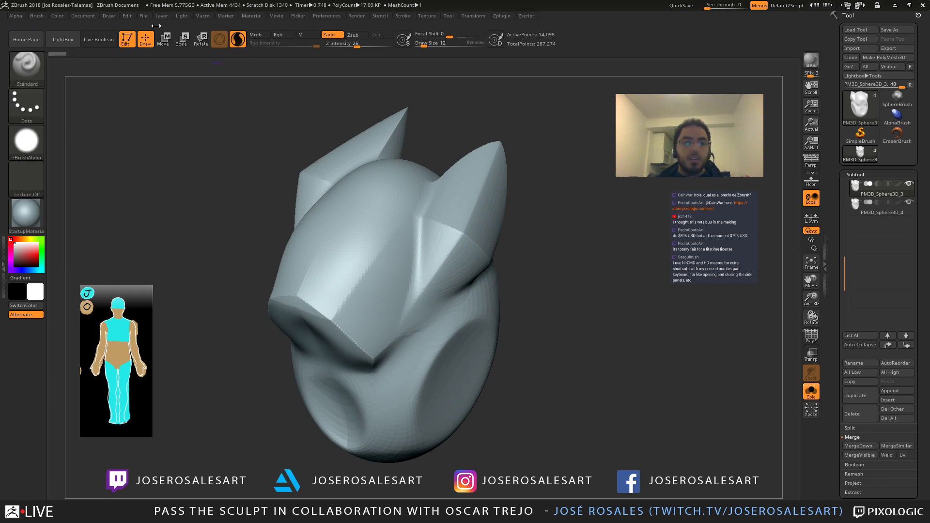
pyautogui.click(328, 37)
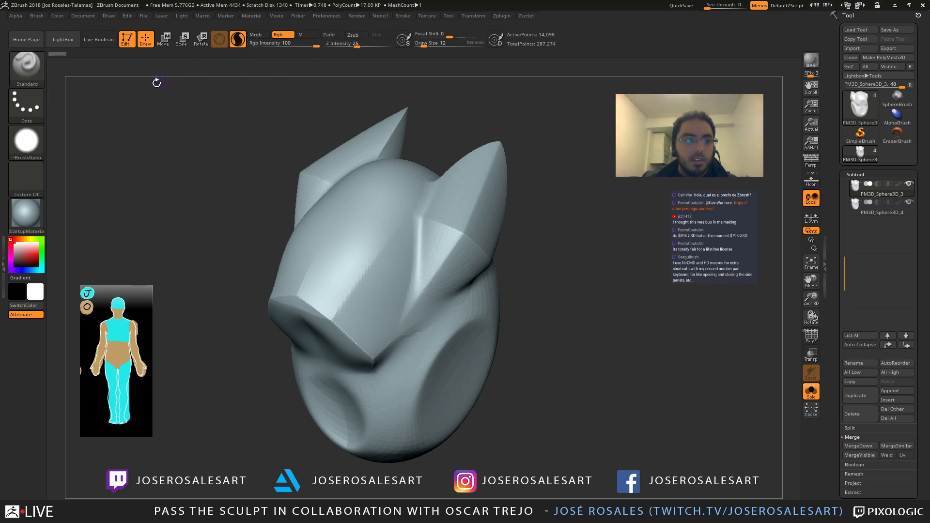
# Step: Fill the isolated eared mesh with white and make black the active painting colour
pyautogui.moveTo(25, 260); pyautogui.dragTo(10, 240)
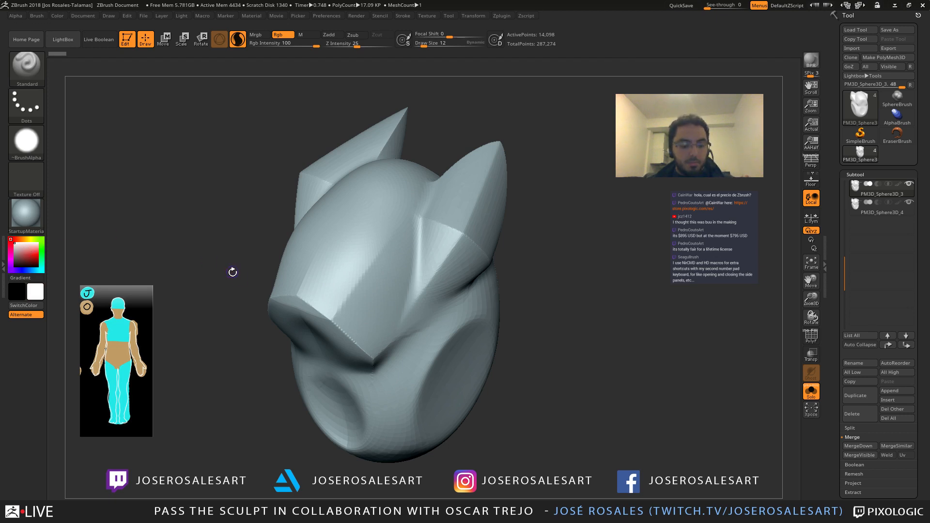
pyautogui.press('v')
pyautogui.keyDown('alt'); pyautogui.moveTo(276, 263); pyautogui.dragTo(217, 247); pyautogui.keyUp('alt')
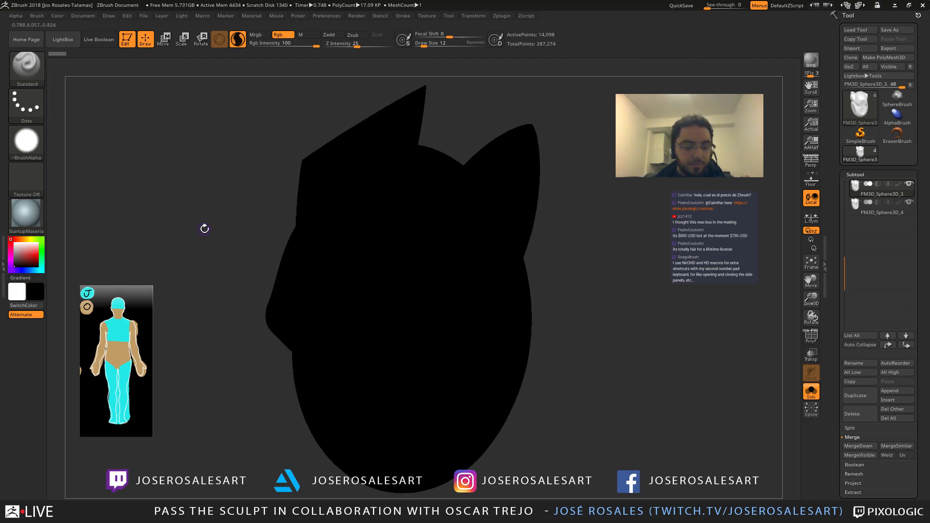
pyautogui.press('v')
pyautogui.click(58, 16)
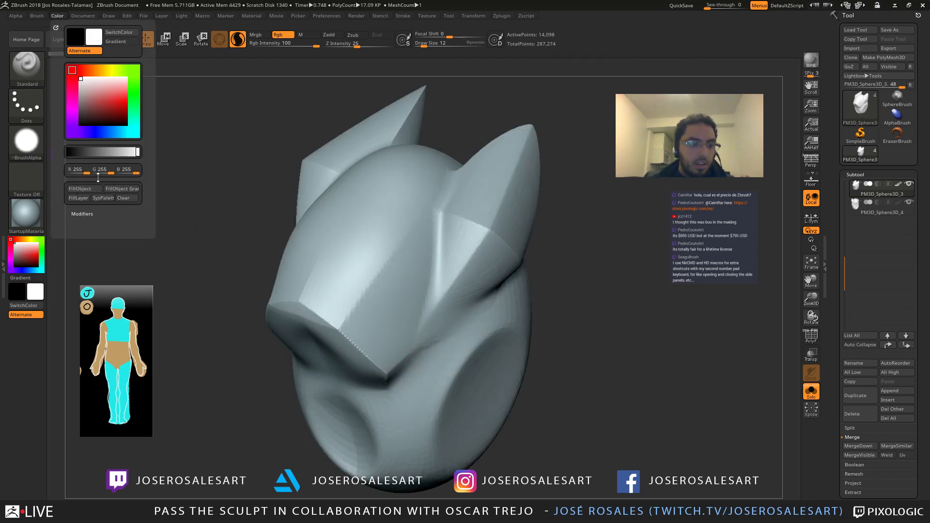
pyautogui.click(83, 189)
pyautogui.moveTo(255, 172); pyautogui.dragTo(265, 209)
pyautogui.press('v')
# Step: Paint black guide lines down the forehead and along the brow edge of the eared mesh with the Standard brush at Draw Size 12
pyautogui.keyDown('ctrl'); pyautogui.moveTo(338, 277); pyautogui.dragTo(415, 219, button='right'); pyautogui.keyUp('ctrl')
pyautogui.moveTo(389, 323); pyautogui.dragTo(450, 216, button='right')
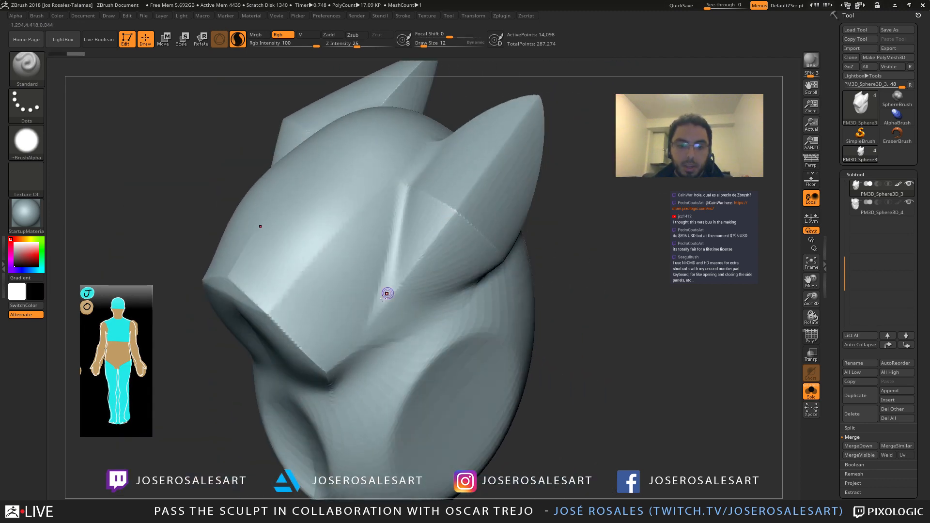
pyautogui.moveTo(270, 297); pyautogui.dragTo(264, 312, button='right')
pyautogui.moveTo(284, 296)
pyautogui.mouseDown()
pyautogui.moveTo(367, 195)
pyautogui.moveTo(300, 284)
pyautogui.mouseUp()
pyautogui.moveTo(338, 231)
pyautogui.mouseDown(button='right')
pyautogui.moveTo(405, 140)
pyautogui.moveTo(334, 307)
pyautogui.moveTo(331, 252)
pyautogui.mouseUp(button='right')
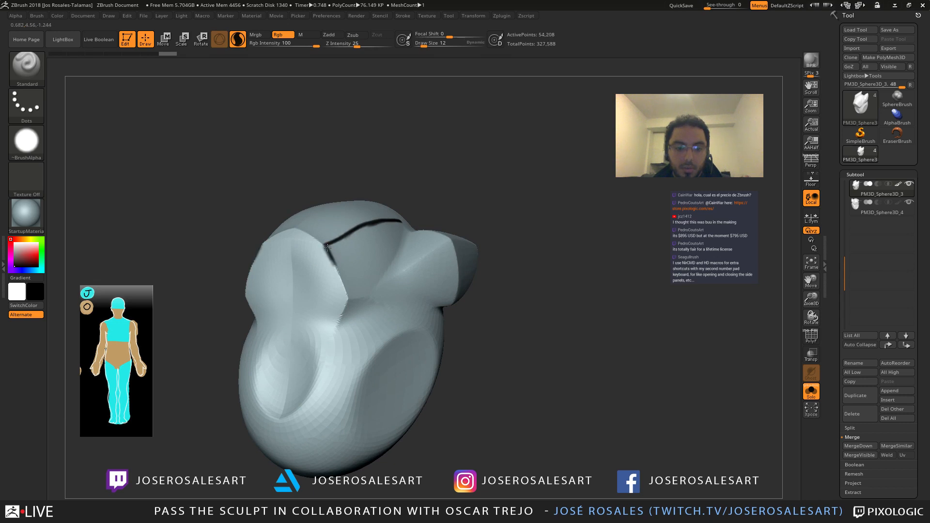
pyautogui.moveTo(328, 248); pyautogui.dragTo(339, 276)
pyautogui.moveTo(330, 207)
pyautogui.mouseDown(button='right')
pyautogui.moveTo(297, 189)
pyautogui.moveTo(331, 149)
pyautogui.mouseUp(button='right')
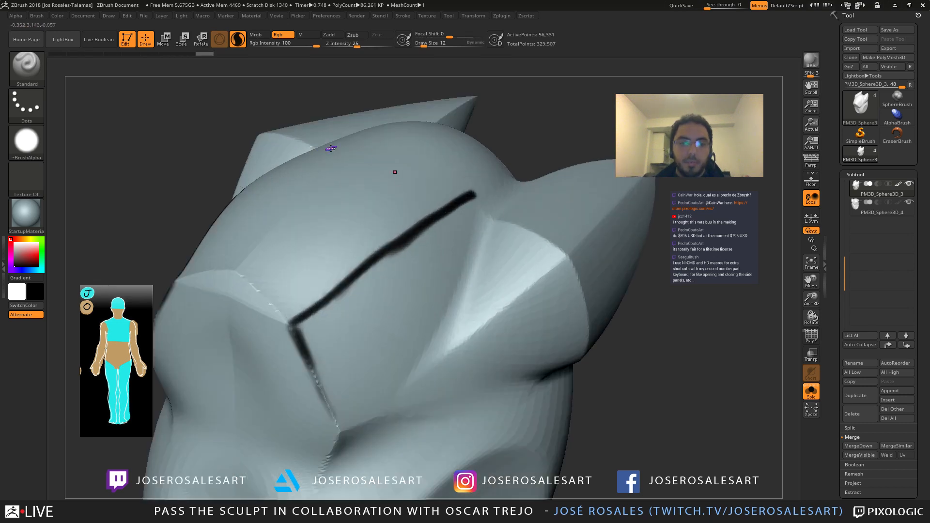
# Step: Enable dynamic brush sizing at Draw Size 33 and paint the black line across the front edge of the forehead
pyautogui.doubleClick(474, 43)
pyautogui.press('s')
pyautogui.moveTo(464, 207); pyautogui.dragTo(416, 209)
pyautogui.moveTo(414, 224); pyautogui.dragTo(364, 252, button='right')
pyautogui.moveTo(364, 252)
pyautogui.keyDown('ctrl'); pyautogui.mouseDown(button='right')
pyautogui.moveTo(339, 301)
pyautogui.moveTo(271, 291)
pyautogui.moveTo(240, 278)
pyautogui.moveTo(251, 268)
pyautogui.mouseUp(button='right'); pyautogui.keyUp('ctrl')
pyautogui.moveTo(272, 263); pyautogui.dragTo(285, 257)
pyautogui.moveTo(253, 270); pyautogui.dragTo(281, 258)
pyautogui.moveTo(291, 257); pyautogui.dragTo(273, 261, button='right')
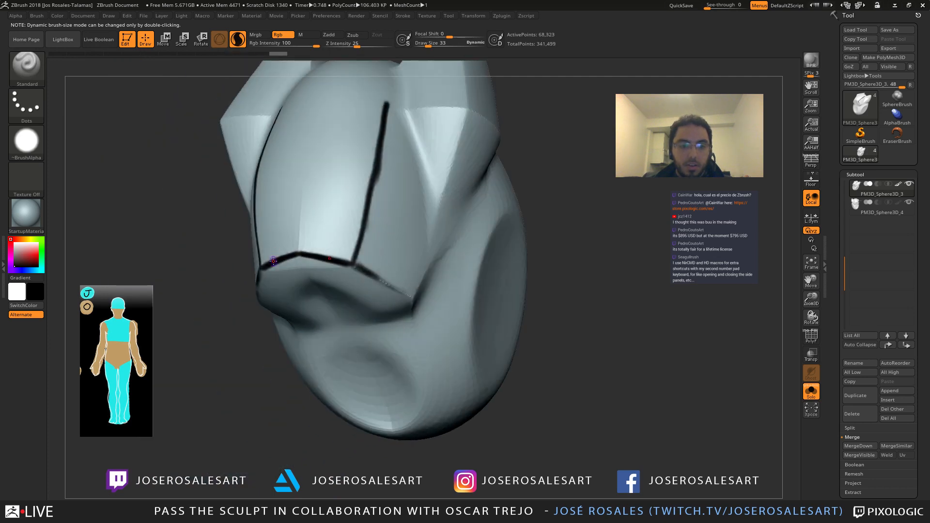
# Step: Paint the black brow line out to its outer corner and add a short line rising from that corner on the eared mesh
pyautogui.moveTo(265, 163)
pyautogui.mouseDown(button='right')
pyautogui.moveTo(271, 177)
pyautogui.moveTo(310, 181)
pyautogui.moveTo(296, 194)
pyautogui.moveTo(268, 191)
pyautogui.moveTo(284, 184)
pyautogui.moveTo(278, 169)
pyautogui.mouseUp(button='right')
pyautogui.moveTo(169, 226)
pyautogui.mouseDown(button='right')
pyautogui.moveTo(209, 274)
pyautogui.moveTo(229, 199)
pyautogui.mouseUp(button='right')
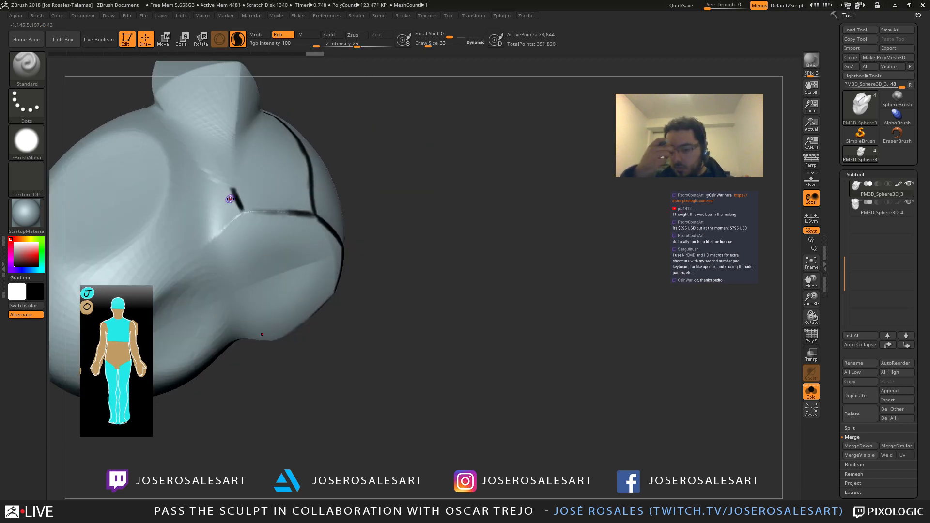
pyautogui.moveTo(194, 144)
pyautogui.mouseDown(button='right')
pyautogui.moveTo(227, 165)
pyautogui.moveTo(244, 220)
pyautogui.mouseUp(button='right')
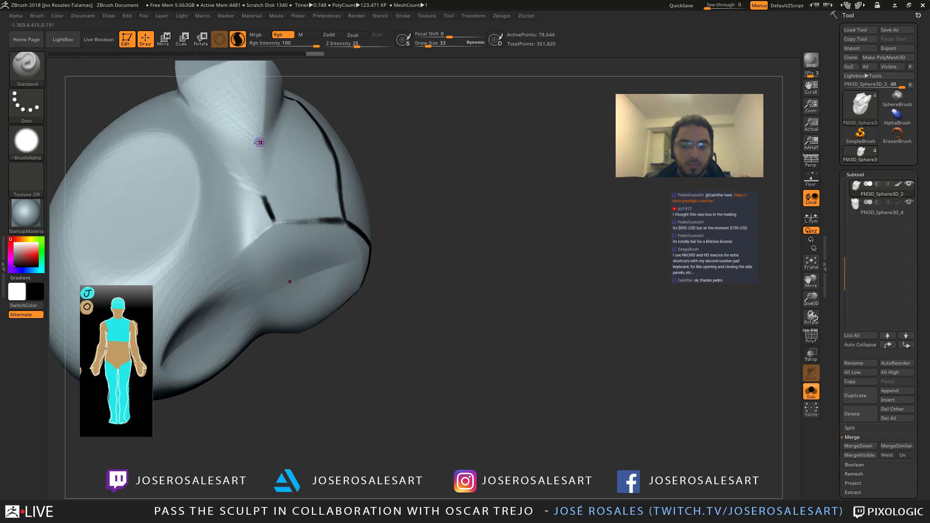
pyautogui.moveTo(260, 143)
pyautogui.mouseDown(button='right')
pyautogui.moveTo(247, 215)
pyautogui.moveTo(293, 243)
pyautogui.mouseUp(button='right')
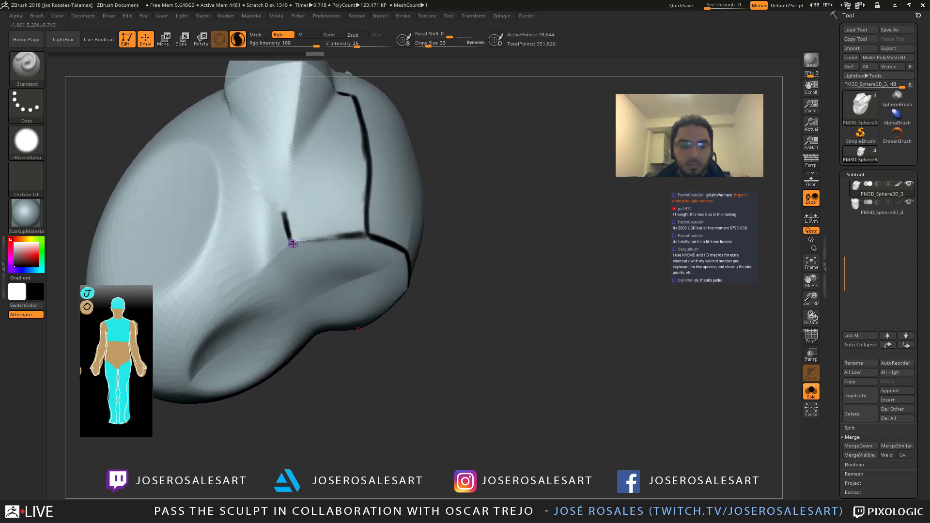
pyautogui.moveTo(293, 242)
pyautogui.mouseDown()
pyautogui.moveTo(357, 238)
pyautogui.moveTo(292, 241)
pyautogui.mouseUp()
pyautogui.keyDown('alt'); pyautogui.moveTo(364, 238); pyautogui.dragTo(374, 218, button='right'); pyautogui.keyUp('alt')
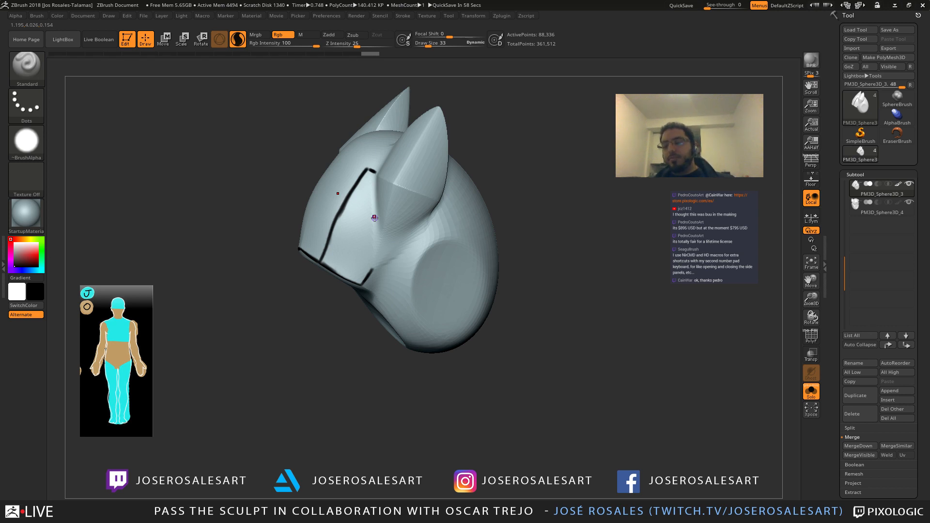
# Step: Paint a black guide line from the brow's outer corner down toward the cheek
pyautogui.keyDown('alt'); pyautogui.moveTo(371, 240); pyautogui.dragTo(438, 196, button='right'); pyautogui.keyUp('alt')
pyautogui.moveTo(366, 264); pyautogui.dragTo(400, 277, button='right')
pyautogui.moveTo(299, 257); pyautogui.dragTo(328, 202, button='right')
pyautogui.moveTo(217, 280); pyautogui.dragTo(207, 166, button='right')
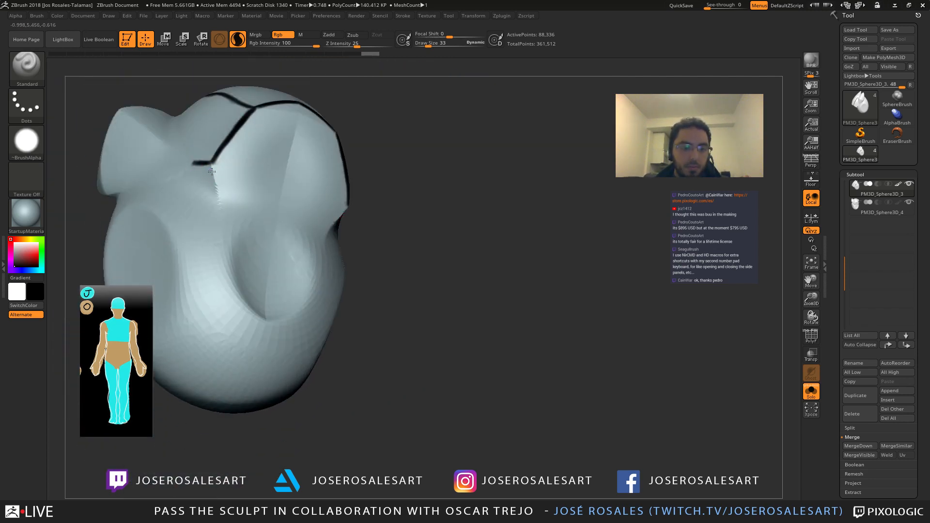
pyautogui.moveTo(212, 167); pyautogui.dragTo(222, 213)
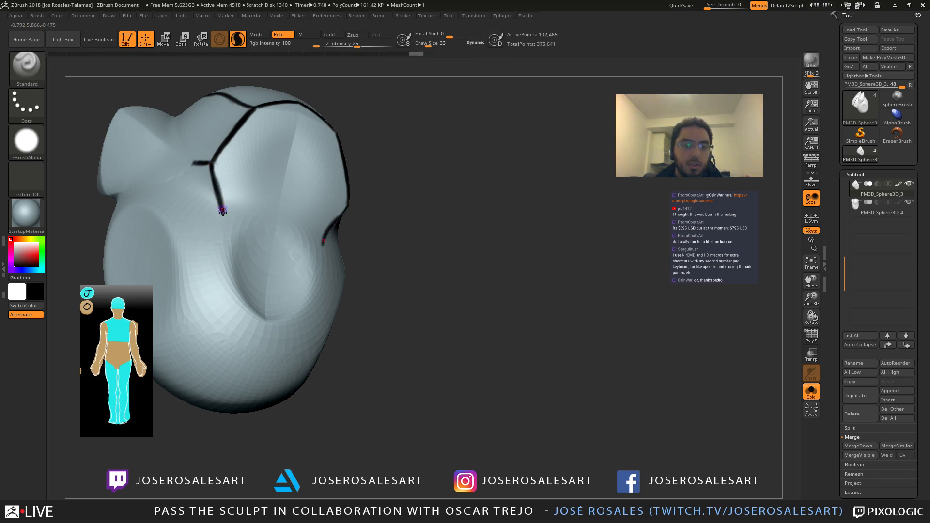
pyautogui.moveTo(310, 232)
pyautogui.mouseDown()
pyautogui.moveTo(266, 224)
pyautogui.moveTo(252, 166)
pyautogui.mouseUp()
pyautogui.moveTo(87, 152)
pyautogui.mouseDown()
pyautogui.moveTo(350, 224)
pyautogui.moveTo(312, 152)
pyautogui.moveTo(280, 228)
pyautogui.mouseUp()
# Step: Paint a black line from the brow's outer corner up to the top of the forehead line, closing the side panel in front of the ear
pyautogui.moveTo(319, 218)
pyautogui.keyDown('alt'); pyautogui.mouseDown(button='right')
pyautogui.moveTo(301, 222)
pyautogui.moveTo(241, 298)
pyautogui.mouseUp(button='right'); pyautogui.keyUp('alt')
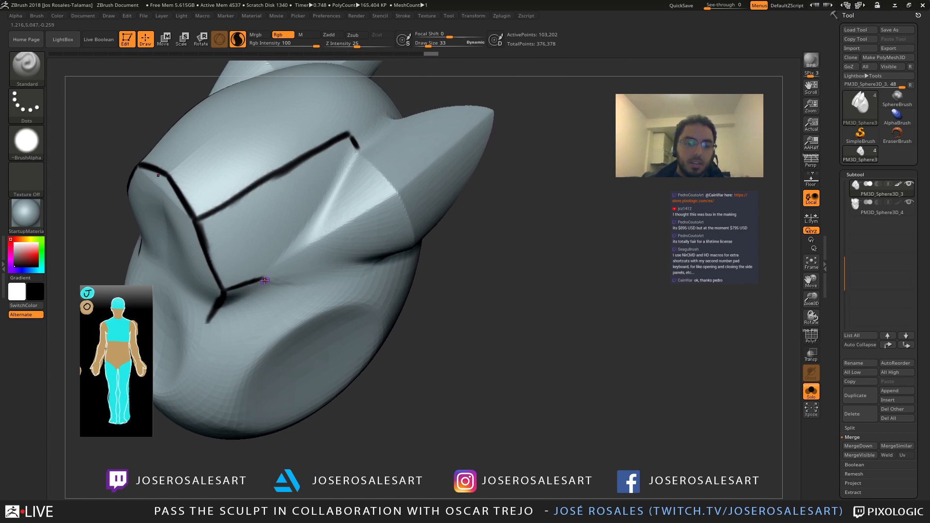
pyautogui.moveTo(261, 278); pyautogui.dragTo(334, 193)
pyautogui.moveTo(303, 224)
pyautogui.keyDown('shift'); pyautogui.mouseDown()
pyautogui.moveTo(307, 214)
pyautogui.moveTo(262, 274)
pyautogui.moveTo(296, 246)
pyautogui.moveTo(278, 266)
pyautogui.moveTo(313, 216)
pyautogui.mouseUp(); pyautogui.keyUp('shift')
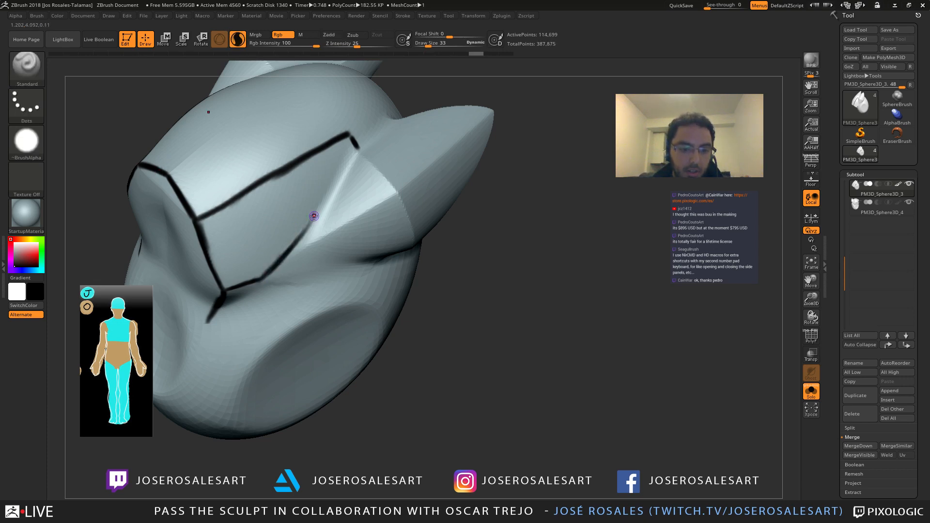
pyautogui.moveTo(291, 250); pyautogui.dragTo(342, 174)
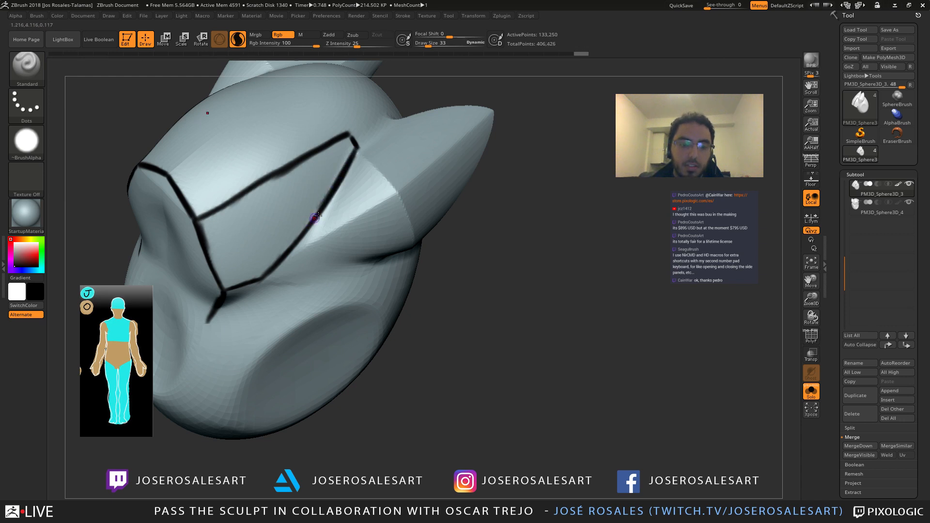
pyautogui.moveTo(316, 218); pyautogui.dragTo(388, 217, button='right')
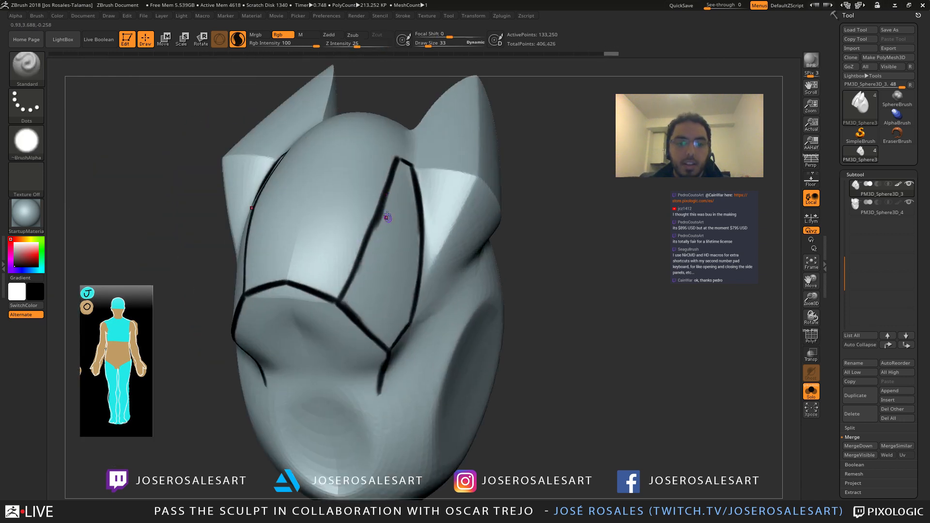
# Step: Paint a black guide line across the front base of the ear, from the side panel to the ear's outer corner
pyautogui.press('ctrl')
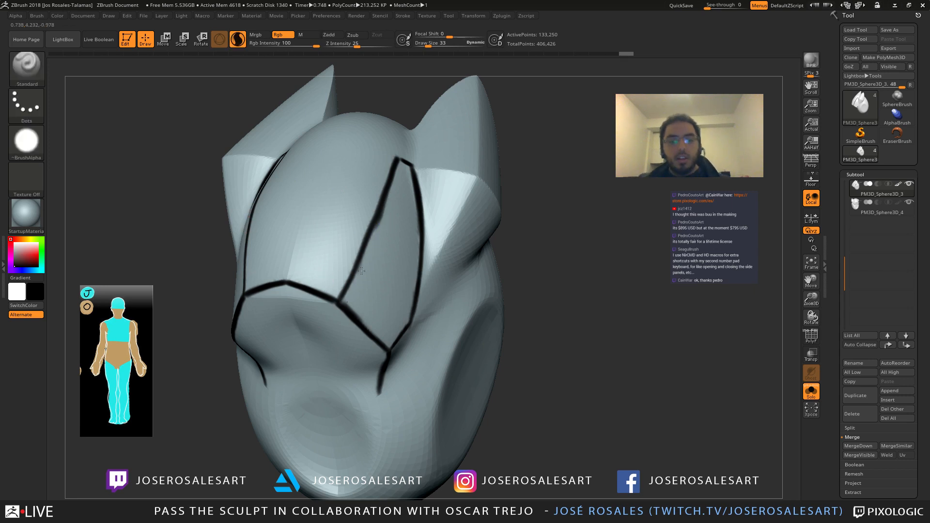
pyautogui.moveTo(361, 271); pyautogui.dragTo(236, 285, button='right')
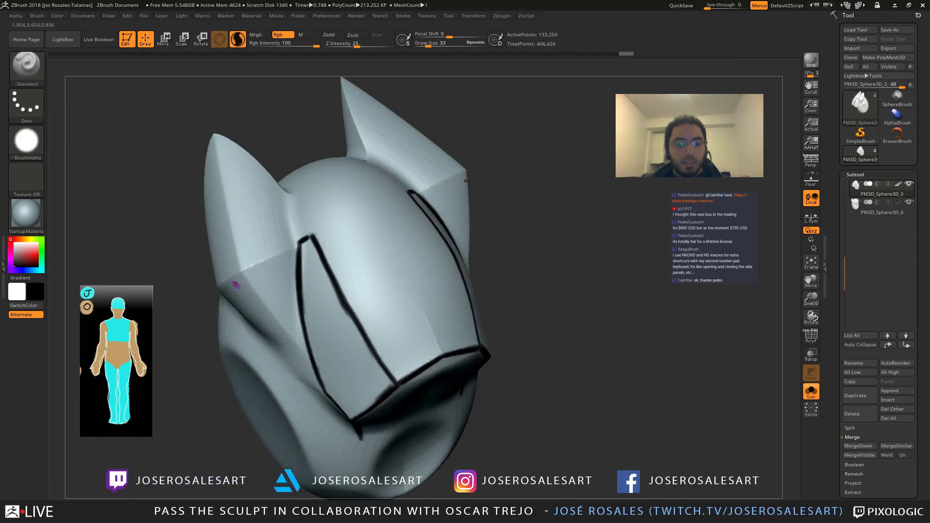
pyautogui.moveTo(244, 271); pyautogui.dragTo(301, 245)
pyautogui.hotkey('ctrl', 'z')
pyautogui.moveTo(301, 245)
pyautogui.mouseDown(button='right')
pyautogui.moveTo(299, 190)
pyautogui.moveTo(262, 189)
pyautogui.moveTo(276, 302)
pyautogui.moveTo(330, 239)
pyautogui.mouseUp(button='right')
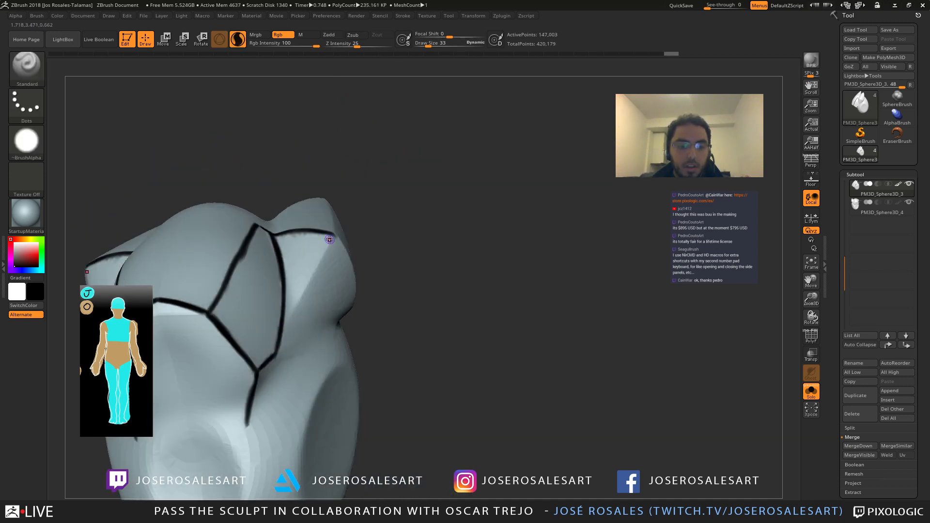
# Step: Paint a black line from the ear's outer base corner down to the lower end of the side panel
pyautogui.moveTo(327, 247); pyautogui.dragTo(287, 330)
pyautogui.moveTo(304, 290); pyautogui.dragTo(282, 341)
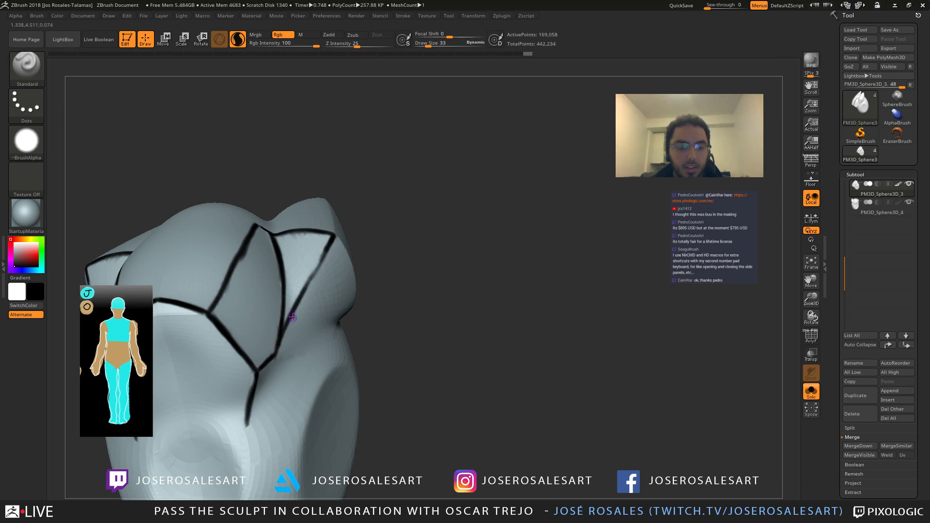
pyautogui.moveTo(298, 307); pyautogui.dragTo(320, 273)
# Step: Paint black lines up the lower inner edge of the ear and along its outer front ridge to the tip
pyautogui.keyDown('ctrl'); pyautogui.moveTo(314, 275); pyautogui.dragTo(297, 306, button='right'); pyautogui.keyUp('ctrl')
pyautogui.moveTo(322, 255)
pyautogui.mouseDown(button='right')
pyautogui.moveTo(304, 296)
pyautogui.moveTo(262, 240)
pyautogui.moveTo(192, 275)
pyautogui.mouseUp(button='right')
pyautogui.moveTo(191, 271)
pyautogui.mouseDown()
pyautogui.moveTo(220, 225)
pyautogui.moveTo(214, 234)
pyautogui.mouseUp()
pyautogui.keyDown('alt'); pyautogui.moveTo(141, 230); pyautogui.dragTo(172, 262, button='right'); pyautogui.keyUp('alt')
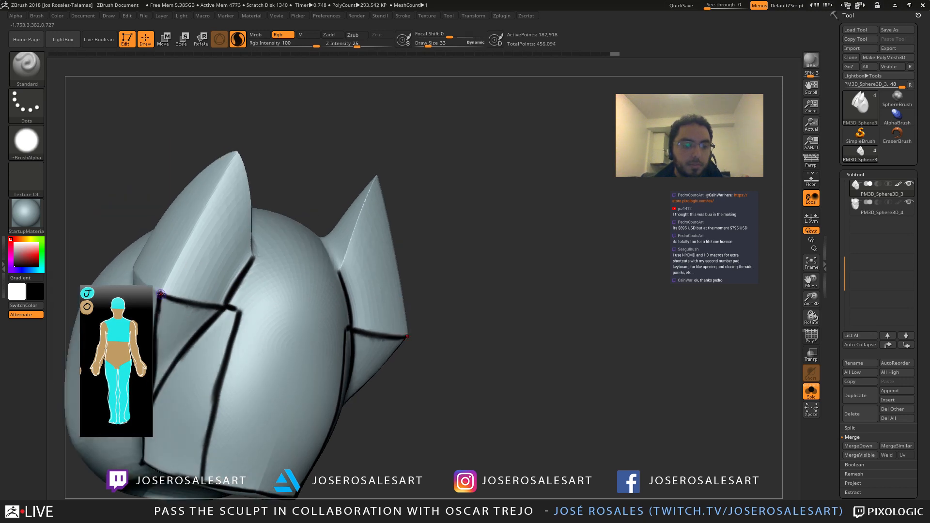
pyautogui.moveTo(160, 296); pyautogui.dragTo(222, 178)
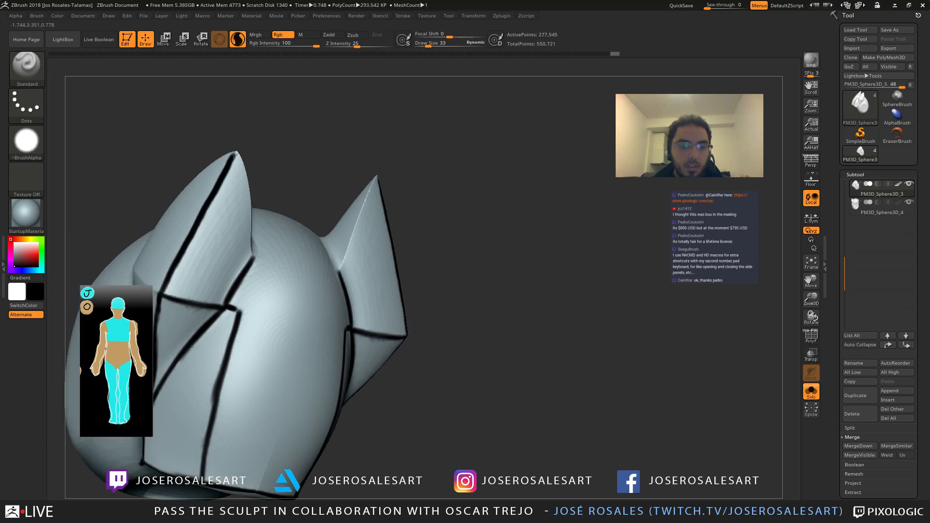
pyautogui.moveTo(213, 204); pyautogui.dragTo(238, 168, button='right')
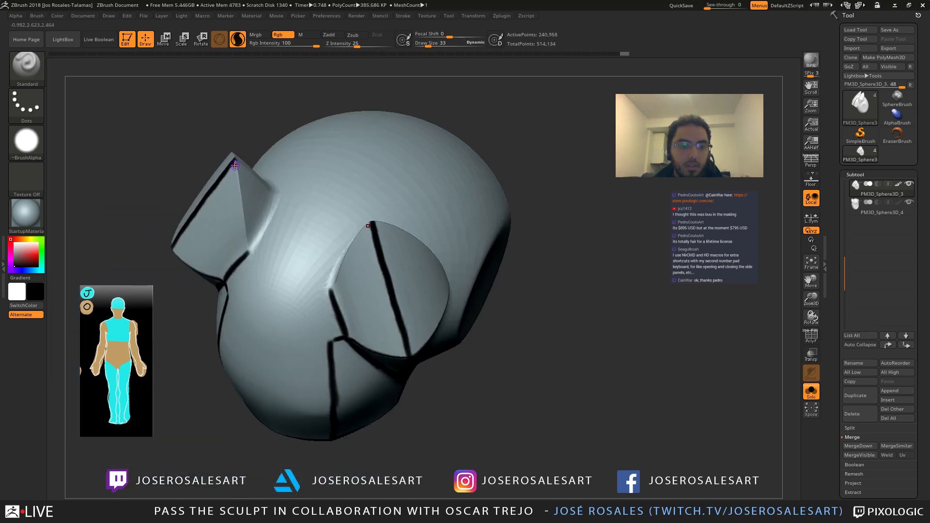
# Step: Paint a black panel line down the inner front edge of the ear to its base
pyautogui.moveTo(236, 168); pyautogui.dragTo(245, 250)
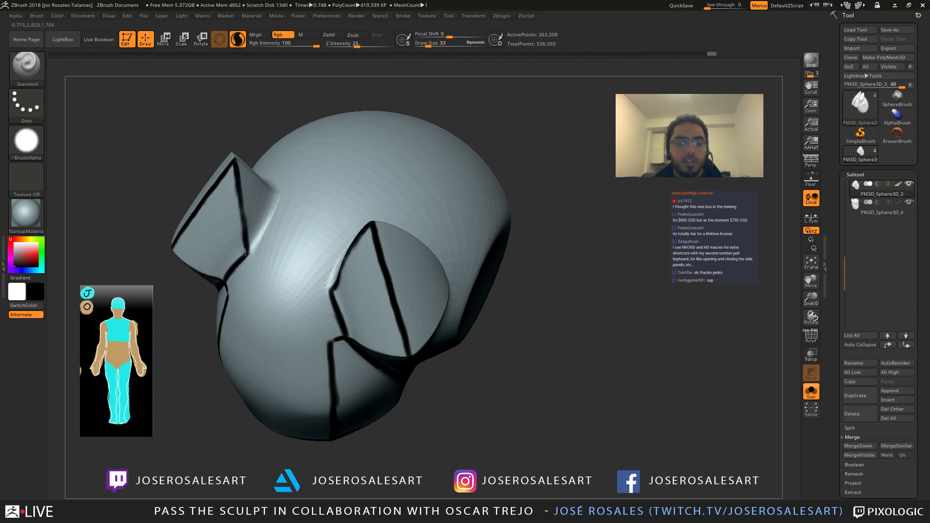
pyautogui.moveTo(244, 227); pyautogui.dragTo(298, 185, button='right')
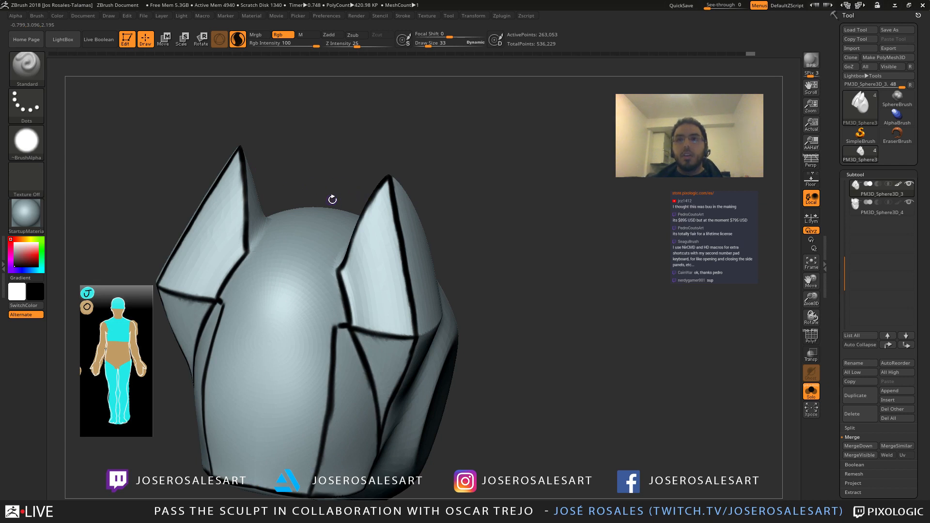
pyautogui.moveTo(267, 243); pyautogui.dragTo(267, 105, button='right')
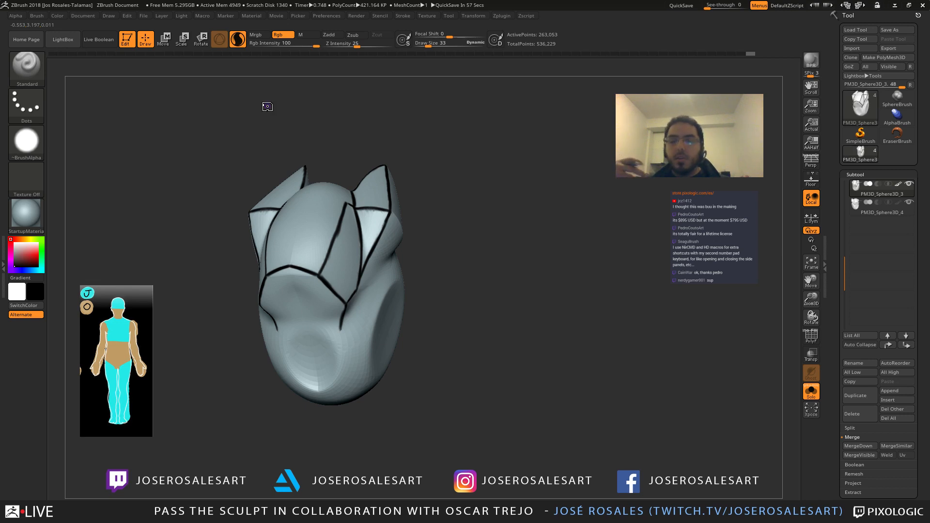
pyautogui.keyDown('alt'); pyautogui.moveTo(337, 277); pyautogui.dragTo(264, 256, button='right'); pyautogui.keyUp('alt')
pyautogui.moveTo(265, 257); pyautogui.dragTo(218, 252, button='right')
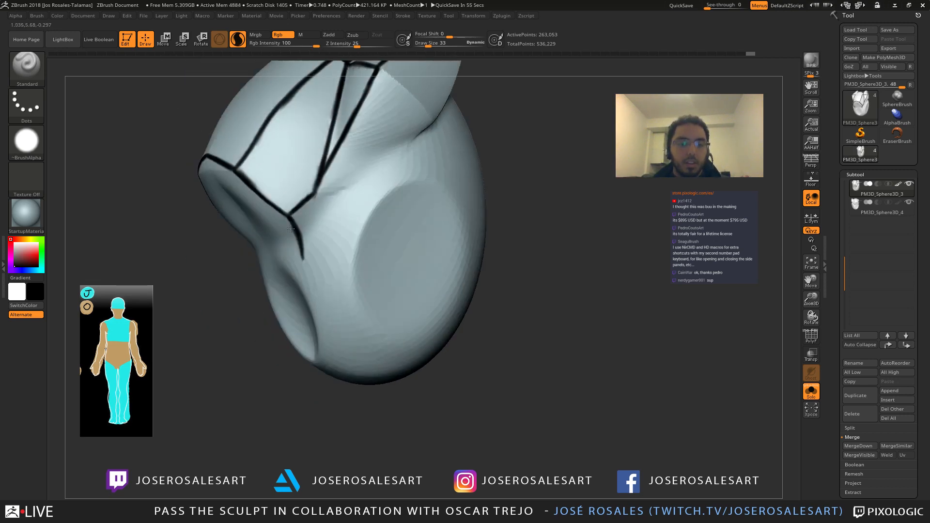
pyautogui.keyDown('alt'); pyautogui.moveTo(290, 214); pyautogui.dragTo(313, 200, button='right'); pyautogui.keyUp('alt')
pyautogui.moveTo(328, 211); pyautogui.dragTo(332, 217)
pyautogui.hotkey('ctrl', 'z')
# Step: Paint a black line across the outer side of the ear's base, joining its front corner to its rear corner
pyautogui.moveTo(326, 206)
pyautogui.mouseDown(button='right')
pyautogui.moveTo(173, 252)
pyautogui.moveTo(269, 211)
pyautogui.moveTo(224, 227)
pyautogui.mouseUp(button='right')
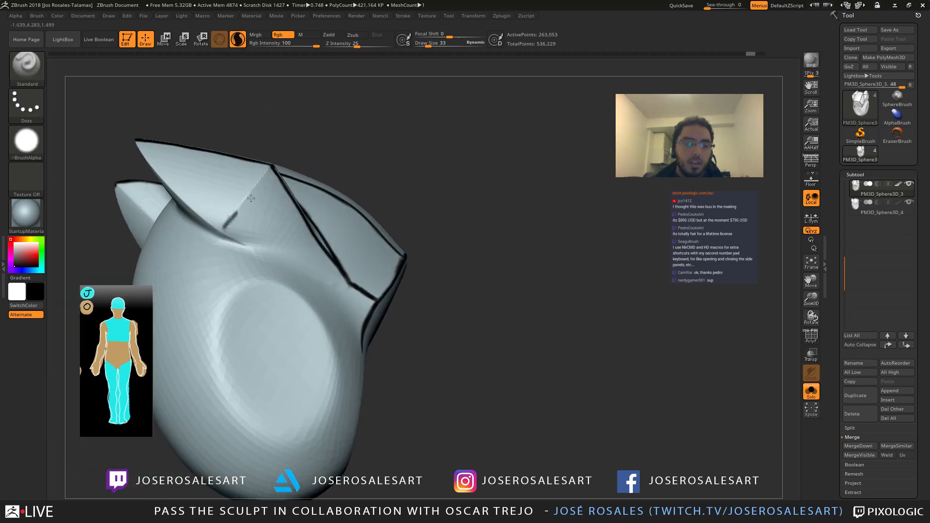
pyautogui.moveTo(251, 198); pyautogui.dragTo(256, 193)
pyautogui.moveTo(224, 230)
pyautogui.mouseDown()
pyautogui.moveTo(257, 186)
pyautogui.moveTo(246, 199)
pyautogui.mouseUp()
pyautogui.moveTo(273, 167); pyautogui.dragTo(222, 233)
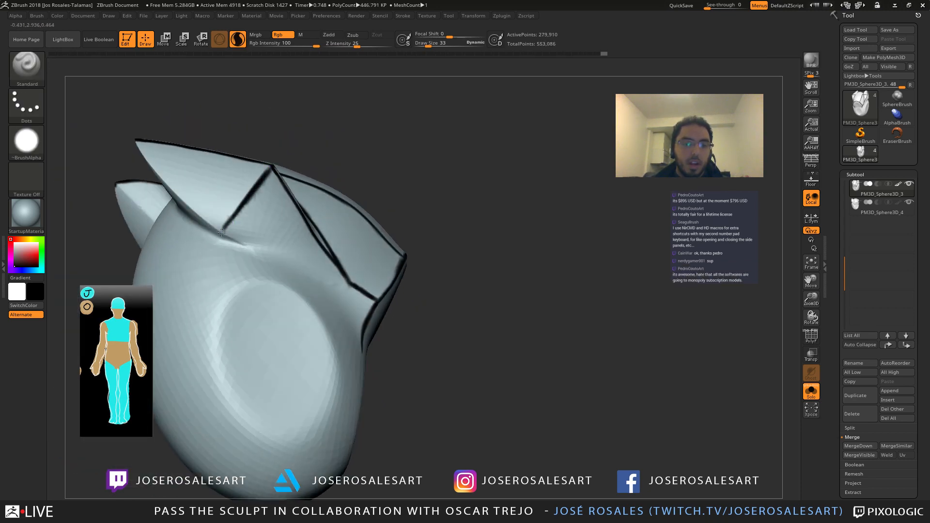
# Step: Paint a black line along the ear's outer rear edge from the base up to the tip, undoing misplaced strokes
pyautogui.moveTo(222, 232); pyautogui.dragTo(200, 162, button='right')
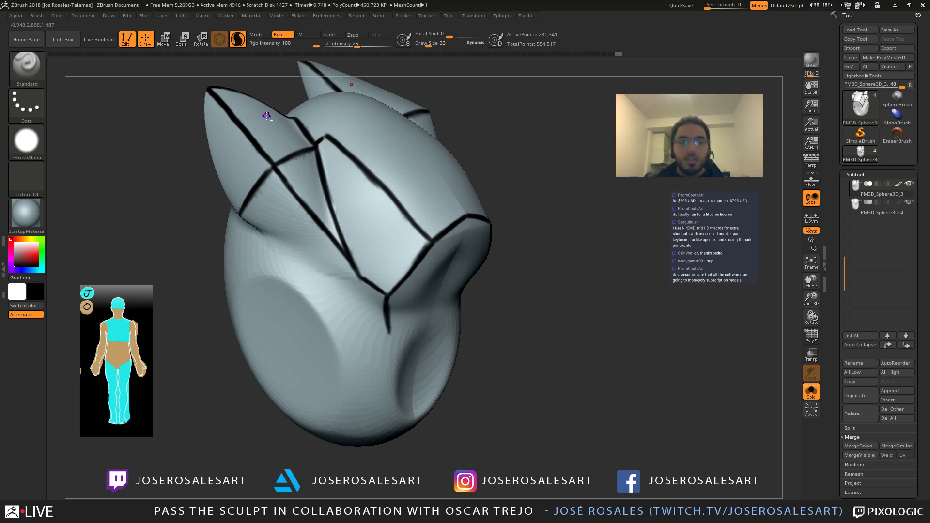
pyautogui.moveTo(267, 115); pyautogui.dragTo(294, 191, button='right')
pyautogui.moveTo(261, 223); pyautogui.dragTo(216, 260, button='right')
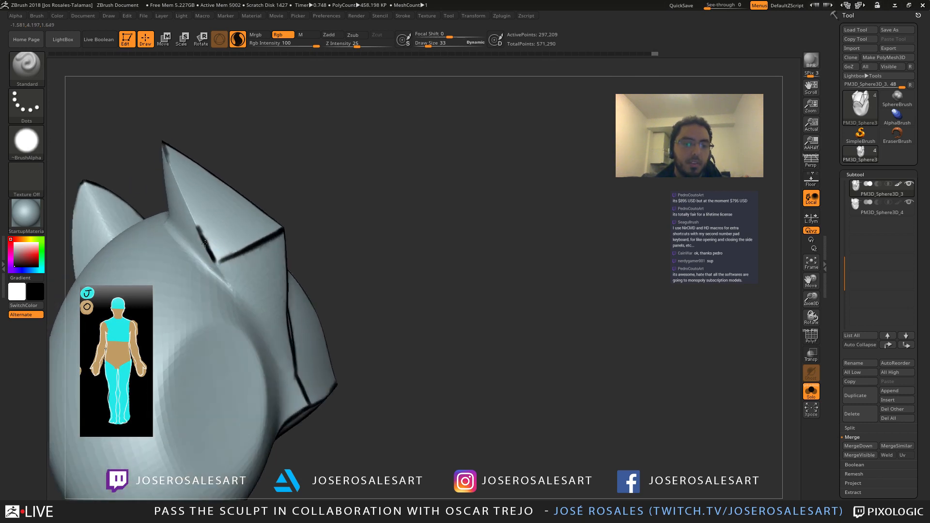
pyautogui.moveTo(193, 214); pyautogui.dragTo(193, 252, button='right')
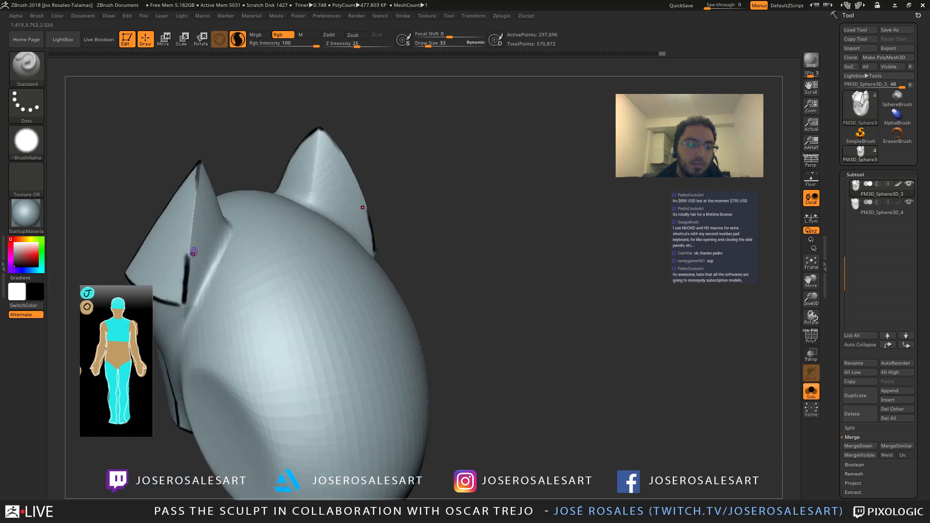
pyautogui.moveTo(187, 264); pyautogui.dragTo(197, 179)
pyautogui.hotkey('ctrl', 'z')
pyautogui.hotkey('ctrl', 'z')
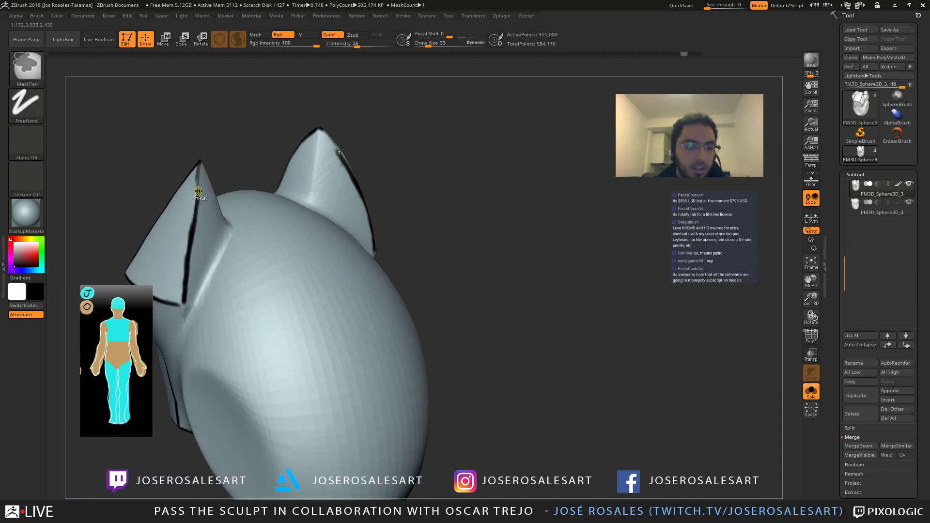
pyautogui.moveTo(194, 224)
pyautogui.keyDown('shift'); pyautogui.mouseDown()
pyautogui.moveTo(190, 236)
pyautogui.moveTo(199, 162)
pyautogui.mouseUp(); pyautogui.keyUp('shift')
pyautogui.moveTo(183, 277); pyautogui.dragTo(186, 258, button='right')
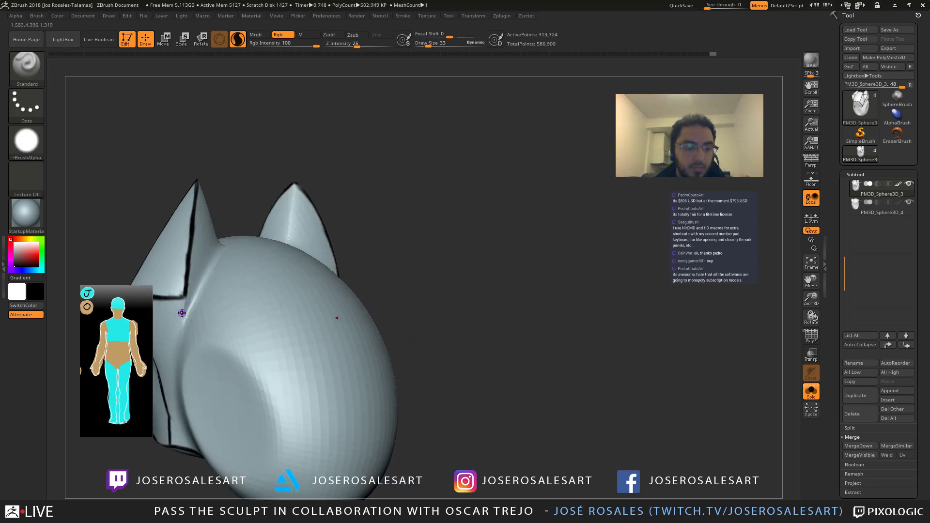
# Step: Paint a black line along the cheek below the ear, and extend the side line down towards the muzzle
pyautogui.moveTo(182, 313); pyautogui.dragTo(202, 267, button='right')
pyautogui.moveTo(191, 266); pyautogui.dragTo(194, 248)
pyautogui.moveTo(193, 262)
pyautogui.mouseDown(button='right')
pyautogui.moveTo(189, 271)
pyautogui.moveTo(220, 247)
pyautogui.moveTo(183, 268)
pyautogui.moveTo(179, 400)
pyautogui.mouseUp(button='right')
pyautogui.moveTo(154, 314); pyautogui.dragTo(155, 313, button='right')
pyautogui.moveTo(156, 313); pyautogui.dragTo(188, 254)
pyautogui.moveTo(218, 221); pyautogui.dragTo(219, 220)
pyautogui.keyDown('ctrl'); pyautogui.moveTo(217, 228); pyautogui.dragTo(171, 314, button='right'); pyautogui.keyUp('ctrl')
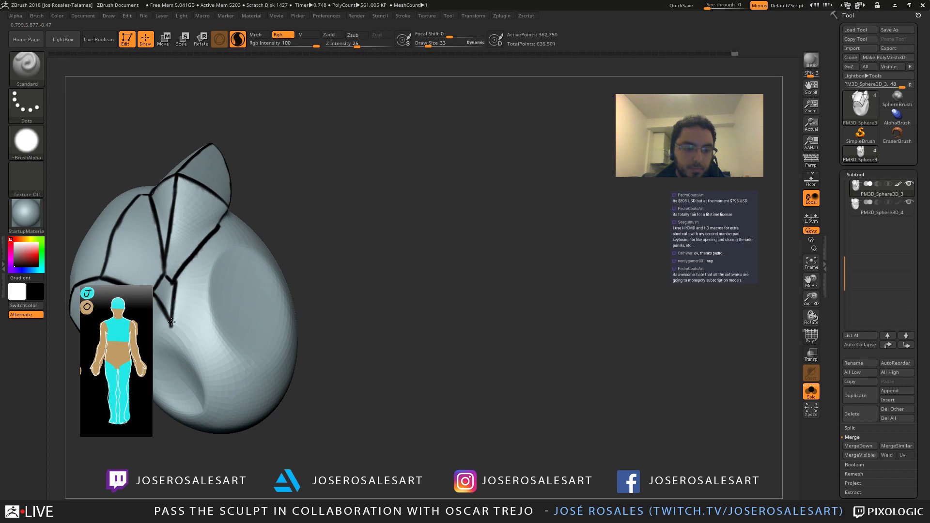
pyautogui.moveTo(172, 322); pyautogui.dragTo(171, 324)
# Step: Paint an arched black line above the front recess, connecting the ends of the two side lines
pyautogui.moveTo(172, 320)
pyautogui.mouseDown(button='right')
pyautogui.moveTo(262, 237)
pyautogui.moveTo(357, 114)
pyautogui.mouseUp(button='right')
pyautogui.keyDown('alt'); pyautogui.moveTo(246, 220); pyautogui.dragTo(271, 246, button='right'); pyautogui.keyUp('alt')
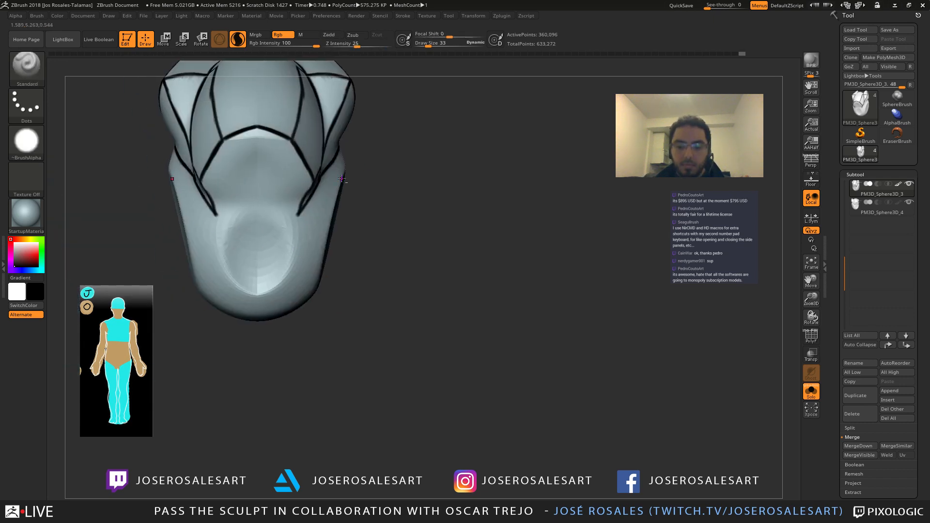
pyautogui.keyDown('alt'); pyautogui.moveTo(341, 180); pyautogui.dragTo(244, 269, button='right'); pyautogui.keyUp('alt')
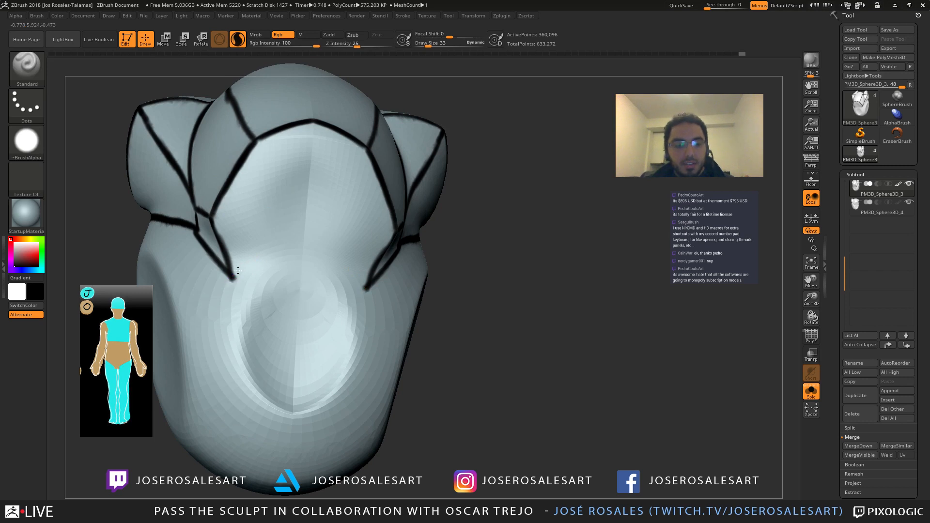
pyautogui.moveTo(234, 277)
pyautogui.mouseDown()
pyautogui.moveTo(302, 243)
pyautogui.moveTo(285, 245)
pyautogui.mouseUp()
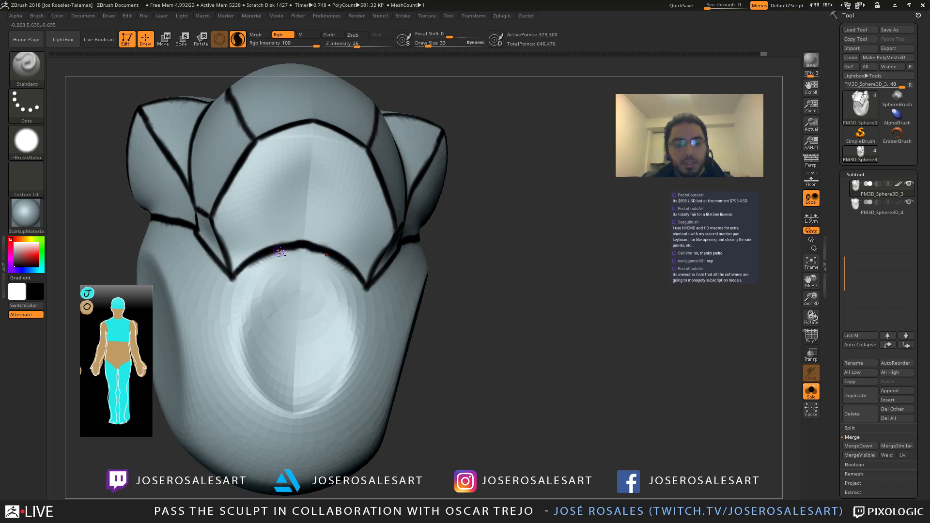
pyautogui.moveTo(279, 251)
pyautogui.mouseDown(button='right')
pyautogui.moveTo(242, 245)
pyautogui.moveTo(299, 263)
pyautogui.moveTo(312, 257)
pyautogui.moveTo(290, 241)
pyautogui.mouseUp(button='right')
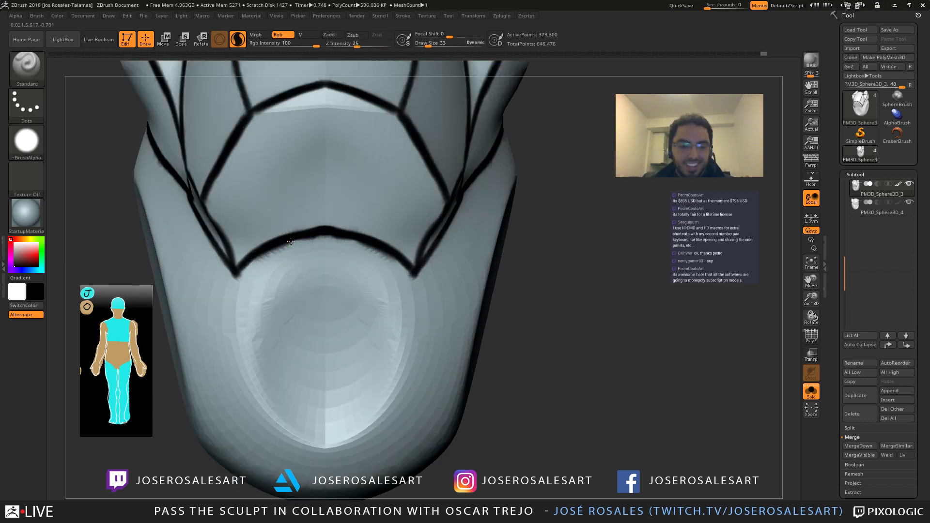
pyautogui.moveTo(291, 241); pyautogui.dragTo(319, 237)
# Step: Continue the black line down both sides and around the lower rim to close the outline of the front recess
pyautogui.moveTo(288, 251)
pyautogui.mouseDown(button='right')
pyautogui.moveTo(271, 250)
pyautogui.moveTo(265, 271)
pyautogui.moveTo(277, 263)
pyautogui.mouseUp(button='right')
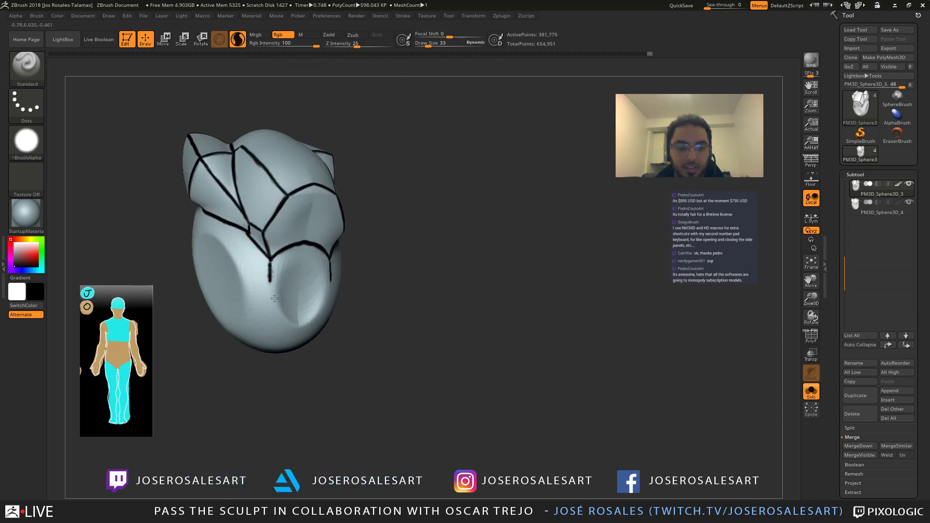
pyautogui.moveTo(274, 299)
pyautogui.mouseDown(button='right')
pyautogui.moveTo(252, 291)
pyautogui.moveTo(276, 261)
pyautogui.mouseUp(button='right')
pyautogui.keyDown('ctrl'); pyautogui.moveTo(276, 261); pyautogui.dragTo(309, 266, button='right'); pyautogui.keyUp('ctrl')
pyautogui.moveTo(312, 219); pyautogui.dragTo(324, 271, button='right')
pyautogui.moveTo(307, 320); pyautogui.dragTo(253, 394, button='right')
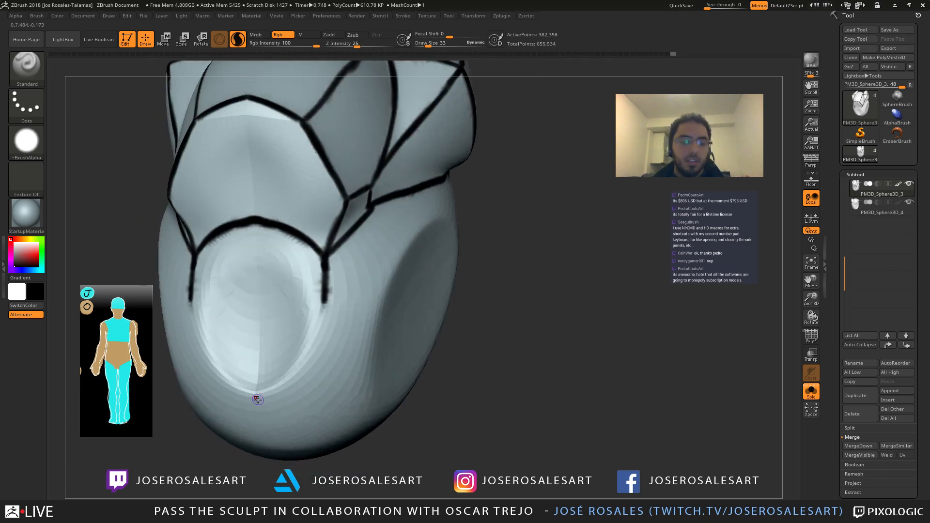
pyautogui.moveTo(240, 387)
pyautogui.mouseDown()
pyautogui.moveTo(267, 389)
pyautogui.moveTo(295, 374)
pyautogui.moveTo(322, 306)
pyautogui.mouseUp()
pyautogui.press('f')
pyautogui.moveTo(310, 333); pyautogui.dragTo(486, 220, button='right')
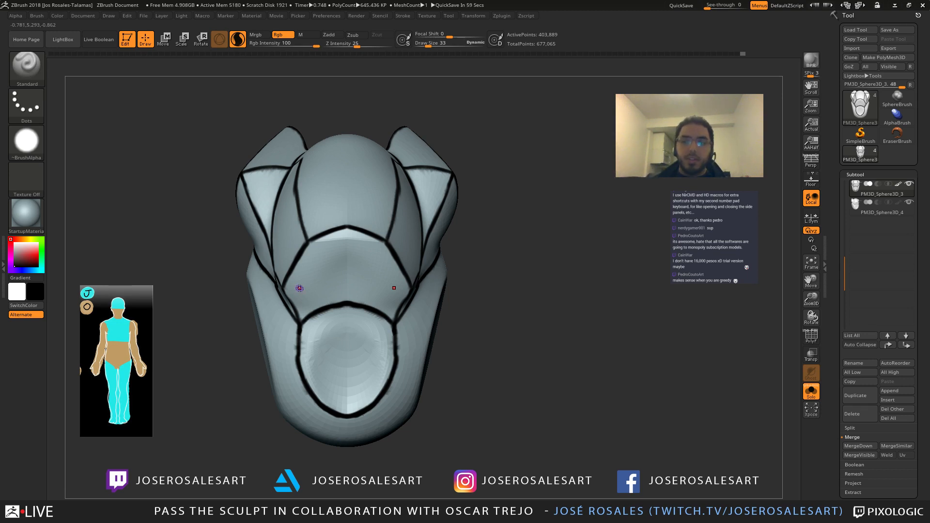
# Step: Paint a curved black line along the upper front edge of the round cheek recess
pyautogui.keyDown('ctrl'); pyautogui.moveTo(299, 348); pyautogui.dragTo(271, 373, button='right'); pyautogui.keyUp('ctrl')
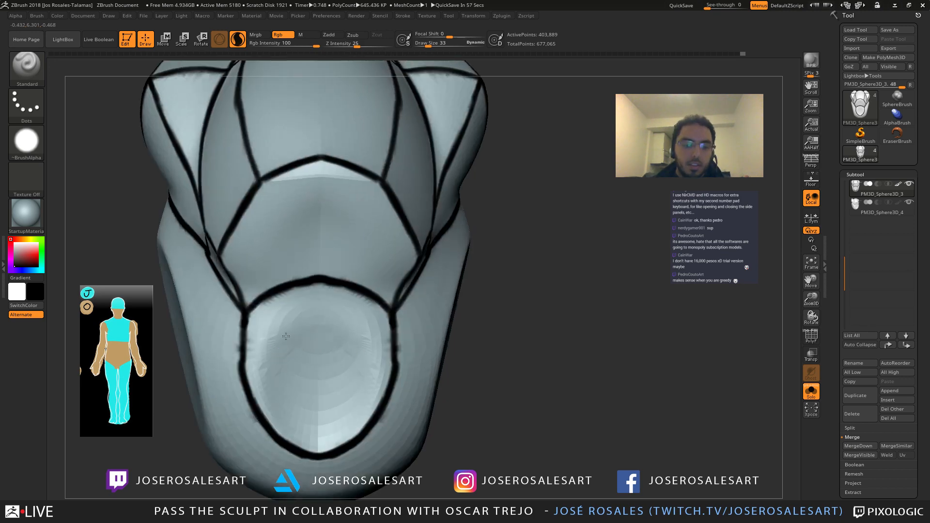
pyautogui.moveTo(243, 339); pyautogui.dragTo(231, 307, button='right')
pyautogui.press('ctrl')
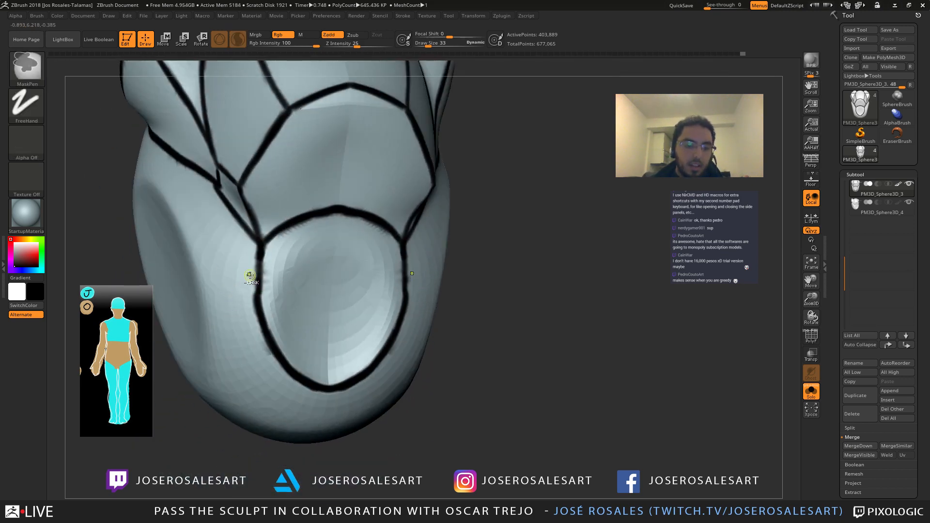
pyautogui.moveTo(252, 275)
pyautogui.mouseDown(button='right')
pyautogui.moveTo(279, 271)
pyautogui.moveTo(210, 254)
pyautogui.moveTo(272, 259)
pyautogui.moveTo(248, 262)
pyautogui.moveTo(346, 256)
pyautogui.mouseUp(button='right')
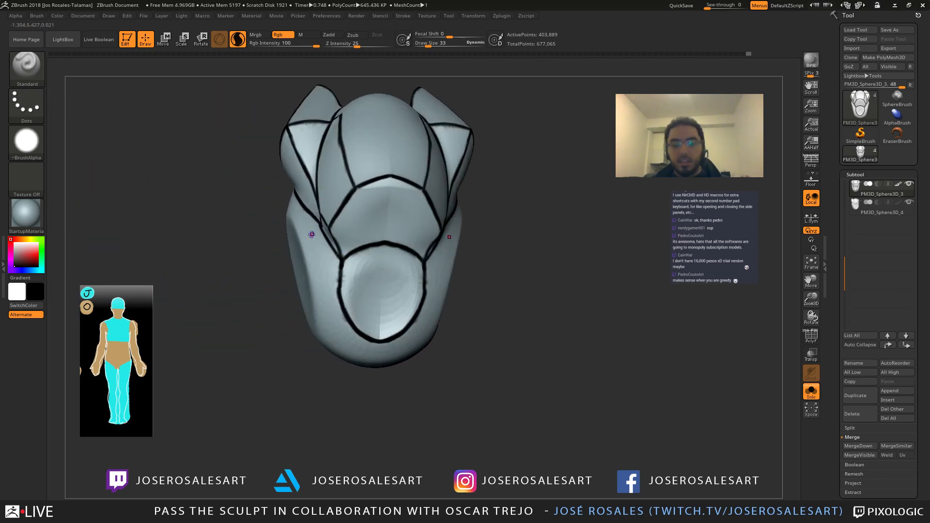
pyautogui.moveTo(465, 255)
pyautogui.mouseDown(button='right')
pyautogui.moveTo(417, 242)
pyautogui.moveTo(367, 273)
pyautogui.mouseUp(button='right')
pyautogui.moveTo(353, 311)
pyautogui.mouseDown()
pyautogui.moveTo(388, 243)
pyautogui.moveTo(468, 194)
pyautogui.mouseUp()
pyautogui.keyDown('ctrl'); pyautogui.moveTo(468, 194); pyautogui.dragTo(441, 223, button='right'); pyautogui.keyUp('ctrl')
pyautogui.moveTo(441, 223); pyautogui.dragTo(429, 233, button='right')
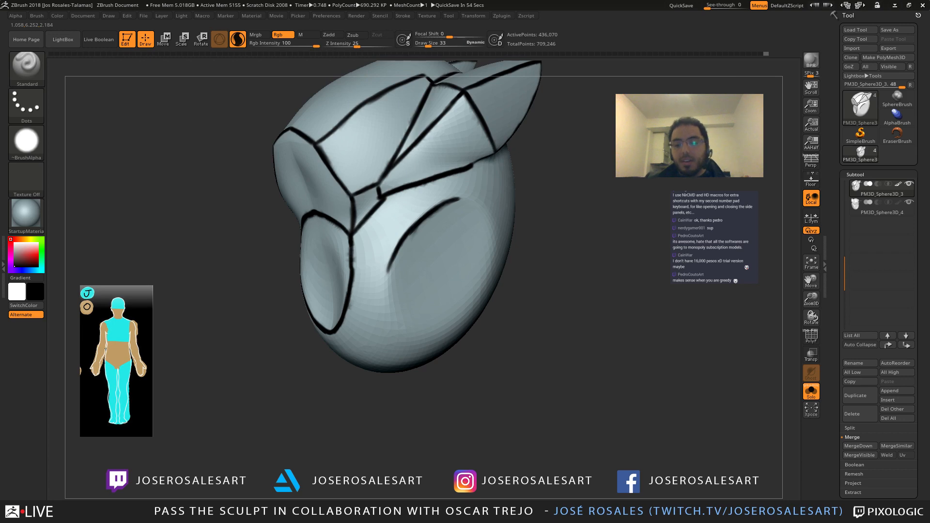
# Step: Extend the black cheek outline down the front edge of the recess to its lower rim
pyautogui.moveTo(371, 238)
pyautogui.mouseDown(button='right')
pyautogui.moveTo(421, 231)
pyautogui.moveTo(383, 237)
pyautogui.mouseUp(button='right')
pyautogui.moveTo(383, 237)
pyautogui.keyDown('ctrl'); pyautogui.mouseDown(button='right')
pyautogui.moveTo(458, 271)
pyautogui.moveTo(349, 235)
pyautogui.mouseUp(button='right'); pyautogui.keyUp('ctrl')
pyautogui.keyDown('ctrl'); pyautogui.moveTo(349, 235); pyautogui.dragTo(390, 226, button='right'); pyautogui.keyUp('ctrl')
pyautogui.moveTo(326, 215); pyautogui.dragTo(315, 250, button='right')
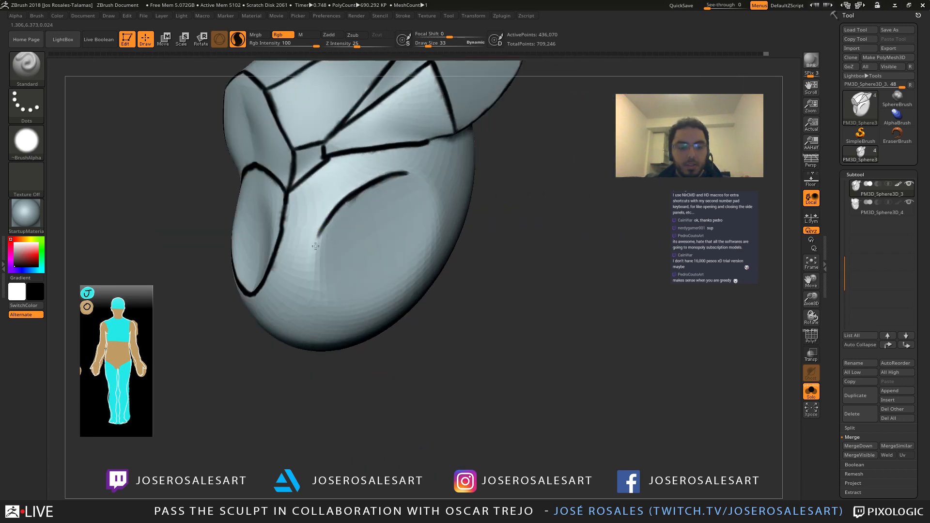
pyautogui.moveTo(324, 229)
pyautogui.mouseDown()
pyautogui.moveTo(314, 289)
pyautogui.moveTo(335, 306)
pyautogui.mouseUp()
pyautogui.moveTo(327, 282); pyautogui.dragTo(350, 283, button='right')
pyautogui.moveTo(330, 309)
pyautogui.mouseDown()
pyautogui.moveTo(350, 316)
pyautogui.moveTo(336, 311)
pyautogui.mouseUp()
pyautogui.moveTo(371, 308); pyautogui.dragTo(356, 316, button='right')
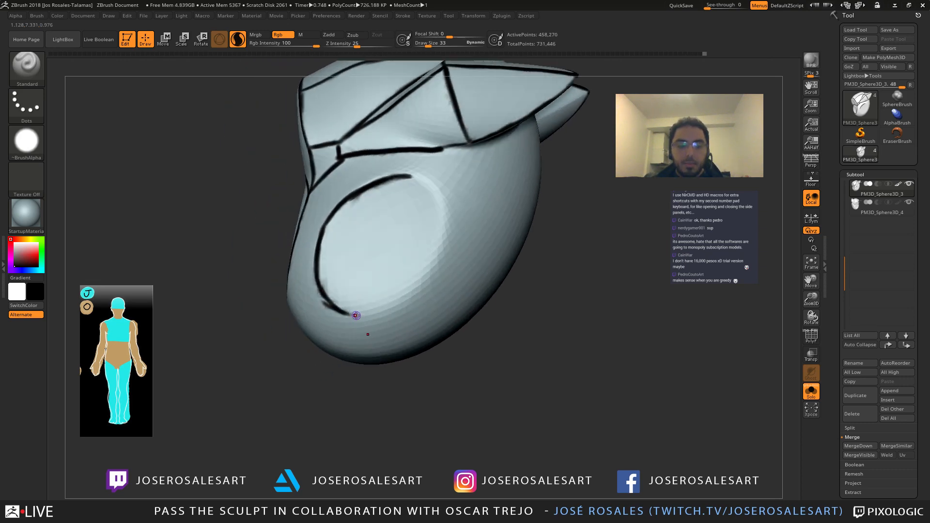
# Step: Continue the black outline around the bottom, rear and top of the cheek recess to close the oval
pyautogui.moveTo(349, 314); pyautogui.dragTo(408, 293)
pyautogui.moveTo(424, 281)
pyautogui.keyDown('ctrl'); pyautogui.mouseDown(button='right')
pyautogui.moveTo(384, 287)
pyautogui.moveTo(401, 298)
pyautogui.mouseUp(button='right'); pyautogui.keyUp('ctrl')
pyautogui.moveTo(425, 279); pyautogui.dragTo(432, 271)
pyautogui.moveTo(431, 272); pyautogui.dragTo(372, 294, button='right')
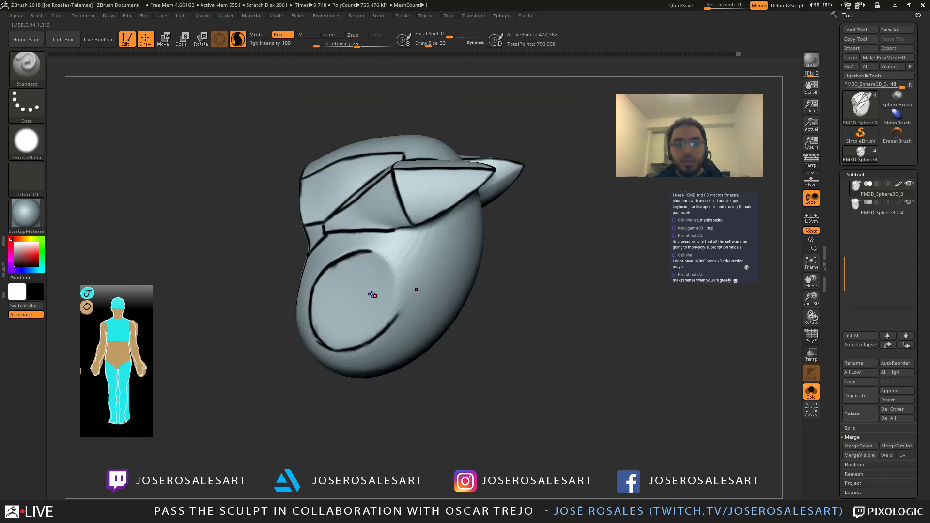
pyautogui.moveTo(366, 237); pyautogui.dragTo(373, 243)
pyautogui.moveTo(373, 262)
pyautogui.mouseDown(button='right')
pyautogui.moveTo(405, 274)
pyautogui.moveTo(387, 291)
pyautogui.mouseUp(button='right')
pyautogui.moveTo(388, 291)
pyautogui.keyDown('alt'); pyautogui.mouseDown(button='right')
pyautogui.moveTo(301, 299)
pyautogui.moveTo(215, 242)
pyautogui.moveTo(191, 304)
pyautogui.mouseUp(button='right'); pyautogui.keyUp('alt')
pyautogui.moveTo(187, 298)
pyautogui.mouseDown()
pyautogui.moveTo(192, 315)
pyautogui.moveTo(188, 275)
pyautogui.mouseUp()
pyautogui.moveTo(194, 296)
pyautogui.mouseDown(button='right')
pyautogui.moveTo(134, 260)
pyautogui.moveTo(116, 271)
pyautogui.mouseUp(button='right')
pyautogui.keyDown('ctrl'); pyautogui.moveTo(293, 311); pyautogui.dragTo(296, 334, button='right'); pyautogui.keyUp('ctrl')
pyautogui.moveTo(284, 281)
pyautogui.keyDown('alt'); pyautogui.mouseDown(button='right')
pyautogui.moveTo(342, 282)
pyautogui.moveTo(380, 245)
pyautogui.mouseUp(button='right'); pyautogui.keyUp('alt')
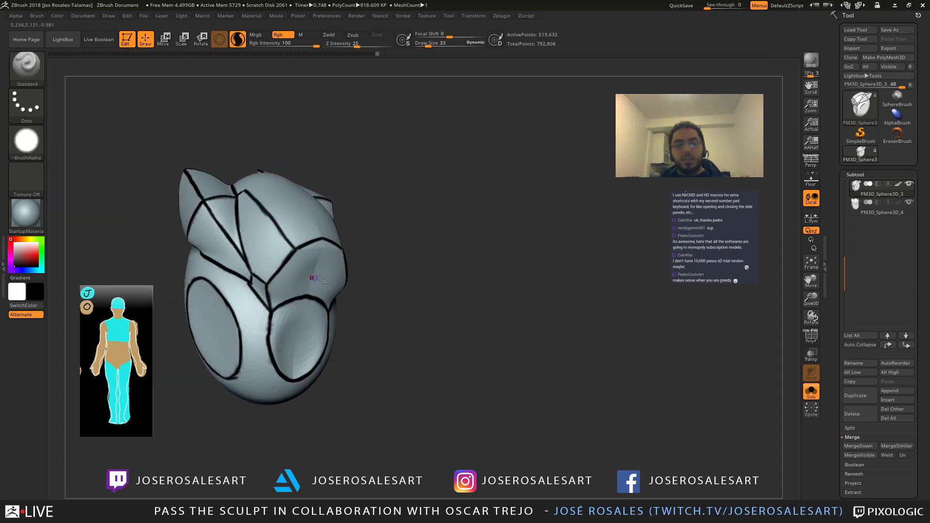
# Step: Swap between the black and white paint colours to thin and clean up the line along the cheek below the ear
pyautogui.moveTo(320, 279); pyautogui.dragTo(272, 277, button='right')
pyautogui.moveTo(359, 261)
pyautogui.keyDown('ctrl'); pyautogui.mouseDown(button='right')
pyautogui.moveTo(361, 310)
pyautogui.moveTo(347, 279)
pyautogui.moveTo(349, 293)
pyautogui.mouseUp(button='right'); pyautogui.keyUp('ctrl')
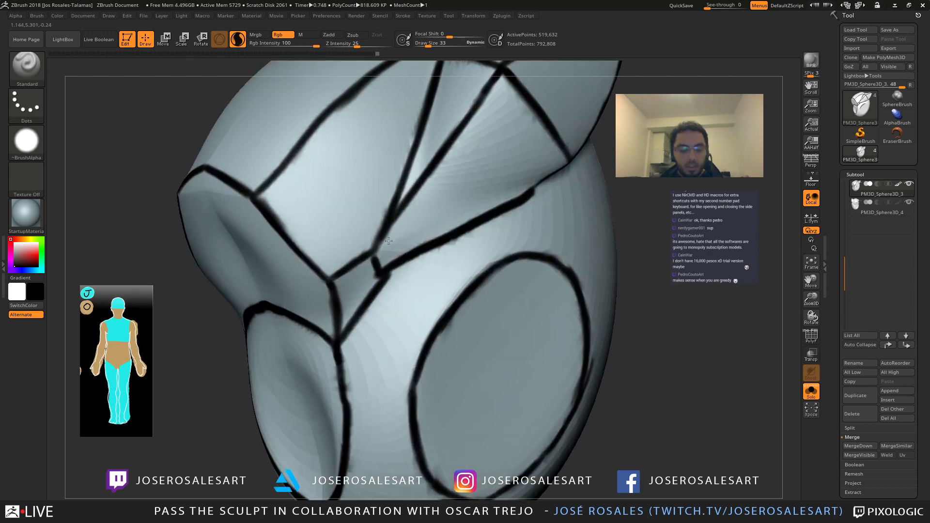
pyautogui.moveTo(388, 241); pyautogui.dragTo(356, 286, button='right')
pyautogui.press('v')
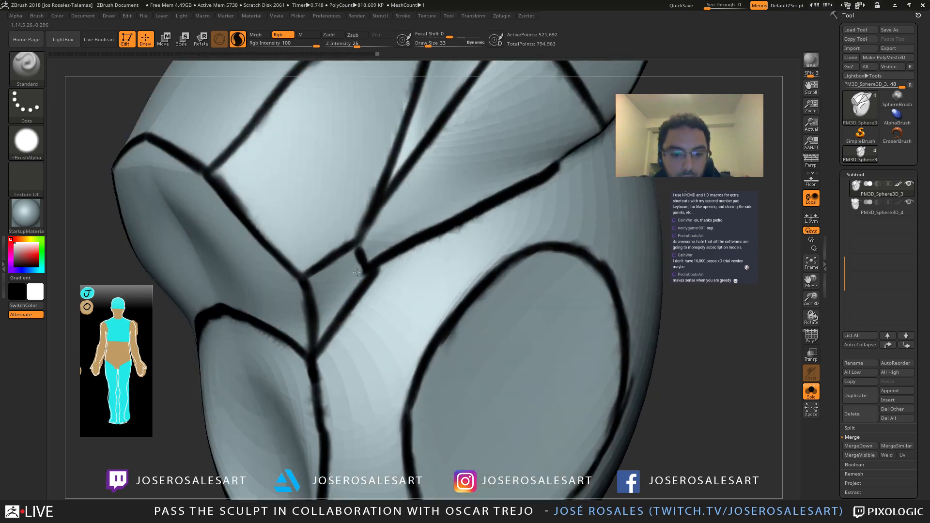
pyautogui.press('v')
pyautogui.moveTo(359, 269)
pyautogui.mouseDown()
pyautogui.moveTo(372, 275)
pyautogui.moveTo(361, 244)
pyautogui.moveTo(400, 258)
pyautogui.moveTo(429, 243)
pyautogui.moveTo(447, 216)
pyautogui.mouseUp()
pyautogui.press('v')
pyautogui.moveTo(412, 242); pyautogui.dragTo(441, 225)
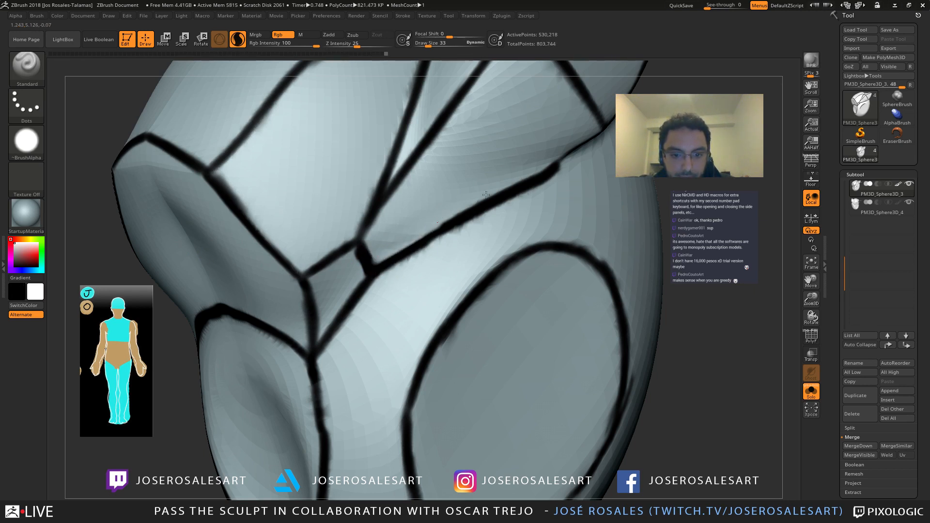
pyautogui.moveTo(415, 258); pyautogui.dragTo(465, 230)
pyautogui.moveTo(466, 230); pyautogui.dragTo(385, 276)
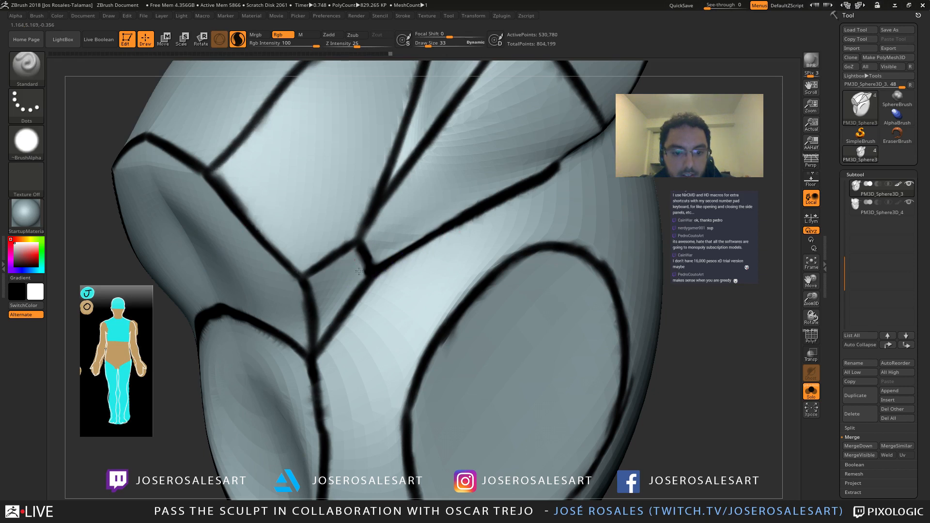
# Step: Touch up the small junction between the brow and cheek lines with alternating black and white strokes for sharper corners
pyautogui.press('v')
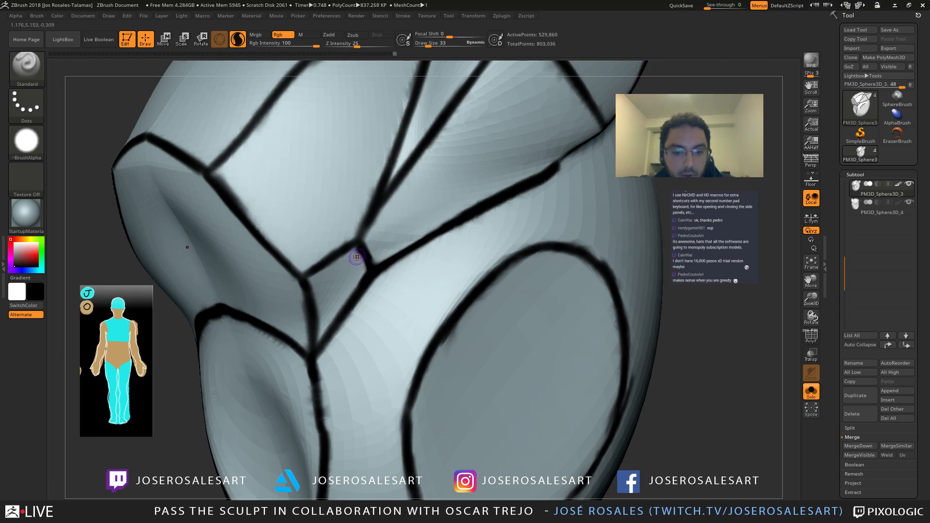
pyautogui.press('v')
pyautogui.press('v')
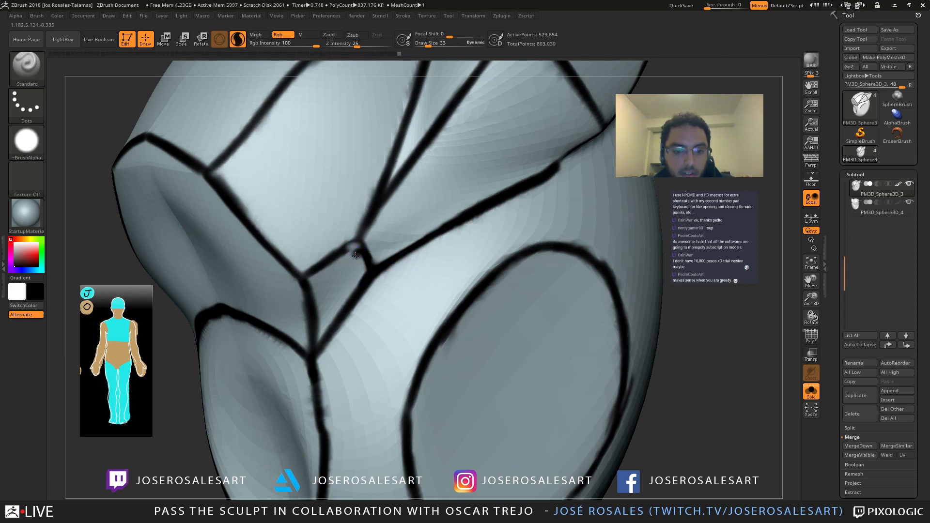
pyautogui.moveTo(349, 247); pyautogui.dragTo(355, 248)
pyautogui.press('v')
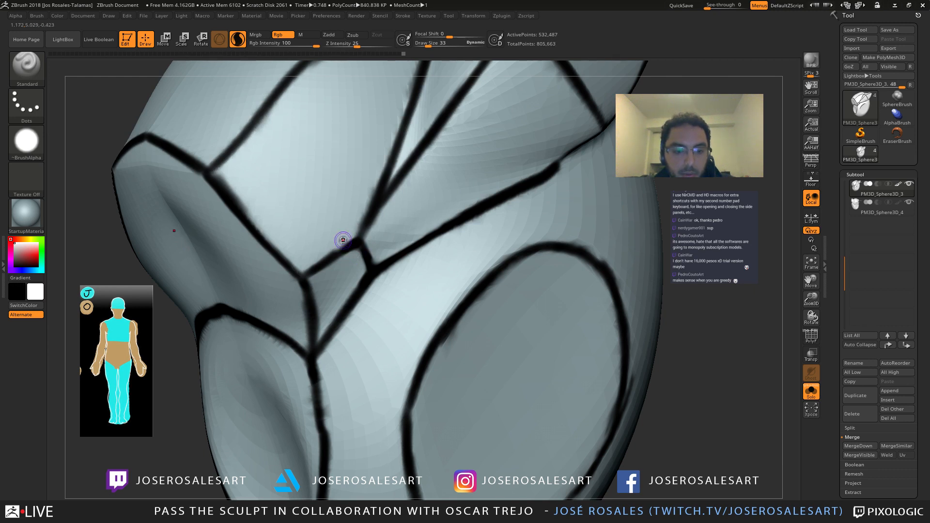
pyautogui.press('v')
pyautogui.moveTo(353, 242); pyautogui.dragTo(308, 273)
pyautogui.press('v')
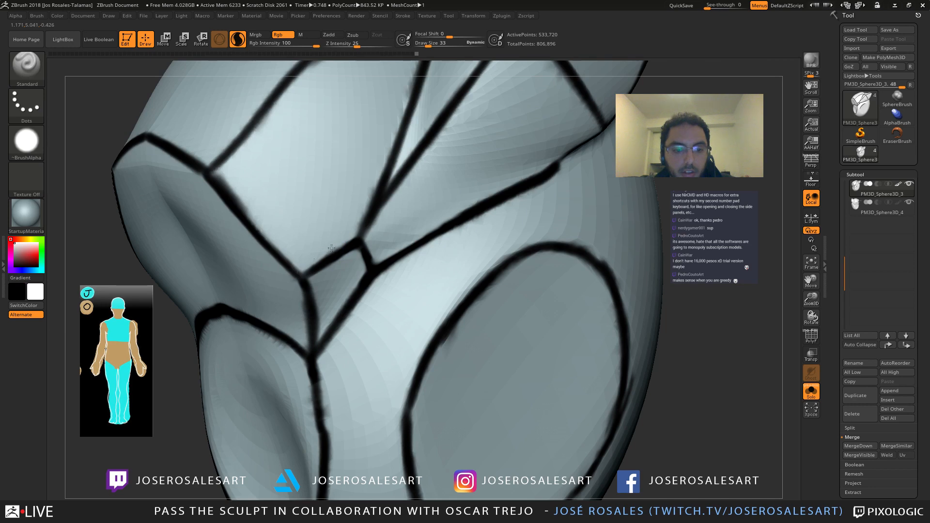
# Step: Set the draw size to 30 and repaint the diagonal black line from the small cheek junction up to the ear base
pyautogui.press('f')
pyautogui.moveTo(316, 190)
pyautogui.mouseDown()
pyautogui.moveTo(386, 293)
pyautogui.moveTo(376, 258)
pyautogui.moveTo(363, 275)
pyautogui.mouseUp()
pyautogui.keyDown('ctrl'); pyautogui.moveTo(363, 275); pyautogui.dragTo(343, 294, button='right'); pyautogui.keyUp('ctrl')
pyautogui.press('s')
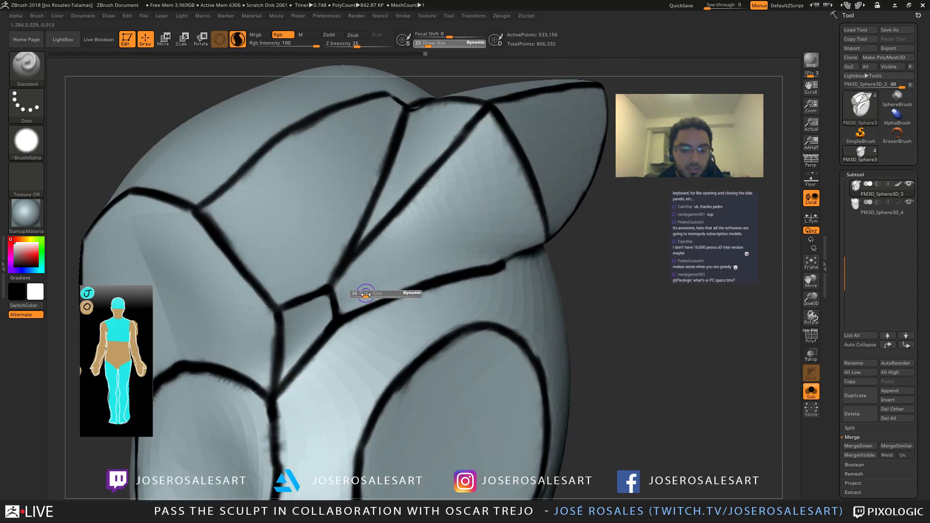
pyautogui.click(364, 294)
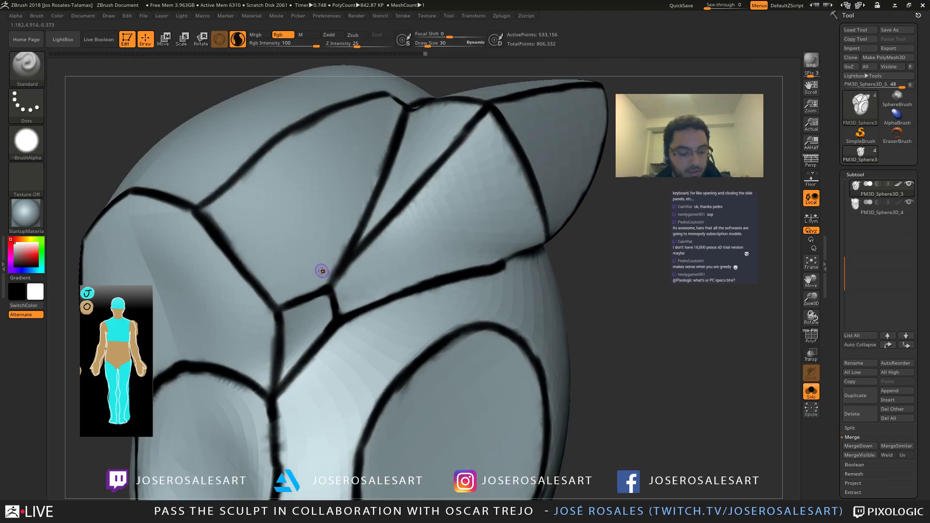
pyautogui.press('v')
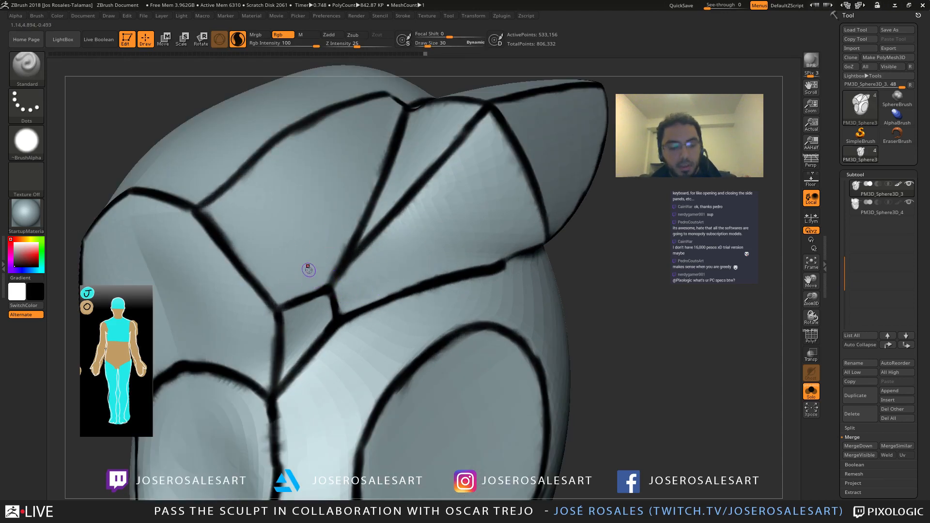
pyautogui.moveTo(331, 288); pyautogui.dragTo(419, 188)
pyautogui.moveTo(337, 290); pyautogui.dragTo(478, 119)
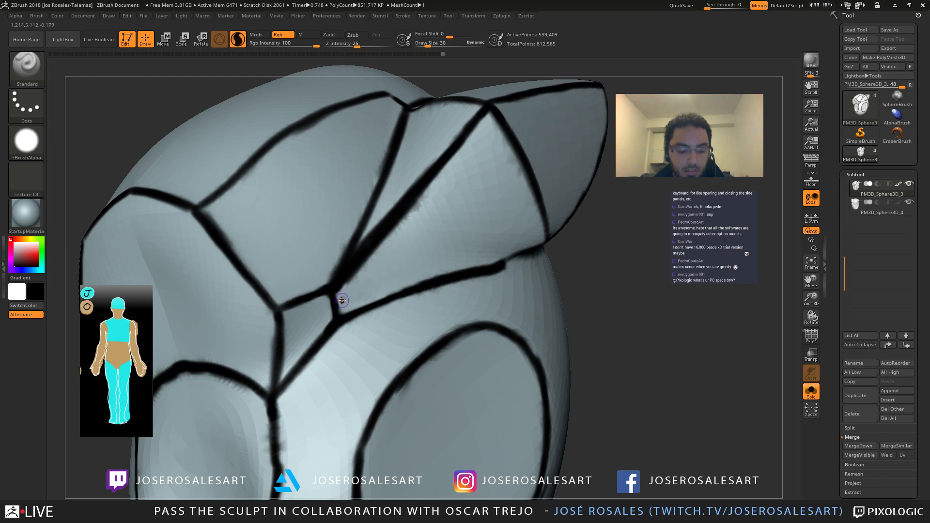
# Step: Thin the two converging lines above the cheek junction with white strokes and touch up their meeting point in black
pyautogui.moveTo(343, 301)
pyautogui.mouseDown()
pyautogui.moveTo(370, 257)
pyautogui.moveTo(349, 287)
pyautogui.mouseUp()
pyautogui.press('v')
pyautogui.moveTo(415, 209); pyautogui.dragTo(362, 253)
pyautogui.moveTo(362, 253); pyautogui.dragTo(387, 238, button='right')
pyautogui.moveTo(376, 218)
pyautogui.mouseDown()
pyautogui.moveTo(338, 279)
pyautogui.moveTo(362, 249)
pyautogui.moveTo(350, 264)
pyautogui.mouseUp()
pyautogui.moveTo(403, 181); pyautogui.dragTo(377, 226)
pyautogui.press('v')
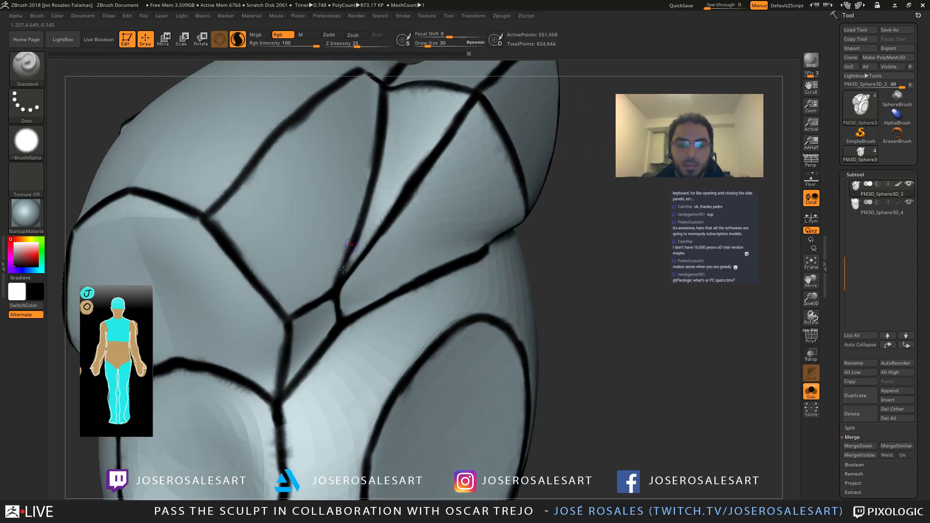
pyautogui.moveTo(339, 280); pyautogui.dragTo(341, 275)
# Step: Erase the stray dark mark beside the converging lines above the cheek junction with white paint
pyautogui.keyDown('ctrl'); pyautogui.moveTo(410, 212); pyautogui.dragTo(383, 194, button='right'); pyautogui.keyUp('ctrl')
pyautogui.moveTo(334, 227); pyautogui.dragTo(358, 134, button='right')
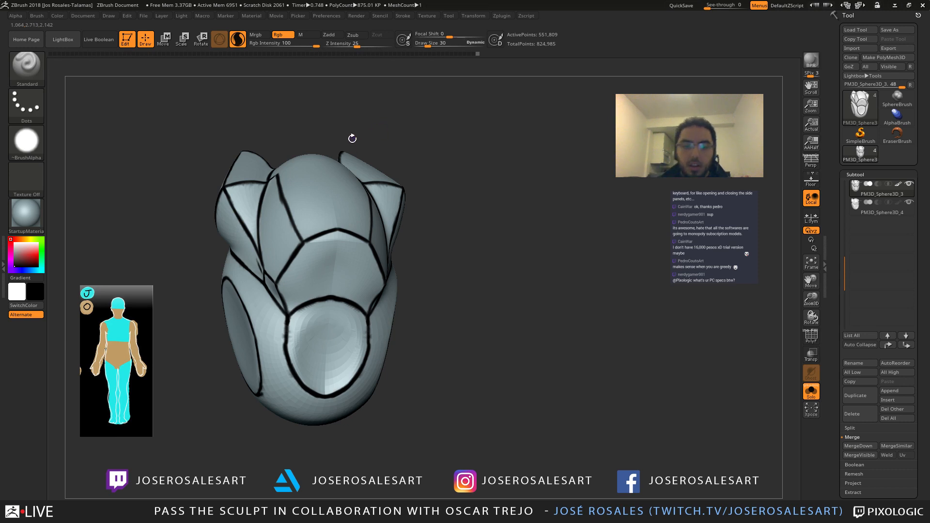
pyautogui.moveTo(352, 138); pyautogui.dragTo(318, 242, button='right')
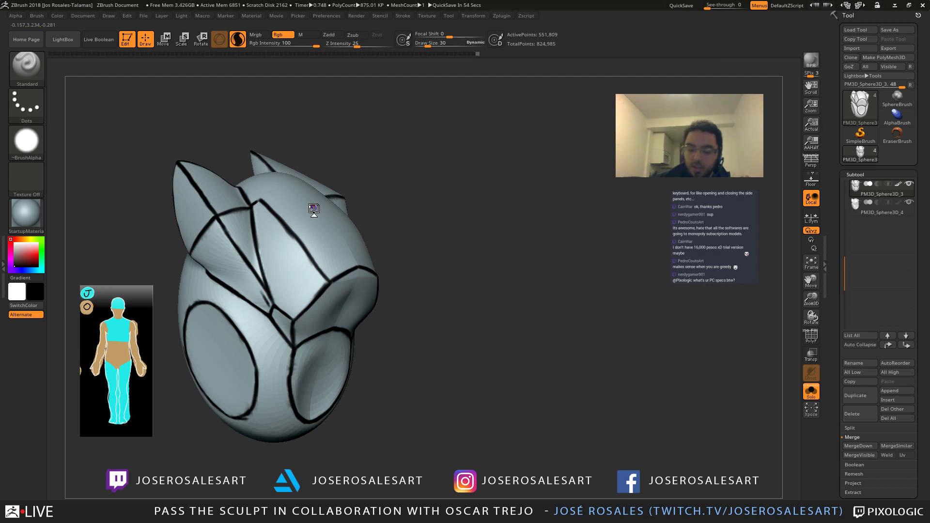
pyautogui.keyDown('ctrl'); pyautogui.moveTo(306, 249); pyautogui.dragTo(262, 295, button='right'); pyautogui.keyUp('ctrl')
pyautogui.press('v')
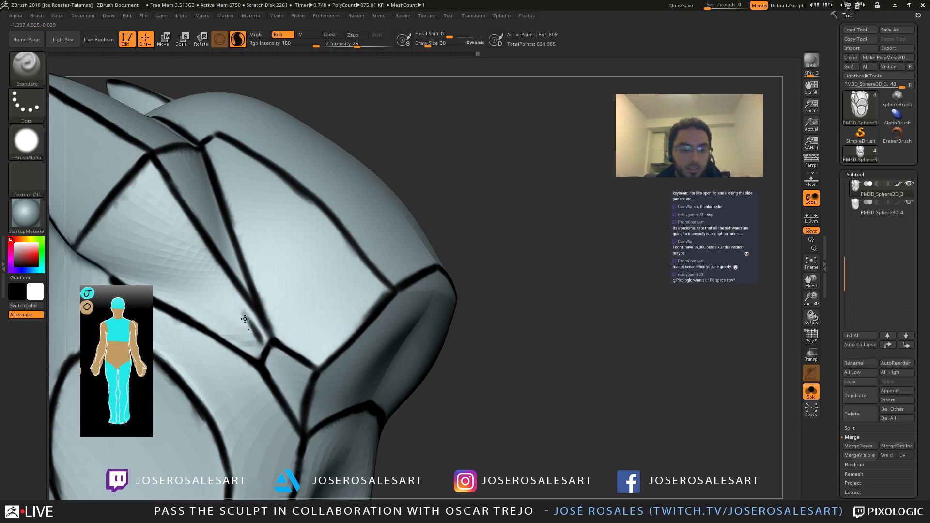
pyautogui.moveTo(259, 345); pyautogui.dragTo(259, 302)
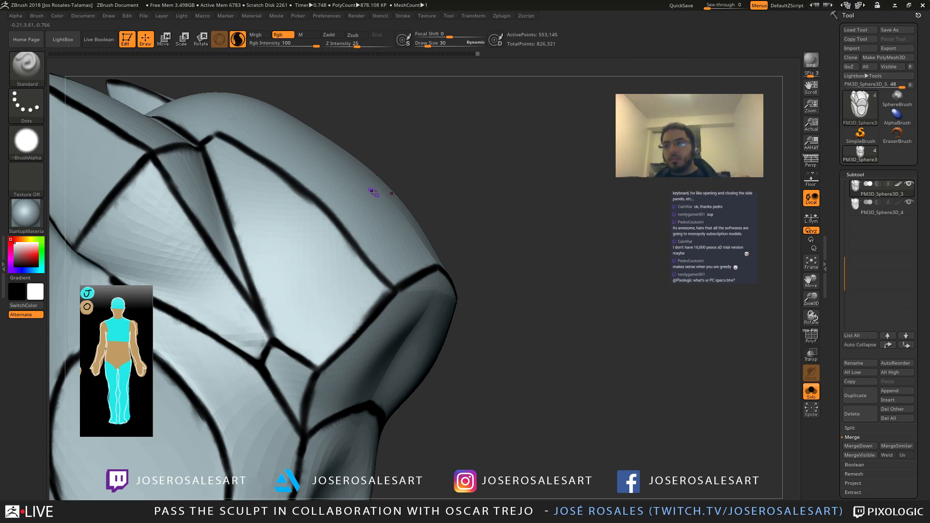
# Step: Add a short ClayBuildup stroke at the forehead line's upper corner near the ear, and trim that corner with the white Standard brush
pyautogui.moveTo(330, 275); pyautogui.dragTo(290, 284, button='right')
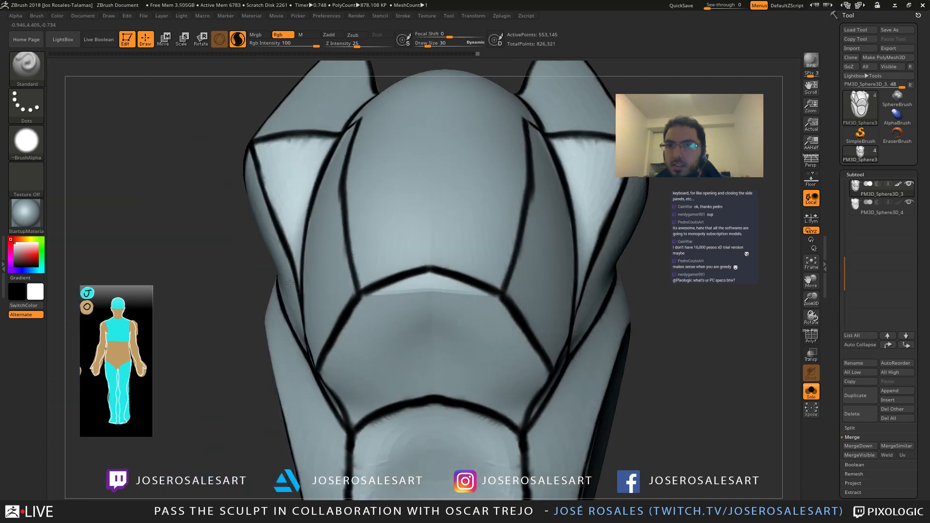
pyautogui.moveTo(486, 251); pyautogui.dragTo(312, 238, button='right')
pyautogui.keyDown('ctrl'); pyautogui.moveTo(313, 238); pyautogui.dragTo(354, 207, button='right'); pyautogui.keyUp('ctrl')
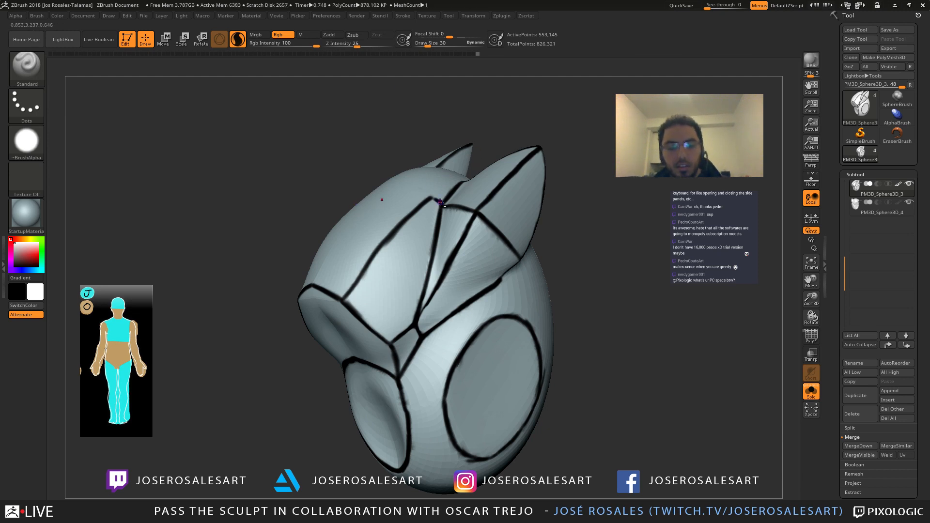
pyautogui.keyDown('alt'); pyautogui.moveTo(470, 189); pyautogui.dragTo(373, 242, button='right'); pyautogui.keyUp('alt')
pyautogui.moveTo(373, 242)
pyautogui.keyDown('ctrl'); pyautogui.mouseDown(button='right')
pyautogui.moveTo(349, 249)
pyautogui.moveTo(307, 203)
pyautogui.mouseUp(button='right'); pyautogui.keyUp('ctrl')
pyautogui.press('1')
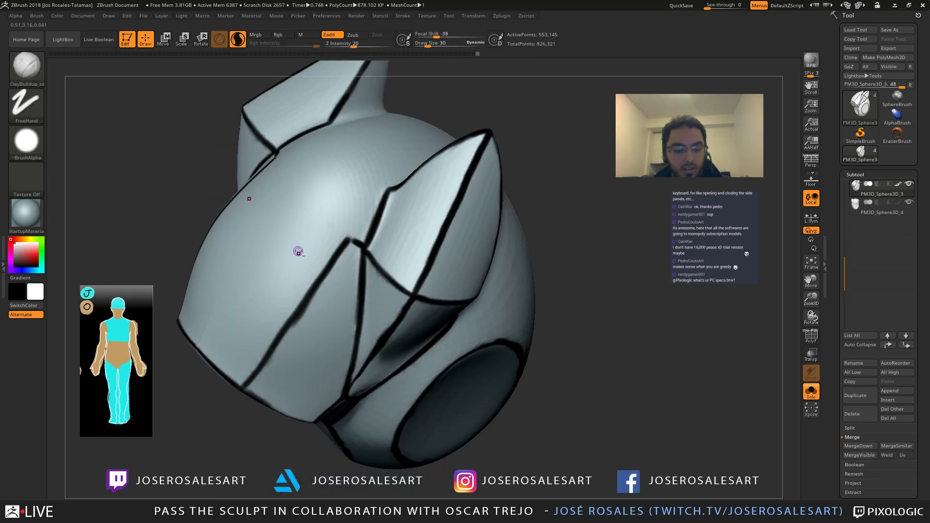
pyautogui.keyDown('ctrl'); pyautogui.moveTo(297, 251); pyautogui.dragTo(345, 254, button='right'); pyautogui.keyUp('ctrl')
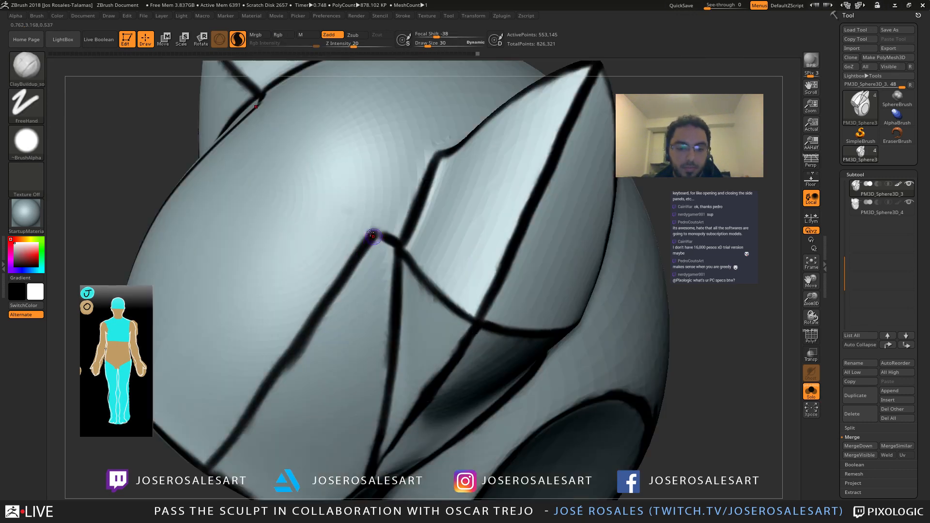
pyautogui.moveTo(373, 234); pyautogui.dragTo(386, 241)
pyautogui.moveTo(386, 245)
pyautogui.mouseDown(button='right')
pyautogui.moveTo(382, 237)
pyautogui.moveTo(380, 257)
pyautogui.mouseUp(button='right')
pyautogui.press('2')
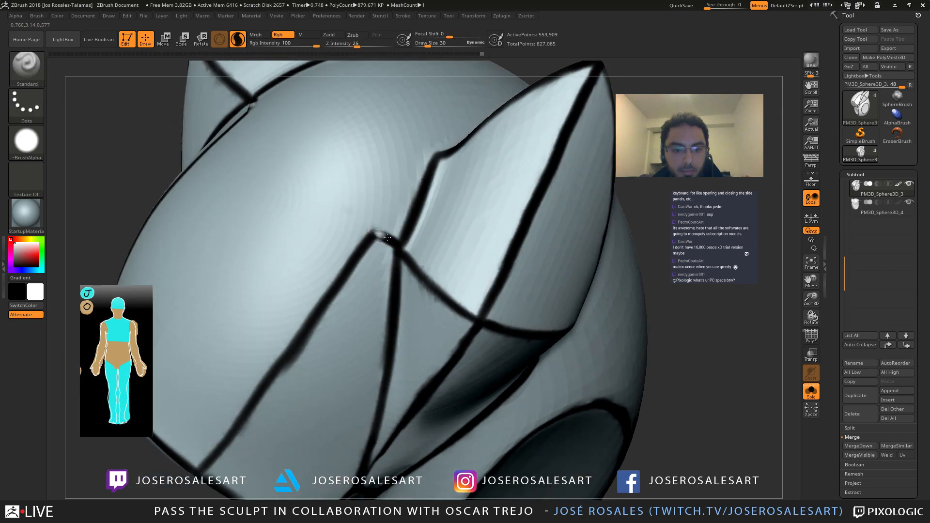
pyautogui.moveTo(388, 237); pyautogui.dragTo(376, 234)
pyautogui.press('v')
# Step: Reinforce the black forehead line from its upper corner toward the brow, and clean its lower end with white paint
pyautogui.moveTo(356, 262); pyautogui.dragTo(268, 304, button='right')
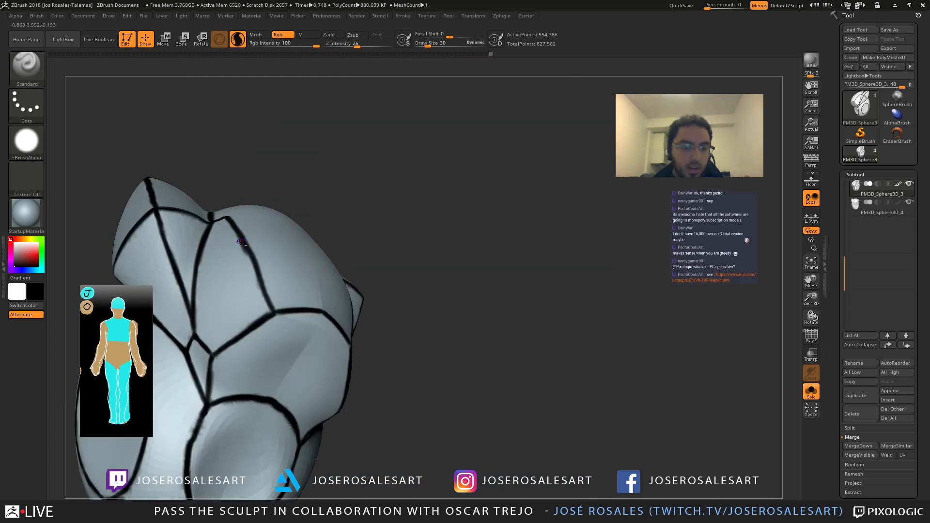
pyautogui.moveTo(241, 242); pyautogui.dragTo(253, 252, button='right')
pyautogui.keyDown('ctrl'); pyautogui.moveTo(253, 252); pyautogui.dragTo(236, 243, button='right'); pyautogui.keyUp('ctrl')
pyautogui.moveTo(227, 222)
pyautogui.mouseDown()
pyautogui.moveTo(233, 242)
pyautogui.moveTo(217, 214)
pyautogui.moveTo(242, 272)
pyautogui.mouseUp()
pyautogui.press('v')
pyautogui.moveTo(279, 357); pyautogui.dragTo(285, 365)
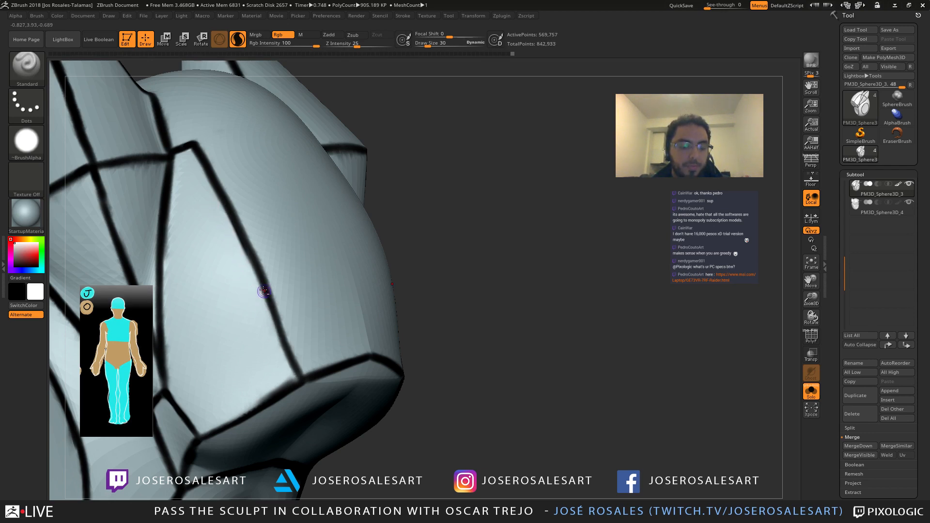
# Step: Thin the slanted brow line between the forehead corner and the small cheek junction with white strokes
pyautogui.moveTo(262, 292)
pyautogui.keyDown('ctrl'); pyautogui.mouseDown(button='right')
pyautogui.moveTo(289, 337)
pyautogui.moveTo(392, 260)
pyautogui.moveTo(395, 228)
pyautogui.mouseUp(button='right'); pyautogui.keyUp('ctrl')
pyautogui.keyDown('ctrl'); pyautogui.moveTo(395, 228); pyautogui.dragTo(421, 286, button='right'); pyautogui.keyUp('ctrl')
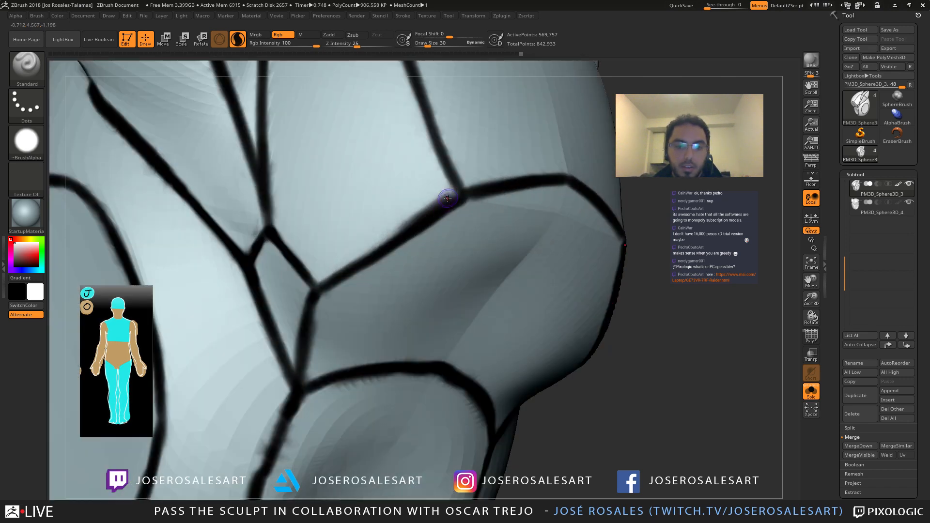
pyautogui.moveTo(447, 196); pyautogui.dragTo(385, 239)
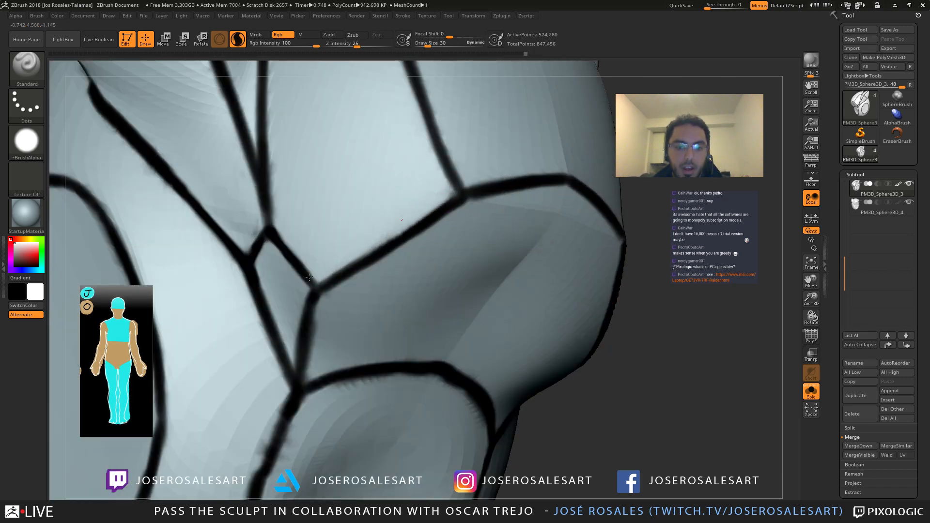
pyautogui.keyDown('ctrl'); pyautogui.moveTo(428, 199); pyautogui.dragTo(495, 195, button='right'); pyautogui.keyUp('ctrl')
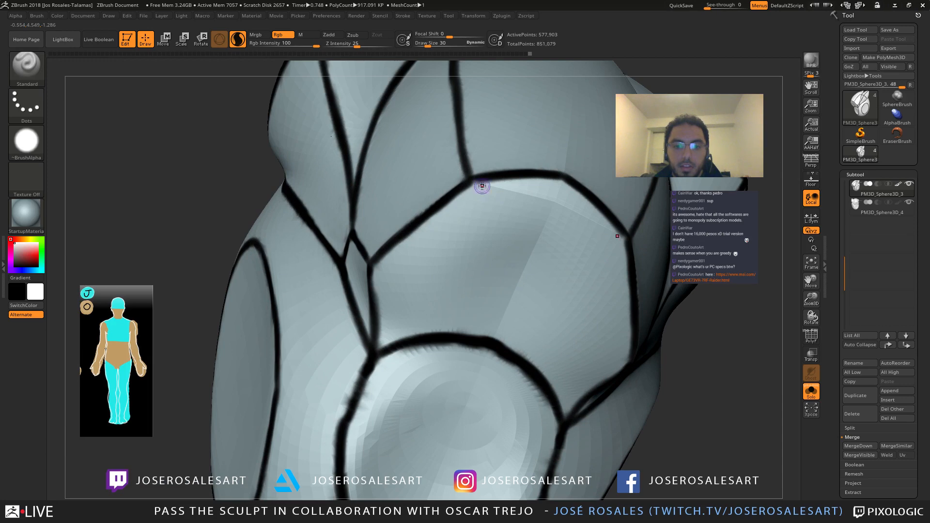
pyautogui.moveTo(482, 186); pyautogui.dragTo(417, 235)
pyautogui.moveTo(418, 235)
pyautogui.mouseDown(button='right')
pyautogui.moveTo(386, 256)
pyautogui.moveTo(373, 228)
pyautogui.moveTo(396, 249)
pyautogui.moveTo(420, 252)
pyautogui.moveTo(376, 254)
pyautogui.moveTo(425, 239)
pyautogui.mouseUp(button='right')
# Step: Rework the short line from the brow corner down to the muzzle outline, trimming it in white and repainting it in black
pyautogui.keyDown('alt'); pyautogui.moveTo(431, 227); pyautogui.dragTo(431, 276); pyautogui.keyUp('alt')
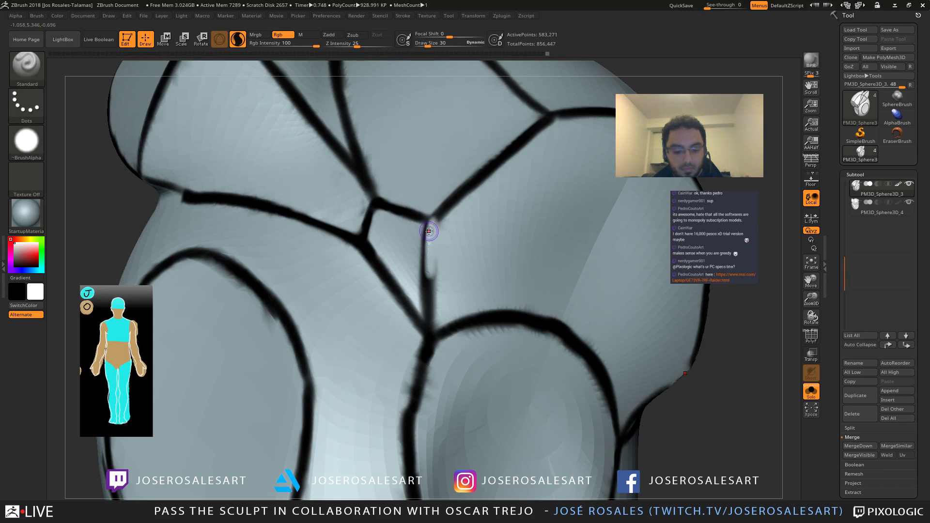
pyautogui.press('v')
pyautogui.moveTo(431, 227); pyautogui.dragTo(427, 285)
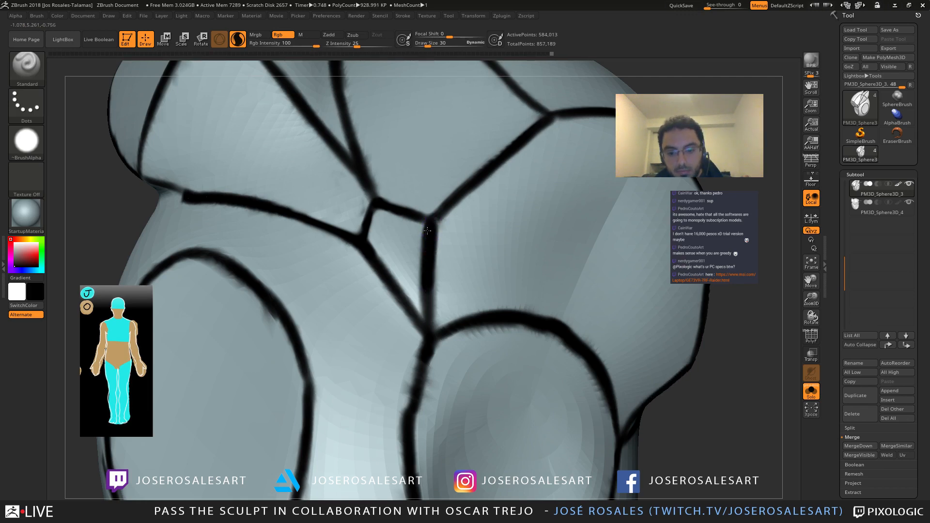
pyautogui.moveTo(433, 218); pyautogui.dragTo(429, 281)
pyautogui.moveTo(429, 282)
pyautogui.mouseDown(button='right')
pyautogui.moveTo(383, 278)
pyautogui.moveTo(370, 256)
pyautogui.moveTo(319, 302)
pyautogui.mouseUp(button='right')
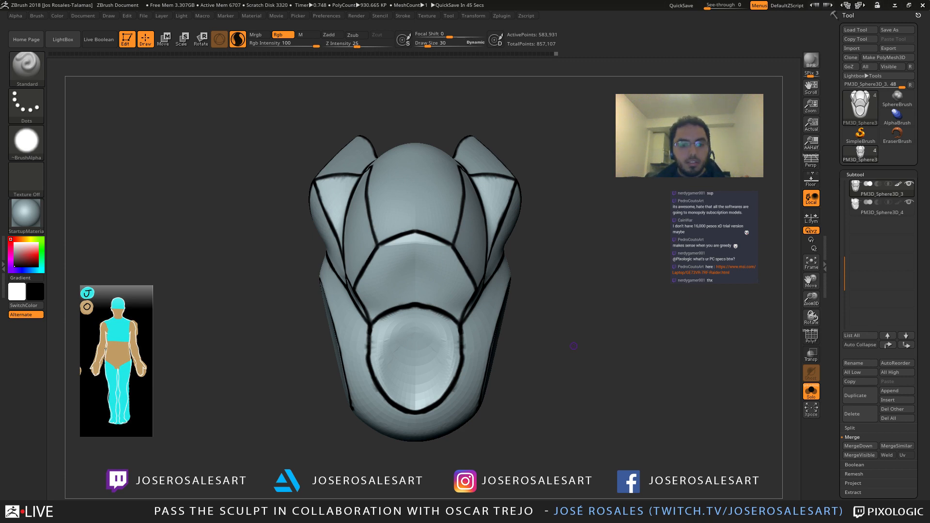
# Step: Turn off Solo mode, hide the PM3D_Sphere3D_4 subtool, and frame the helmet together with the creature head above it
pyautogui.keyDown('alt'); pyautogui.moveTo(574, 346); pyautogui.dragTo(577, 285); pyautogui.keyUp('alt')
pyautogui.click(811, 392)
pyautogui.keyDown('alt'); pyautogui.moveTo(573, 329); pyautogui.dragTo(576, 291); pyautogui.keyUp('alt')
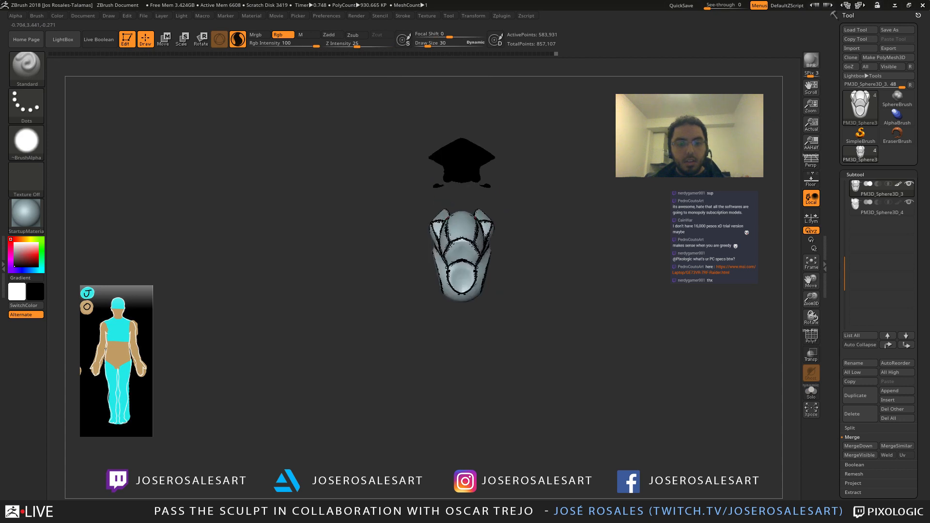
pyautogui.moveTo(495, 208)
pyautogui.mouseDown()
pyautogui.moveTo(514, 211)
pyautogui.moveTo(487, 237)
pyautogui.mouseUp()
pyautogui.press('v')
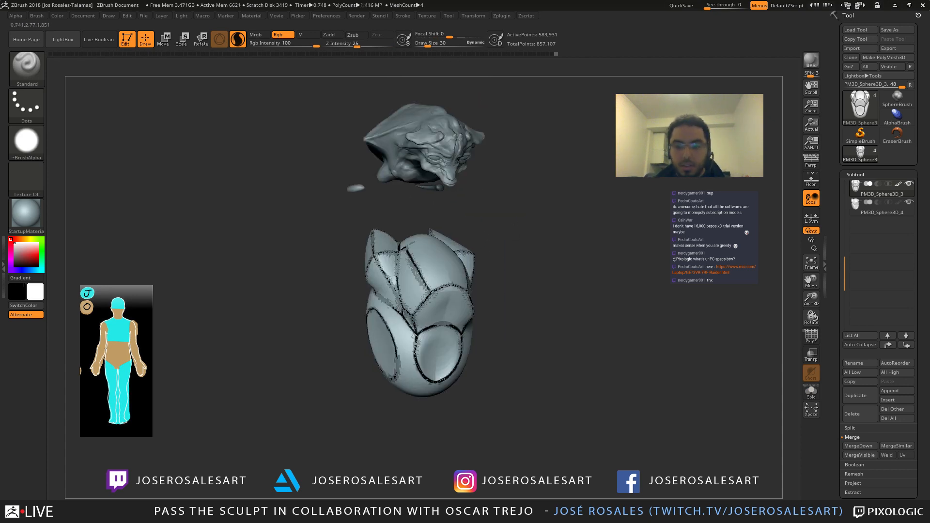
pyautogui.click(909, 202)
pyautogui.keyDown('alt'); pyautogui.moveTo(514, 194); pyautogui.dragTo(530, 233); pyautogui.keyUp('alt')
pyautogui.moveTo(484, 247)
pyautogui.keyDown('alt'); pyautogui.mouseDown()
pyautogui.moveTo(478, 270)
pyautogui.moveTo(222, 228)
pyautogui.mouseUp(); pyautogui.keyUp('alt')
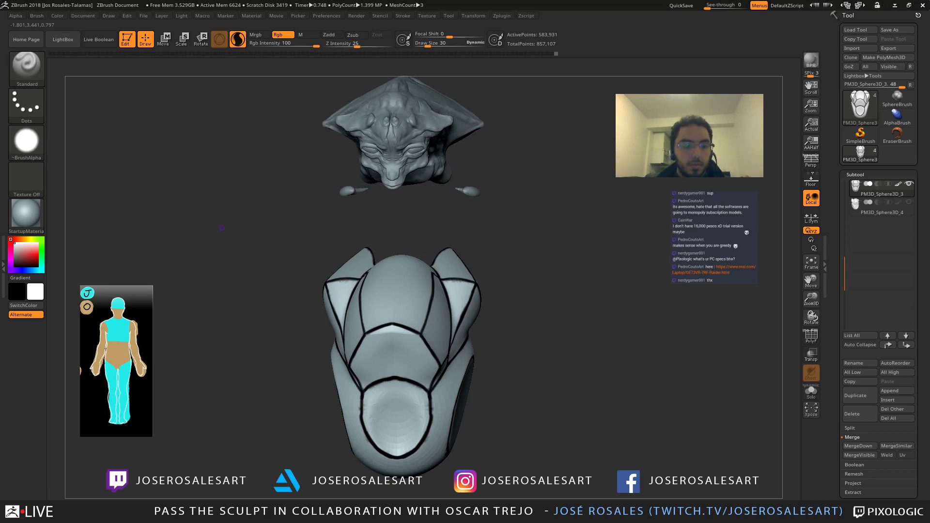
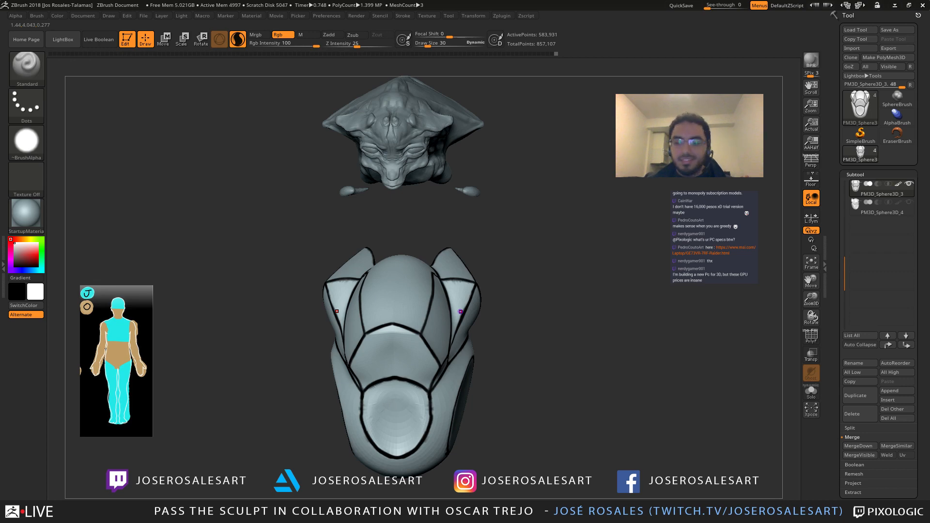
# Step: Close the gap in the black line beneath the ear with black strokes so it joins the ear's lower corner
pyautogui.moveTo(461, 312); pyautogui.dragTo(420, 333, button='right')
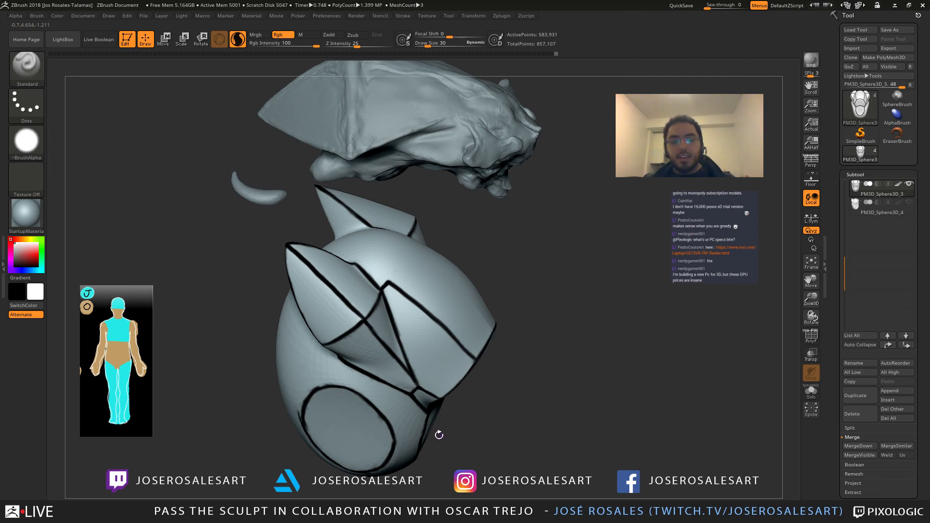
pyautogui.moveTo(412, 322); pyautogui.dragTo(382, 243, button='right')
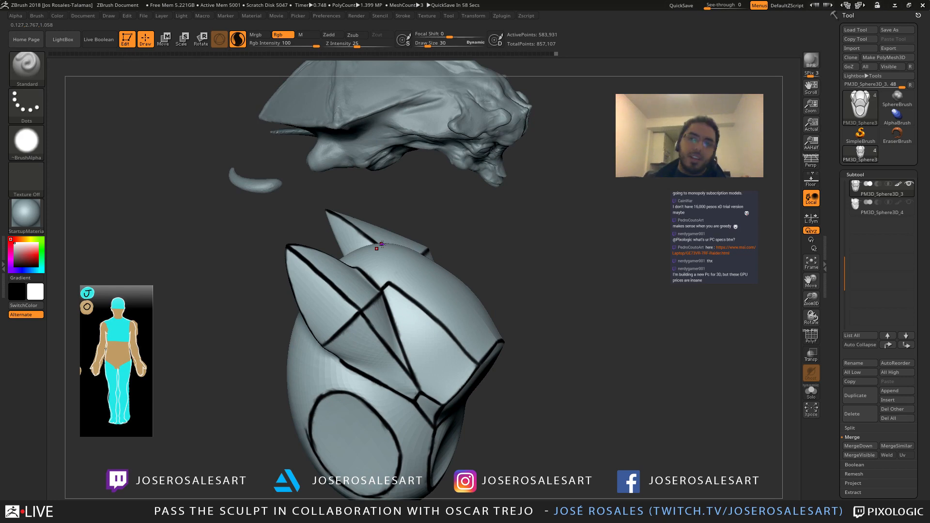
pyautogui.moveTo(395, 203); pyautogui.dragTo(354, 339, button='right')
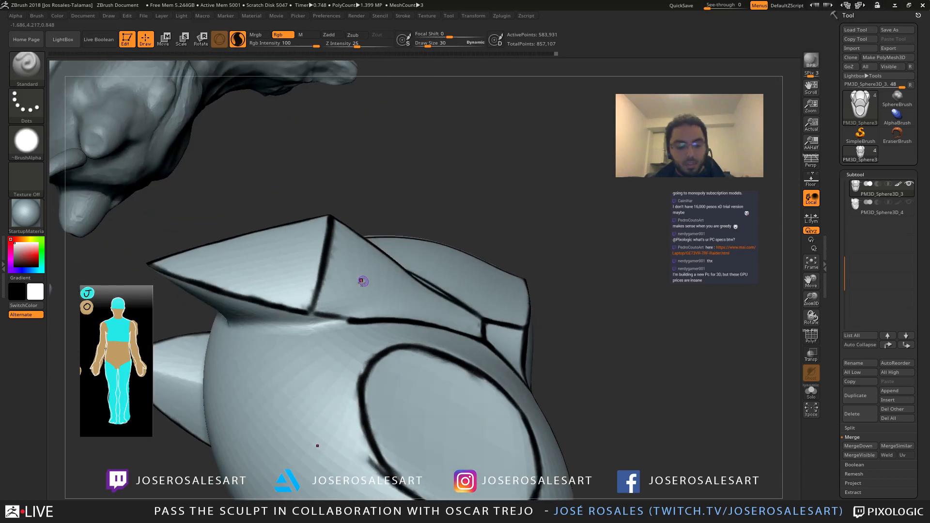
pyautogui.moveTo(339, 305)
pyautogui.mouseDown(button='right')
pyautogui.moveTo(355, 326)
pyautogui.moveTo(340, 319)
pyautogui.mouseUp(button='right')
pyautogui.press('v')
pyautogui.moveTo(356, 319); pyautogui.dragTo(312, 318)
pyautogui.moveTo(350, 321); pyautogui.dragTo(361, 309, button='right')
pyautogui.moveTo(350, 318); pyautogui.dragTo(316, 320)
pyautogui.moveTo(323, 299); pyautogui.dragTo(367, 292, button='right')
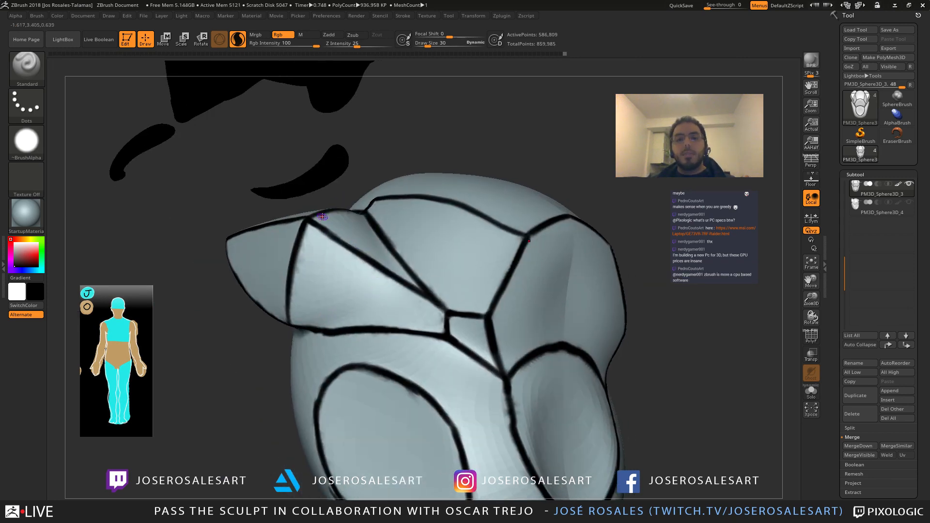
# Step: Examine the helmet's panel layout from the front and side against the creature head above it
pyautogui.moveTo(365, 180); pyautogui.dragTo(322, 183, button='right')
pyautogui.keyDown('ctrl'); pyautogui.moveTo(387, 194); pyautogui.dragTo(415, 205, button='right'); pyautogui.keyUp('ctrl')
pyautogui.press('v')
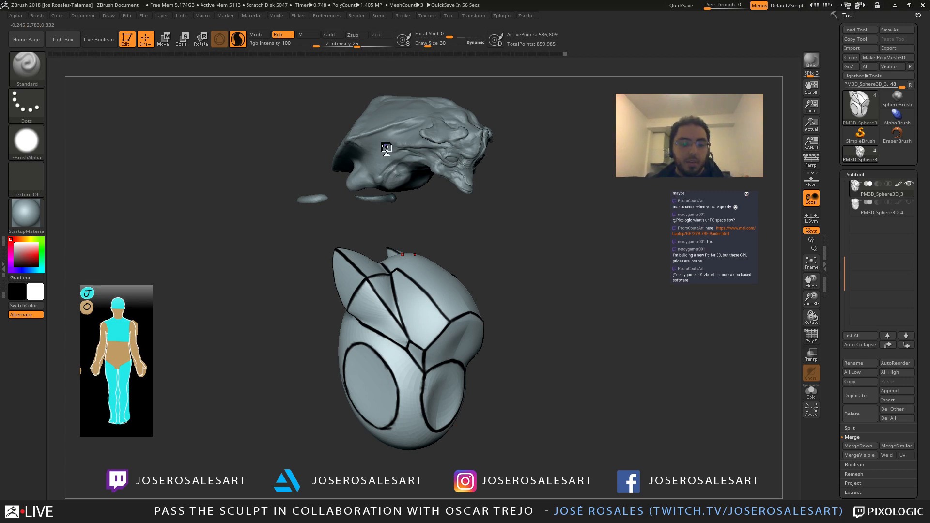
pyautogui.moveTo(507, 243); pyautogui.dragTo(405, 158, button='right')
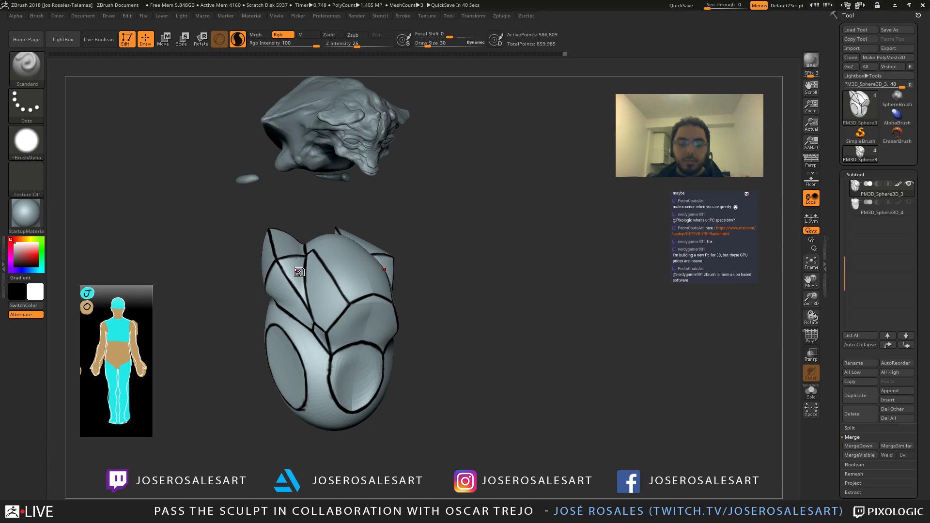
pyautogui.moveTo(437, 218)
pyautogui.mouseDown()
pyautogui.moveTo(334, 213)
pyautogui.moveTo(389, 205)
pyautogui.moveTo(424, 128)
pyautogui.moveTo(333, 184)
pyautogui.mouseUp()
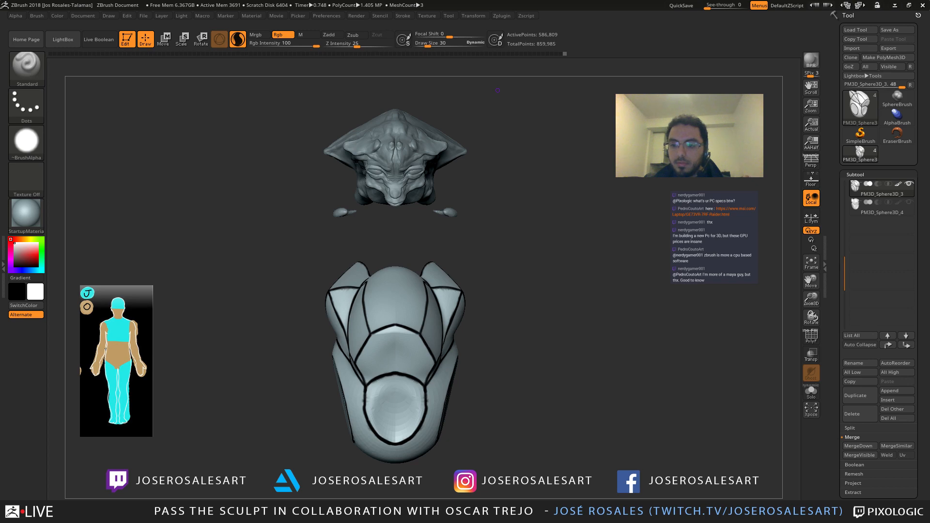
pyautogui.moveTo(306, 235); pyautogui.dragTo(297, 160)
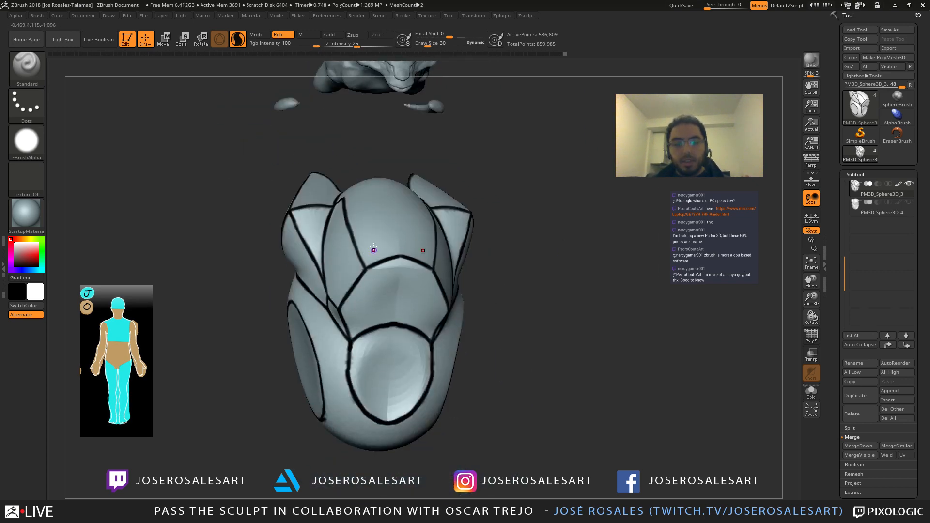
pyautogui.keyDown('alt'); pyautogui.moveTo(326, 130); pyautogui.dragTo(328, 182); pyautogui.keyUp('alt')
pyautogui.moveTo(348, 215); pyautogui.dragTo(375, 228)
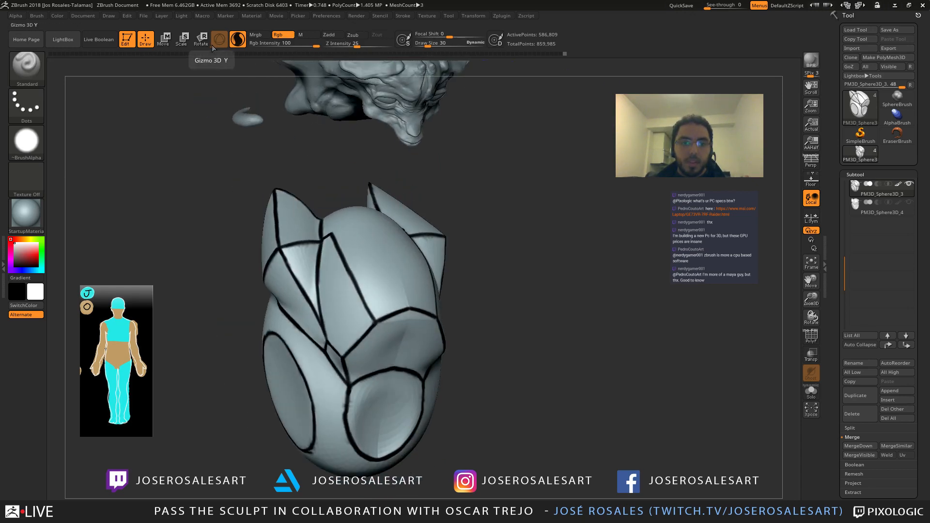
pyautogui.click(503, 17)
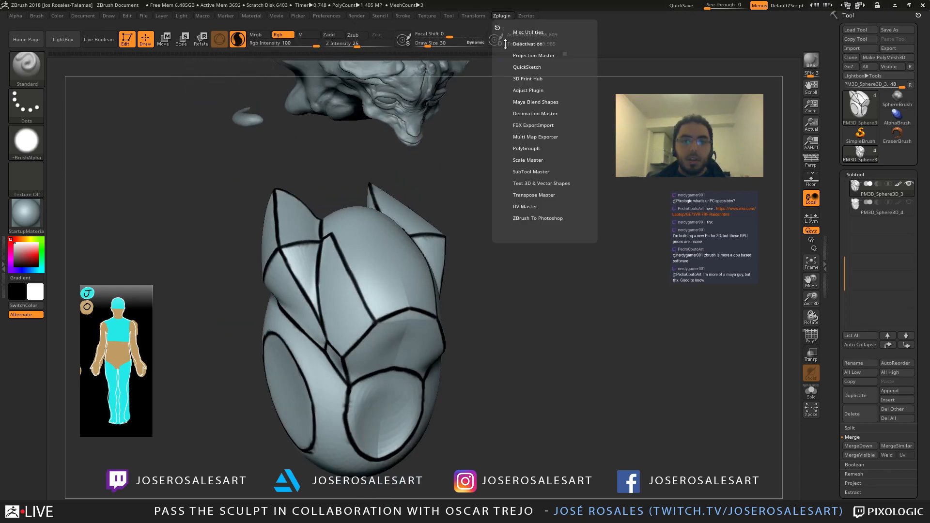
pyautogui.click(531, 149)
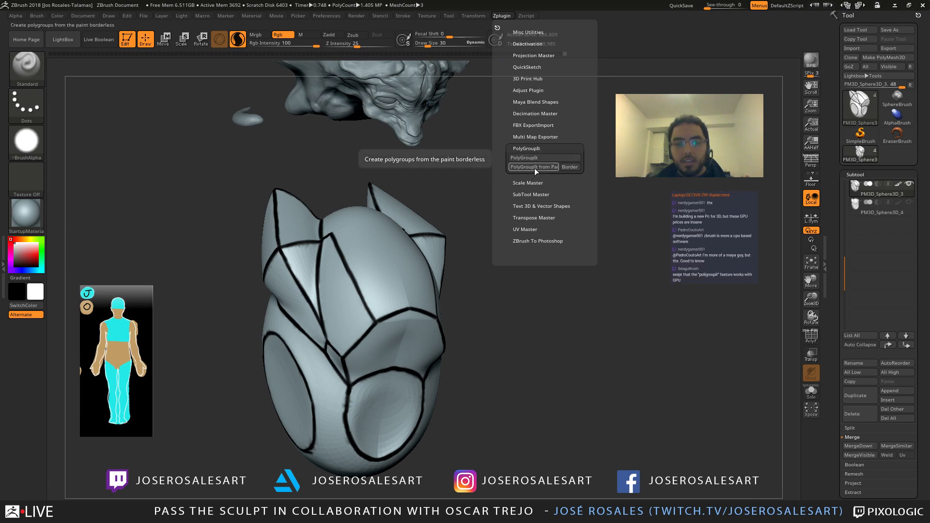
pyautogui.click(535, 167)
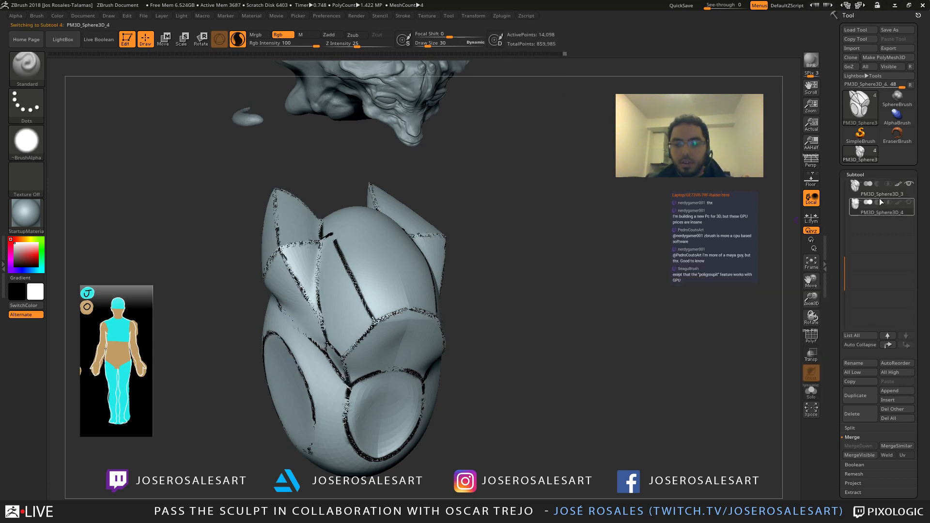
# Step: Delete the old PM3D_Sphere3D_4 subtool and duplicate the painted helmet subtool in its place
pyautogui.click(867, 208)
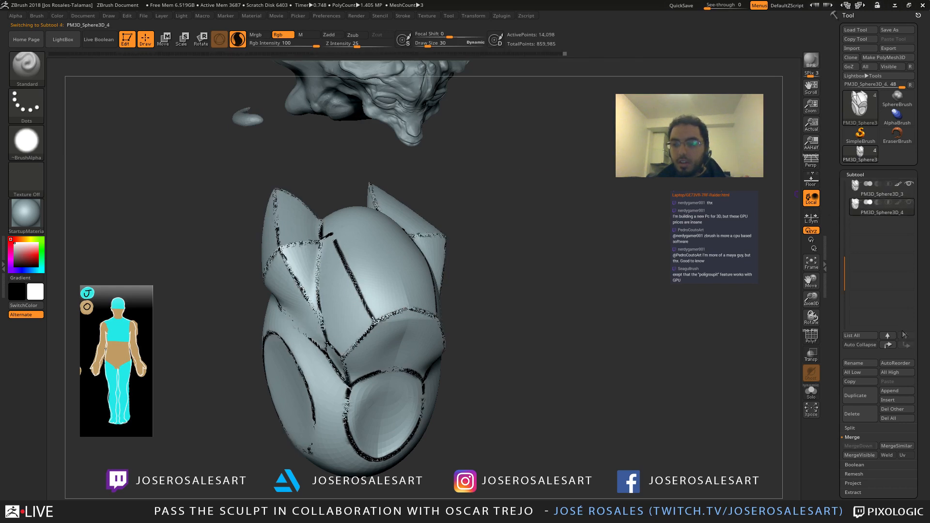
pyautogui.click(860, 416)
pyautogui.click(772, 439)
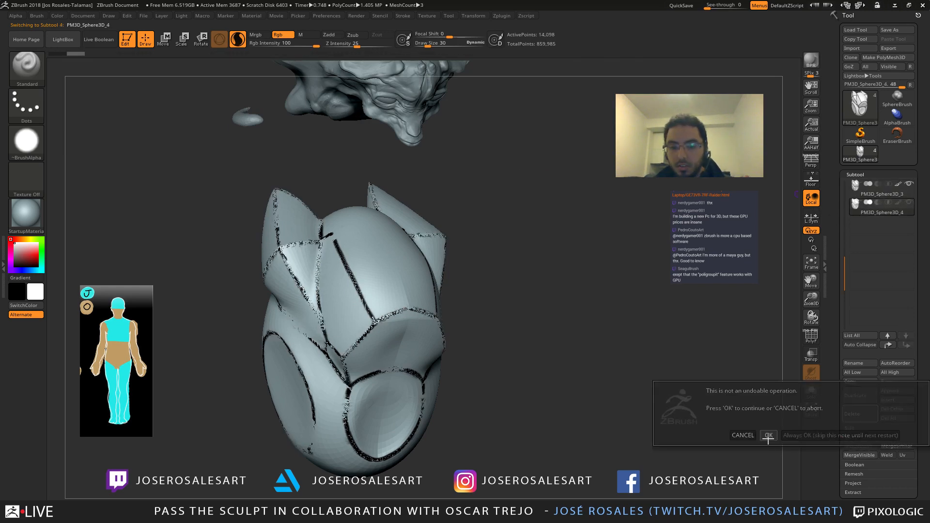
pyautogui.hotkey('ctrl', 'z')
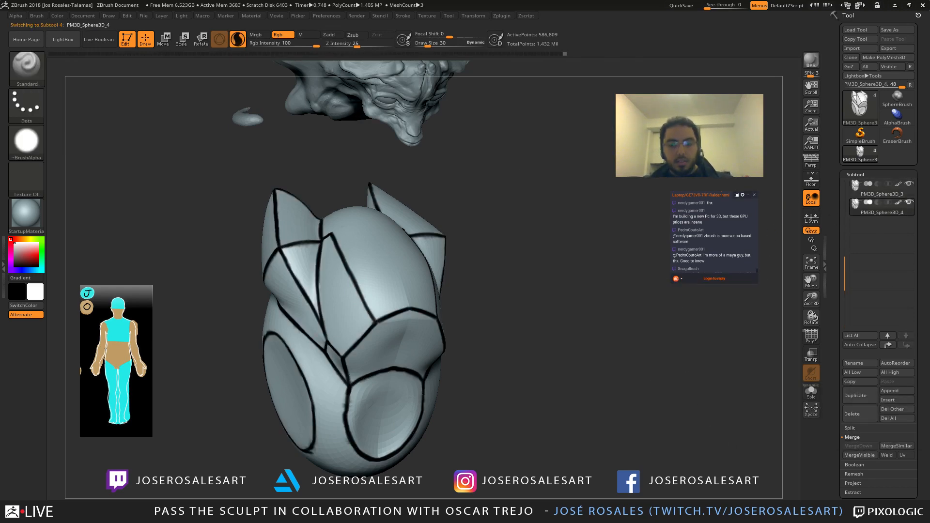
# Step: Generate polygroups from the painted panel lines on the duplicated helmet with PolyGroupIt from Paint
pyautogui.click(474, 16)
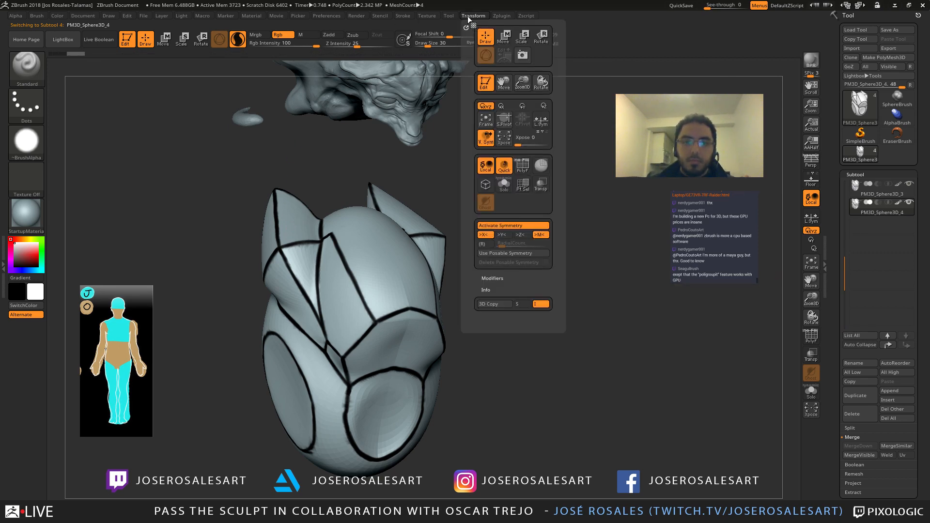
pyautogui.click(502, 16)
pyautogui.click(527, 148)
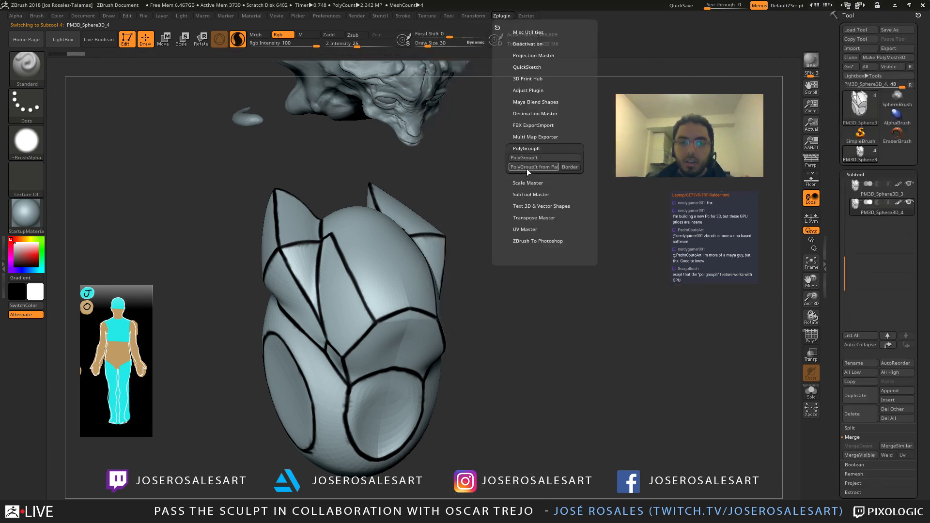
pyautogui.click(528, 168)
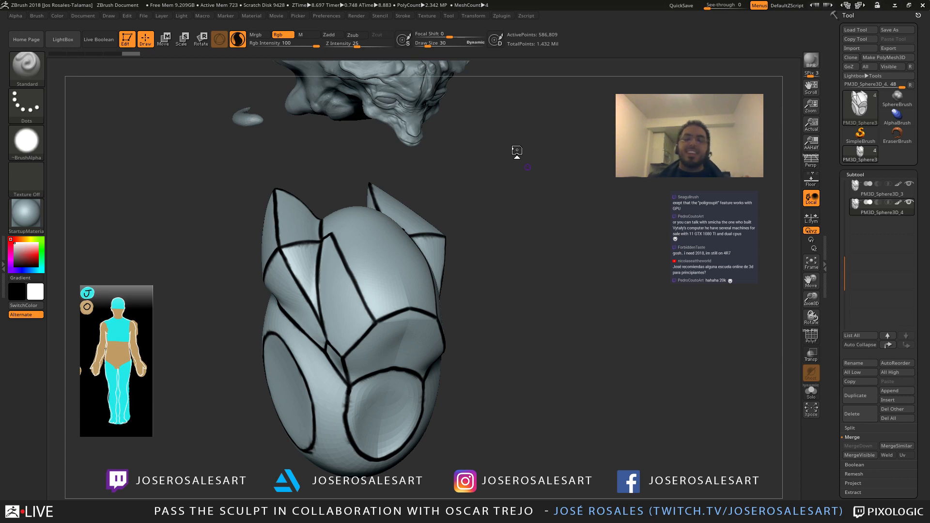
# Step: Turn on the polyframe display and compare the polygroups of PM3D_Sphere3D_3 with those of PM3D_Sphere3D_4
pyautogui.moveTo(515, 152); pyautogui.dragTo(408, 114)
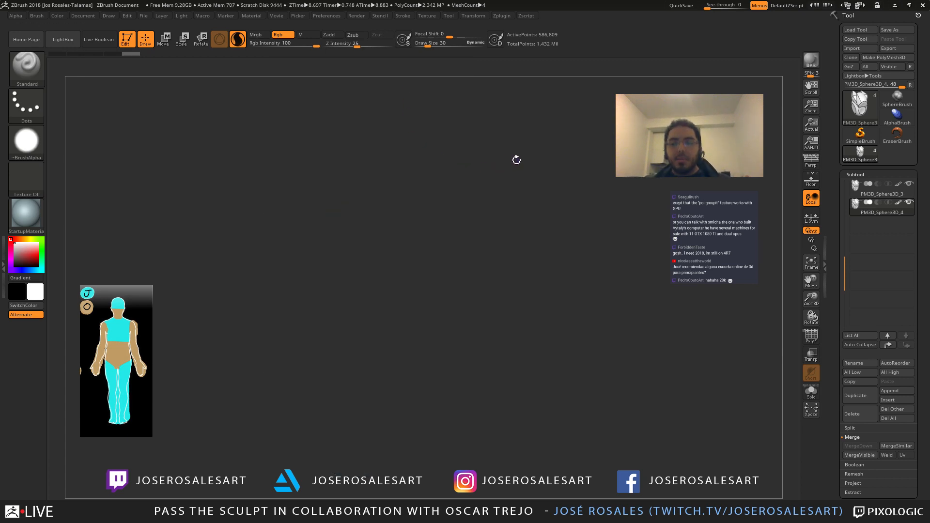
pyautogui.press('f')
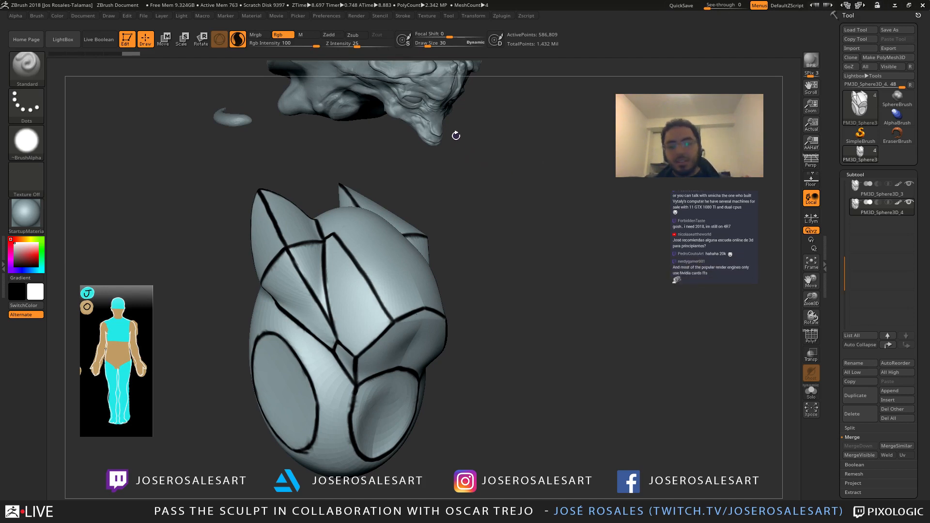
pyautogui.hotkey('alt', 'Up')
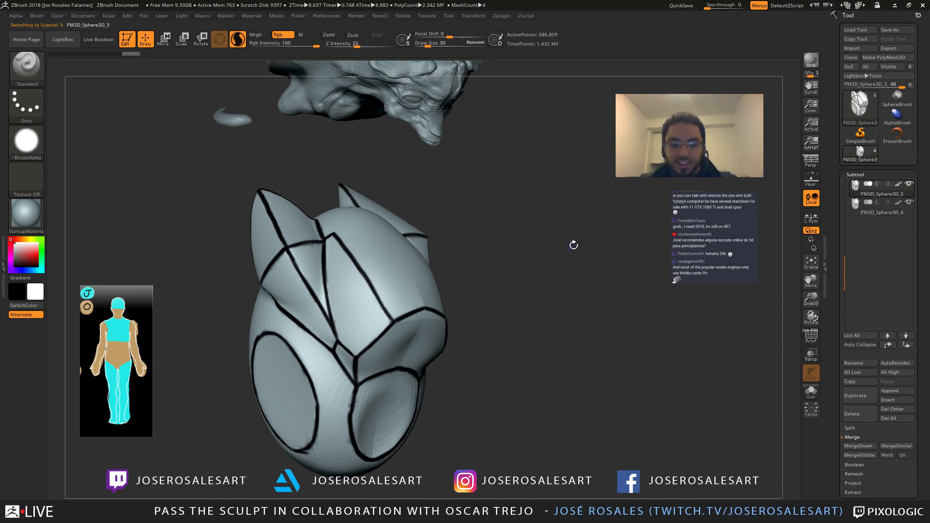
pyautogui.hotkey('shift', 'f')
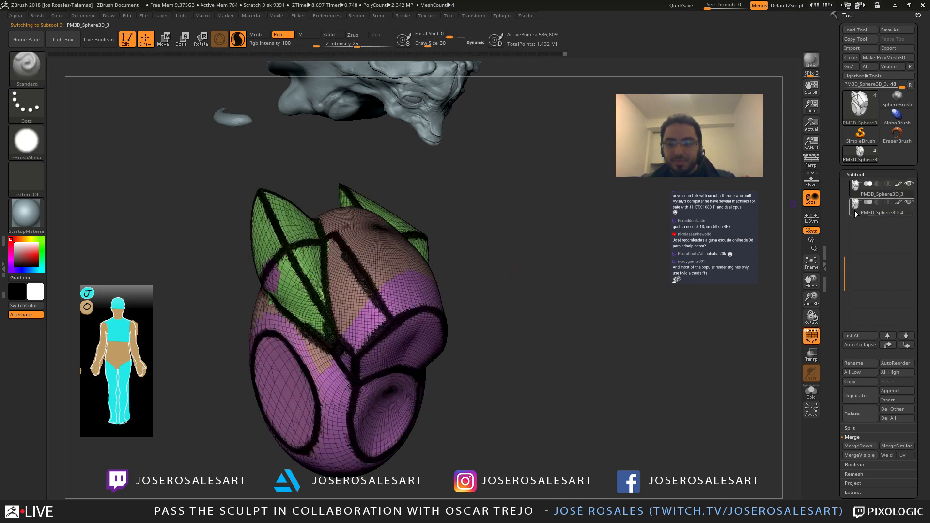
pyautogui.click(855, 213)
pyautogui.keyDown('alt'); pyautogui.moveTo(490, 268); pyautogui.dragTo(503, 259); pyautogui.keyUp('alt')
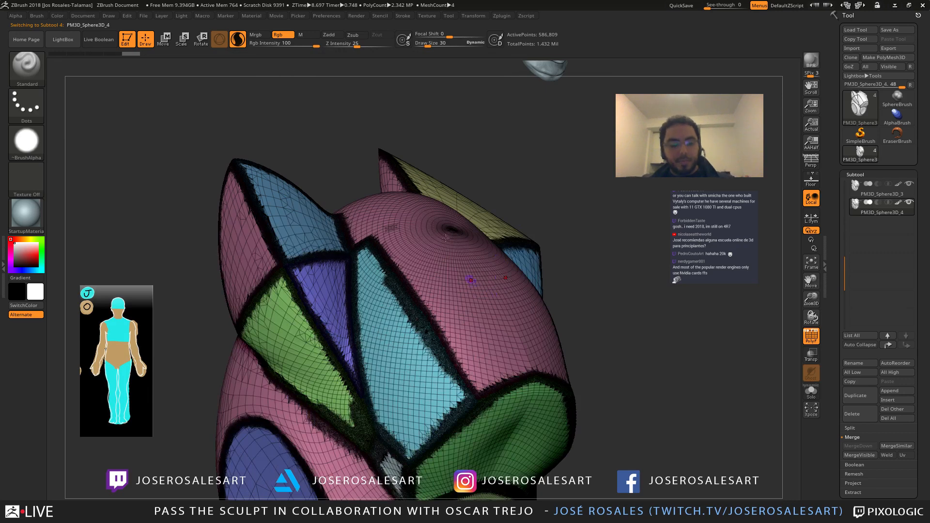
pyautogui.keyDown('alt'); pyautogui.moveTo(446, 238); pyautogui.dragTo(389, 155, button='right'); pyautogui.keyUp('alt')
# Step: Examine the polygroup borders around the brow and muzzle of the original helmet, PM3D_Sphere3D_3
pyautogui.click(853, 190)
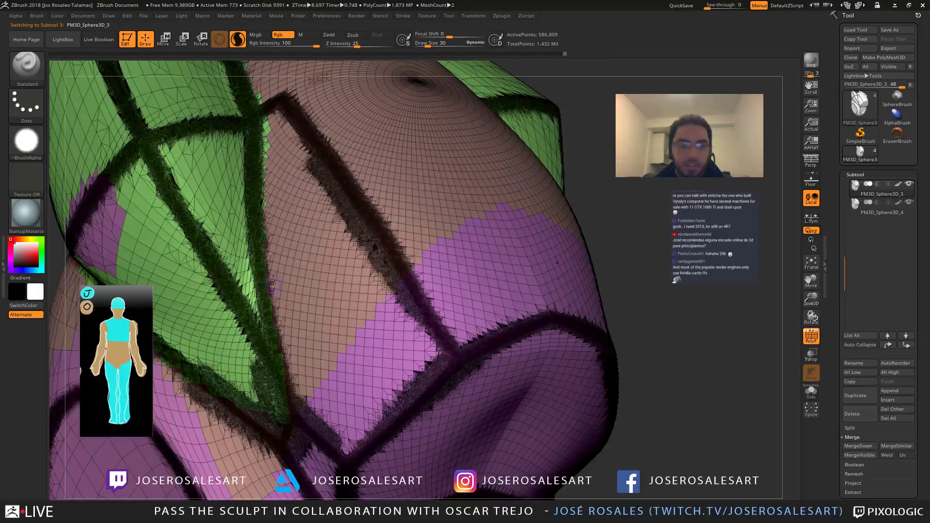
pyautogui.keyDown('ctrl'); pyautogui.moveTo(310, 252); pyautogui.dragTo(256, 154, button='right'); pyautogui.keyUp('ctrl')
pyautogui.keyDown('alt'); pyautogui.moveTo(454, 378); pyautogui.dragTo(411, 257, button='right'); pyautogui.keyUp('alt')
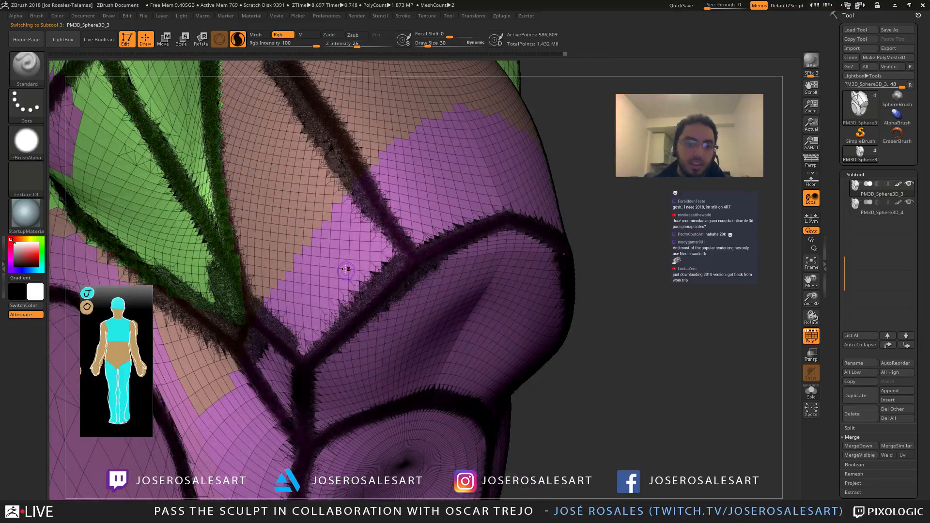
pyautogui.moveTo(345, 270); pyautogui.dragTo(368, 309, button='right')
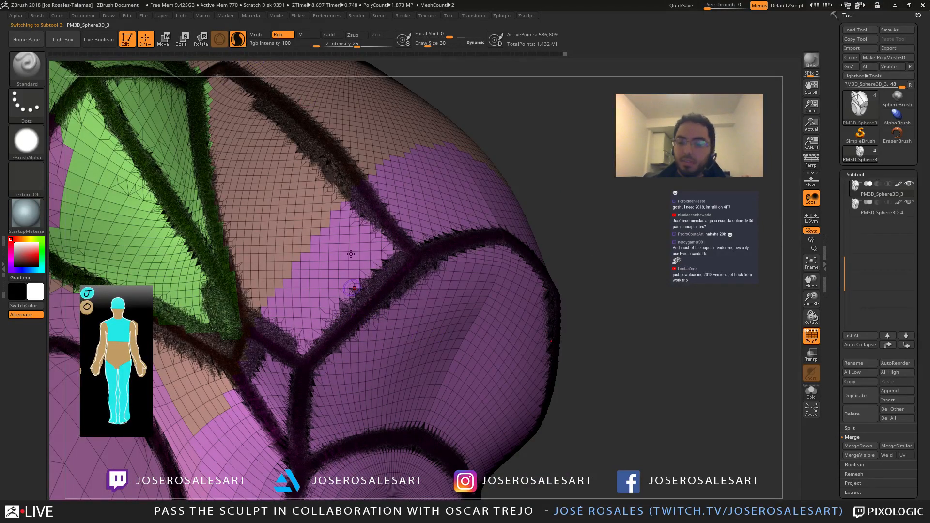
pyautogui.moveTo(354, 288); pyautogui.dragTo(310, 317, button='right')
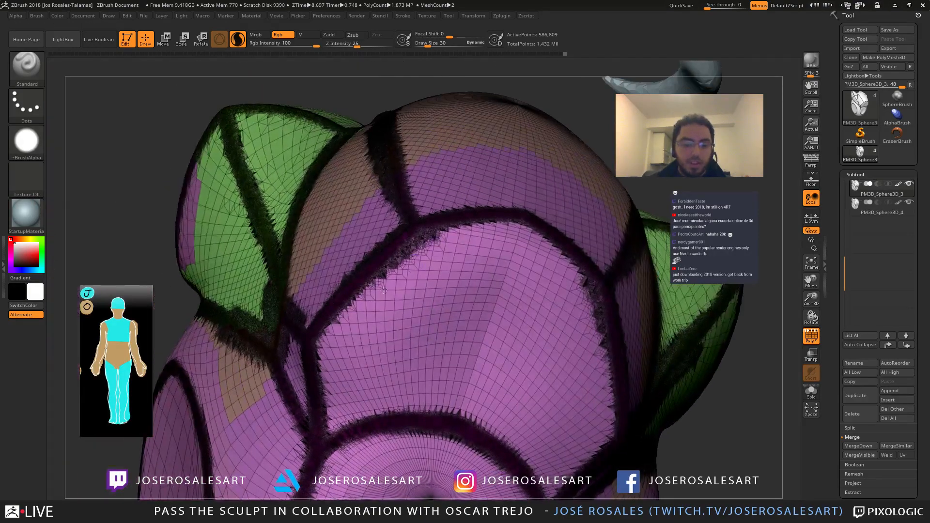
pyautogui.moveTo(414, 304); pyautogui.dragTo(489, 291, button='right')
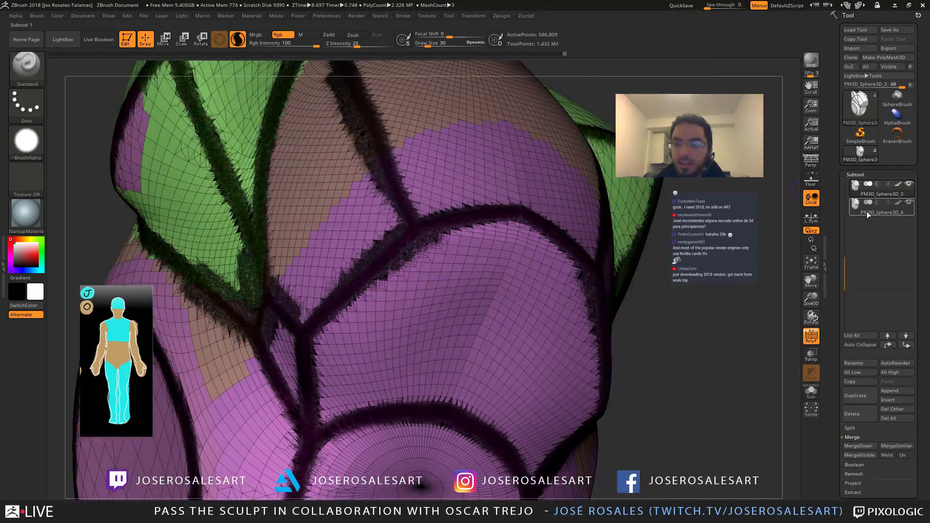
# Step: Inspect PM3D_Sphere3D_4's painted lines and its paint-based polygroups from several angles, with polyframe off and on
pyautogui.click(868, 213)
pyautogui.hotkey('shift', 'f')
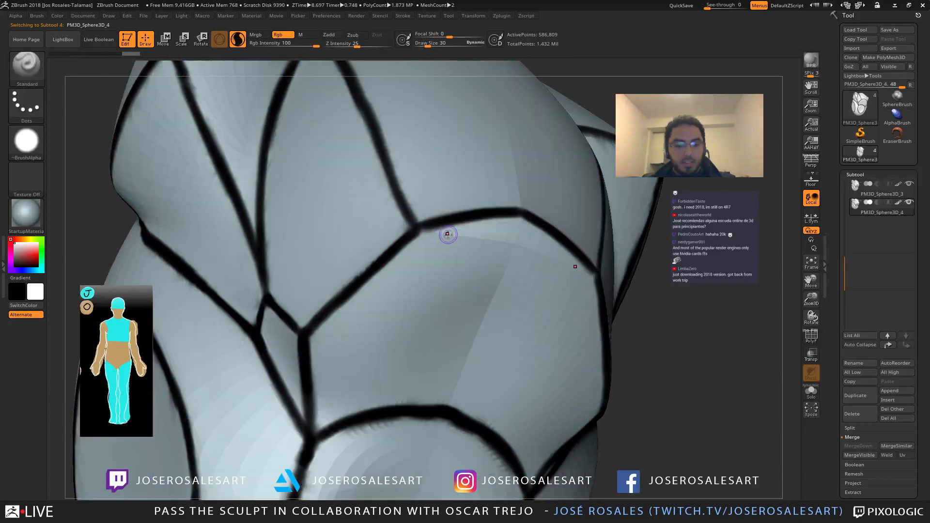
pyautogui.press('f')
pyautogui.moveTo(370, 223)
pyautogui.mouseDown(button='right')
pyautogui.moveTo(395, 249)
pyautogui.moveTo(385, 240)
pyautogui.moveTo(394, 188)
pyautogui.moveTo(372, 224)
pyautogui.mouseUp(button='right')
pyautogui.hotkey('shift', 'f')
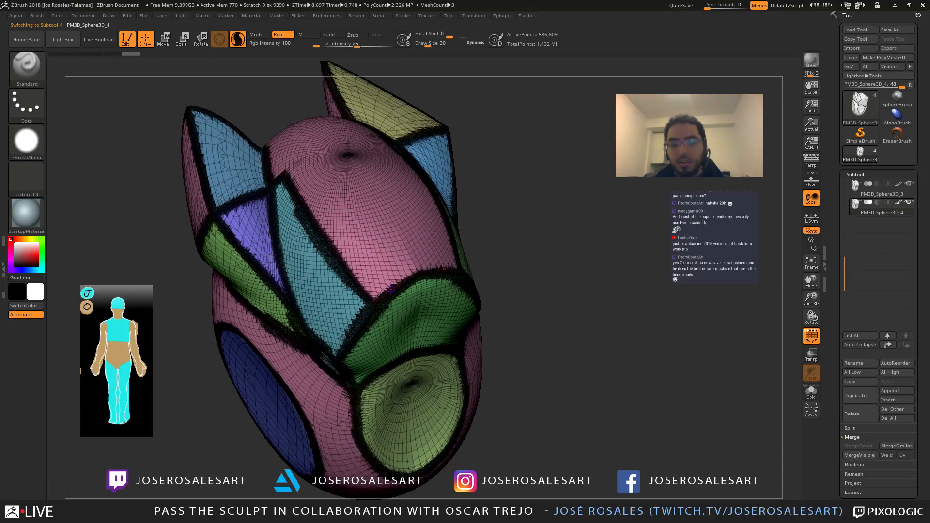
pyautogui.moveTo(361, 274); pyautogui.dragTo(352, 364, button='right')
pyautogui.moveTo(321, 295); pyautogui.dragTo(631, 200, button='right')
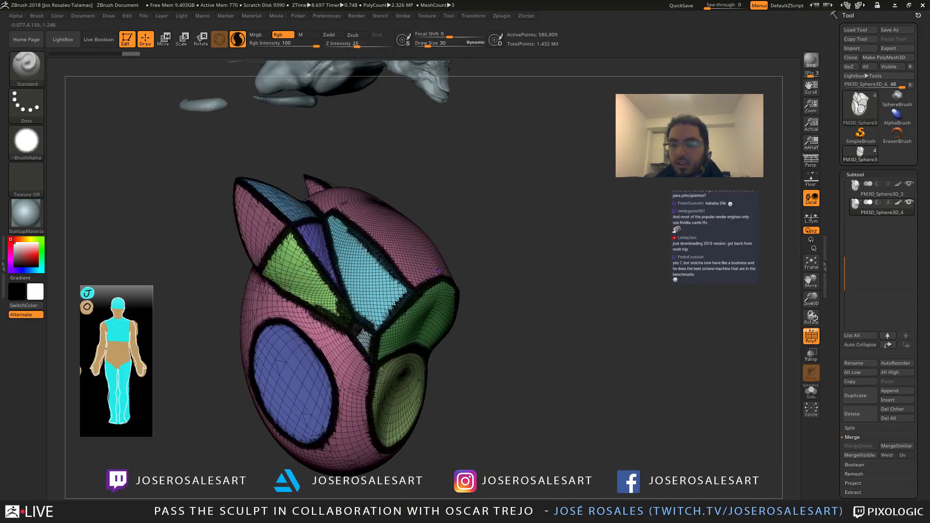
# Step: Select PM3D_Sphere3D_3 without polyframe, hide its polypaint, and turn off Sculptris Pro mode
pyautogui.click(860, 195)
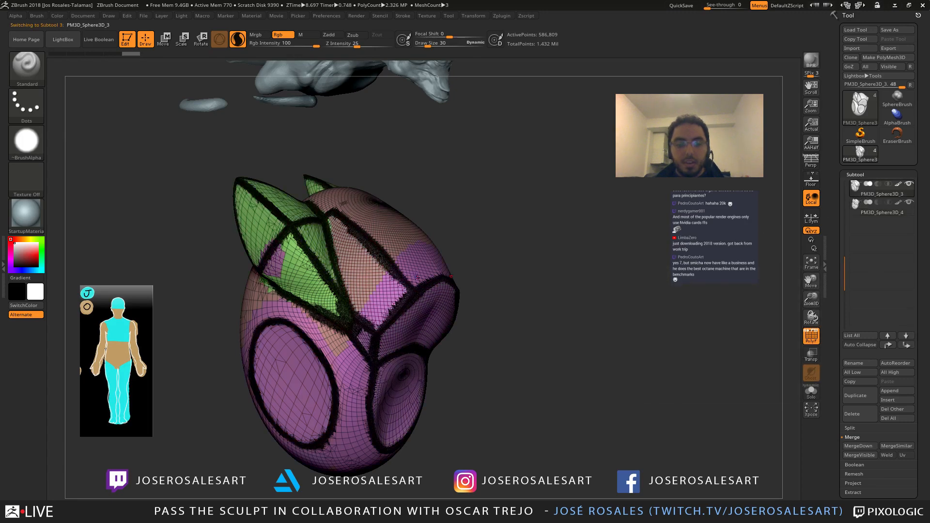
pyautogui.hotkey('shift', 'f')
pyautogui.moveTo(378, 291); pyautogui.dragTo(337, 279, button='right')
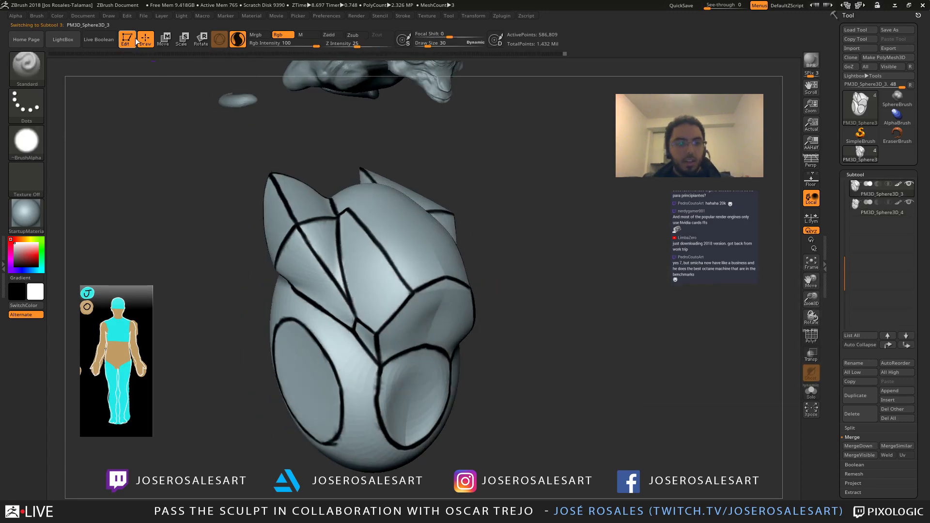
pyautogui.click(899, 185)
pyautogui.moveTo(382, 188)
pyautogui.keyDown('alt'); pyautogui.mouseDown(button='right')
pyautogui.moveTo(402, 190)
pyautogui.moveTo(407, 232)
pyautogui.mouseUp(button='right'); pyautogui.keyUp('alt')
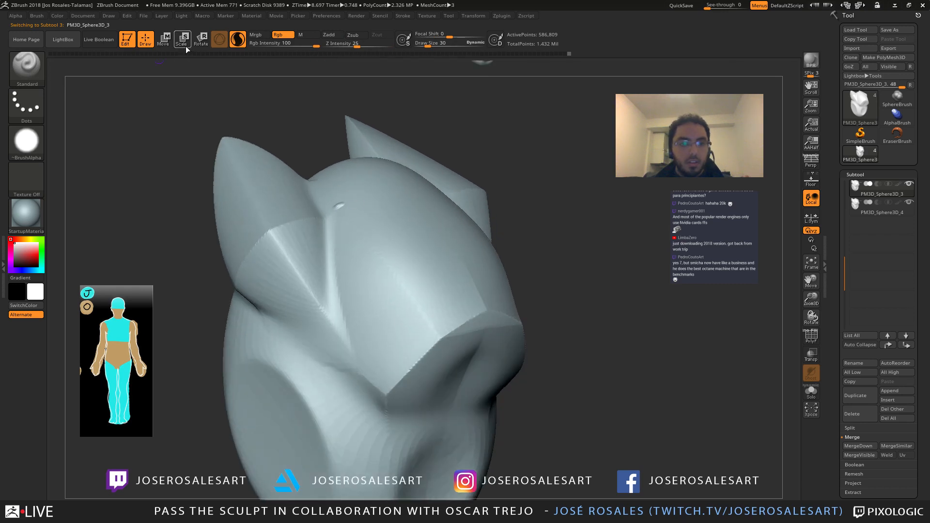
pyautogui.click(238, 42)
pyautogui.keyDown('alt'); pyautogui.moveTo(400, 301); pyautogui.dragTo(328, 190, button='right'); pyautogui.keyUp('alt')
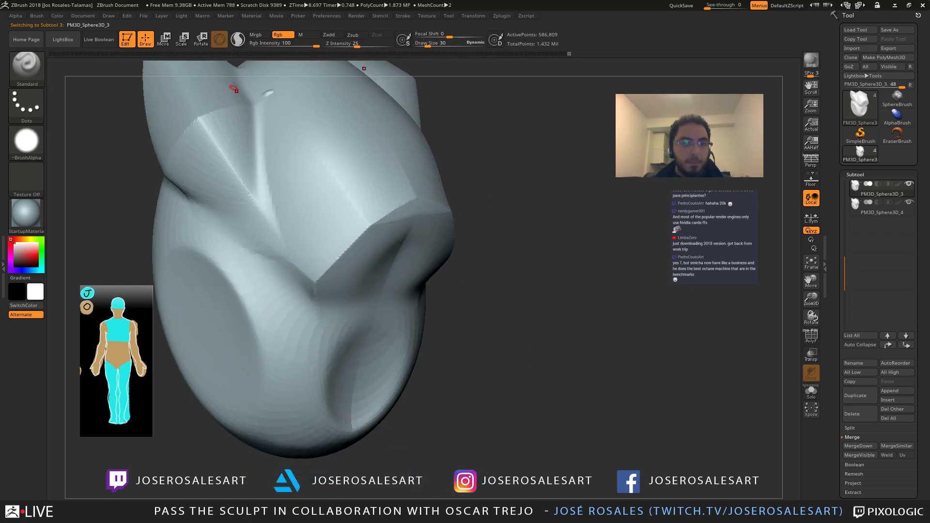
pyautogui.moveTo(245, 128); pyautogui.dragTo(284, 189, button='right')
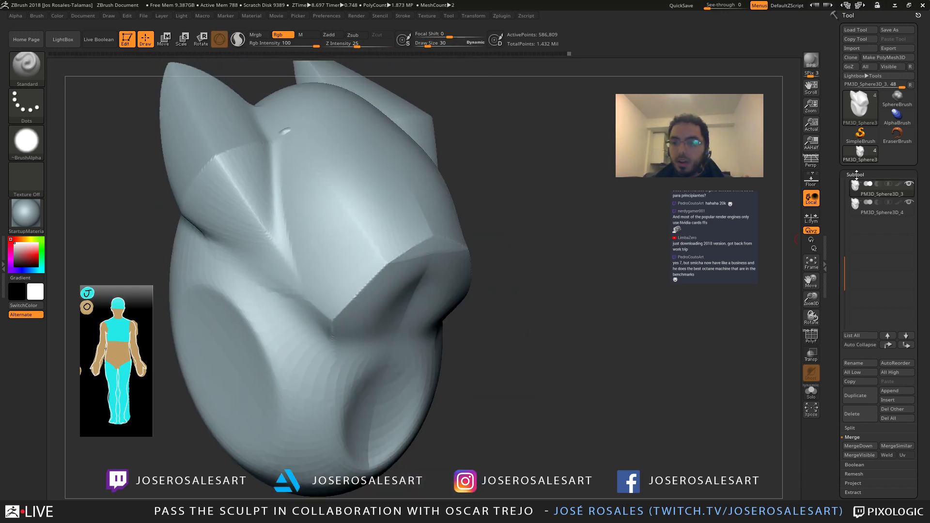
# Step: Duplicate the PM3D_Sphere3D_3 helmet subtool and show its polyframe
pyautogui.click(862, 175)
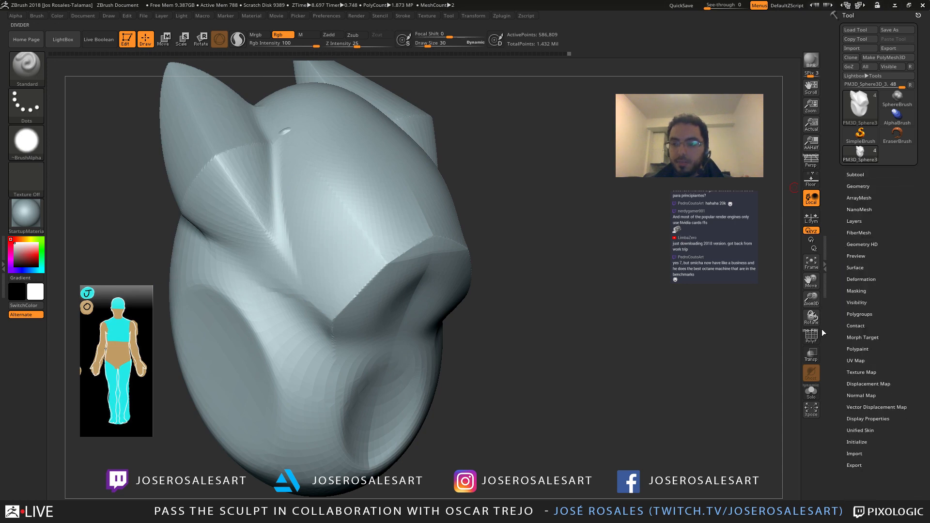
pyautogui.click(862, 175)
pyautogui.moveTo(845, 262); pyautogui.dragTo(841, 202)
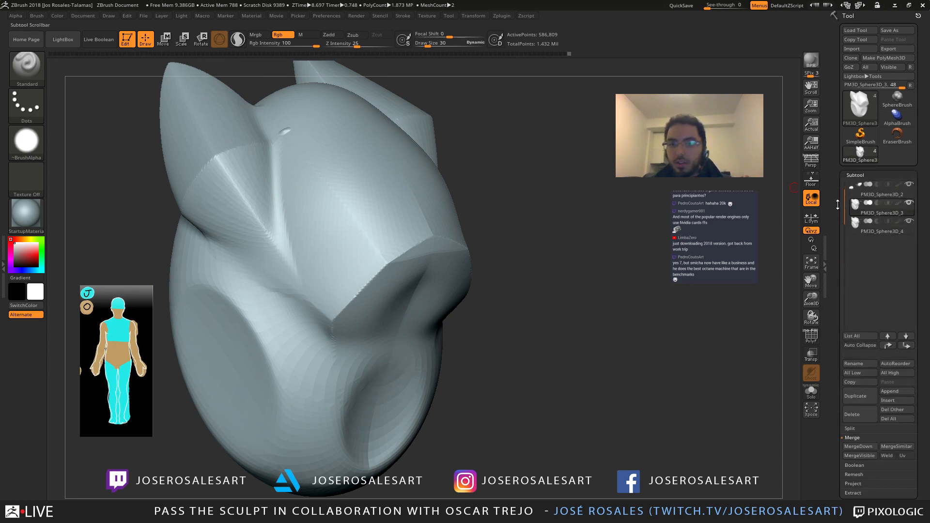
pyautogui.hotkey('shift', 'f')
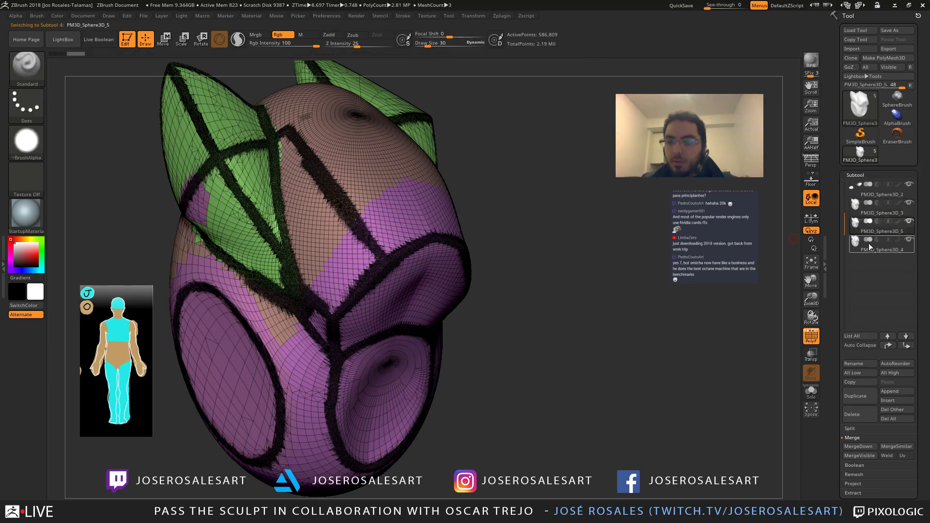
# Step: Select PM3D_Sphere3D_3 and step backward through its undo history past the latest painted lines
pyautogui.click(877, 209)
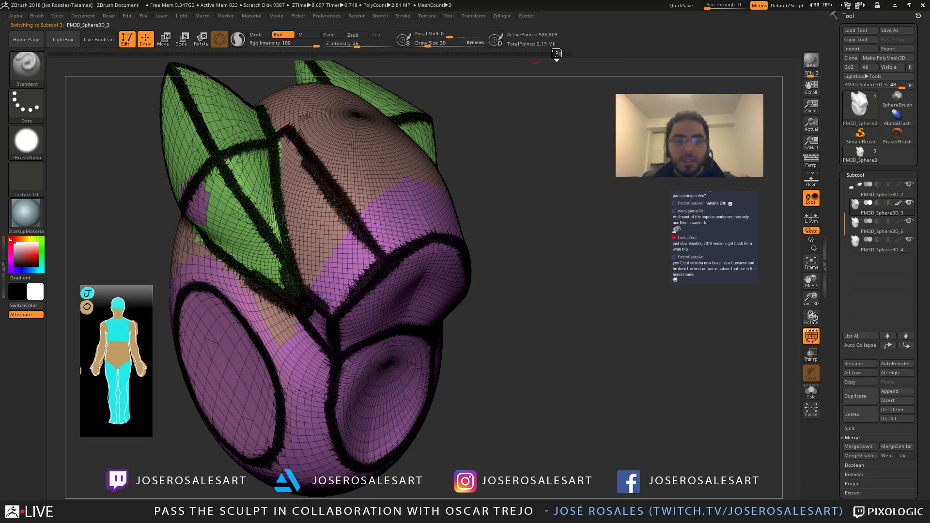
pyautogui.click(539, 53)
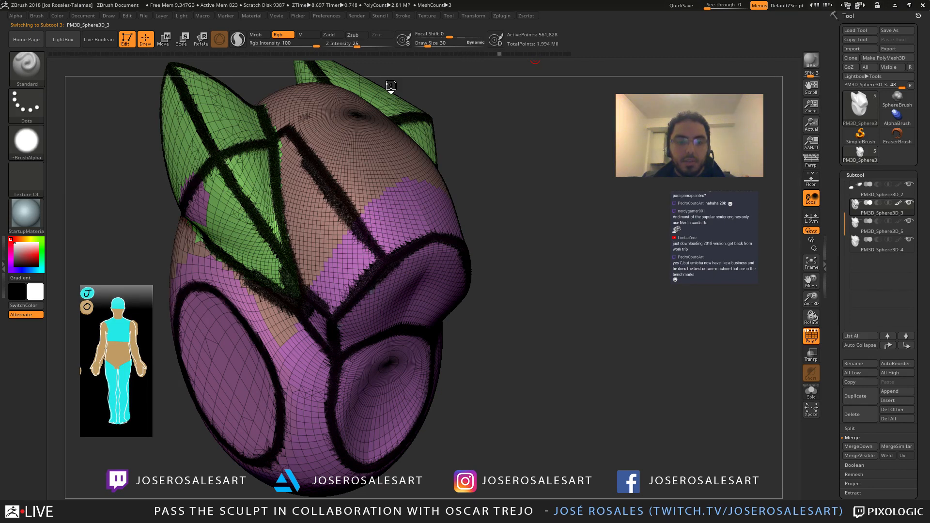
pyautogui.hotkey('ctrl', 'z')
pyautogui.hotkey('ctrl', 'z')
pyautogui.hotkey('ctrl', 'z')
pyautogui.hotkey('ctrl', 'z')
pyautogui.hotkey('ctrl', 'z')
pyautogui.hotkey('ctrl', 'z')
pyautogui.hotkey('ctrl', 'z')
pyautogui.hotkey('ctrl', 'z')
pyautogui.hotkey('ctrl', 'z')
pyautogui.hotkey('ctrl', 'z')
pyautogui.hotkey('ctrl', 'z')
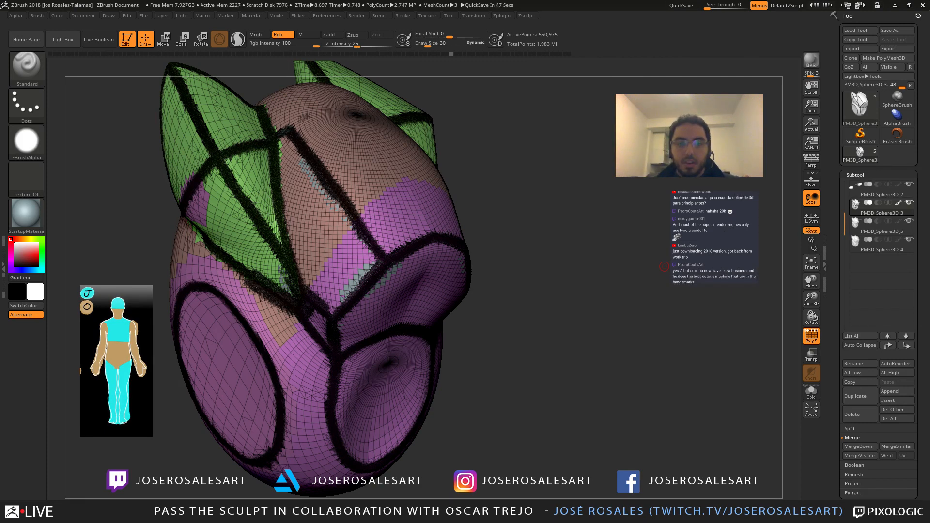
# Step: Rewind PM3D_Sphere3D_3's undo history to the helmet state before any black panel lines were painted
pyautogui.click(435, 55)
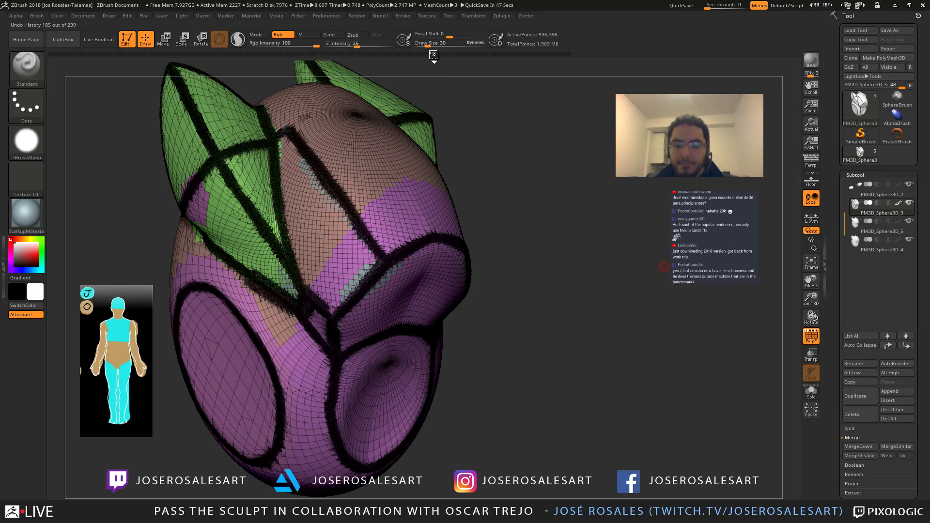
pyautogui.click(430, 54)
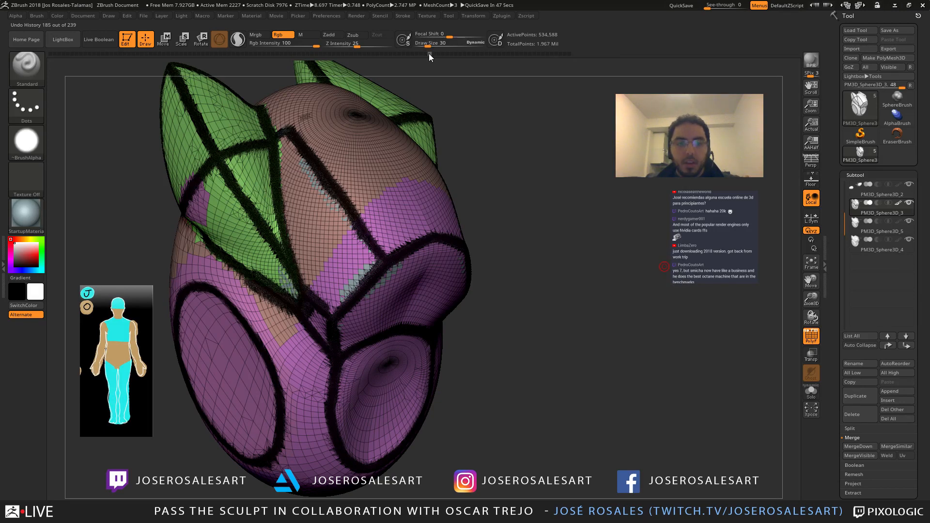
pyautogui.moveTo(429, 53); pyautogui.dragTo(378, 55)
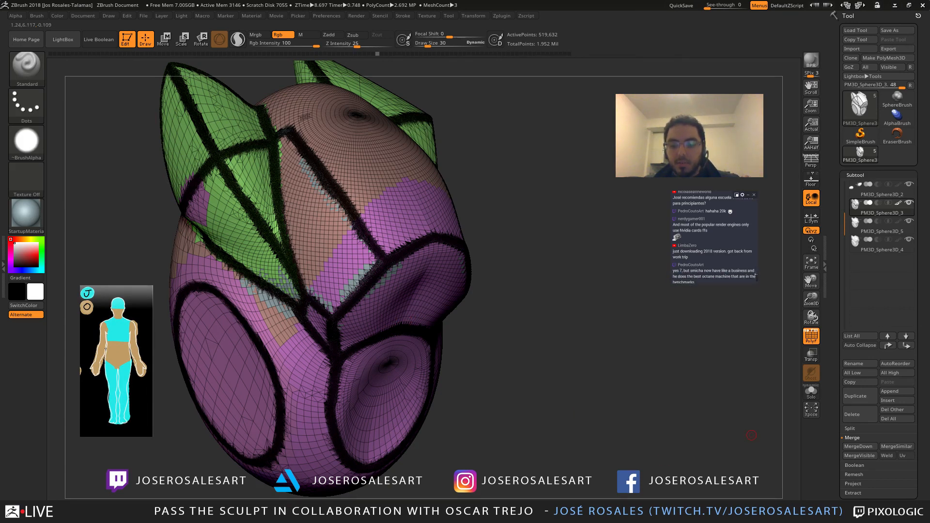
pyautogui.moveTo(758, 275); pyautogui.dragTo(757, 275)
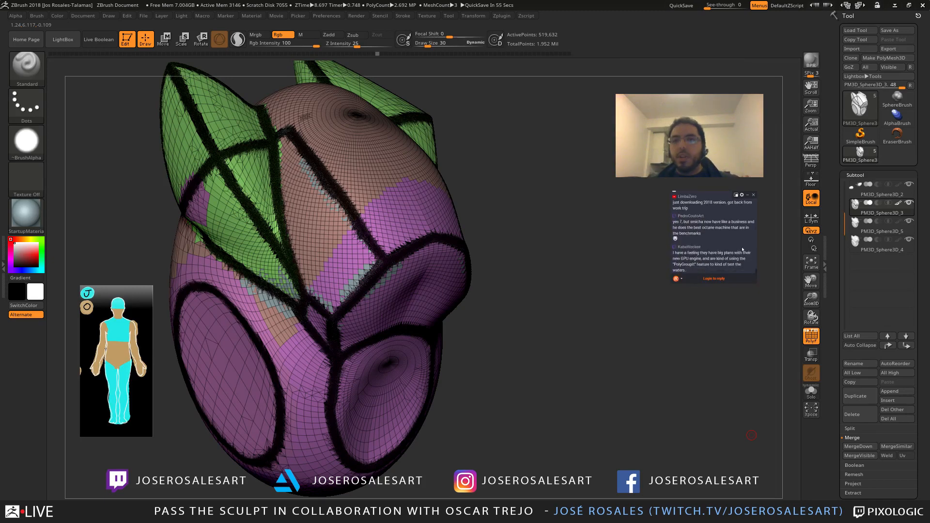
pyautogui.moveTo(362, 55)
pyautogui.mouseDown()
pyautogui.moveTo(139, 56)
pyautogui.moveTo(51, 43)
pyautogui.mouseUp()
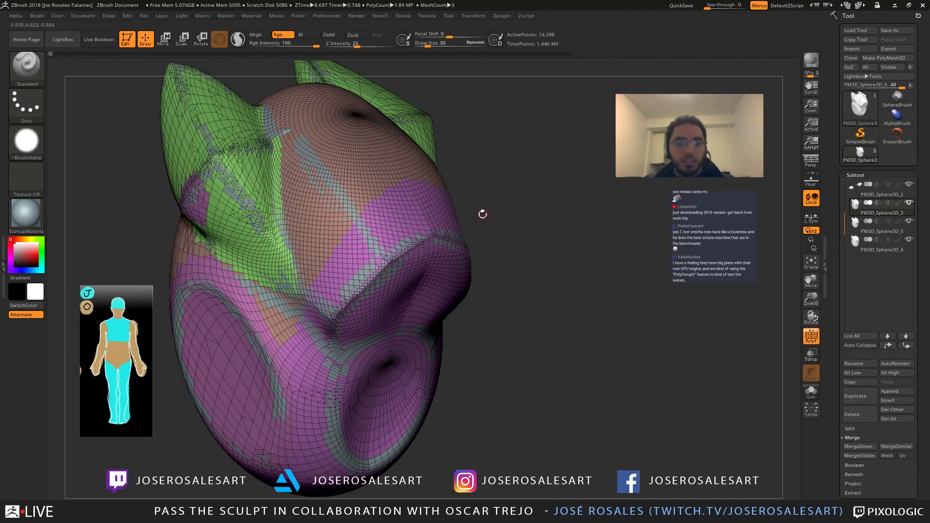
# Step: Keep the restored early helmet version and accept removing the newer undo history entries
pyautogui.moveTo(483, 213); pyautogui.dragTo(489, 202)
pyautogui.keyDown('alt'); pyautogui.moveTo(454, 272); pyautogui.dragTo(477, 192, button='right'); pyautogui.keyUp('alt')
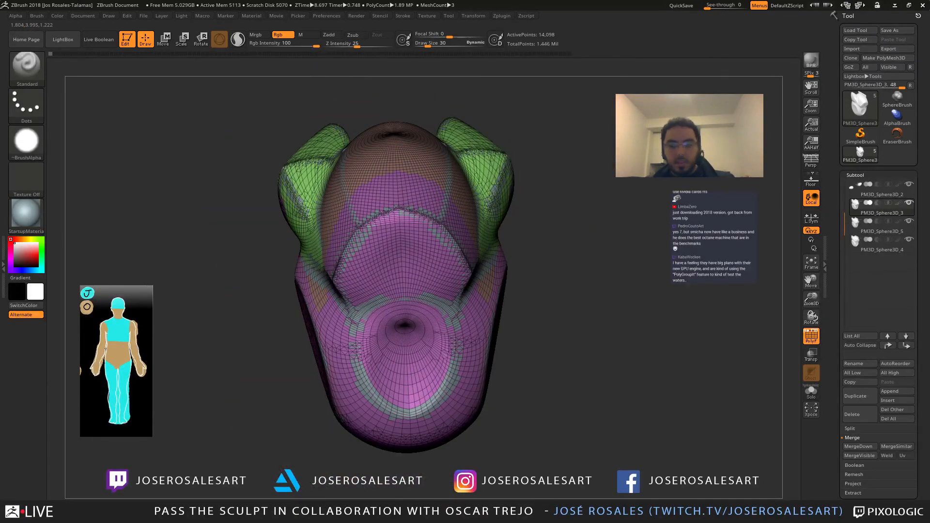
pyautogui.click(412, 219)
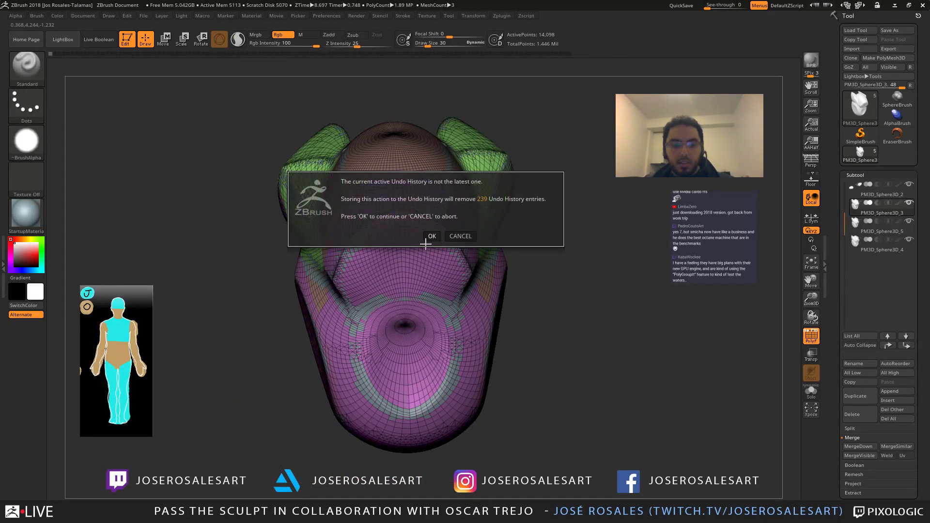
pyautogui.click(431, 238)
# Step: Compare the PM3D_Sphere3D_5 and PM3D_Sphere3D_4 helmet copies, checking the latter without polyframe
pyautogui.click(855, 226)
pyautogui.moveTo(572, 236); pyautogui.dragTo(645, 247)
pyautogui.click(856, 246)
pyautogui.moveTo(449, 269); pyautogui.dragTo(488, 255)
pyautogui.hotkey('shift', 'f')
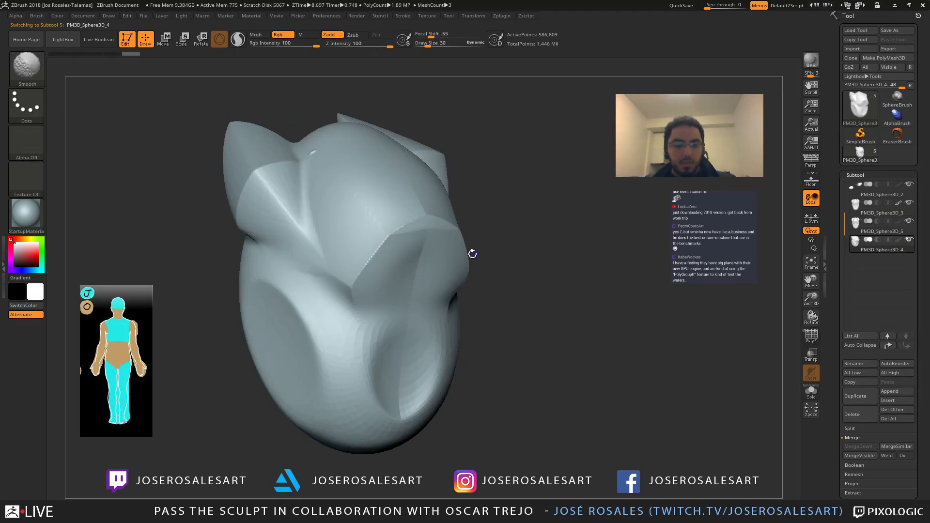
pyautogui.hotkey('shift', 'f')
# Step: Select PM3D_Sphere3D_3, show it solo and turn off its polyframe
pyautogui.click(858, 211)
pyautogui.moveTo(496, 175); pyautogui.dragTo(483, 212)
pyautogui.hotkey('shift', 's')
pyautogui.keyDown('alt'); pyautogui.moveTo(380, 243); pyautogui.dragTo(351, 200, button='right'); pyautogui.keyUp('alt')
pyautogui.hotkey('shift', 'f')
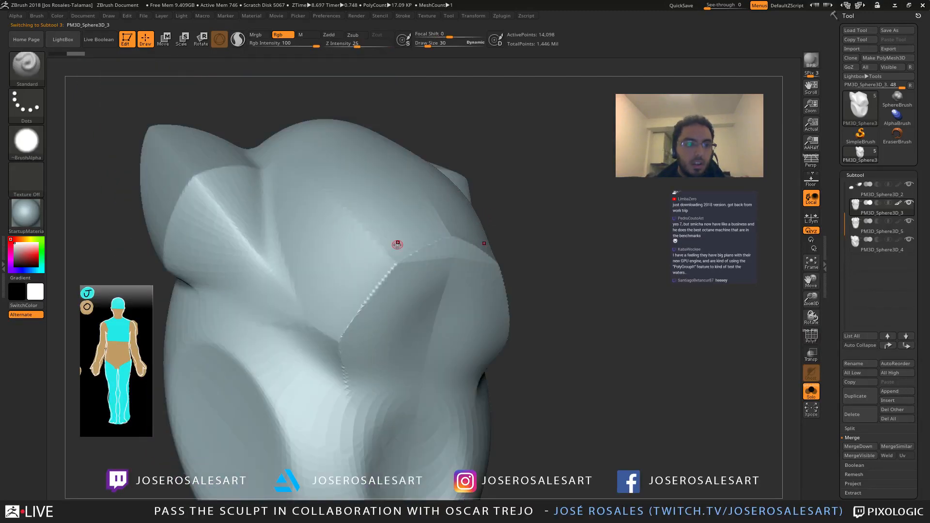
pyautogui.keyDown('alt'); pyautogui.moveTo(398, 245); pyautogui.dragTo(346, 198, button='right'); pyautogui.keyUp('alt')
# Step: Choose the DamStandard brush at draw size 86 and try a groove along the crease across the ear
pyautogui.press('b')
pyautogui.press('d')
pyautogui.press('s')
pyautogui.keyDown('alt'); pyautogui.moveTo(284, 307); pyautogui.dragTo(305, 270, button='right'); pyautogui.keyUp('alt')
pyautogui.press('s')
pyautogui.moveTo(288, 266); pyautogui.dragTo(301, 267)
pyautogui.moveTo(303, 265); pyautogui.dragTo(345, 269, button='right')
pyautogui.moveTo(372, 83); pyautogui.dragTo(485, 117, button='right')
pyautogui.keyDown('alt'); pyautogui.moveTo(280, 197); pyautogui.dragTo(330, 214, button='right'); pyautogui.keyUp('alt')
pyautogui.press('s')
pyautogui.moveTo(293, 153); pyautogui.dragTo(289, 154)
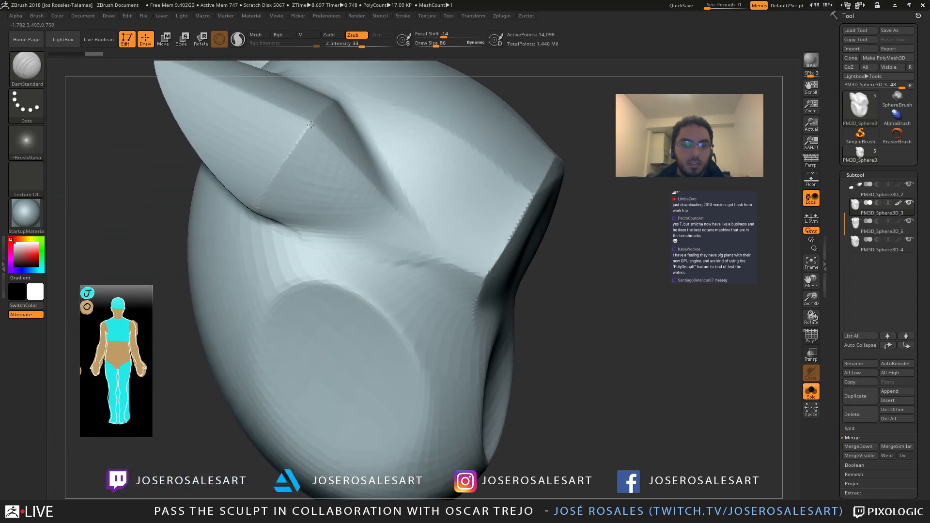
pyautogui.moveTo(272, 184); pyautogui.dragTo(272, 186)
pyautogui.hotkey('ctrl', 'z')
# Step: Reduce the DamStandard draw size to 65 and turn on Sculptris Pro mode after a test stroke on the ear
pyautogui.keyDown('alt'); pyautogui.moveTo(281, 163); pyautogui.dragTo(286, 200, button='right'); pyautogui.keyUp('alt')
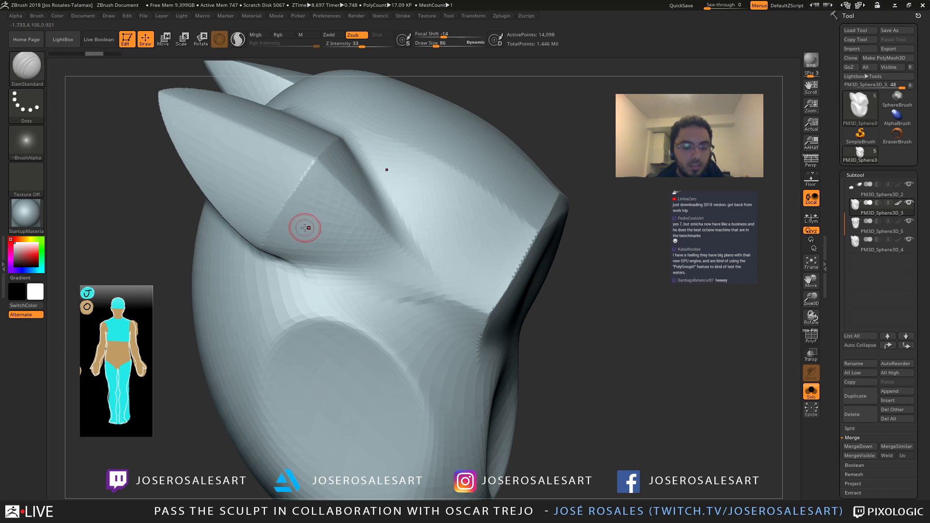
pyautogui.press('s')
pyautogui.moveTo(313, 229); pyautogui.dragTo(311, 228)
pyautogui.keyDown('alt'); pyautogui.moveTo(310, 199); pyautogui.dragTo(312, 214, button='right'); pyautogui.keyUp('alt')
pyautogui.moveTo(305, 220)
pyautogui.mouseDown()
pyautogui.moveTo(352, 221)
pyautogui.moveTo(370, 237)
pyautogui.mouseUp()
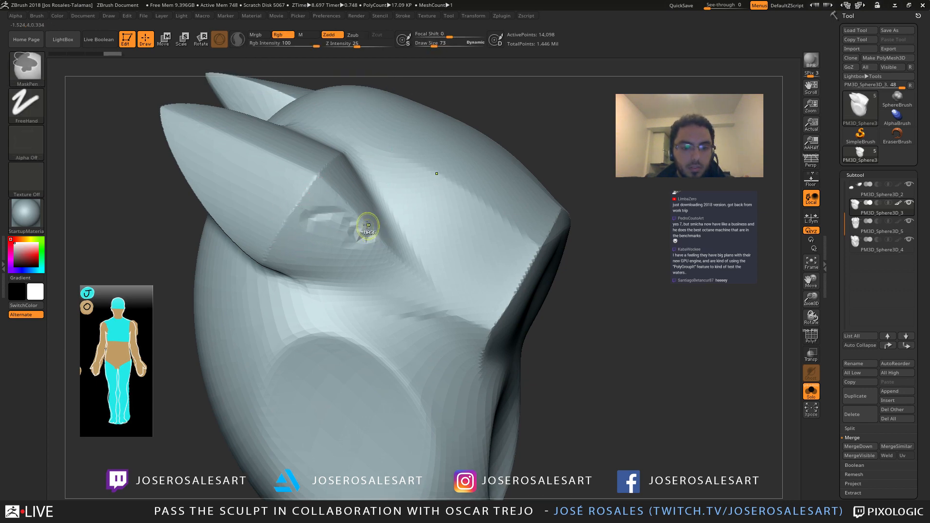
pyautogui.hotkey('ctrl', 'z')
pyautogui.hotkey('shift', 'f')
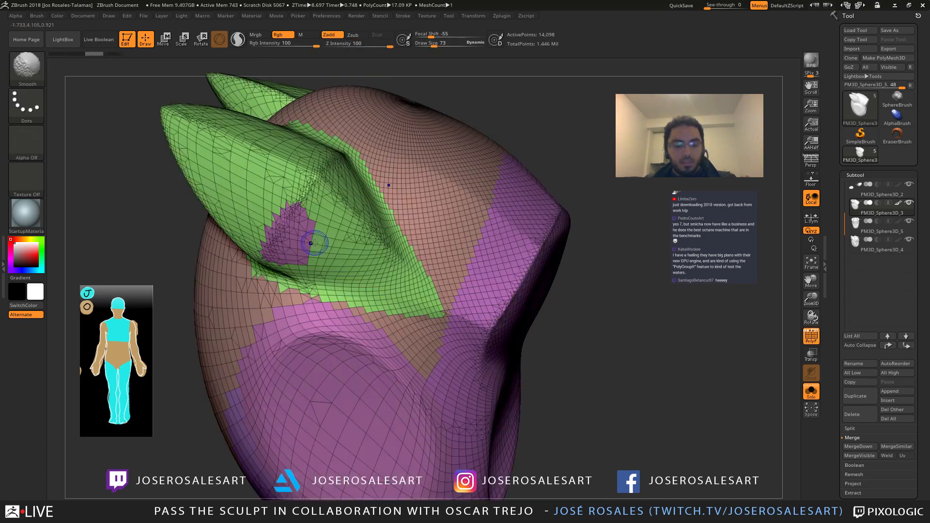
pyautogui.hotkey('shift', 'f')
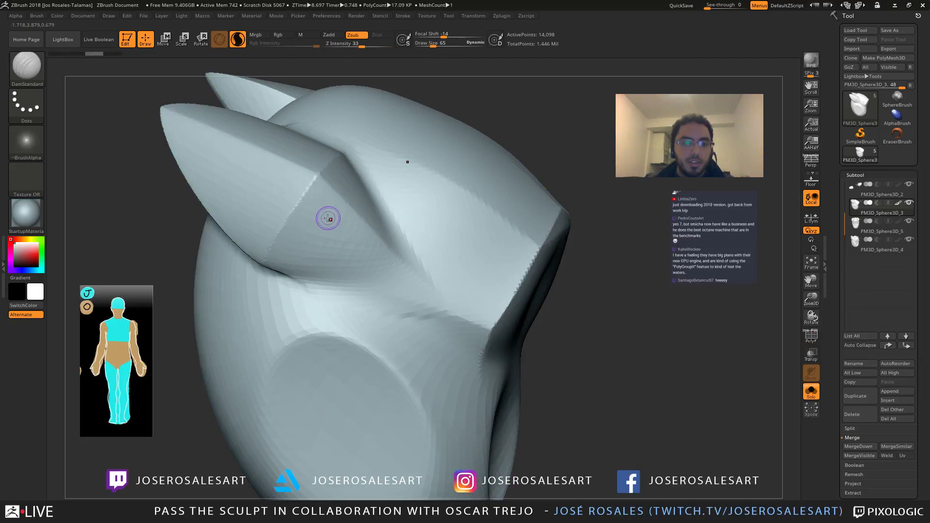
# Step: Carve a groove along the crease running across the lower part of the ear
pyautogui.moveTo(318, 174); pyautogui.dragTo(294, 206)
pyautogui.moveTo(263, 257); pyautogui.dragTo(263, 259)
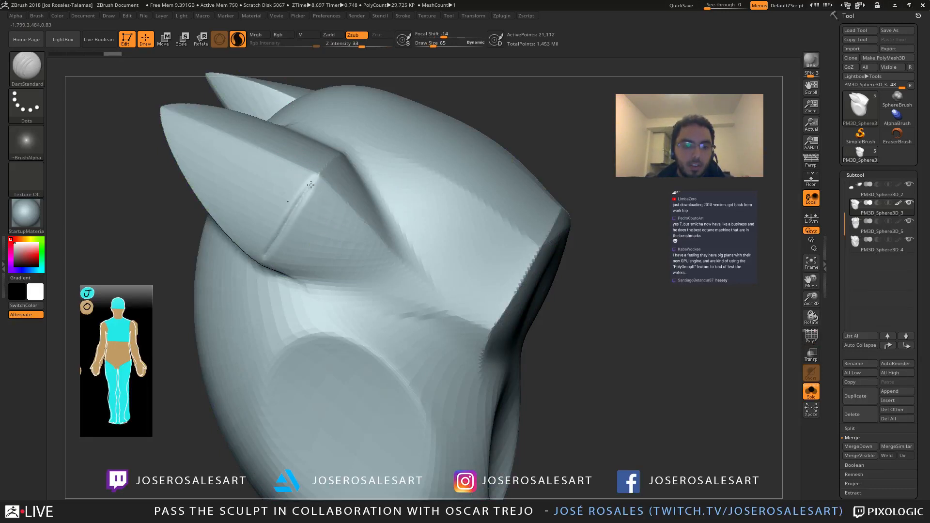
pyautogui.moveTo(316, 180); pyautogui.dragTo(269, 246)
pyautogui.moveTo(297, 206)
pyautogui.mouseDown(button='right')
pyautogui.moveTo(302, 217)
pyautogui.moveTo(339, 155)
pyautogui.mouseUp(button='right')
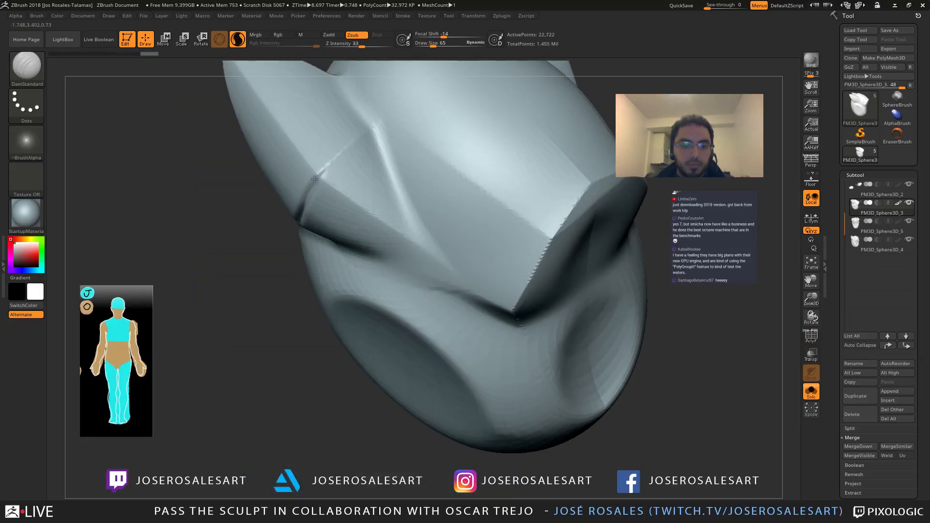
pyautogui.moveTo(356, 141); pyautogui.dragTo(317, 179)
pyautogui.moveTo(354, 145); pyautogui.dragTo(315, 182)
# Step: Carve a groove along the ear's front ridge from the cross crease down toward the brow
pyautogui.moveTo(330, 138)
pyautogui.mouseDown(button='right')
pyautogui.moveTo(358, 216)
pyautogui.moveTo(310, 231)
pyautogui.mouseUp(button='right')
pyautogui.moveTo(308, 279); pyautogui.dragTo(340, 285, button='right')
pyautogui.moveTo(308, 296); pyautogui.dragTo(366, 238)
pyautogui.moveTo(324, 282)
pyautogui.mouseDown()
pyautogui.moveTo(412, 192)
pyautogui.moveTo(358, 246)
pyautogui.mouseUp()
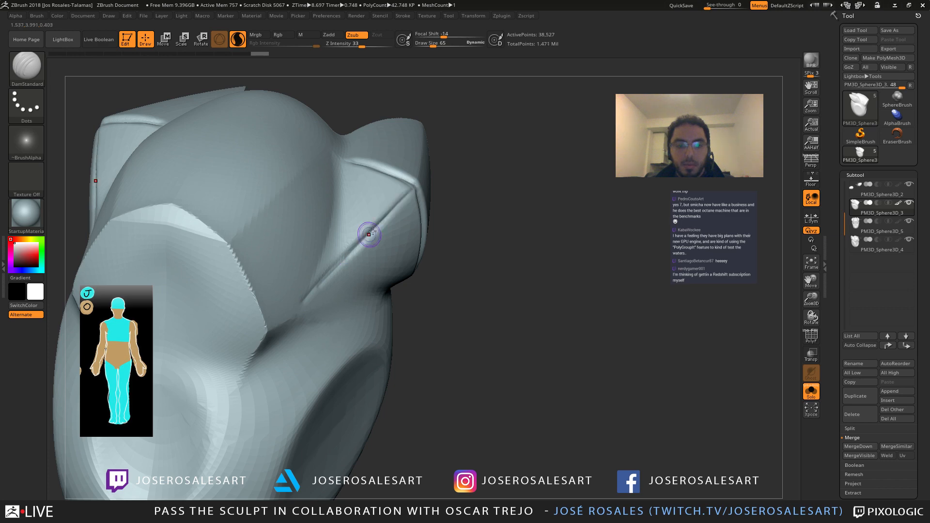
pyautogui.moveTo(405, 199); pyautogui.dragTo(329, 275)
pyautogui.moveTo(361, 243); pyautogui.dragTo(303, 308)
pyautogui.moveTo(336, 272); pyautogui.dragTo(285, 320)
# Step: Carve a groove along the inner edge of the triangular panel at the ear's base
pyautogui.moveTo(285, 321)
pyautogui.mouseDown(button='right')
pyautogui.moveTo(322, 177)
pyautogui.moveTo(363, 152)
pyautogui.mouseUp(button='right')
pyautogui.moveTo(362, 163); pyautogui.dragTo(345, 204)
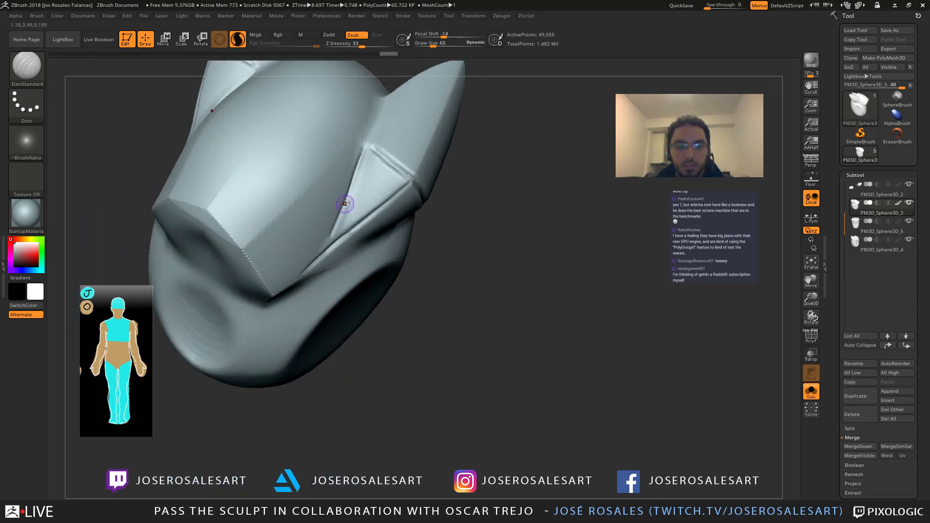
pyautogui.moveTo(330, 237); pyautogui.dragTo(303, 260)
# Step: Carve the forehead seam from the brow up to the ear and extend the ear line to the brow's outer corner
pyautogui.moveTo(302, 261); pyautogui.dragTo(257, 284, button='right')
pyautogui.moveTo(239, 243); pyautogui.dragTo(363, 146)
pyautogui.moveTo(303, 237); pyautogui.dragTo(275, 291, button='right')
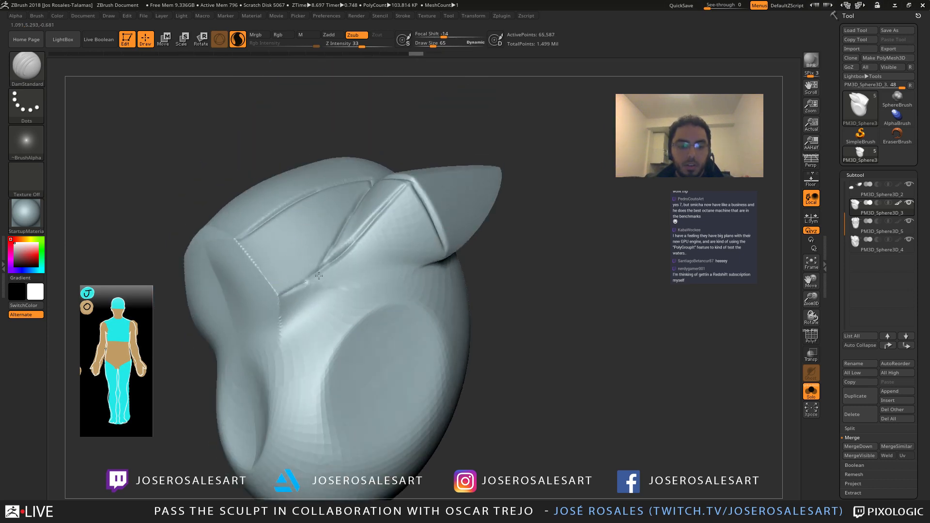
pyautogui.moveTo(319, 276); pyautogui.dragTo(291, 291)
# Step: Carve a groove along the jagged edge of the brow, from its outer corner across the front
pyautogui.moveTo(291, 292)
pyautogui.mouseDown(button='right')
pyautogui.moveTo(334, 291)
pyautogui.moveTo(252, 286)
pyautogui.moveTo(244, 315)
pyautogui.mouseUp(button='right')
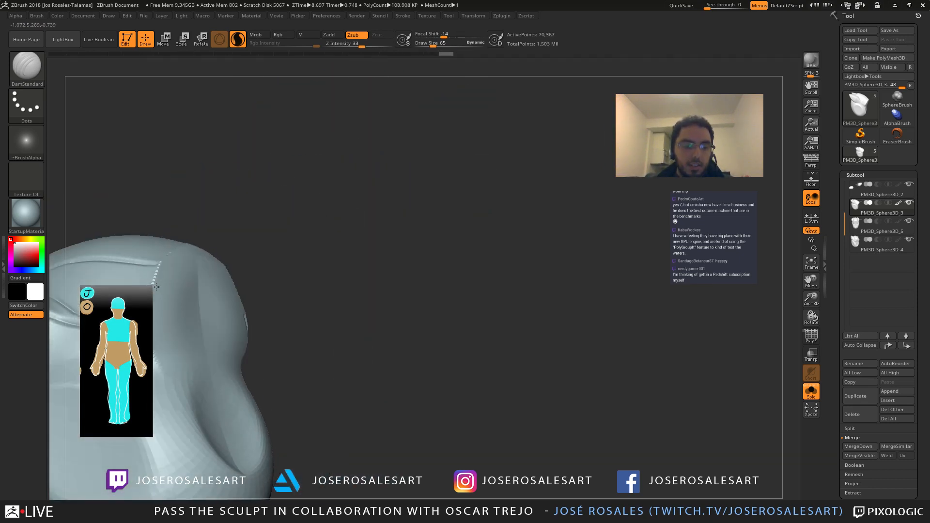
pyautogui.moveTo(157, 278); pyautogui.dragTo(160, 264)
pyautogui.moveTo(194, 257); pyautogui.dragTo(169, 301, button='right')
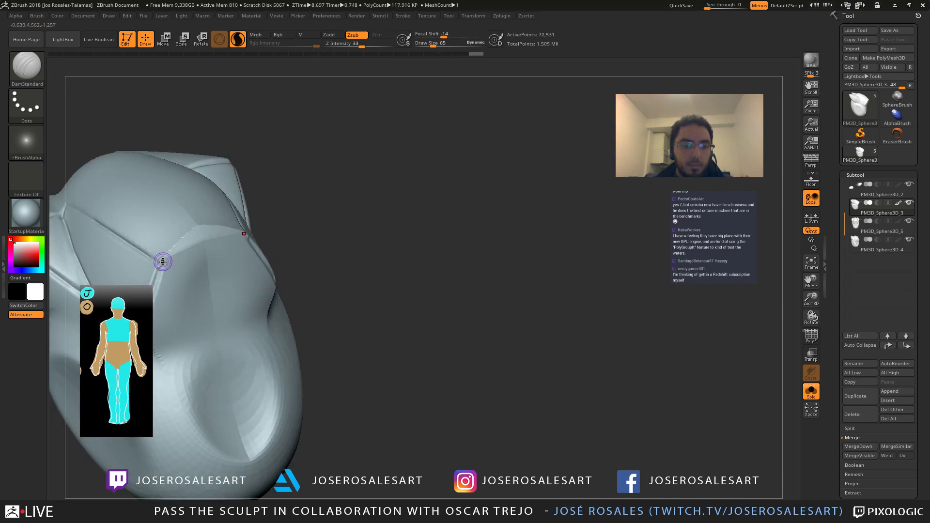
pyautogui.moveTo(162, 261)
pyautogui.mouseDown()
pyautogui.moveTo(201, 230)
pyautogui.moveTo(170, 263)
pyautogui.mouseUp()
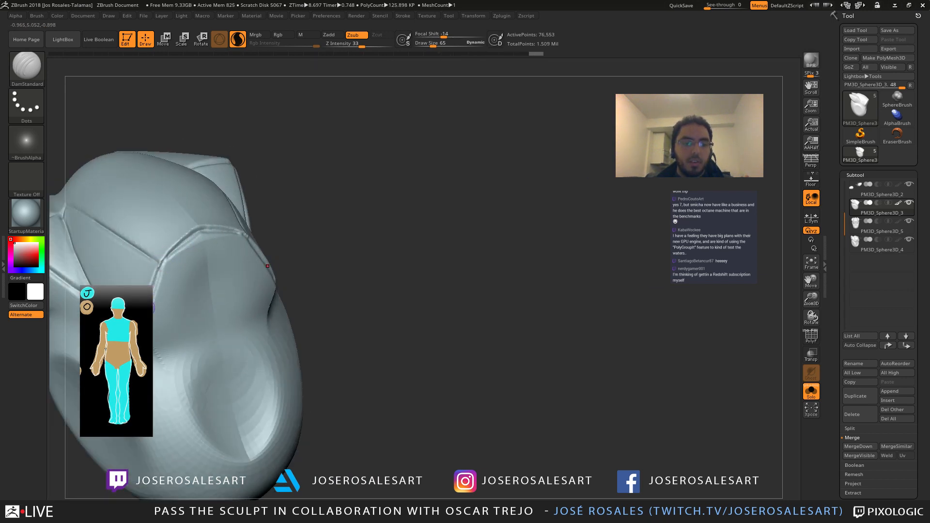
# Step: Carve a groove beneath the ear along the side of the helmet to meet the brow line
pyautogui.keyDown('ctrl'); pyautogui.moveTo(144, 308); pyautogui.dragTo(160, 271, button='right'); pyautogui.keyUp('ctrl')
pyautogui.moveTo(160, 272)
pyautogui.mouseDown(button='right')
pyautogui.moveTo(179, 261)
pyautogui.moveTo(218, 204)
pyautogui.moveTo(238, 232)
pyautogui.mouseUp(button='right')
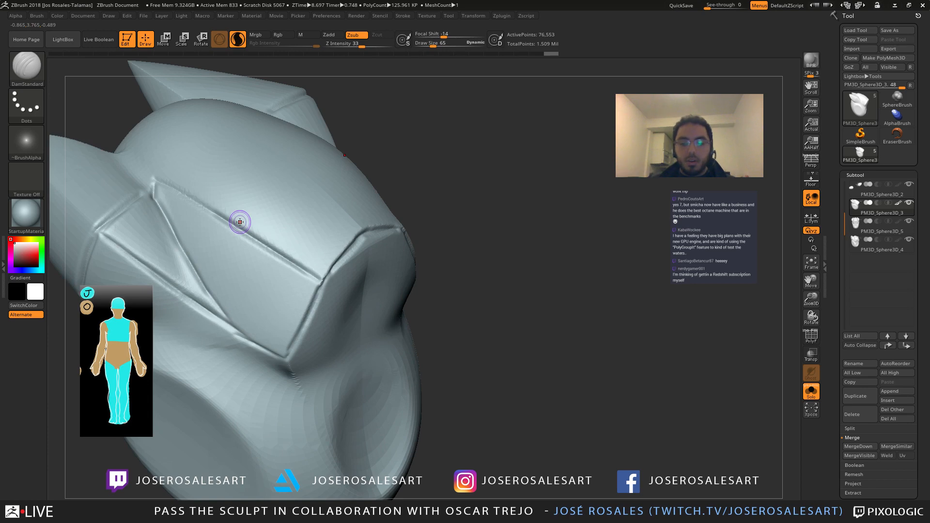
pyautogui.moveTo(247, 189)
pyautogui.mouseDown(button='right')
pyautogui.moveTo(345, 150)
pyautogui.moveTo(261, 247)
pyautogui.mouseUp(button='right')
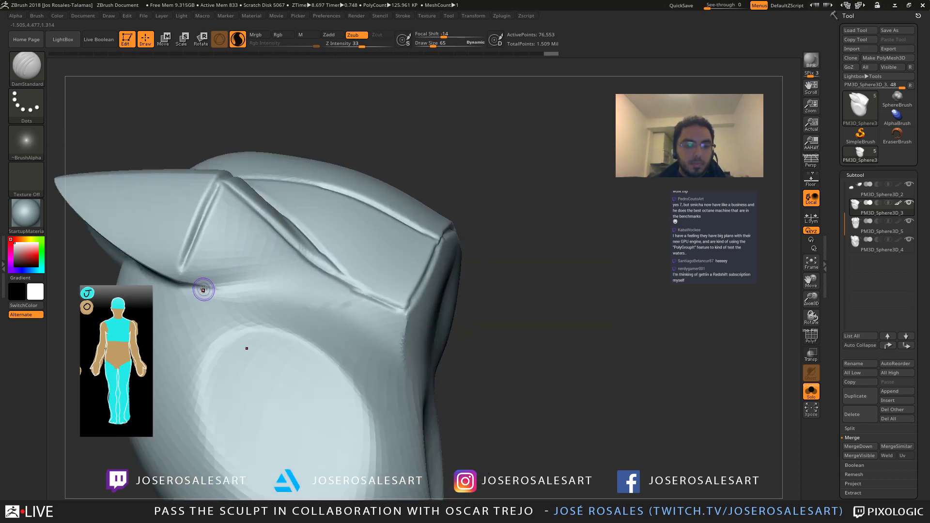
pyautogui.moveTo(203, 290); pyautogui.dragTo(345, 309)
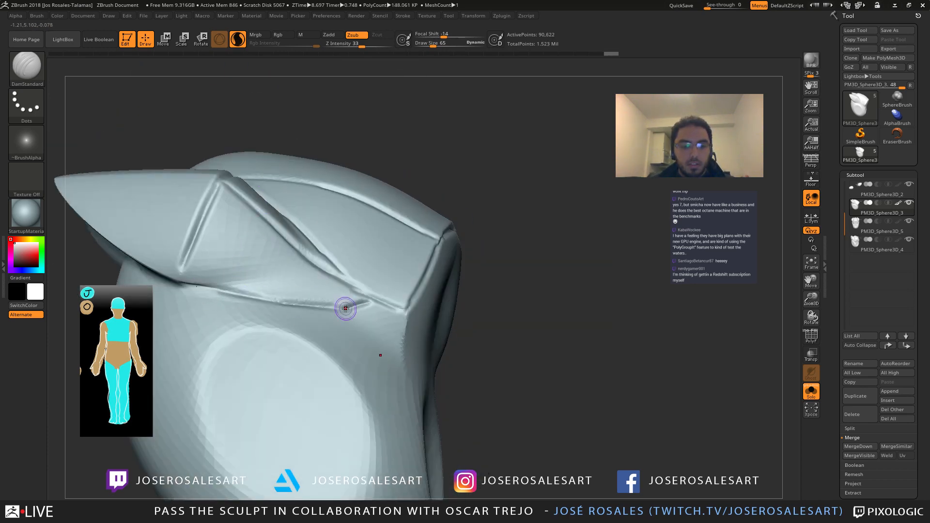
# Step: Continue the cross groove around the back of the ear and carve the ear's front ridge up to the tip
pyautogui.moveTo(346, 309)
pyautogui.keyDown('ctrl'); pyautogui.mouseDown(button='right')
pyautogui.moveTo(374, 299)
pyautogui.moveTo(288, 218)
pyautogui.moveTo(297, 245)
pyautogui.moveTo(340, 286)
pyautogui.moveTo(411, 187)
pyautogui.mouseUp(button='right'); pyautogui.keyUp('ctrl')
pyautogui.moveTo(308, 270)
pyautogui.mouseDown(button='right')
pyautogui.moveTo(357, 272)
pyautogui.moveTo(398, 291)
pyautogui.mouseUp(button='right')
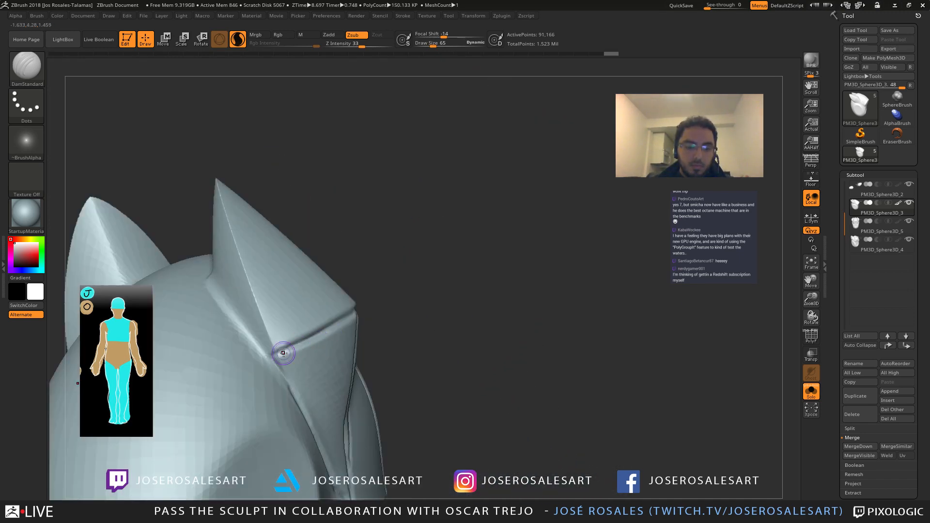
pyautogui.moveTo(284, 353); pyautogui.dragTo(330, 331)
pyautogui.moveTo(330, 331)
pyautogui.mouseDown(button='right')
pyautogui.moveTo(339, 291)
pyautogui.moveTo(368, 271)
pyautogui.moveTo(259, 238)
pyautogui.moveTo(235, 272)
pyautogui.mouseUp(button='right')
pyautogui.moveTo(234, 272)
pyautogui.mouseDown()
pyautogui.moveTo(240, 295)
pyautogui.moveTo(248, 158)
pyautogui.mouseUp()
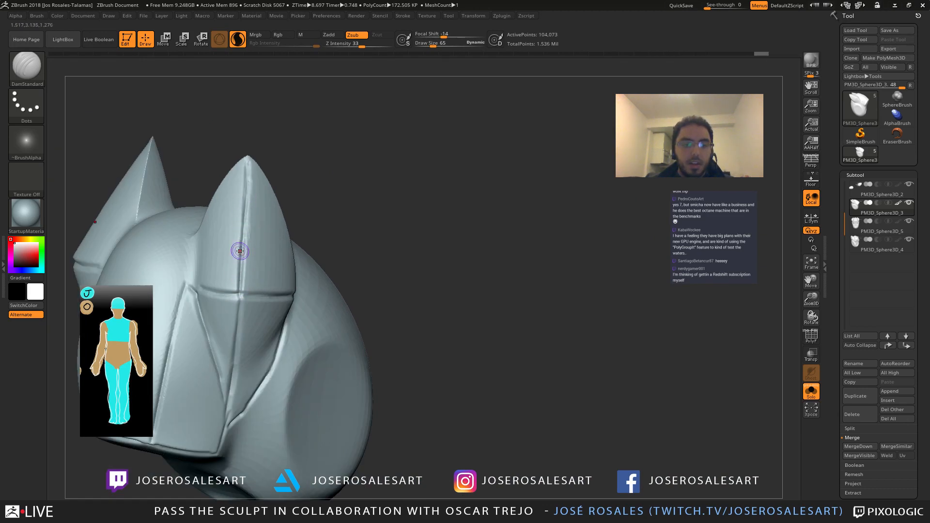
# Step: Carve grooves along the ear's inner edge, from where it meets the head up to the tip
pyautogui.moveTo(239, 250); pyautogui.dragTo(184, 281, button='right')
pyautogui.moveTo(183, 295); pyautogui.dragTo(177, 237)
pyautogui.moveTo(169, 266)
pyautogui.mouseDown(button='right')
pyautogui.moveTo(227, 276)
pyautogui.moveTo(222, 258)
pyautogui.mouseUp(button='right')
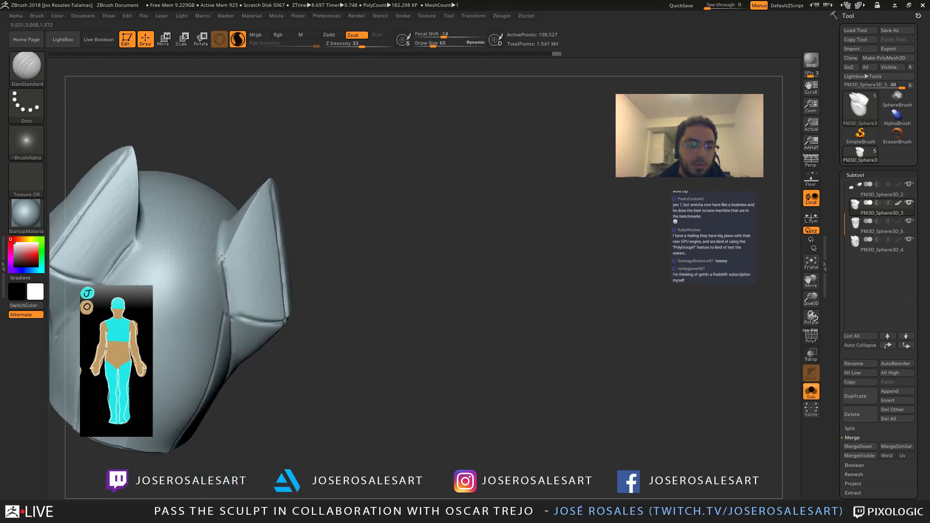
pyautogui.moveTo(231, 241); pyautogui.dragTo(238, 235)
pyautogui.moveTo(241, 252); pyautogui.dragTo(264, 266, button='right')
pyautogui.moveTo(223, 257); pyautogui.dragTo(259, 203)
pyautogui.moveTo(236, 240); pyautogui.dragTo(268, 188)
# Step: Carve the ear's rear edge up to the tip and outline the oval side panel
pyautogui.moveTo(229, 244)
pyautogui.mouseDown(button='right')
pyautogui.moveTo(241, 189)
pyautogui.moveTo(264, 197)
pyautogui.moveTo(271, 213)
pyautogui.moveTo(303, 208)
pyautogui.mouseUp(button='right')
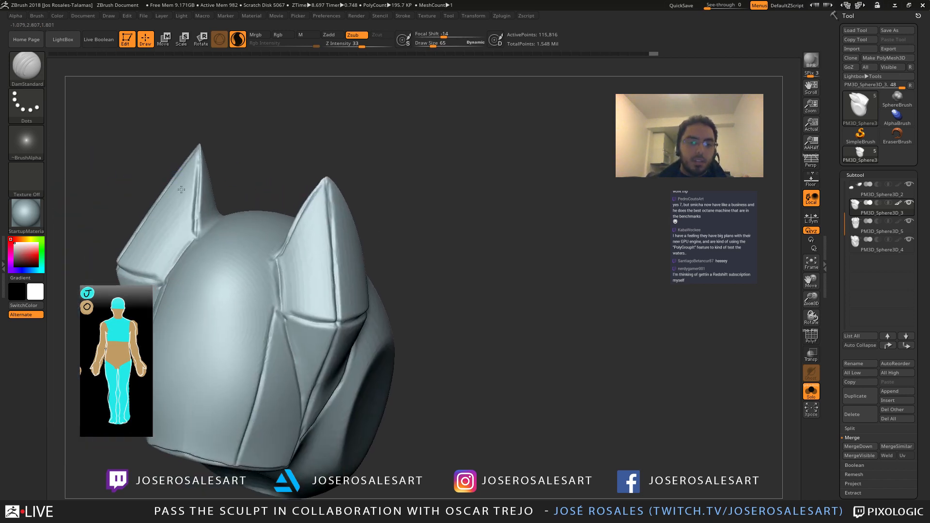
pyautogui.moveTo(181, 189); pyautogui.dragTo(197, 264, button='right')
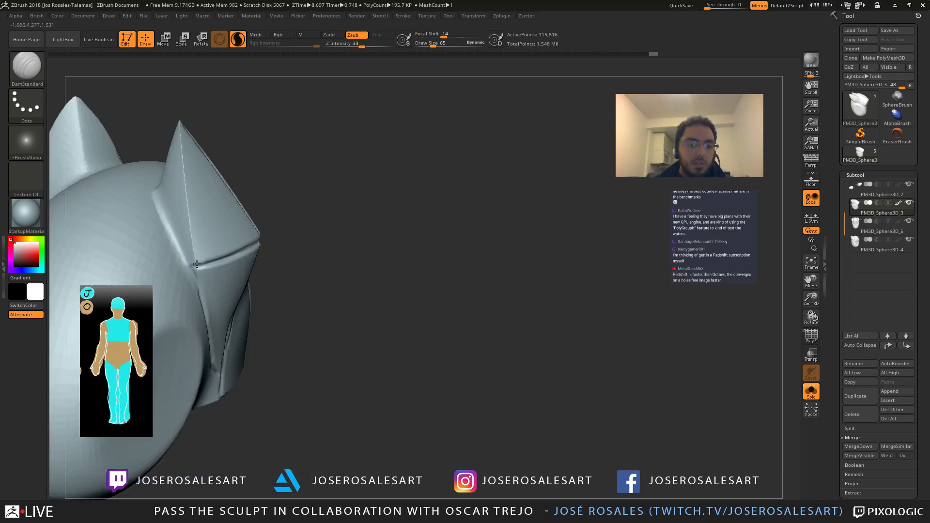
pyautogui.moveTo(193, 248); pyautogui.dragTo(181, 134)
pyautogui.moveTo(187, 185)
pyautogui.mouseDown()
pyautogui.moveTo(179, 128)
pyautogui.moveTo(190, 213)
pyautogui.mouseUp()
pyautogui.moveTo(190, 213)
pyautogui.mouseDown(button='right')
pyautogui.moveTo(234, 220)
pyautogui.moveTo(197, 259)
pyautogui.moveTo(230, 238)
pyautogui.moveTo(120, 221)
pyautogui.mouseUp(button='right')
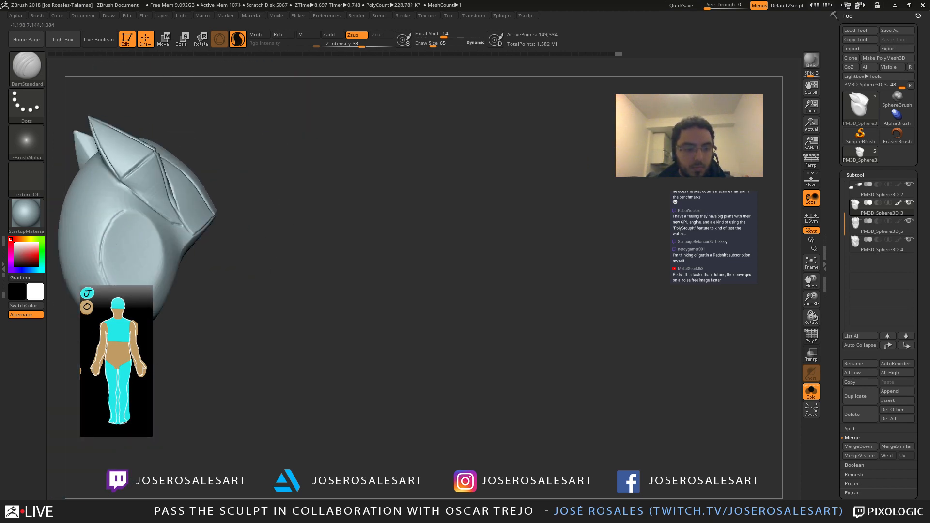
pyautogui.moveTo(143, 281); pyautogui.dragTo(158, 296, button='right')
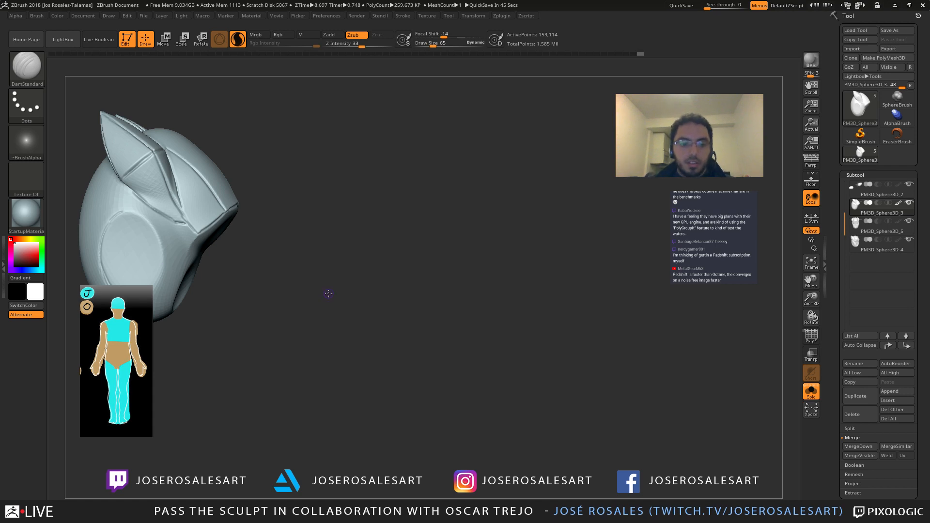
# Step: Deepen the oval side panel's outline by carving along its upper, lower and front edges
pyautogui.keyDown('alt'); pyautogui.moveTo(161, 184); pyautogui.dragTo(359, 197, button='right'); pyautogui.keyUp('alt')
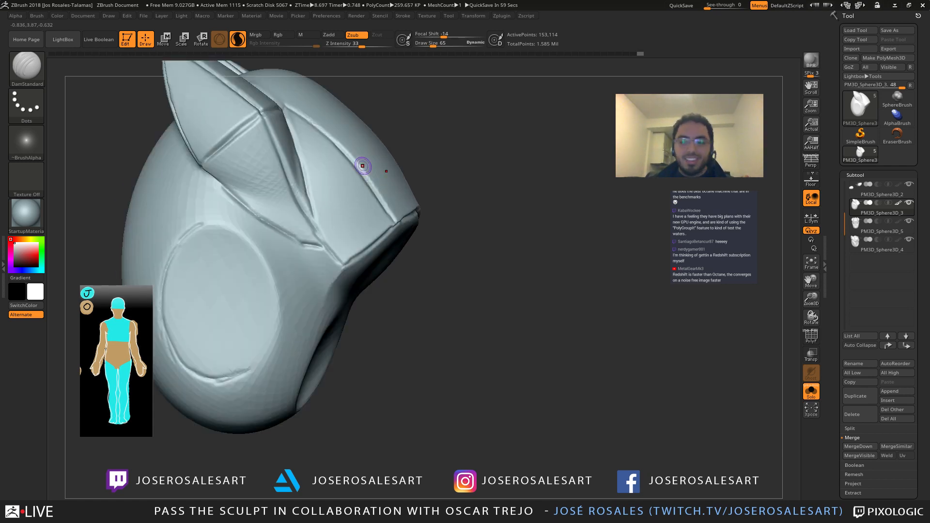
pyautogui.moveTo(253, 239)
pyautogui.mouseDown(button='right')
pyautogui.moveTo(261, 237)
pyautogui.moveTo(197, 239)
pyautogui.moveTo(187, 228)
pyautogui.mouseUp(button='right')
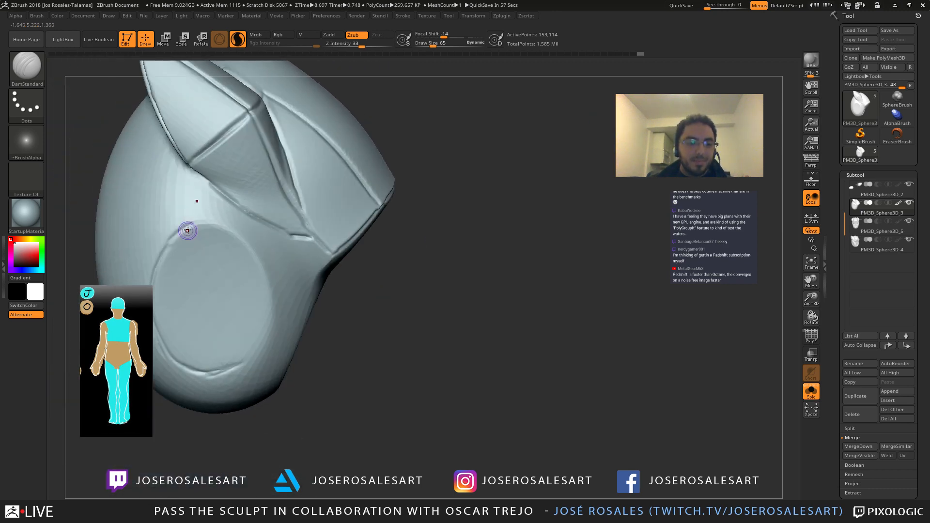
pyautogui.moveTo(182, 233); pyautogui.dragTo(216, 225)
pyautogui.moveTo(172, 240)
pyautogui.keyDown('alt'); pyautogui.mouseDown(button='right')
pyautogui.moveTo(167, 224)
pyautogui.moveTo(155, 237)
pyautogui.mouseUp(button='right'); pyautogui.keyUp('alt')
pyautogui.moveTo(223, 326); pyautogui.dragTo(212, 333)
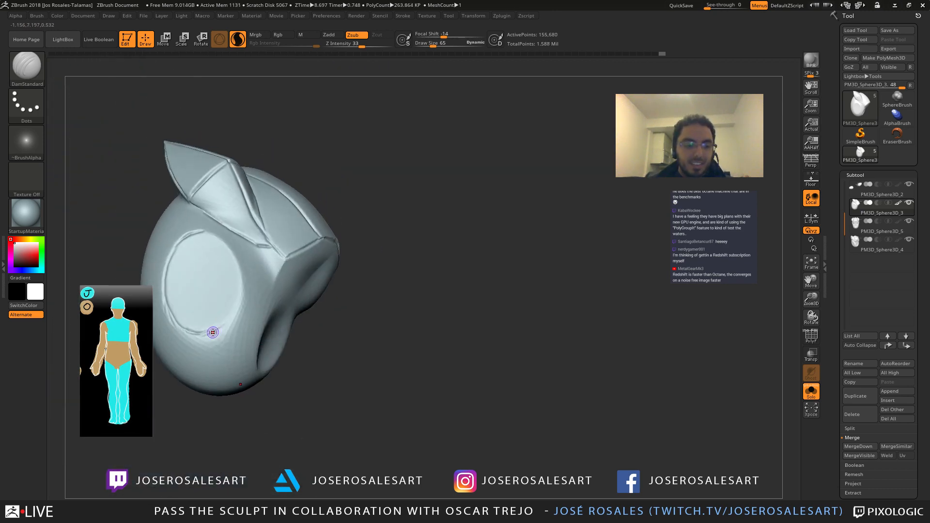
pyautogui.moveTo(240, 303); pyautogui.dragTo(242, 298, button='right')
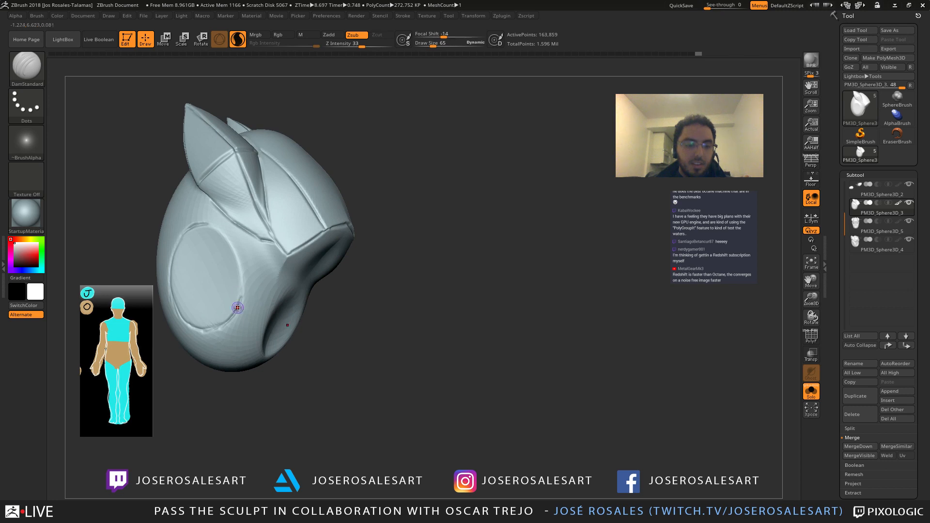
pyautogui.moveTo(359, 276); pyautogui.dragTo(189, 263, button='right')
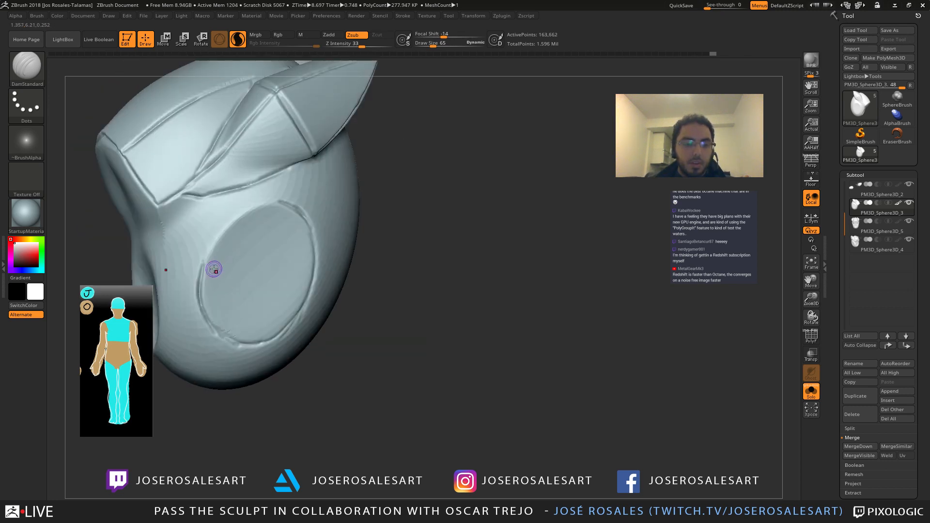
# Step: Carve the upper front edge of the oval side panel to close its outline
pyautogui.moveTo(215, 245); pyautogui.dragTo(259, 206)
pyautogui.hotkey('ctrl', 'z')
pyautogui.hotkey('ctrl', 'z')
pyautogui.hotkey('ctrl', 'z')
pyautogui.hotkey('ctrl', 'z')
pyautogui.hotkey('ctrl', 'z')
pyautogui.hotkey('ctrl', 'z')
pyautogui.hotkey('ctrl', 'z')
pyautogui.hotkey('ctrl', 'z')
pyautogui.hotkey('ctrl', 'z')
pyautogui.hotkey('ctrl', 'z')
pyautogui.moveTo(263, 207)
pyautogui.keyDown('alt'); pyautogui.mouseDown(button='right')
pyautogui.moveTo(218, 213)
pyautogui.moveTo(266, 222)
pyautogui.moveTo(274, 245)
pyautogui.moveTo(223, 220)
pyautogui.moveTo(228, 198)
pyautogui.mouseUp(button='right'); pyautogui.keyUp('alt')
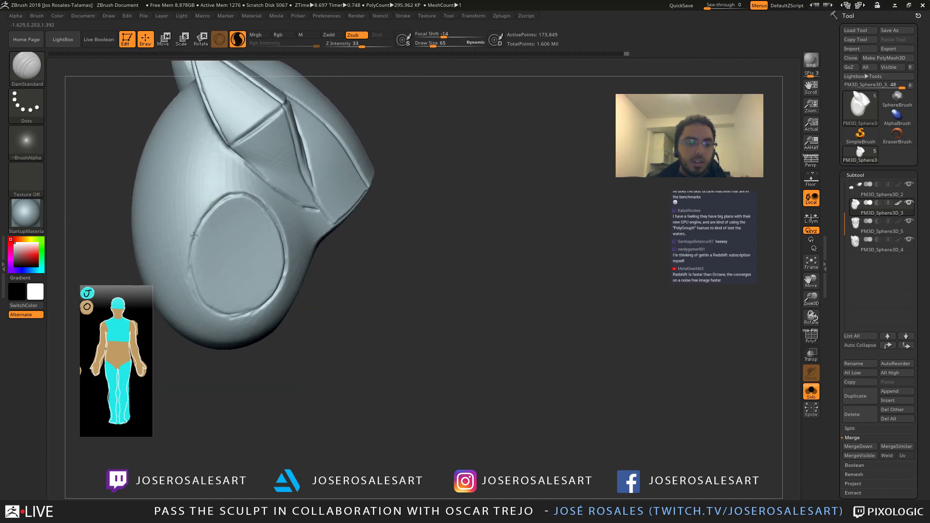
# Step: Carve a groove around the oval recess on the lower front of the helmet
pyautogui.moveTo(194, 235)
pyautogui.keyDown('alt'); pyautogui.mouseDown(button='right')
pyautogui.moveTo(182, 236)
pyautogui.moveTo(204, 262)
pyautogui.moveTo(302, 310)
pyautogui.mouseUp(button='right'); pyautogui.keyUp('alt')
pyautogui.keyDown('ctrl'); pyautogui.moveTo(302, 310); pyautogui.dragTo(343, 328, button='right'); pyautogui.keyUp('ctrl')
pyautogui.keyDown('ctrl'); pyautogui.moveTo(352, 280); pyautogui.dragTo(359, 257, button='right'); pyautogui.keyUp('ctrl')
pyautogui.moveTo(358, 257)
pyautogui.mouseDown(button='right')
pyautogui.moveTo(374, 302)
pyautogui.moveTo(408, 323)
pyautogui.mouseUp(button='right')
pyautogui.moveTo(412, 320); pyautogui.dragTo(395, 321)
pyautogui.moveTo(395, 320)
pyautogui.mouseDown(button='right')
pyautogui.moveTo(378, 318)
pyautogui.moveTo(416, 276)
pyautogui.moveTo(401, 265)
pyautogui.moveTo(299, 260)
pyautogui.moveTo(338, 305)
pyautogui.mouseUp(button='right')
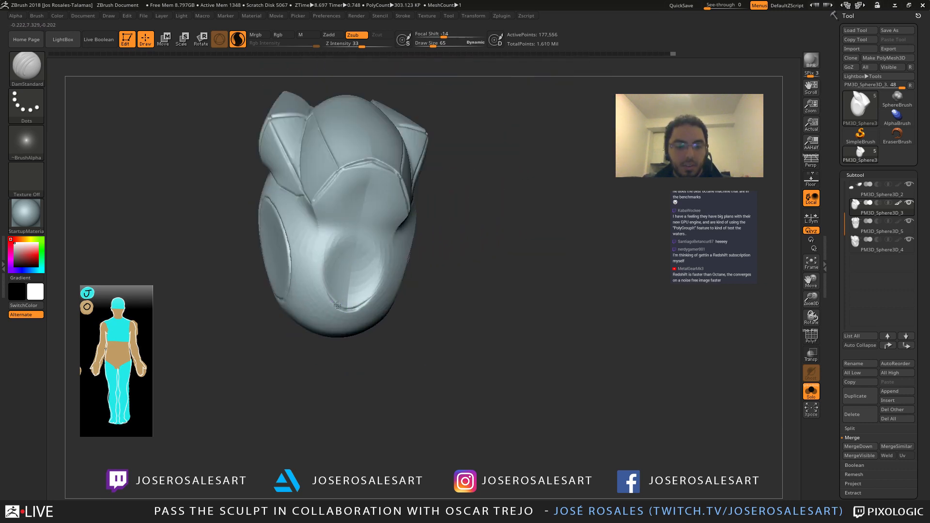
pyautogui.moveTo(323, 270); pyautogui.dragTo(357, 229)
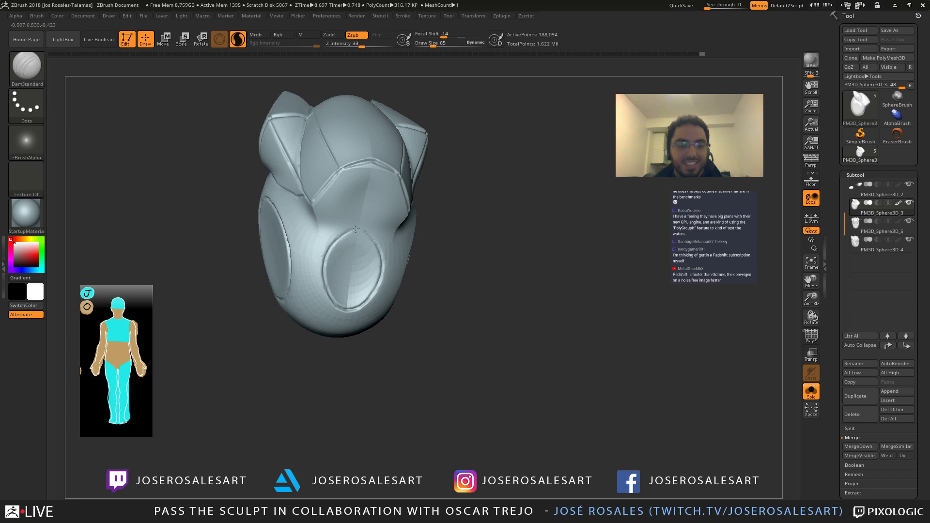
# Step: Carve a short groove from the brow's lower corner down between the front and side ovals
pyautogui.moveTo(361, 229); pyautogui.dragTo(424, 249, button='right')
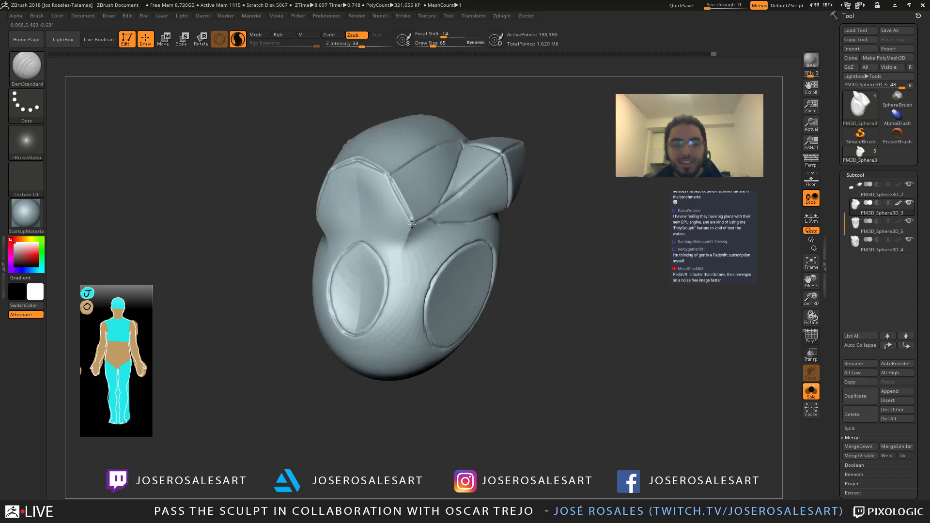
pyautogui.moveTo(412, 231); pyautogui.dragTo(392, 252)
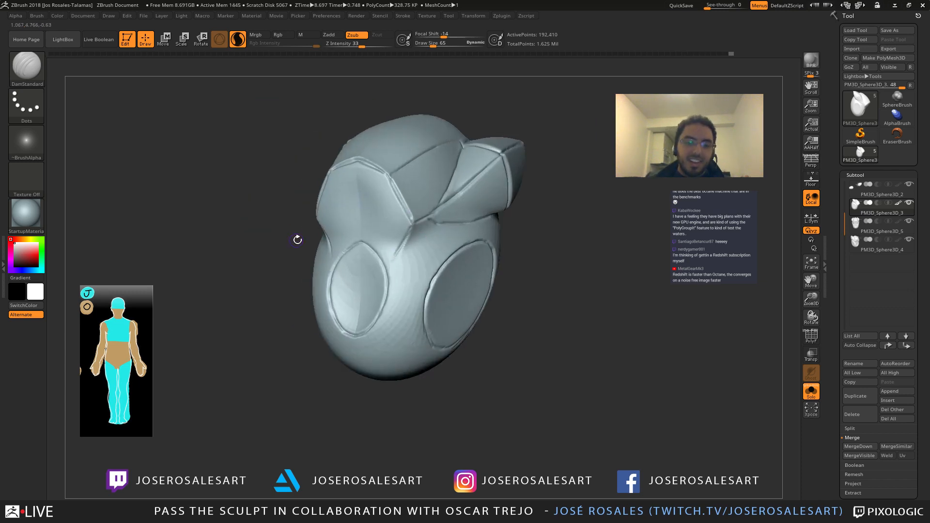
pyautogui.moveTo(298, 239)
pyautogui.mouseDown(button='right')
pyautogui.moveTo(312, 312)
pyautogui.moveTo(336, 215)
pyautogui.moveTo(451, 205)
pyautogui.moveTo(535, 174)
pyautogui.mouseUp(button='right')
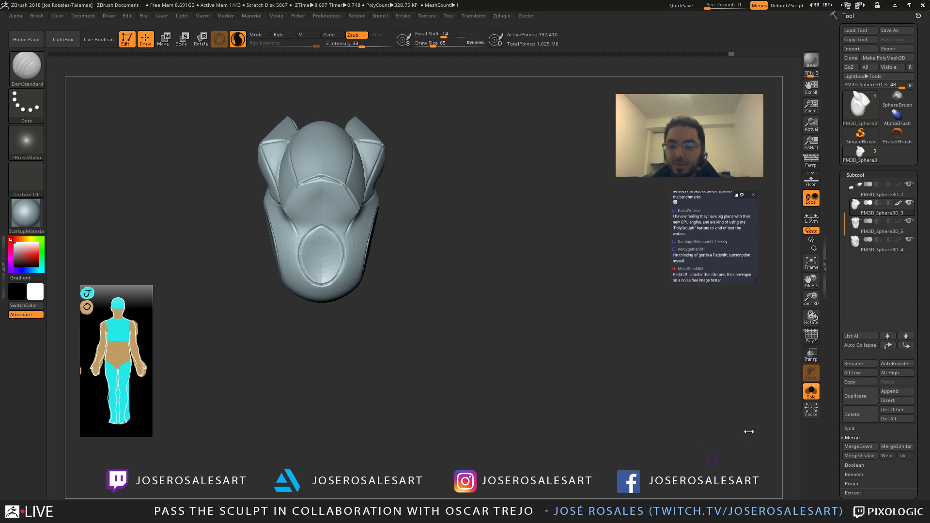
pyautogui.scroll(1, 740, 264)
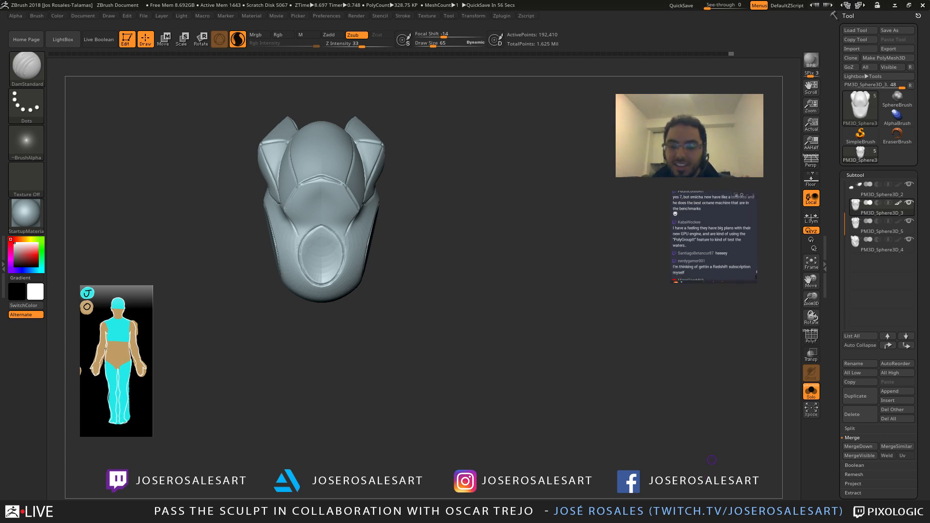
pyautogui.scroll(1, 756, 273)
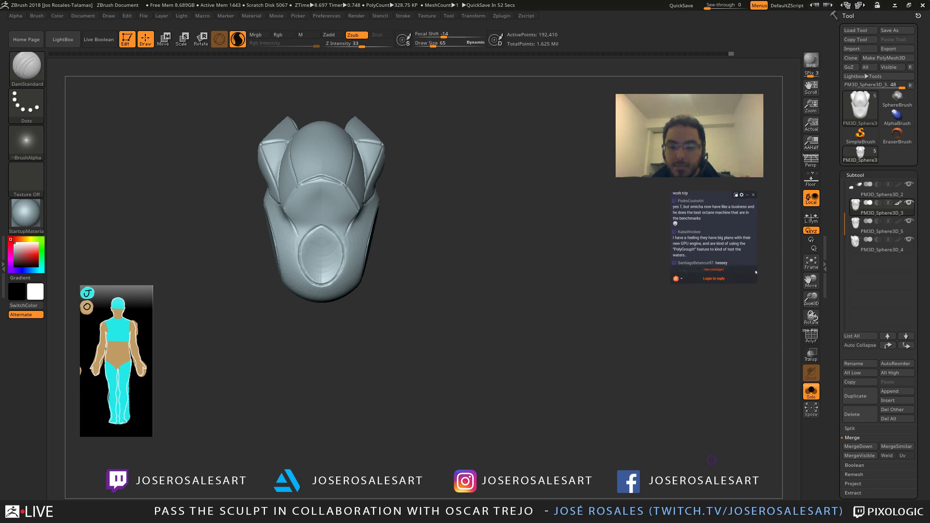
pyautogui.scroll(-3, 756, 273)
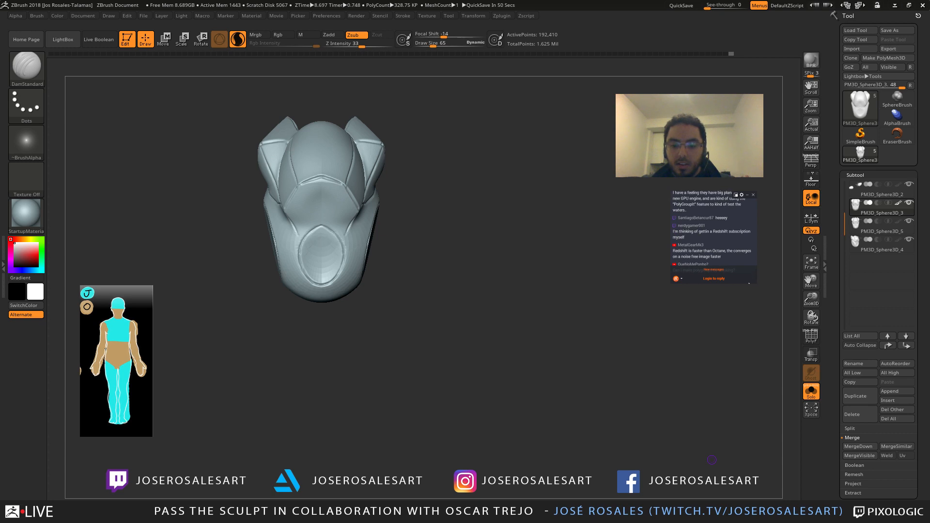
pyautogui.click(721, 272)
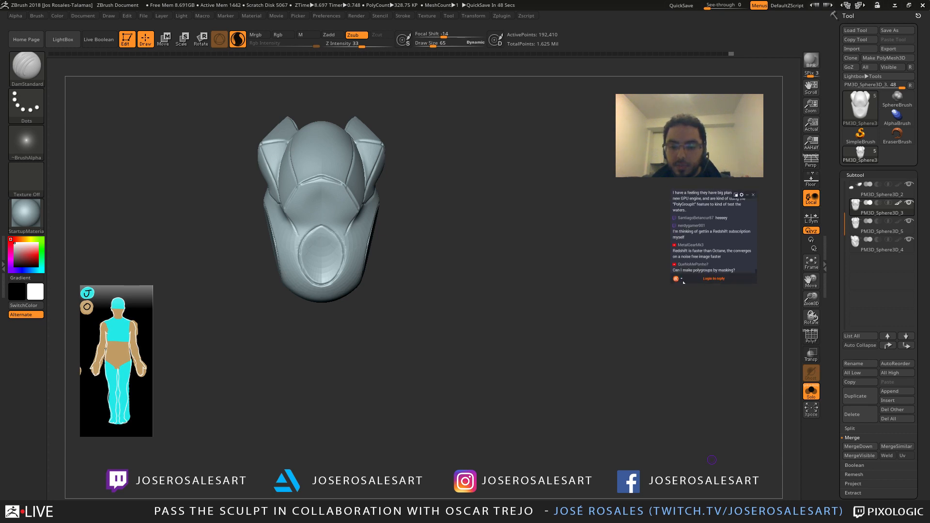
# Step: Mask two patches on the forehead and crown, turn each into a polygroup, and show the polyframe
pyautogui.moveTo(713, 460); pyautogui.dragTo(611, 417)
pyautogui.moveTo(387, 218)
pyautogui.keyDown('ctrl'); pyautogui.mouseDown(button='right')
pyautogui.moveTo(351, 140)
pyautogui.moveTo(344, 196)
pyautogui.moveTo(363, 204)
pyautogui.mouseUp(button='right'); pyautogui.keyUp('ctrl')
pyautogui.keyDown('ctrl'); pyautogui.moveTo(363, 204); pyautogui.dragTo(354, 264, button='right'); pyautogui.keyUp('ctrl')
pyautogui.moveTo(328, 230)
pyautogui.keyDown('ctrl'); pyautogui.mouseDown()
pyautogui.moveTo(348, 178)
pyautogui.moveTo(369, 192)
pyautogui.moveTo(356, 252)
pyautogui.moveTo(380, 204)
pyautogui.mouseUp(); pyautogui.keyUp('ctrl')
pyautogui.hotkey('ctrl', 'w')
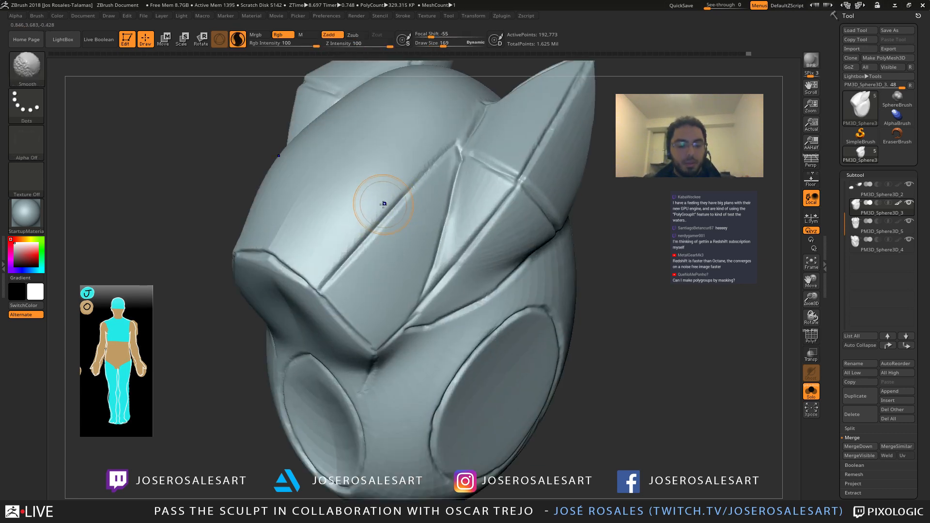
pyautogui.hotkey('shift', 'f')
pyautogui.moveTo(382, 205)
pyautogui.mouseDown(button='right')
pyautogui.moveTo(364, 221)
pyautogui.moveTo(341, 219)
pyautogui.mouseUp(button='right')
pyautogui.keyDown('ctrl'); pyautogui.moveTo(361, 133); pyautogui.dragTo(383, 158); pyautogui.keyUp('ctrl')
pyautogui.hotkey('ctrl', 'w')
# Step: Choose MaskLasso for masking and try to create a polygroup from a lassoed ear area
pyautogui.moveTo(459, 199)
pyautogui.mouseDown(button='right')
pyautogui.moveTo(412, 243)
pyautogui.moveTo(388, 228)
pyautogui.mouseUp(button='right')
pyautogui.keyDown('ctrl'); pyautogui.click(27, 69); pyautogui.keyUp('ctrl')
pyautogui.keyDown('ctrl'); pyautogui.click(190, 118); pyautogui.keyUp('ctrl')
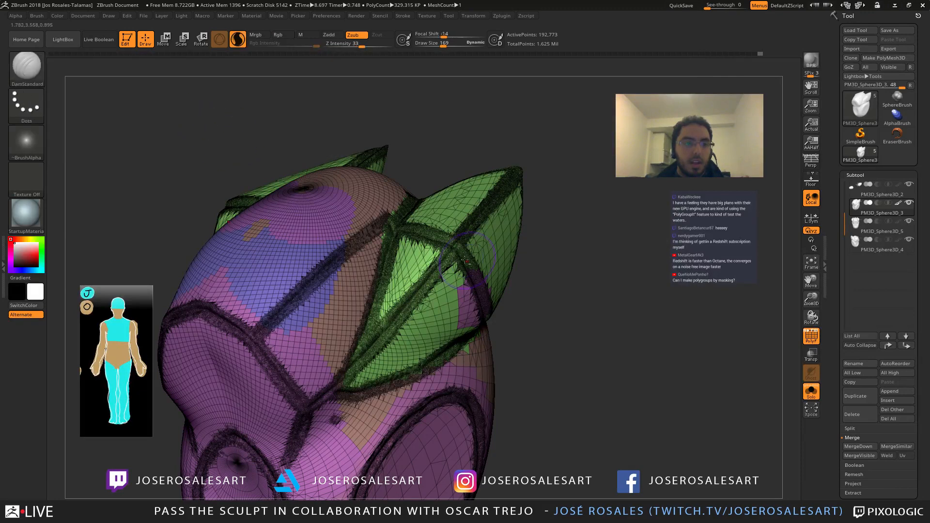
pyautogui.moveTo(529, 225)
pyautogui.keyDown('alt'); pyautogui.mouseDown(button='right')
pyautogui.moveTo(505, 141)
pyautogui.moveTo(473, 150)
pyautogui.moveTo(486, 154)
pyautogui.mouseUp(button='right'); pyautogui.keyUp('alt')
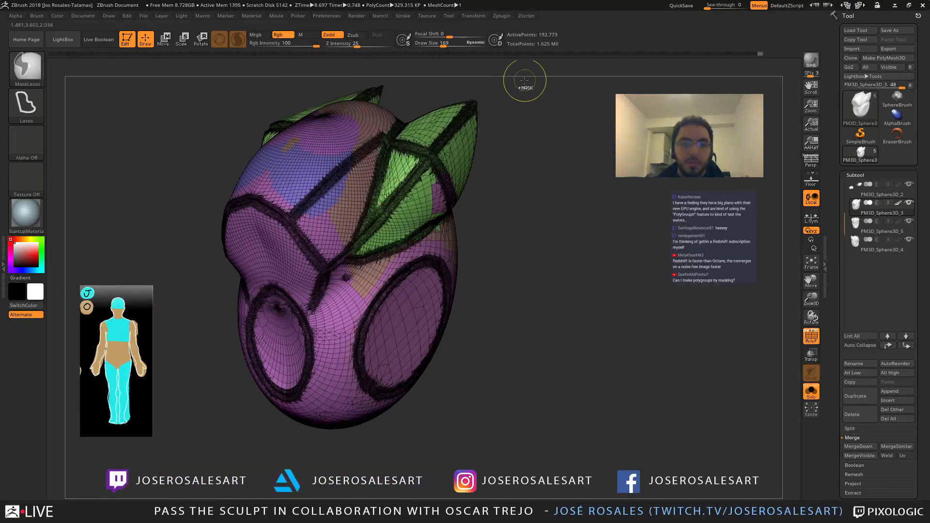
pyautogui.moveTo(513, 83)
pyautogui.keyDown('ctrl'); pyautogui.mouseDown()
pyautogui.moveTo(402, 90)
pyautogui.moveTo(445, 425)
pyautogui.moveTo(546, 171)
pyautogui.mouseUp(); pyautogui.keyUp('ctrl')
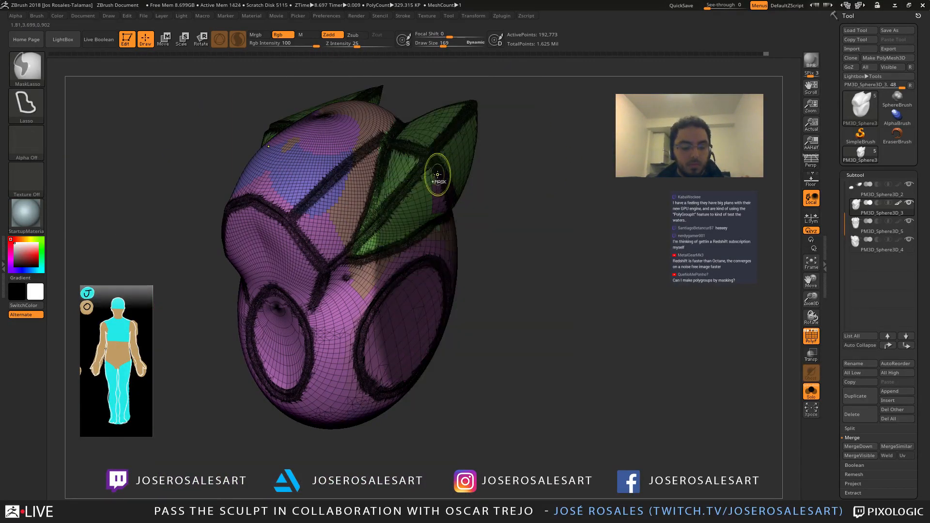
pyautogui.hotkey('ctrl', 'w')
pyautogui.moveTo(563, 183)
pyautogui.mouseDown(button='right')
pyautogui.moveTo(488, 219)
pyautogui.moveTo(539, 188)
pyautogui.moveTo(519, 205)
pyautogui.mouseUp(button='right')
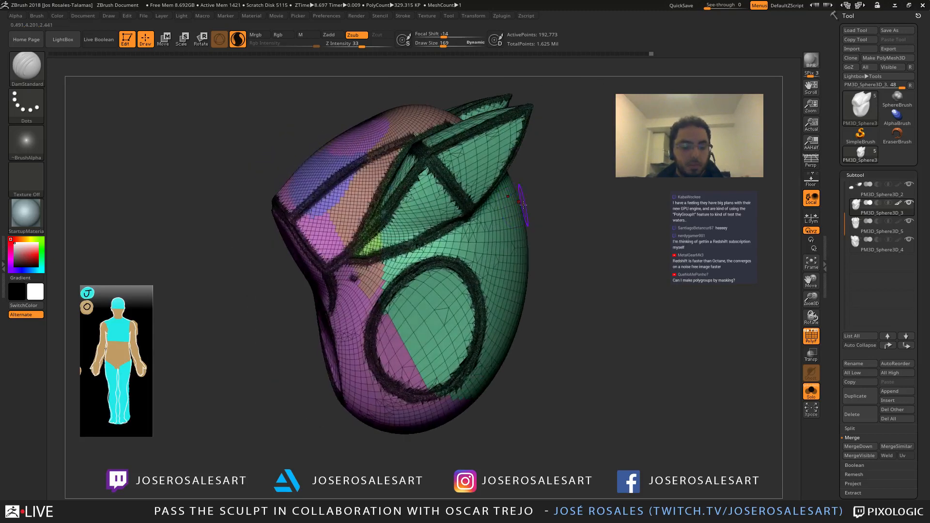
# Step: Undo the lasso-based ear polygroup and hide the polyframe
pyautogui.hotkey('ctrl', 'z')
pyautogui.hotkey('ctrl', 'w')
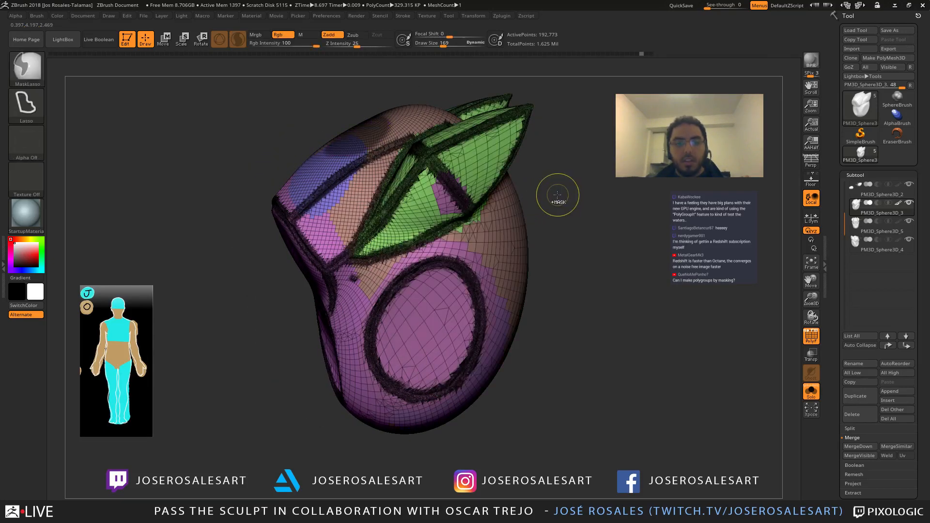
pyautogui.hotkey('shift', 'f')
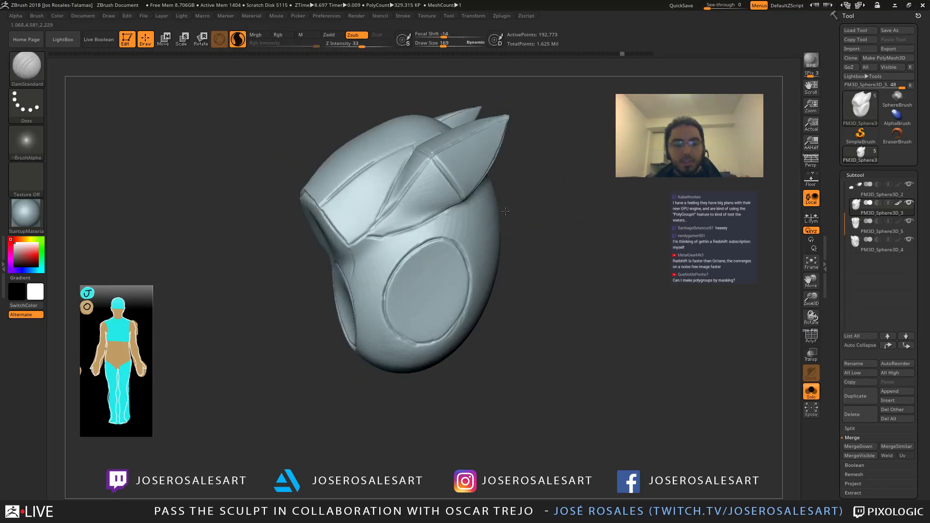
# Step: Examine the polygroups of the PM3D_Sphere3D_4 subtool with the polyframe shown, and return to PM3D_Sphere3D_3 with it hidden
pyautogui.click(854, 247)
pyautogui.moveTo(401, 263); pyautogui.dragTo(441, 265, button='right')
pyautogui.hotkey('shift', 'f')
pyautogui.press('s')
pyautogui.moveTo(441, 265); pyautogui.dragTo(440, 265)
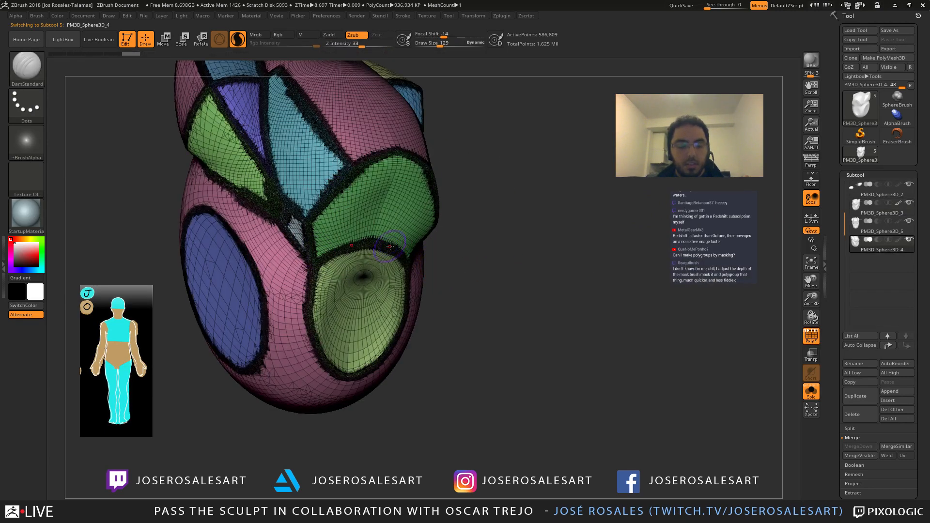
pyautogui.moveTo(390, 247); pyautogui.dragTo(782, 192, button='right')
pyautogui.click(859, 209)
pyautogui.moveTo(567, 218)
pyautogui.keyDown('alt'); pyautogui.mouseDown(button='right')
pyautogui.moveTo(446, 228)
pyautogui.moveTo(433, 245)
pyautogui.moveTo(451, 262)
pyautogui.mouseUp(button='right'); pyautogui.keyUp('alt')
pyautogui.hotkey('shift', 'f')
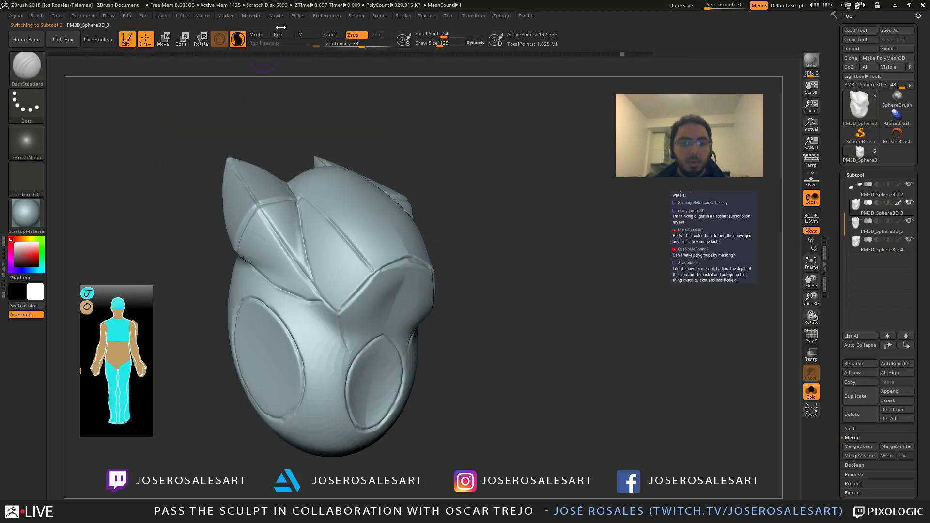
# Step: Open the helmet in PolyGroupIt and seed a group on the panel between forehead and ear with a value of 0.04
pyautogui.moveTo(480, 188); pyautogui.dragTo(450, 158, button='right')
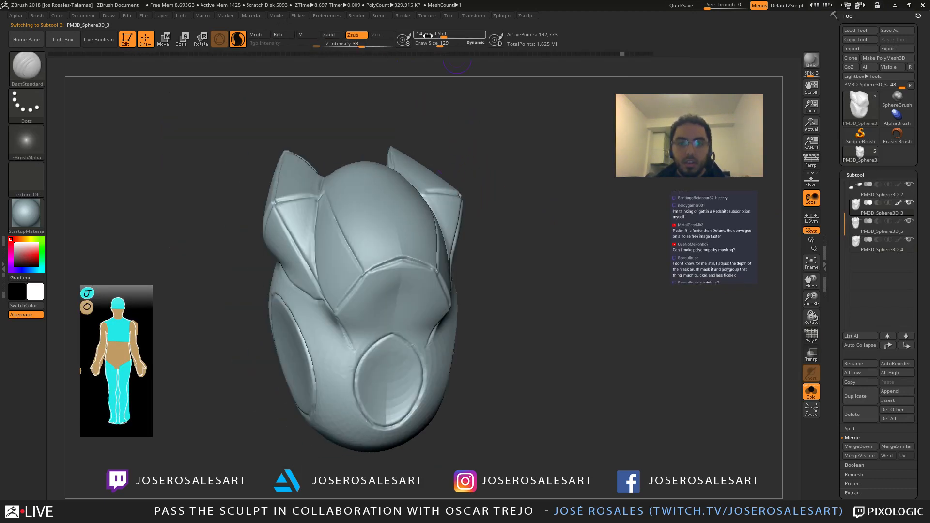
pyautogui.click(499, 16)
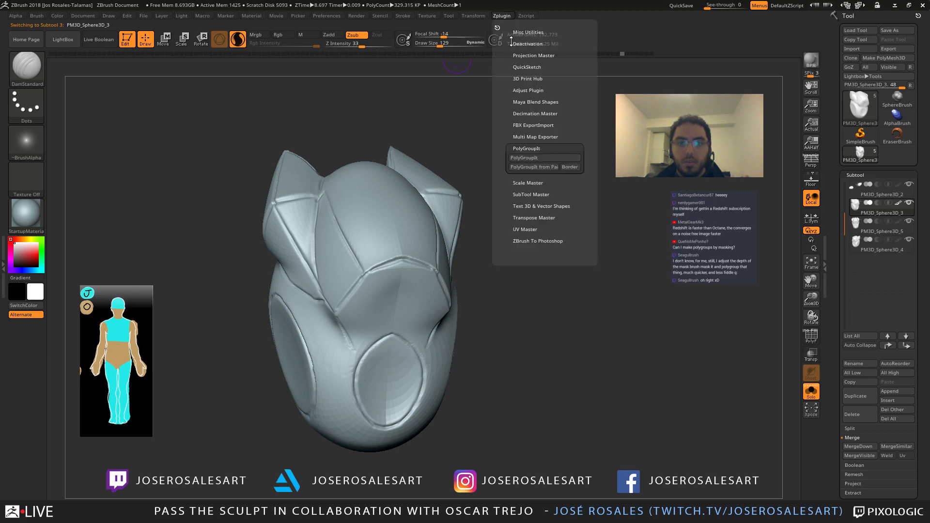
pyautogui.click(537, 161)
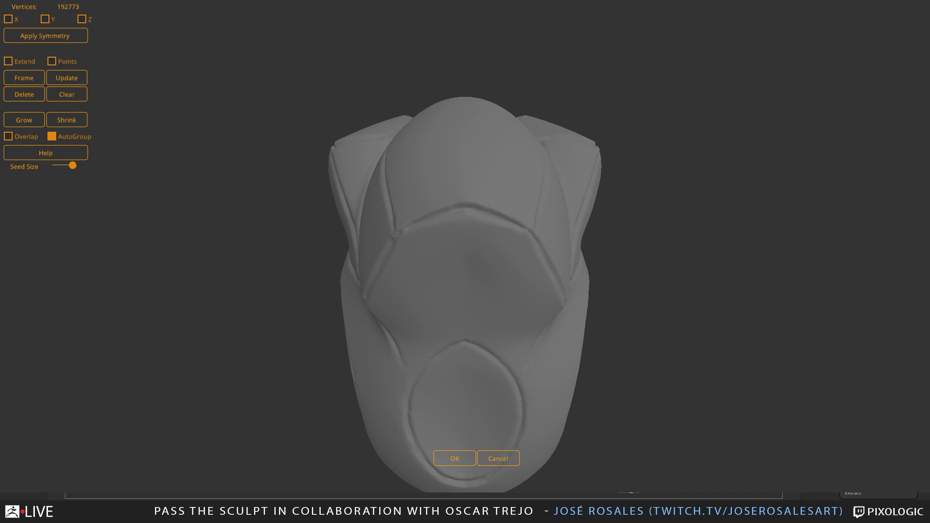
pyautogui.moveTo(587, 204)
pyautogui.mouseDown()
pyautogui.moveTo(475, 216)
pyautogui.moveTo(384, 137)
pyautogui.moveTo(370, 173)
pyautogui.moveTo(334, 172)
pyautogui.moveTo(436, 220)
pyautogui.moveTo(374, 240)
pyautogui.mouseUp()
pyautogui.moveTo(564, 226)
pyautogui.mouseDown()
pyautogui.moveTo(592, 216)
pyautogui.moveTo(565, 224)
pyautogui.moveTo(606, 232)
pyautogui.mouseUp()
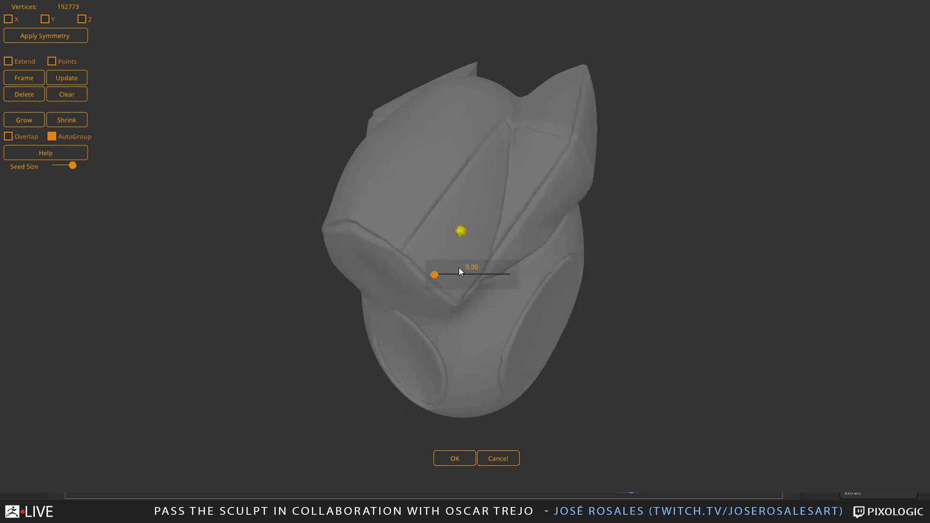
pyautogui.moveTo(437, 275); pyautogui.dragTo(441, 277)
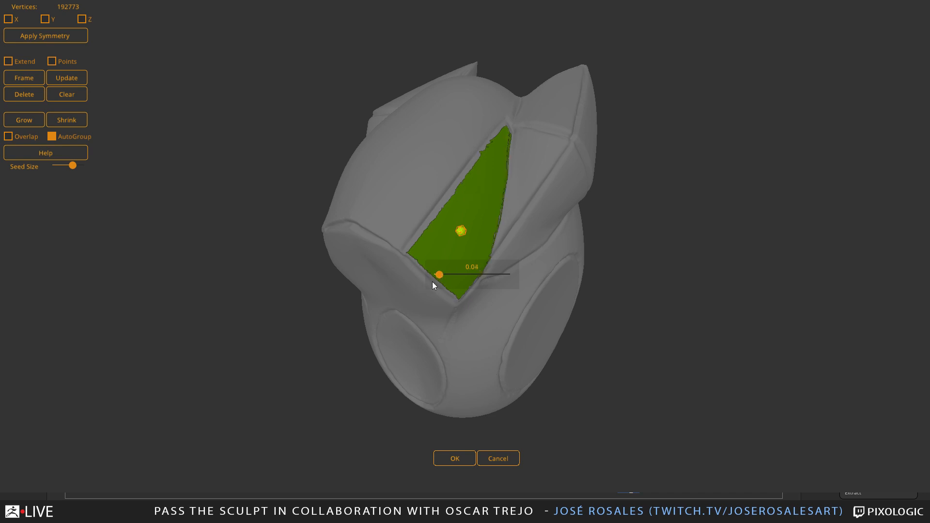
# Step: Add PolyGroupIt seeds to the ear's two front panels and its two outer side panels
pyautogui.click(531, 159)
pyautogui.click(553, 104)
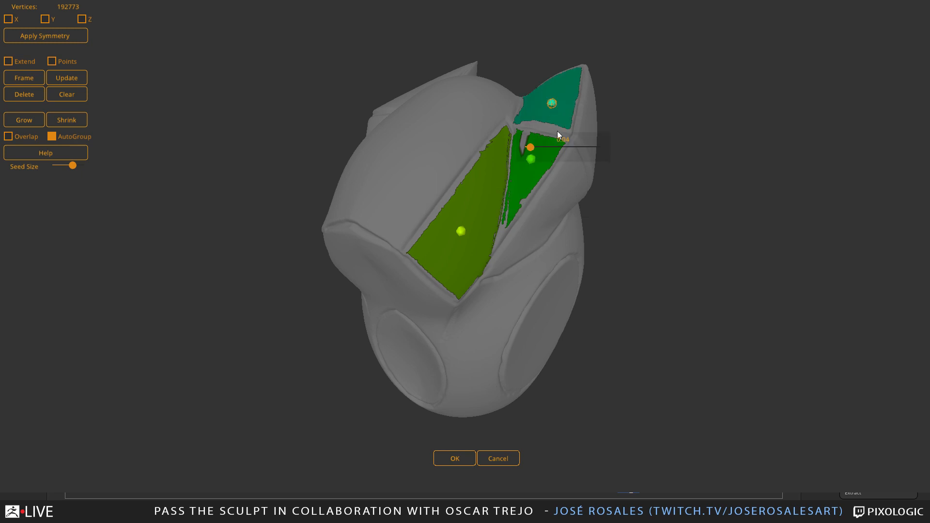
pyautogui.moveTo(669, 172); pyautogui.dragTo(527, 208)
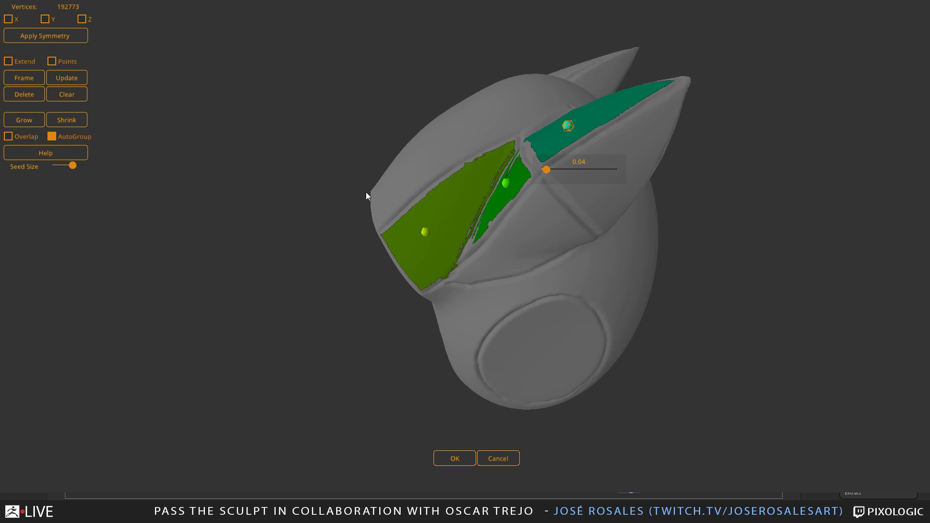
pyautogui.click(520, 239)
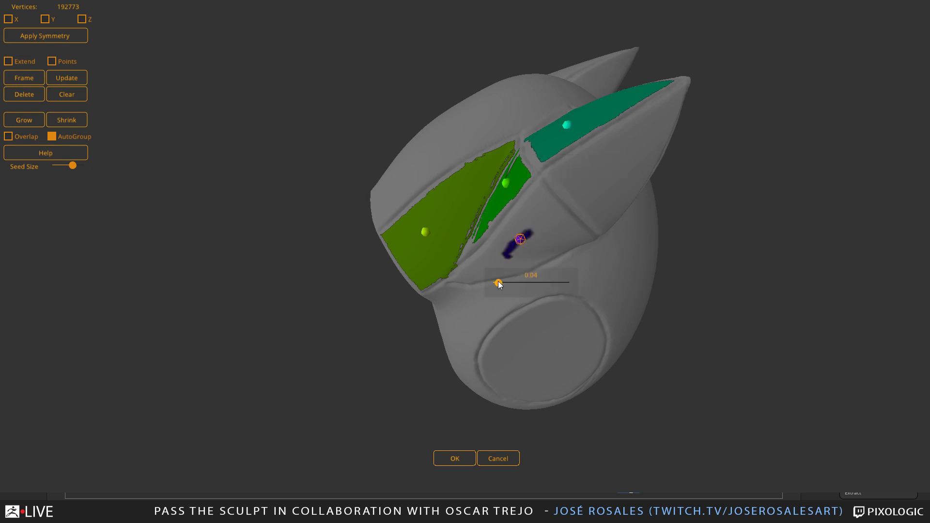
pyautogui.click(612, 163)
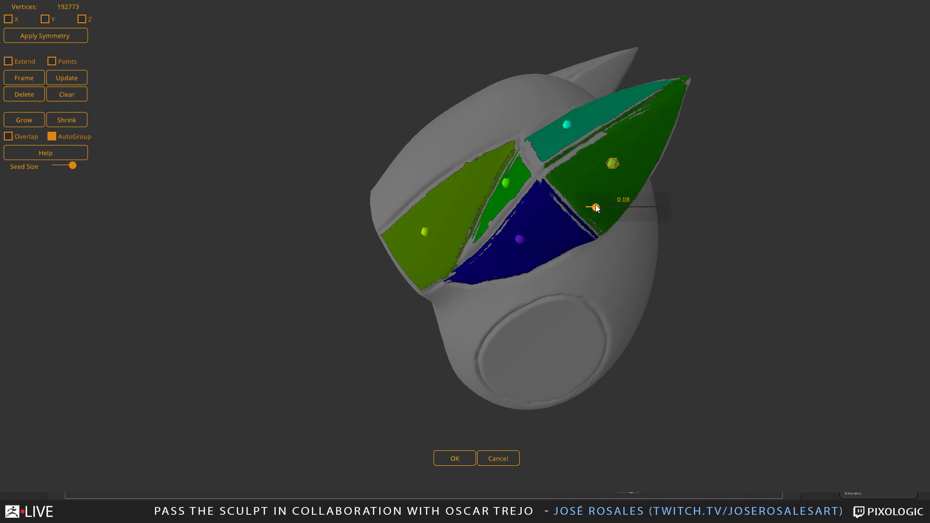
# Step: Try PolyGroupIt seeds on the helmet's front oval panel and the round side panel, and undo them
pyautogui.moveTo(669, 180); pyautogui.dragTo(448, 327)
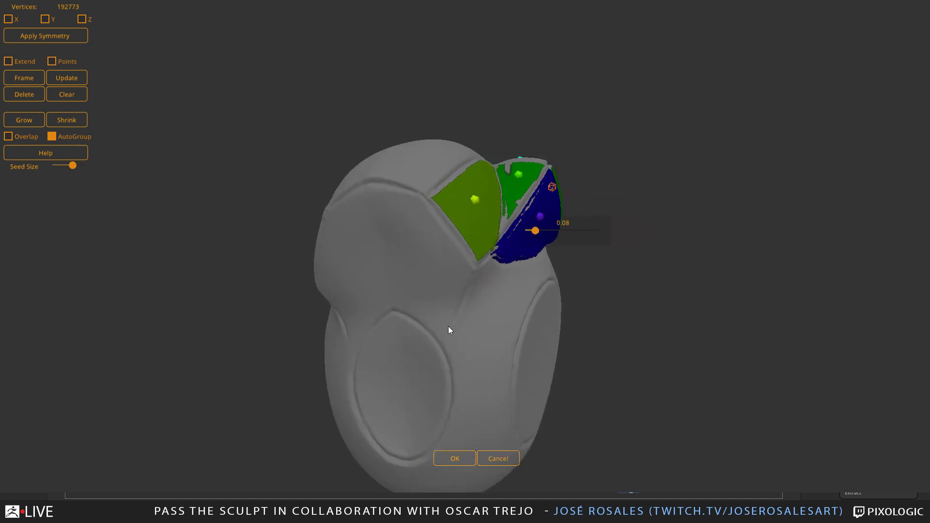
pyautogui.click(401, 395)
pyautogui.moveTo(484, 394); pyautogui.dragTo(448, 180)
pyautogui.click(348, 199)
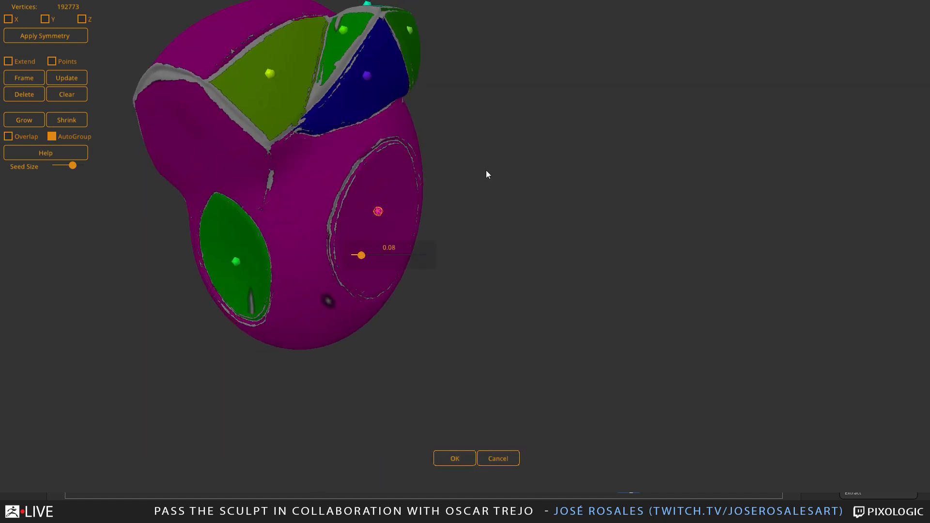
pyautogui.hotkey('ctrl', 'z')
pyautogui.moveTo(482, 233); pyautogui.dragTo(435, 245)
pyautogui.moveTo(355, 305); pyautogui.dragTo(455, 318)
pyautogui.moveTo(435, 270); pyautogui.dragTo(330, 237)
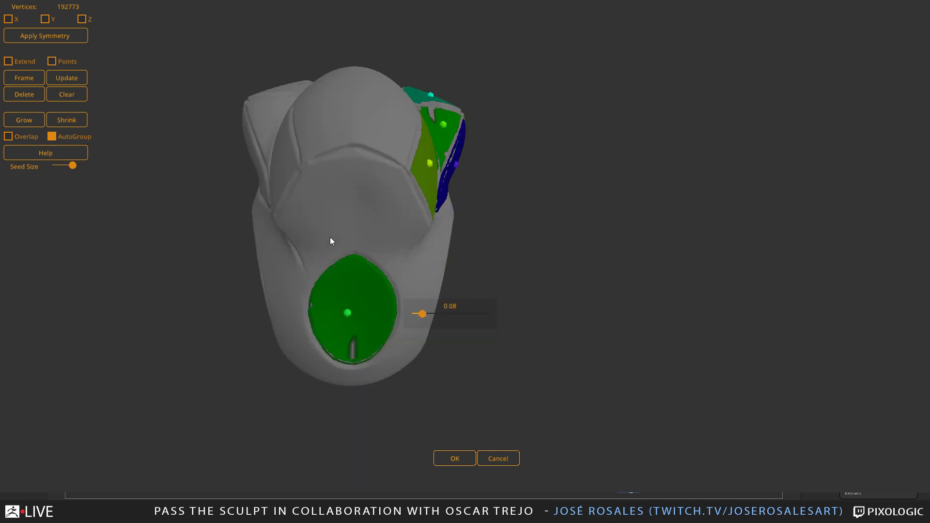
pyautogui.hotkey('ctrl', 'z')
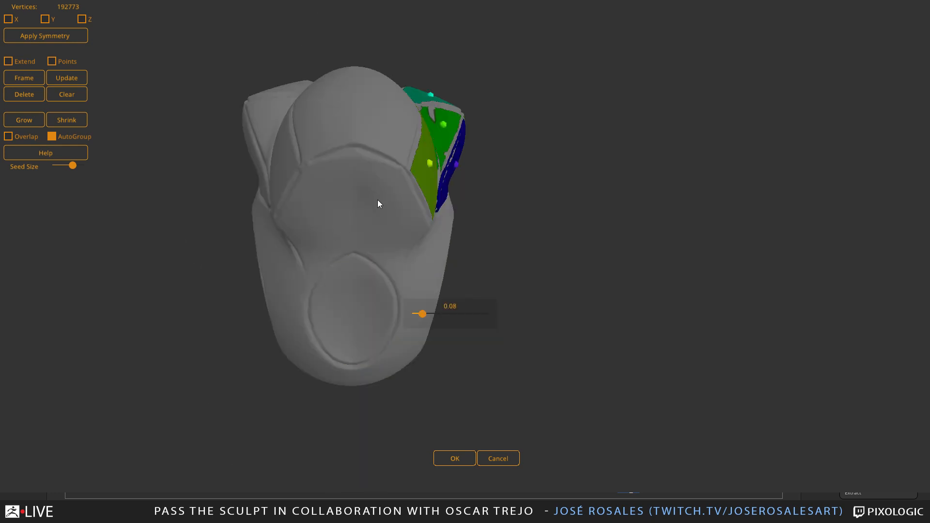
# Step: Turn on X symmetry for the existing ear and temple seeds and apply it
pyautogui.click(8, 19)
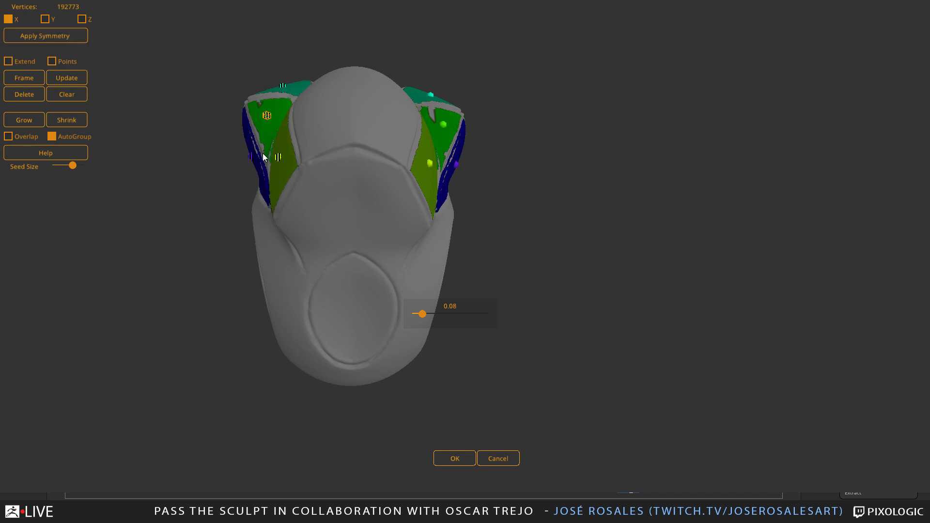
pyautogui.moveTo(341, 143); pyautogui.dragTo(401, 231)
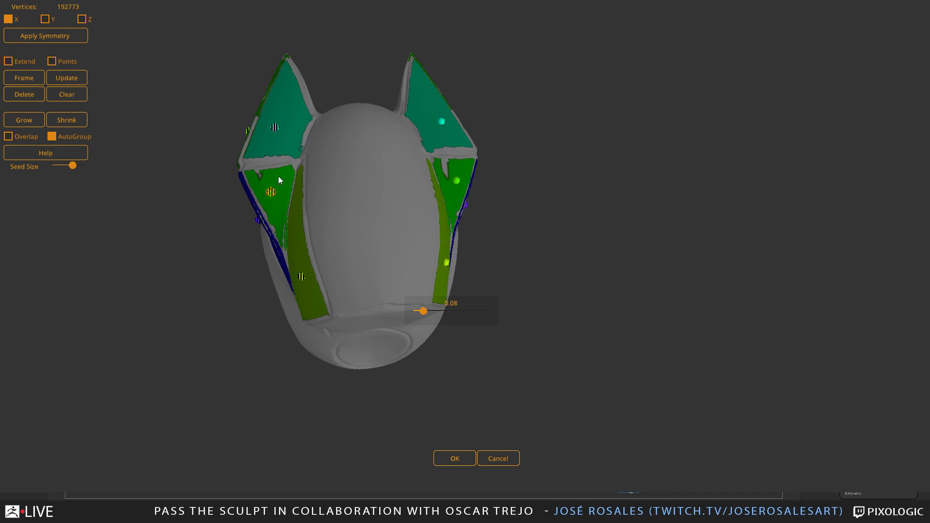
pyautogui.moveTo(484, 194); pyautogui.dragTo(524, 223)
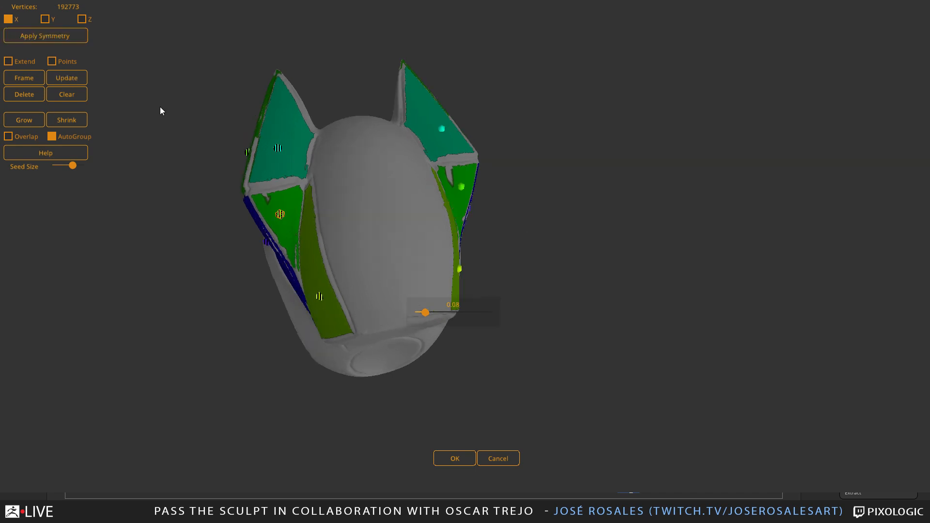
pyautogui.moveTo(390, 177); pyautogui.dragTo(291, 164)
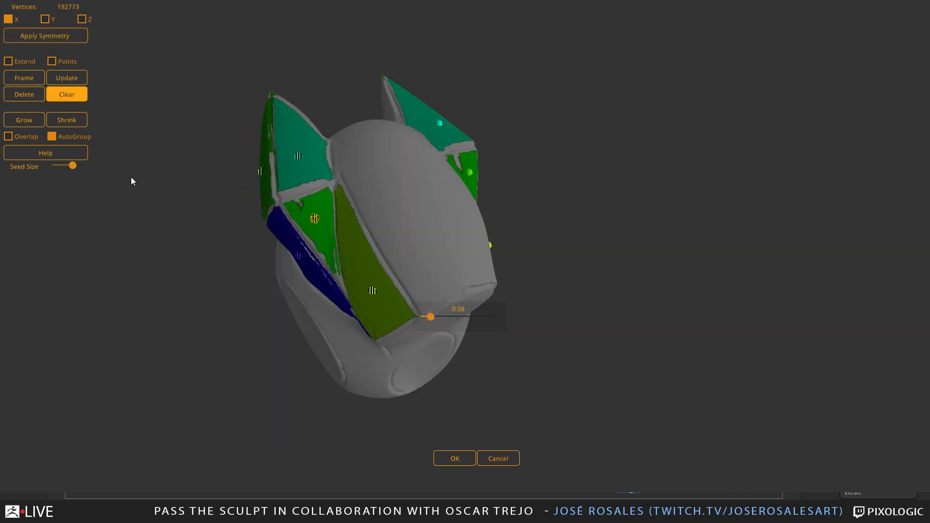
pyautogui.click(42, 36)
# Step: Try a seed on the forehead panel, undo the recent seeds, and try applying Z symmetry instead
pyautogui.moveTo(438, 259); pyautogui.dragTo(359, 153)
pyautogui.click(360, 158)
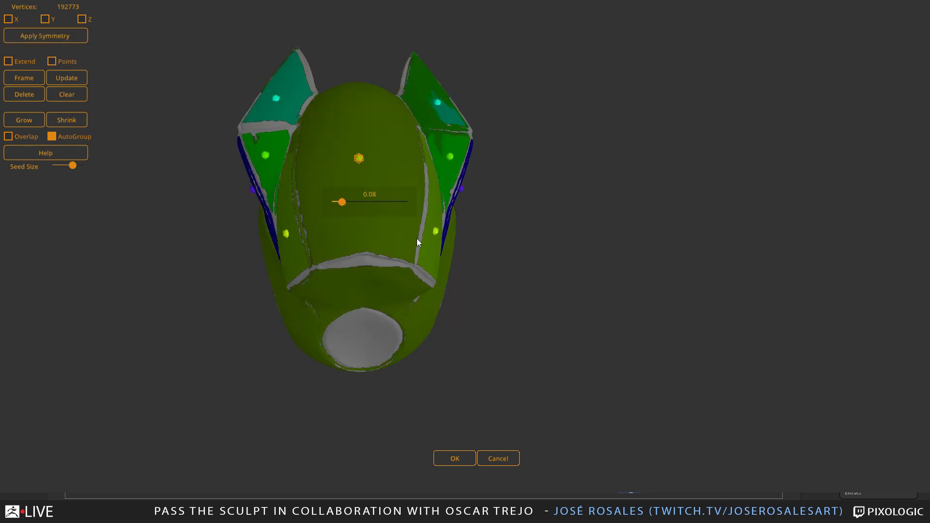
pyautogui.moveTo(419, 242); pyautogui.dragTo(394, 212)
pyautogui.moveTo(338, 177); pyautogui.dragTo(364, 341)
pyautogui.moveTo(355, 304); pyautogui.dragTo(405, 185)
pyautogui.press('z')
pyautogui.press('Delete')
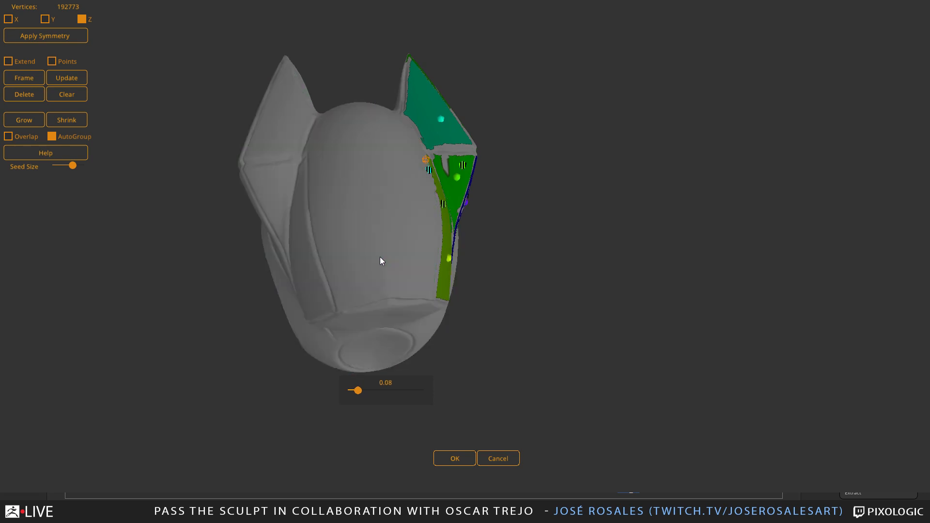
pyautogui.moveTo(380, 257); pyautogui.dragTo(373, 227, button='right')
pyautogui.click(18, 32)
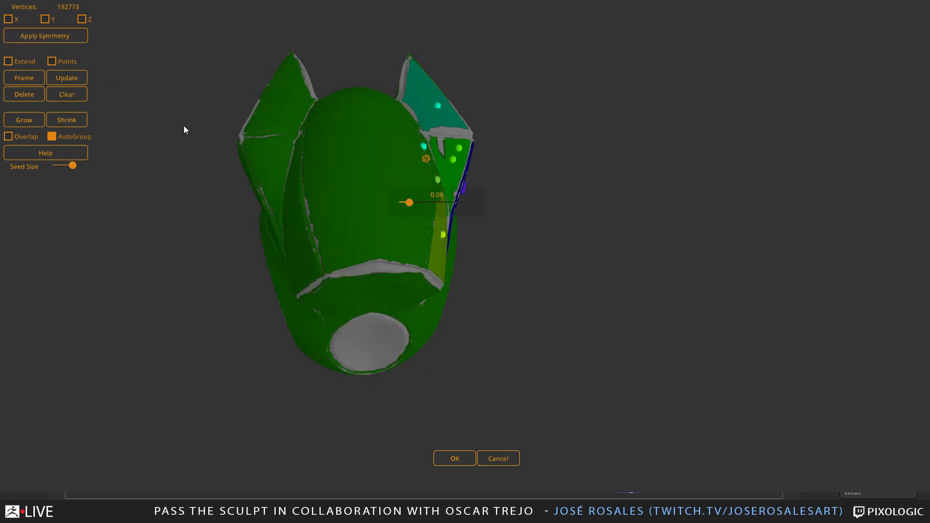
# Step: Mirror the seeds across X, apply the symmetry, and add a seed to the front oval panel
pyautogui.click(8, 19)
pyautogui.click(29, 36)
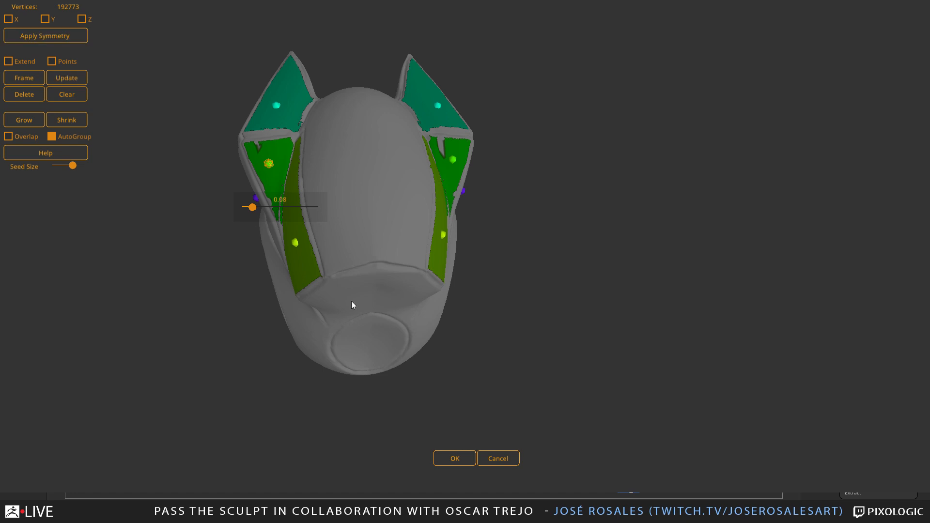
pyautogui.click(367, 342)
# Step: Seed the lower outer ear panel on both sides and the upper outer ear panel with a value of 0.06
pyautogui.moveTo(409, 325); pyautogui.dragTo(394, 257, button='right')
pyautogui.click(397, 243)
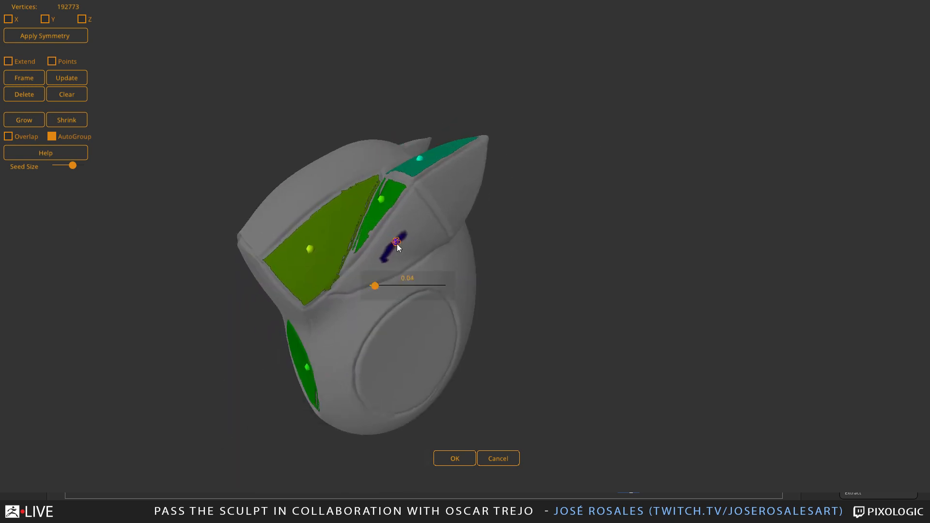
pyautogui.moveTo(392, 282); pyautogui.dragTo(580, 202, button='right')
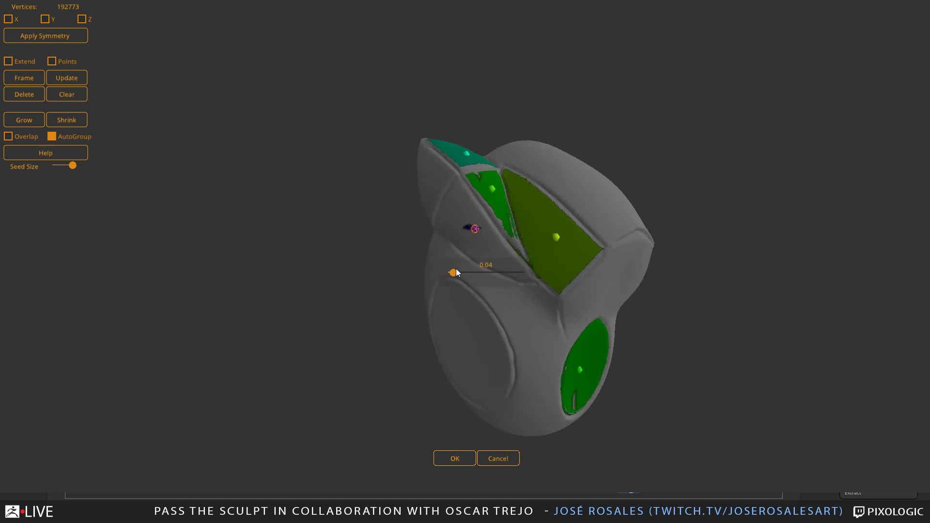
pyautogui.moveTo(454, 273); pyautogui.dragTo(455, 272)
pyautogui.moveTo(498, 245); pyautogui.dragTo(429, 193, button='right')
pyautogui.doubleClick(474, 213)
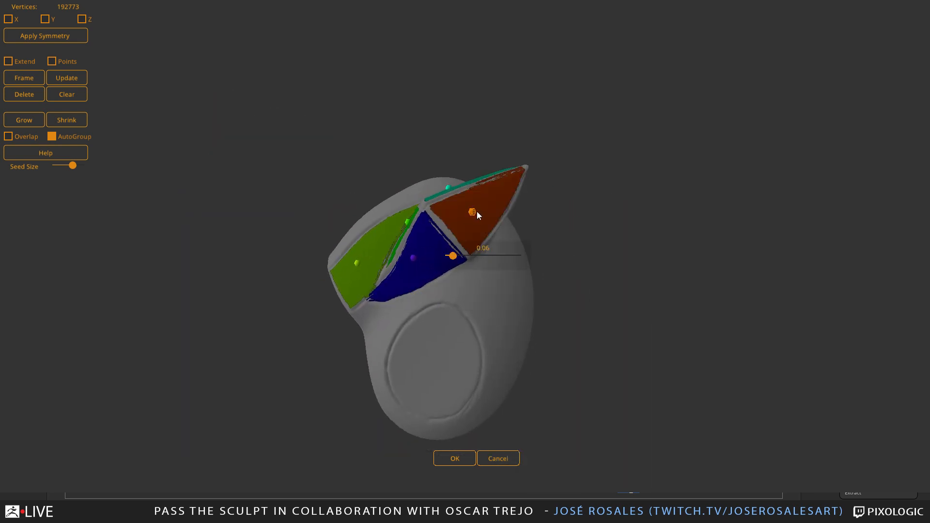
pyautogui.moveTo(477, 212); pyautogui.dragTo(415, 208, button='right')
# Step: Enable Extend so the seeded groups fill the whole helmet, and accept the PolyGroupIt result
pyautogui.moveTo(618, 221); pyautogui.dragTo(356, 124, button='right')
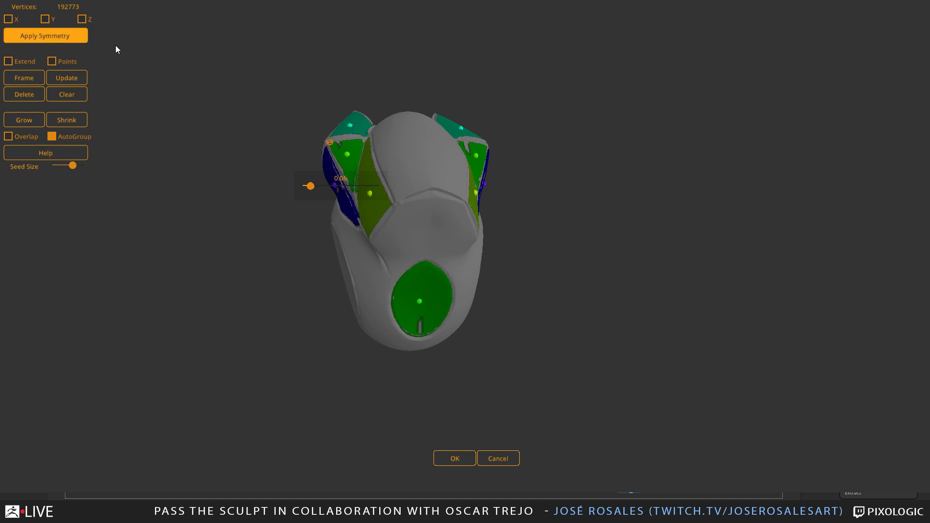
pyautogui.click(21, 62)
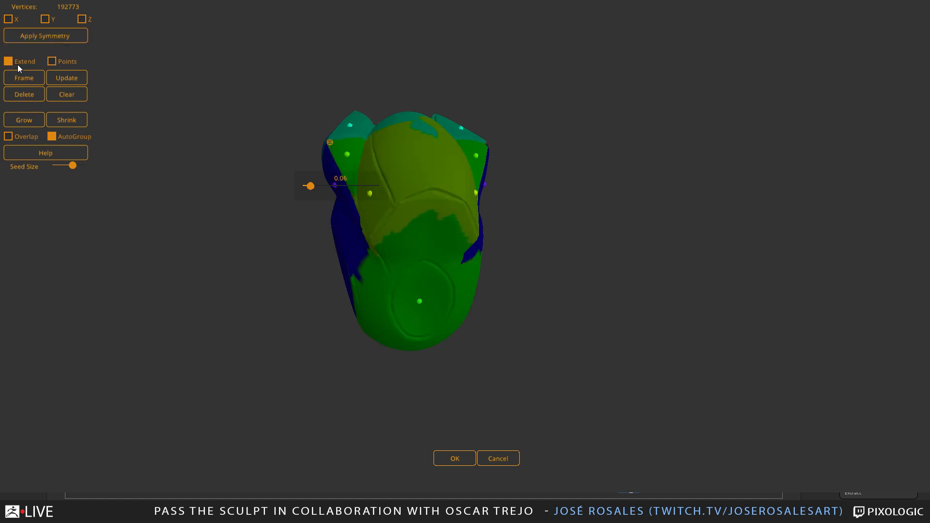
pyautogui.click(488, 174)
pyautogui.moveTo(489, 175); pyautogui.dragTo(388, 288, button='right')
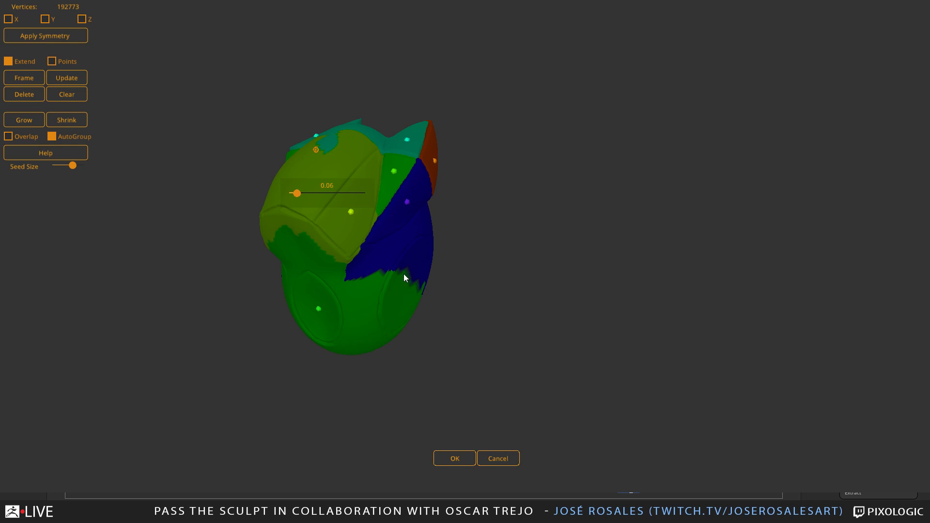
pyautogui.moveTo(405, 278); pyautogui.dragTo(469, 235, button='right')
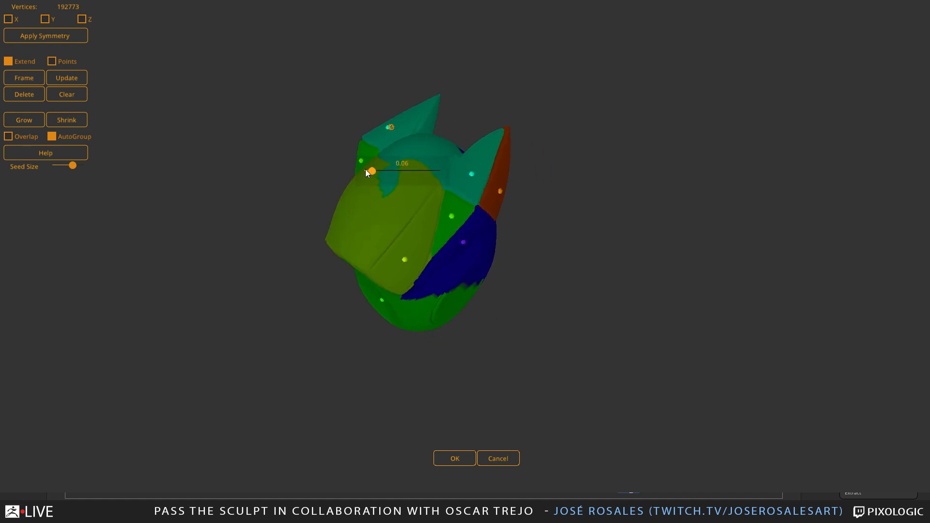
pyautogui.click(43, 82)
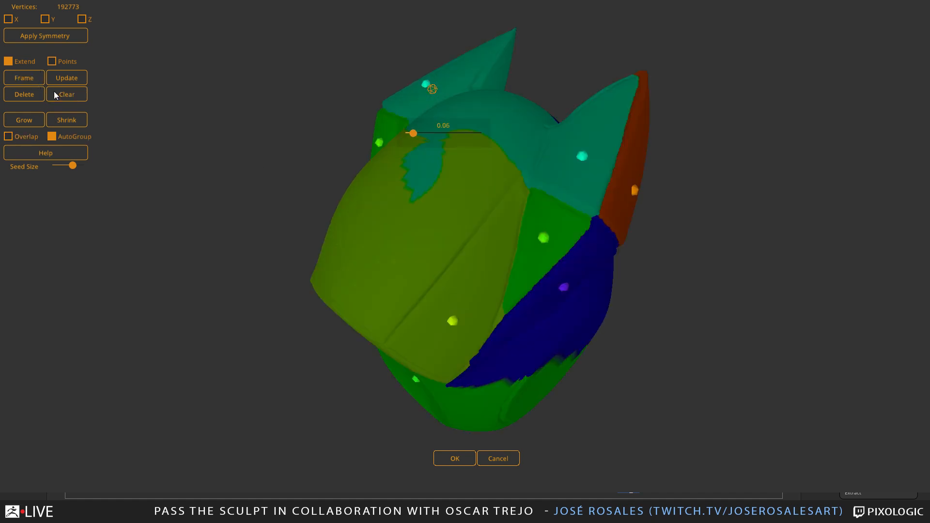
pyautogui.moveTo(613, 210); pyautogui.dragTo(527, 288, button='right')
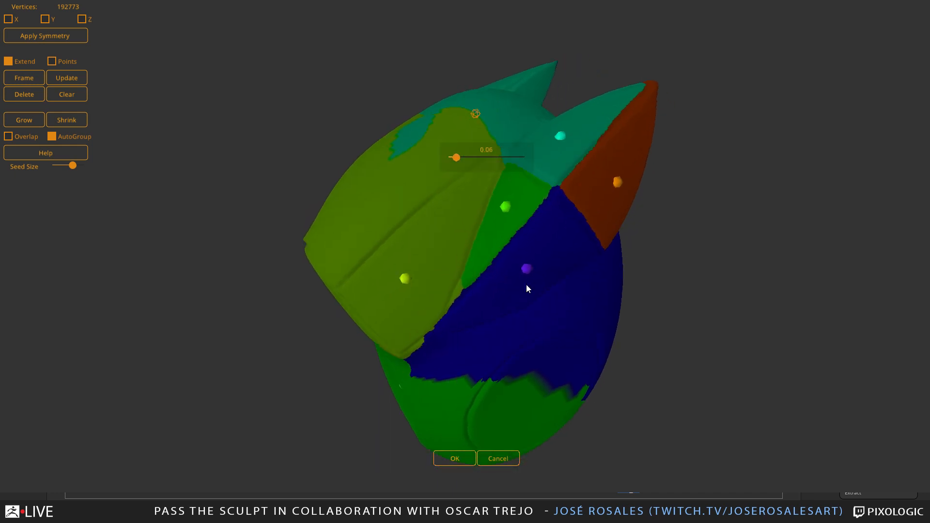
pyautogui.click(455, 458)
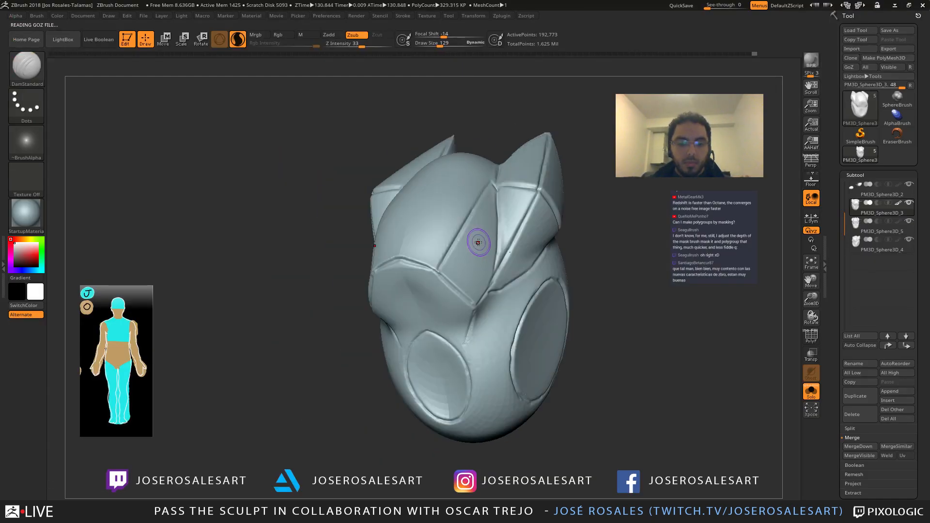
# Step: Inspect the generated polygroups with the polyframe shown, hiding individual groups and restoring the full helmet
pyautogui.hotkey('shift', 'f')
pyautogui.keyDown('alt'); pyautogui.moveTo(483, 245); pyautogui.dragTo(485, 310, button='right'); pyautogui.keyUp('alt')
pyautogui.moveTo(401, 195); pyautogui.dragTo(486, 249, button='right')
pyautogui.keyDown('ctrl'); pyautogui.keyDown('shift'); pyautogui.click(467, 271); pyautogui.keyUp('shift'); pyautogui.keyUp('ctrl')
pyautogui.keyDown('ctrl'); pyautogui.keyDown('shift'); pyautogui.click(436, 208); pyautogui.keyUp('shift'); pyautogui.keyUp('ctrl')
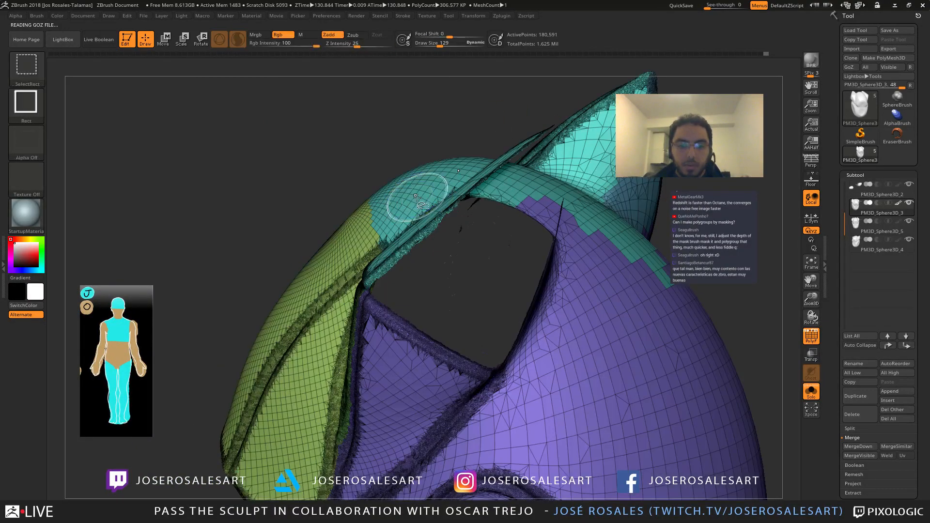
pyautogui.moveTo(418, 197); pyautogui.dragTo(472, 196, button='right')
pyautogui.keyDown('ctrl'); pyautogui.keyDown('shift'); pyautogui.click(458, 192); pyautogui.keyUp('shift'); pyautogui.keyUp('ctrl')
pyautogui.keyDown('ctrl'); pyautogui.keyDown('shift'); pyautogui.click(584, 190); pyautogui.keyUp('shift'); pyautogui.keyUp('ctrl')
pyautogui.moveTo(607, 188); pyautogui.dragTo(365, 178, button='right')
pyautogui.press('f')
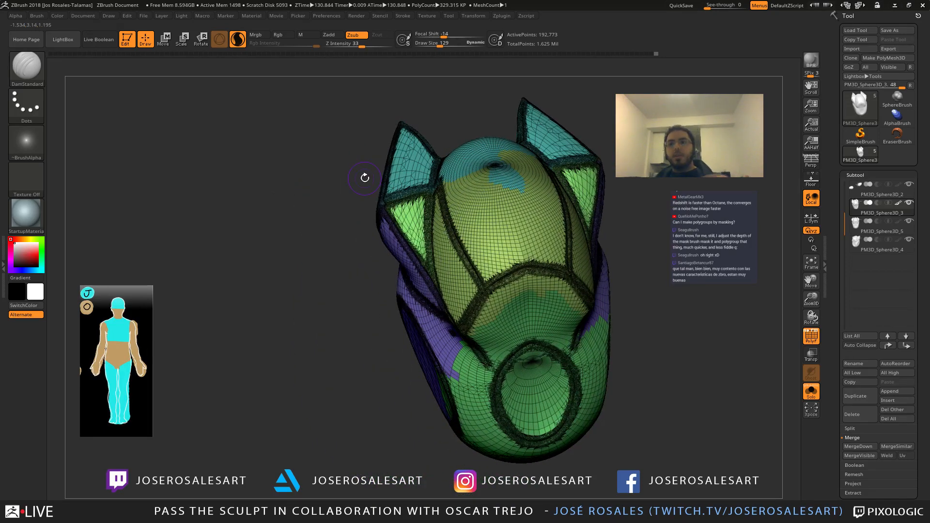
pyautogui.moveTo(381, 238); pyautogui.dragTo(361, 215, button='right')
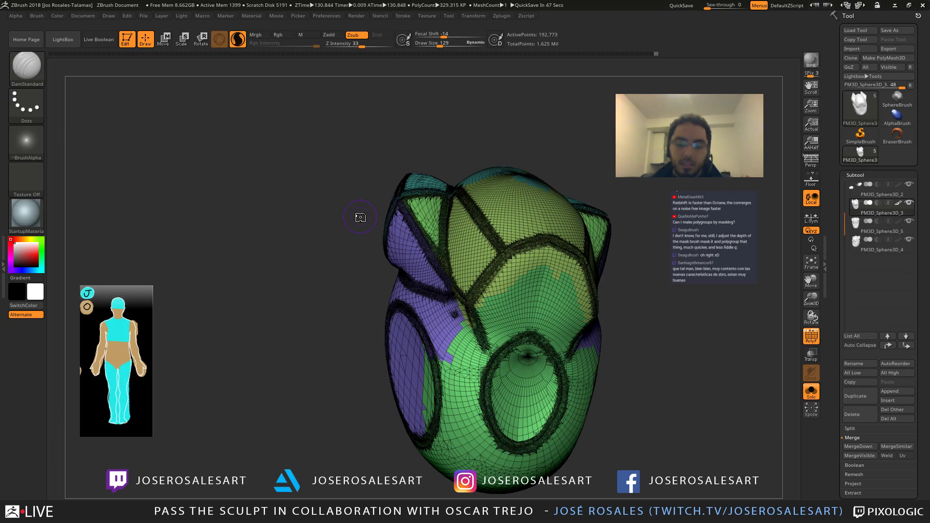
pyautogui.moveTo(747, 437); pyautogui.dragTo(747, 430)
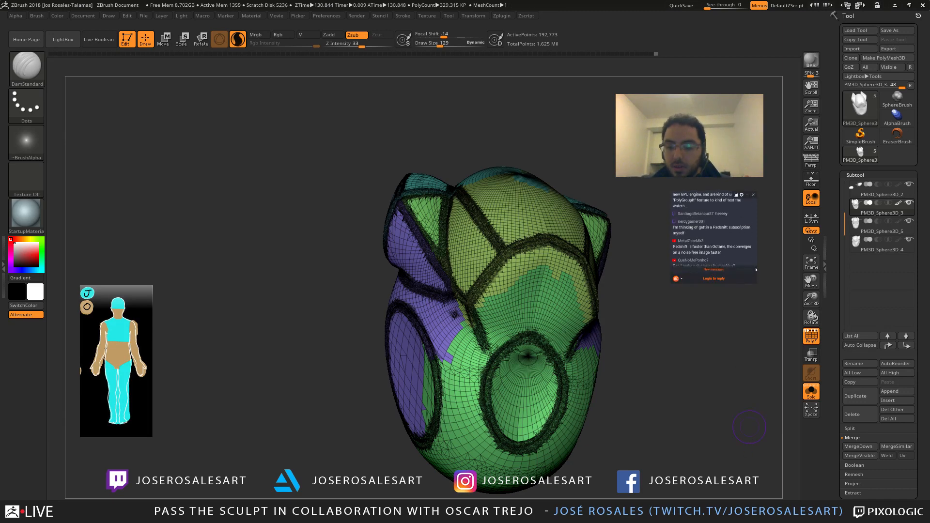
pyautogui.moveTo(756, 269); pyautogui.dragTo(756, 272)
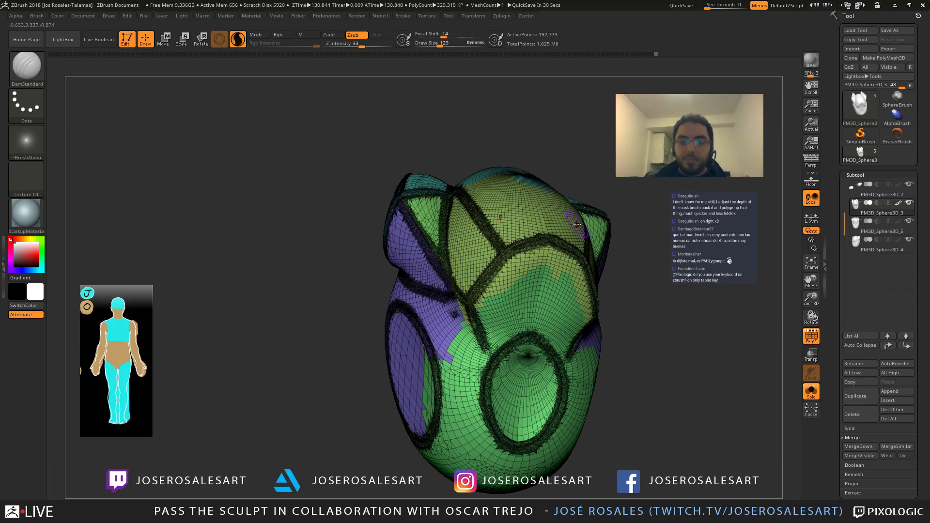
# Step: Hide the polyframe and turn off Solo to show the helmet together with the other subtools
pyautogui.moveTo(599, 168); pyautogui.dragTo(645, 174)
pyautogui.hotkey('shift', 'f')
pyautogui.hotkey('shift', 's')
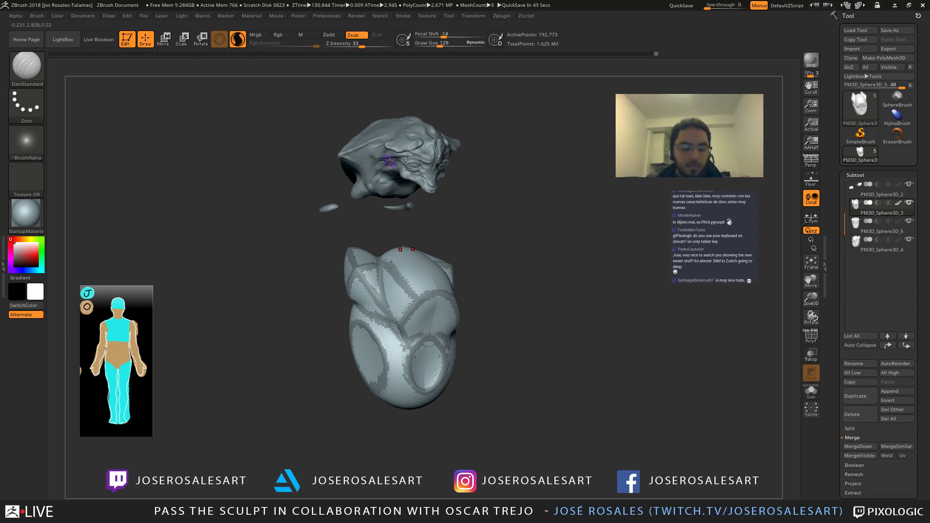
pyautogui.moveTo(471, 227)
pyautogui.keyDown('alt'); pyautogui.mouseDown()
pyautogui.moveTo(494, 231)
pyautogui.moveTo(531, 195)
pyautogui.mouseUp(); pyautogui.keyUp('alt')
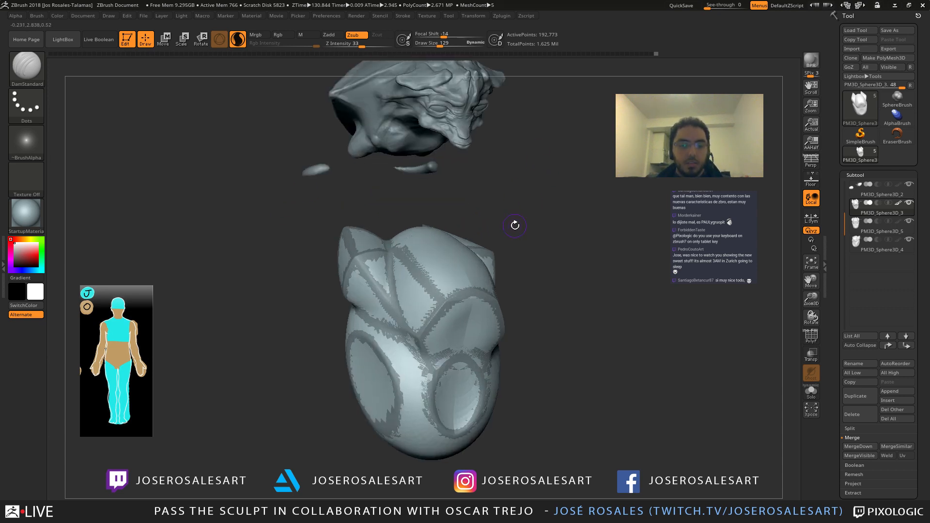
pyautogui.moveTo(515, 225)
pyautogui.mouseDown()
pyautogui.moveTo(473, 234)
pyautogui.moveTo(501, 220)
pyautogui.mouseUp()
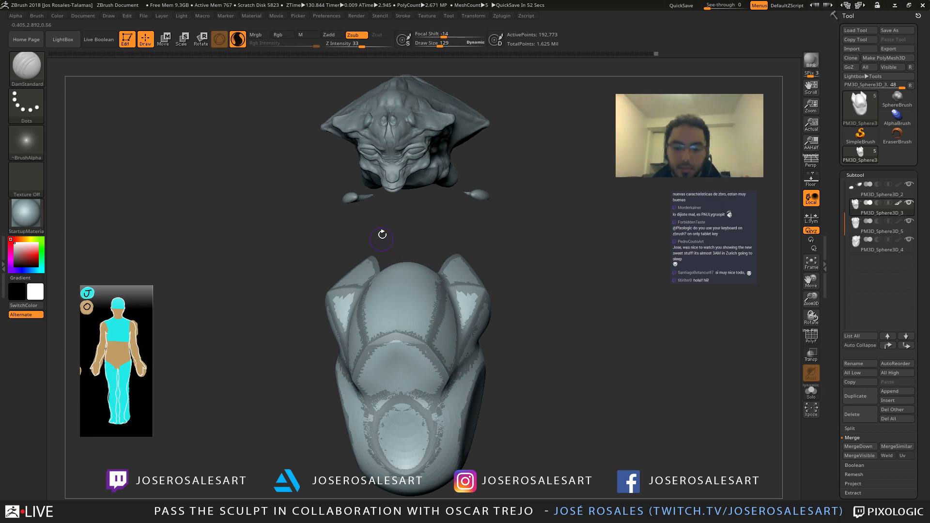
pyautogui.moveTo(495, 218); pyautogui.dragTo(487, 228)
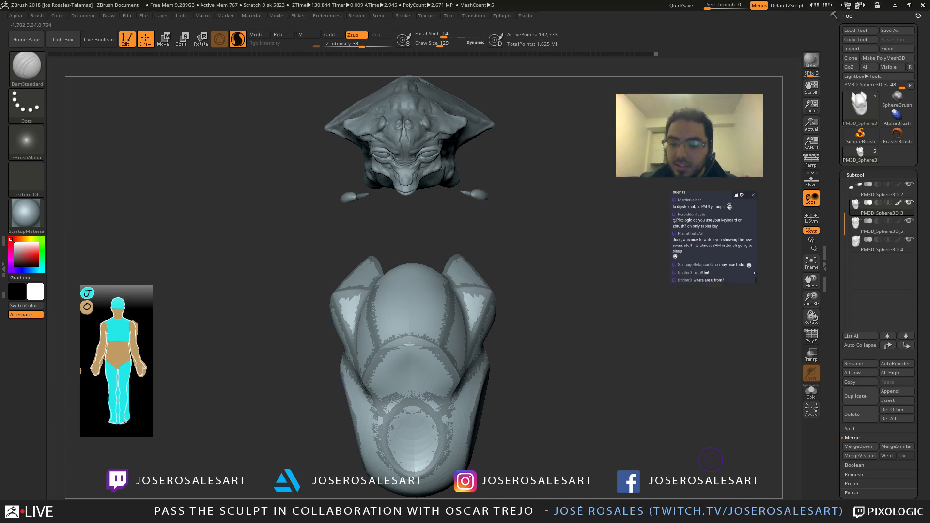
pyautogui.scroll(2, 757, 276)
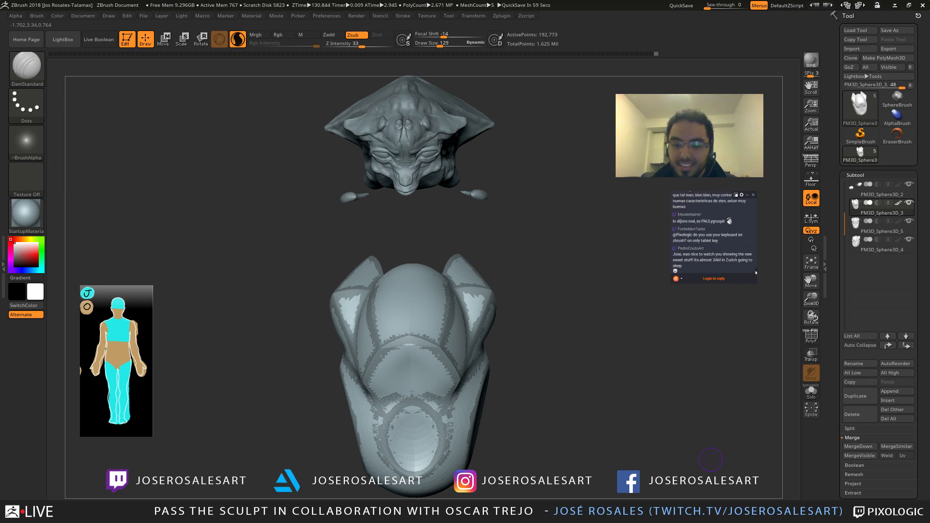
pyautogui.moveTo(756, 273); pyautogui.dragTo(753, 276)
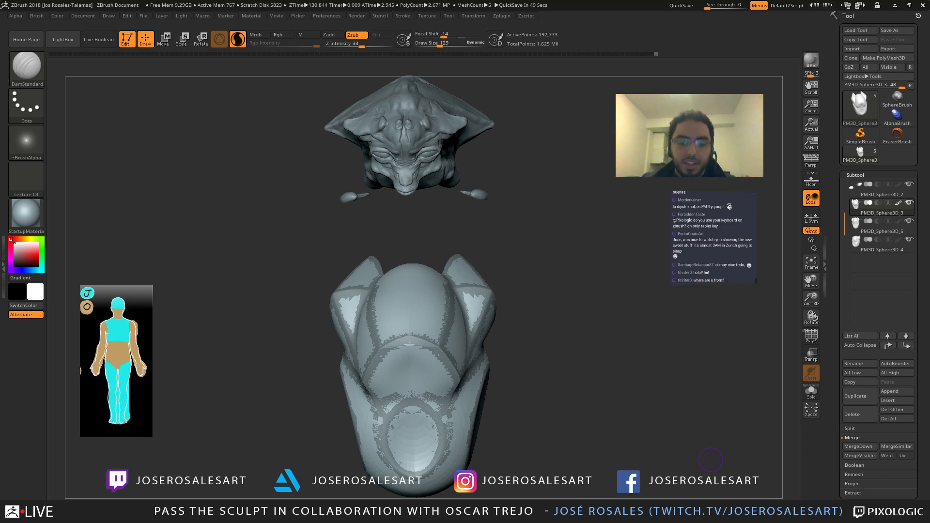
pyautogui.moveTo(572, 256)
pyautogui.mouseDown()
pyautogui.moveTo(466, 256)
pyautogui.moveTo(490, 270)
pyautogui.moveTo(456, 255)
pyautogui.moveTo(439, 264)
pyautogui.mouseUp()
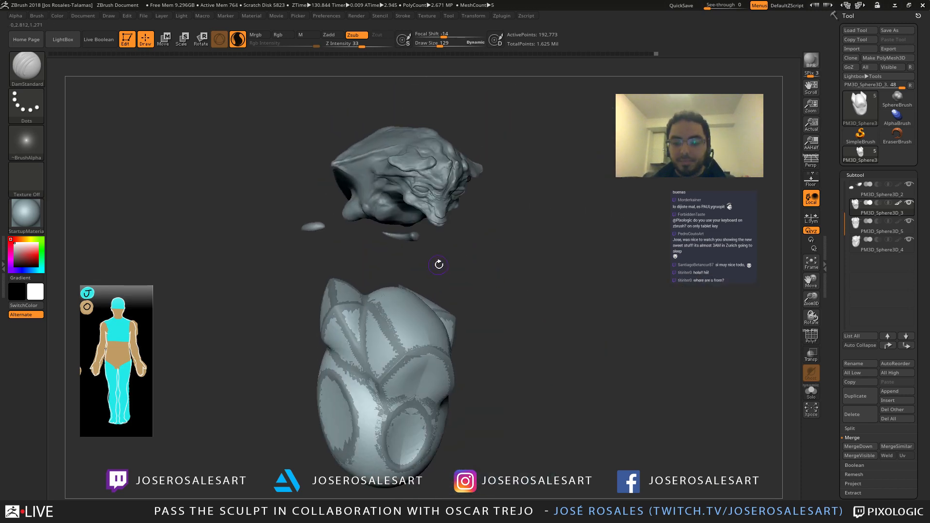
pyautogui.moveTo(384, 272); pyautogui.dragTo(439, 286)
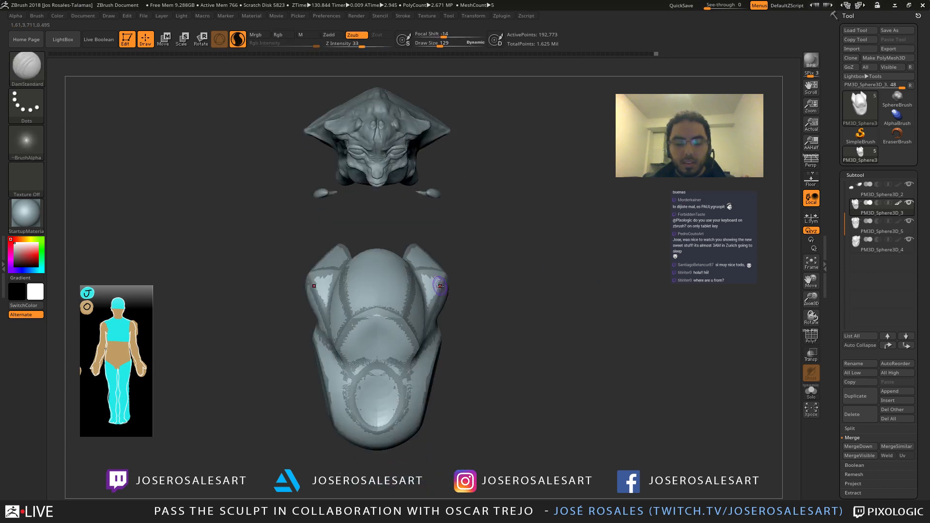
# Step: Select subtool PM3D_Sphere3D_4, show its polyframe, and hide the subtools PM3D_Sphere3D_3 and PM3D_Sphere3D_5
pyautogui.click(859, 246)
pyautogui.hotkey('shift', 's')
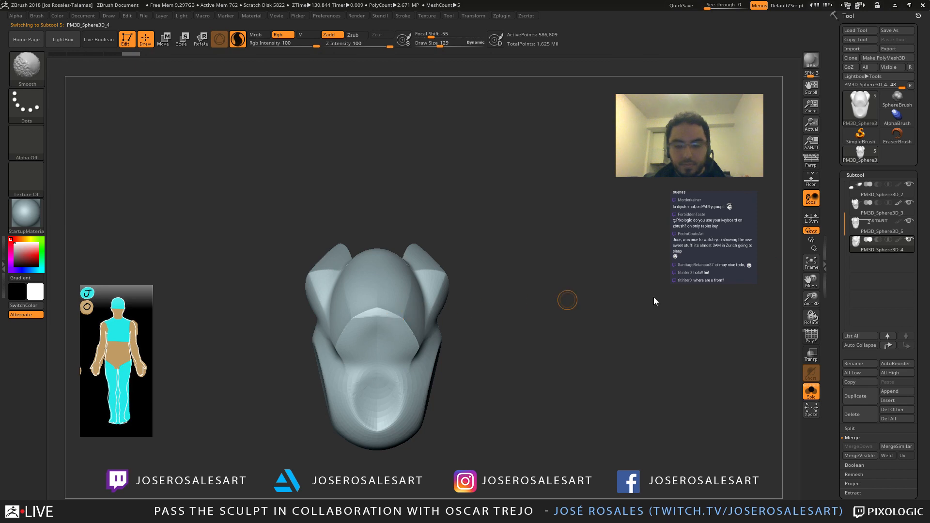
pyautogui.hotkey('shift', 's')
pyautogui.hotkey('shift', 'f')
pyautogui.moveTo(485, 293)
pyautogui.mouseDown()
pyautogui.moveTo(494, 296)
pyautogui.moveTo(493, 315)
pyautogui.mouseUp()
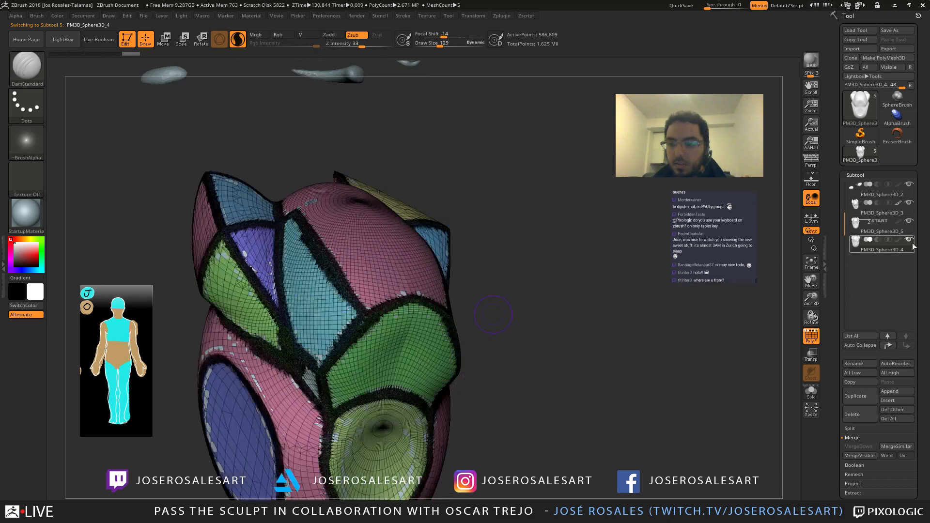
pyautogui.click(910, 221)
pyautogui.click(910, 203)
pyautogui.moveTo(863, 222)
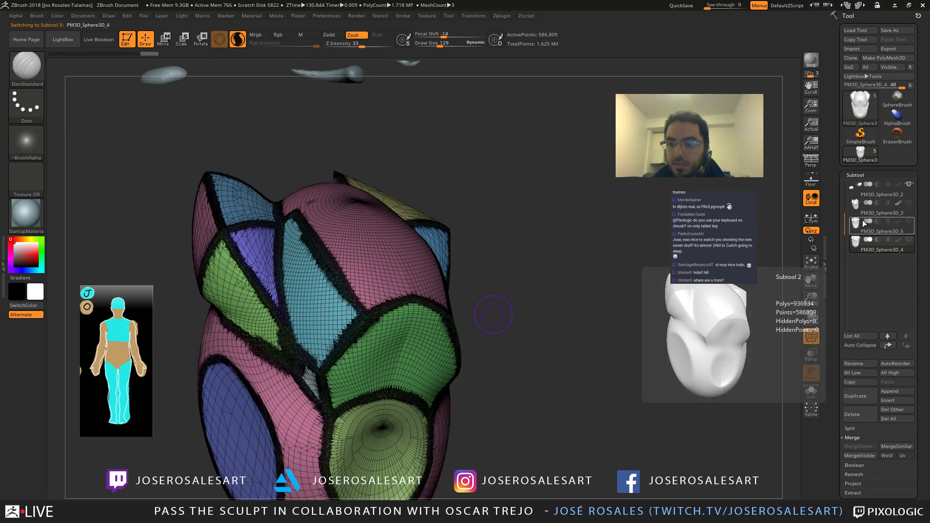
pyautogui.moveTo(306, 282)
pyautogui.mouseDown(button='right')
pyautogui.moveTo(385, 289)
pyautogui.moveTo(404, 260)
pyautogui.moveTo(347, 259)
pyautogui.mouseUp(button='right')
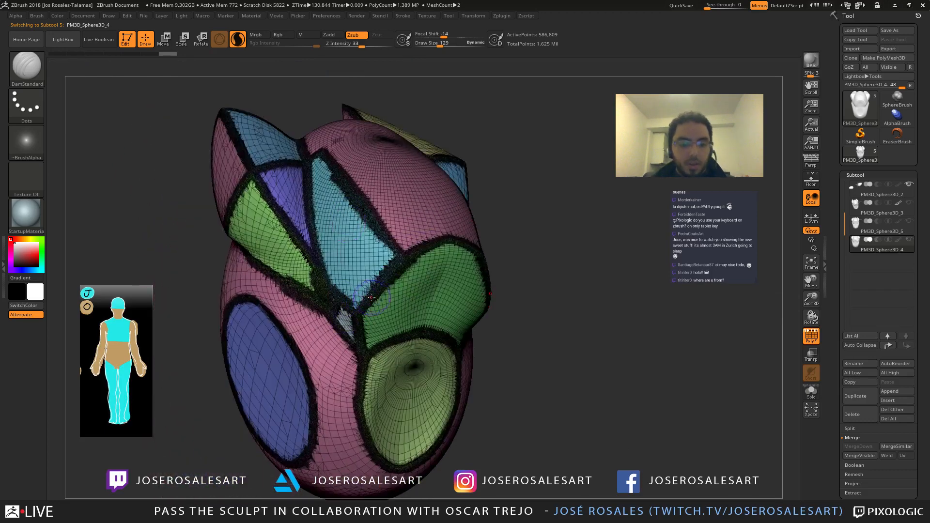
# Step: Examine the dense, jagged mesh along the borders of the green front panel with the polyframe off and on
pyautogui.hotkey('shift', 'f')
pyautogui.moveTo(403, 307); pyautogui.dragTo(489, 319, button='right')
pyautogui.hotkey('shift', 'f')
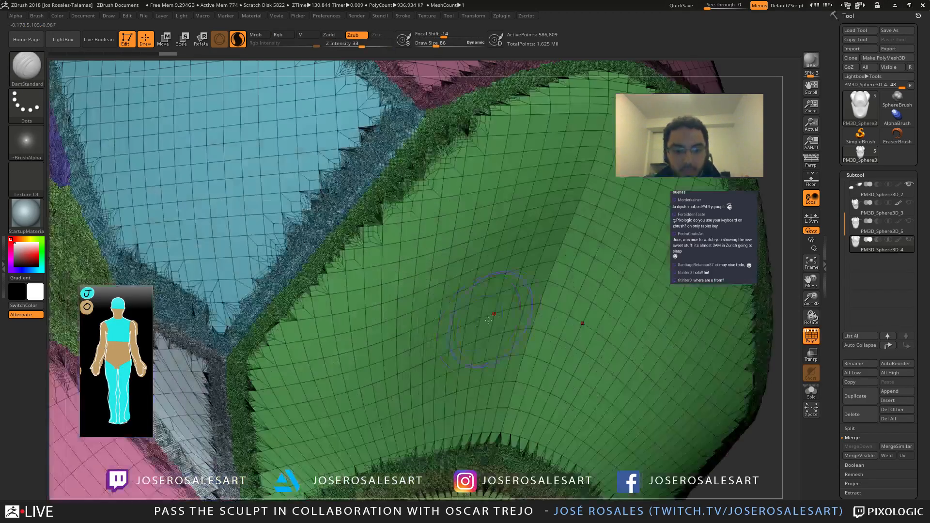
pyautogui.keyDown('ctrl'); pyautogui.moveTo(428, 321); pyautogui.dragTo(353, 188, button='right'); pyautogui.keyUp('ctrl')
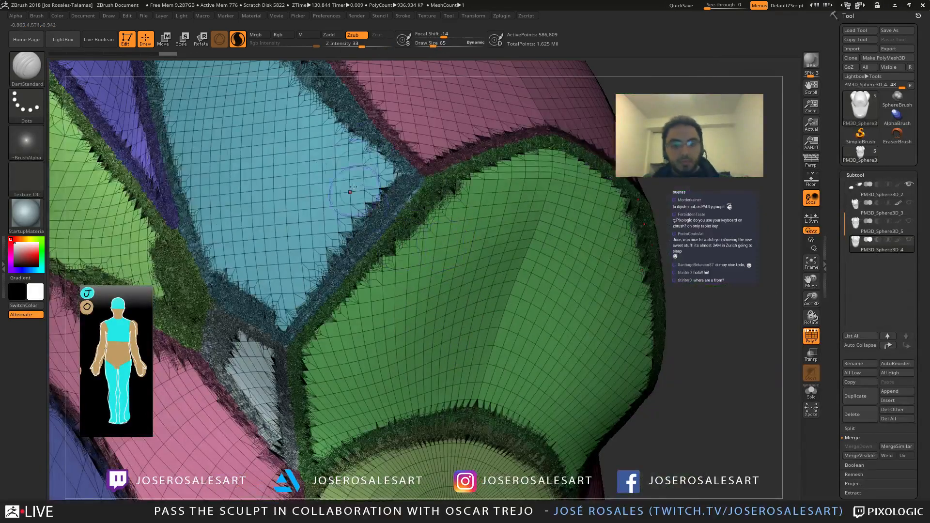
pyautogui.press('s')
pyautogui.keyDown('ctrl'); pyautogui.moveTo(526, 267); pyautogui.dragTo(519, 244, button='right'); pyautogui.keyUp('ctrl')
pyautogui.moveTo(589, 219)
pyautogui.keyDown('alt'); pyautogui.mouseDown(button='right')
pyautogui.moveTo(549, 200)
pyautogui.moveTo(550, 210)
pyautogui.mouseUp(button='right'); pyautogui.keyUp('alt')
pyautogui.moveTo(589, 238)
pyautogui.keyDown('alt'); pyautogui.mouseDown(button='right')
pyautogui.moveTo(623, 247)
pyautogui.moveTo(629, 239)
pyautogui.mouseUp(button='right'); pyautogui.keyUp('alt')
pyautogui.moveTo(551, 224)
pyautogui.keyDown('alt'); pyautogui.mouseDown(button='right')
pyautogui.moveTo(451, 252)
pyautogui.moveTo(493, 269)
pyautogui.moveTo(463, 247)
pyautogui.moveTo(443, 258)
pyautogui.moveTo(456, 255)
pyautogui.mouseUp(button='right'); pyautogui.keyUp('alt')
# Step: Isolate the green front panel to inspect its edges without the polyframe, and restore the full helmet with polyframe
pyautogui.keyDown('ctrl'); pyautogui.keyDown('shift'); pyautogui.click(428, 262); pyautogui.keyUp('shift'); pyautogui.keyUp('ctrl')
pyautogui.hotkey('shift', 'f')
pyautogui.press('shift')
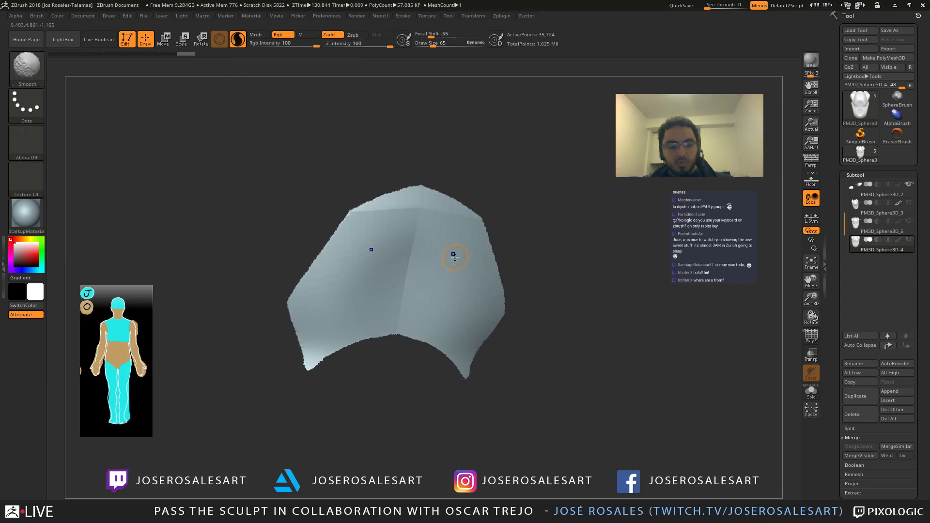
pyautogui.keyDown('ctrl'); pyautogui.moveTo(390, 258); pyautogui.dragTo(315, 290, button='right'); pyautogui.keyUp('ctrl')
pyautogui.moveTo(413, 289)
pyautogui.mouseDown(button='right')
pyautogui.moveTo(539, 249)
pyautogui.moveTo(541, 237)
pyautogui.moveTo(466, 254)
pyautogui.moveTo(346, 232)
pyautogui.moveTo(380, 210)
pyautogui.mouseUp(button='right')
pyautogui.keyDown('ctrl'); pyautogui.keyDown('shift'); pyautogui.click(537, 247); pyautogui.keyUp('shift'); pyautogui.keyUp('ctrl')
pyautogui.hotkey('shift', 'f')
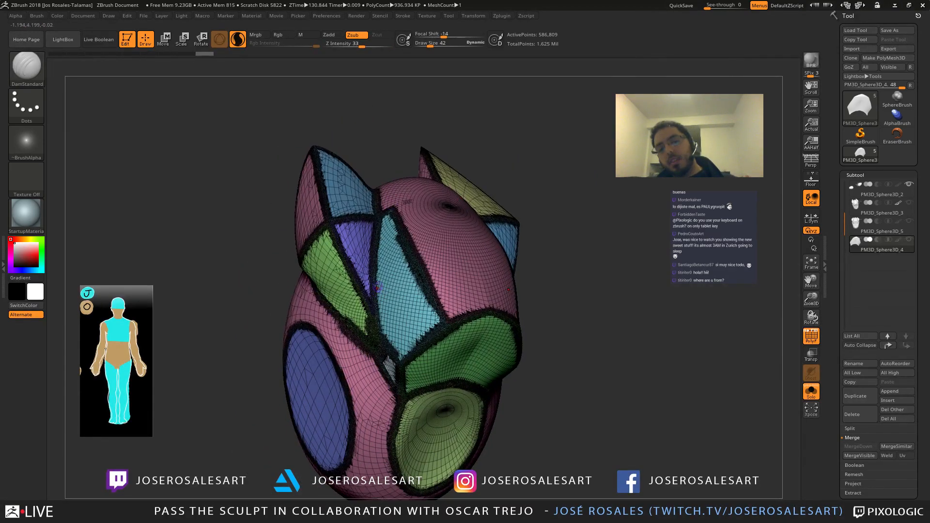
# Step: Isolate the long side panels flanking the helmet's dome and combine them into one shared polygroup
pyautogui.moveTo(400, 275); pyautogui.dragTo(523, 346, button='right')
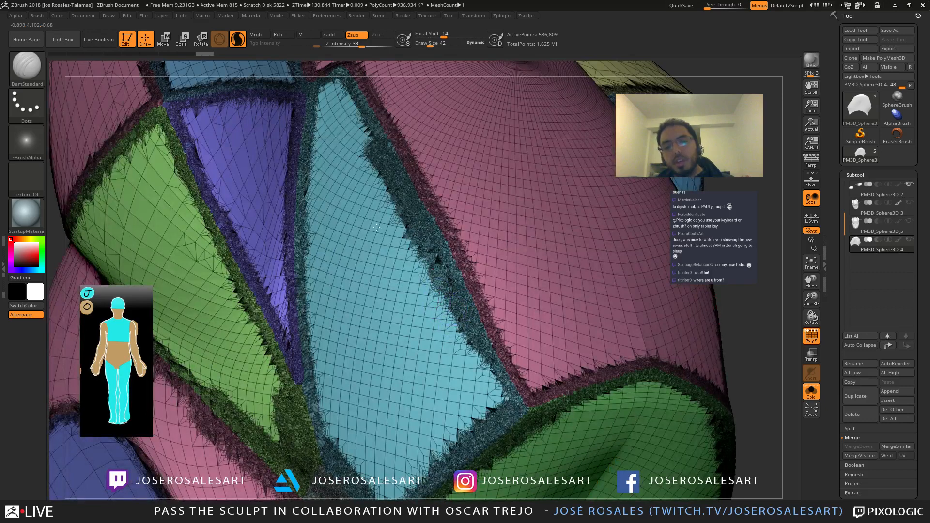
pyautogui.press('f')
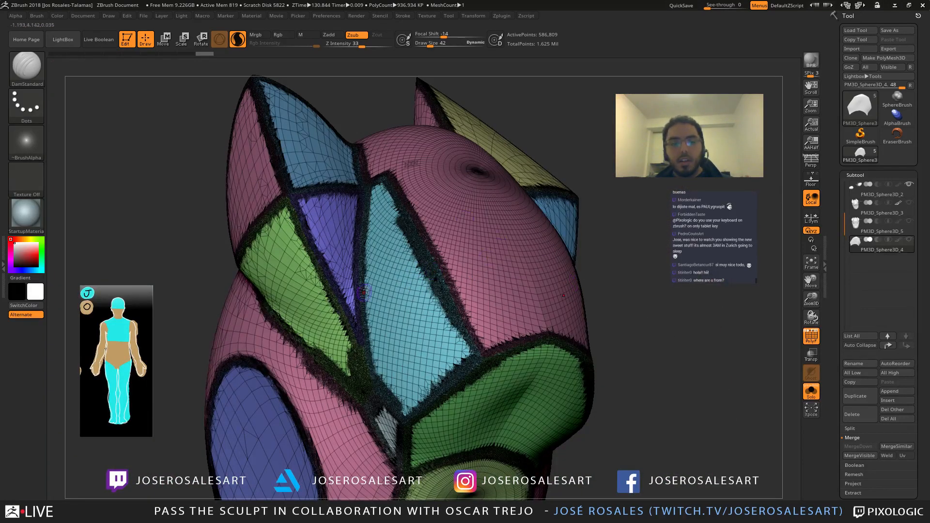
pyautogui.moveTo(277, 266); pyautogui.dragTo(291, 274, button='right')
pyautogui.keyDown('ctrl'); pyautogui.keyDown('shift'); pyautogui.click(290, 274); pyautogui.keyUp('shift'); pyautogui.keyUp('ctrl')
pyautogui.moveTo(461, 243)
pyautogui.mouseDown(button='right')
pyautogui.moveTo(469, 251)
pyautogui.moveTo(434, 252)
pyautogui.moveTo(444, 239)
pyautogui.moveTo(447, 277)
pyautogui.moveTo(426, 305)
pyautogui.moveTo(438, 284)
pyautogui.moveTo(426, 264)
pyautogui.moveTo(454, 268)
pyautogui.mouseUp(button='right')
pyautogui.keyDown('ctrl'); pyautogui.keyDown('shift'); pyautogui.click(456, 259); pyautogui.keyUp('shift'); pyautogui.keyUp('ctrl')
pyautogui.keyDown('ctrl'); pyautogui.keyDown('shift'); pyautogui.click(458, 270); pyautogui.keyUp('shift'); pyautogui.keyUp('ctrl')
pyautogui.keyDown('ctrl'); pyautogui.keyDown('shift'); pyautogui.click(571, 230); pyautogui.keyUp('shift'); pyautogui.keyUp('ctrl')
pyautogui.keyDown('shift'); pyautogui.moveTo(572, 229); pyautogui.dragTo(552, 243, button='right'); pyautogui.keyUp('shift')
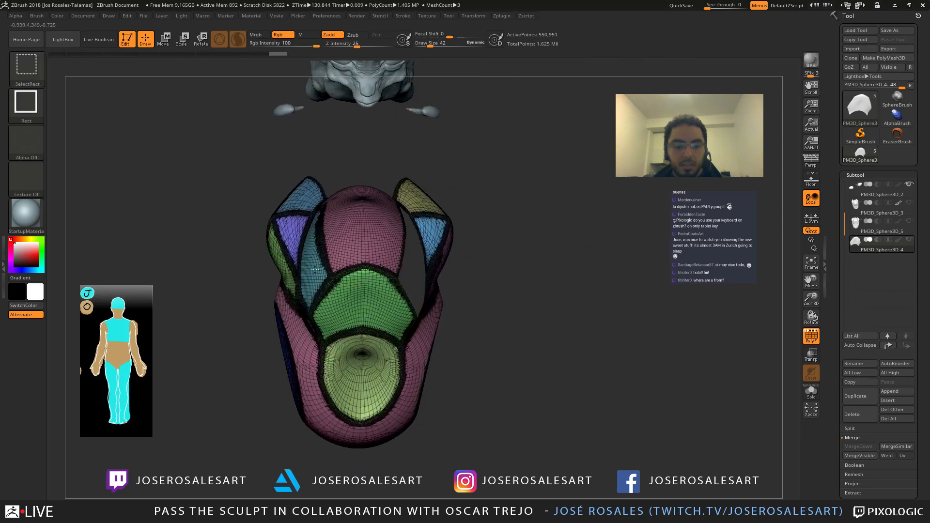
pyautogui.keyDown('ctrl'); pyautogui.keyDown('shift'); pyautogui.click(545, 242); pyautogui.keyUp('shift'); pyautogui.keyUp('ctrl')
pyautogui.hotkey('ctrl', 'w')
pyautogui.keyDown('ctrl'); pyautogui.keyDown('shift'); pyautogui.click(533, 247); pyautogui.keyUp('shift'); pyautogui.keyUp('ctrl')
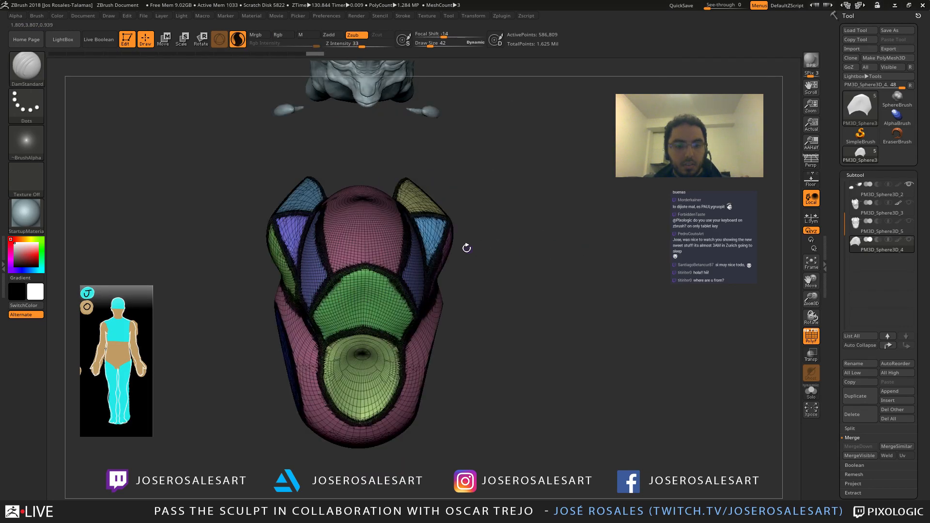
# Step: Isolate the triangular inner ear panels on both sides, assign them one shared polygroup, and show the full helmet
pyautogui.moveTo(467, 248); pyautogui.dragTo(444, 246, button='right')
pyautogui.keyDown('ctrl'); pyautogui.keyDown('shift'); pyautogui.click(460, 245); pyautogui.keyUp('shift'); pyautogui.keyUp('ctrl')
pyautogui.keyDown('ctrl'); pyautogui.keyDown('shift'); pyautogui.moveTo(566, 205); pyautogui.dragTo(570, 215); pyautogui.keyUp('shift'); pyautogui.keyUp('ctrl')
pyautogui.moveTo(422, 245); pyautogui.dragTo(489, 244, button='right')
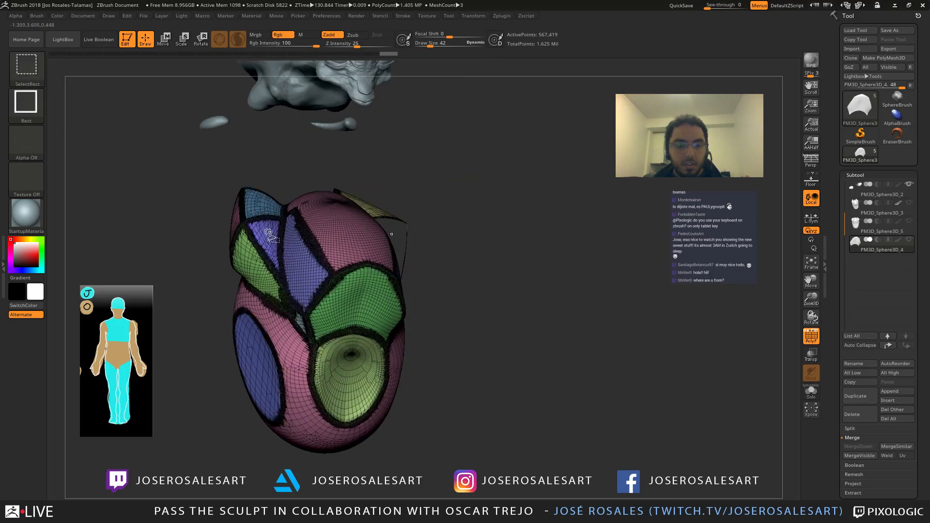
pyautogui.keyDown('ctrl'); pyautogui.keyDown('shift'); pyautogui.click(271, 237); pyautogui.keyUp('shift'); pyautogui.keyUp('ctrl')
pyautogui.keyDown('ctrl'); pyautogui.keyDown('shift'); pyautogui.moveTo(490, 191); pyautogui.dragTo(500, 215); pyautogui.keyUp('shift'); pyautogui.keyUp('ctrl')
pyautogui.hotkey('ctrl', 'w')
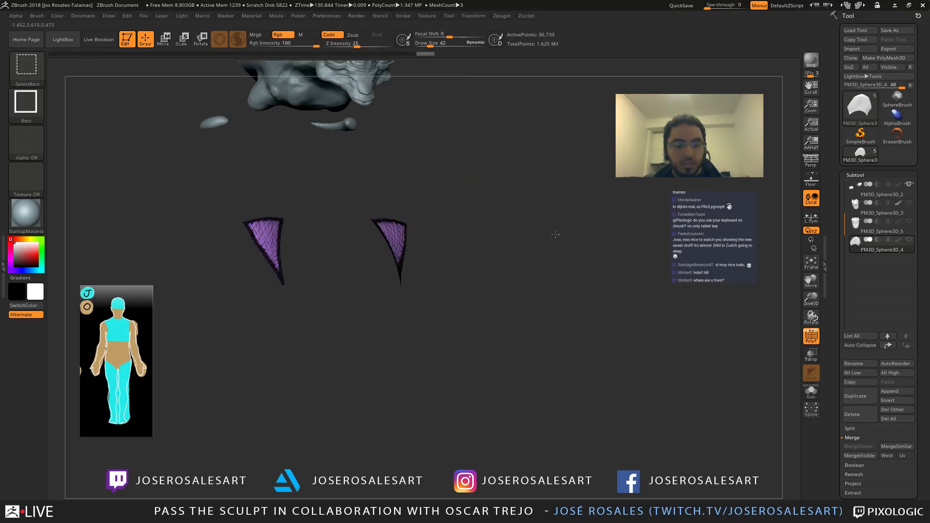
pyautogui.keyDown('ctrl'); pyautogui.keyDown('shift'); pyautogui.click(555, 234); pyautogui.keyUp('shift'); pyautogui.keyUp('ctrl')
# Step: Isolate the lower outer ear panels on both sides, assign them one shared polygroup, and show the full helmet
pyautogui.keyDown('ctrl'); pyautogui.keyDown('shift'); pyautogui.click(257, 268); pyautogui.keyUp('shift'); pyautogui.keyUp('ctrl')
pyautogui.moveTo(513, 247); pyautogui.dragTo(507, 235, button='right')
pyautogui.keyDown('ctrl'); pyautogui.keyDown('shift'); pyautogui.click(507, 234); pyautogui.keyUp('shift'); pyautogui.keyUp('ctrl')
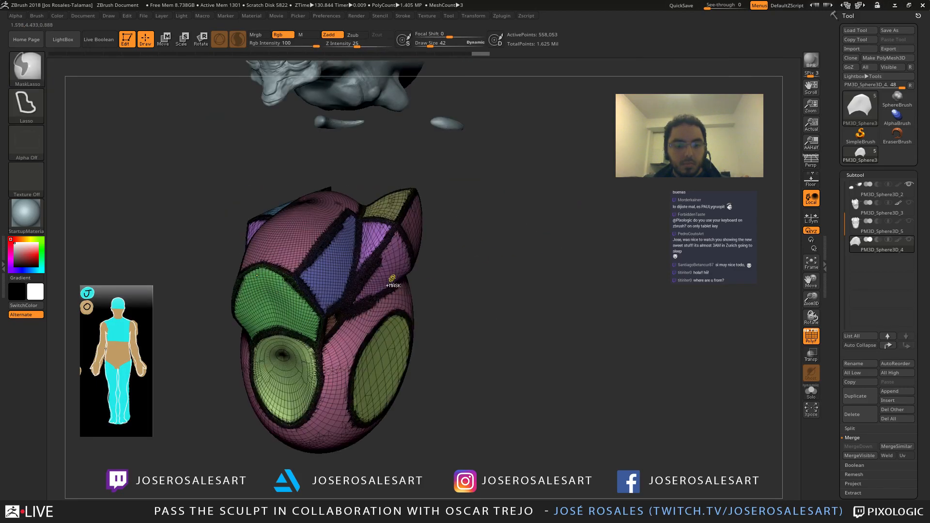
pyautogui.keyDown('ctrl'); pyautogui.keyDown('shift'); pyautogui.moveTo(512, 229); pyautogui.dragTo(512, 253); pyautogui.keyUp('shift'); pyautogui.keyUp('ctrl')
pyautogui.hotkey('ctrl', 'w')
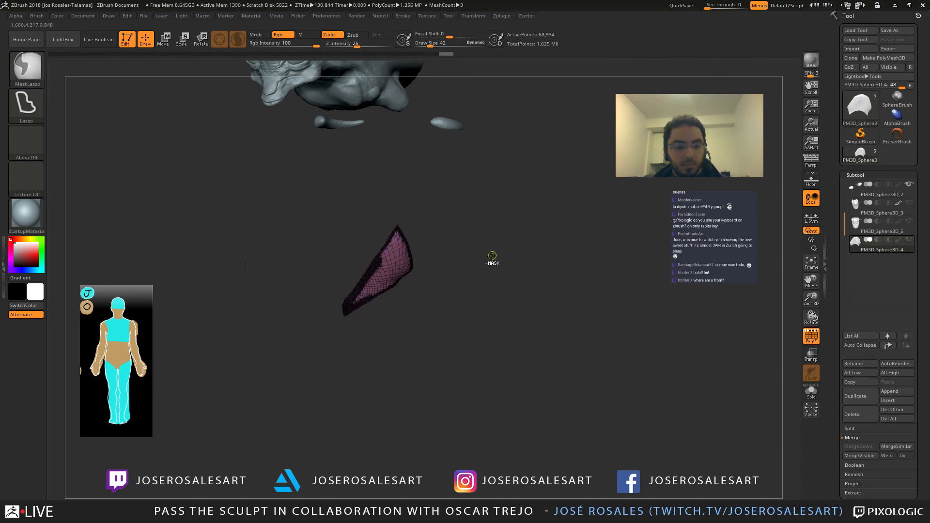
pyautogui.keyDown('shift'); pyautogui.moveTo(492, 256); pyautogui.dragTo(509, 257, button='right'); pyautogui.keyUp('shift')
pyautogui.keyDown('ctrl'); pyautogui.keyDown('shift'); pyautogui.click(457, 285); pyautogui.keyUp('shift'); pyautogui.keyUp('ctrl')
# Step: Isolate the upper front ear panels on both sides, assign them one shared polygroup, and show the full helmet
pyautogui.moveTo(333, 294); pyautogui.dragTo(309, 324, button='right')
pyautogui.keyDown('ctrl'); pyautogui.keyDown('shift'); pyautogui.click(388, 244); pyautogui.keyUp('shift'); pyautogui.keyUp('ctrl')
pyautogui.keyDown('ctrl'); pyautogui.keyDown('shift'); pyautogui.moveTo(484, 231); pyautogui.dragTo(485, 251); pyautogui.keyUp('shift'); pyautogui.keyUp('ctrl')
pyautogui.keyDown('ctrl'); pyautogui.keyDown('shift'); pyautogui.click(284, 249); pyautogui.keyUp('shift'); pyautogui.keyUp('ctrl')
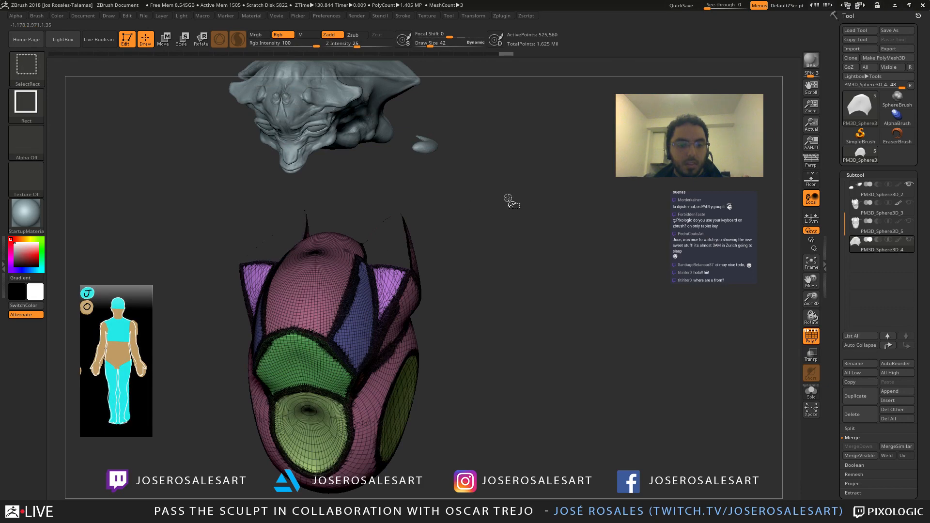
pyautogui.keyDown('ctrl'); pyautogui.keyDown('shift'); pyautogui.moveTo(510, 202); pyautogui.dragTo(510, 242); pyautogui.keyUp('shift'); pyautogui.keyUp('ctrl')
pyautogui.hotkey('ctrl', 'w')
pyautogui.moveTo(548, 252); pyautogui.dragTo(520, 240, button='right')
pyautogui.keyDown('ctrl'); pyautogui.keyDown('shift'); pyautogui.click(520, 240); pyautogui.keyUp('shift'); pyautogui.keyUp('ctrl')
# Step: Isolate the upper outer ear and rear shell group to check which areas it covers, and restore the helmet
pyautogui.moveTo(436, 252); pyautogui.dragTo(350, 263, button='right')
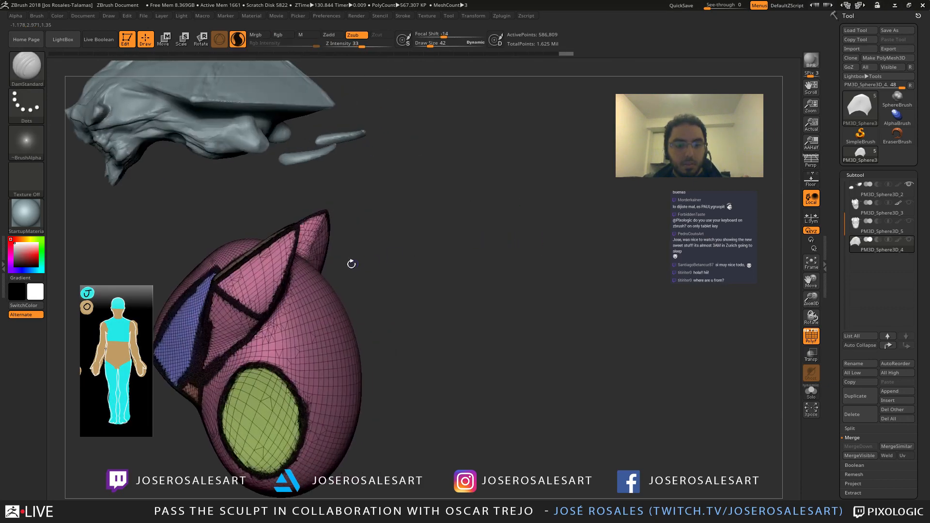
pyautogui.keyDown('ctrl'); pyautogui.keyDown('shift'); pyautogui.click(324, 268); pyautogui.keyUp('shift'); pyautogui.keyUp('ctrl')
pyautogui.keyDown('ctrl'); pyautogui.keyDown('shift'); pyautogui.moveTo(456, 232); pyautogui.dragTo(463, 255); pyautogui.keyUp('shift'); pyautogui.keyUp('ctrl')
pyautogui.moveTo(453, 257); pyautogui.dragTo(363, 262, button='right')
pyautogui.keyDown('ctrl'); pyautogui.keyDown('shift'); pyautogui.moveTo(460, 232); pyautogui.dragTo(464, 254); pyautogui.keyUp('shift'); pyautogui.keyUp('ctrl')
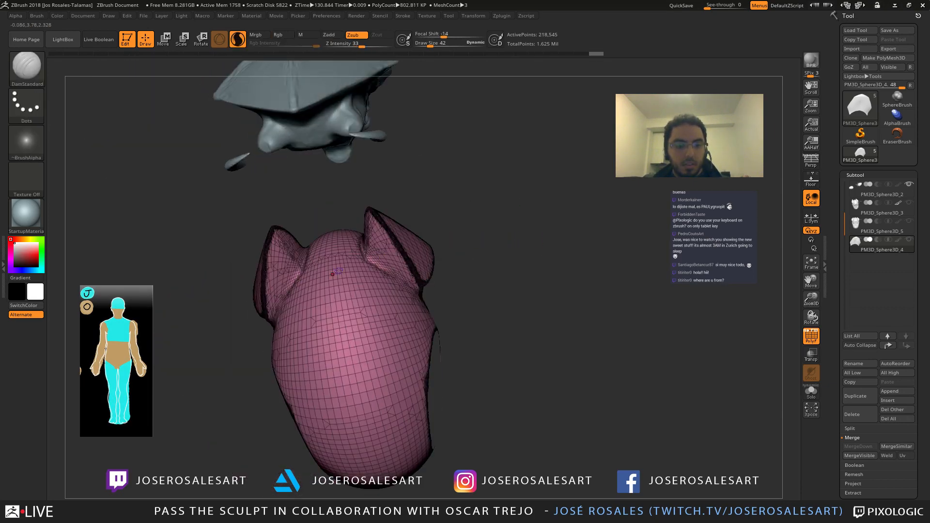
pyautogui.moveTo(467, 257); pyautogui.dragTo(378, 284, button='right')
pyautogui.keyDown('ctrl'); pyautogui.keyDown('shift'); pyautogui.click(511, 274); pyautogui.keyUp('shift'); pyautogui.keyUp('ctrl')
# Step: Isolate the large oval cheek panels on both sides, assign them one shared polygroup, and show the full helmet
pyautogui.keyDown('ctrl'); pyautogui.moveTo(300, 315); pyautogui.dragTo(242, 346, button='right'); pyautogui.keyUp('ctrl')
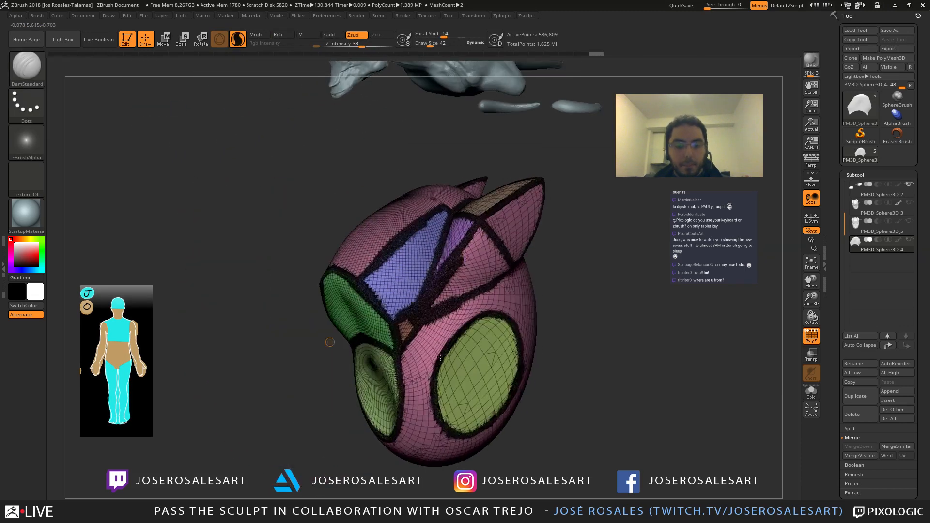
pyautogui.keyDown('ctrl'); pyautogui.keyDown('shift'); pyautogui.click(477, 371); pyautogui.keyUp('shift'); pyautogui.keyUp('ctrl')
pyautogui.keyDown('ctrl'); pyautogui.keyDown('shift'); pyautogui.moveTo(236, 356); pyautogui.dragTo(245, 364); pyautogui.keyUp('shift'); pyautogui.keyUp('ctrl')
pyautogui.moveTo(244, 364); pyautogui.dragTo(334, 378, button='right')
pyautogui.keyDown('ctrl'); pyautogui.keyDown('shift'); pyautogui.click(334, 378); pyautogui.keyUp('shift'); pyautogui.keyUp('ctrl')
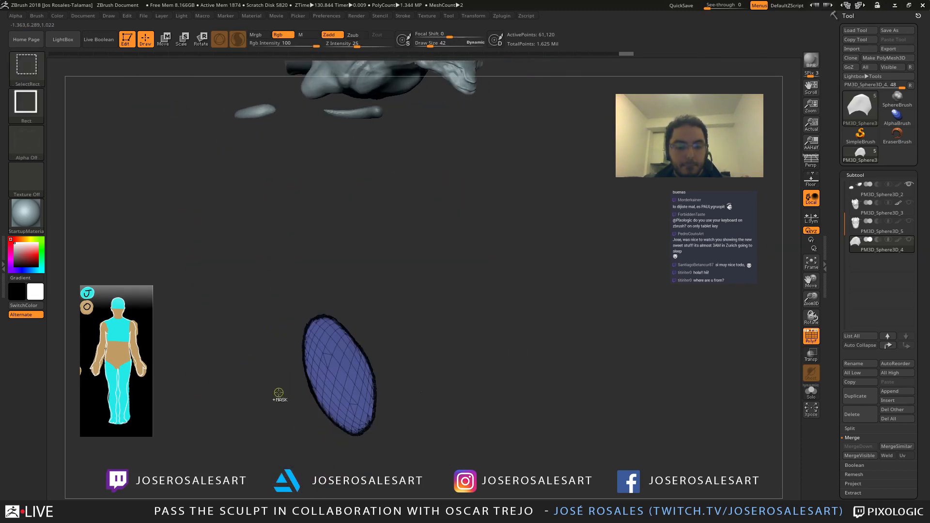
pyautogui.hotkey('ctrl', 'w')
pyautogui.keyDown('ctrl'); pyautogui.keyDown('shift'); pyautogui.click(277, 393); pyautogui.keyUp('shift'); pyautogui.keyUp('ctrl')
# Step: Review the regrouped panels around the whole helmet from the front and the side
pyautogui.moveTo(277, 393)
pyautogui.mouseDown(button='right')
pyautogui.moveTo(433, 293)
pyautogui.moveTo(393, 281)
pyautogui.moveTo(430, 303)
pyautogui.mouseUp(button='right')
pyautogui.press('s')
pyautogui.click(435, 304)
pyautogui.keyDown('alt'); pyautogui.moveTo(464, 256); pyautogui.dragTo(429, 231, button='right'); pyautogui.keyUp('alt')
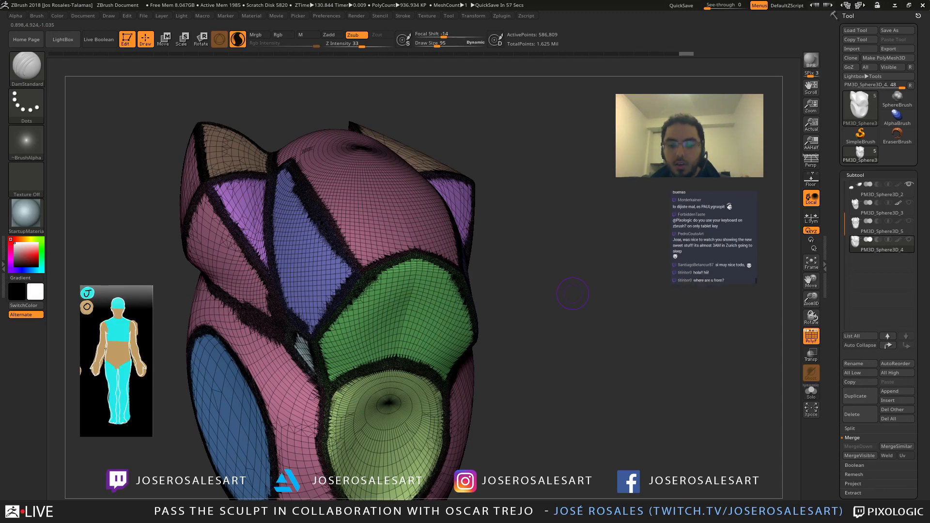
pyautogui.moveTo(573, 294); pyautogui.dragTo(301, 316)
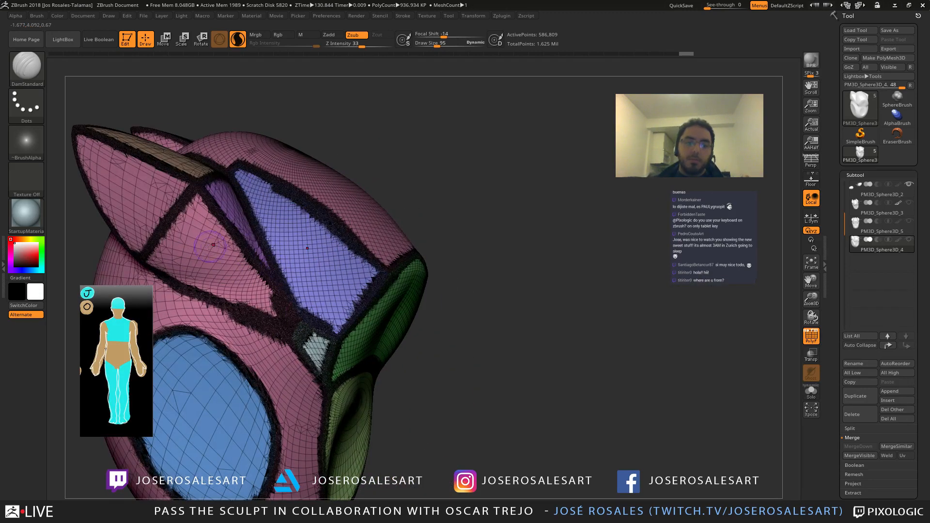
pyautogui.moveTo(209, 245); pyautogui.dragTo(252, 254, button='right')
pyautogui.keyDown('ctrl'); pyautogui.moveTo(353, 320); pyautogui.dragTo(390, 307, button='right'); pyautogui.keyUp('ctrl')
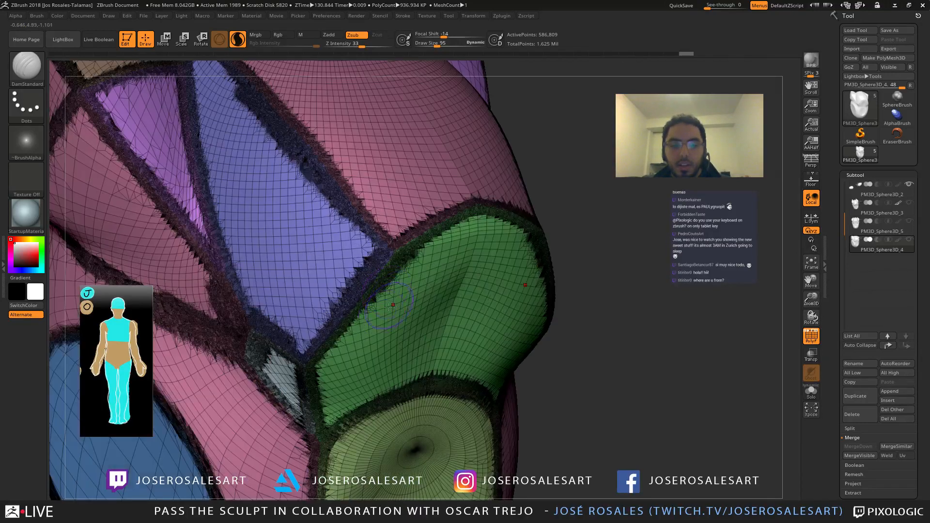
# Step: Examine the mesh density and jagged transitions where the green front panel meets the blue side panels
pyautogui.press('[')
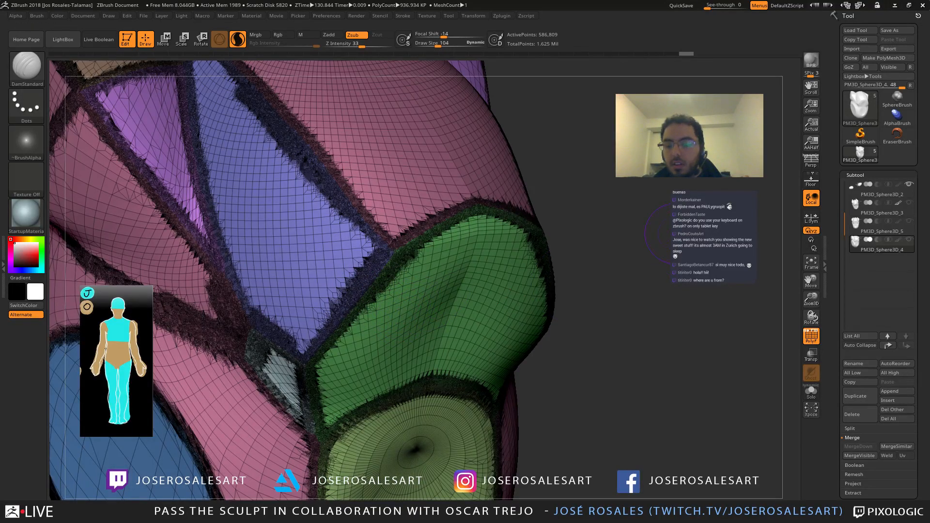
pyautogui.click(859, 175)
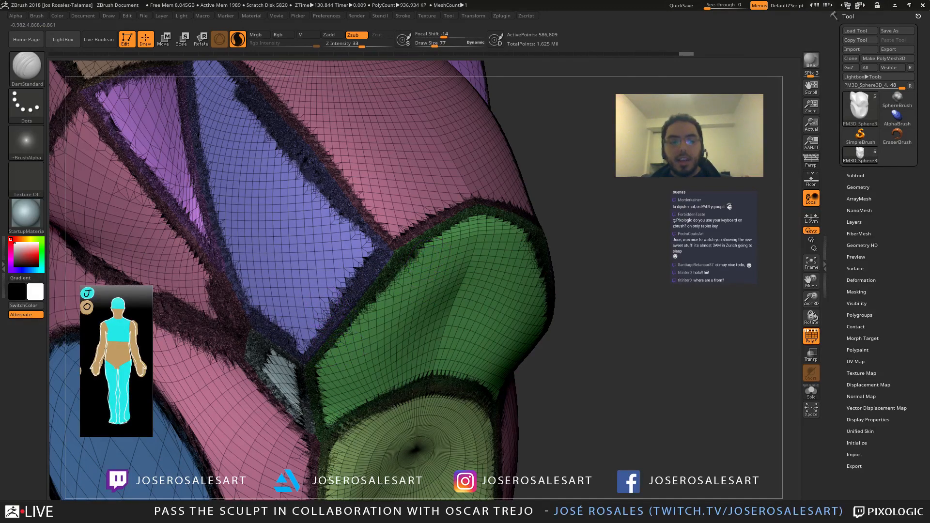
pyautogui.keyDown('ctrl'); pyautogui.moveTo(351, 301); pyautogui.dragTo(464, 242, button='right'); pyautogui.keyUp('ctrl')
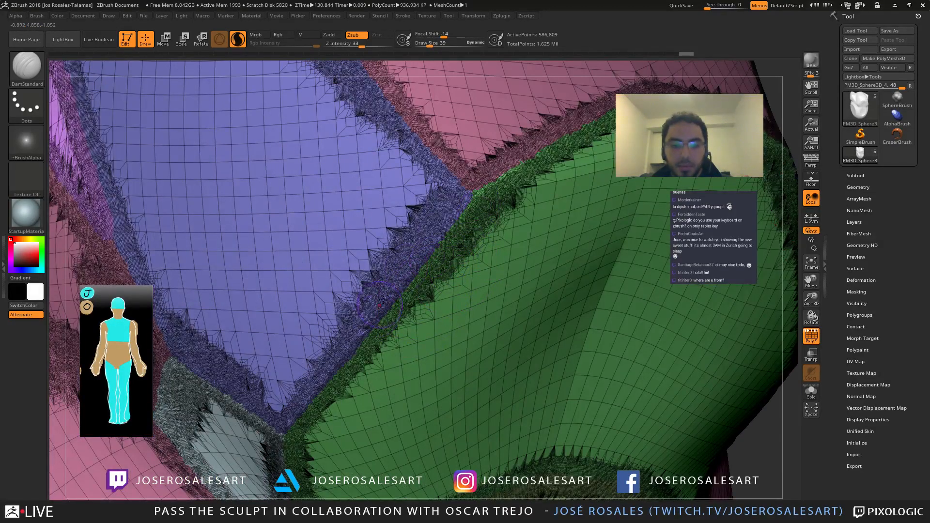
pyautogui.moveTo(353, 335); pyautogui.dragTo(454, 263, button='right')
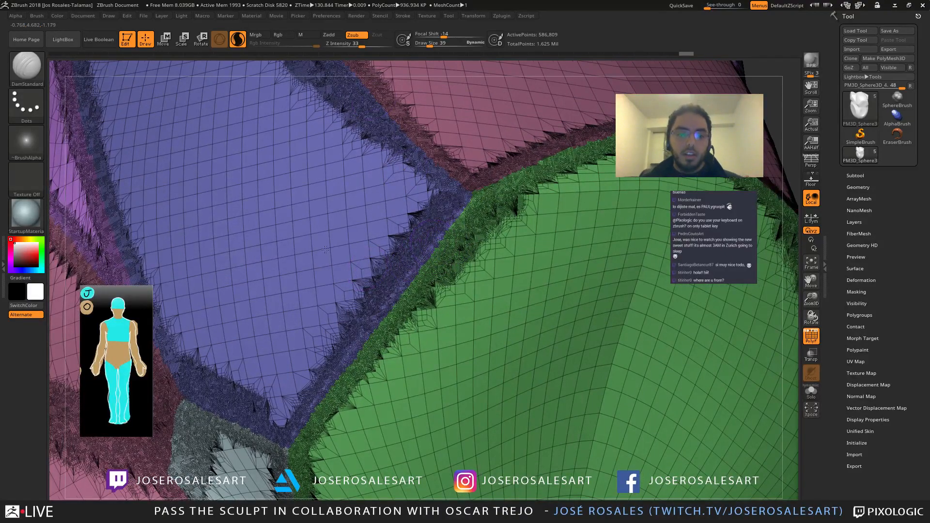
pyautogui.keyDown('ctrl'); pyautogui.moveTo(325, 250); pyautogui.dragTo(296, 303, button='right'); pyautogui.keyUp('ctrl')
pyautogui.moveTo(557, 216)
pyautogui.mouseDown(button='right')
pyautogui.moveTo(418, 236)
pyautogui.moveTo(418, 198)
pyautogui.mouseUp(button='right')
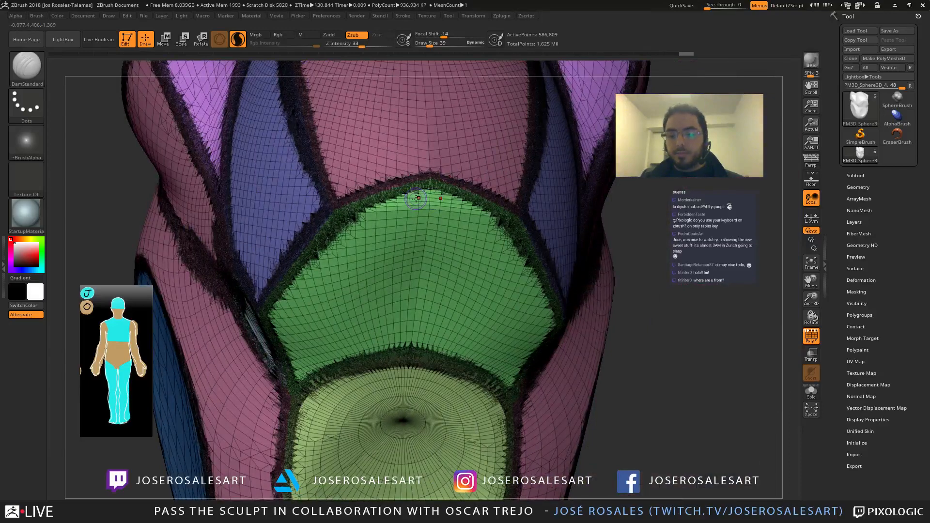
pyautogui.moveTo(247, 265); pyautogui.dragTo(320, 252, button='right')
pyautogui.keyDown('ctrl'); pyautogui.moveTo(348, 224); pyautogui.dragTo(382, 233, button='right'); pyautogui.keyUp('ctrl')
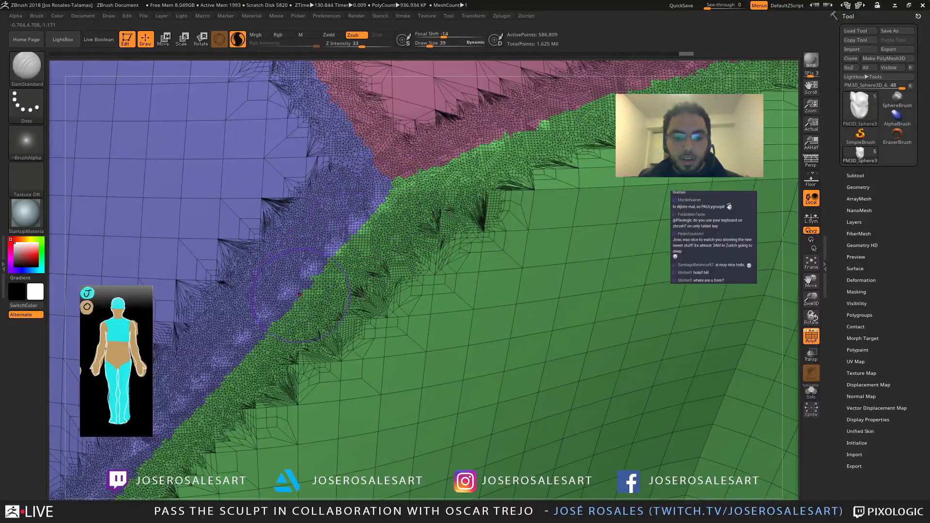
pyautogui.moveTo(334, 286)
pyautogui.keyDown('ctrl'); pyautogui.mouseDown(button='right')
pyautogui.moveTo(480, 214)
pyautogui.moveTo(429, 271)
pyautogui.moveTo(399, 288)
pyautogui.moveTo(310, 237)
pyautogui.moveTo(342, 249)
pyautogui.moveTo(446, 221)
pyautogui.moveTo(407, 243)
pyautogui.moveTo(551, 164)
pyautogui.mouseUp(button='right'); pyautogui.keyUp('ctrl')
# Step: Isolate the blue side panels, look over the ZRemesher settings, then restore the helmet and return to the subtool list
pyautogui.keyDown('ctrl'); pyautogui.keyDown('shift'); pyautogui.click(364, 245); pyautogui.keyUp('shift'); pyautogui.keyUp('ctrl')
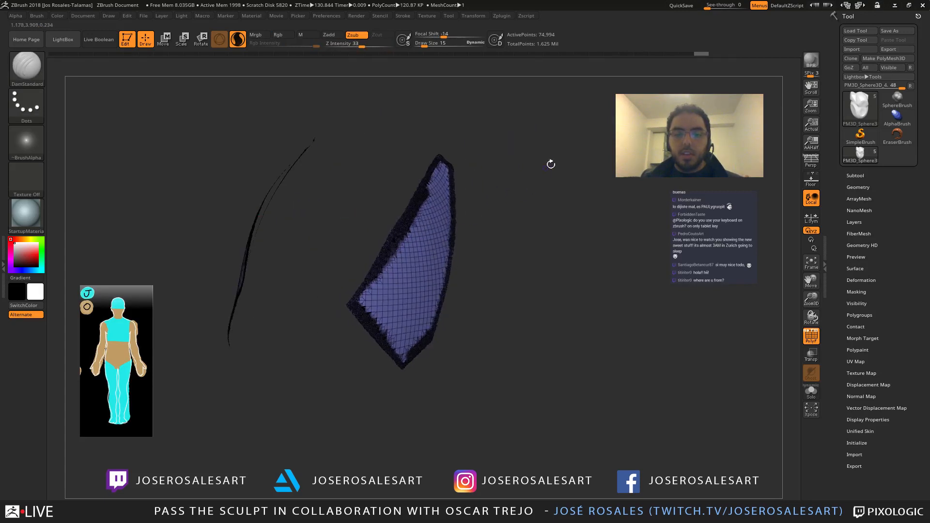
pyautogui.click(858, 188)
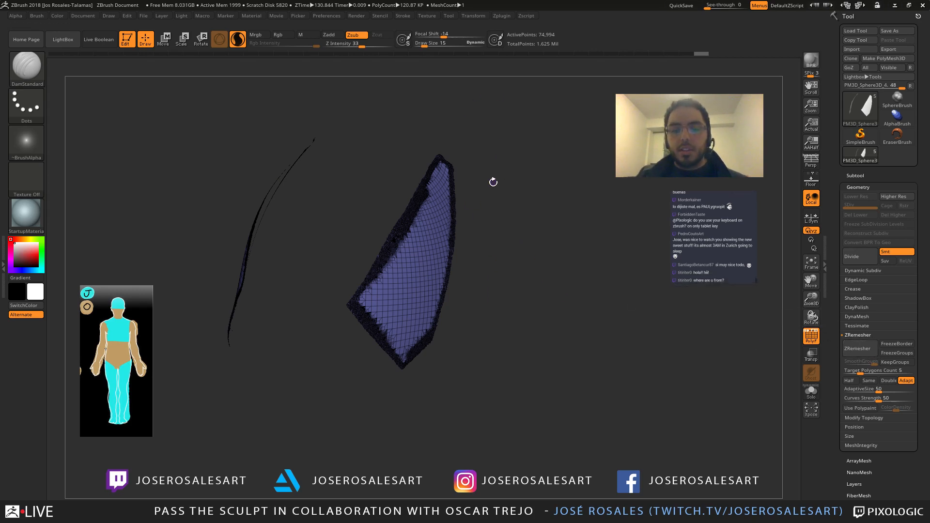
pyautogui.press('w')
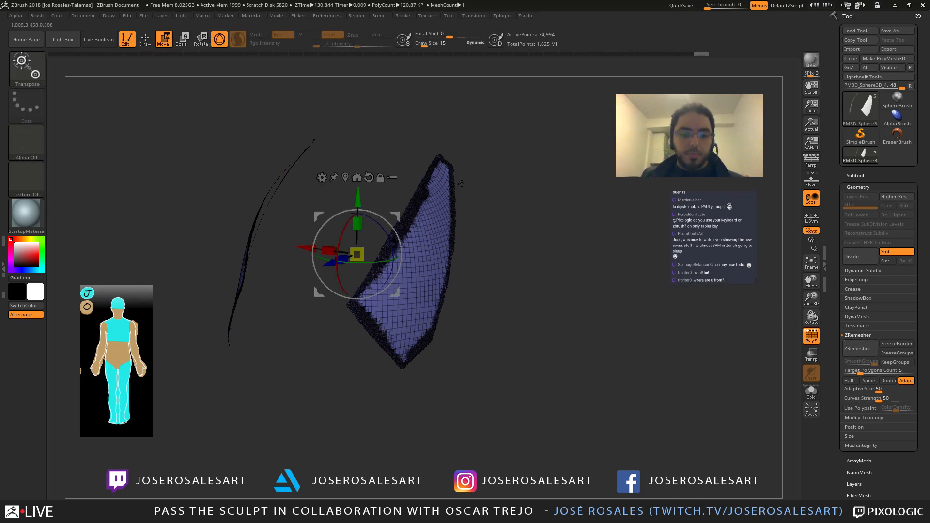
pyautogui.moveTo(462, 184); pyautogui.dragTo(540, 190)
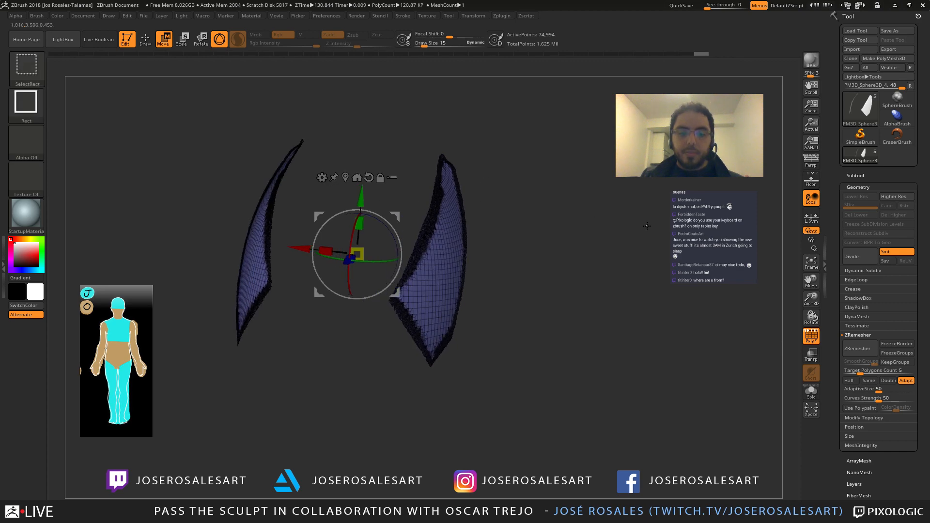
pyautogui.keyDown('ctrl'); pyautogui.keyDown('shift'); pyautogui.click(647, 225); pyautogui.keyUp('shift'); pyautogui.keyUp('ctrl')
pyautogui.click(855, 175)
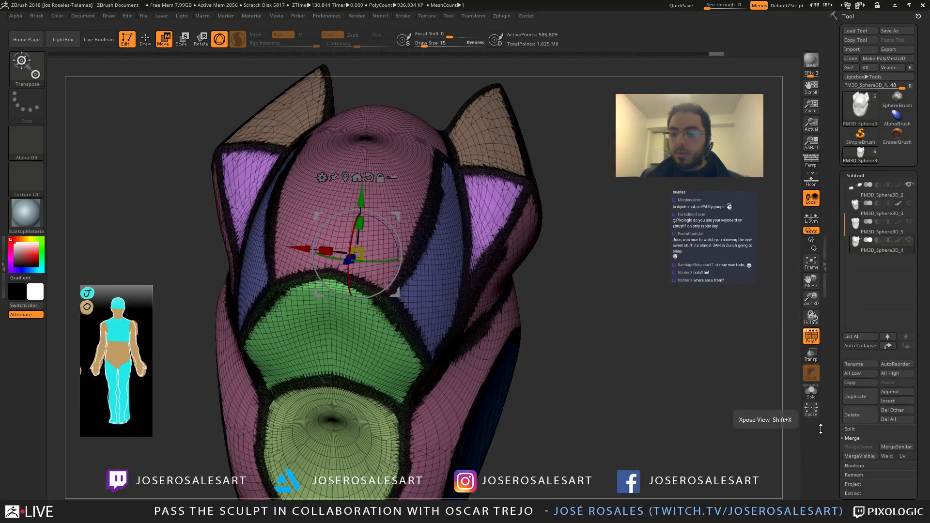
# Step: Split the helmet into separate subtools by polygroup with Groups Split, accepting that it cannot be undone
pyautogui.click(850, 429)
pyautogui.click(863, 447)
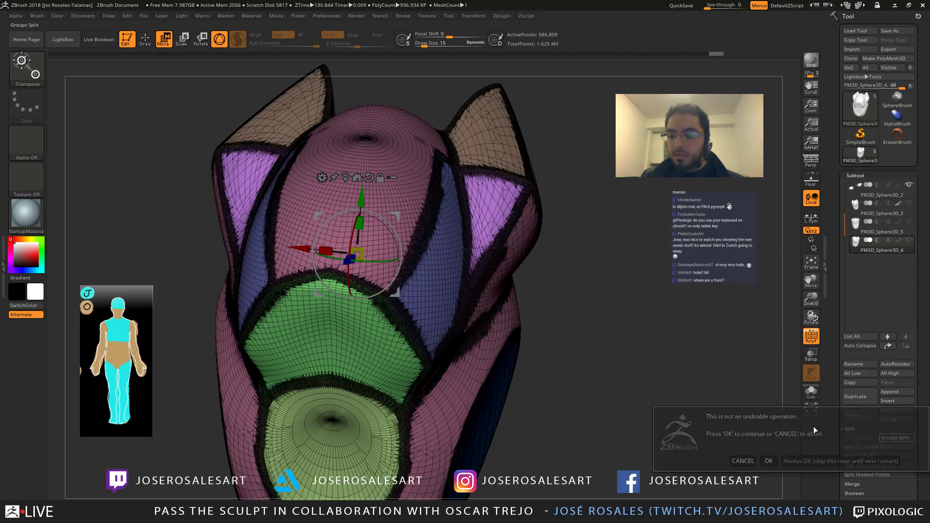
pyautogui.click(769, 461)
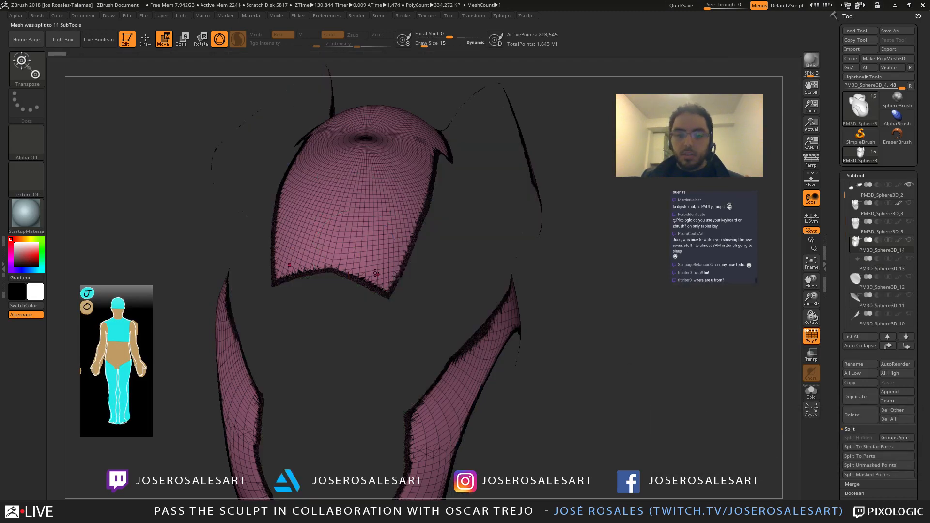
# Step: Go through the newly split subtools and select the one holding the blue side panels, PM3D_Sphere3D_4
pyautogui.click(853, 301)
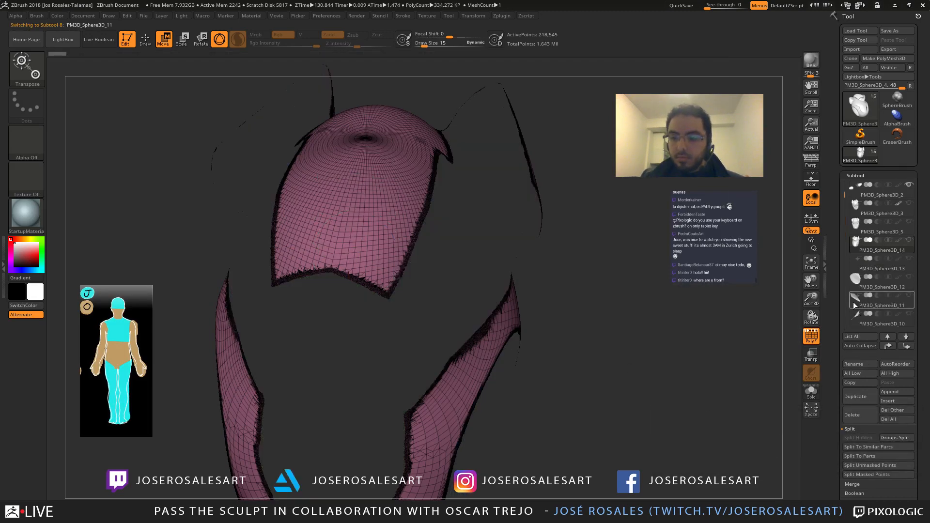
pyautogui.click(851, 322)
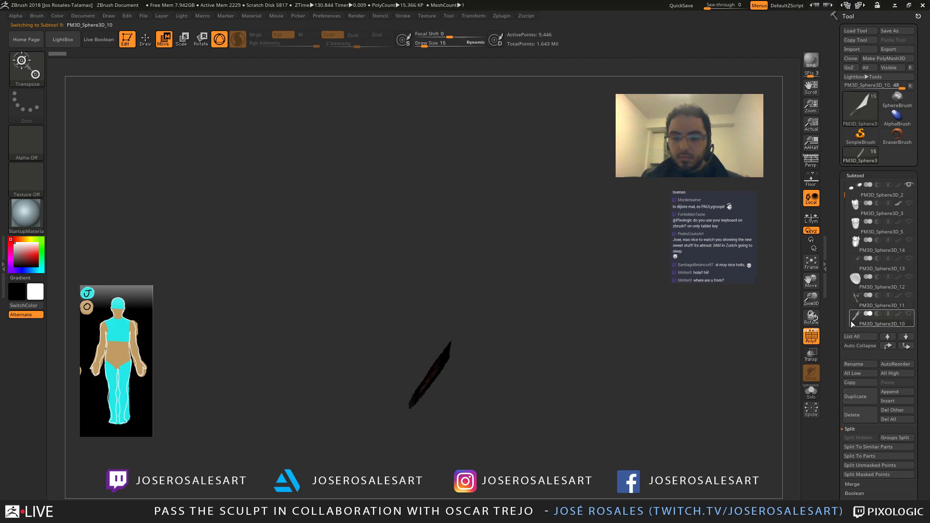
pyautogui.click(856, 269)
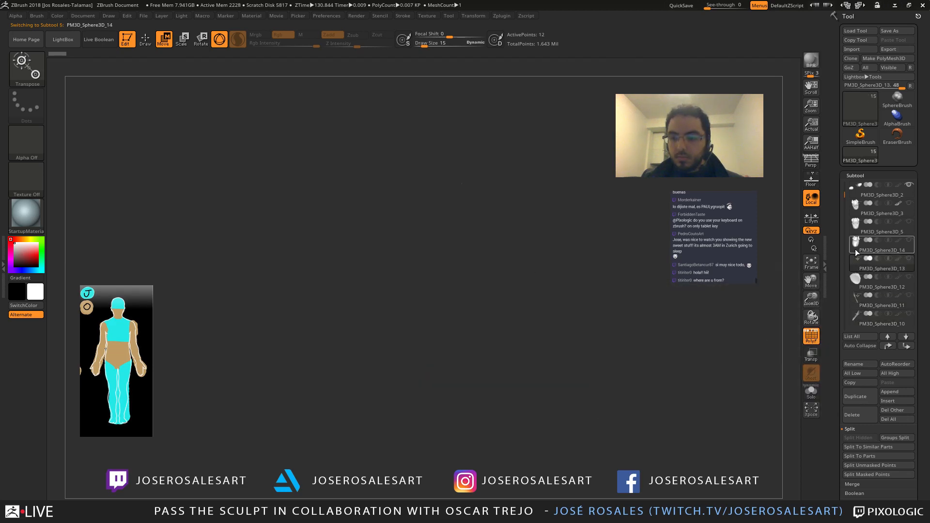
pyautogui.click(856, 249)
pyautogui.press('Down')
pyautogui.press('Down')
pyautogui.press('Down')
pyautogui.press('Down')
pyautogui.press('Down')
pyautogui.press('Down')
pyautogui.press('Down')
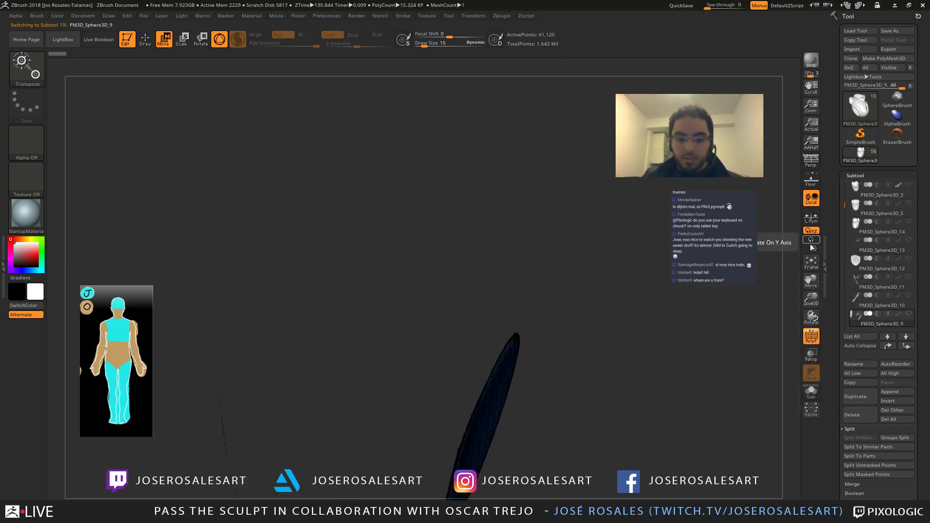
pyautogui.press('Down')
pyautogui.press('Down')
pyautogui.press('Down')
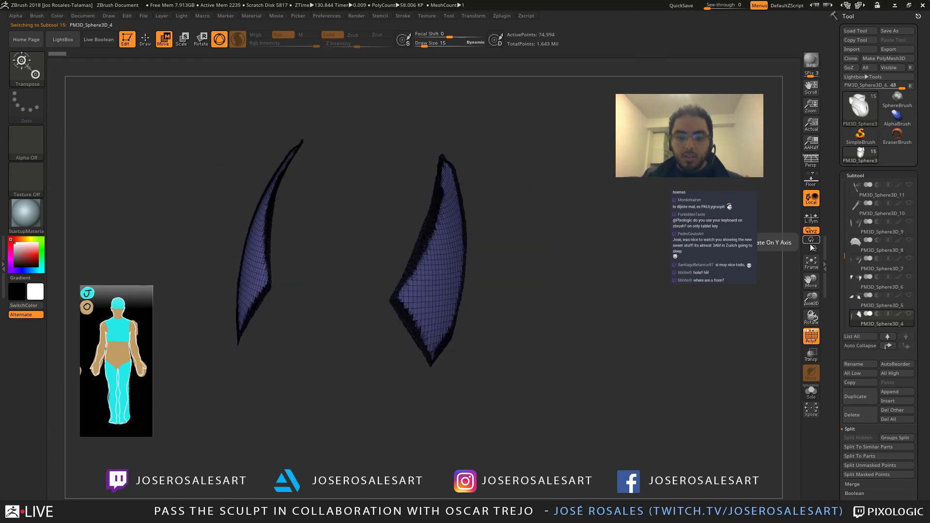
# Step: Center the transform gizmo between the blue side panels, try resetting it, and undo the resulting shift
pyautogui.moveTo(562, 213)
pyautogui.mouseDown()
pyautogui.moveTo(546, 185)
pyautogui.moveTo(563, 197)
pyautogui.mouseUp()
pyautogui.moveTo(392, 198); pyautogui.dragTo(441, 316)
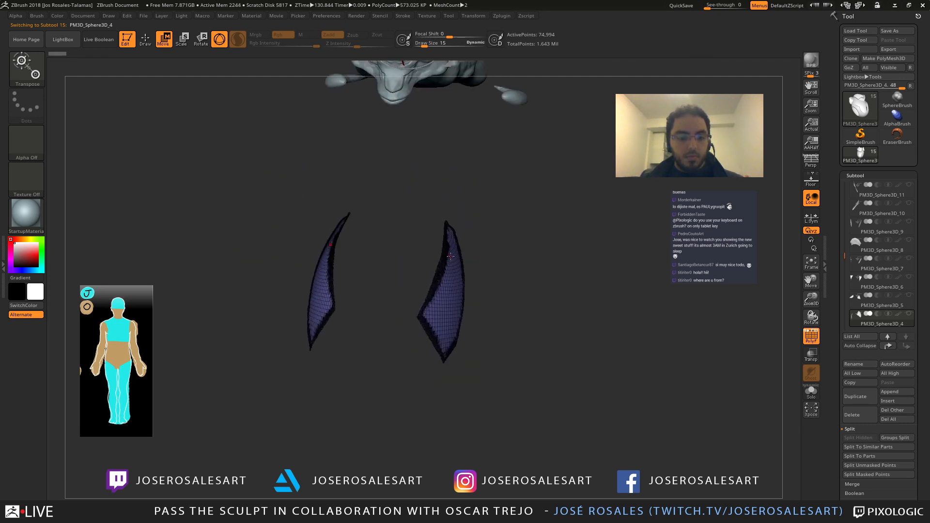
pyautogui.press('q')
pyautogui.keyDown('alt'); pyautogui.moveTo(451, 256); pyautogui.dragTo(461, 294); pyautogui.keyUp('alt')
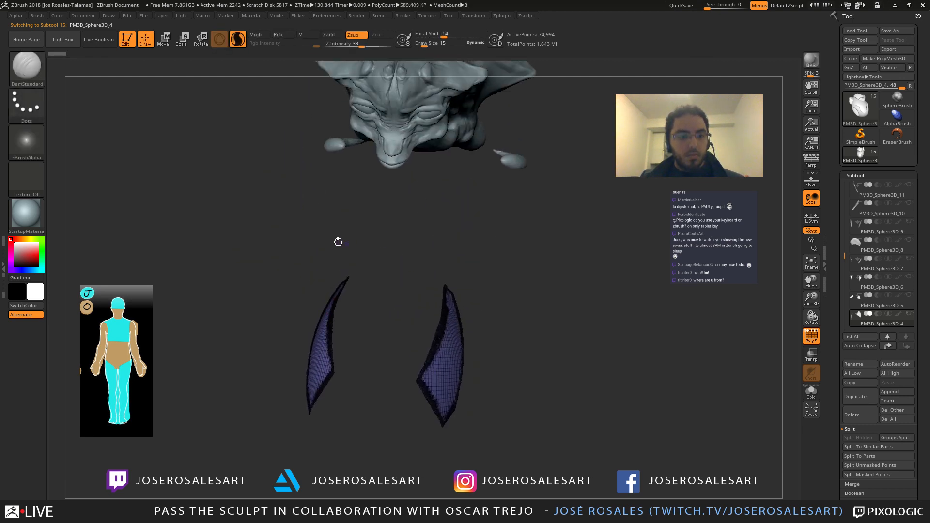
pyautogui.press('w')
pyautogui.moveTo(339, 241); pyautogui.dragTo(384, 73)
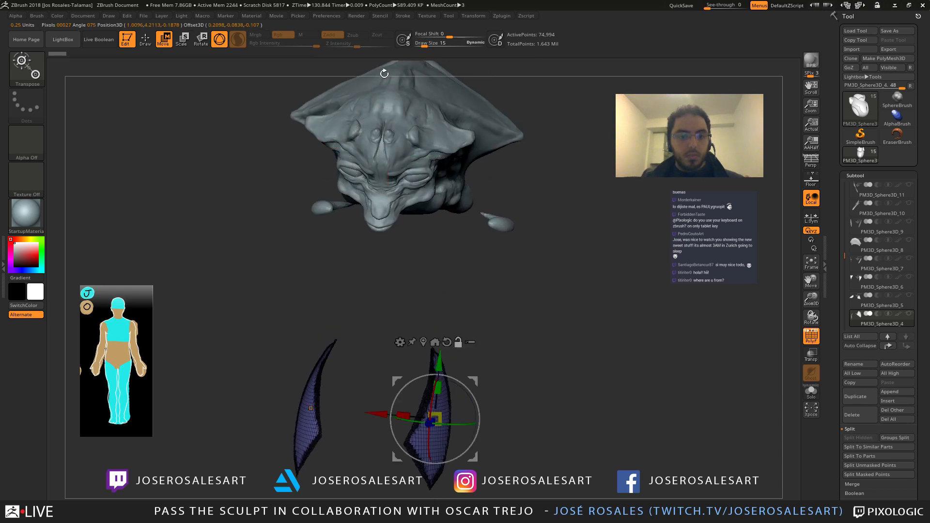
pyautogui.keyDown('alt'); pyautogui.moveTo(402, 349); pyautogui.dragTo(373, 269); pyautogui.keyUp('alt')
pyautogui.click(372, 266)
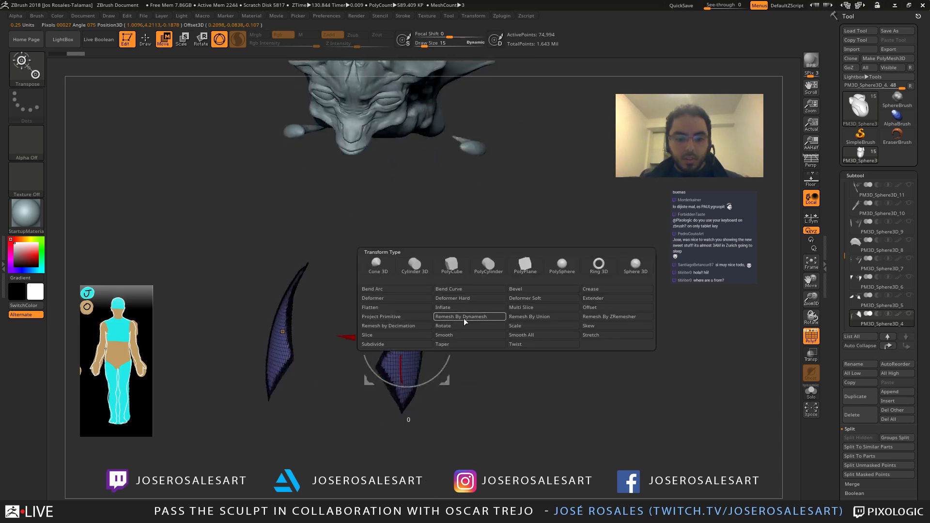
pyautogui.click(395, 265)
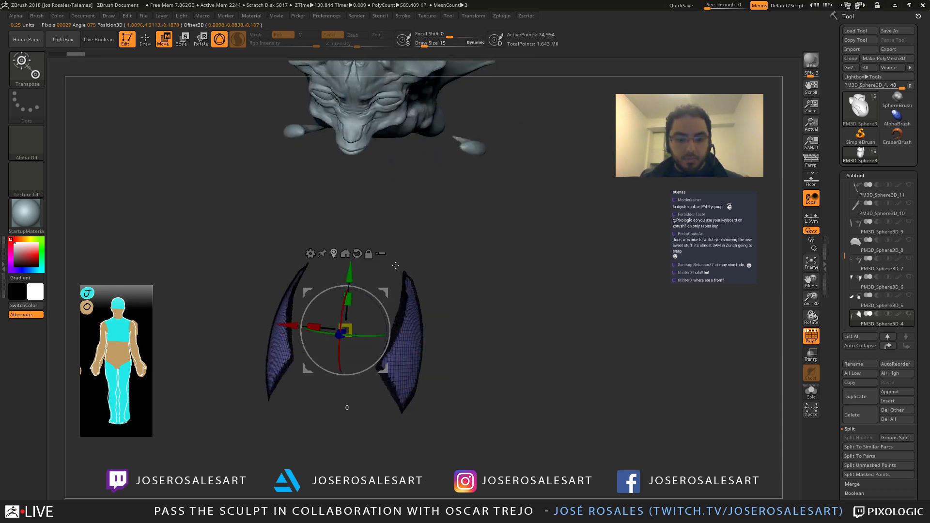
pyautogui.click(357, 254)
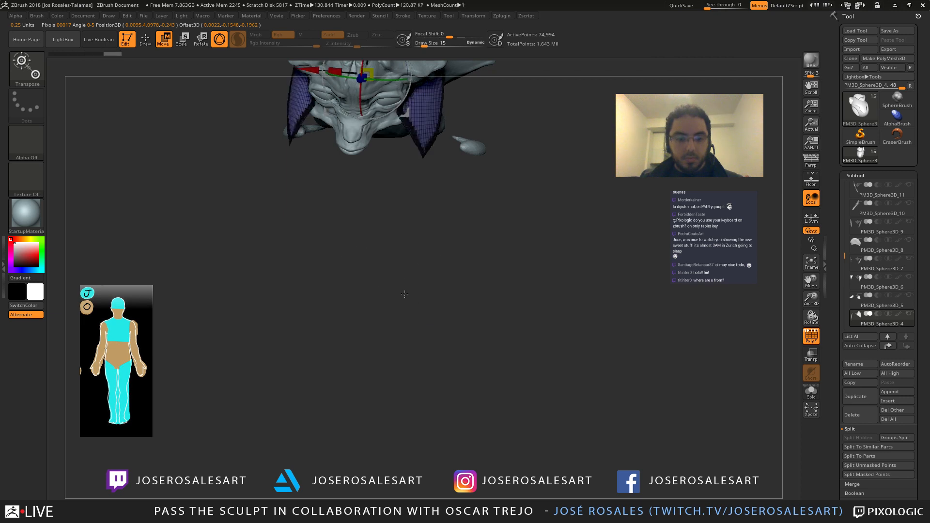
pyautogui.hotkey('ctrl', 'z')
# Step: Try Remesh By Dynamesh on the blue side panels with the target polygon count lowered to 152045, and undo it
pyautogui.click(310, 254)
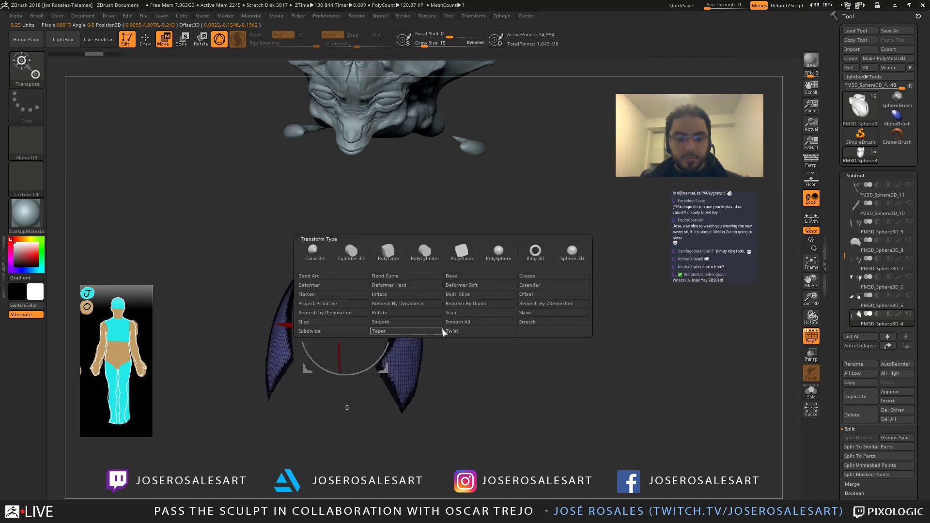
pyautogui.click(406, 310)
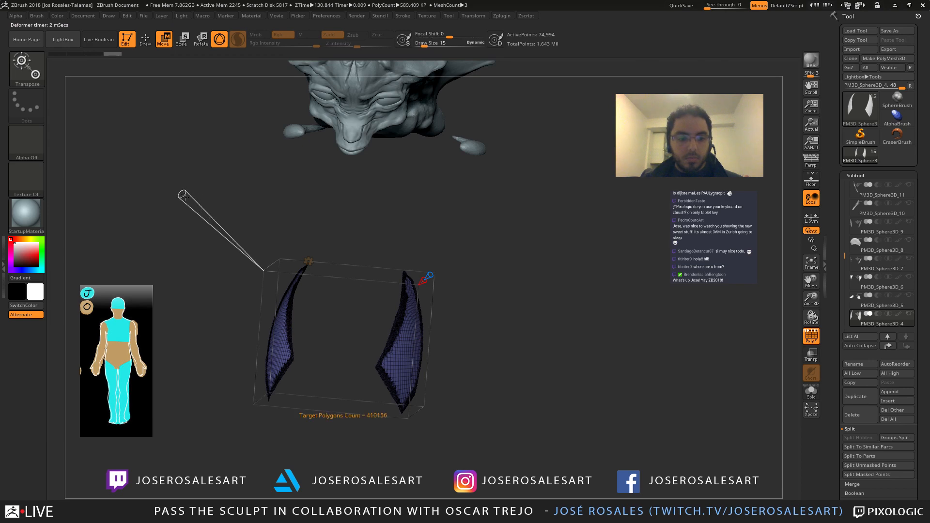
pyautogui.moveTo(182, 196); pyautogui.dragTo(201, 218)
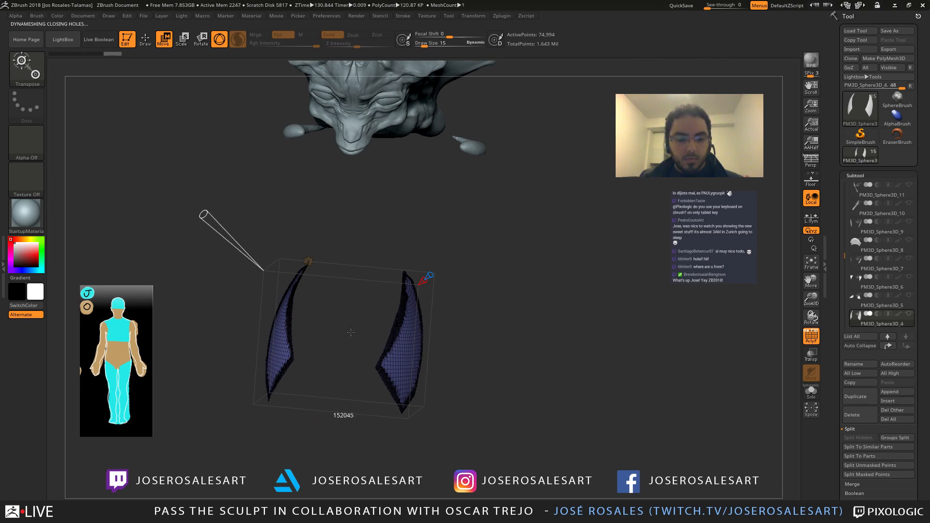
pyautogui.moveTo(387, 252); pyautogui.dragTo(438, 237)
pyautogui.hotkey('ctrl', 'z')
pyautogui.moveTo(476, 171); pyautogui.dragTo(434, 210)
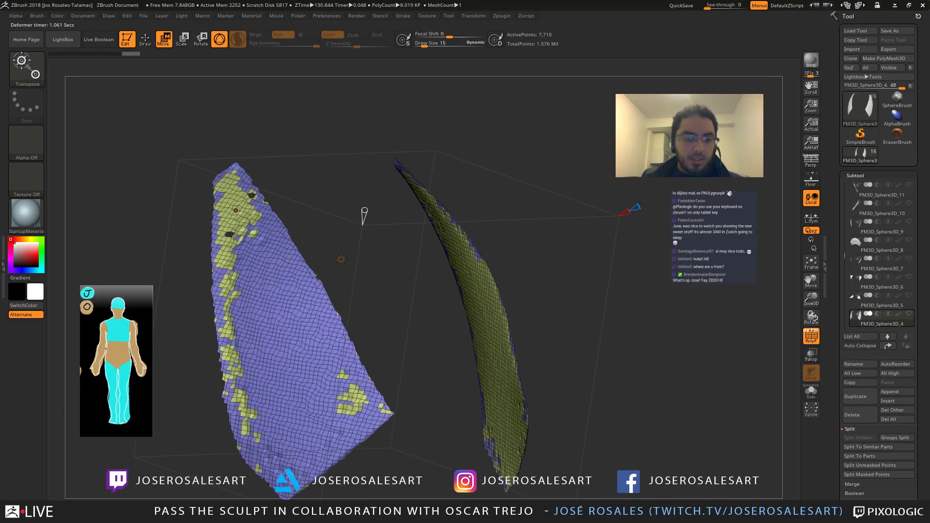
pyautogui.press('q')
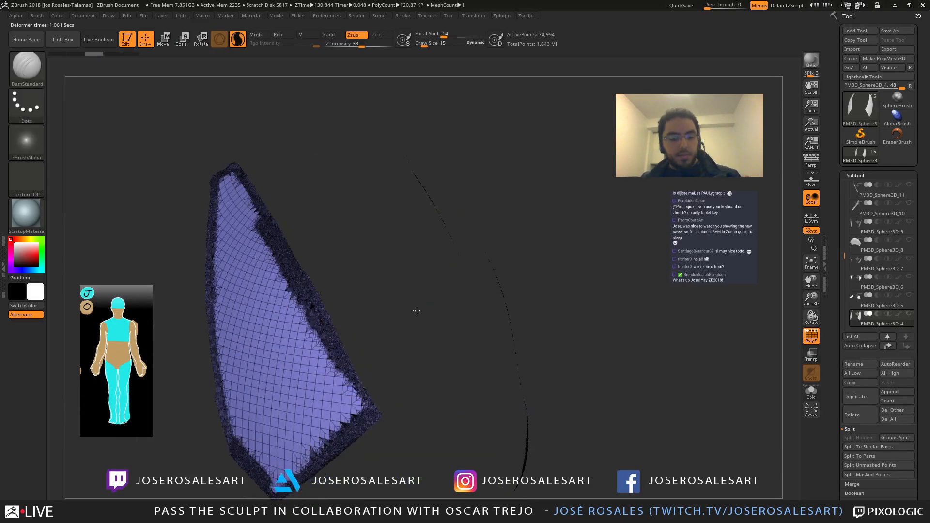
# Step: Insert edge loops around the side panels' polygroup with GroupsLoops, using 2 loops and a GPolish of 50
pyautogui.moveTo(422, 309)
pyautogui.mouseDown()
pyautogui.moveTo(385, 277)
pyautogui.moveTo(436, 265)
pyautogui.mouseUp()
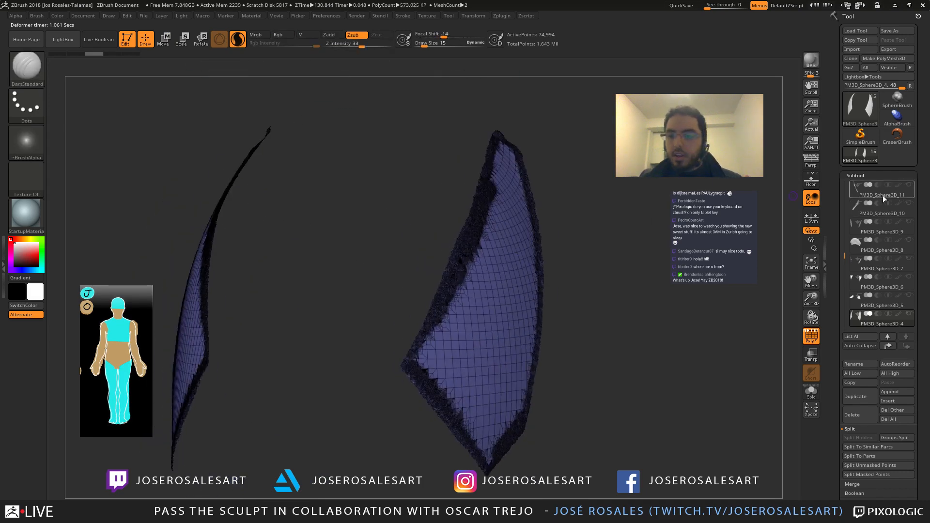
pyautogui.click(856, 176)
pyautogui.click(857, 188)
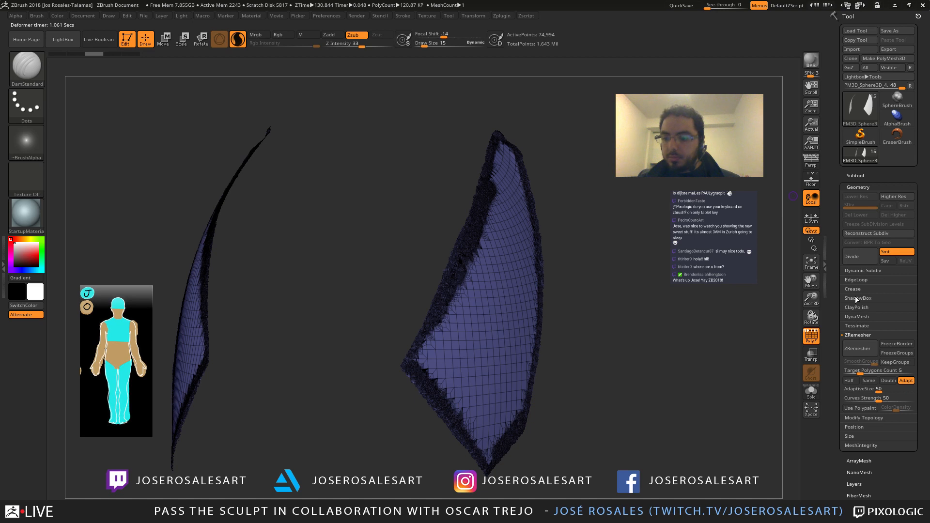
pyautogui.click(857, 280)
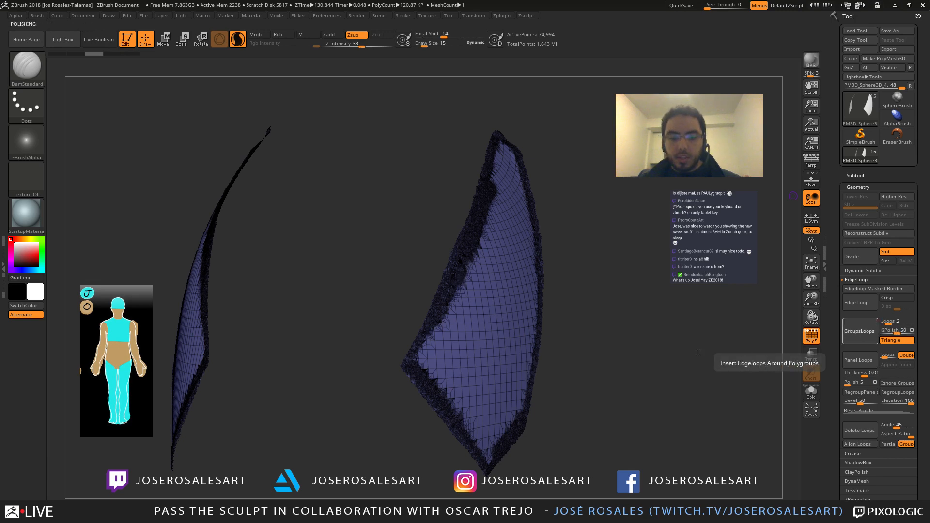
# Step: Examine the inserted edge loops and the dense mesh along the side panel's border, reducing the draw size to 1
pyautogui.keyDown('alt'); pyautogui.moveTo(232, 281); pyautogui.dragTo(291, 350); pyautogui.keyUp('alt')
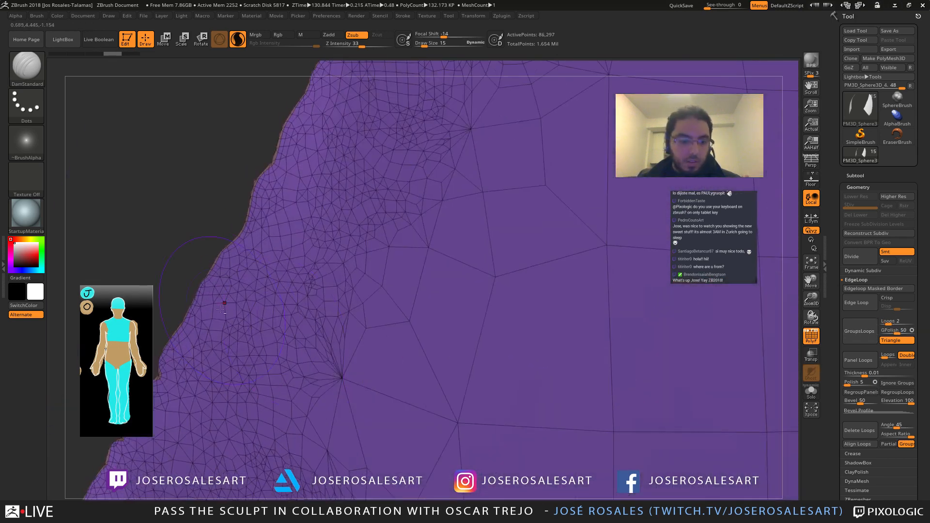
pyautogui.moveTo(221, 309); pyautogui.dragTo(489, 300)
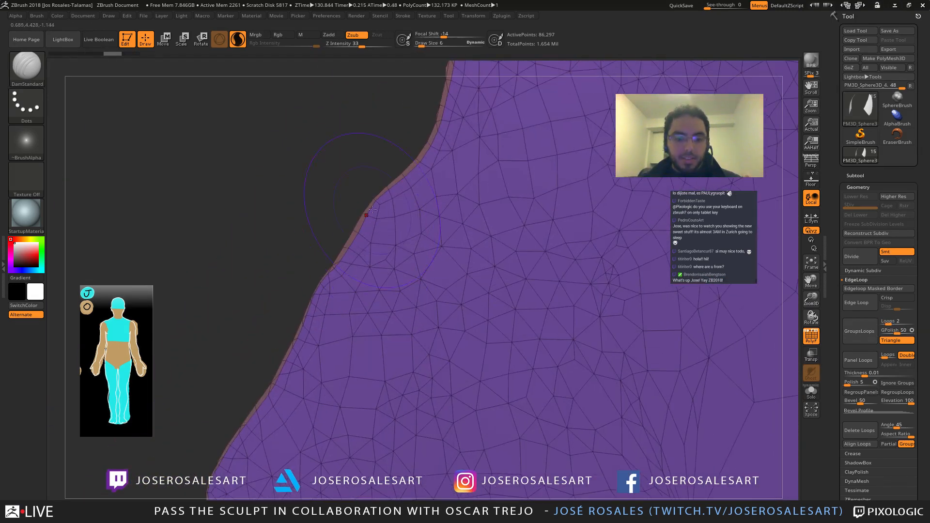
pyautogui.press('s')
pyautogui.click(388, 208)
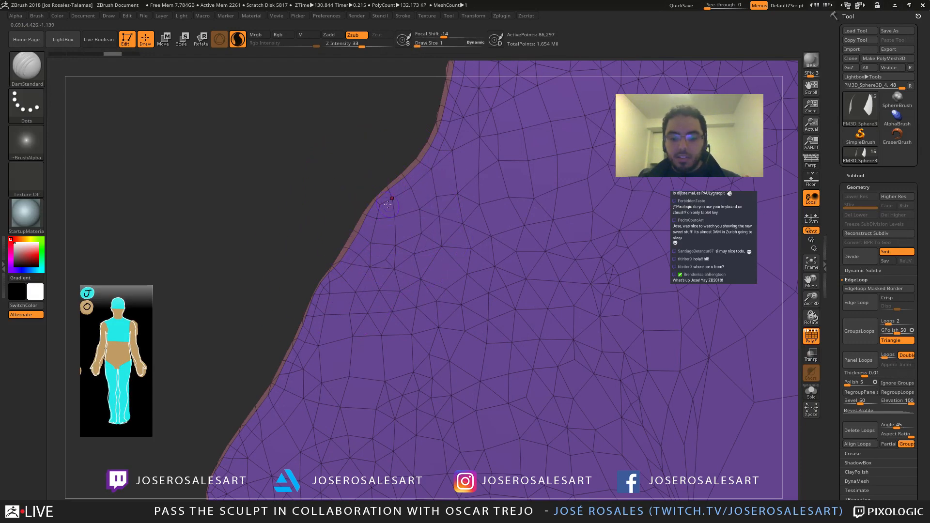
pyautogui.moveTo(365, 197)
pyautogui.mouseDown()
pyautogui.moveTo(322, 204)
pyautogui.moveTo(356, 217)
pyautogui.moveTo(509, 219)
pyautogui.moveTo(445, 218)
pyautogui.moveTo(400, 249)
pyautogui.mouseUp()
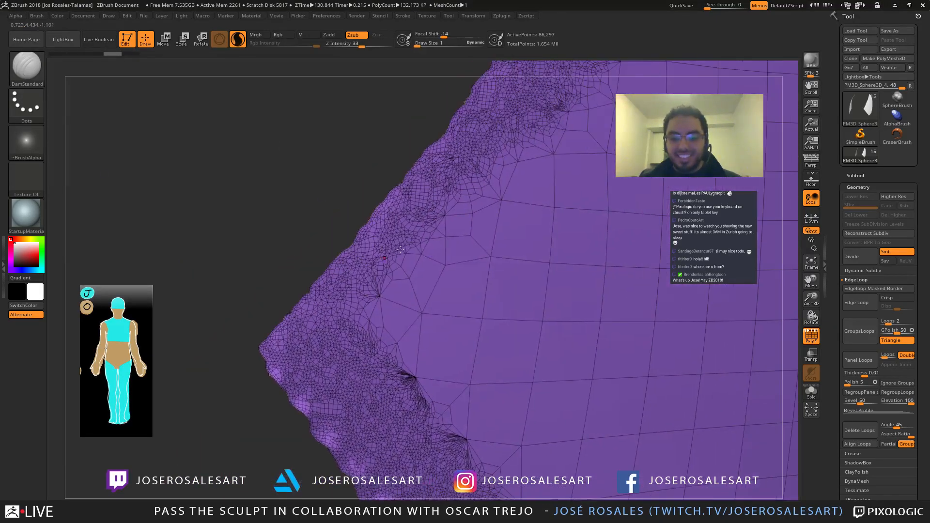
pyautogui.keyDown('ctrl'); pyautogui.moveTo(400, 250); pyautogui.dragTo(506, 250, button='right'); pyautogui.keyUp('ctrl')
pyautogui.keyDown('ctrl'); pyautogui.moveTo(444, 292); pyautogui.dragTo(429, 298, button='right'); pyautogui.keyUp('ctrl')
# Step: Place the gizmo on the side panel and mask the panel faces, leaving only the border loop unmasked
pyautogui.press('w')
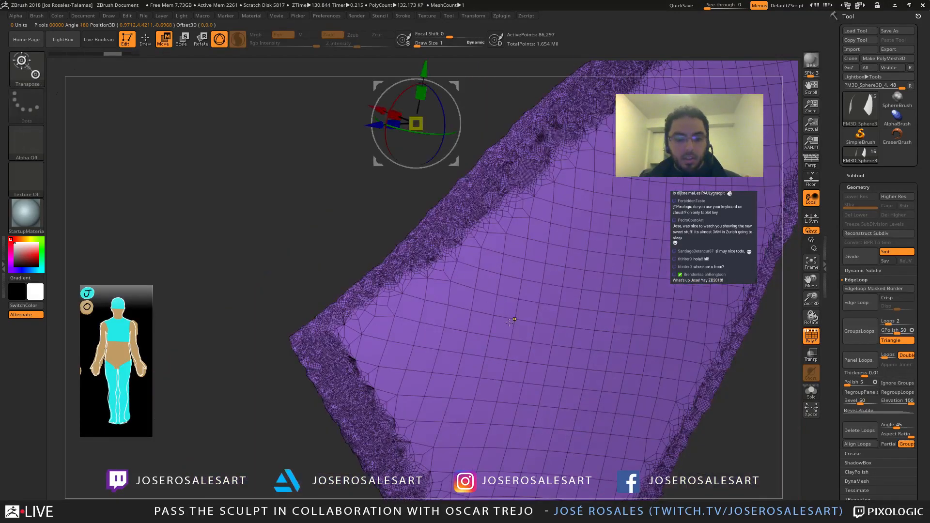
pyautogui.keyDown('alt'); pyautogui.click(509, 323); pyautogui.keyUp('alt')
pyautogui.keyDown('ctrl'); pyautogui.click(330, 246); pyautogui.keyUp('ctrl')
pyautogui.keyDown('ctrl'); pyautogui.moveTo(468, 267); pyautogui.dragTo(526, 268, button='right'); pyautogui.keyUp('ctrl')
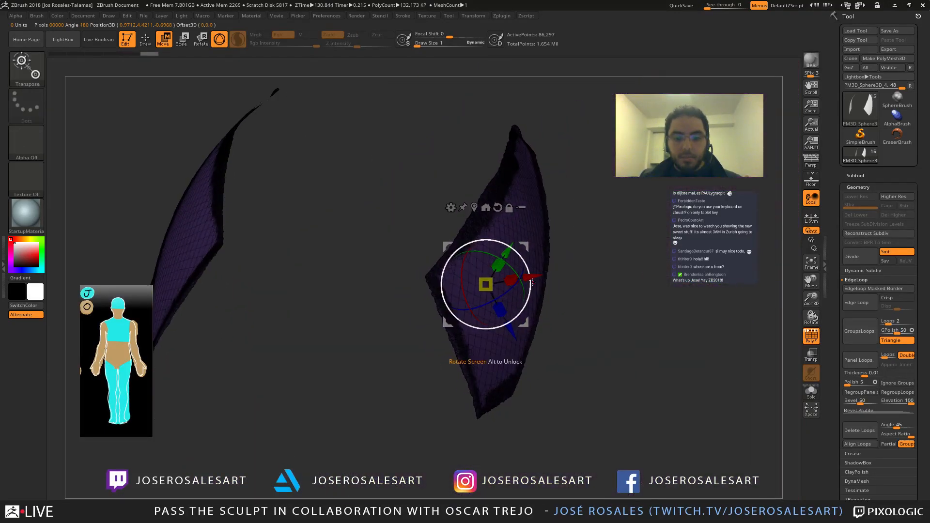
# Step: Try to pull the unmasked border loops sideways along the X axis, and undo the move
pyautogui.moveTo(538, 278); pyautogui.dragTo(523, 281)
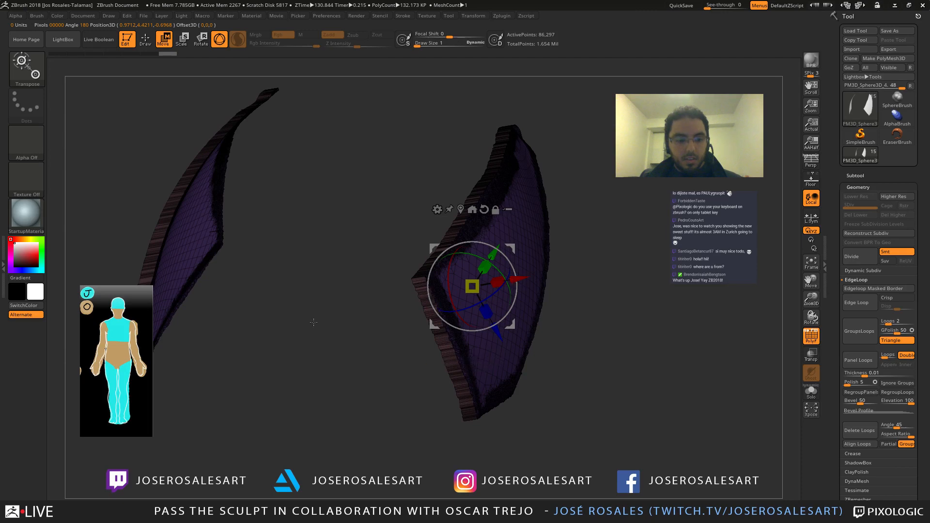
pyautogui.keyDown('shift'); pyautogui.moveTo(314, 322); pyautogui.dragTo(308, 324, button='right'); pyautogui.keyUp('shift')
pyautogui.hotkey('ctrl', 'z')
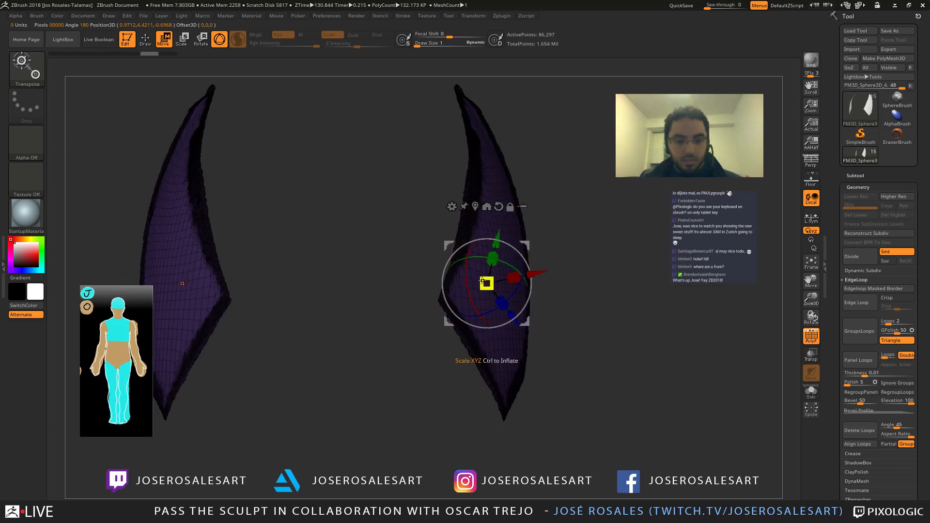
# Step: Pull the border loops of both side panels symmetrically inward along the X axis to form thick rims, and clear the mask
pyautogui.moveTo(537, 274); pyautogui.dragTo(528, 276)
pyautogui.press('q')
pyautogui.moveTo(556, 251); pyautogui.dragTo(448, 260, button='right')
pyautogui.moveTo(394, 137); pyautogui.dragTo(438, 162, button='right')
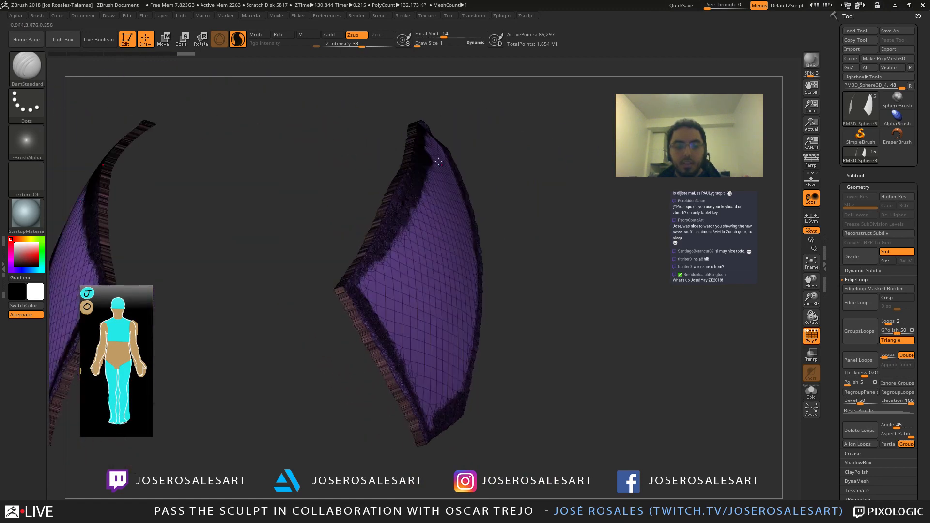
pyautogui.moveTo(481, 202); pyautogui.dragTo(518, 141, button='right')
# Step: Apply Remesh By Dynamesh to the two side panels with their extruded rims
pyautogui.press('w')
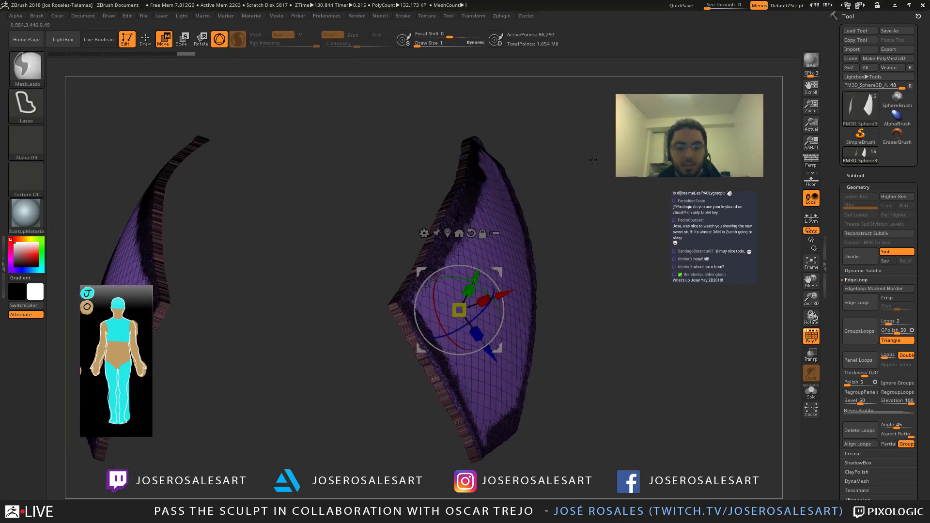
pyautogui.click(424, 233)
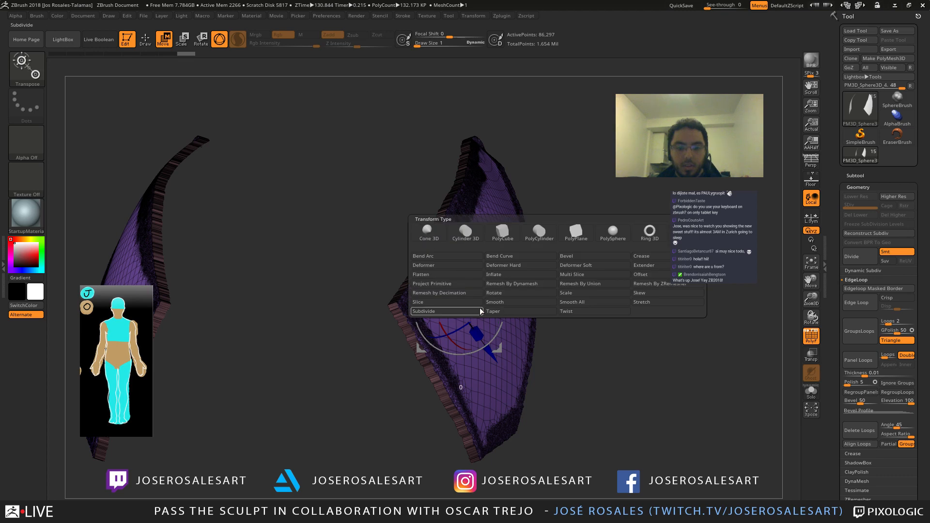
pyautogui.click(514, 284)
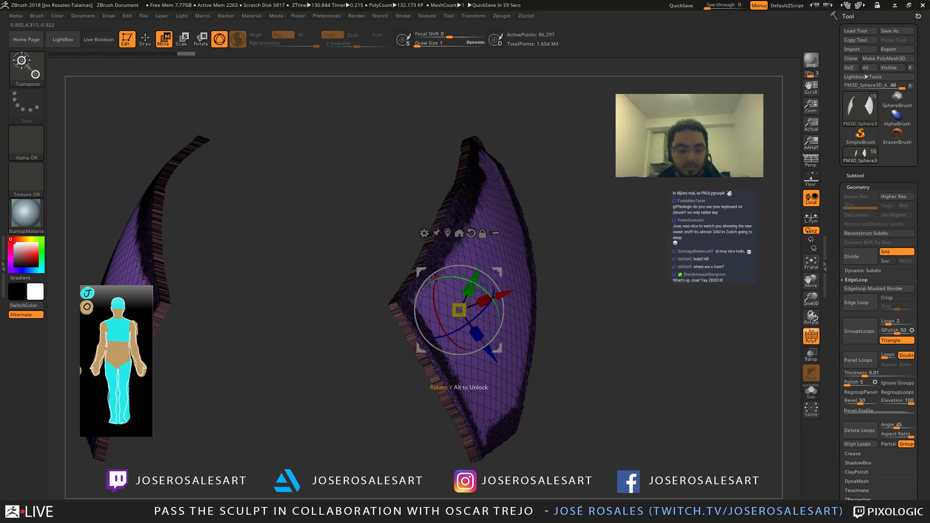
pyautogui.click(429, 234)
pyautogui.click(506, 287)
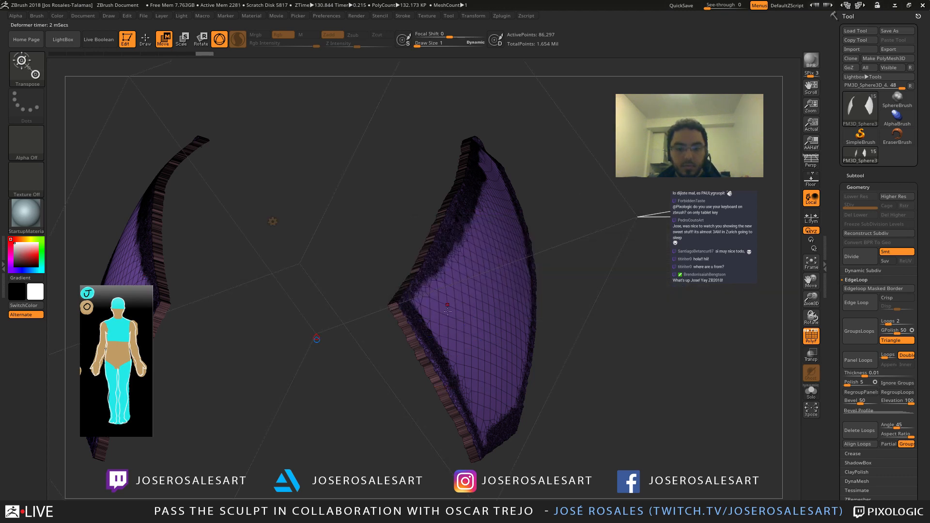
pyautogui.keyDown('alt'); pyautogui.moveTo(429, 240); pyautogui.dragTo(436, 163); pyautogui.keyUp('alt')
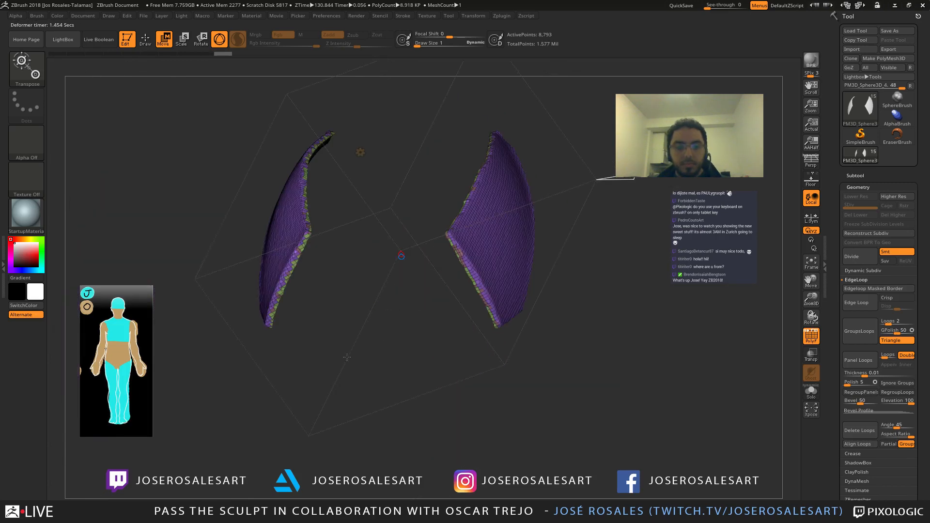
# Step: Undo the last DynaMesh of the two side panels and remesh them with DynaMesh again
pyautogui.moveTo(379, 329); pyautogui.dragTo(410, 334)
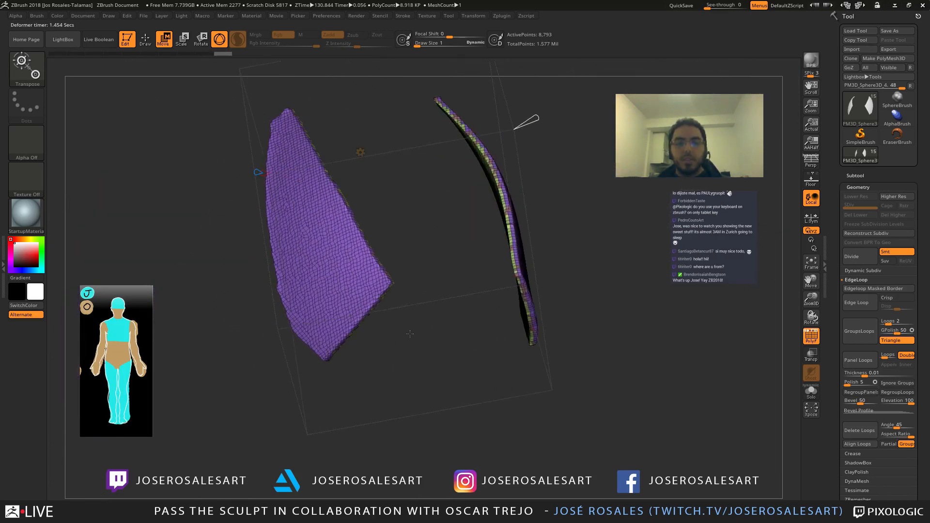
pyautogui.hotkey('shift', 'f')
pyautogui.keyDown('alt'); pyautogui.moveTo(428, 263); pyautogui.dragTo(394, 340); pyautogui.keyUp('alt')
pyautogui.hotkey('ctrl', 'z')
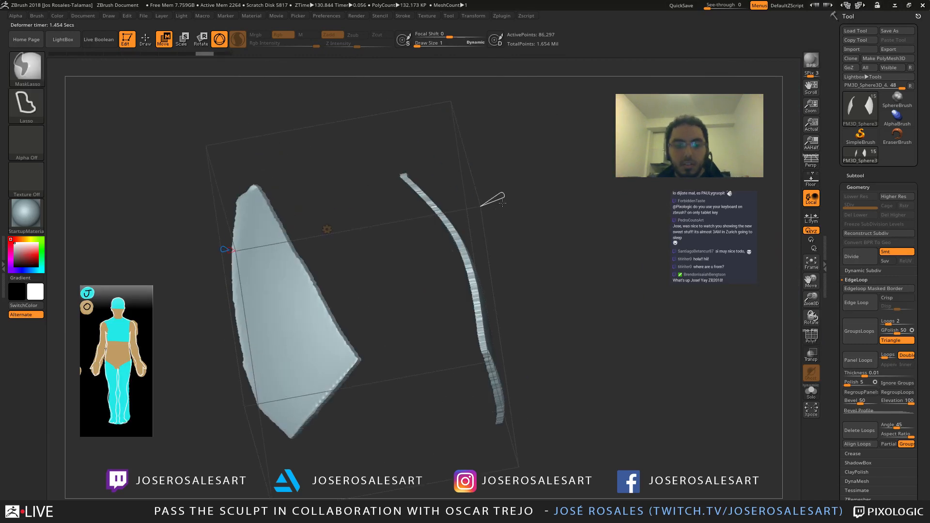
pyautogui.keyDown('ctrl'); pyautogui.moveTo(502, 194); pyautogui.dragTo(507, 193); pyautogui.keyUp('ctrl')
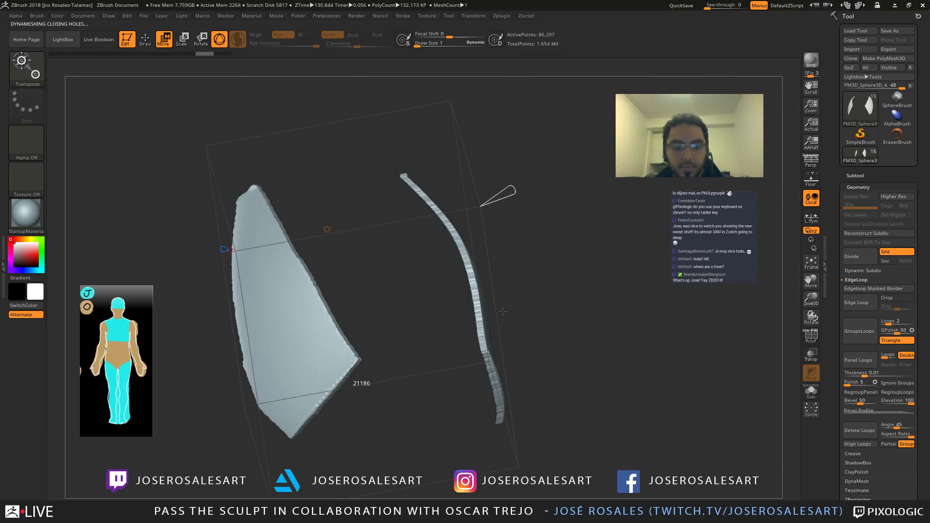
pyautogui.moveTo(501, 316); pyautogui.dragTo(435, 293)
pyautogui.hotkey('shift', 'f')
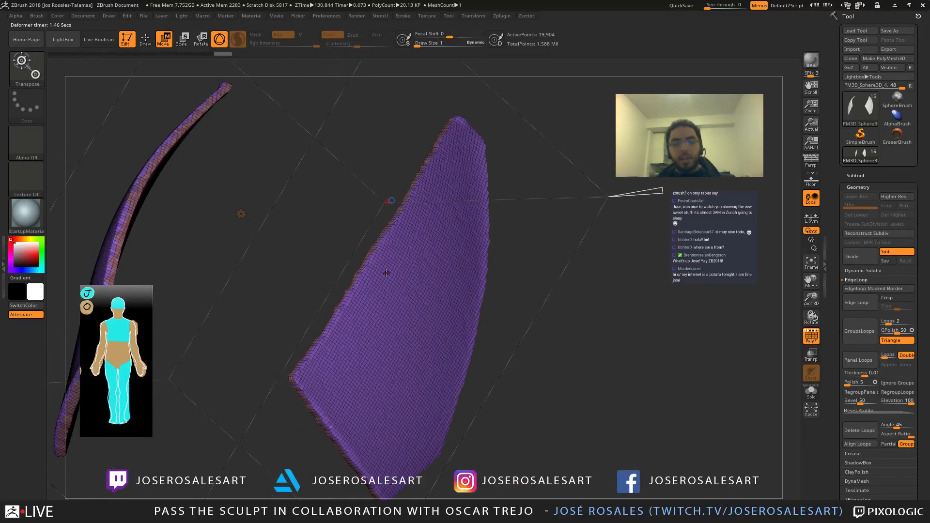
# Step: Try to regroup the remeshed side panels with Groups By Normals, and undo the regrouping
pyautogui.moveTo(404, 172); pyautogui.dragTo(373, 196)
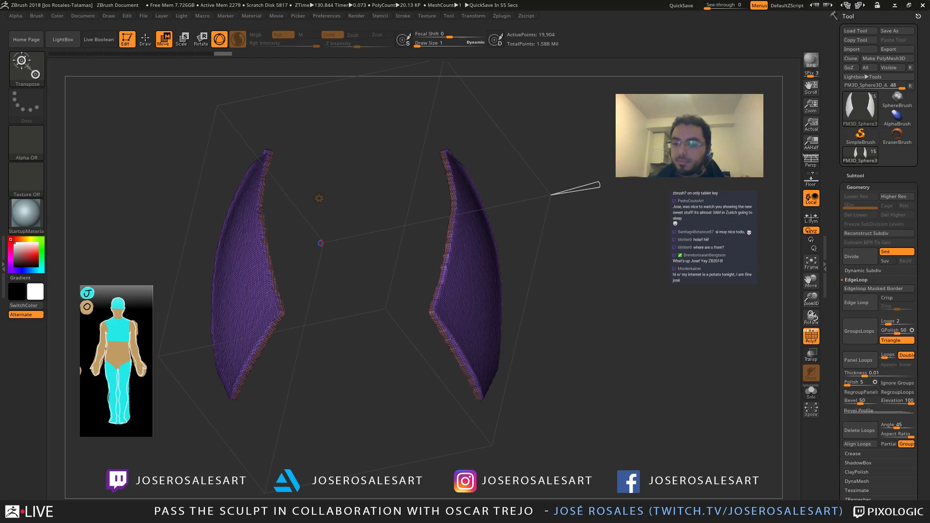
pyautogui.moveTo(320, 243)
pyautogui.mouseDown()
pyautogui.moveTo(295, 241)
pyautogui.moveTo(314, 266)
pyautogui.moveTo(399, 272)
pyautogui.moveTo(409, 226)
pyautogui.mouseUp()
pyautogui.press('q')
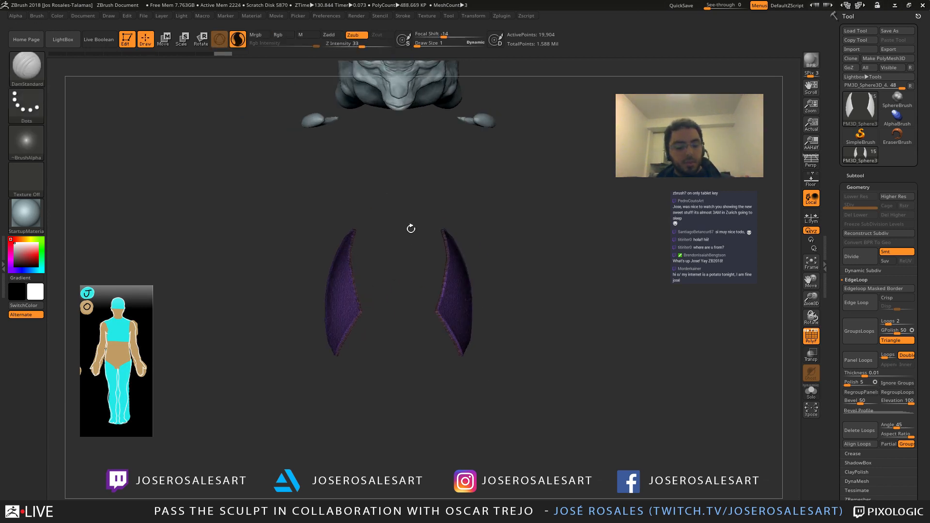
pyautogui.keyDown('alt'); pyautogui.moveTo(411, 229); pyautogui.dragTo(483, 277); pyautogui.keyUp('alt')
pyautogui.click(864, 188)
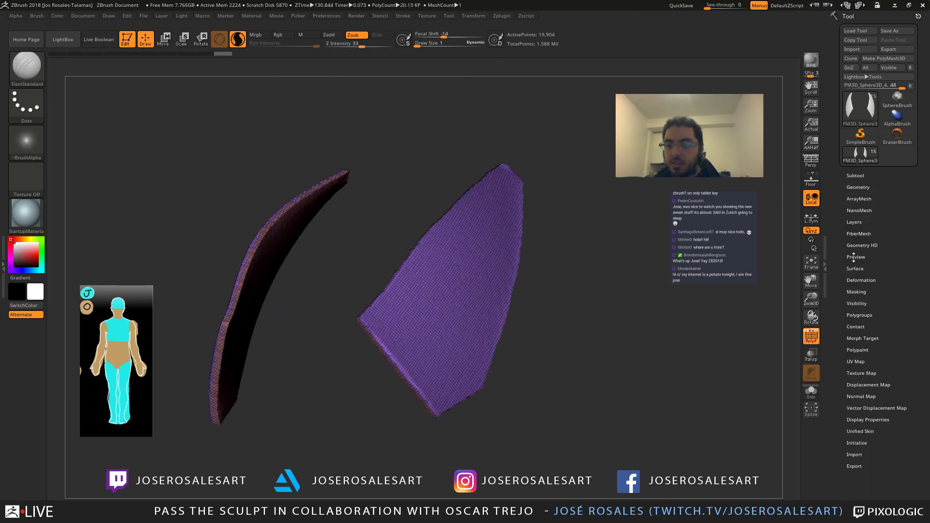
pyautogui.moveTo(510, 330); pyautogui.dragTo(487, 403)
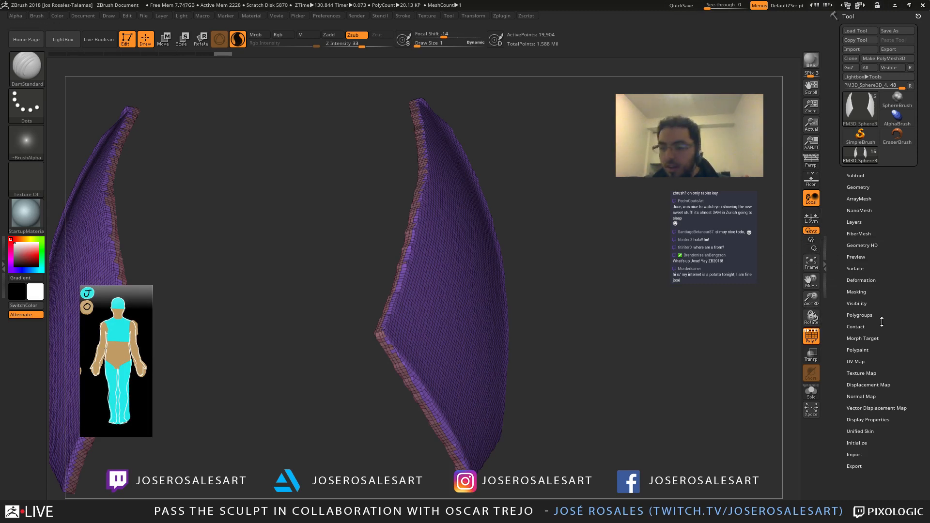
pyautogui.click(861, 315)
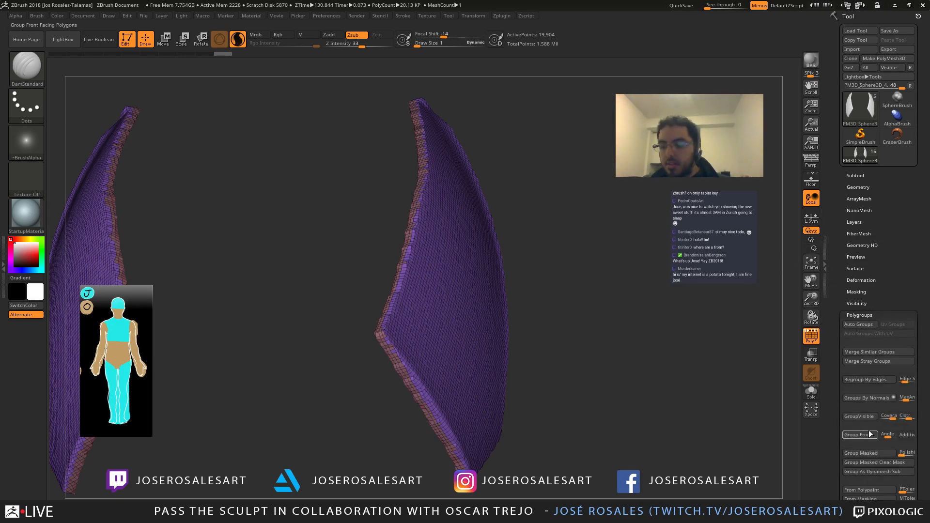
pyautogui.click(862, 402)
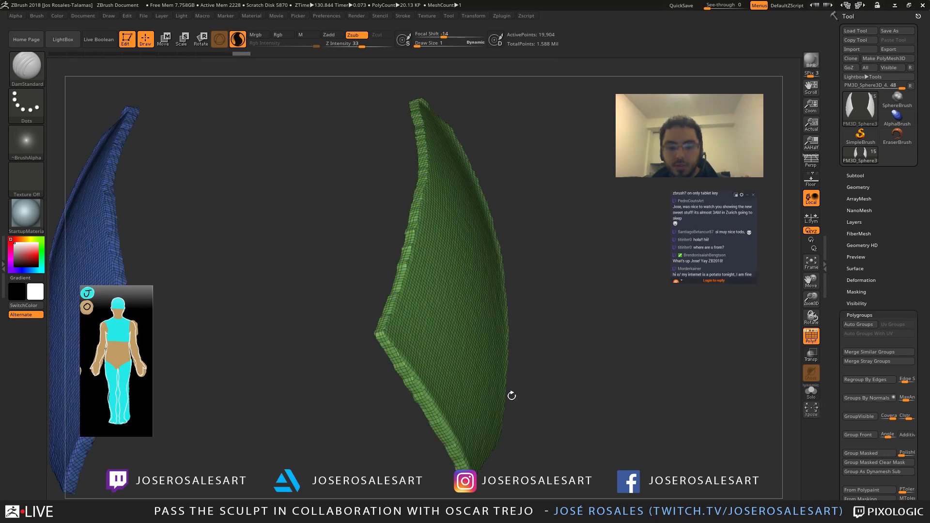
pyautogui.moveTo(511, 396); pyautogui.dragTo(673, 333)
pyautogui.hotkey('ctrl', 'z')
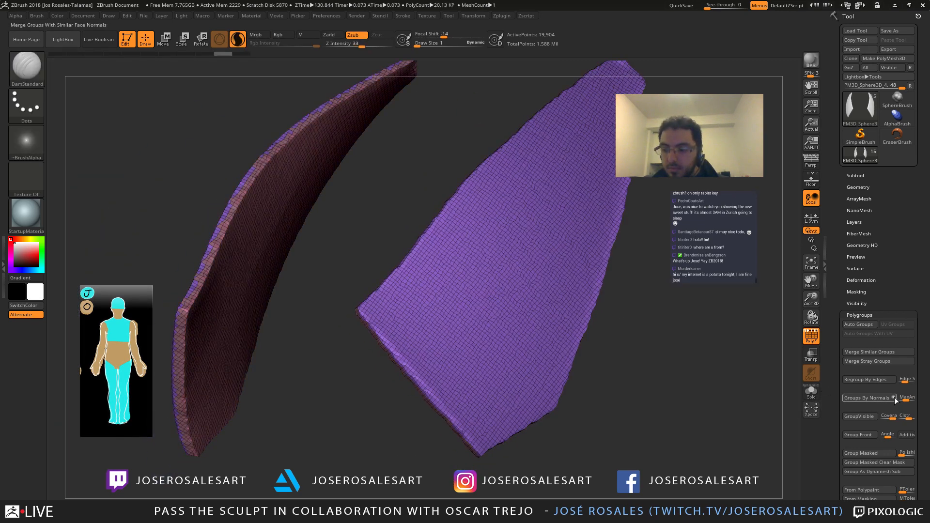
# Step: Switch the mode of Groups By Normals, try the regrouping on the side panels, and undo it
pyautogui.click(891, 397)
pyautogui.moveTo(792, 408); pyautogui.dragTo(619, 370)
pyautogui.hotkey('ctrl', 'z')
# Step: Try Groups By Normals on the side panels twice with a maximum angle tolerance of 9.9, undoing each regrouping
pyautogui.click(903, 401)
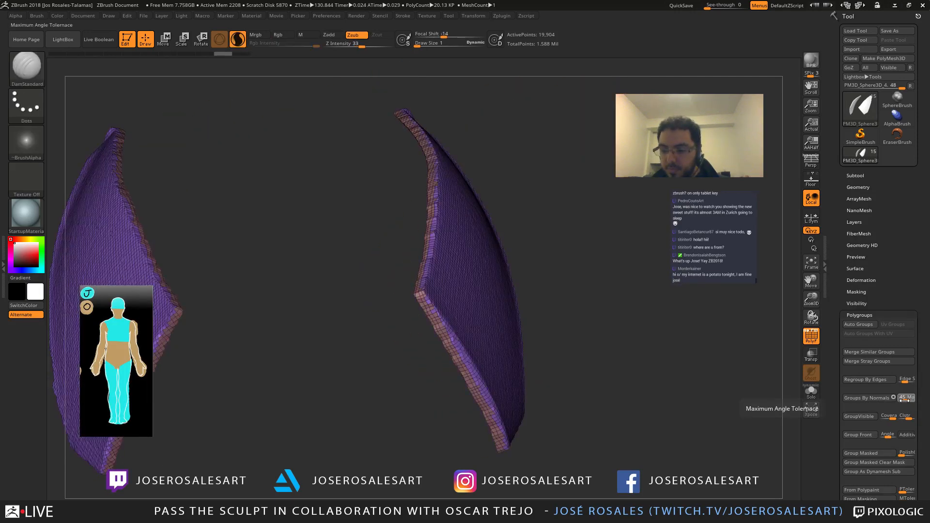
pyautogui.moveTo(904, 400); pyautogui.dragTo(878, 401)
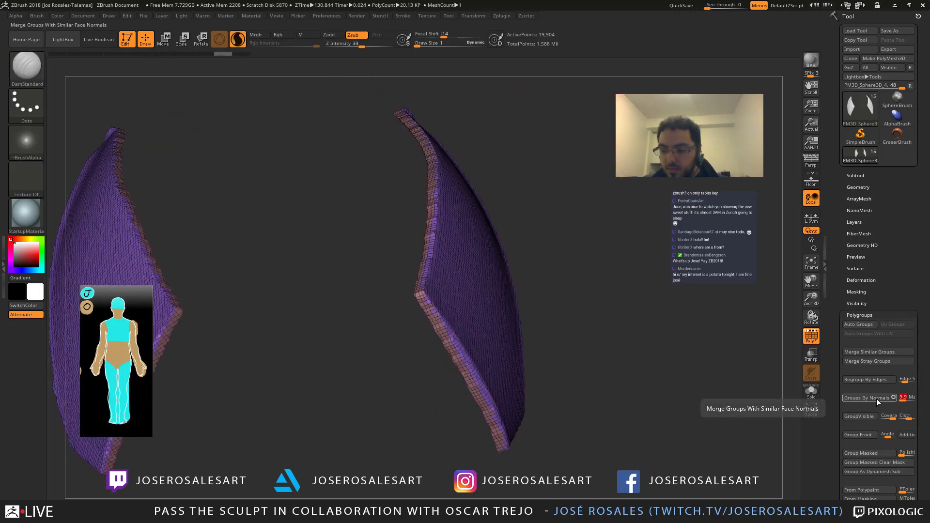
pyautogui.click(846, 402)
pyautogui.moveTo(446, 403)
pyautogui.mouseDown()
pyautogui.moveTo(301, 239)
pyautogui.moveTo(418, 374)
pyautogui.moveTo(348, 380)
pyautogui.moveTo(465, 369)
pyautogui.mouseUp()
pyautogui.hotkey('ctrl', 'z')
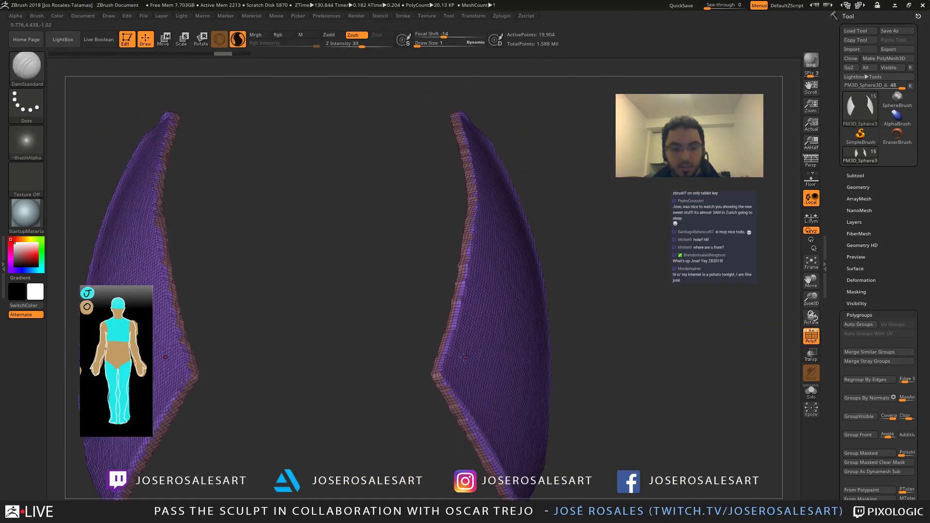
pyautogui.click(866, 399)
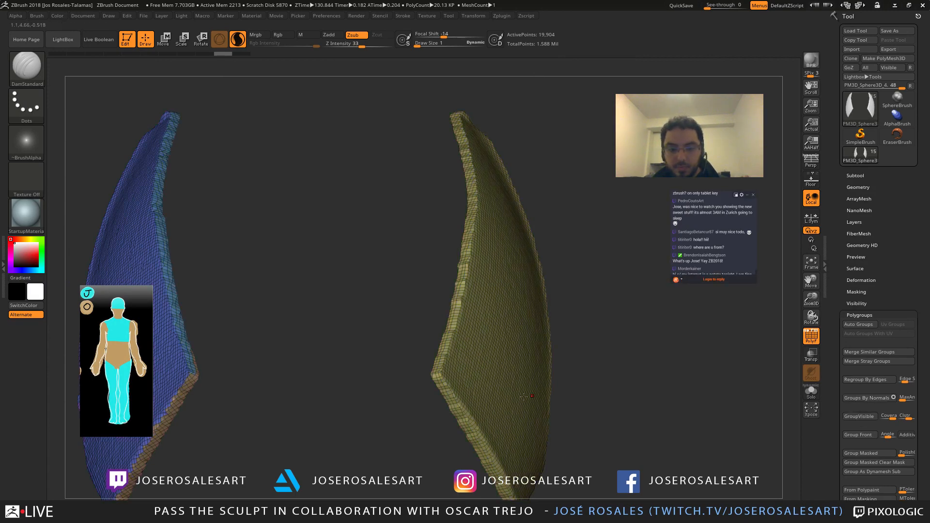
pyautogui.moveTo(375, 413); pyautogui.dragTo(387, 387)
pyautogui.hotkey('ctrl', 'z')
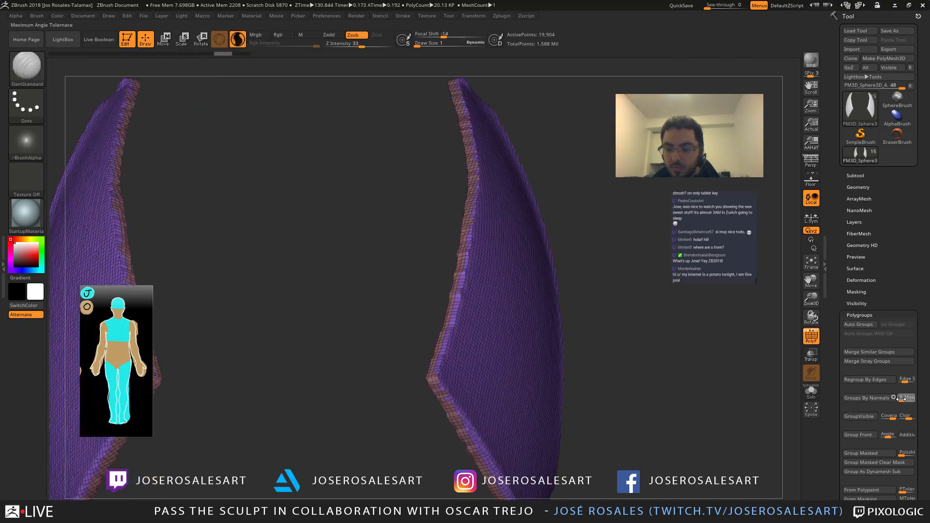
# Step: Switch the Groups By Normals mode back, try it with a maximum angle tolerance of 76.65, and undo the regrouping
pyautogui.click(902, 399)
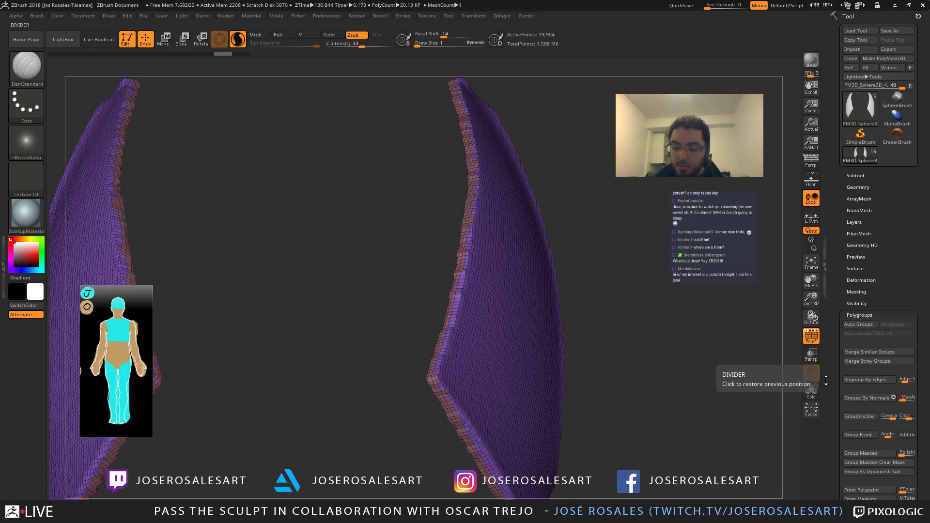
pyautogui.click(893, 399)
pyautogui.keyDown('alt'); pyautogui.moveTo(361, 363); pyautogui.dragTo(508, 290); pyautogui.keyUp('alt')
pyautogui.keyDown('alt'); pyautogui.moveTo(464, 323); pyautogui.dragTo(480, 327); pyautogui.keyUp('alt')
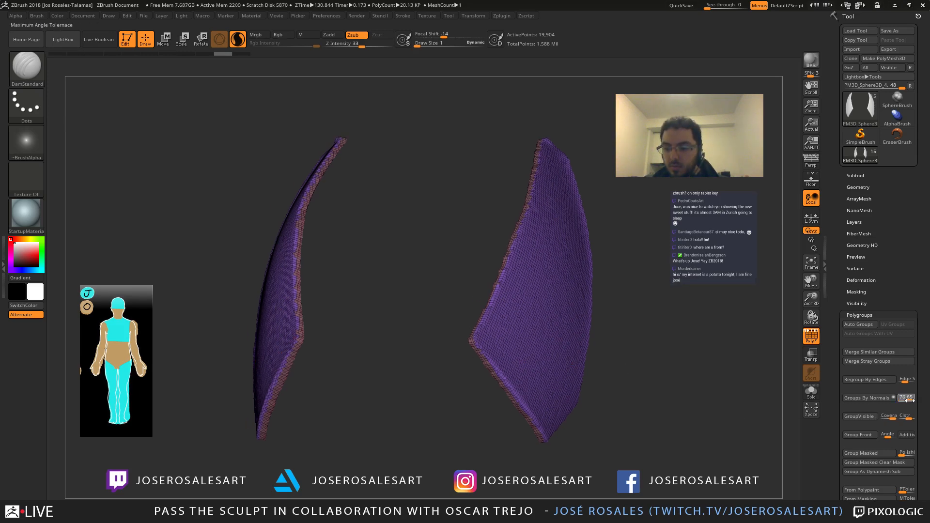
pyautogui.click(910, 400)
pyautogui.click(884, 400)
pyautogui.hotkey('ctrl', 'z')
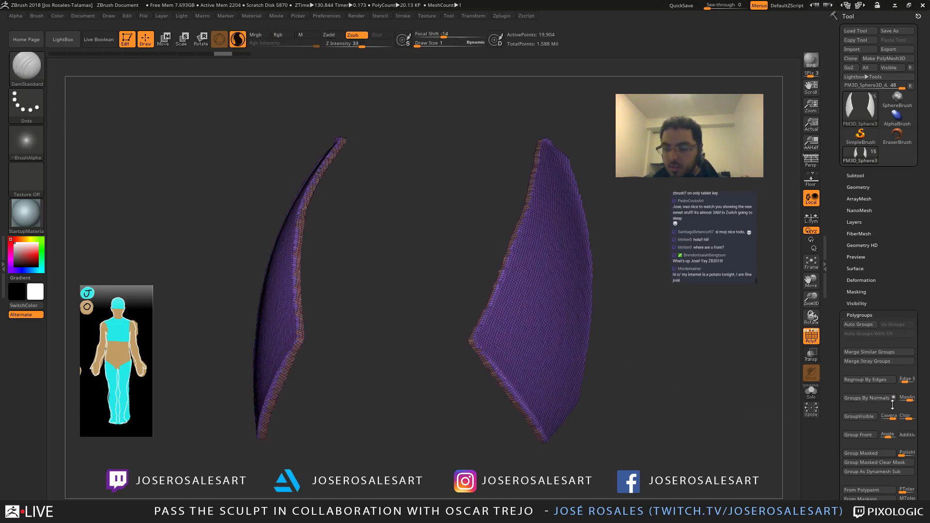
# Step: Lower the maximum angle tolerance, try Groups By Normals on the side panels again, and undo it together with the DynaMesh
pyautogui.moveTo(904, 401); pyautogui.dragTo(905, 402)
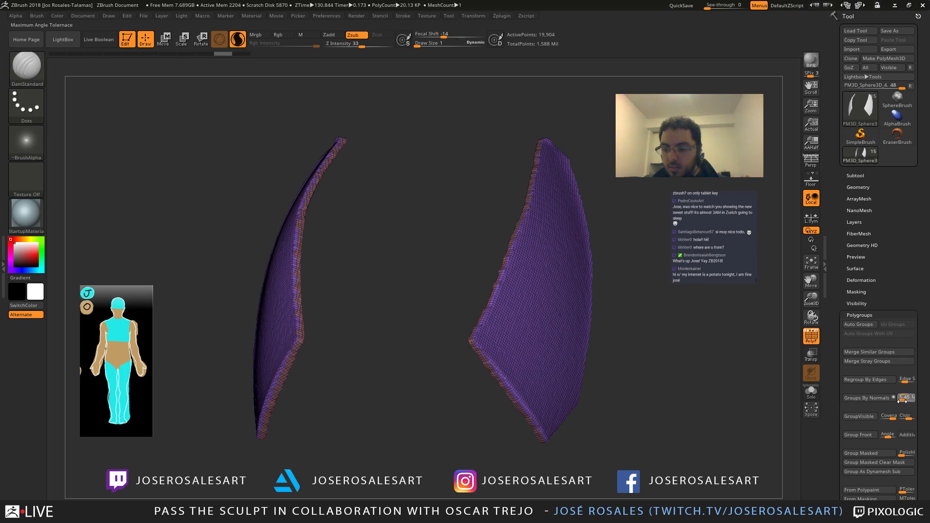
pyautogui.click(865, 398)
pyautogui.moveTo(450, 423); pyautogui.dragTo(478, 315)
pyautogui.hotkey('ctrl', 'z')
pyautogui.hotkey('ctrl', 'z')
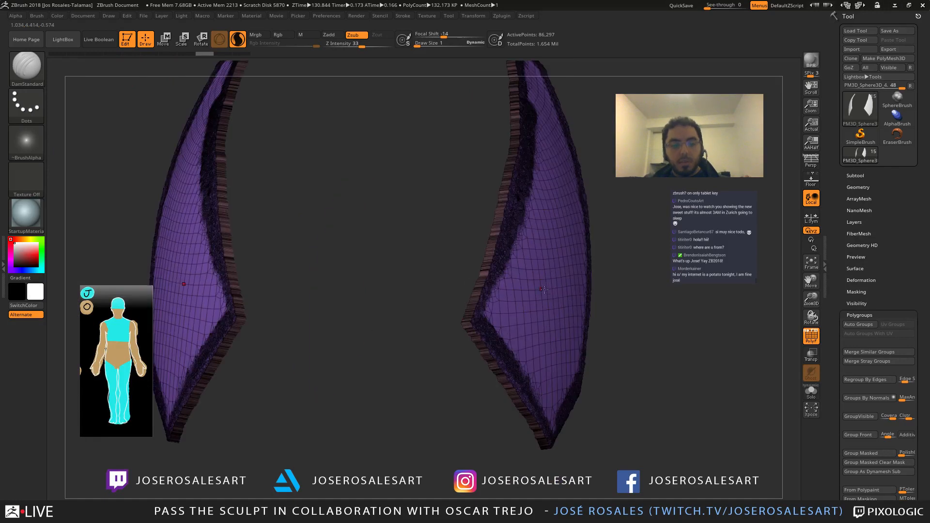
# Step: Restore the DynaMeshed side panels from the undo history and check their surface without the wireframe
pyautogui.click(218, 53)
pyautogui.keyDown('alt'); pyautogui.moveTo(295, 125); pyautogui.dragTo(273, 180); pyautogui.keyUp('alt')
pyautogui.moveTo(454, 264); pyautogui.dragTo(468, 351, button='right')
pyautogui.hotkey('shift', 'f')
pyautogui.press('ctrl')
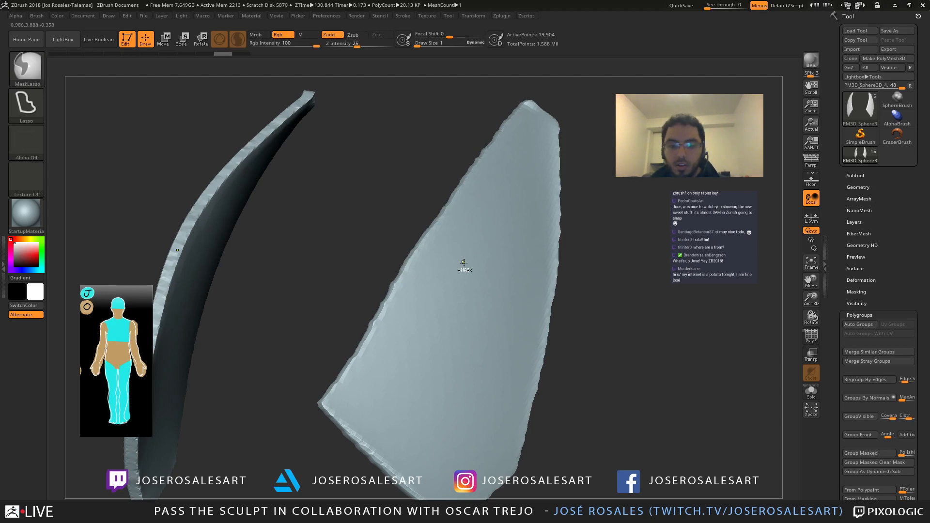
# Step: Undo the side panels' edits back to the state before GroupsLoops added the border loops
pyautogui.hotkey('ctrl', 'z')
pyautogui.hotkey('ctrl', 'z')
pyautogui.hotkey('ctrl', 'z')
pyautogui.hotkey('ctrl', 'z')
pyautogui.hotkey('ctrl', 'z')
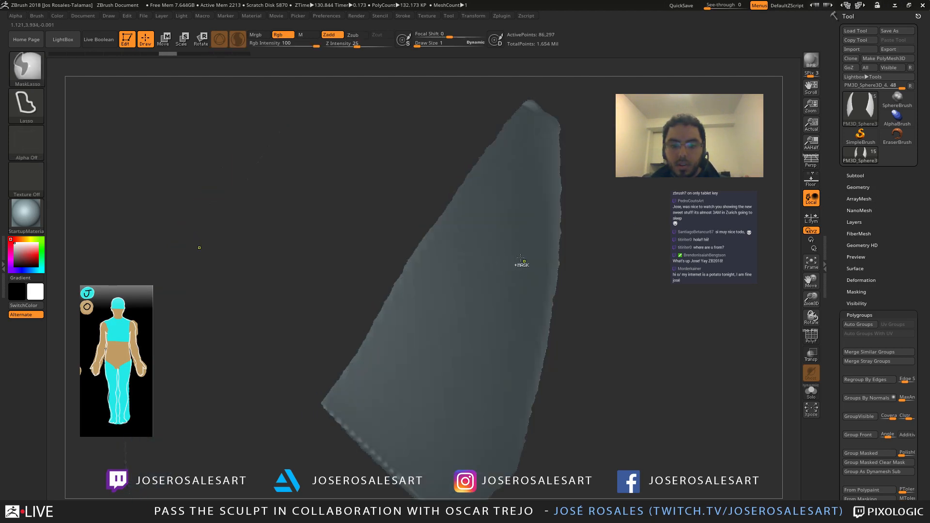
pyautogui.press('f')
pyautogui.moveTo(557, 272)
pyautogui.mouseDown()
pyautogui.moveTo(461, 289)
pyautogui.moveTo(475, 342)
pyautogui.moveTo(241, 433)
pyautogui.mouseUp()
pyautogui.hotkey('shift', 'f')
pyautogui.moveTo(409, 450)
pyautogui.keyDown('alt'); pyautogui.mouseDown()
pyautogui.moveTo(392, 342)
pyautogui.moveTo(258, 300)
pyautogui.moveTo(375, 319)
pyautogui.moveTo(378, 340)
pyautogui.mouseUp(); pyautogui.keyUp('alt')
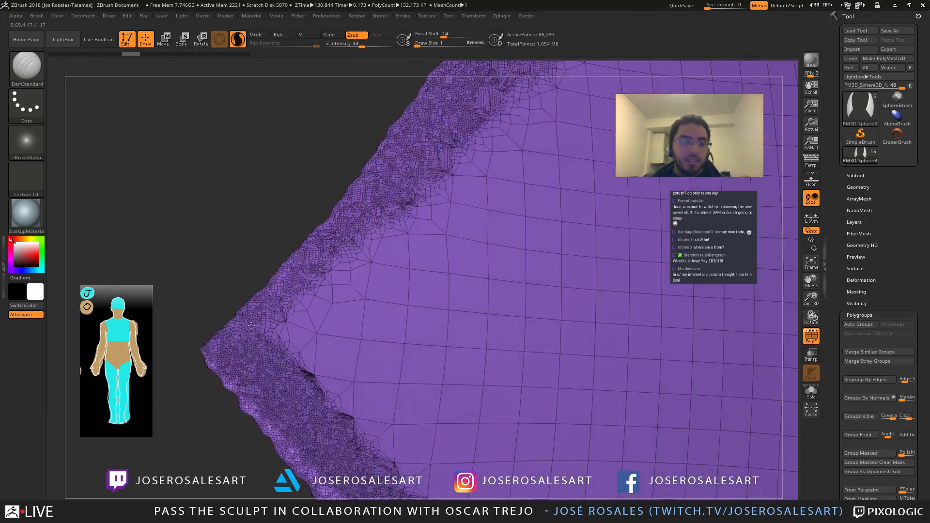
pyautogui.keyDown('alt'); pyautogui.moveTo(319, 281); pyautogui.dragTo(340, 320); pyautogui.keyUp('alt')
pyautogui.hotkey('ctrl', 'z')
pyautogui.hotkey('ctrl', 'z')
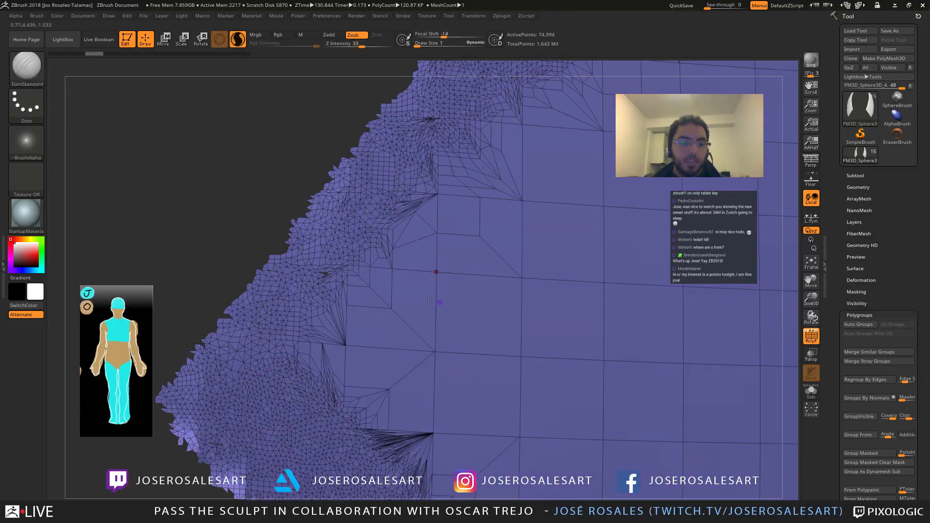
# Step: Apply GroupsLoops to the side panels with 2 loops and GPolish 50
pyautogui.keyDown('alt'); pyautogui.moveTo(436, 272); pyautogui.dragTo(417, 349, button='right'); pyautogui.keyUp('alt')
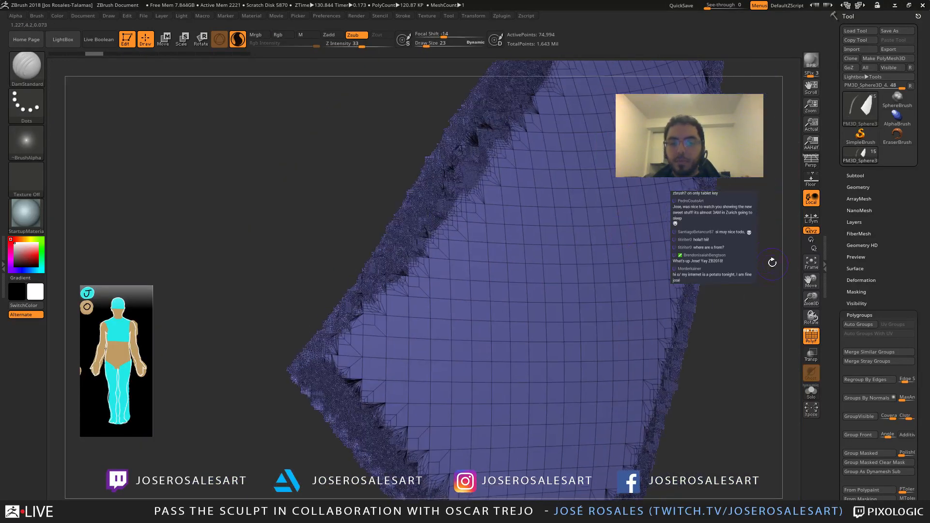
pyautogui.keyDown('alt'); pyautogui.moveTo(773, 262); pyautogui.dragTo(727, 311); pyautogui.keyUp('alt')
pyautogui.click(856, 187)
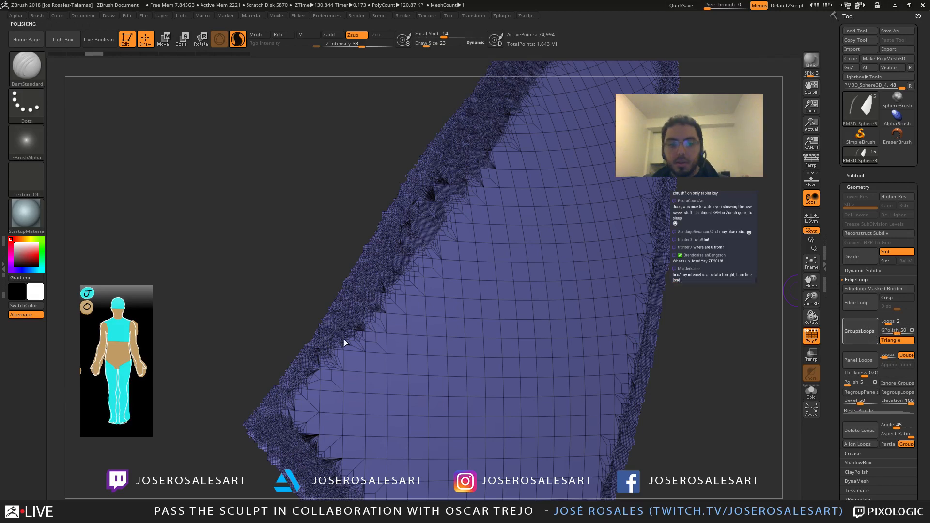
pyautogui.keyDown('alt'); pyautogui.moveTo(515, 333); pyautogui.dragTo(347, 335, button='right'); pyautogui.keyUp('alt')
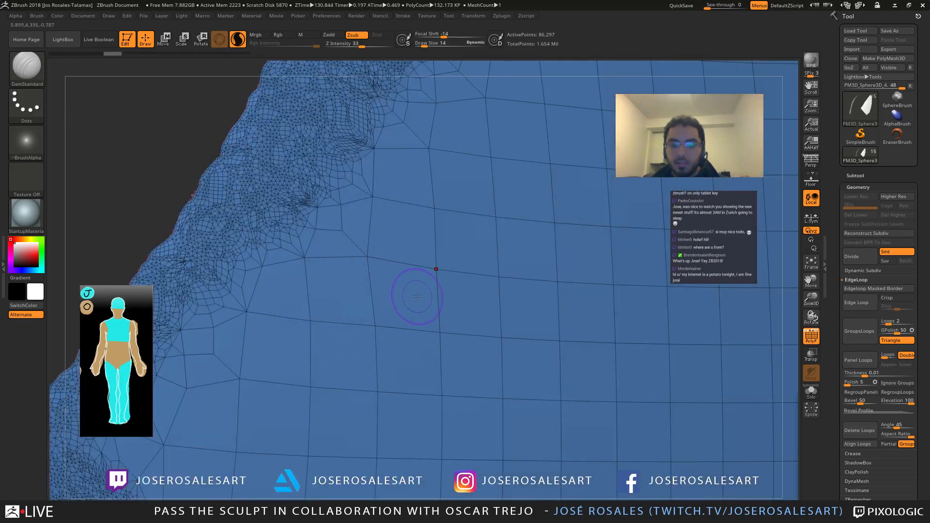
# Step: Smooth the looped side panels with the Polish By Groups deformation and check their edges without the wireframe
pyautogui.click(861, 187)
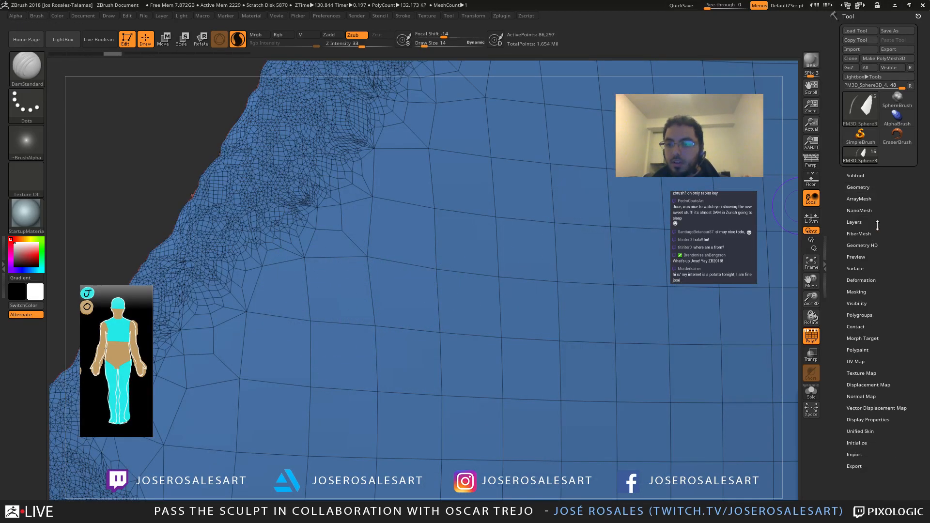
pyautogui.click(862, 280)
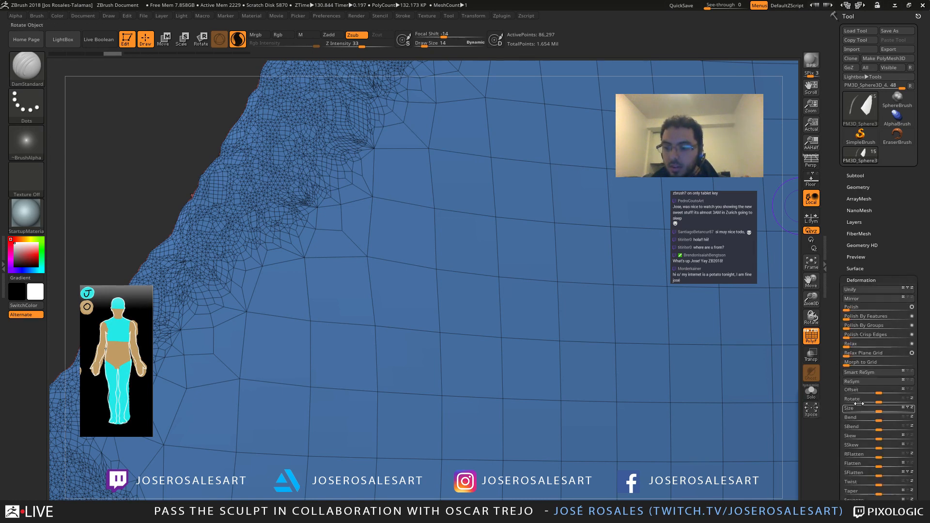
pyautogui.click(850, 329)
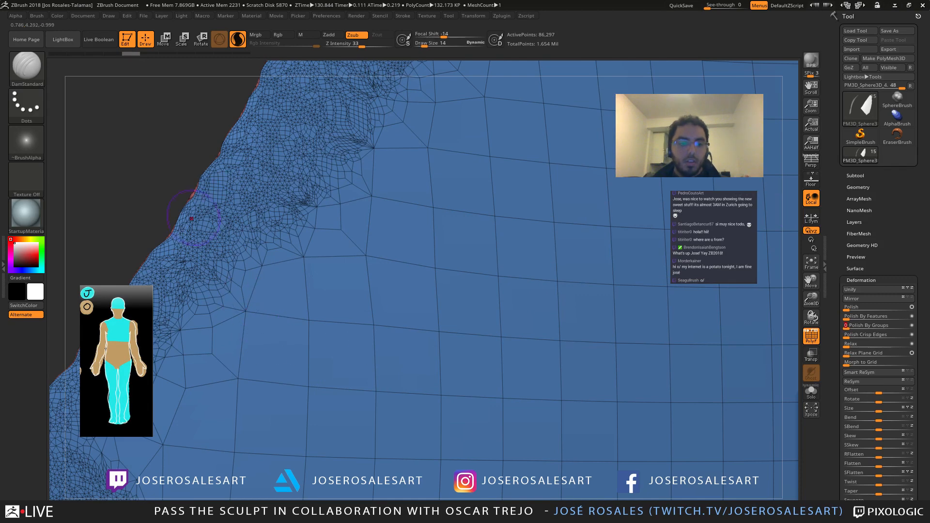
pyautogui.moveTo(845, 328); pyautogui.dragTo(911, 328)
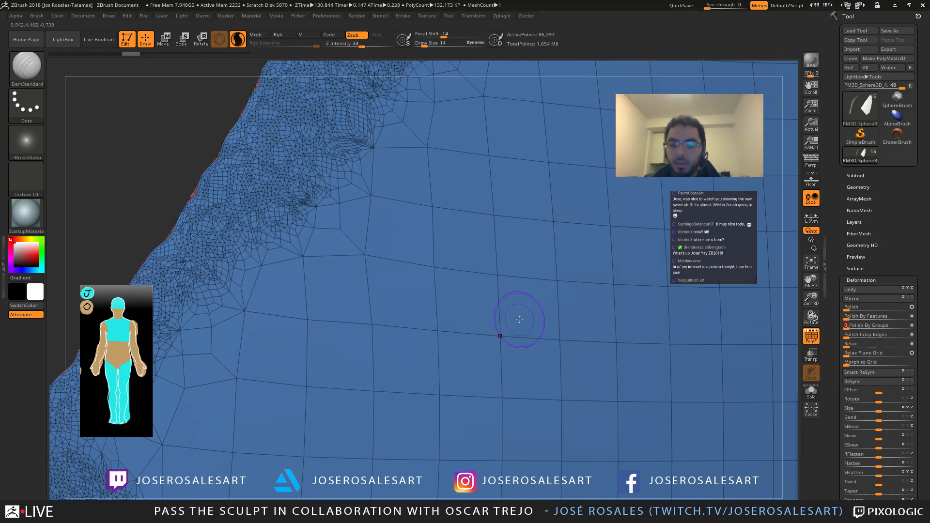
pyautogui.keyDown('ctrl'); pyautogui.moveTo(336, 257); pyautogui.dragTo(284, 253, button='right'); pyautogui.keyUp('ctrl')
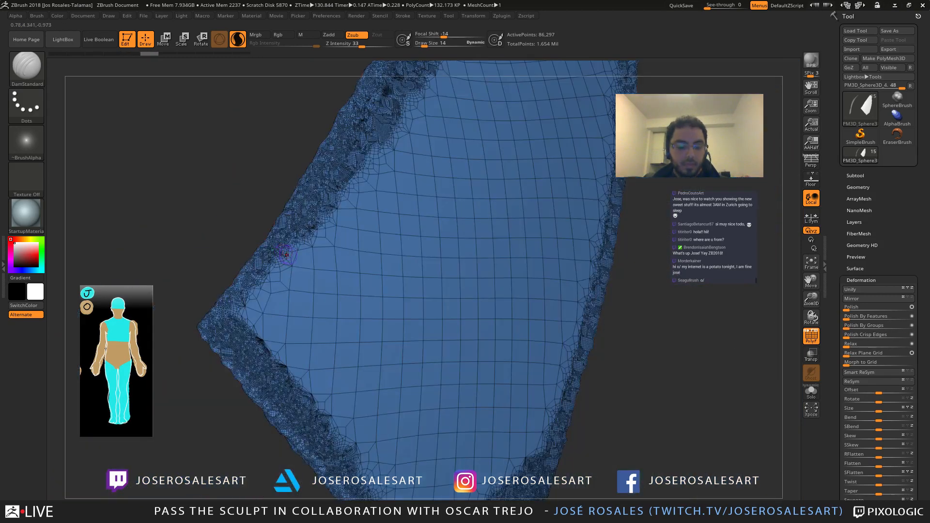
pyautogui.hotkey('shift', 'f')
pyautogui.keyDown('ctrl'); pyautogui.moveTo(335, 270); pyautogui.dragTo(416, 313, button='right'); pyautogui.keyUp('ctrl')
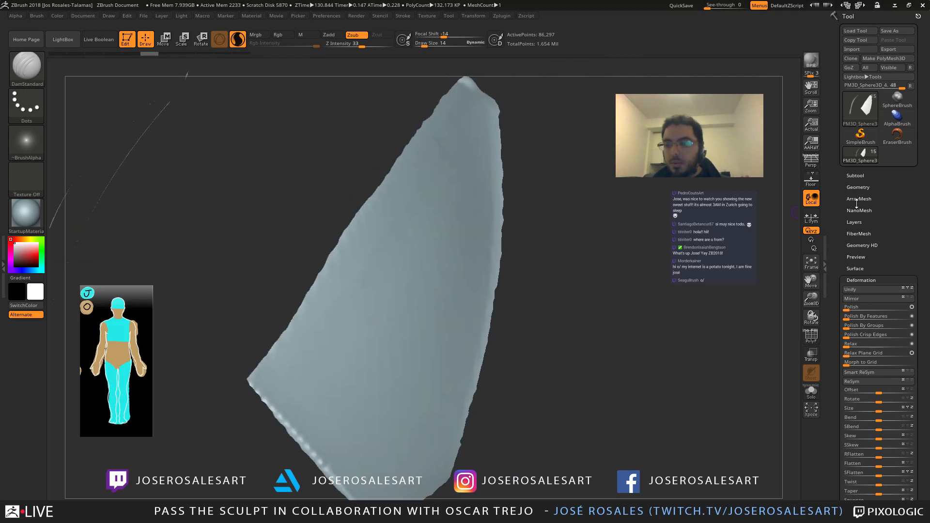
# Step: Remesh the side panels with ZRemesher at a target polygons count of 5 and inspect the resulting wireframe
pyautogui.click(859, 187)
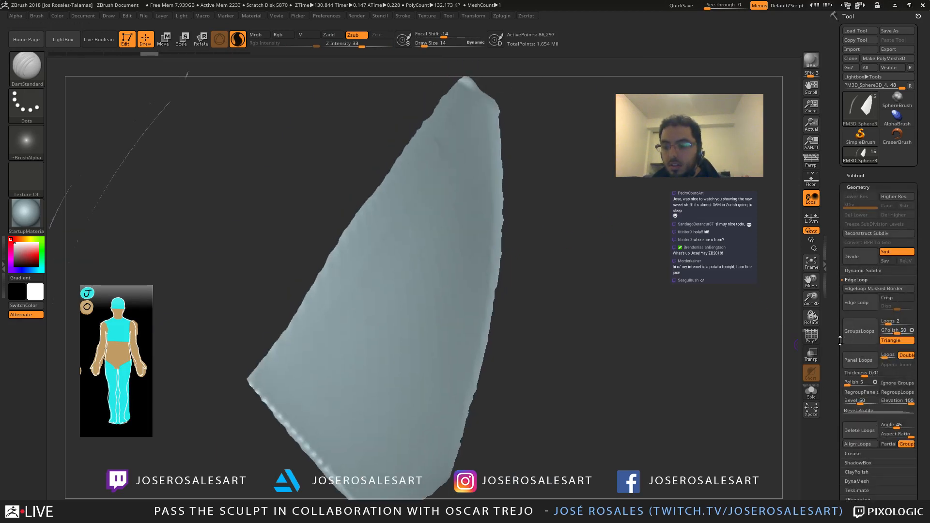
pyautogui.scroll(-2, 838, 405)
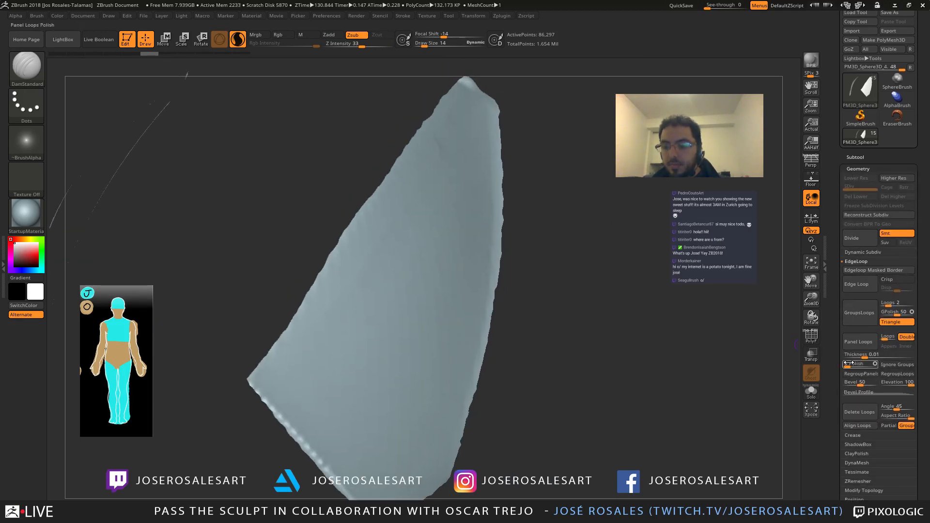
pyautogui.click(851, 480)
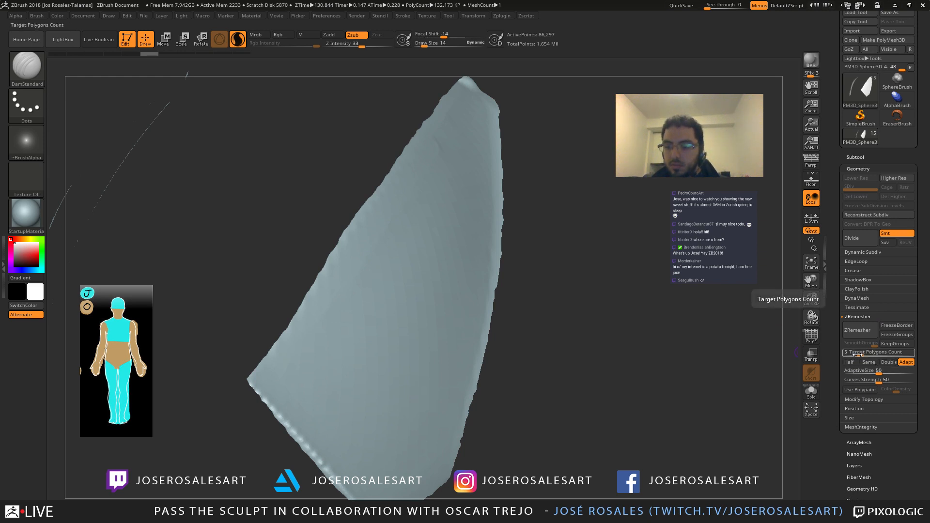
pyautogui.keyDown('alt'); pyautogui.moveTo(221, 291); pyautogui.dragTo(194, 257); pyautogui.keyUp('alt')
pyautogui.keyDown('shift'); pyautogui.moveTo(218, 300); pyautogui.dragTo(164, 320); pyautogui.keyUp('shift')
pyautogui.keyDown('alt'); pyautogui.moveTo(449, 349); pyautogui.dragTo(500, 317); pyautogui.keyUp('alt')
pyautogui.click(857, 330)
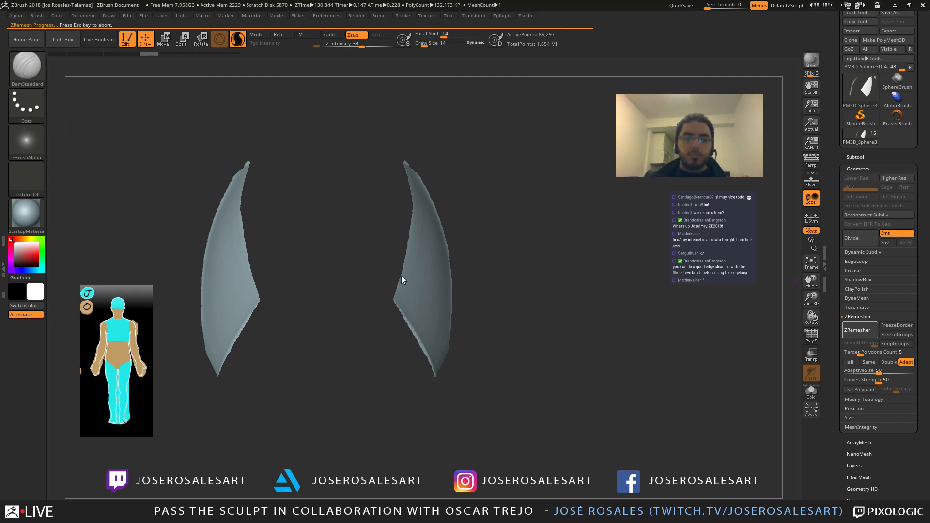
pyautogui.moveTo(449, 271); pyautogui.dragTo(426, 252, button='right')
pyautogui.keyDown('ctrl'); pyautogui.moveTo(426, 252); pyautogui.dragTo(461, 277, button='right'); pyautogui.keyUp('ctrl')
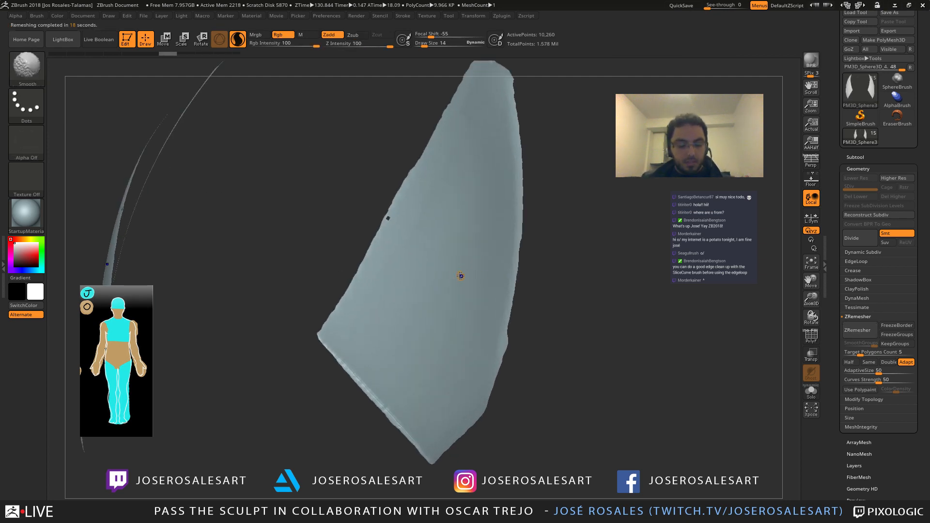
pyautogui.hotkey('shift', 'f')
pyautogui.keyDown('ctrl'); pyautogui.moveTo(401, 257); pyautogui.dragTo(418, 290, button='right'); pyautogui.keyUp('ctrl')
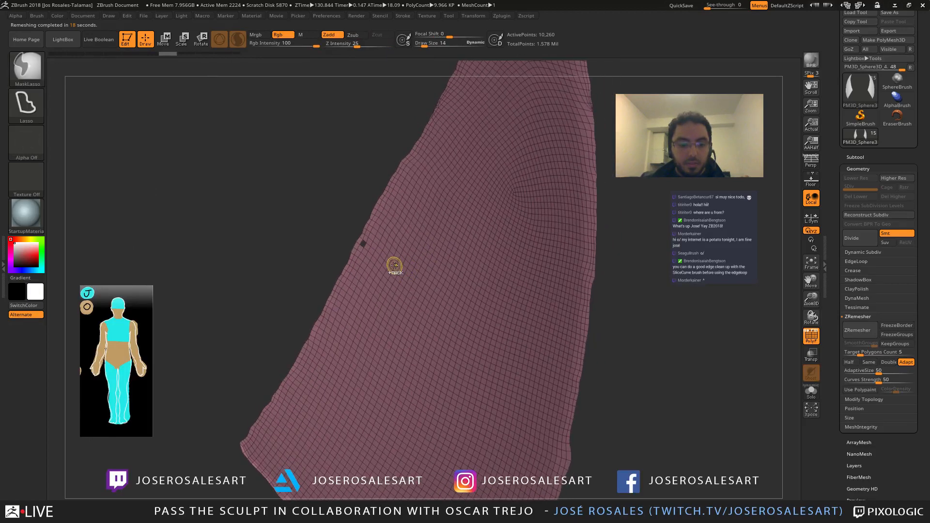
# Step: Undo the remesh and the looped border edits on the side panels, back to the single-polygroup mesh
pyautogui.hotkey('ctrl', 'z')
pyautogui.hotkey('ctrl', 'z')
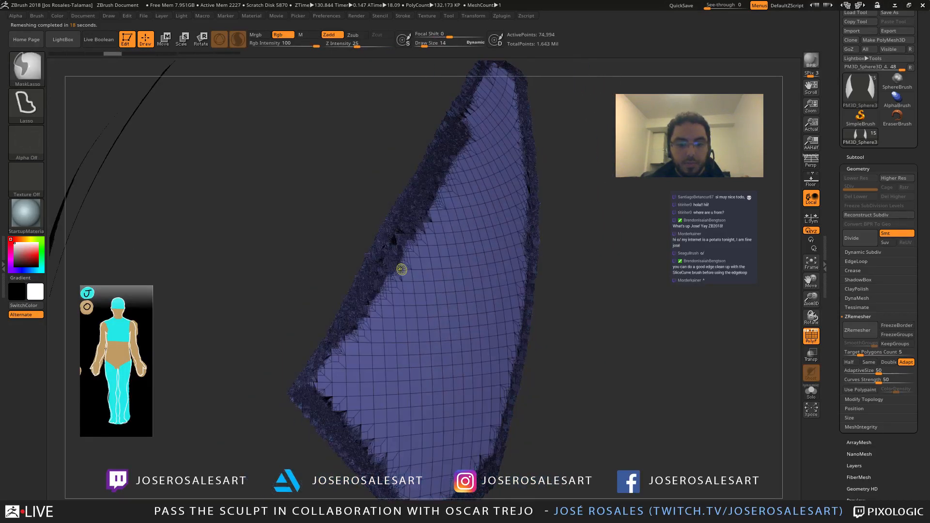
pyautogui.moveTo(402, 269)
pyautogui.keyDown('ctrl'); pyautogui.mouseDown(button='right')
pyautogui.moveTo(410, 288)
pyautogui.moveTo(402, 301)
pyautogui.moveTo(340, 288)
pyautogui.mouseUp(button='right'); pyautogui.keyUp('ctrl')
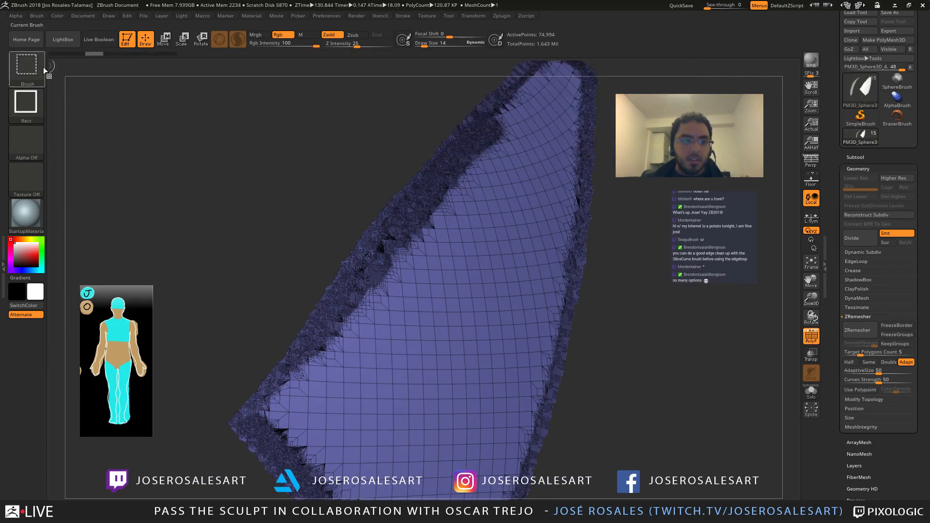
# Step: Choose the SliceCurve brush, frame the side panels and hide the wireframe
pyautogui.click(28, 69)
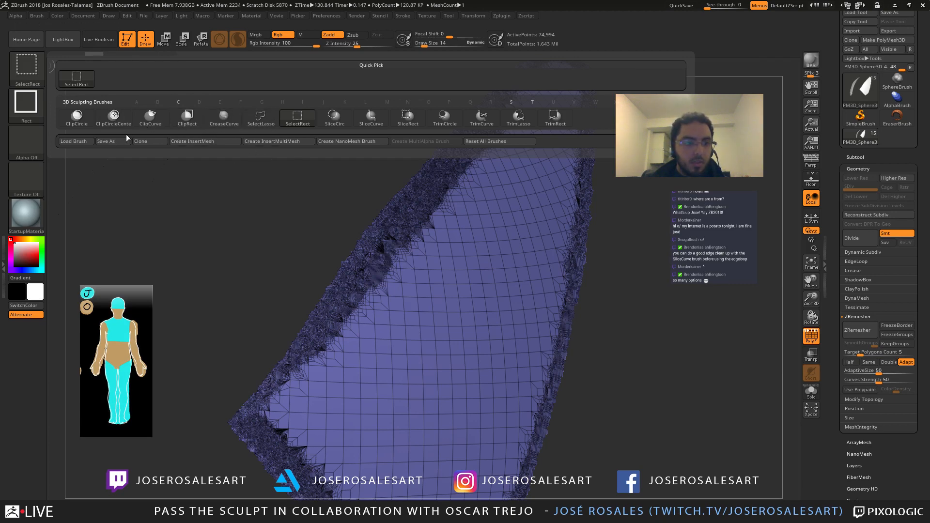
pyautogui.keyDown('ctrl'); pyautogui.keyDown('shift'); pyautogui.click(376, 120); pyautogui.keyUp('shift'); pyautogui.keyUp('ctrl')
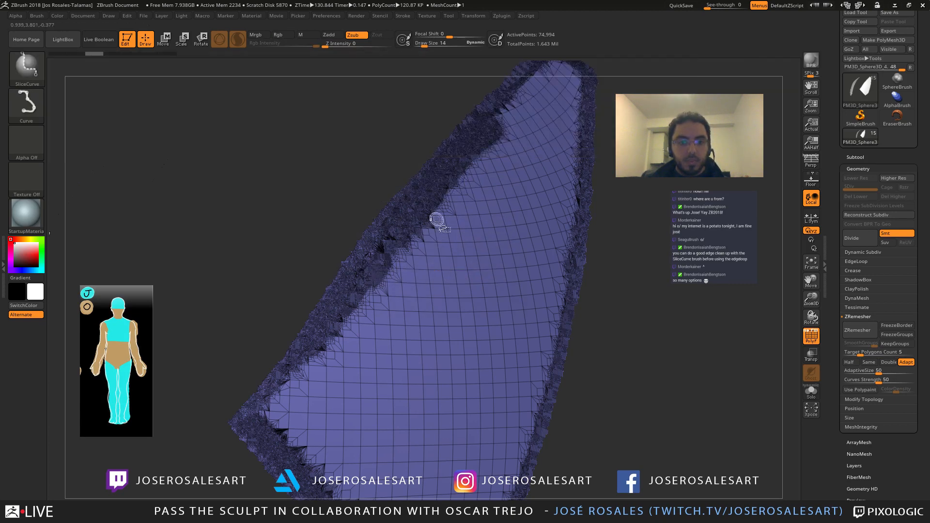
pyautogui.press('f')
pyautogui.moveTo(460, 256)
pyautogui.mouseDown(button='right')
pyautogui.moveTo(363, 305)
pyautogui.moveTo(270, 315)
pyautogui.mouseUp(button='right')
pyautogui.hotkey('shift', 'f')
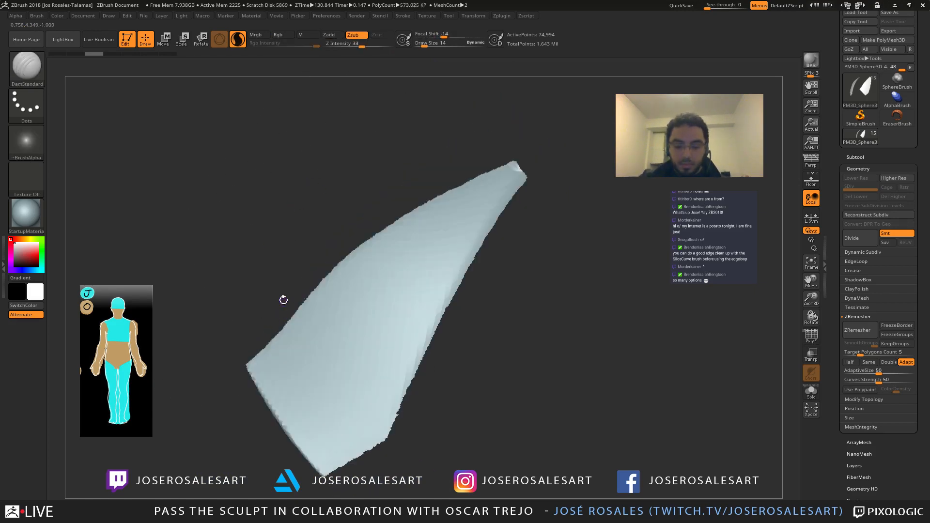
# Step: Slice twice across the narrow upper tip of the side panel with SliceCurve and check the cuts
pyautogui.press('p')
pyautogui.press('f')
pyautogui.moveTo(469, 240)
pyautogui.mouseDown(button='right')
pyautogui.moveTo(461, 251)
pyautogui.moveTo(473, 227)
pyautogui.mouseUp(button='right')
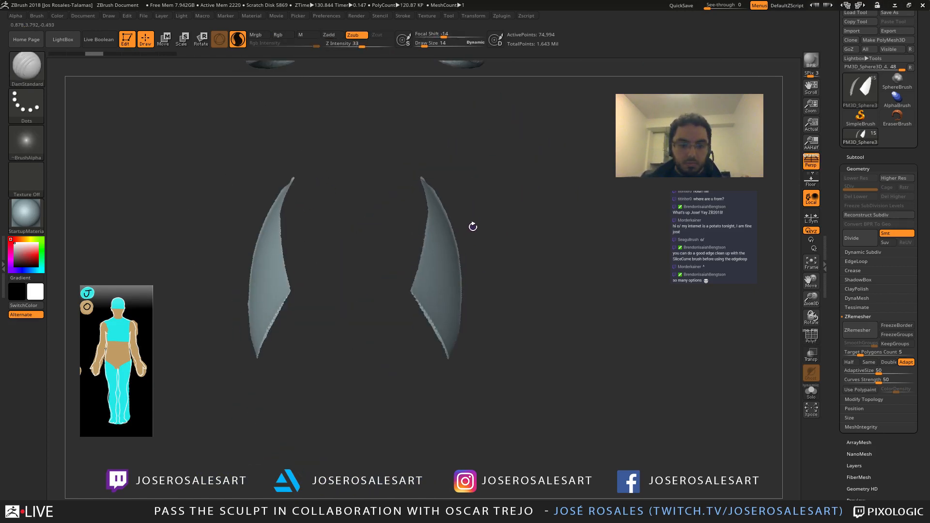
pyautogui.press('p')
pyautogui.moveTo(448, 264); pyautogui.dragTo(344, 281, button='right')
pyautogui.keyDown('ctrl'); pyautogui.moveTo(309, 313); pyautogui.dragTo(319, 340, button='right'); pyautogui.keyUp('ctrl')
pyautogui.keyDown('alt'); pyautogui.moveTo(500, 180); pyautogui.dragTo(477, 247, button='right'); pyautogui.keyUp('alt')
pyautogui.keyDown('ctrl'); pyautogui.keyDown('shift'); pyautogui.moveTo(492, 138); pyautogui.dragTo(534, 201); pyautogui.keyUp('shift'); pyautogui.keyUp('ctrl')
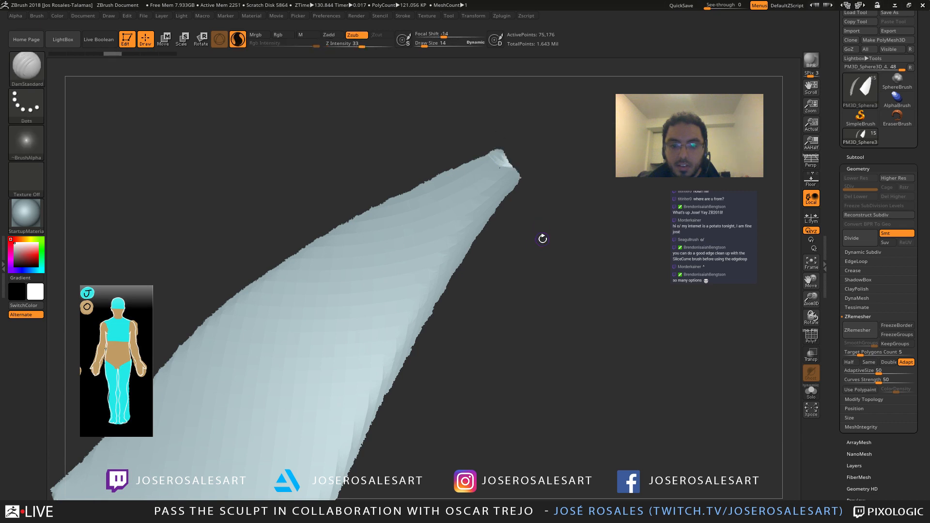
pyautogui.keyDown('ctrl'); pyautogui.keyDown('shift'); pyautogui.moveTo(488, 139); pyautogui.dragTo(534, 199); pyautogui.keyUp('shift'); pyautogui.keyUp('ctrl')
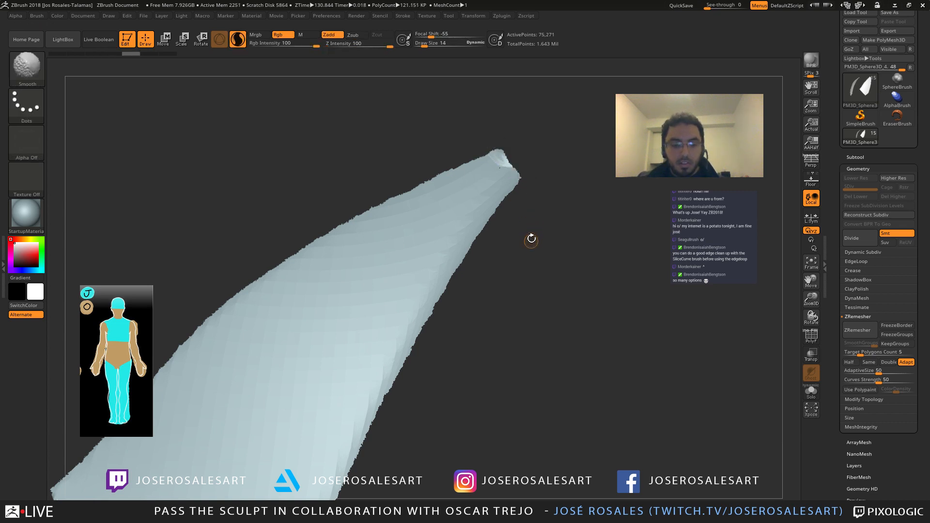
pyautogui.hotkey('shift', 'f')
pyautogui.hotkey('shift', 'f')
pyautogui.keyDown('alt'); pyautogui.moveTo(444, 321); pyautogui.dragTo(450, 203, button='right'); pyautogui.keyUp('alt')
pyautogui.press('f')
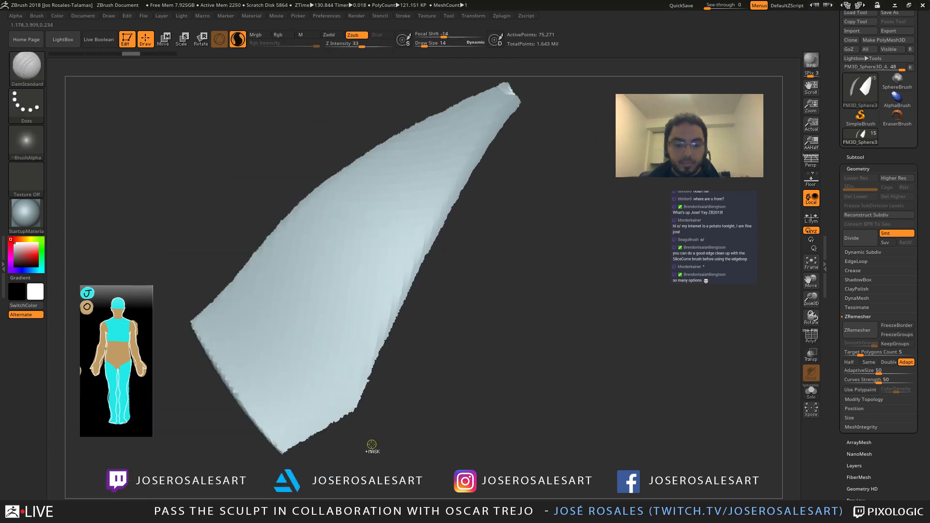
# Step: Slice a smooth curve along the side panel's long right edge, with an extra cut near the upper tip
pyautogui.keyDown('ctrl'); pyautogui.keyDown('shift'); pyautogui.moveTo(349, 438); pyautogui.dragTo(380, 334); pyautogui.keyUp('shift'); pyautogui.keyUp('ctrl')
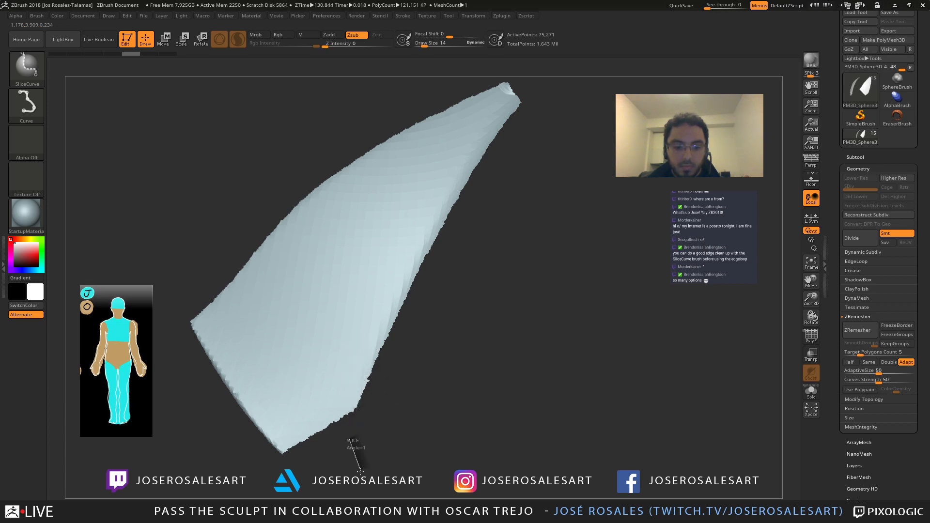
pyautogui.keyDown('ctrl'); pyautogui.keyDown('shift'); pyautogui.moveTo(536, 87); pyautogui.dragTo(330, 486); pyautogui.keyUp('shift'); pyautogui.keyUp('ctrl')
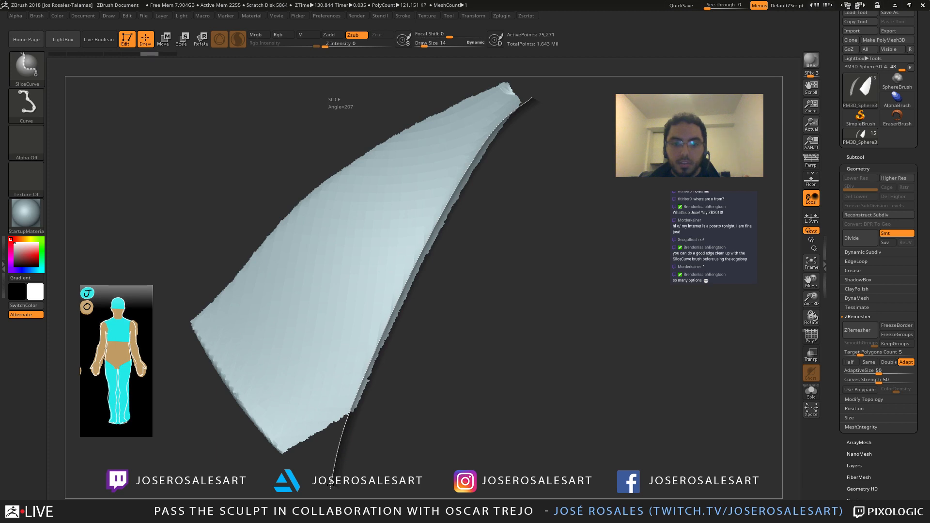
pyautogui.moveTo(551, 153)
pyautogui.keyDown('alt'); pyautogui.mouseDown()
pyautogui.moveTo(496, 209)
pyautogui.moveTo(530, 154)
pyautogui.mouseUp(); pyautogui.keyUp('alt')
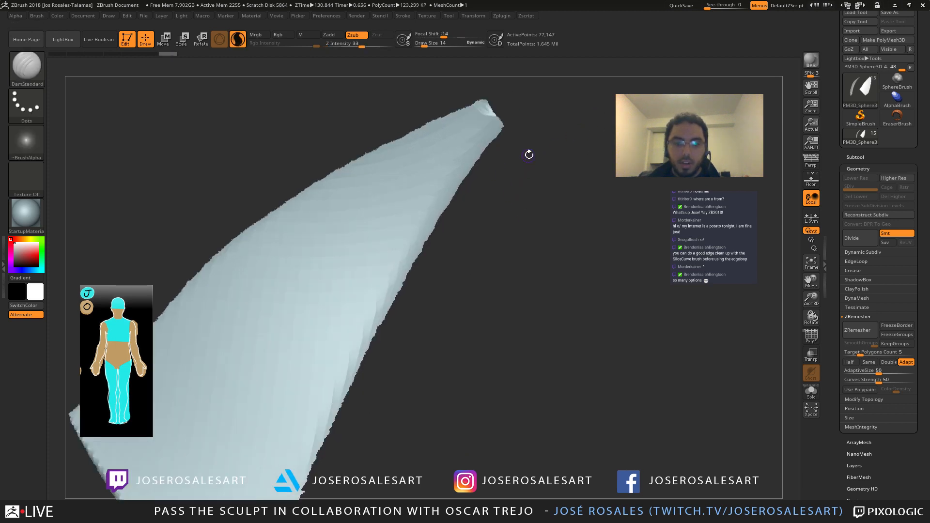
pyautogui.moveTo(515, 117)
pyautogui.keyDown('ctrl'); pyautogui.keyDown('shift'); pyautogui.mouseDown()
pyautogui.moveTo(488, 141)
pyautogui.moveTo(466, 191)
pyautogui.mouseUp(); pyautogui.keyUp('shift'); pyautogui.keyUp('ctrl')
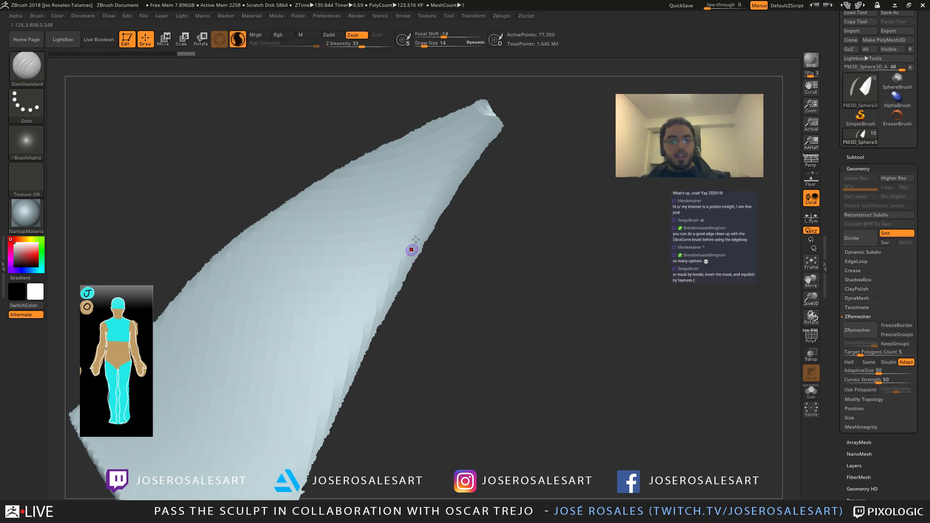
pyautogui.moveTo(411, 249); pyautogui.dragTo(436, 183)
# Step: Slice straight along the side panel's short bottom edge with SliceCurve
pyautogui.keyDown('ctrl'); pyautogui.keyDown('shift'); pyautogui.moveTo(433, 331); pyautogui.dragTo(278, 424); pyautogui.keyUp('shift'); pyautogui.keyUp('ctrl')
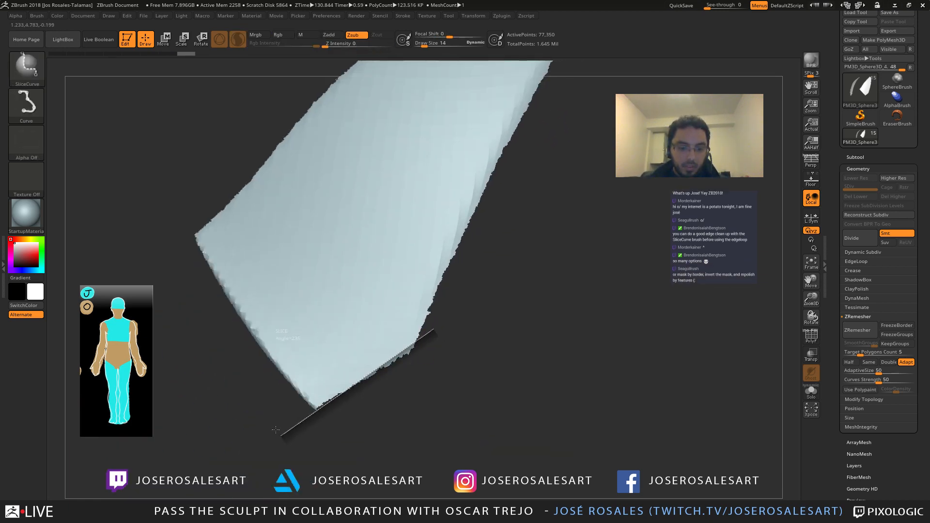
pyautogui.keyDown('ctrl'); pyautogui.keyDown('shift'); pyautogui.moveTo(434, 337); pyautogui.dragTo(289, 420); pyautogui.keyUp('shift'); pyautogui.keyUp('ctrl')
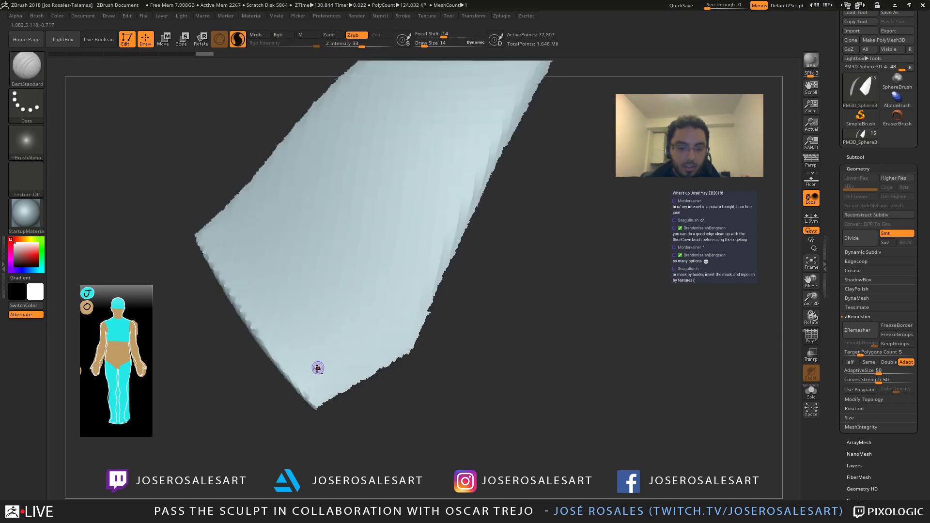
pyautogui.moveTo(286, 386)
pyautogui.mouseDown()
pyautogui.moveTo(363, 384)
pyautogui.moveTo(342, 384)
pyautogui.moveTo(418, 426)
pyautogui.moveTo(394, 425)
pyautogui.moveTo(372, 401)
pyautogui.mouseUp()
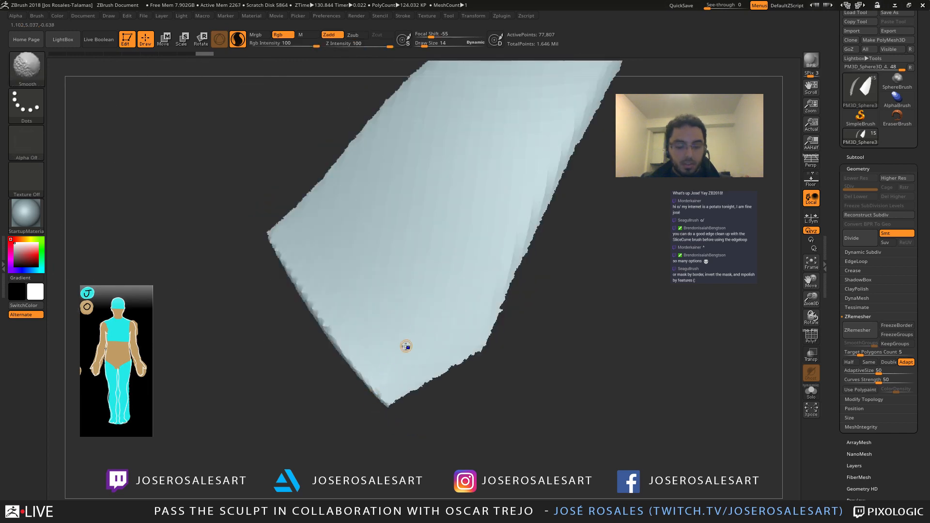
# Step: Isolate the side panel's main polygroup, hiding the sliced-off border strips, and examine the trimmed edges without the wireframe
pyautogui.hotkey('shift', 'f')
pyautogui.keyDown('alt'); pyautogui.moveTo(528, 276); pyautogui.dragTo(412, 351); pyautogui.keyUp('alt')
pyautogui.moveTo(490, 228)
pyautogui.keyDown('alt'); pyautogui.mouseDown()
pyautogui.moveTo(439, 348)
pyautogui.moveTo(456, 388)
pyautogui.moveTo(451, 349)
pyautogui.moveTo(427, 368)
pyautogui.mouseUp(); pyautogui.keyUp('alt')
pyautogui.keyDown('ctrl'); pyautogui.keyDown('shift'); pyautogui.click(379, 265); pyautogui.keyUp('shift'); pyautogui.keyUp('ctrl')
pyautogui.keyDown('alt'); pyautogui.moveTo(475, 227); pyautogui.dragTo(490, 169); pyautogui.keyUp('alt')
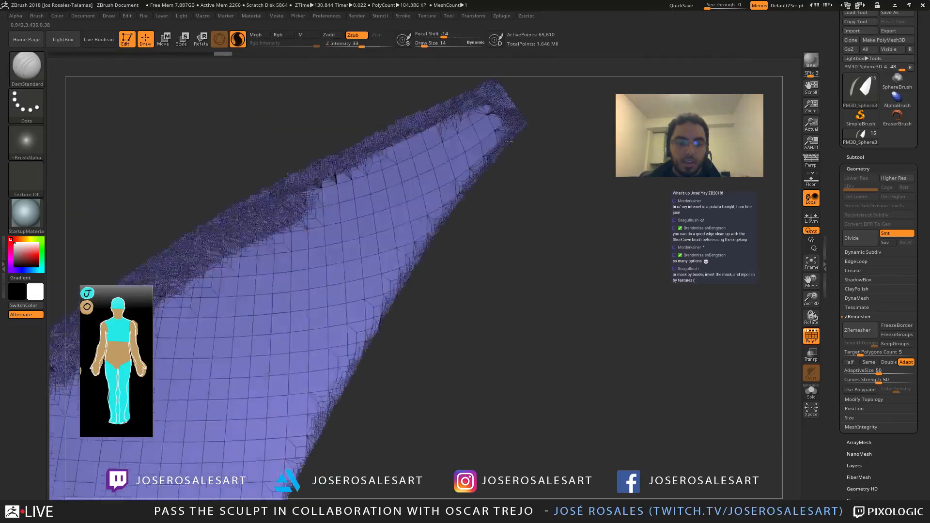
pyautogui.keyDown('alt'); pyautogui.moveTo(446, 369); pyautogui.dragTo(533, 145); pyautogui.keyUp('alt')
pyautogui.moveTo(474, 358)
pyautogui.mouseDown()
pyautogui.moveTo(562, 361)
pyautogui.moveTo(478, 364)
pyautogui.moveTo(486, 428)
pyautogui.mouseUp()
pyautogui.hotkey('shift', 'f')
pyautogui.keyDown('alt'); pyautogui.moveTo(579, 150); pyautogui.dragTo(445, 370); pyautogui.keyUp('alt')
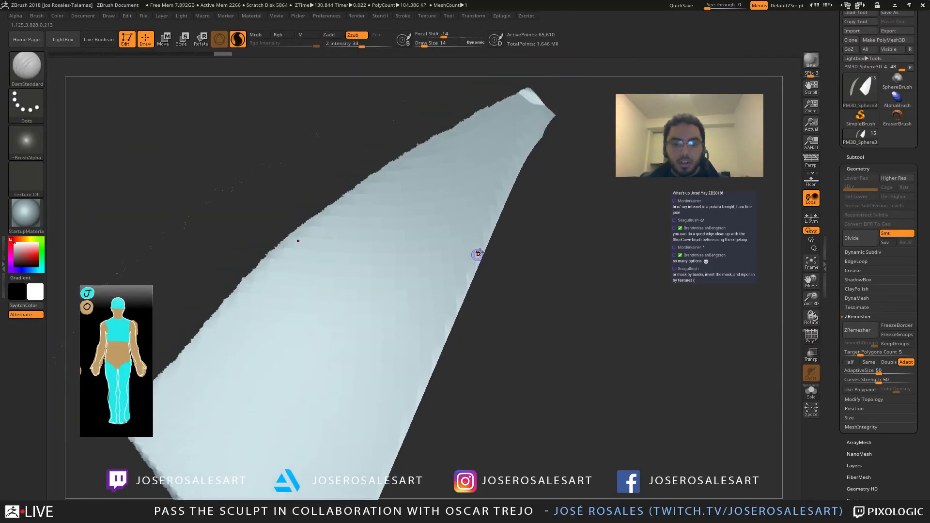
pyautogui.moveTo(513, 194)
pyautogui.mouseDown()
pyautogui.moveTo(457, 284)
pyautogui.moveTo(505, 262)
pyautogui.moveTo(524, 225)
pyautogui.mouseUp()
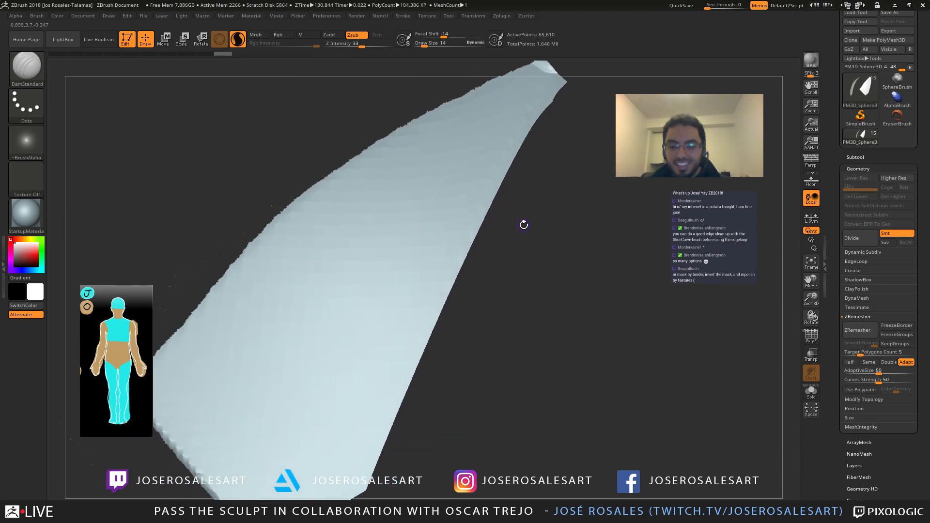
# Step: Undo the polygroup isolation to bring back the sliced strips and review the side panel's remaining jagged borders
pyautogui.press('ctrl')
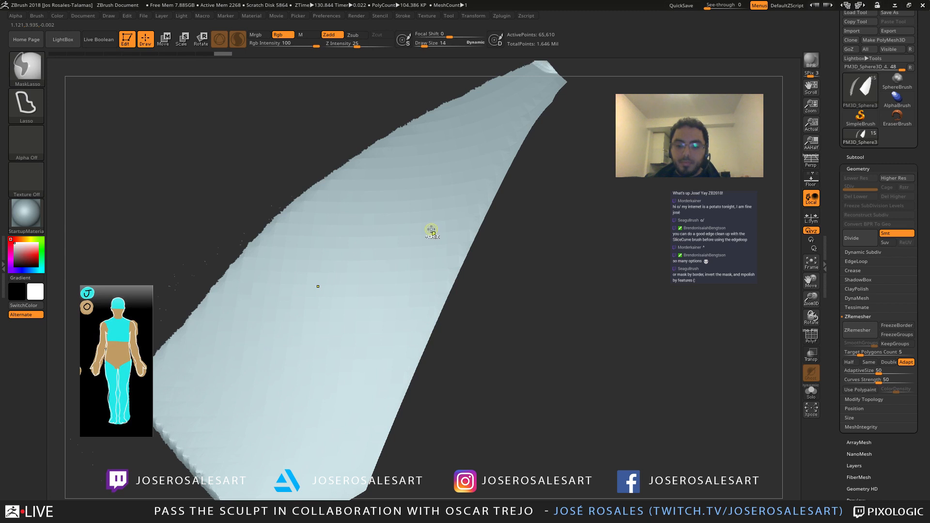
pyautogui.hotkey('ctrl', 'z')
pyautogui.moveTo(296, 170); pyautogui.dragTo(256, 151)
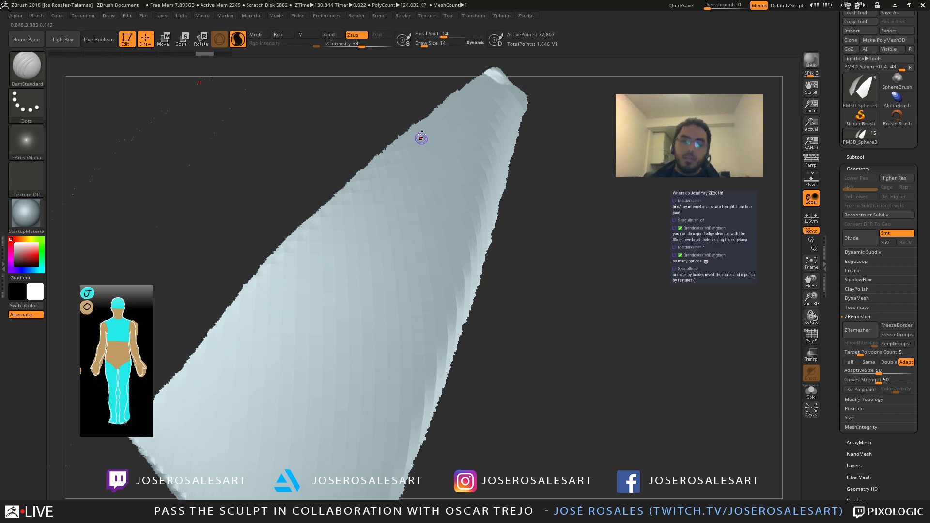
pyautogui.moveTo(300, 188); pyautogui.dragTo(345, 158)
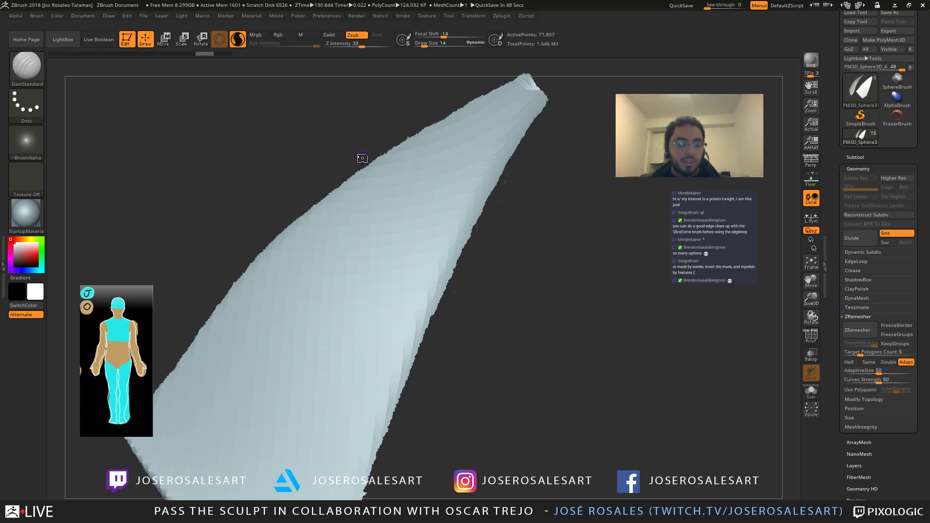
pyautogui.moveTo(461, 191); pyautogui.dragTo(400, 163)
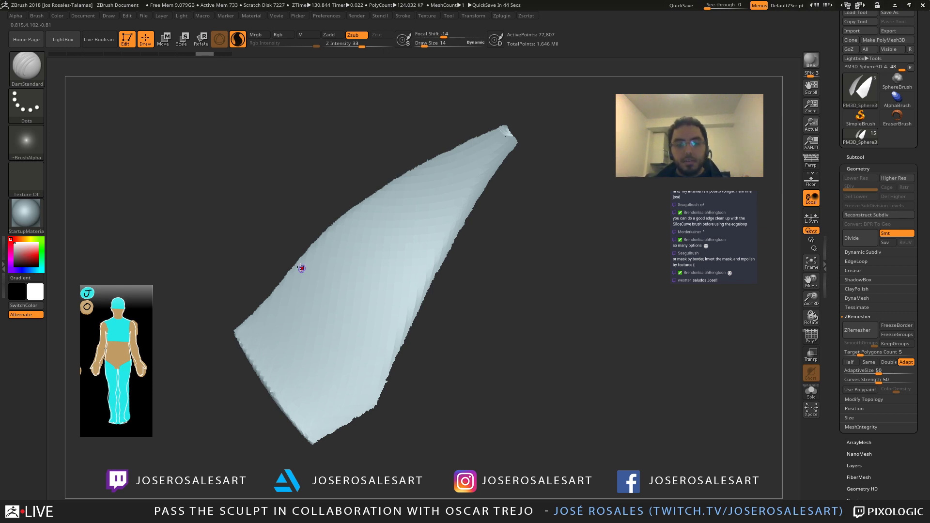
# Step: Turn on Solo for the side panels and check the sliced polygroups in the wireframe
pyautogui.moveTo(301, 268); pyautogui.dragTo(366, 289, button='right')
pyautogui.hotkey('shift', 's')
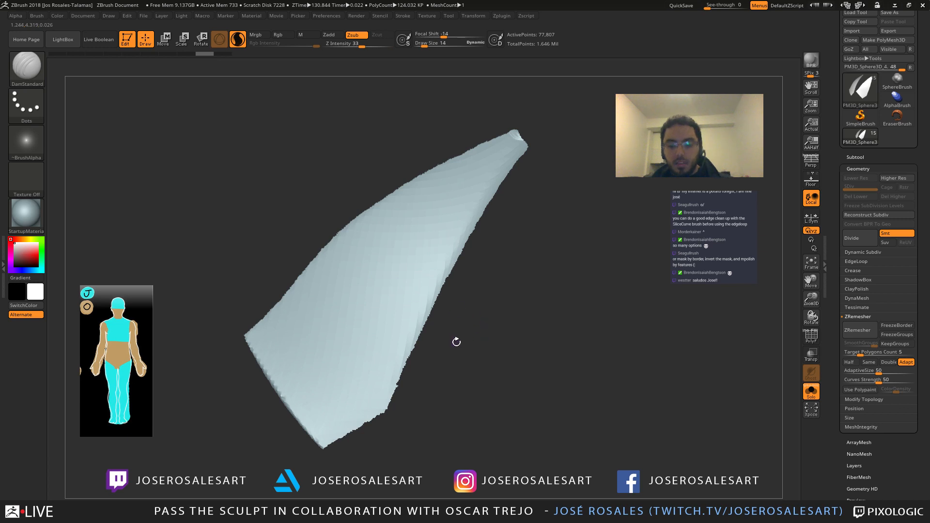
pyautogui.keyDown('alt'); pyautogui.moveTo(317, 333); pyautogui.dragTo(333, 347, button='right'); pyautogui.keyUp('alt')
pyautogui.hotkey('shift', 'f')
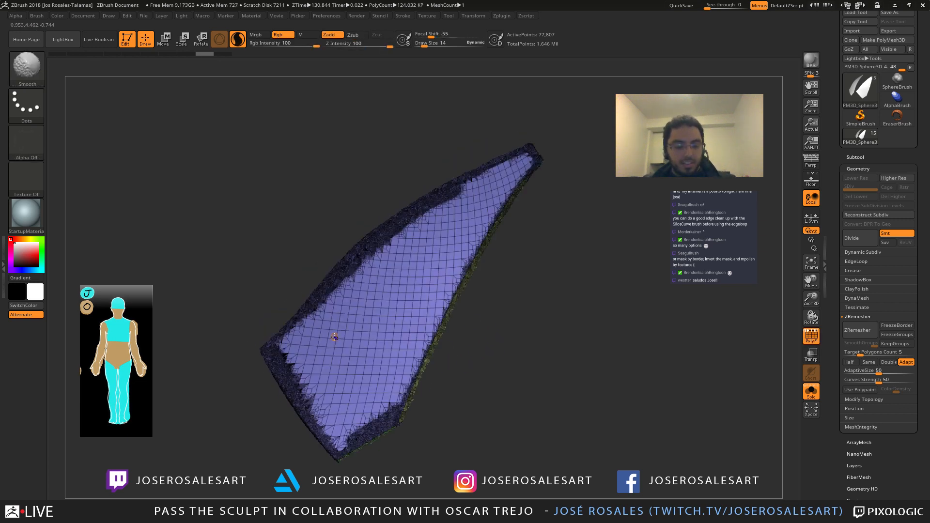
pyautogui.hotkey('shift', 'f')
# Step: Slice a smooth curve along the side panel's long upper-left edge up to the tip
pyautogui.moveTo(329, 223); pyautogui.dragTo(341, 249, button='right')
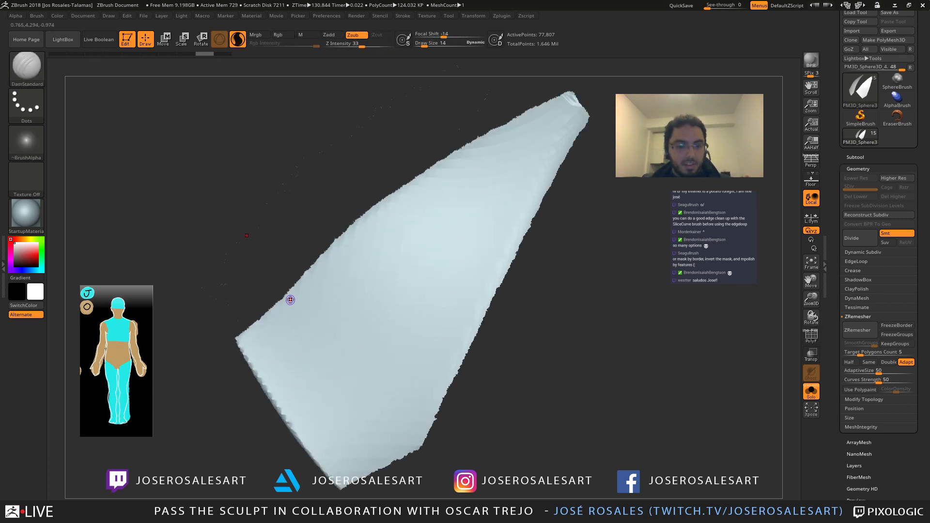
pyautogui.moveTo(290, 300); pyautogui.dragTo(271, 314, button='right')
pyautogui.moveTo(223, 355)
pyautogui.keyDown('ctrl'); pyautogui.keyDown('shift'); pyautogui.mouseDown()
pyautogui.moveTo(271, 322)
pyautogui.moveTo(327, 251)
pyautogui.moveTo(403, 183)
pyautogui.moveTo(573, 93)
pyautogui.mouseUp(); pyautogui.keyUp('shift'); pyautogui.keyUp('ctrl')
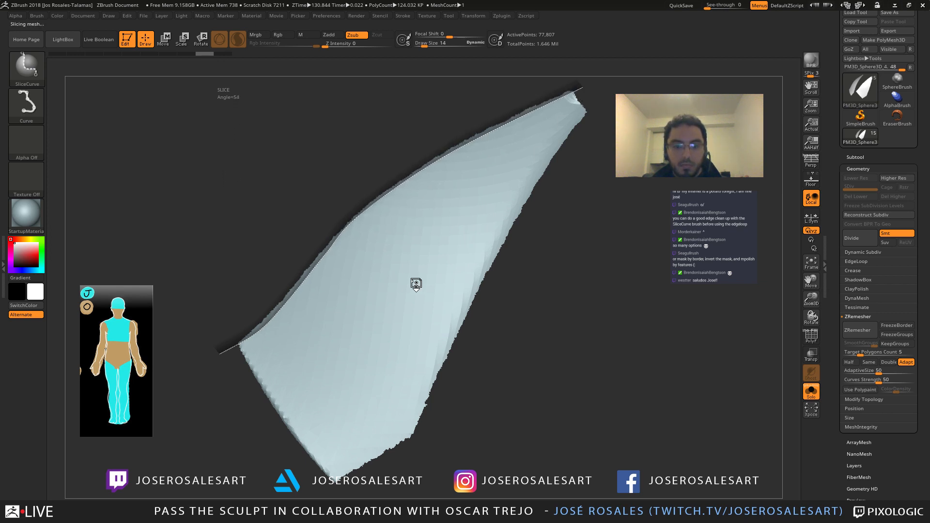
# Step: Display the polyframe and slice a curve along the side panel's short lower-left edge, down to the bottom corner
pyautogui.hotkey('shift', 'f')
pyautogui.moveTo(393, 286)
pyautogui.mouseDown(button='right')
pyautogui.moveTo(383, 287)
pyautogui.moveTo(410, 272)
pyautogui.moveTo(368, 264)
pyautogui.moveTo(311, 290)
pyautogui.moveTo(299, 357)
pyautogui.moveTo(334, 339)
pyautogui.moveTo(320, 306)
pyautogui.moveTo(178, 217)
pyautogui.mouseUp(button='right')
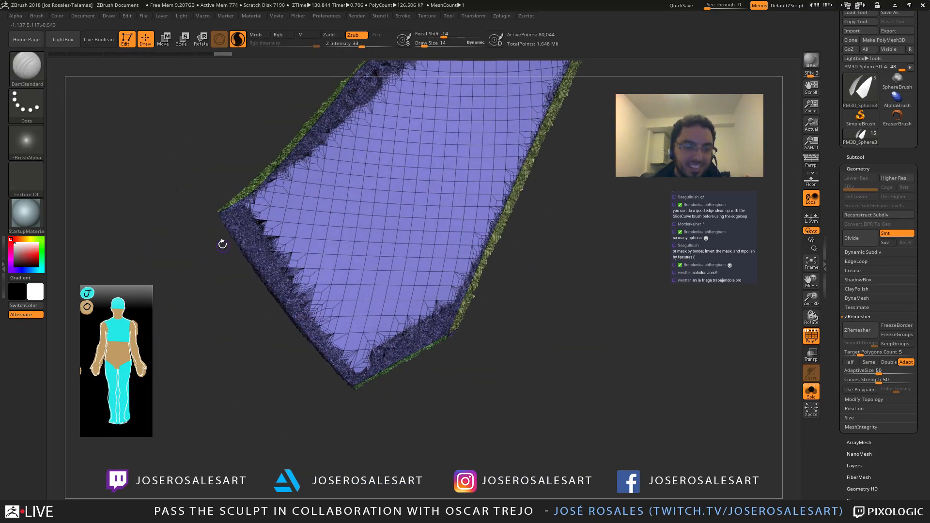
pyautogui.moveTo(213, 208)
pyautogui.keyDown('ctrl'); pyautogui.keyDown('shift'); pyautogui.mouseDown()
pyautogui.moveTo(254, 254)
pyautogui.moveTo(273, 321)
pyautogui.moveTo(224, 323)
pyautogui.mouseUp(); pyautogui.keyUp('shift'); pyautogui.keyUp('ctrl')
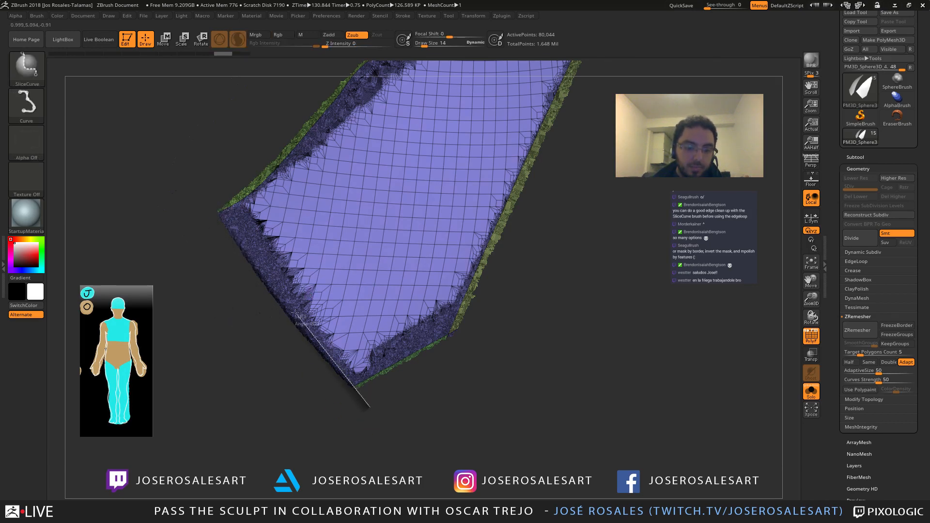
pyautogui.moveTo(310, 349)
pyautogui.keyDown('ctrl'); pyautogui.keyDown('shift'); pyautogui.mouseDown()
pyautogui.moveTo(320, 358)
pyautogui.moveTo(251, 263)
pyautogui.moveTo(174, 119)
pyautogui.moveTo(170, 128)
pyautogui.mouseUp(); pyautogui.keyUp('shift'); pyautogui.keyUp('ctrl')
# Step: Isolate the side panel's main polygroup and delete the hidden sliced-off border strips with Del Hidden
pyautogui.moveTo(272, 355)
pyautogui.mouseDown()
pyautogui.moveTo(229, 339)
pyautogui.moveTo(303, 320)
pyautogui.moveTo(349, 326)
pyautogui.moveTo(358, 305)
pyautogui.mouseUp()
pyautogui.keyDown('ctrl'); pyautogui.keyDown('shift'); pyautogui.click(404, 327); pyautogui.keyUp('shift'); pyautogui.keyUp('ctrl')
pyautogui.moveTo(467, 307)
pyautogui.mouseDown()
pyautogui.moveTo(414, 258)
pyautogui.moveTo(399, 399)
pyautogui.mouseUp()
pyautogui.click(855, 158)
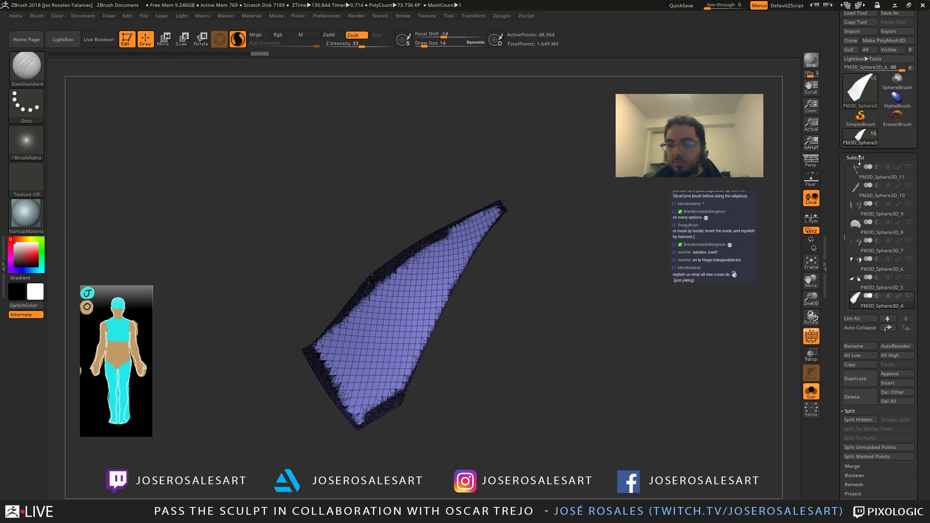
pyautogui.click(856, 157)
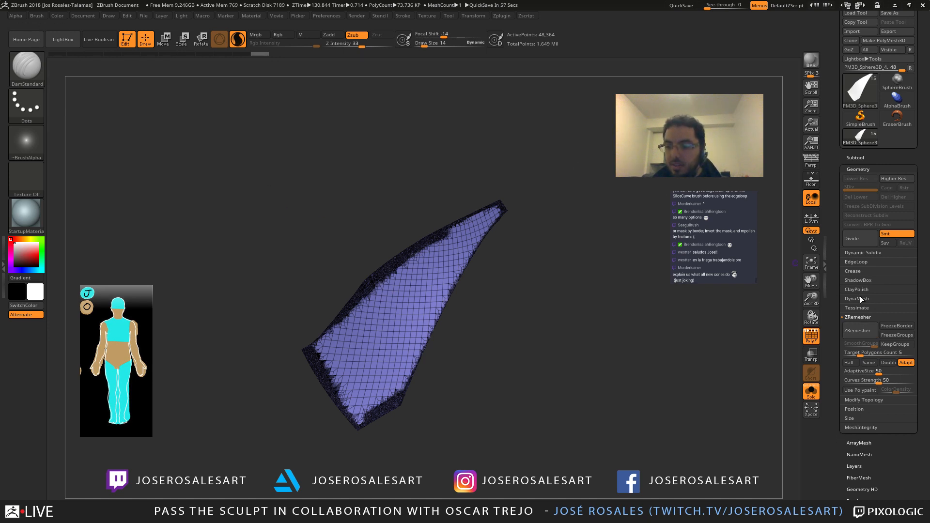
pyautogui.click(864, 400)
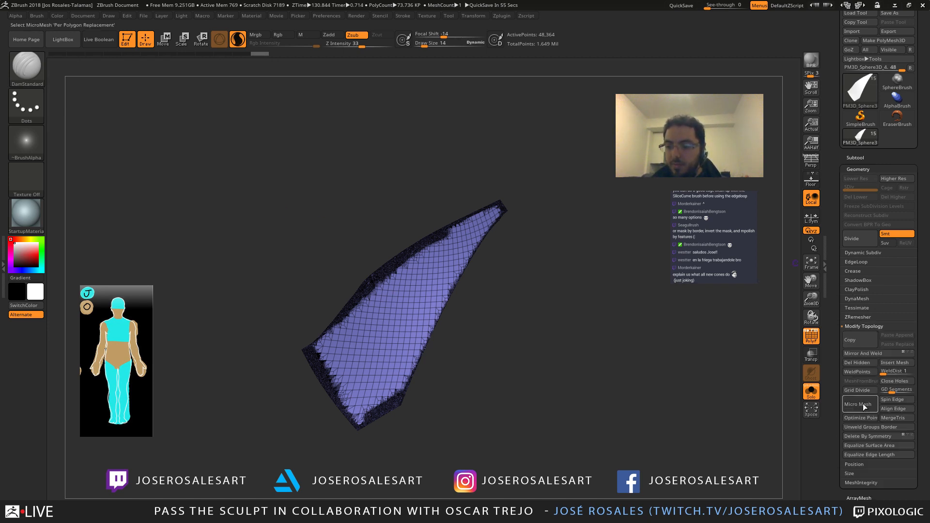
pyautogui.click(856, 363)
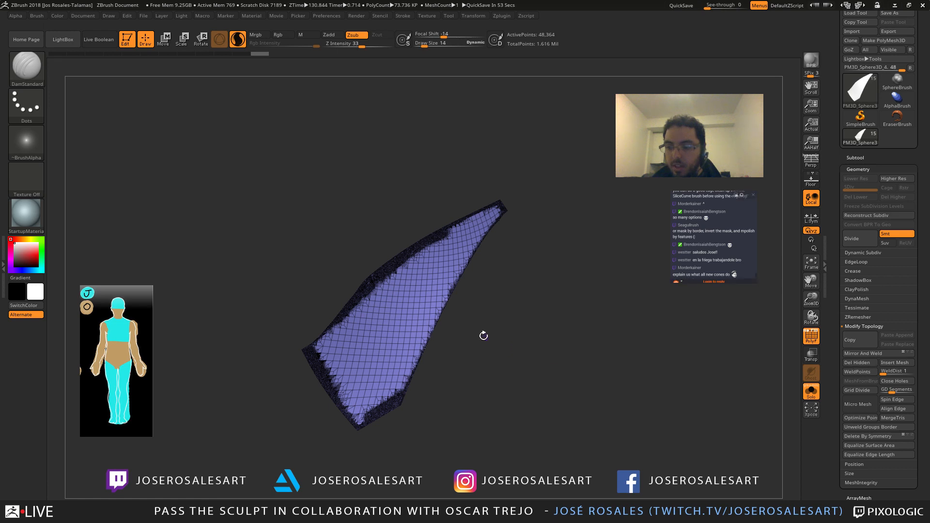
# Step: Inspect the trimmed side panels without the polyframe and set the Panel Loops Polish to 0
pyautogui.moveTo(483, 337); pyautogui.dragTo(222, 258)
pyautogui.hotkey('shift', 'f')
pyautogui.moveTo(386, 298); pyautogui.dragTo(368, 321, button='right')
pyautogui.keyDown('alt'); pyautogui.moveTo(367, 321); pyautogui.dragTo(439, 296, button='right'); pyautogui.keyUp('alt')
pyautogui.click(861, 167)
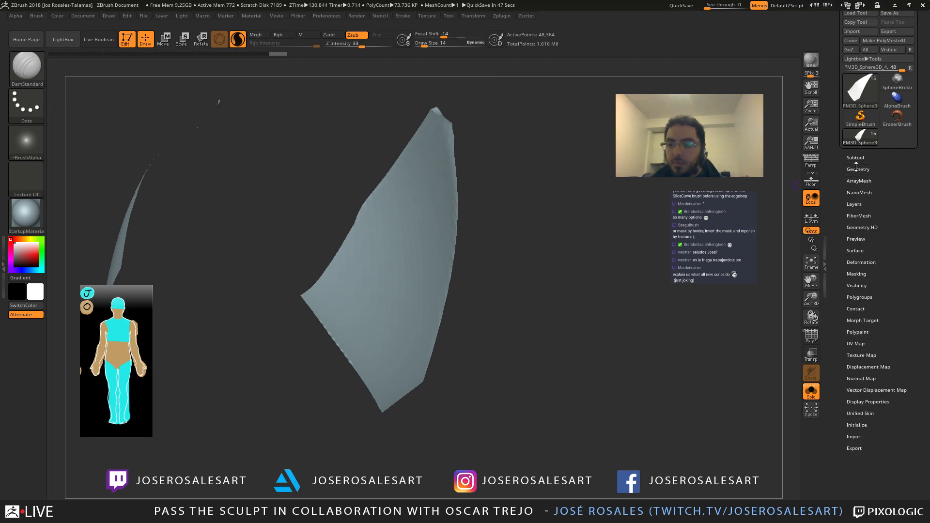
pyautogui.click(858, 168)
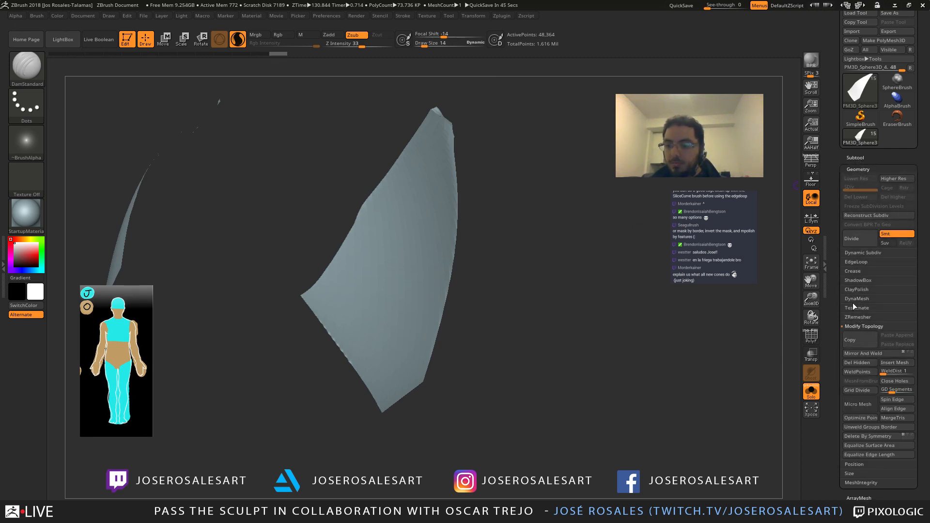
pyautogui.click(857, 262)
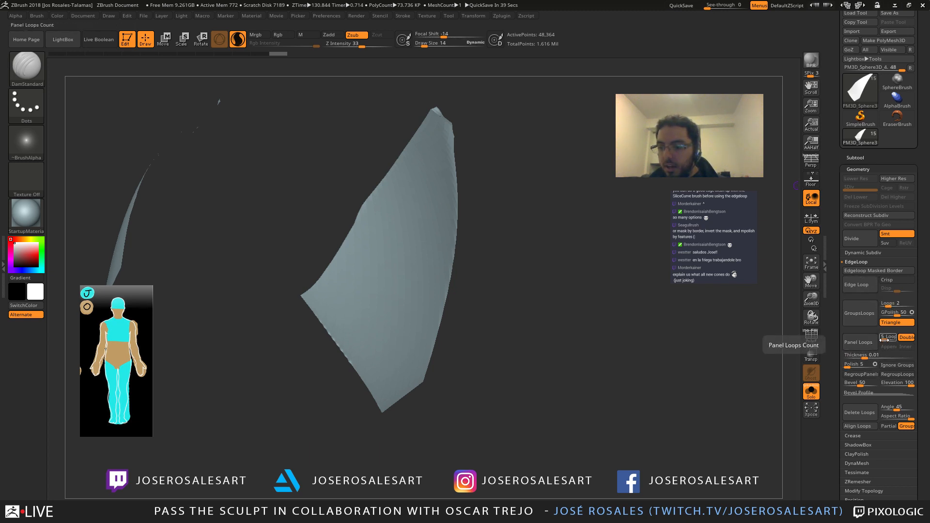
pyautogui.moveTo(859, 365); pyautogui.dragTo(845, 367)
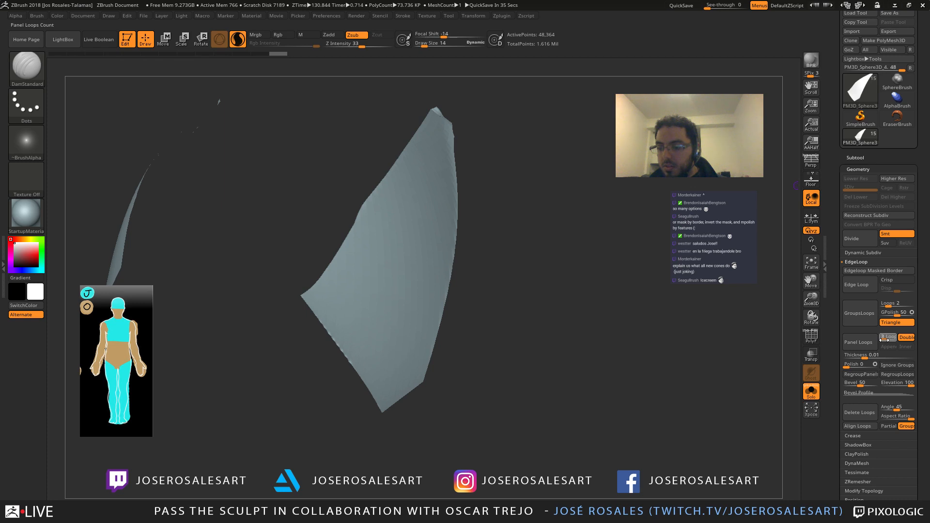
# Step: Try Panel Loops on the side panels with a thickness of 0.01, check the wireframe and undo it
pyautogui.click(859, 342)
pyautogui.moveTo(519, 359); pyautogui.dragTo(403, 306)
pyautogui.hotkey('shift', 'f')
pyautogui.hotkey('ctrl', 'z')
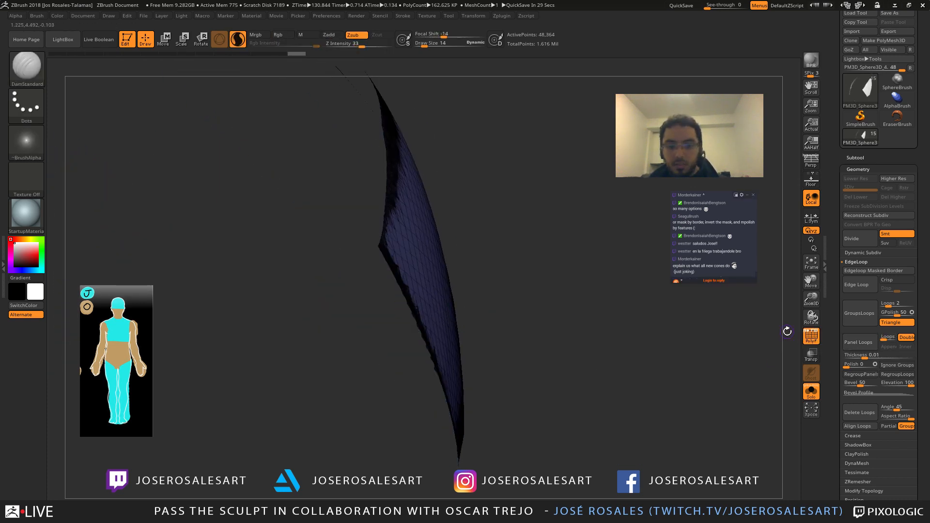
# Step: Set the Panel Loops thickness to 0.02383, try it on the side panels and undo the added thickness
pyautogui.click(863, 358)
pyautogui.moveTo(864, 358); pyautogui.dragTo(869, 359)
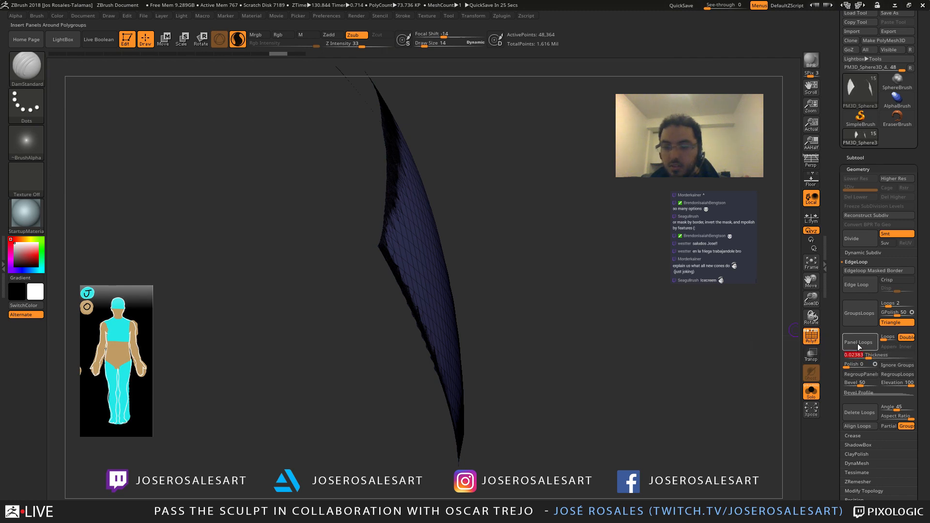
pyautogui.click(859, 342)
pyautogui.moveTo(543, 334); pyautogui.dragTo(260, 330)
pyautogui.hotkey('ctrl', 'z')
# Step: Apply GroupsLoops with 2 loops and GPolish 50 to smooth the side panels' borders, and inspect the left corner
pyautogui.keyDown('alt'); pyautogui.moveTo(236, 464); pyautogui.dragTo(316, 343); pyautogui.keyUp('alt')
pyautogui.moveTo(316, 343); pyautogui.dragTo(225, 340, button='right')
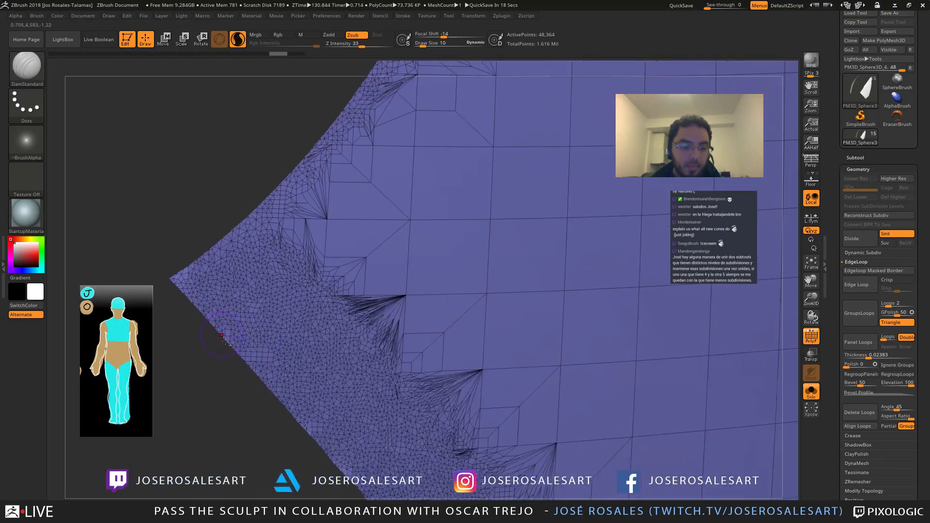
pyautogui.keyDown('alt'); pyautogui.moveTo(344, 441); pyautogui.dragTo(317, 279, button='right'); pyautogui.keyUp('alt')
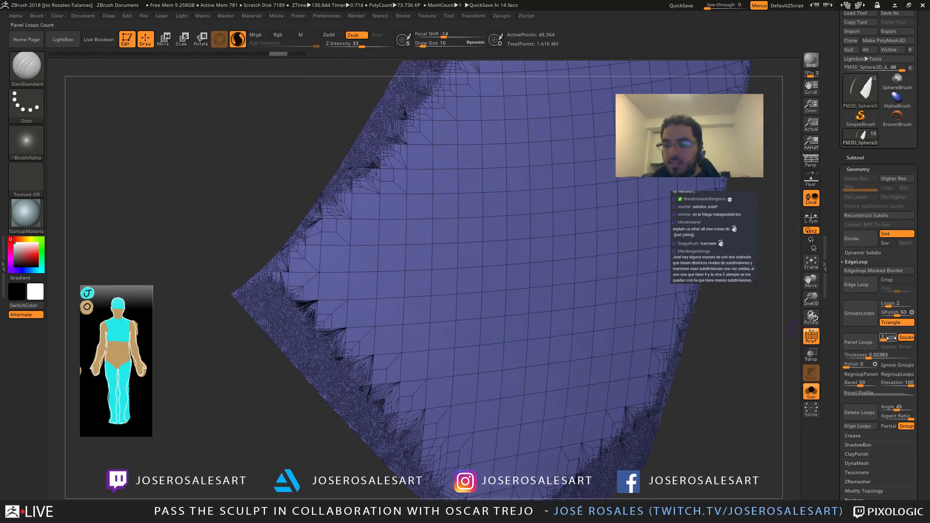
pyautogui.click(866, 323)
pyautogui.keyDown('alt'); pyautogui.moveTo(641, 315); pyautogui.dragTo(635, 402, button='right'); pyautogui.keyUp('alt')
pyautogui.keyDown('alt'); pyautogui.moveTo(82, 126); pyautogui.dragTo(366, 255, button='right'); pyautogui.keyUp('alt')
pyautogui.moveTo(366, 118)
pyautogui.keyDown('alt'); pyautogui.mouseDown(button='right')
pyautogui.moveTo(378, 182)
pyautogui.moveTo(487, 141)
pyautogui.mouseUp(button='right'); pyautogui.keyUp('alt')
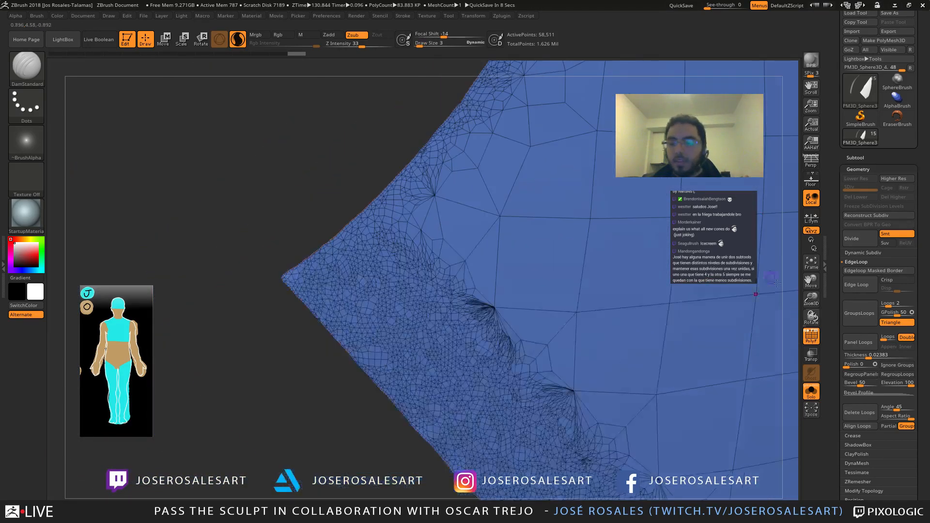
# Step: Try Panel Loops with 0.02383 thickness on the polished side panels, check the corner and undo it
pyautogui.click(860, 346)
pyautogui.moveTo(363, 383); pyautogui.dragTo(465, 295, button='right')
pyautogui.hotkey('ctrl', 'z')
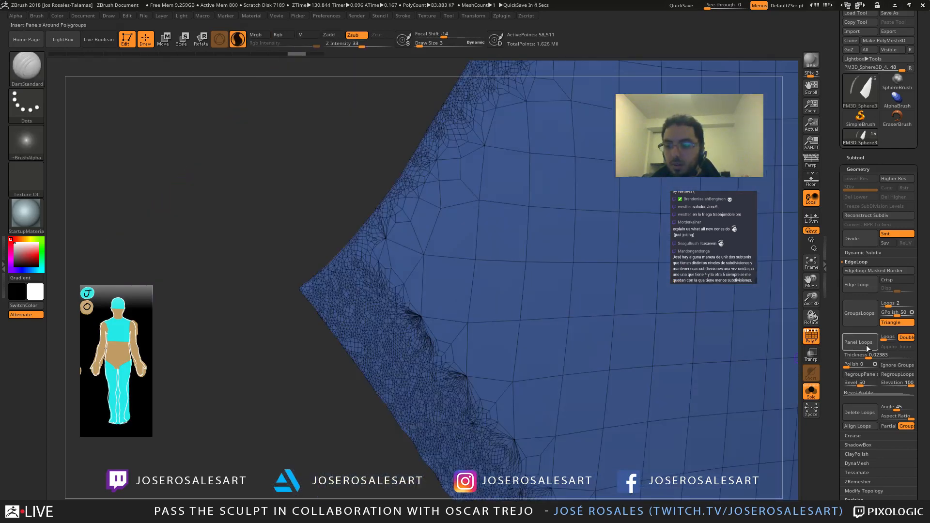
# Step: Examine the panel's edge topology and surface with the polyframe on and off
pyautogui.keyDown('alt'); pyautogui.moveTo(606, 245); pyautogui.dragTo(579, 288, button='right'); pyautogui.keyUp('alt')
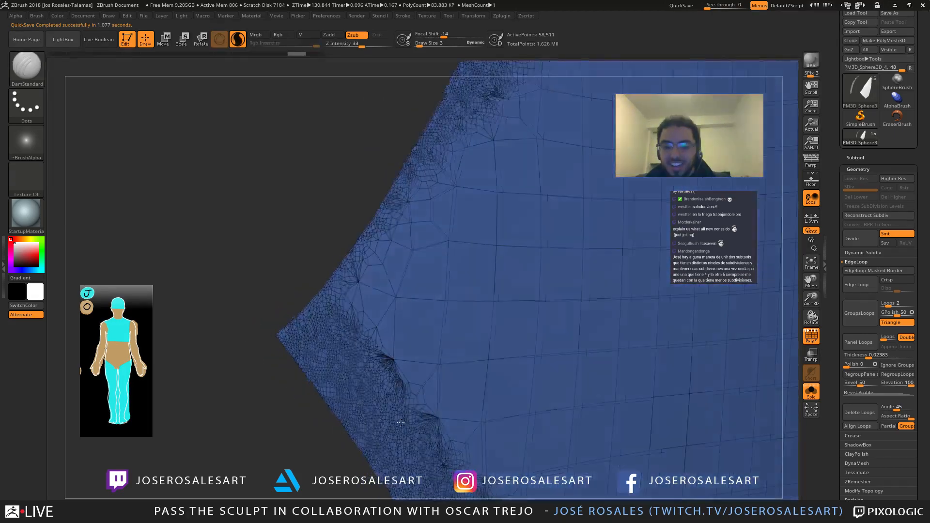
pyautogui.moveTo(401, 423); pyautogui.dragTo(361, 441, button='right')
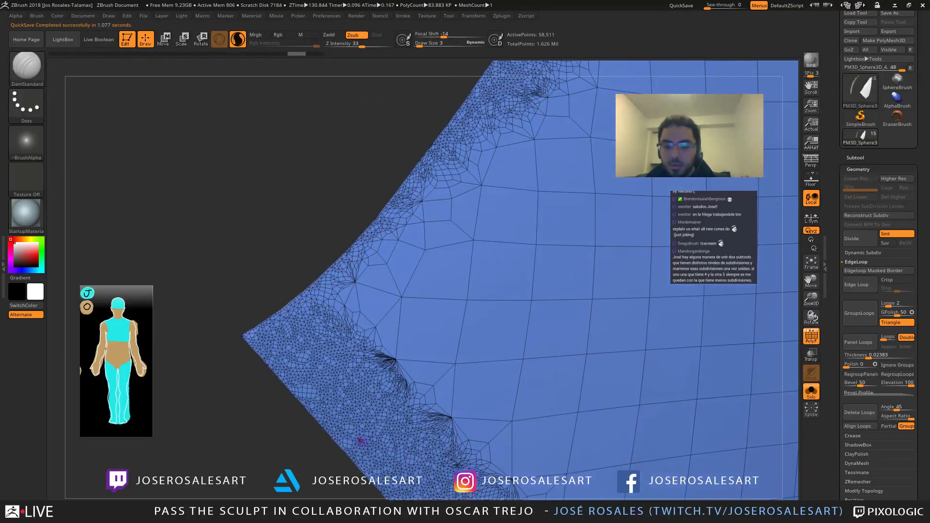
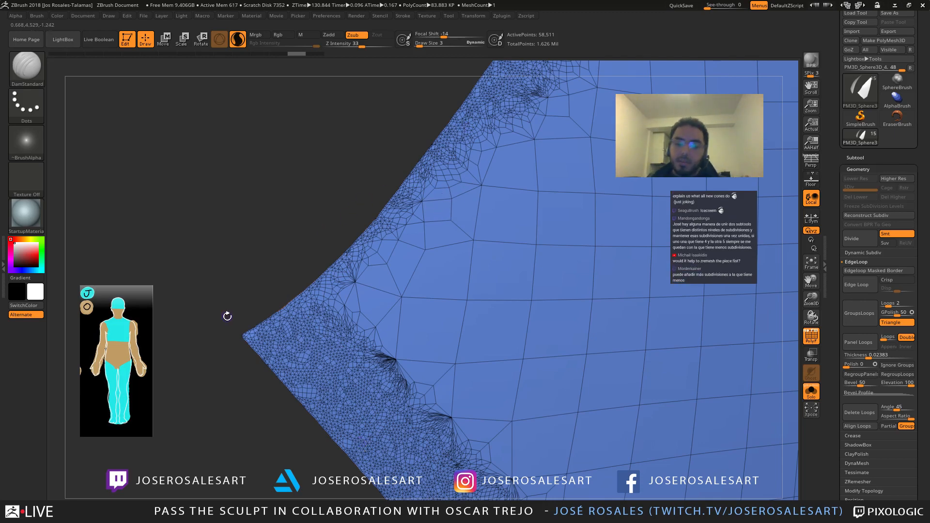
pyautogui.moveTo(360, 210); pyautogui.dragTo(445, 222)
pyautogui.hotkey('shift', 'f')
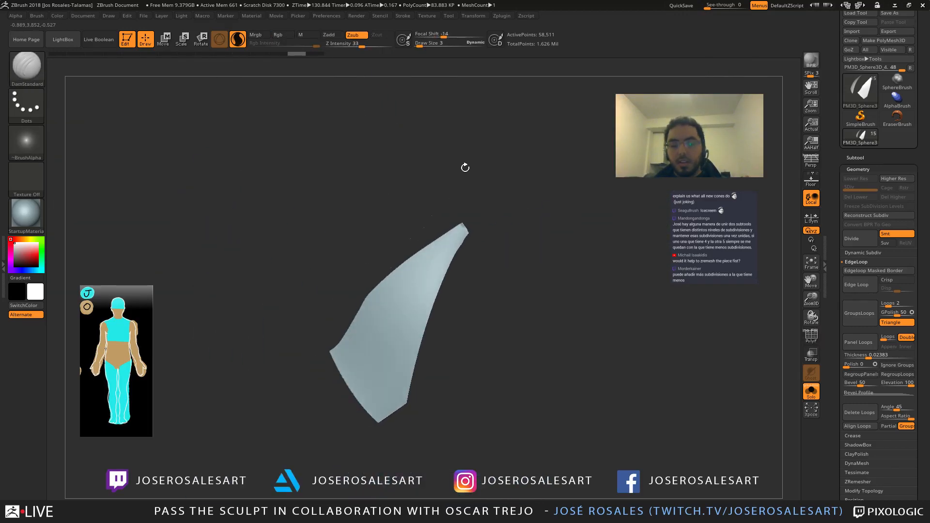
pyautogui.moveTo(503, 299)
pyautogui.mouseDown()
pyautogui.moveTo(530, 281)
pyautogui.moveTo(493, 324)
pyautogui.moveTo(512, 251)
pyautogui.mouseUp()
pyautogui.hotkey('shift', 'f')
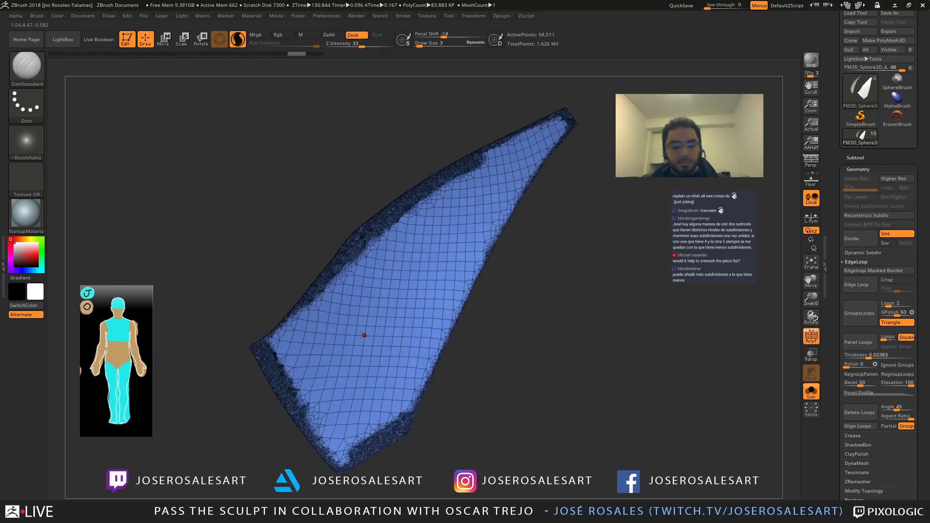
pyautogui.hotkey('shift', 'f')
pyautogui.hotkey('shift', 'f')
pyautogui.keyDown('alt'); pyautogui.moveTo(232, 272); pyautogui.dragTo(203, 322); pyautogui.keyUp('alt')
pyautogui.moveTo(138, 243); pyautogui.dragTo(121, 244)
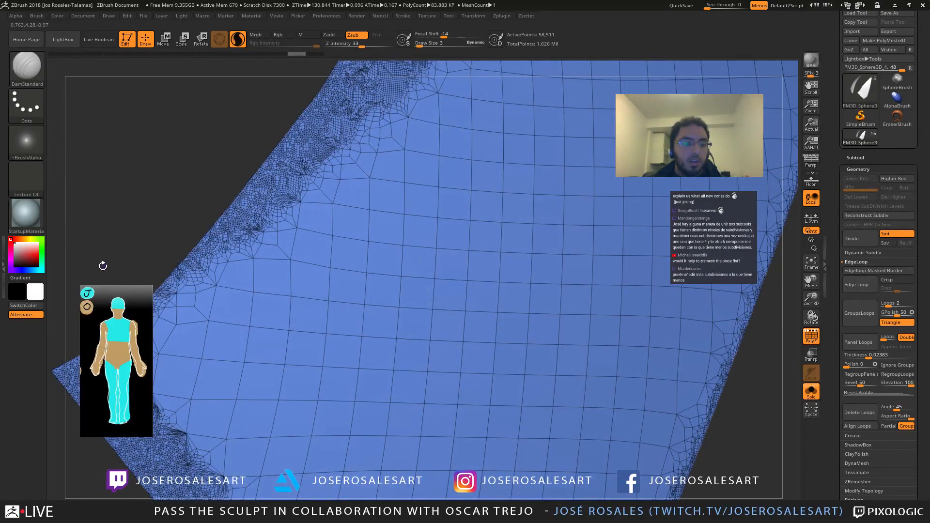
pyautogui.moveTo(232, 167)
pyautogui.keyDown('alt'); pyautogui.mouseDown()
pyautogui.moveTo(341, 233)
pyautogui.moveTo(290, 242)
pyautogui.moveTo(348, 286)
pyautogui.mouseUp(); pyautogui.keyUp('alt')
pyautogui.hotkey('shift', 'f')
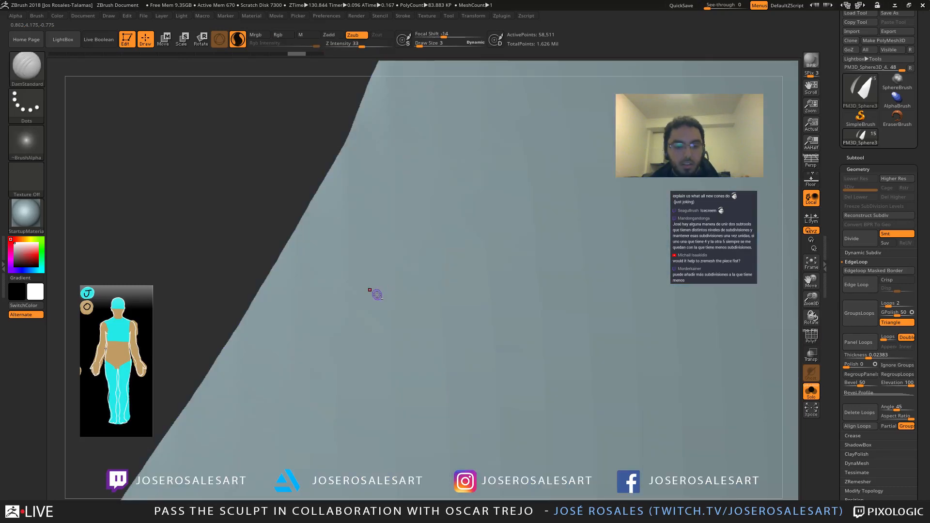
pyautogui.moveTo(375, 292)
pyautogui.keyDown('ctrl'); pyautogui.mouseDown(button='right')
pyautogui.moveTo(362, 293)
pyautogui.moveTo(383, 292)
pyautogui.mouseUp(button='right'); pyautogui.keyUp('ctrl')
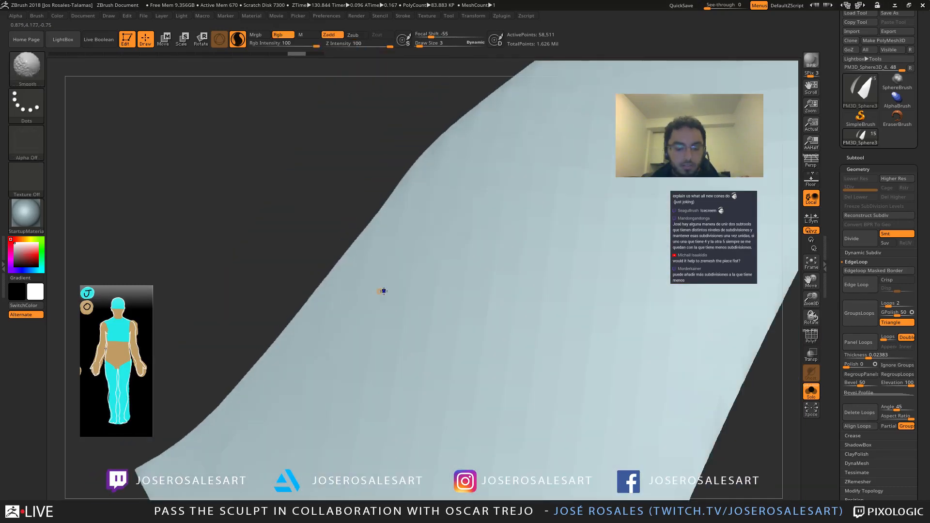
# Step: Try Panel Loops on the panel, and undo back to the mesh before GroupsLoops
pyautogui.click(859, 343)
pyautogui.moveTo(426, 321); pyautogui.dragTo(429, 242, button='right')
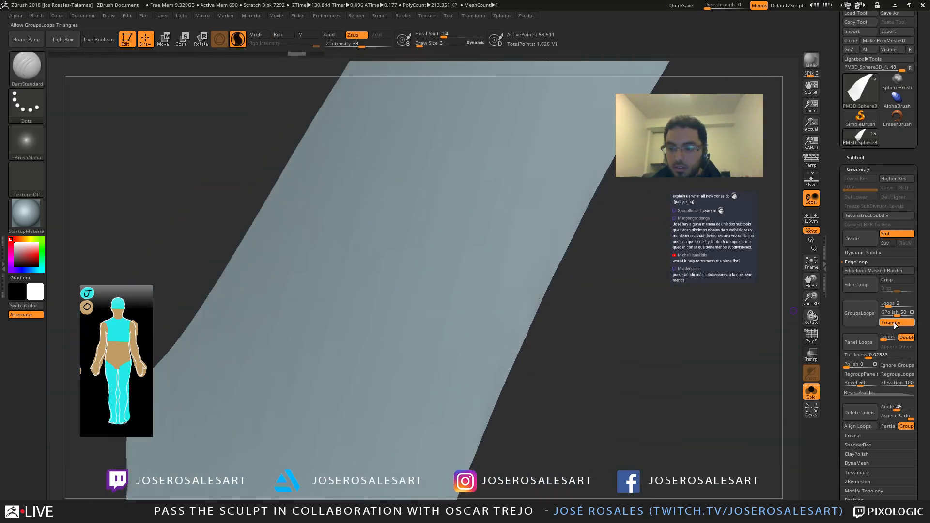
pyautogui.hotkey('ctrl', 'z')
pyautogui.hotkey('ctrl', 'z')
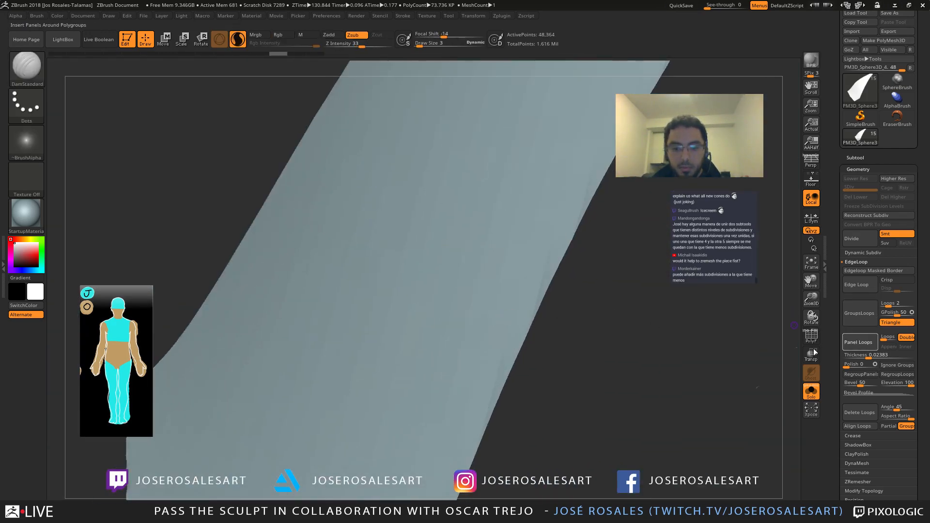
pyautogui.hotkey('ctrl', 'shift', 'z')
pyautogui.hotkey('ctrl', 'z')
pyautogui.hotkey('ctrl', 'z')
pyautogui.hotkey('ctrl', 'z')
pyautogui.hotkey('ctrl', 'z')
pyautogui.hotkey('ctrl', 'z')
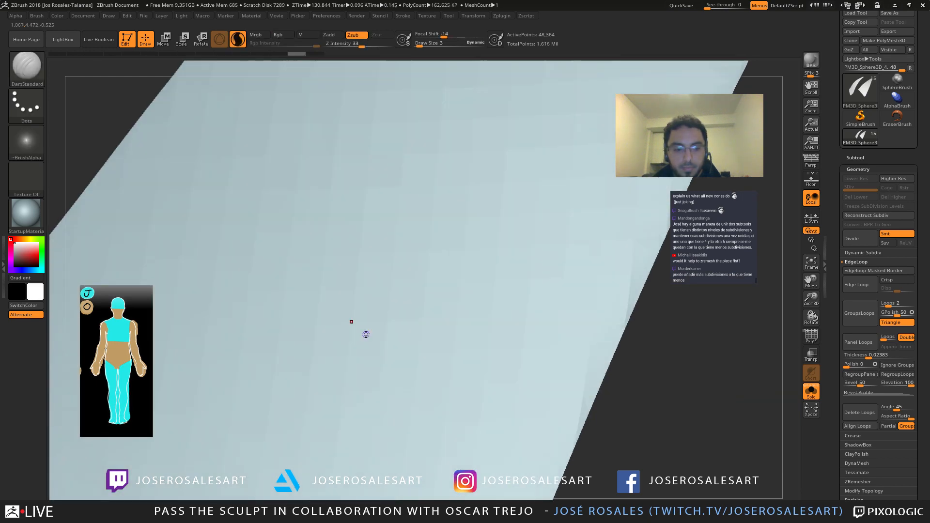
# Step: Show the polyframe and try Panel Loops on the panel at the existing thickness and again with the thickness set to 3
pyautogui.hotkey('shift', 'f')
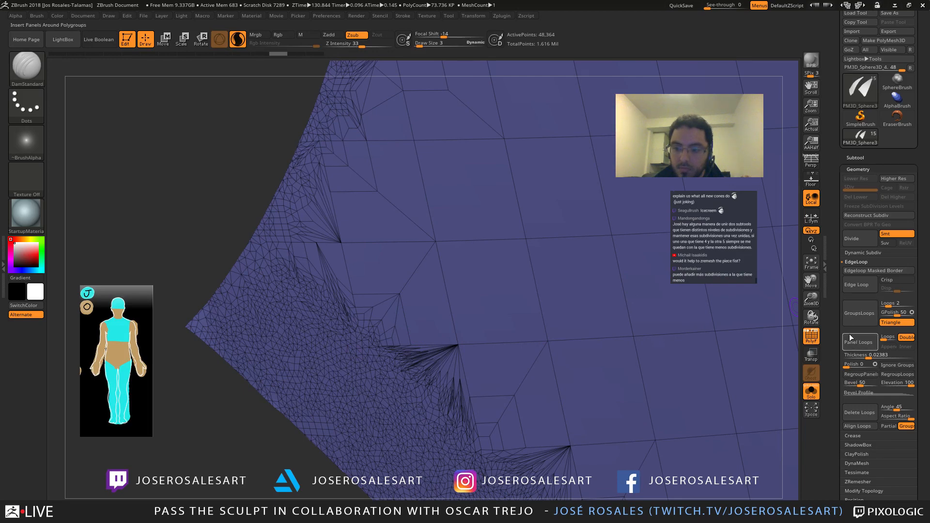
pyautogui.click(859, 343)
pyautogui.hotkey('ctrl', 'z')
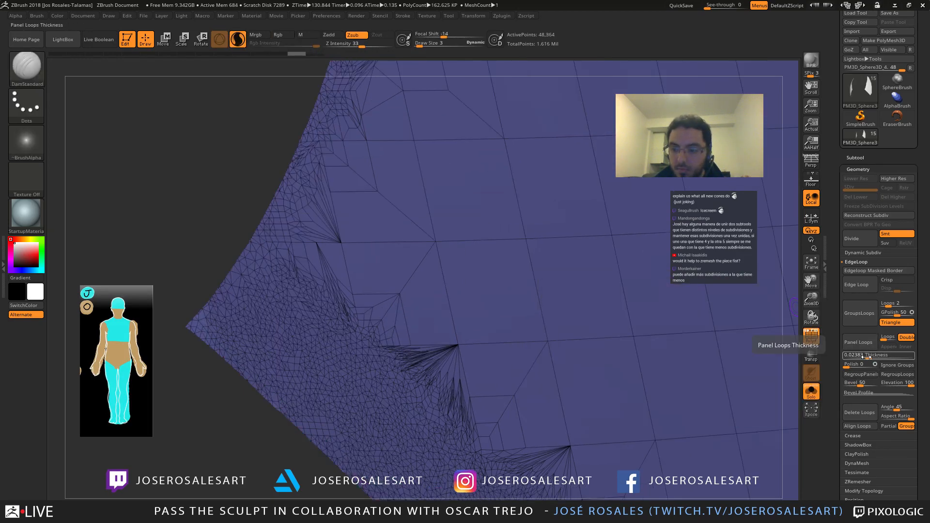
pyautogui.click(861, 356)
pyautogui.write('0.00525')
pyautogui.press('Return')
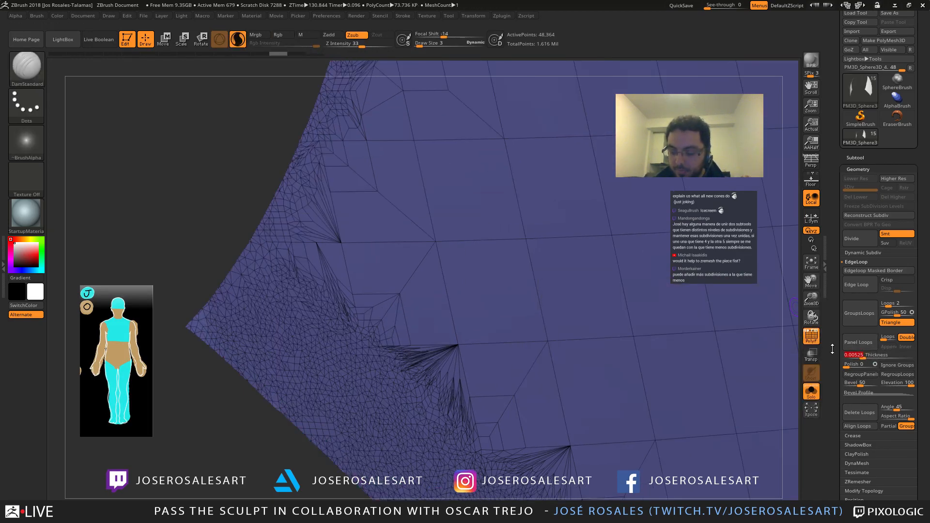
pyautogui.write('3')
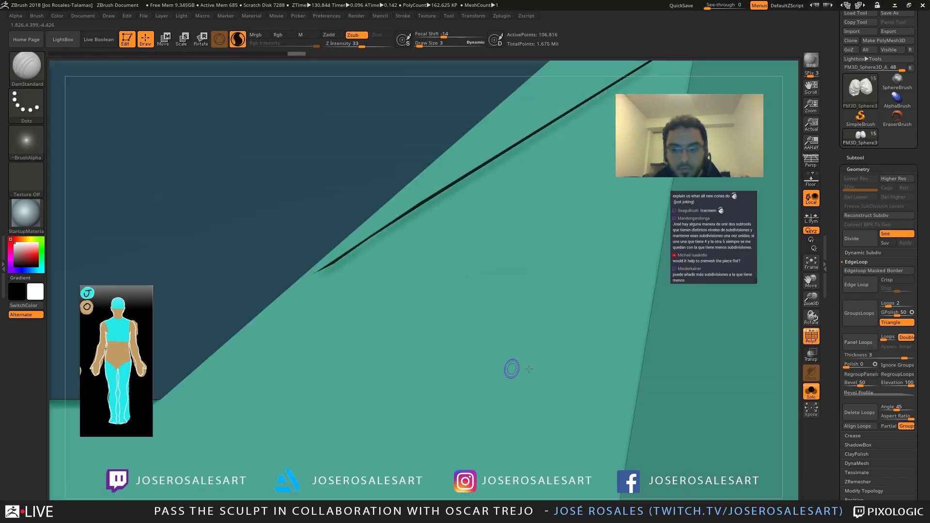
pyautogui.hotkey('ctrl', 'z')
# Step: Set the Panel Loops thickness to 0.01 and try it on the panel, undoing the resulting geometry
pyautogui.click(871, 355)
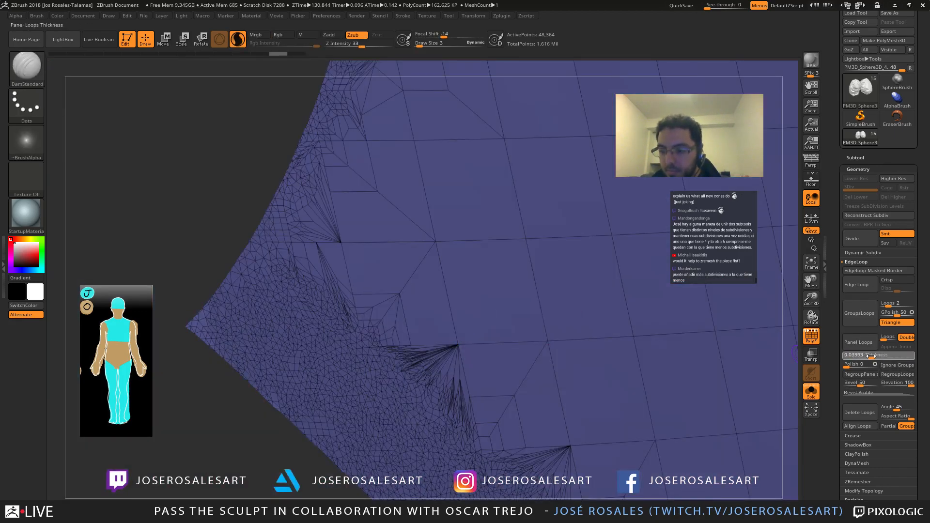
pyautogui.moveTo(866, 357); pyautogui.dragTo(841, 353)
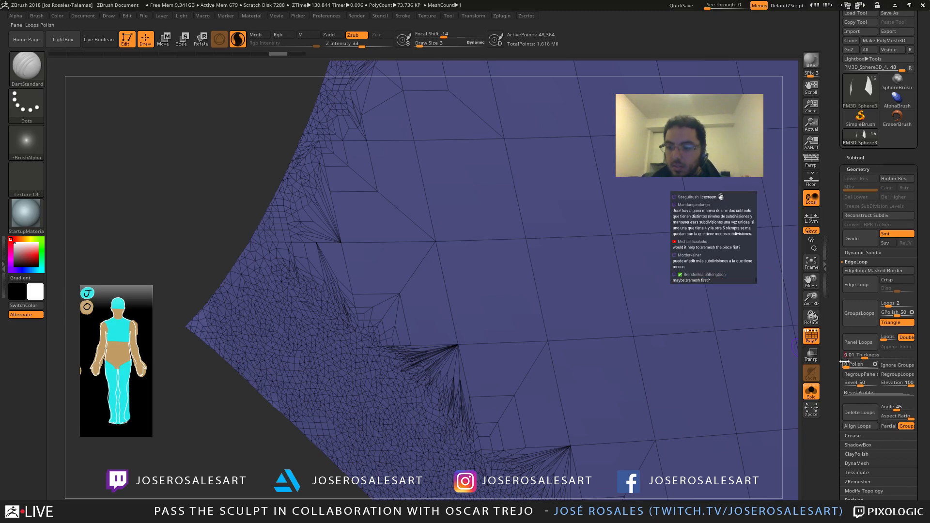
pyautogui.click(858, 342)
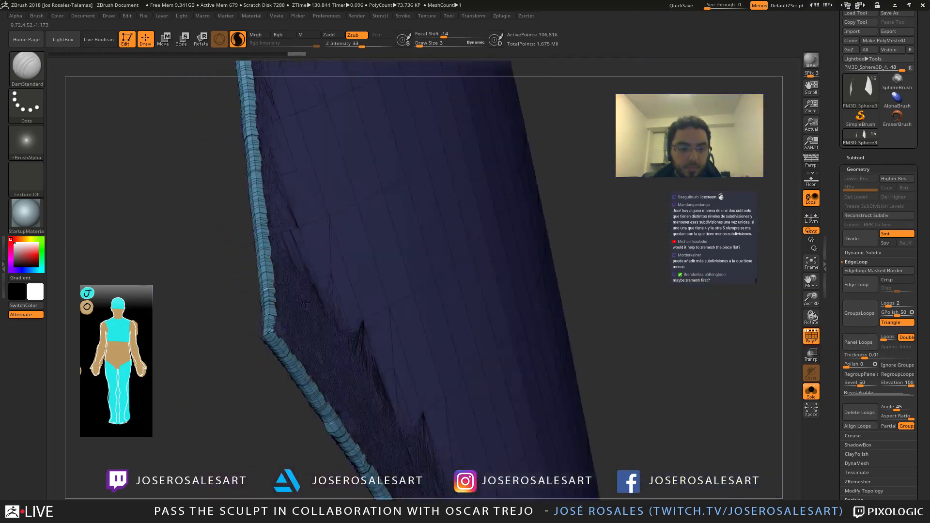
pyautogui.moveTo(304, 303); pyautogui.dragTo(310, 289, button='right')
pyautogui.hotkey('ctrl', 'z')
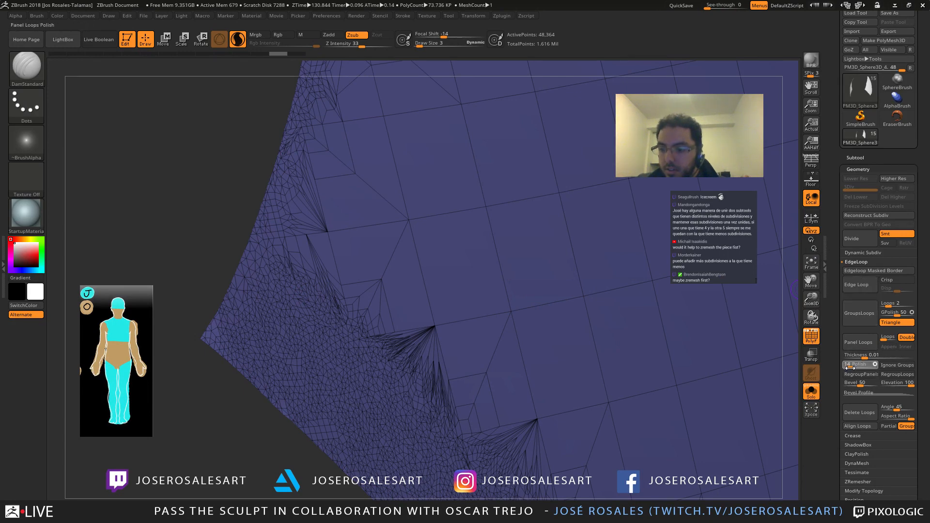
# Step: Set the Panel Loops polish to 14, test it on the panel and undo the resulting geometry
pyautogui.click(859, 342)
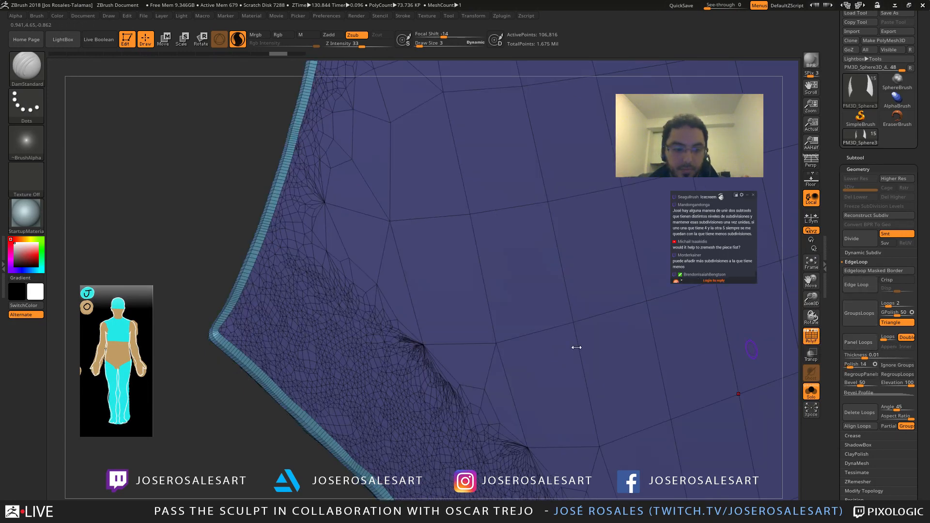
pyautogui.moveTo(577, 349); pyautogui.dragTo(514, 310, button='right')
pyautogui.hotkey('shift', 'f')
pyautogui.press('f')
pyautogui.hotkey('ctrl', 'z')
# Step: Try GroupsLoops on the panel before applying Panel Loops, and undo both operations
pyautogui.moveTo(514, 311); pyautogui.dragTo(475, 315, button='right')
pyautogui.click(861, 320)
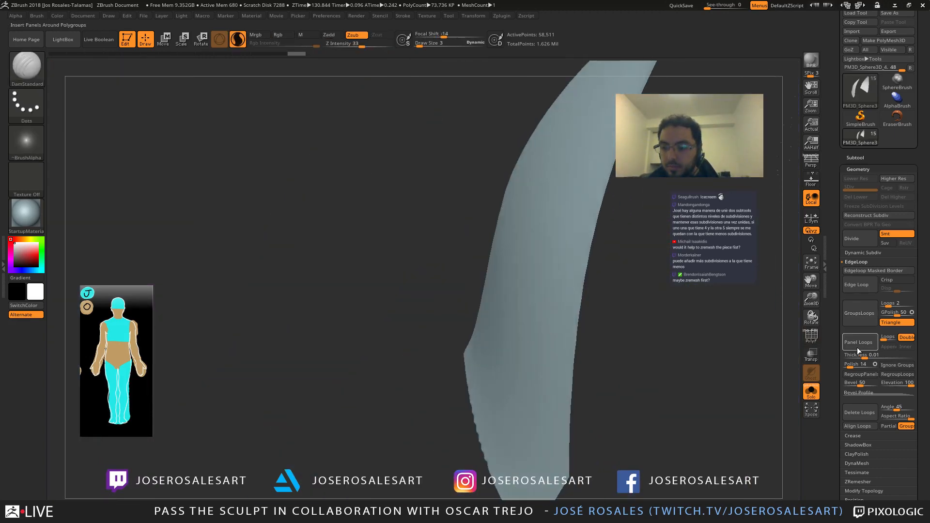
pyautogui.moveTo(503, 356)
pyautogui.mouseDown(button='right')
pyautogui.moveTo(508, 337)
pyautogui.moveTo(496, 346)
pyautogui.mouseUp(button='right')
pyautogui.hotkey('ctrl', 'z')
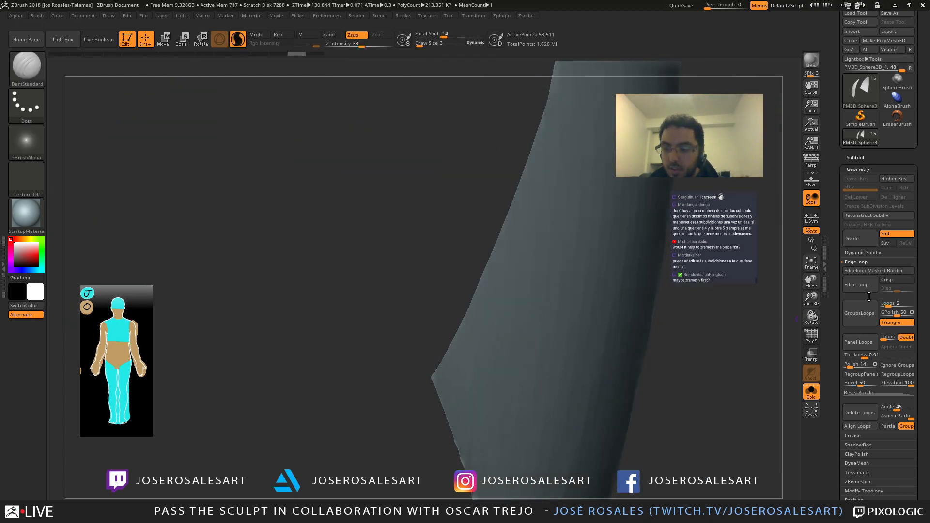
pyautogui.hotkey('ctrl', 'z')
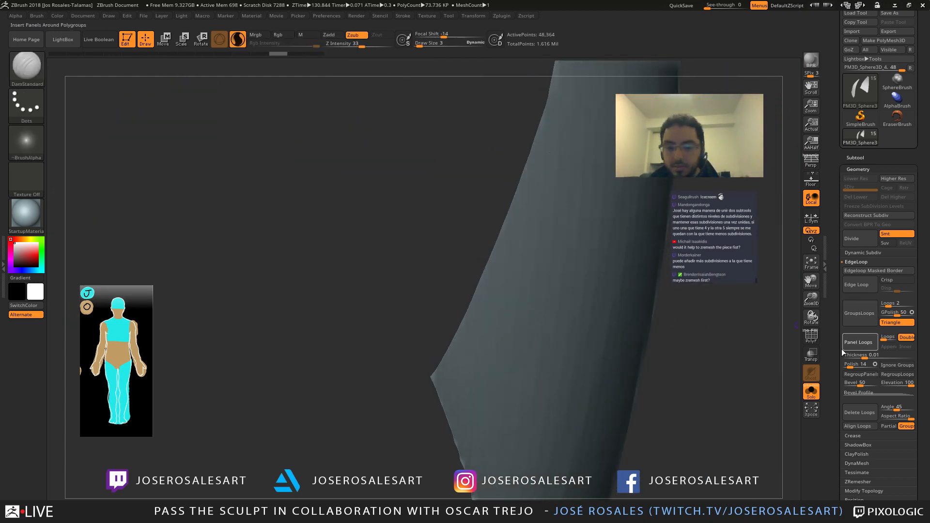
# Step: Apply Panel Loops to the panel with thickness 0.01 and polish 14, and check both mirrored pieces
pyautogui.click(844, 350)
pyautogui.press('shift')
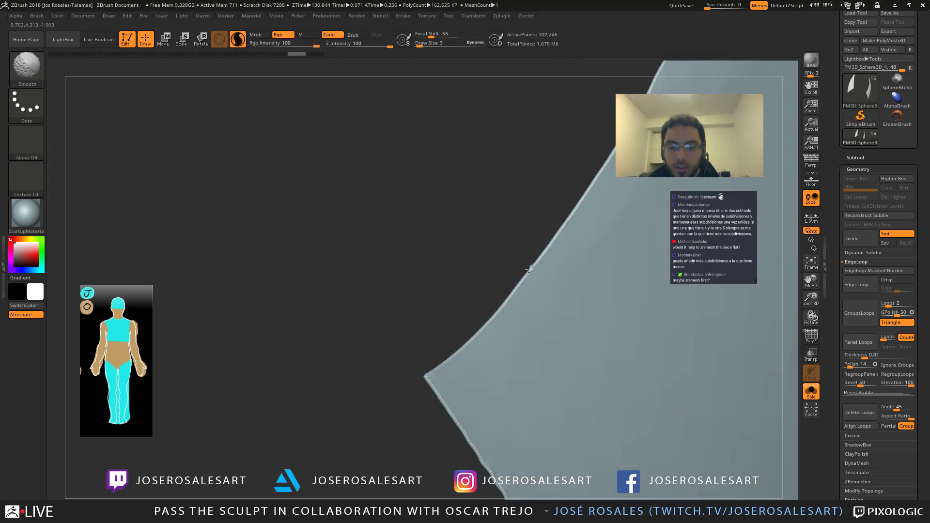
pyautogui.moveTo(540, 276); pyautogui.dragTo(555, 298, button='right')
pyautogui.moveTo(455, 341); pyautogui.dragTo(392, 349)
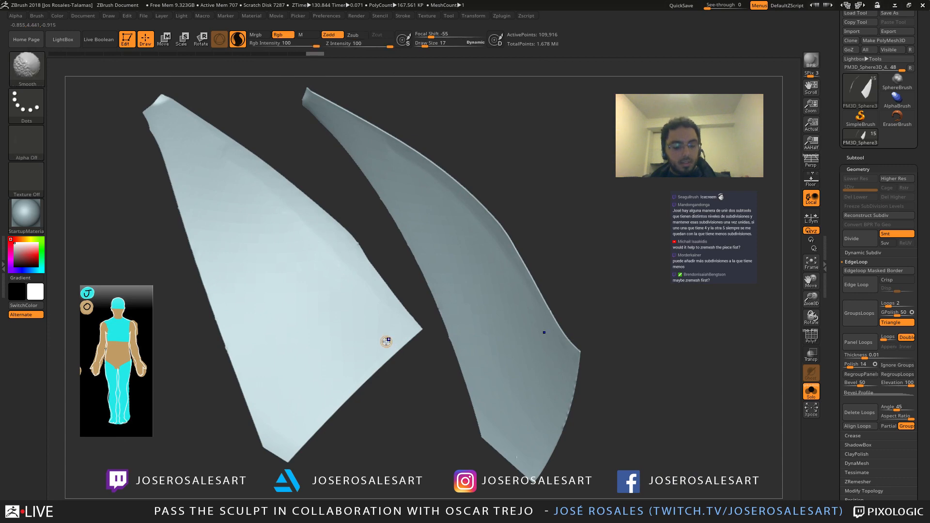
# Step: Examine the thickened panels' wireframe and their fit against the head with the other subtools visible
pyautogui.hotkey('shift', 'f')
pyautogui.keyDown('ctrl'); pyautogui.moveTo(402, 340); pyautogui.dragTo(366, 336, button='right'); pyautogui.keyUp('ctrl')
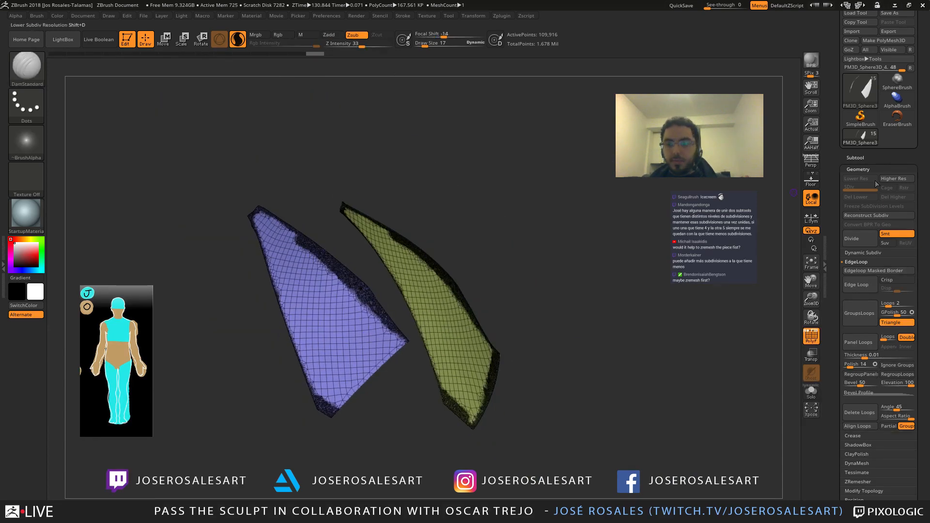
pyautogui.click(855, 158)
pyautogui.keyDown('shift'); pyautogui.click(909, 298); pyautogui.keyUp('shift')
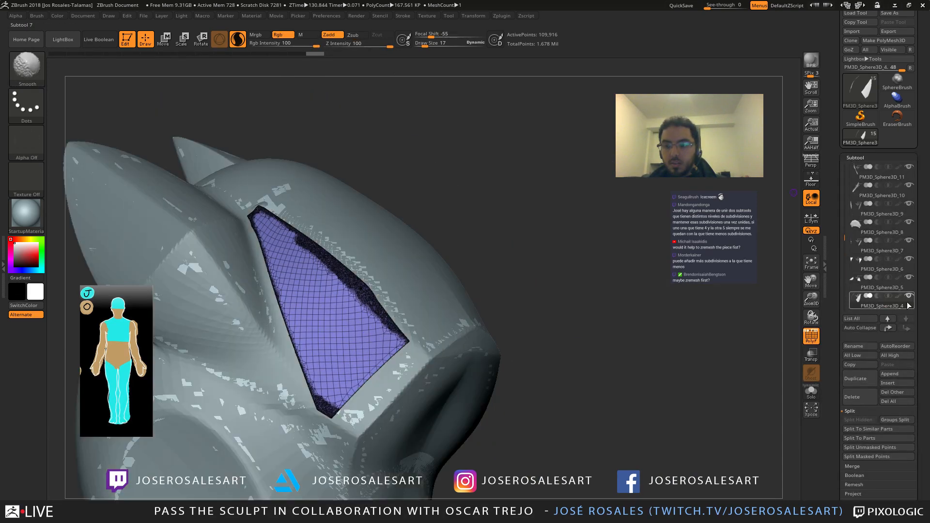
pyautogui.moveTo(357, 306)
pyautogui.keyDown('ctrl'); pyautogui.mouseDown(button='right')
pyautogui.moveTo(342, 286)
pyautogui.moveTo(416, 308)
pyautogui.moveTo(339, 417)
pyautogui.moveTo(300, 431)
pyautogui.moveTo(308, 245)
pyautogui.mouseUp(button='right'); pyautogui.keyUp('ctrl')
pyautogui.hotkey('shift', 'f')
pyautogui.moveTo(346, 381)
pyautogui.mouseDown(button='right')
pyautogui.moveTo(327, 385)
pyautogui.moveTo(214, 171)
pyautogui.mouseUp(button='right')
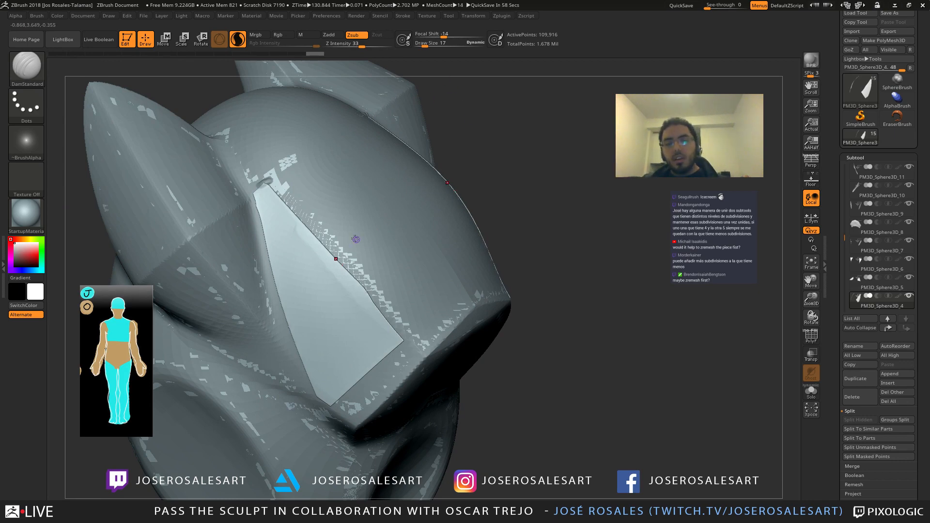
pyautogui.moveTo(355, 239)
pyautogui.mouseDown(button='right')
pyautogui.moveTo(300, 216)
pyautogui.moveTo(388, 213)
pyautogui.moveTo(274, 179)
pyautogui.moveTo(285, 237)
pyautogui.moveTo(271, 229)
pyautogui.moveTo(310, 242)
pyautogui.moveTo(340, 281)
pyautogui.moveTo(342, 332)
pyautogui.moveTo(366, 350)
pyautogui.moveTo(489, 320)
pyautogui.moveTo(311, 347)
pyautogui.moveTo(356, 379)
pyautogui.moveTo(376, 337)
pyautogui.moveTo(380, 379)
pyautogui.mouseUp(button='right')
# Step: Isolate the panels and compare their wireframes at earlier undo history states with the latest one
pyautogui.hotkey('alt', 's')
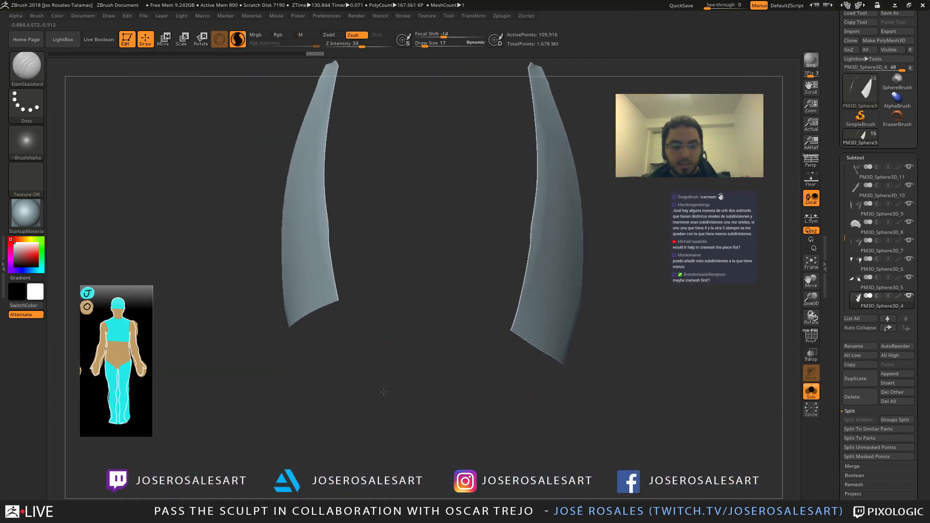
pyautogui.hotkey('shift', 'f')
pyautogui.hotkey('ctrl', 'z')
pyautogui.hotkey('ctrl', 'z')
pyautogui.hotkey('ctrl', 'z')
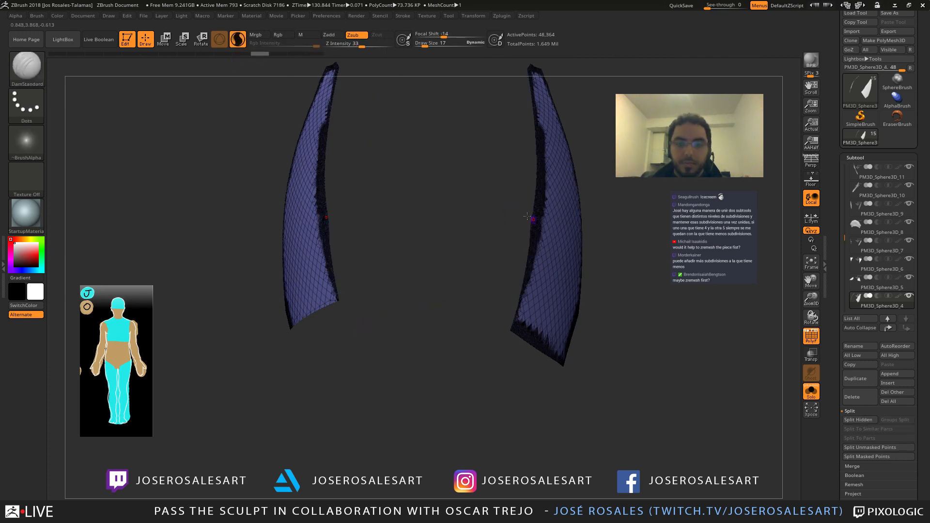
pyautogui.moveTo(256, 51); pyautogui.dragTo(222, 55)
pyautogui.moveTo(290, 184); pyautogui.dragTo(440, 245)
pyautogui.click(316, 55)
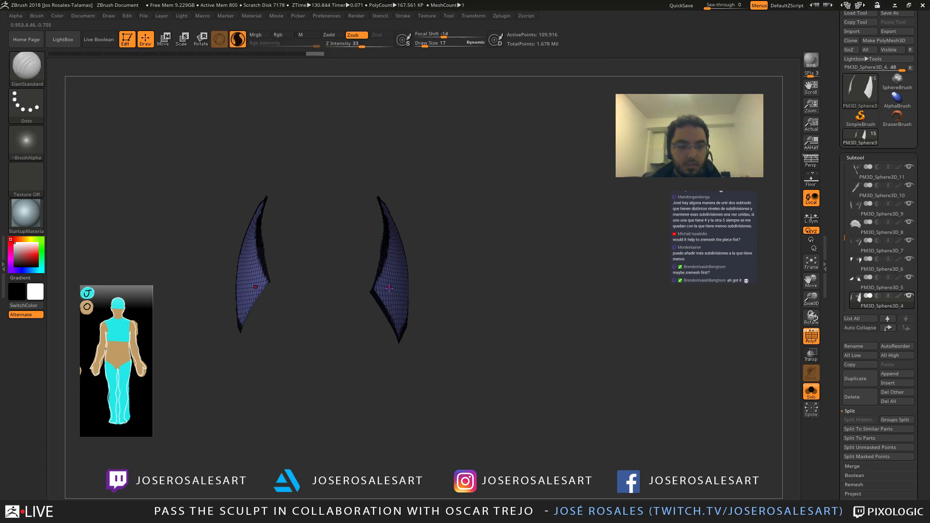
# Step: Hide one of the two mirrored panels using the SelectRect brush
pyautogui.keyDown('ctrl'); pyautogui.keyDown('shift'); pyautogui.moveTo(503, 154); pyautogui.dragTo(355, 362); pyautogui.keyUp('shift'); pyautogui.keyUp('ctrl')
pyautogui.hotkey('ctrl', 'z')
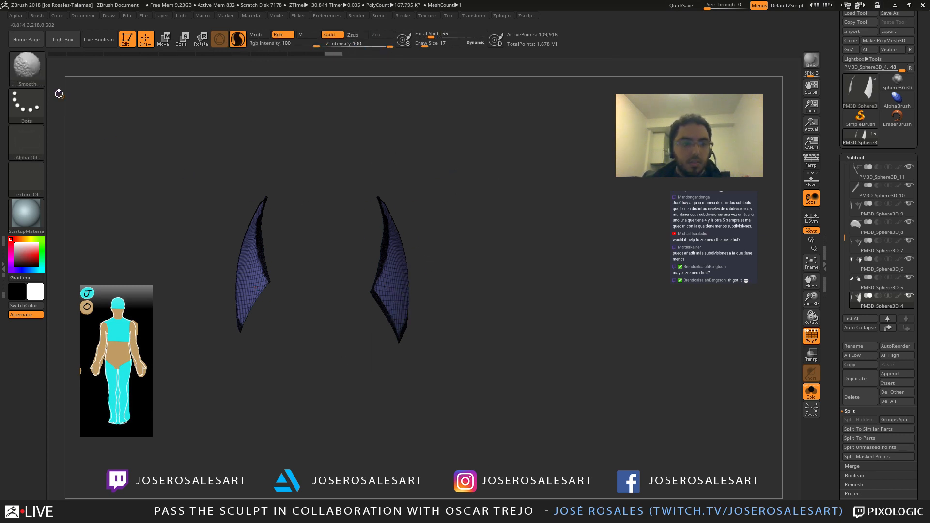
pyautogui.keyDown('ctrl'); pyautogui.keyDown('shift'); pyautogui.click(36, 72); pyautogui.keyUp('shift'); pyautogui.keyUp('ctrl')
pyautogui.keyDown('ctrl'); pyautogui.keyDown('shift'); pyautogui.click(297, 124); pyautogui.keyUp('shift'); pyautogui.keyUp('ctrl')
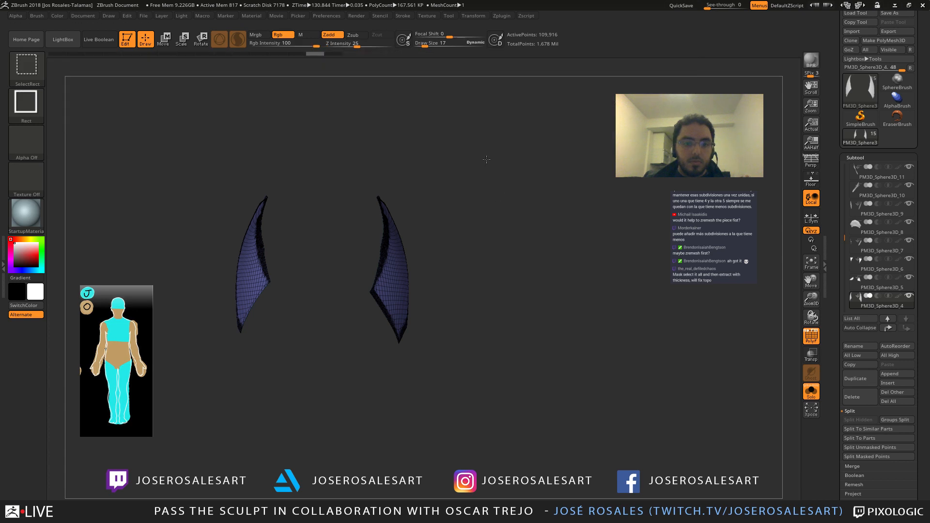
pyautogui.keyDown('ctrl'); pyautogui.keyDown('shift'); pyautogui.moveTo(486, 160); pyautogui.dragTo(327, 353); pyautogui.keyUp('shift'); pyautogui.keyUp('ctrl')
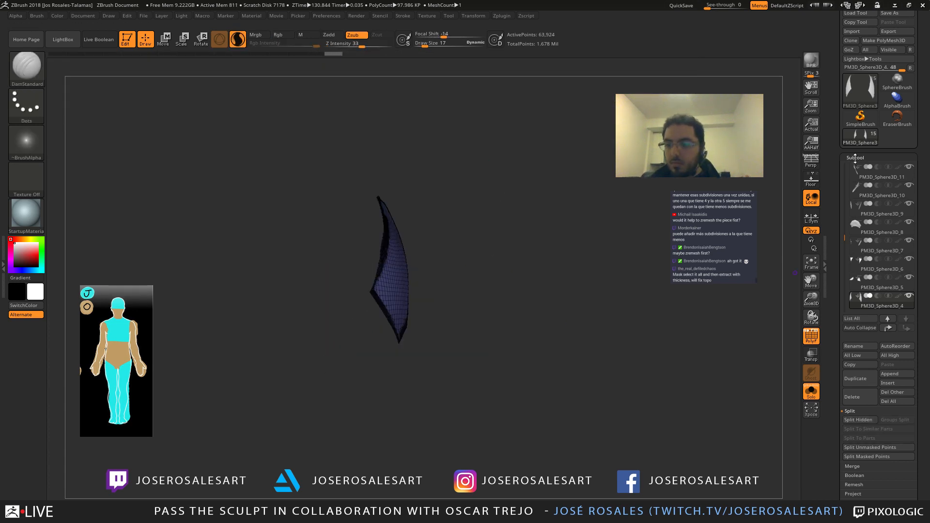
pyautogui.scroll(-3, 858, 402)
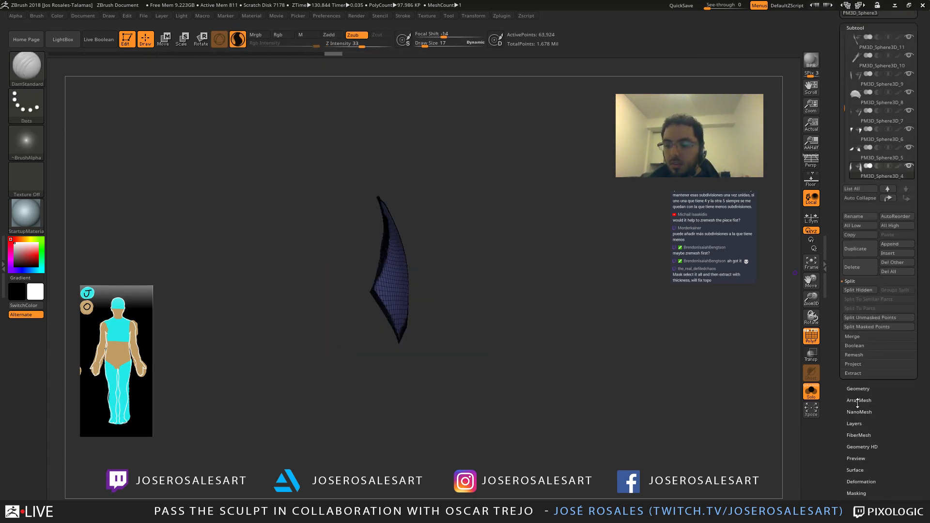
# Step: Delete the hidden mirrored panel's geometry so the subtool holds only one side
pyautogui.click(858, 389)
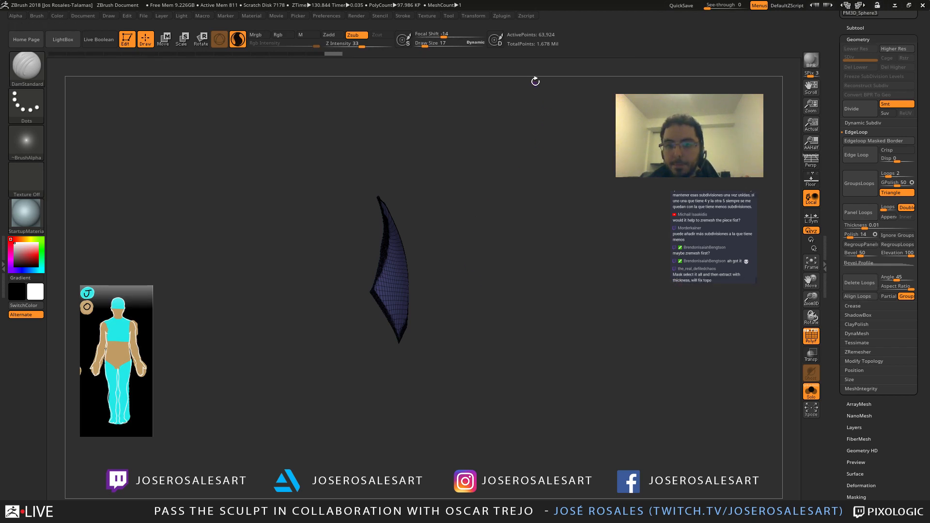
pyautogui.click(859, 361)
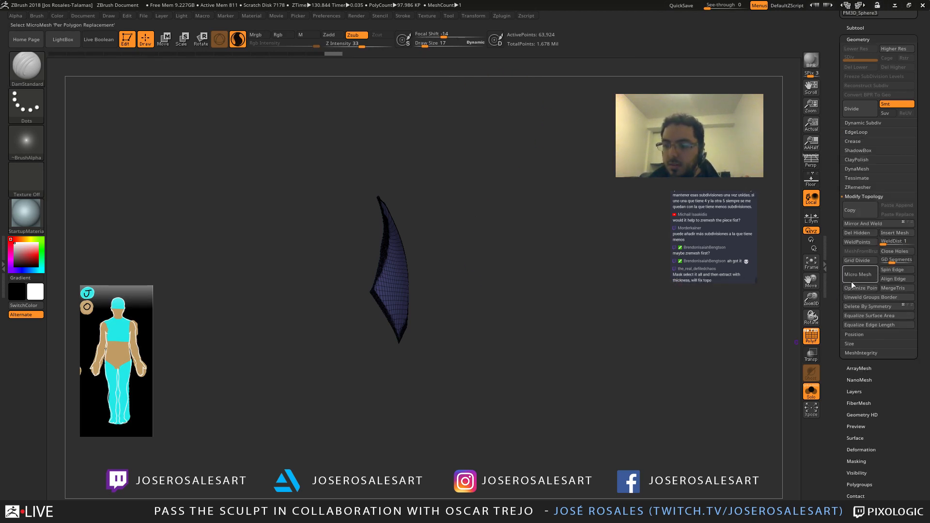
pyautogui.click(866, 239)
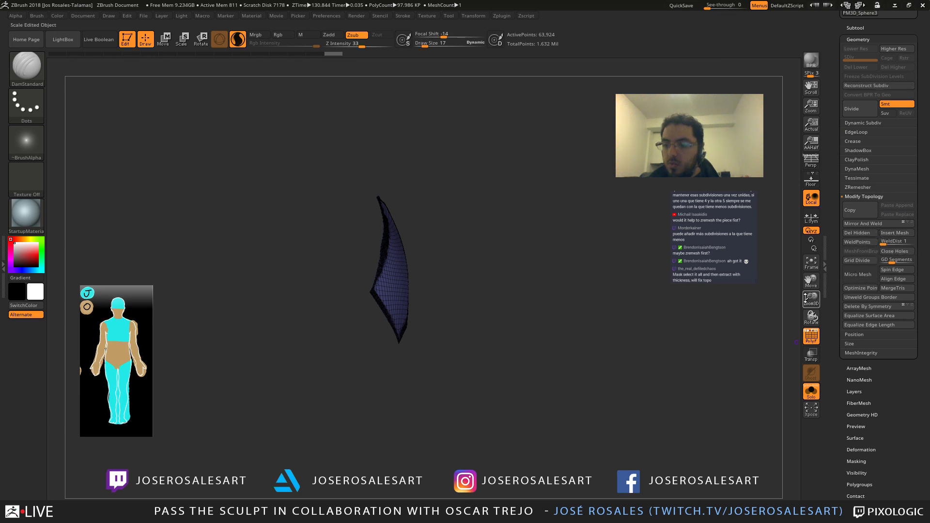
# Step: Duplicate the remaining panel subtool and mirror the copy to the opposite side
pyautogui.moveTo(426, 317); pyautogui.dragTo(449, 306)
pyautogui.hotkey('ctrl', 'shift')
pyautogui.hotkey('ctrl', 'shift', 'd')
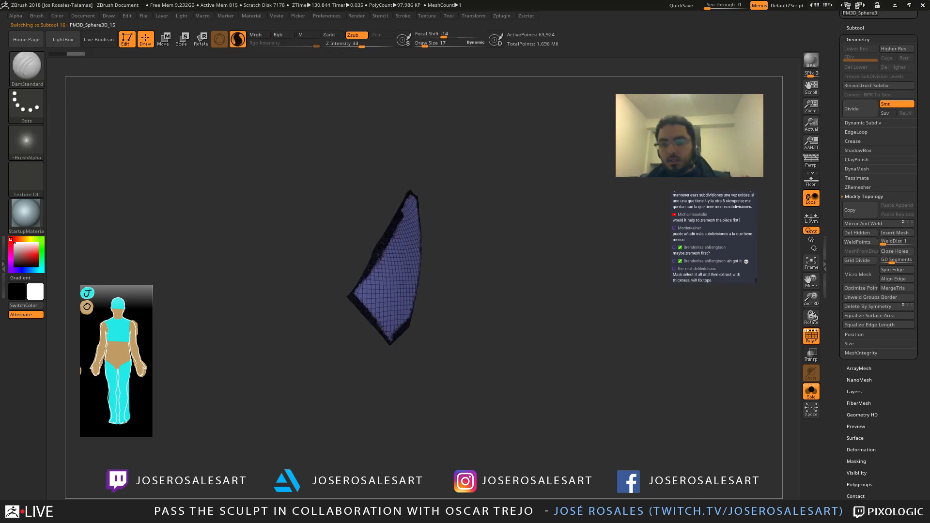
pyautogui.click(862, 450)
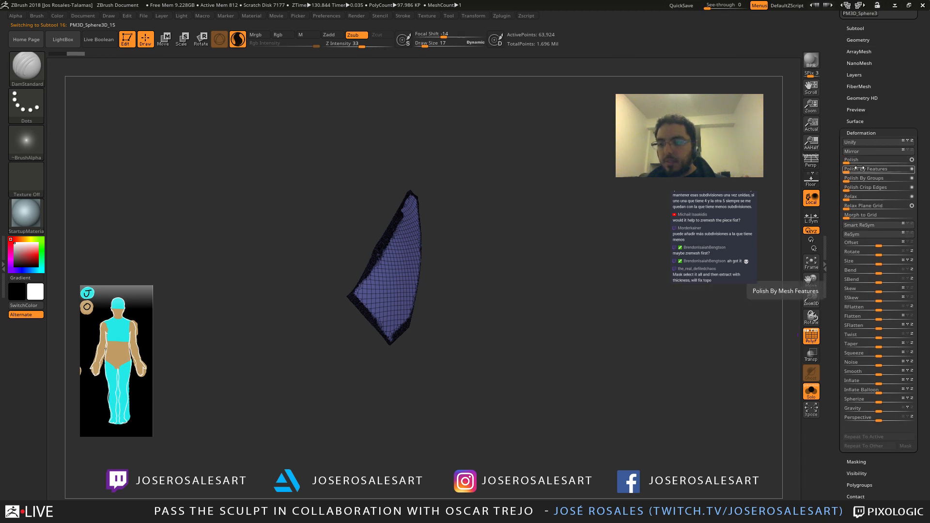
pyautogui.click(852, 151)
# Step: Merge the original panel subtool PM3D_Sphere3D_4 down with its mirrored copy PM3D_Sphere3D_15, accepting the non-undoable operation
pyautogui.click(856, 28)
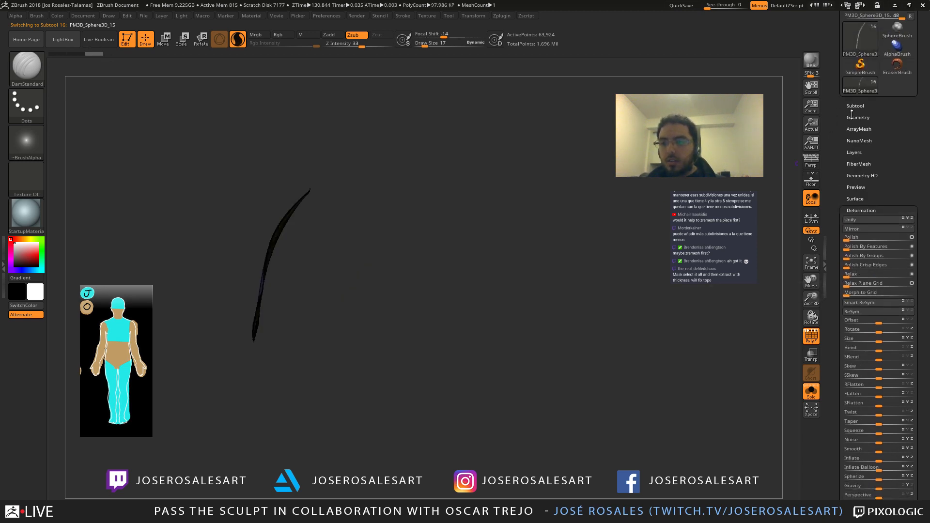
pyautogui.moveTo(846, 180); pyautogui.dragTo(842, 208)
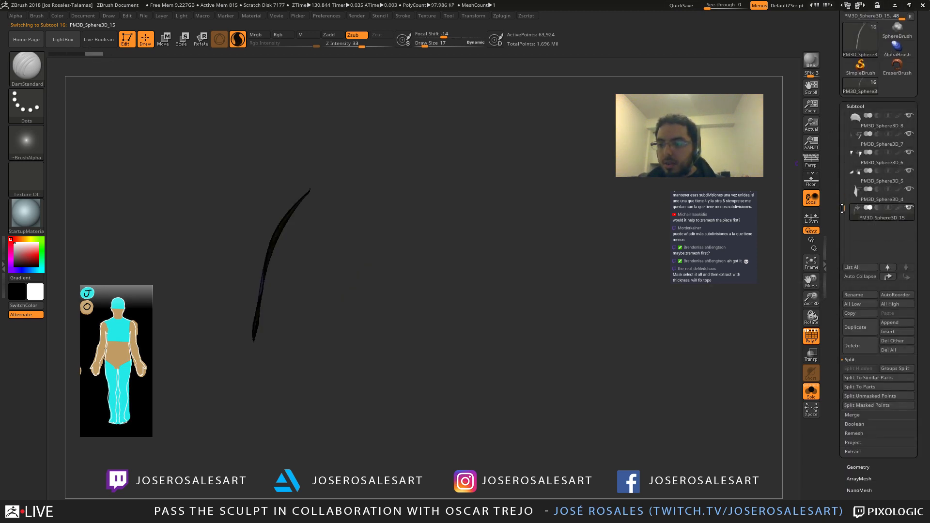
pyautogui.click(855, 192)
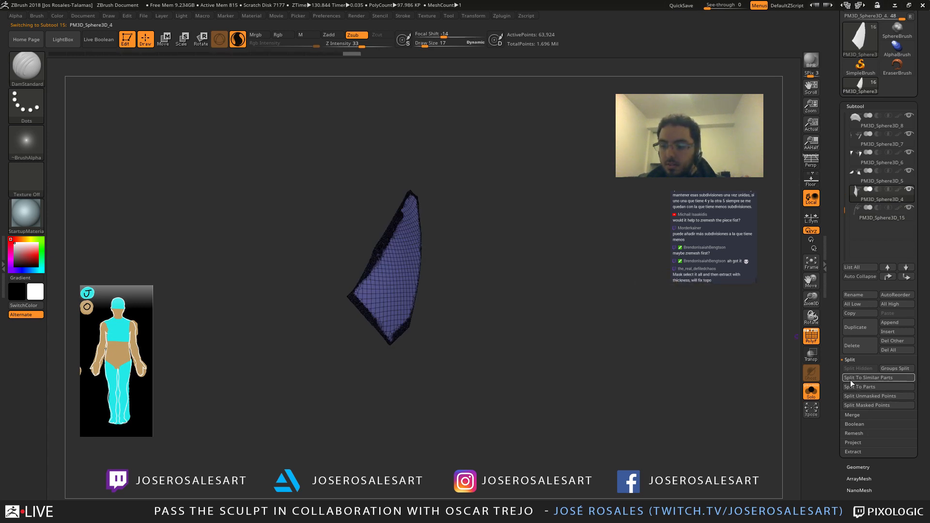
pyautogui.click(852, 415)
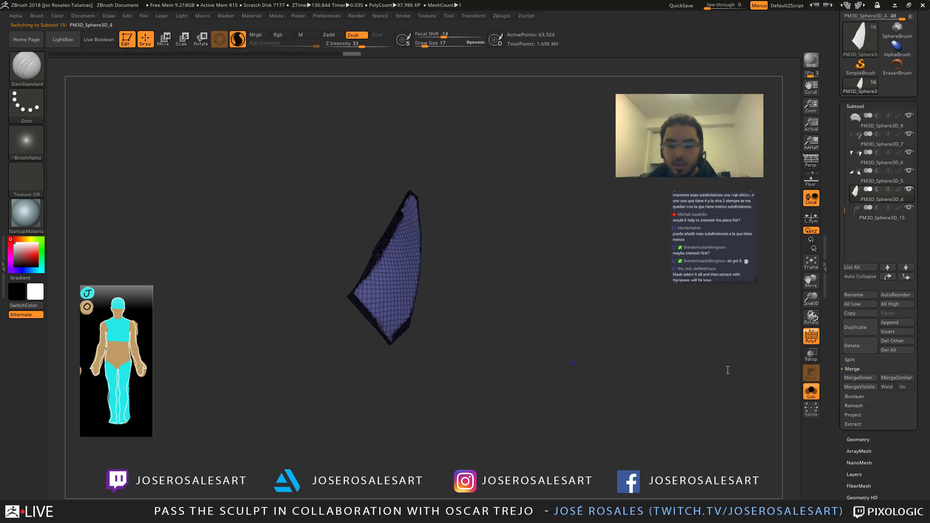
pyautogui.click(859, 378)
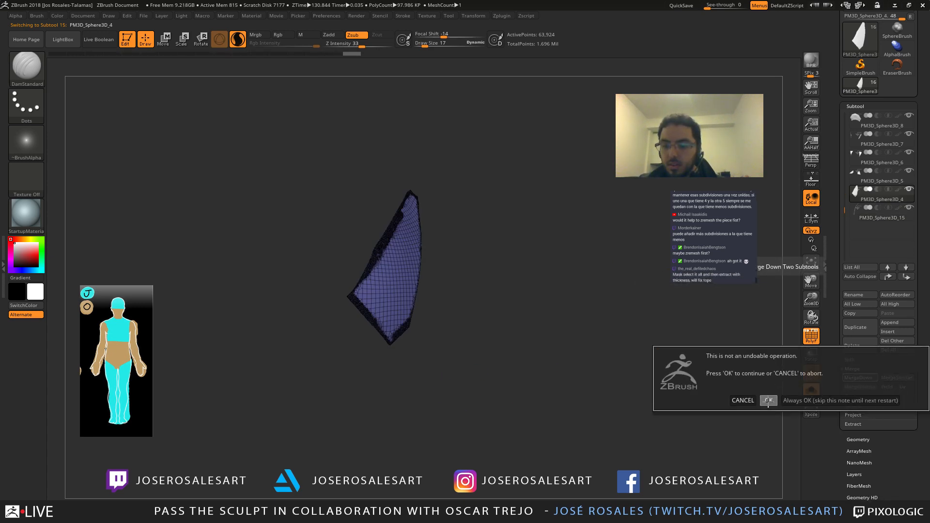
pyautogui.click(768, 401)
# Step: Hide the wireframe and examine the shape and edges of the merged panels from the front and at an angle
pyautogui.moveTo(325, 360); pyautogui.dragTo(413, 365)
pyautogui.keyDown('alt'); pyautogui.moveTo(414, 366); pyautogui.dragTo(370, 440, button='right'); pyautogui.keyUp('alt')
pyautogui.hotkey('shift', 'f')
pyautogui.moveTo(447, 336)
pyautogui.keyDown('ctrl'); pyautogui.mouseDown(button='right')
pyautogui.moveTo(415, 322)
pyautogui.moveTo(446, 305)
pyautogui.mouseUp(button='right'); pyautogui.keyUp('ctrl')
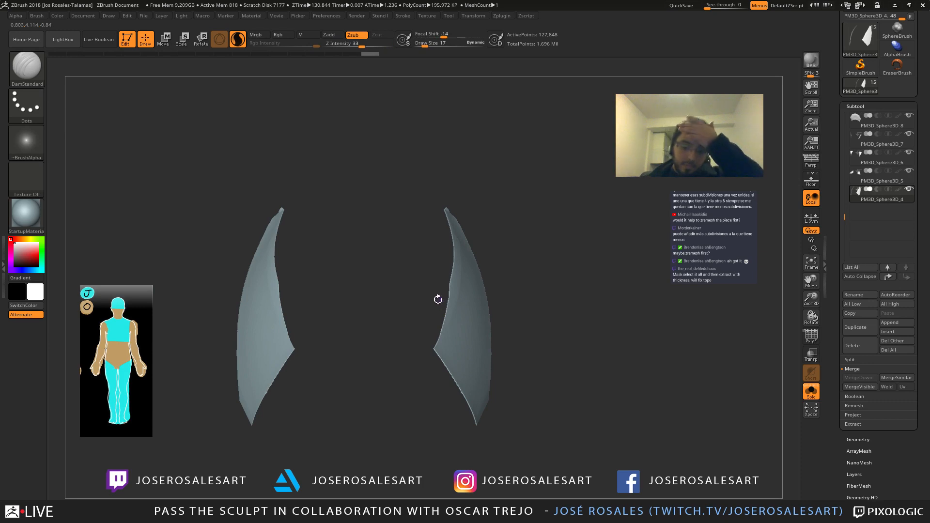
pyautogui.moveTo(456, 254); pyautogui.dragTo(501, 309, button='right')
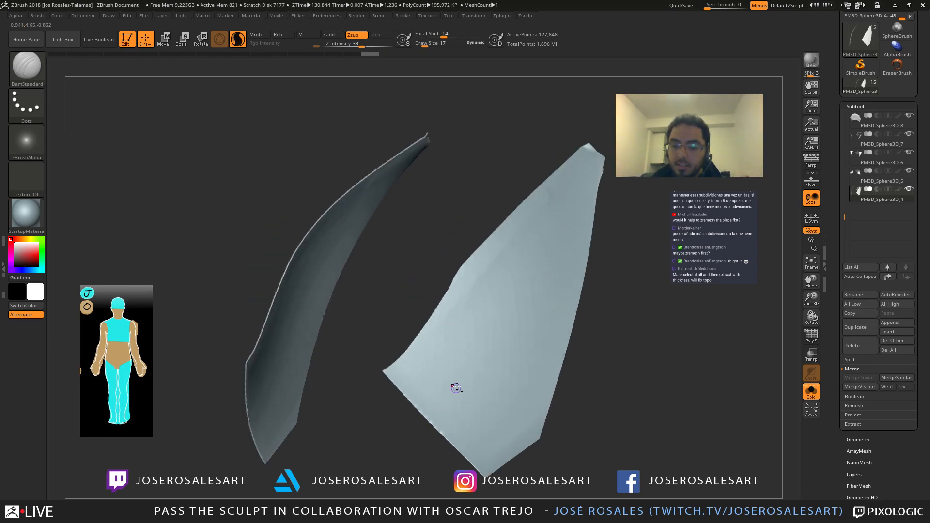
pyautogui.keyDown('alt'); pyautogui.moveTo(456, 388); pyautogui.dragTo(412, 378, button='right'); pyautogui.keyUp('alt')
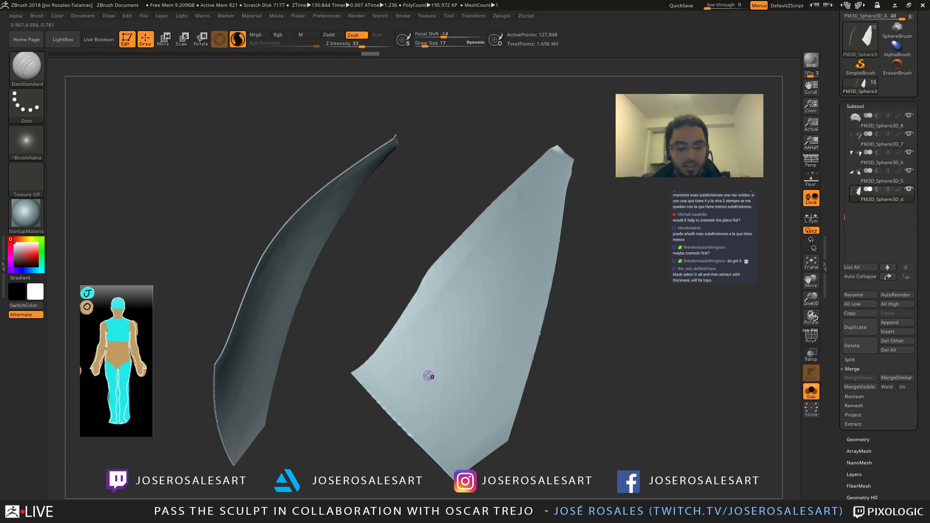
pyautogui.moveTo(432, 376)
pyautogui.mouseDown(button='right')
pyautogui.moveTo(453, 365)
pyautogui.moveTo(525, 156)
pyautogui.mouseUp(button='right')
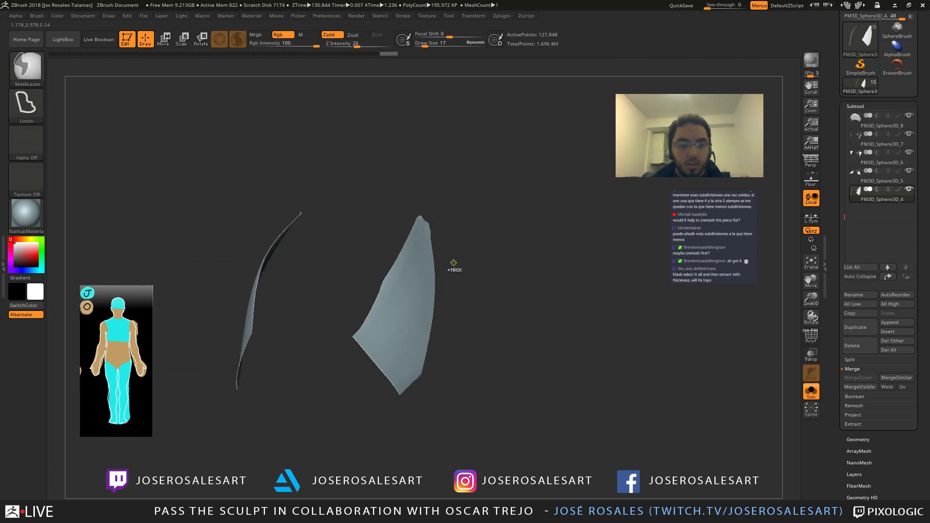
# Step: Mask both merged panels completely, and clear the mask again
pyautogui.keyDown('ctrl'); pyautogui.click(490, 307); pyautogui.keyUp('ctrl')
pyautogui.keyDown('ctrl'); pyautogui.moveTo(526, 291); pyautogui.dragTo(525, 320, button='right'); pyautogui.keyUp('ctrl')
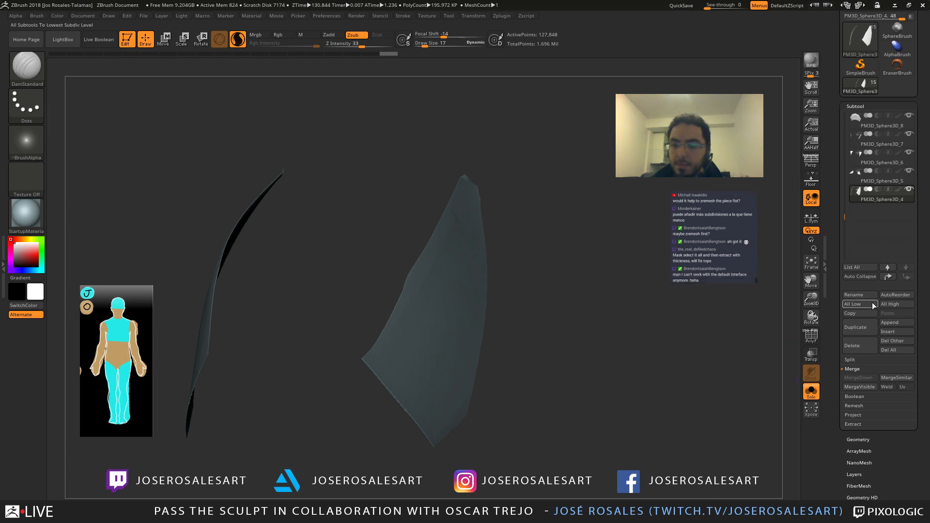
pyautogui.moveTo(842, 451); pyautogui.dragTo(832, 434)
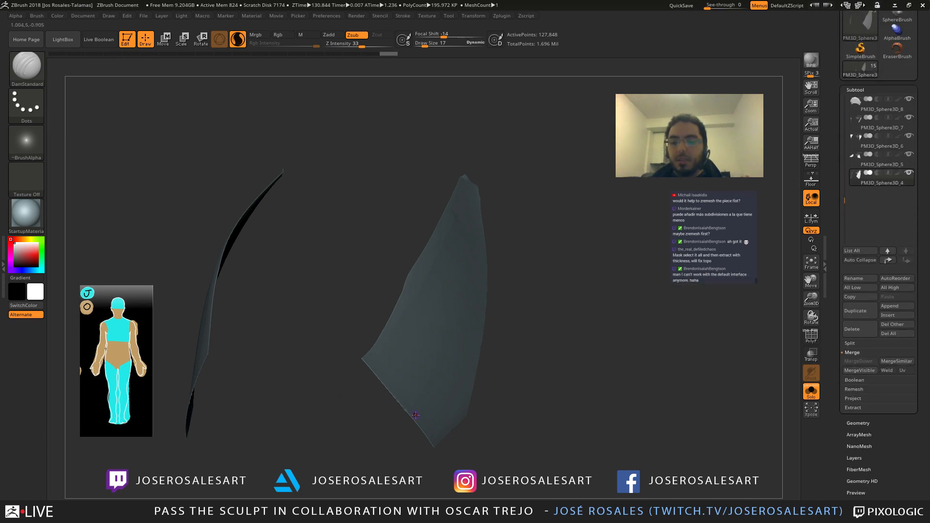
pyautogui.moveTo(382, 372)
pyautogui.keyDown('ctrl'); pyautogui.mouseDown(button='right')
pyautogui.moveTo(396, 385)
pyautogui.moveTo(349, 329)
pyautogui.moveTo(395, 346)
pyautogui.moveTo(432, 386)
pyautogui.moveTo(370, 339)
pyautogui.moveTo(414, 339)
pyautogui.moveTo(391, 339)
pyautogui.mouseUp(button='right'); pyautogui.keyUp('ctrl')
pyautogui.rightClick(391, 339)
# Step: Set the draw size to 129 and leave solo display to show the merged panels with all other subtools
pyautogui.press('s')
pyautogui.moveTo(430, 327); pyautogui.dragTo(409, 321)
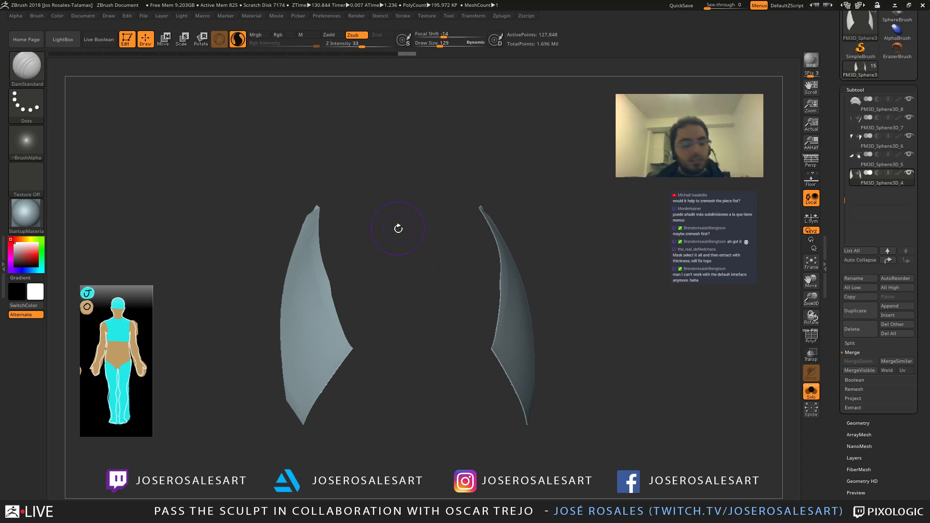
pyautogui.moveTo(399, 228); pyautogui.dragTo(387, 148, button='right')
pyautogui.moveTo(347, 199); pyautogui.dragTo(381, 290, button='right')
pyautogui.keyDown('ctrl'); pyautogui.moveTo(380, 291); pyautogui.dragTo(347, 261, button='right'); pyautogui.keyUp('ctrl')
pyautogui.hotkey('shift', 's')
pyautogui.keyDown('ctrl'); pyautogui.moveTo(397, 277); pyautogui.dragTo(394, 259, button='right'); pyautogui.keyUp('ctrl')
pyautogui.keyDown('shift'); pyautogui.moveTo(394, 259); pyautogui.dragTo(380, 276, button='right'); pyautogui.keyUp('shift')
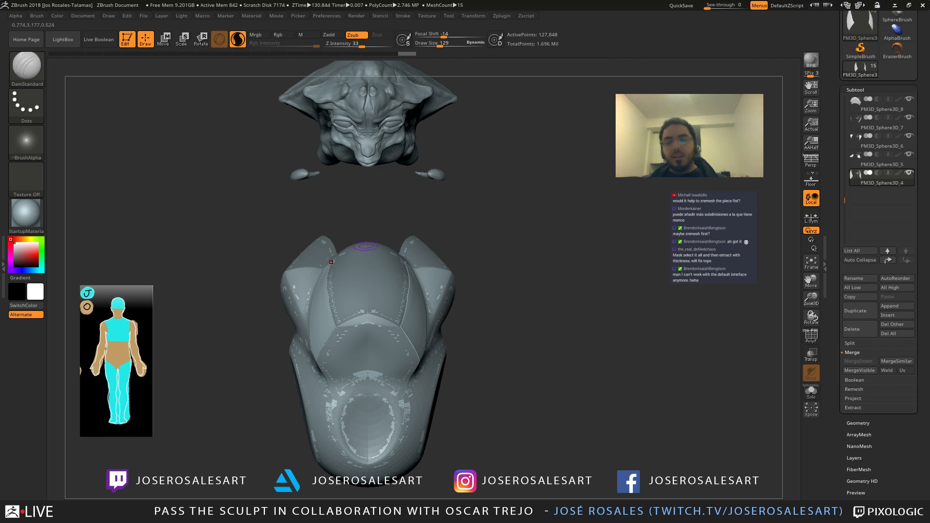
# Step: Examine the panels' fit on the shell and the head sculpt from the front, both sides and close up
pyautogui.moveTo(837, 188); pyautogui.dragTo(837, 186)
pyautogui.moveTo(563, 177); pyautogui.dragTo(588, 180)
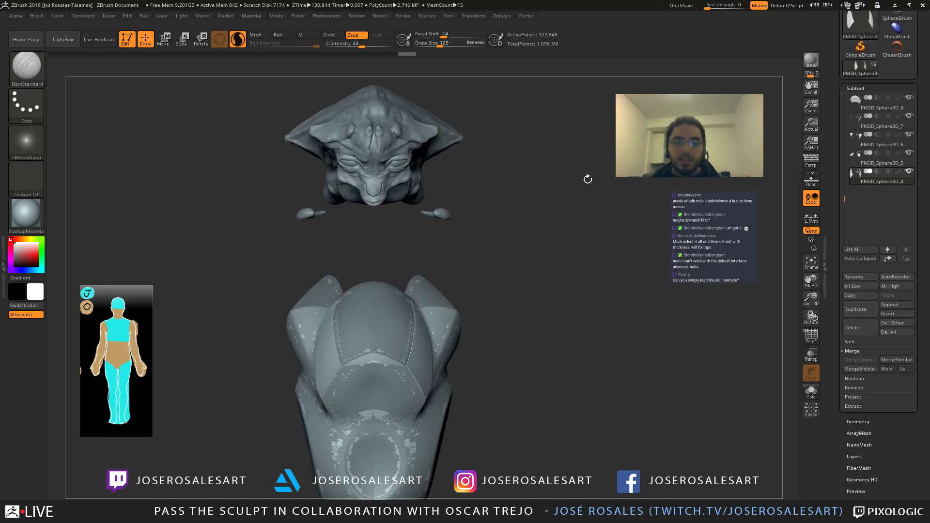
pyautogui.moveTo(390, 199)
pyautogui.mouseDown()
pyautogui.moveTo(459, 210)
pyautogui.moveTo(477, 180)
pyautogui.mouseUp()
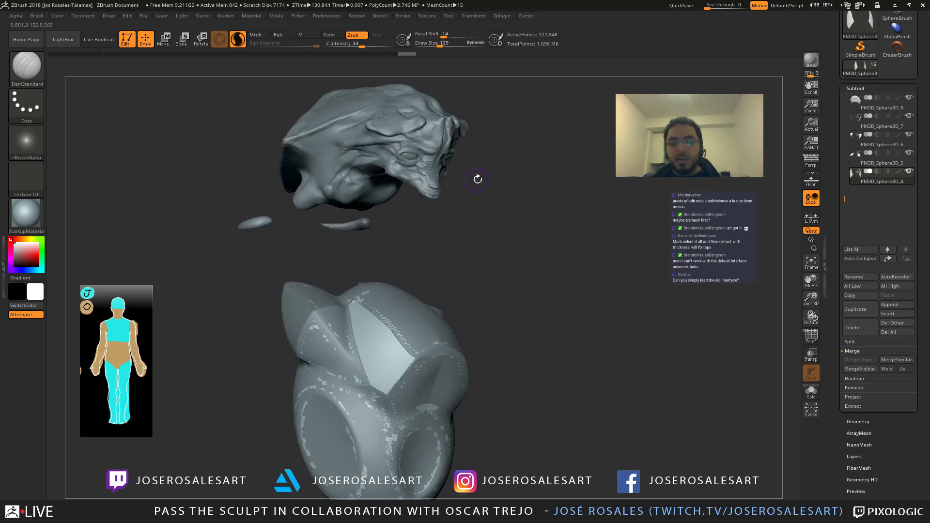
pyautogui.moveTo(353, 242)
pyautogui.mouseDown()
pyautogui.moveTo(393, 242)
pyautogui.moveTo(323, 232)
pyautogui.mouseUp()
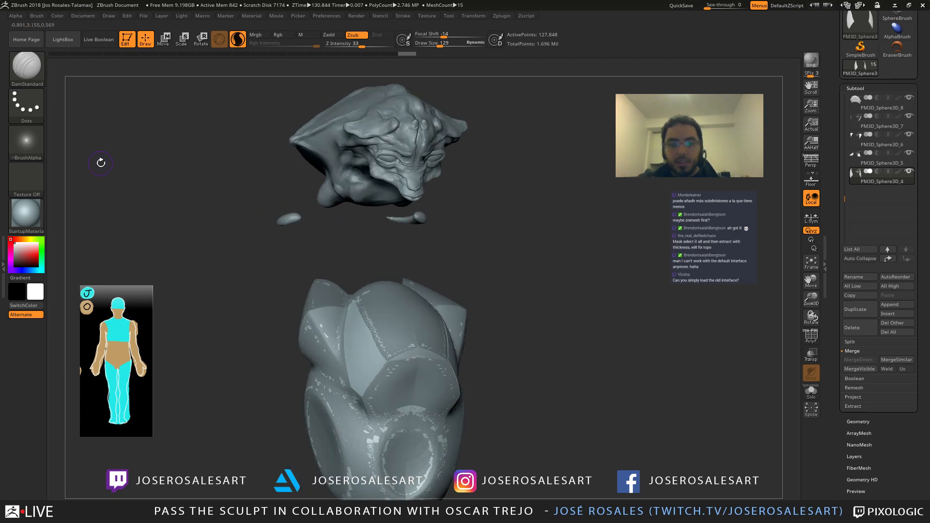
pyautogui.moveTo(469, 210)
pyautogui.mouseDown()
pyautogui.moveTo(405, 215)
pyautogui.moveTo(410, 222)
pyautogui.mouseUp()
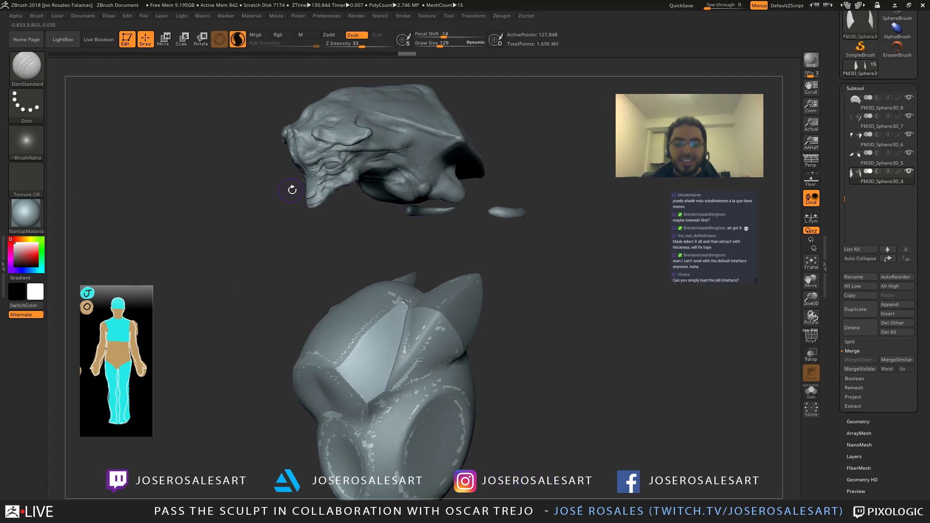
pyautogui.moveTo(292, 190); pyautogui.dragTo(308, 170)
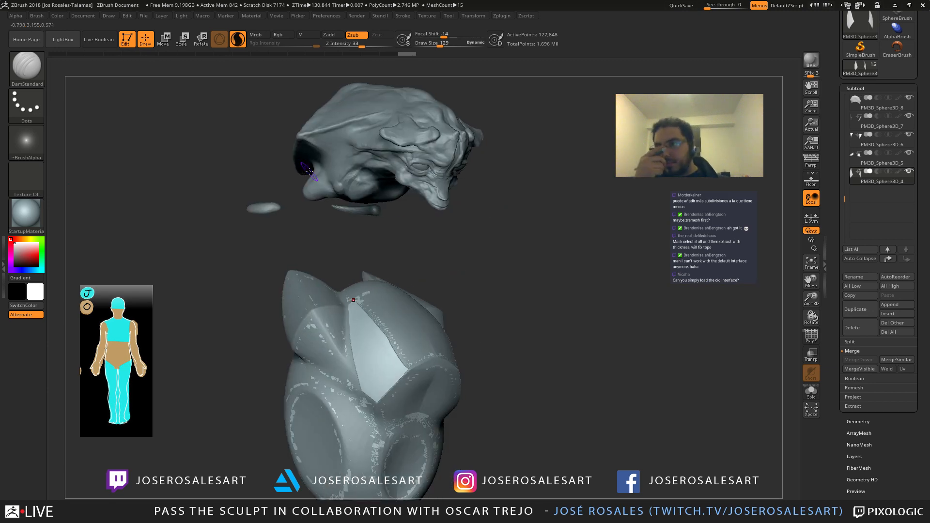
pyautogui.moveTo(454, 180)
pyautogui.mouseDown()
pyautogui.moveTo(560, 193)
pyautogui.moveTo(420, 246)
pyautogui.mouseUp()
pyautogui.keyDown('ctrl'); pyautogui.moveTo(381, 223); pyautogui.dragTo(453, 219, button='right'); pyautogui.keyUp('ctrl')
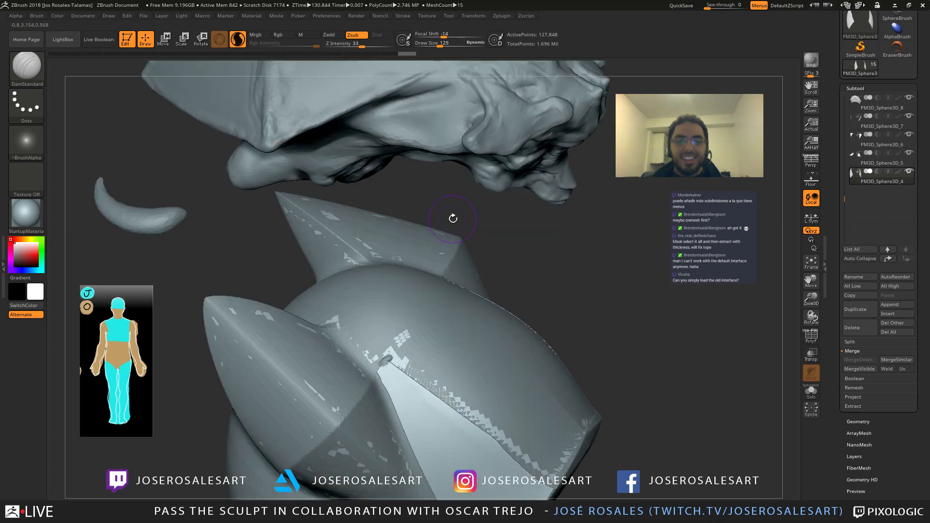
pyautogui.moveTo(356, 112); pyautogui.dragTo(361, 164, button='right')
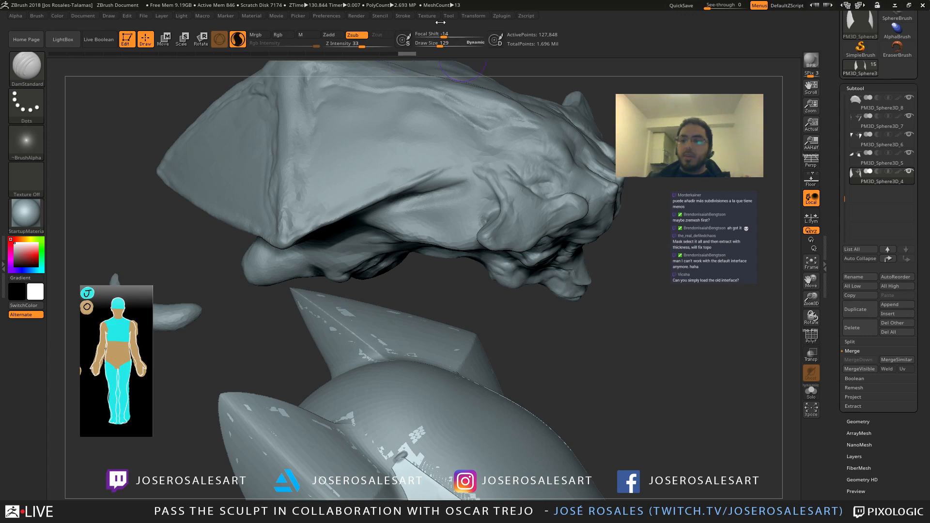
pyautogui.moveTo(504, 223); pyautogui.dragTo(478, 140, button='right')
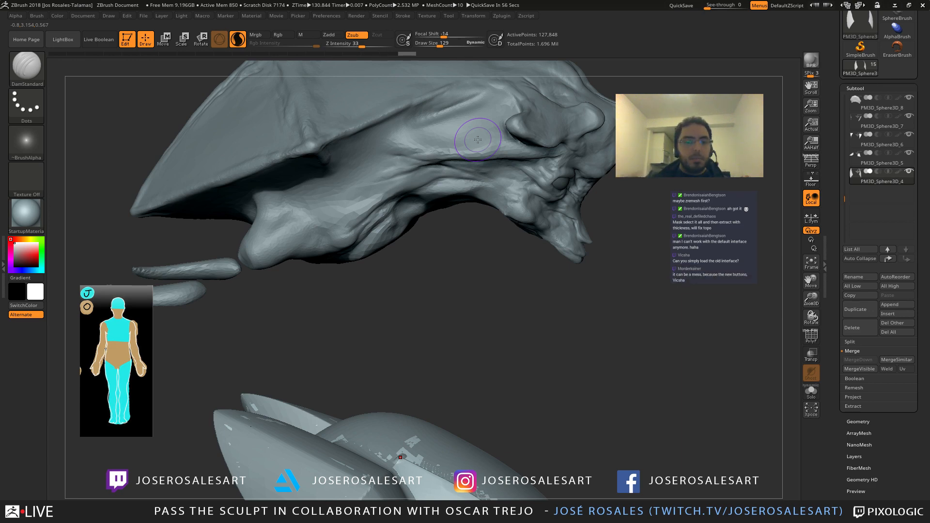
pyautogui.moveTo(391, 253)
pyautogui.mouseDown(button='right')
pyautogui.moveTo(365, 240)
pyautogui.moveTo(405, 309)
pyautogui.moveTo(423, 317)
pyautogui.moveTo(432, 311)
pyautogui.moveTo(386, 270)
pyautogui.moveTo(417, 278)
pyautogui.moveTo(444, 254)
pyautogui.moveTo(448, 268)
pyautogui.mouseUp(button='right')
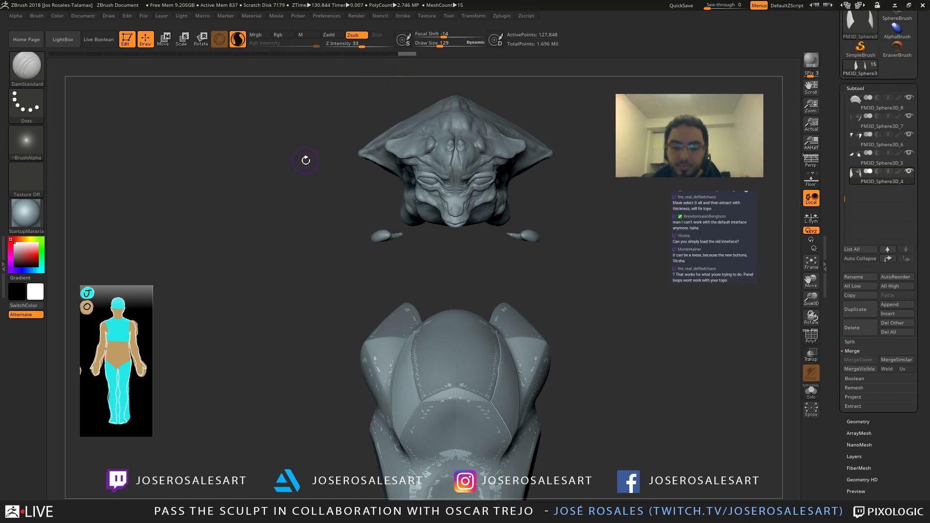
# Step: Select the head subtool Pass the sculpt 02 and switch to the ClayBuildup brush with draw size 104
pyautogui.moveTo(416, 221)
pyautogui.mouseDown(button='right')
pyautogui.moveTo(376, 228)
pyautogui.moveTo(404, 237)
pyautogui.moveTo(390, 200)
pyautogui.moveTo(430, 158)
pyautogui.moveTo(414, 216)
pyautogui.mouseUp(button='right')
pyautogui.keyDown('alt'); pyautogui.click(430, 147); pyautogui.keyUp('alt')
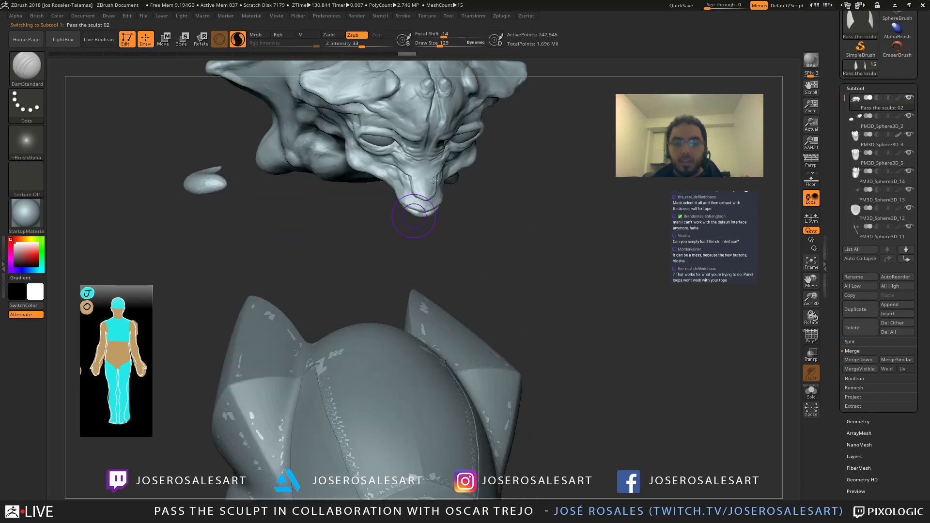
pyautogui.moveTo(434, 180); pyautogui.dragTo(427, 201, button='right')
pyautogui.press('2')
pyautogui.moveTo(422, 244)
pyautogui.keyDown('ctrl'); pyautogui.mouseDown(button='right')
pyautogui.moveTo(387, 233)
pyautogui.moveTo(394, 259)
pyautogui.moveTo(364, 254)
pyautogui.moveTo(405, 259)
pyautogui.mouseUp(button='right'); pyautogui.keyUp('ctrl')
pyautogui.press('s')
pyautogui.moveTo(412, 266); pyautogui.dragTo(408, 265)
pyautogui.moveTo(408, 266)
pyautogui.keyDown('ctrl'); pyautogui.mouseDown(button='right')
pyautogui.moveTo(376, 272)
pyautogui.moveTo(398, 223)
pyautogui.mouseUp(button='right'); pyautogui.keyUp('ctrl')
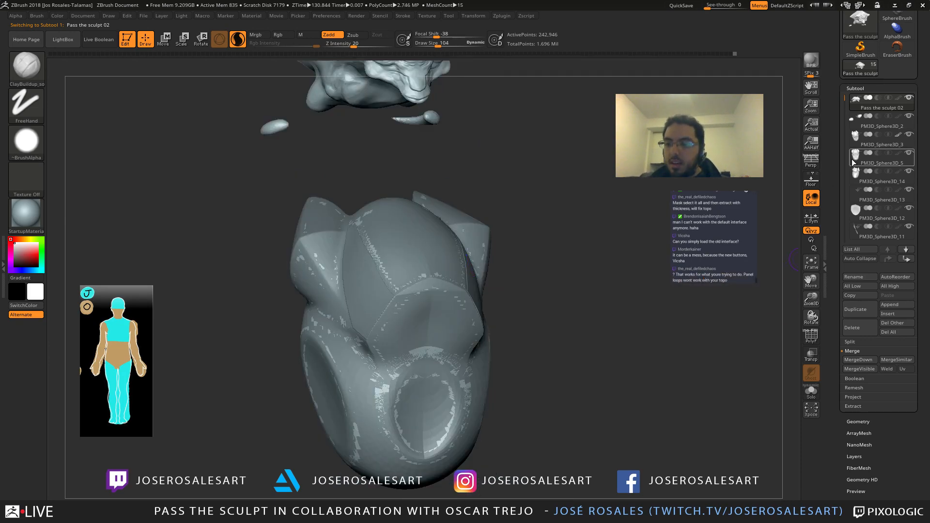
# Step: Inspect the wireframes of shell subtools PM3D_Sphere3D_5 and PM3D_Sphere3D_14, especially along the panel borders
pyautogui.click(853, 159)
pyautogui.hotkey('shift', 'f')
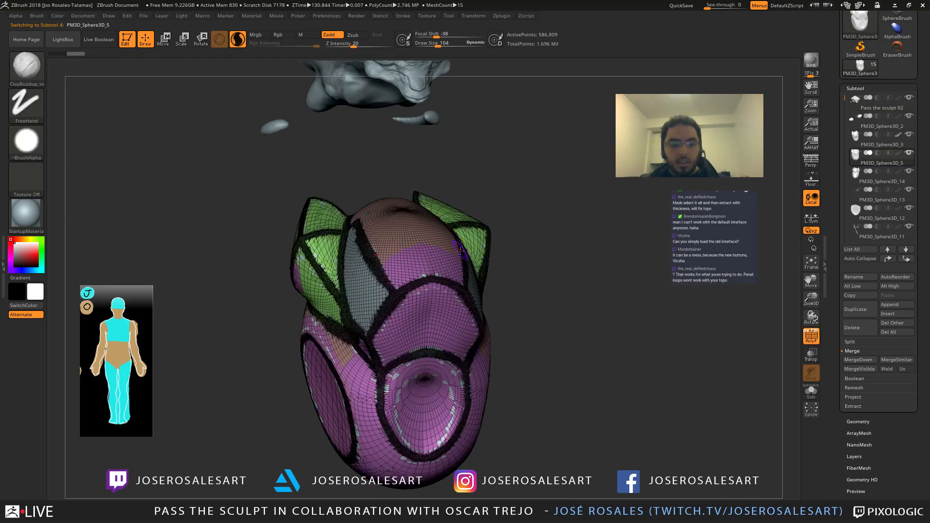
pyautogui.keyDown('alt'); pyautogui.click(459, 250); pyautogui.keyUp('alt')
pyautogui.moveTo(460, 250)
pyautogui.mouseDown(button='right')
pyautogui.moveTo(417, 260)
pyautogui.moveTo(457, 350)
pyautogui.moveTo(338, 433)
pyautogui.mouseUp(button='right')
pyautogui.keyDown('alt'); pyautogui.click(441, 250); pyautogui.keyUp('alt')
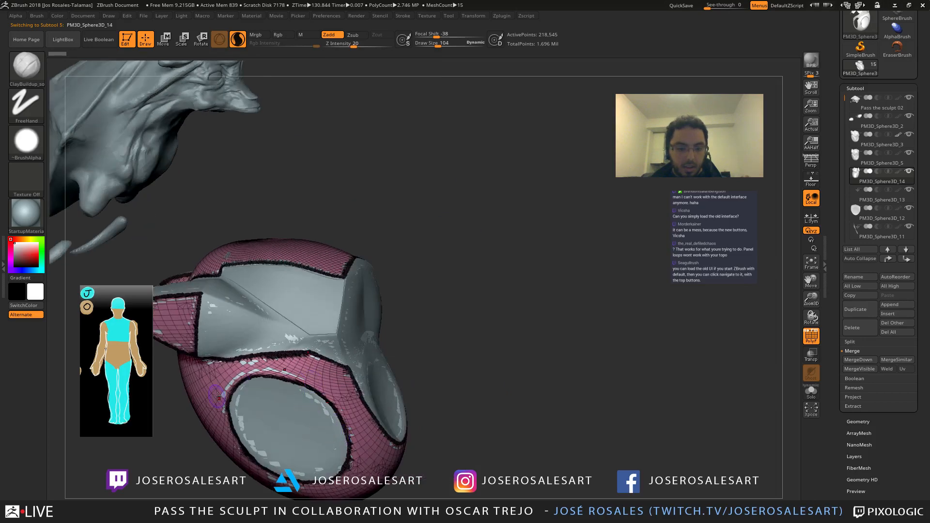
pyautogui.moveTo(273, 377)
pyautogui.mouseDown(button='right')
pyautogui.moveTo(383, 276)
pyautogui.moveTo(366, 256)
pyautogui.moveTo(416, 257)
pyautogui.moveTo(374, 259)
pyautogui.mouseUp(button='right')
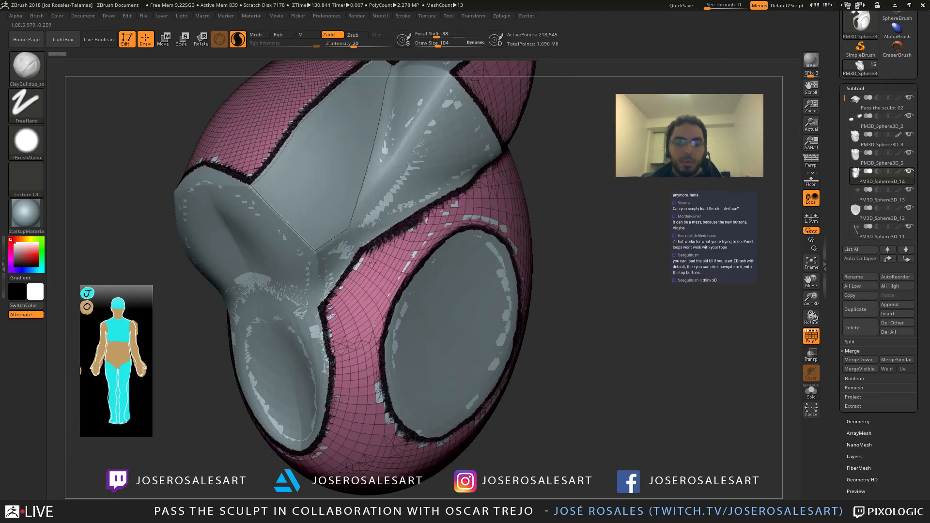
pyautogui.moveTo(372, 263); pyautogui.dragTo(428, 281, button='right')
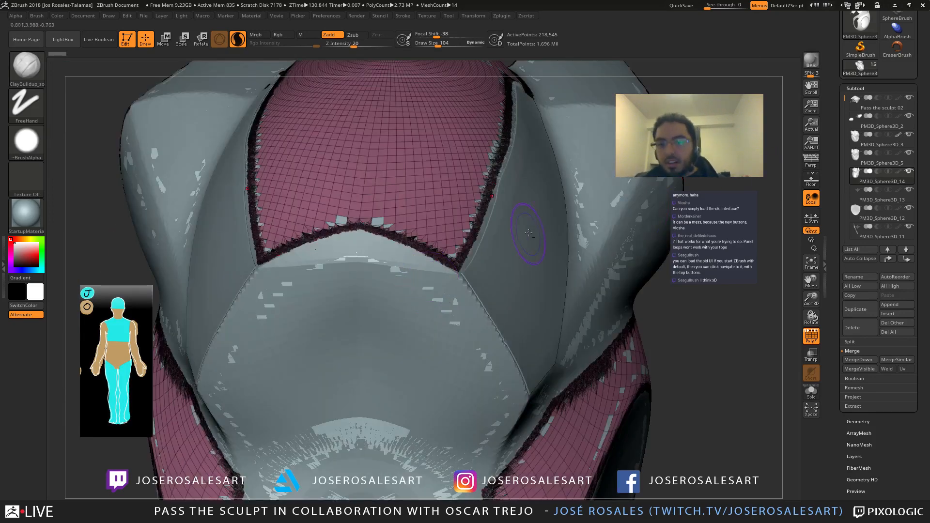
pyautogui.keyDown('ctrl'); pyautogui.moveTo(529, 232); pyautogui.dragTo(447, 289, button='right'); pyautogui.keyUp('ctrl')
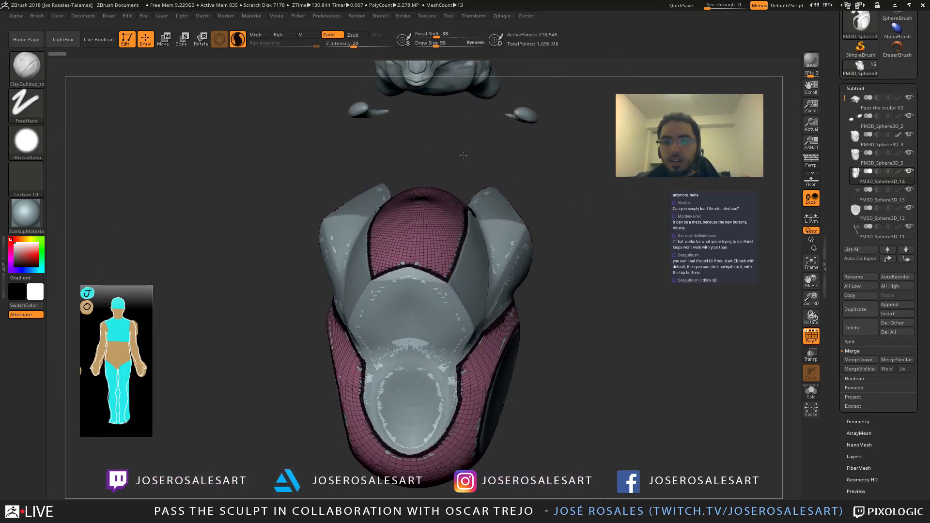
# Step: Select the head subtool, hide the wireframe, and prepare the DamStandard brush with draw size 86 for the face
pyautogui.keyDown('alt'); pyautogui.moveTo(464, 155); pyautogui.dragTo(435, 267, button='right'); pyautogui.keyUp('alt')
pyautogui.keyDown('alt'); pyautogui.click(430, 176); pyautogui.keyUp('alt')
pyautogui.moveTo(429, 177)
pyautogui.keyDown('alt'); pyautogui.mouseDown(button='right')
pyautogui.moveTo(411, 270)
pyautogui.moveTo(479, 259)
pyautogui.mouseUp(button='right'); pyautogui.keyUp('alt')
pyautogui.hotkey('shift', 'f')
pyautogui.press('b')
pyautogui.press('d')
pyautogui.press('s')
pyautogui.moveTo(342, 252)
pyautogui.mouseDown(button='right')
pyautogui.moveTo(380, 286)
pyautogui.moveTo(271, 244)
pyautogui.moveTo(393, 268)
pyautogui.mouseUp(button='right')
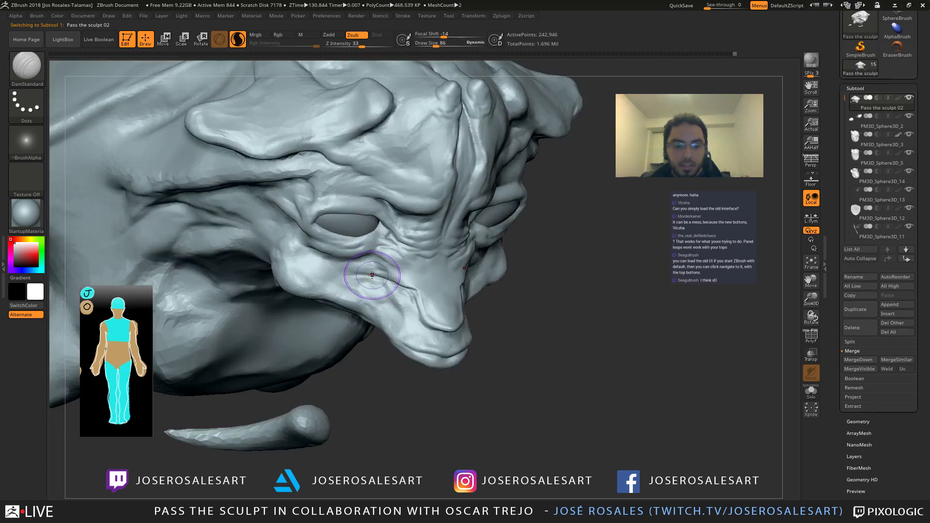
# Step: Carve a crease on the cheekbone just behind the eye with the DamStandard brush at draw size 28
pyautogui.click(476, 45)
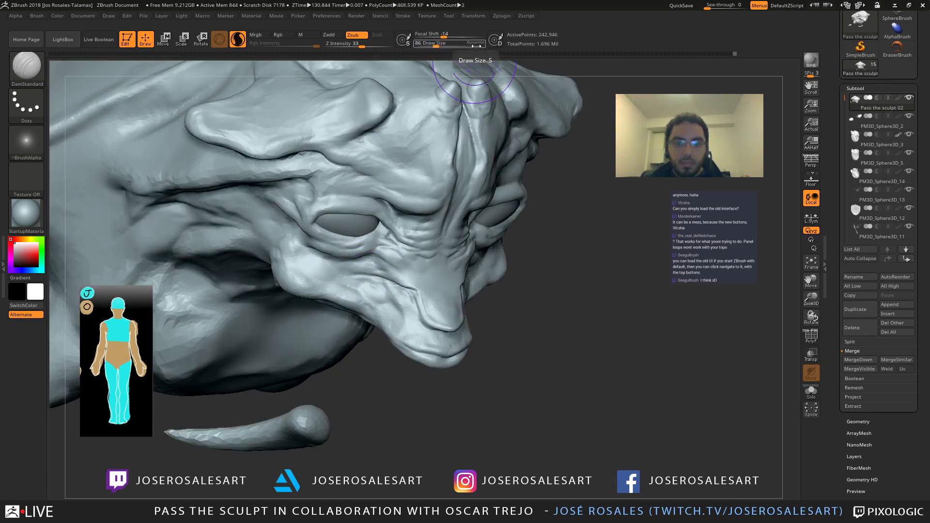
pyautogui.moveTo(431, 287)
pyautogui.keyDown('alt'); pyautogui.mouseDown(button='right')
pyautogui.moveTo(437, 252)
pyautogui.moveTo(417, 228)
pyautogui.moveTo(618, 112)
pyautogui.mouseUp(button='right'); pyautogui.keyUp('alt')
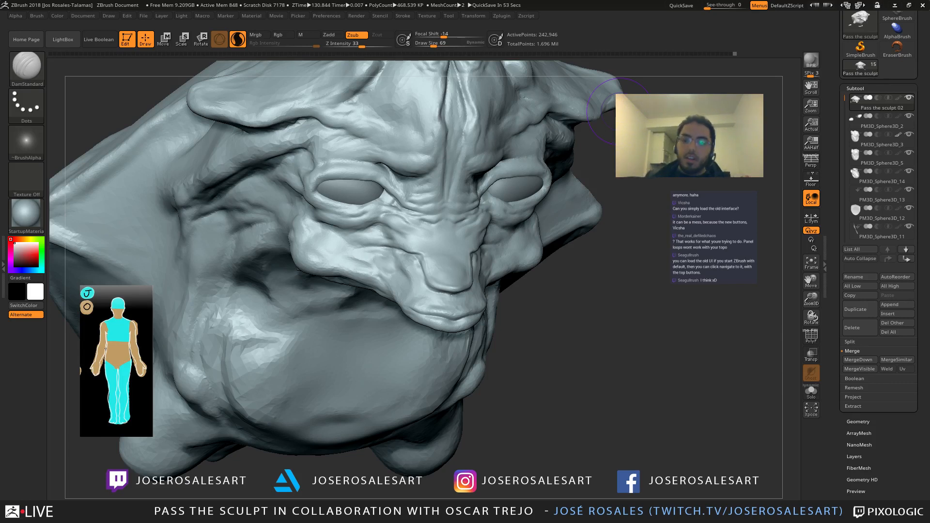
pyautogui.moveTo(329, 322); pyautogui.dragTo(385, 274, button='right')
pyautogui.press(']')
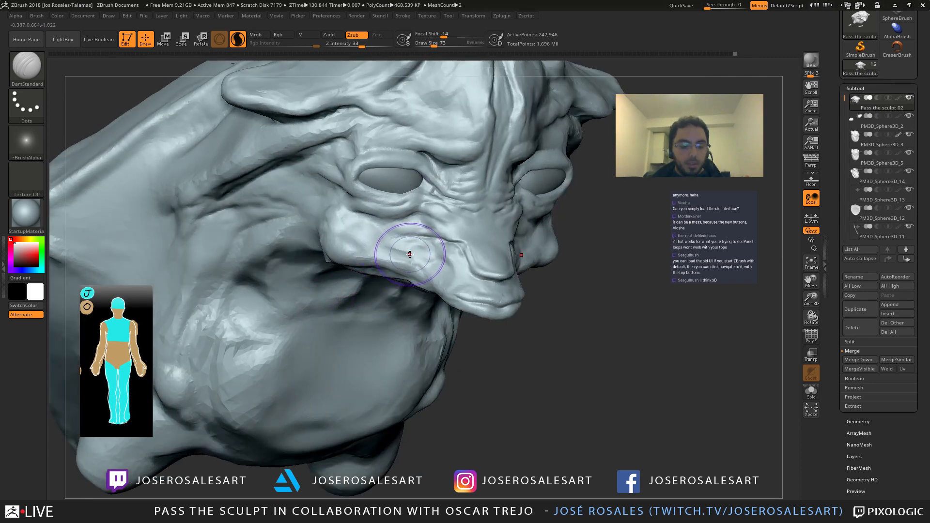
pyautogui.press('s')
pyautogui.moveTo(417, 256); pyautogui.dragTo(421, 248)
pyautogui.press('s')
pyautogui.moveTo(411, 247); pyautogui.dragTo(451, 242, button='right')
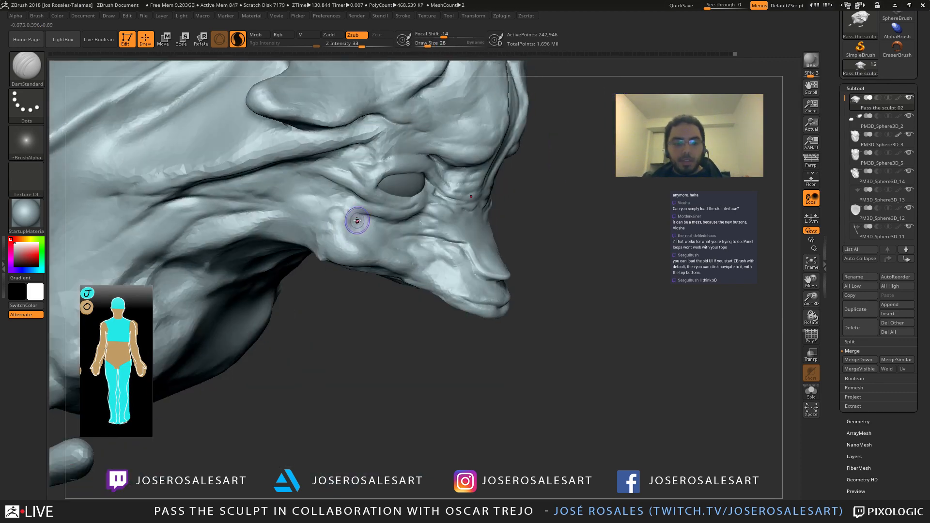
pyautogui.moveTo(347, 213); pyautogui.dragTo(333, 203)
pyautogui.moveTo(331, 202)
pyautogui.mouseDown(button='right')
pyautogui.moveTo(316, 201)
pyautogui.moveTo(335, 189)
pyautogui.mouseUp(button='right')
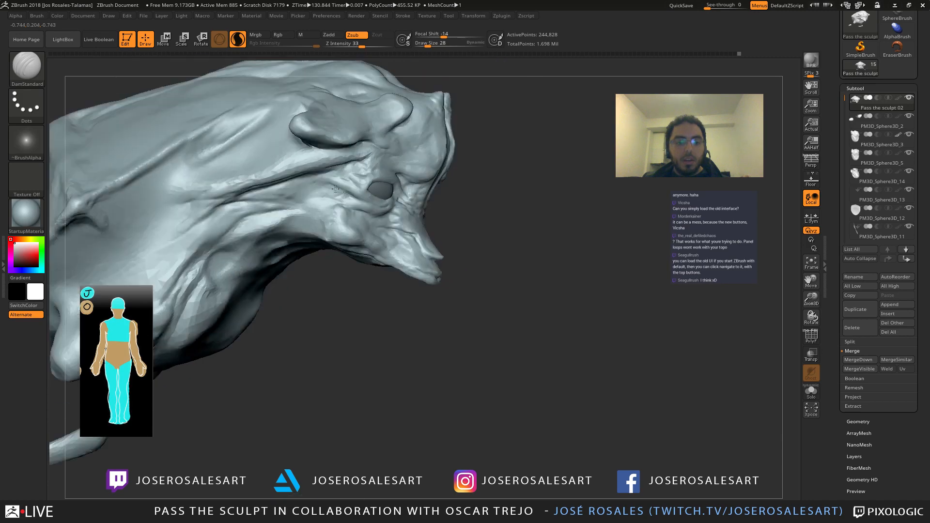
# Step: Carve further DamStandard wrinkles along the side of the head, running back from the eye and cheek
pyautogui.moveTo(356, 214); pyautogui.dragTo(315, 195)
pyautogui.moveTo(465, 201)
pyautogui.mouseDown(button='right')
pyautogui.moveTo(389, 203)
pyautogui.moveTo(342, 223)
pyautogui.moveTo(360, 218)
pyautogui.mouseUp(button='right')
pyautogui.moveTo(362, 219); pyautogui.dragTo(389, 223)
pyautogui.moveTo(345, 222)
pyautogui.mouseDown(button='right')
pyautogui.moveTo(375, 222)
pyautogui.moveTo(366, 221)
pyautogui.mouseUp(button='right')
pyautogui.moveTo(362, 220); pyautogui.dragTo(401, 221)
pyautogui.moveTo(257, 204); pyautogui.dragTo(339, 206, button='right')
pyautogui.keyDown('ctrl'); pyautogui.moveTo(339, 206); pyautogui.dragTo(309, 202, button='right'); pyautogui.keyUp('ctrl')
pyautogui.moveTo(311, 203); pyautogui.dragTo(333, 213)
pyautogui.moveTo(368, 218)
pyautogui.mouseDown(button='right')
pyautogui.moveTo(306, 215)
pyautogui.moveTo(351, 216)
pyautogui.moveTo(345, 201)
pyautogui.moveTo(378, 195)
pyautogui.mouseUp(button='right')
# Step: Choose MaskPen as the masking brush, mask the two forehead lobes, and invert the mask so only they stay editable
pyautogui.press('b')
pyautogui.press('c')
pyautogui.press('b')
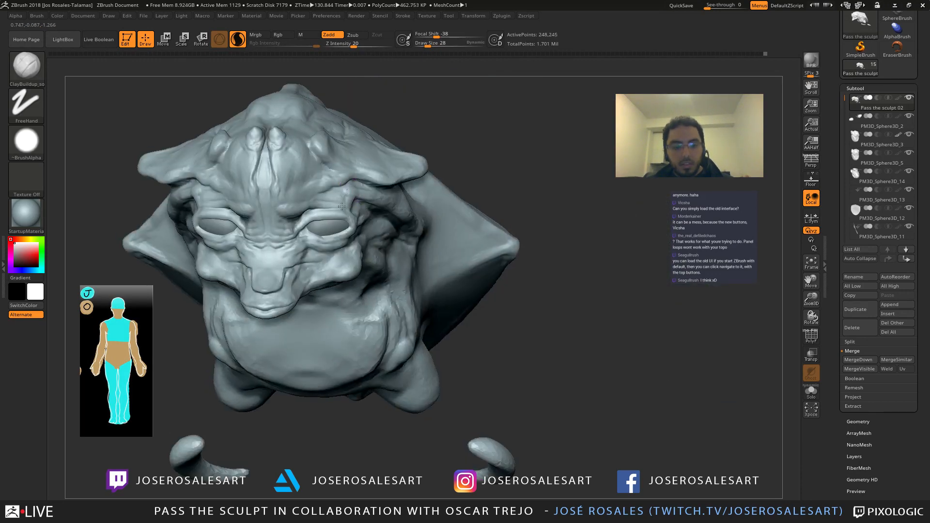
pyautogui.moveTo(325, 209)
pyautogui.mouseDown(button='right')
pyautogui.moveTo(345, 213)
pyautogui.moveTo(307, 222)
pyautogui.moveTo(318, 217)
pyautogui.moveTo(322, 176)
pyautogui.mouseUp(button='right')
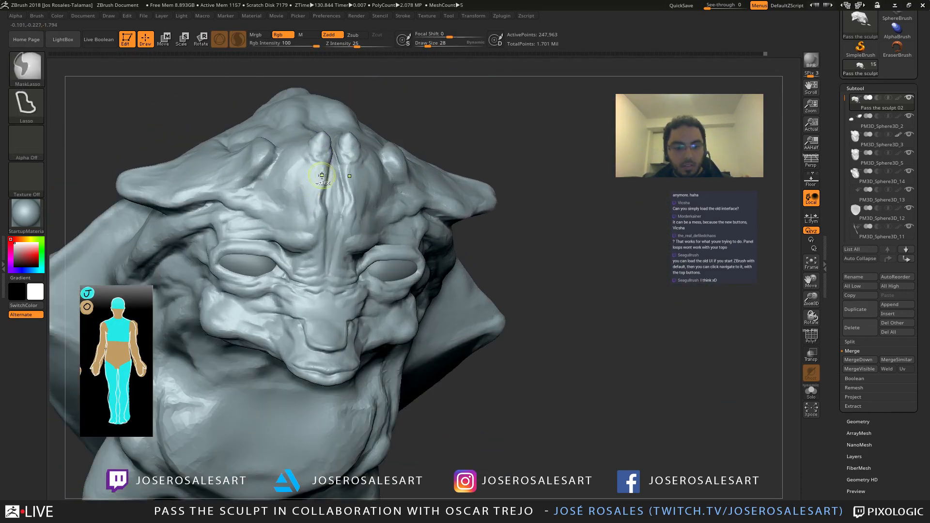
pyautogui.click(28, 69)
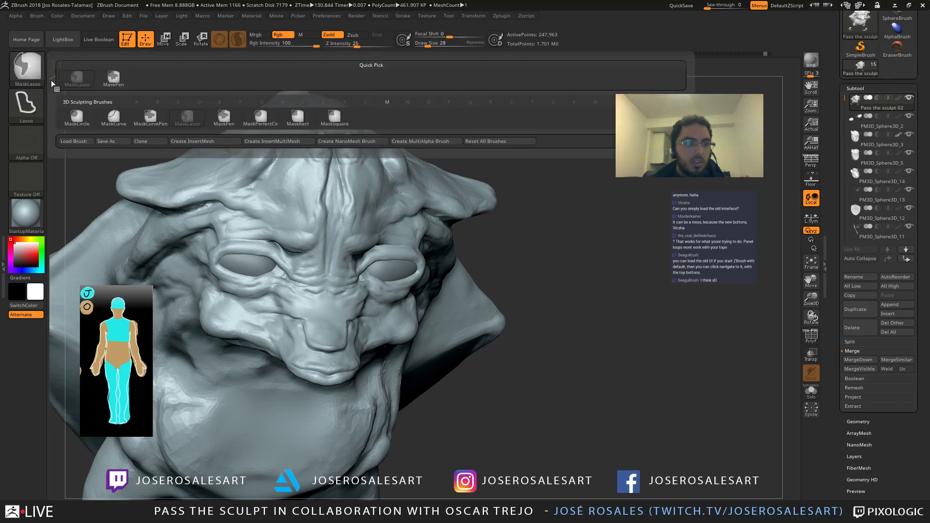
pyautogui.click(228, 116)
pyautogui.moveTo(310, 223); pyautogui.dragTo(330, 190, button='right')
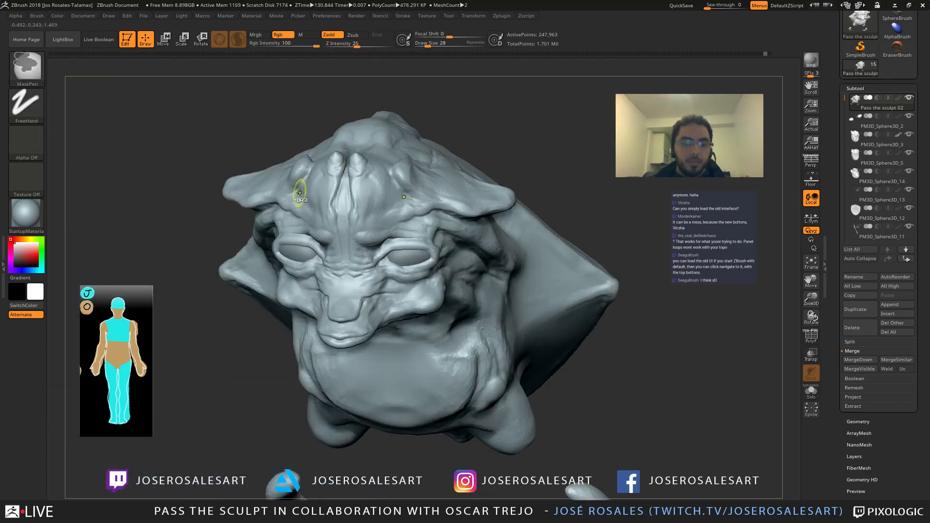
pyautogui.moveTo(327, 218)
pyautogui.keyDown('ctrl'); pyautogui.mouseDown()
pyautogui.moveTo(336, 267)
pyautogui.moveTo(316, 184)
pyautogui.mouseUp(); pyautogui.keyUp('ctrl')
pyautogui.moveTo(316, 184); pyautogui.dragTo(361, 176, button='right')
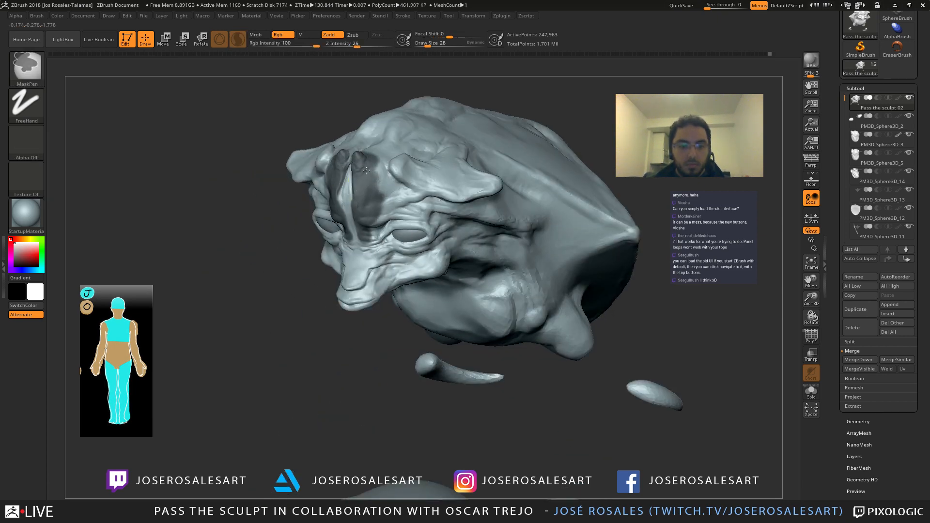
pyautogui.keyDown('ctrl'); pyautogui.click(245, 259); pyautogui.keyUp('ctrl')
# Step: Reshape the profile of the unmasked forehead lobes with the Move brush
pyautogui.press('b')
pyautogui.press('c')
pyautogui.press('b')
pyautogui.moveTo(251, 256)
pyautogui.mouseDown(button='right')
pyautogui.moveTo(339, 241)
pyautogui.moveTo(324, 195)
pyautogui.moveTo(345, 187)
pyautogui.mouseUp(button='right')
pyautogui.press('b')
pyautogui.press('m')
pyautogui.press('v')
pyautogui.moveTo(336, 200); pyautogui.dragTo(343, 200)
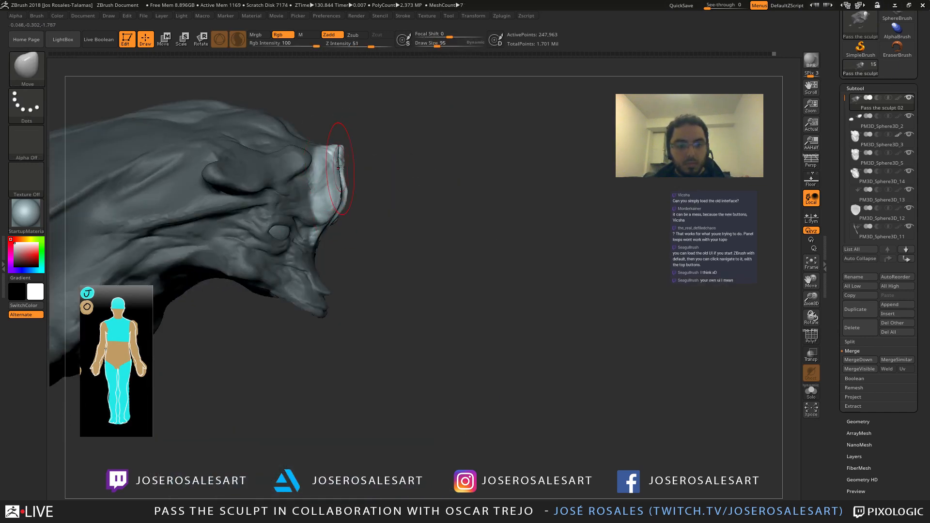
pyautogui.moveTo(341, 181); pyautogui.dragTo(350, 180, button='right')
pyautogui.moveTo(338, 171); pyautogui.dragTo(348, 197)
pyautogui.moveTo(351, 197)
pyautogui.mouseDown(button='right')
pyautogui.moveTo(272, 194)
pyautogui.moveTo(279, 218)
pyautogui.moveTo(295, 203)
pyautogui.mouseUp(button='right')
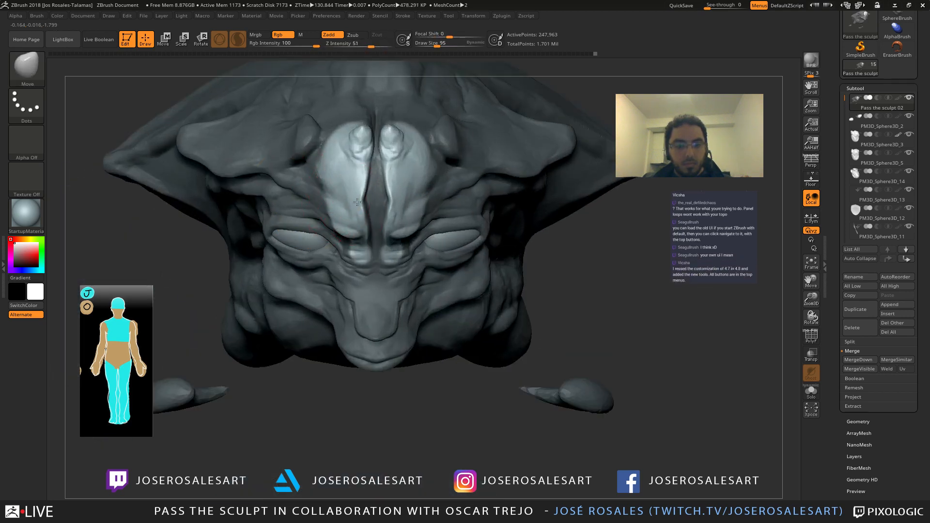
# Step: Build up the forehead lobes along the central groove with the ClayBuildup brush at draw size 45
pyautogui.press('b')
pyautogui.press('c')
pyautogui.press('b')
pyautogui.keyDown('ctrl'); pyautogui.moveTo(354, 211); pyautogui.dragTo(334, 169, button='right'); pyautogui.keyUp('ctrl')
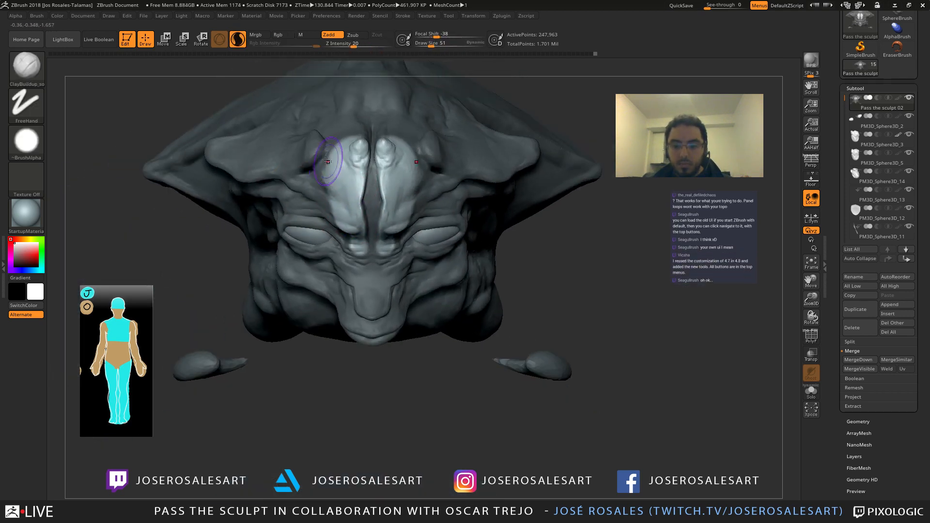
pyautogui.press('s')
pyautogui.moveTo(327, 196); pyautogui.dragTo(324, 197)
pyautogui.moveTo(346, 206); pyautogui.dragTo(330, 191, button='right')
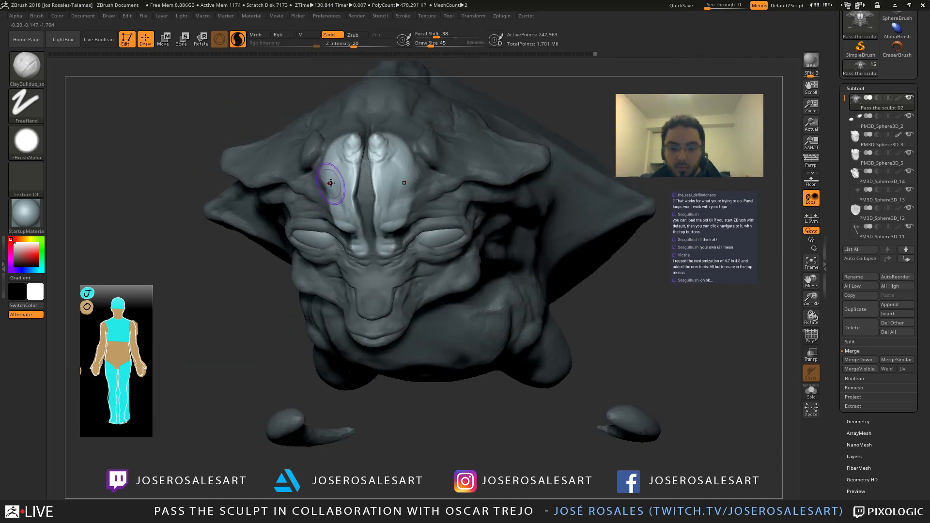
pyautogui.moveTo(359, 169); pyautogui.dragTo(353, 190)
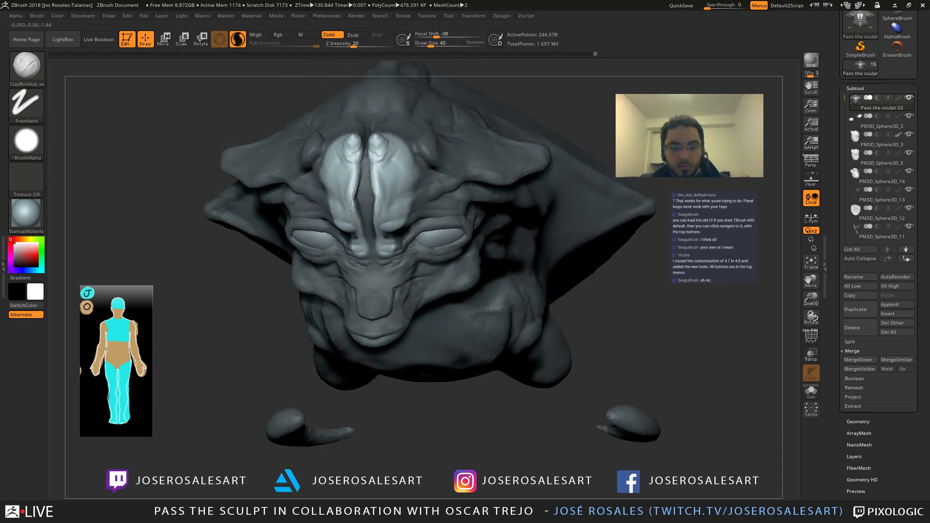
pyautogui.moveTo(356, 225); pyautogui.dragTo(363, 237)
# Step: Refine the inner edges of the forehead groove with the ClayBuildup brush at draw size 19 and clear the mask
pyautogui.moveTo(364, 236); pyautogui.dragTo(362, 196, button='right')
pyautogui.keyDown('ctrl'); pyautogui.moveTo(362, 196); pyautogui.dragTo(366, 215, button='right'); pyautogui.keyUp('ctrl')
pyautogui.press('s')
pyautogui.moveTo(366, 215); pyautogui.dragTo(363, 215)
pyautogui.moveTo(368, 187); pyautogui.dragTo(366, 254, button='right')
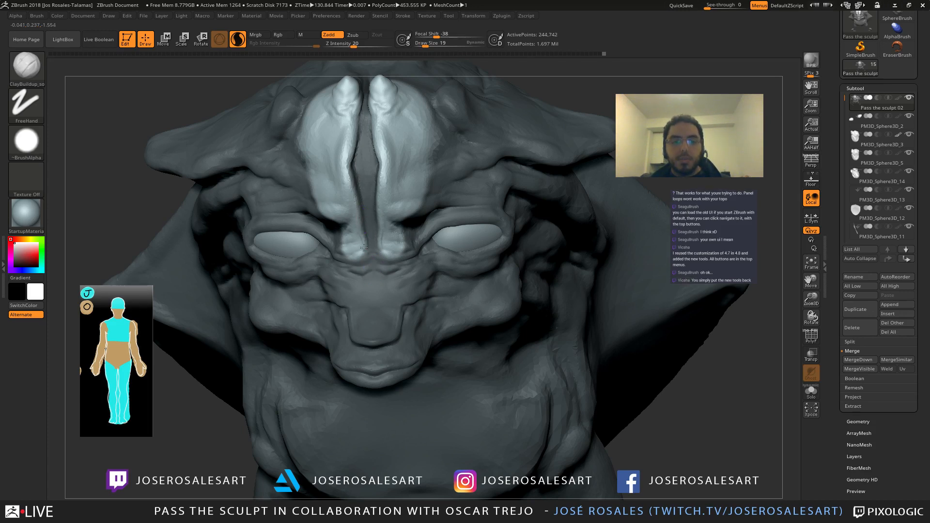
pyautogui.moveTo(364, 235)
pyautogui.mouseDown(button='right')
pyautogui.moveTo(328, 197)
pyautogui.moveTo(353, 213)
pyautogui.mouseUp(button='right')
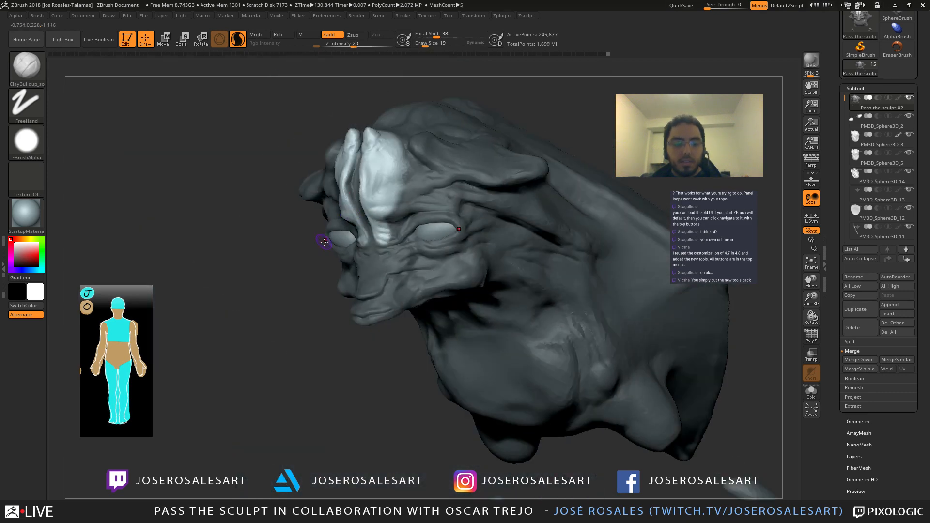
pyautogui.moveTo(325, 241)
pyautogui.mouseDown(button='right')
pyautogui.moveTo(293, 266)
pyautogui.moveTo(333, 194)
pyautogui.moveTo(394, 187)
pyautogui.mouseUp(button='right')
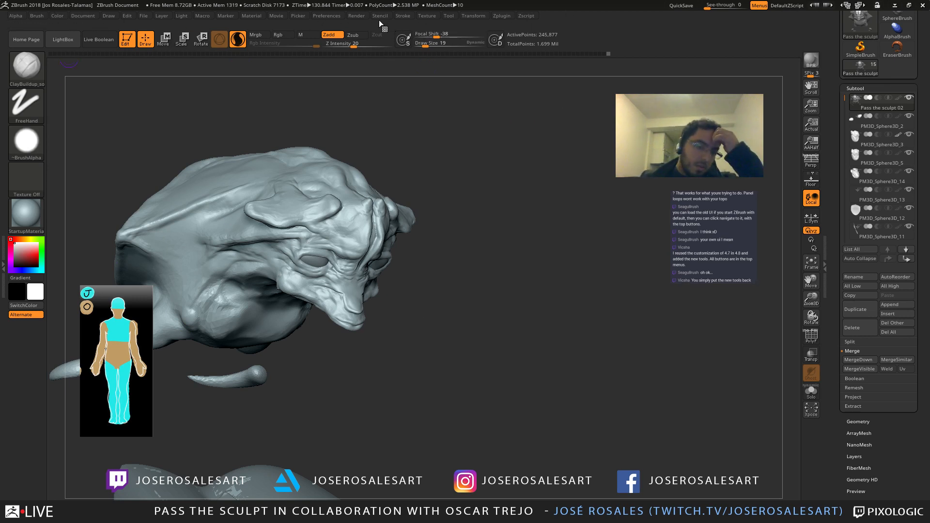
pyautogui.click(476, 16)
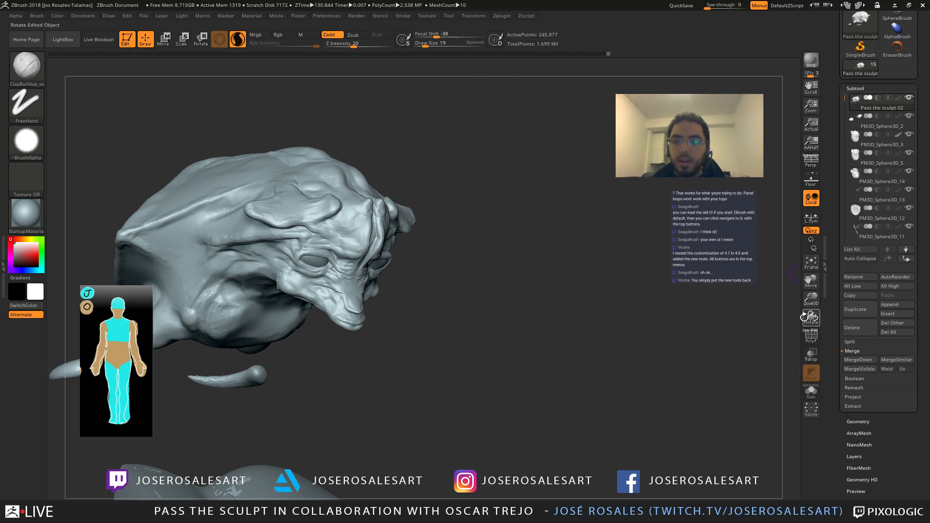
pyautogui.click(469, 13)
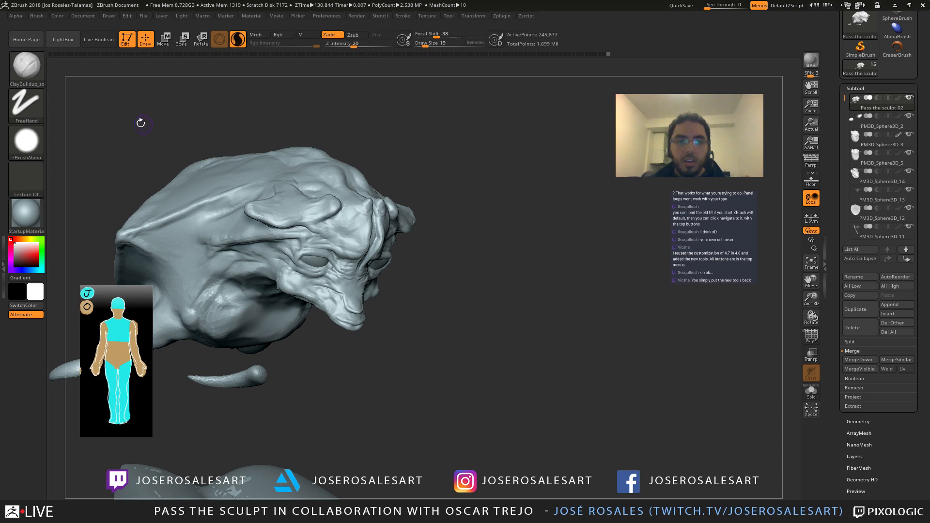
pyautogui.click(249, 15)
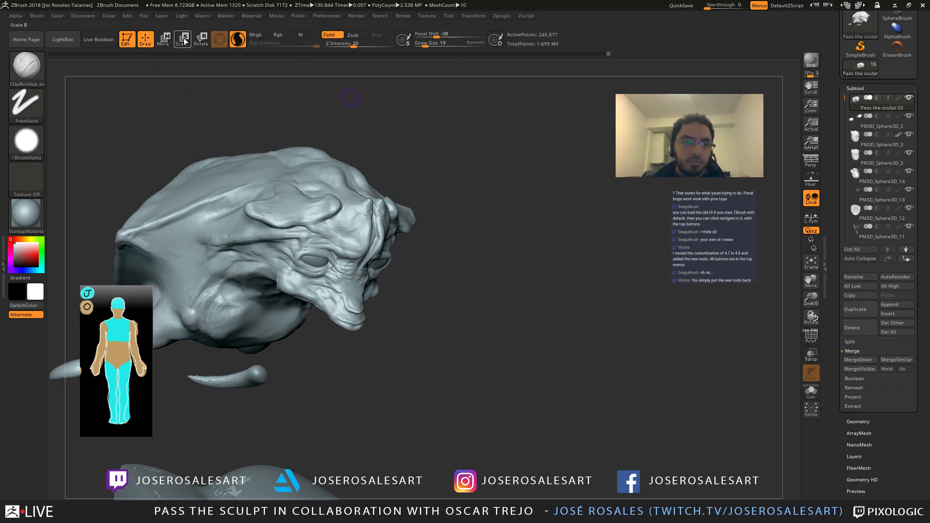
pyautogui.click(55, 15)
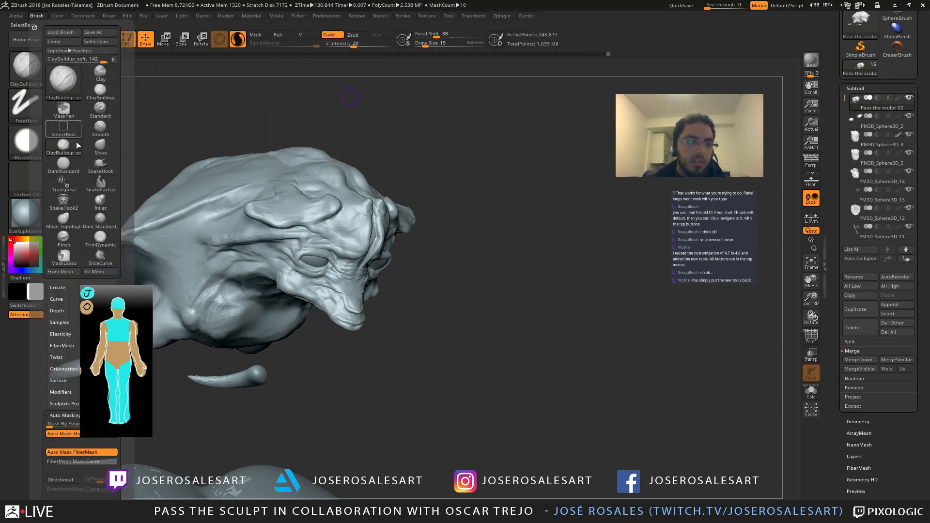
pyautogui.click(331, 18)
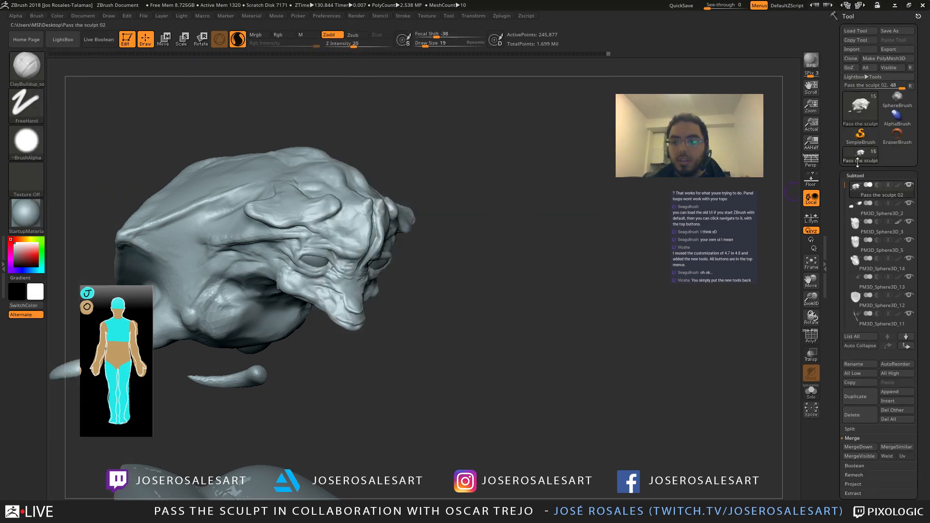
pyautogui.click(450, 16)
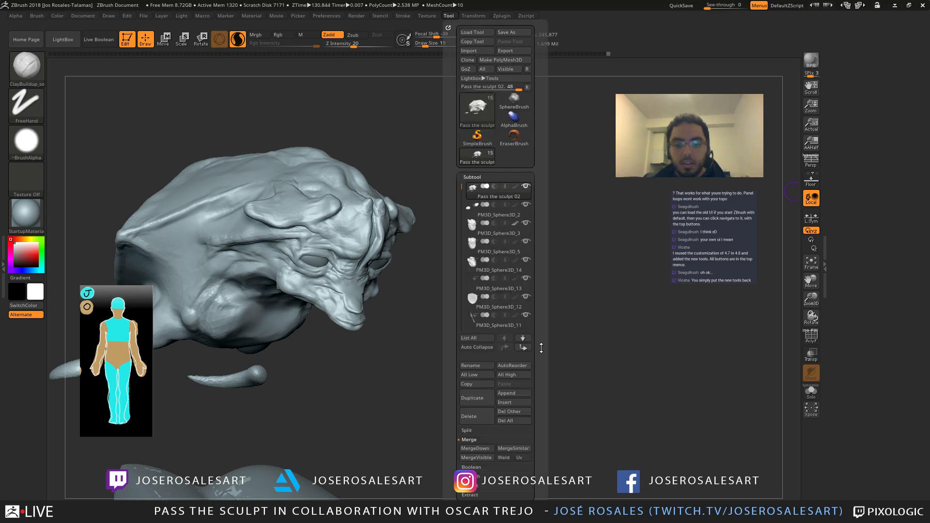
pyautogui.scroll(-5, 477, 358)
pyautogui.moveTo(489, 426)
pyautogui.mouseDown()
pyautogui.moveTo(496, 341)
pyautogui.moveTo(491, 435)
pyautogui.mouseUp()
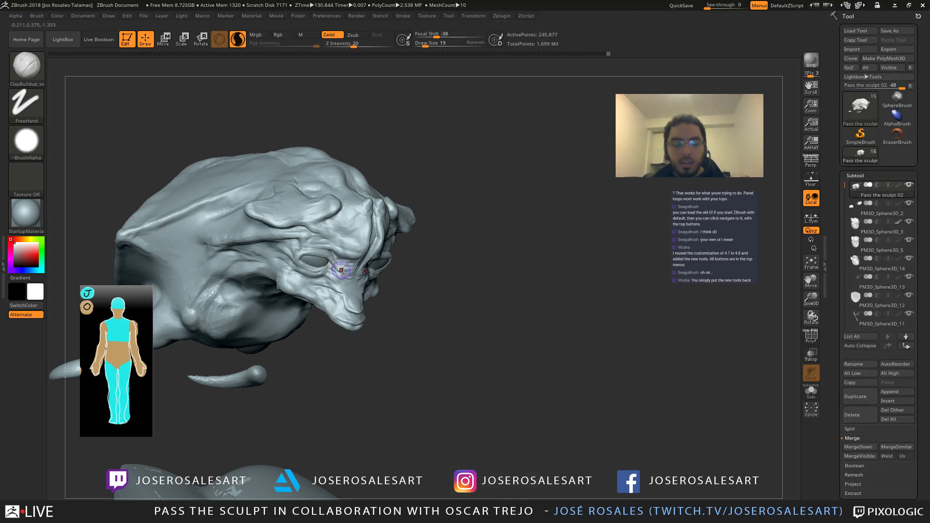
# Step: Carve creases into the brow above the eye with the DamStandard brush at draw size 30
pyautogui.moveTo(342, 271)
pyautogui.keyDown('ctrl'); pyautogui.mouseDown(button='right')
pyautogui.moveTo(358, 296)
pyautogui.moveTo(291, 271)
pyautogui.mouseUp(button='right'); pyautogui.keyUp('ctrl')
pyautogui.keyDown('ctrl'); pyautogui.moveTo(324, 175); pyautogui.dragTo(340, 215, button='right'); pyautogui.keyUp('ctrl')
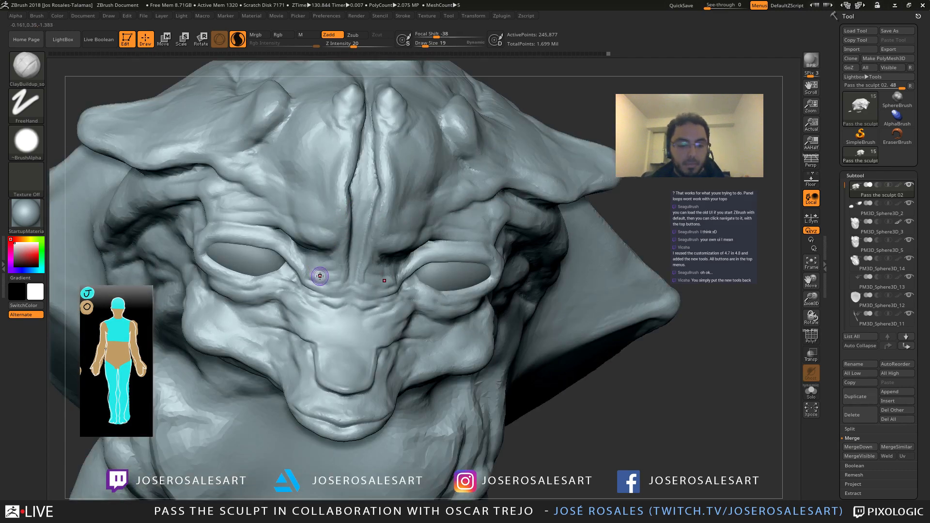
pyautogui.moveTo(337, 282)
pyautogui.mouseDown(button='right')
pyautogui.moveTo(369, 273)
pyautogui.moveTo(351, 270)
pyautogui.moveTo(359, 245)
pyautogui.moveTo(465, 218)
pyautogui.mouseUp(button='right')
pyautogui.press('b')
pyautogui.press('d')
pyautogui.press('s')
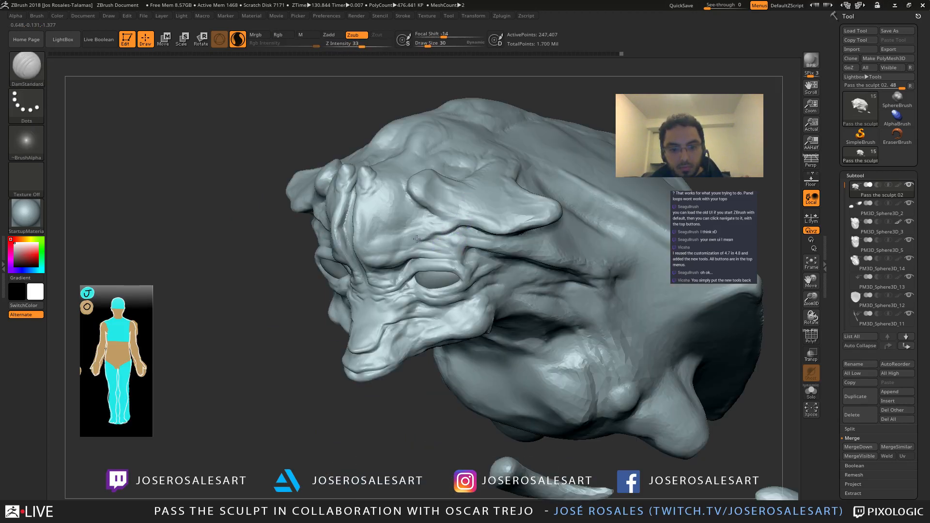
pyautogui.moveTo(417, 239); pyautogui.dragTo(428, 241, button='right')
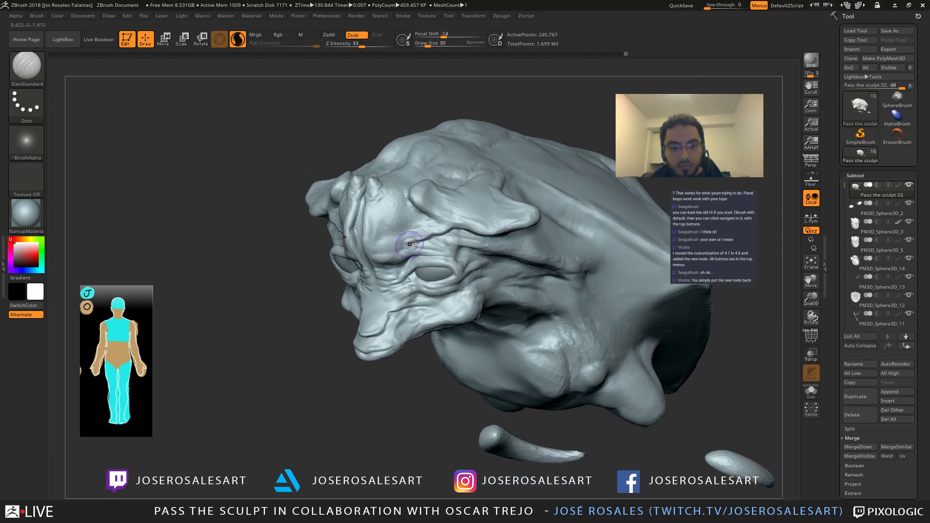
pyautogui.moveTo(409, 244); pyautogui.dragTo(434, 238)
pyautogui.moveTo(456, 229); pyautogui.dragTo(468, 234, button='right')
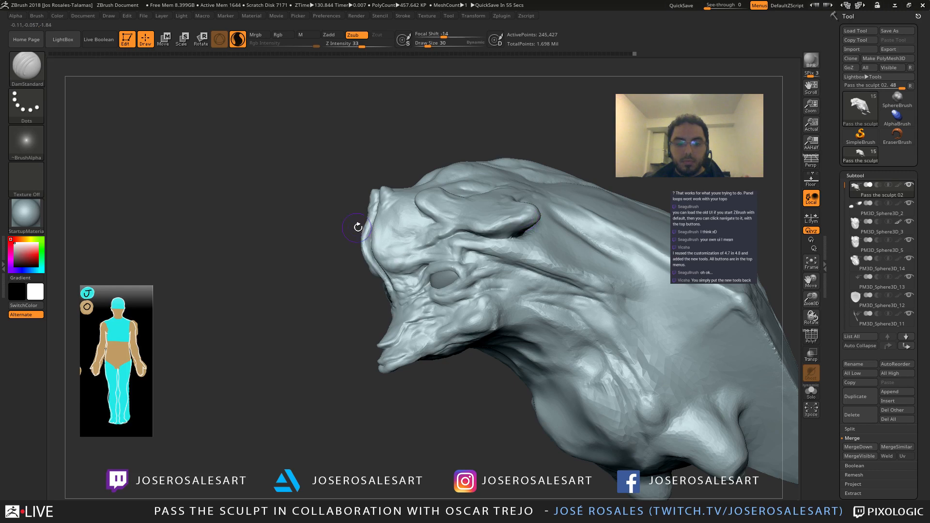
# Step: Build up small forms on the face around the brow and snout with the ClayBuildup brush at draw size 23
pyautogui.moveTo(358, 222)
pyautogui.mouseDown()
pyautogui.moveTo(333, 214)
pyautogui.moveTo(389, 154)
pyautogui.mouseUp()
pyautogui.press('b')
pyautogui.press('c')
pyautogui.press('b')
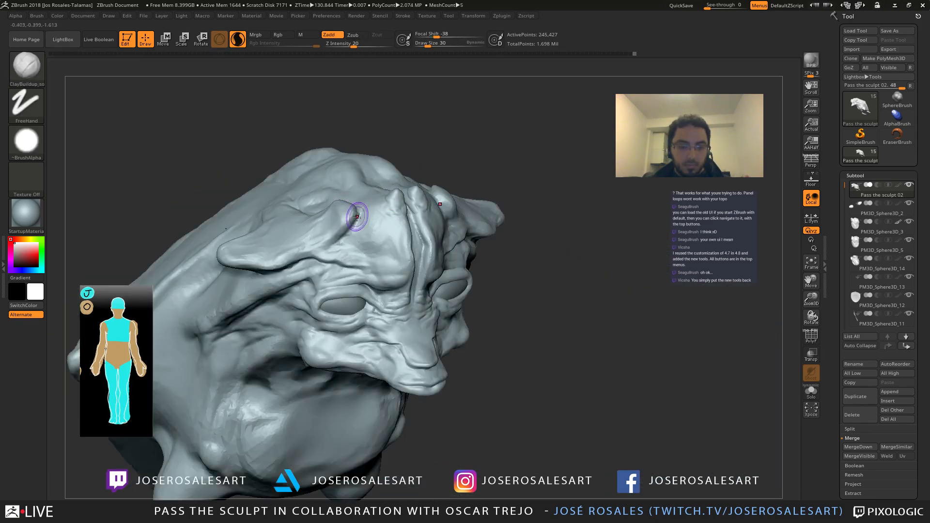
pyautogui.moveTo(349, 213)
pyautogui.mouseDown(button='right')
pyautogui.moveTo(368, 237)
pyautogui.moveTo(351, 244)
pyautogui.moveTo(376, 247)
pyautogui.moveTo(272, 250)
pyautogui.moveTo(377, 259)
pyautogui.moveTo(385, 300)
pyautogui.mouseUp(button='right')
pyautogui.press('s')
pyautogui.moveTo(384, 301); pyautogui.dragTo(382, 301)
pyautogui.keyDown('ctrl'); pyautogui.moveTo(383, 300); pyautogui.dragTo(405, 299, button='right'); pyautogui.keyUp('ctrl')
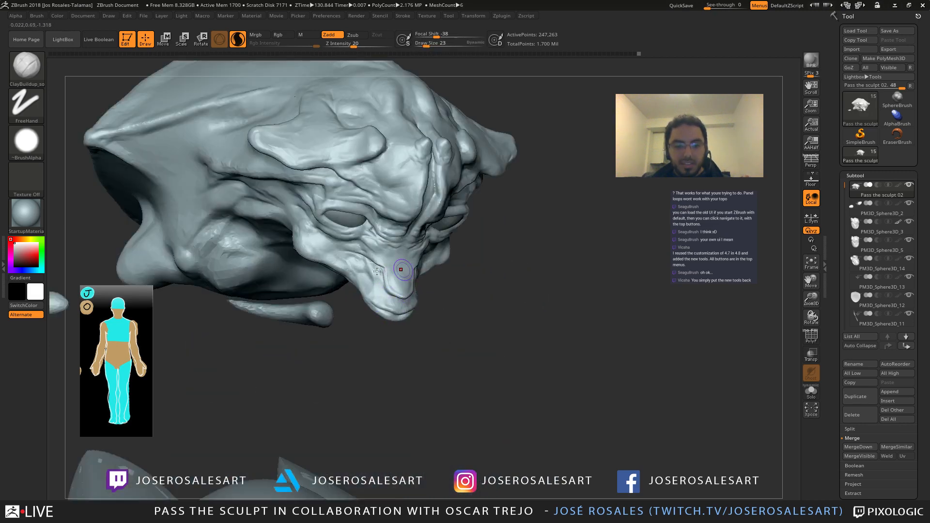
# Step: Review the head's silhouette from several side angles and set the ClayBuildup draw size to 42
pyautogui.keyDown('ctrl'); pyautogui.moveTo(377, 271); pyautogui.dragTo(347, 269, button='right'); pyautogui.keyUp('ctrl')
pyautogui.moveTo(347, 269)
pyautogui.mouseDown(button='right')
pyautogui.moveTo(329, 273)
pyautogui.moveTo(335, 286)
pyautogui.moveTo(438, 274)
pyautogui.moveTo(448, 259)
pyautogui.mouseUp(button='right')
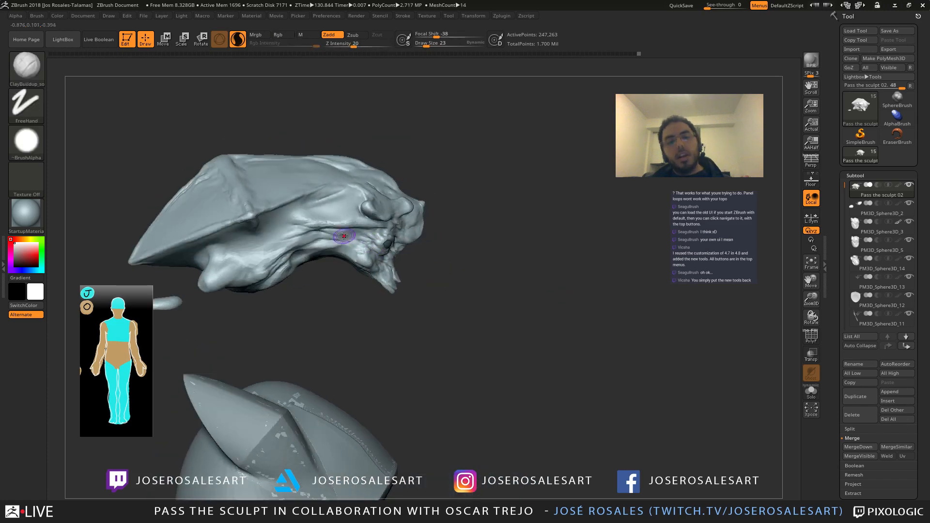
pyautogui.moveTo(344, 236)
pyautogui.keyDown('alt'); pyautogui.mouseDown(button='right')
pyautogui.moveTo(408, 264)
pyautogui.moveTo(361, 242)
pyautogui.moveTo(440, 312)
pyautogui.moveTo(397, 279)
pyautogui.moveTo(393, 235)
pyautogui.moveTo(413, 211)
pyautogui.moveTo(440, 219)
pyautogui.mouseUp(button='right'); pyautogui.keyUp('alt')
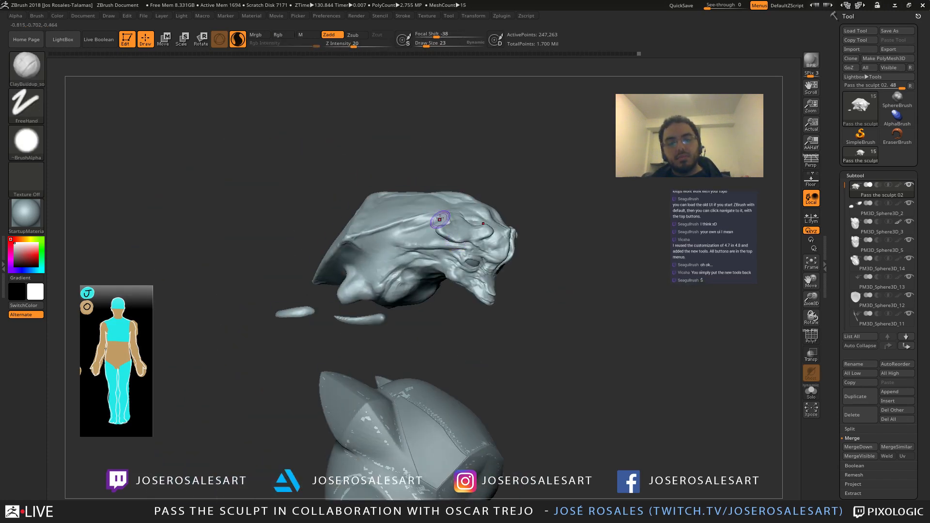
pyautogui.moveTo(510, 225); pyautogui.dragTo(519, 246, button='right')
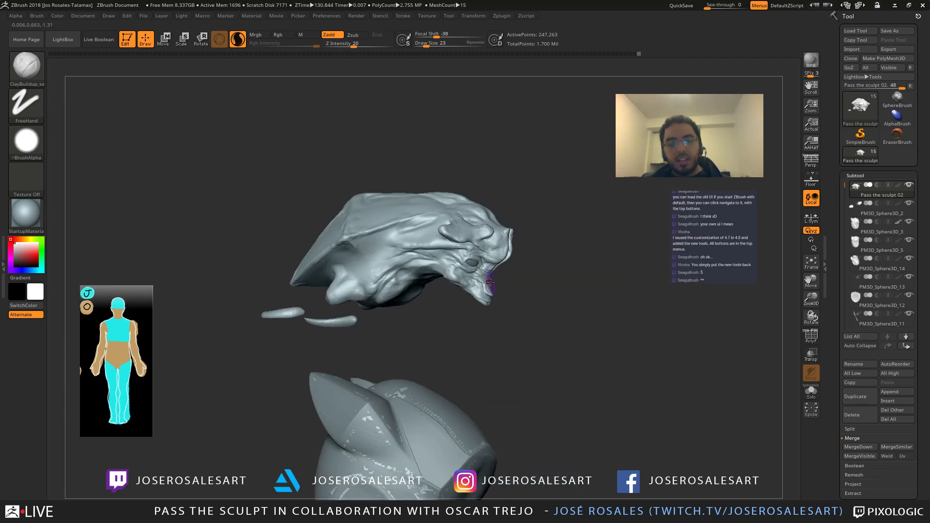
pyautogui.moveTo(470, 274)
pyautogui.mouseDown(button='right')
pyautogui.moveTo(504, 252)
pyautogui.moveTo(442, 232)
pyautogui.moveTo(318, 218)
pyautogui.moveTo(359, 245)
pyautogui.moveTo(336, 197)
pyautogui.mouseUp(button='right')
pyautogui.moveTo(314, 237)
pyautogui.mouseDown(button='right')
pyautogui.moveTo(352, 242)
pyautogui.moveTo(368, 232)
pyautogui.moveTo(334, 179)
pyautogui.mouseUp(button='right')
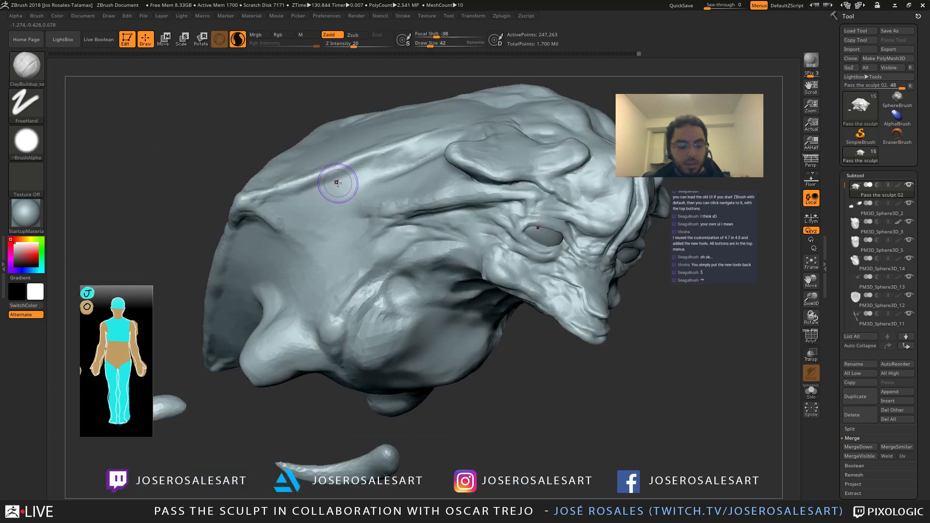
# Step: Carve a crease along the side of the skull behind the brow with the DamStandard brush at draw size 23
pyautogui.press('b')
pyautogui.press('d')
pyautogui.press('s')
pyautogui.moveTo(364, 235); pyautogui.dragTo(320, 215, button='right')
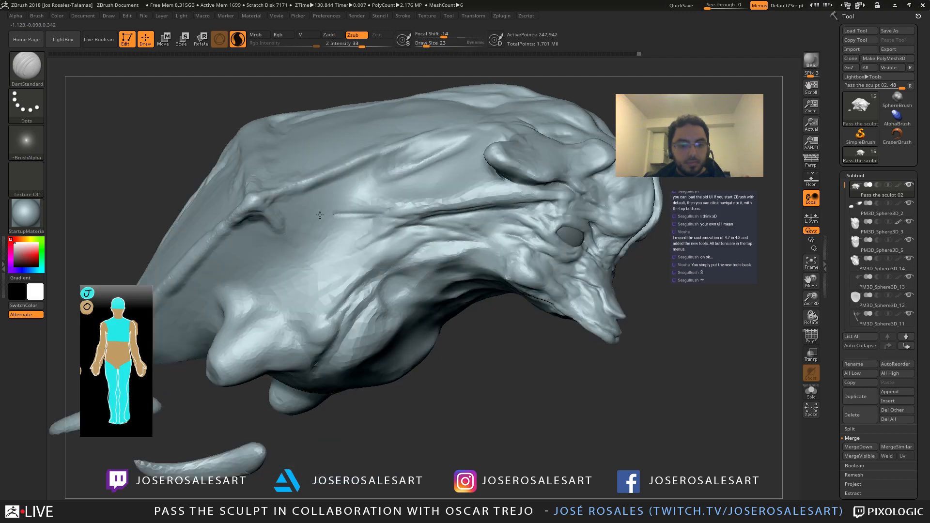
pyautogui.moveTo(319, 223); pyautogui.dragTo(357, 218)
pyautogui.keyDown('ctrl'); pyautogui.moveTo(357, 218); pyautogui.dragTo(359, 214, button='right'); pyautogui.keyUp('ctrl')
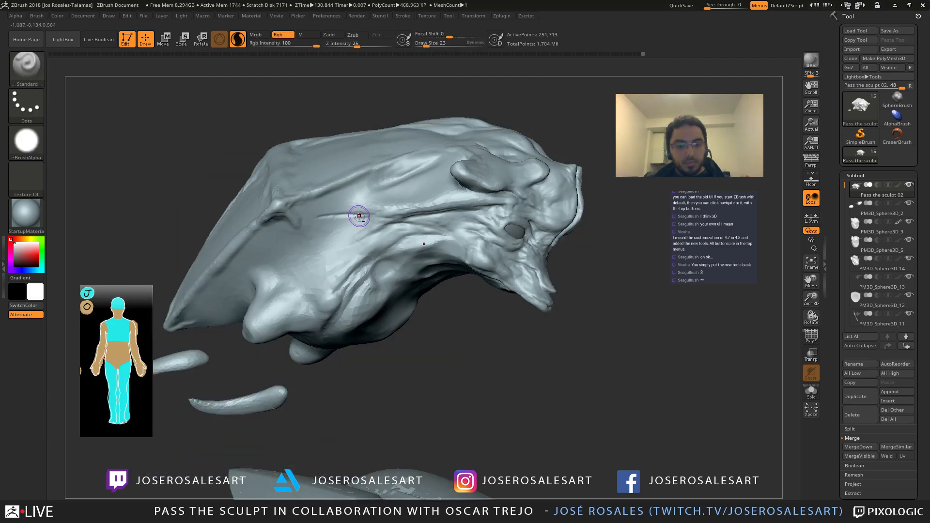
# Step: Build up the surface beside the crease on the side of the skull with the ClayBuildup brush at draw size 23
pyautogui.press('b')
pyautogui.press('c')
pyautogui.press('b')
pyautogui.moveTo(298, 207)
pyautogui.mouseDown(button='right')
pyautogui.moveTo(287, 208)
pyautogui.moveTo(363, 213)
pyautogui.mouseUp(button='right')
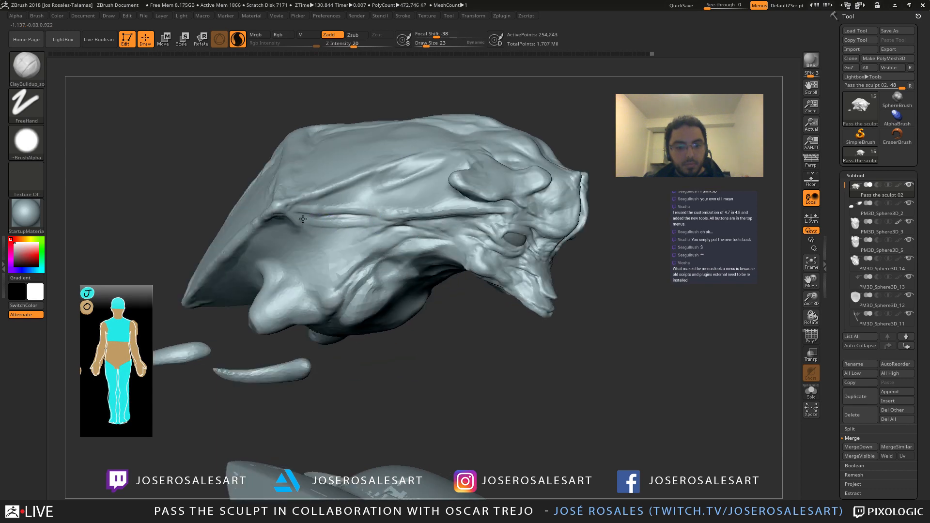
pyautogui.moveTo(302, 220)
pyautogui.mouseDown(button='right')
pyautogui.moveTo(338, 234)
pyautogui.moveTo(363, 207)
pyautogui.moveTo(519, 249)
pyautogui.moveTo(494, 242)
pyautogui.moveTo(418, 267)
pyautogui.moveTo(433, 257)
pyautogui.moveTo(423, 276)
pyautogui.mouseUp(button='right')
pyautogui.moveTo(440, 211)
pyautogui.mouseDown(button='right')
pyautogui.moveTo(495, 246)
pyautogui.moveTo(422, 285)
pyautogui.moveTo(410, 241)
pyautogui.moveTo(420, 213)
pyautogui.mouseUp(button='right')
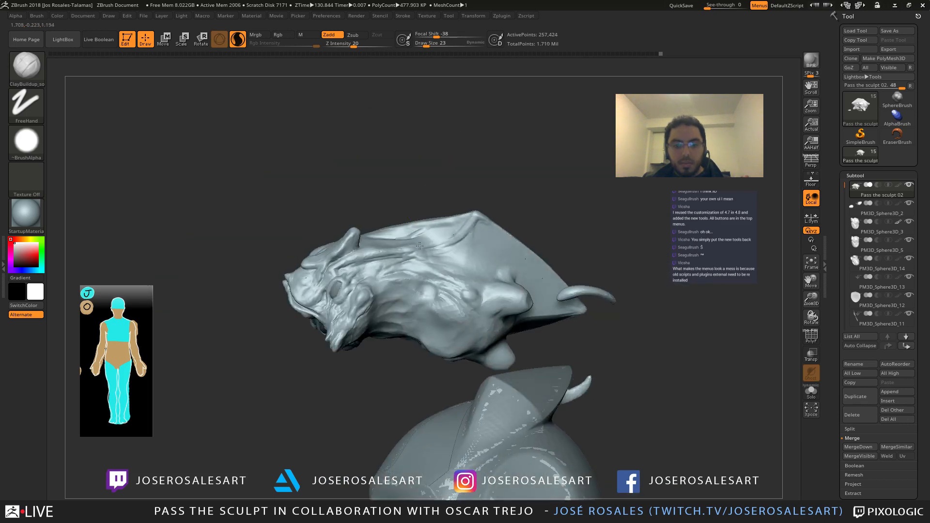
pyautogui.moveTo(420, 245); pyautogui.dragTo(421, 234)
pyautogui.keyDown('ctrl'); pyautogui.moveTo(421, 232); pyautogui.dragTo(429, 257, button='right'); pyautogui.keyUp('ctrl')
pyautogui.moveTo(429, 257); pyautogui.dragTo(472, 264, button='right')
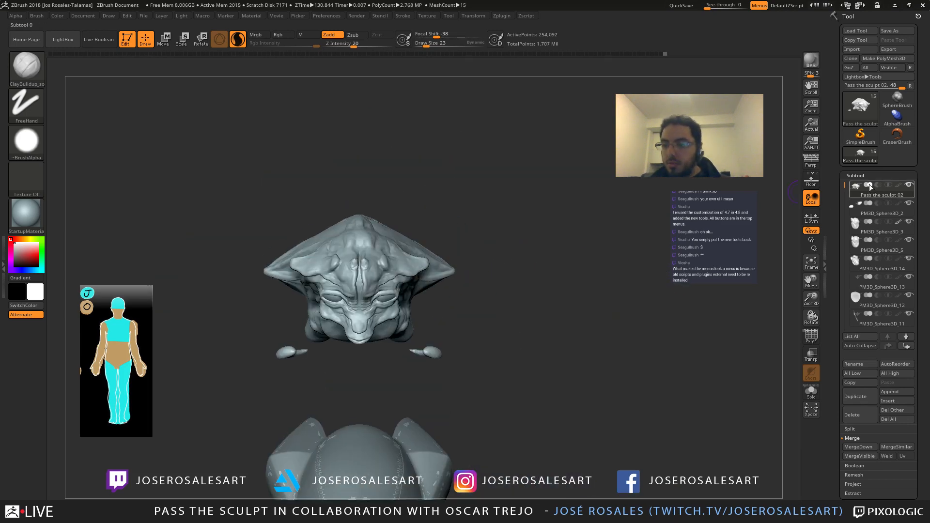
# Step: Mirror and weld the head's geometry so both sides match
pyautogui.moveTo(836, 331); pyautogui.dragTo(836, 255)
pyautogui.click(859, 310)
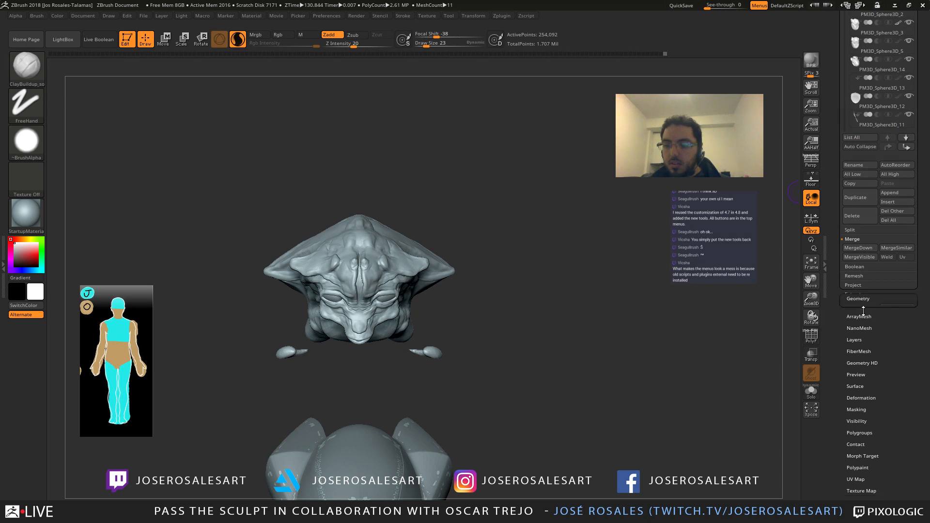
pyautogui.moveTo(395, 311); pyautogui.dragTo(426, 270, button='right')
pyautogui.moveTo(668, 199); pyautogui.dragTo(849, 332, button='right')
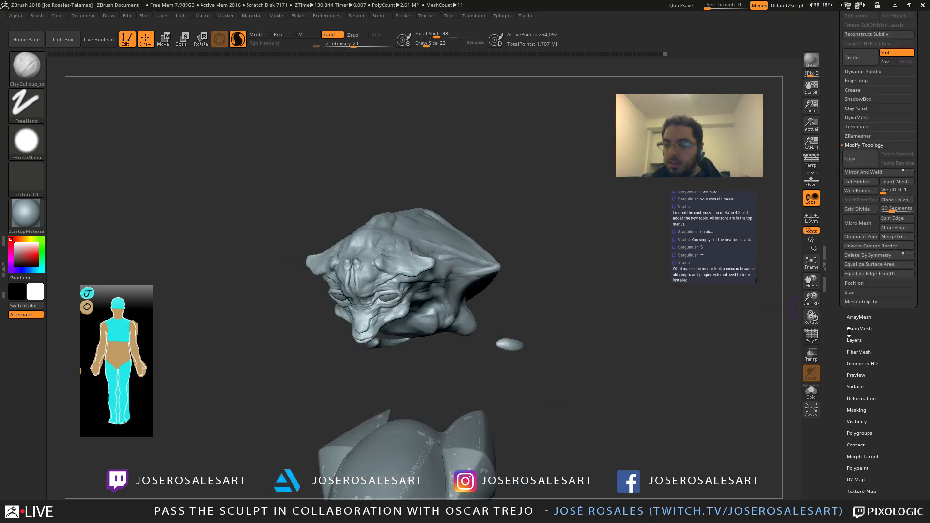
pyautogui.click(868, 400)
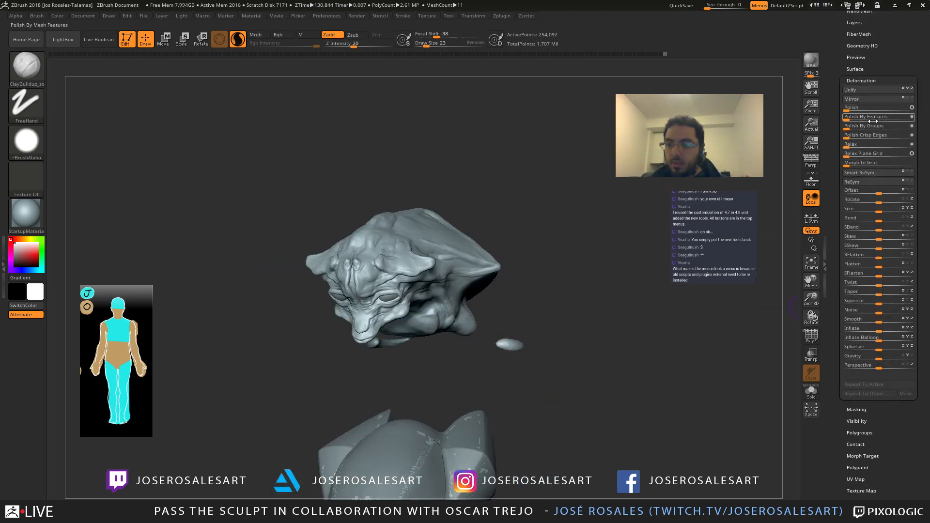
pyautogui.moveTo(840, 108); pyautogui.dragTo(831, 187)
pyautogui.click(867, 176)
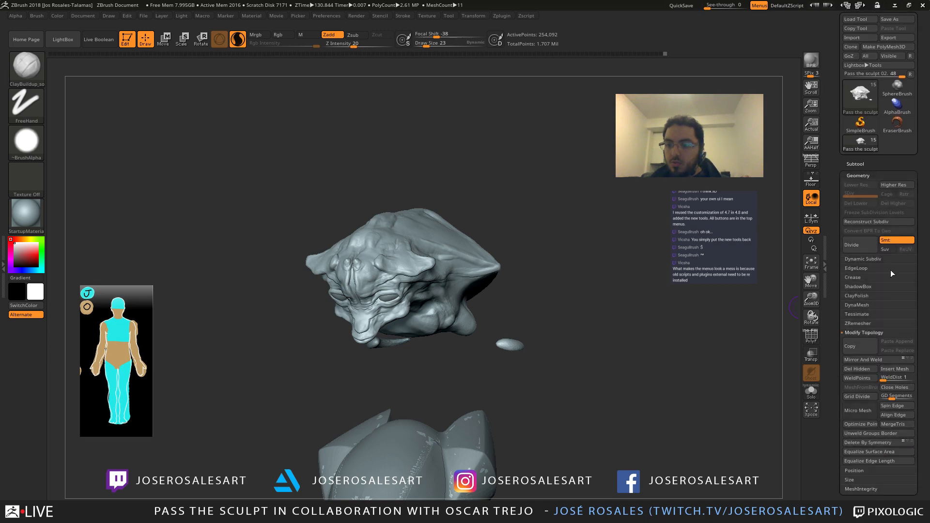
pyautogui.click(870, 360)
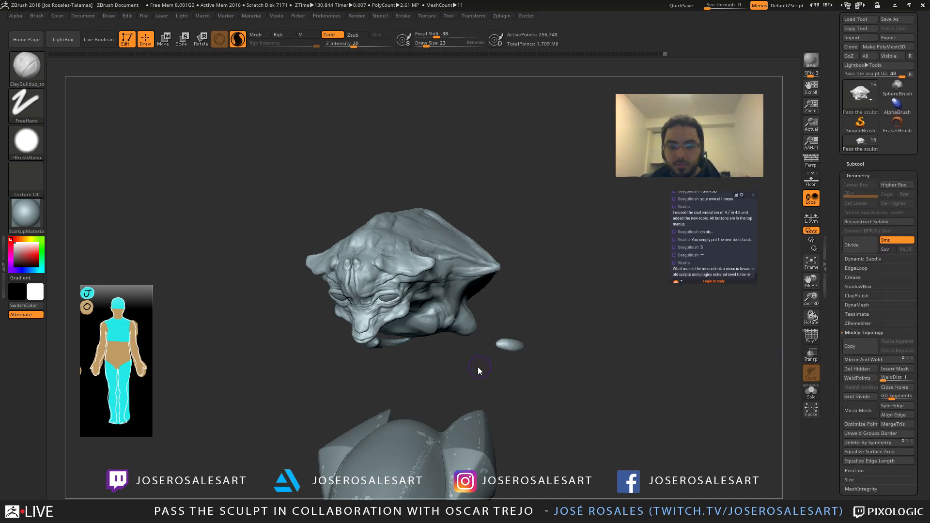
# Step: Build up and smooth the ridges along the side of the skull
pyautogui.moveTo(478, 369)
pyautogui.mouseDown()
pyautogui.moveTo(431, 334)
pyautogui.moveTo(475, 270)
pyautogui.moveTo(475, 226)
pyautogui.mouseUp()
pyautogui.moveTo(252, 315)
pyautogui.mouseDown()
pyautogui.moveTo(344, 296)
pyautogui.moveTo(357, 305)
pyautogui.mouseUp()
pyautogui.moveTo(208, 361)
pyautogui.mouseDown()
pyautogui.moveTo(270, 374)
pyautogui.moveTo(281, 354)
pyautogui.moveTo(270, 319)
pyautogui.moveTo(322, 294)
pyautogui.moveTo(313, 223)
pyautogui.moveTo(271, 252)
pyautogui.moveTo(341, 254)
pyautogui.mouseUp()
pyautogui.press('shift')
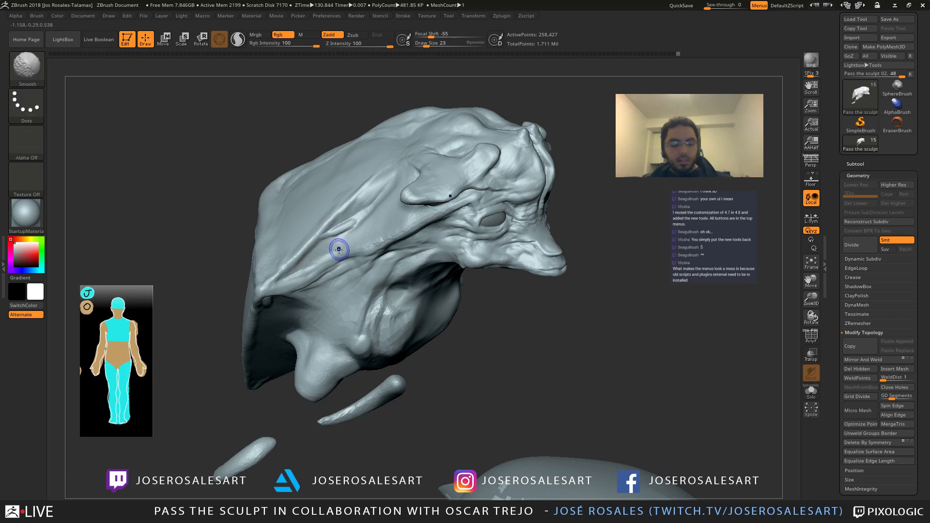
# Step: Refine the ridge running toward the skull's rear corner with the ClayBuildup brush at draw size 28
pyautogui.hotkey('shift', 's')
pyautogui.moveTo(322, 270)
pyautogui.keyDown('alt'); pyautogui.mouseDown(button='right')
pyautogui.moveTo(340, 288)
pyautogui.moveTo(357, 206)
pyautogui.mouseUp(button='right'); pyautogui.keyUp('alt')
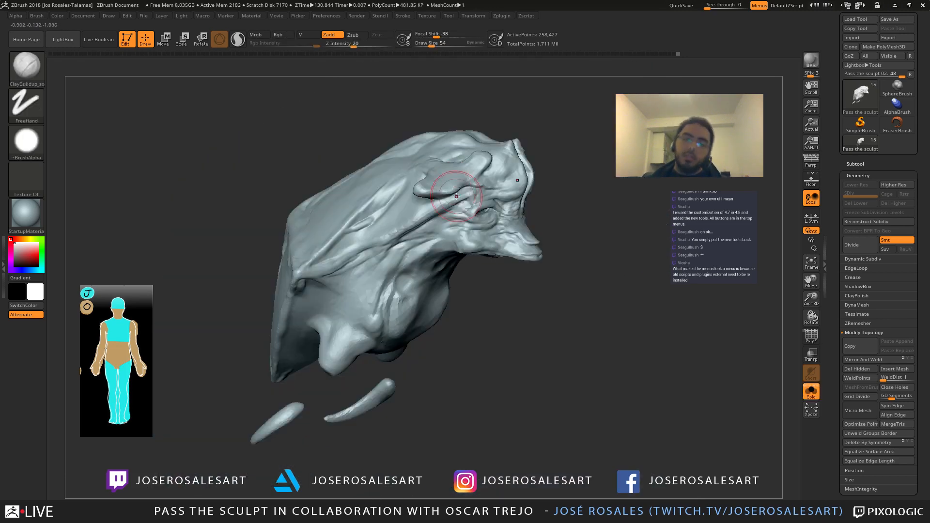
pyautogui.moveTo(480, 194)
pyautogui.mouseDown(button='right')
pyautogui.moveTo(404, 242)
pyautogui.moveTo(357, 248)
pyautogui.moveTo(436, 231)
pyautogui.mouseUp(button='right')
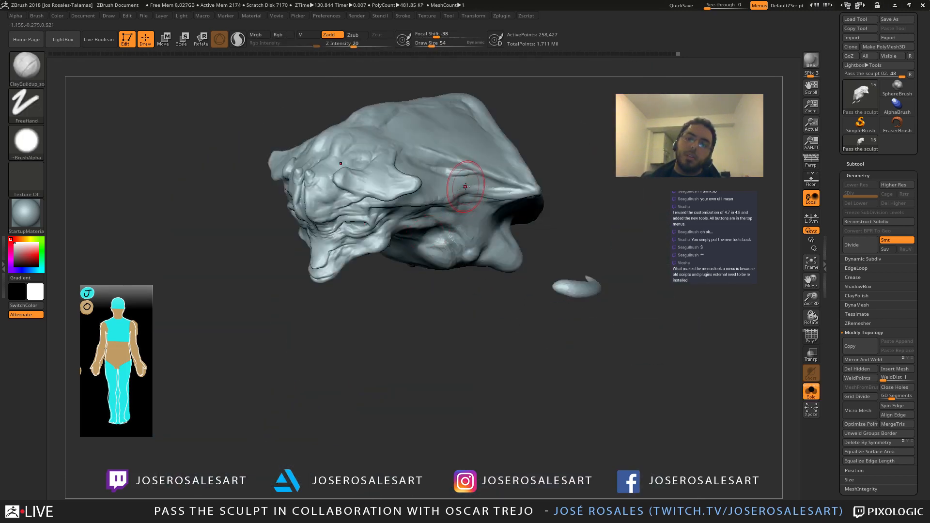
pyautogui.moveTo(460, 162)
pyautogui.keyDown('alt'); pyautogui.mouseDown(button='right')
pyautogui.moveTo(432, 186)
pyautogui.moveTo(466, 204)
pyautogui.mouseUp(button='right'); pyautogui.keyUp('alt')
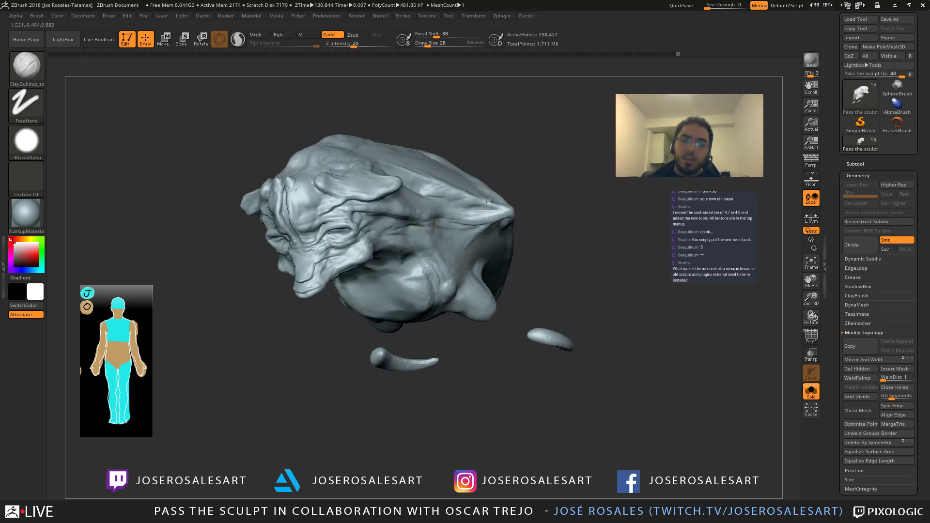
pyautogui.moveTo(490, 202); pyautogui.dragTo(475, 207)
pyautogui.moveTo(451, 206)
pyautogui.mouseDown(button='right')
pyautogui.moveTo(489, 199)
pyautogui.moveTo(472, 208)
pyautogui.mouseUp(button='right')
pyautogui.moveTo(471, 208); pyautogui.dragTo(423, 196)
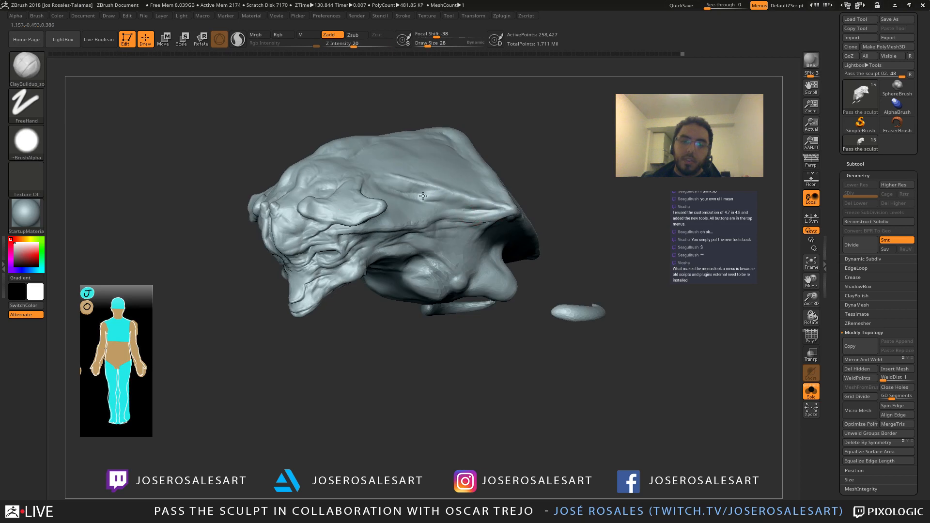
# Step: Carve creases around the eye with the DamStandard brush at draw size 28, and switch to ClayBuildup at draw size 23
pyautogui.moveTo(409, 201)
pyautogui.mouseDown(button='right')
pyautogui.moveTo(427, 195)
pyautogui.moveTo(415, 233)
pyautogui.moveTo(382, 245)
pyautogui.moveTo(415, 232)
pyautogui.mouseUp(button='right')
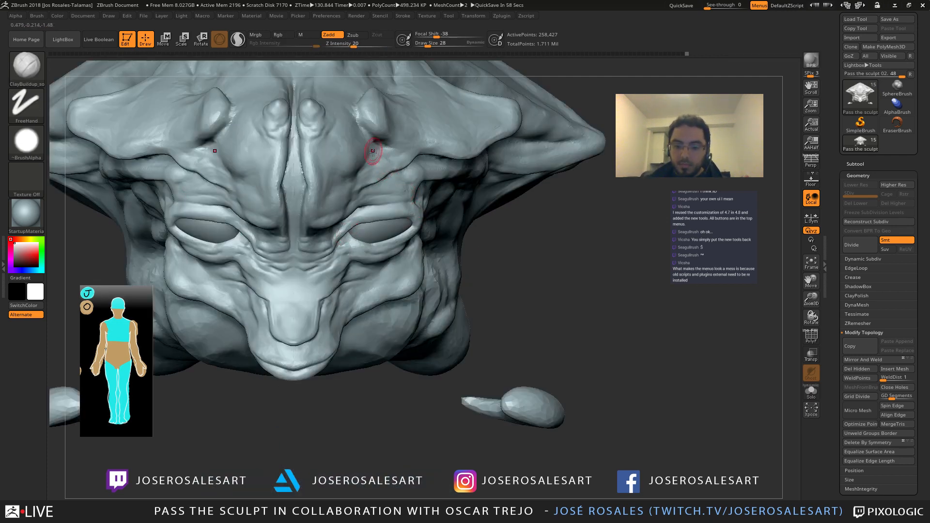
pyautogui.moveTo(372, 151); pyautogui.dragTo(400, 169, button='right')
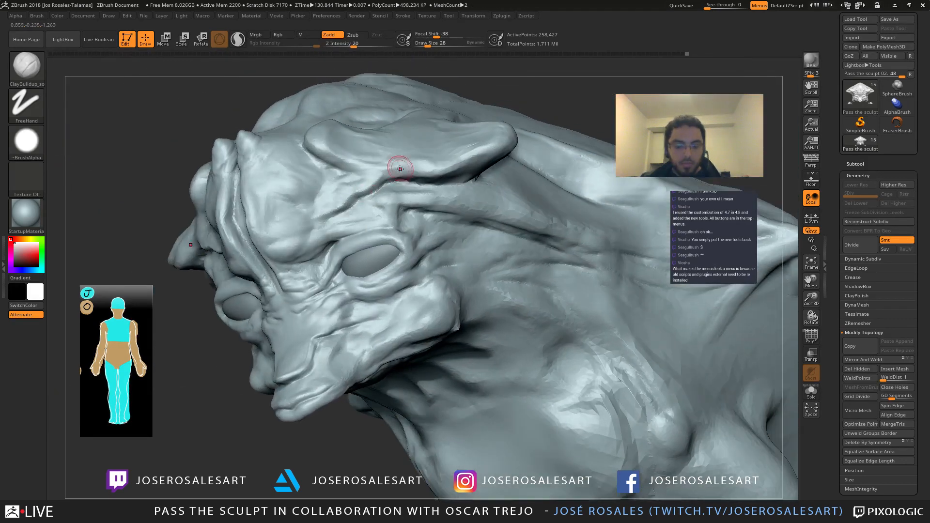
pyautogui.press('b')
pyautogui.press('d')
pyautogui.press('s')
pyautogui.moveTo(369, 281); pyautogui.dragTo(548, 264, button='right')
pyautogui.keyDown('alt'); pyautogui.moveTo(228, 262); pyautogui.dragTo(306, 265, button='right'); pyautogui.keyUp('alt')
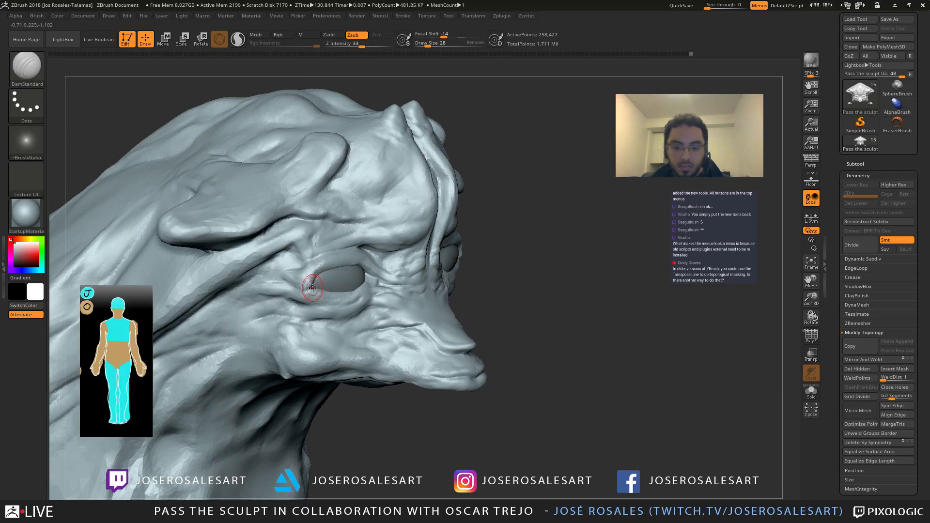
pyautogui.moveTo(313, 288)
pyautogui.mouseDown(button='right')
pyautogui.moveTo(297, 233)
pyautogui.moveTo(322, 274)
pyautogui.moveTo(302, 289)
pyautogui.moveTo(315, 286)
pyautogui.moveTo(314, 298)
pyautogui.moveTo(317, 272)
pyautogui.mouseUp(button='right')
pyautogui.press('b')
pyautogui.press('c')
pyautogui.press('b')
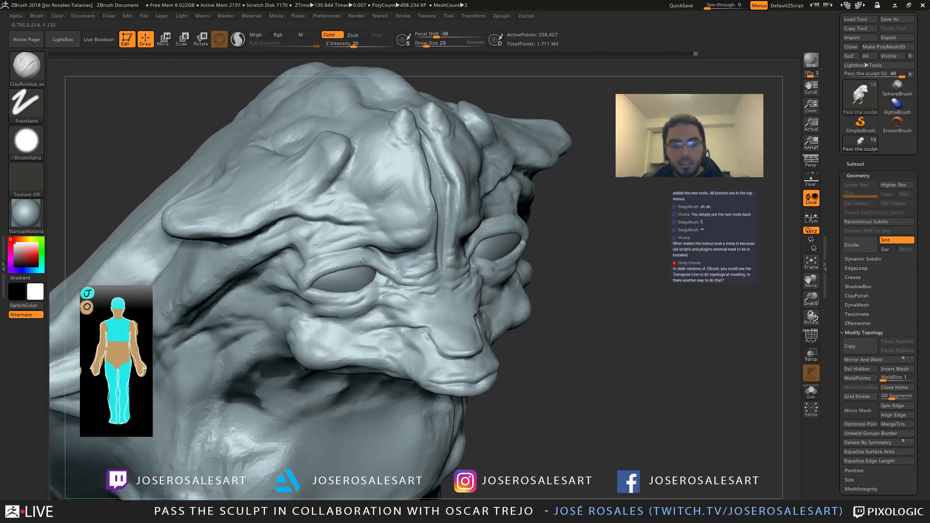
pyautogui.moveTo(374, 269)
pyautogui.mouseDown(button='right')
pyautogui.moveTo(338, 235)
pyautogui.moveTo(380, 193)
pyautogui.mouseUp(button='right')
# Step: Reset the transform gizmo and mask the rear half of the head with a topological mask in Move mode
pyautogui.press('w')
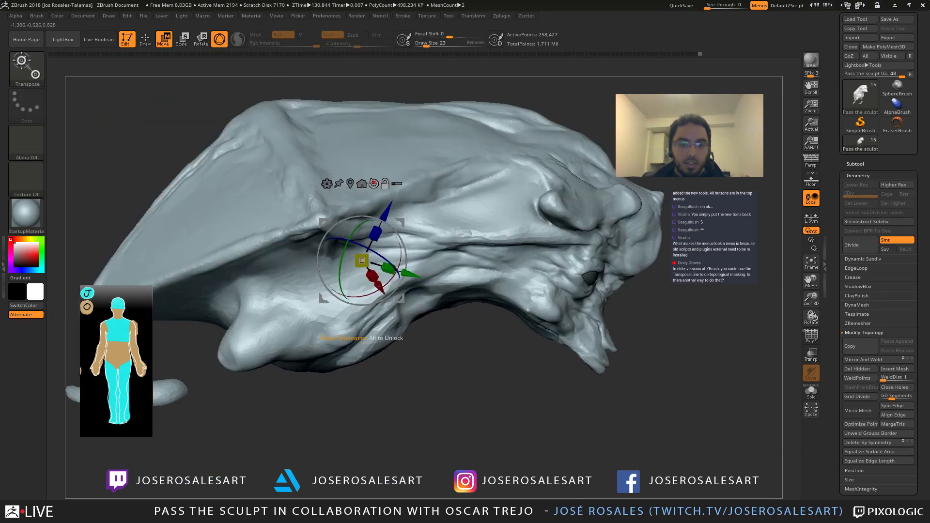
pyautogui.keyDown('alt'); pyautogui.click(373, 184); pyautogui.keyUp('alt')
pyautogui.keyDown('ctrl'); pyautogui.moveTo(434, 207); pyautogui.dragTo(387, 178, button='right'); pyautogui.keyUp('ctrl')
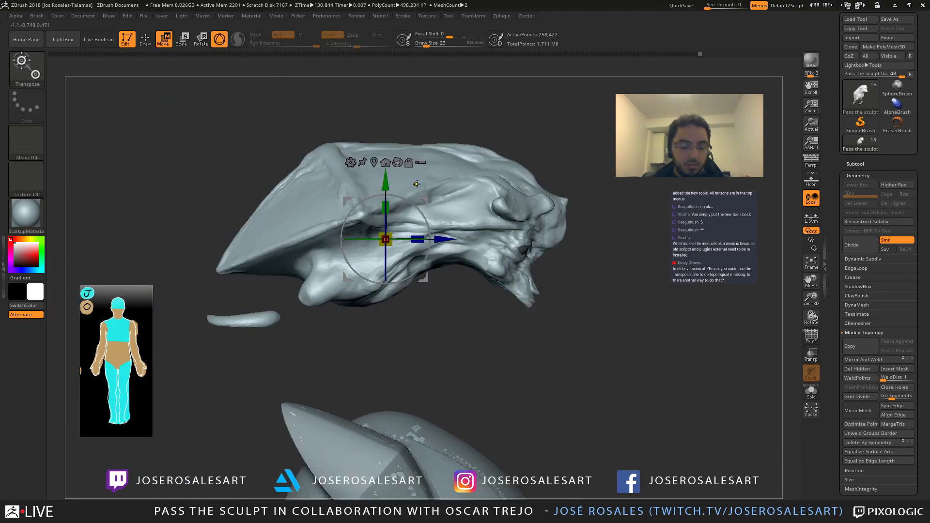
pyautogui.keyDown('ctrl'); pyautogui.moveTo(401, 182); pyautogui.dragTo(460, 181); pyautogui.keyUp('ctrl')
pyautogui.keyDown('ctrl'); pyautogui.click(544, 217); pyautogui.keyUp('ctrl')
pyautogui.keyDown('ctrl'); pyautogui.click(544, 218); pyautogui.keyUp('ctrl')
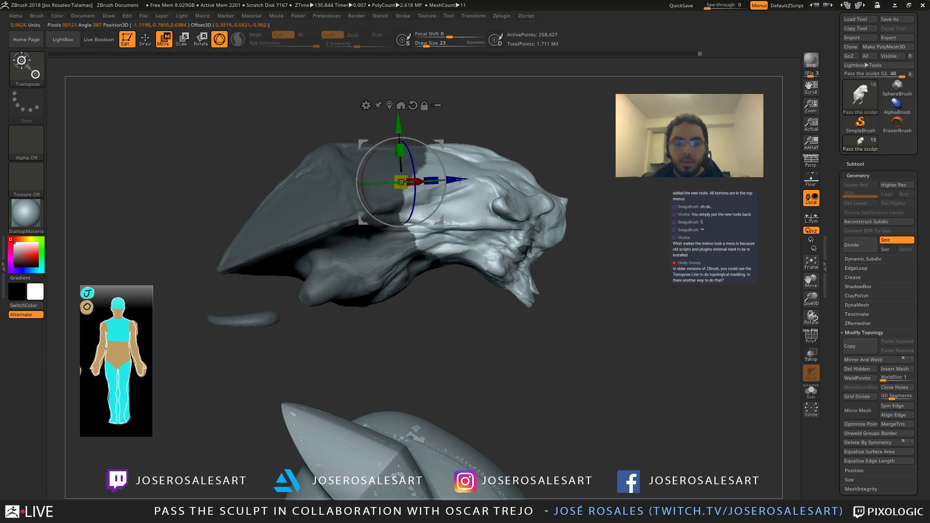
pyautogui.keyDown('ctrl'); pyautogui.click(543, 218); pyautogui.keyUp('ctrl')
# Step: Examine the masked head's wireframe and polygroups, and return to sculpting with the wireframe display off
pyautogui.moveTo(500, 203); pyautogui.dragTo(478, 209, button='right')
pyautogui.moveTo(479, 123)
pyautogui.keyDown('ctrl'); pyautogui.mouseDown(button='right')
pyautogui.moveTo(495, 151)
pyautogui.moveTo(461, 183)
pyautogui.moveTo(439, 116)
pyautogui.mouseUp(button='right'); pyautogui.keyUp('ctrl')
pyautogui.hotkey('shift', 'f')
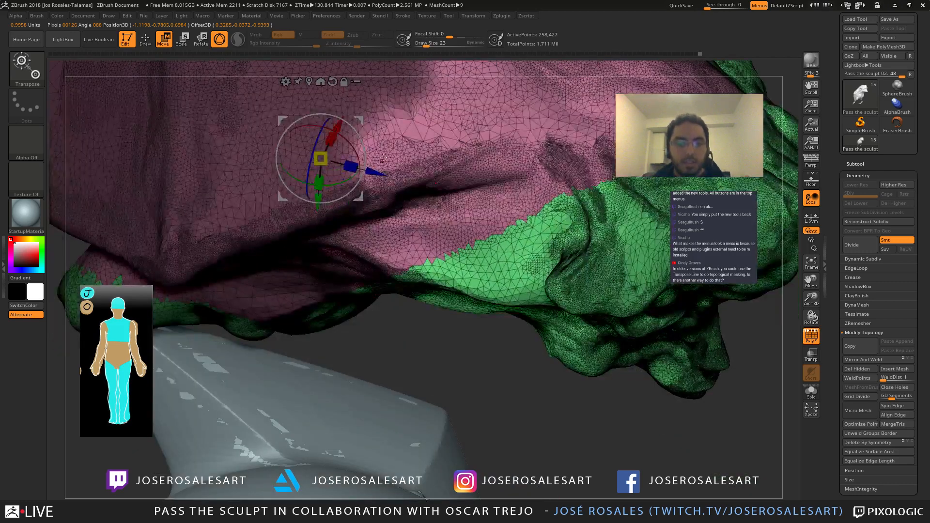
pyautogui.press('f')
pyautogui.keyDown('alt'); pyautogui.moveTo(383, 159); pyautogui.dragTo(466, 155, button='right'); pyautogui.keyUp('alt')
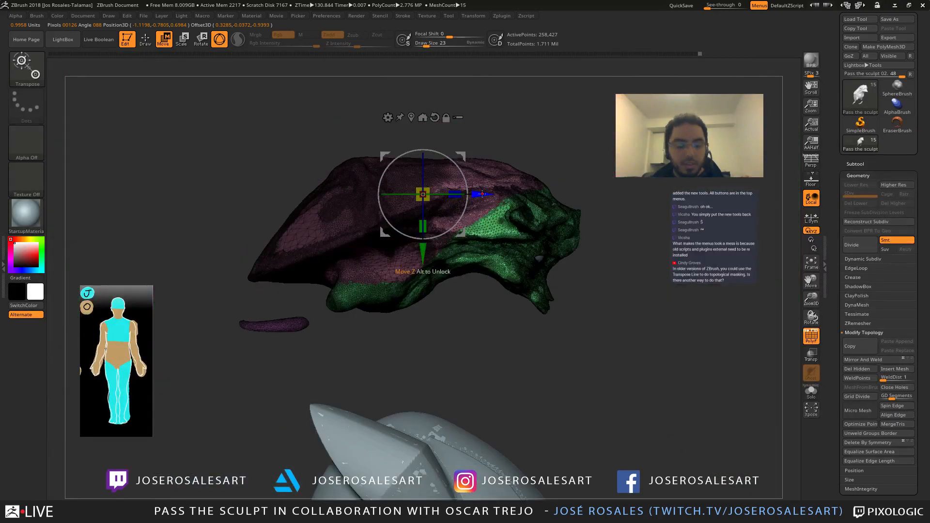
pyautogui.press('q')
pyautogui.moveTo(553, 237)
pyautogui.mouseDown(button='right')
pyautogui.moveTo(584, 231)
pyautogui.moveTo(424, 235)
pyautogui.moveTo(280, 254)
pyautogui.moveTo(455, 249)
pyautogui.mouseUp(button='right')
pyautogui.hotkey('shift', 'f')
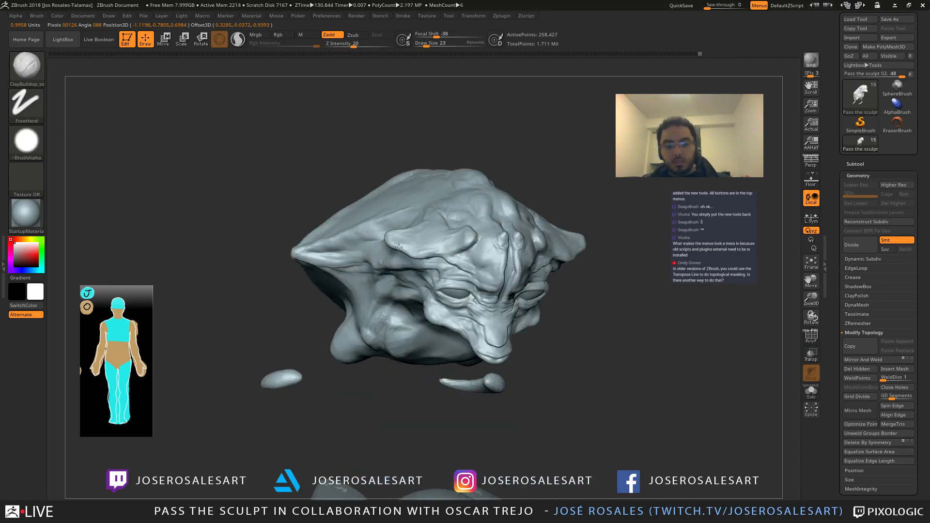
# Step: Build up folds on the side of the skull behind the forehead lobe with the ClayBuildup brush at draw size 30
pyautogui.moveTo(399, 247)
pyautogui.keyDown('alt'); pyautogui.mouseDown(button='right')
pyautogui.moveTo(346, 228)
pyautogui.moveTo(372, 242)
pyautogui.mouseUp(button='right'); pyautogui.keyUp('alt')
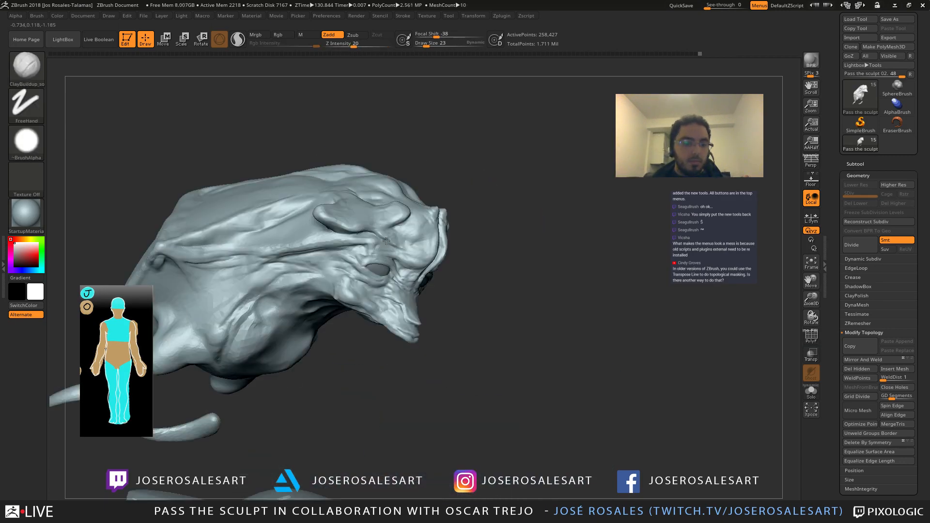
pyautogui.moveTo(234, 226); pyautogui.dragTo(343, 176, button='right')
pyautogui.press(']')
pyautogui.moveTo(330, 244); pyautogui.dragTo(145, 228, button='right')
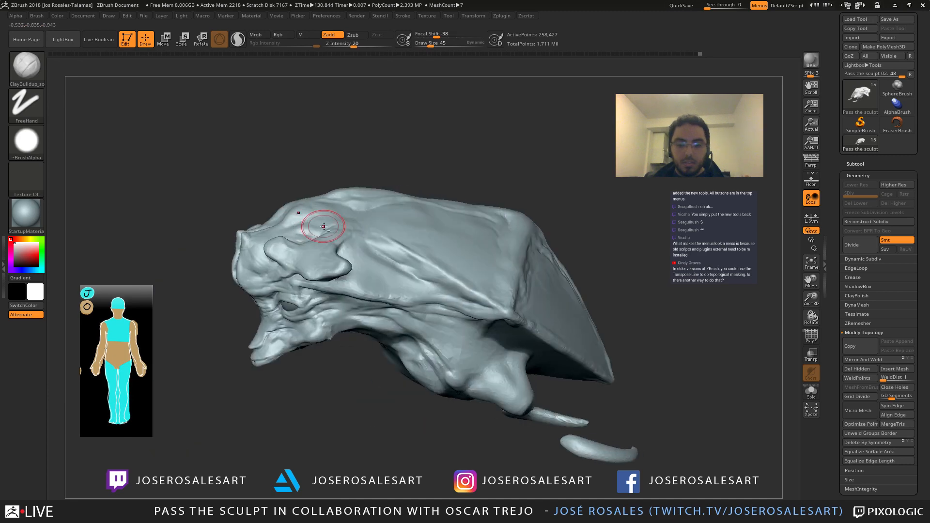
pyautogui.moveTo(316, 222); pyautogui.dragTo(412, 250, button='right')
pyautogui.moveTo(314, 248); pyautogui.dragTo(295, 272, button='right')
pyautogui.moveTo(245, 245)
pyautogui.keyDown('alt'); pyautogui.mouseDown(button='right')
pyautogui.moveTo(286, 264)
pyautogui.moveTo(258, 272)
pyautogui.mouseUp(button='right'); pyautogui.keyUp('alt')
pyautogui.press('[')
pyautogui.moveTo(273, 242); pyautogui.dragTo(260, 279)
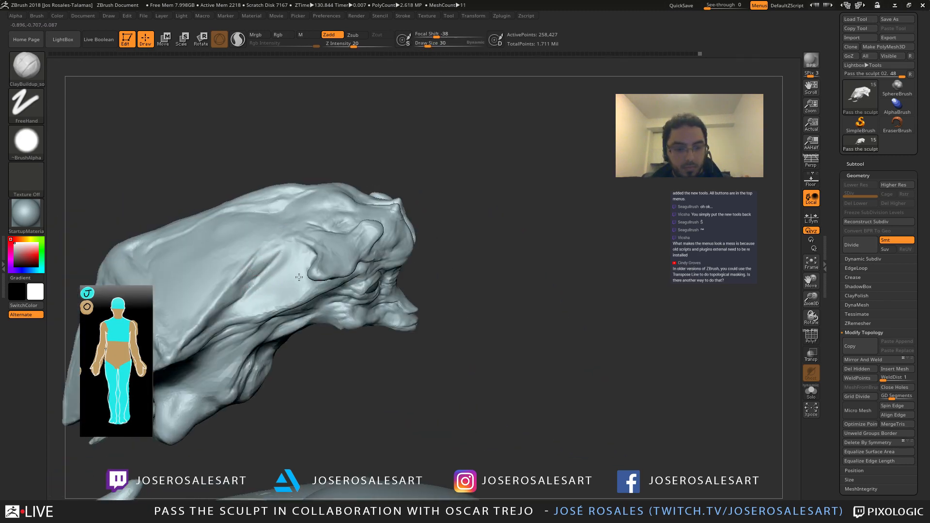
pyautogui.moveTo(299, 277); pyautogui.dragTo(254, 267, button='right')
pyautogui.keyDown('ctrl'); pyautogui.moveTo(254, 267); pyautogui.dragTo(241, 280, button='right'); pyautogui.keyUp('ctrl')
pyautogui.moveTo(275, 257); pyautogui.dragTo(250, 272)
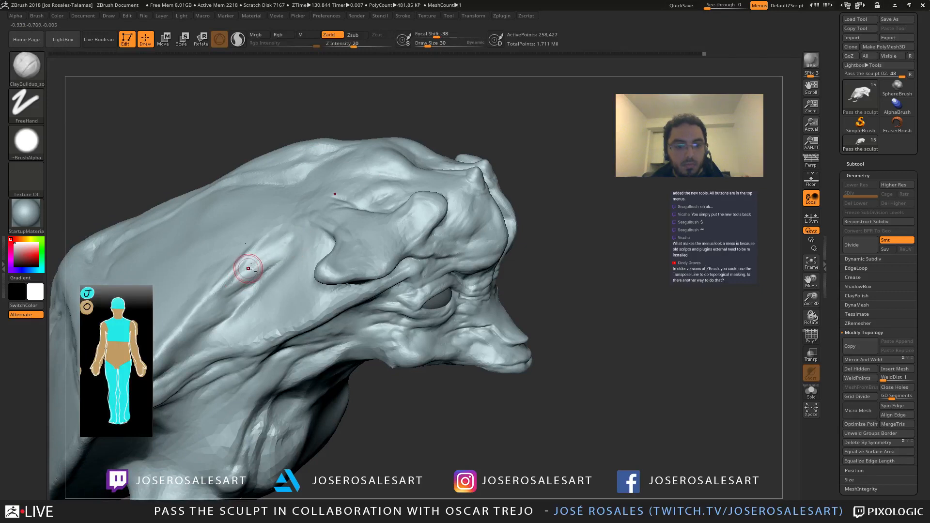
pyautogui.moveTo(256, 264)
pyautogui.keyDown('alt'); pyautogui.mouseDown(button='right')
pyautogui.moveTo(330, 268)
pyautogui.moveTo(310, 291)
pyautogui.mouseUp(button='right'); pyautogui.keyUp('alt')
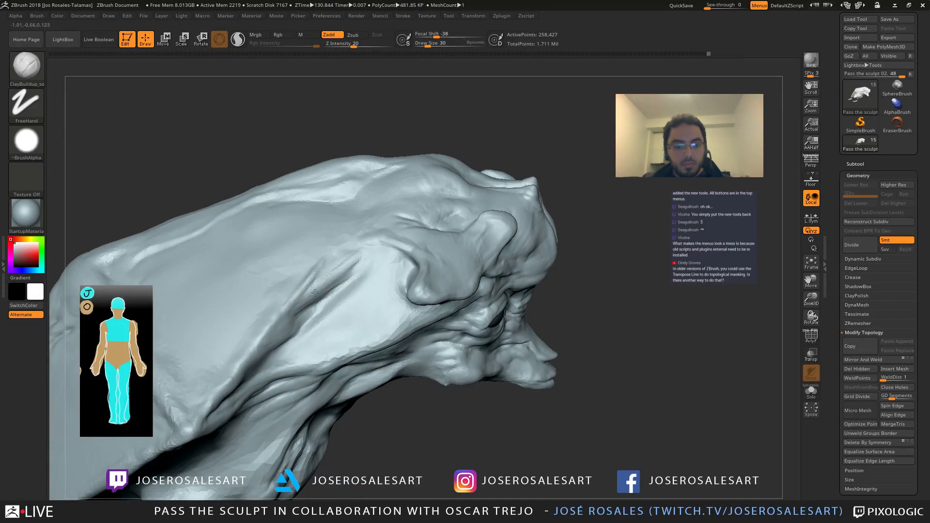
# Step: Carve creases between the folds behind the forehead lobe with the DamStandard brush at draw size 30, and smooth them
pyautogui.press('b')
pyautogui.press('d')
pyautogui.press('s')
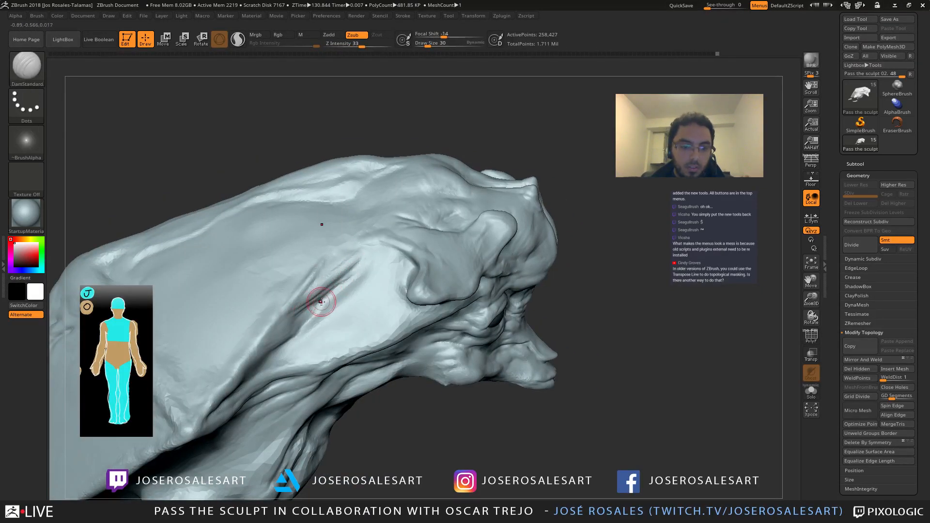
pyautogui.moveTo(321, 301)
pyautogui.mouseDown(button='right')
pyautogui.moveTo(298, 315)
pyautogui.moveTo(351, 253)
pyautogui.mouseUp(button='right')
pyautogui.moveTo(351, 251); pyautogui.dragTo(281, 318)
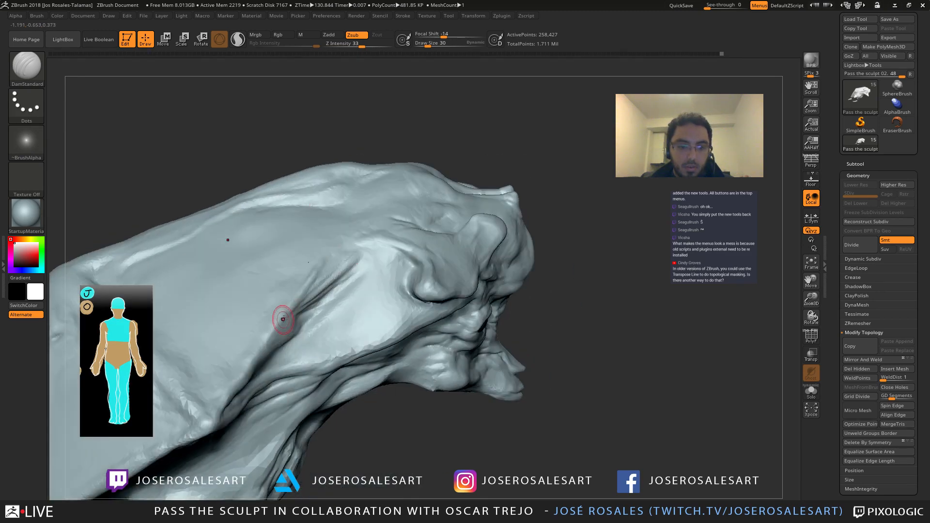
pyautogui.moveTo(335, 262)
pyautogui.mouseDown(button='right')
pyautogui.moveTo(277, 319)
pyautogui.moveTo(294, 319)
pyautogui.moveTo(324, 292)
pyautogui.mouseUp(button='right')
pyautogui.press('shift')
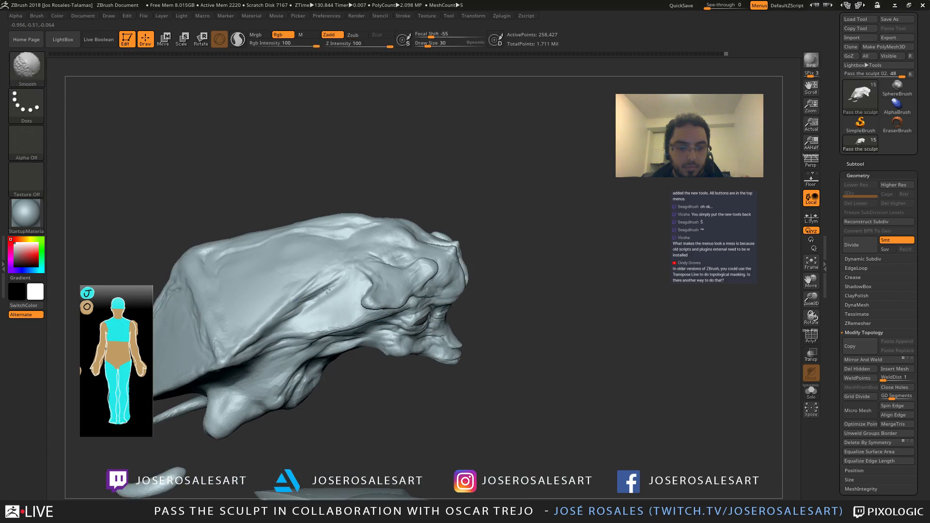
# Step: Set up the Standard brush at draw size 17 with its alpha turned off
pyautogui.moveTo(276, 321)
pyautogui.mouseDown(button='right')
pyautogui.moveTo(293, 286)
pyautogui.moveTo(270, 312)
pyautogui.moveTo(215, 204)
pyautogui.mouseUp(button='right')
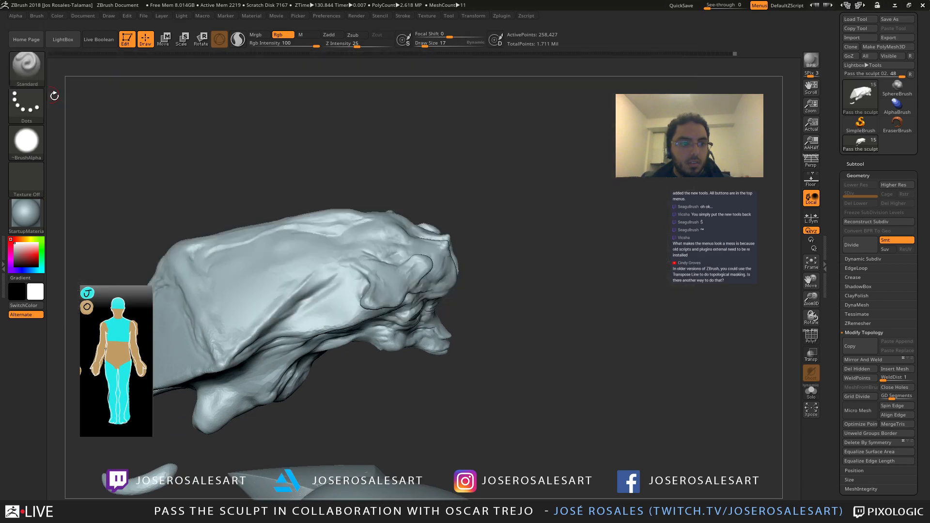
pyautogui.click(26, 143)
pyautogui.click(76, 151)
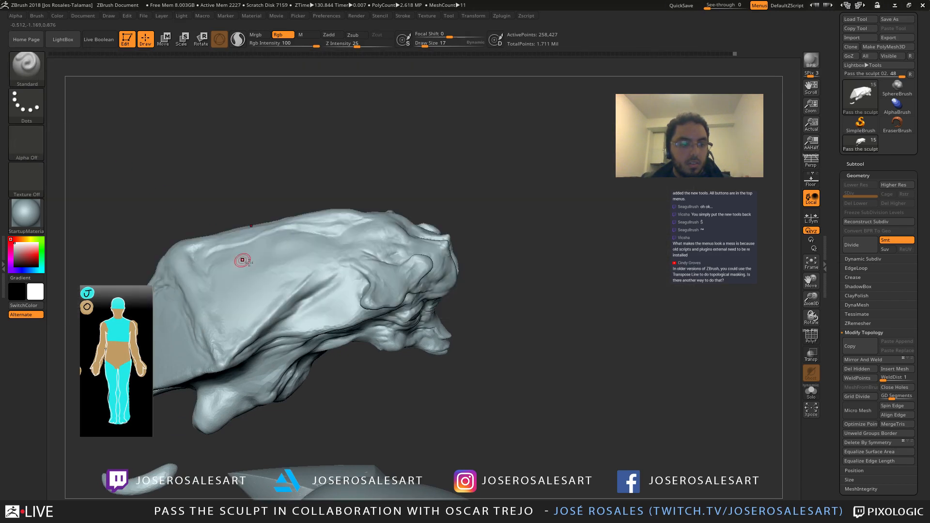
# Step: Set the Standard brush to Zadd with colour off and assign it the round BrushAlpha
pyautogui.keyDown('ctrl'); pyautogui.moveTo(243, 260); pyautogui.dragTo(273, 368, button='right'); pyautogui.keyUp('ctrl')
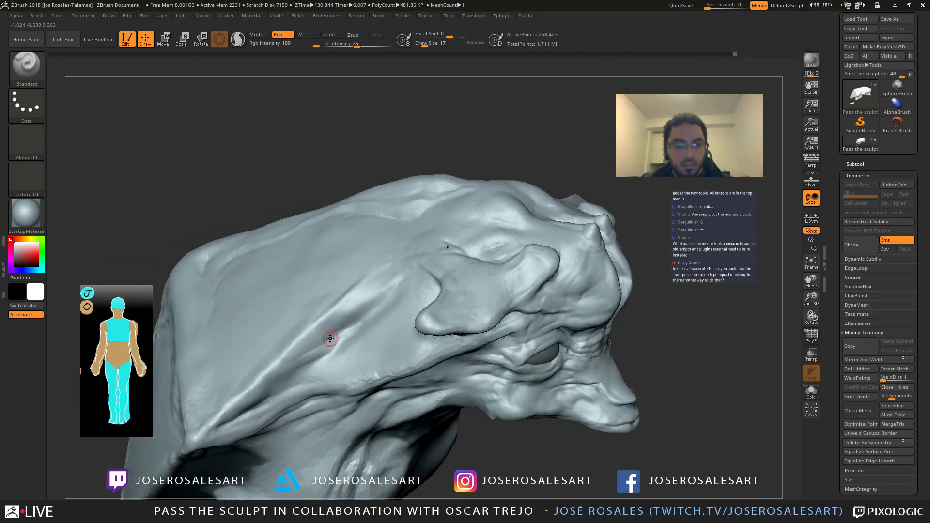
pyautogui.click(294, 39)
pyautogui.moveTo(353, 321); pyautogui.dragTo(155, 238, button='right')
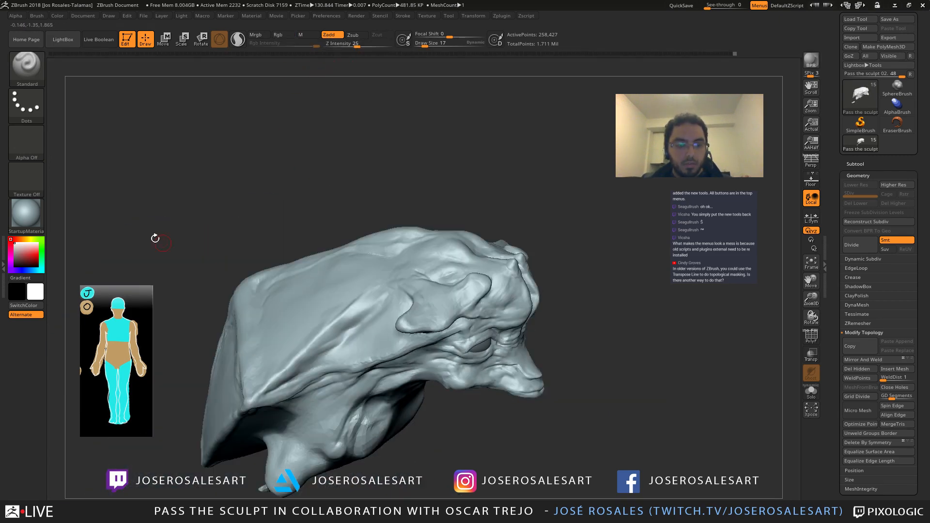
pyautogui.click(32, 146)
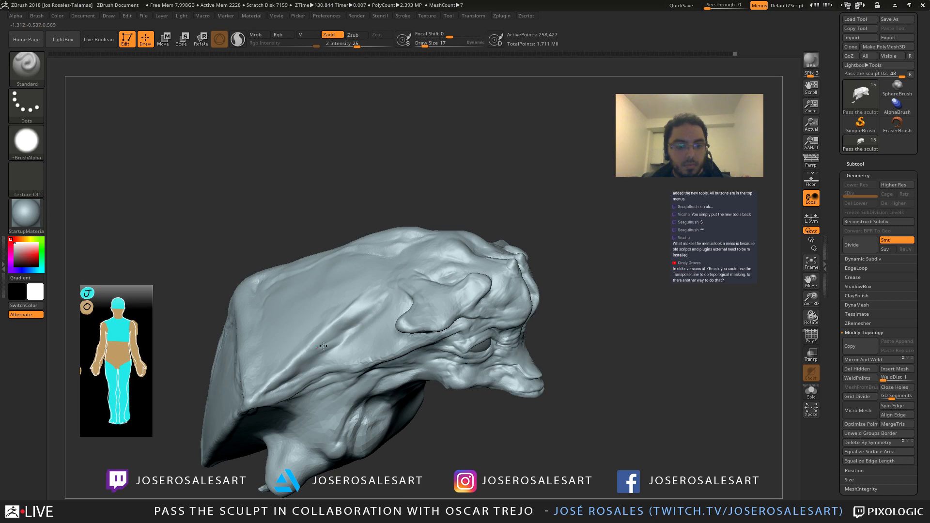
# Step: Build up and smooth the diagonal fold on the side of the skull, with Sculptris Pro mode on
pyautogui.moveTo(301, 357); pyautogui.dragTo(362, 311)
pyautogui.moveTo(312, 337)
pyautogui.mouseDown(button='right')
pyautogui.moveTo(356, 316)
pyautogui.moveTo(344, 327)
pyautogui.moveTo(354, 325)
pyautogui.moveTo(323, 274)
pyautogui.moveTo(326, 332)
pyautogui.mouseUp(button='right')
pyautogui.press('shift')
pyautogui.click(237, 40)
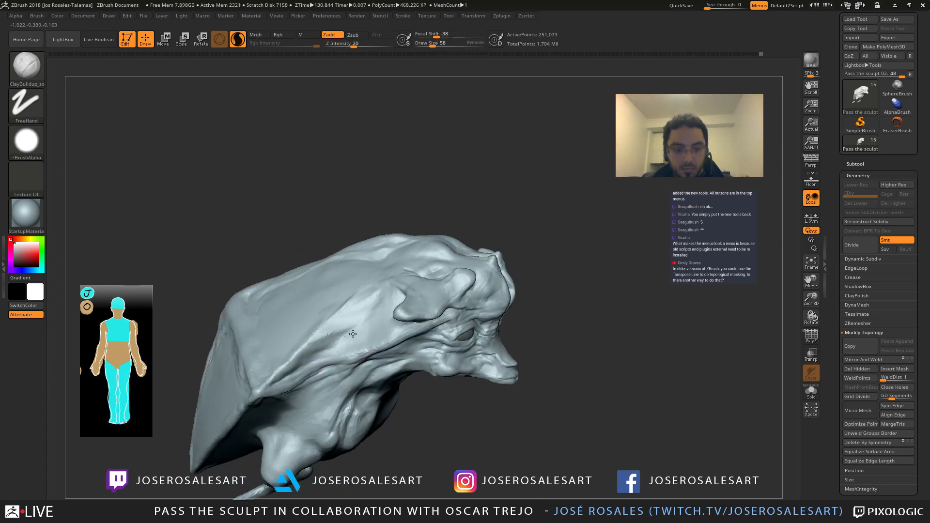
# Step: Switch to the Standard brush with Sculptris Pro off, and smooth the surface beside the folds behind the forehead lobe
pyautogui.moveTo(388, 291)
pyautogui.mouseDown(button='right')
pyautogui.moveTo(363, 334)
pyautogui.moveTo(350, 325)
pyautogui.moveTo(346, 334)
pyautogui.mouseUp(button='right')
pyautogui.press('b')
pyautogui.press('s')
pyautogui.press('t')
pyautogui.click(238, 40)
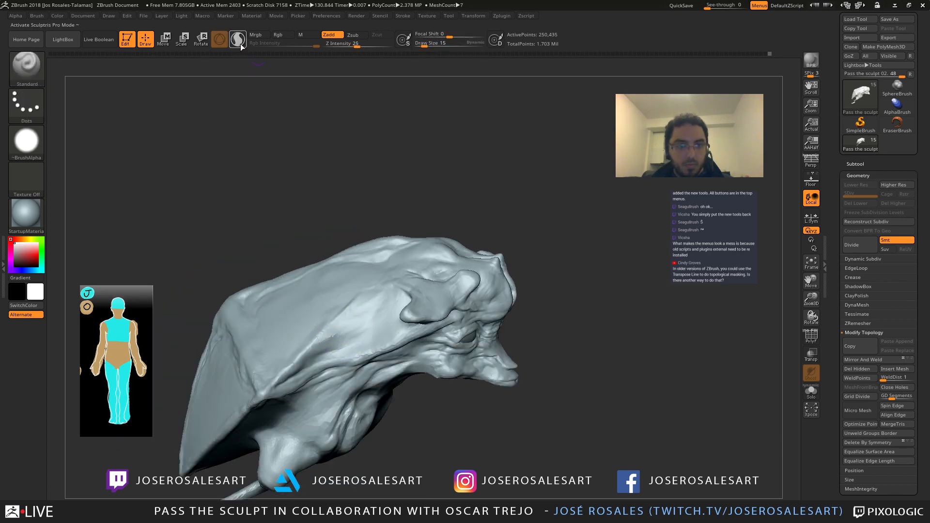
pyautogui.moveTo(380, 261)
pyautogui.mouseDown(button='right')
pyautogui.moveTo(404, 290)
pyautogui.moveTo(346, 312)
pyautogui.mouseUp(button='right')
pyautogui.moveTo(403, 306)
pyautogui.mouseDown(button='right')
pyautogui.moveTo(329, 338)
pyautogui.moveTo(397, 329)
pyautogui.moveTo(333, 342)
pyautogui.mouseUp(button='right')
pyautogui.moveTo(322, 268)
pyautogui.mouseDown(button='right')
pyautogui.moveTo(339, 331)
pyautogui.moveTo(323, 330)
pyautogui.moveTo(346, 264)
pyautogui.moveTo(359, 334)
pyautogui.mouseUp(button='right')
pyautogui.keyDown('shift'); pyautogui.moveTo(347, 297); pyautogui.dragTo(344, 304); pyautogui.keyUp('shift')
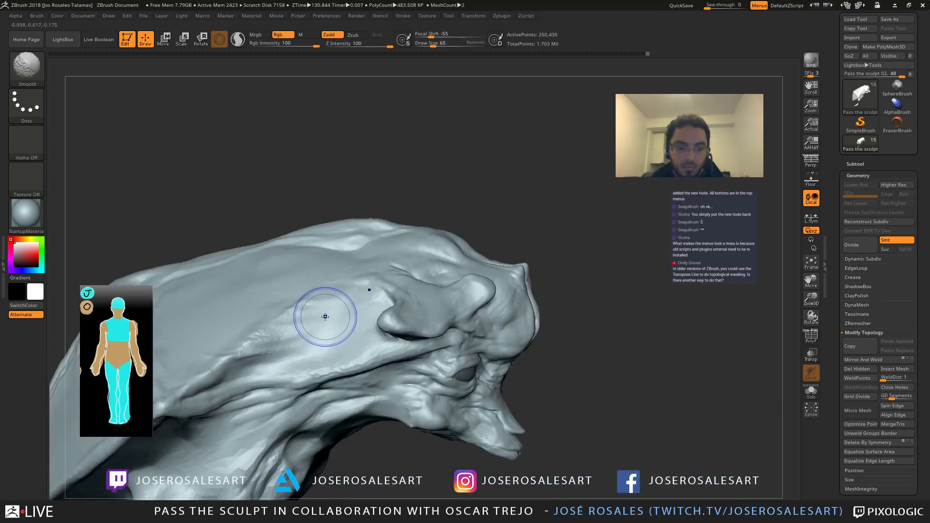
# Step: Carve creases into the folds on the side of the skull with DamStandard at draw size 21 and Sculptris Pro on
pyautogui.moveTo(325, 316); pyautogui.dragTo(237, 360, button='right')
pyautogui.press('b')
pyautogui.press('d')
pyautogui.press('s')
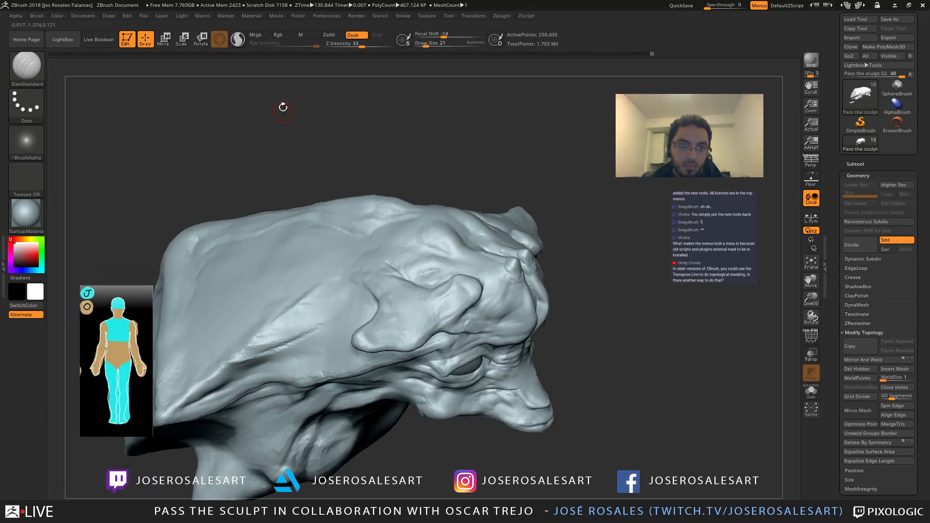
pyautogui.click(237, 40)
pyautogui.moveTo(310, 303)
pyautogui.mouseDown(button='right')
pyautogui.moveTo(334, 306)
pyautogui.moveTo(335, 321)
pyautogui.mouseUp(button='right')
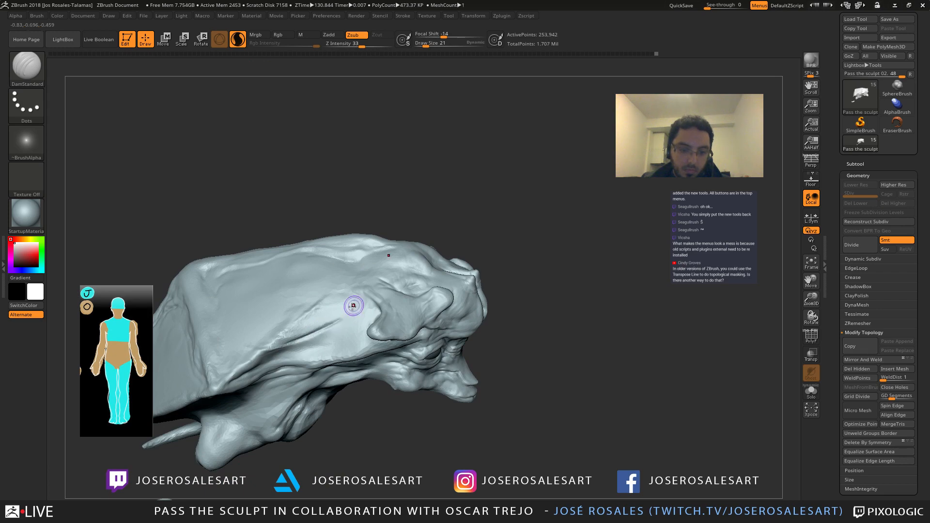
pyautogui.moveTo(295, 333)
pyautogui.mouseDown(button='right')
pyautogui.moveTo(320, 319)
pyautogui.moveTo(328, 305)
pyautogui.moveTo(320, 303)
pyautogui.moveTo(333, 316)
pyautogui.moveTo(367, 311)
pyautogui.mouseUp(button='right')
# Step: Raise thin ridges along the folds behind the forehead lobe with the Standard brush at draw size 21, and smooth their ends
pyautogui.press('b')
pyautogui.press('s')
pyautogui.press('t')
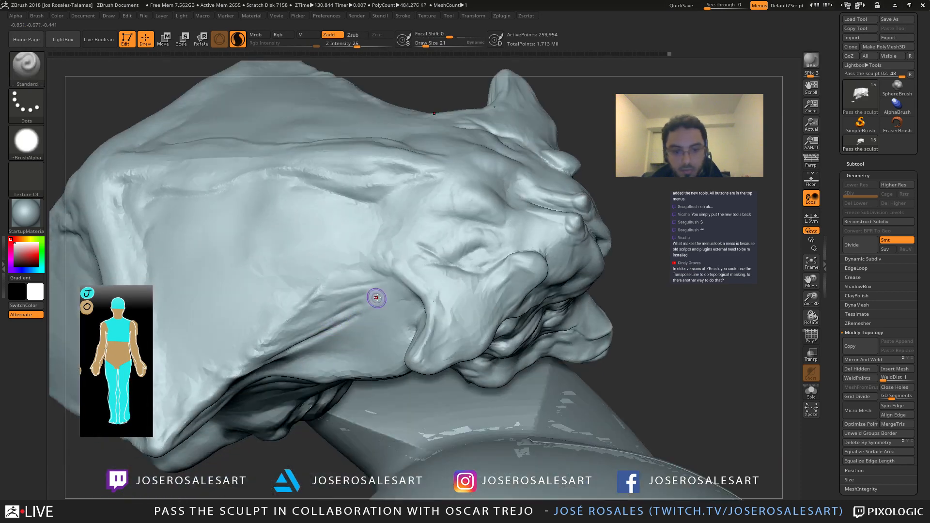
pyautogui.moveTo(377, 298); pyautogui.dragTo(378, 297)
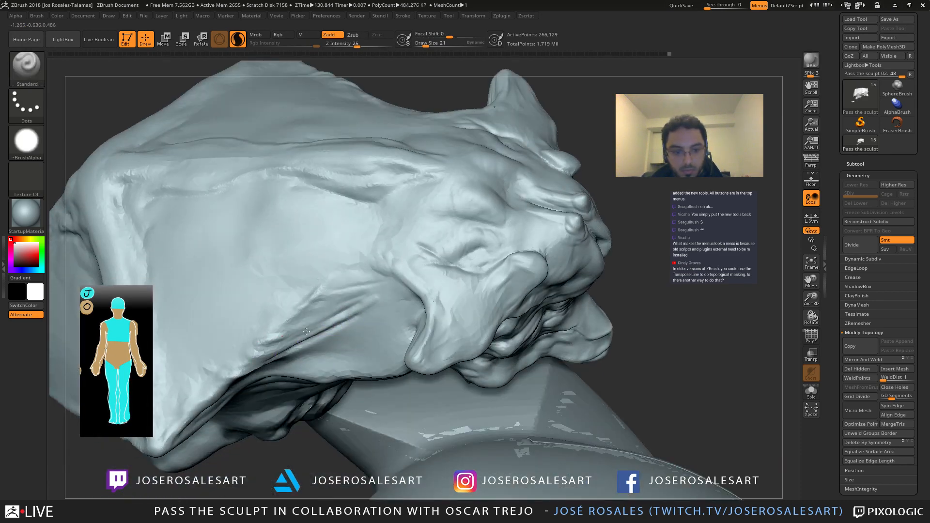
pyautogui.moveTo(254, 345); pyautogui.dragTo(367, 300)
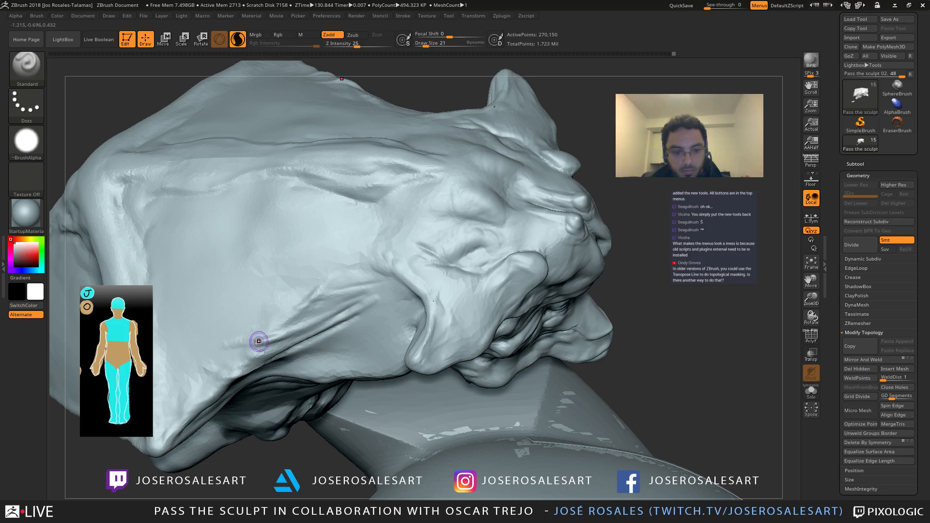
pyautogui.moveTo(221, 343)
pyautogui.mouseDown(button='right')
pyautogui.moveTo(206, 275)
pyautogui.moveTo(207, 307)
pyautogui.moveTo(252, 324)
pyautogui.mouseUp(button='right')
pyautogui.keyDown('shift'); pyautogui.moveTo(250, 330); pyautogui.dragTo(246, 334); pyautogui.keyUp('shift')
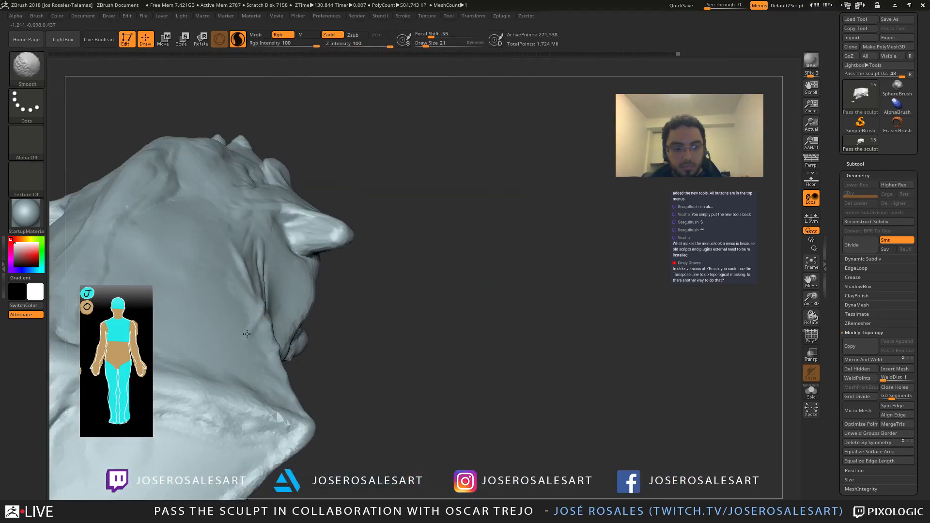
pyautogui.moveTo(247, 334); pyautogui.dragTo(266, 313, button='right')
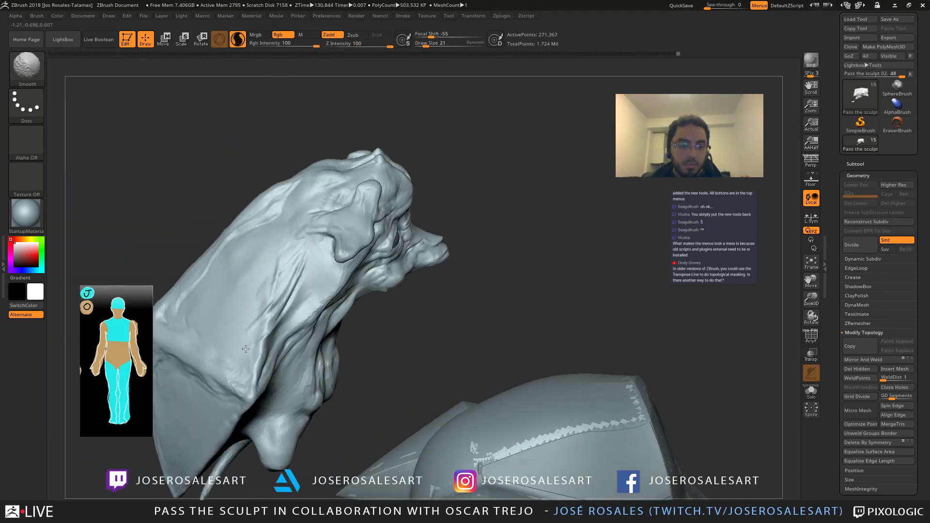
# Step: Extend the side folds toward the skull's rear corner with the Standard brush, enlarging it to draw size 26, and smooth them
pyautogui.moveTo(246, 349)
pyautogui.keyDown('ctrl'); pyautogui.mouseDown(button='right')
pyautogui.moveTo(270, 228)
pyautogui.moveTo(291, 275)
pyautogui.moveTo(288, 295)
pyautogui.mouseUp(button='right'); pyautogui.keyUp('ctrl')
pyautogui.moveTo(288, 294); pyautogui.dragTo(266, 309)
pyautogui.moveTo(263, 311)
pyautogui.keyDown('ctrl'); pyautogui.mouseDown(button='right')
pyautogui.moveTo(242, 324)
pyautogui.moveTo(258, 325)
pyautogui.mouseUp(button='right'); pyautogui.keyUp('ctrl')
pyautogui.moveTo(257, 324)
pyautogui.keyDown('shift'); pyautogui.mouseDown()
pyautogui.moveTo(249, 321)
pyautogui.moveTo(252, 331)
pyautogui.mouseUp(); pyautogui.keyUp('shift')
pyautogui.press(']')
pyautogui.press(']')
pyautogui.press(']')
pyautogui.moveTo(264, 341)
pyautogui.mouseDown(button='right')
pyautogui.moveTo(249, 321)
pyautogui.moveTo(279, 317)
pyautogui.mouseUp(button='right')
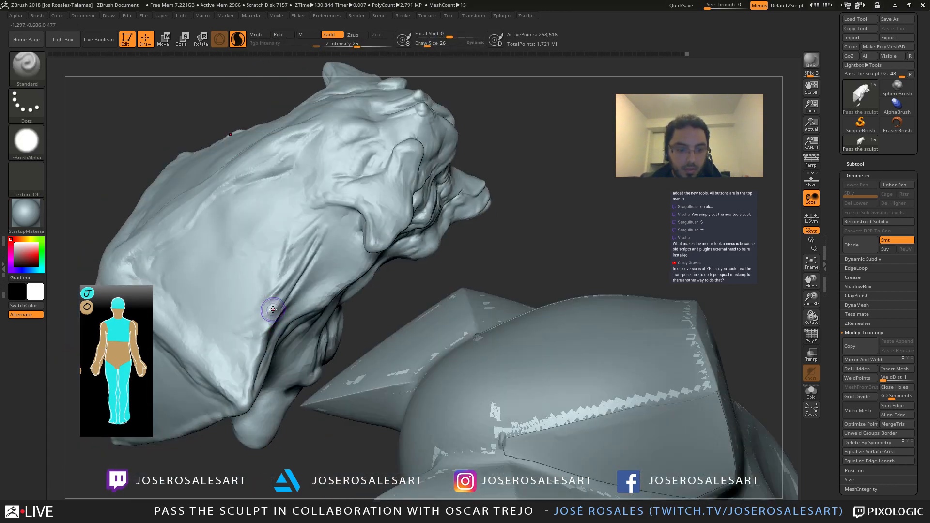
pyautogui.moveTo(220, 276); pyautogui.dragTo(253, 307, button='right')
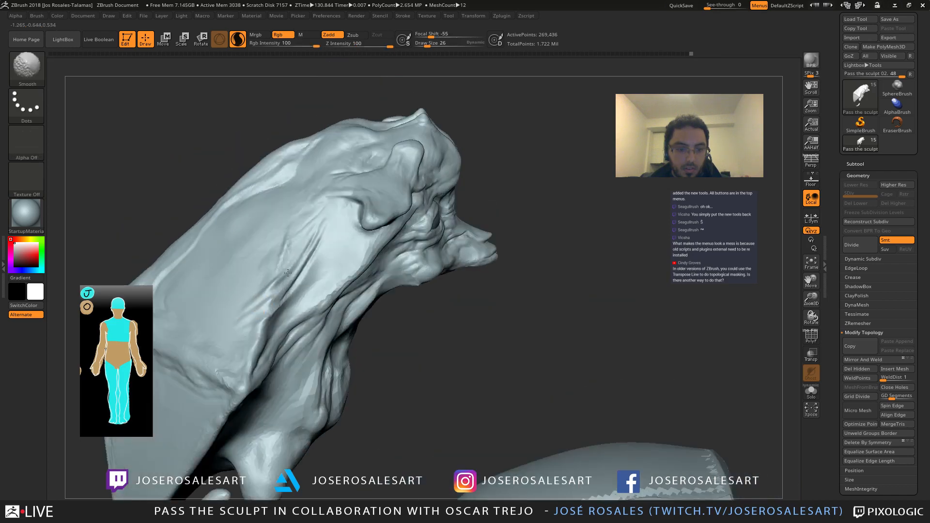
pyautogui.moveTo(285, 277)
pyautogui.mouseDown(button='right')
pyautogui.moveTo(342, 256)
pyautogui.moveTo(319, 280)
pyautogui.moveTo(328, 268)
pyautogui.moveTo(330, 285)
pyautogui.moveTo(366, 266)
pyautogui.moveTo(399, 270)
pyautogui.moveTo(199, 259)
pyautogui.moveTo(332, 239)
pyautogui.moveTo(321, 311)
pyautogui.moveTo(270, 259)
pyautogui.mouseUp(button='right')
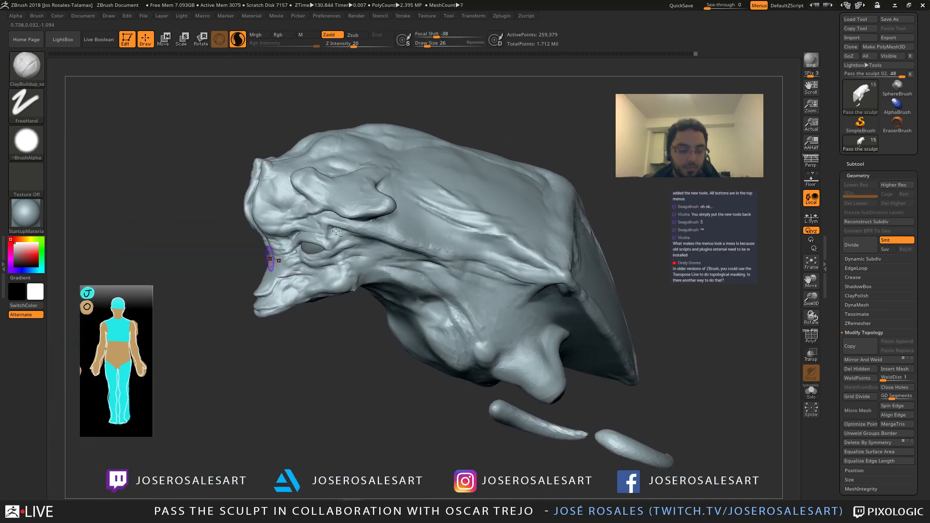
# Step: Carve creases behind the eye and along the side of the head with the DamStandard brush at draw size 15
pyautogui.press('b')
pyautogui.press('d')
pyautogui.press('s')
pyautogui.press('s')
pyautogui.moveTo(359, 272); pyautogui.dragTo(356, 272)
pyautogui.moveTo(355, 272); pyautogui.dragTo(383, 256, button='right')
pyautogui.moveTo(383, 256)
pyautogui.keyDown('ctrl'); pyautogui.mouseDown(button='right')
pyautogui.moveTo(373, 269)
pyautogui.moveTo(351, 258)
pyautogui.mouseUp(button='right'); pyautogui.keyUp('ctrl')
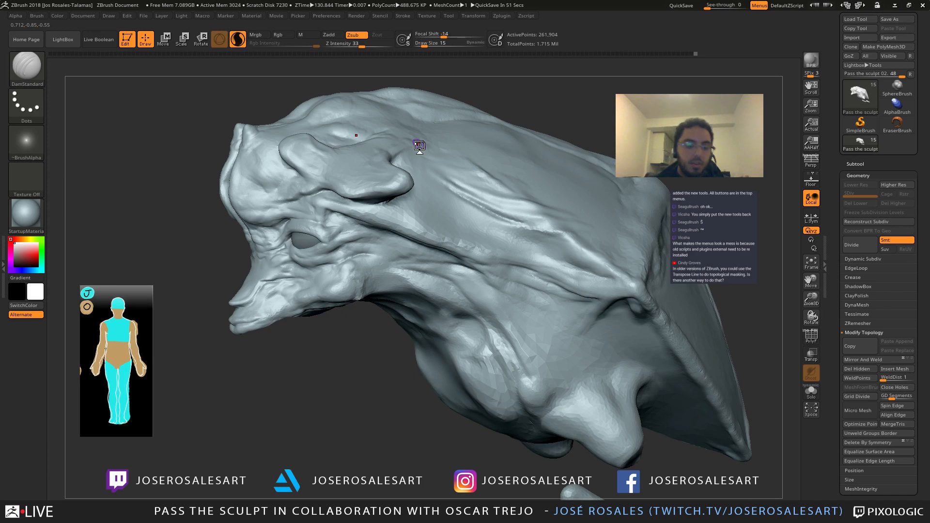
pyautogui.moveTo(447, 233); pyautogui.dragTo(489, 177, button='right')
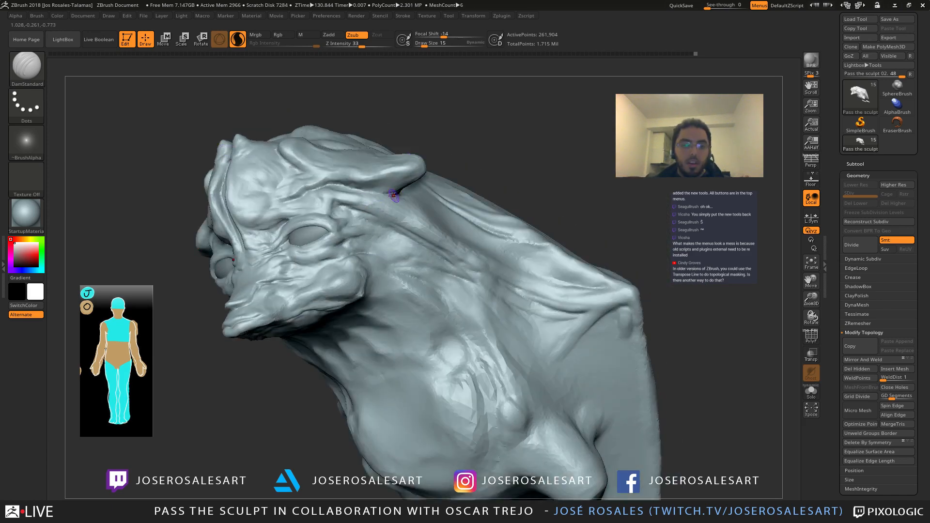
# Step: Adjust the area under the forehead lobe with the Move Topological brush at draw size 15, and check the head from several sides
pyautogui.moveTo(392, 196); pyautogui.dragTo(339, 208, button='right')
pyautogui.press('b')
pyautogui.press('m')
pyautogui.press('t')
pyautogui.moveTo(394, 201)
pyautogui.mouseDown(button='right')
pyautogui.moveTo(361, 203)
pyautogui.moveTo(391, 197)
pyautogui.moveTo(402, 222)
pyautogui.mouseUp(button='right')
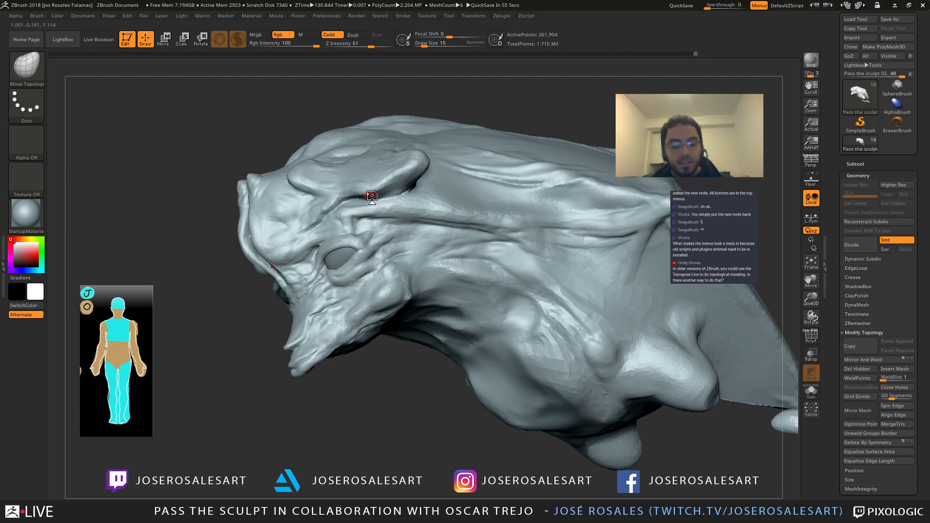
pyautogui.moveTo(372, 196); pyautogui.dragTo(376, 231, button='right')
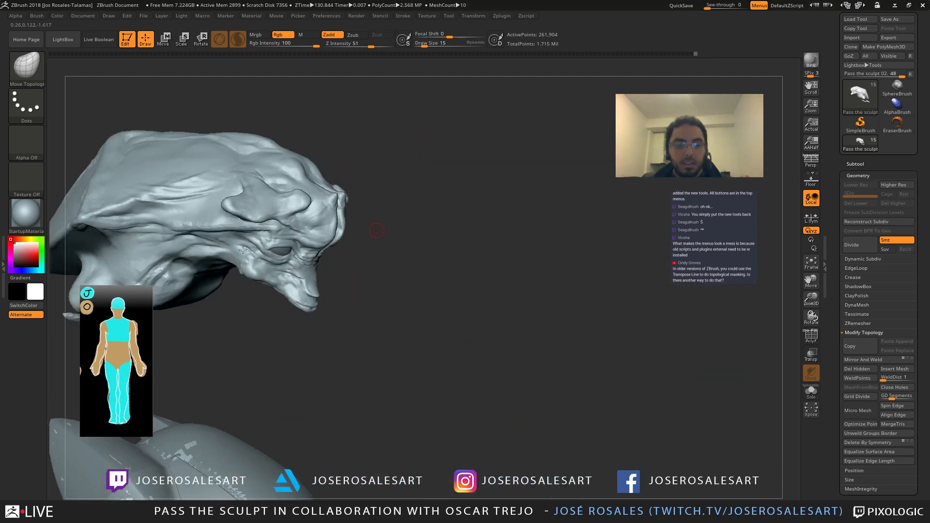
pyautogui.moveTo(243, 250)
pyautogui.keyDown('ctrl'); pyautogui.mouseDown(button='right')
pyautogui.moveTo(223, 269)
pyautogui.moveTo(302, 270)
pyautogui.mouseUp(button='right'); pyautogui.keyUp('ctrl')
pyautogui.moveTo(204, 288); pyautogui.dragTo(173, 247, button='right')
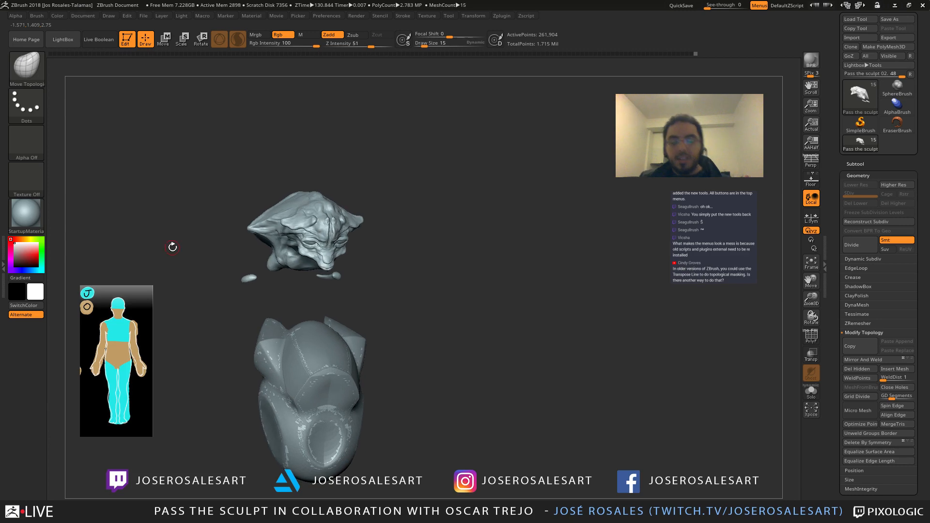
pyautogui.keyDown('alt'); pyautogui.moveTo(236, 224); pyautogui.dragTo(357, 255, button='right'); pyautogui.keyUp('alt')
pyautogui.keyDown('ctrl'); pyautogui.moveTo(356, 255); pyautogui.dragTo(413, 272, button='right'); pyautogui.keyUp('ctrl')
pyautogui.moveTo(164, 245); pyautogui.dragTo(374, 244, button='right')
# Step: Carve broader creases on the side of the head and neck with the DamStandard brush at draw size 39
pyautogui.press('b')
pyautogui.press('d')
pyautogui.press('s')
pyautogui.press('s')
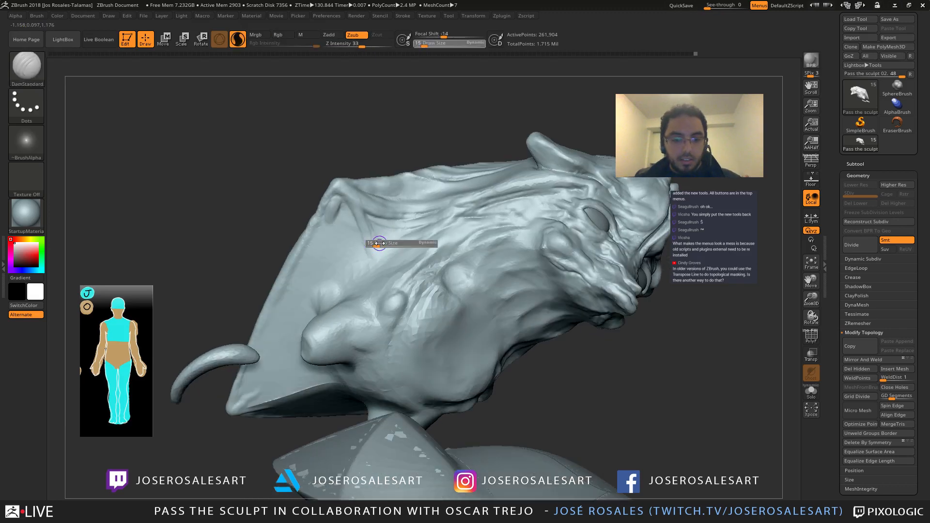
pyautogui.moveTo(375, 245); pyautogui.dragTo(381, 245)
pyautogui.moveTo(380, 245)
pyautogui.mouseDown(button='right')
pyautogui.moveTo(397, 252)
pyautogui.moveTo(411, 232)
pyautogui.moveTo(314, 238)
pyautogui.moveTo(484, 253)
pyautogui.moveTo(454, 254)
pyautogui.mouseUp(button='right')
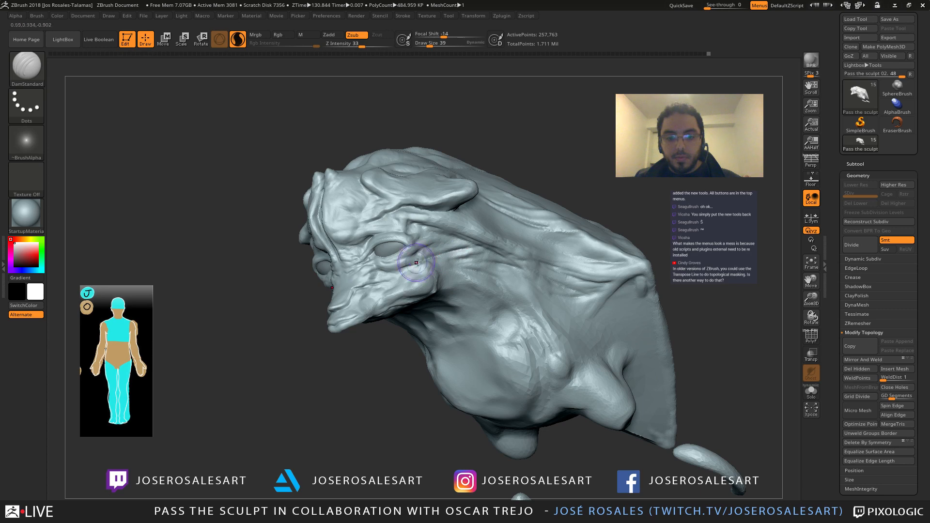
# Step: Build up the folds behind the eye with the ClayBuildup brush at draw size 17, and smooth them
pyautogui.press('b')
pyautogui.press('c')
pyautogui.press('b')
pyautogui.moveTo(403, 255)
pyautogui.mouseDown(button='right')
pyautogui.moveTo(448, 257)
pyautogui.moveTo(462, 245)
pyautogui.mouseUp(button='right')
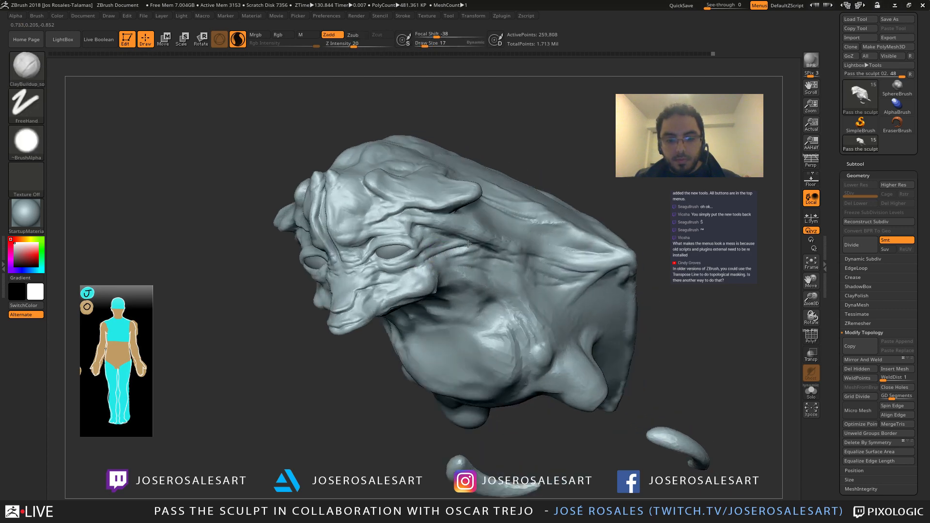
pyautogui.moveTo(407, 258)
pyautogui.mouseDown(button='right')
pyautogui.moveTo(362, 265)
pyautogui.moveTo(285, 247)
pyautogui.moveTo(292, 234)
pyautogui.moveTo(314, 242)
pyautogui.moveTo(329, 229)
pyautogui.moveTo(361, 238)
pyautogui.moveTo(348, 231)
pyautogui.moveTo(330, 241)
pyautogui.moveTo(360, 247)
pyautogui.moveTo(424, 220)
pyautogui.moveTo(399, 264)
pyautogui.moveTo(409, 250)
pyautogui.mouseUp(button='right')
pyautogui.press('shift')
# Step: Sculpt wrinkles running back from the eye with the Standard brush at draw size 23, and smooth them on both sides
pyautogui.press('b')
pyautogui.press('s')
pyautogui.press('t')
pyautogui.moveTo(410, 257); pyautogui.dragTo(398, 247)
pyautogui.moveTo(397, 249); pyautogui.dragTo(409, 243)
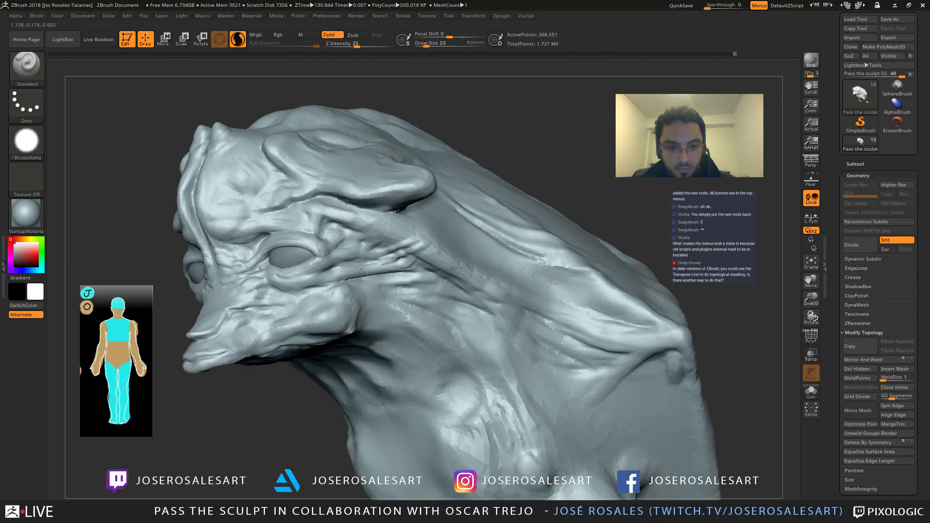
pyautogui.moveTo(434, 248)
pyautogui.mouseDown()
pyautogui.moveTo(418, 261)
pyautogui.moveTo(430, 249)
pyautogui.mouseUp()
pyautogui.press('shift')
pyautogui.moveTo(431, 249)
pyautogui.mouseDown(button='right')
pyautogui.moveTo(465, 261)
pyautogui.moveTo(424, 241)
pyautogui.moveTo(229, 267)
pyautogui.mouseUp(button='right')
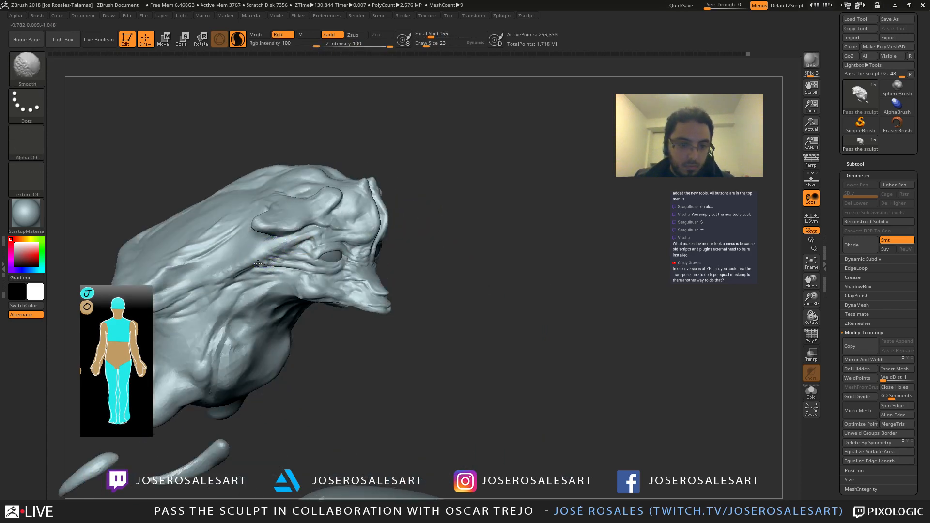
pyautogui.keyDown('shift'); pyautogui.moveTo(258, 263); pyautogui.dragTo(265, 259); pyautogui.keyUp('shift')
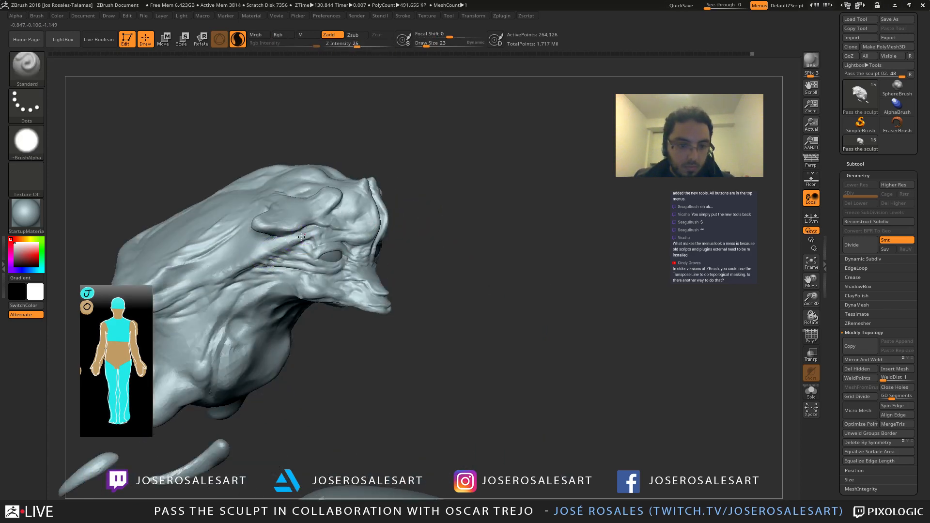
# Step: Add ridges between the eye wrinkles and the forehead lobe with the Standard brush at draw size 23
pyautogui.moveTo(195, 270); pyautogui.dragTo(219, 271, button='right')
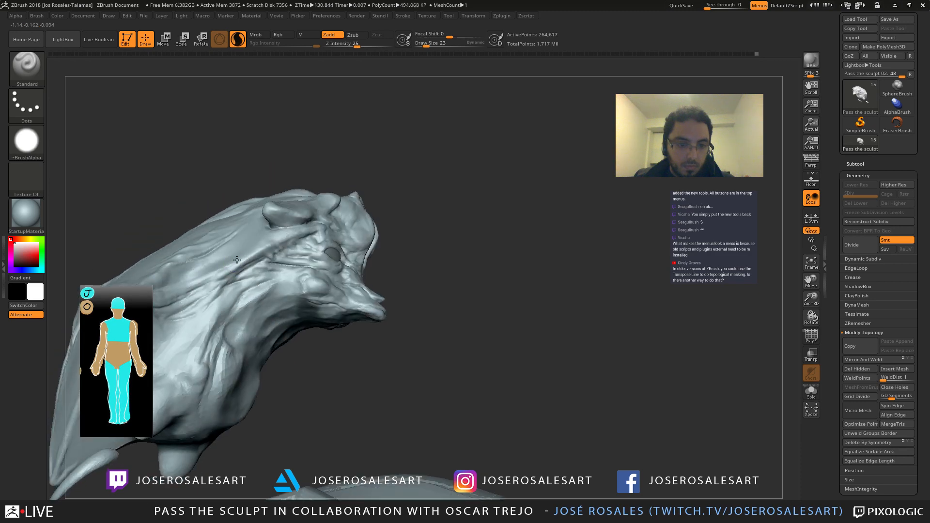
pyautogui.moveTo(219, 272); pyautogui.dragTo(235, 255)
pyautogui.moveTo(235, 255); pyautogui.dragTo(282, 249, button='right')
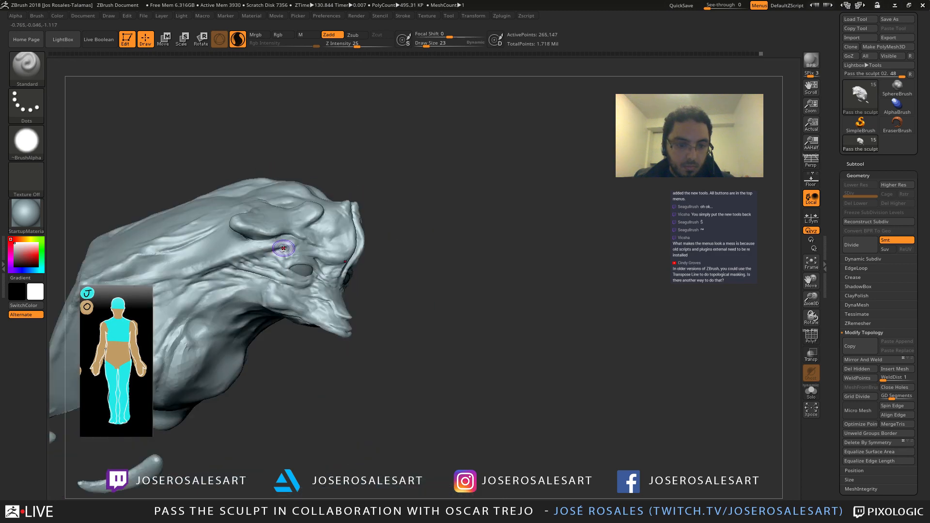
pyautogui.moveTo(282, 249); pyautogui.dragTo(262, 249)
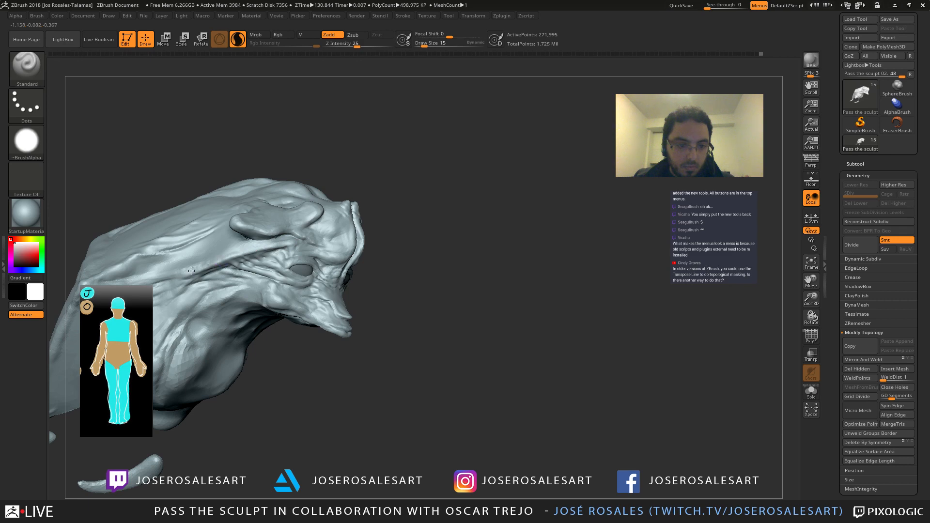
# Step: Draw finer folds along the side of the skull toward the back with the Standard brush at draw size 15
pyautogui.moveTo(148, 276); pyautogui.dragTo(125, 283)
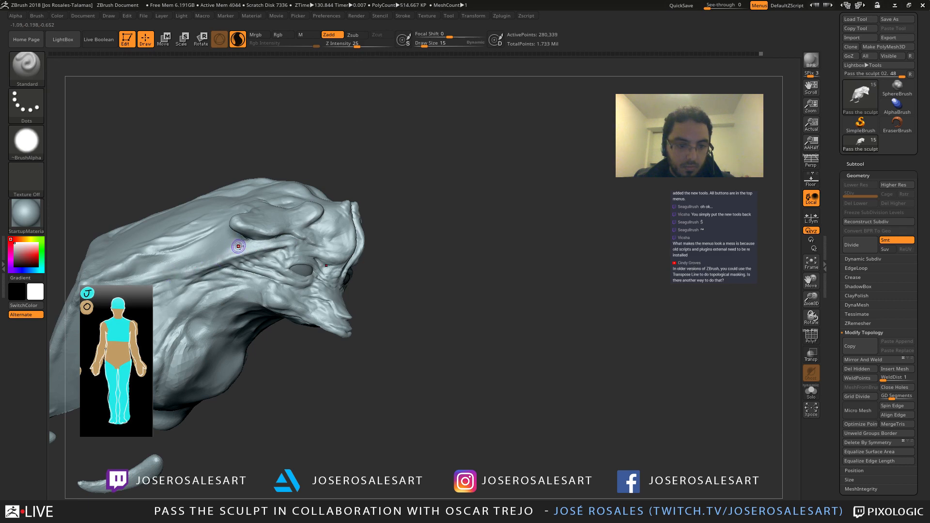
pyautogui.moveTo(238, 246); pyautogui.dragTo(214, 264, button='right')
pyautogui.moveTo(153, 272); pyautogui.dragTo(117, 285)
pyautogui.moveTo(117, 285); pyautogui.dragTo(133, 279, button='right')
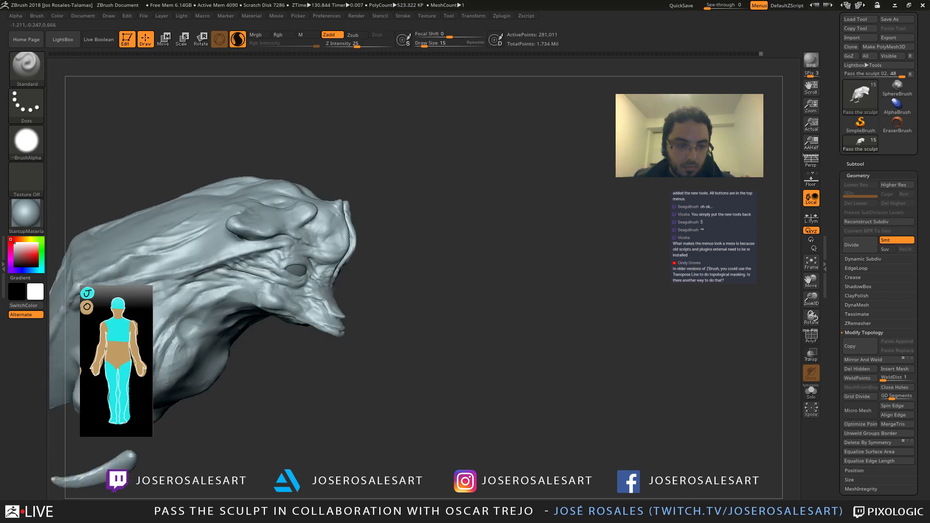
pyautogui.moveTo(90, 284); pyautogui.dragTo(180, 268)
pyautogui.moveTo(237, 257); pyautogui.dragTo(228, 281, button='right')
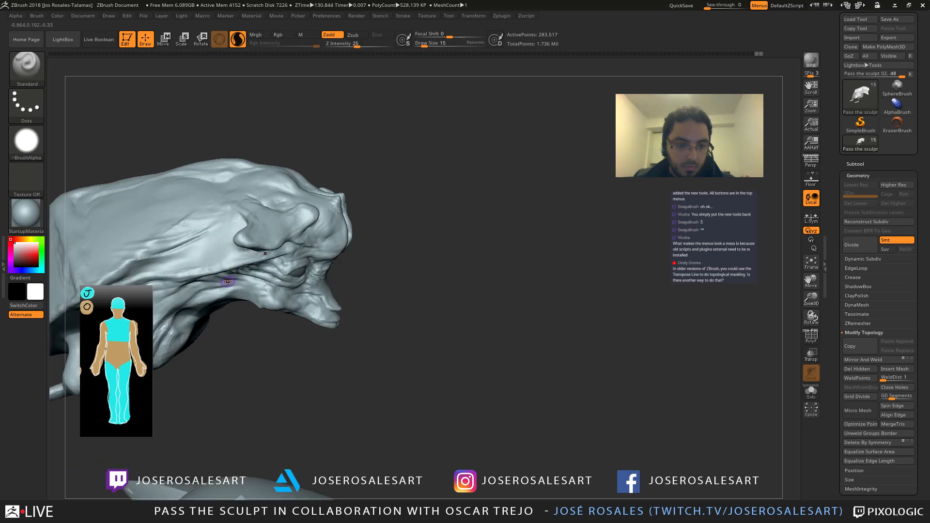
pyautogui.moveTo(276, 253); pyautogui.dragTo(178, 272, button='right')
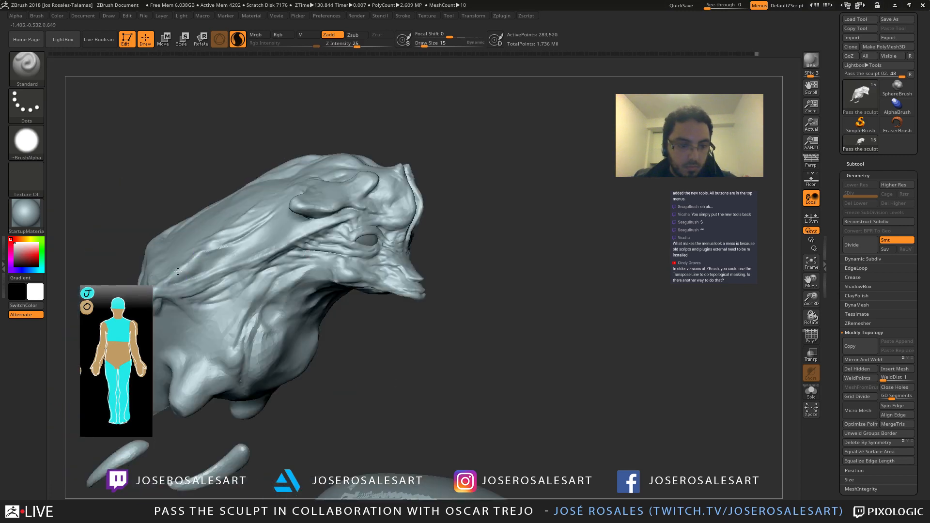
# Step: Build up the folds on the rear side of the skull with the ClayBuildup brush at draw size 28, and smooth them
pyautogui.press('1')
pyautogui.moveTo(197, 270)
pyautogui.mouseDown()
pyautogui.moveTo(182, 277)
pyautogui.moveTo(195, 264)
pyautogui.mouseUp()
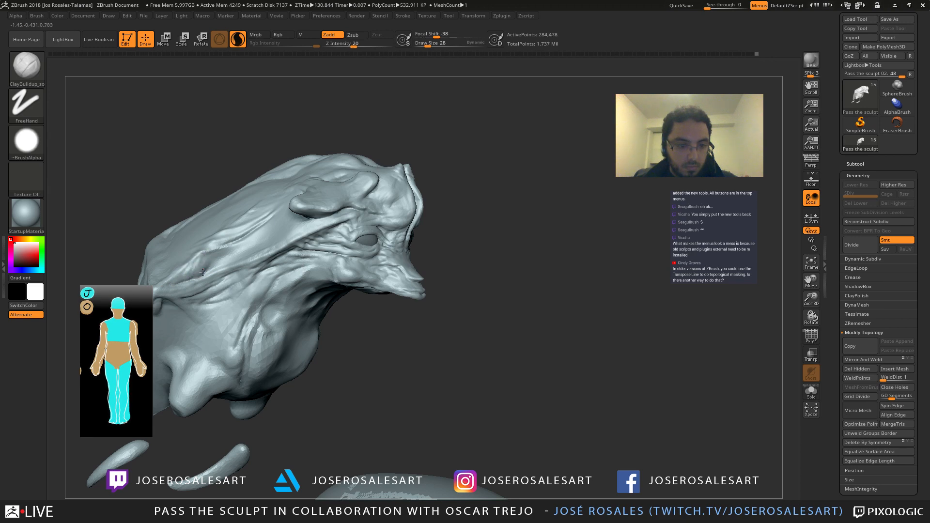
pyautogui.moveTo(223, 261); pyautogui.dragTo(265, 252, button='right')
pyautogui.keyDown('shift'); pyautogui.moveTo(218, 265); pyautogui.dragTo(198, 269); pyautogui.keyUp('shift')
pyautogui.moveTo(203, 267)
pyautogui.mouseDown(button='right')
pyautogui.moveTo(122, 264)
pyautogui.moveTo(193, 236)
pyautogui.moveTo(335, 263)
pyautogui.mouseUp(button='right')
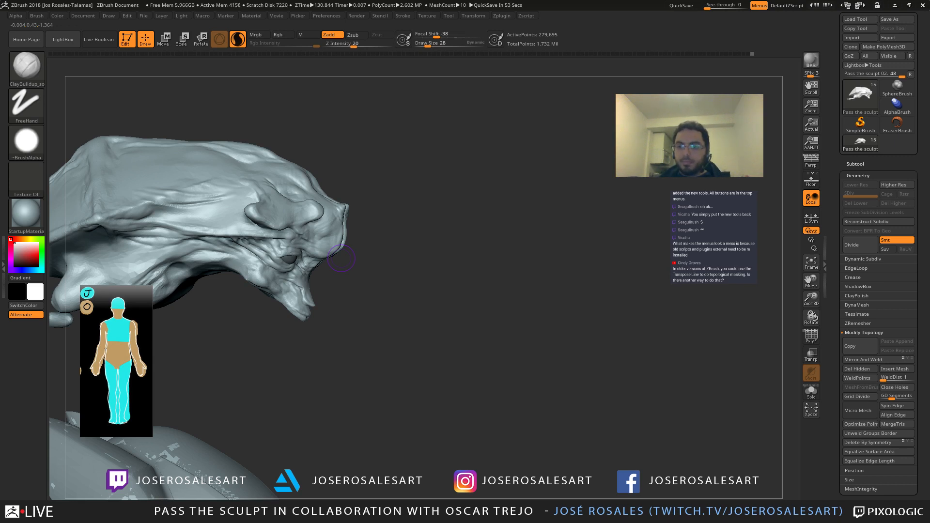
# Step: Carve wrinkles along the side of the skull behind the forehead lobe with the DamStandard brush at draw size 23, and smooth them
pyautogui.moveTo(418, 317)
pyautogui.mouseDown()
pyautogui.moveTo(315, 271)
pyautogui.moveTo(318, 256)
pyautogui.moveTo(294, 264)
pyautogui.mouseUp()
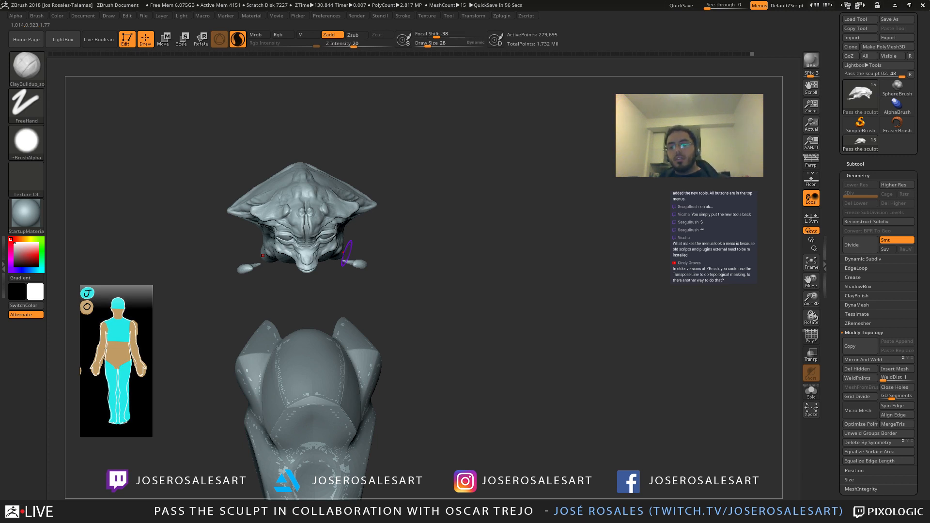
pyautogui.keyDown('alt'); pyautogui.click(346, 253); pyautogui.keyUp('alt')
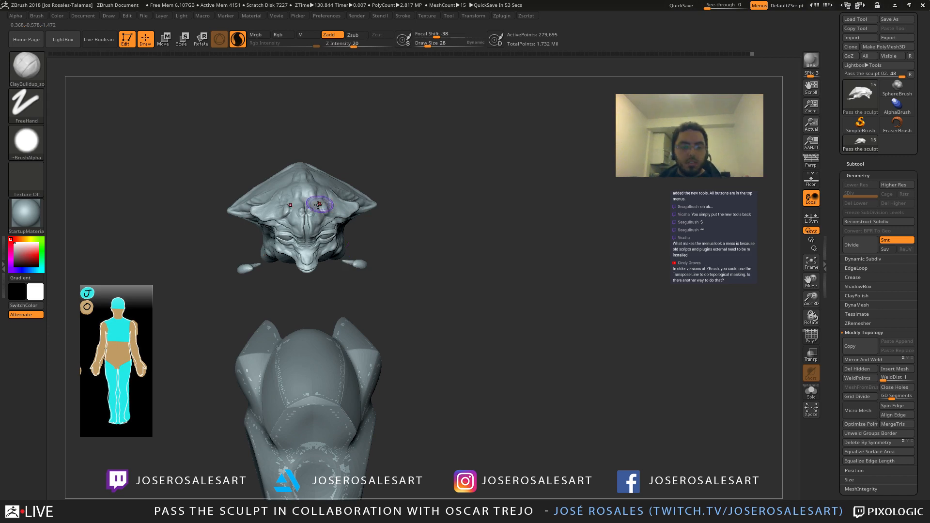
pyautogui.press('f')
pyautogui.moveTo(436, 228)
pyautogui.mouseDown()
pyautogui.moveTo(304, 231)
pyautogui.moveTo(395, 243)
pyautogui.moveTo(380, 217)
pyautogui.moveTo(442, 218)
pyautogui.mouseUp()
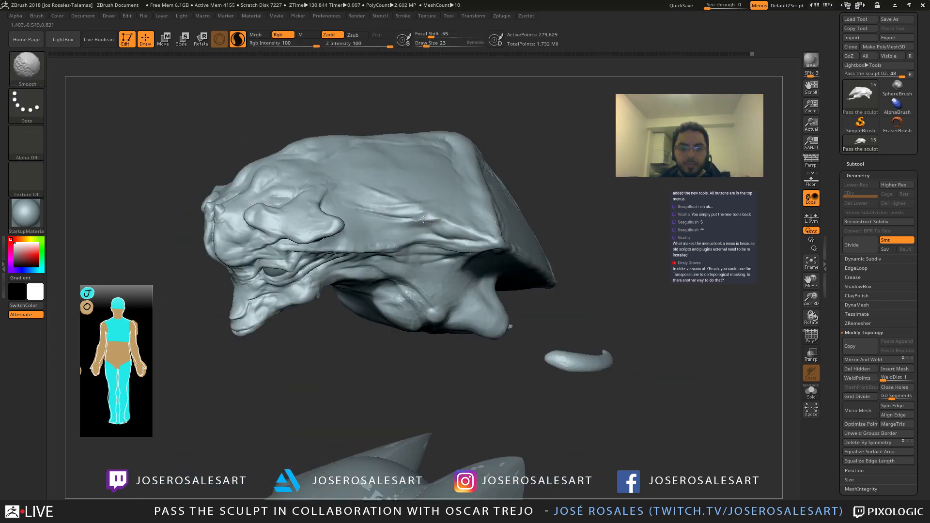
pyautogui.moveTo(406, 223)
pyautogui.mouseDown(button='right')
pyautogui.moveTo(464, 233)
pyautogui.moveTo(445, 238)
pyautogui.mouseUp(button='right')
pyautogui.press('b')
pyautogui.press('d')
pyautogui.press('s')
pyautogui.moveTo(446, 238); pyautogui.dragTo(428, 230)
pyautogui.moveTo(428, 230)
pyautogui.mouseDown(button='right')
pyautogui.moveTo(345, 237)
pyautogui.moveTo(419, 230)
pyautogui.mouseUp(button='right')
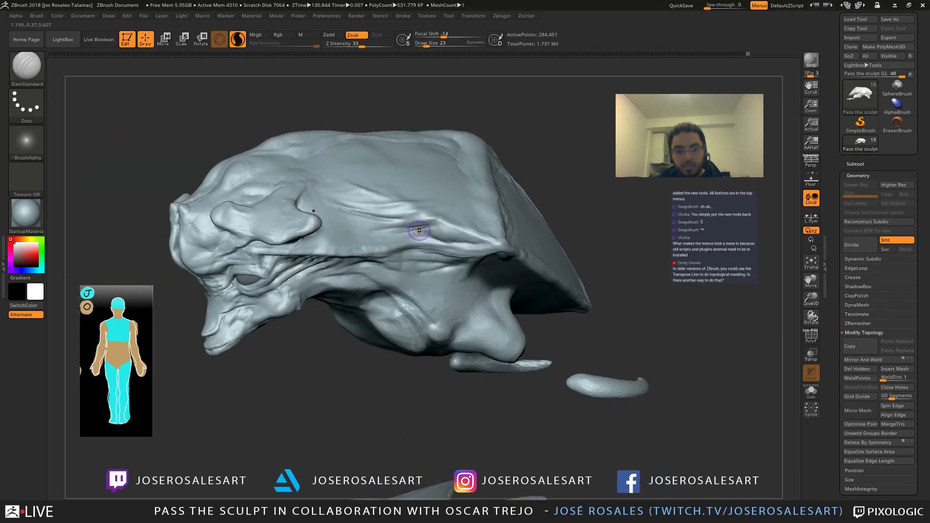
pyautogui.press('shift')
pyautogui.keyDown('shift'); pyautogui.moveTo(385, 234); pyautogui.dragTo(402, 235); pyautogui.keyUp('shift')
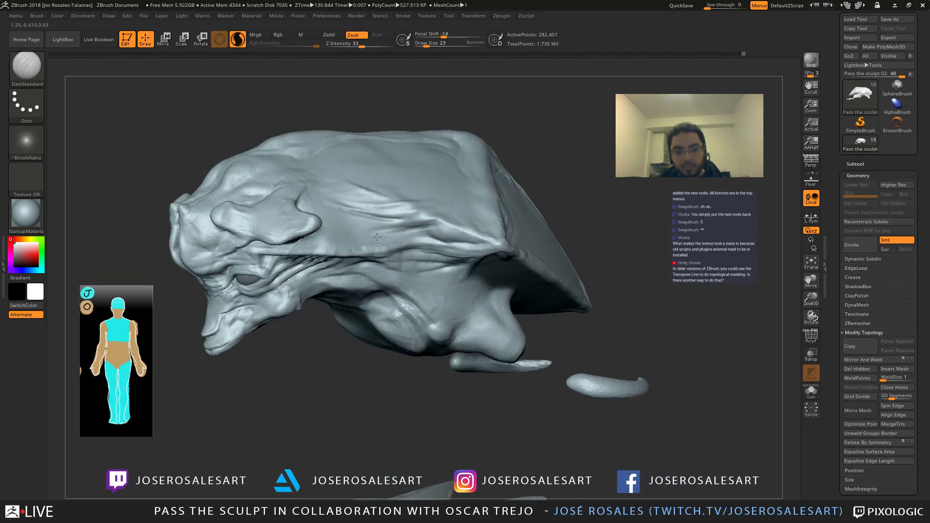
# Step: Try a ClayBuildup stroke on the outer end of the forehead lobe, undo it, and set the draw size to 39
pyautogui.moveTo(381, 229)
pyautogui.mouseDown(button='right')
pyautogui.moveTo(407, 218)
pyautogui.moveTo(375, 213)
pyautogui.mouseUp(button='right')
pyautogui.moveTo(375, 213)
pyautogui.keyDown('ctrl'); pyautogui.mouseDown(button='right')
pyautogui.moveTo(354, 197)
pyautogui.moveTo(374, 167)
pyautogui.moveTo(438, 150)
pyautogui.moveTo(405, 204)
pyautogui.mouseUp(button='right'); pyautogui.keyUp('ctrl')
pyautogui.press('b')
pyautogui.press('c')
pyautogui.press('b')
pyautogui.moveTo(317, 242)
pyautogui.mouseDown(button='right')
pyautogui.moveTo(334, 291)
pyautogui.moveTo(334, 276)
pyautogui.moveTo(252, 256)
pyautogui.mouseUp(button='right')
pyautogui.press('s')
pyautogui.moveTo(218, 251); pyautogui.dragTo(209, 257)
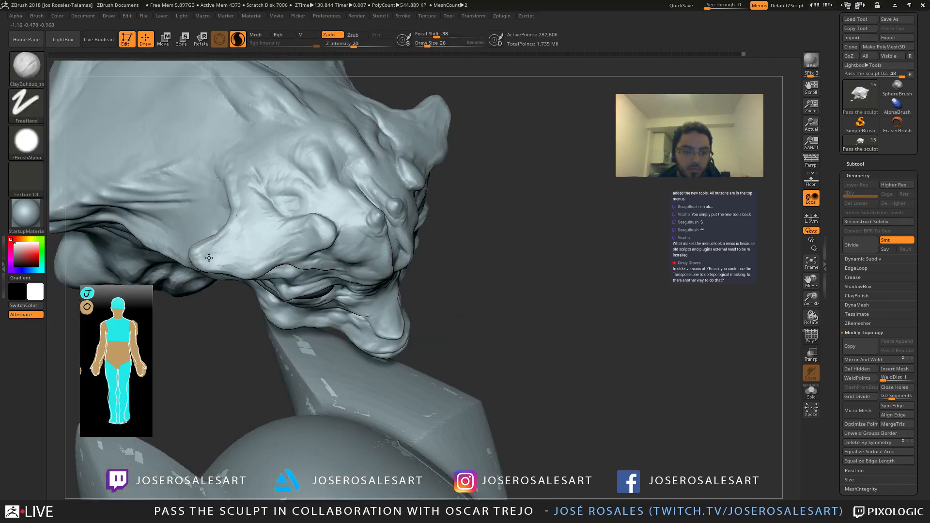
pyautogui.hotkey('ctrl', 'z')
pyautogui.moveTo(227, 272); pyautogui.dragTo(249, 286, button='right')
pyautogui.keyDown('ctrl'); pyautogui.moveTo(249, 286); pyautogui.dragTo(237, 252, button='right'); pyautogui.keyUp('ctrl')
pyautogui.press('s')
pyautogui.moveTo(233, 250); pyautogui.dragTo(243, 249)
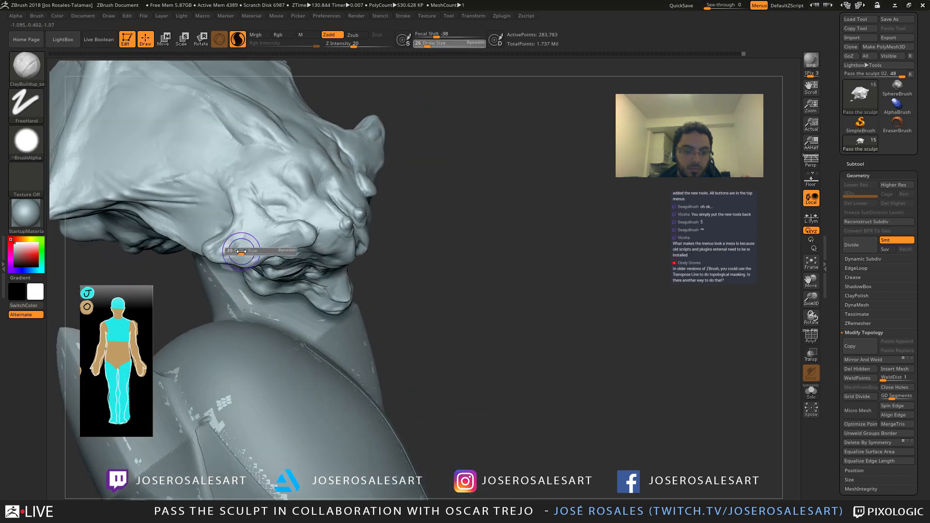
# Step: Toggle Sculptris Pro off and back on, and build up the forehead lobe's surface with the ClayBuildup brush at draw size 39
pyautogui.click(238, 39)
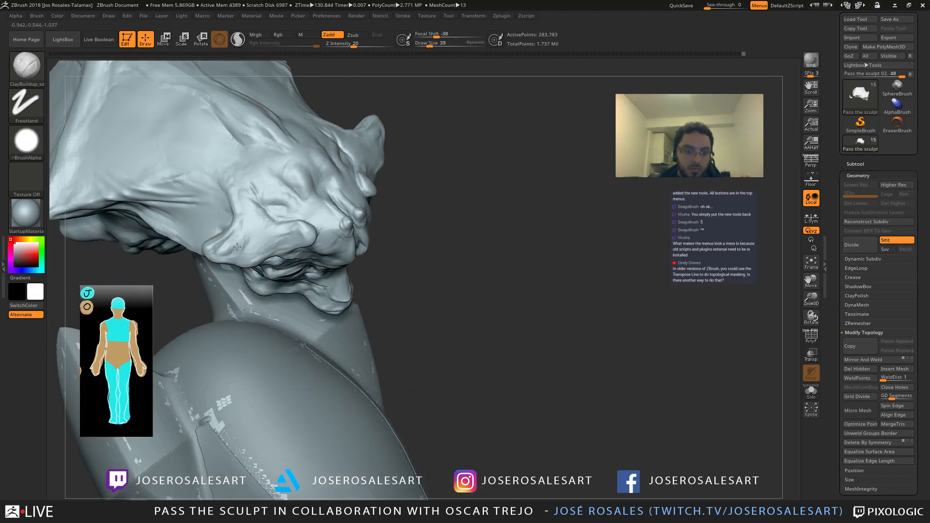
pyautogui.moveTo(280, 235); pyautogui.dragTo(291, 78, button='right')
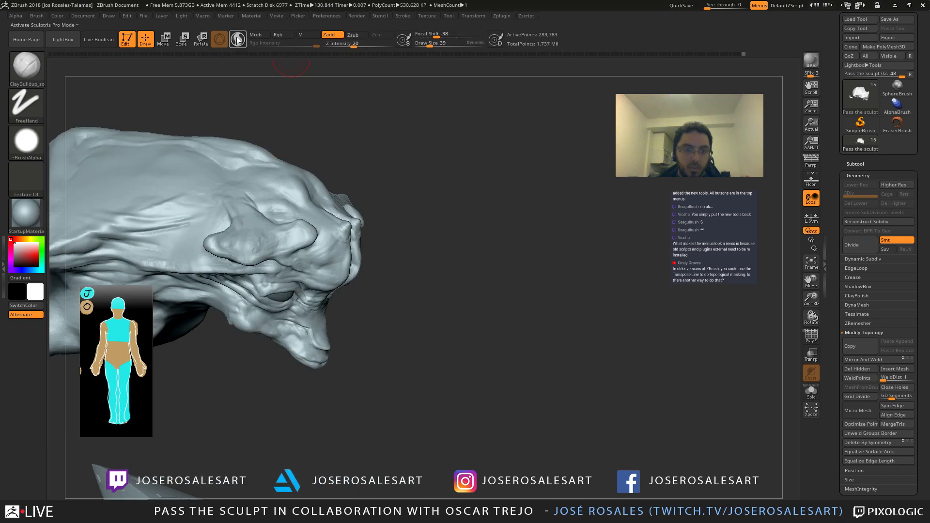
pyautogui.click(238, 40)
pyautogui.moveTo(277, 240); pyautogui.dragTo(272, 240, button='right')
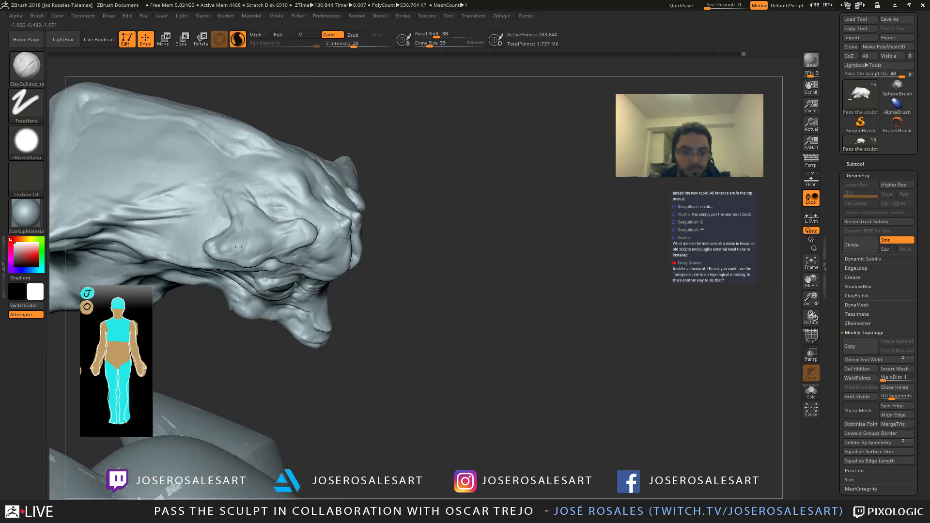
pyautogui.moveTo(238, 247); pyautogui.dragTo(244, 241, button='right')
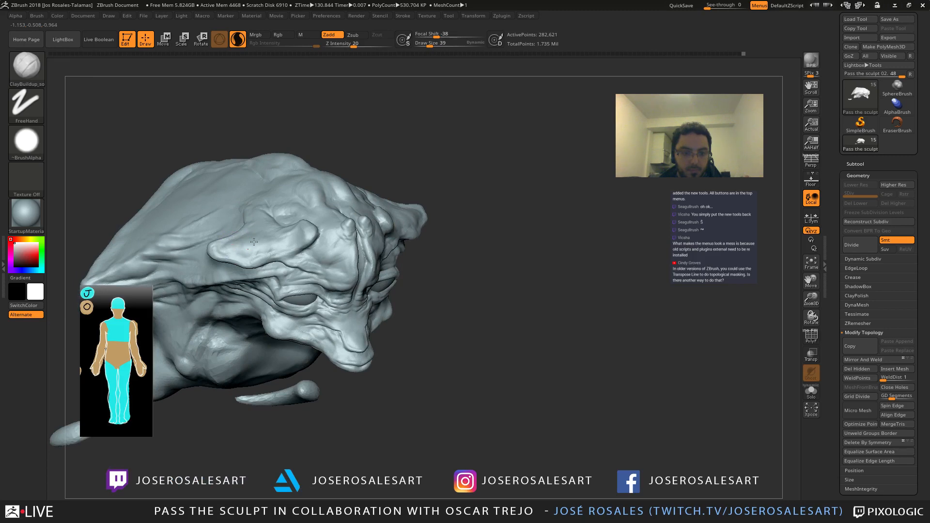
# Step: Sculpt a ridge on the front of the forehead lobe with the Standard brush at draw size 23 and Z intensity 37
pyautogui.moveTo(257, 230)
pyautogui.mouseDown(button='right')
pyautogui.moveTo(235, 242)
pyautogui.moveTo(255, 260)
pyautogui.moveTo(218, 264)
pyautogui.mouseUp(button='right')
pyautogui.press('b')
pyautogui.press('s')
pyautogui.press('t')
pyautogui.moveTo(267, 287); pyautogui.dragTo(279, 282, button='right')
pyautogui.press('s')
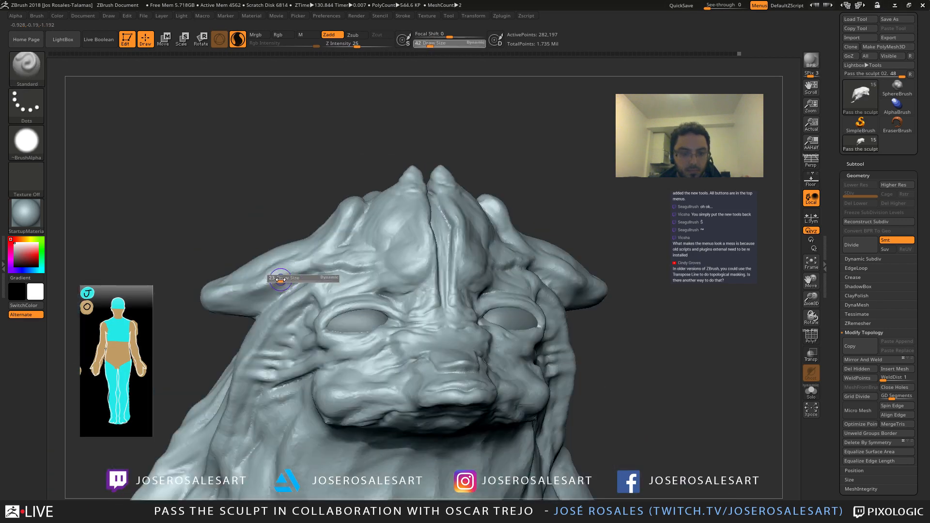
pyautogui.moveTo(283, 282); pyautogui.dragTo(280, 282)
pyautogui.moveTo(277, 280); pyautogui.dragTo(286, 285, button='right')
pyautogui.press('u')
pyautogui.moveTo(281, 285); pyautogui.dragTo(290, 285)
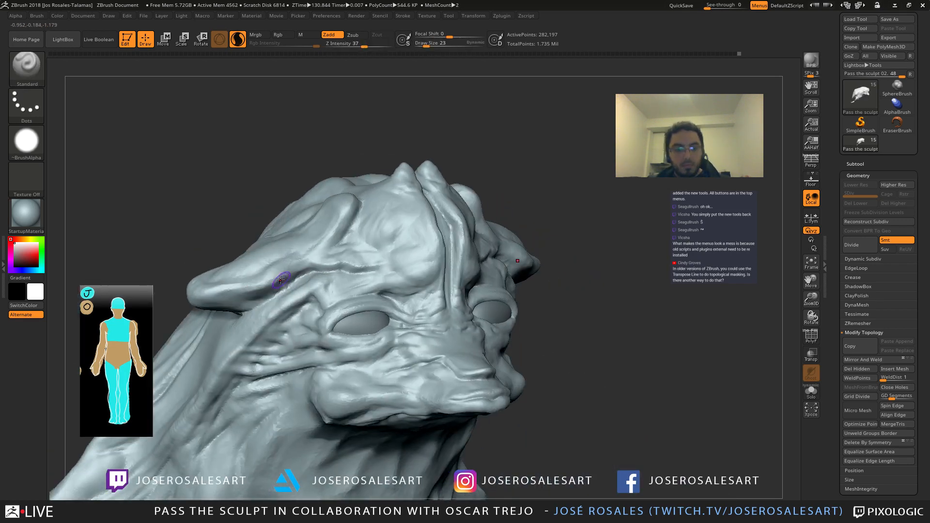
# Step: Add ridges along the lower edge and outer tip of the forehead lobe with the Standard brush
pyautogui.moveTo(290, 284); pyautogui.dragTo(288, 270, button='right')
pyautogui.moveTo(242, 288); pyautogui.dragTo(263, 284)
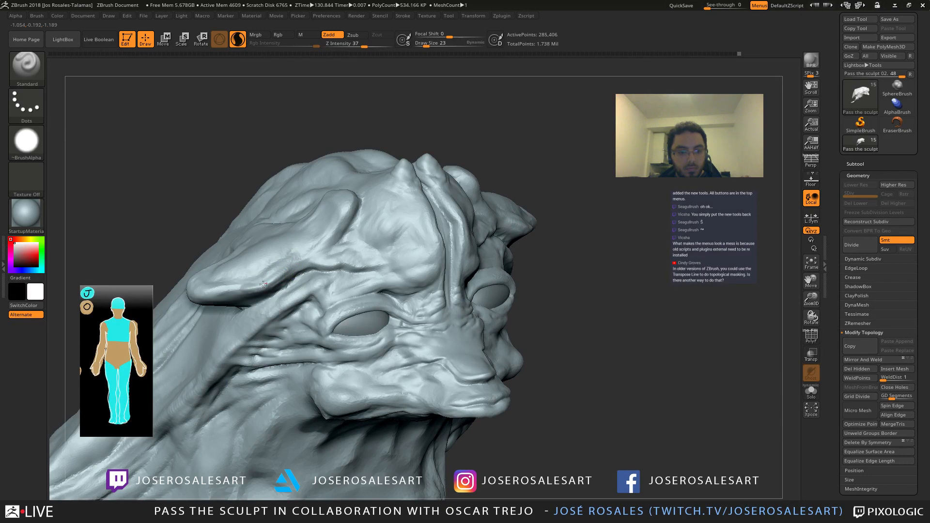
pyautogui.moveTo(193, 295); pyautogui.dragTo(221, 292, button='right')
pyautogui.moveTo(219, 293); pyautogui.dragTo(192, 293)
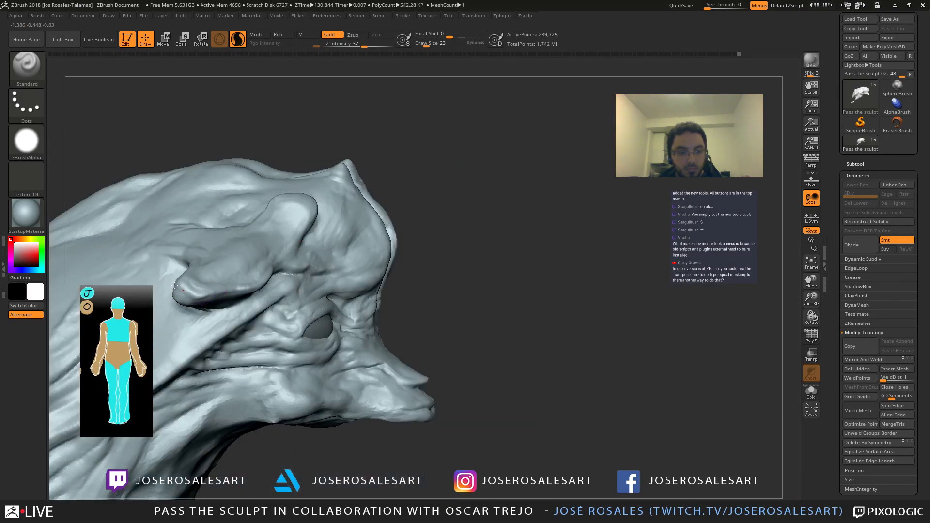
pyautogui.moveTo(174, 285); pyautogui.dragTo(249, 269, button='right')
# Step: Sculpt folds around the inner end of the forehead lobes with the Standard brush at draw size 23
pyautogui.moveTo(303, 257); pyautogui.dragTo(274, 268, button='right')
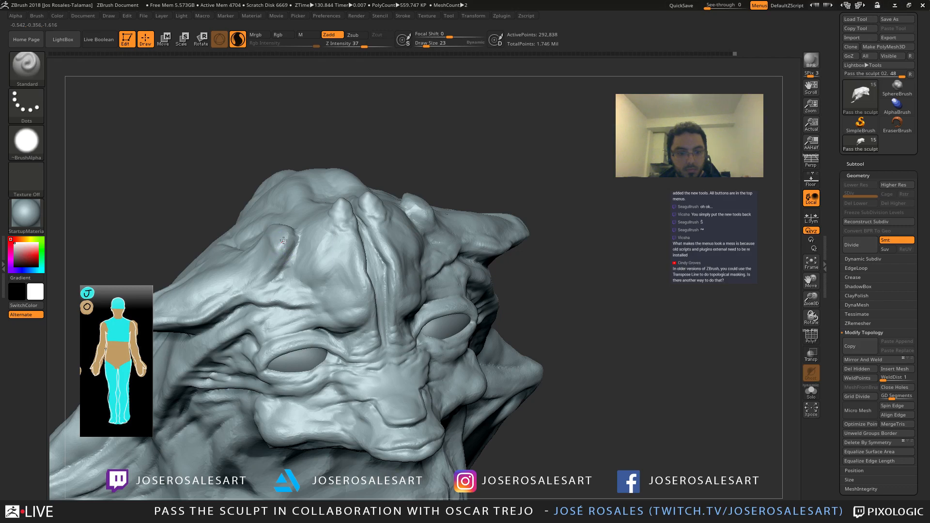
pyautogui.moveTo(283, 240); pyautogui.dragTo(290, 238)
pyautogui.moveTo(261, 236)
pyautogui.mouseDown(button='right')
pyautogui.moveTo(357, 214)
pyautogui.moveTo(394, 249)
pyautogui.moveTo(377, 242)
pyautogui.mouseUp(button='right')
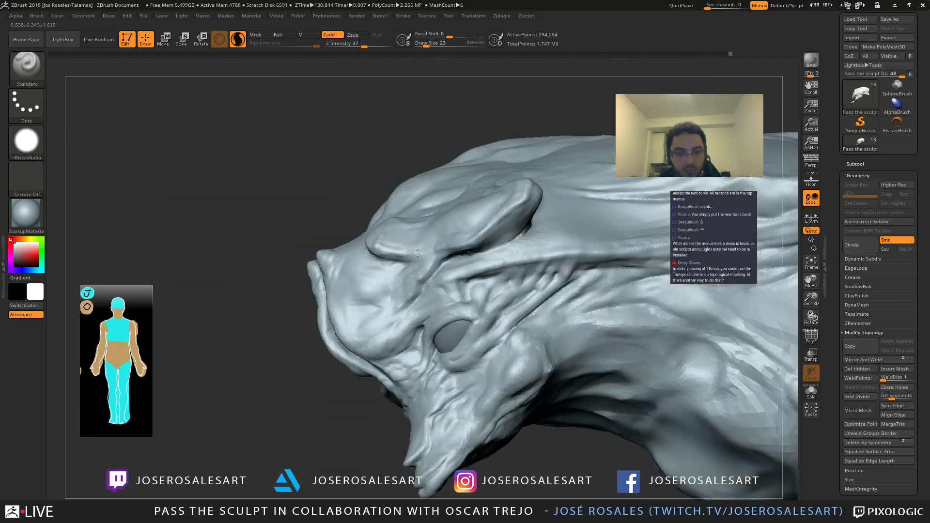
pyautogui.moveTo(418, 254); pyautogui.dragTo(411, 246)
pyautogui.moveTo(411, 246)
pyautogui.mouseDown(button='right')
pyautogui.moveTo(368, 246)
pyautogui.moveTo(395, 180)
pyautogui.mouseUp(button='right')
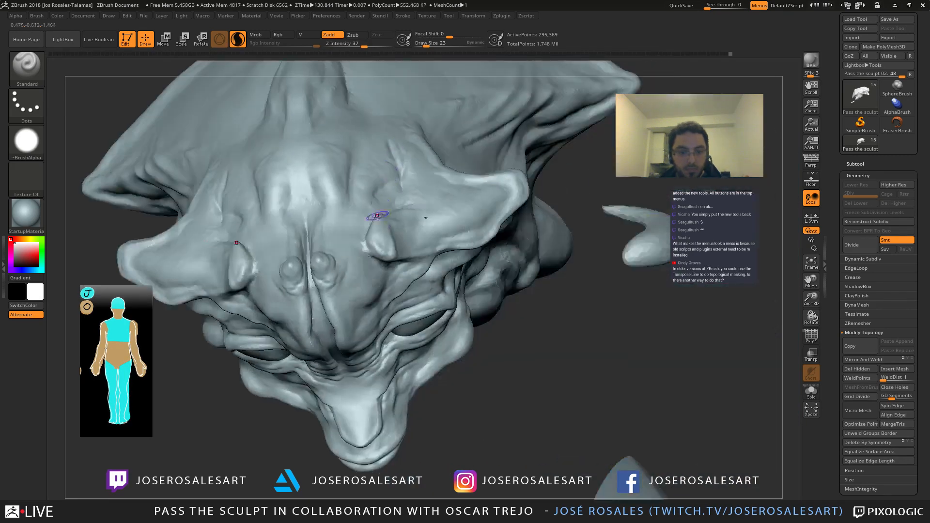
pyautogui.moveTo(378, 216)
pyautogui.mouseDown(button='right')
pyautogui.moveTo(402, 247)
pyautogui.moveTo(386, 213)
pyautogui.moveTo(382, 233)
pyautogui.mouseUp(button='right')
pyautogui.moveTo(383, 268)
pyautogui.mouseDown(button='right')
pyautogui.moveTo(399, 246)
pyautogui.moveTo(369, 276)
pyautogui.moveTo(294, 300)
pyautogui.moveTo(318, 274)
pyautogui.moveTo(350, 262)
pyautogui.mouseUp(button='right')
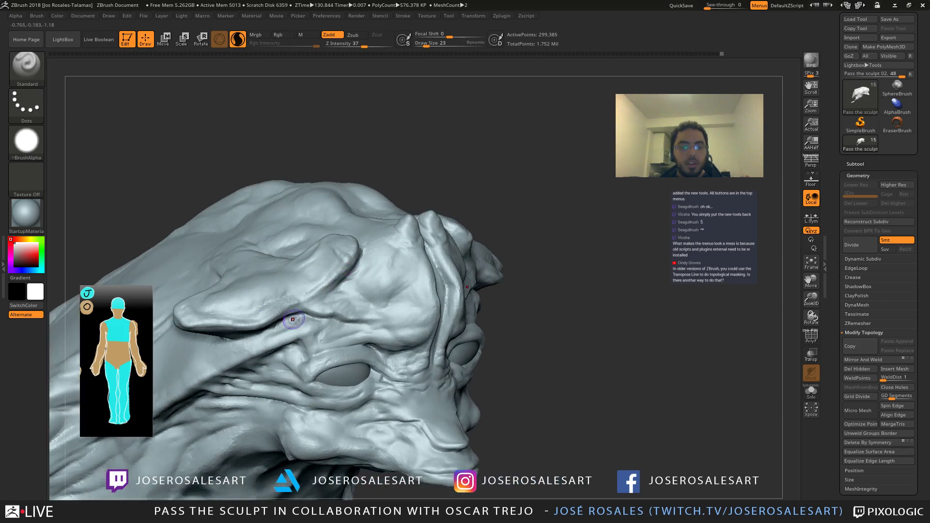
# Step: Build up volume on top of the forehead lobes with the ClayBuildup brush at draw size 54
pyautogui.moveTo(293, 320); pyautogui.dragTo(304, 250, button='right')
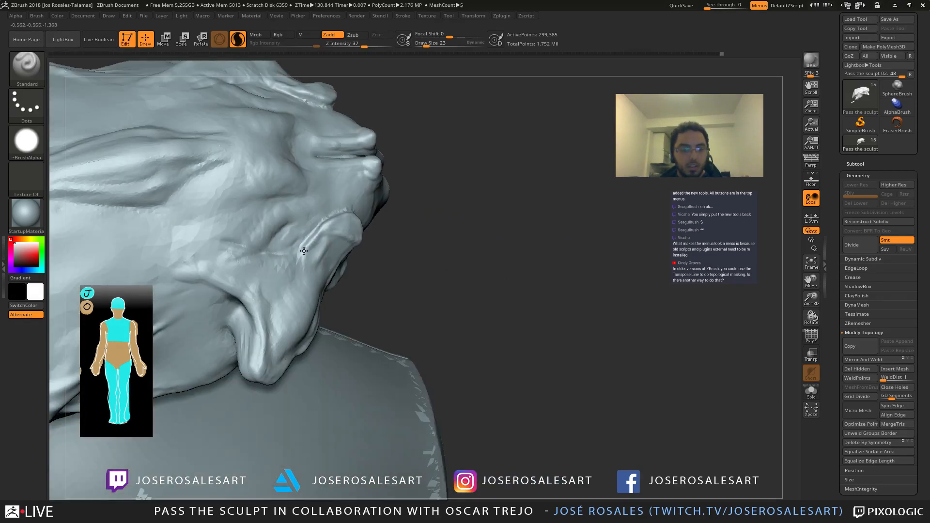
pyautogui.moveTo(297, 286)
pyautogui.mouseDown(button='right')
pyautogui.moveTo(248, 263)
pyautogui.moveTo(283, 265)
pyautogui.moveTo(282, 276)
pyautogui.mouseUp(button='right')
pyautogui.press('b')
pyautogui.press('c')
pyautogui.press('b')
pyautogui.press('s')
pyautogui.moveTo(279, 276); pyautogui.dragTo(258, 275)
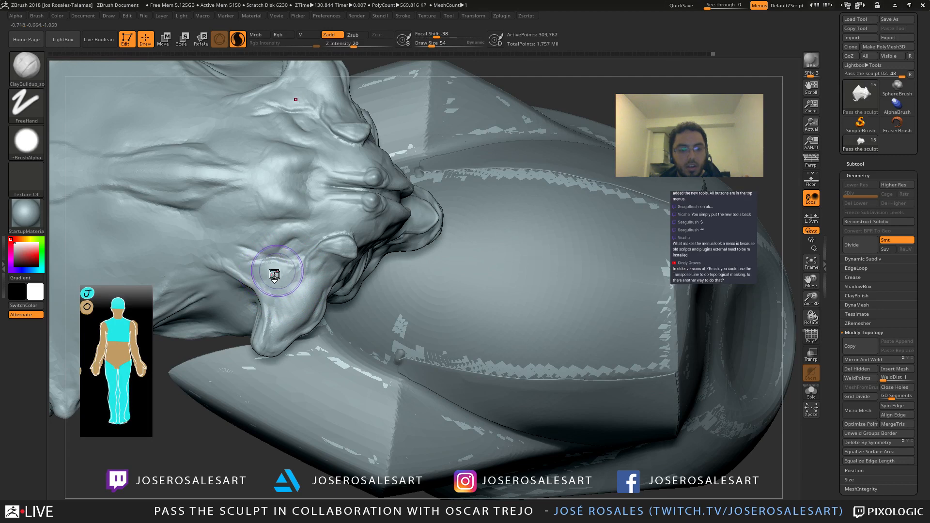
pyautogui.moveTo(284, 272)
pyautogui.mouseDown(button='right')
pyautogui.moveTo(357, 241)
pyautogui.moveTo(376, 272)
pyautogui.moveTo(438, 230)
pyautogui.moveTo(400, 283)
pyautogui.moveTo(339, 307)
pyautogui.moveTo(367, 232)
pyautogui.moveTo(353, 270)
pyautogui.moveTo(342, 262)
pyautogui.moveTo(373, 252)
pyautogui.moveTo(378, 264)
pyautogui.moveTo(358, 255)
pyautogui.moveTo(390, 248)
pyautogui.moveTo(376, 252)
pyautogui.moveTo(365, 195)
pyautogui.moveTo(327, 253)
pyautogui.moveTo(342, 240)
pyautogui.moveTo(354, 246)
pyautogui.mouseUp(button='right')
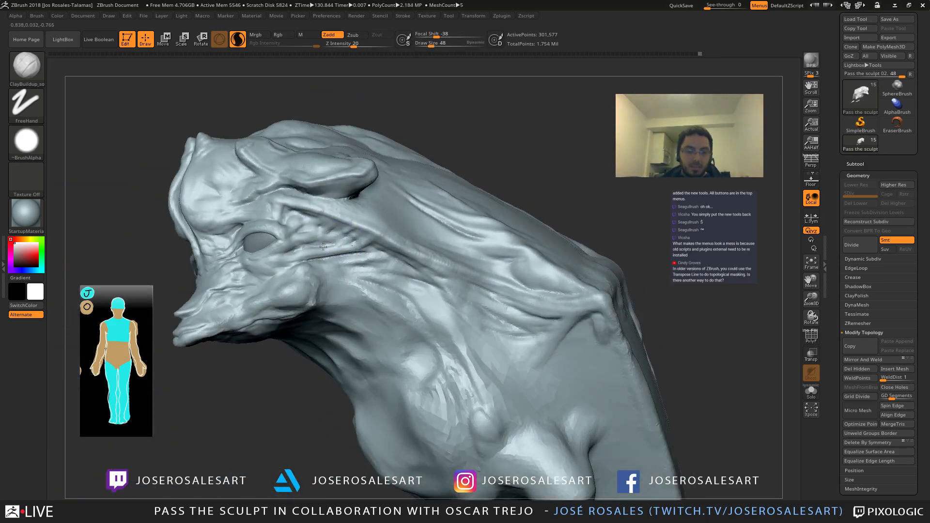
# Step: Soften the forms on the side of the head and the top of the snout with the Smooth brush
pyautogui.moveTo(321, 254)
pyautogui.mouseDown(button='right')
pyautogui.moveTo(367, 258)
pyautogui.moveTo(348, 244)
pyautogui.moveTo(359, 262)
pyautogui.moveTo(345, 230)
pyautogui.mouseUp(button='right')
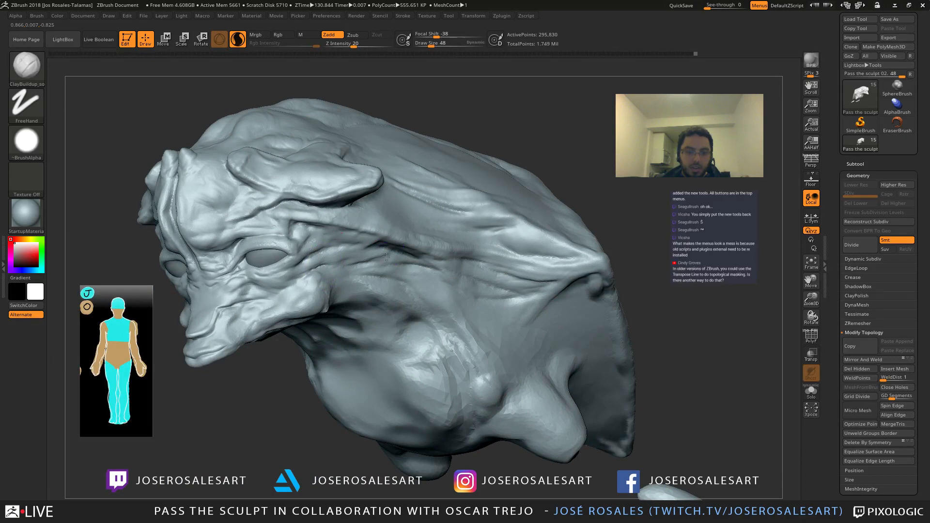
pyautogui.moveTo(386, 257)
pyautogui.mouseDown(button='right')
pyautogui.moveTo(355, 252)
pyautogui.moveTo(339, 288)
pyautogui.moveTo(233, 332)
pyautogui.moveTo(317, 295)
pyautogui.mouseUp(button='right')
pyautogui.press('[')
pyautogui.press('[')
pyautogui.moveTo(318, 295)
pyautogui.keyDown('alt'); pyautogui.mouseDown(button='right')
pyautogui.moveTo(350, 309)
pyautogui.moveTo(322, 309)
pyautogui.mouseUp(button='right'); pyautogui.keyUp('alt')
pyautogui.press('shift')
pyautogui.press('shift')
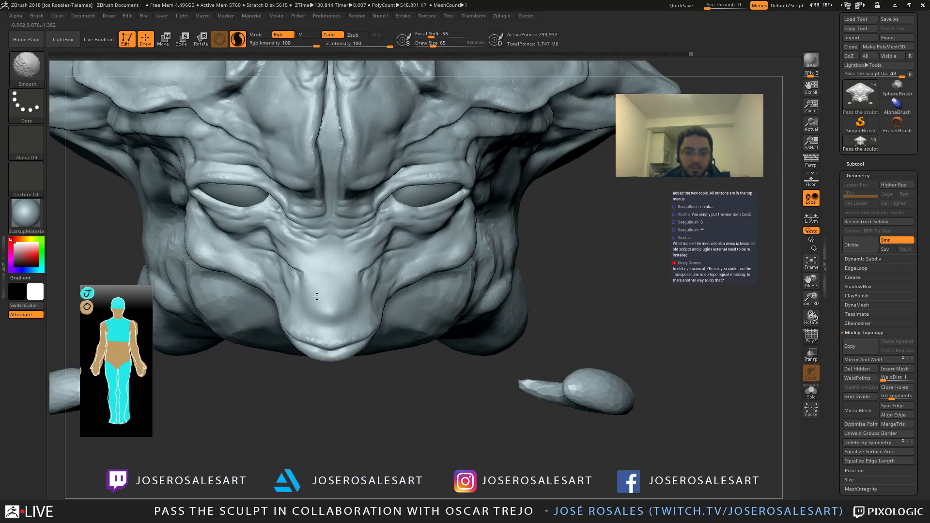
# Step: Carve nostril creases down both sides of the snout with the DamStandard brush at draw size 30
pyautogui.press('s')
pyautogui.moveTo(317, 296)
pyautogui.mouseDown(button='right')
pyautogui.moveTo(326, 306)
pyautogui.moveTo(310, 283)
pyautogui.moveTo(297, 293)
pyautogui.mouseUp(button='right')
pyautogui.click(327, 307)
pyautogui.press('b')
pyautogui.press('d')
pyautogui.press('s')
pyautogui.keyDown('alt'); pyautogui.moveTo(332, 265); pyautogui.dragTo(367, 278, button='right'); pyautogui.keyUp('alt')
pyautogui.keyDown('ctrl'); pyautogui.moveTo(367, 278); pyautogui.dragTo(363, 282, button='right'); pyautogui.keyUp('ctrl')
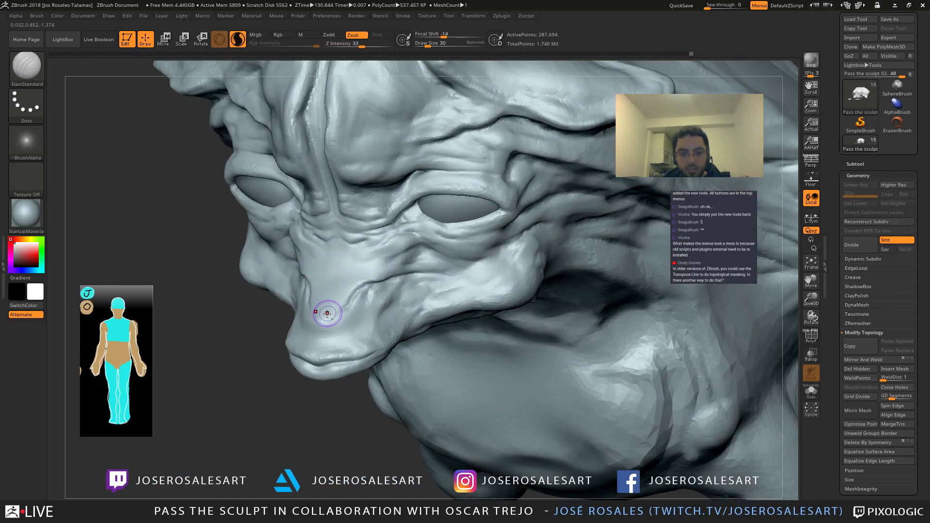
pyautogui.moveTo(399, 275)
pyautogui.mouseDown(button='right')
pyautogui.moveTo(367, 287)
pyautogui.moveTo(381, 294)
pyautogui.mouseUp(button='right')
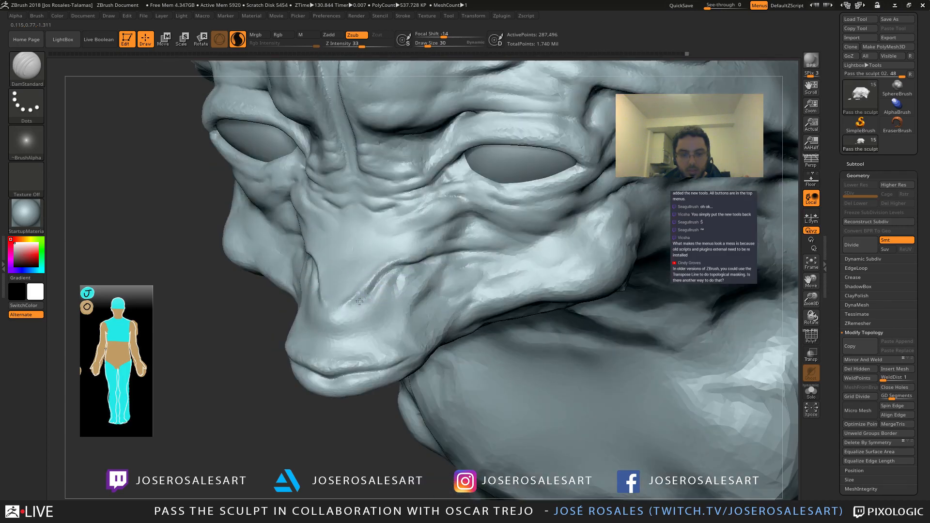
pyautogui.moveTo(362, 300)
pyautogui.mouseDown()
pyautogui.moveTo(356, 315)
pyautogui.moveTo(377, 288)
pyautogui.mouseUp()
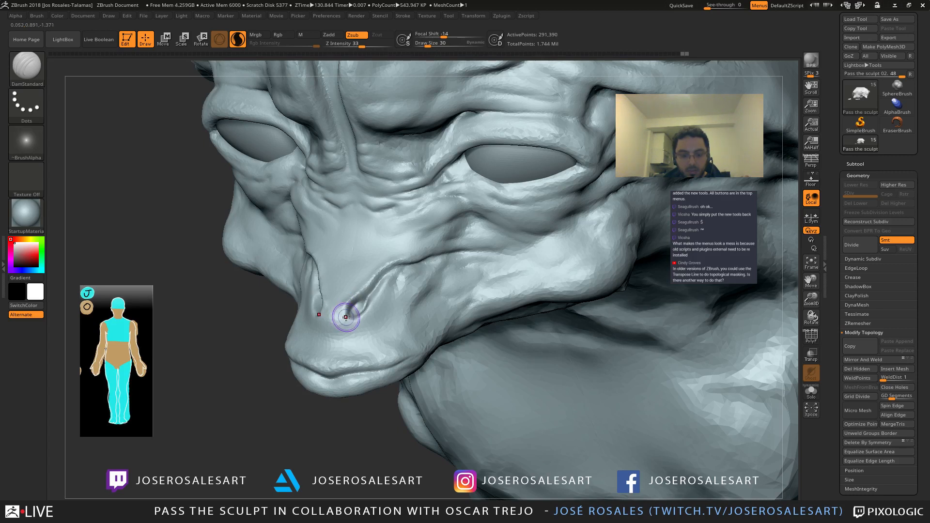
# Step: Raise a rim around the nostrils with the Standard brush at draw size 26
pyautogui.press('b')
pyautogui.press('s')
pyautogui.press('t')
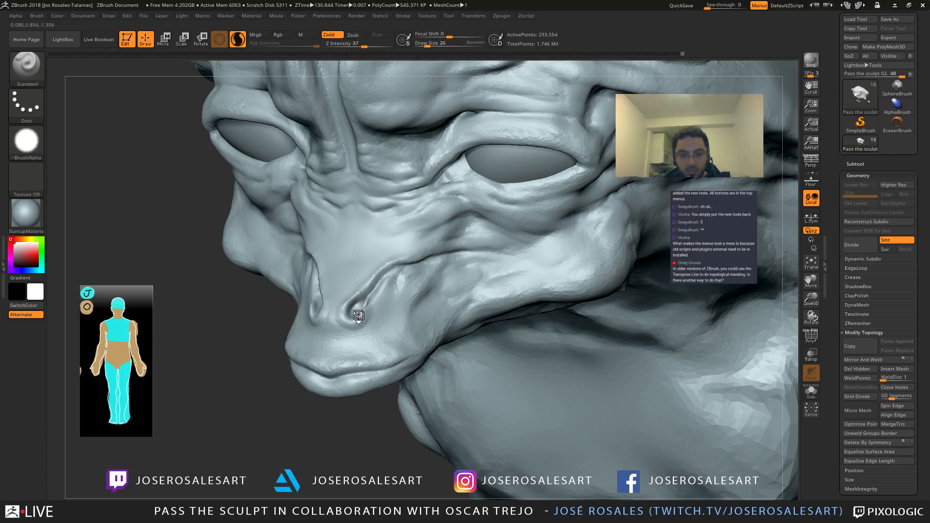
pyautogui.moveTo(358, 315)
pyautogui.keyDown('ctrl'); pyautogui.mouseDown(button='right')
pyautogui.moveTo(342, 293)
pyautogui.moveTo(374, 270)
pyautogui.moveTo(358, 286)
pyautogui.moveTo(209, 272)
pyautogui.moveTo(223, 300)
pyautogui.moveTo(252, 216)
pyautogui.mouseUp(button='right'); pyautogui.keyUp('ctrl')
# Step: Deepen the nostril slits and carve the area beneath them with the DamStandard brush at draw size 26
pyautogui.moveTo(355, 247)
pyautogui.mouseDown(button='right')
pyautogui.moveTo(406, 286)
pyautogui.moveTo(310, 196)
pyautogui.moveTo(370, 237)
pyautogui.moveTo(370, 214)
pyautogui.moveTo(321, 257)
pyautogui.moveTo(316, 229)
pyautogui.moveTo(342, 272)
pyautogui.moveTo(351, 264)
pyautogui.mouseUp(button='right')
pyautogui.press('b')
pyautogui.press('d')
pyautogui.press('s')
pyautogui.moveTo(350, 262); pyautogui.dragTo(338, 287)
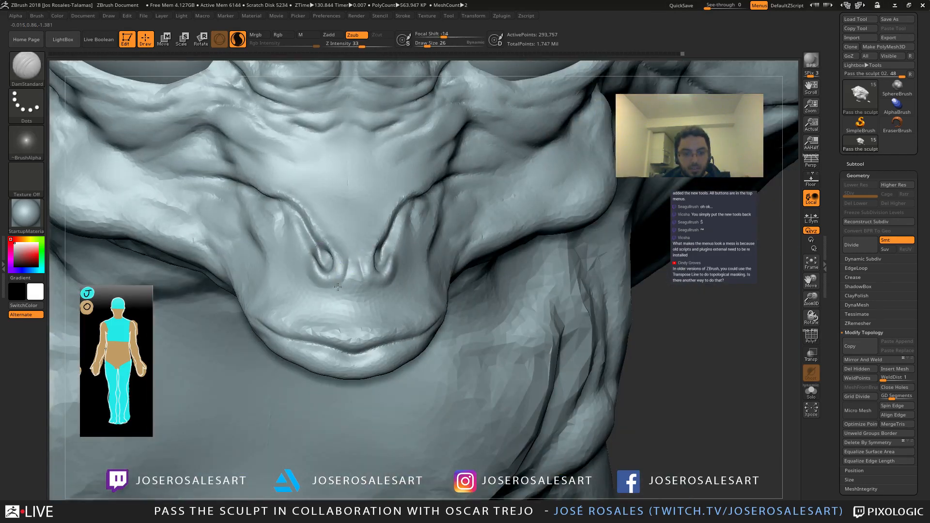
pyautogui.moveTo(337, 287); pyautogui.dragTo(335, 232, button='right')
pyautogui.moveTo(351, 293)
pyautogui.mouseDown(button='right')
pyautogui.moveTo(185, 269)
pyautogui.moveTo(181, 260)
pyautogui.moveTo(203, 264)
pyautogui.moveTo(214, 295)
pyautogui.mouseUp(button='right')
# Step: Undo the last stroke and carve a crease around the outer edge of the nostrils with the DamStandard brush at draw size 26
pyautogui.press('b')
pyautogui.press('m')
pyautogui.press('v')
pyautogui.press('b')
pyautogui.press('d')
pyautogui.press('s')
pyautogui.moveTo(322, 297); pyautogui.dragTo(266, 268, button='right')
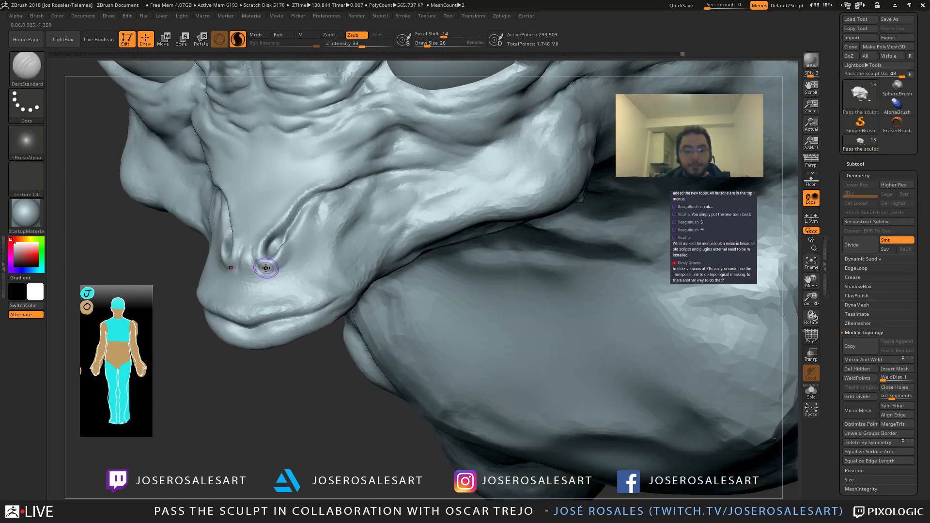
pyautogui.hotkey('ctrl', 'z')
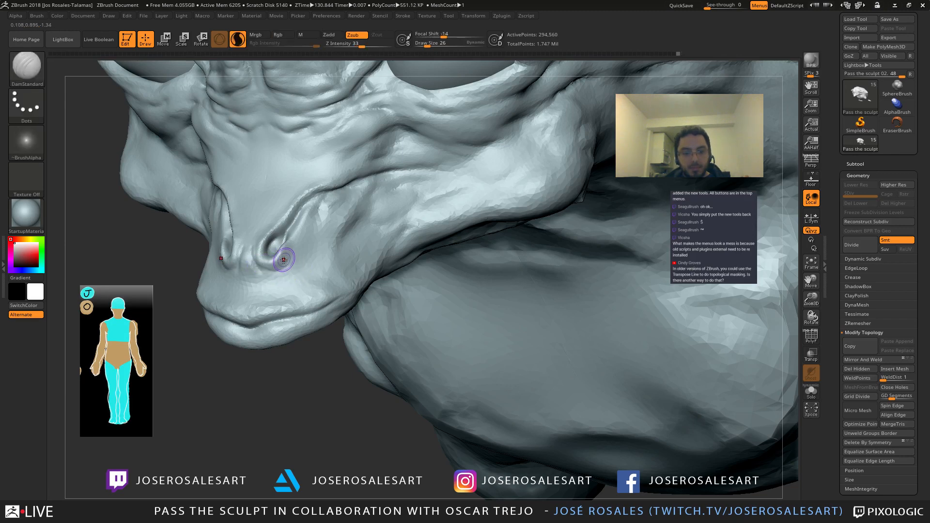
pyautogui.moveTo(285, 265); pyautogui.dragTo(302, 236)
pyautogui.moveTo(302, 237); pyautogui.dragTo(347, 255, button='right')
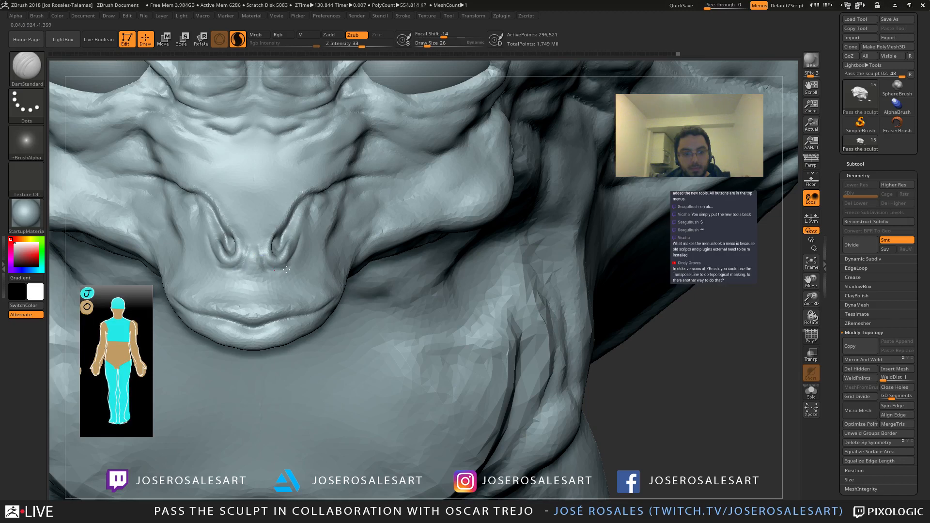
# Step: Build up the bridge of the snout between the nostrils with the ClayBuildup brush at draw size 19
pyautogui.moveTo(286, 270)
pyautogui.mouseDown(button='right')
pyautogui.moveTo(368, 272)
pyautogui.moveTo(291, 269)
pyautogui.mouseUp(button='right')
pyautogui.press('b')
pyautogui.press('c')
pyautogui.press('b')
pyautogui.moveTo(245, 264)
pyautogui.mouseDown()
pyautogui.moveTo(255, 253)
pyautogui.moveTo(221, 243)
pyautogui.mouseUp()
pyautogui.moveTo(222, 243); pyautogui.dragTo(250, 246, button='right')
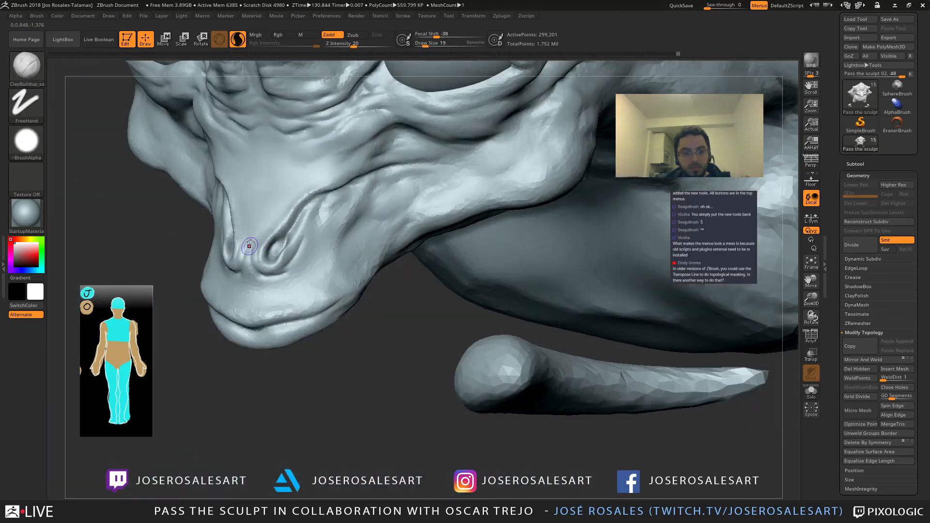
# Step: Build up and smooth the bridge of the snout above the nostrils with the ClayBuildup brush at draw size 48
pyautogui.moveTo(285, 211); pyautogui.dragTo(267, 150, button='right')
pyautogui.press(']')
pyautogui.keyDown('shift'); pyautogui.moveTo(256, 208); pyautogui.dragTo(268, 198); pyautogui.keyUp('shift')
pyautogui.moveTo(269, 198)
pyautogui.mouseDown(button='right')
pyautogui.moveTo(239, 159)
pyautogui.moveTo(294, 165)
pyautogui.moveTo(269, 168)
pyautogui.mouseUp(button='right')
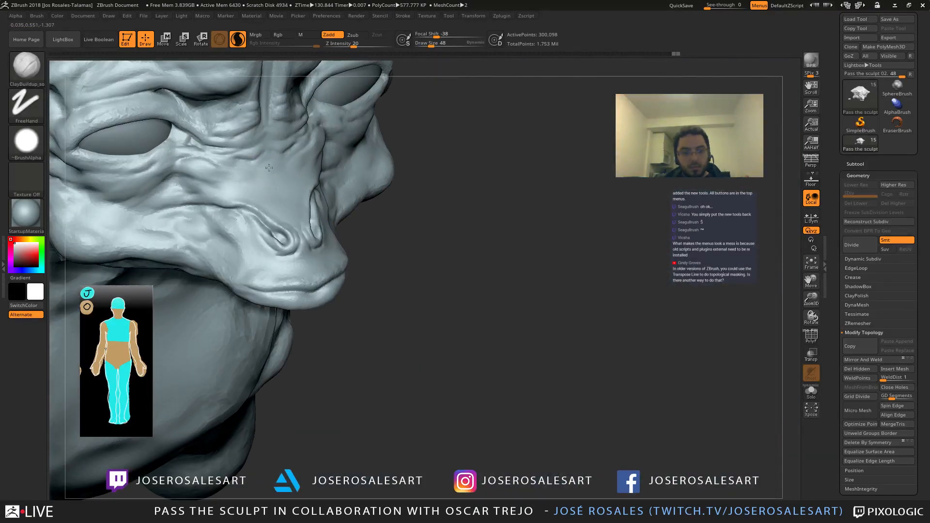
pyautogui.moveTo(285, 185); pyautogui.dragTo(277, 194)
pyautogui.moveTo(277, 194); pyautogui.dragTo(292, 167, button='right')
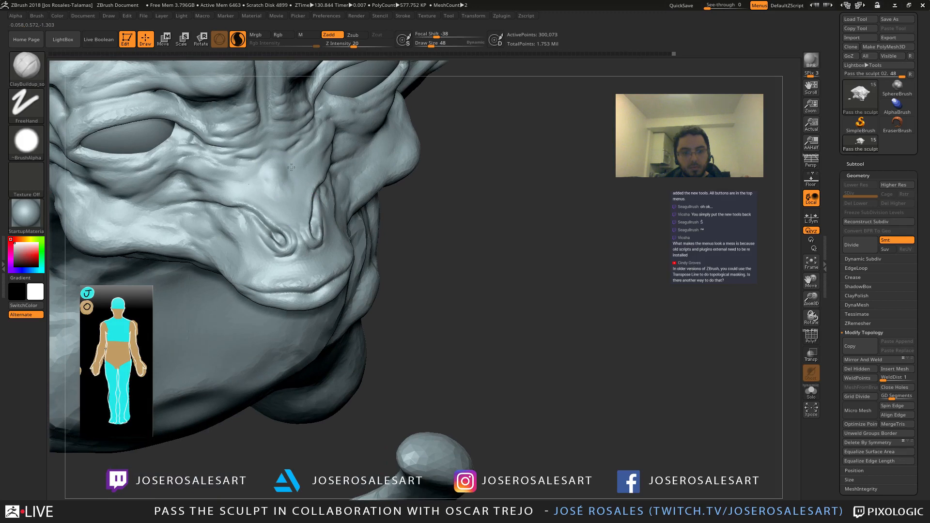
pyautogui.moveTo(271, 184)
pyautogui.keyDown('shift'); pyautogui.mouseDown()
pyautogui.moveTo(299, 193)
pyautogui.moveTo(295, 215)
pyautogui.mouseUp(); pyautogui.keyUp('shift')
pyautogui.moveTo(294, 215); pyautogui.dragTo(288, 207, button='right')
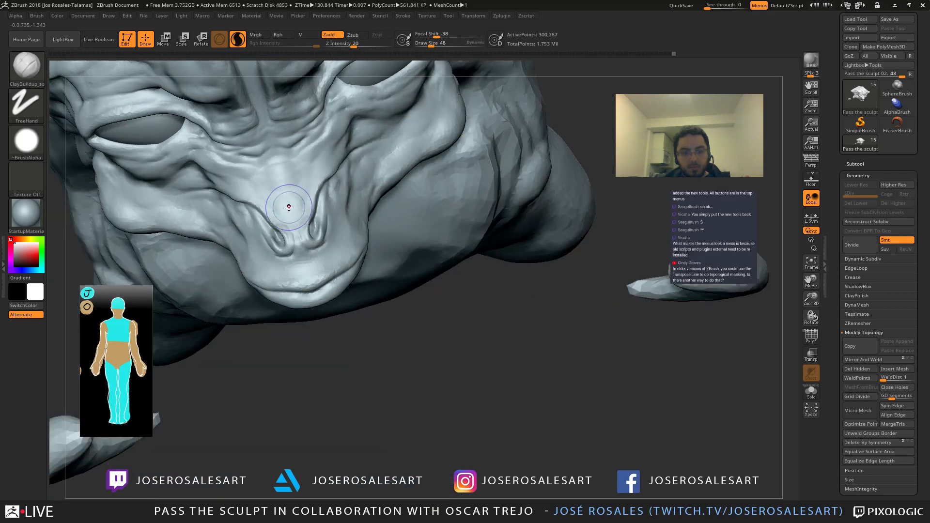
pyautogui.moveTo(265, 189); pyautogui.dragTo(279, 188)
pyautogui.moveTo(280, 188)
pyautogui.mouseDown(button='right')
pyautogui.moveTo(268, 178)
pyautogui.moveTo(291, 184)
pyautogui.moveTo(303, 173)
pyautogui.mouseUp(button='right')
pyautogui.moveTo(245, 238); pyautogui.dragTo(209, 220, button='right')
pyautogui.moveTo(272, 194); pyautogui.dragTo(307, 202, button='right')
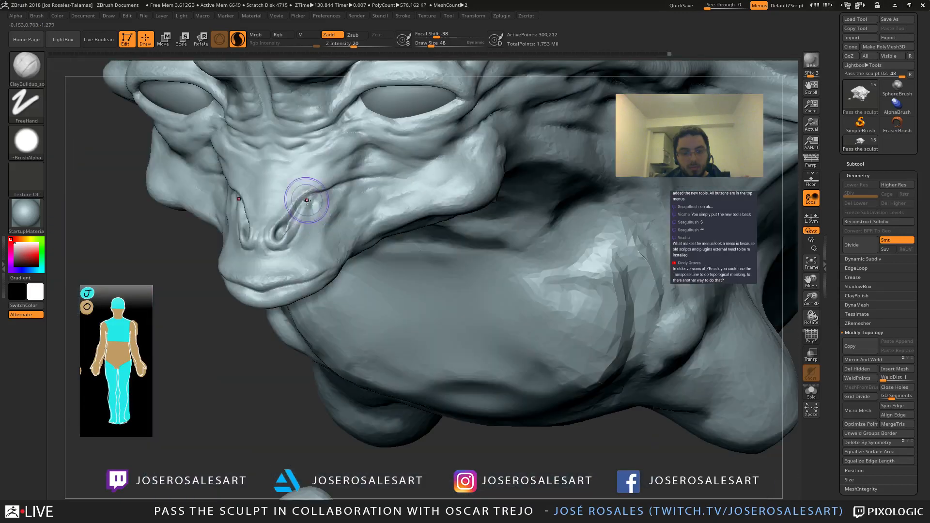
# Step: Carve the creases along the outer sides of the nostrils with the DamStandard brush at draw size 23
pyautogui.press('s')
pyautogui.moveTo(308, 206); pyautogui.dragTo(303, 205)
pyautogui.keyDown('ctrl'); pyautogui.moveTo(300, 206); pyautogui.dragTo(299, 180, button='right'); pyautogui.keyUp('ctrl')
pyautogui.press('b')
pyautogui.press('d')
pyautogui.press('s')
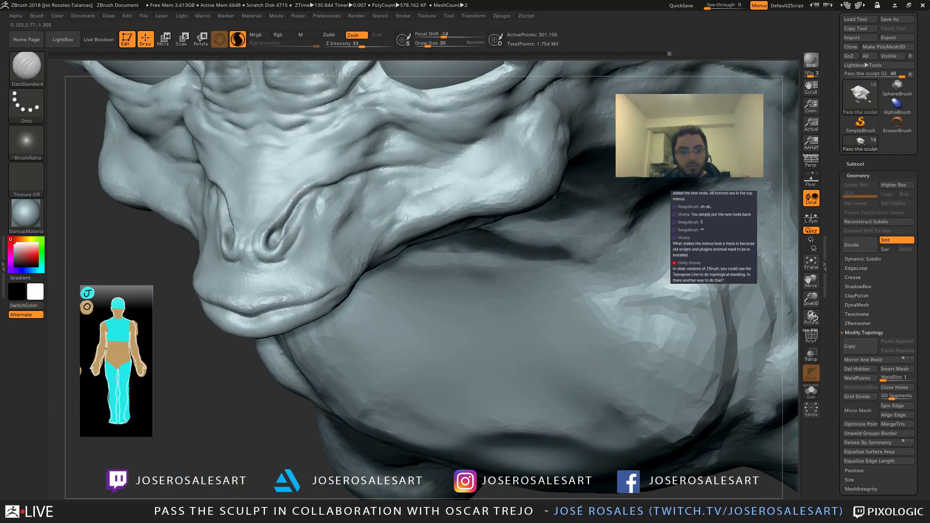
pyautogui.moveTo(337, 193); pyautogui.dragTo(280, 220, button='right')
pyautogui.moveTo(328, 226)
pyautogui.mouseDown()
pyautogui.moveTo(250, 212)
pyautogui.moveTo(292, 241)
pyautogui.moveTo(279, 224)
pyautogui.moveTo(307, 219)
pyautogui.moveTo(291, 213)
pyautogui.moveTo(313, 194)
pyautogui.mouseUp()
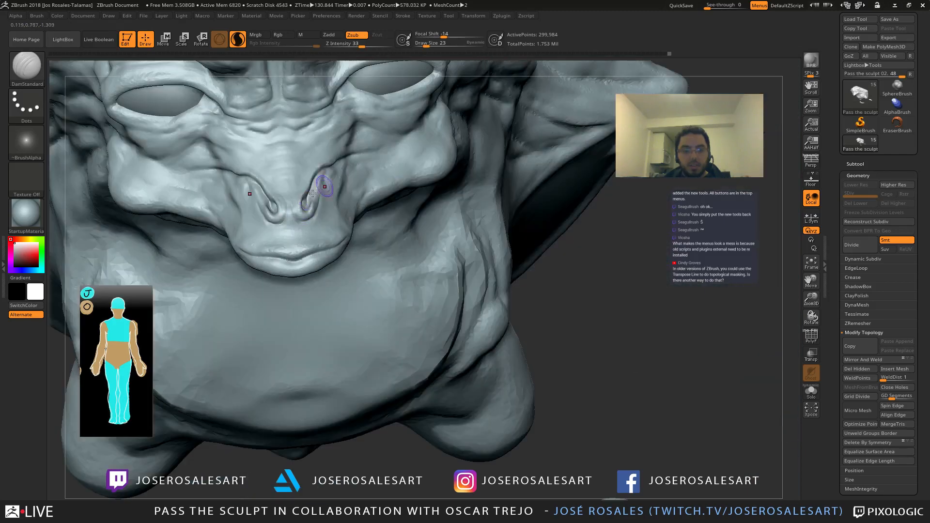
# Step: Build up the area between the nostrils and the upper lip with the ClayBuildup brush at draw size 28
pyautogui.press('b')
pyautogui.press('c')
pyautogui.press('b')
pyautogui.moveTo(296, 228)
pyautogui.mouseDown()
pyautogui.moveTo(285, 224)
pyautogui.moveTo(310, 227)
pyautogui.mouseUp()
pyautogui.moveTo(310, 228); pyautogui.dragTo(288, 238, button='right')
pyautogui.moveTo(289, 240); pyautogui.dragTo(313, 230)
pyautogui.moveTo(305, 230)
pyautogui.mouseDown(button='right')
pyautogui.moveTo(320, 224)
pyautogui.moveTo(291, 236)
pyautogui.mouseUp(button='right')
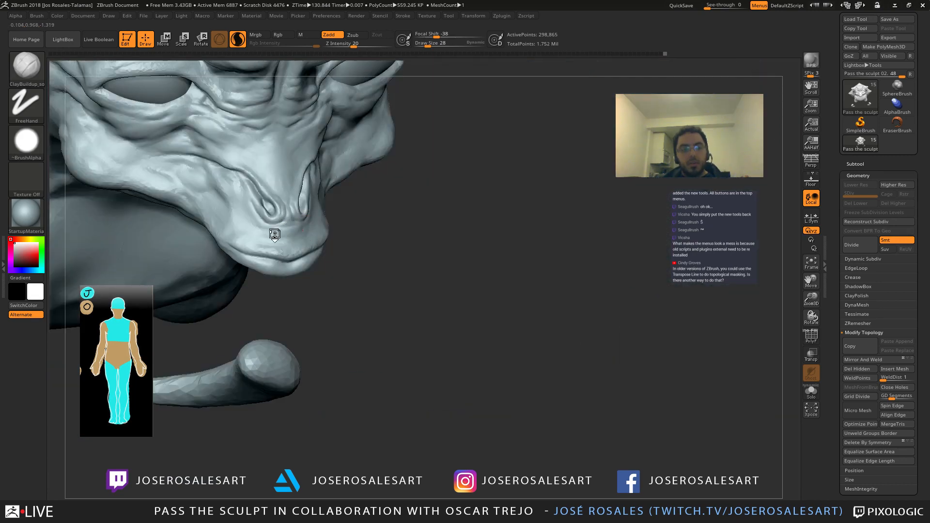
pyautogui.moveTo(291, 237); pyautogui.dragTo(252, 226)
pyautogui.moveTo(252, 225)
pyautogui.mouseDown(button='right')
pyautogui.moveTo(318, 200)
pyautogui.moveTo(254, 207)
pyautogui.moveTo(252, 220)
pyautogui.mouseUp(button='right')
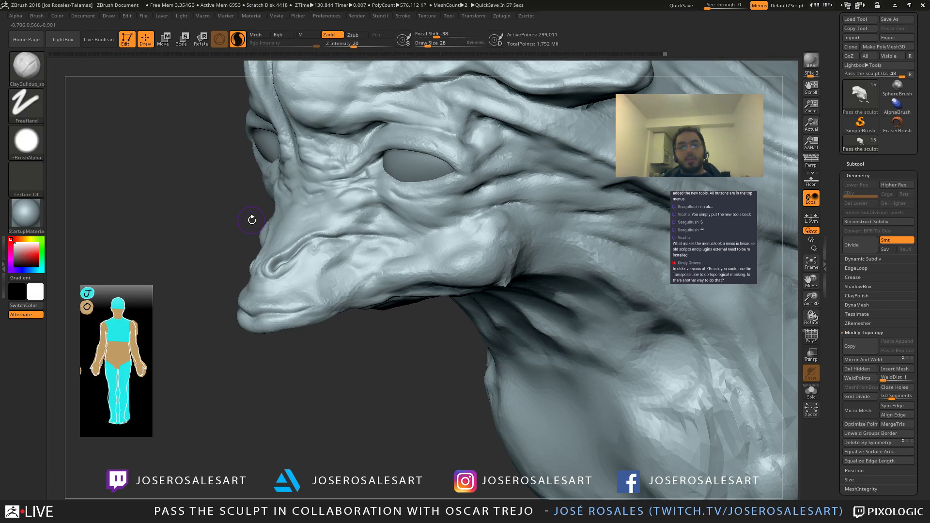
# Step: Build up the upper rims of the nostrils and the fold running back from them with the ClayBuildup brush at draw size 23
pyautogui.moveTo(385, 216)
pyautogui.mouseDown(button='right')
pyautogui.moveTo(239, 305)
pyautogui.moveTo(297, 270)
pyautogui.moveTo(369, 269)
pyautogui.moveTo(394, 210)
pyautogui.mouseUp(button='right')
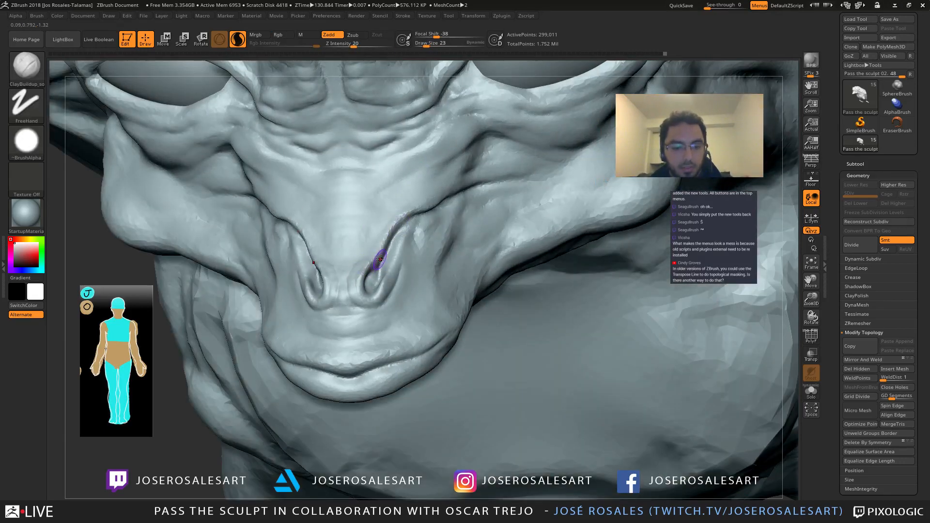
pyautogui.moveTo(374, 264); pyautogui.dragTo(377, 261, button='right')
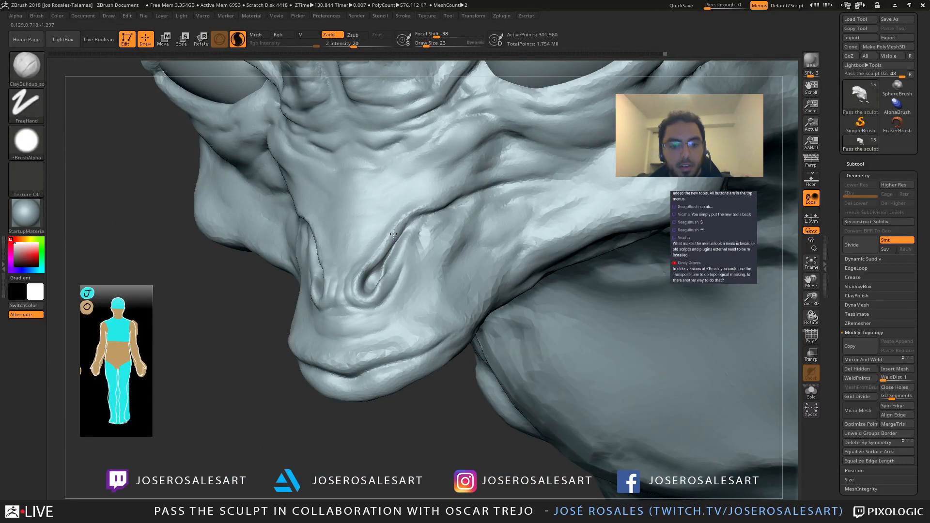
pyautogui.moveTo(370, 222)
pyautogui.mouseDown(button='right')
pyautogui.moveTo(325, 208)
pyautogui.moveTo(342, 210)
pyautogui.mouseUp(button='right')
pyautogui.moveTo(343, 210); pyautogui.dragTo(354, 220)
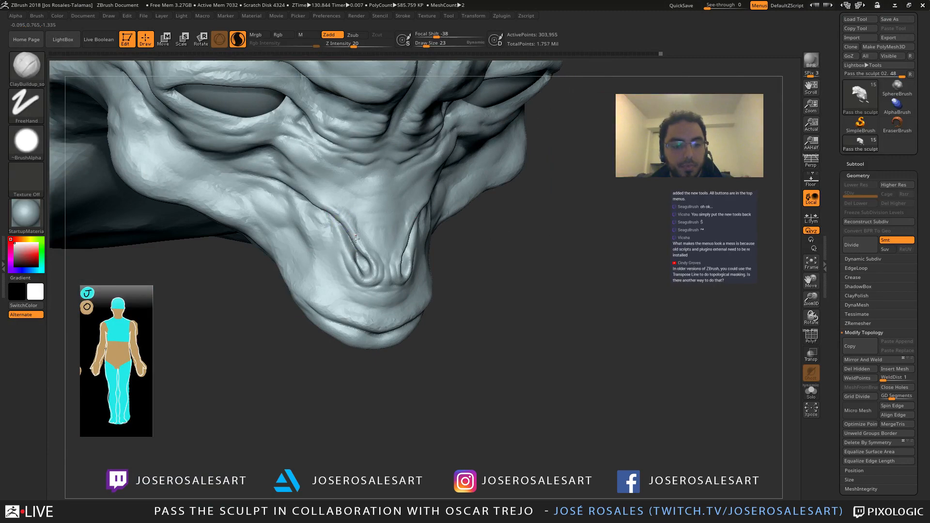
pyautogui.moveTo(365, 244)
pyautogui.keyDown('shift'); pyautogui.mouseDown(button='right')
pyautogui.moveTo(351, 223)
pyautogui.moveTo(413, 233)
pyautogui.moveTo(484, 210)
pyautogui.mouseUp(button='right'); pyautogui.keyUp('shift')
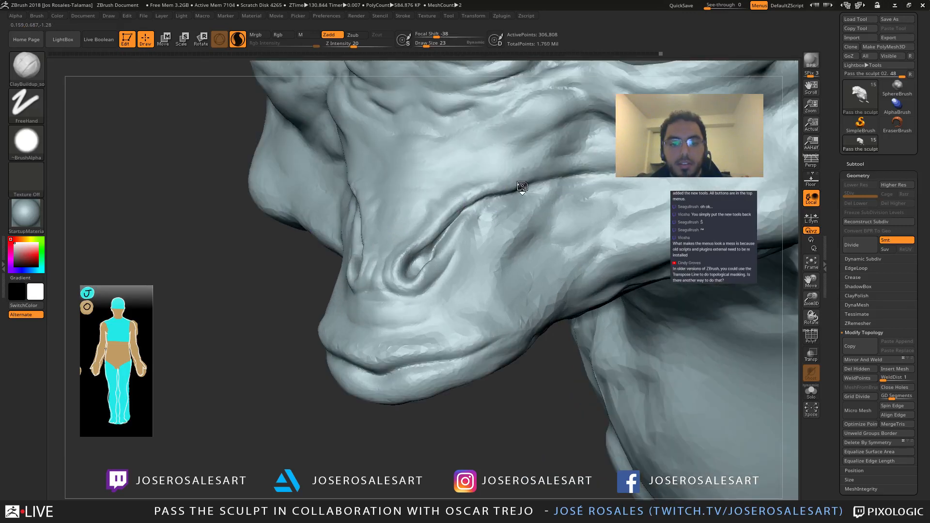
pyautogui.moveTo(523, 187)
pyautogui.keyDown('alt'); pyautogui.mouseDown(button='right')
pyautogui.moveTo(490, 177)
pyautogui.moveTo(509, 145)
pyautogui.moveTo(552, 200)
pyautogui.moveTo(545, 179)
pyautogui.moveTo(510, 184)
pyautogui.moveTo(519, 183)
pyautogui.mouseUp(button='right'); pyautogui.keyUp('alt')
# Step: Deepen the crease running from the nostrils back toward the cheeks with the DamStandard brush at draw size 23
pyautogui.press('b')
pyautogui.press('d')
pyautogui.press('s')
pyautogui.moveTo(497, 198); pyautogui.dragTo(474, 218)
pyautogui.moveTo(474, 217)
pyautogui.mouseDown(button='right')
pyautogui.moveTo(453, 211)
pyautogui.moveTo(526, 213)
pyautogui.mouseUp(button='right')
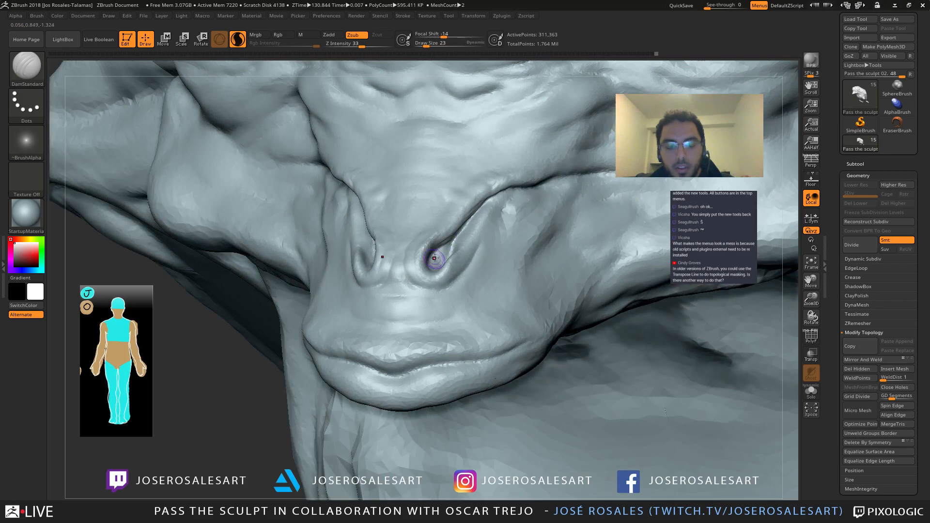
pyautogui.moveTo(434, 258)
pyautogui.mouseDown(button='right')
pyautogui.moveTo(448, 248)
pyautogui.moveTo(439, 260)
pyautogui.moveTo(457, 263)
pyautogui.moveTo(433, 237)
pyautogui.moveTo(458, 252)
pyautogui.mouseUp(button='right')
# Step: Adjust the nostril shape with the Move brush and touch up the creases below with the DamStandard brush at draw size 23
pyautogui.press('b')
pyautogui.press('m')
pyautogui.press('v')
pyautogui.press('s')
pyautogui.moveTo(458, 252); pyautogui.dragTo(461, 252)
pyautogui.moveTo(458, 251)
pyautogui.keyDown('ctrl'); pyautogui.mouseDown(button='right')
pyautogui.moveTo(447, 247)
pyautogui.moveTo(427, 268)
pyautogui.moveTo(434, 259)
pyautogui.mouseUp(button='right'); pyautogui.keyUp('ctrl')
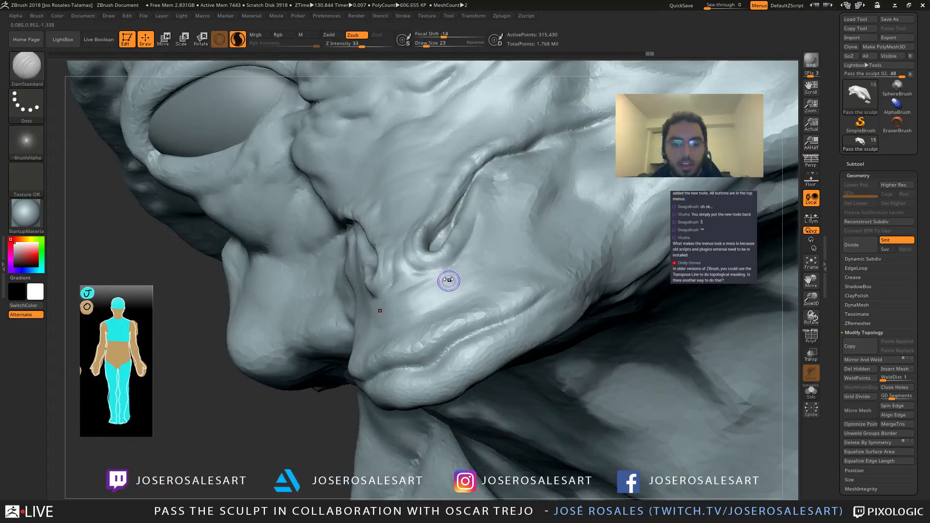
pyautogui.moveTo(446, 276)
pyautogui.mouseDown(button='right')
pyautogui.moveTo(424, 267)
pyautogui.moveTo(445, 267)
pyautogui.mouseUp(button='right')
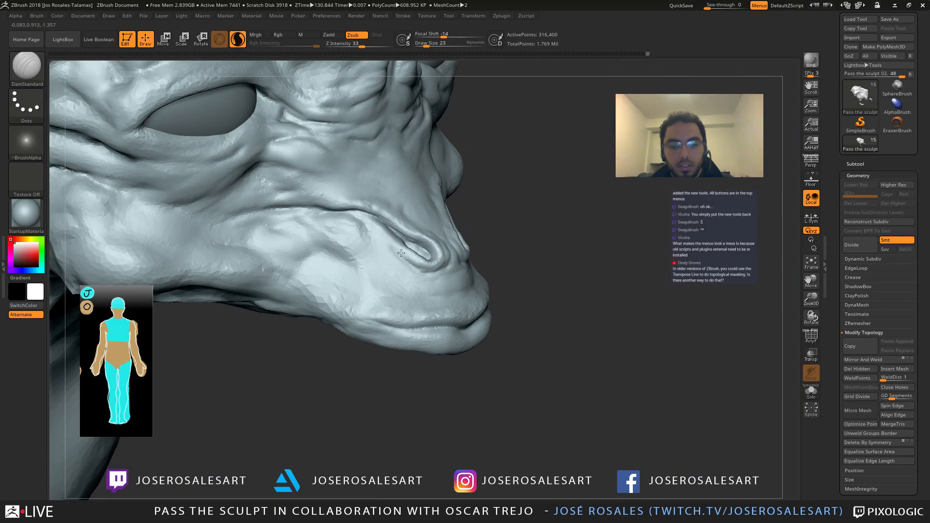
pyautogui.moveTo(374, 208)
pyautogui.mouseDown(button='right')
pyautogui.moveTo(401, 210)
pyautogui.moveTo(376, 253)
pyautogui.moveTo(388, 208)
pyautogui.moveTo(411, 217)
pyautogui.moveTo(406, 184)
pyautogui.moveTo(431, 204)
pyautogui.moveTo(406, 195)
pyautogui.mouseUp(button='right')
# Step: Add volume around the fold behind the nostrils with the ClayBuildup brush at draw size 23 and smooth it
pyautogui.press('1')
pyautogui.press('space')
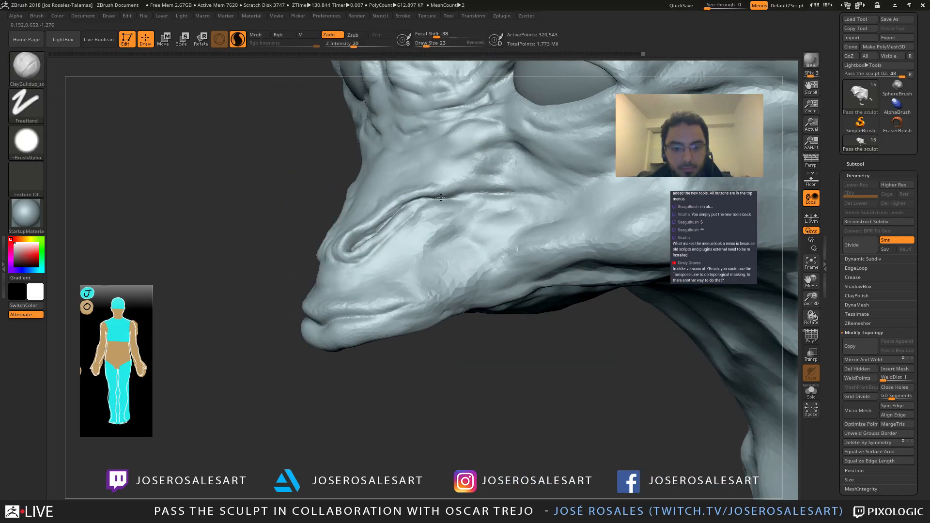
pyautogui.moveTo(488, 187)
pyautogui.mouseDown(button='right')
pyautogui.moveTo(443, 189)
pyautogui.moveTo(484, 190)
pyautogui.mouseUp(button='right')
pyautogui.press('shift')
pyautogui.moveTo(434, 206)
pyautogui.mouseDown(button='right')
pyautogui.moveTo(321, 192)
pyautogui.moveTo(377, 208)
pyautogui.moveTo(417, 144)
pyautogui.mouseUp(button='right')
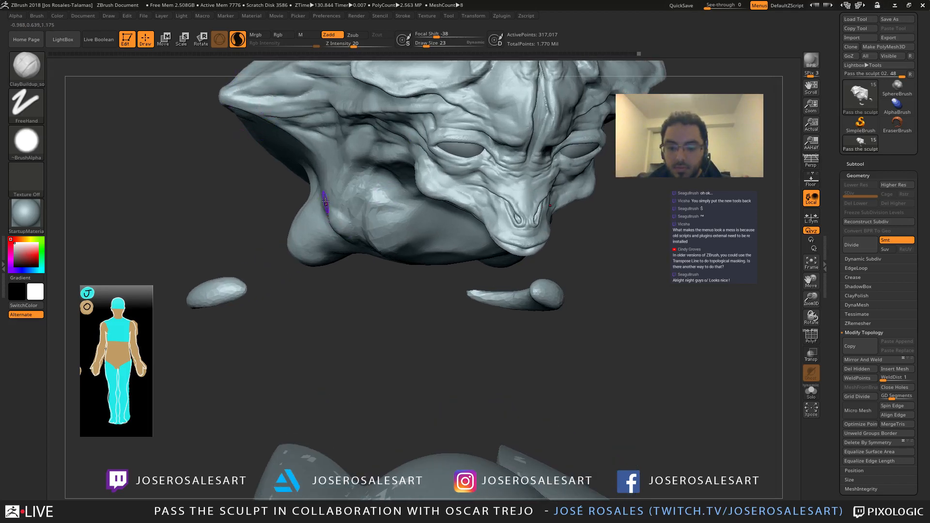
# Step: Build up the sides of the snout behind the nostrils with the ClayBuildup brush at draw size 30
pyautogui.moveTo(326, 202); pyautogui.dragTo(355, 129, button='right')
pyautogui.moveTo(407, 206)
pyautogui.mouseDown(button='right')
pyautogui.moveTo(500, 191)
pyautogui.moveTo(315, 196)
pyautogui.moveTo(302, 183)
pyautogui.moveTo(396, 182)
pyautogui.moveTo(374, 177)
pyautogui.moveTo(406, 203)
pyautogui.moveTo(393, 213)
pyautogui.moveTo(395, 198)
pyautogui.mouseUp(button='right')
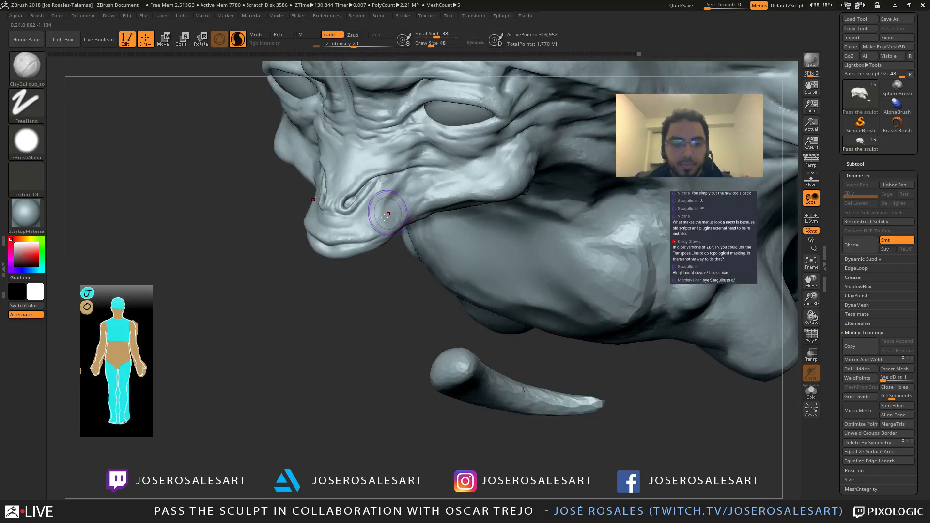
pyautogui.press('[')
pyautogui.press('[')
pyautogui.moveTo(393, 213); pyautogui.dragTo(393, 206)
pyautogui.moveTo(376, 206); pyautogui.dragTo(400, 194, button='right')
pyautogui.moveTo(398, 184); pyautogui.dragTo(394, 194)
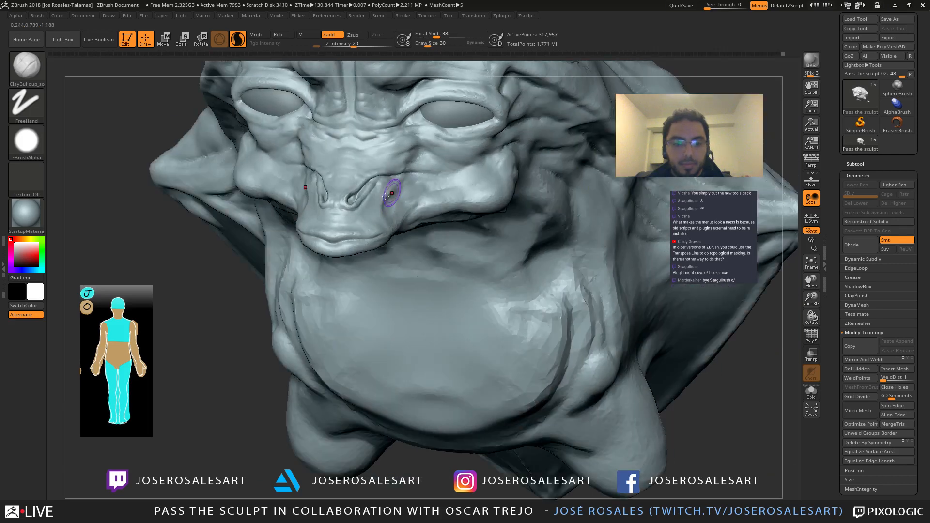
pyautogui.moveTo(398, 193)
pyautogui.mouseDown(button='right')
pyautogui.moveTo(376, 197)
pyautogui.moveTo(395, 192)
pyautogui.mouseUp(button='right')
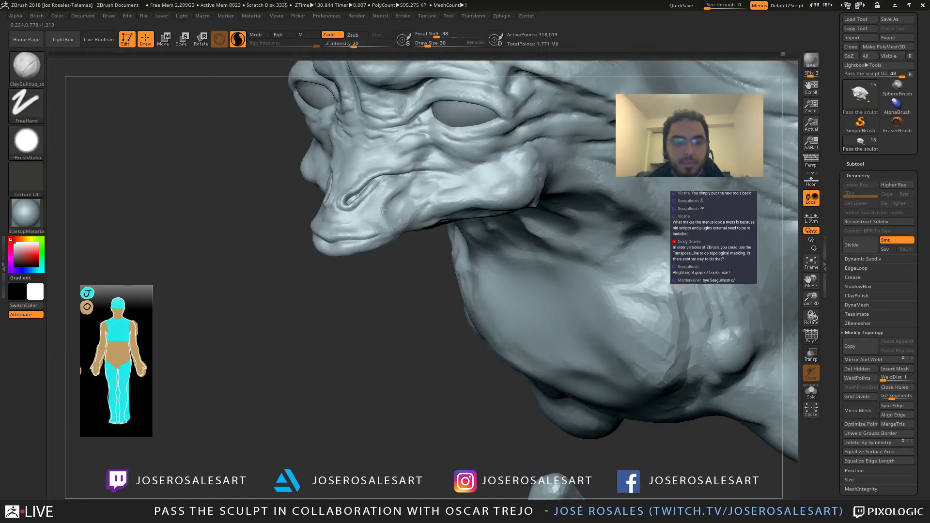
pyautogui.moveTo(382, 210); pyautogui.dragTo(382, 215)
pyautogui.moveTo(359, 215)
pyautogui.mouseDown(button='right')
pyautogui.moveTo(381, 208)
pyautogui.moveTo(398, 223)
pyautogui.mouseUp(button='right')
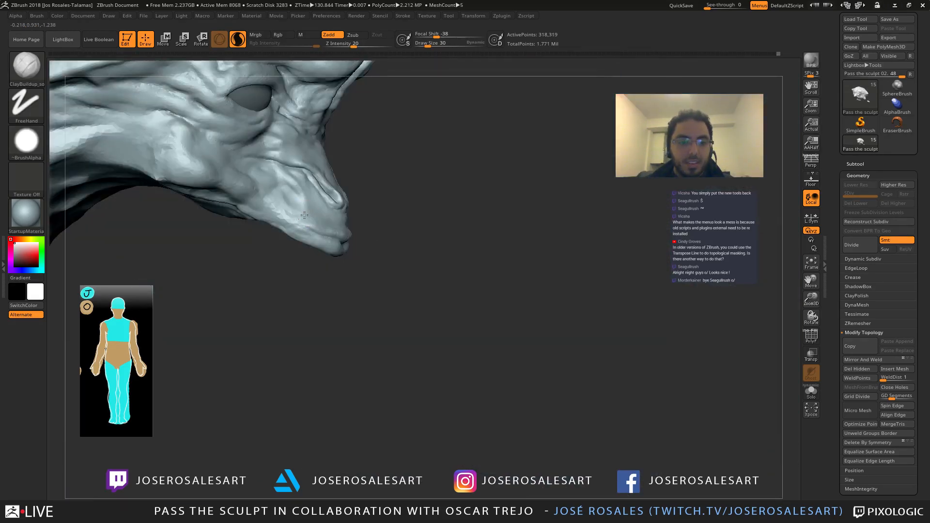
# Step: Fill out the muzzle's flank and the fold above the nostril crease with the ClayBuildup brush at draw size 30
pyautogui.moveTo(304, 216); pyautogui.dragTo(287, 215)
pyautogui.moveTo(287, 215); pyautogui.dragTo(299, 212, button='right')
pyautogui.moveTo(283, 169)
pyautogui.mouseDown(button='right')
pyautogui.moveTo(285, 184)
pyautogui.moveTo(282, 175)
pyautogui.mouseUp(button='right')
pyautogui.moveTo(280, 170); pyautogui.dragTo(286, 181)
pyautogui.moveTo(286, 181); pyautogui.dragTo(289, 177, button='right')
pyautogui.moveTo(290, 176); pyautogui.dragTo(290, 177)
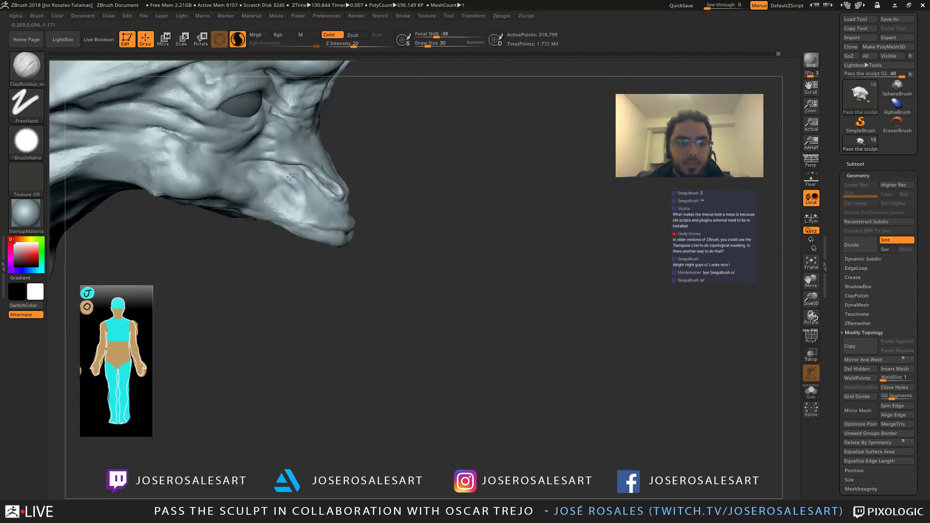
pyautogui.moveTo(299, 196)
pyautogui.keyDown('ctrl'); pyautogui.mouseDown(button='right')
pyautogui.moveTo(278, 157)
pyautogui.moveTo(271, 196)
pyautogui.moveTo(280, 194)
pyautogui.moveTo(264, 200)
pyautogui.moveTo(305, 187)
pyautogui.moveTo(295, 141)
pyautogui.mouseUp(button='right'); pyautogui.keyUp('ctrl')
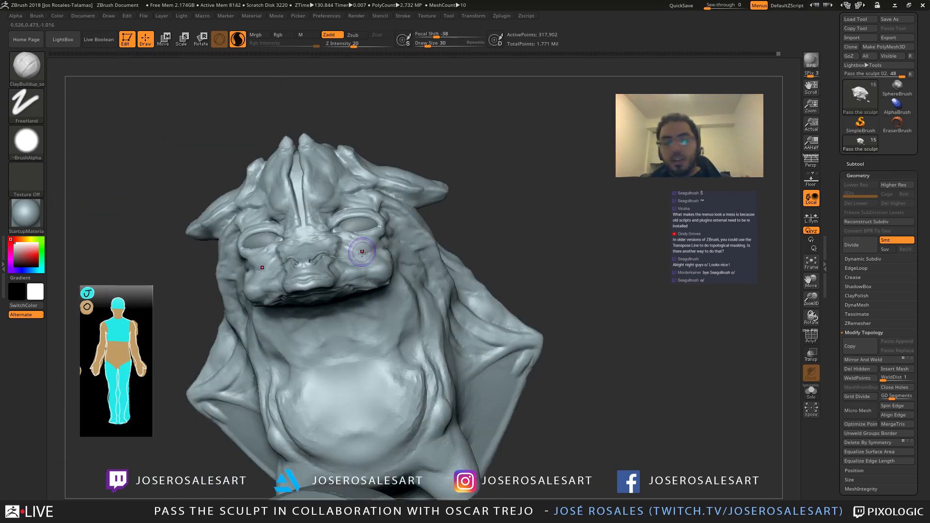
# Step: Carve creases around the inner bases of the side horns with the DamStandard brush at draw size 30 and dismiss the undo history note
pyautogui.moveTo(422, 208); pyautogui.dragTo(401, 262, button='right')
pyautogui.moveTo(322, 218)
pyautogui.keyDown('ctrl'); pyautogui.mouseDown(button='right')
pyautogui.moveTo(316, 266)
pyautogui.moveTo(335, 268)
pyautogui.moveTo(274, 206)
pyautogui.moveTo(271, 231)
pyautogui.moveTo(339, 226)
pyautogui.moveTo(313, 217)
pyautogui.moveTo(318, 271)
pyautogui.mouseUp(button='right'); pyautogui.keyUp('ctrl')
pyautogui.moveTo(272, 232); pyautogui.dragTo(315, 228, button='right')
pyautogui.keyDown('alt'); pyautogui.moveTo(269, 157); pyautogui.dragTo(276, 208, button='right'); pyautogui.keyUp('alt')
pyautogui.press('b')
pyautogui.press('d')
pyautogui.press('s')
pyautogui.moveTo(255, 131)
pyautogui.keyDown('alt'); pyautogui.mouseDown(button='right')
pyautogui.moveTo(286, 202)
pyautogui.moveTo(282, 167)
pyautogui.mouseUp(button='right'); pyautogui.keyUp('alt')
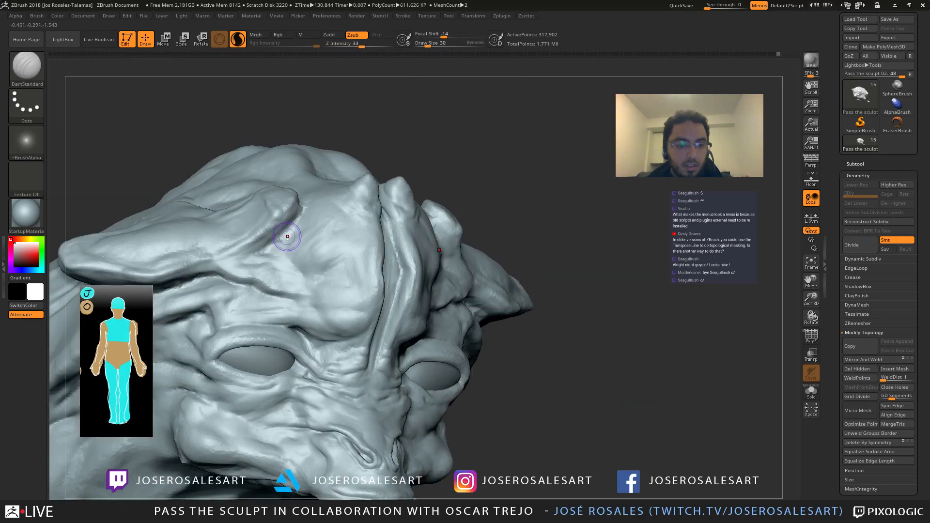
pyautogui.moveTo(295, 222); pyautogui.dragTo(289, 215, button='right')
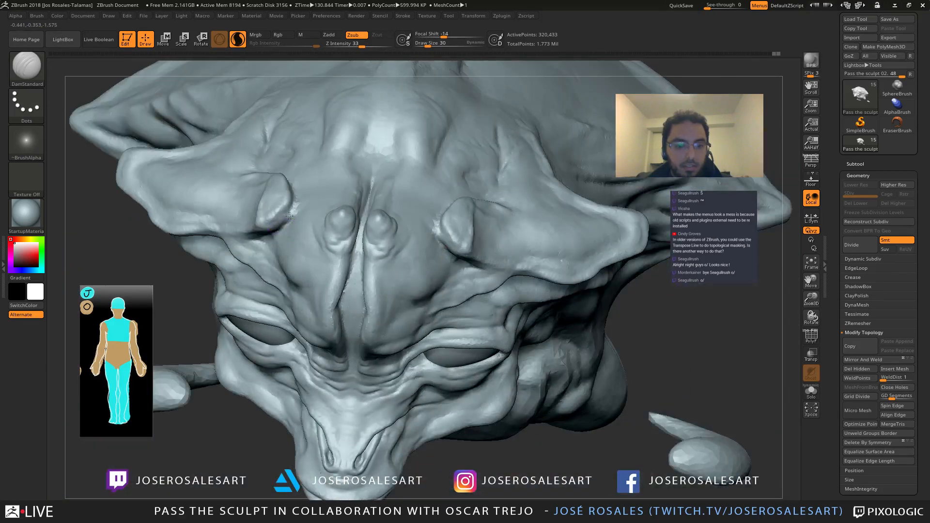
pyautogui.click(302, 184)
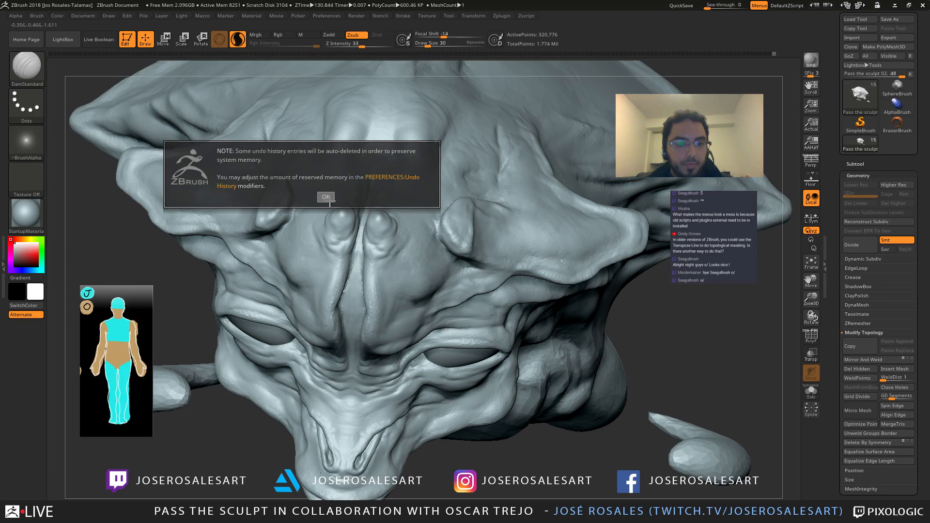
pyautogui.click(329, 200)
# Step: Build up the brow area above the eyes with the ClayBuildup brush at draw size 28
pyautogui.moveTo(329, 200)
pyautogui.mouseDown(button='right')
pyautogui.moveTo(363, 208)
pyautogui.moveTo(312, 228)
pyautogui.moveTo(339, 214)
pyautogui.moveTo(332, 211)
pyautogui.moveTo(457, 231)
pyautogui.moveTo(394, 267)
pyautogui.moveTo(355, 193)
pyautogui.moveTo(429, 219)
pyautogui.moveTo(364, 238)
pyautogui.mouseUp(button='right')
pyautogui.press('1')
pyautogui.moveTo(362, 252); pyautogui.dragTo(369, 251)
pyautogui.press('s')
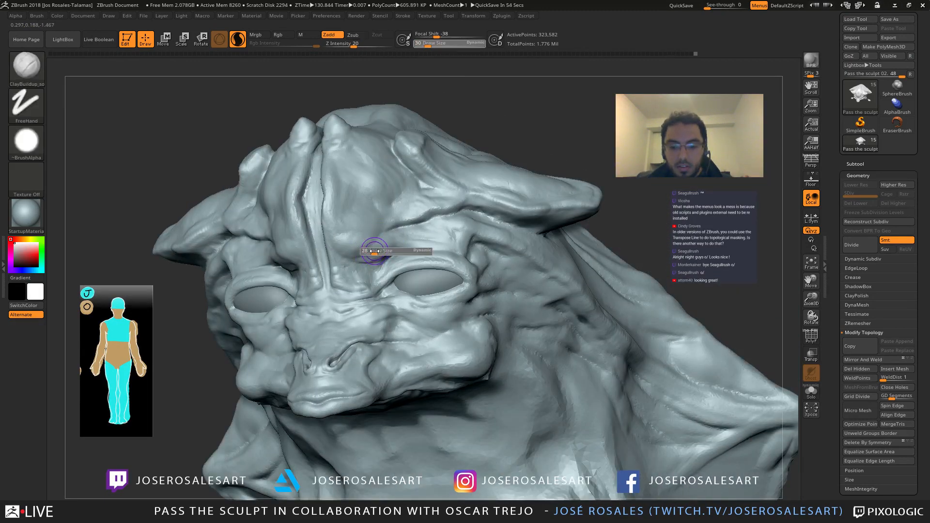
pyautogui.moveTo(374, 247)
pyautogui.mouseDown(button='right')
pyautogui.moveTo(359, 241)
pyautogui.moveTo(383, 234)
pyautogui.moveTo(339, 253)
pyautogui.moveTo(287, 250)
pyautogui.moveTo(297, 234)
pyautogui.moveTo(497, 165)
pyautogui.mouseUp(button='right')
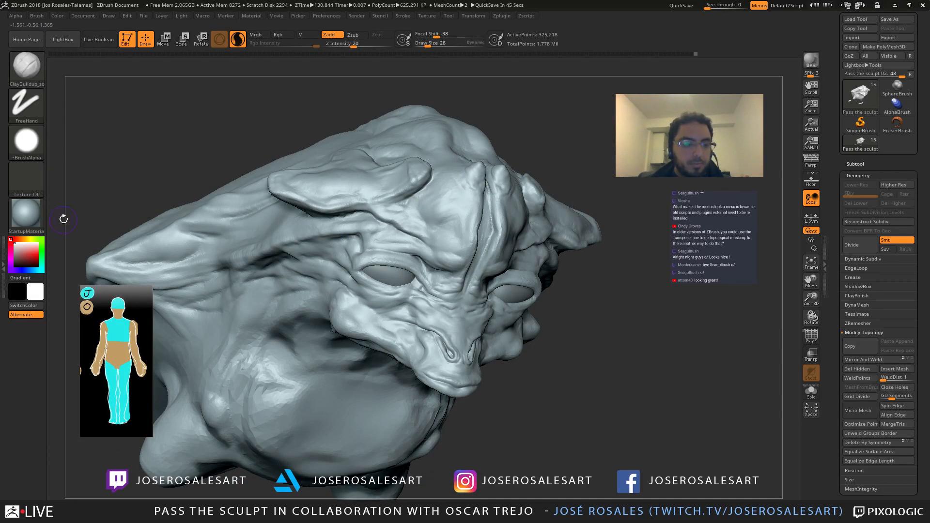
# Step: Apply the MatCap_MIHAI material to preview the whole sculpt
pyautogui.click(35, 216)
pyautogui.click(200, 334)
pyautogui.moveTo(200, 334)
pyautogui.mouseDown(button='right')
pyautogui.moveTo(388, 181)
pyautogui.moveTo(352, 221)
pyautogui.moveTo(349, 189)
pyautogui.mouseUp(button='right')
pyautogui.moveTo(463, 251)
pyautogui.keyDown('ctrl'); pyautogui.mouseDown(button='right')
pyautogui.moveTo(474, 291)
pyautogui.moveTo(435, 183)
pyautogui.moveTo(295, 285)
pyautogui.moveTo(294, 345)
pyautogui.moveTo(317, 334)
pyautogui.moveTo(343, 268)
pyautogui.moveTo(324, 485)
pyautogui.mouseUp(button='right'); pyautogui.keyUp('ctrl')
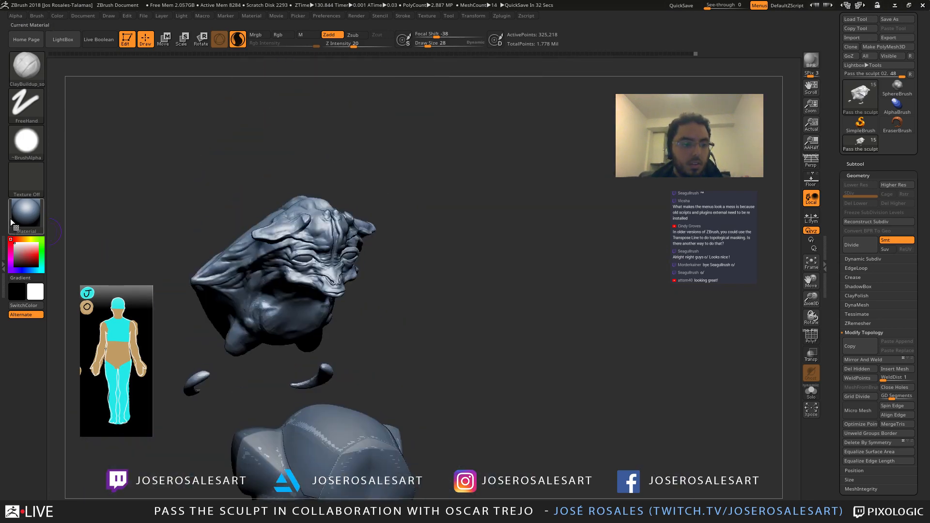
# Step: Switch the sculpt to BasicMaterial and inspect the head's forms from the side
pyautogui.click(26, 214)
pyautogui.click(112, 368)
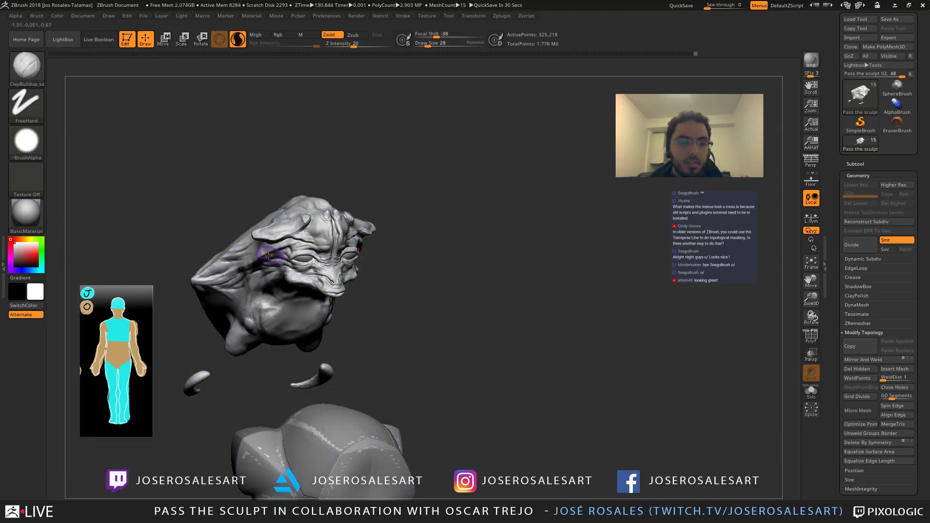
pyautogui.moveTo(270, 249); pyautogui.dragTo(310, 257, button='right')
pyautogui.keyDown('ctrl'); pyautogui.moveTo(310, 257); pyautogui.dragTo(359, 268, button='right'); pyautogui.keyUp('ctrl')
pyautogui.moveTo(417, 252)
pyautogui.mouseDown(button='right')
pyautogui.moveTo(378, 276)
pyautogui.moveTo(408, 264)
pyautogui.moveTo(400, 211)
pyautogui.mouseUp(button='right')
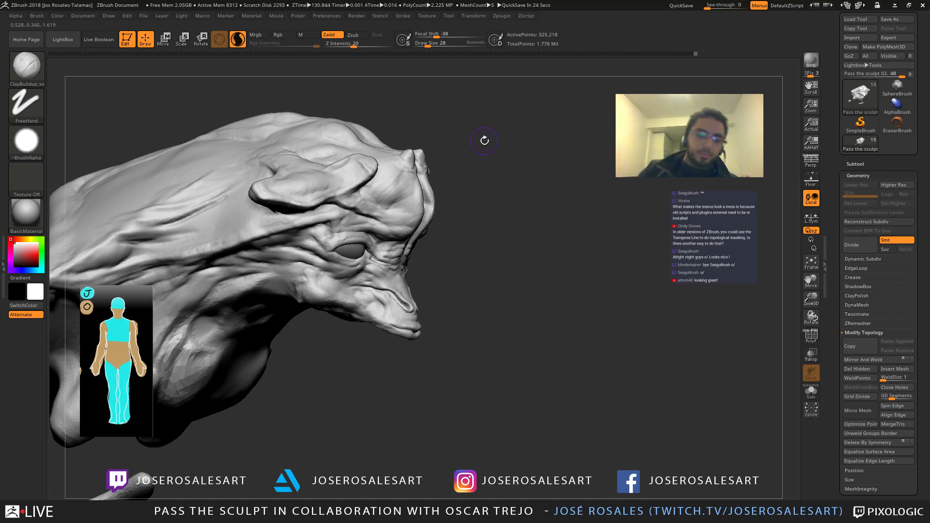
# Step: Apply the bluish-grey MudCap_Mod_E material to the sculpt
pyautogui.press('m')
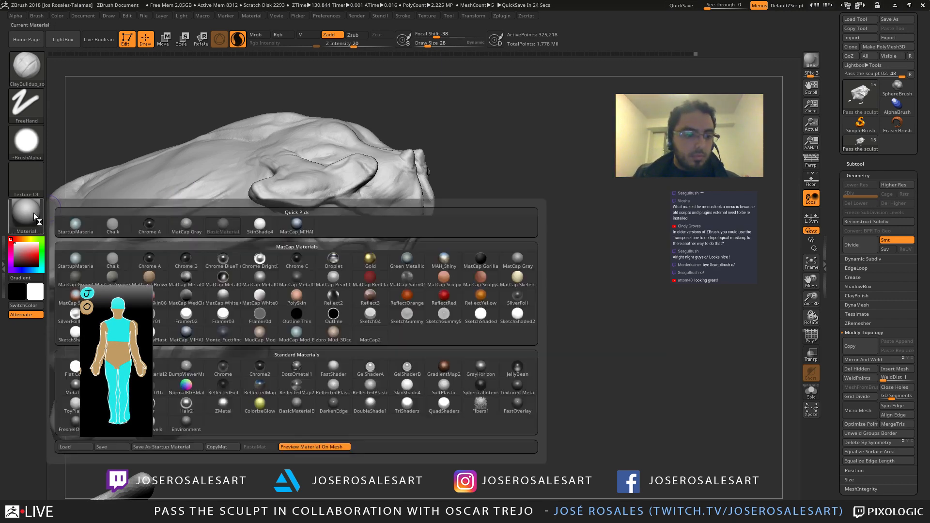
pyautogui.click(293, 329)
pyautogui.moveTo(386, 255)
pyautogui.mouseDown(button='right')
pyautogui.moveTo(297, 252)
pyautogui.moveTo(343, 239)
pyautogui.moveTo(336, 233)
pyautogui.moveTo(294, 251)
pyautogui.moveTo(358, 264)
pyautogui.moveTo(270, 249)
pyautogui.mouseUp(button='right')
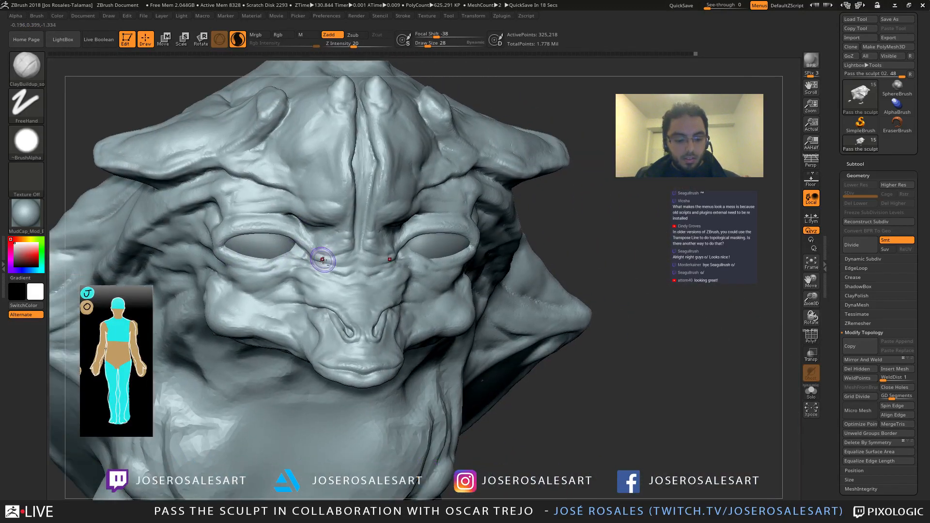
# Step: Smooth the lower eyelid area with the Smooth brush at draw size 48
pyautogui.moveTo(434, 198); pyautogui.dragTo(354, 213, button='right')
pyautogui.moveTo(354, 214)
pyautogui.keyDown('ctrl'); pyautogui.mouseDown(button='right')
pyautogui.moveTo(358, 193)
pyautogui.moveTo(371, 199)
pyautogui.mouseUp(button='right'); pyautogui.keyUp('ctrl')
pyautogui.press('shift')
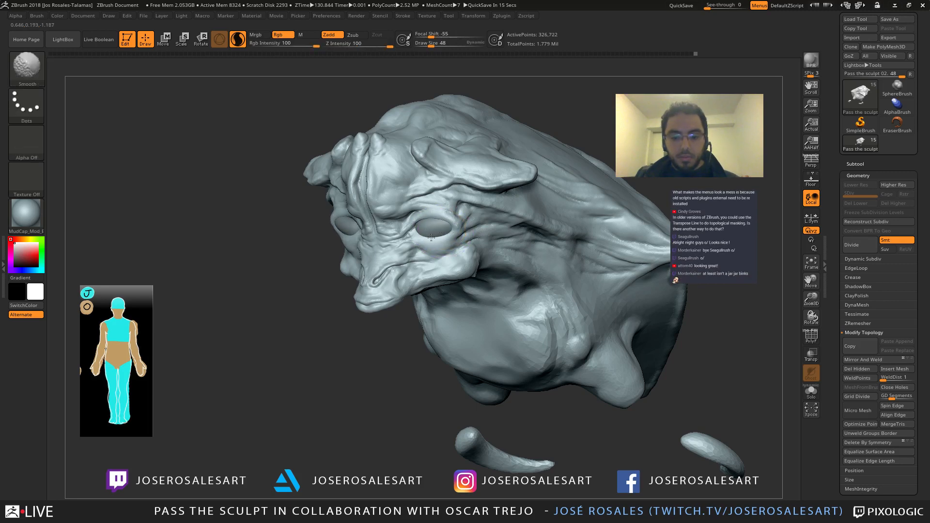
pyautogui.keyDown('shift'); pyautogui.moveTo(431, 238); pyautogui.dragTo(433, 230); pyautogui.keyUp('shift')
pyautogui.moveTo(436, 225)
pyautogui.keyDown('ctrl'); pyautogui.mouseDown(button='right')
pyautogui.moveTo(385, 212)
pyautogui.moveTo(417, 216)
pyautogui.moveTo(394, 214)
pyautogui.moveTo(358, 232)
pyautogui.moveTo(375, 245)
pyautogui.mouseUp(button='right'); pyautogui.keyUp('ctrl')
# Step: Carve the creases around the inner corners of the eyes with the DamStandard brush at draw size 33
pyautogui.moveTo(322, 222)
pyautogui.mouseDown(button='right')
pyautogui.moveTo(286, 213)
pyautogui.moveTo(317, 204)
pyautogui.mouseUp(button='right')
pyautogui.press('b')
pyautogui.press('d')
pyautogui.press('s')
pyautogui.moveTo(310, 212); pyautogui.dragTo(317, 199)
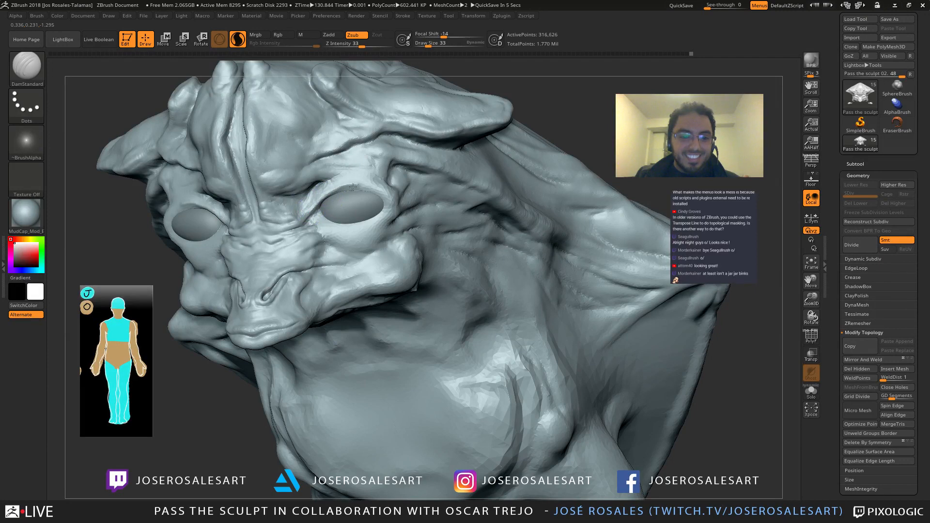
# Step: Carve the skin folds around the eyelids with the DamStandard brush at draw size 33
pyautogui.moveTo(378, 190); pyautogui.dragTo(383, 195)
pyautogui.keyDown('ctrl'); pyautogui.moveTo(378, 199); pyautogui.dragTo(329, 170, button='right'); pyautogui.keyUp('ctrl')
pyautogui.moveTo(232, 194)
pyautogui.mouseDown(button='right')
pyautogui.moveTo(315, 212)
pyautogui.moveTo(321, 236)
pyautogui.mouseUp(button='right')
pyautogui.keyDown('ctrl'); pyautogui.moveTo(439, 214); pyautogui.dragTo(427, 262, button='right'); pyautogui.keyUp('ctrl')
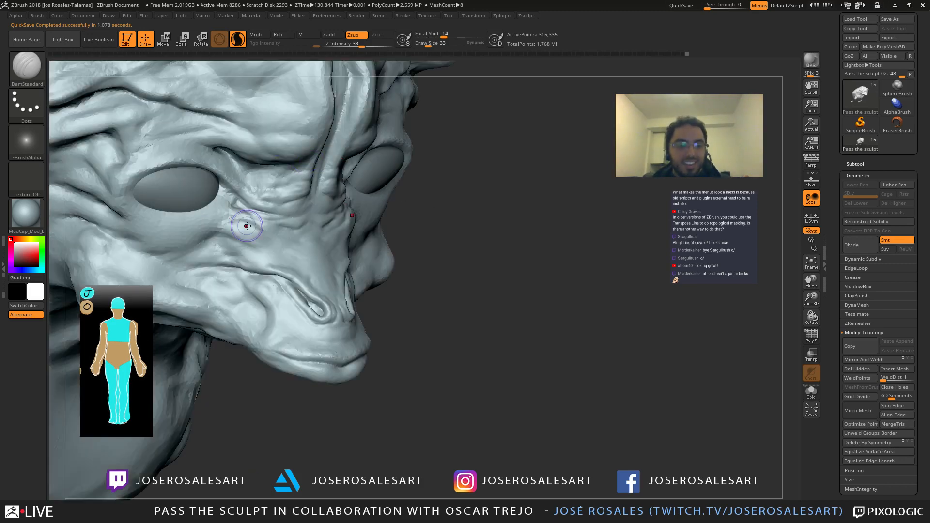
# Step: Carve finer creases between the inner eye corners and the snout with DamStandard at draw size 28
pyautogui.moveTo(412, 194); pyautogui.dragTo(291, 191, button='right')
pyautogui.press('s')
pyautogui.moveTo(317, 191); pyautogui.dragTo(314, 191)
pyautogui.moveTo(284, 181)
pyautogui.keyDown('alt'); pyautogui.mouseDown(button='right')
pyautogui.moveTo(364, 205)
pyautogui.moveTo(404, 139)
pyautogui.moveTo(340, 164)
pyautogui.mouseUp(button='right'); pyautogui.keyUp('alt')
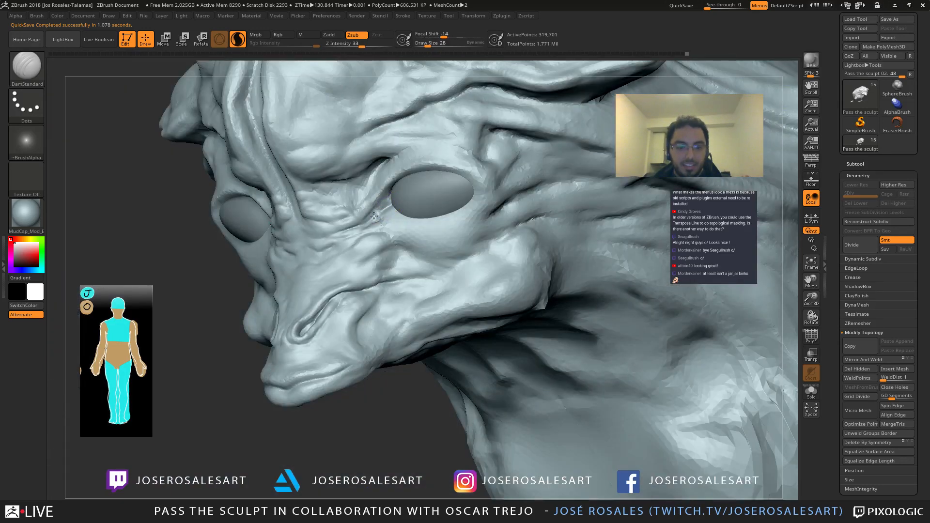
pyautogui.moveTo(374, 215); pyautogui.dragTo(374, 223, button='right')
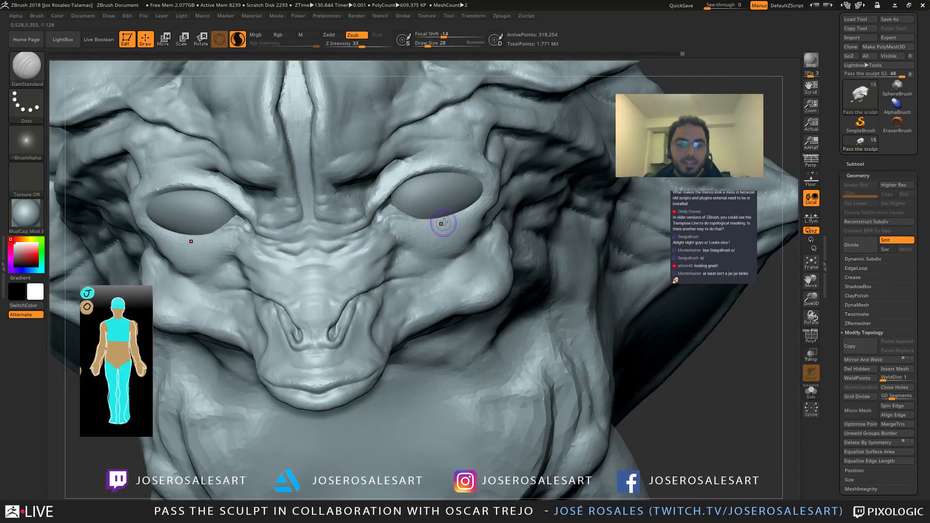
# Step: Build up the lower eyelid rims with the ClayBuildup brush at draw size 19
pyautogui.press('f')
pyautogui.moveTo(439, 213); pyautogui.dragTo(422, 222, button='right')
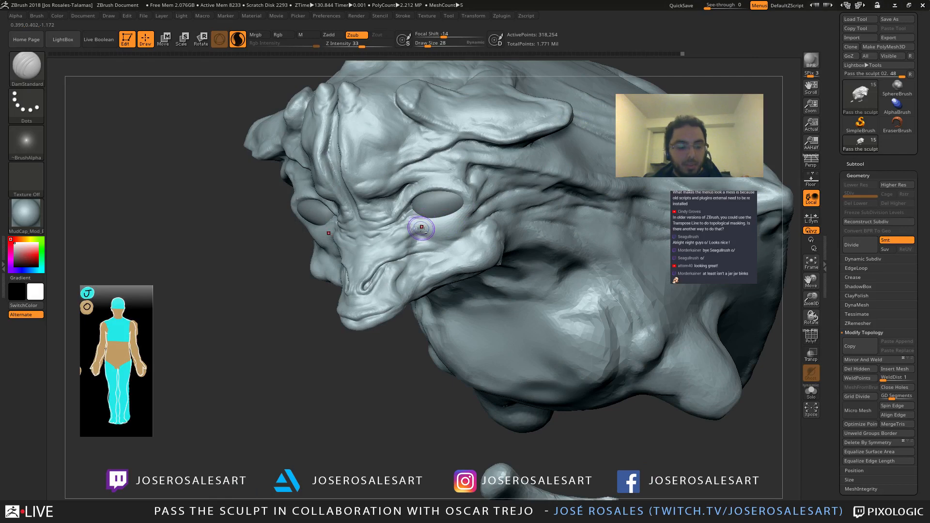
pyautogui.press('b')
pyautogui.press('c')
pyautogui.press('b')
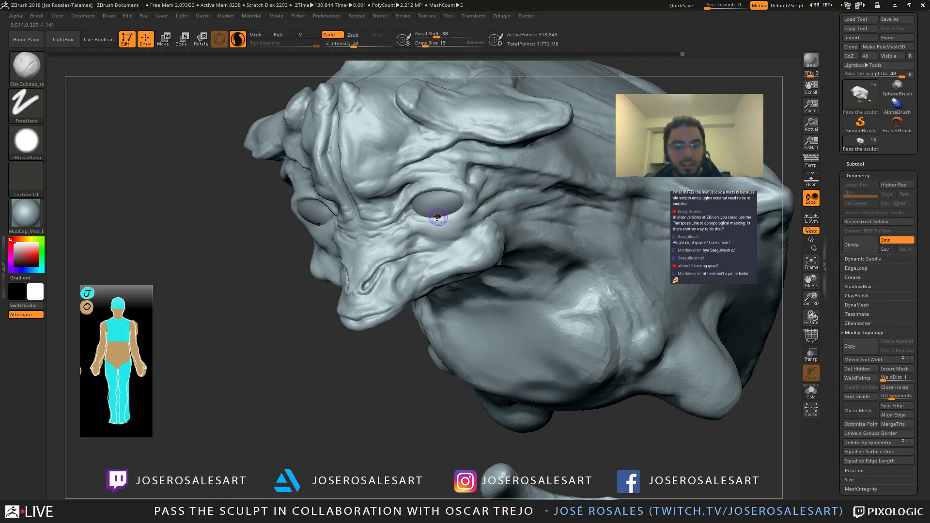
pyautogui.moveTo(464, 209); pyautogui.dragTo(335, 243, button='right')
pyautogui.moveTo(424, 223)
pyautogui.mouseDown(button='right')
pyautogui.moveTo(394, 208)
pyautogui.moveTo(438, 206)
pyautogui.moveTo(392, 206)
pyautogui.mouseUp(button='right')
# Step: Carve the creases at the outer corners and lower edges of the eyes with DamStandard at draw size 33
pyautogui.press('b')
pyautogui.press('d')
pyautogui.press('s')
pyautogui.press('s')
pyautogui.moveTo(438, 203); pyautogui.dragTo(437, 202)
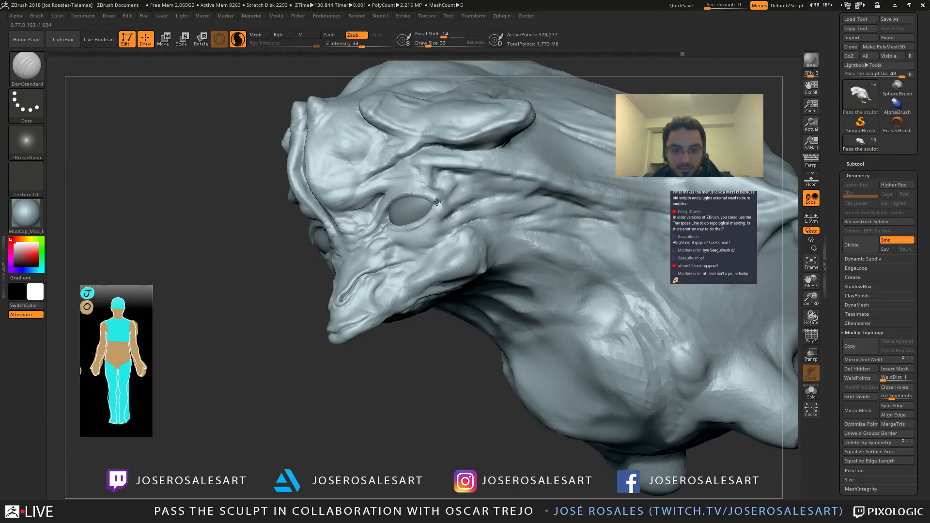
pyautogui.moveTo(437, 202); pyautogui.dragTo(233, 259, button='right')
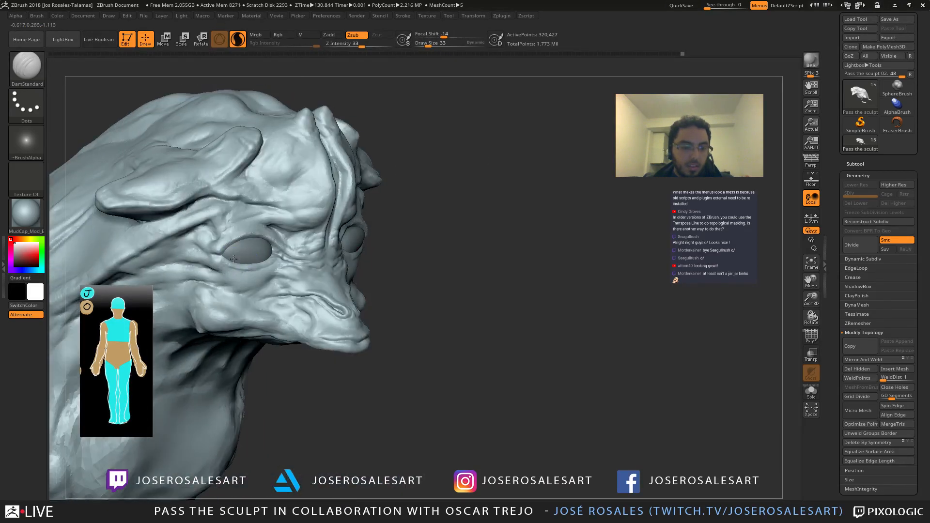
pyautogui.moveTo(220, 254); pyautogui.dragTo(208, 256)
# Step: Build up the eyelid folds with ClayBuildup at draw size 17 and sharpen their inner creases with DamStandard at draw size 19
pyautogui.press('2')
pyautogui.moveTo(220, 252)
pyautogui.mouseDown(button='right')
pyautogui.moveTo(205, 254)
pyautogui.moveTo(226, 249)
pyautogui.mouseUp(button='right')
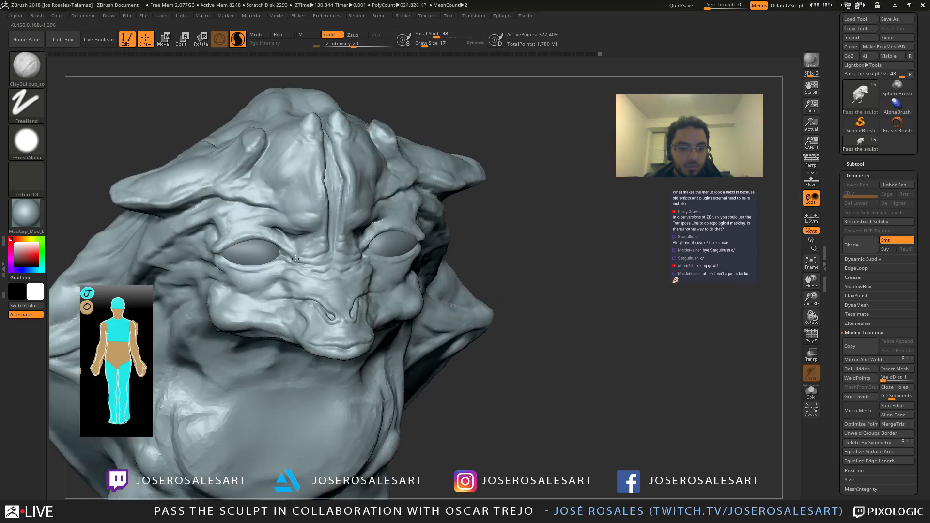
pyautogui.moveTo(295, 258)
pyautogui.mouseDown(button='right')
pyautogui.moveTo(409, 176)
pyautogui.moveTo(347, 189)
pyautogui.mouseUp(button='right')
pyautogui.press('1')
pyautogui.moveTo(345, 246)
pyautogui.keyDown('ctrl'); pyautogui.mouseDown(button='right')
pyautogui.moveTo(329, 244)
pyautogui.moveTo(337, 254)
pyautogui.moveTo(388, 233)
pyautogui.moveTo(346, 246)
pyautogui.mouseUp(button='right'); pyautogui.keyUp('ctrl')
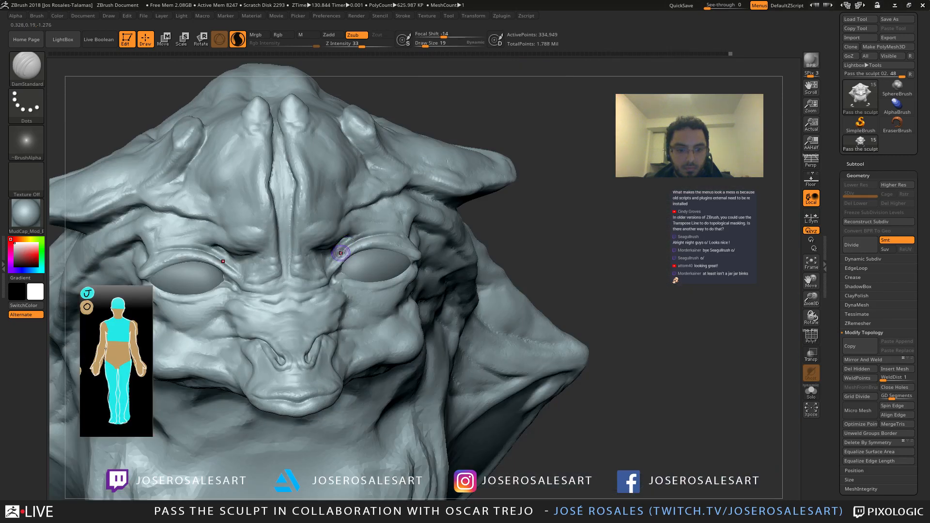
pyautogui.moveTo(334, 265)
pyautogui.keyDown('ctrl'); pyautogui.mouseDown(button='right')
pyautogui.moveTo(383, 233)
pyautogui.moveTo(446, 245)
pyautogui.moveTo(417, 255)
pyautogui.moveTo(428, 279)
pyautogui.mouseUp(button='right'); pyautogui.keyUp('ctrl')
# Step: Build up the small folds between the eyes at the base of the forehead ridges with ClayBuildup at draw size 23
pyautogui.moveTo(429, 279); pyautogui.dragTo(405, 267, button='right')
pyautogui.press('b')
pyautogui.press('c')
pyautogui.press('b')
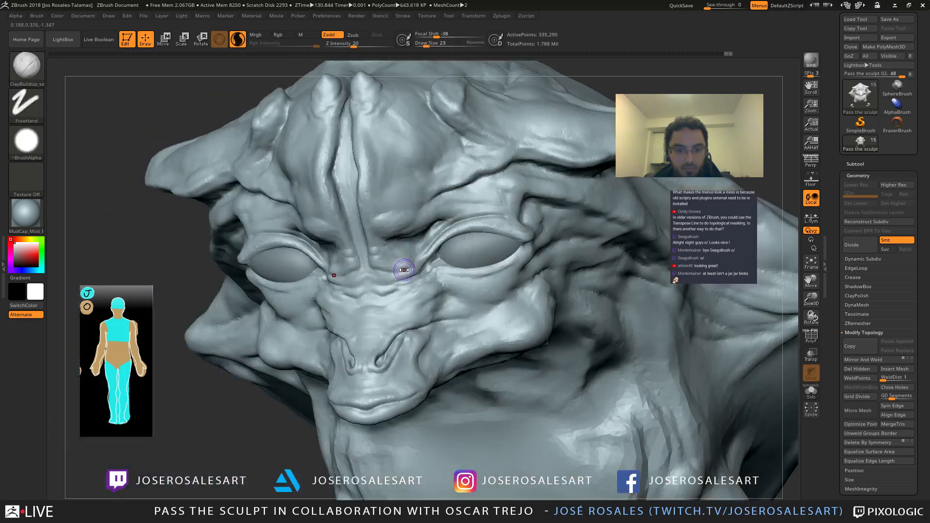
pyautogui.moveTo(405, 267); pyautogui.dragTo(398, 268)
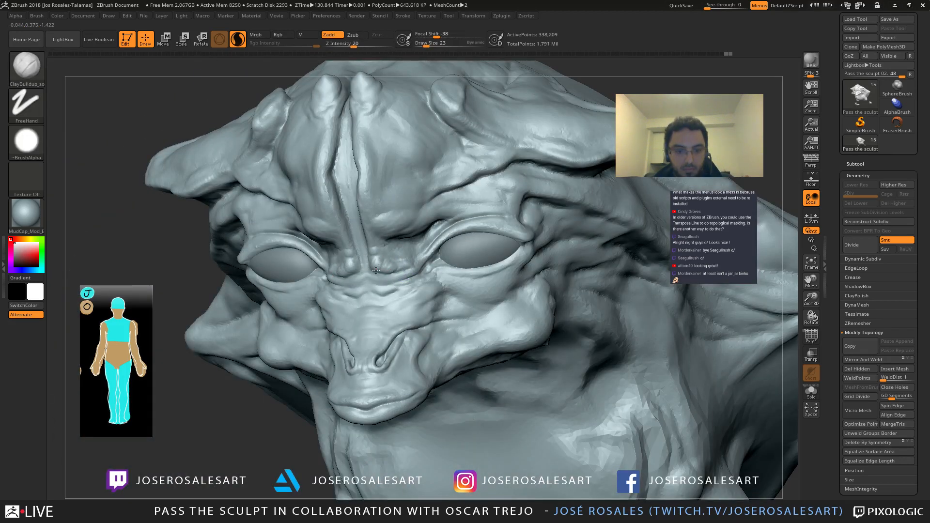
pyautogui.moveTo(412, 264); pyautogui.dragTo(391, 264)
# Step: Work the brow above the inner eye corners with ClayBuildup at draw size 23 and check the whole head
pyautogui.moveTo(392, 262); pyautogui.dragTo(465, 254, button='right')
pyautogui.keyDown('ctrl'); pyautogui.moveTo(465, 254); pyautogui.dragTo(431, 267, button='right'); pyautogui.keyUp('ctrl')
pyautogui.moveTo(391, 258)
pyautogui.mouseDown()
pyautogui.moveTo(386, 264)
pyautogui.moveTo(377, 245)
pyautogui.mouseUp()
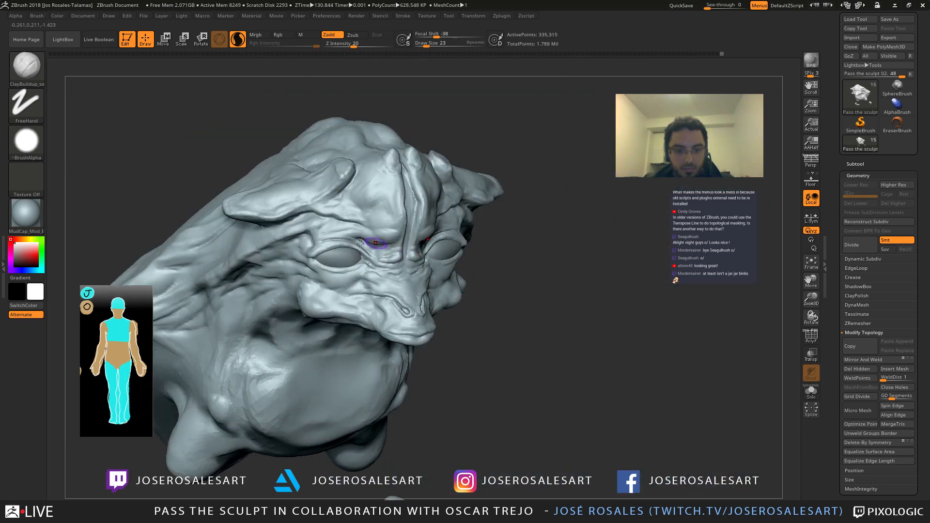
pyautogui.moveTo(377, 245); pyautogui.dragTo(334, 247, button='right')
pyautogui.moveTo(334, 247)
pyautogui.keyDown('ctrl'); pyautogui.mouseDown(button='right')
pyautogui.moveTo(303, 213)
pyautogui.moveTo(269, 250)
pyautogui.moveTo(305, 262)
pyautogui.moveTo(328, 309)
pyautogui.mouseUp(button='right'); pyautogui.keyUp('ctrl')
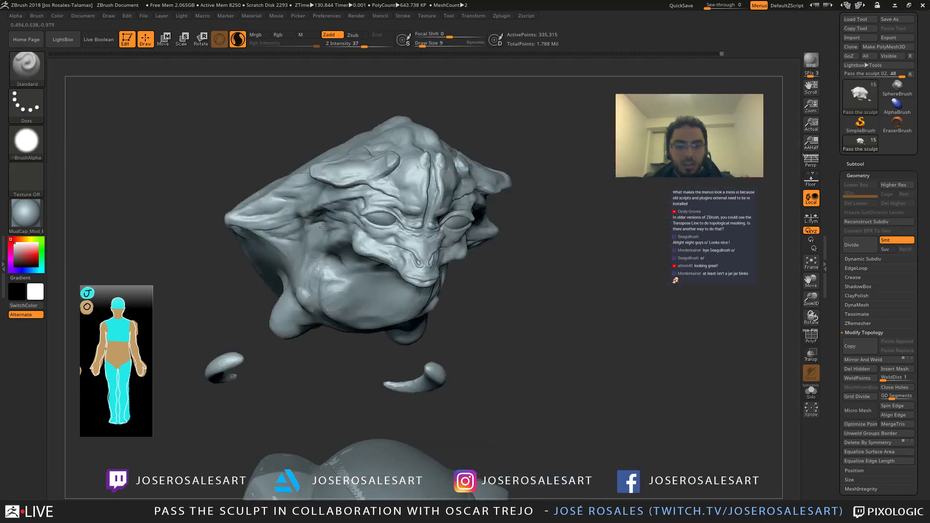
pyautogui.moveTo(322, 227)
pyautogui.mouseDown(button='right')
pyautogui.moveTo(324, 199)
pyautogui.moveTo(376, 266)
pyautogui.moveTo(415, 257)
pyautogui.moveTo(390, 155)
pyautogui.mouseUp(button='right')
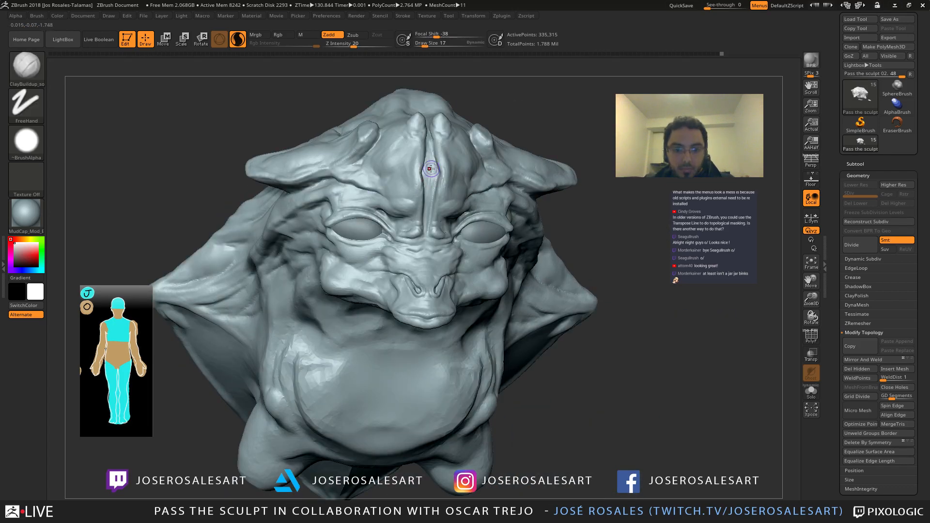
# Step: Shape the central forehead ridges between the horns with ClayBuildup at draw sizes 36 and 26
pyautogui.moveTo(430, 169)
pyautogui.mouseDown(button='right')
pyautogui.moveTo(394, 160)
pyautogui.moveTo(428, 226)
pyautogui.moveTo(430, 183)
pyautogui.mouseUp(button='right')
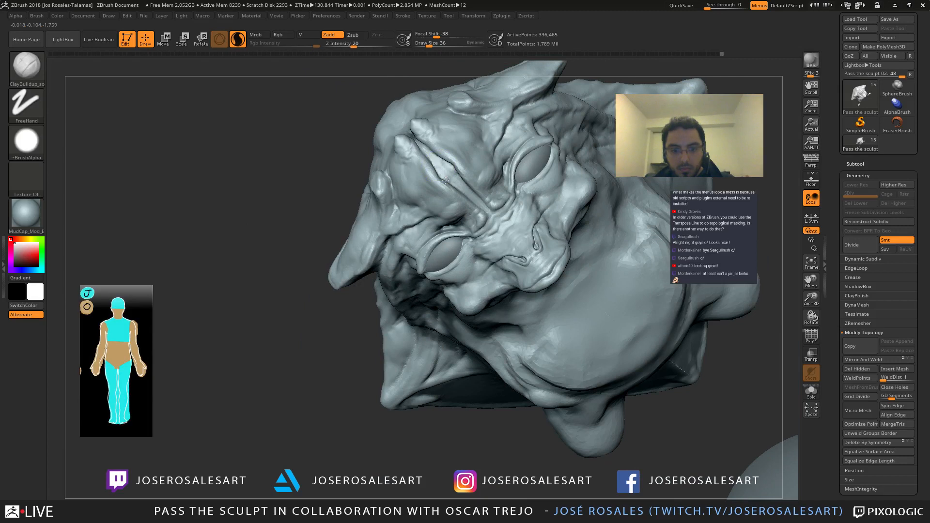
pyautogui.moveTo(456, 183); pyautogui.dragTo(473, 206)
pyautogui.moveTo(455, 154)
pyautogui.mouseDown()
pyautogui.moveTo(440, 166)
pyautogui.moveTo(458, 154)
pyautogui.mouseUp()
pyautogui.press('s')
pyautogui.moveTo(459, 187); pyautogui.dragTo(457, 183)
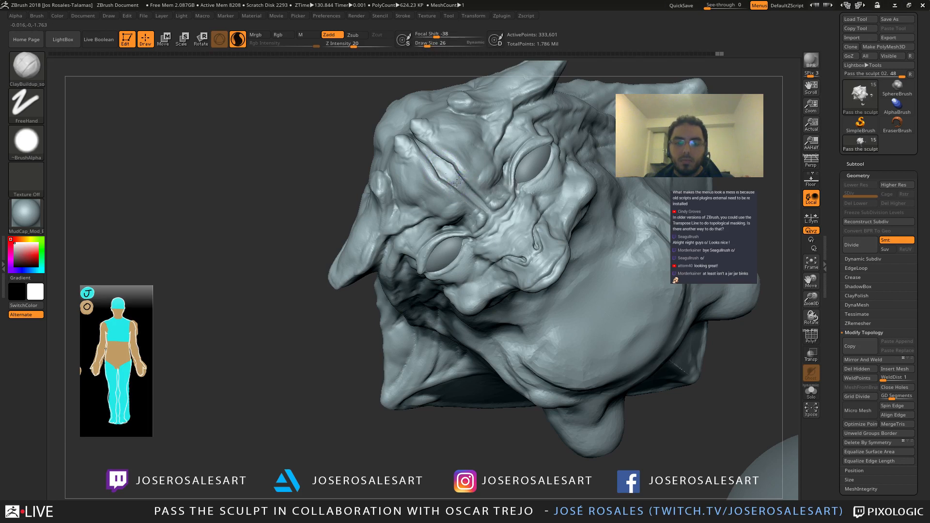
# Step: Carve wrinkles along the side and bridge of the snout with DamStandard at draw size 19
pyautogui.moveTo(475, 196)
pyautogui.mouseDown(button='right')
pyautogui.moveTo(369, 233)
pyautogui.moveTo(499, 253)
pyautogui.moveTo(431, 242)
pyautogui.moveTo(508, 285)
pyautogui.moveTo(357, 258)
pyautogui.moveTo(340, 194)
pyautogui.mouseUp(button='right')
pyautogui.press('b')
pyautogui.press('d')
pyautogui.press('s')
pyautogui.press('s')
pyautogui.moveTo(350, 231); pyautogui.dragTo(354, 231)
pyautogui.keyDown('alt'); pyautogui.moveTo(378, 227); pyautogui.dragTo(350, 251, button='right'); pyautogui.keyUp('alt')
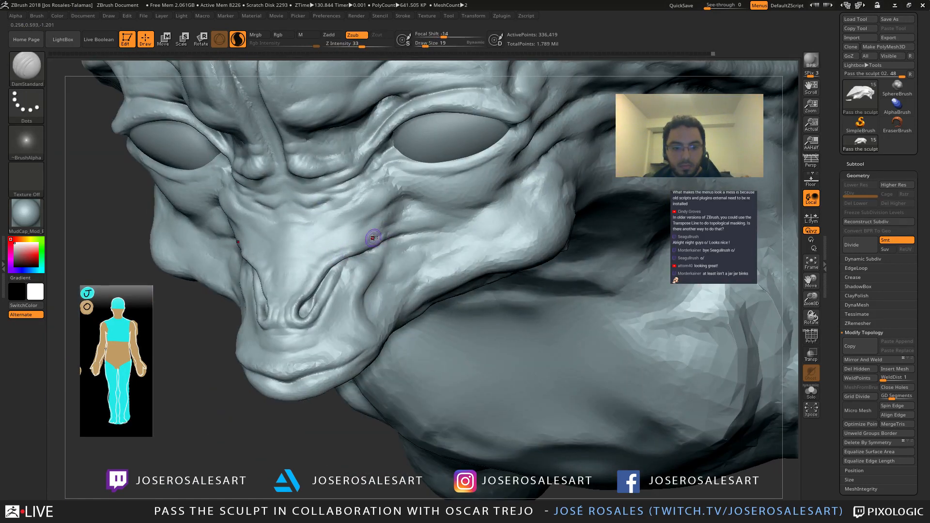
pyautogui.moveTo(342, 235)
pyautogui.mouseDown(button='right')
pyautogui.moveTo(379, 229)
pyautogui.moveTo(309, 246)
pyautogui.moveTo(318, 266)
pyautogui.mouseUp(button='right')
pyautogui.moveTo(332, 255)
pyautogui.mouseDown()
pyautogui.moveTo(309, 257)
pyautogui.moveTo(316, 244)
pyautogui.mouseUp()
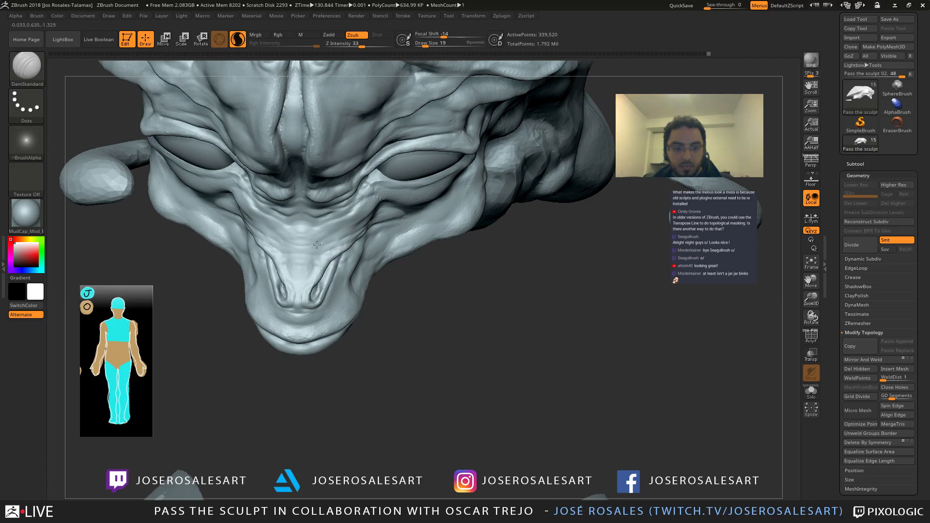
# Step: Carve fine wrinkles across the snout bridge and down toward the nostrils with DamStandard at draw size 19
pyautogui.moveTo(333, 248); pyautogui.dragTo(297, 245, button='right')
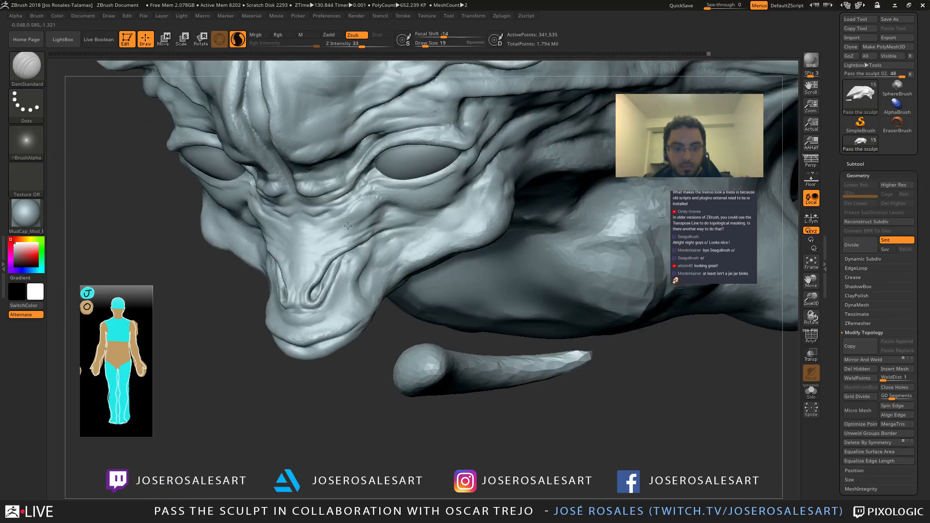
pyautogui.moveTo(303, 233); pyautogui.dragTo(307, 233)
pyautogui.moveTo(346, 223); pyautogui.dragTo(395, 230, button='right')
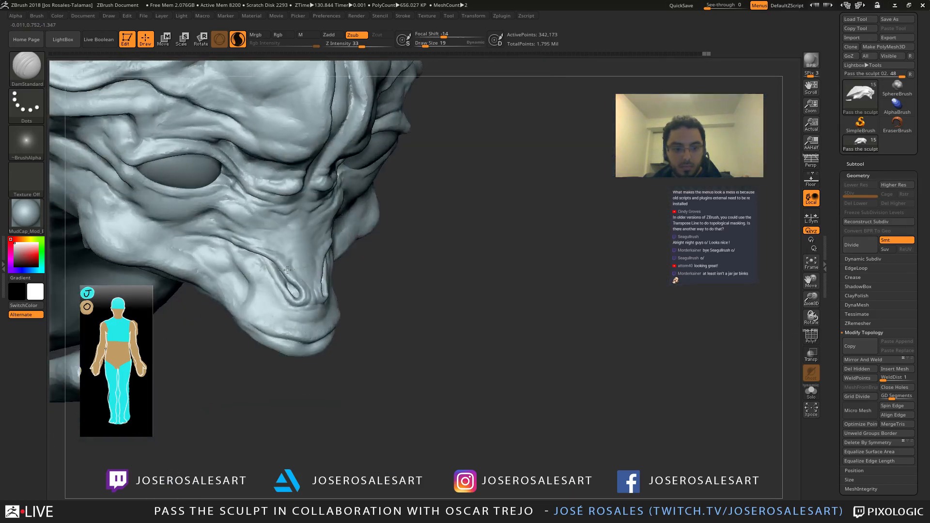
pyautogui.moveTo(323, 259)
pyautogui.mouseDown(button='right')
pyautogui.moveTo(310, 274)
pyautogui.moveTo(363, 236)
pyautogui.moveTo(397, 231)
pyautogui.mouseUp(button='right')
pyautogui.moveTo(345, 243); pyautogui.dragTo(334, 265)
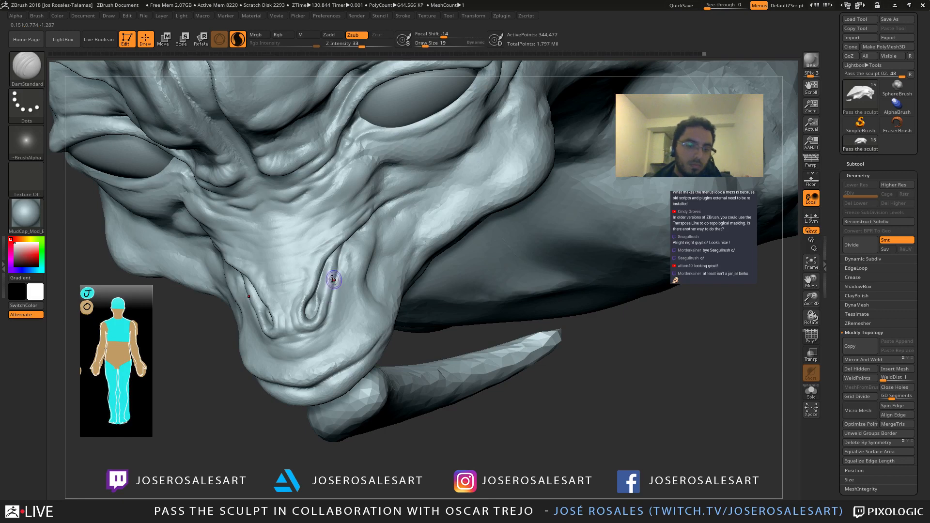
# Step: Extend the creases from the nostrils up toward the cheeks with DamStandard at draw size 19
pyautogui.moveTo(334, 269); pyautogui.dragTo(405, 229, button='right')
pyautogui.moveTo(396, 228); pyautogui.dragTo(388, 240)
pyautogui.moveTo(362, 272); pyautogui.dragTo(391, 233, button='right')
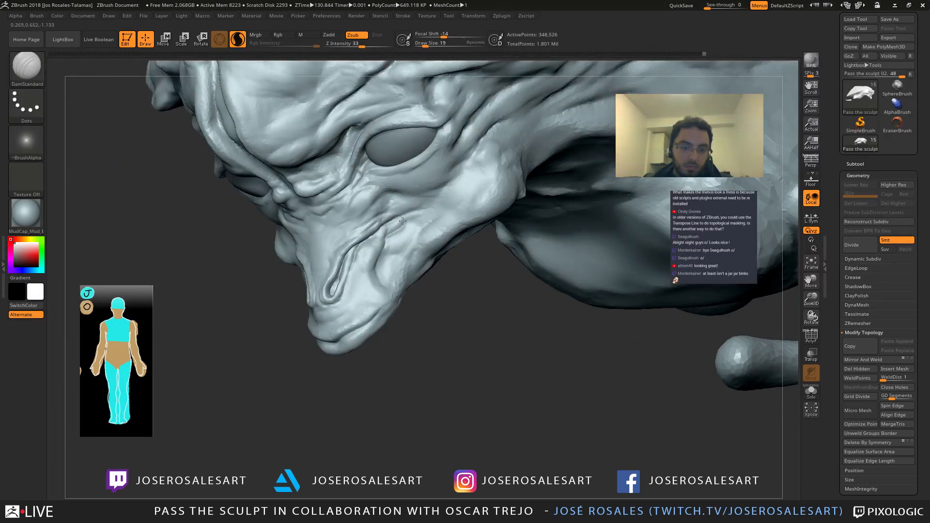
pyautogui.moveTo(414, 216); pyautogui.dragTo(409, 216)
pyautogui.moveTo(409, 216)
pyautogui.mouseDown(button='right')
pyautogui.moveTo(296, 228)
pyautogui.moveTo(320, 213)
pyautogui.moveTo(412, 246)
pyautogui.mouseUp(button='right')
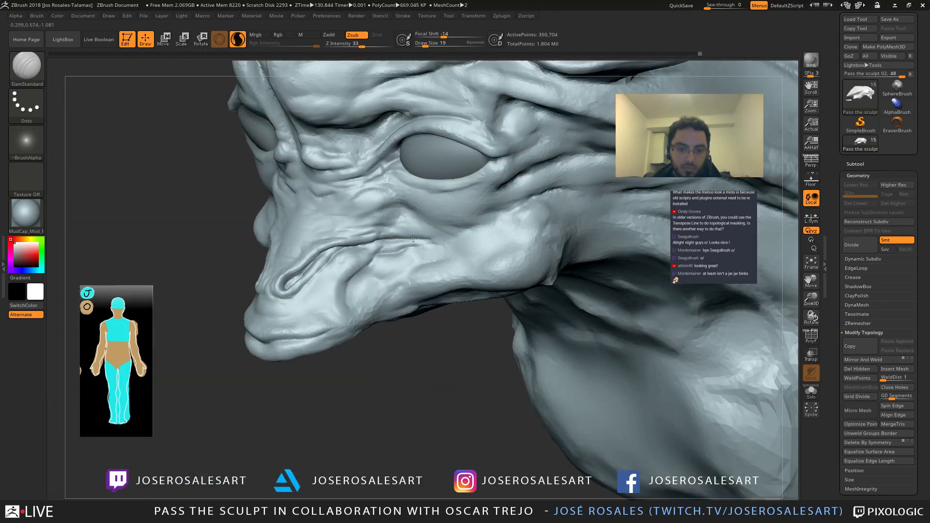
# Step: Deepen the wrinkles where the upper snout meets the cheeks with DamStandard at draw size 19
pyautogui.moveTo(434, 246); pyautogui.dragTo(403, 216, button='right')
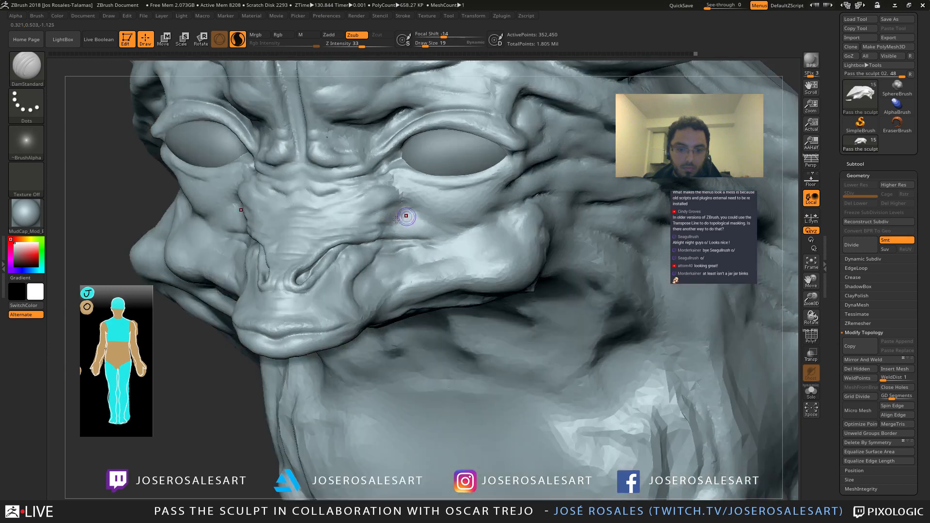
pyautogui.moveTo(381, 225); pyautogui.dragTo(355, 229)
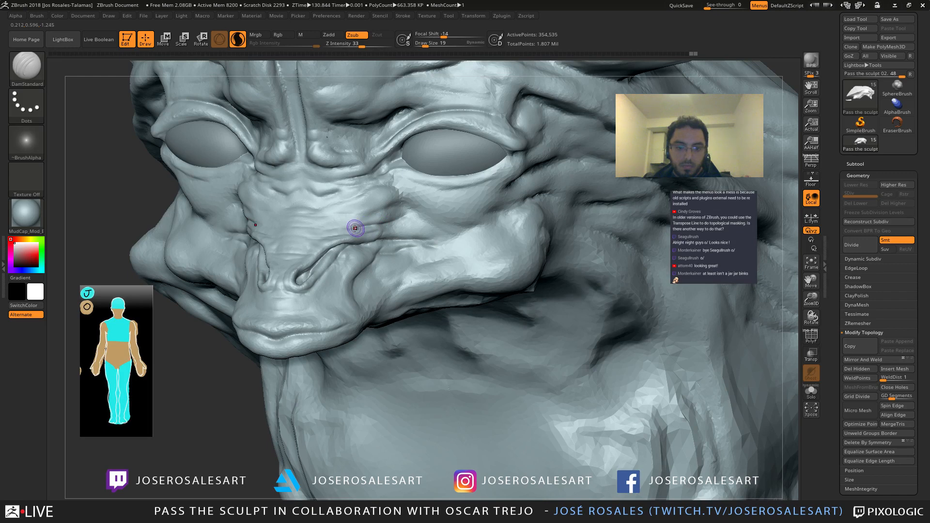
pyautogui.keyDown('ctrl'); pyautogui.moveTo(301, 234); pyautogui.dragTo(313, 236, button='right'); pyautogui.keyUp('ctrl')
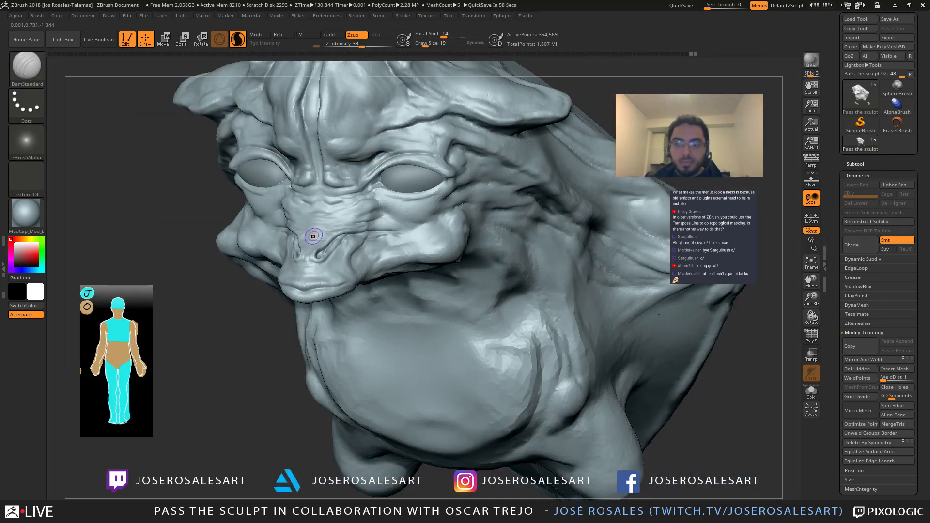
# Step: Build up the cheeks beside the snout with the ClayBuildup brush at draw size 58
pyautogui.moveTo(366, 235); pyautogui.dragTo(284, 270, button='right')
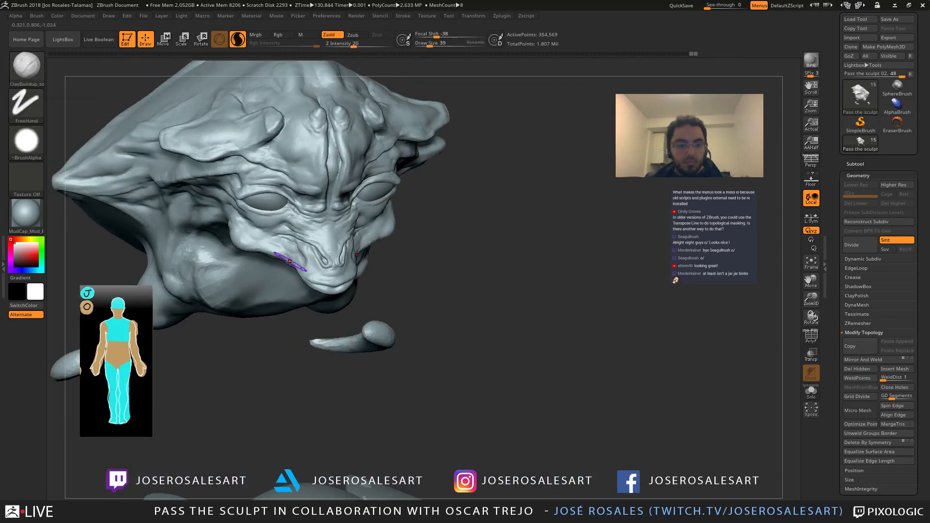
pyautogui.moveTo(291, 262)
pyautogui.mouseDown(button='right')
pyautogui.moveTo(311, 271)
pyautogui.moveTo(301, 247)
pyautogui.moveTo(303, 270)
pyautogui.mouseUp(button='right')
pyautogui.press('s')
pyautogui.moveTo(303, 270)
pyautogui.mouseDown()
pyautogui.moveTo(311, 272)
pyautogui.moveTo(297, 274)
pyautogui.mouseUp()
pyautogui.press('s')
pyautogui.keyDown('ctrl'); pyautogui.moveTo(297, 274); pyautogui.dragTo(313, 266, button='right'); pyautogui.keyUp('ctrl')
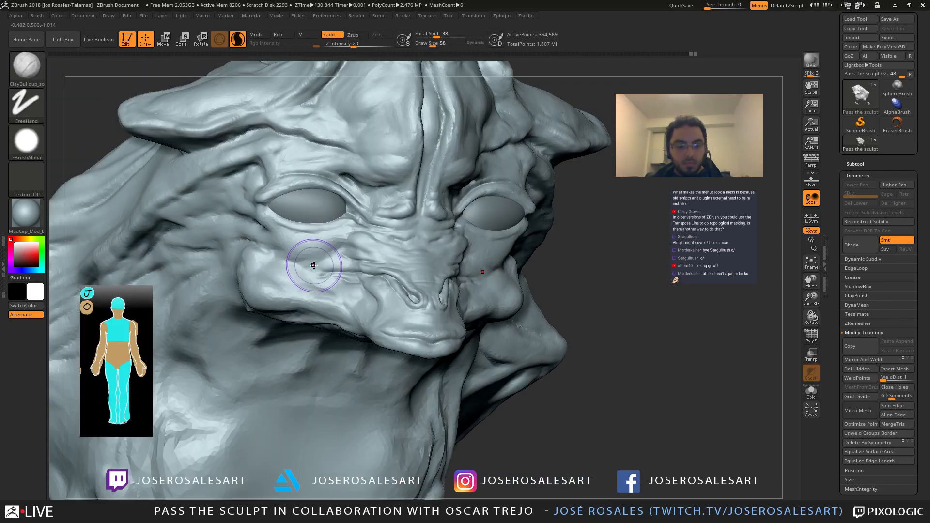
pyautogui.press('s')
pyautogui.moveTo(314, 265); pyautogui.dragTo(312, 270)
pyautogui.moveTo(311, 270)
pyautogui.mouseDown(button='right')
pyautogui.moveTo(323, 272)
pyautogui.moveTo(407, 199)
pyautogui.moveTo(427, 234)
pyautogui.moveTo(250, 247)
pyautogui.moveTo(260, 253)
pyautogui.moveTo(237, 275)
pyautogui.mouseUp(button='right')
# Step: Build up the folds on the snout and below the eyes with ClayBuildup at draw size 21
pyautogui.press('b')
pyautogui.press('d')
pyautogui.press('s')
pyautogui.press('b')
pyautogui.press('c')
pyautogui.press('b')
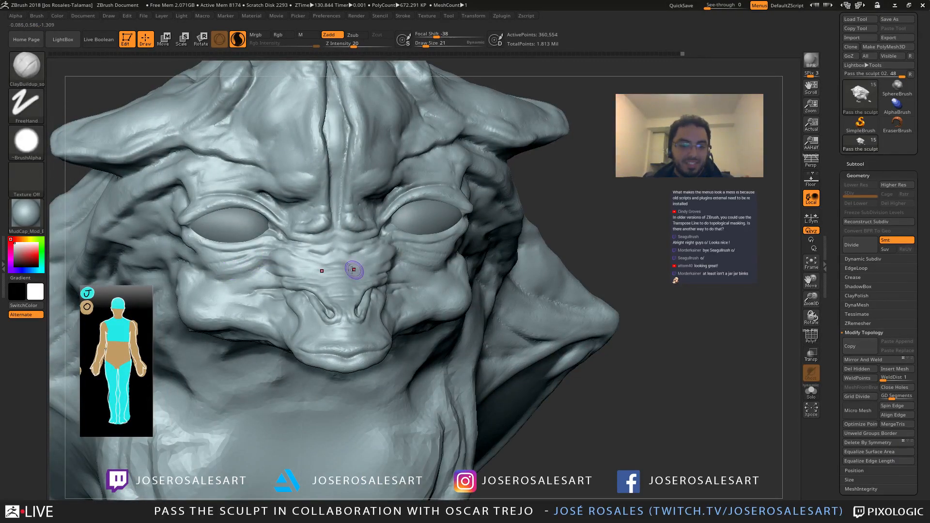
pyautogui.moveTo(353, 266); pyautogui.dragTo(250, 262, button='right')
pyautogui.moveTo(252, 255); pyautogui.dragTo(205, 263)
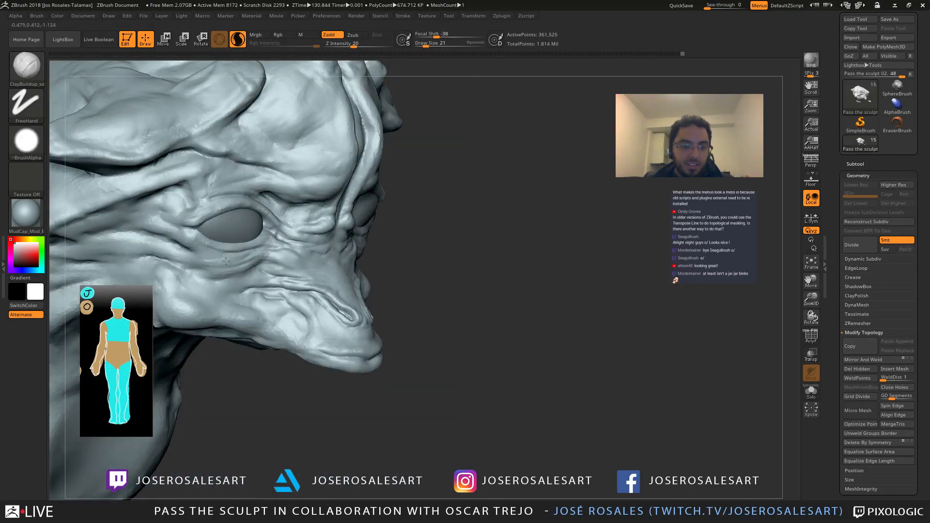
pyautogui.moveTo(262, 249); pyautogui.dragTo(221, 253, button='right')
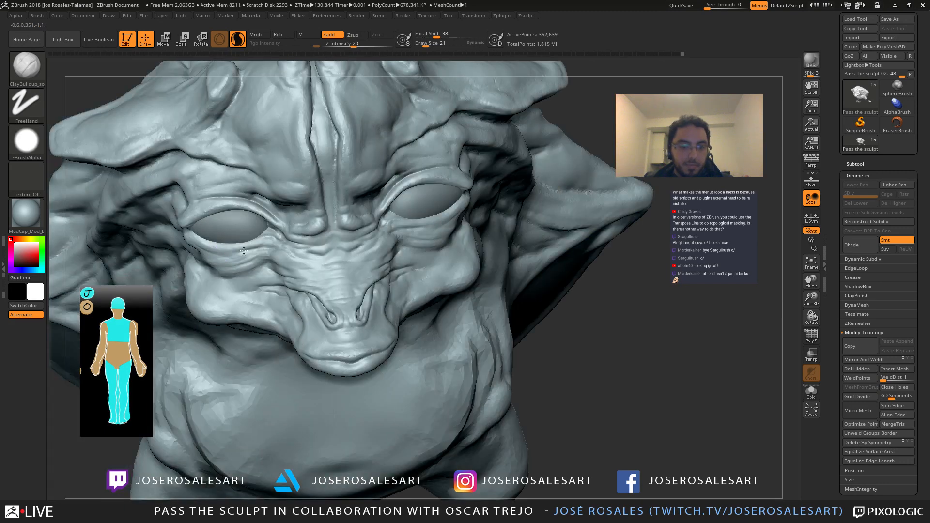
# Step: Shape the folds at the outer corners of the eyes with ClayBuildup at draw size 21
pyautogui.keyDown('ctrl'); pyautogui.moveTo(436, 262); pyautogui.dragTo(438, 233, button='right'); pyautogui.keyUp('ctrl')
pyautogui.moveTo(439, 233)
pyautogui.mouseDown(button='right')
pyautogui.moveTo(257, 236)
pyautogui.moveTo(272, 271)
pyautogui.mouseUp(button='right')
pyautogui.moveTo(327, 225); pyautogui.dragTo(319, 229)
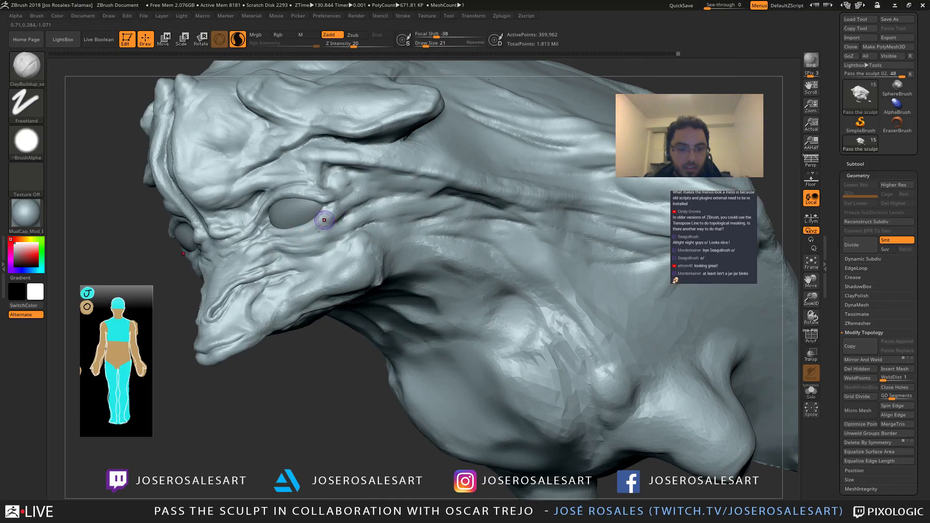
pyautogui.moveTo(298, 228)
pyautogui.mouseDown(button='right')
pyautogui.moveTo(291, 201)
pyautogui.moveTo(271, 204)
pyautogui.moveTo(279, 241)
pyautogui.mouseUp(button='right')
# Step: Carve wrinkles into the skin beneath the lower eyelids with DamStandard at draw size 21
pyautogui.press('2')
pyautogui.moveTo(280, 235); pyautogui.dragTo(255, 241)
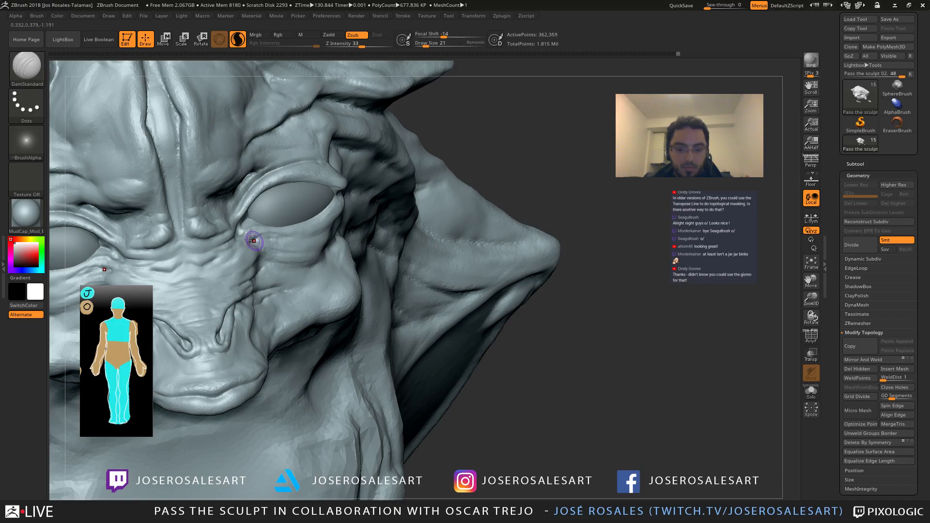
pyautogui.moveTo(248, 240)
pyautogui.keyDown('ctrl'); pyautogui.mouseDown(button='right')
pyautogui.moveTo(247, 218)
pyautogui.moveTo(223, 213)
pyautogui.moveTo(301, 278)
pyautogui.moveTo(292, 283)
pyautogui.mouseUp(button='right'); pyautogui.keyUp('ctrl')
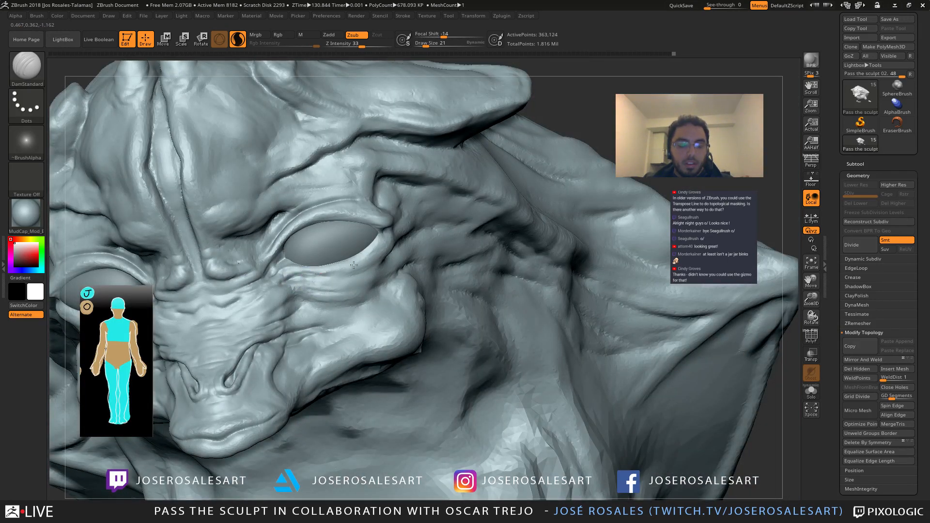
pyautogui.moveTo(372, 256)
pyautogui.mouseDown(button='right')
pyautogui.moveTo(440, 210)
pyautogui.moveTo(437, 239)
pyautogui.moveTo(336, 257)
pyautogui.moveTo(412, 247)
pyautogui.moveTo(297, 239)
pyautogui.moveTo(351, 276)
pyautogui.moveTo(355, 259)
pyautogui.mouseUp(button='right')
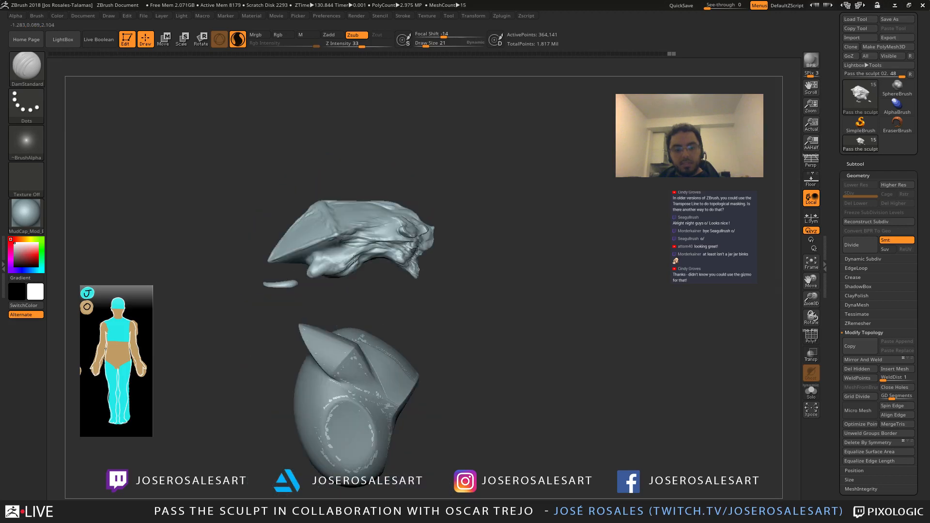
# Step: Create a combined low-resolution posing mesh of all subtools with Transpose Master's TPoseMesh
pyautogui.moveTo(452, 288)
pyautogui.keyDown('alt'); pyautogui.mouseDown(button='right')
pyautogui.moveTo(476, 293)
pyautogui.moveTo(389, 264)
pyautogui.moveTo(415, 239)
pyautogui.moveTo(372, 232)
pyautogui.moveTo(393, 234)
pyautogui.mouseUp(button='right'); pyautogui.keyUp('alt')
pyautogui.click(474, 16)
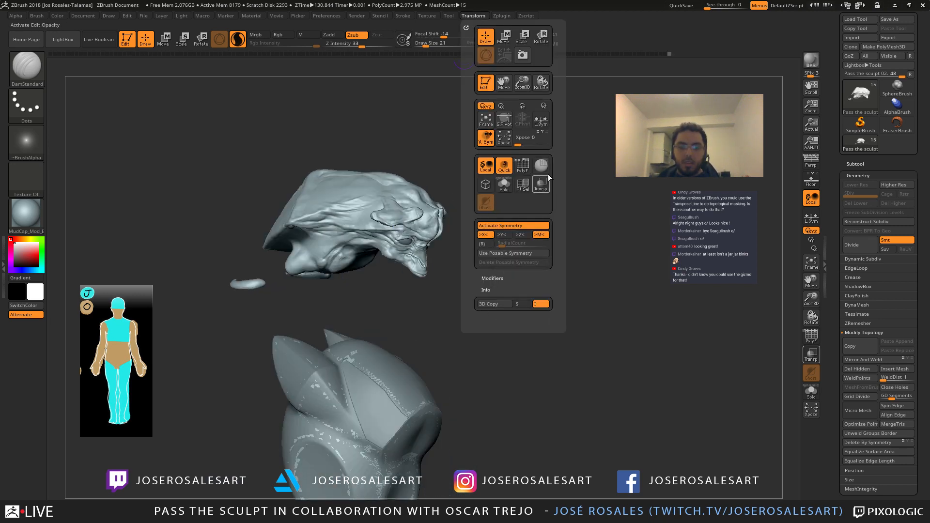
pyautogui.click(504, 16)
pyautogui.click(526, 217)
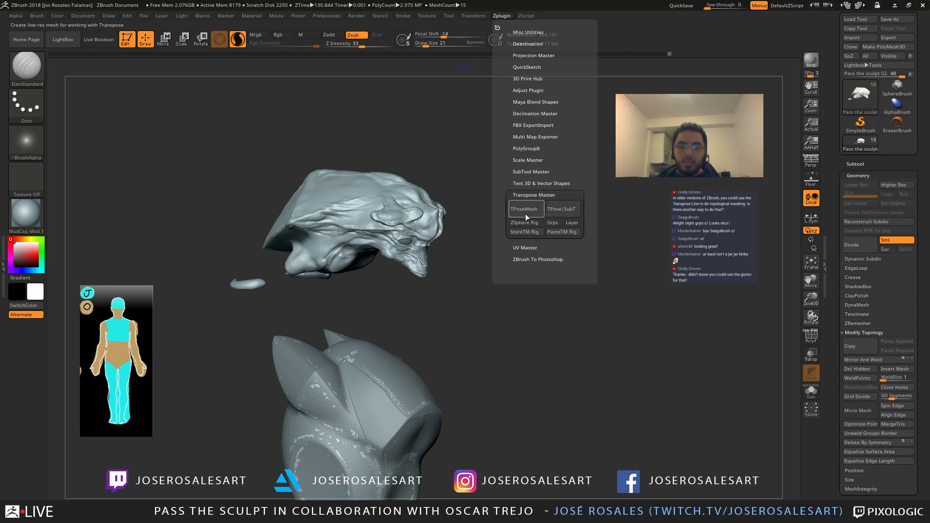
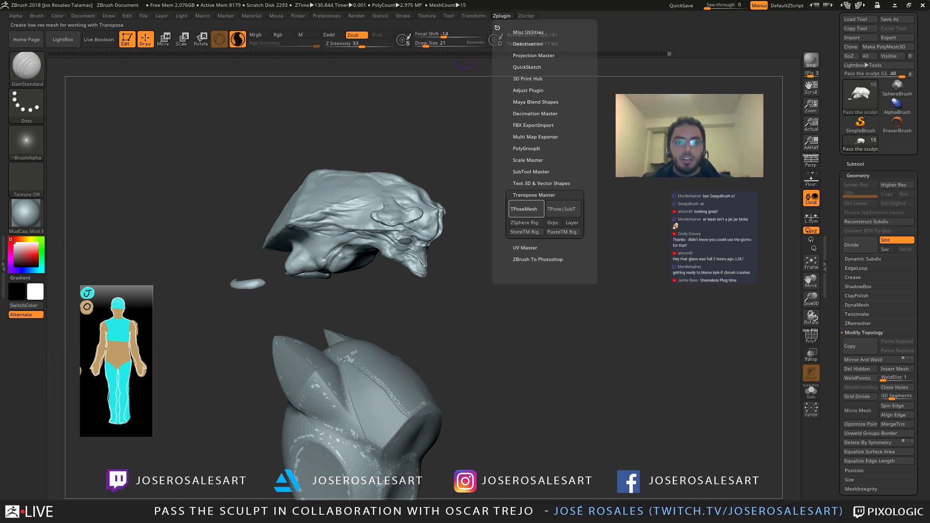
pyautogui.click(526, 209)
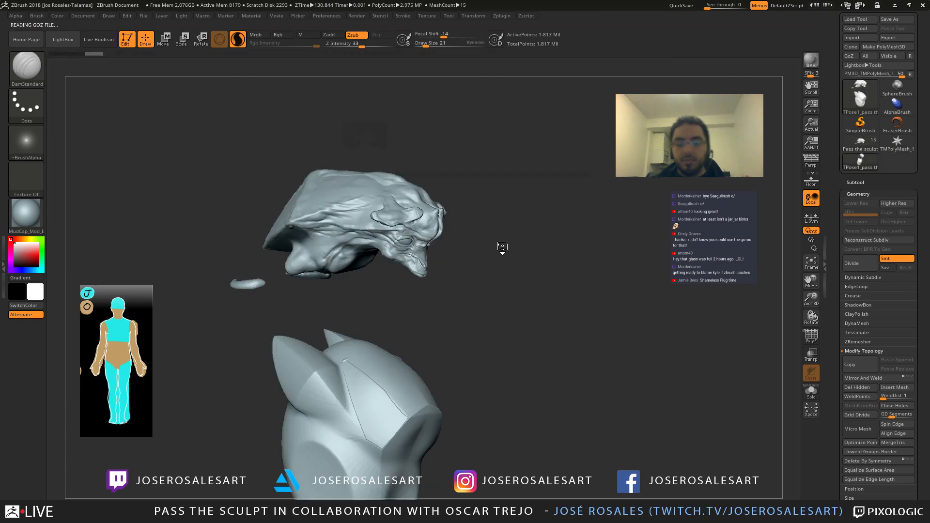
# Step: Mask the head and horn pieces of the posing mesh and invert the mask so only the body is protected
pyautogui.moveTo(458, 255)
pyautogui.mouseDown(button='right')
pyautogui.moveTo(376, 228)
pyautogui.moveTo(395, 210)
pyautogui.moveTo(498, 191)
pyautogui.moveTo(305, 160)
pyautogui.mouseUp(button='right')
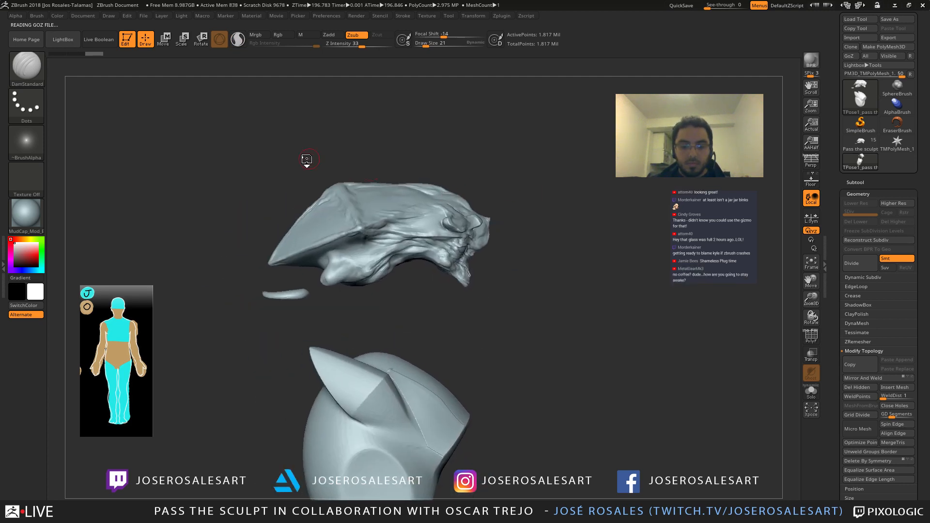
pyautogui.moveTo(261, 133)
pyautogui.keyDown('ctrl'); pyautogui.mouseDown()
pyautogui.moveTo(492, 335)
pyautogui.moveTo(515, 337)
pyautogui.mouseUp(); pyautogui.keyUp('ctrl')
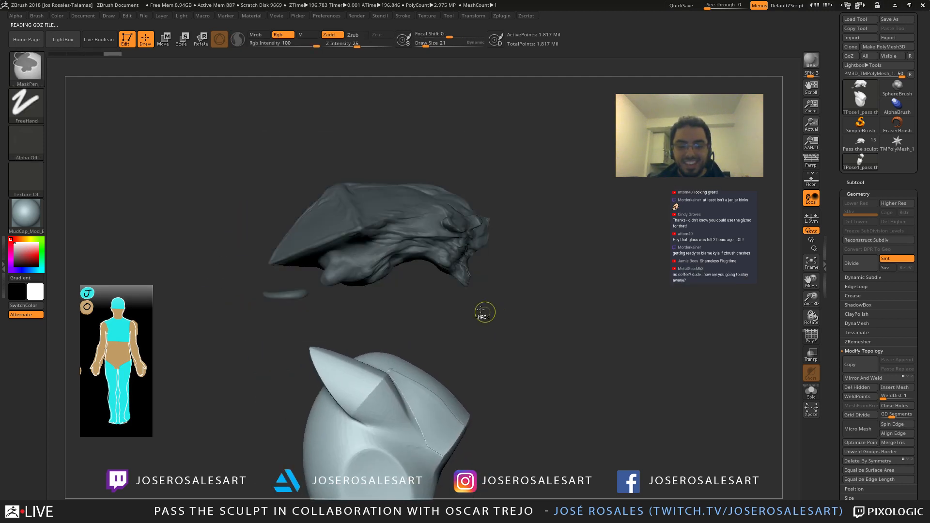
pyautogui.moveTo(379, 274)
pyautogui.mouseDown(button='right')
pyautogui.moveTo(330, 247)
pyautogui.moveTo(357, 254)
pyautogui.moveTo(346, 249)
pyautogui.moveTo(273, 236)
pyautogui.mouseUp(button='right')
pyautogui.keyDown('ctrl'); pyautogui.moveTo(273, 237); pyautogui.dragTo(311, 236, button='right'); pyautogui.keyUp('ctrl')
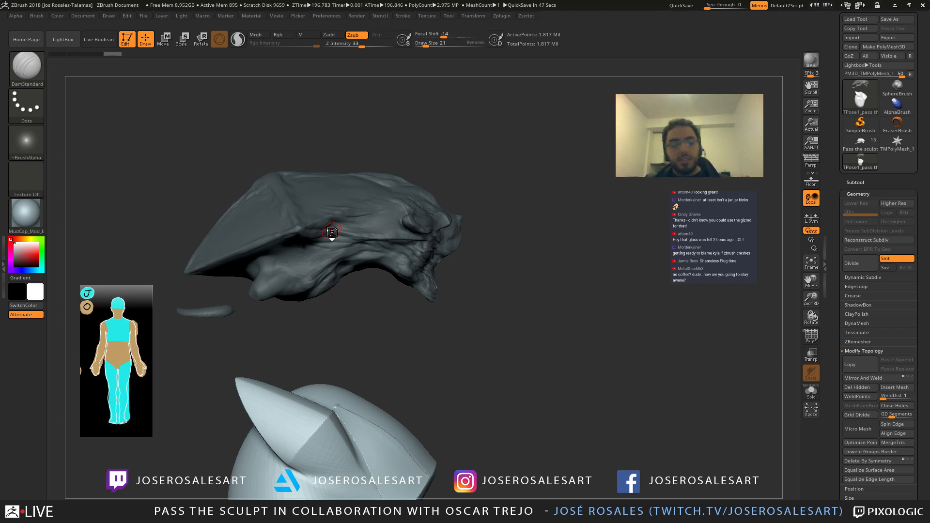
pyautogui.keyDown('alt'); pyautogui.click(436, 229); pyautogui.keyUp('alt')
pyautogui.keyDown('alt'); pyautogui.moveTo(450, 243); pyautogui.dragTo(477, 259, button='right'); pyautogui.keyUp('alt')
# Step: Rotate the unmasked head upward around the gizmo and check the new pose from several angles
pyautogui.press('e')
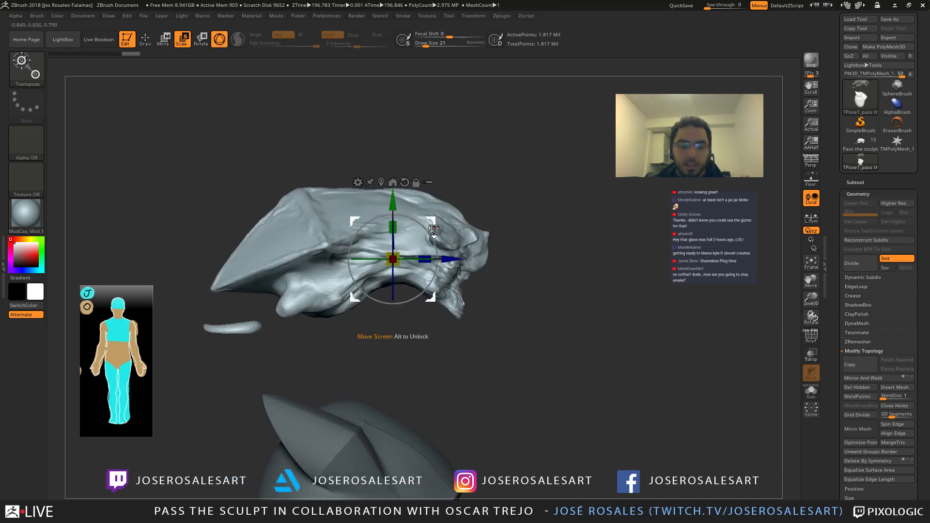
pyautogui.moveTo(430, 233)
pyautogui.mouseDown()
pyautogui.moveTo(425, 226)
pyautogui.moveTo(462, 249)
pyautogui.moveTo(478, 220)
pyautogui.moveTo(473, 233)
pyautogui.moveTo(467, 199)
pyautogui.mouseUp()
pyautogui.press('f')
pyautogui.press('q')
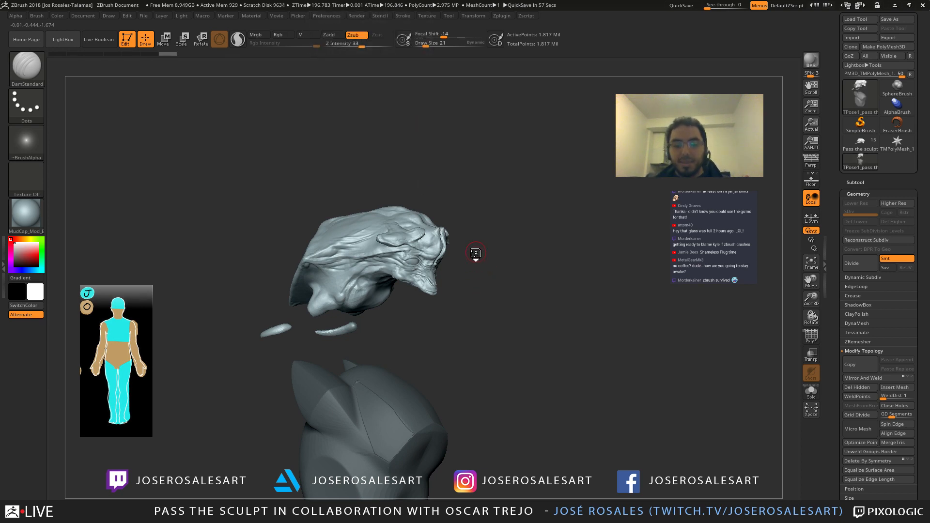
pyautogui.moveTo(475, 256); pyautogui.dragTo(478, 182)
pyautogui.moveTo(441, 230)
pyautogui.mouseDown()
pyautogui.moveTo(476, 232)
pyautogui.moveTo(378, 228)
pyautogui.moveTo(385, 249)
pyautogui.moveTo(406, 262)
pyautogui.moveTo(486, 233)
pyautogui.mouseUp()
pyautogui.moveTo(442, 144); pyautogui.dragTo(478, 25)
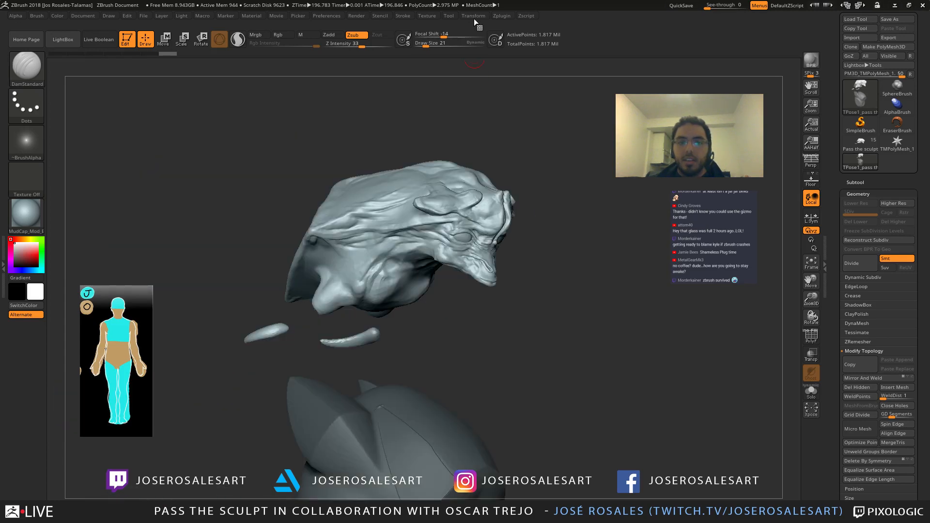
# Step: Transfer the new head pose back to the original subtools with Transpose Master's TPose|SubT
pyautogui.click(474, 16)
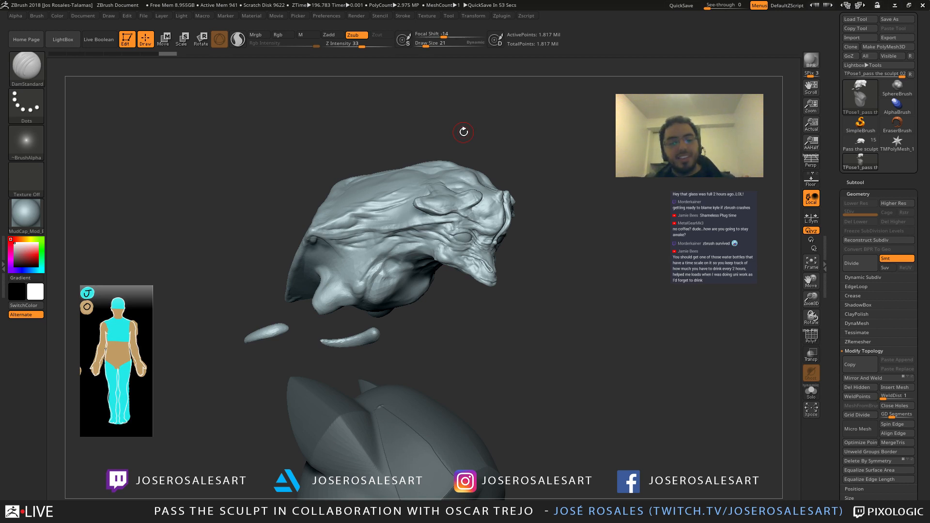
pyautogui.moveTo(476, 123)
pyautogui.mouseDown()
pyautogui.moveTo(405, 233)
pyautogui.moveTo(398, 193)
pyautogui.moveTo(517, 183)
pyautogui.moveTo(528, 126)
pyautogui.mouseUp()
pyautogui.moveTo(513, 196)
pyautogui.mouseDown()
pyautogui.moveTo(467, 201)
pyautogui.moveTo(514, 215)
pyautogui.mouseUp()
pyautogui.click(502, 16)
pyautogui.click(563, 208)
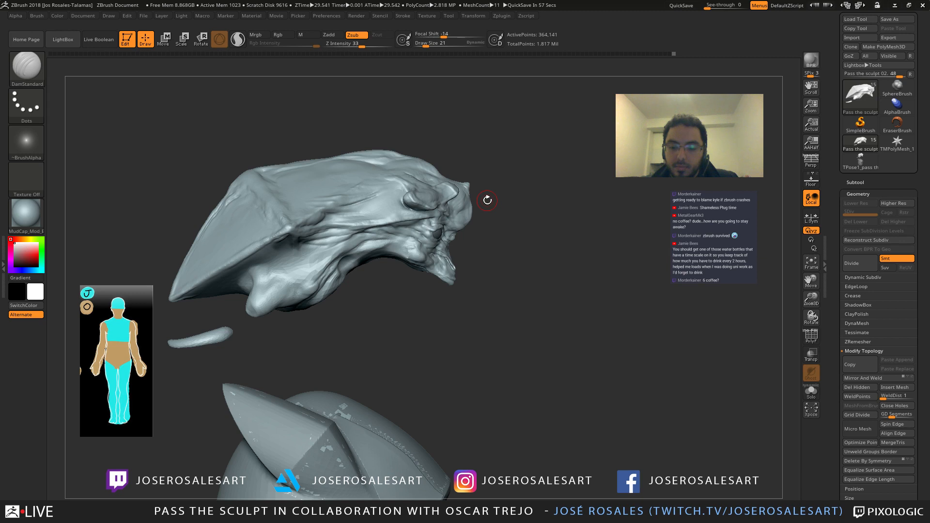
# Step: Carve finer wrinkles across the snout and below the eyes with DamStandard at draw size 21
pyautogui.moveTo(410, 308); pyautogui.dragTo(397, 309)
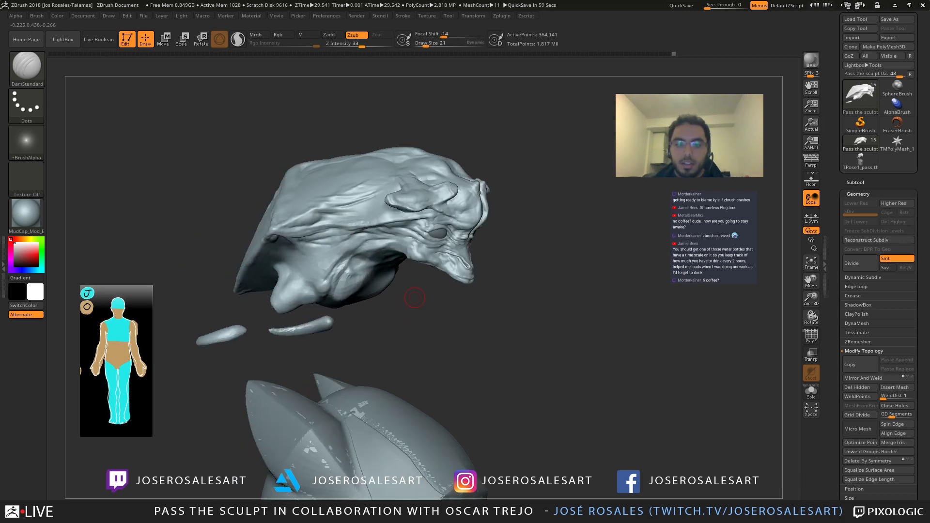
pyautogui.moveTo(406, 278); pyautogui.dragTo(490, 295, button='right')
pyautogui.moveTo(490, 295)
pyautogui.mouseDown(button='right')
pyautogui.moveTo(436, 254)
pyautogui.moveTo(387, 235)
pyautogui.moveTo(402, 233)
pyautogui.moveTo(350, 237)
pyautogui.moveTo(429, 269)
pyautogui.moveTo(448, 256)
pyautogui.moveTo(399, 242)
pyautogui.moveTo(441, 230)
pyautogui.moveTo(432, 218)
pyautogui.moveTo(326, 256)
pyautogui.moveTo(320, 242)
pyautogui.mouseUp(button='right')
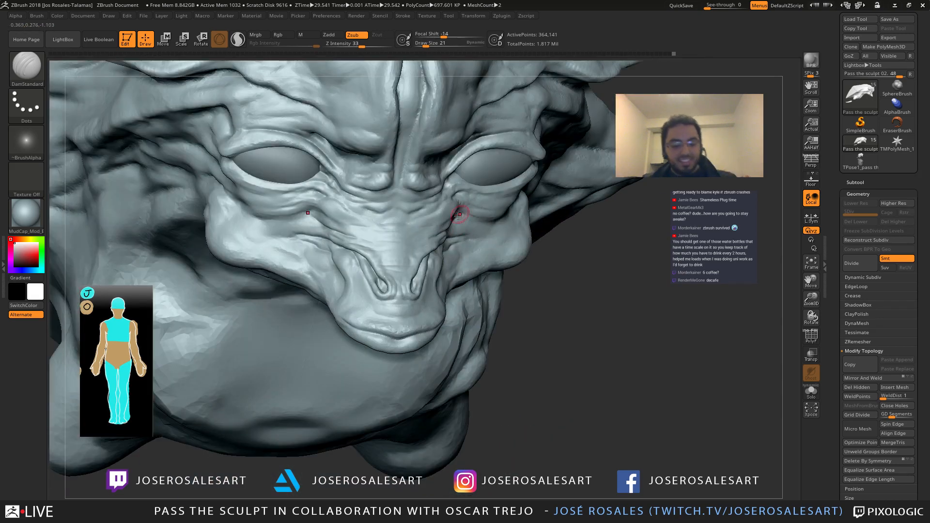
pyautogui.moveTo(471, 246)
pyautogui.mouseDown(button='right')
pyautogui.moveTo(416, 259)
pyautogui.moveTo(447, 250)
pyautogui.mouseUp(button='right')
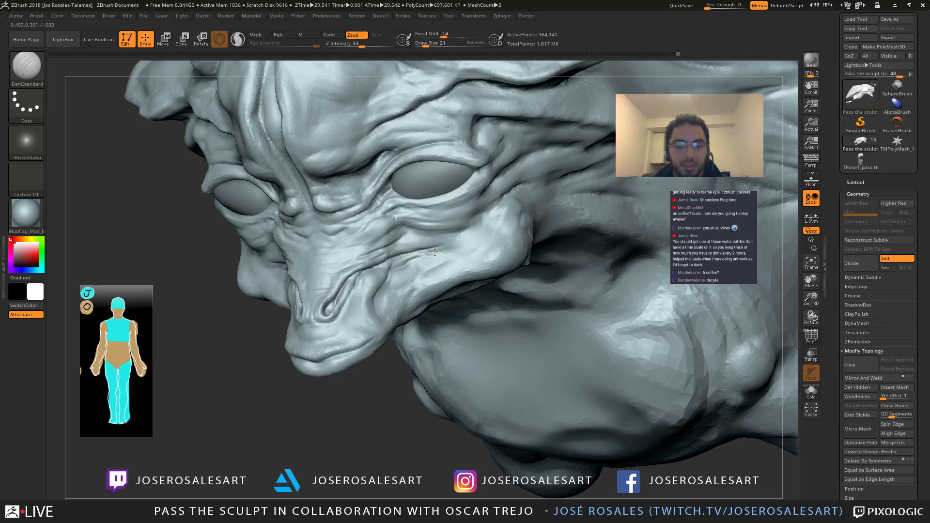
pyautogui.moveTo(317, 92)
pyautogui.keyDown('shift'); pyautogui.mouseDown(button='right')
pyautogui.moveTo(432, 245)
pyautogui.moveTo(408, 225)
pyautogui.moveTo(194, 258)
pyautogui.moveTo(162, 249)
pyautogui.moveTo(386, 227)
pyautogui.mouseUp(button='right'); pyautogui.keyUp('shift')
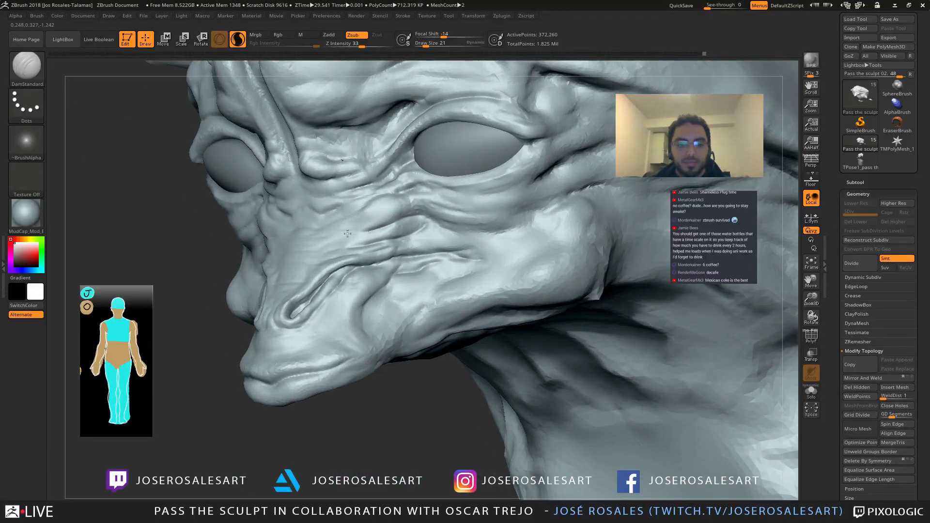
# Step: Build up the skin folds along the snout with the ClayBuildup brush
pyautogui.moveTo(330, 235)
pyautogui.mouseDown(button='right')
pyautogui.moveTo(378, 223)
pyautogui.moveTo(354, 219)
pyautogui.moveTo(388, 215)
pyautogui.moveTo(349, 184)
pyautogui.moveTo(356, 179)
pyautogui.mouseUp(button='right')
pyautogui.press('b')
pyautogui.press('c')
pyautogui.press('b')
pyautogui.keyDown('ctrl'); pyautogui.moveTo(605, 340); pyautogui.dragTo(629, 368); pyautogui.keyUp('ctrl')
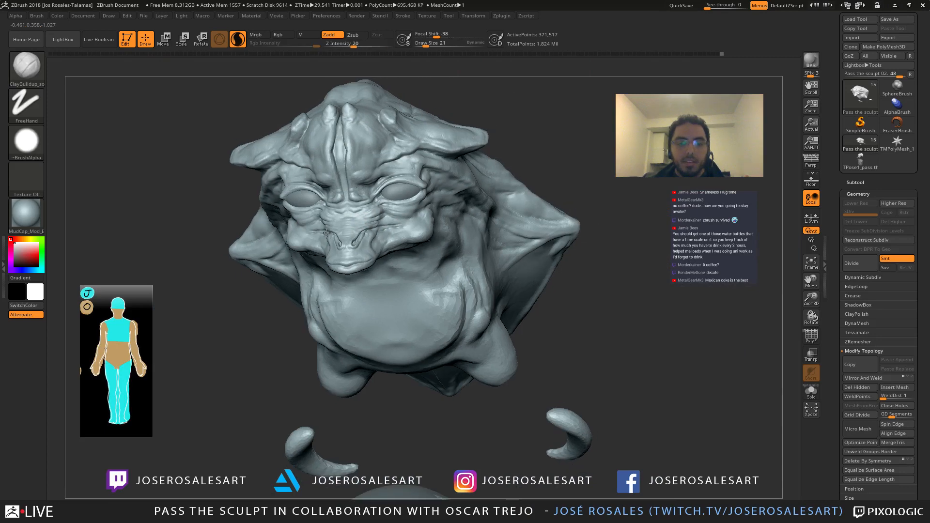
pyautogui.moveTo(272, 228); pyautogui.dragTo(433, 248, button='right')
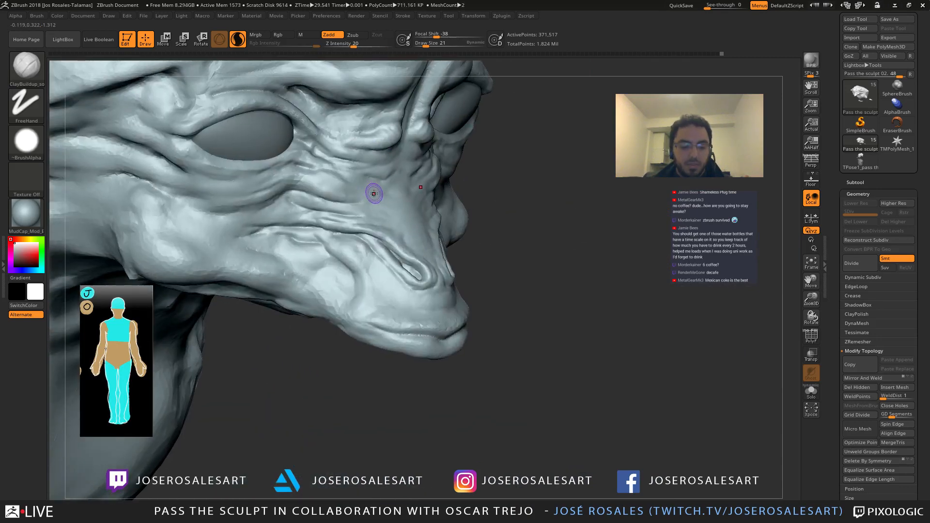
# Step: Carve wrinkles from the snout across the cheeks below the eyes with DamStandard
pyautogui.press('b')
pyautogui.press('d')
pyautogui.press('s')
pyautogui.moveTo(423, 184); pyautogui.dragTo(345, 203, button='right')
pyautogui.moveTo(353, 204)
pyautogui.mouseDown()
pyautogui.moveTo(388, 203)
pyautogui.moveTo(366, 206)
pyautogui.mouseUp()
pyautogui.moveTo(400, 200)
pyautogui.mouseDown(button='right')
pyautogui.moveTo(341, 195)
pyautogui.moveTo(415, 194)
pyautogui.moveTo(460, 167)
pyautogui.mouseUp(button='right')
pyautogui.moveTo(450, 172); pyautogui.dragTo(440, 179)
pyautogui.moveTo(440, 179); pyautogui.dragTo(452, 179, button='right')
pyautogui.moveTo(452, 179); pyautogui.dragTo(436, 187)
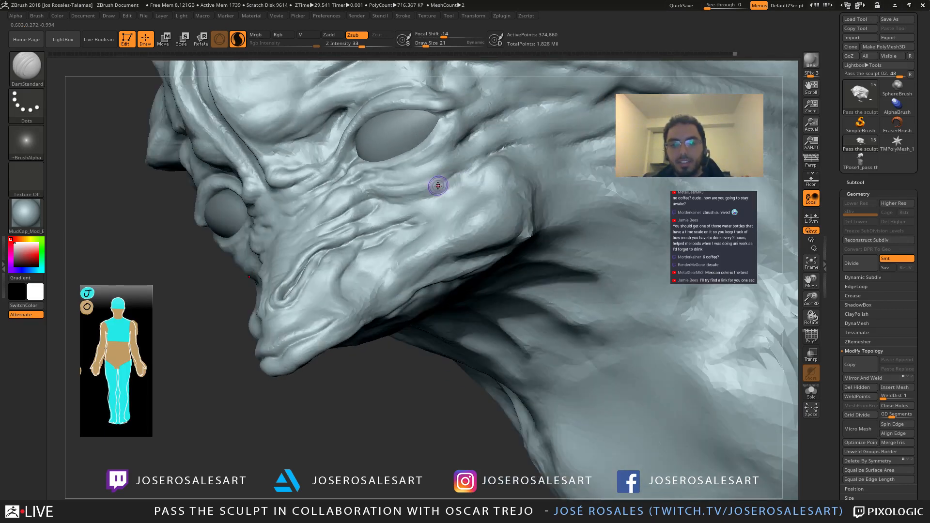
# Step: Deepen the creases on the upper cheeks and toward the inner eye corners with DamStandard
pyautogui.moveTo(436, 187); pyautogui.dragTo(402, 200, button='right')
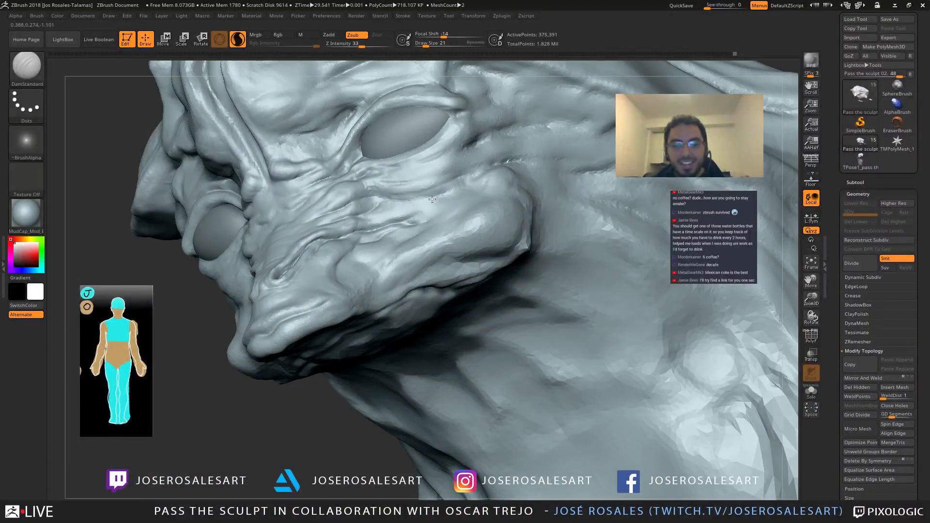
pyautogui.moveTo(402, 201); pyautogui.dragTo(442, 199)
pyautogui.moveTo(443, 199)
pyautogui.mouseDown(button='right')
pyautogui.moveTo(420, 196)
pyautogui.moveTo(471, 206)
pyautogui.moveTo(375, 212)
pyautogui.moveTo(477, 227)
pyautogui.mouseUp(button='right')
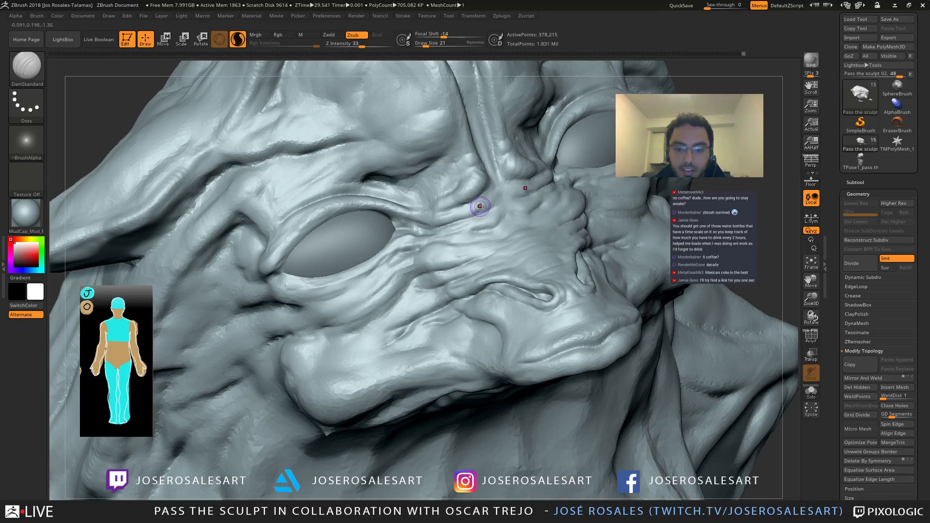
pyautogui.moveTo(436, 224); pyautogui.dragTo(447, 223)
# Step: Build up the folds between the inner eye corners and the snout bridge with ClayBuildup
pyautogui.moveTo(447, 222)
pyautogui.mouseDown(button='right')
pyautogui.moveTo(489, 209)
pyautogui.moveTo(474, 208)
pyautogui.moveTo(480, 196)
pyautogui.mouseUp(button='right')
pyautogui.press('b')
pyautogui.press('c')
pyautogui.press('b')
pyautogui.moveTo(475, 210); pyautogui.dragTo(462, 213)
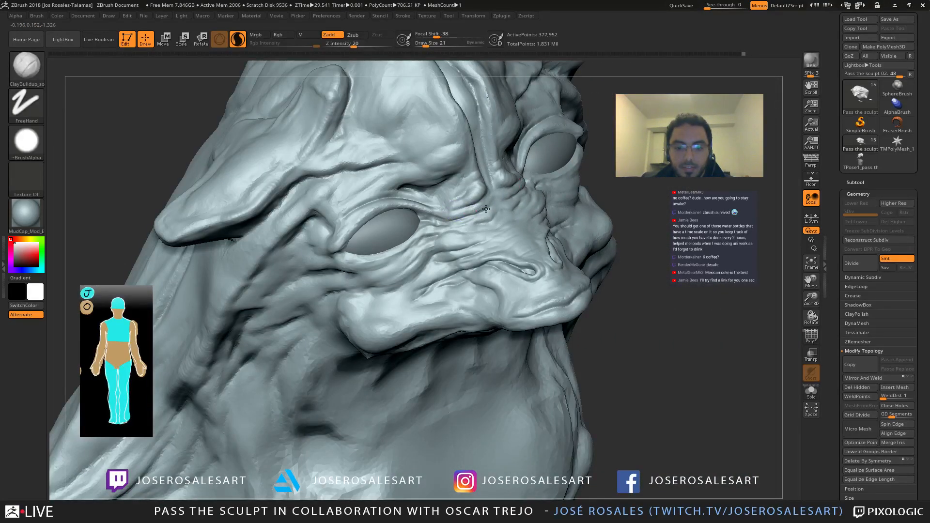
# Step: Shape the inner ends of the side brow ridges with the Standard brush and smoothing
pyautogui.moveTo(486, 209)
pyautogui.keyDown('ctrl'); pyautogui.mouseDown(button='right')
pyautogui.moveTo(446, 197)
pyautogui.moveTo(395, 201)
pyautogui.moveTo(475, 209)
pyautogui.moveTo(371, 237)
pyautogui.moveTo(412, 218)
pyautogui.moveTo(385, 208)
pyautogui.moveTo(415, 210)
pyautogui.mouseUp(button='right'); pyautogui.keyUp('ctrl')
pyautogui.moveTo(457, 180)
pyautogui.keyDown('alt'); pyautogui.mouseDown(button='right')
pyautogui.moveTo(383, 214)
pyautogui.moveTo(383, 153)
pyautogui.mouseUp(button='right'); pyautogui.keyUp('alt')
pyautogui.moveTo(378, 205)
pyautogui.mouseDown(button='right')
pyautogui.moveTo(399, 208)
pyautogui.moveTo(363, 190)
pyautogui.moveTo(351, 197)
pyautogui.moveTo(374, 193)
pyautogui.moveTo(380, 174)
pyautogui.moveTo(243, 172)
pyautogui.mouseUp(button='right')
pyautogui.press('b')
pyautogui.press('s')
pyautogui.press('t')
pyautogui.press('shift')
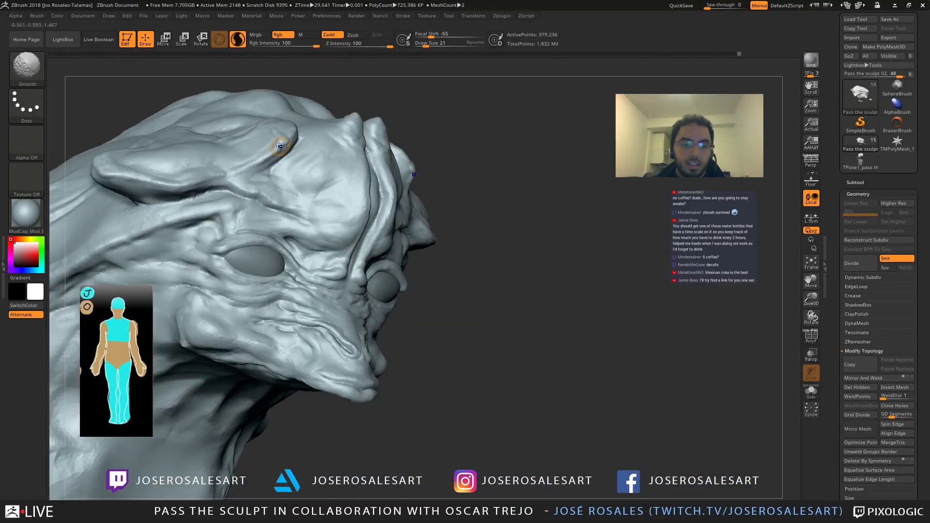
pyautogui.moveTo(250, 165); pyautogui.dragTo(285, 184, button='right')
pyautogui.moveTo(291, 144); pyautogui.dragTo(273, 144)
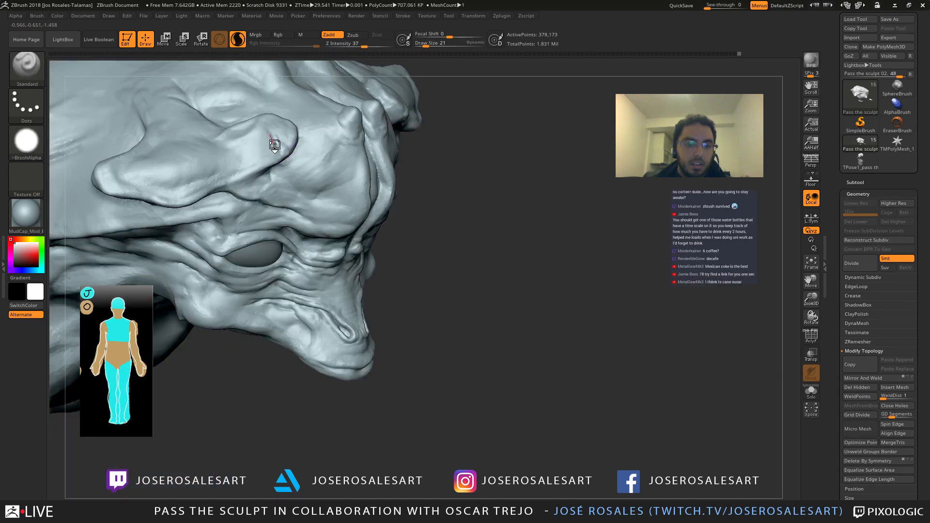
# Step: Smooth the rounded tips at the inner ends of the side brow ridges
pyautogui.press('shift')
pyautogui.moveTo(289, 158); pyautogui.dragTo(281, 151, button='right')
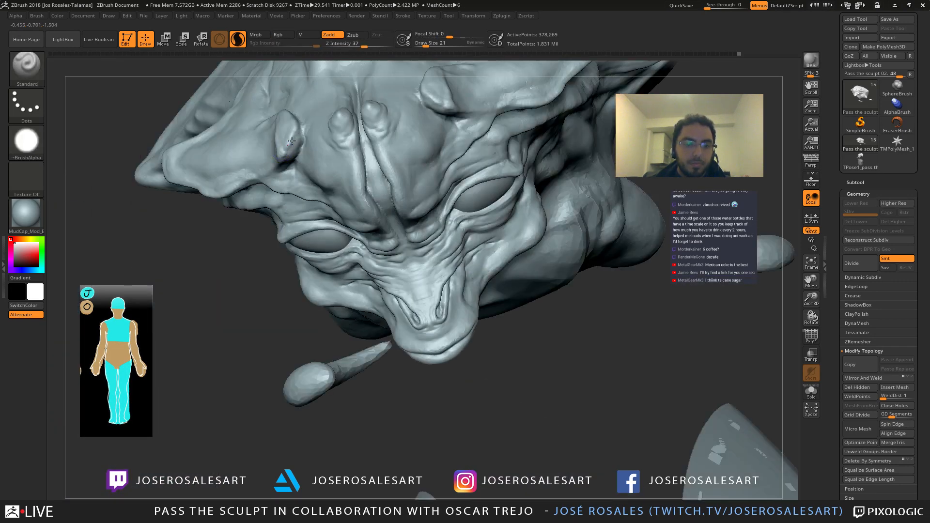
pyautogui.press('shift')
pyautogui.keyDown('shift'); pyautogui.moveTo(289, 146); pyautogui.dragTo(290, 149); pyautogui.keyUp('shift')
pyautogui.moveTo(291, 158)
pyautogui.mouseDown(button='right')
pyautogui.moveTo(348, 168)
pyautogui.moveTo(248, 166)
pyautogui.mouseUp(button='right')
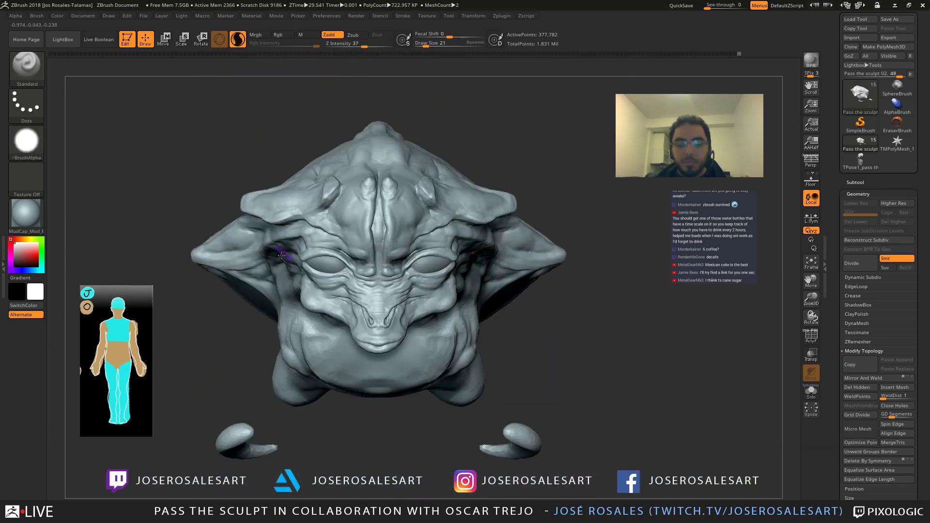
# Step: Carve creases into the forehead beneath the side brow ridges and above the eyes with DamStandard
pyautogui.moveTo(286, 249)
pyautogui.mouseDown(button='right')
pyautogui.moveTo(361, 244)
pyautogui.moveTo(373, 273)
pyautogui.mouseUp(button='right')
pyautogui.moveTo(405, 225)
pyautogui.keyDown('alt'); pyautogui.mouseDown(button='right')
pyautogui.moveTo(385, 247)
pyautogui.moveTo(409, 222)
pyautogui.moveTo(465, 226)
pyautogui.mouseUp(button='right'); pyautogui.keyUp('alt')
pyautogui.press('b')
pyautogui.press('d')
pyautogui.press('s')
pyautogui.moveTo(475, 216); pyautogui.dragTo(459, 222)
pyautogui.moveTo(473, 216); pyautogui.dragTo(455, 222)
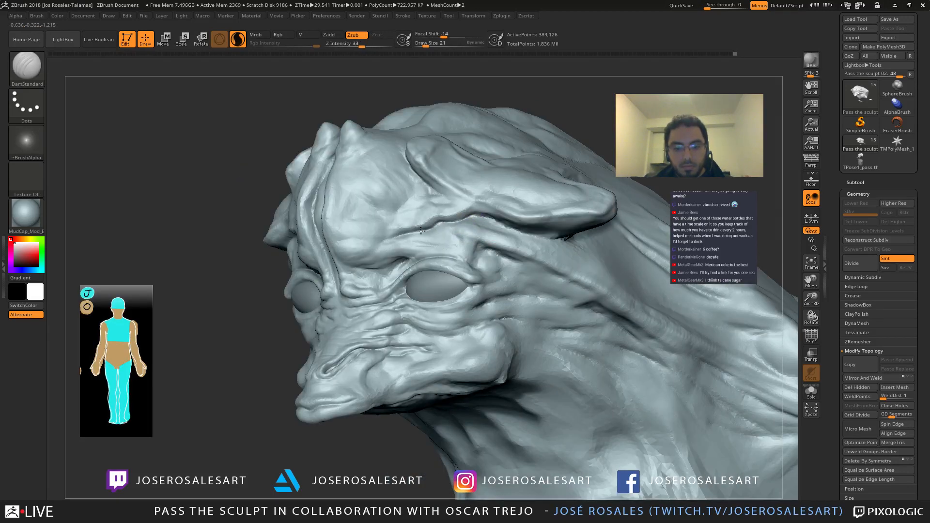
pyautogui.keyDown('ctrl'); pyautogui.moveTo(389, 243); pyautogui.dragTo(426, 246, button='right'); pyautogui.keyUp('ctrl')
pyautogui.moveTo(406, 230); pyautogui.dragTo(372, 237)
# Step: Pull the outer cheek corners into shape with the SnakeHook brush at draw size 36
pyautogui.moveTo(423, 238); pyautogui.dragTo(401, 236, button='right')
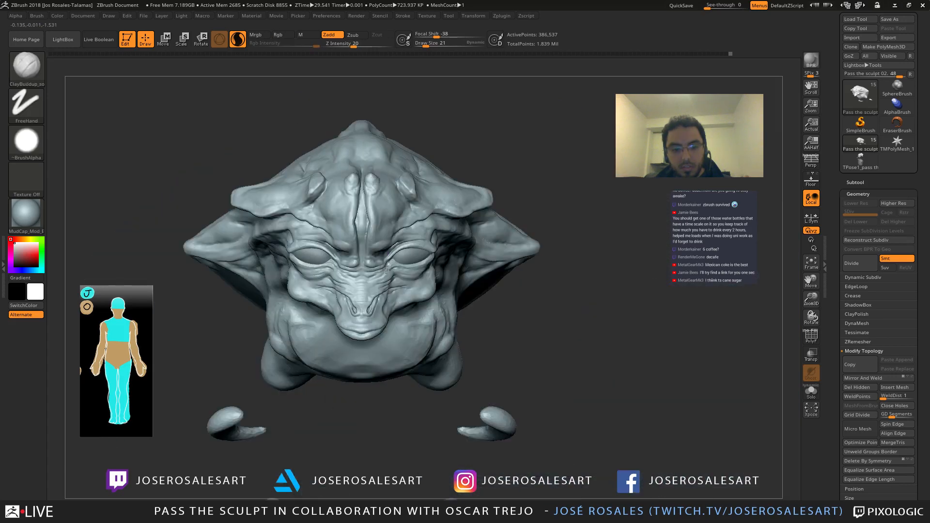
pyautogui.moveTo(400, 253)
pyautogui.mouseDown(button='right')
pyautogui.moveTo(445, 249)
pyautogui.moveTo(365, 272)
pyautogui.moveTo(346, 292)
pyautogui.mouseUp(button='right')
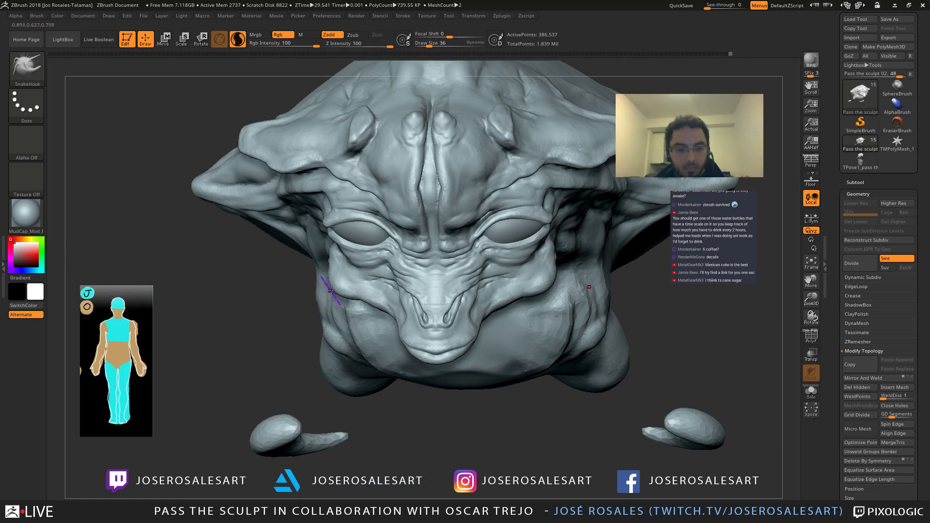
pyautogui.moveTo(331, 289); pyautogui.dragTo(325, 294)
# Step: Shape the skin folds behind the outer eye corners with the Standard brush at draw size 36
pyautogui.moveTo(324, 296)
pyautogui.mouseDown(button='right')
pyautogui.moveTo(340, 286)
pyautogui.moveTo(319, 279)
pyautogui.moveTo(319, 297)
pyautogui.moveTo(319, 251)
pyautogui.mouseUp(button='right')
pyautogui.press('b')
pyautogui.press('s')
pyautogui.press('t')
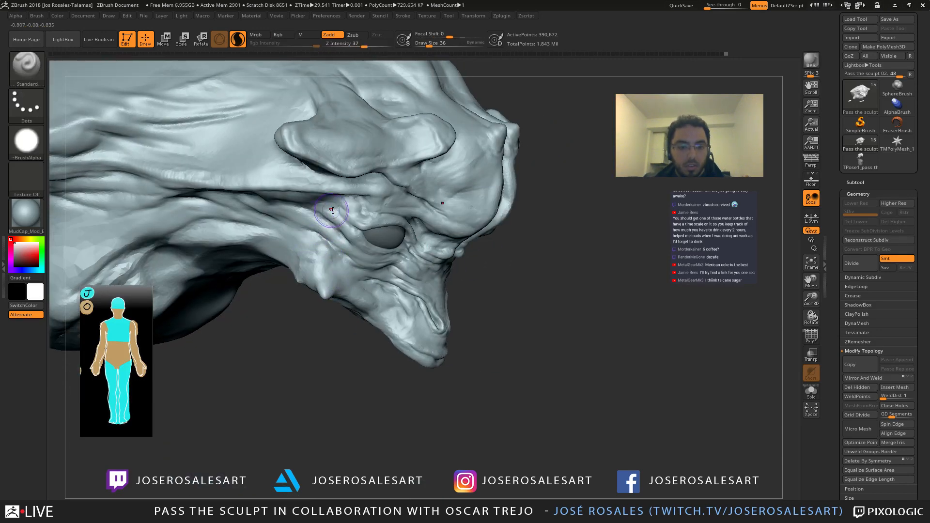
pyautogui.moveTo(348, 212)
pyautogui.mouseDown(button='right')
pyautogui.moveTo(334, 213)
pyautogui.moveTo(330, 237)
pyautogui.moveTo(302, 217)
pyautogui.moveTo(290, 240)
pyautogui.moveTo(245, 197)
pyautogui.mouseUp(button='right')
pyautogui.moveTo(306, 210)
pyautogui.mouseDown(button='right')
pyautogui.moveTo(284, 197)
pyautogui.moveTo(280, 249)
pyautogui.moveTo(259, 226)
pyautogui.moveTo(251, 278)
pyautogui.moveTo(245, 256)
pyautogui.moveTo(269, 282)
pyautogui.moveTo(281, 260)
pyautogui.moveTo(315, 269)
pyautogui.moveTo(386, 248)
pyautogui.moveTo(507, 231)
pyautogui.moveTo(405, 216)
pyautogui.mouseUp(button='right')
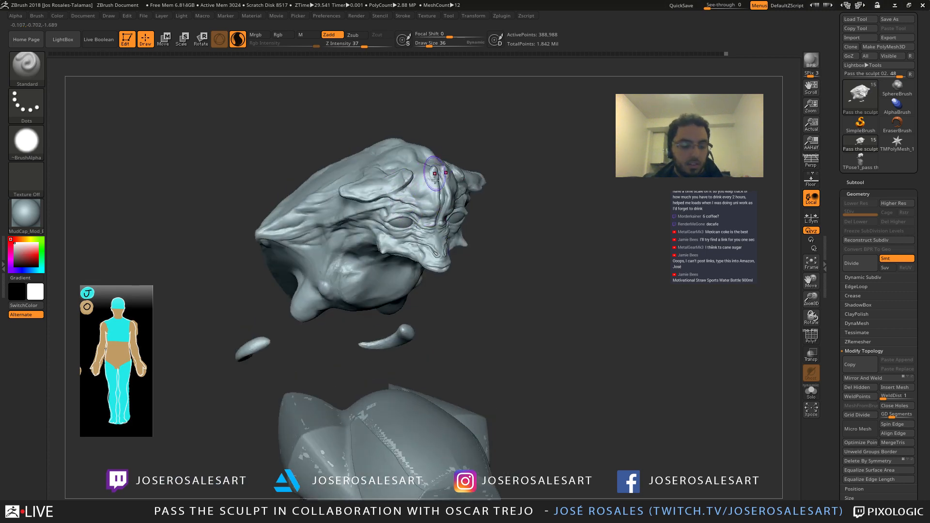
# Step: Carve creases around the side brow ridges and the central forehead ridges with DamStandard at draw size 17
pyautogui.press('b')
pyautogui.press('d')
pyautogui.press('s')
pyautogui.moveTo(425, 226)
pyautogui.keyDown('ctrl'); pyautogui.mouseDown(button='right')
pyautogui.moveTo(401, 189)
pyautogui.moveTo(325, 183)
pyautogui.mouseUp(button='right'); pyautogui.keyUp('ctrl')
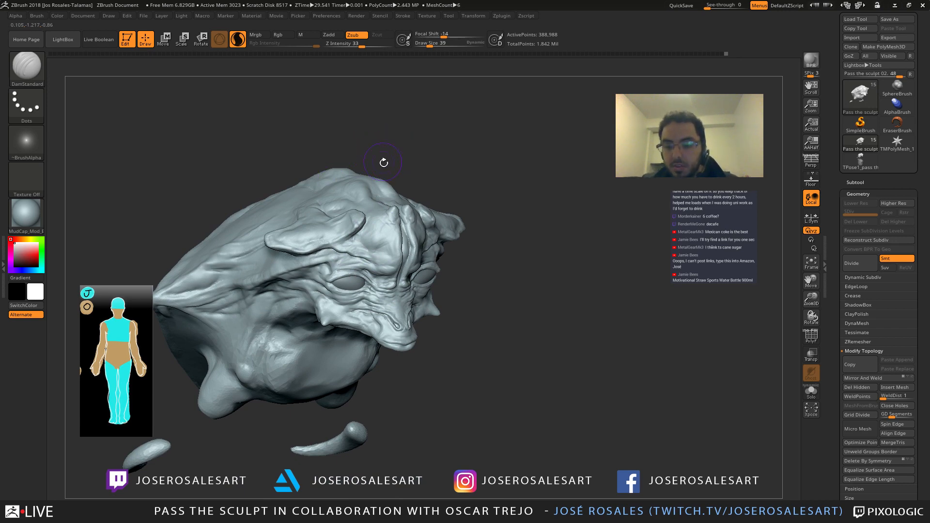
pyautogui.moveTo(356, 238)
pyautogui.keyDown('ctrl'); pyautogui.mouseDown(button='right')
pyautogui.moveTo(368, 243)
pyautogui.moveTo(311, 246)
pyautogui.moveTo(241, 201)
pyautogui.moveTo(291, 136)
pyautogui.moveTo(297, 203)
pyautogui.moveTo(358, 207)
pyautogui.mouseUp(button='right'); pyautogui.keyUp('ctrl')
pyautogui.press('[')
pyautogui.press('[')
pyautogui.press('[')
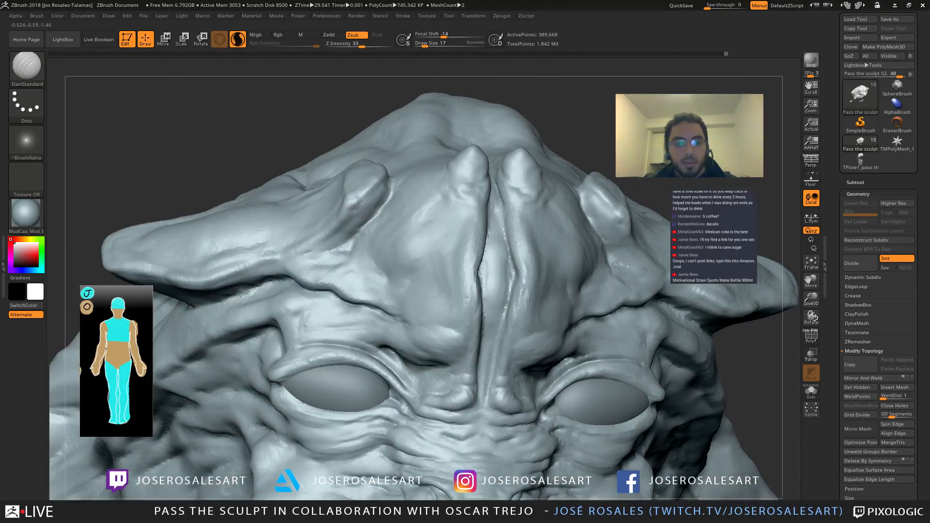
pyautogui.moveTo(577, 202)
pyautogui.mouseDown(button='right')
pyautogui.moveTo(474, 191)
pyautogui.moveTo(489, 207)
pyautogui.moveTo(348, 210)
pyautogui.moveTo(394, 190)
pyautogui.mouseUp(button='right')
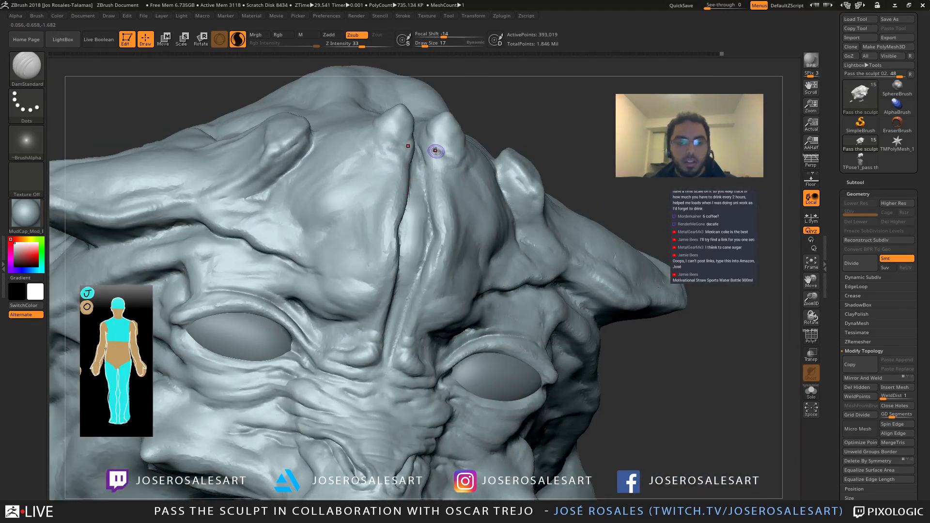
# Step: Add volume to the forehead beside the central ridges with ClayBuildup at draw size 36
pyautogui.moveTo(436, 151)
pyautogui.mouseDown(button='right')
pyautogui.moveTo(401, 197)
pyautogui.moveTo(428, 169)
pyautogui.moveTo(393, 182)
pyautogui.moveTo(327, 158)
pyautogui.moveTo(344, 215)
pyautogui.moveTo(318, 229)
pyautogui.moveTo(331, 255)
pyautogui.moveTo(342, 251)
pyautogui.moveTo(326, 210)
pyautogui.moveTo(364, 259)
pyautogui.moveTo(357, 252)
pyautogui.mouseUp(button='right')
pyautogui.press('b')
pyautogui.press('c')
pyautogui.press('b')
pyautogui.press('s')
pyautogui.moveTo(373, 260); pyautogui.dragTo(380, 260)
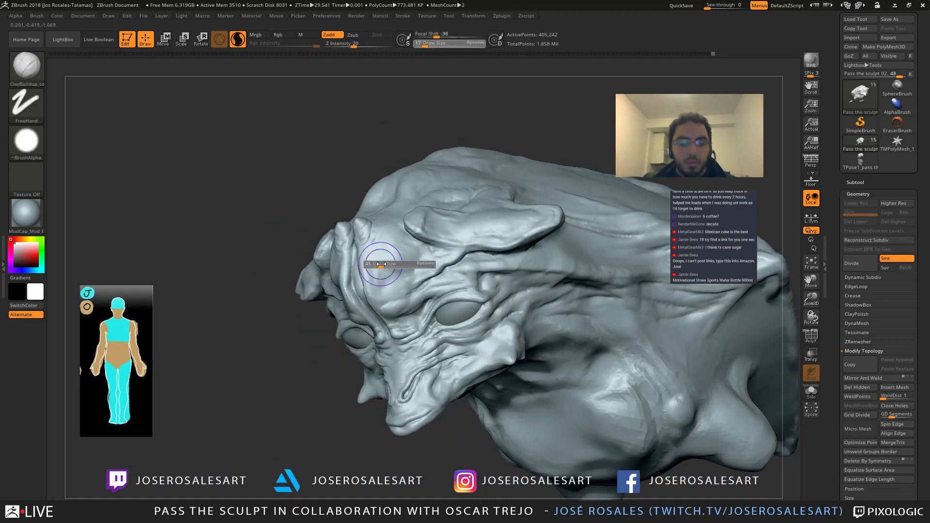
pyautogui.moveTo(379, 259); pyautogui.dragTo(326, 281, button='right')
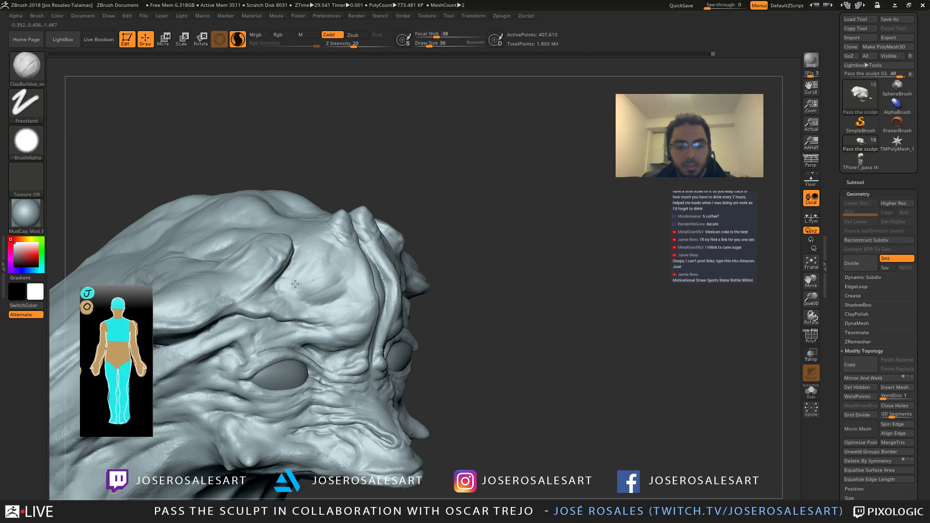
pyautogui.moveTo(345, 267)
pyautogui.mouseDown(button='right')
pyautogui.moveTo(329, 300)
pyautogui.moveTo(357, 227)
pyautogui.moveTo(388, 272)
pyautogui.mouseUp(button='right')
# Step: Carve creases into the forehead below the front end of the side brow ridges with DamStandard at draw size 23
pyautogui.press('b')
pyautogui.press('d')
pyautogui.press('s')
pyautogui.press('s')
pyautogui.click(345, 241)
pyautogui.moveTo(300, 231)
pyautogui.mouseDown(button='right')
pyautogui.moveTo(294, 227)
pyautogui.moveTo(322, 218)
pyautogui.moveTo(324, 242)
pyautogui.mouseUp(button='right')
pyautogui.moveTo(305, 242); pyautogui.dragTo(339, 233)
pyautogui.moveTo(339, 233)
pyautogui.mouseDown(button='right')
pyautogui.moveTo(326, 226)
pyautogui.moveTo(332, 214)
pyautogui.moveTo(364, 208)
pyautogui.mouseUp(button='right')
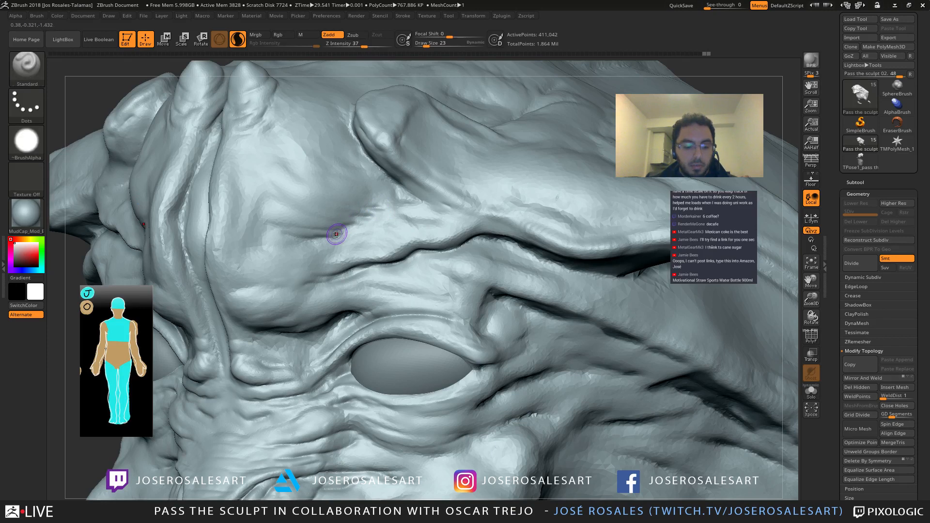
# Step: Raise small skin folds between the forehead and the side brow ridges with the Standard brush at draw size 23
pyautogui.press('b')
pyautogui.press('s')
pyautogui.press('t')
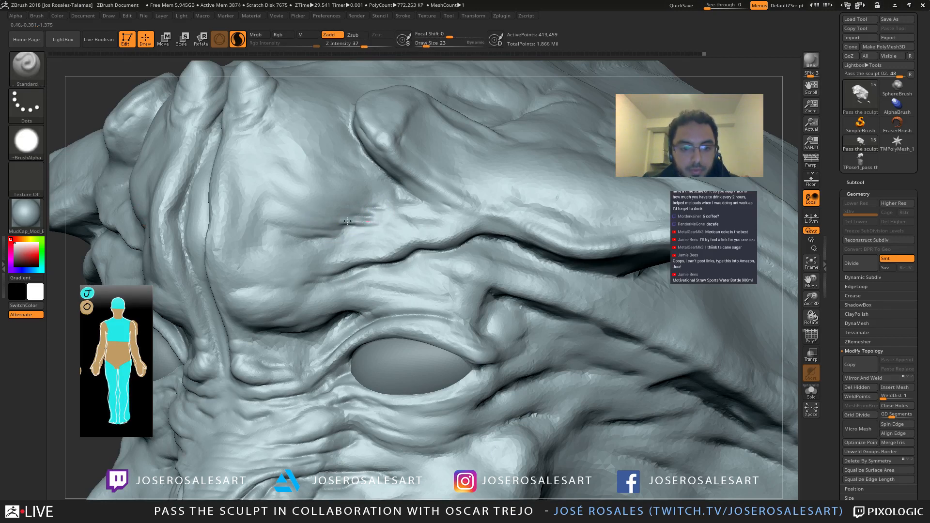
pyautogui.moveTo(381, 213); pyautogui.dragTo(339, 221)
pyautogui.moveTo(356, 209)
pyautogui.mouseDown(button='right')
pyautogui.moveTo(376, 214)
pyautogui.moveTo(369, 221)
pyautogui.moveTo(426, 223)
pyautogui.moveTo(274, 223)
pyautogui.moveTo(368, 215)
pyautogui.mouseUp(button='right')
# Step: Fill out the forehead surface in front of the side brow ridges with ClayBuildup at draw size 26
pyautogui.press('b')
pyautogui.press('c')
pyautogui.press('b')
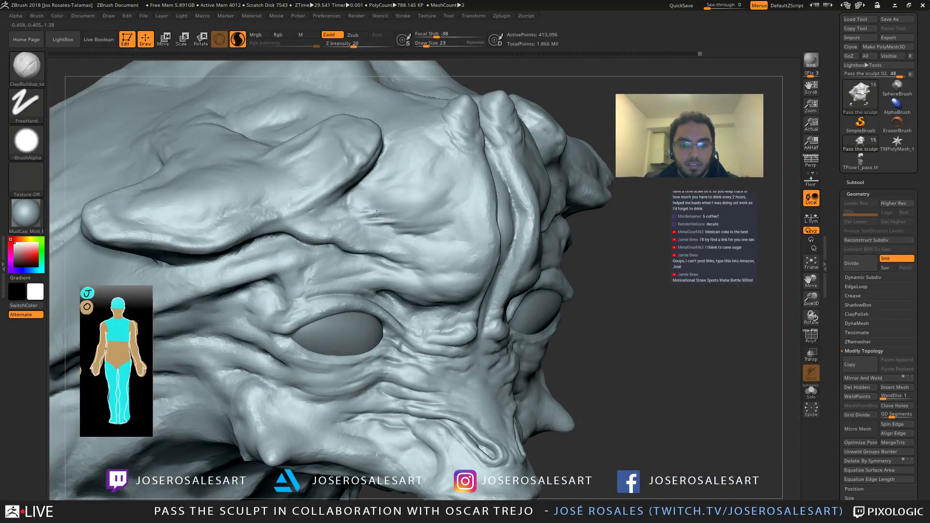
pyautogui.moveTo(397, 217)
pyautogui.mouseDown(button='right')
pyautogui.moveTo(373, 216)
pyautogui.moveTo(451, 230)
pyautogui.mouseUp(button='right')
pyautogui.press('f')
pyautogui.moveTo(451, 230)
pyautogui.keyDown('ctrl'); pyautogui.mouseDown(button='right')
pyautogui.moveTo(399, 241)
pyautogui.moveTo(374, 223)
pyautogui.moveTo(423, 241)
pyautogui.moveTo(385, 246)
pyautogui.moveTo(340, 222)
pyautogui.moveTo(380, 235)
pyautogui.moveTo(361, 230)
pyautogui.moveTo(369, 226)
pyautogui.mouseUp(button='right'); pyautogui.keyUp('ctrl')
pyautogui.press('space')
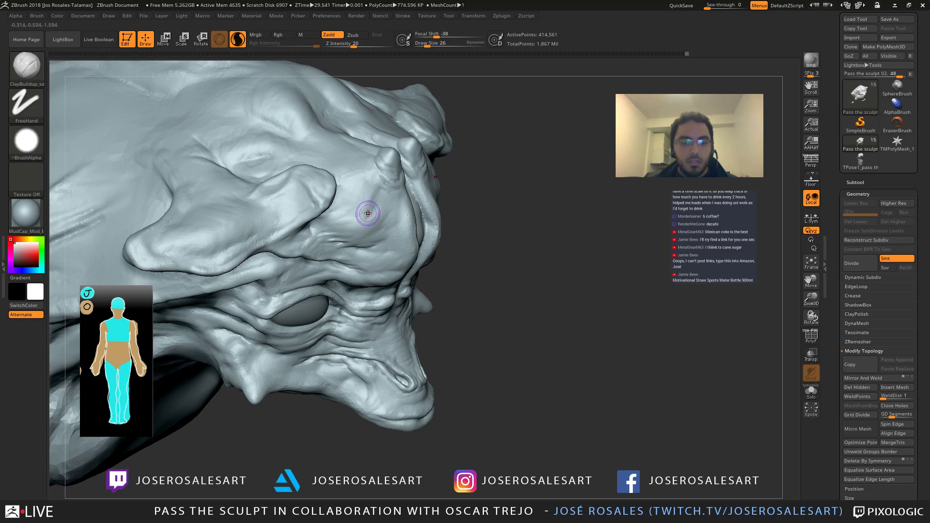
pyautogui.press('shift')
# Step: Carve creases around the outer cheek corners with DamStandard at draw size 28
pyautogui.moveTo(364, 214)
pyautogui.mouseDown(button='right')
pyautogui.moveTo(271, 209)
pyautogui.moveTo(276, 247)
pyautogui.mouseUp(button='right')
pyautogui.moveTo(485, 303)
pyautogui.keyDown('alt'); pyautogui.mouseDown(button='right')
pyautogui.moveTo(356, 266)
pyautogui.moveTo(349, 220)
pyautogui.mouseUp(button='right'); pyautogui.keyUp('alt')
pyautogui.moveTo(357, 281)
pyautogui.mouseDown(button='right')
pyautogui.moveTo(323, 245)
pyautogui.moveTo(353, 268)
pyautogui.moveTo(340, 307)
pyautogui.moveTo(361, 299)
pyautogui.moveTo(368, 281)
pyautogui.moveTo(369, 304)
pyautogui.moveTo(356, 310)
pyautogui.moveTo(364, 310)
pyautogui.moveTo(359, 277)
pyautogui.mouseUp(button='right')
pyautogui.moveTo(359, 277)
pyautogui.mouseDown(button='right')
pyautogui.moveTo(339, 277)
pyautogui.moveTo(369, 300)
pyautogui.moveTo(386, 301)
pyautogui.moveTo(379, 277)
pyautogui.moveTo(391, 291)
pyautogui.moveTo(421, 284)
pyautogui.mouseUp(button='right')
pyautogui.press('b')
pyautogui.press('d')
pyautogui.press('s')
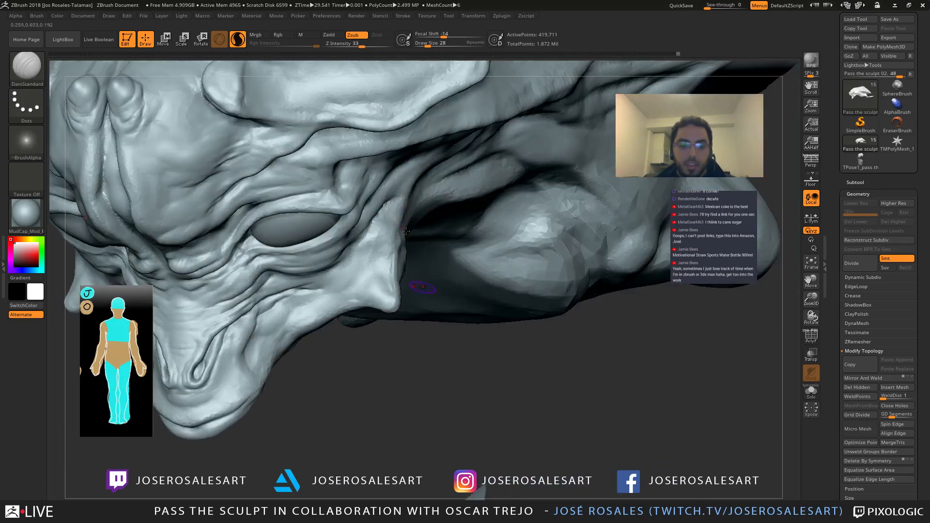
pyautogui.moveTo(387, 260); pyautogui.dragTo(388, 273)
pyautogui.moveTo(387, 274); pyautogui.dragTo(417, 277, button='right')
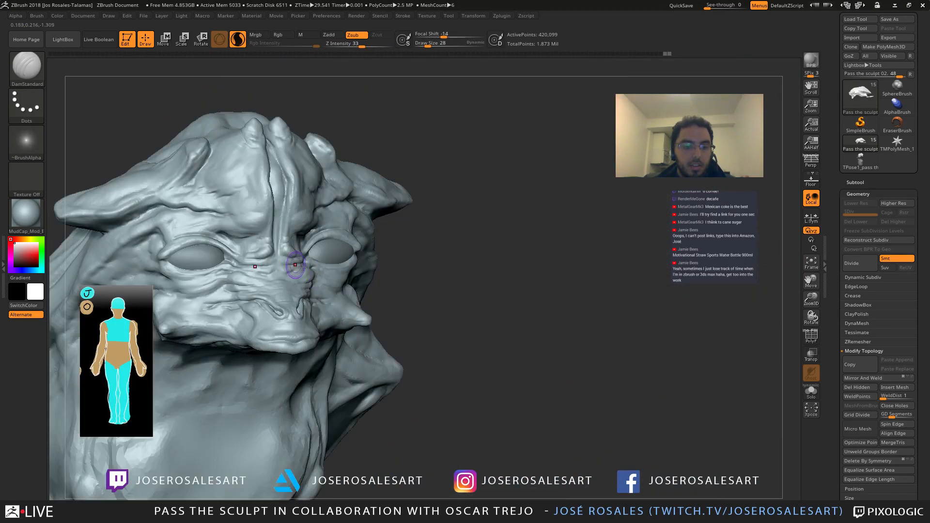
# Step: Build up the skin folds behind the eyes and cheeks with ClayBuildup at draw size 28
pyautogui.moveTo(156, 330)
pyautogui.mouseDown(button='right')
pyautogui.moveTo(163, 307)
pyautogui.moveTo(202, 308)
pyautogui.moveTo(209, 290)
pyautogui.mouseUp(button='right')
pyautogui.moveTo(210, 291)
pyautogui.mouseDown(button='right')
pyautogui.moveTo(186, 301)
pyautogui.moveTo(207, 311)
pyautogui.moveTo(116, 302)
pyautogui.moveTo(244, 318)
pyautogui.mouseUp(button='right')
pyautogui.press('b')
pyautogui.press('c')
pyautogui.press('b')
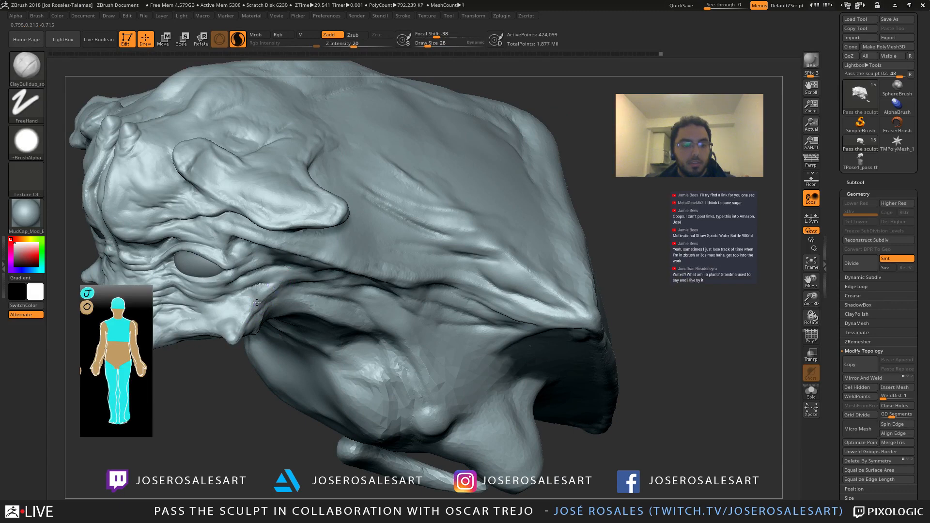
pyautogui.moveTo(276, 288)
pyautogui.mouseDown(button='right')
pyautogui.moveTo(272, 297)
pyautogui.moveTo(253, 270)
pyautogui.moveTo(338, 299)
pyautogui.moveTo(269, 291)
pyautogui.moveTo(278, 272)
pyautogui.mouseUp(button='right')
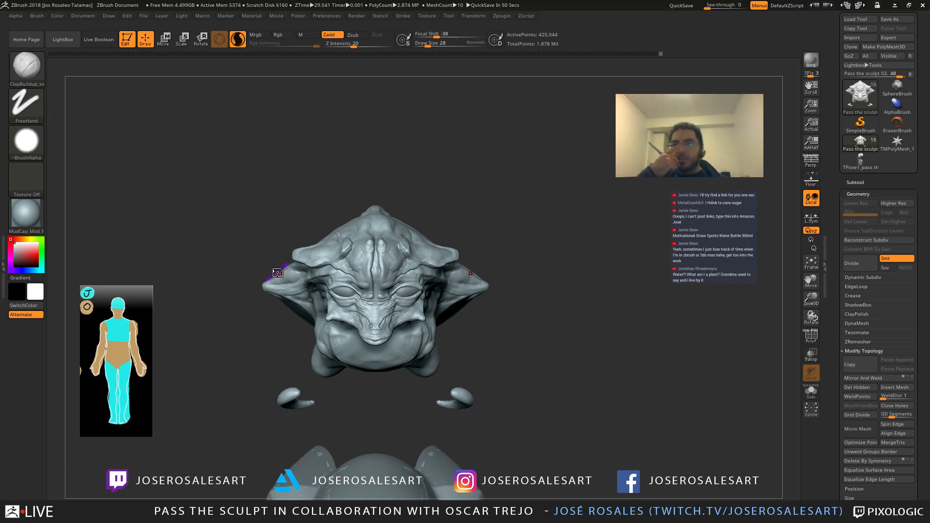
# Step: Examine the head's overall shape and the side brow ridges from the front, top and side
pyautogui.moveTo(277, 272)
pyautogui.mouseDown(button='right')
pyautogui.moveTo(396, 258)
pyautogui.moveTo(405, 239)
pyautogui.mouseUp(button='right')
pyautogui.moveTo(344, 250)
pyautogui.keyDown('alt'); pyautogui.mouseDown(button='right')
pyautogui.moveTo(402, 256)
pyautogui.moveTo(327, 258)
pyautogui.moveTo(342, 255)
pyautogui.mouseUp(button='right'); pyautogui.keyUp('alt')
pyautogui.press('[')
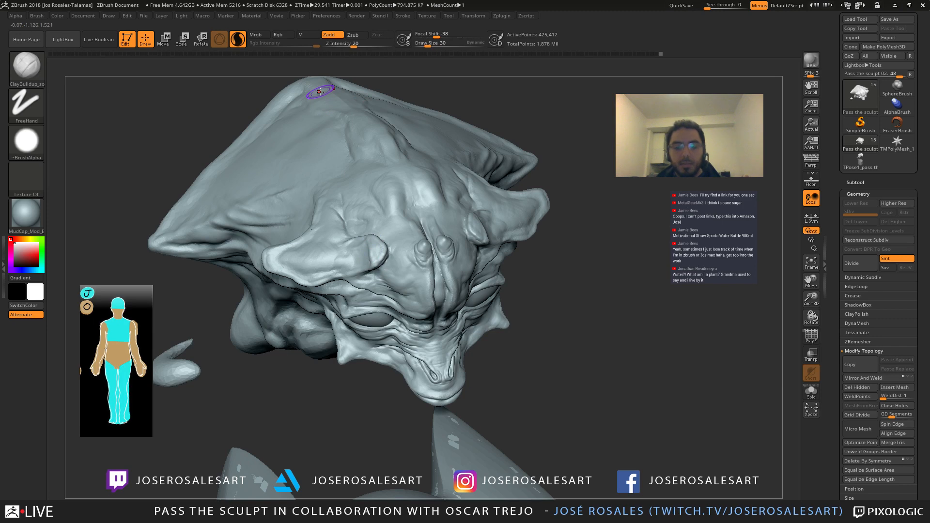
pyautogui.moveTo(145, 271)
pyautogui.mouseDown()
pyautogui.moveTo(271, 186)
pyautogui.moveTo(432, 124)
pyautogui.moveTo(388, 181)
pyautogui.mouseUp()
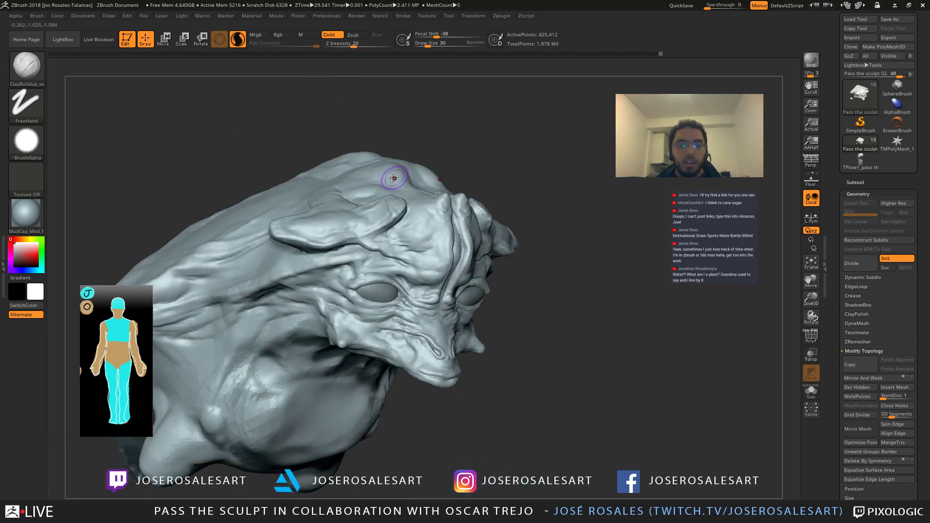
pyautogui.moveTo(323, 301)
pyautogui.mouseDown()
pyautogui.moveTo(365, 220)
pyautogui.moveTo(334, 200)
pyautogui.mouseUp()
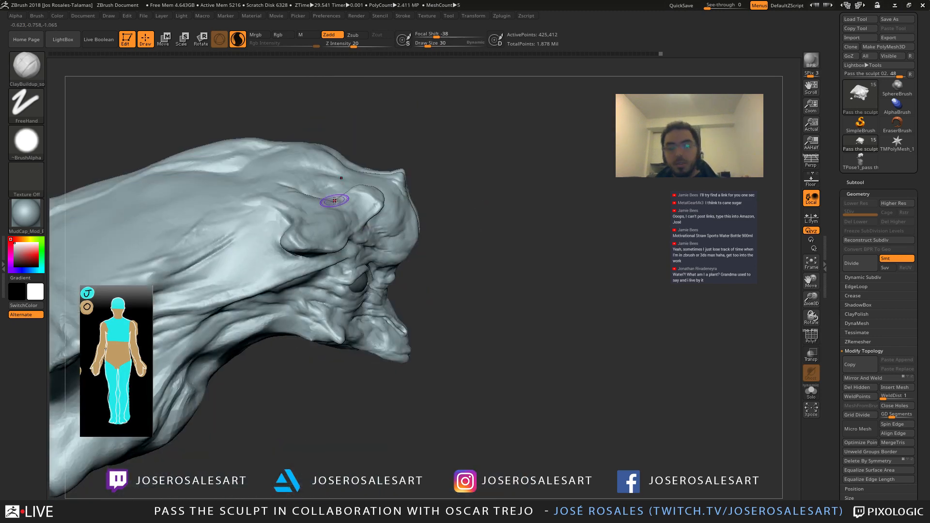
pyautogui.moveTo(375, 211); pyautogui.dragTo(362, 195, button='right')
pyautogui.moveTo(405, 148); pyautogui.dragTo(421, 159, button='right')
pyautogui.keyDown('alt'); pyautogui.moveTo(376, 247); pyautogui.dragTo(346, 322, button='right'); pyautogui.keyUp('alt')
pyautogui.moveTo(361, 265)
pyautogui.mouseDown()
pyautogui.moveTo(338, 289)
pyautogui.moveTo(353, 276)
pyautogui.moveTo(355, 293)
pyautogui.mouseUp()
# Step: Add volume to the side brow ridges with ClayBuildup at draw size 30
pyautogui.press('b')
pyautogui.press('m')
pyautogui.press('t')
pyautogui.moveTo(346, 273); pyautogui.dragTo(324, 285, button='right')
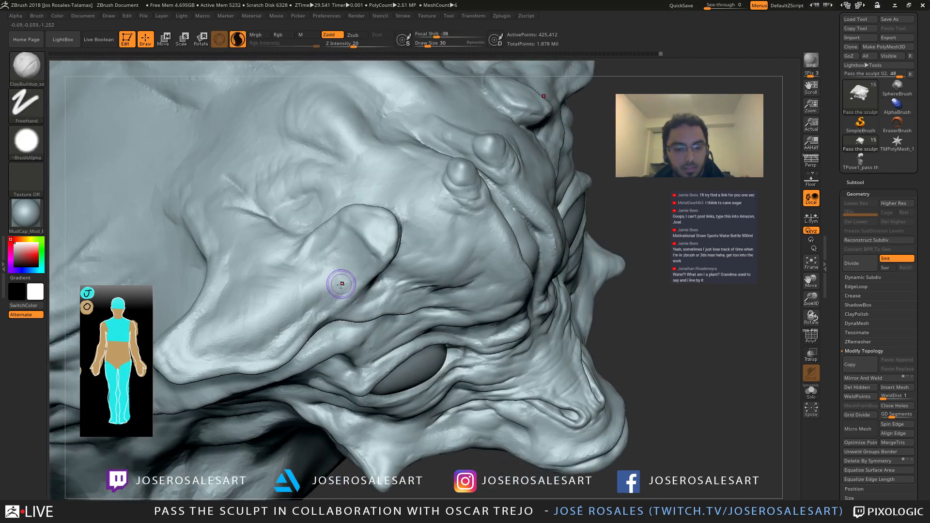
pyautogui.press('b')
pyautogui.press('c')
pyautogui.press('b')
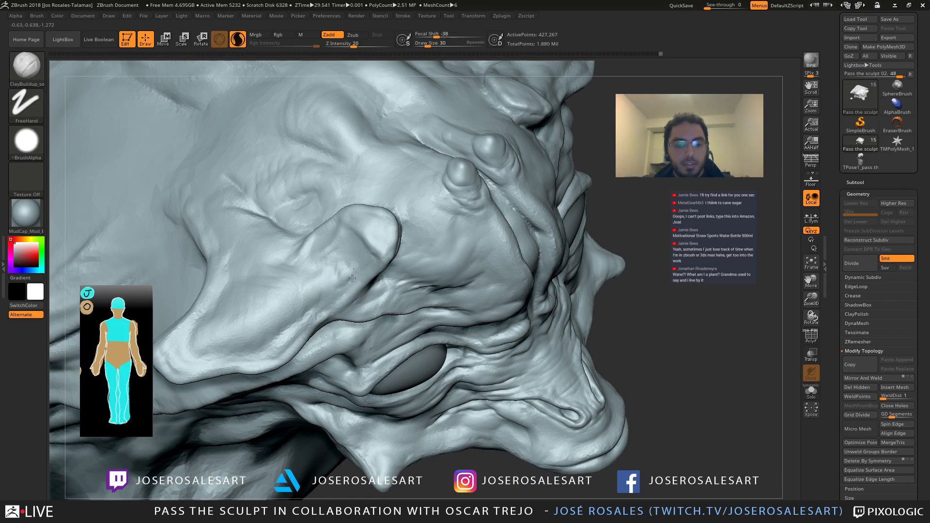
pyautogui.moveTo(353, 279); pyautogui.dragTo(353, 264)
pyautogui.moveTo(353, 264); pyautogui.dragTo(347, 279, button='right')
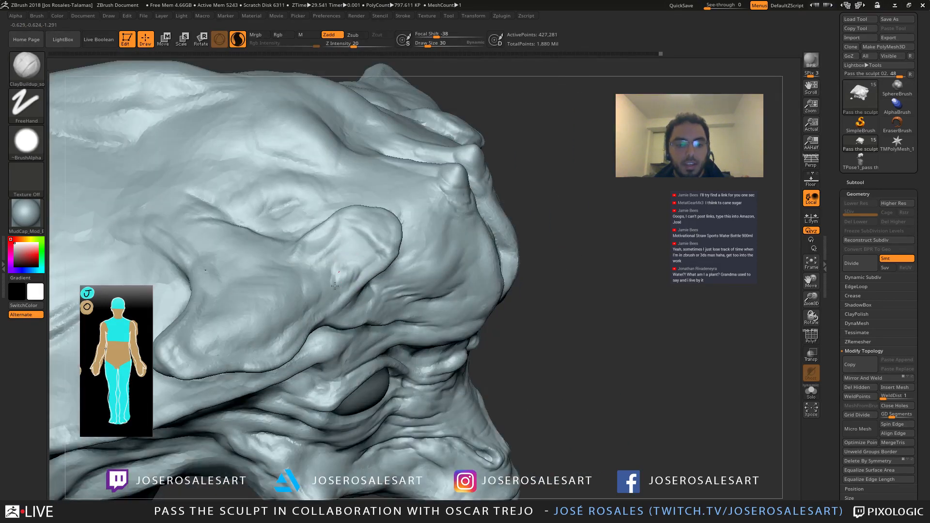
pyautogui.moveTo(322, 290); pyautogui.dragTo(342, 275)
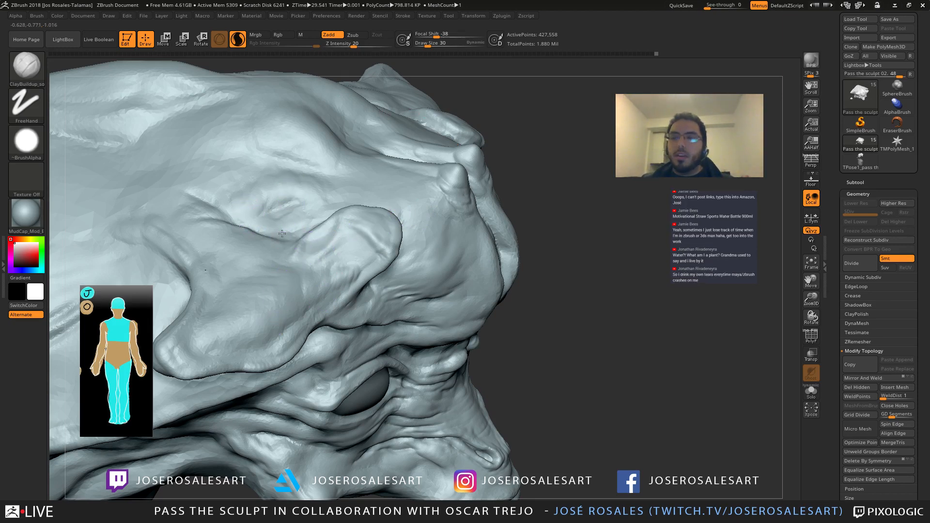
pyautogui.moveTo(257, 228)
pyautogui.mouseDown(button='right')
pyautogui.moveTo(263, 242)
pyautogui.moveTo(311, 231)
pyautogui.moveTo(353, 250)
pyautogui.mouseUp(button='right')
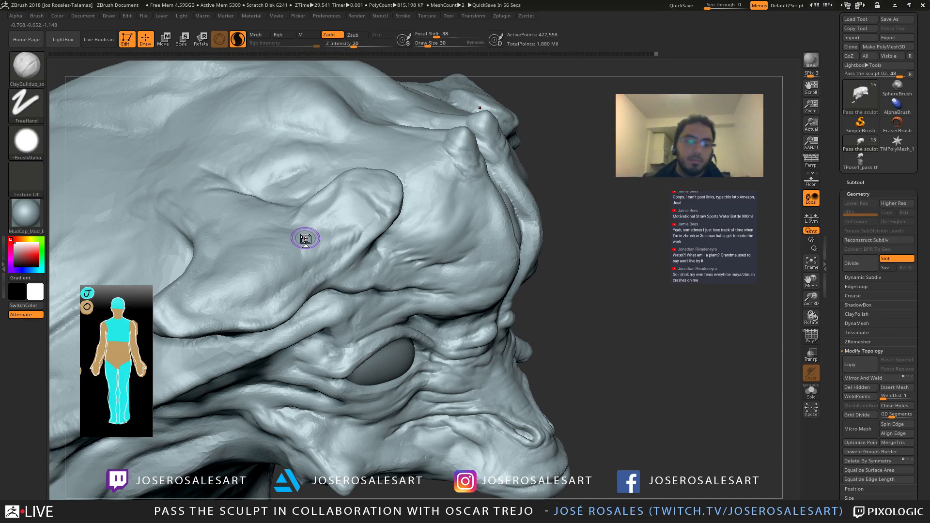
# Step: Carve creases across the surface of the side brow ridges with DamStandard
pyautogui.press('b')
pyautogui.press('d')
pyautogui.press('s')
pyautogui.moveTo(311, 249); pyautogui.dragTo(291, 282, button='right')
pyautogui.moveTo(291, 283)
pyautogui.mouseDown()
pyautogui.moveTo(267, 293)
pyautogui.moveTo(312, 265)
pyautogui.mouseUp()
pyautogui.moveTo(340, 238)
pyautogui.mouseDown(button='right')
pyautogui.moveTo(317, 258)
pyautogui.moveTo(349, 236)
pyautogui.moveTo(345, 242)
pyautogui.mouseUp(button='right')
pyautogui.moveTo(345, 242); pyautogui.dragTo(311, 232)
pyautogui.moveTo(311, 232); pyautogui.dragTo(316, 213, button='right')
# Step: Add fine raised detail to the front of the side brow ridges with ClayBuildup at draw size 12
pyautogui.press('b')
pyautogui.press('c')
pyautogui.press('b')
pyautogui.moveTo(347, 264)
pyautogui.mouseDown(button='right')
pyautogui.moveTo(345, 218)
pyautogui.moveTo(281, 228)
pyautogui.moveTo(334, 267)
pyautogui.moveTo(317, 327)
pyautogui.mouseUp(button='right')
pyautogui.press('[')
pyautogui.rightClick(318, 327)
pyautogui.press('[')
pyautogui.press('[')
pyautogui.moveTo(350, 258); pyautogui.dragTo(359, 250)
pyautogui.moveTo(359, 250)
pyautogui.mouseDown(button='right')
pyautogui.moveTo(397, 217)
pyautogui.moveTo(352, 224)
pyautogui.mouseUp(button='right')
pyautogui.moveTo(326, 270)
pyautogui.mouseDown(button='right')
pyautogui.moveTo(356, 282)
pyautogui.moveTo(369, 214)
pyautogui.moveTo(299, 284)
pyautogui.moveTo(295, 255)
pyautogui.moveTo(293, 273)
pyautogui.moveTo(313, 285)
pyautogui.mouseUp(button='right')
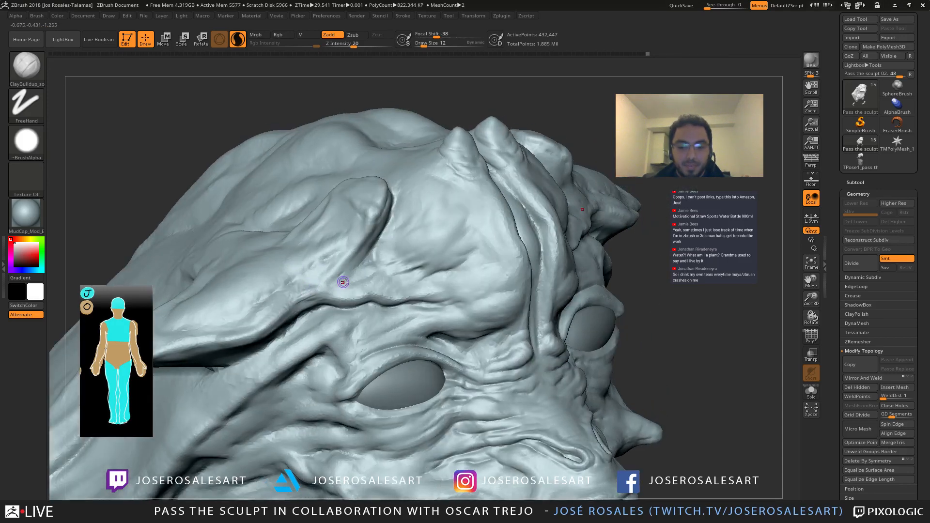
# Step: Shape the lower edge of the side brow ridges with the Standard brush at draw size 26
pyautogui.press('b')
pyautogui.press('s')
pyautogui.press('t')
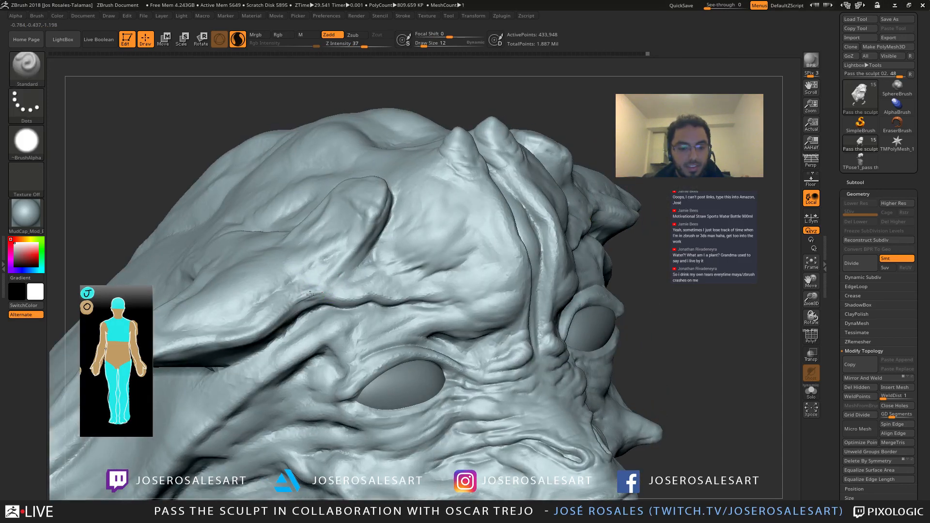
pyautogui.keyDown('ctrl'); pyautogui.moveTo(336, 290); pyautogui.dragTo(339, 271, button='right'); pyautogui.keyUp('ctrl')
pyautogui.press('s')
pyautogui.moveTo(338, 295); pyautogui.dragTo(340, 294)
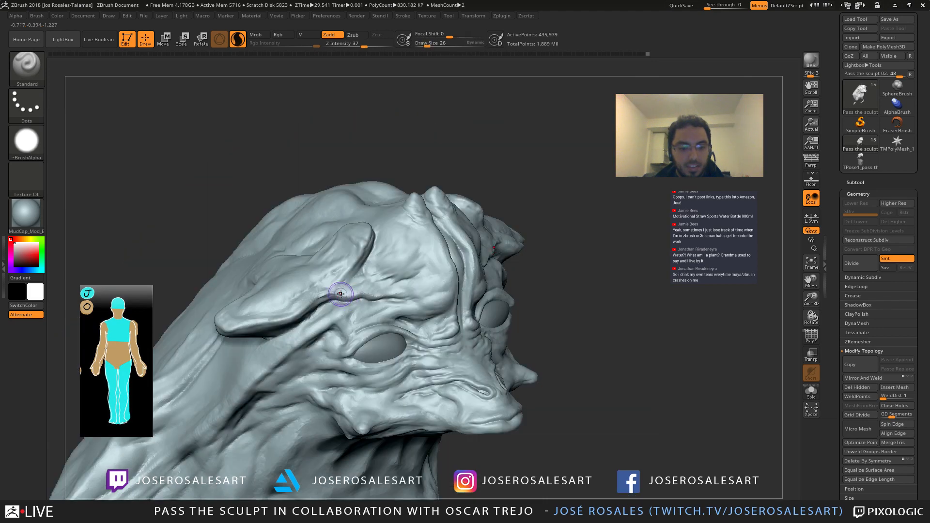
pyautogui.moveTo(308, 303); pyautogui.dragTo(332, 288, button='right')
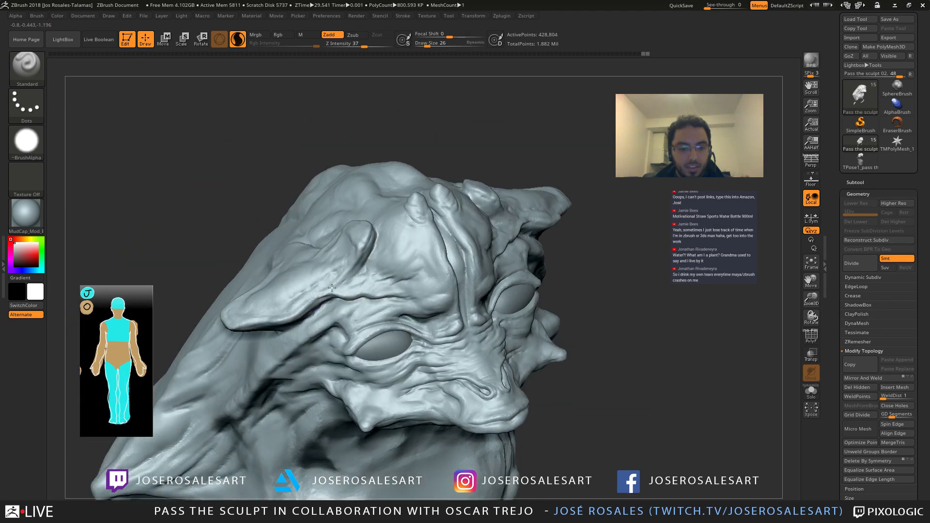
# Step: Build up the folds joining the side brow ridges to the forehead with ClayBuildup at draw size 21
pyautogui.press('b')
pyautogui.press('c')
pyautogui.press('b')
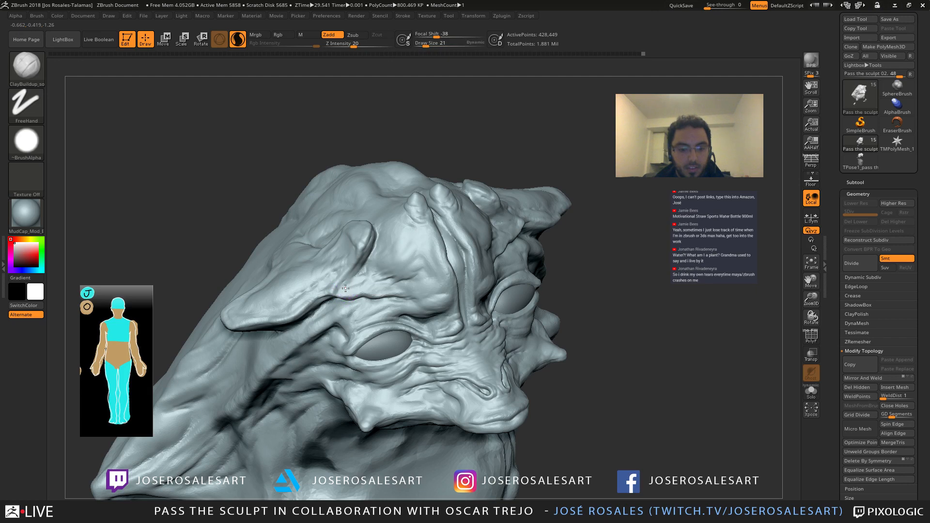
pyautogui.moveTo(347, 285); pyautogui.dragTo(354, 280)
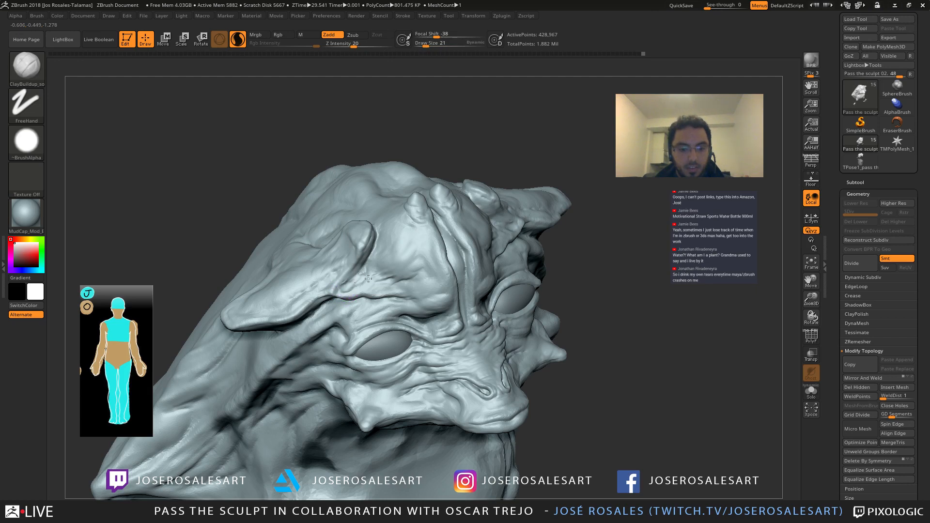
pyautogui.moveTo(368, 278)
pyautogui.mouseDown(button='right')
pyautogui.moveTo(366, 249)
pyautogui.moveTo(384, 260)
pyautogui.moveTo(337, 241)
pyautogui.moveTo(316, 272)
pyautogui.moveTo(340, 262)
pyautogui.moveTo(363, 267)
pyautogui.moveTo(298, 278)
pyautogui.moveTo(332, 344)
pyautogui.moveTo(307, 328)
pyautogui.moveTo(335, 320)
pyautogui.mouseUp(button='right')
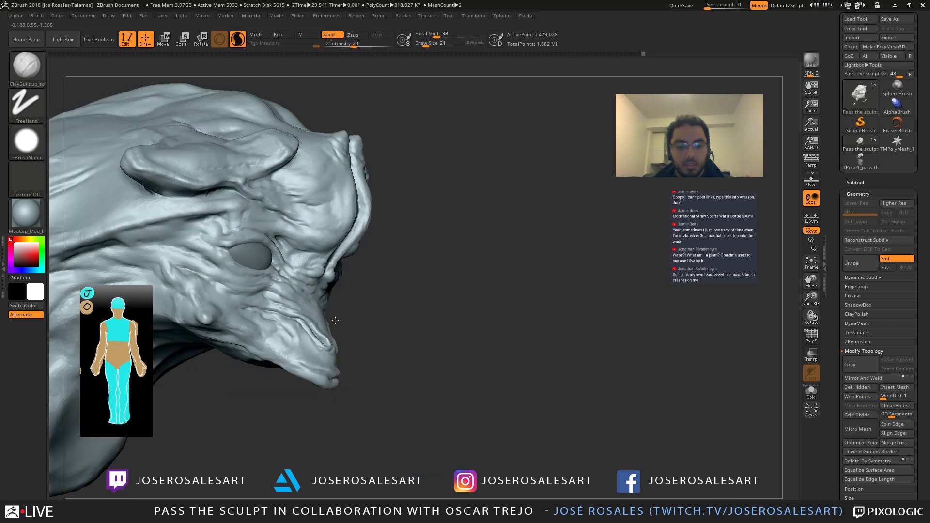
# Step: Adjust the outer cheek contours from the front with the Move brush
pyautogui.moveTo(335, 321)
pyautogui.mouseDown(button='right')
pyautogui.moveTo(284, 336)
pyautogui.moveTo(205, 299)
pyautogui.mouseUp(button='right')
pyautogui.press('b')
pyautogui.press('m')
pyautogui.press('v')
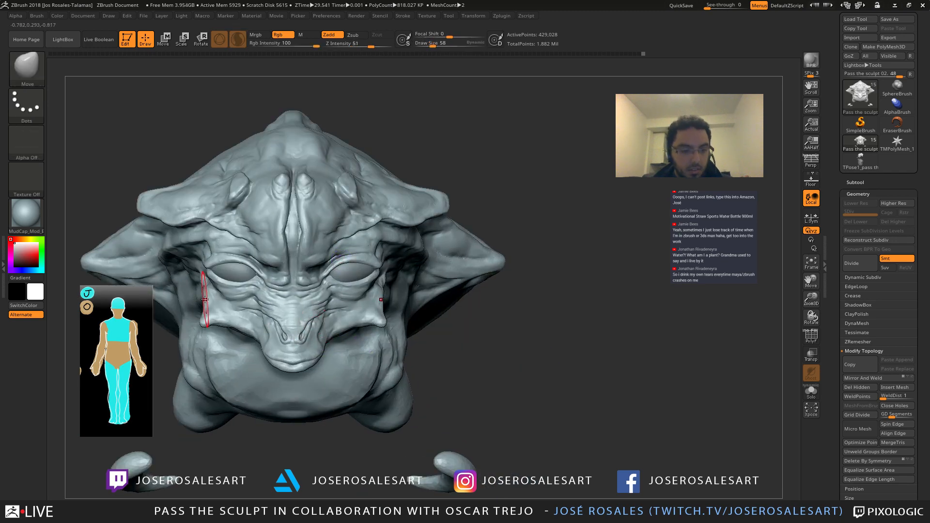
pyautogui.moveTo(204, 321)
pyautogui.mouseDown(button='right')
pyautogui.moveTo(223, 313)
pyautogui.moveTo(318, 329)
pyautogui.moveTo(306, 271)
pyautogui.moveTo(303, 310)
pyautogui.moveTo(292, 263)
pyautogui.moveTo(296, 351)
pyautogui.moveTo(322, 299)
pyautogui.moveTo(355, 312)
pyautogui.moveTo(392, 301)
pyautogui.mouseUp(button='right')
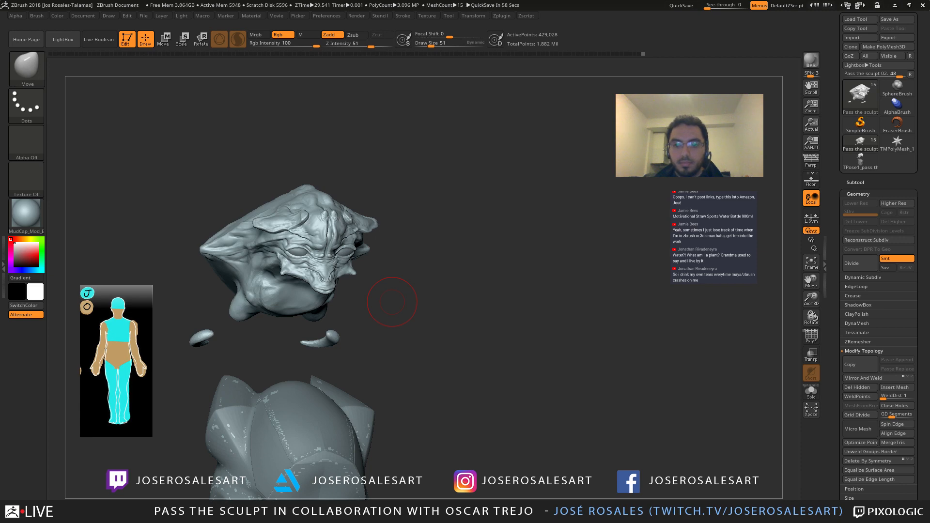
pyautogui.moveTo(375, 232); pyautogui.dragTo(405, 286, button='right')
# Step: Carve creases into the brow above the inner eye corners with DamStandard at draw size 30
pyautogui.moveTo(404, 286)
pyautogui.keyDown('ctrl'); pyautogui.mouseDown(button='right')
pyautogui.moveTo(402, 271)
pyautogui.moveTo(282, 235)
pyautogui.moveTo(311, 307)
pyautogui.moveTo(339, 222)
pyautogui.moveTo(350, 294)
pyautogui.mouseUp(button='right'); pyautogui.keyUp('ctrl')
pyautogui.press('b')
pyautogui.press('d')
pyautogui.press('s')
pyautogui.press('s')
pyautogui.moveTo(350, 295); pyautogui.dragTo(347, 294)
pyautogui.keyDown('ctrl'); pyautogui.moveTo(347, 294); pyautogui.dragTo(394, 269, button='right'); pyautogui.keyUp('ctrl')
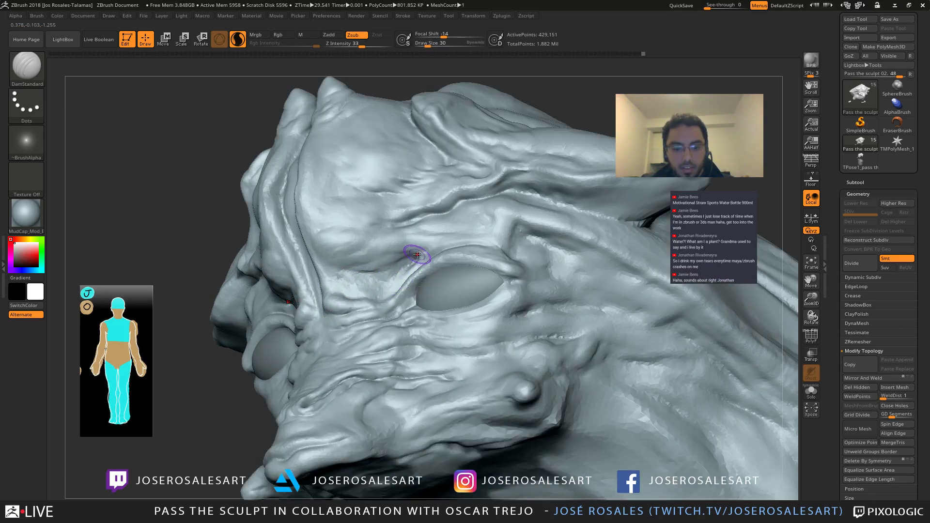
# Step: Set the DamStandard focal shift to -69 and carve wrinkles between the inner eye corners and the nose bridge
pyautogui.moveTo(394, 273)
pyautogui.mouseDown(button='right')
pyautogui.moveTo(224, 301)
pyautogui.moveTo(307, 294)
pyautogui.moveTo(293, 314)
pyautogui.moveTo(365, 305)
pyautogui.moveTo(386, 289)
pyautogui.mouseUp(button='right')
pyautogui.rightClick(371, 295)
pyautogui.click(365, 292)
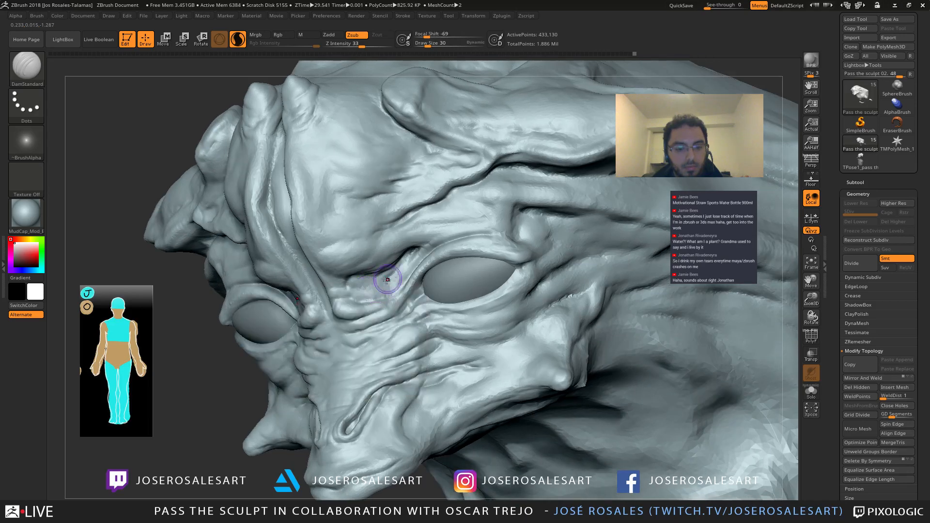
pyautogui.moveTo(390, 276); pyautogui.dragTo(356, 294)
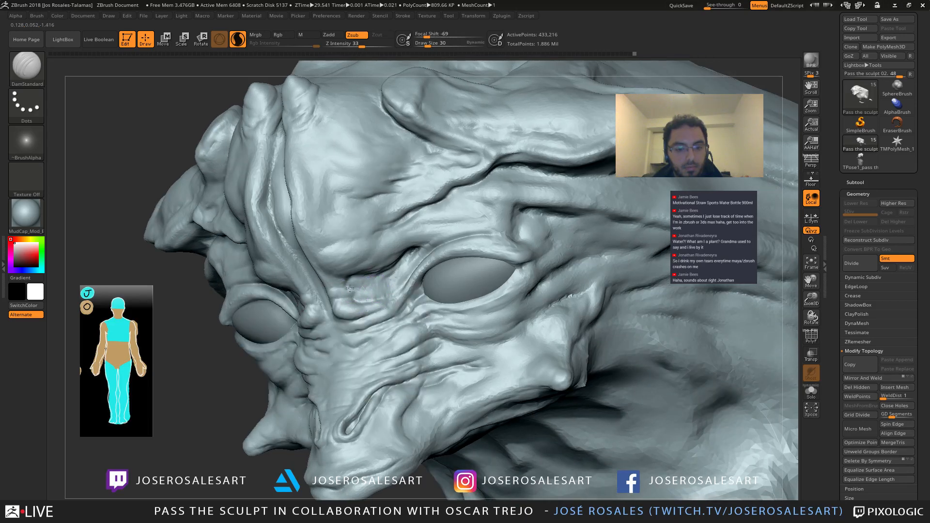
pyautogui.moveTo(341, 290)
pyautogui.mouseDown(button='right')
pyautogui.moveTo(377, 278)
pyautogui.moveTo(380, 303)
pyautogui.moveTo(366, 271)
pyautogui.moveTo(327, 281)
pyautogui.moveTo(365, 286)
pyautogui.moveTo(385, 263)
pyautogui.moveTo(354, 267)
pyautogui.moveTo(395, 253)
pyautogui.mouseUp(button='right')
# Step: Build up small fleshy bumps beneath the front of the side brow ridges with ClayBuildup at draw size 19
pyautogui.press('1')
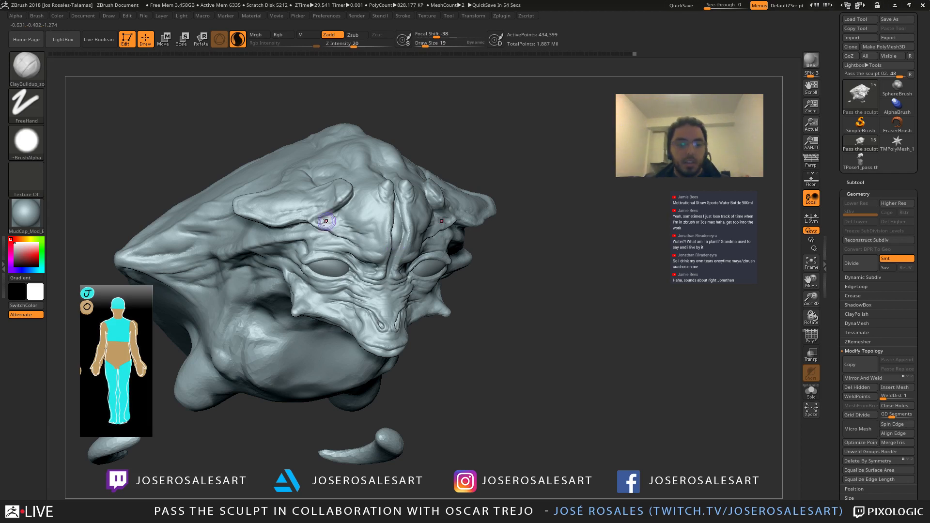
pyautogui.moveTo(326, 223)
pyautogui.mouseDown(button='right')
pyautogui.moveTo(335, 221)
pyautogui.moveTo(317, 224)
pyautogui.moveTo(359, 216)
pyautogui.mouseUp(button='right')
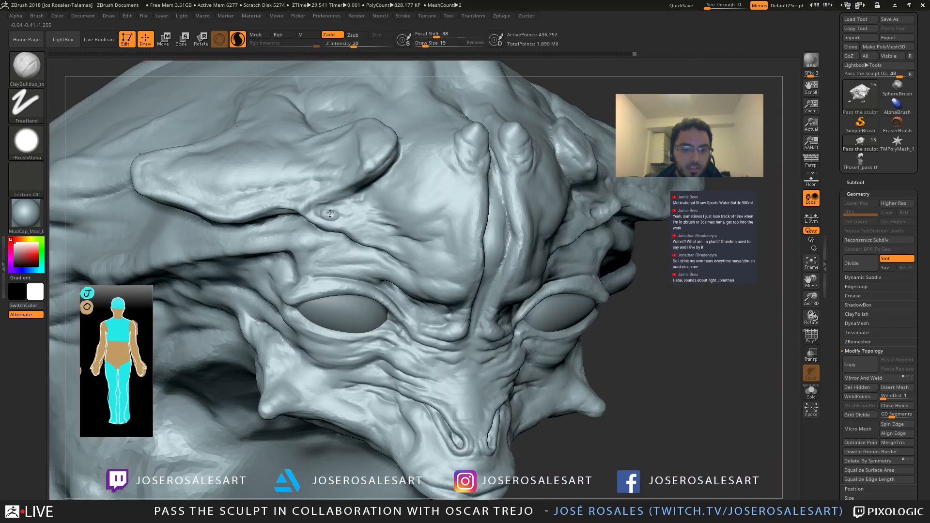
pyautogui.moveTo(330, 230)
pyautogui.mouseDown(button='right')
pyautogui.moveTo(343, 210)
pyautogui.moveTo(359, 216)
pyautogui.mouseUp(button='right')
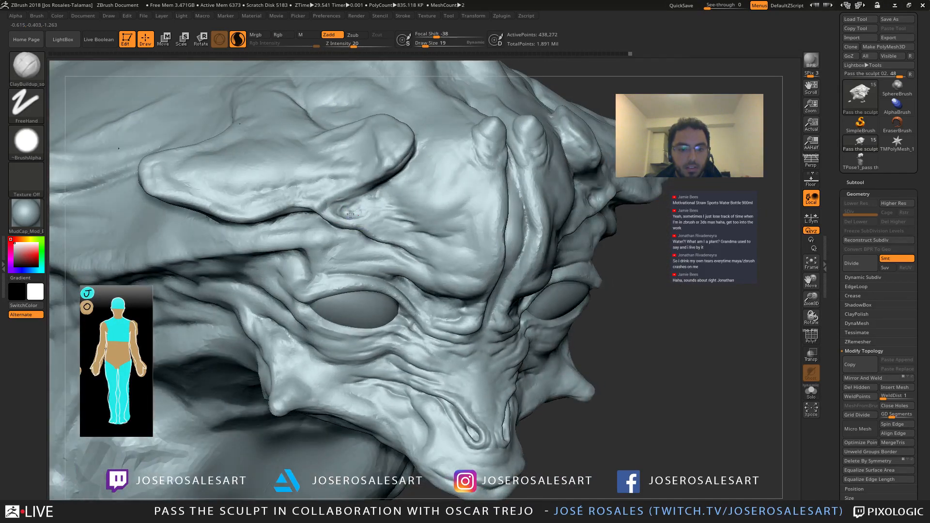
pyautogui.moveTo(348, 215); pyautogui.dragTo(354, 212)
pyautogui.moveTo(426, 216)
pyautogui.mouseDown(button='right')
pyautogui.moveTo(411, 213)
pyautogui.moveTo(404, 194)
pyautogui.moveTo(390, 215)
pyautogui.moveTo(409, 218)
pyautogui.moveTo(359, 272)
pyautogui.moveTo(374, 288)
pyautogui.mouseUp(button='right')
pyautogui.moveTo(338, 327)
pyautogui.keyDown('alt'); pyautogui.mouseDown(button='right')
pyautogui.moveTo(326, 268)
pyautogui.moveTo(344, 268)
pyautogui.mouseUp(button='right'); pyautogui.keyUp('alt')
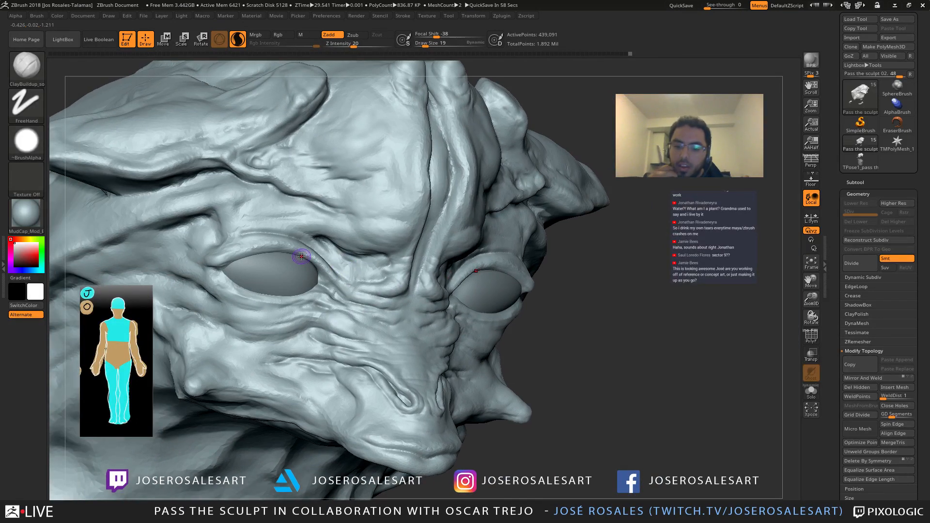
pyautogui.moveTo(374, 232)
pyautogui.keyDown('ctrl'); pyautogui.mouseDown(button='right')
pyautogui.moveTo(333, 245)
pyautogui.moveTo(319, 264)
pyautogui.moveTo(409, 269)
pyautogui.mouseUp(button='right'); pyautogui.keyUp('ctrl')
pyautogui.moveTo(494, 241)
pyautogui.keyDown('ctrl'); pyautogui.mouseDown(button='right')
pyautogui.moveTo(406, 217)
pyautogui.moveTo(476, 207)
pyautogui.moveTo(383, 247)
pyautogui.mouseUp(button='right'); pyautogui.keyUp('ctrl')
pyautogui.moveTo(439, 167)
pyautogui.mouseDown(button='right')
pyautogui.moveTo(376, 240)
pyautogui.moveTo(428, 239)
pyautogui.moveTo(262, 235)
pyautogui.moveTo(214, 219)
pyautogui.mouseUp(button='right')
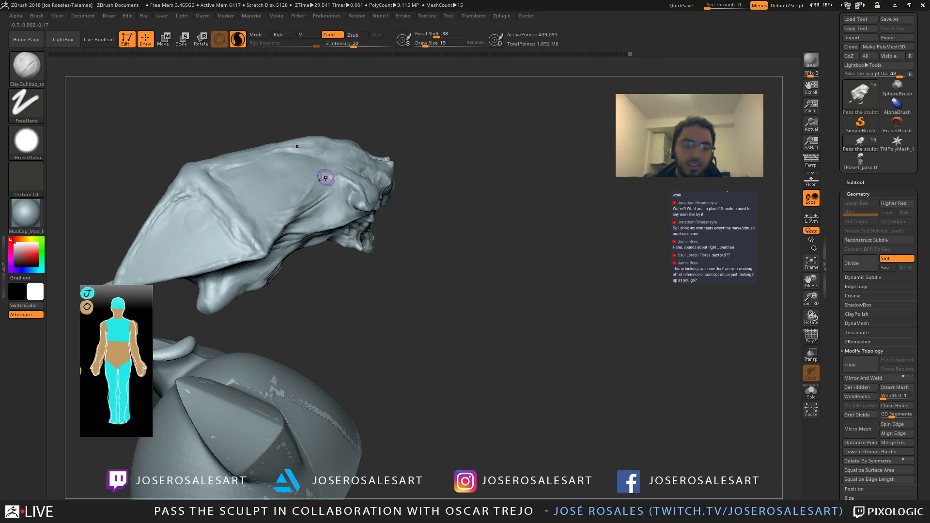
# Step: Nudge the folds of the brow ridges above the eyes symmetrically with the Move brush at draw size 48
pyautogui.moveTo(326, 178)
pyautogui.mouseDown(button='right')
pyautogui.moveTo(218, 186)
pyautogui.moveTo(243, 184)
pyautogui.moveTo(234, 182)
pyautogui.moveTo(243, 218)
pyautogui.moveTo(230, 265)
pyautogui.moveTo(209, 193)
pyautogui.moveTo(153, 199)
pyautogui.moveTo(151, 150)
pyautogui.moveTo(325, 194)
pyautogui.moveTo(373, 259)
pyautogui.moveTo(390, 246)
pyautogui.moveTo(290, 213)
pyautogui.moveTo(385, 263)
pyautogui.moveTo(366, 243)
pyautogui.moveTo(344, 238)
pyautogui.moveTo(366, 236)
pyautogui.mouseUp(button='right')
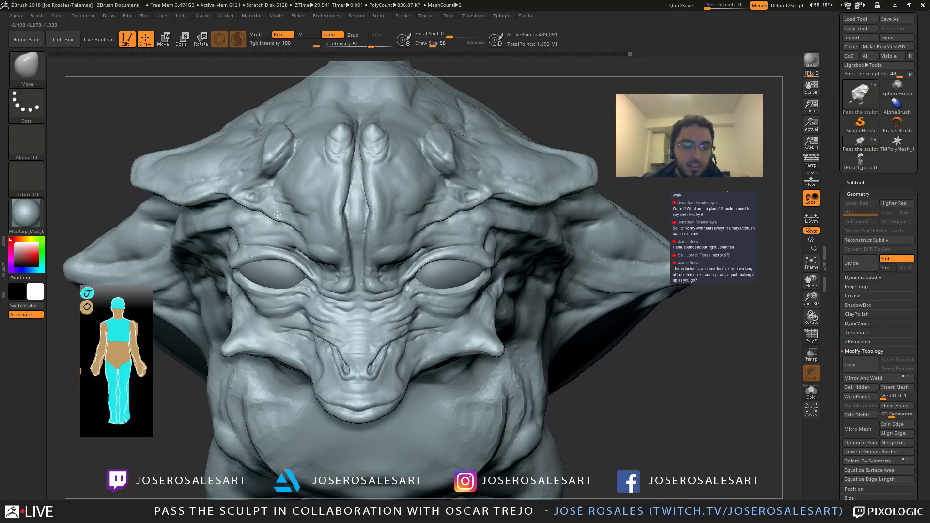
pyautogui.press('[')
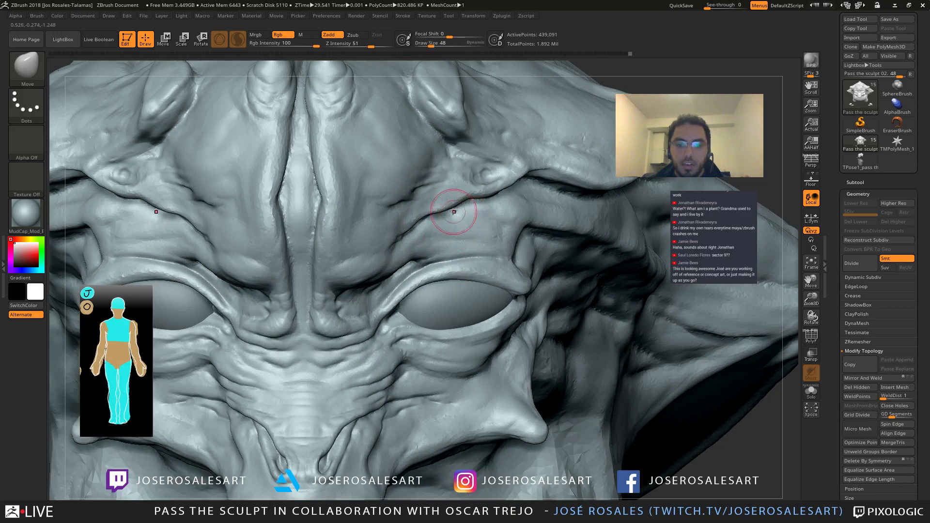
pyautogui.moveTo(441, 206); pyautogui.dragTo(437, 209)
pyautogui.moveTo(455, 203)
pyautogui.mouseDown(button='right')
pyautogui.moveTo(424, 186)
pyautogui.moveTo(416, 202)
pyautogui.mouseUp(button='right')
pyautogui.moveTo(430, 201); pyautogui.dragTo(426, 204)
pyautogui.moveTo(418, 208)
pyautogui.mouseDown(button='right')
pyautogui.moveTo(442, 242)
pyautogui.moveTo(426, 211)
pyautogui.moveTo(351, 234)
pyautogui.moveTo(361, 242)
pyautogui.moveTo(354, 260)
pyautogui.mouseUp(button='right')
pyautogui.press('b')
pyautogui.press('d')
pyautogui.press('s')
pyautogui.press('b')
pyautogui.press('c')
pyautogui.press('b')
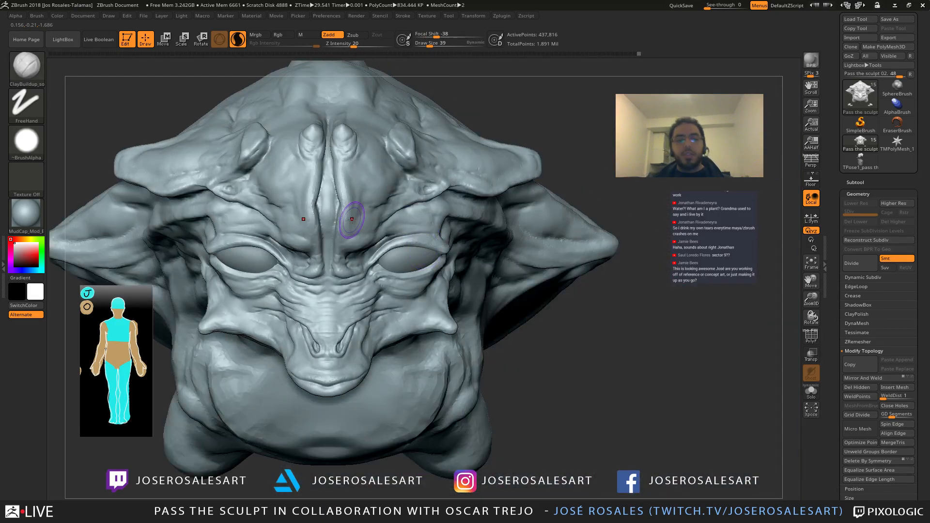
# Step: Adjust the cheek contour beneath the eyes from a three-quarter view with the Move brush at draw size 39
pyautogui.moveTo(246, 95)
pyautogui.mouseDown(button='right')
pyautogui.moveTo(252, 175)
pyautogui.moveTo(319, 241)
pyautogui.moveTo(313, 252)
pyautogui.moveTo(382, 280)
pyautogui.moveTo(415, 280)
pyautogui.moveTo(388, 270)
pyautogui.moveTo(427, 275)
pyautogui.mouseUp(button='right')
pyautogui.press('b')
pyautogui.press('m')
pyautogui.press('v')
pyautogui.moveTo(427, 275); pyautogui.dragTo(423, 275)
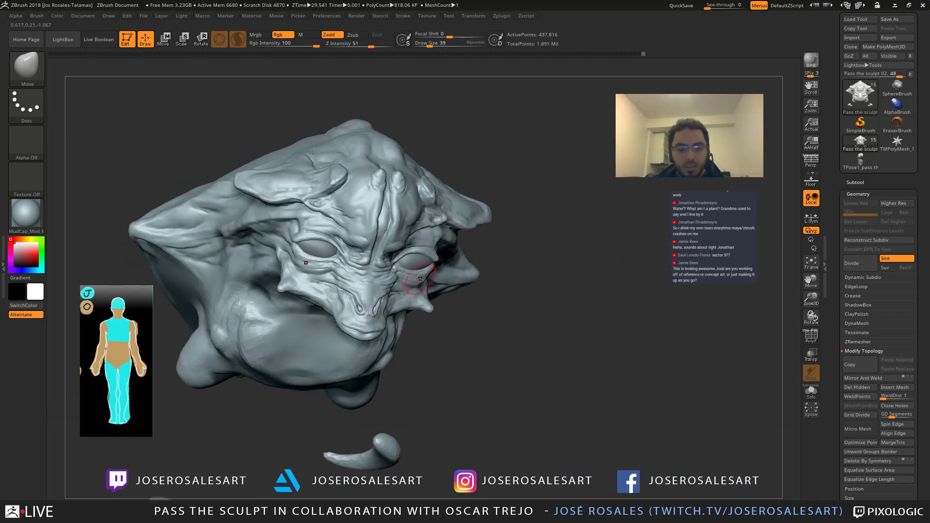
# Step: Examine the head's shape and silhouette from the side, from the front and together with the body
pyautogui.moveTo(416, 290)
pyautogui.mouseDown(button='right')
pyautogui.moveTo(448, 287)
pyautogui.moveTo(355, 255)
pyautogui.moveTo(415, 252)
pyautogui.moveTo(390, 233)
pyautogui.moveTo(412, 266)
pyautogui.moveTo(368, 262)
pyautogui.moveTo(412, 257)
pyautogui.moveTo(397, 249)
pyautogui.moveTo(508, 209)
pyautogui.mouseUp(button='right')
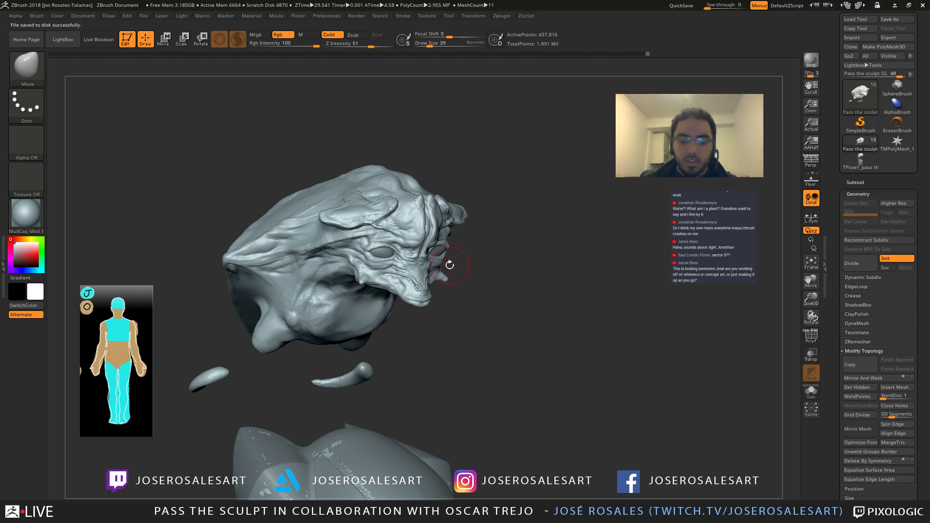
pyautogui.moveTo(449, 265)
pyautogui.keyDown('ctrl'); pyautogui.mouseDown(button='right')
pyautogui.moveTo(482, 257)
pyautogui.moveTo(479, 276)
pyautogui.moveTo(429, 271)
pyautogui.moveTo(451, 291)
pyautogui.mouseUp(button='right'); pyautogui.keyUp('ctrl')
pyautogui.keyDown('ctrl'); pyautogui.moveTo(451, 291); pyautogui.dragTo(490, 286, button='right'); pyautogui.keyUp('ctrl')
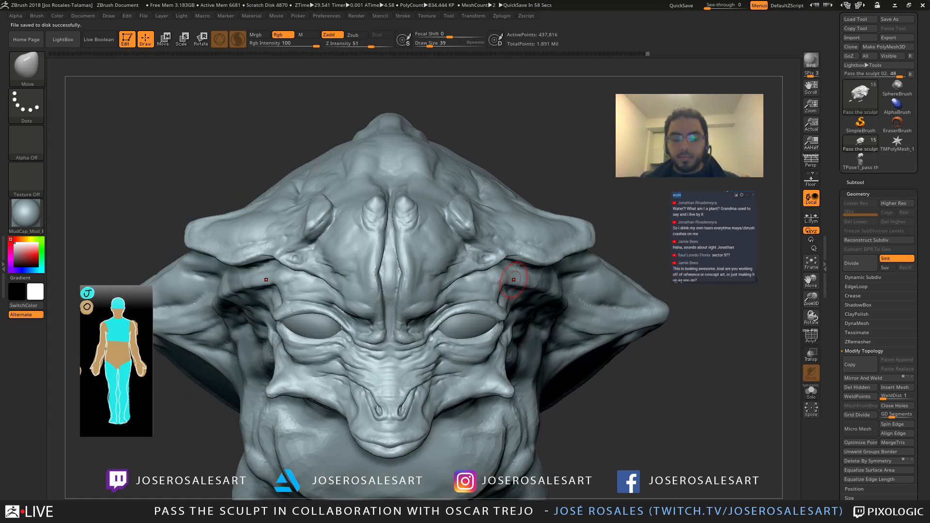
pyautogui.moveTo(418, 276)
pyautogui.mouseDown(button='right')
pyautogui.moveTo(408, 214)
pyautogui.moveTo(385, 252)
pyautogui.moveTo(410, 234)
pyautogui.moveTo(643, 280)
pyautogui.mouseUp(button='right')
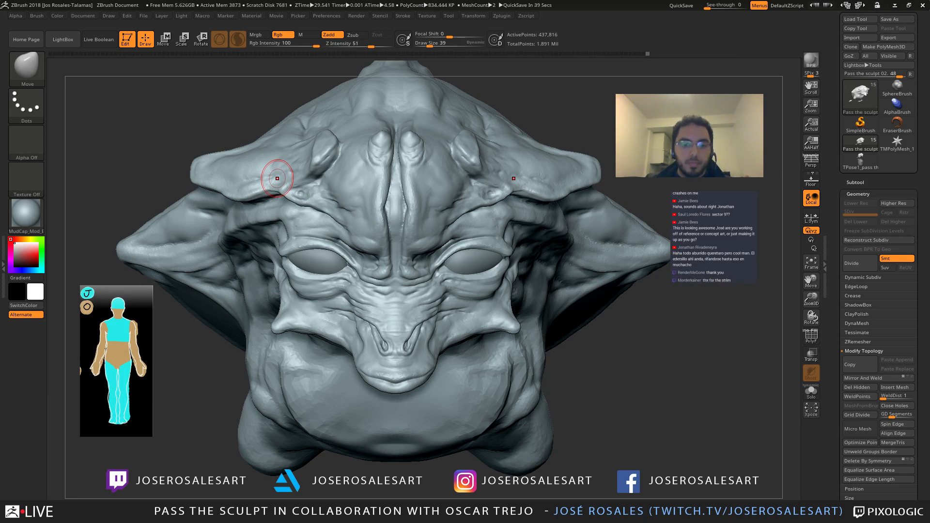
pyautogui.keyDown('ctrl'); pyautogui.moveTo(445, 273); pyautogui.dragTo(440, 101, button='right'); pyautogui.keyUp('ctrl')
pyautogui.moveTo(440, 101)
pyautogui.keyDown('ctrl'); pyautogui.mouseDown(button='right')
pyautogui.moveTo(317, 207)
pyautogui.moveTo(415, 247)
pyautogui.moveTo(449, 294)
pyautogui.moveTo(366, 321)
pyautogui.moveTo(457, 311)
pyautogui.moveTo(441, 310)
pyautogui.mouseUp(button='right'); pyautogui.keyUp('ctrl')
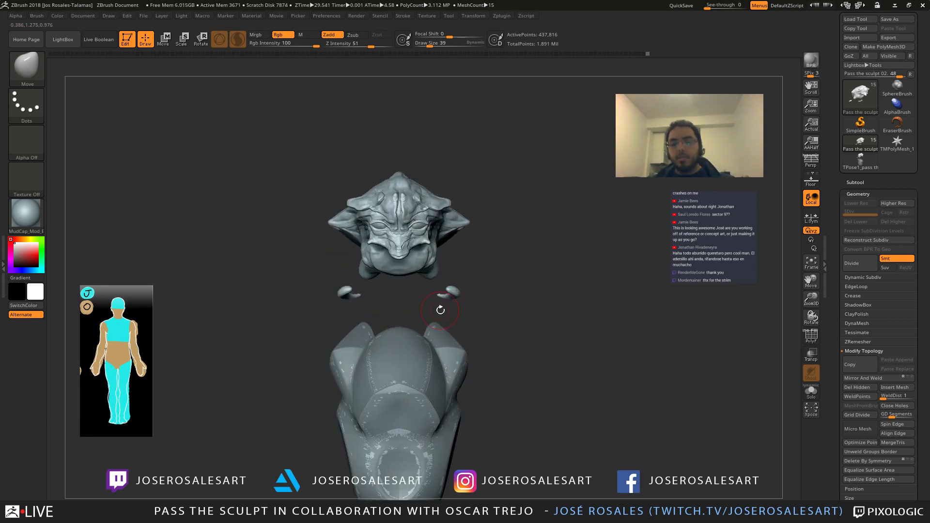